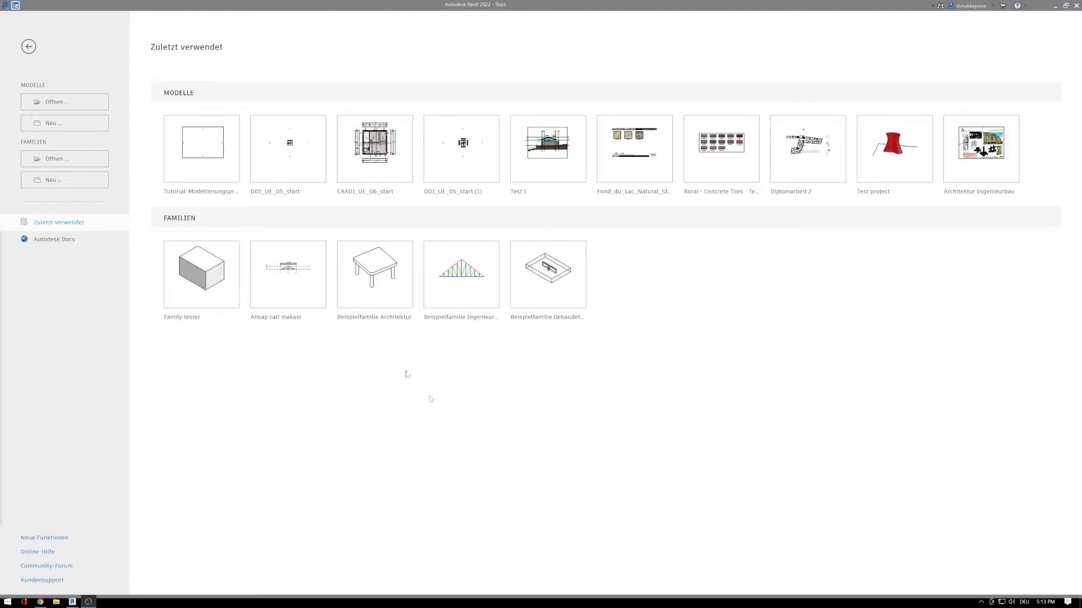
Open the project file Tutorial-Modellierungsprozess.rvt
{"action": "left_click", "coordinate": [42, 104]}
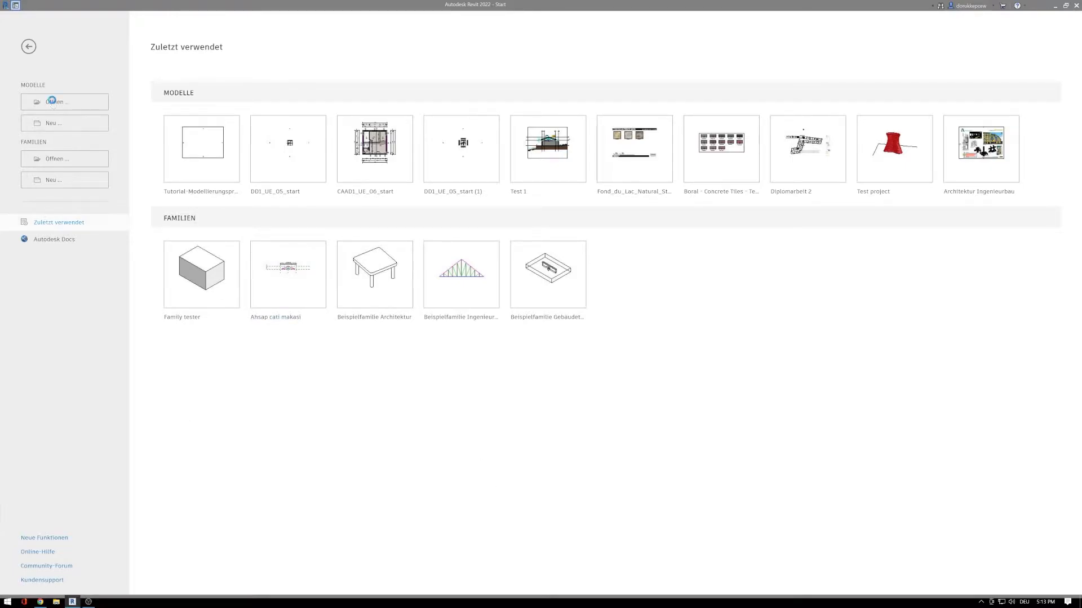
{"action": "left_click", "coordinate": [400, 283]}
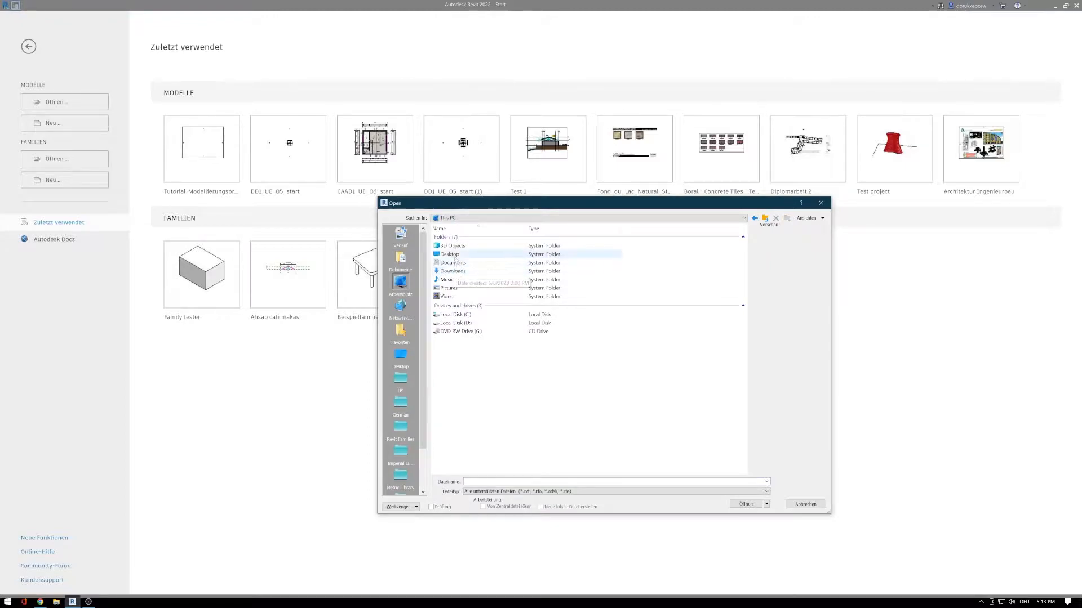
{"action": "double_click", "coordinate": [453, 254]}
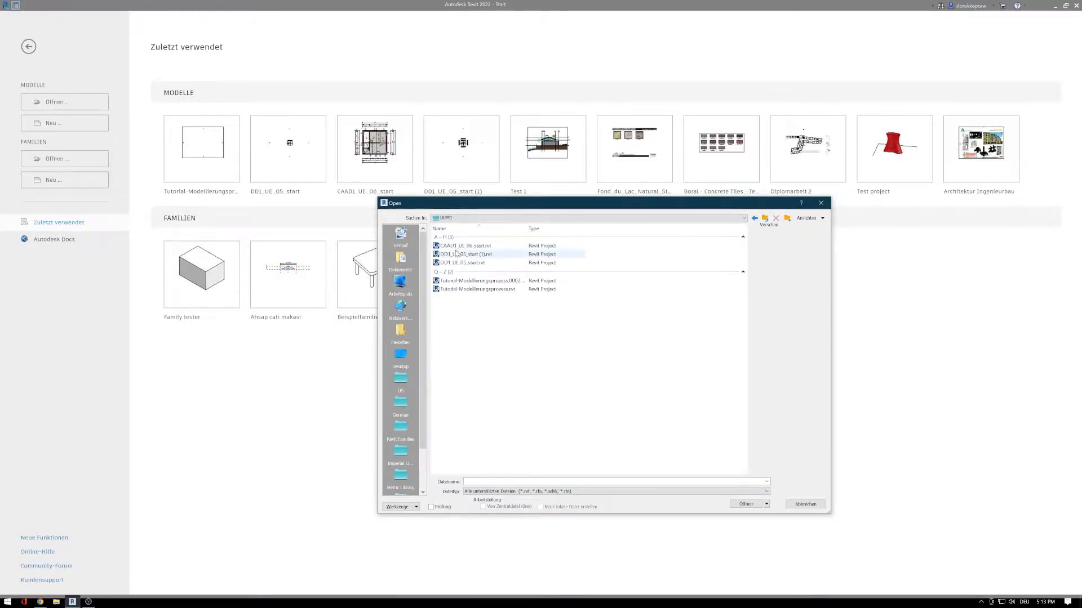
{"action": "left_click", "coordinate": [439, 289]}
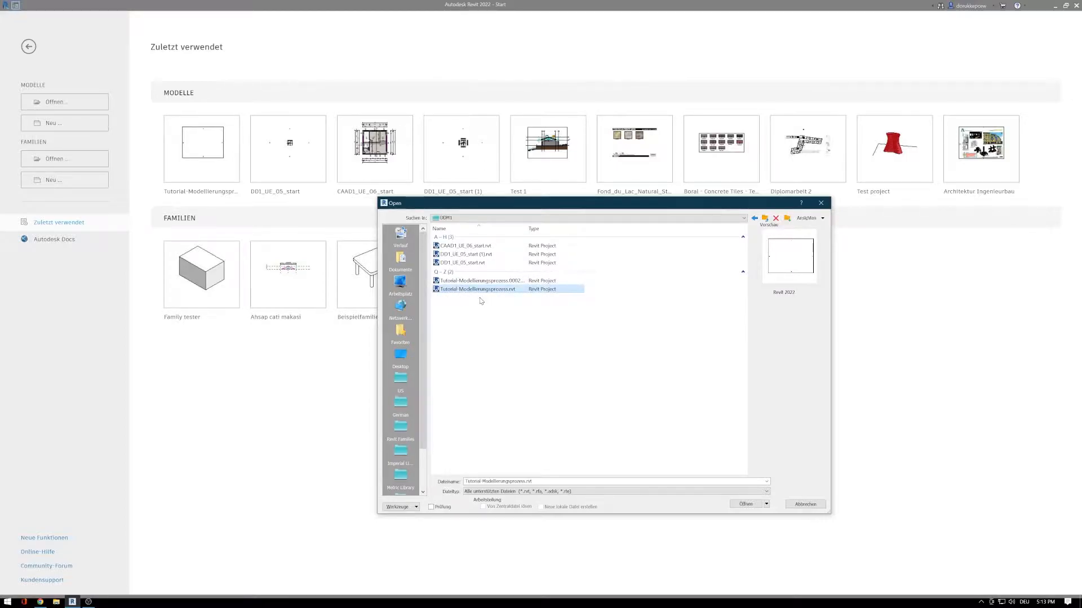
{"action": "left_click", "coordinate": [749, 505]}
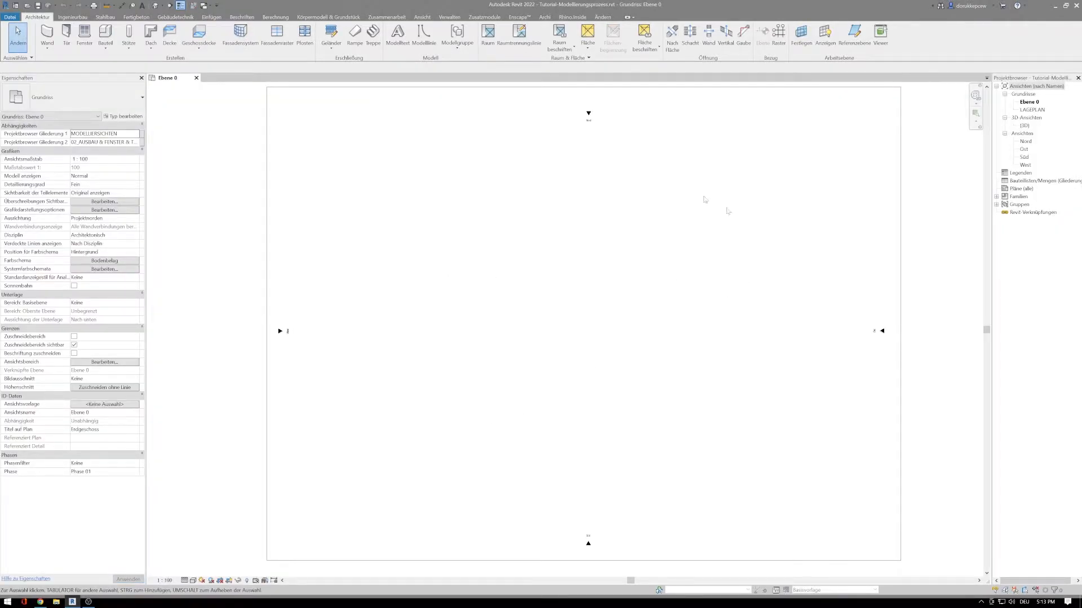
{"action": "middle_click_drag", "start_coordinate": [681, 303], "coordinate": [609, 304]}
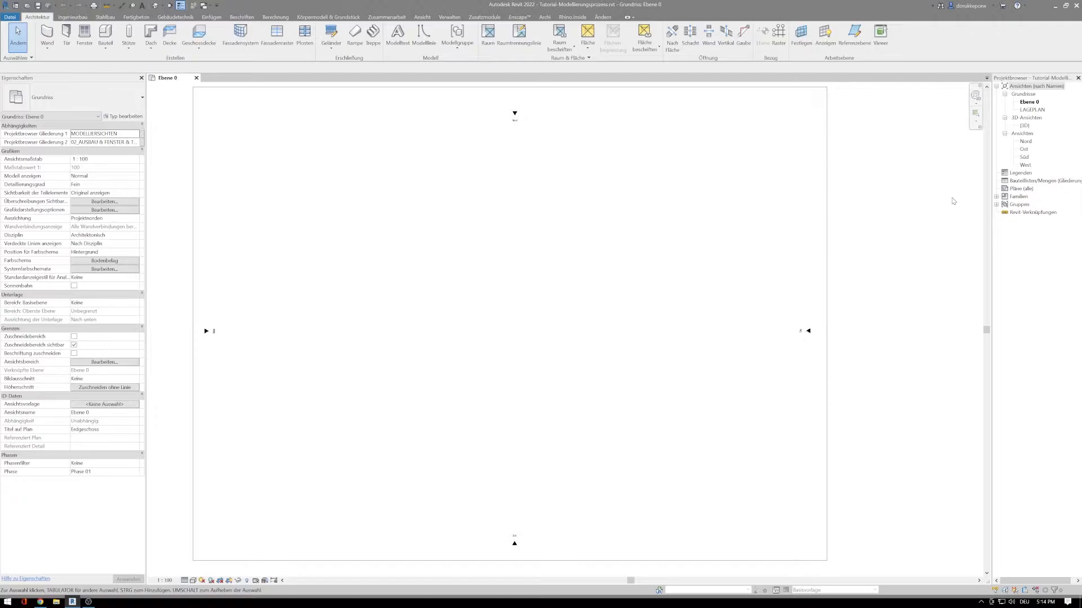
{"action": "mouse_move", "coordinate": [392, 316]}
{"action": "middle_mouse_down"}
{"action": "mouse_move", "coordinate": [335, 302]}
{"action": "mouse_move", "coordinate": [390, 308]}
{"action": "middle_mouse_up"}
{"action": "scroll", "coordinate": [391, 309], "scroll_direction": "down", "scroll_amount": 1}
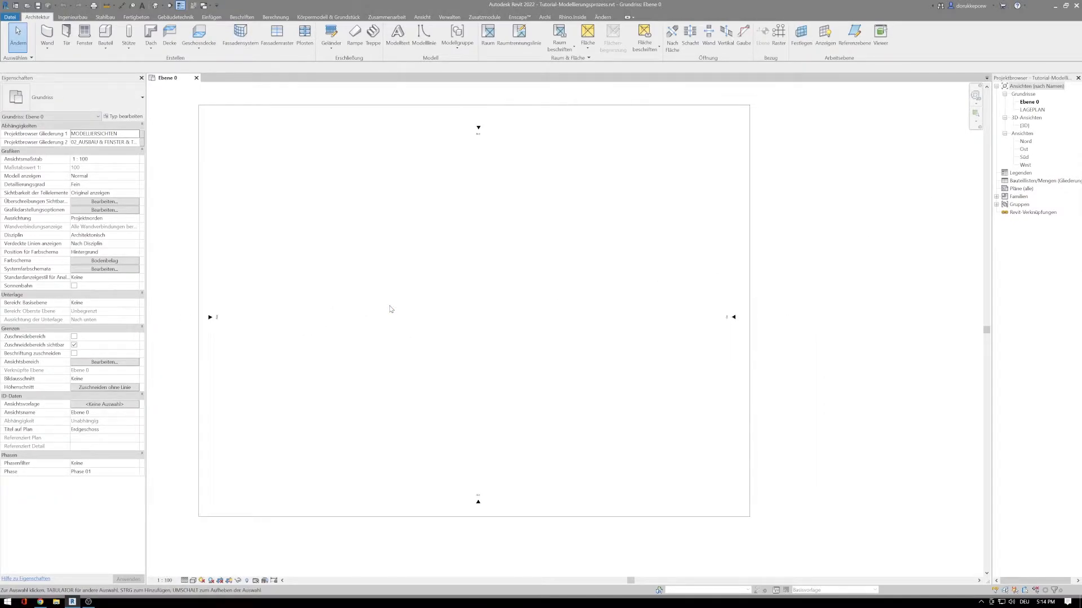
{"action": "mouse_move", "coordinate": [457, 343]}
{"action": "middle_mouse_down"}
{"action": "mouse_move", "coordinate": [439, 336]}
{"action": "mouse_move", "coordinate": [461, 358]}
{"action": "middle_mouse_up"}
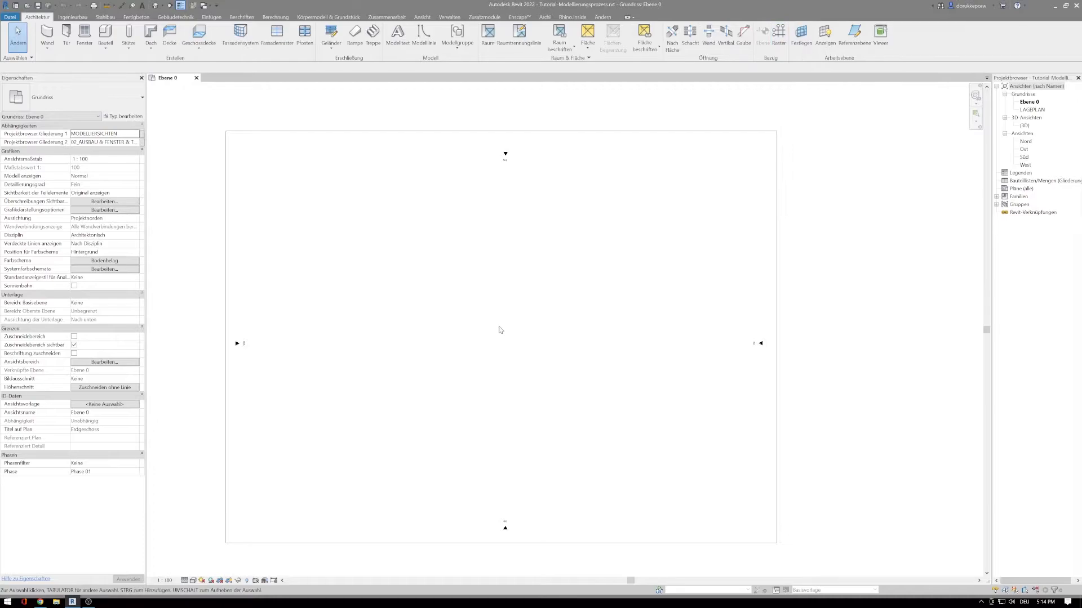
Draw a vertical grid line in the Ebene 0 floor plan, to the left of the centre between the elevation markers
{"action": "key", "text": "g"}
{"action": "key", "text": "r"}
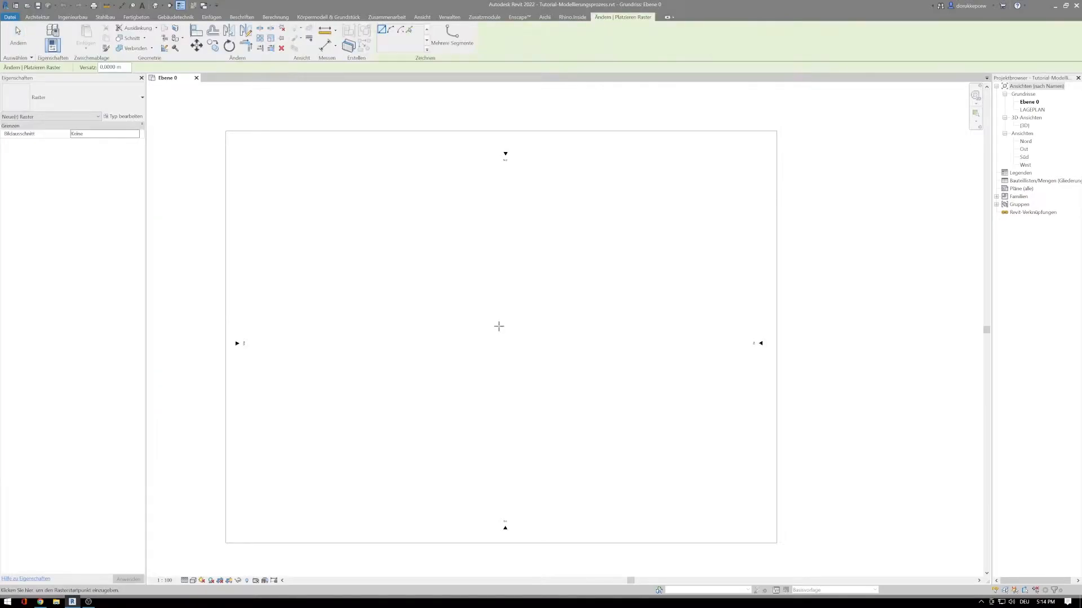
{"action": "left_click", "coordinate": [409, 225]}
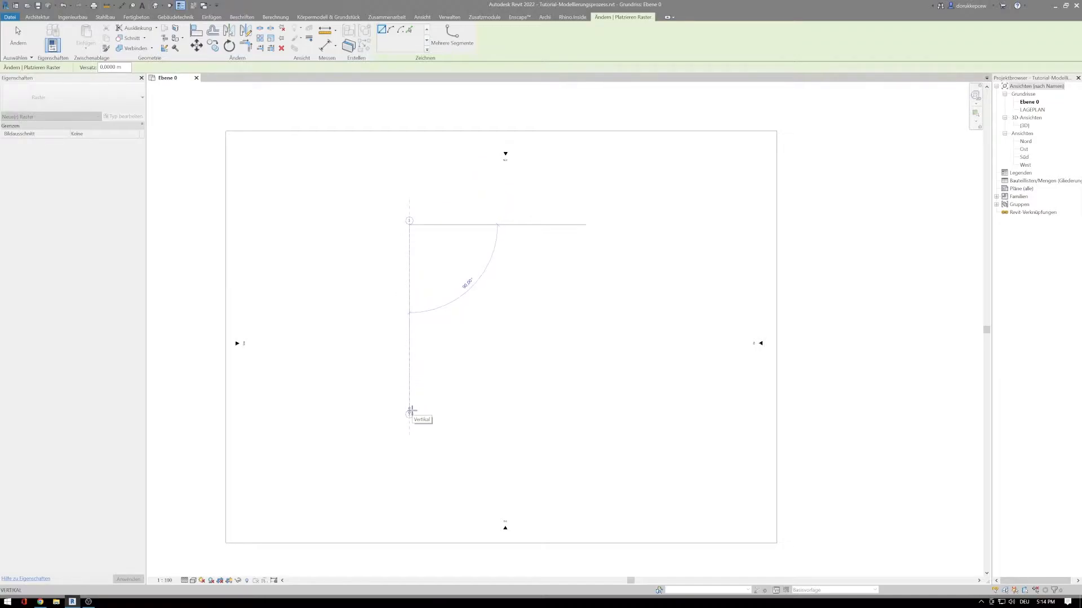
{"action": "left_click", "coordinate": [409, 411]}
{"action": "scroll", "coordinate": [410, 228], "scroll_direction": "up", "scroll_amount": 3}
{"action": "scroll", "coordinate": [416, 236], "scroll_direction": "down", "scroll_amount": 4}
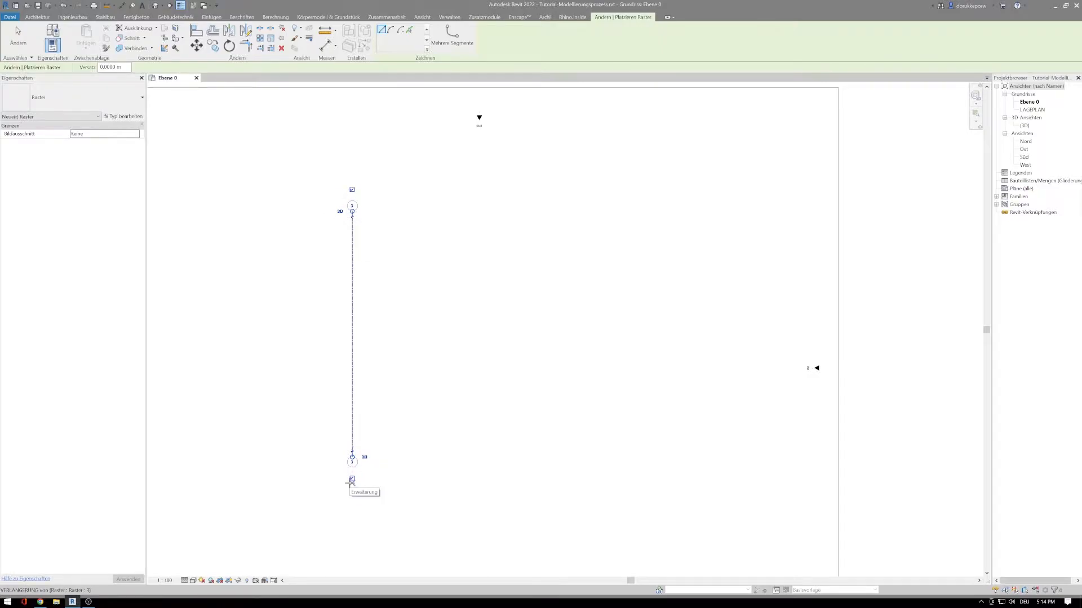
{"action": "scroll", "coordinate": [352, 206], "scroll_direction": "up", "scroll_amount": 2}
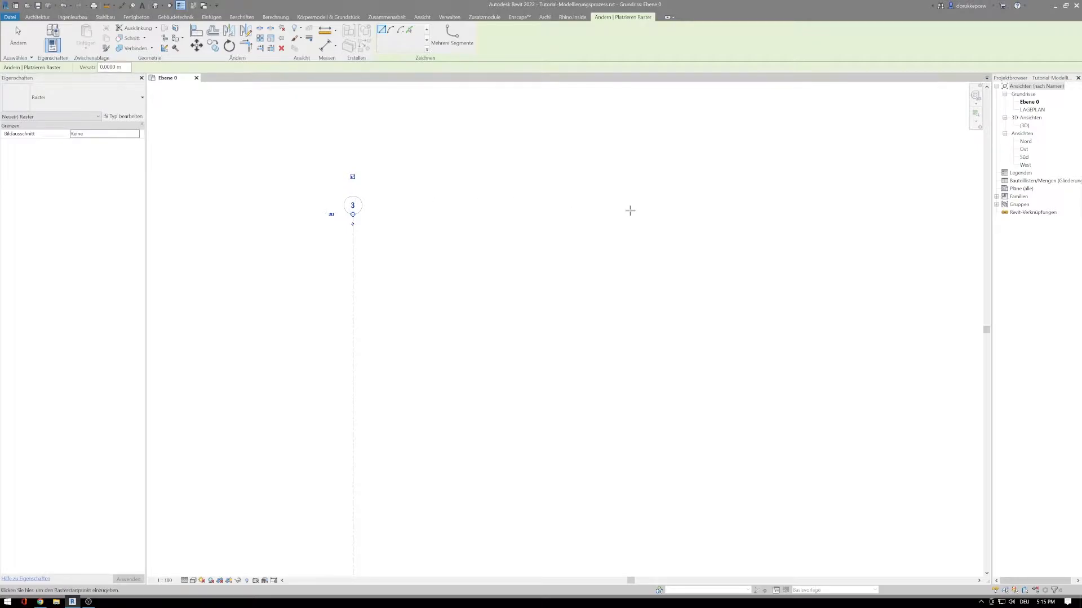
{"action": "scroll", "coordinate": [402, 164], "scroll_direction": "down", "scroll_amount": 2}
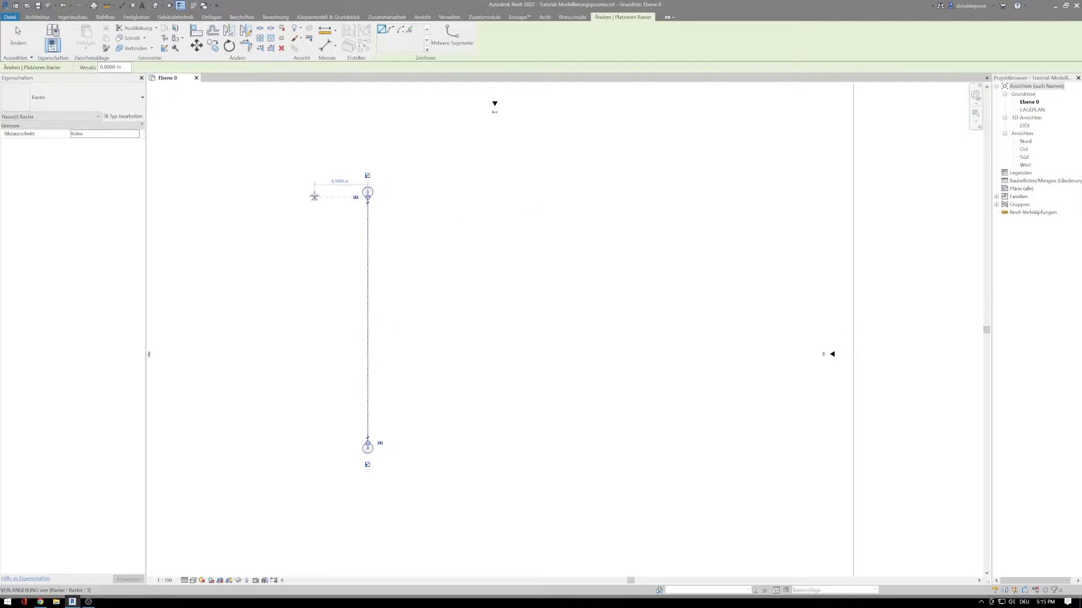
{"action": "key", "text": "Escape"}
{"action": "key", "text": "Escape"}
Rename the vertical grid line to 1
{"action": "left_click", "coordinate": [369, 196]}
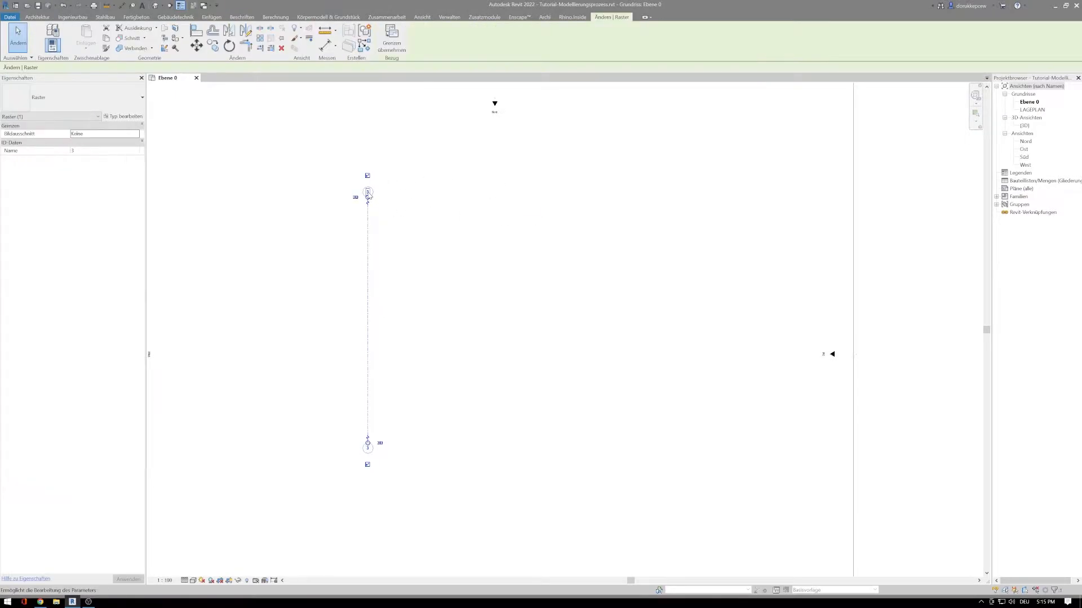
{"action": "scroll", "coordinate": [369, 196], "scroll_direction": "up", "scroll_amount": 3}
{"action": "left_click", "coordinate": [369, 192]}
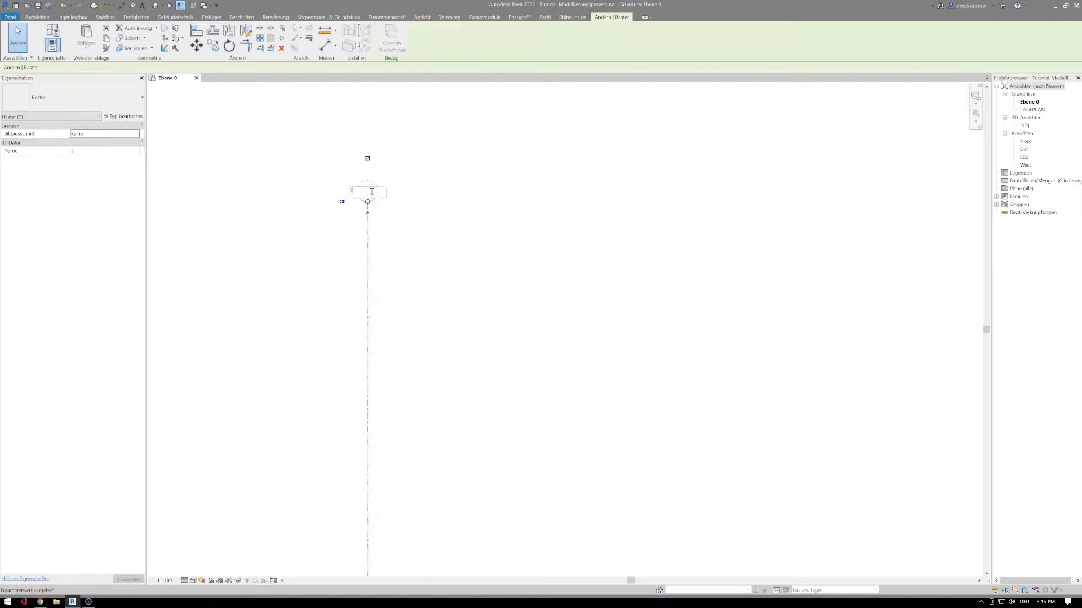
{"action": "type", "text": "1"}
{"action": "key", "text": "Return"}
{"action": "left_click", "coordinate": [439, 172]}
{"action": "scroll", "coordinate": [456, 178], "scroll_direction": "down", "scroll_amount": 3}
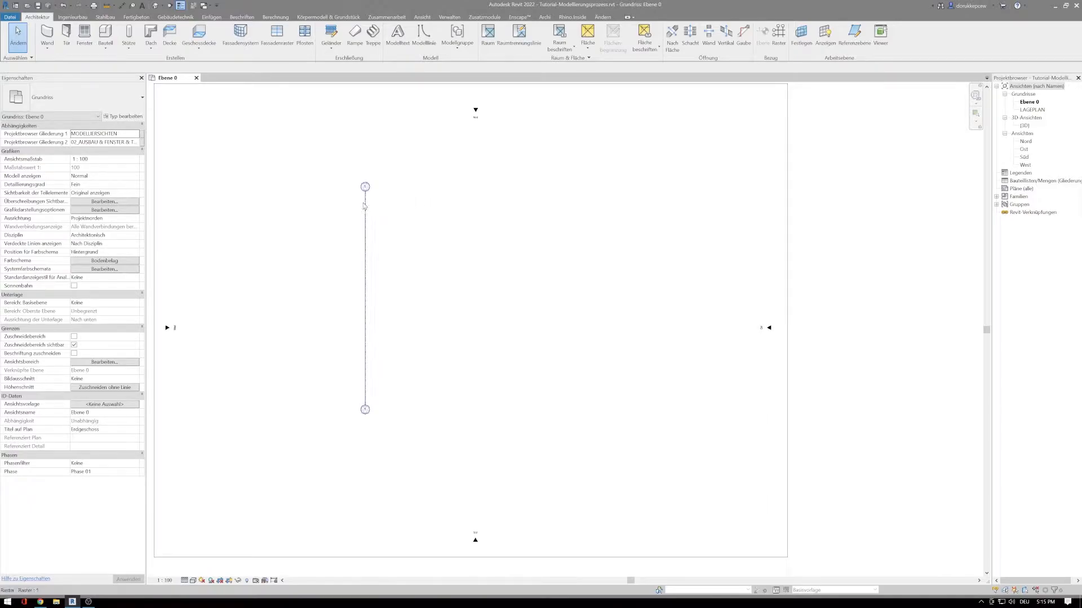
Copy grid line 1 horizontally to the right at a distance of 9,6 m
{"action": "left_click", "coordinate": [365, 209]}
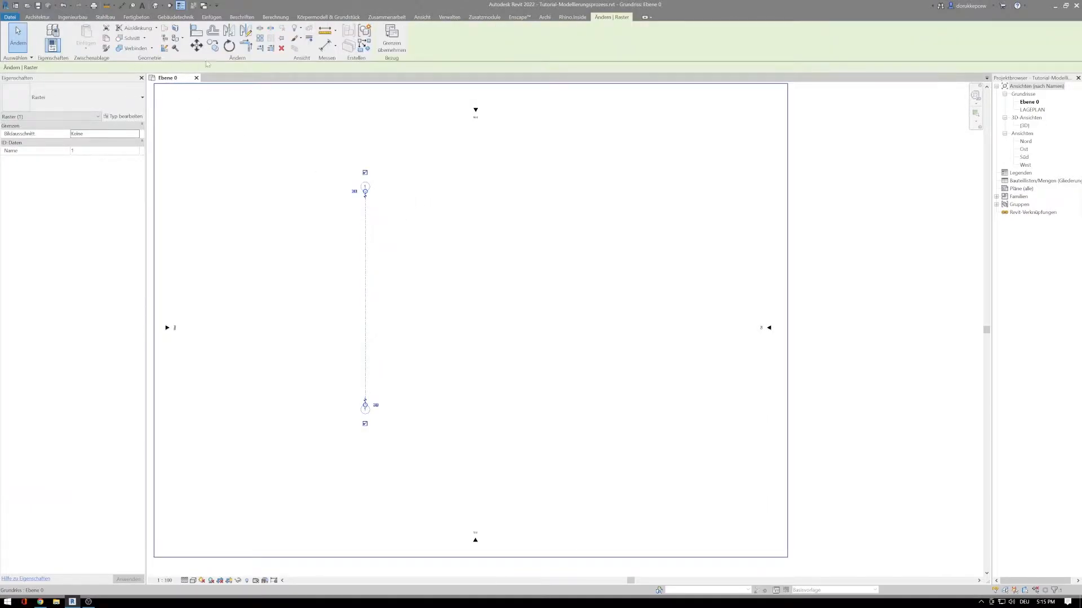
{"action": "left_click", "coordinate": [213, 46]}
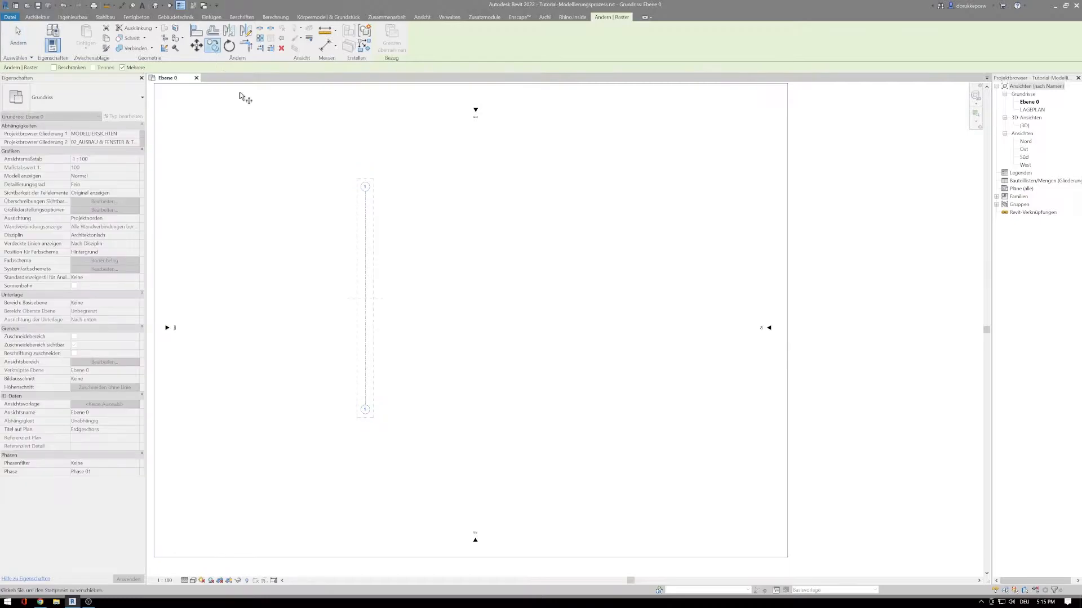
{"action": "left_click", "coordinate": [366, 194]}
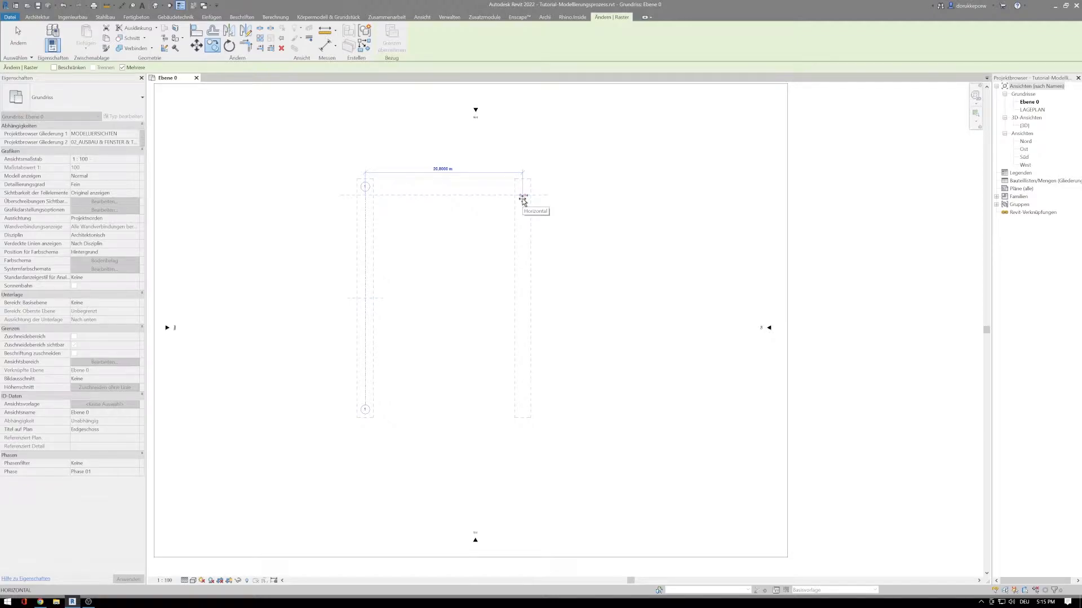
{"action": "type", "text": "9,6"}
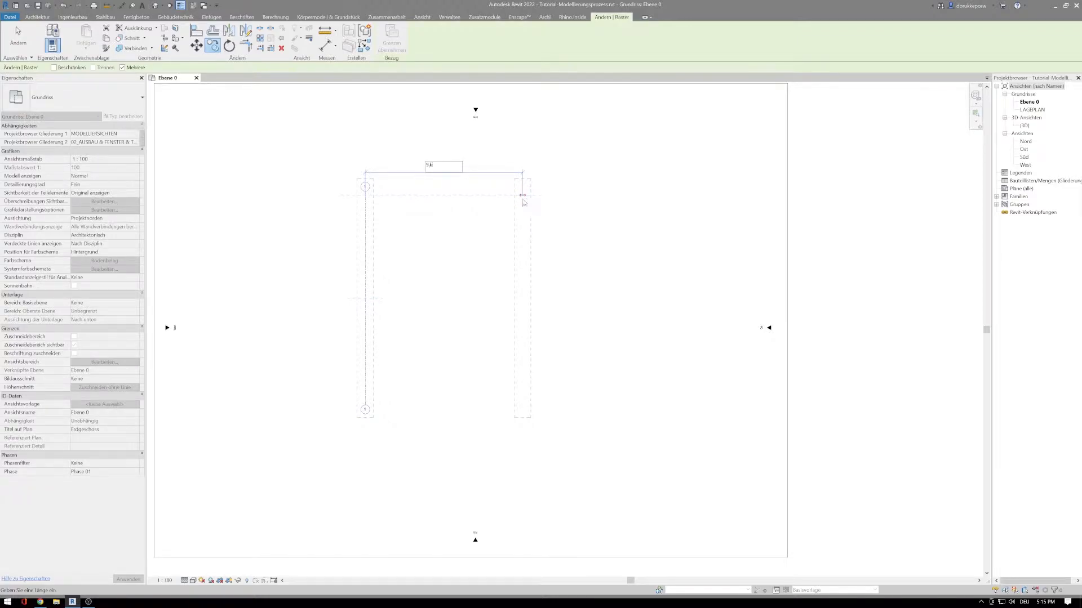
{"action": "key", "text": "Return"}
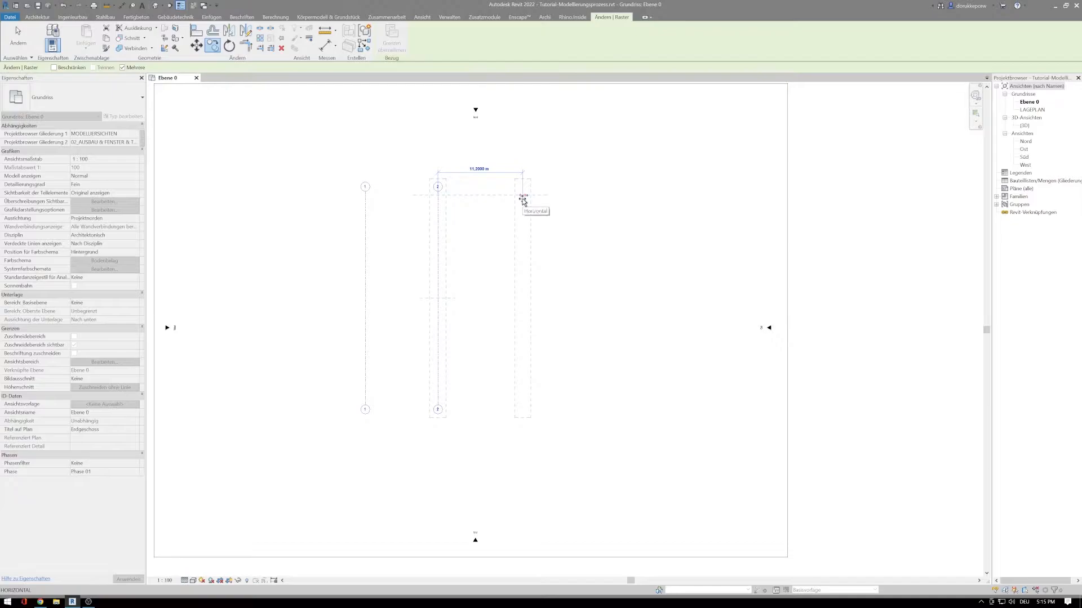
{"action": "key", "text": "Escape"}
{"action": "key", "text": "Escape"}
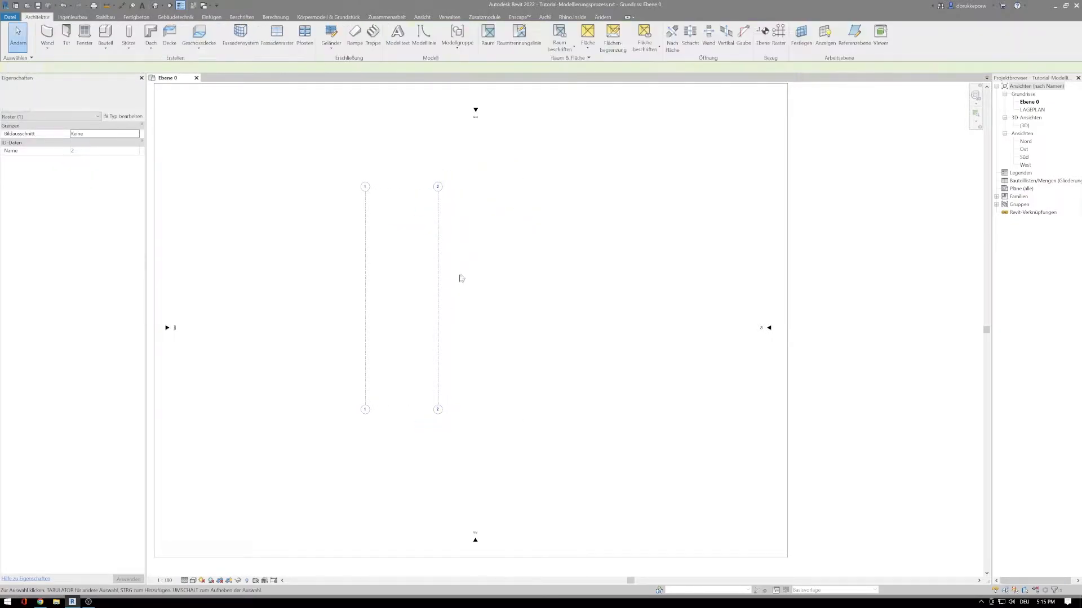
Draw a horizontal grid line crossing grid lines 1 and 2 near their upper ends, extending beyond both
{"action": "scroll", "coordinate": [459, 279], "scroll_direction": "up", "scroll_amount": 2}
{"action": "middle_click_drag", "start_coordinate": [459, 280], "coordinate": [519, 255]}
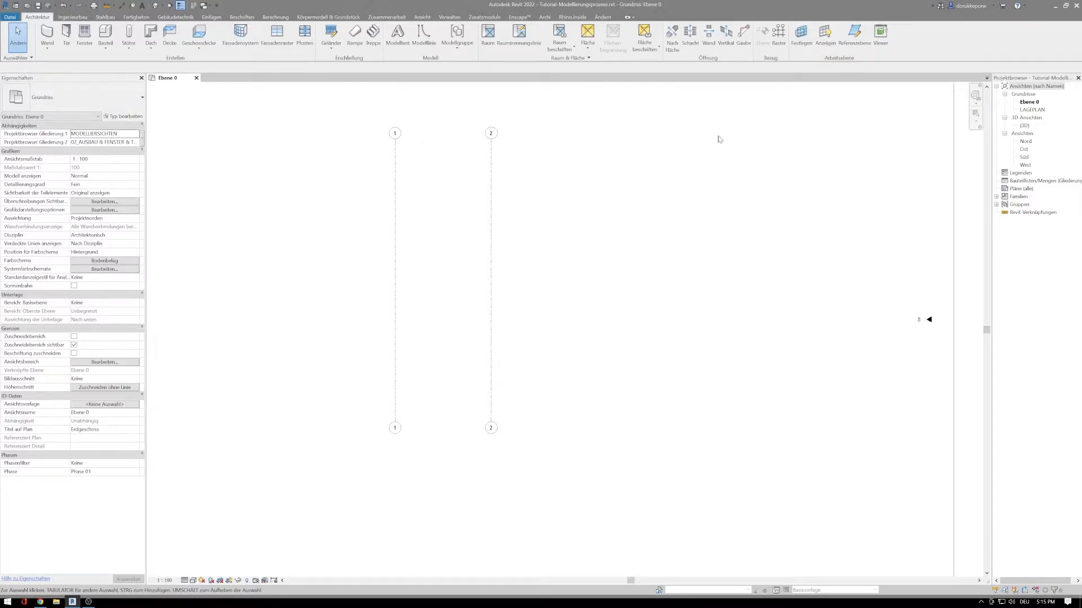
{"action": "left_click", "coordinate": [778, 35]}
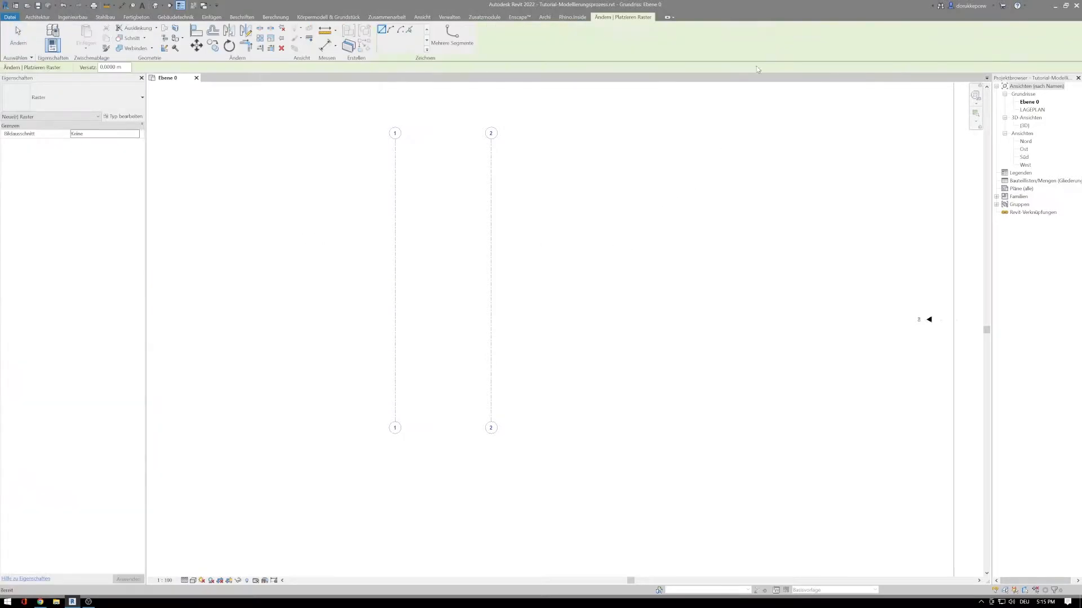
{"action": "left_click", "coordinate": [307, 194]}
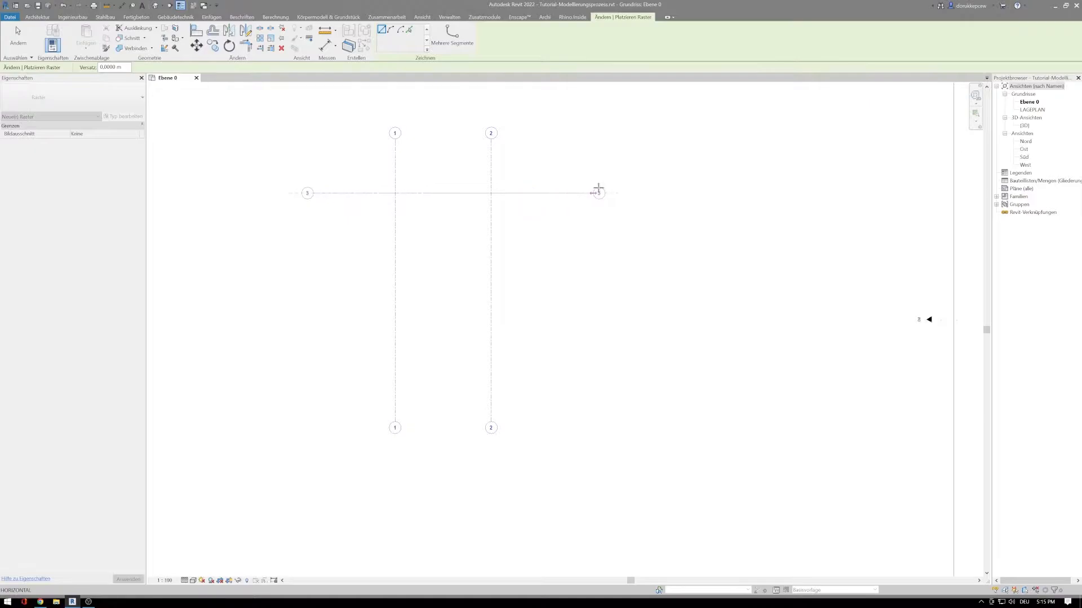
{"action": "left_click", "coordinate": [620, 190]}
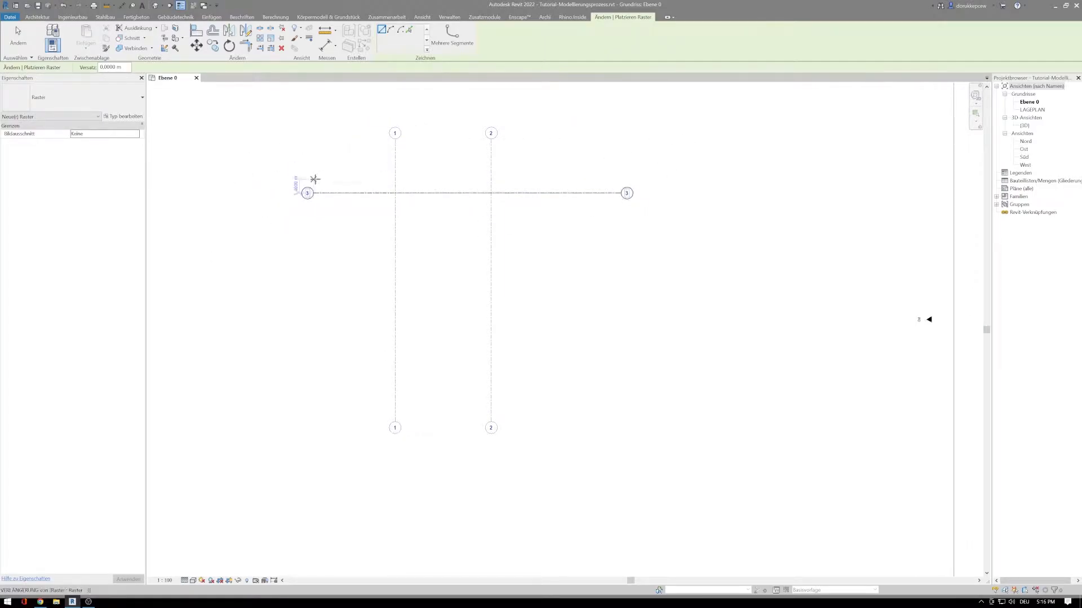
{"action": "key", "text": "Escape"}
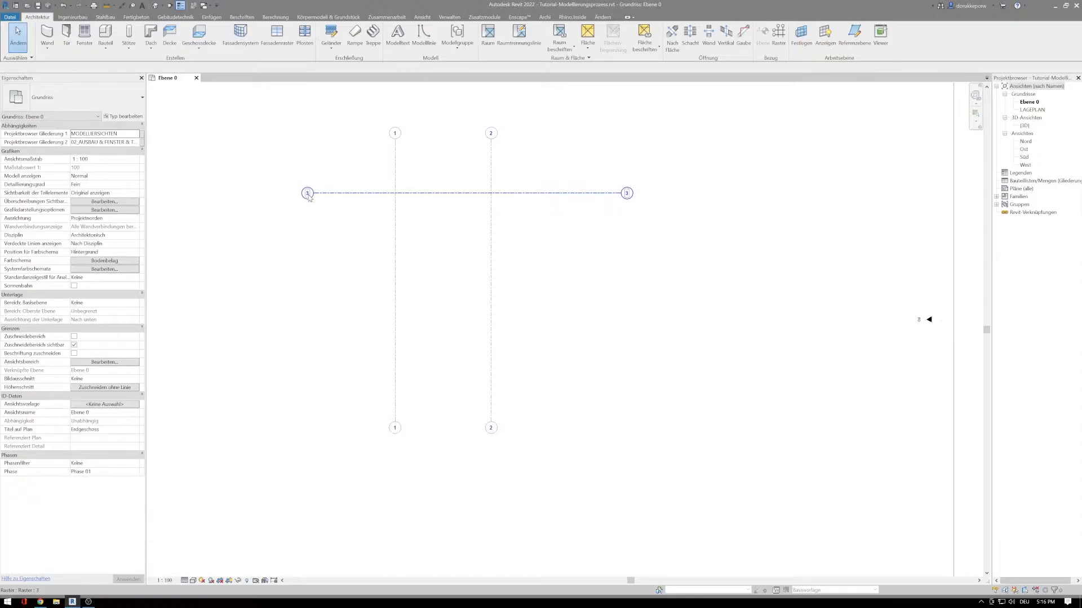
Rename the horizontal grid line to A
{"action": "left_click", "coordinate": [308, 194]}
{"action": "left_click", "coordinate": [308, 194]}
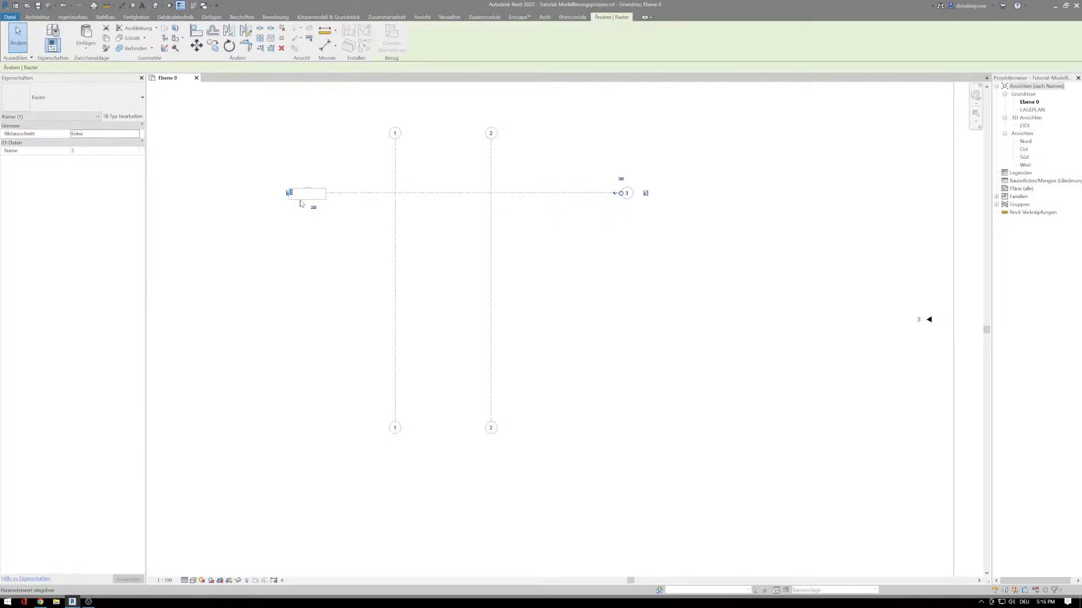
{"action": "type", "text": "A"}
{"action": "left_click", "coordinate": [285, 261]}
{"action": "left_click", "coordinate": [340, 247]}
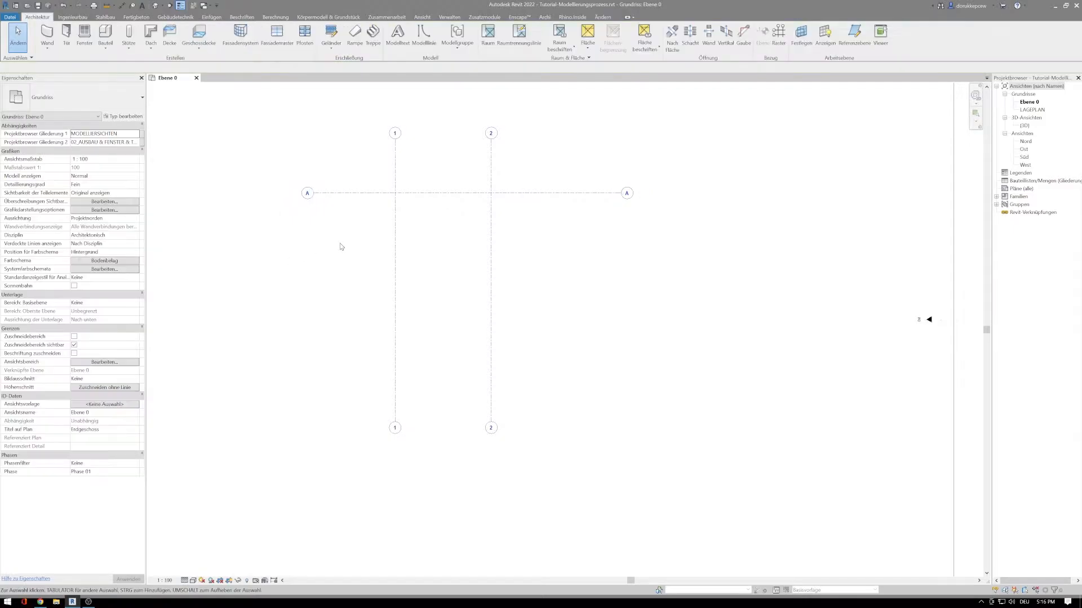
Copy grid line A vertically downward at a distance of 9,6 m
{"action": "left_click", "coordinate": [362, 193]}
{"action": "left_click", "coordinate": [213, 47]}
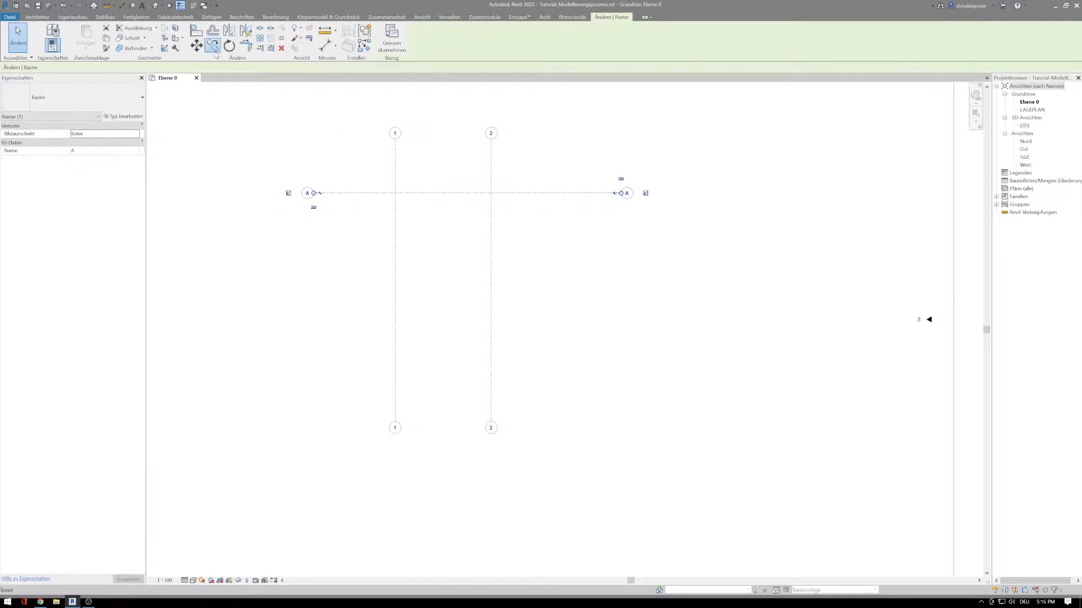
{"action": "left_click", "coordinate": [344, 193]}
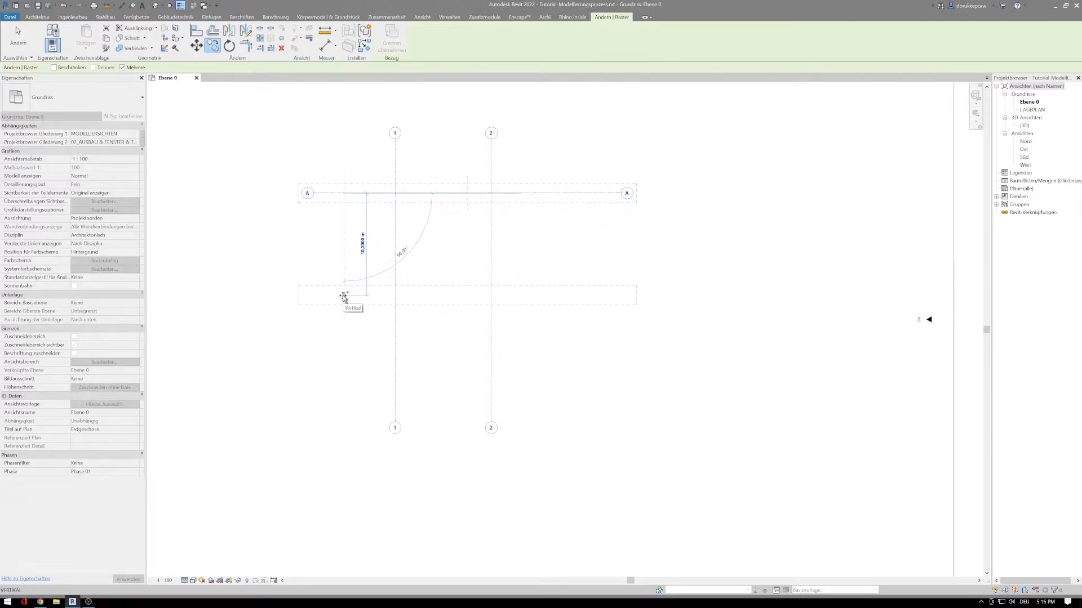
{"action": "type", "text": "5"}
{"action": "key", "text": "Return"}
{"action": "key", "text": "Escape"}
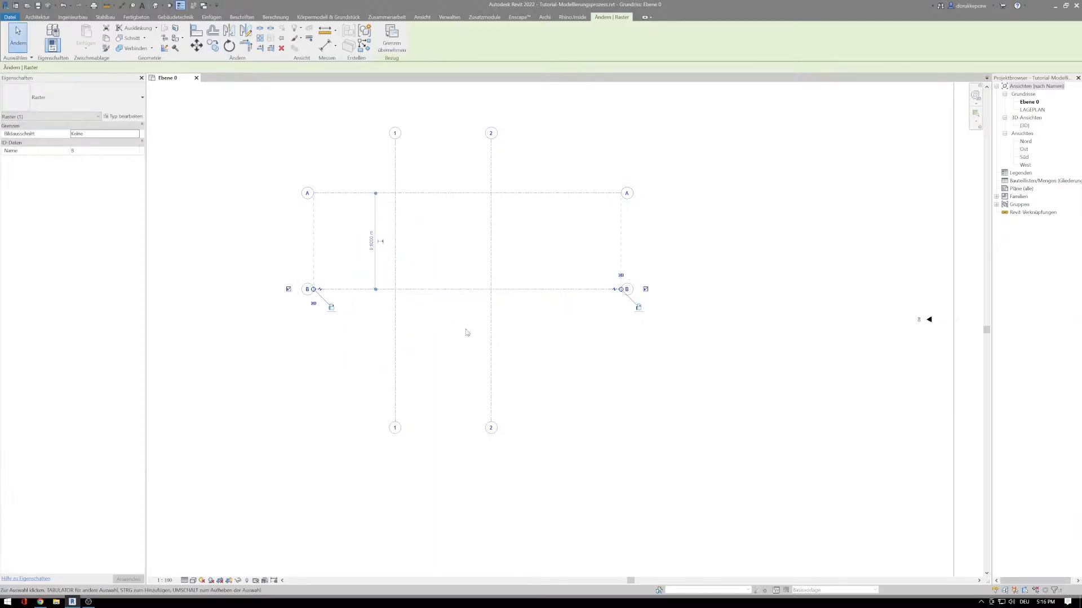
{"action": "key", "text": "Escape"}
Shorten grid lines A and B at their right ends and grid lines 1 and 2 at their lower ends, closer to the grid intersections
{"action": "scroll", "coordinate": [483, 338], "scroll_direction": "up", "scroll_amount": 2}
{"action": "middle_click_drag", "start_coordinate": [482, 338], "coordinate": [476, 382]}
{"action": "scroll", "coordinate": [383, 214], "scroll_direction": "up", "scroll_amount": 1}
{"action": "scroll", "coordinate": [538, 382], "scroll_direction": "down", "scroll_amount": 1}
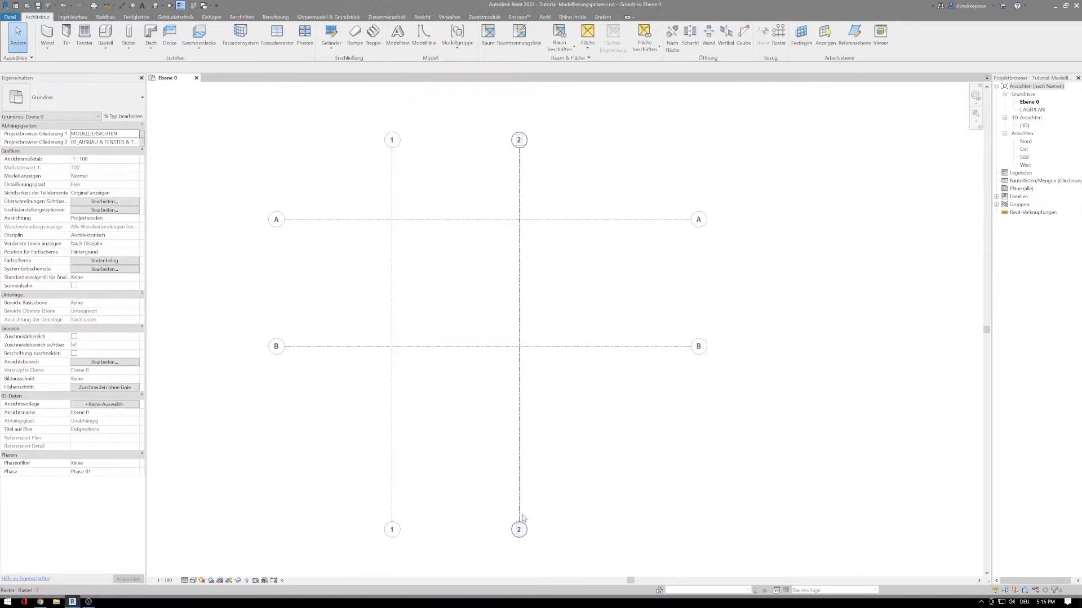
{"action": "left_click", "coordinate": [695, 220]}
{"action": "left_click_drag", "start_coordinate": [692, 220], "coordinate": [577, 220]}
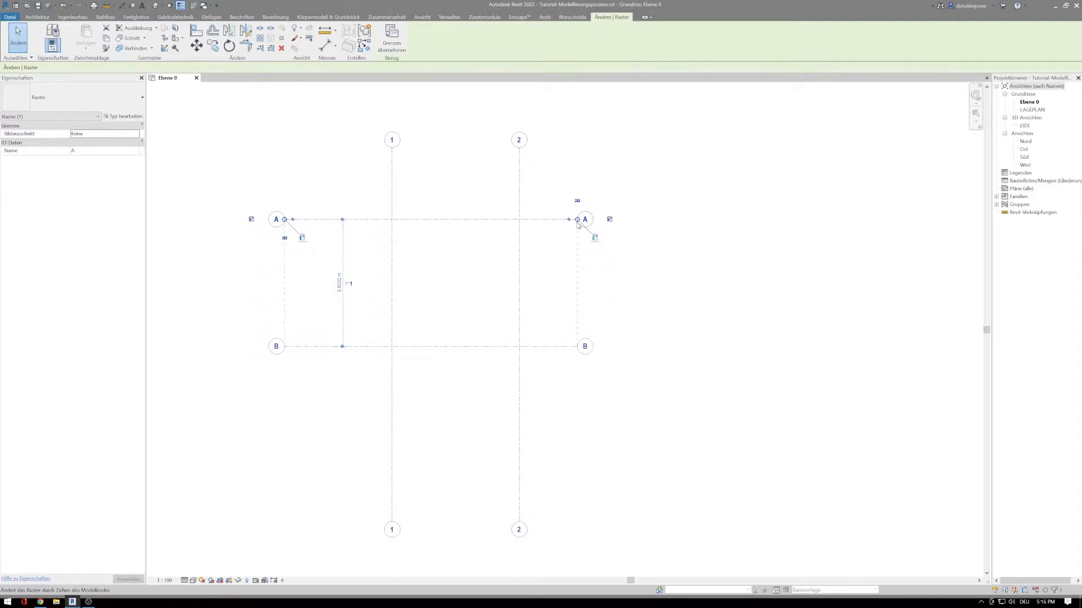
{"action": "left_click", "coordinate": [521, 437]}
{"action": "left_click_drag", "start_coordinate": [519, 521], "coordinate": [519, 405]}
Shorten grid lines A and B at their left ends, bringing them closer to grid line 1
{"action": "left_click", "coordinate": [334, 350]}
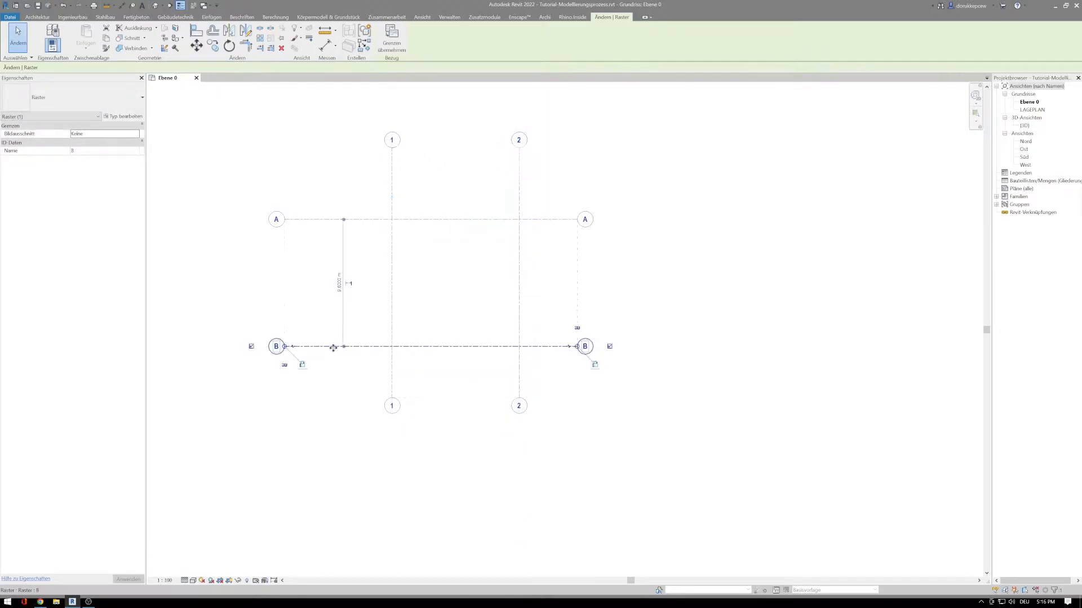
{"action": "left_click_drag", "start_coordinate": [285, 346], "coordinate": [349, 352]}
{"action": "left_click", "coordinate": [594, 497]}
{"action": "middle_click_drag", "start_coordinate": [572, 459], "coordinate": [578, 504]}
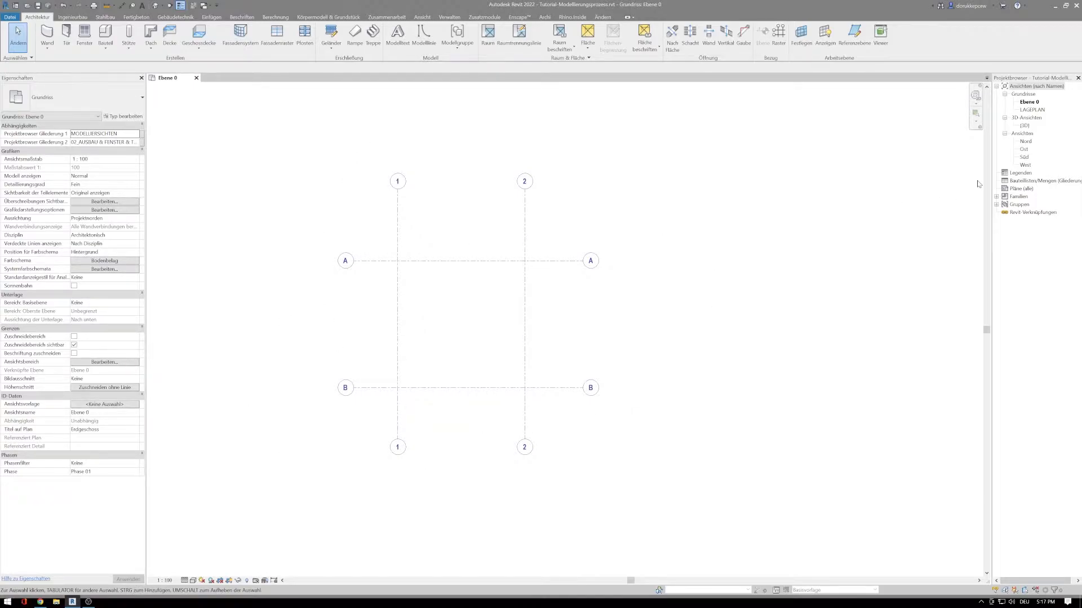
Open the Nord elevation and extend grid lines 1 and 2 upward, well above the Ebene 0 level
{"action": "double_click", "coordinate": [1024, 143]}
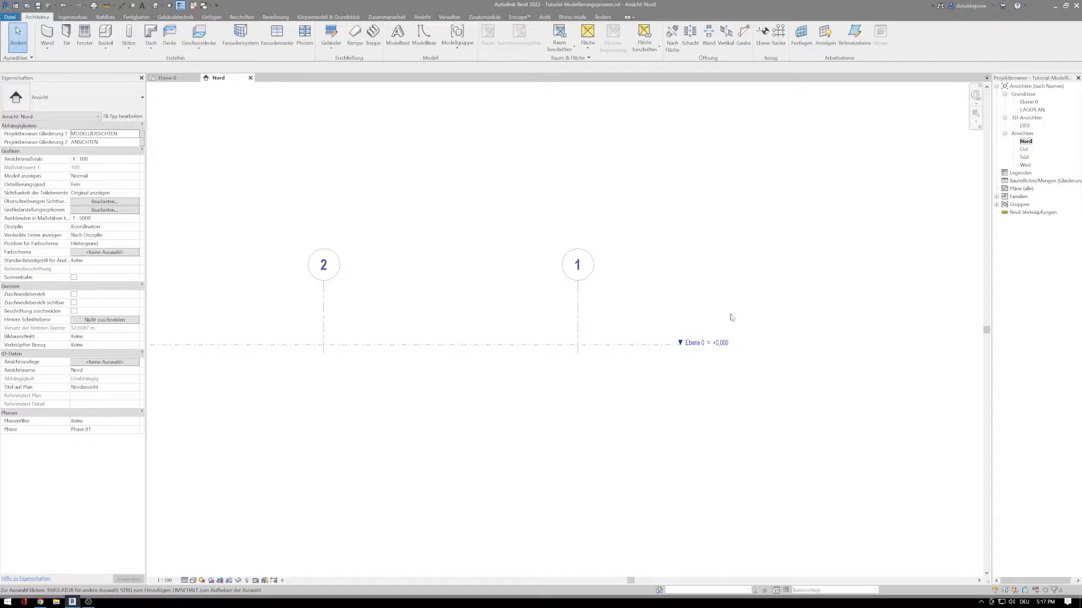
{"action": "scroll", "coordinate": [561, 414], "scroll_direction": "down", "scroll_amount": 1}
{"action": "left_click", "coordinate": [569, 375]}
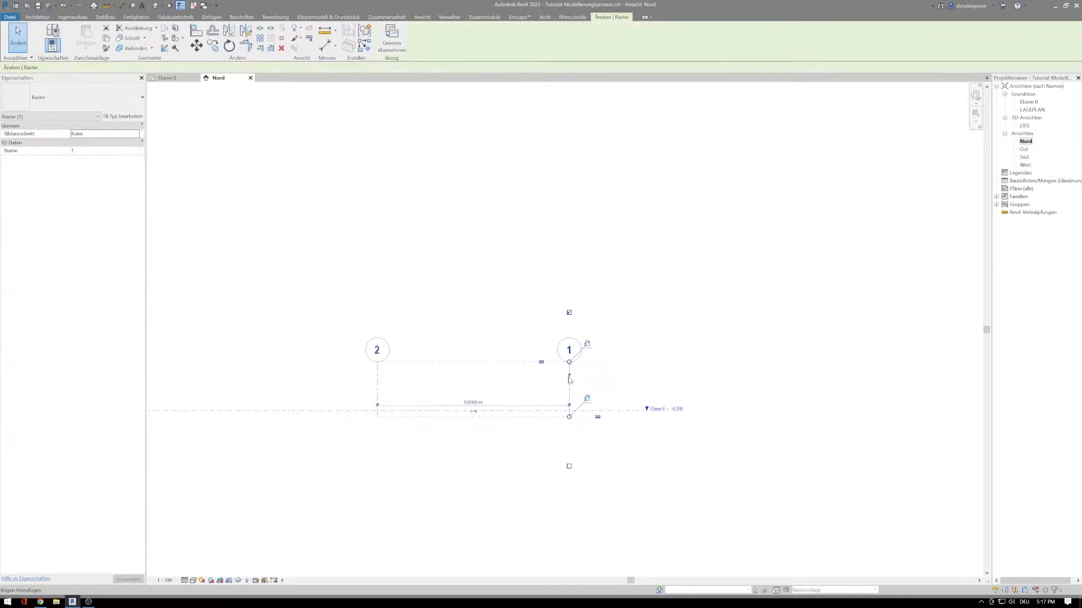
{"action": "left_click_drag", "start_coordinate": [570, 368], "coordinate": [569, 237]}
{"action": "left_click", "coordinate": [613, 367]}
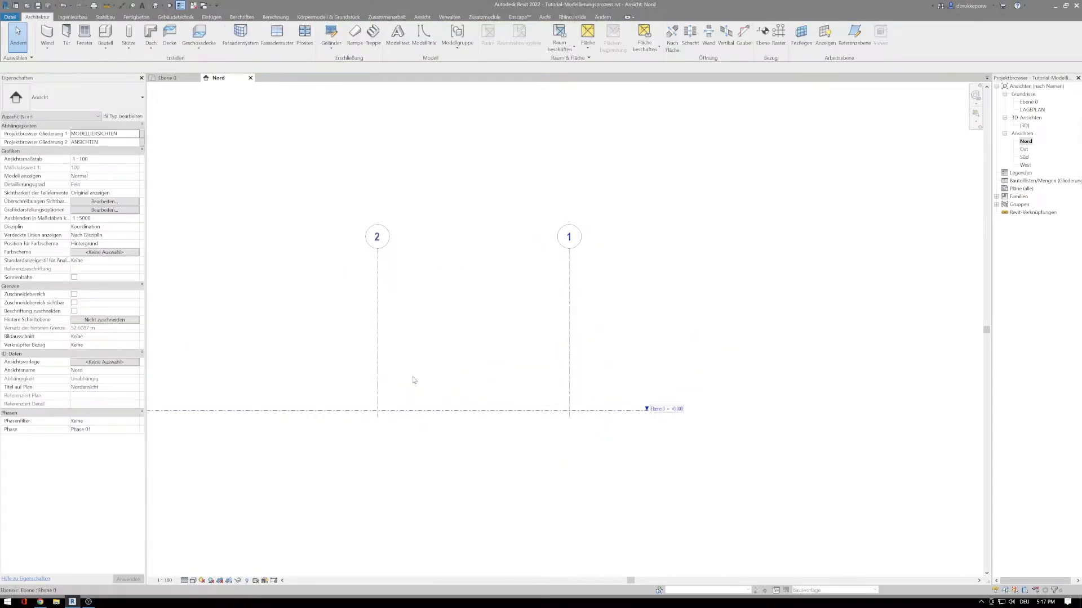
Rename level Ebene 0 to EG-OK FFB and rename the corresponding views as well
{"action": "scroll", "coordinate": [580, 425], "scroll_direction": "up", "scroll_amount": 2}
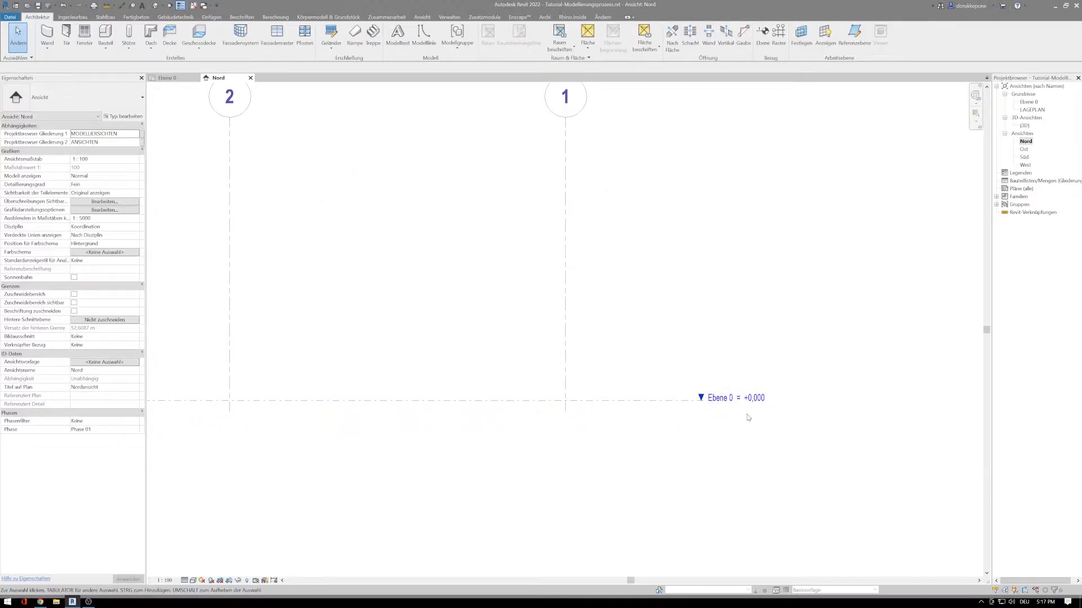
{"action": "scroll", "coordinate": [728, 405], "scroll_direction": "down", "scroll_amount": 2}
{"action": "middle_click_drag", "start_coordinate": [584, 411], "coordinate": [422, 430]}
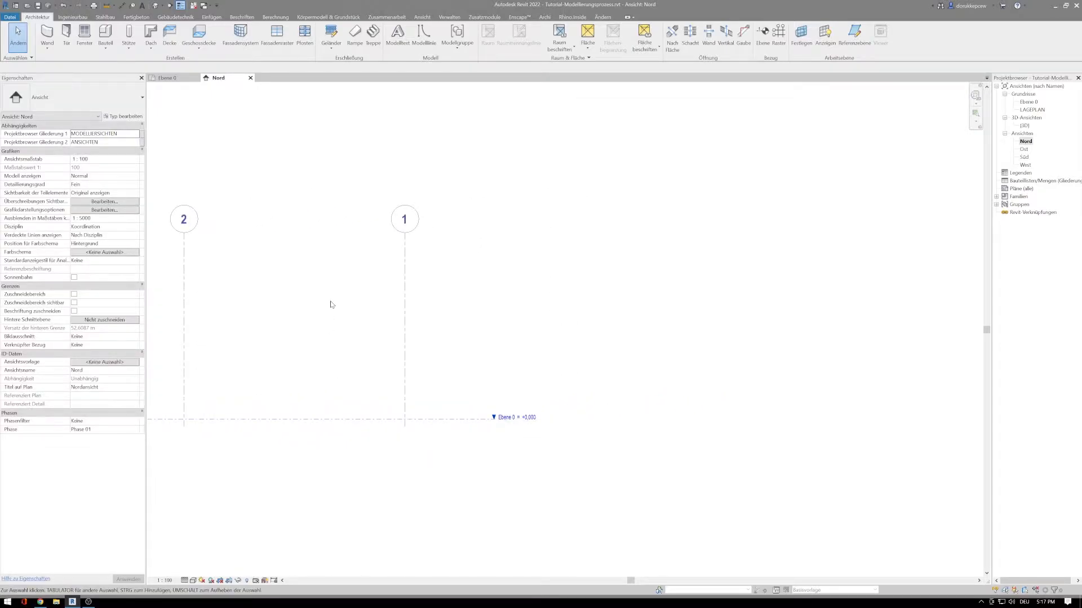
{"action": "scroll", "coordinate": [465, 429], "scroll_direction": "up", "scroll_amount": 2}
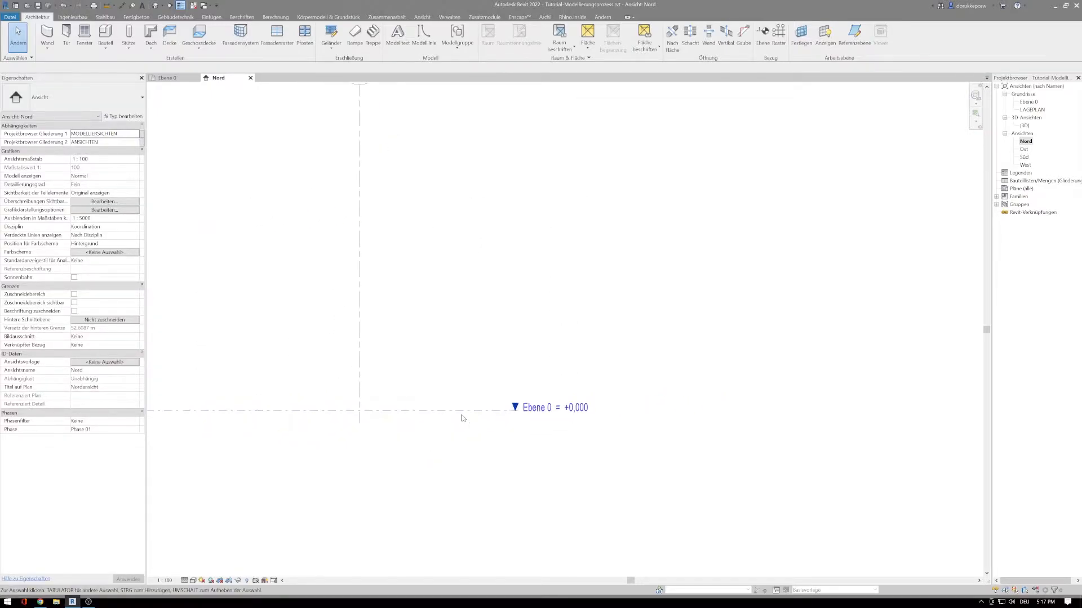
{"action": "left_click", "coordinate": [463, 414]}
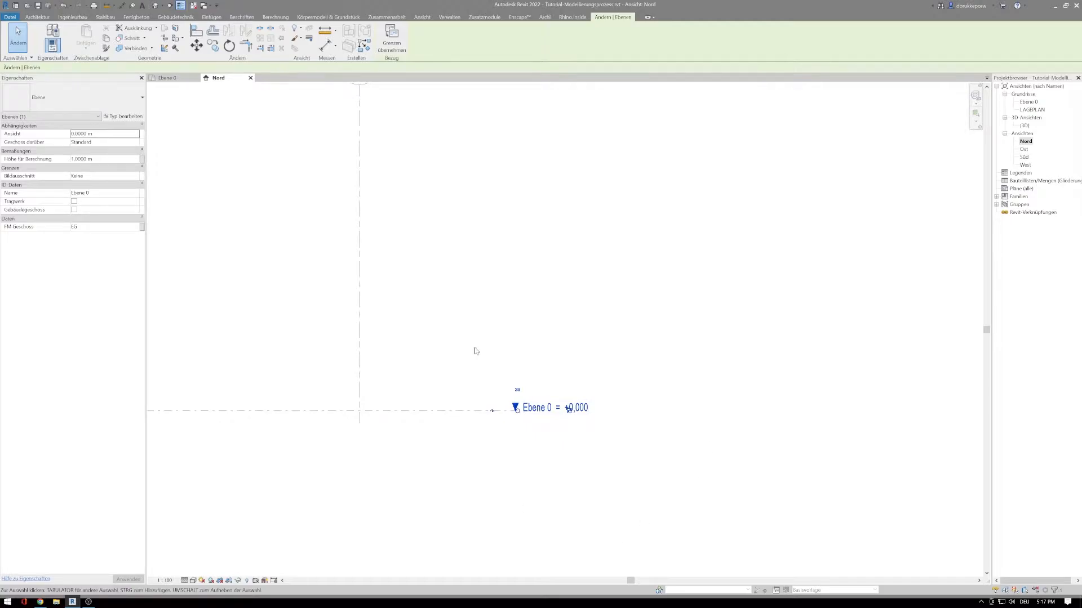
{"action": "left_click", "coordinate": [538, 414]}
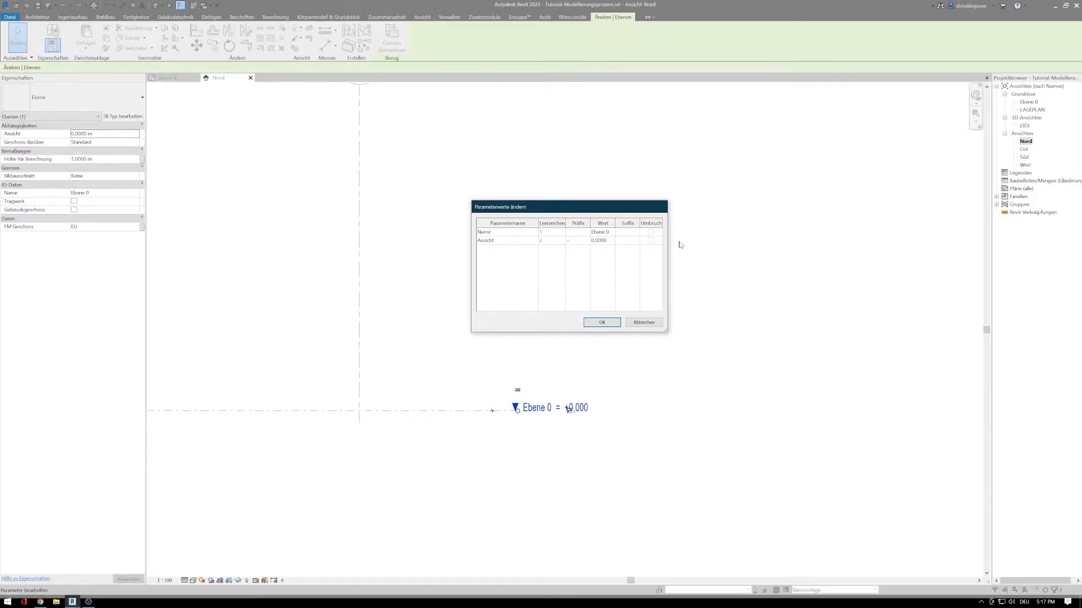
{"action": "left_click_drag", "start_coordinate": [668, 244], "coordinate": [720, 253]}
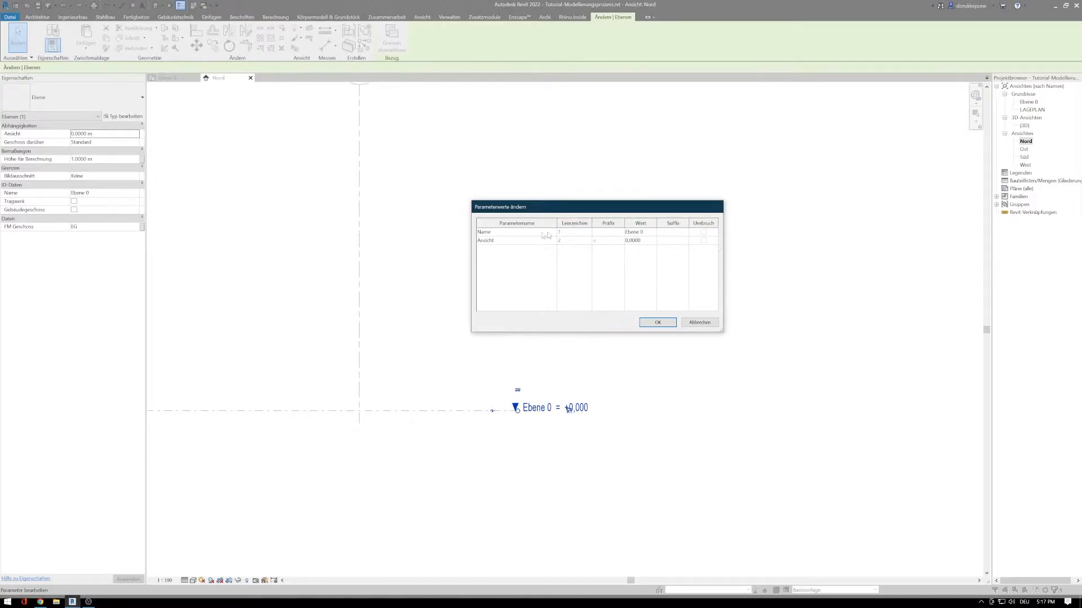
{"action": "left_click", "coordinate": [648, 233]}
{"action": "type", "text": "EG-OK FFB"}
{"action": "left_click", "coordinate": [655, 324]}
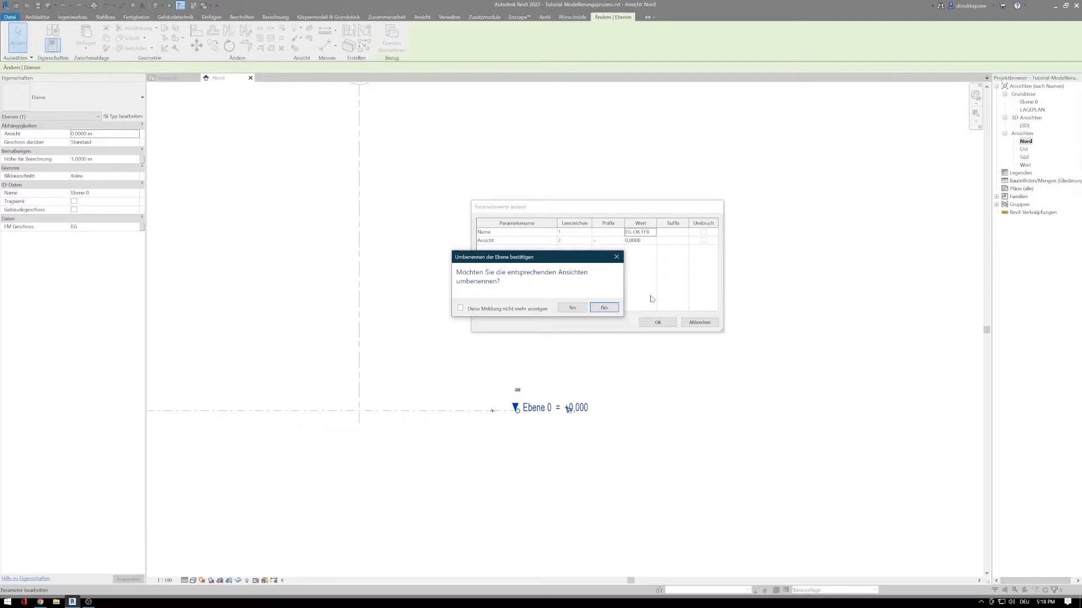
{"action": "left_click", "coordinate": [572, 308]}
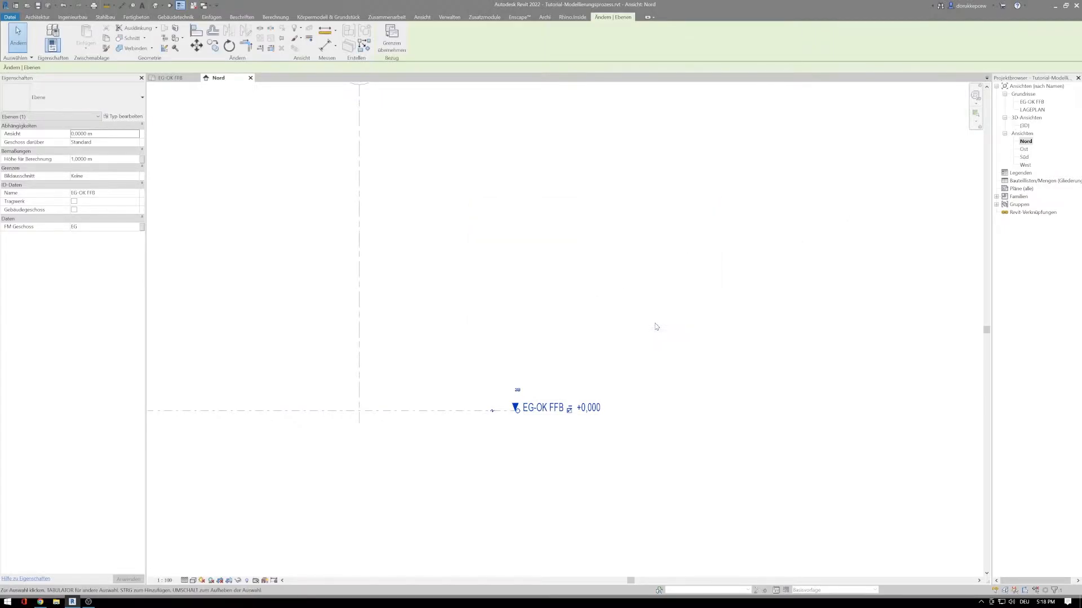
{"action": "left_click", "coordinate": [655, 327]}
Draw a new level of the same type about 3,1 m above EG-OK FFB, aligned with both of its ends
{"action": "middle_click_drag", "start_coordinate": [482, 406], "coordinate": [647, 437]}
{"action": "scroll", "coordinate": [651, 434], "scroll_direction": "down", "scroll_amount": 2}
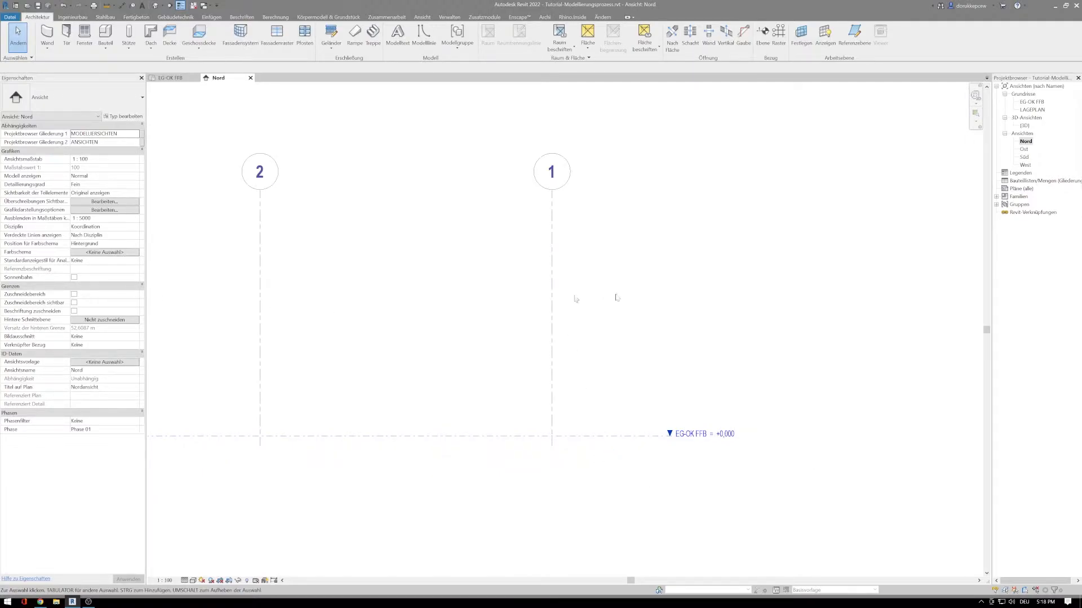
{"action": "left_click", "coordinate": [614, 435]}
{"action": "scroll", "coordinate": [584, 415], "scroll_direction": "up", "scroll_amount": 3}
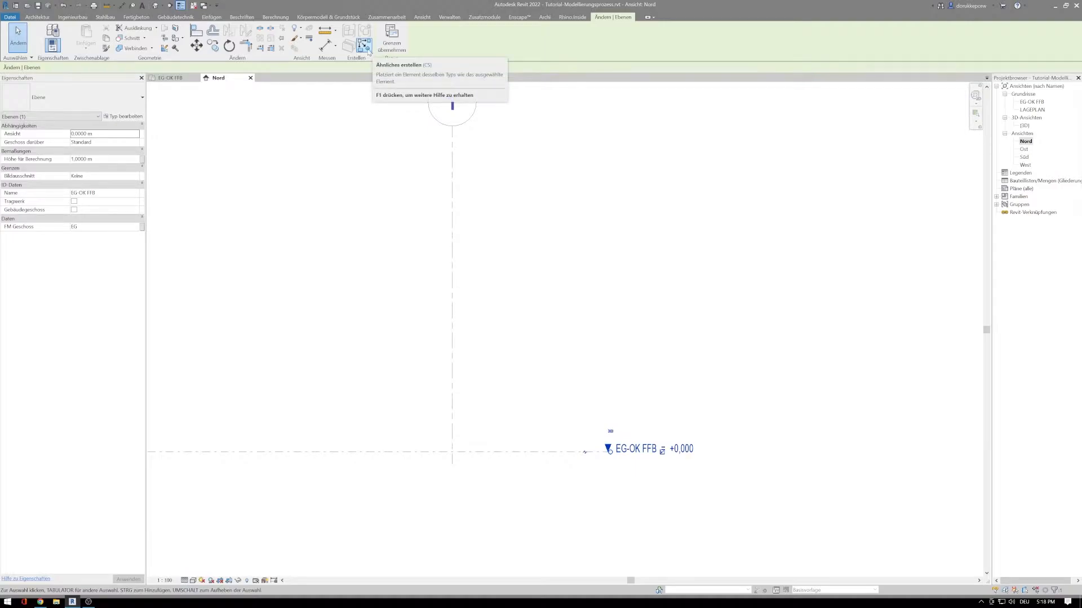
{"action": "key", "text": "c"}
{"action": "key", "text": "s"}
{"action": "scroll", "coordinate": [620, 340], "scroll_direction": "down", "scroll_amount": 1}
{"action": "scroll", "coordinate": [642, 362], "scroll_direction": "down", "scroll_amount": 2}
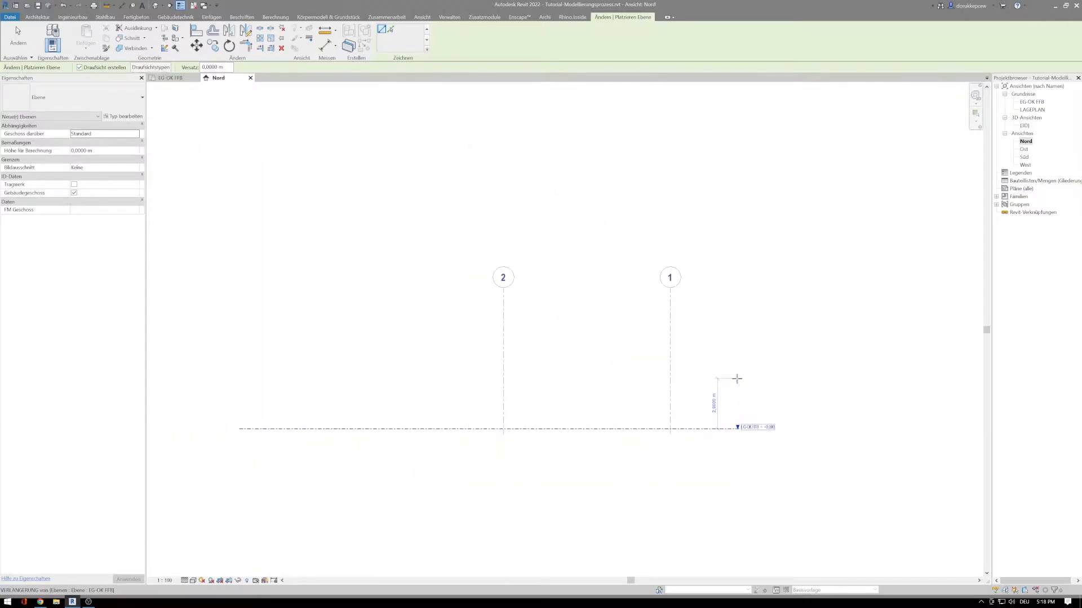
{"action": "left_click", "coordinate": [240, 375]}
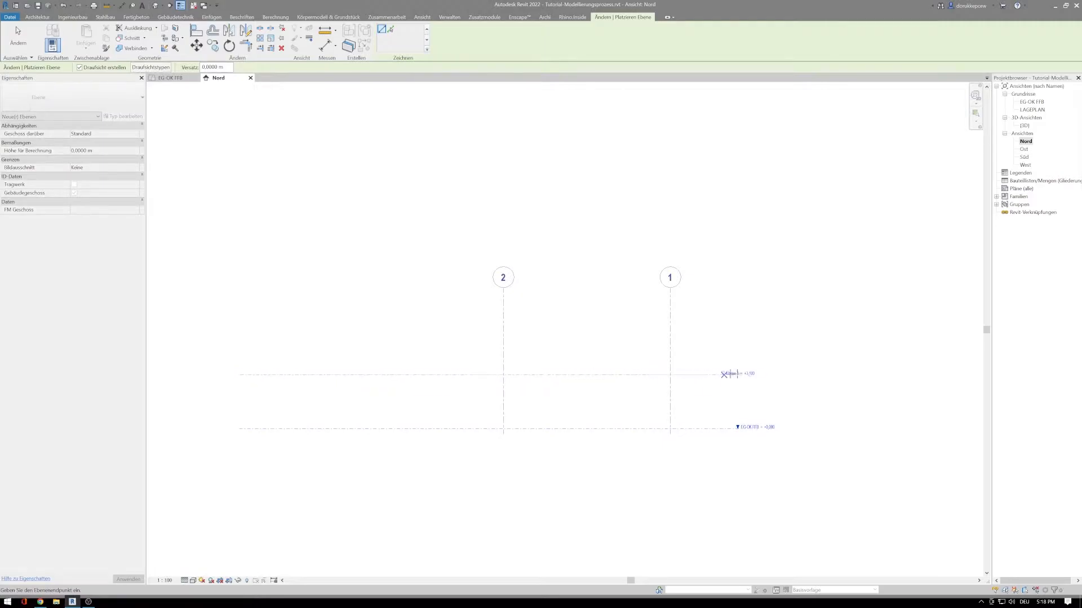
{"action": "left_click", "coordinate": [738, 374]}
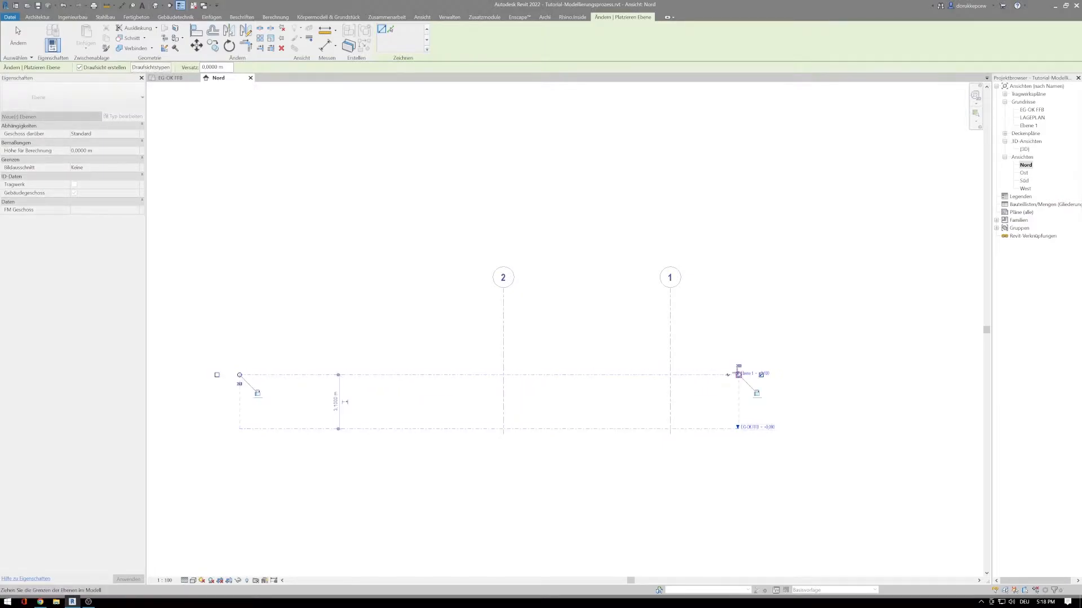
{"action": "key", "text": "Escape"}
{"action": "key", "text": "Escape"}
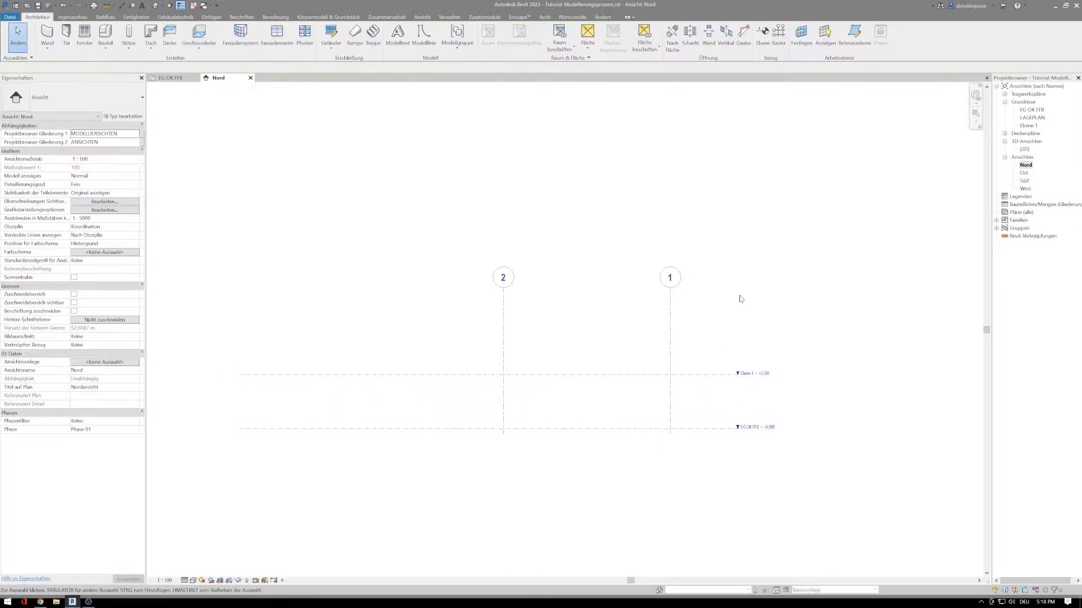
{"action": "scroll", "coordinate": [751, 403], "scroll_direction": "up", "scroll_amount": 3}
{"action": "middle_click_drag", "start_coordinate": [691, 379], "coordinate": [796, 406]}
{"action": "scroll", "coordinate": [682, 405], "scroll_direction": "down", "scroll_amount": 3}
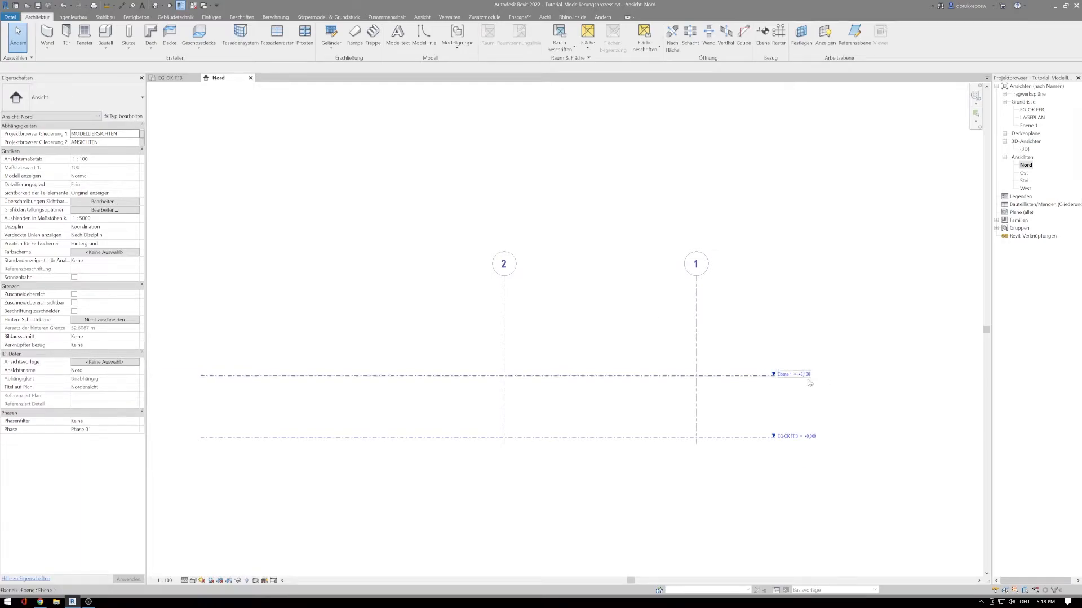
{"action": "scroll", "coordinate": [811, 389], "scroll_direction": "up", "scroll_amount": 2}
{"action": "left_click_drag", "start_coordinate": [849, 401], "coordinate": [806, 309]}
{"action": "scroll", "coordinate": [592, 323], "scroll_direction": "down", "scroll_amount": 1}
{"action": "middle_click_drag", "start_coordinate": [594, 323], "coordinate": [708, 323]}
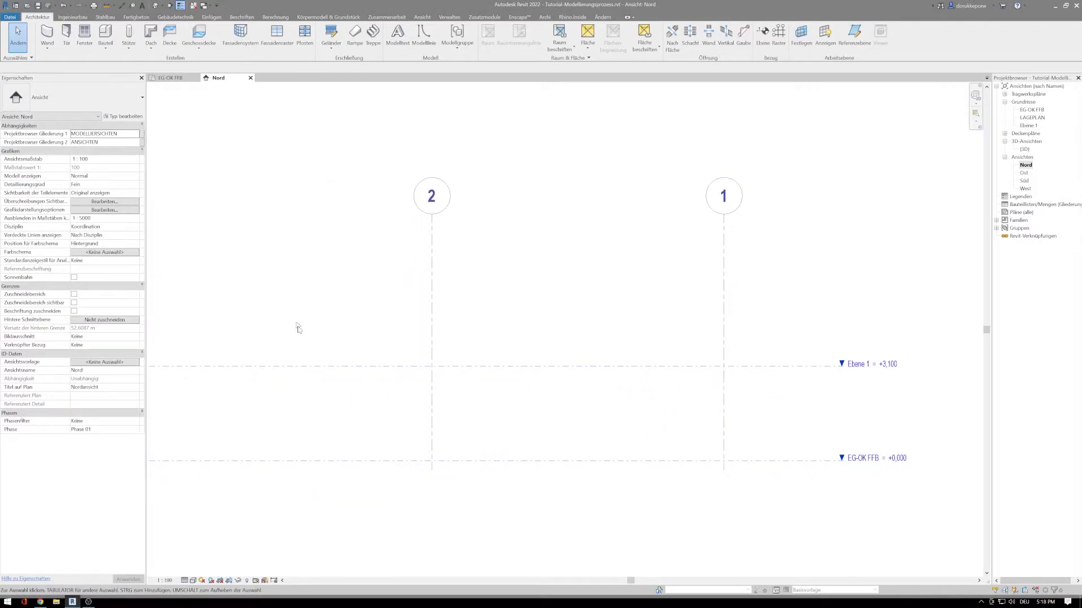
Display the level head at the left end of level Ebene 1 and hide it again
{"action": "scroll", "coordinate": [293, 326], "scroll_direction": "down", "scroll_amount": 2}
{"action": "left_click", "coordinate": [285, 353]}
{"action": "middle_click_drag", "start_coordinate": [277, 366], "coordinate": [510, 373]}
{"action": "left_click", "coordinate": [288, 359]}
{"action": "left_click", "coordinate": [290, 406]}
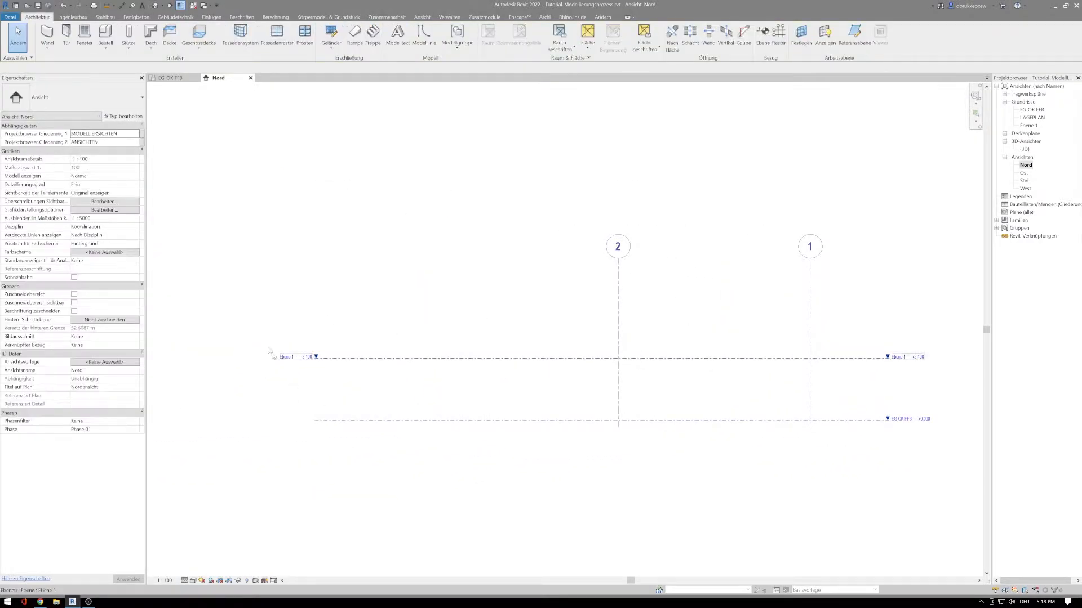
{"action": "left_click", "coordinate": [316, 360]}
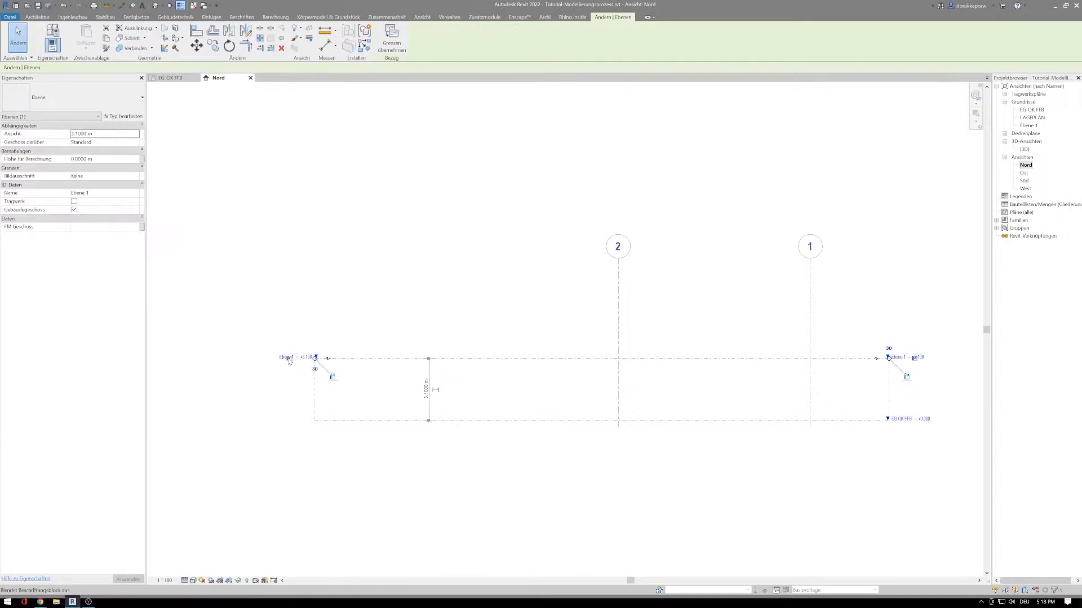
{"action": "left_click", "coordinate": [292, 417]}
Shorten both level lines at their left ends so that they stop just beyond grid line 2
{"action": "scroll", "coordinate": [294, 432], "scroll_direction": "down", "scroll_amount": 1}
{"action": "middle_click_drag", "start_coordinate": [303, 437], "coordinate": [180, 425]}
{"action": "scroll", "coordinate": [652, 365], "scroll_direction": "up", "scroll_amount": 2}
{"action": "scroll", "coordinate": [555, 370], "scroll_direction": "down", "scroll_amount": 3}
{"action": "middle_click_drag", "start_coordinate": [341, 388], "coordinate": [530, 371]}
{"action": "left_click", "coordinate": [374, 349]}
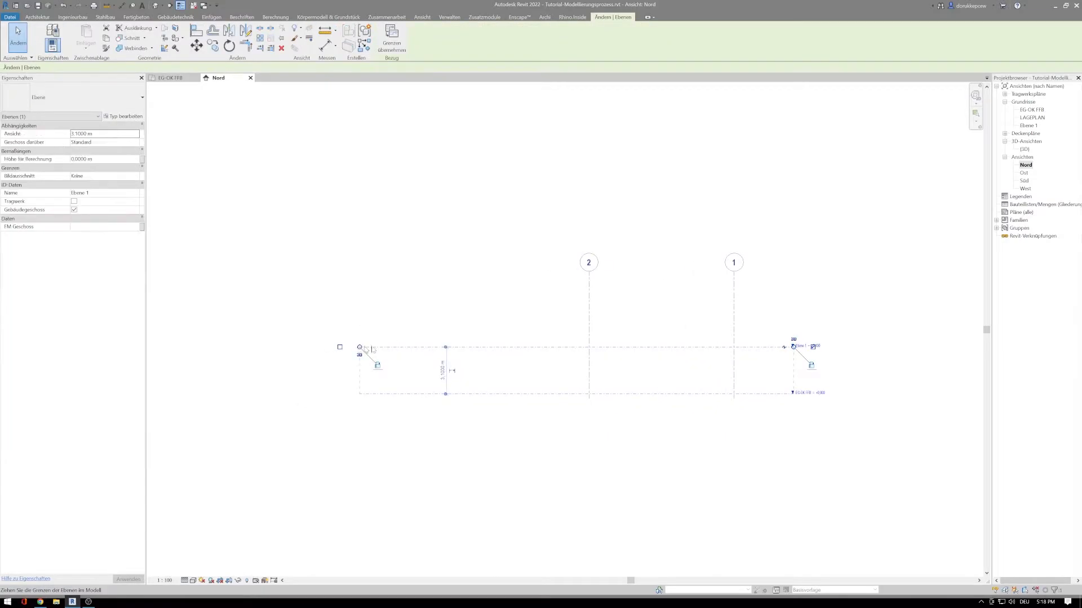
{"action": "left_click_drag", "start_coordinate": [529, 347], "coordinate": [549, 347]}
{"action": "left_click", "coordinate": [772, 451]}
Rename level Ebene 1 to OG1- OK and rename the corresponding views as well
{"action": "middle_click_drag", "start_coordinate": [769, 452], "coordinate": [644, 475]}
{"action": "scroll", "coordinate": [656, 414], "scroll_direction": "up", "scroll_amount": 2}
{"action": "middle_click_drag", "start_coordinate": [524, 382], "coordinate": [478, 389]}
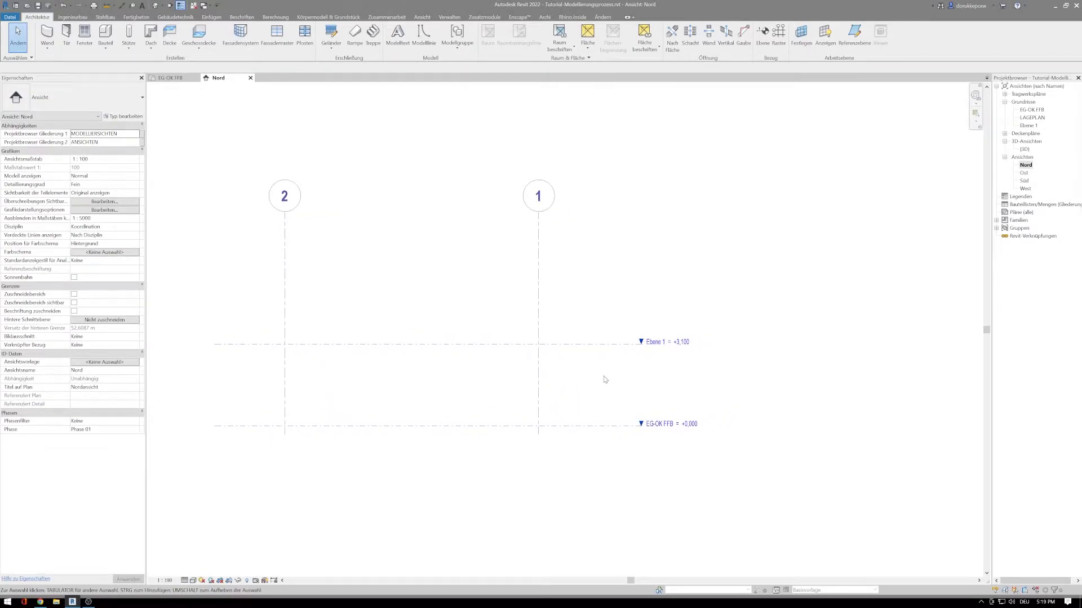
{"action": "left_click", "coordinate": [651, 343]}
{"action": "left_click", "coordinate": [653, 343]}
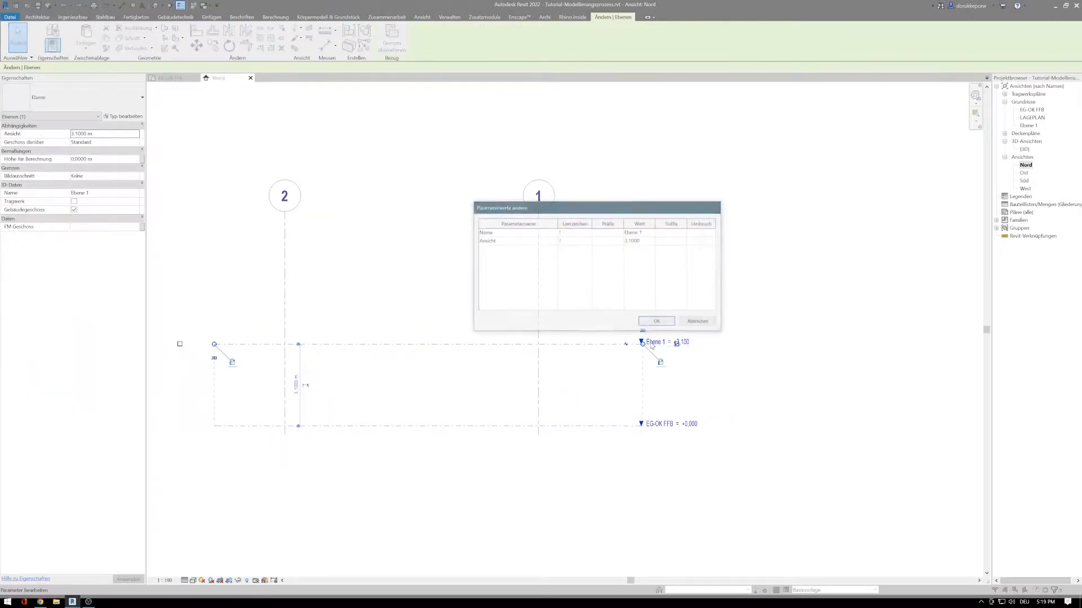
{"action": "left_click_drag", "start_coordinate": [644, 231], "coordinate": [579, 235]}
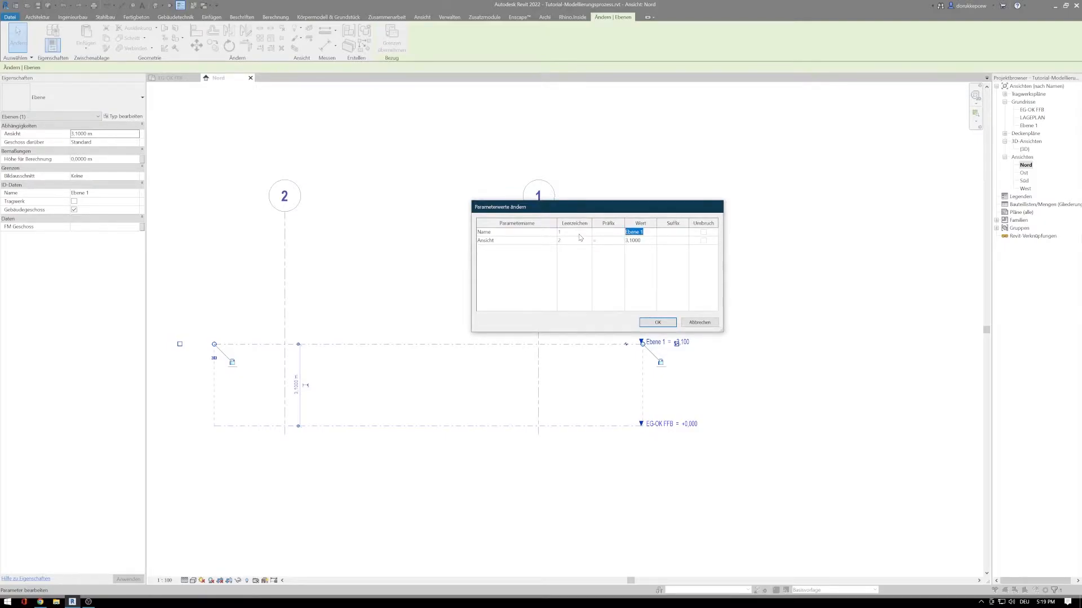
{"action": "type", "text": "OG1- OK"}
{"action": "left_click", "coordinate": [646, 245]}
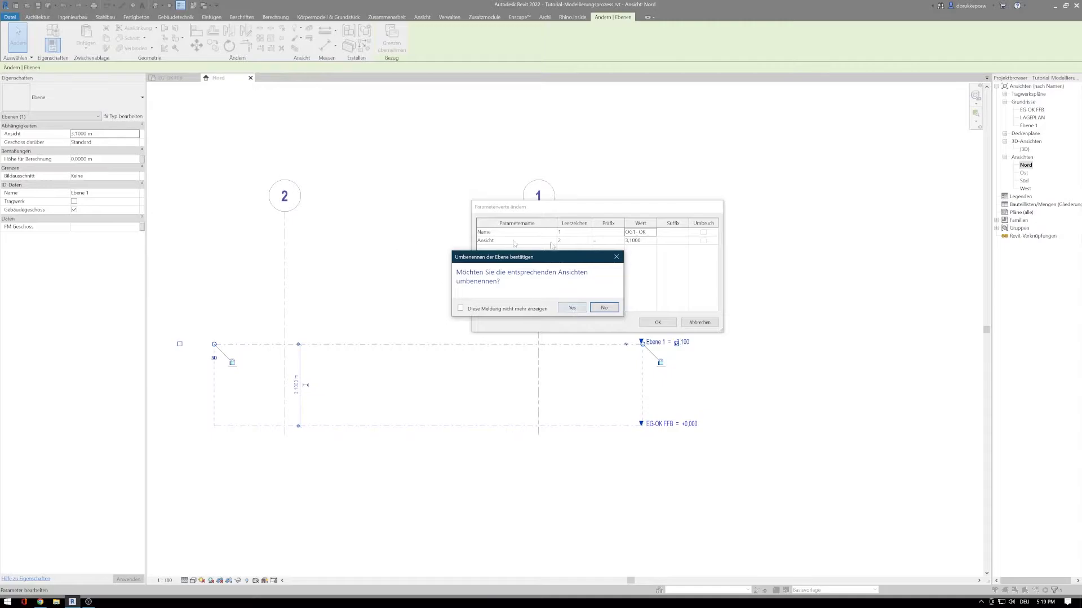
{"action": "left_click", "coordinate": [571, 308]}
Set the elevation of level OG1- OK to 3,4 m
{"action": "left_click", "coordinate": [646, 239]}
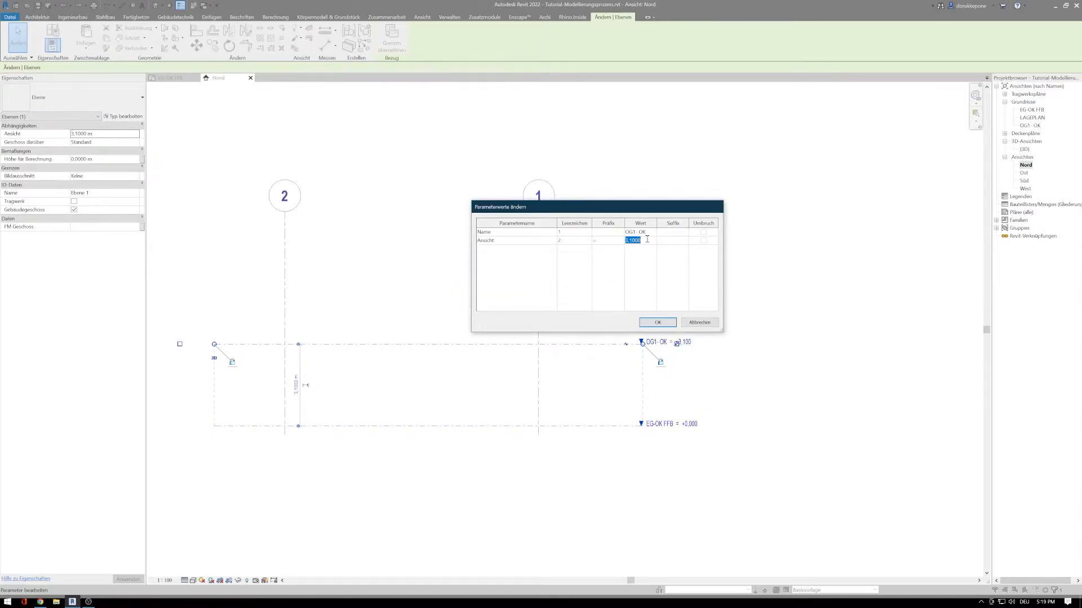
{"action": "type", "text": "3,4"}
{"action": "key", "text": "Return"}
{"action": "left_click", "coordinate": [659, 323]}
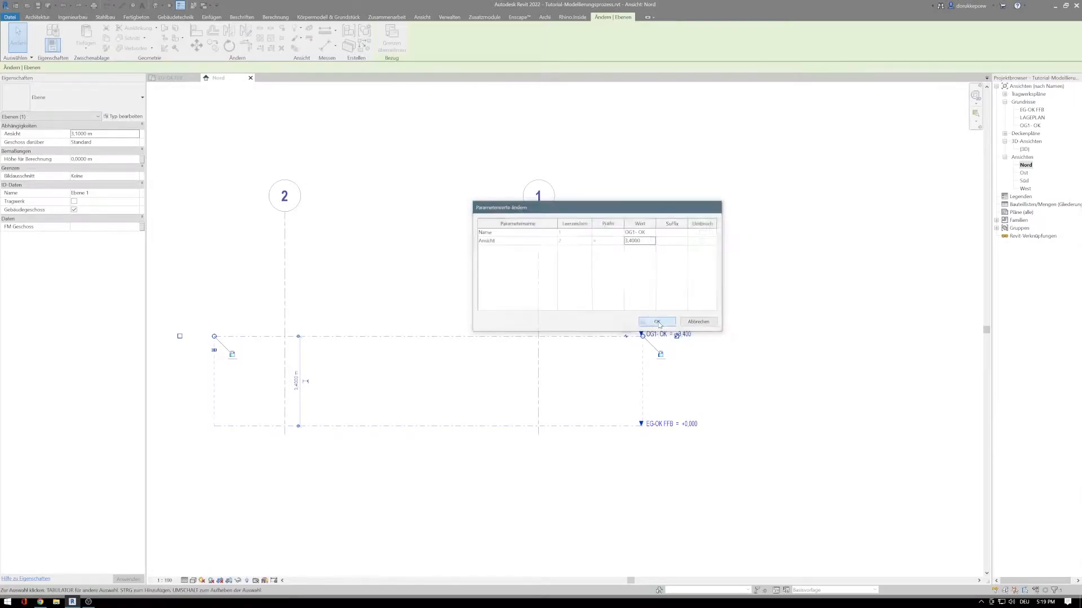
{"action": "left_click", "coordinate": [738, 348]}
{"action": "middle_click_drag", "start_coordinate": [634, 381], "coordinate": [660, 379]}
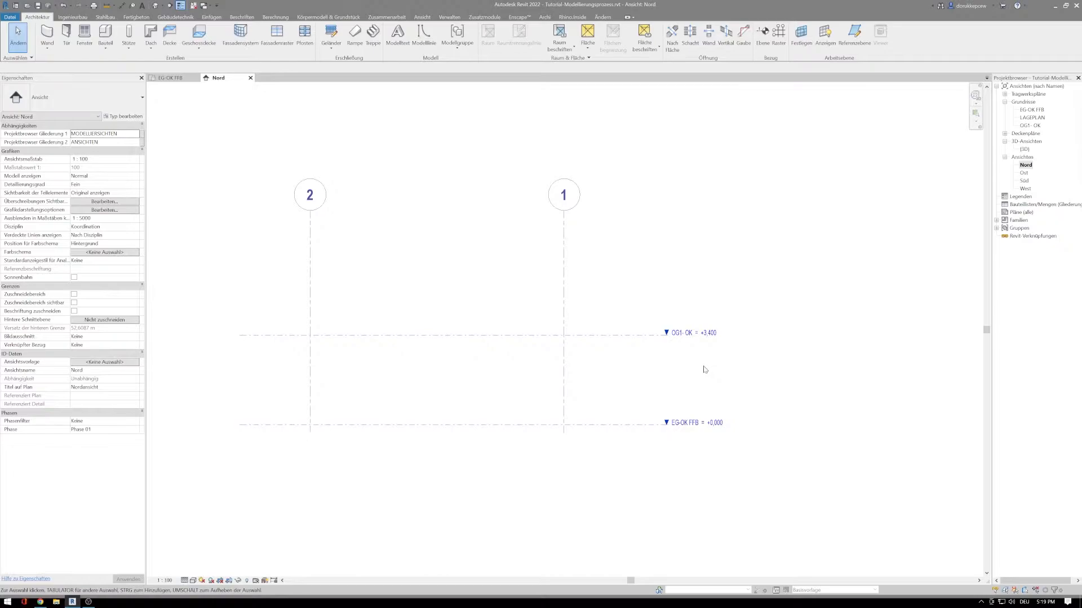
Create a new level 0,3 m above OG1- OK by picking that level line with an offset
{"action": "scroll", "coordinate": [628, 352], "scroll_direction": "up", "scroll_amount": 3}
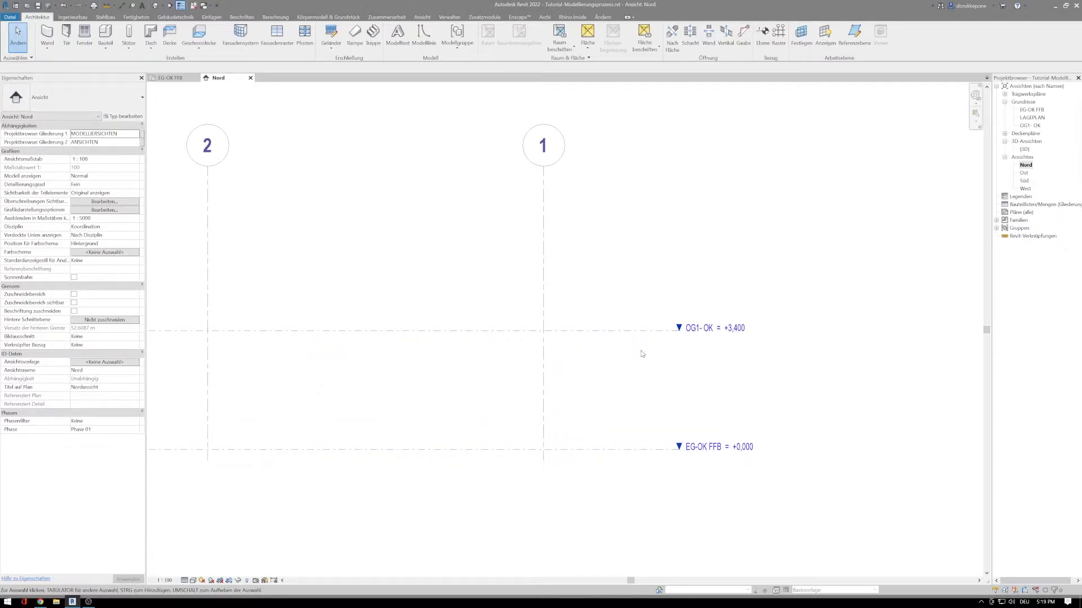
{"action": "middle_click_drag", "start_coordinate": [374, 325], "coordinate": [442, 333]}
{"action": "scroll", "coordinate": [443, 333], "scroll_direction": "down", "scroll_amount": 2}
{"action": "scroll", "coordinate": [442, 336], "scroll_direction": "down", "scroll_amount": 1}
{"action": "left_click", "coordinate": [418, 338]}
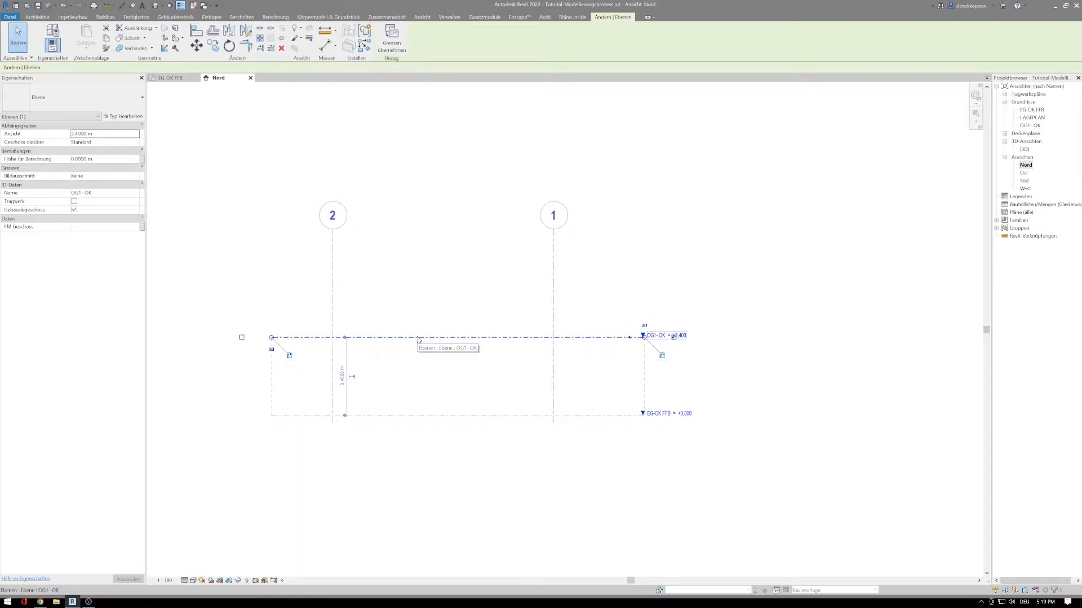
{"action": "key", "text": "l"}
{"action": "key", "text": "l"}
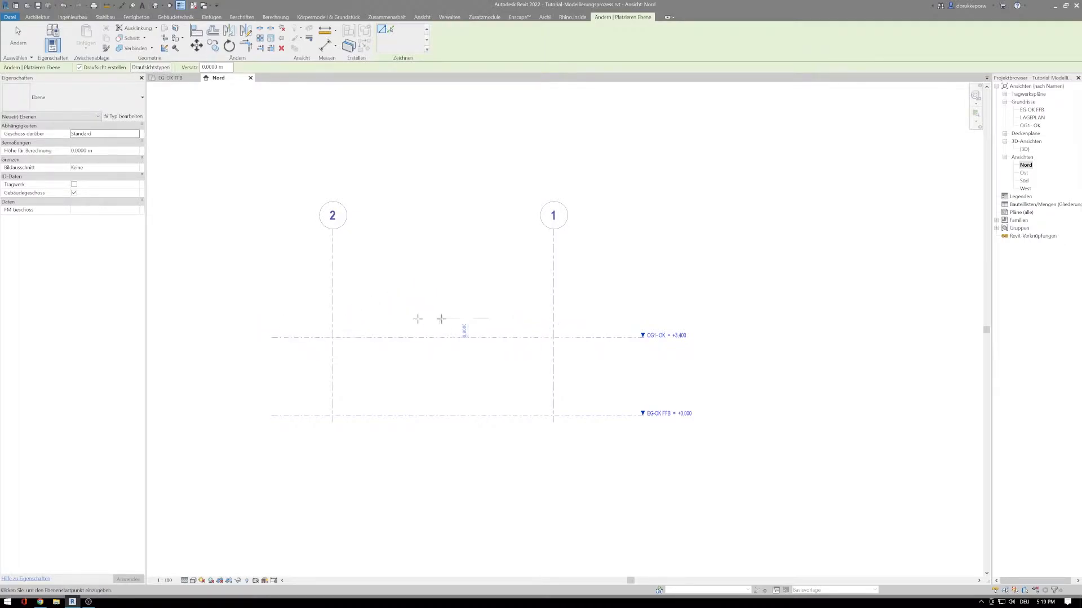
{"action": "scroll", "coordinate": [676, 312], "scroll_direction": "up", "scroll_amount": 2}
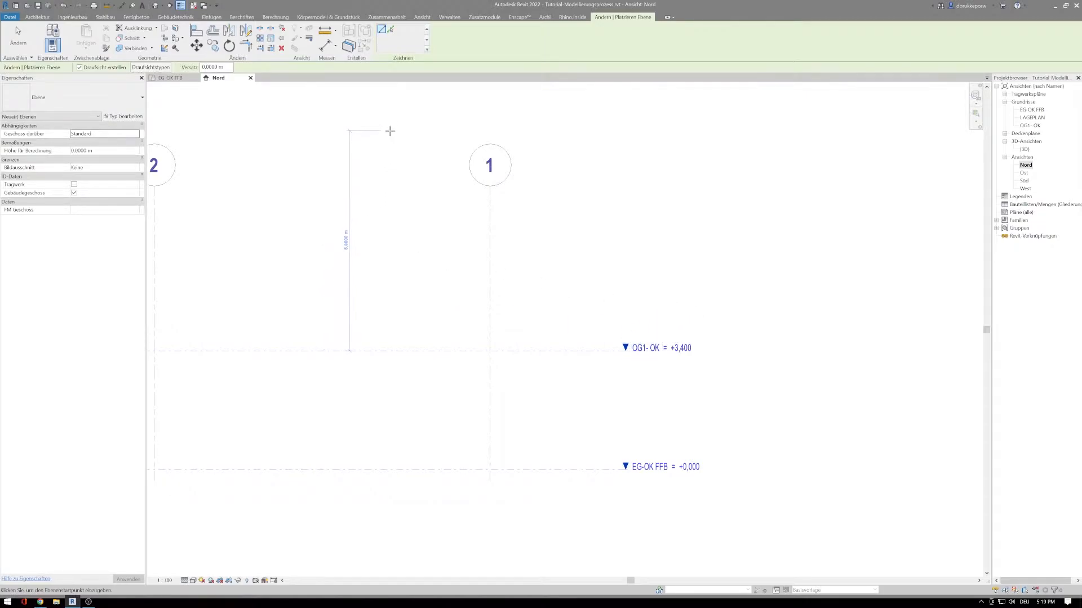
{"action": "middle_click_drag", "start_coordinate": [361, 320], "coordinate": [480, 312]}
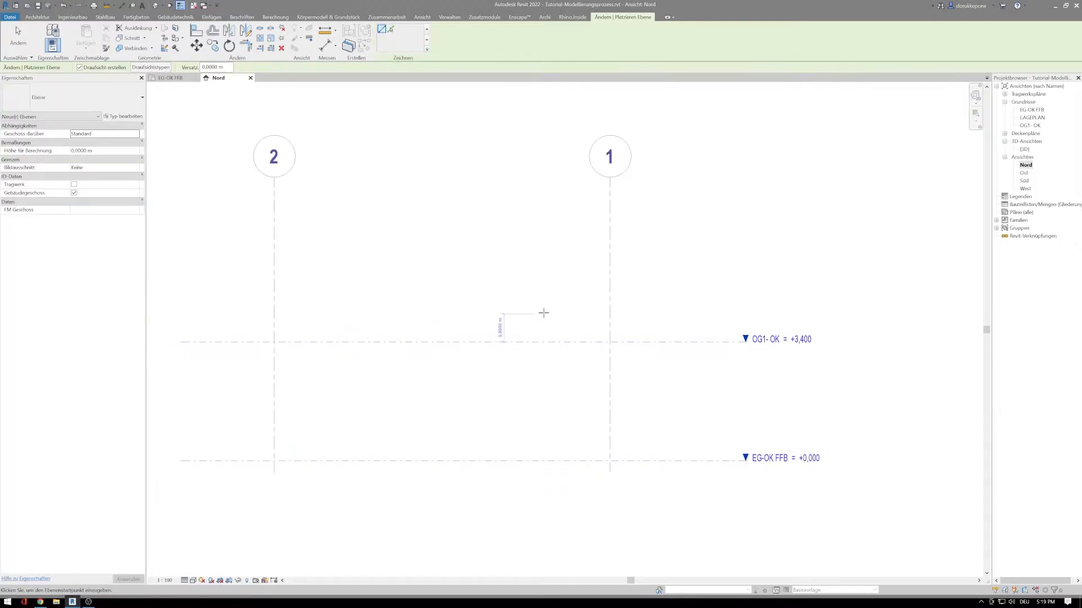
{"action": "left_click", "coordinate": [392, 32]}
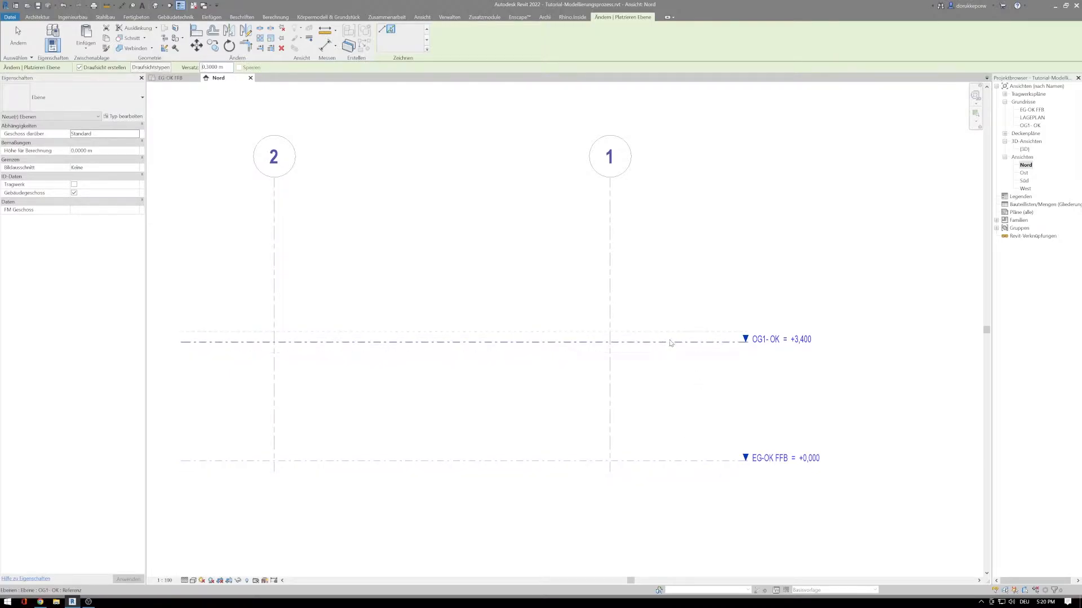
{"action": "scroll", "coordinate": [670, 342], "scroll_direction": "up", "scroll_amount": 3}
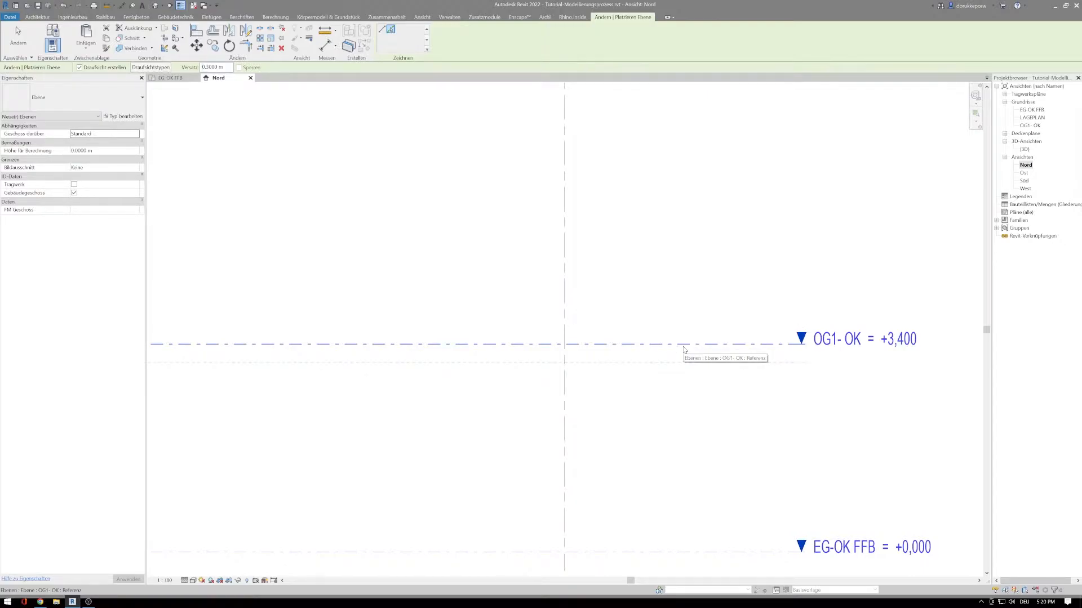
{"action": "left_click", "coordinate": [699, 345]}
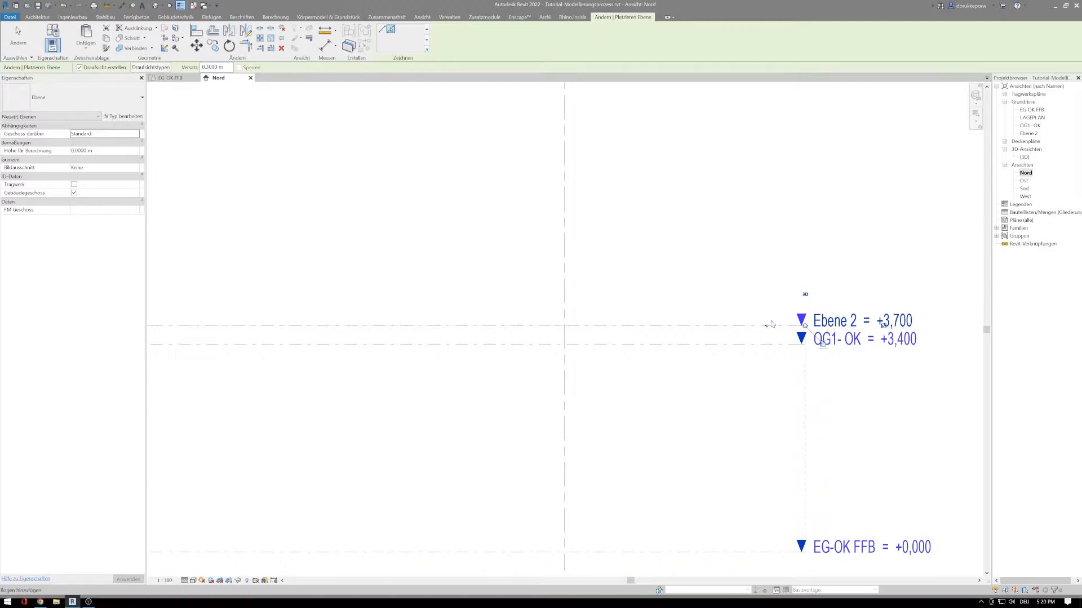
{"action": "scroll", "coordinate": [666, 321], "scroll_direction": "down", "scroll_amount": 2}
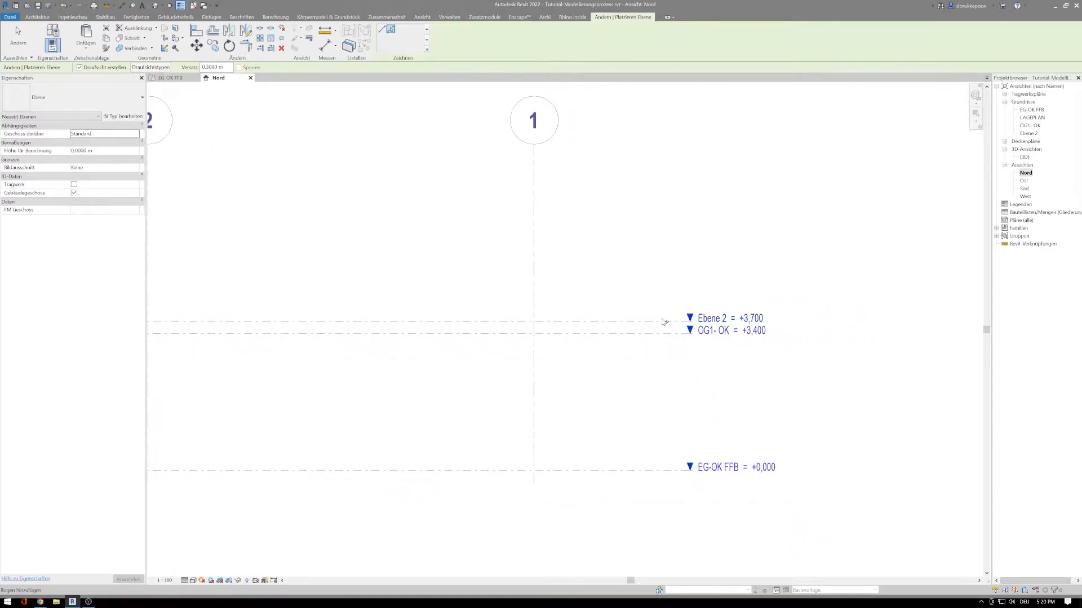
{"action": "key", "text": "Escape"}
{"action": "key", "text": "Escape"}
Rename level Ebene 2 to GOK and rename the corresponding views as well
{"action": "scroll", "coordinate": [665, 324], "scroll_direction": "up", "scroll_amount": 3}
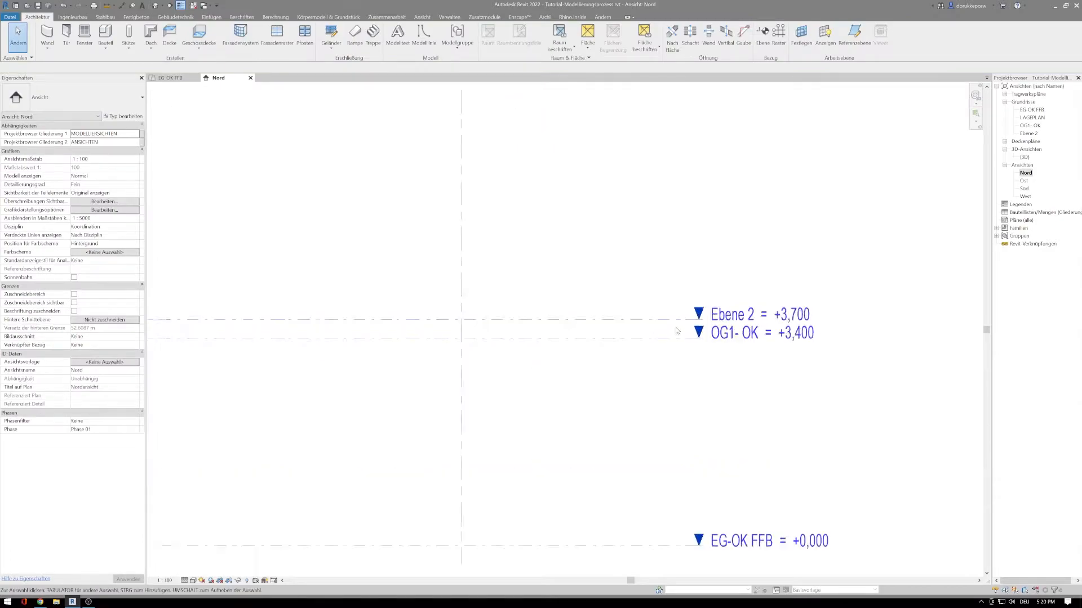
{"action": "left_click", "coordinate": [760, 316]}
{"action": "left_click", "coordinate": [760, 314]}
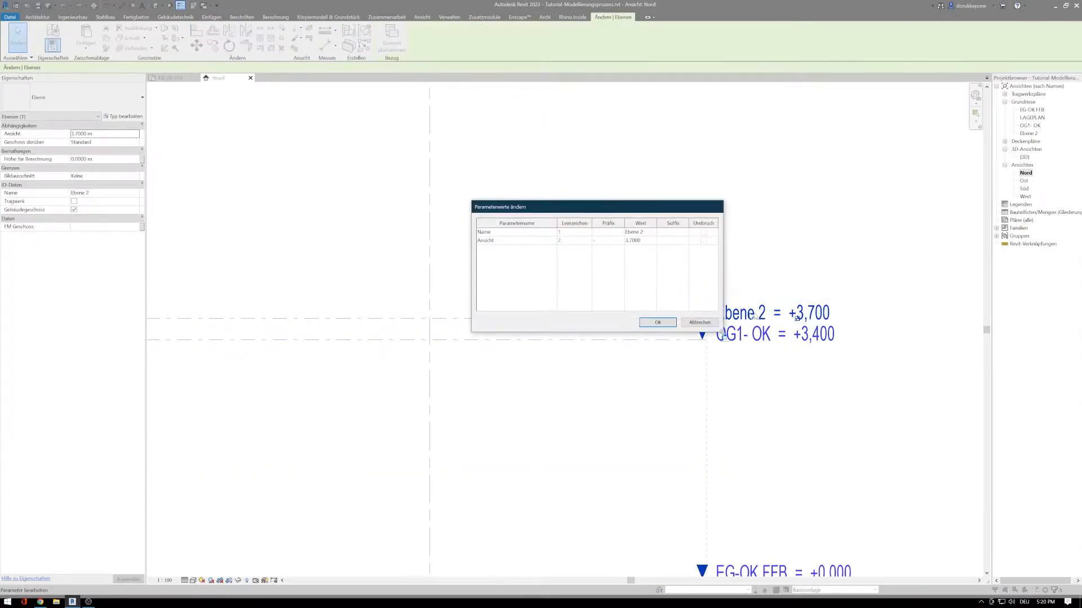
{"action": "left_click", "coordinate": [652, 232]}
{"action": "type", "text": "GOK"}
{"action": "key", "text": "Return"}
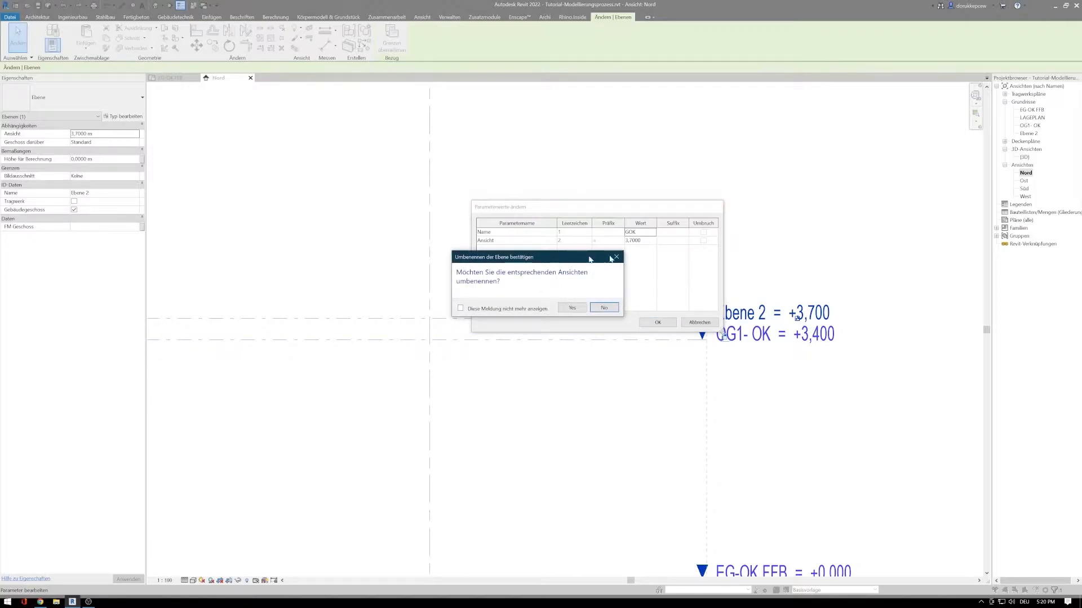
{"action": "left_click", "coordinate": [572, 308]}
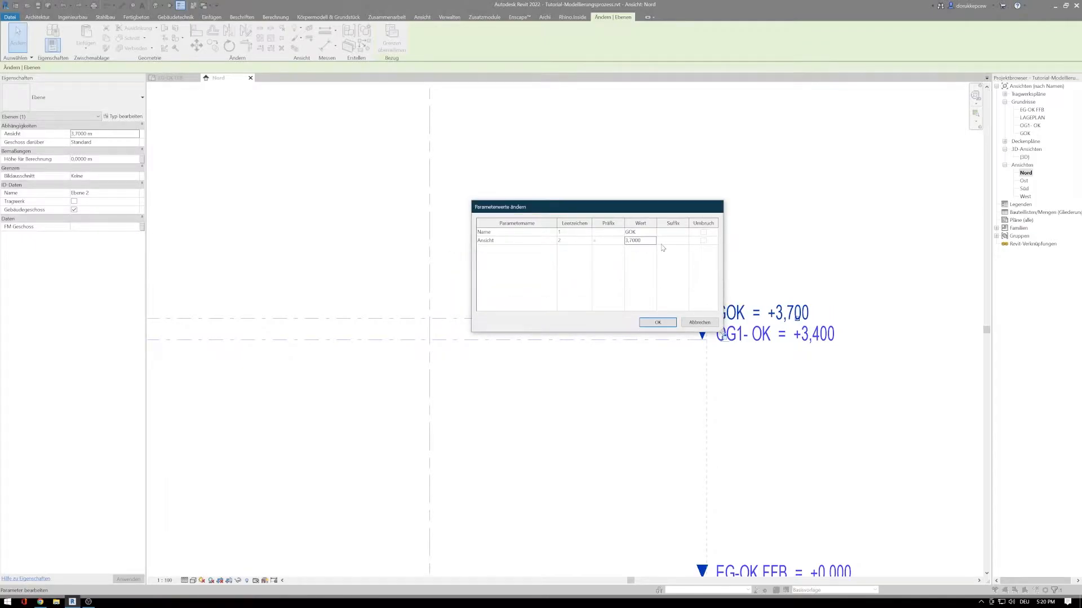
{"action": "left_click", "coordinate": [657, 323]}
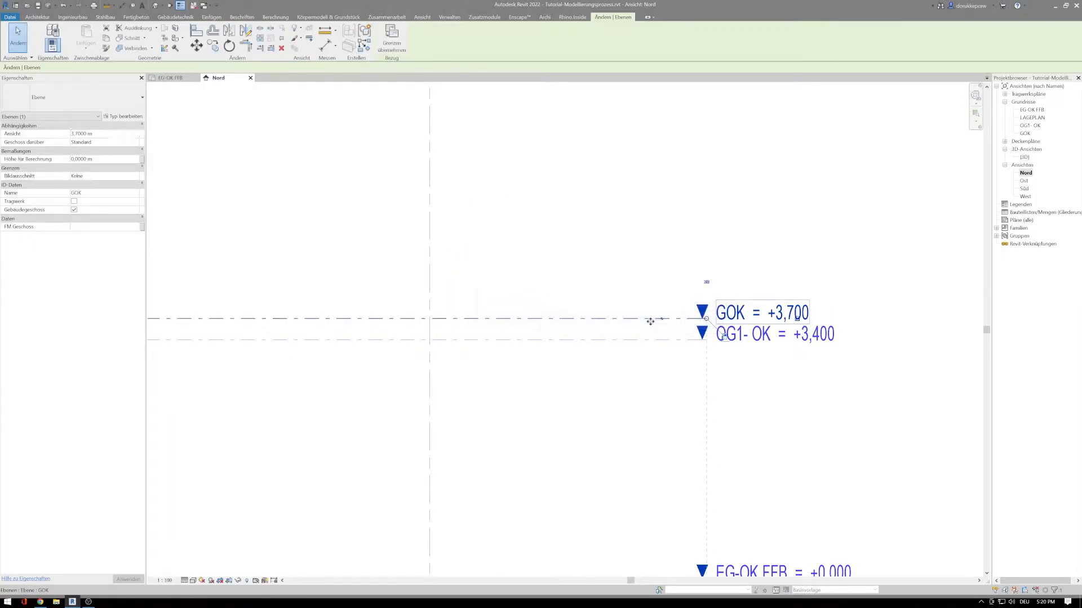
Add an elbow to the GOK level line and move its head upward, clear of the OG1- OK label
{"action": "scroll", "coordinate": [642, 403], "scroll_direction": "down", "scroll_amount": 2}
{"action": "left_click", "coordinate": [653, 400]}
{"action": "scroll", "coordinate": [907, 355], "scroll_direction": "up", "scroll_amount": 3}
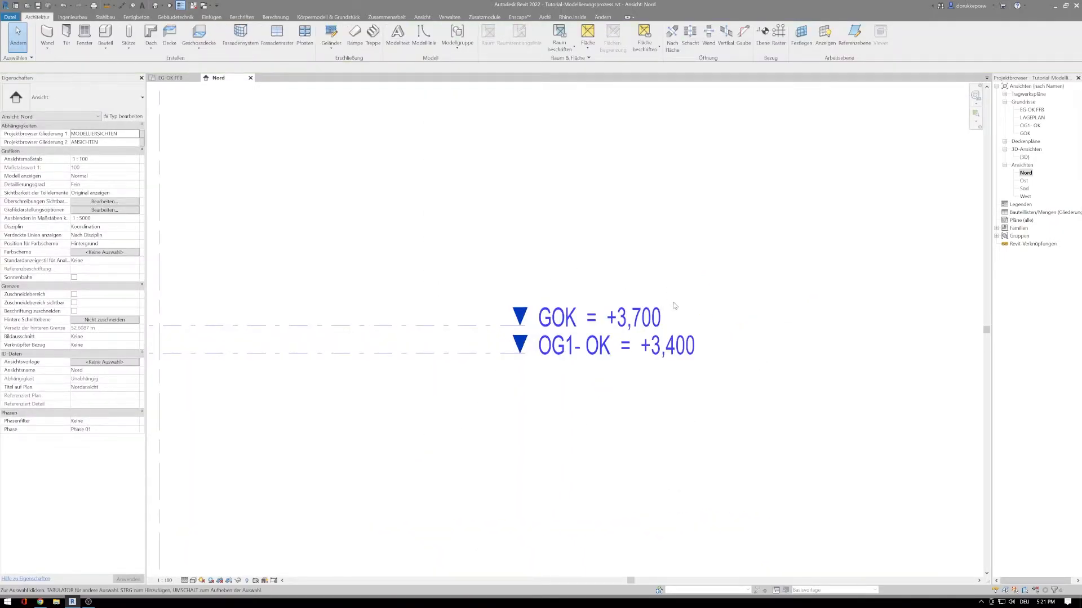
{"action": "left_click", "coordinate": [580, 308]}
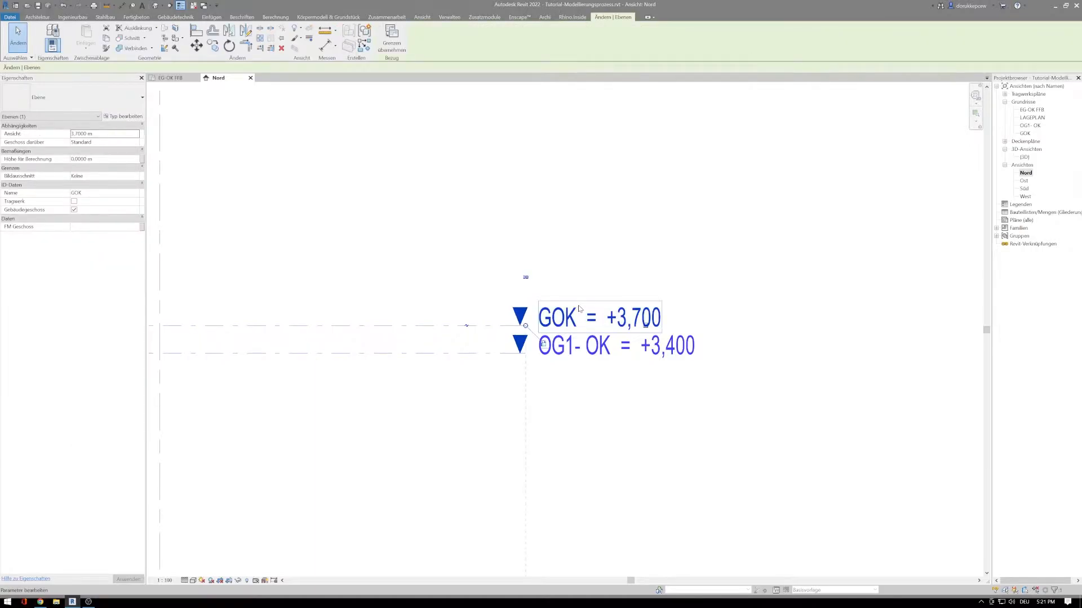
{"action": "left_click", "coordinate": [466, 330]}
{"action": "left_click_drag", "start_coordinate": [466, 324], "coordinate": [464, 278]}
{"action": "left_click", "coordinate": [567, 216]}
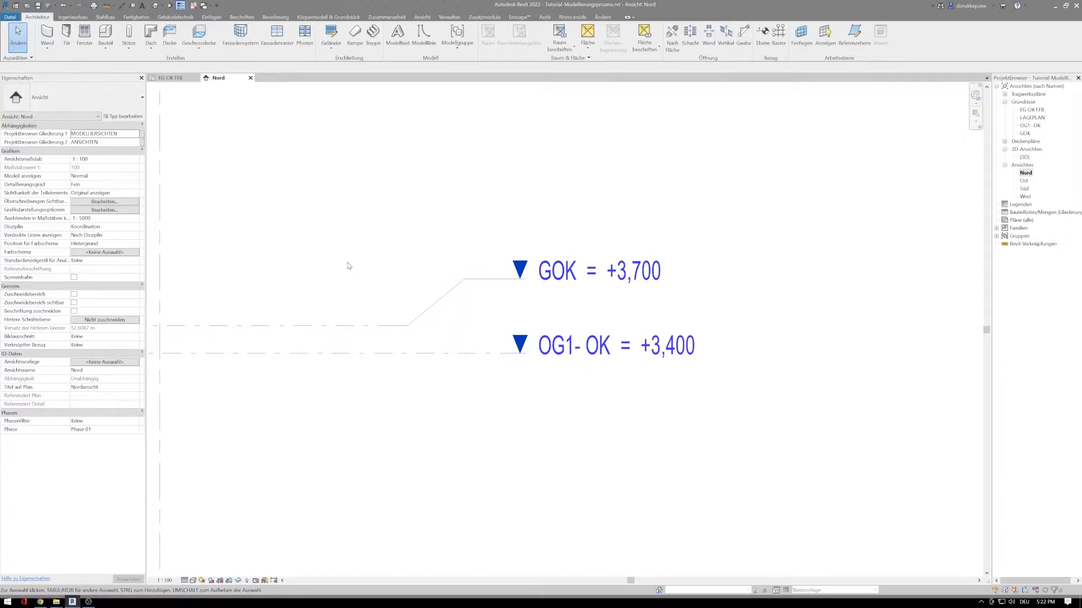
Open the floor plan EG-OK FFB and close all inactive views
{"action": "scroll", "coordinate": [349, 265], "scroll_direction": "down", "scroll_amount": 6}
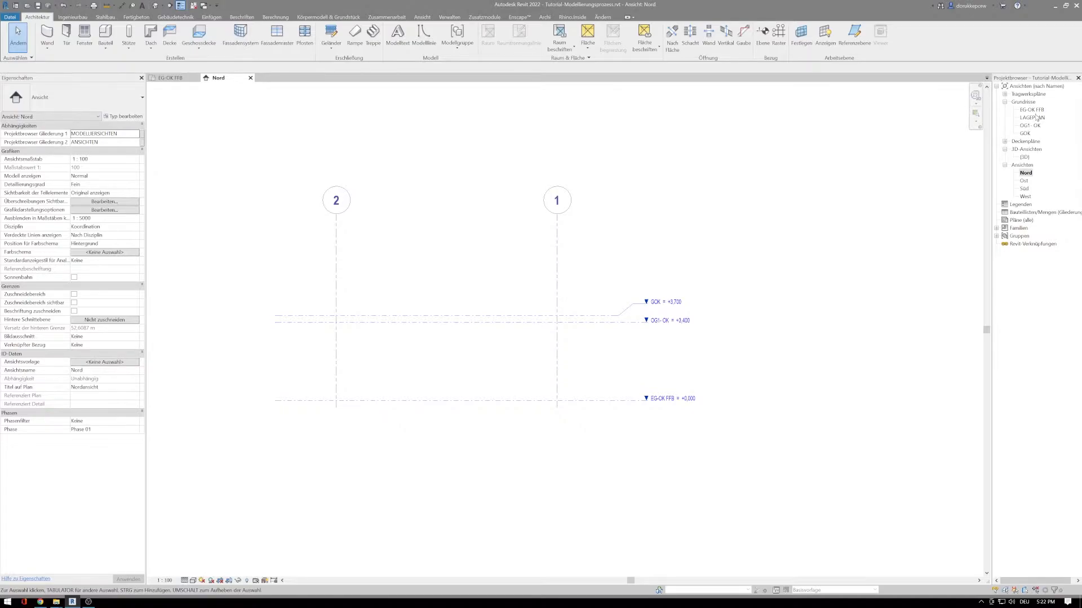
{"action": "double_click", "coordinate": [1031, 110]}
{"action": "middle_click_drag", "start_coordinate": [618, 367], "coordinate": [693, 362]}
{"action": "scroll", "coordinate": [554, 336], "scroll_direction": "up", "scroll_amount": 3}
{"action": "scroll", "coordinate": [506, 333], "scroll_direction": "up", "scroll_amount": 1}
{"action": "middle_click_drag", "start_coordinate": [505, 340], "coordinate": [483, 353]}
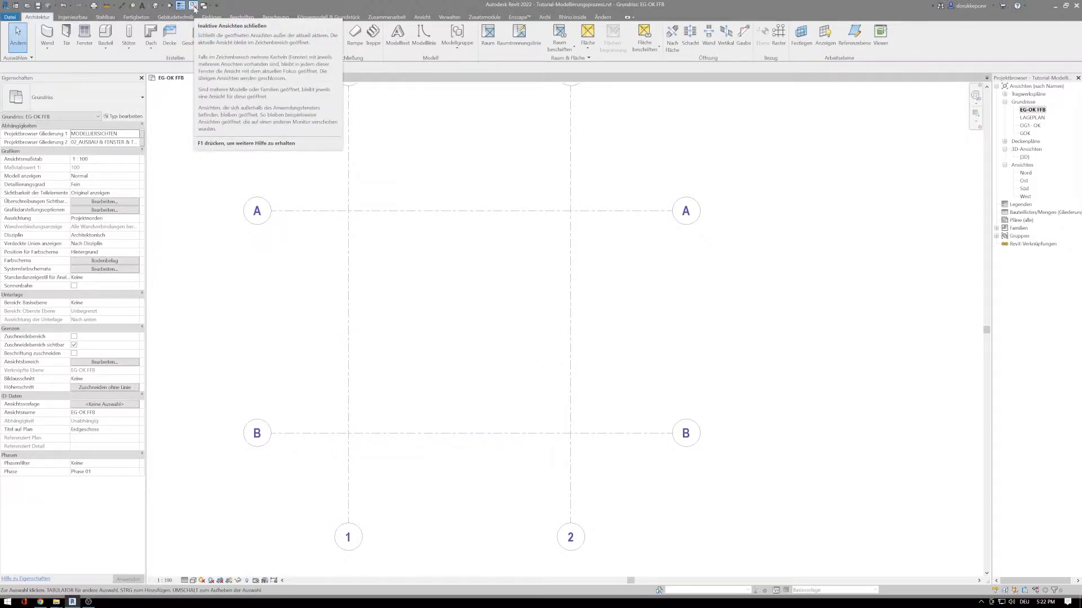
{"action": "left_click", "coordinate": [195, 8]}
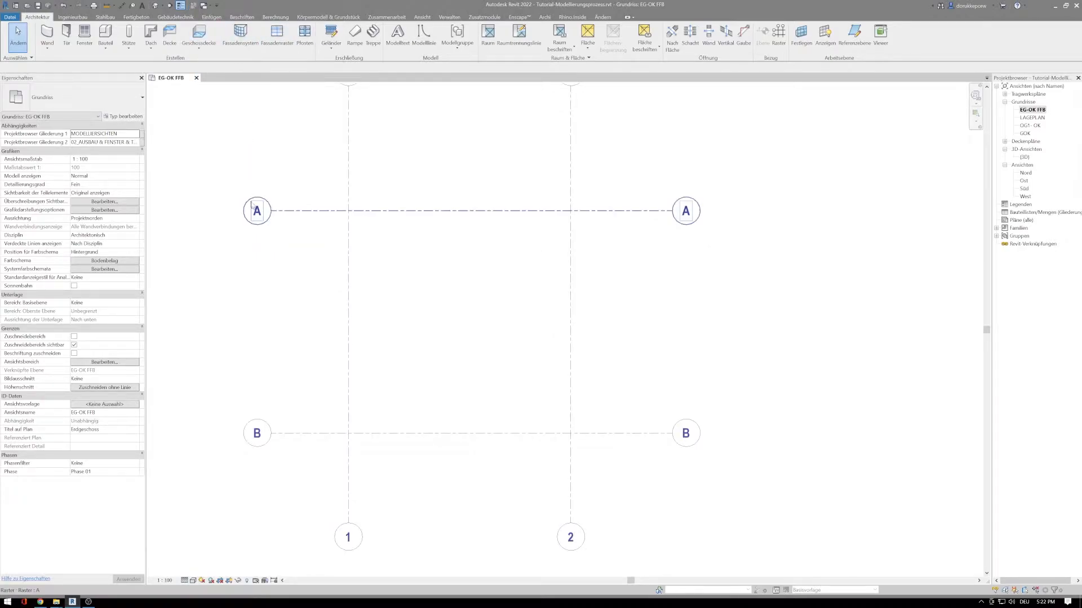
{"action": "middle_click_drag", "start_coordinate": [343, 249], "coordinate": [362, 282]}
{"action": "scroll", "coordinate": [363, 284], "scroll_direction": "down", "scroll_amount": 1}
{"action": "middle_click_drag", "start_coordinate": [424, 336], "coordinate": [434, 337]}
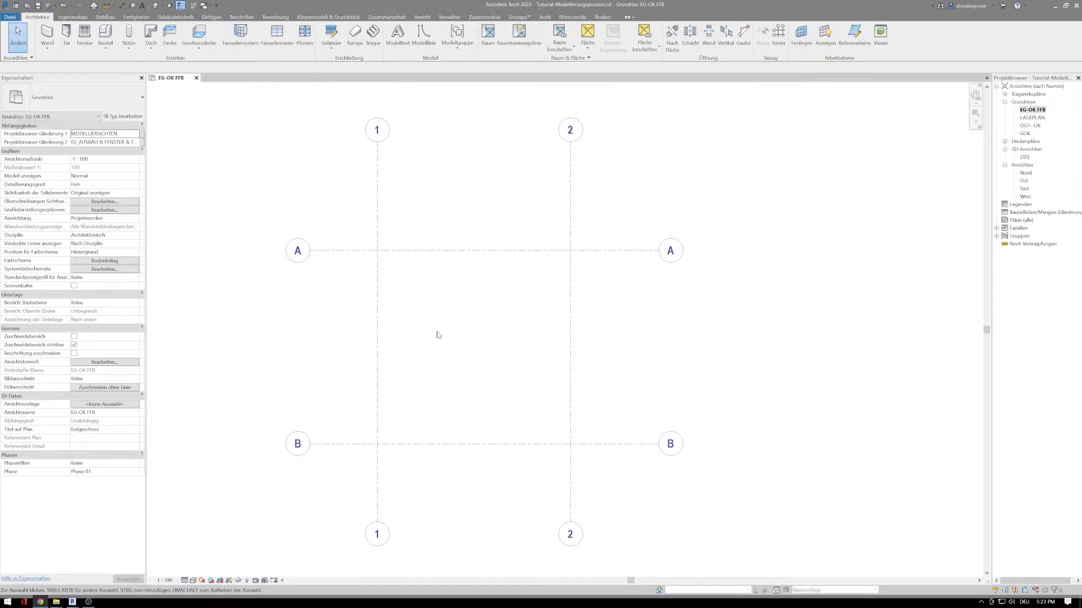
{"action": "middle_click_drag", "start_coordinate": [441, 333], "coordinate": [439, 299]}
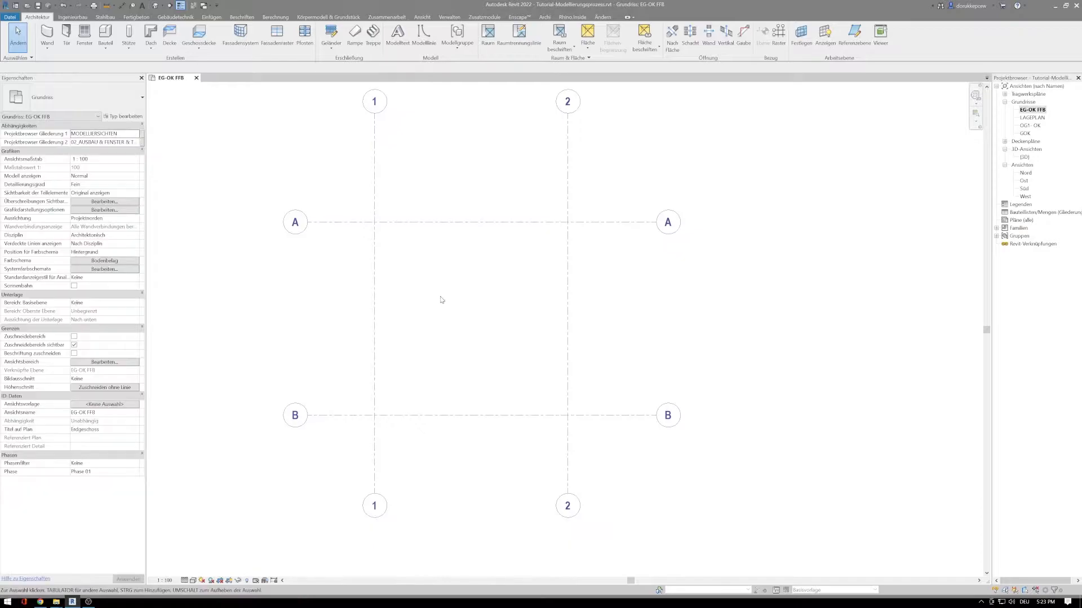
Start placing a wall with the basic wall type Wand
{"action": "left_click", "coordinate": [47, 35]}
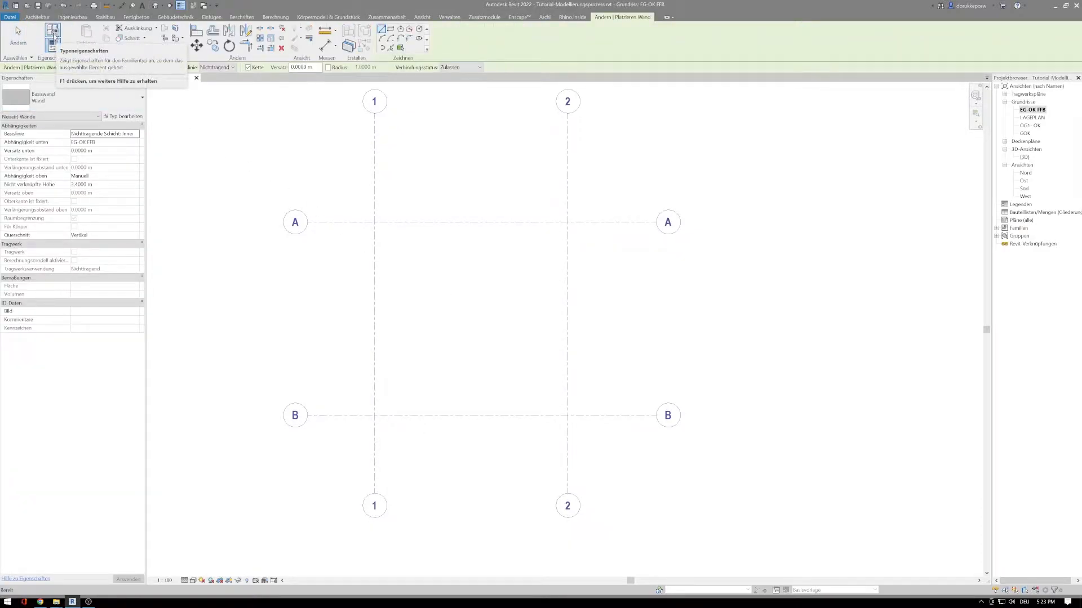
{"action": "left_click", "coordinate": [142, 98]}
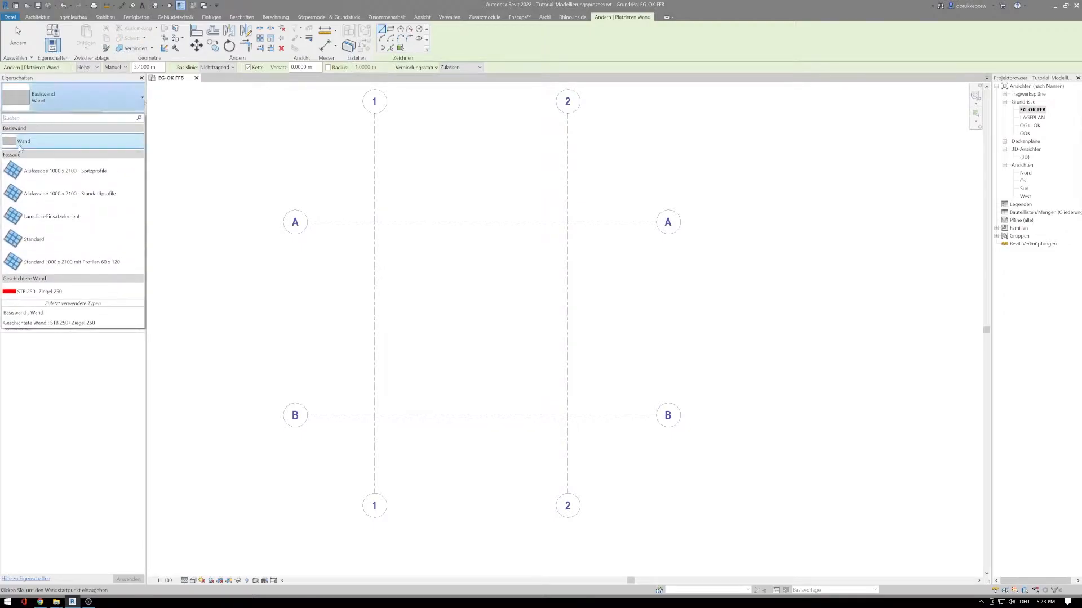
{"action": "left_click", "coordinate": [49, 135]}
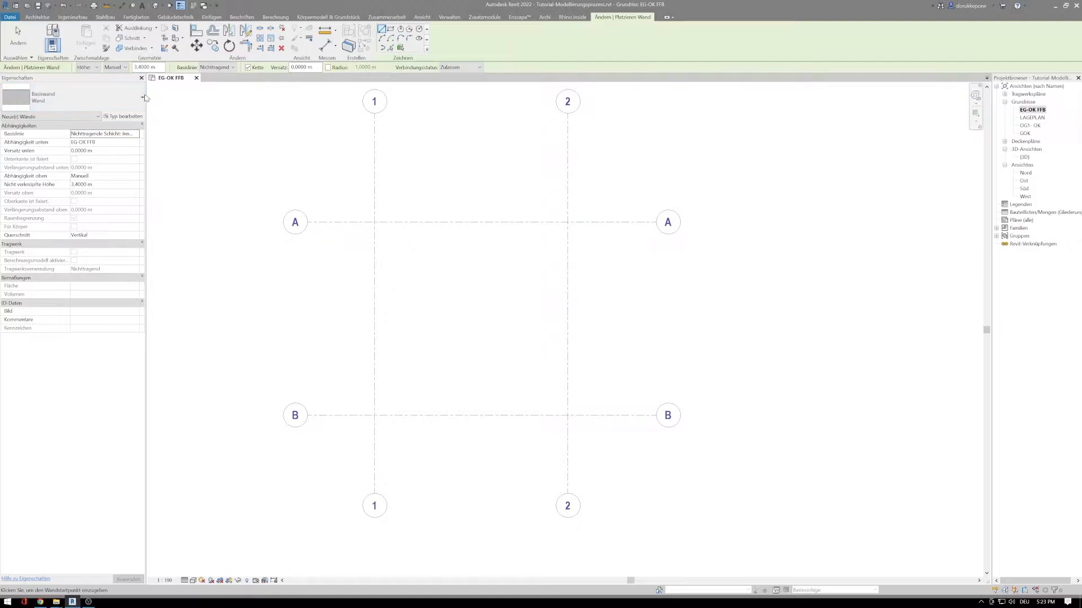
{"action": "left_click", "coordinate": [90, 104]}
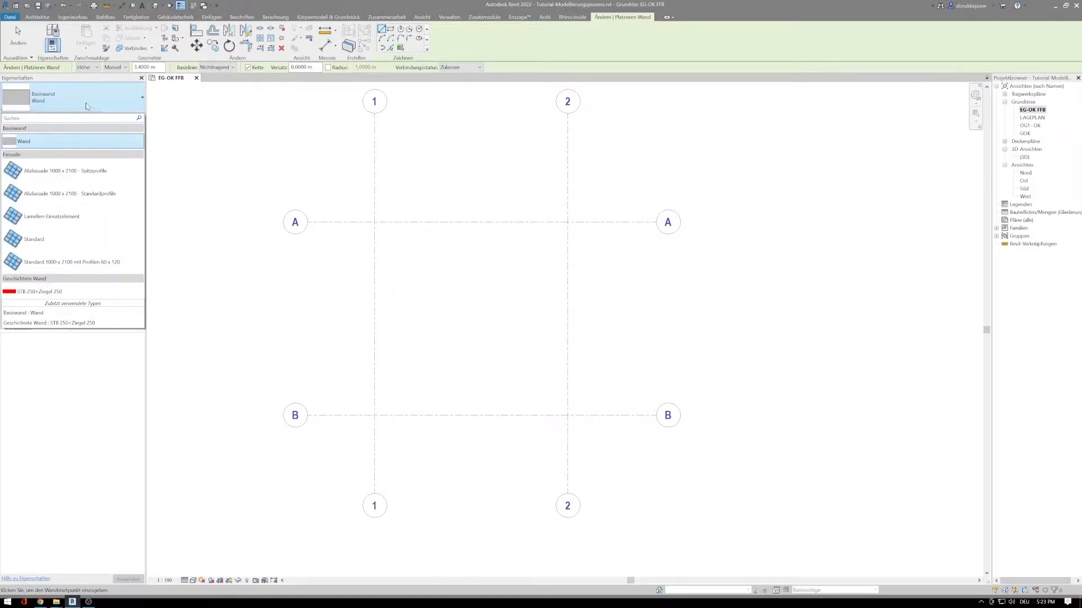
{"action": "left_click", "coordinate": [87, 104]}
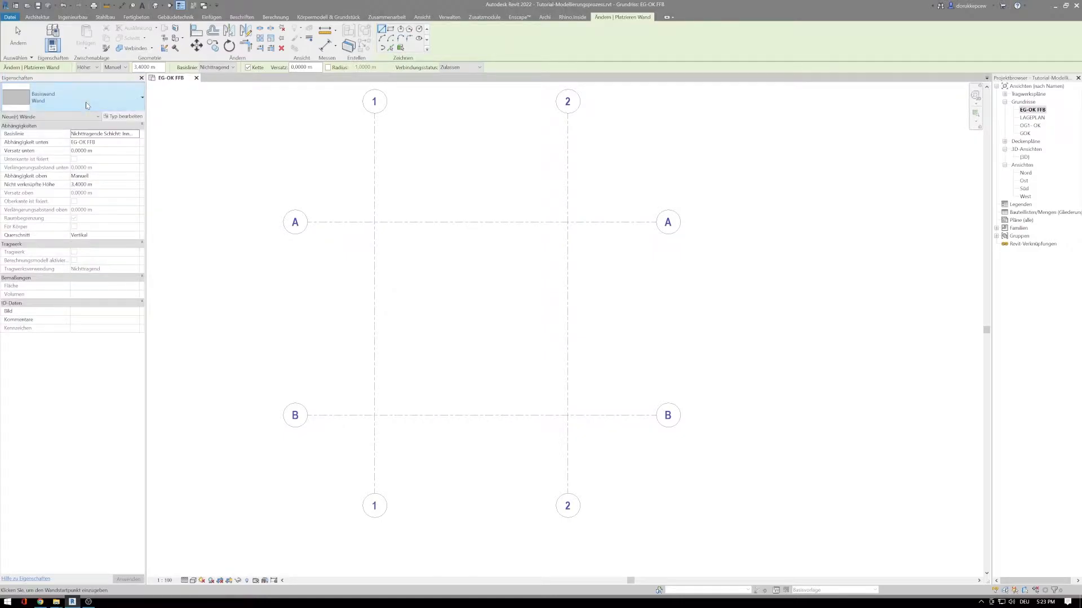
Duplicate the wall type Wand as STB 200 + WD 200 and keep the new type selected
{"action": "left_click", "coordinate": [125, 117]}
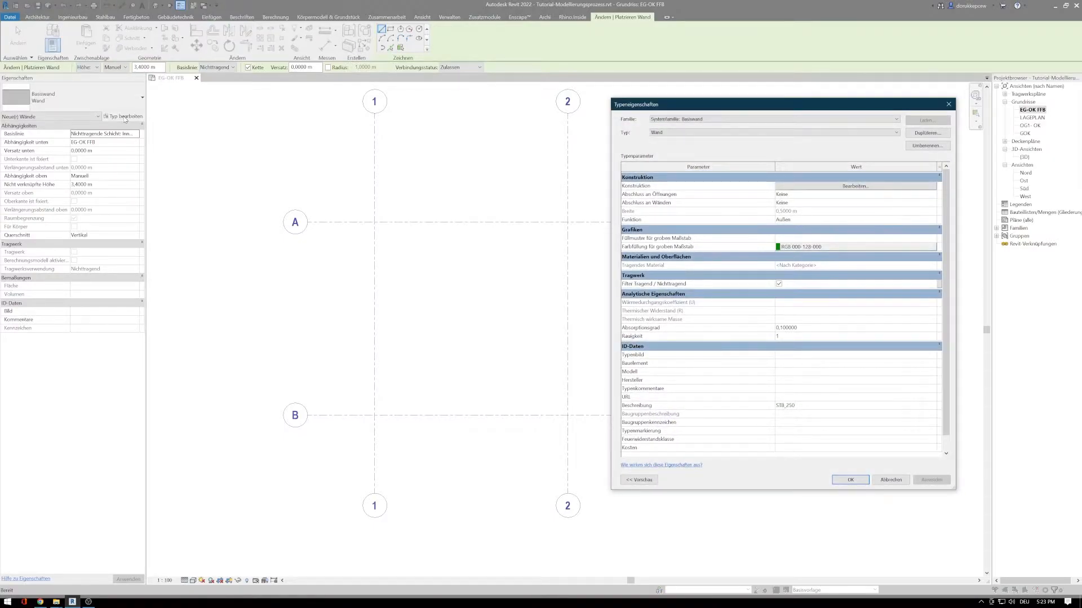
{"action": "left_click_drag", "start_coordinate": [830, 107], "coordinate": [622, 105]}
{"action": "left_click", "coordinate": [720, 133]}
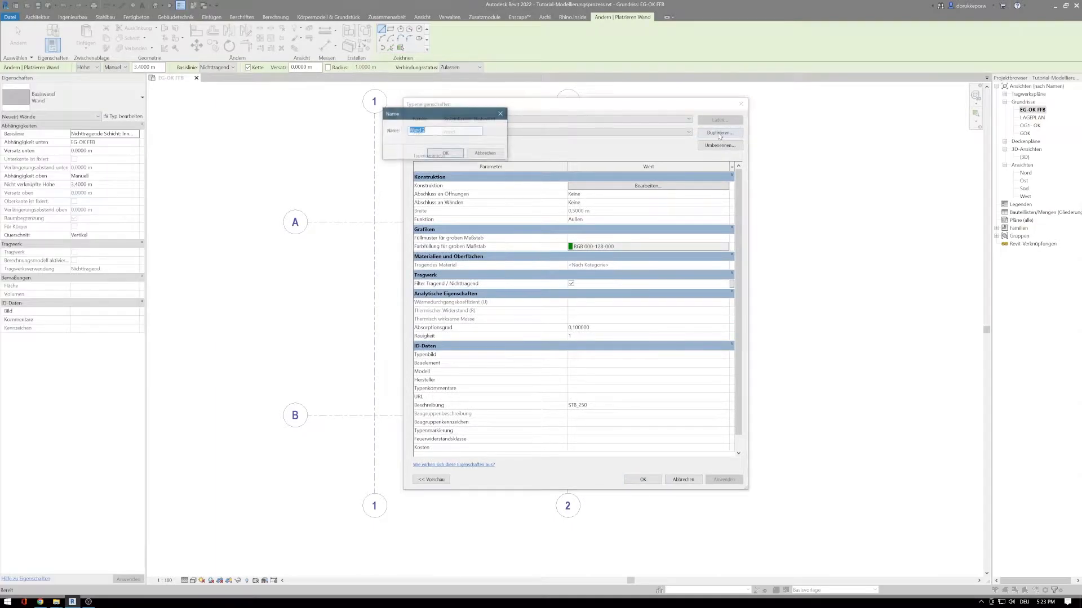
{"action": "type", "text": "STB 200 + WD 200"}
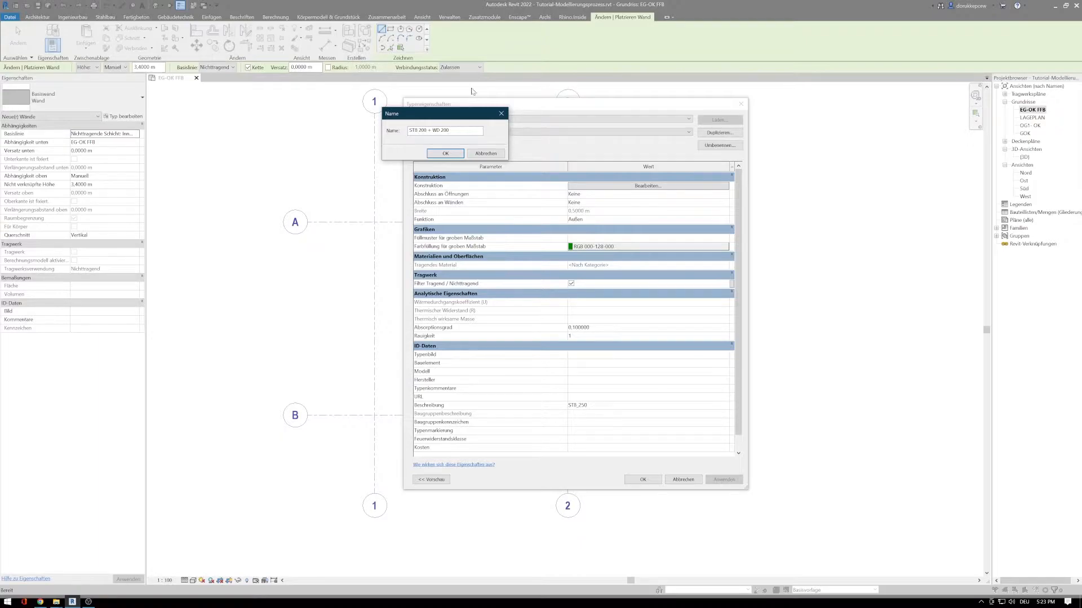
{"action": "left_click", "coordinate": [445, 154]}
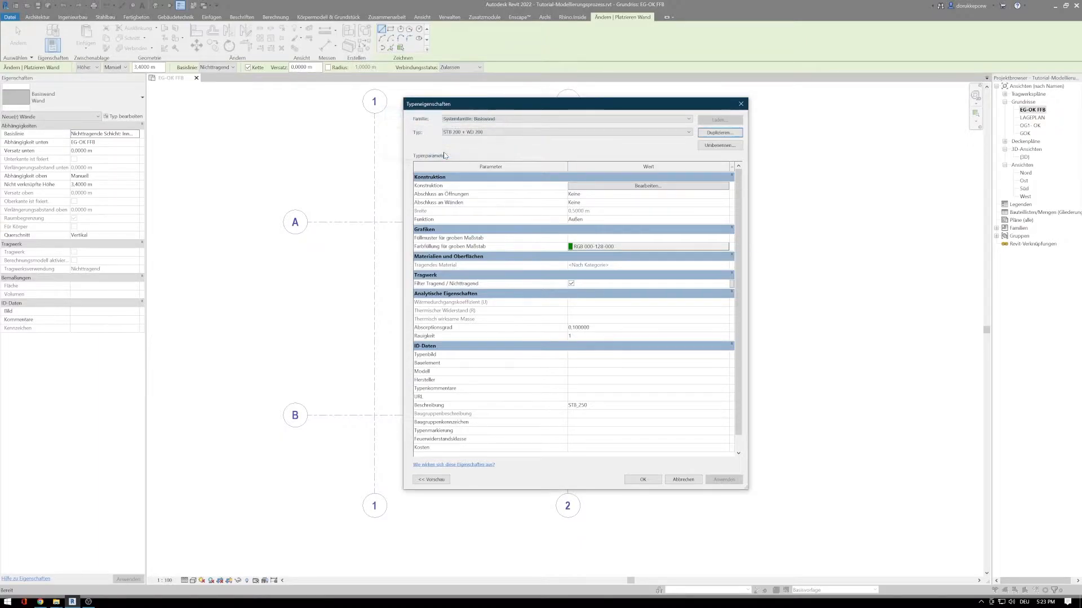
{"action": "left_click", "coordinate": [673, 132]}
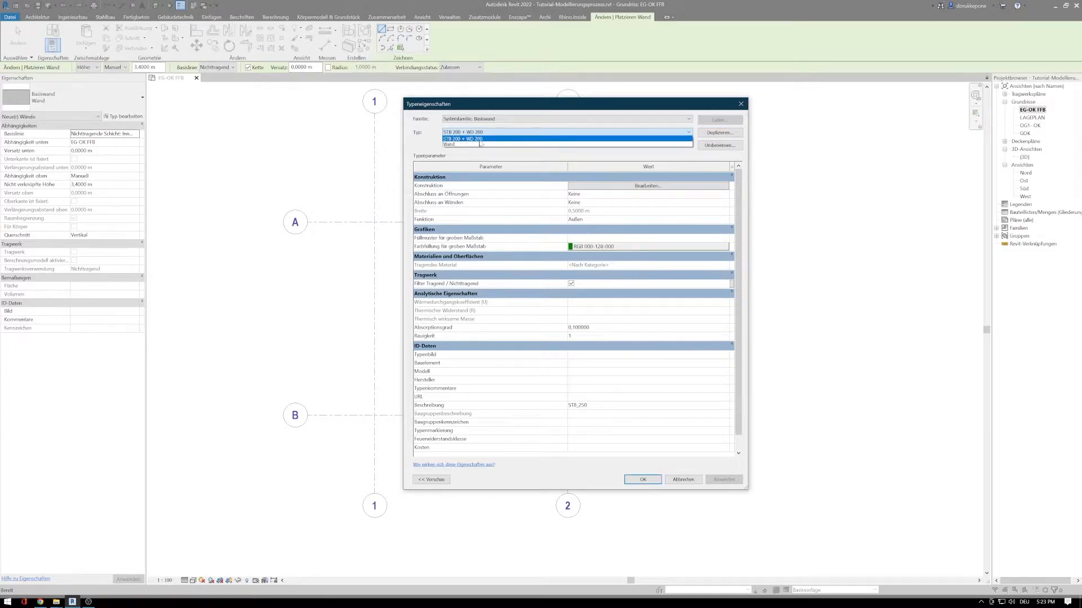
{"action": "left_click", "coordinate": [623, 138]}
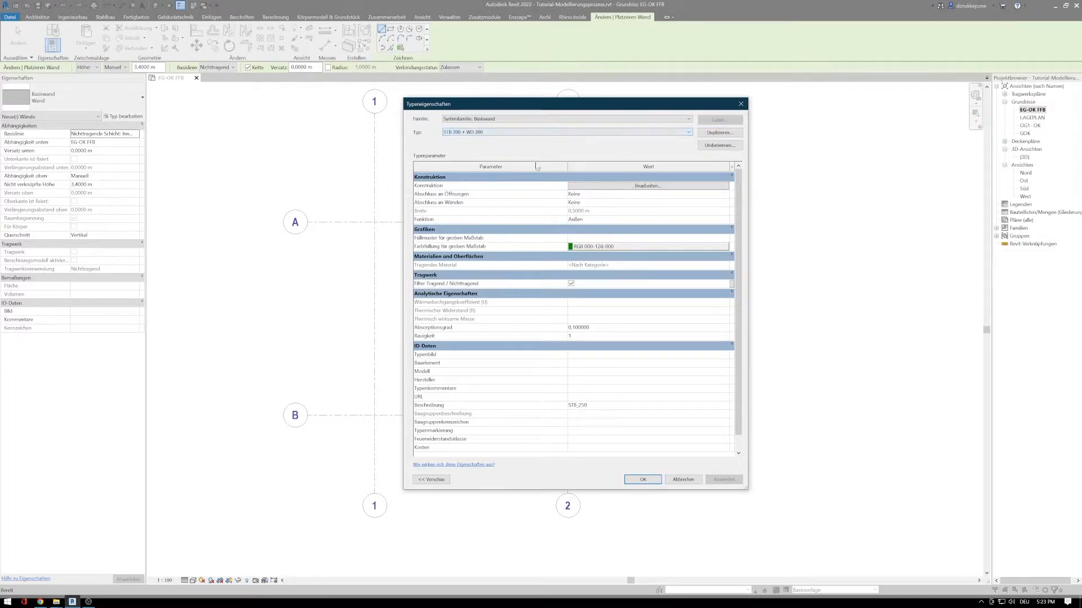
Open the layer structure of STB 200 + WD 200 and set the load-bearing layer's thickness to 200 mm
{"action": "left_click", "coordinate": [611, 187]}
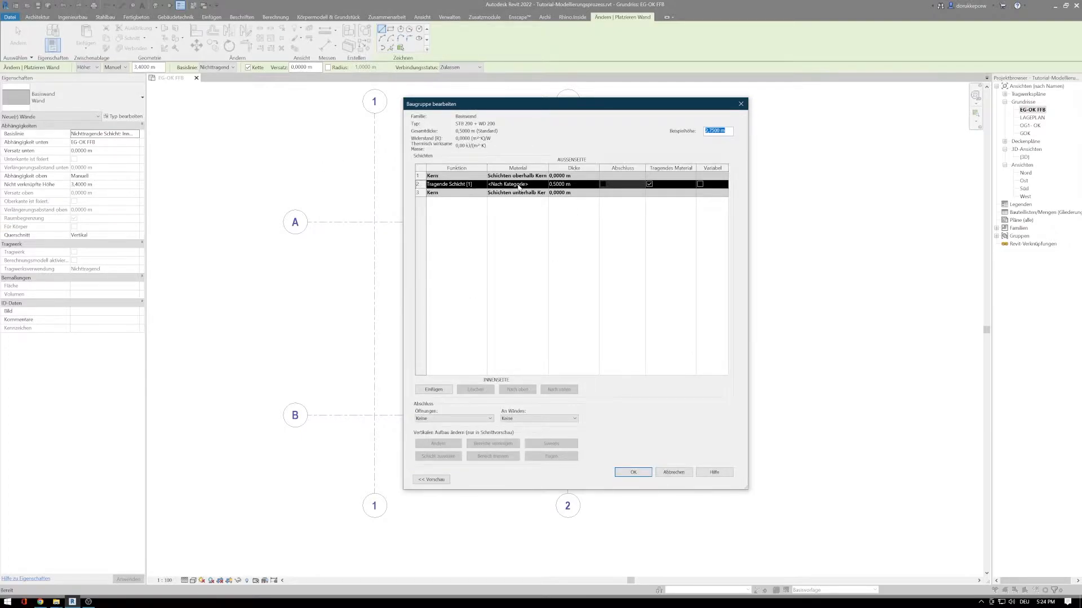
{"action": "left_click", "coordinate": [573, 184]}
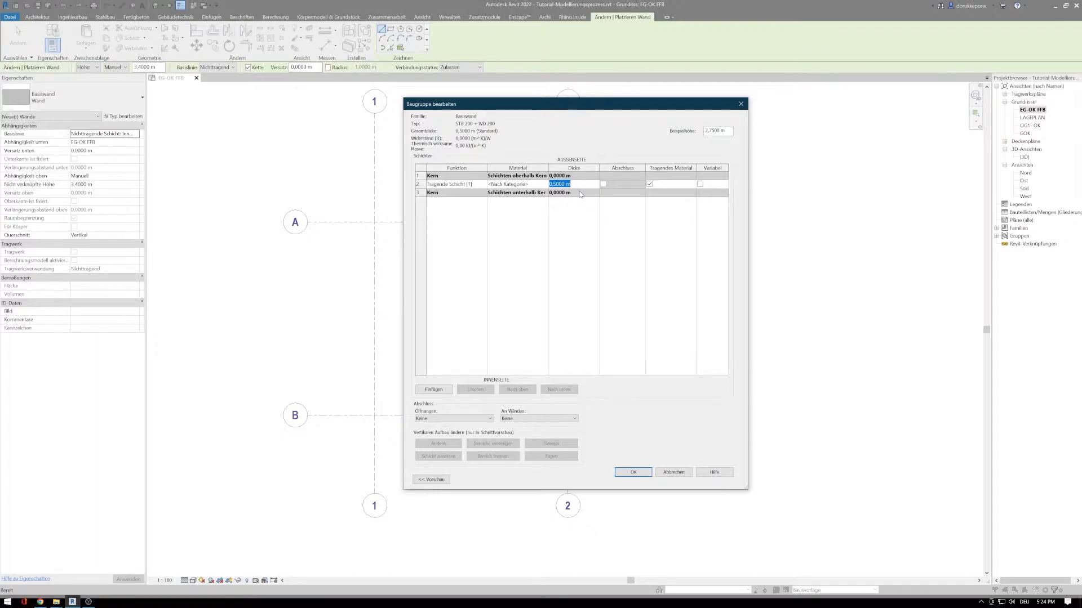
{"action": "type", "text": "200mm"}
{"action": "key", "text": "Tab"}
Search the materials for Beton and select Ortbeton - bewehrt for the load-bearing layer
{"action": "left_click", "coordinate": [545, 187]}
{"action": "left_click", "coordinate": [544, 184]}
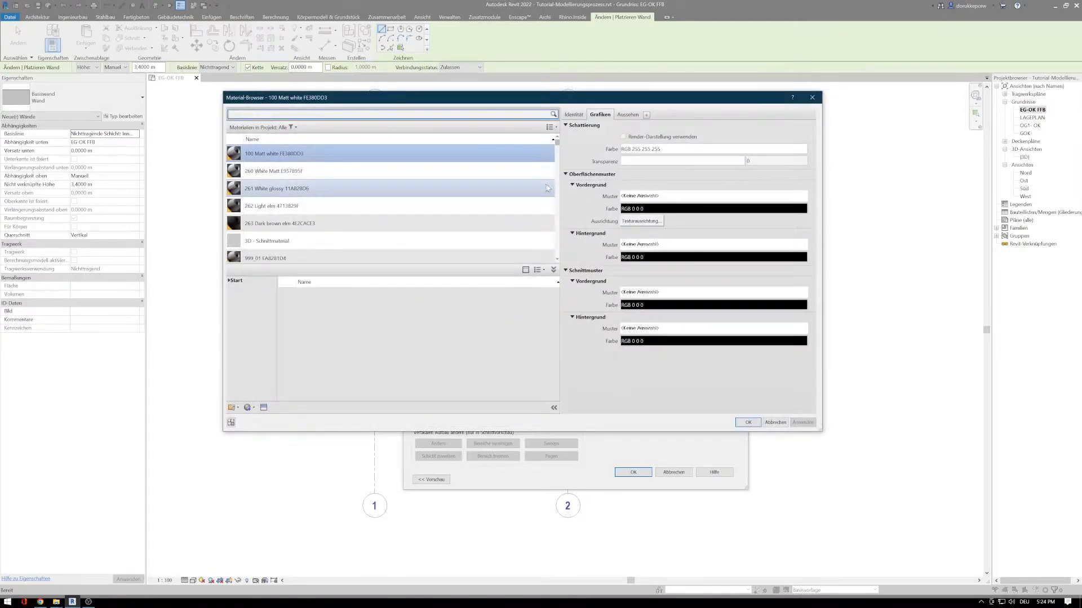
{"action": "scroll", "coordinate": [383, 224], "scroll_direction": "down", "scroll_amount": 3}
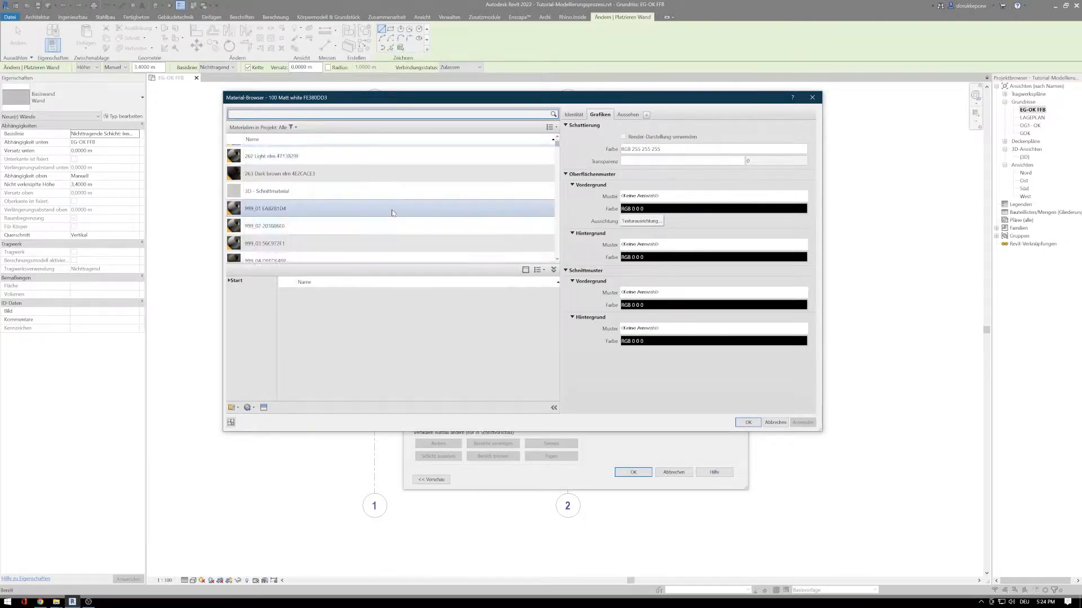
{"action": "scroll", "coordinate": [383, 224], "scroll_direction": "down", "scroll_amount": 5}
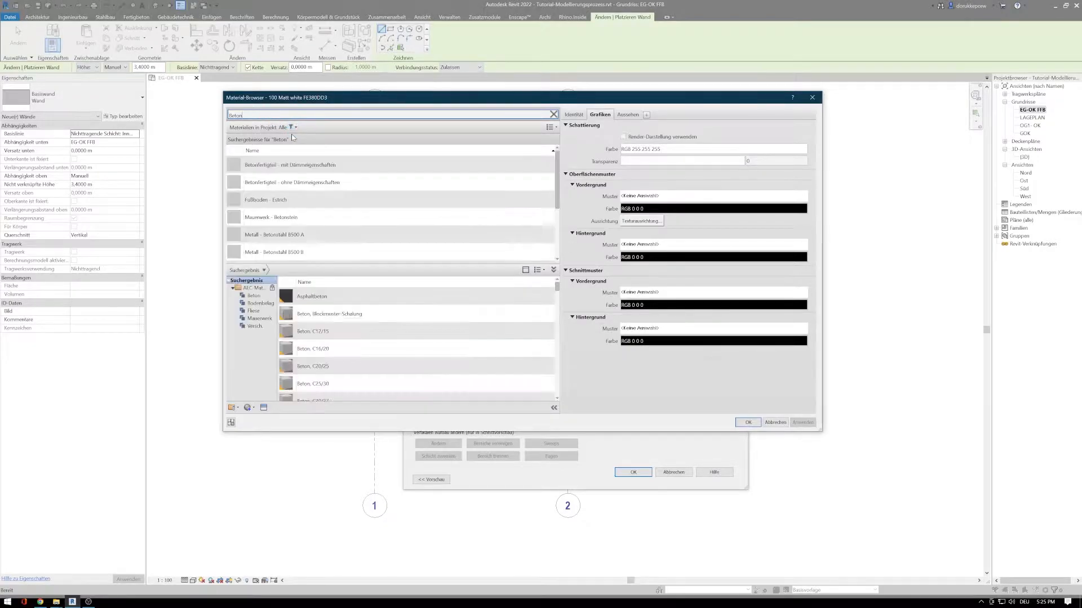
{"action": "scroll", "coordinate": [322, 205], "scroll_direction": "down", "scroll_amount": 3}
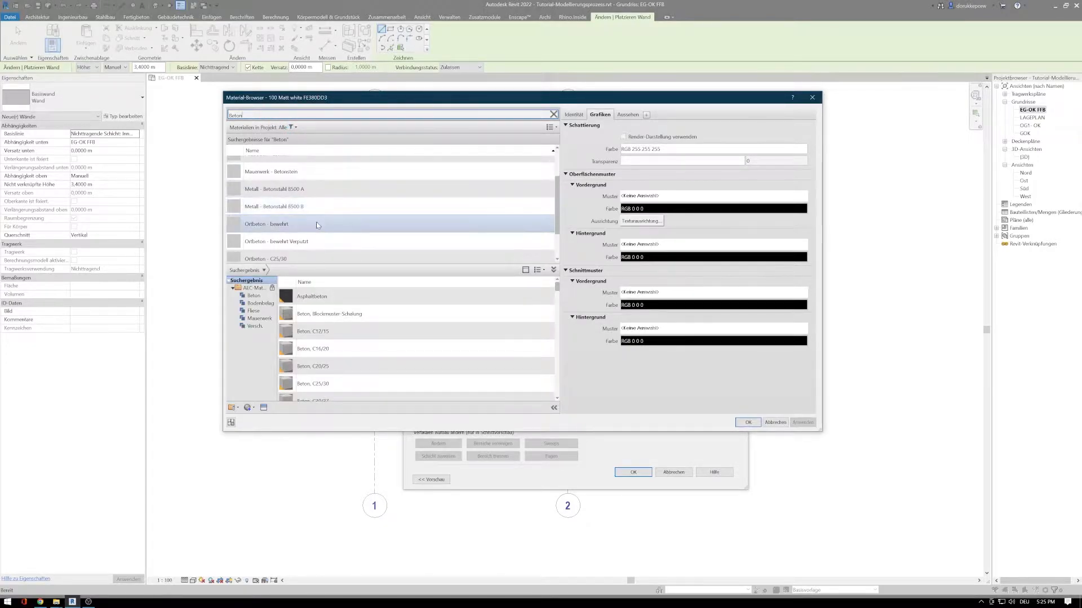
{"action": "left_click", "coordinate": [310, 230]}
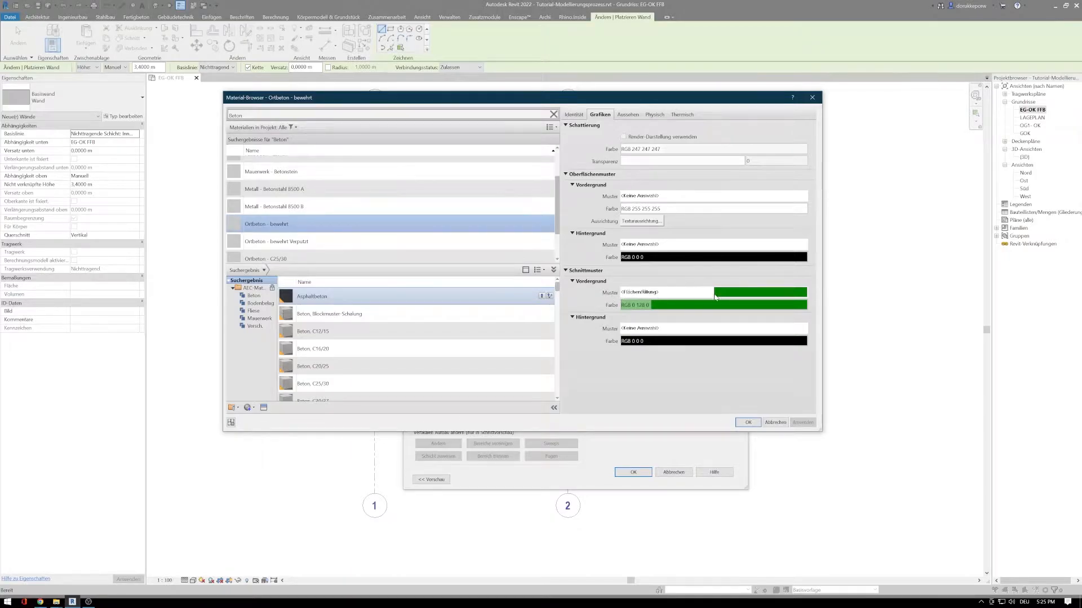
Check the cut foreground pattern and colour of Ortbeton - bewehrt and assign the material to the layer
{"action": "left_click", "coordinate": [673, 294]}
{"action": "scroll", "coordinate": [501, 262], "scroll_direction": "down", "scroll_amount": 4}
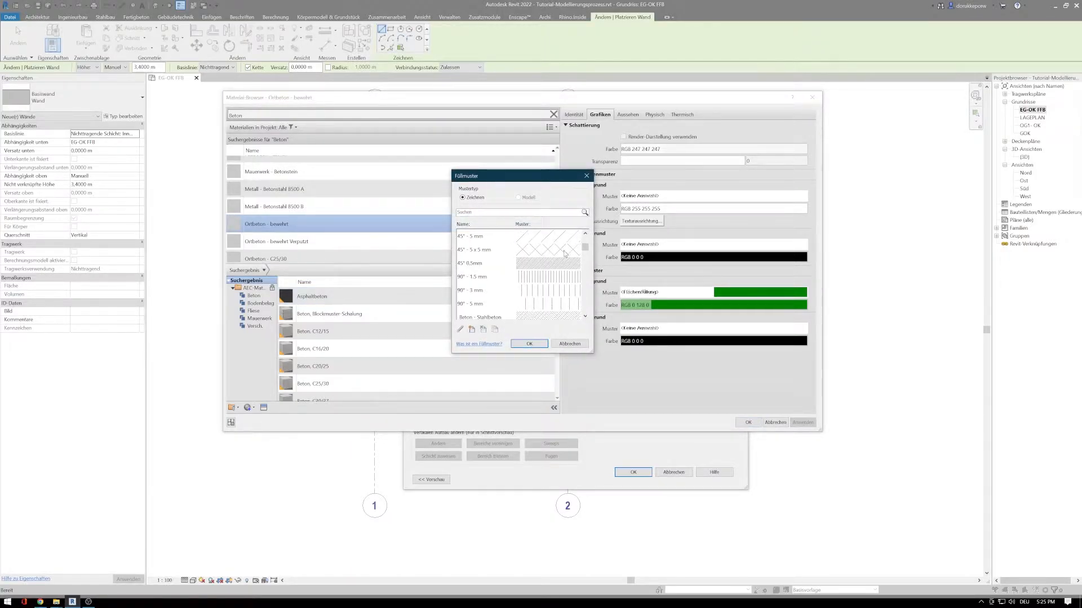
{"action": "scroll", "coordinate": [530, 286], "scroll_direction": "down", "scroll_amount": 3}
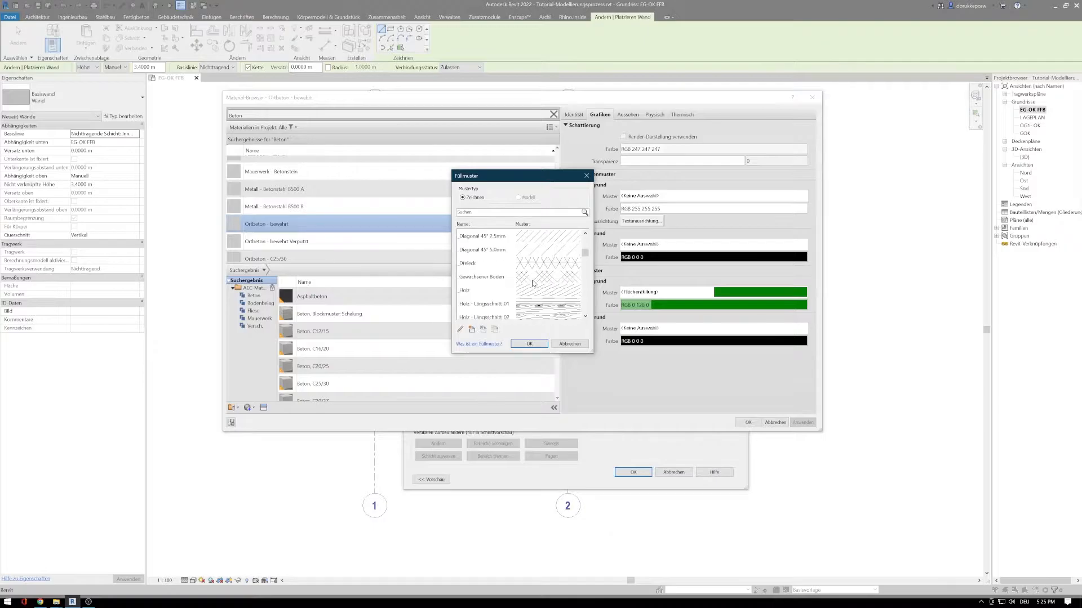
{"action": "left_click", "coordinate": [530, 344]}
{"action": "left_click", "coordinate": [622, 305]}
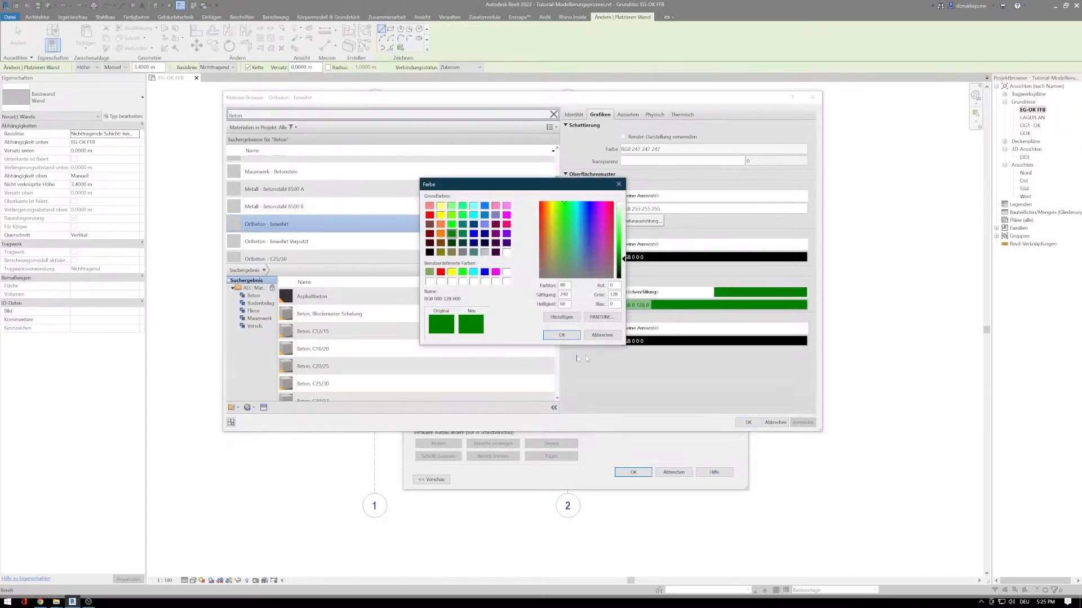
{"action": "left_click", "coordinate": [554, 336]}
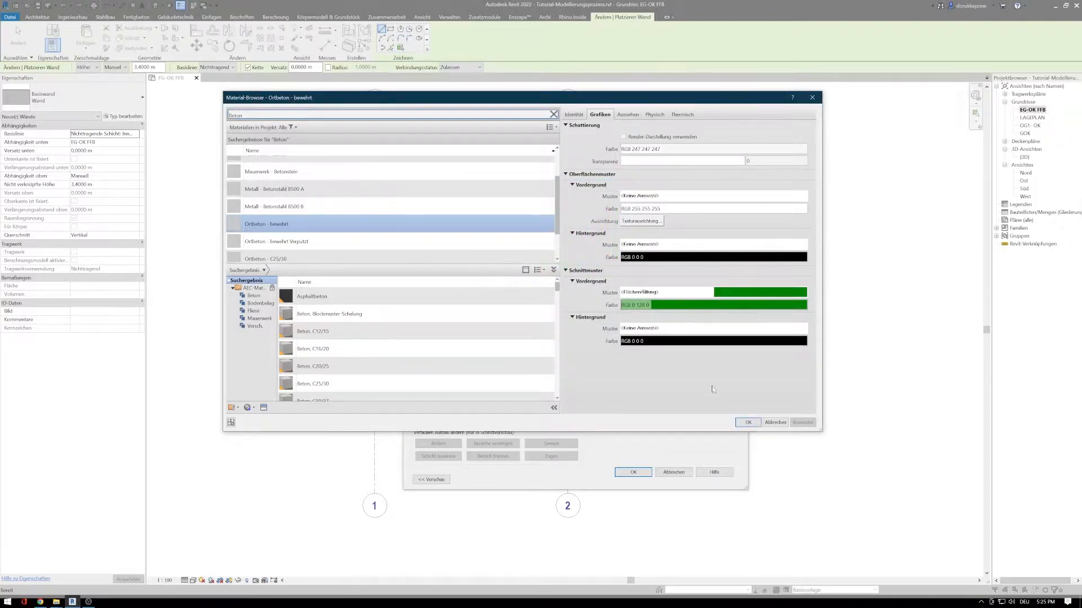
{"action": "left_click", "coordinate": [746, 423]}
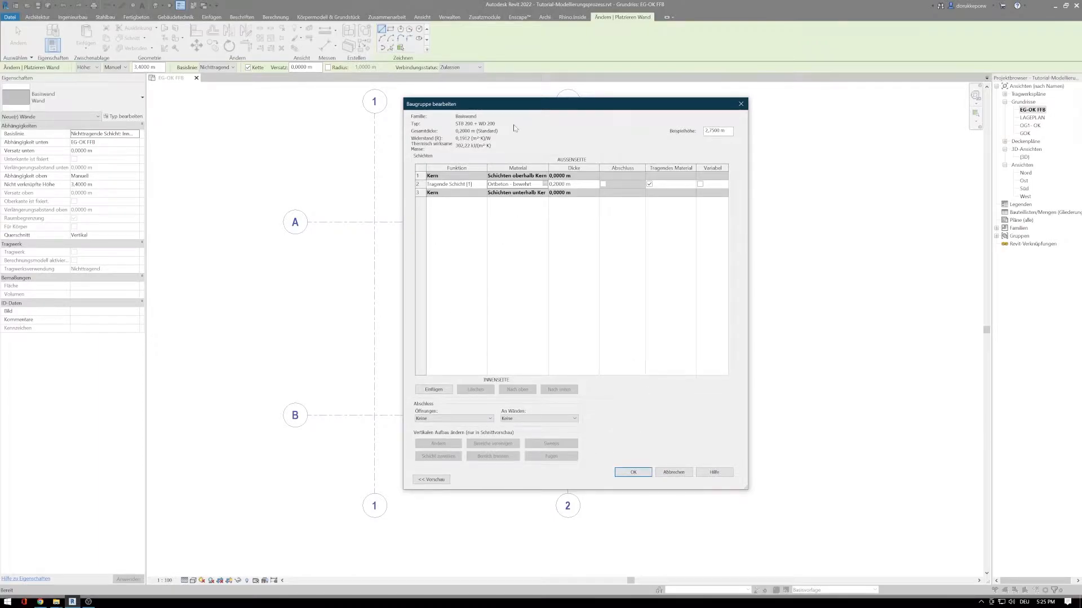
Insert a layer outside the core on the exterior side and set its function to Nichttragende Schicht 1 [4]
{"action": "left_click", "coordinate": [419, 184]}
{"action": "left_click", "coordinate": [420, 176]}
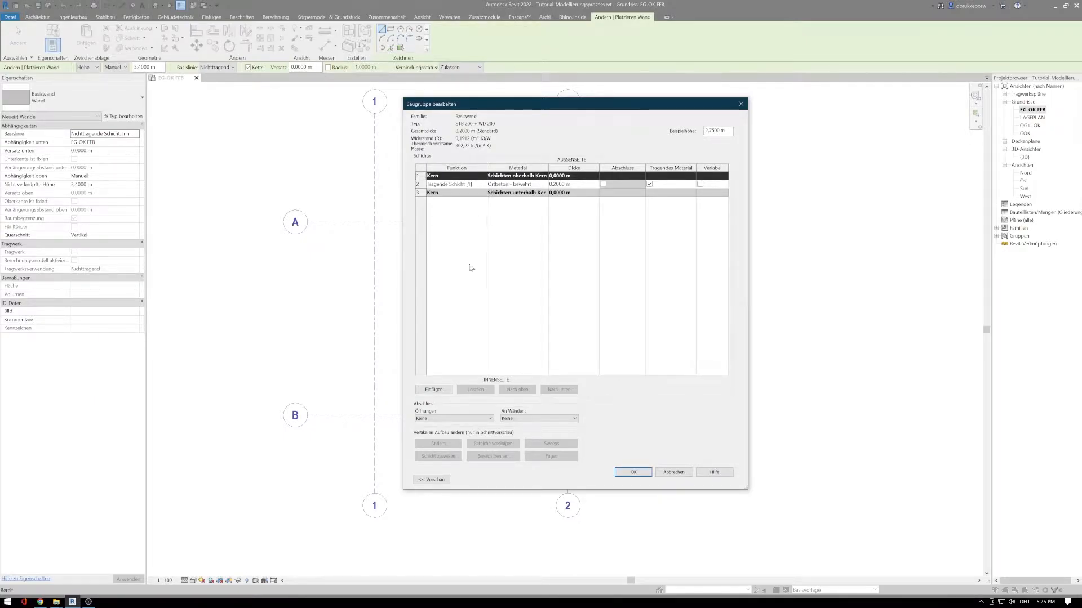
{"action": "left_click", "coordinate": [433, 390]}
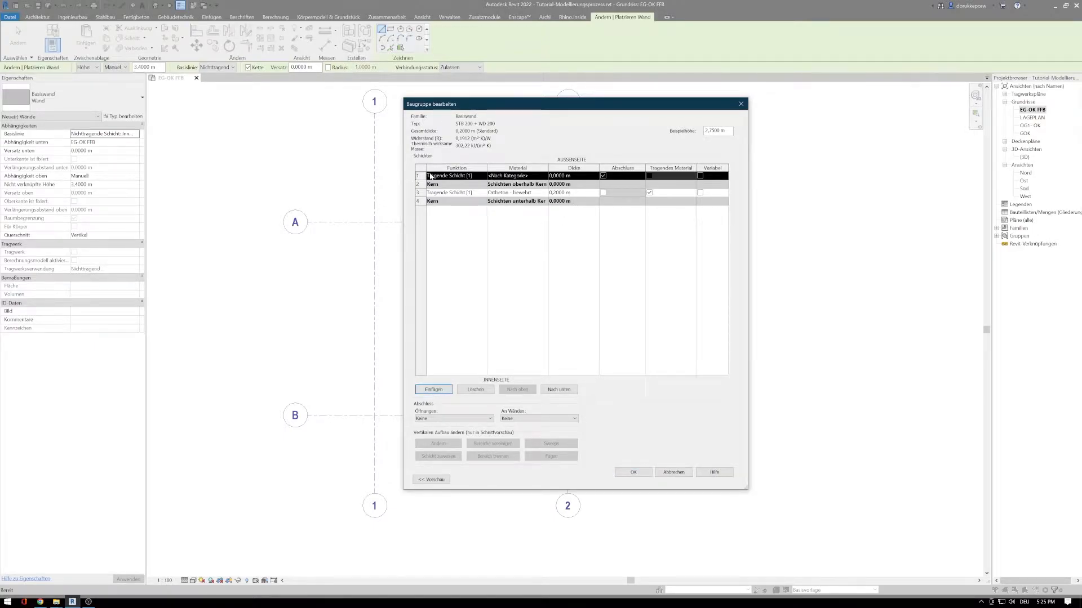
{"action": "left_click", "coordinate": [485, 178]}
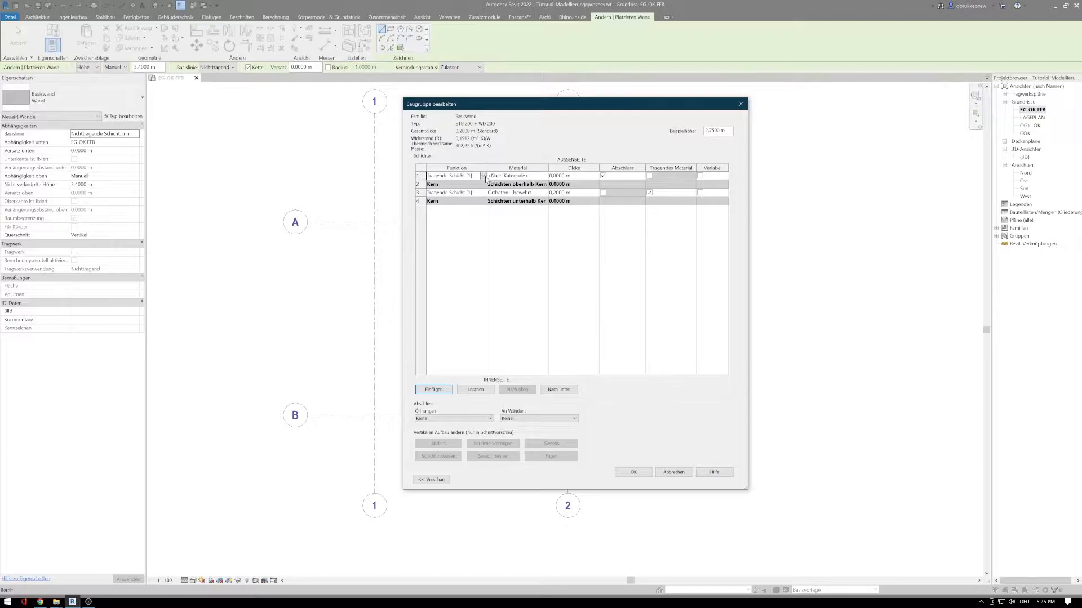
{"action": "left_click", "coordinate": [483, 176]}
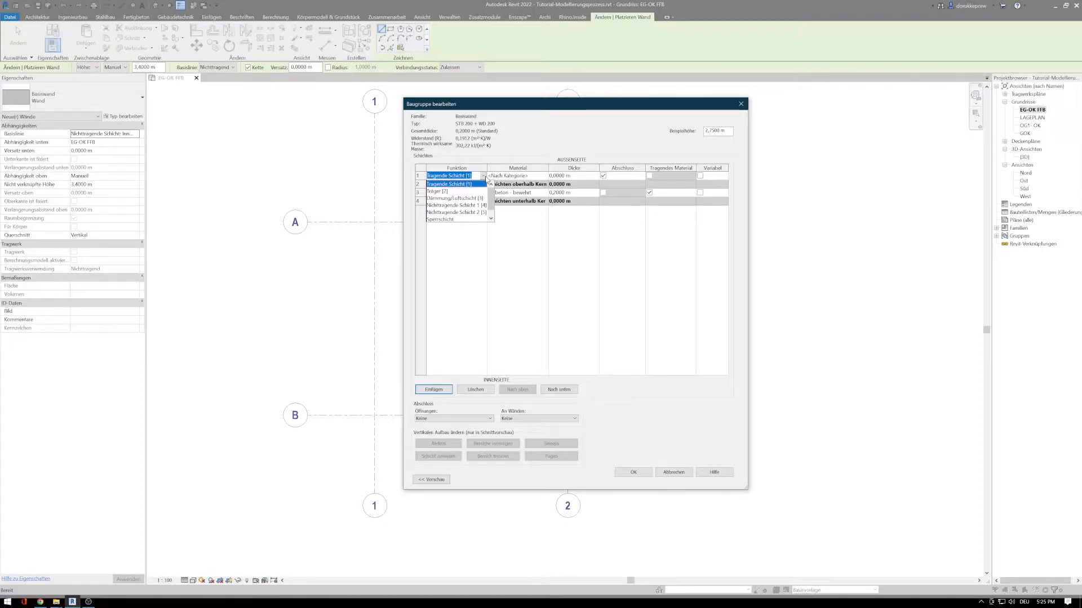
{"action": "left_click", "coordinate": [479, 205]}
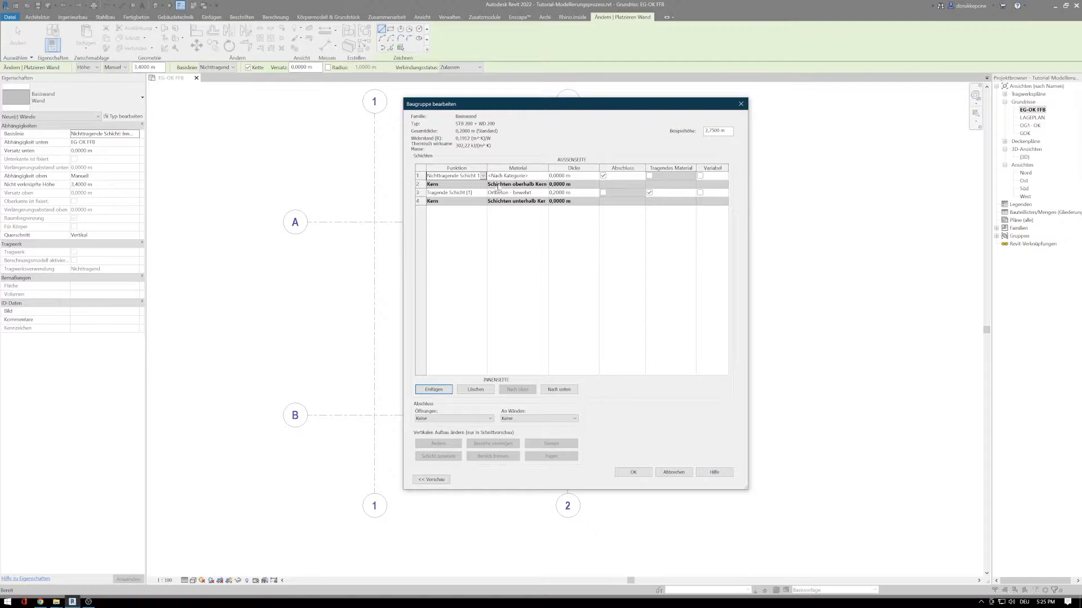
Set the exterior layer's thickness to 200 mm and its material to Dämmung - hart, and accept the wall type
{"action": "left_click", "coordinate": [579, 176]}
{"action": "type", "text": "200"}
{"action": "key", "text": "Tab"}
{"action": "left_click", "coordinate": [543, 177]}
{"action": "left_click", "coordinate": [544, 176]}
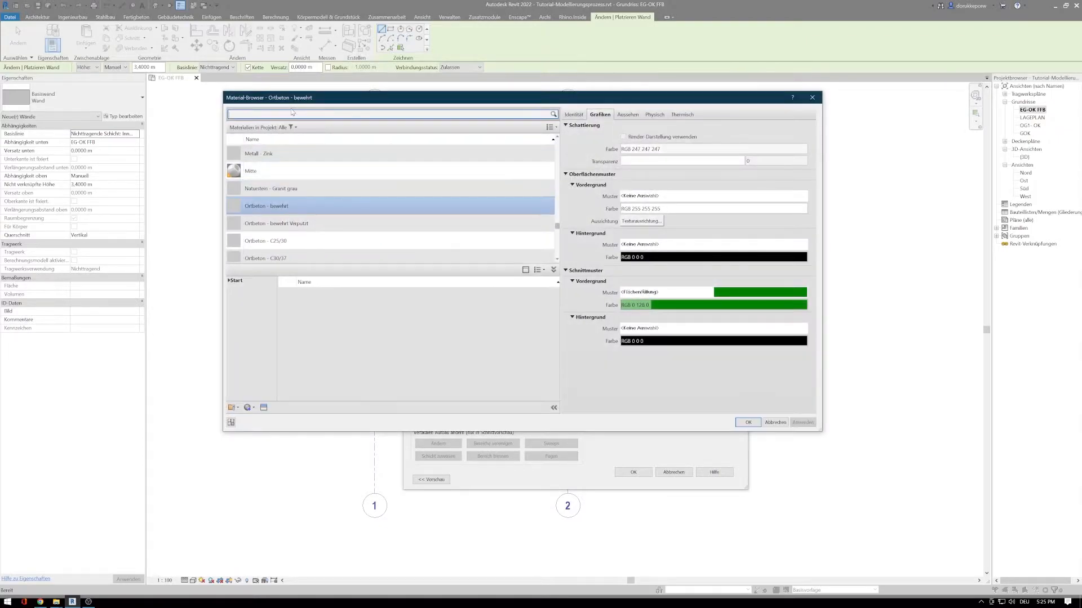
{"action": "type", "text": "dämm"}
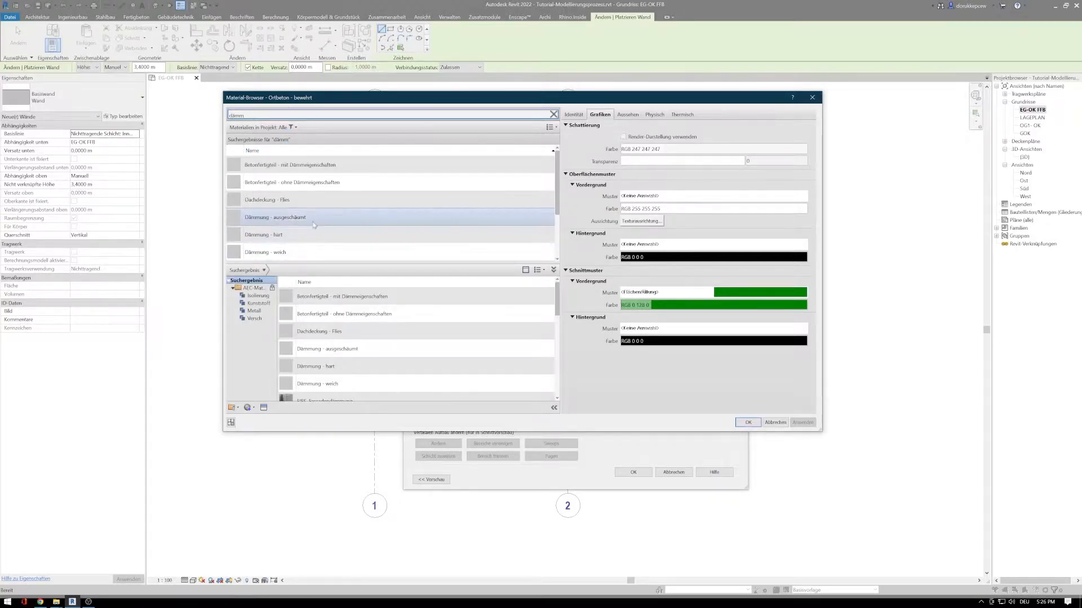
{"action": "left_click", "coordinate": [243, 241]}
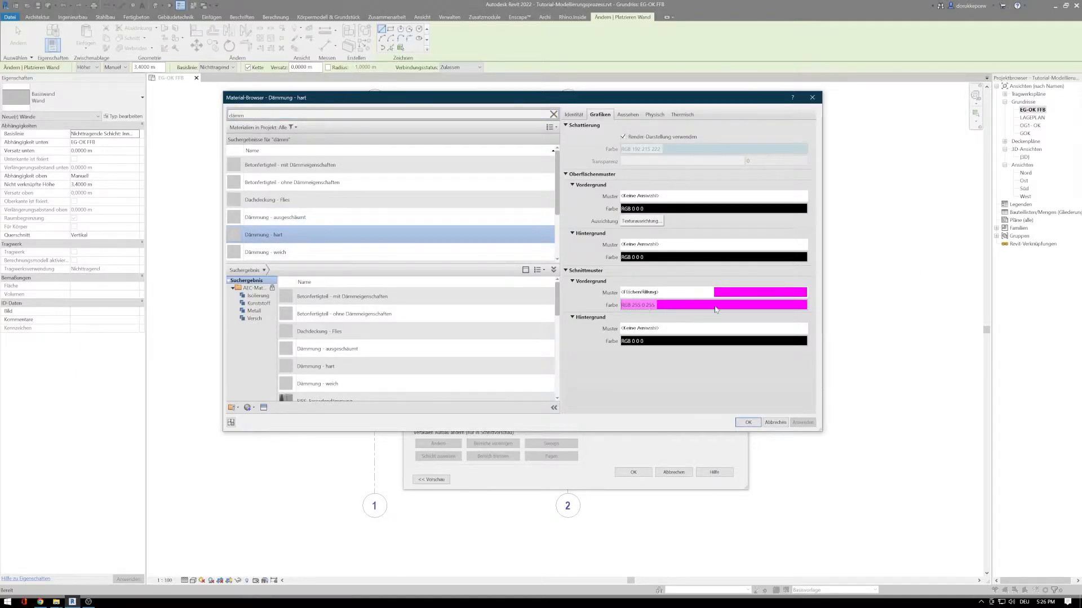
{"action": "left_click", "coordinate": [748, 422]}
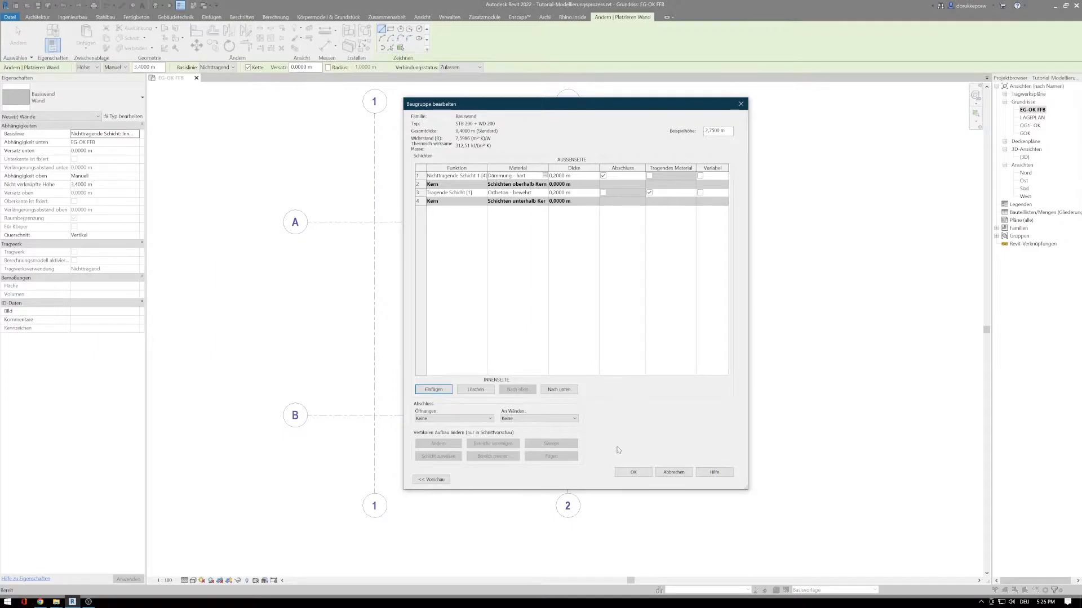
{"action": "left_click", "coordinate": [630, 472]}
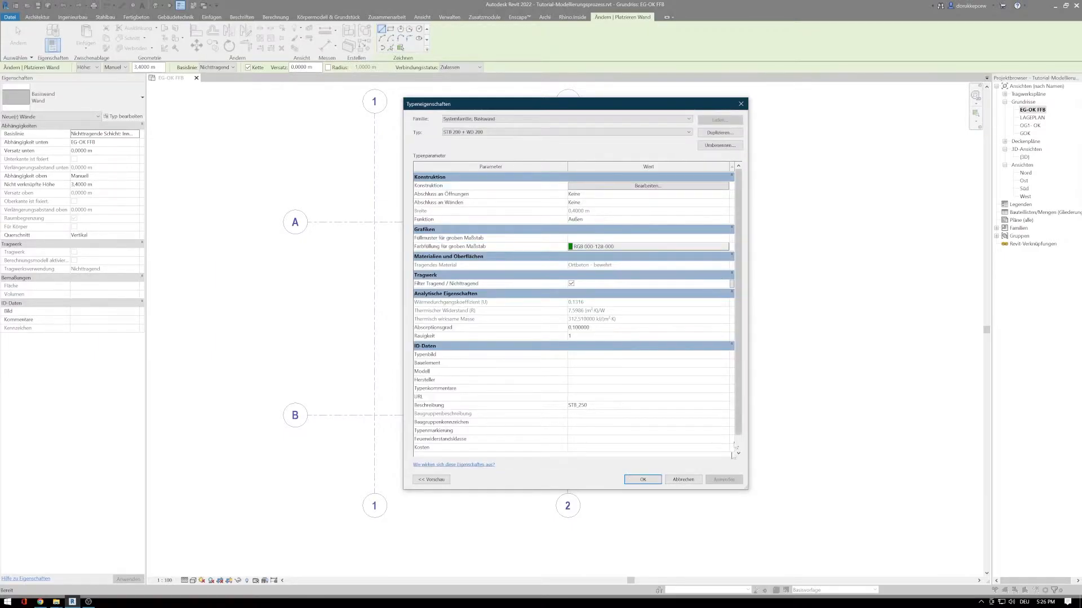
{"action": "left_click", "coordinate": [642, 479]}
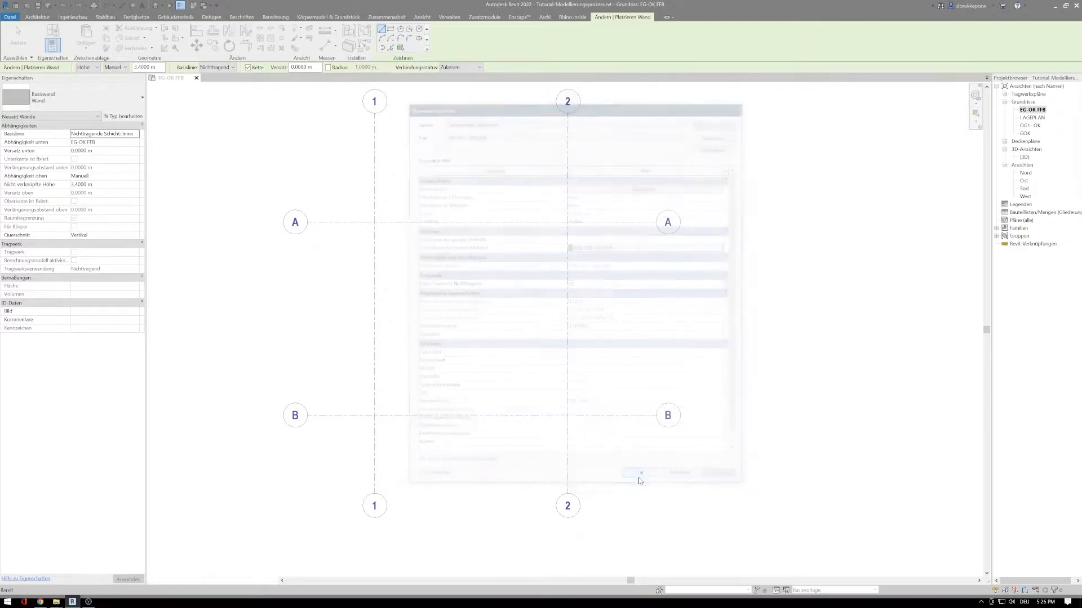
Duplicate the wall type STB 200 + WD 200 as WD 50 + STB 200 + WD 200
{"action": "scroll", "coordinate": [482, 267], "scroll_direction": "down", "scroll_amount": 1}
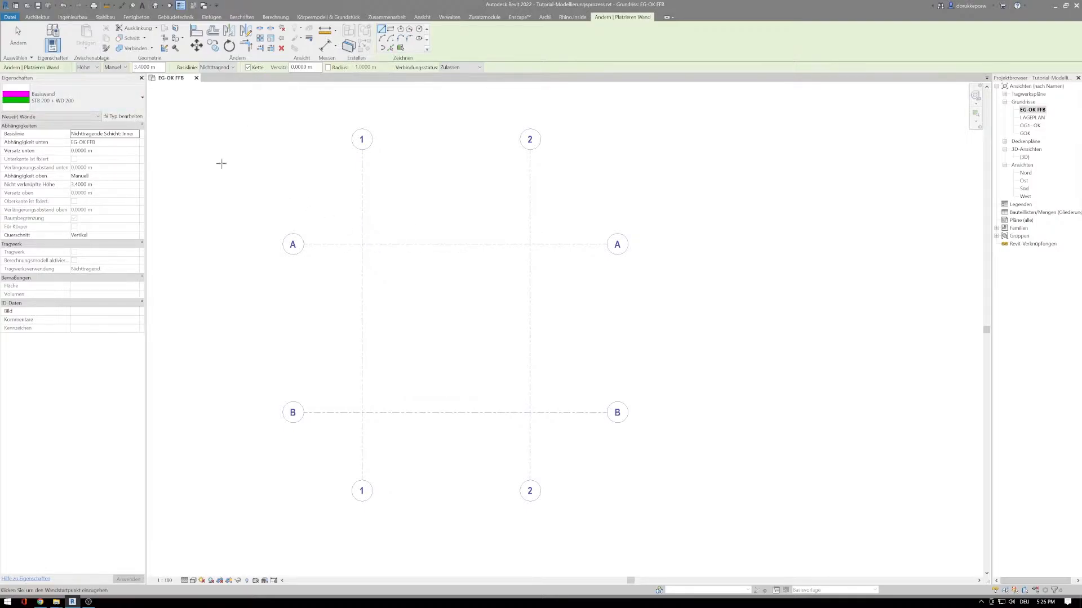
{"action": "left_click", "coordinate": [125, 117]}
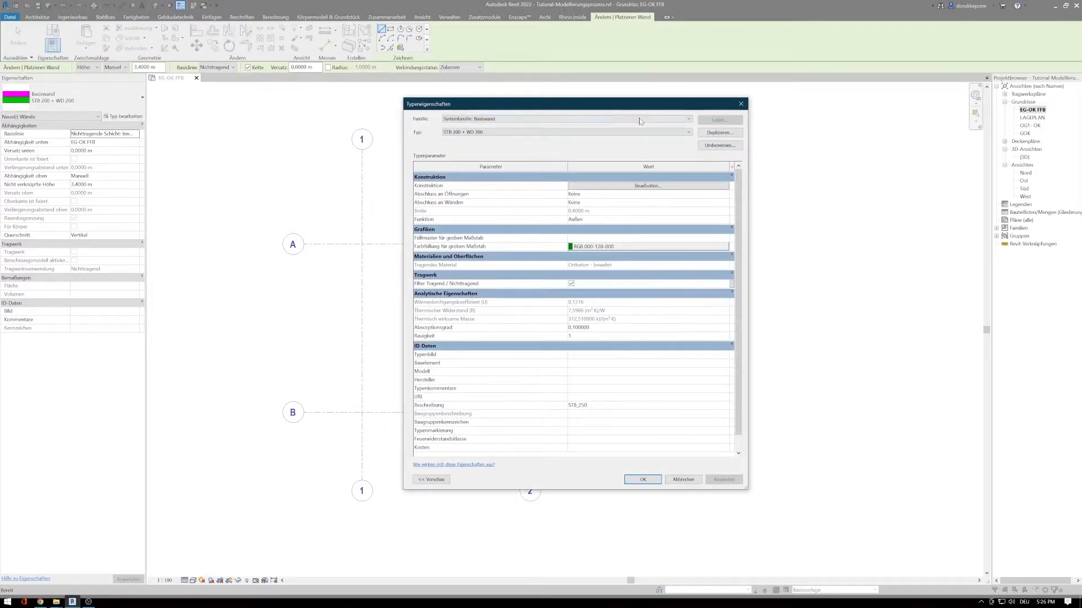
{"action": "left_click", "coordinate": [703, 134]}
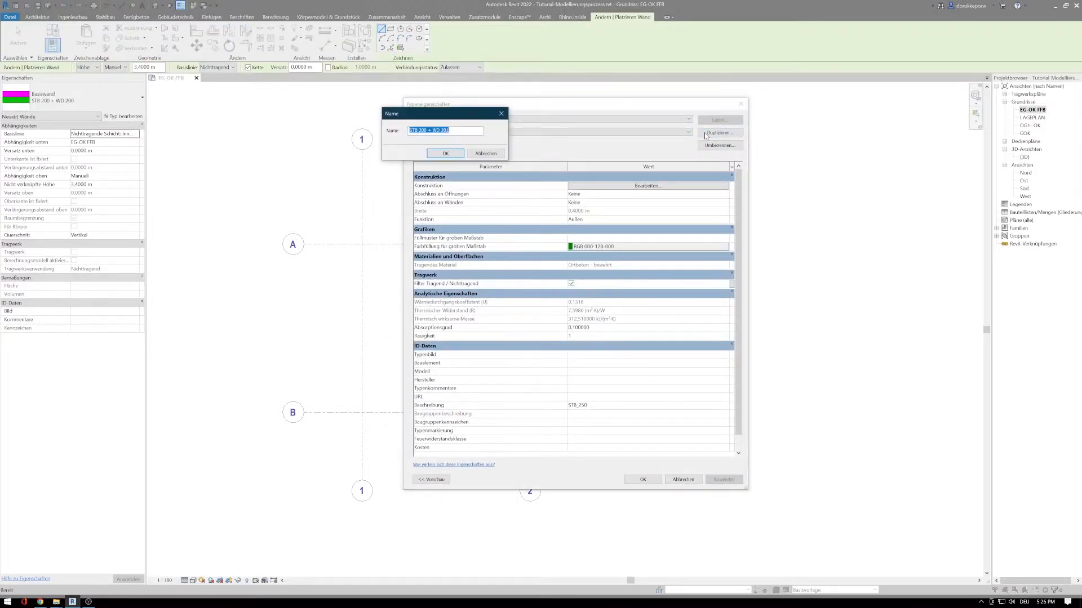
{"action": "left_click_drag", "start_coordinate": [454, 116], "coordinate": [550, 199]}
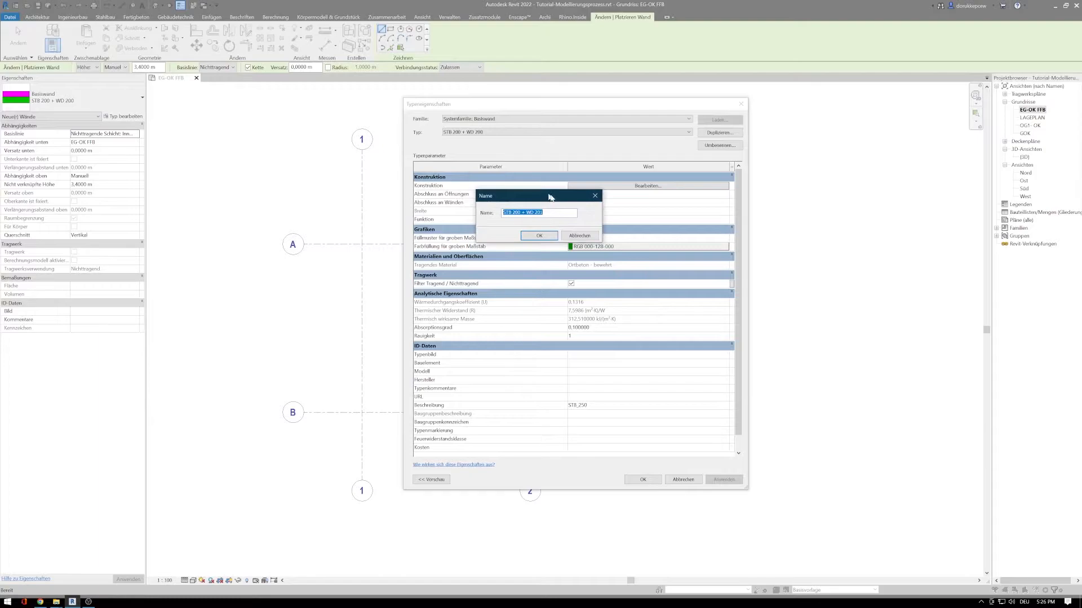
{"action": "left_click", "coordinate": [538, 213]}
{"action": "type", "text": "WD"}
{"action": "type", "text": "50 +"}
{"action": "left_click", "coordinate": [540, 237]}
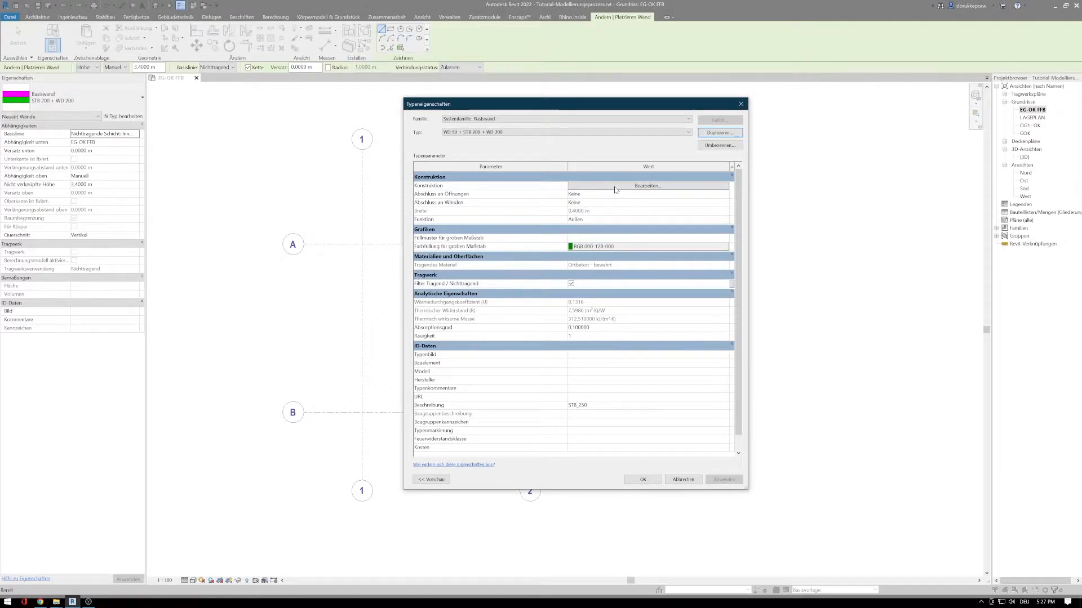
Insert a new layer in the structure of WD 50 + STB 200 + WD 200 and move it below the core to the interior side
{"action": "left_click", "coordinate": [615, 188]}
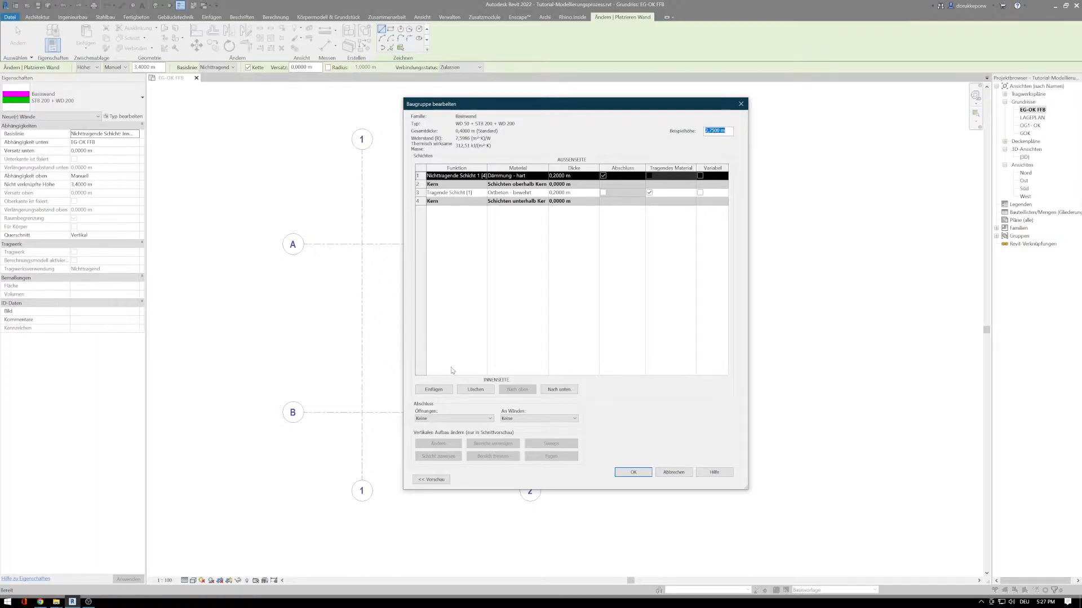
{"action": "left_click", "coordinate": [433, 389]}
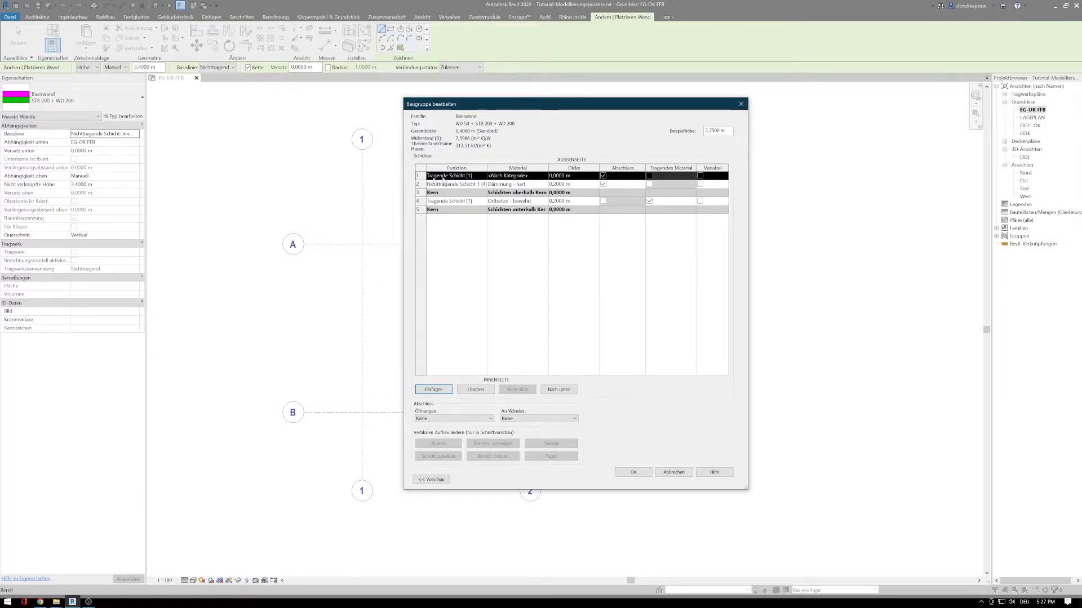
{"action": "left_click", "coordinate": [560, 389]}
{"action": "left_click", "coordinate": [559, 390]}
{"action": "left_click", "coordinate": [559, 390]}
{"action": "left_click", "coordinate": [559, 390]}
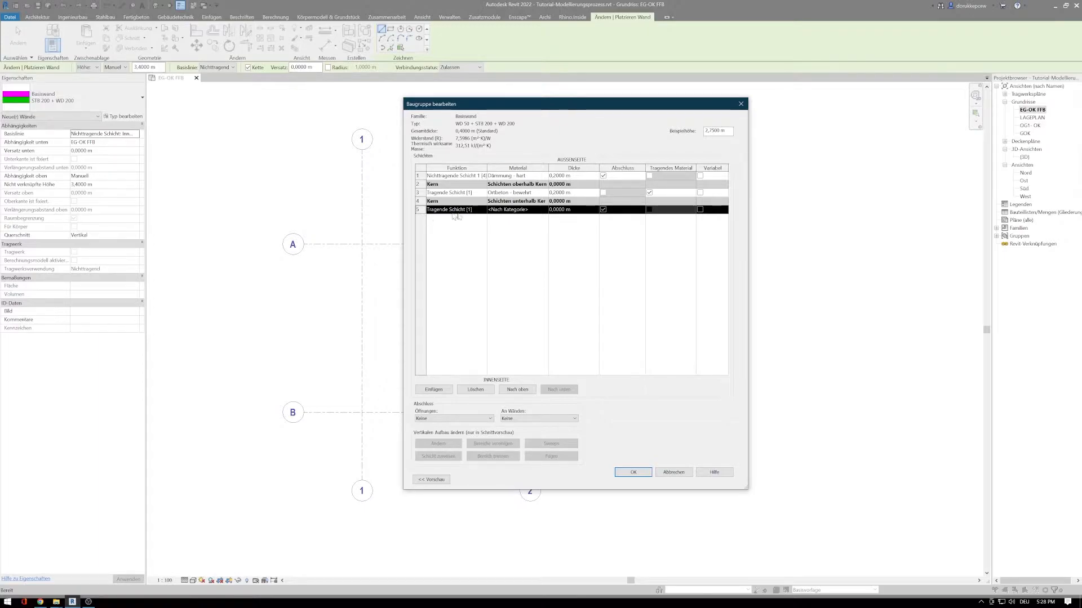
Set the interior layer's thickness to 50 mm and copy the material Dämmung - hart to it from the exterior layer
{"action": "left_click", "coordinate": [554, 209]}
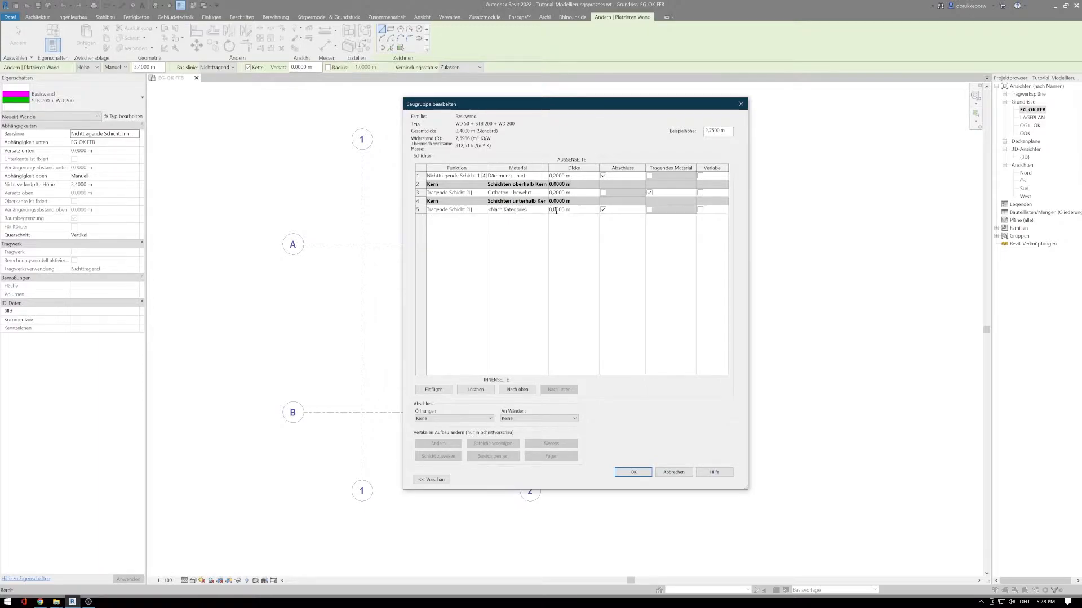
{"action": "type", "text": "50"}
{"action": "key", "text": "Tab"}
{"action": "left_click", "coordinate": [496, 176]}
{"action": "left_click", "coordinate": [489, 175]}
{"action": "key", "text": "ctrl+c"}
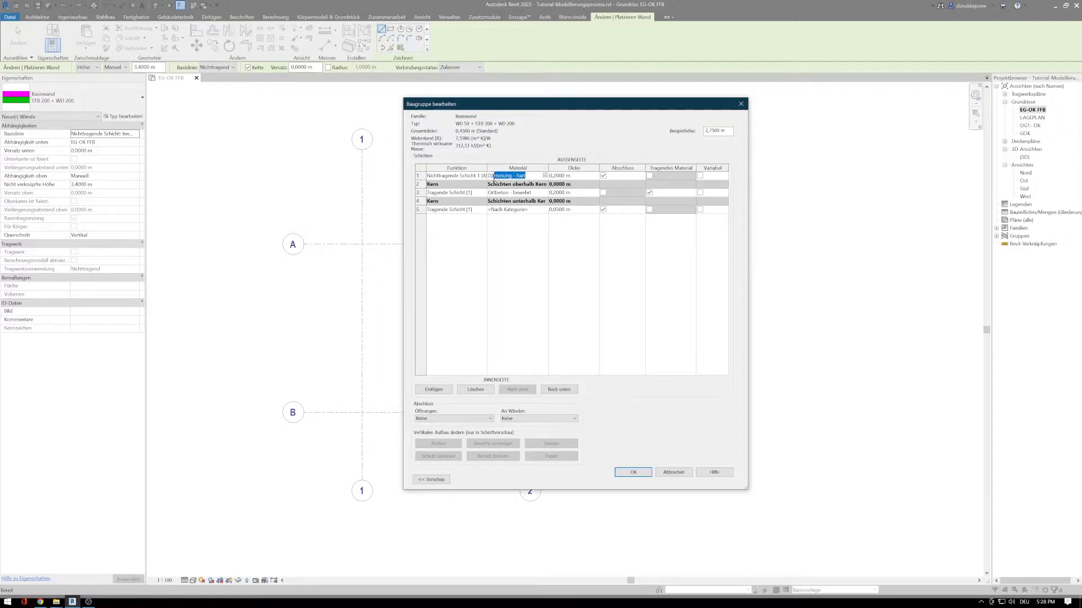
{"action": "left_click", "coordinate": [535, 210]}
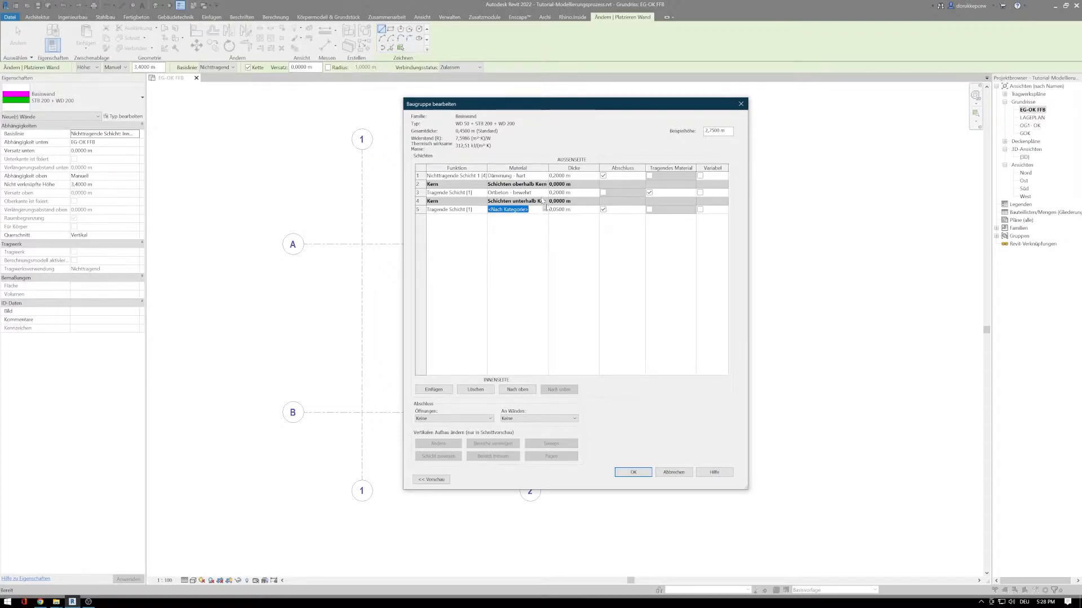
{"action": "key", "text": "ctrl+v"}
{"action": "key", "text": "Return"}
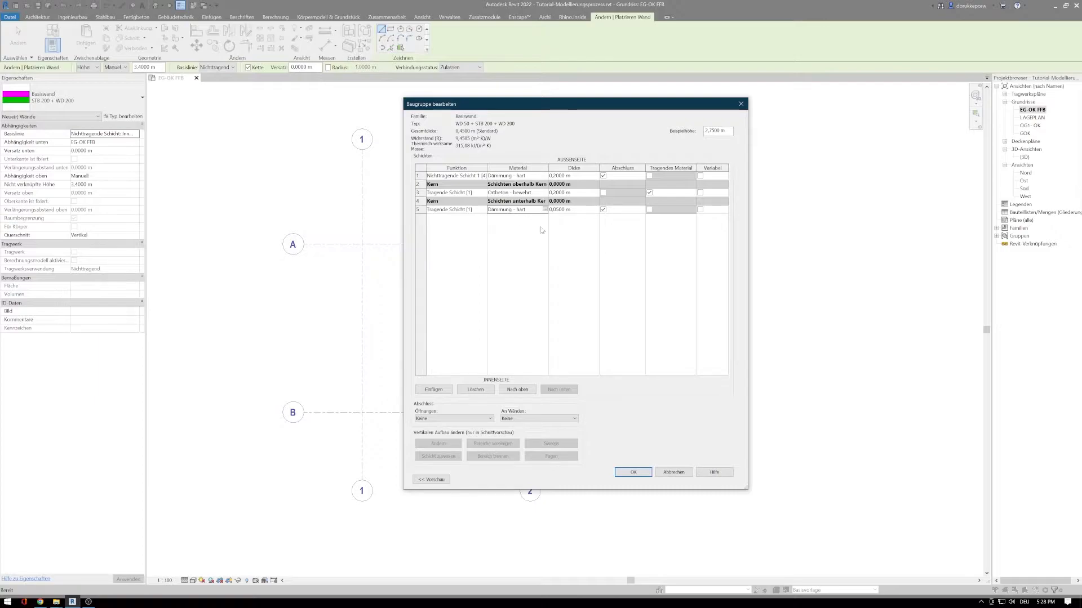
Accept the layer structure of WD 50 + STB 200 + WD 200 and duplicate the wall type as Ziegel 200mm
{"action": "left_click", "coordinate": [634, 472]}
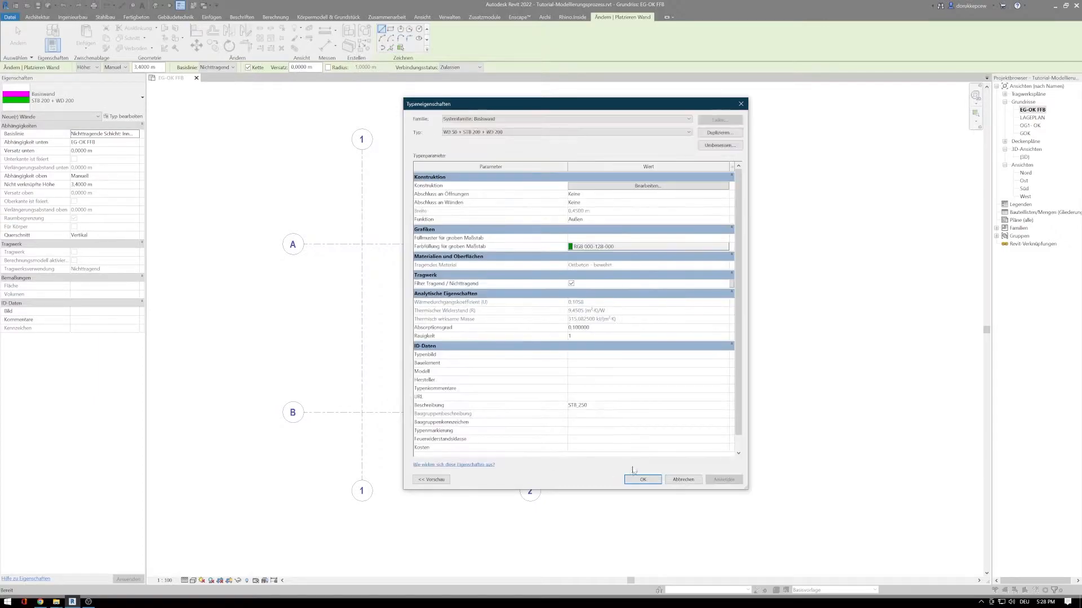
{"action": "left_click", "coordinate": [495, 133]}
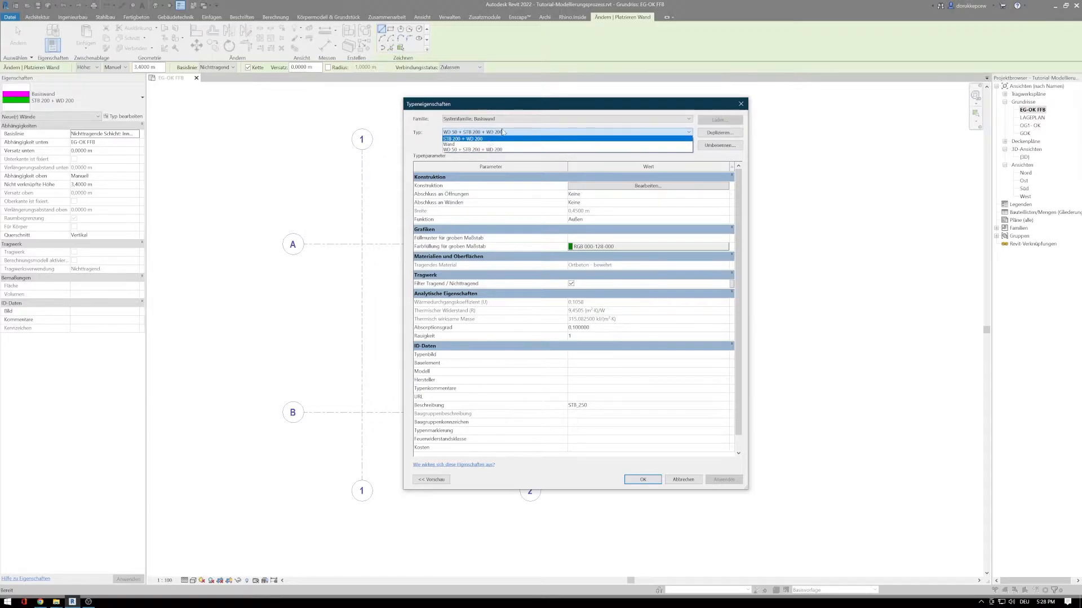
{"action": "left_click", "coordinate": [503, 133]}
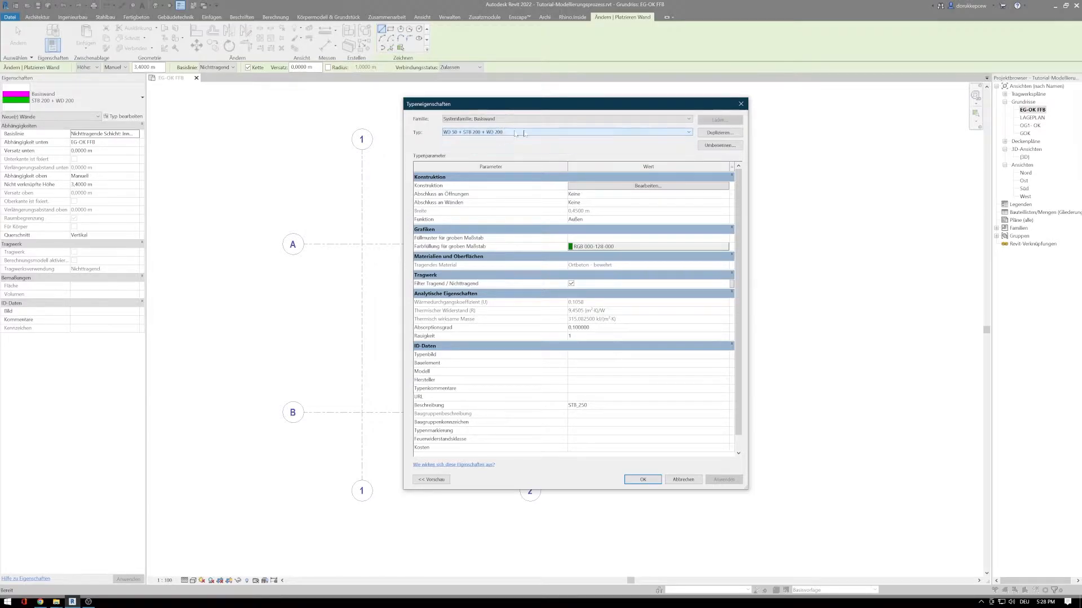
{"action": "left_click", "coordinate": [704, 138]}
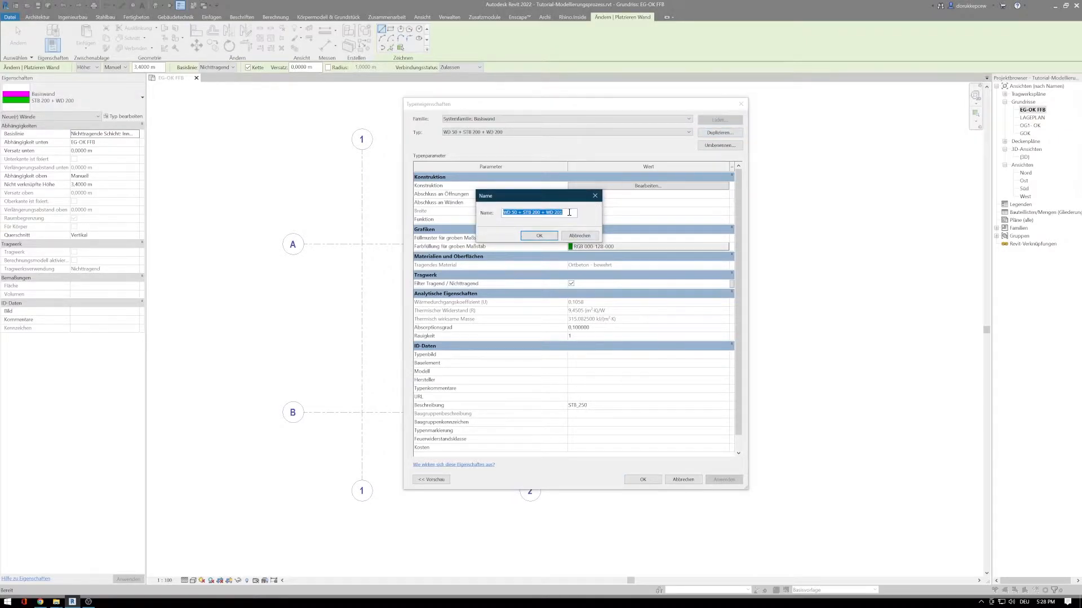
{"action": "type", "text": "Zie"}
{"action": "key", "text": "Return"}
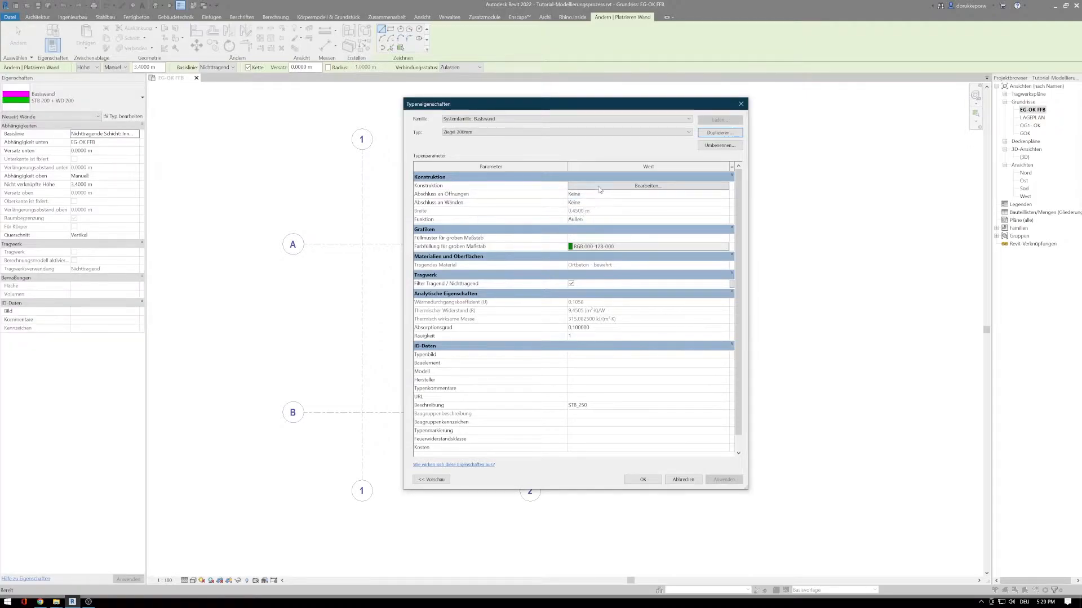
Delete the exterior and interior insulation layers from the structure of wall type Ziegel 200mm
{"action": "left_click", "coordinate": [600, 188]}
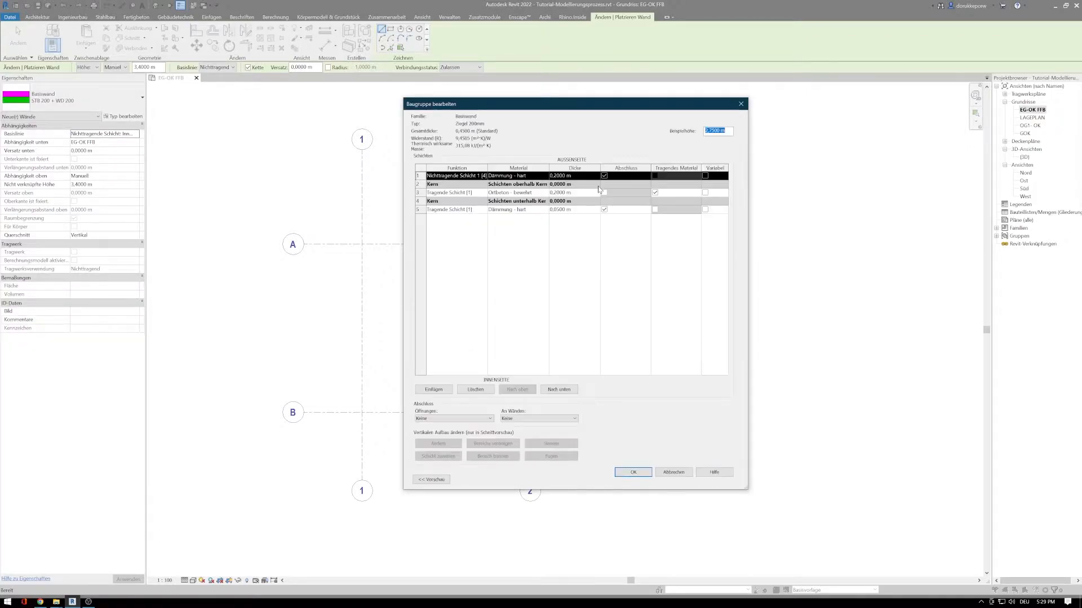
{"action": "left_click", "coordinate": [475, 389]}
{"action": "left_click", "coordinate": [423, 201]}
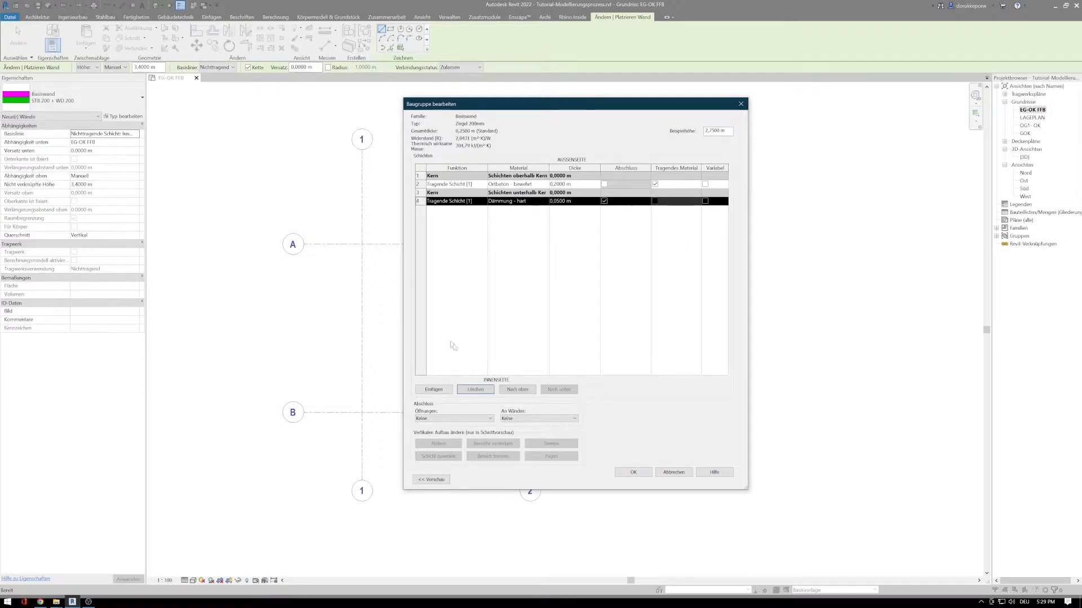
{"action": "left_click", "coordinate": [475, 389]}
Set the core layer's material to Mauerwerk - Ziegel and accept the structure of Ziegel 200mm
{"action": "left_click", "coordinate": [576, 183]}
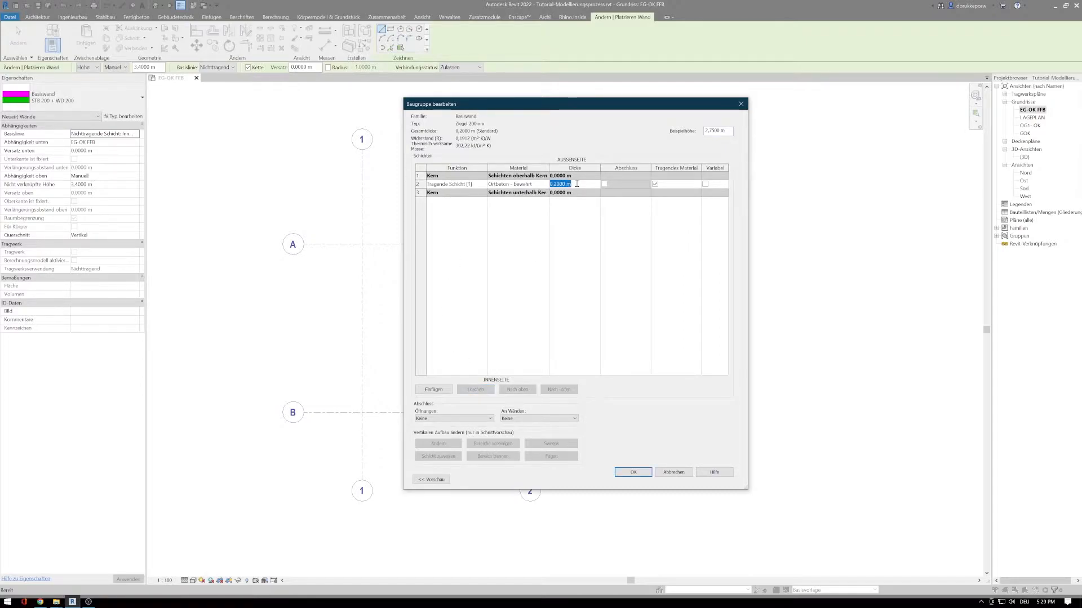
{"action": "left_click", "coordinate": [535, 185]}
{"action": "left_click", "coordinate": [544, 185]}
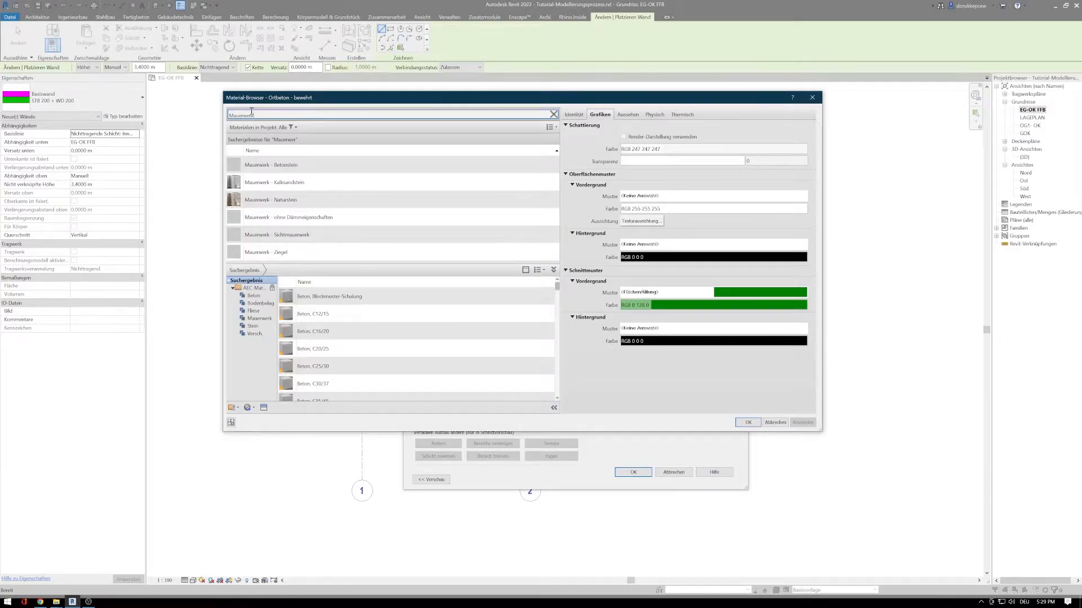
{"action": "left_click", "coordinate": [283, 254]}
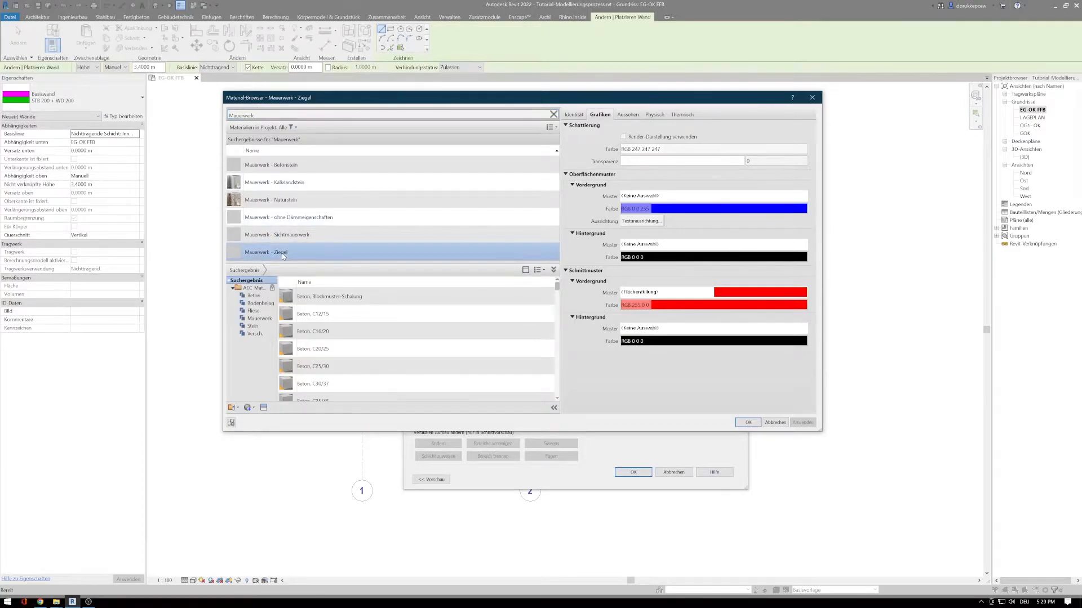
{"action": "left_click", "coordinate": [748, 423]}
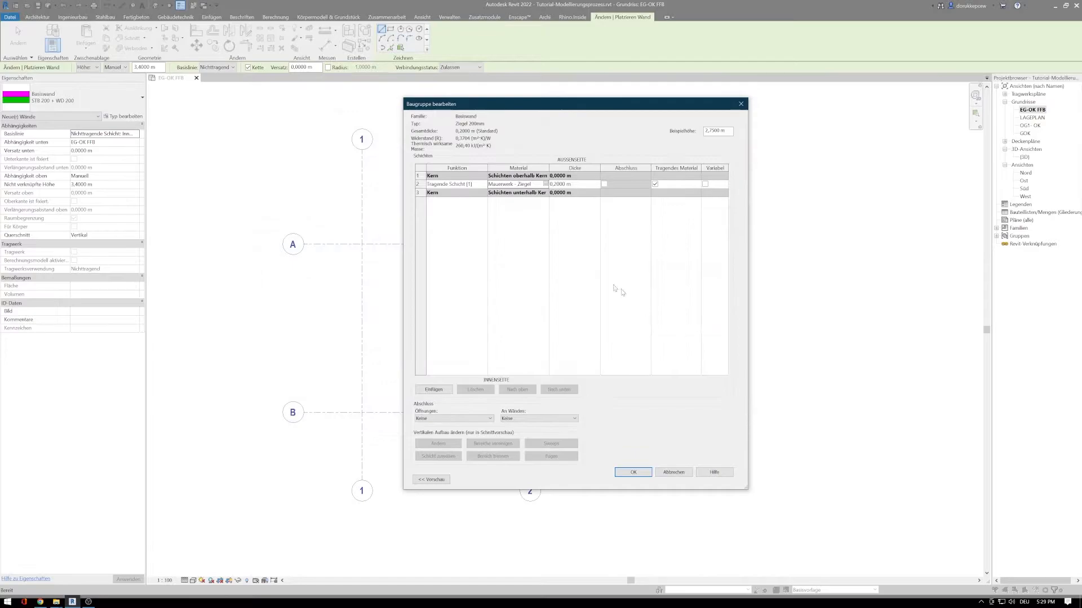
{"action": "left_click", "coordinate": [641, 473]}
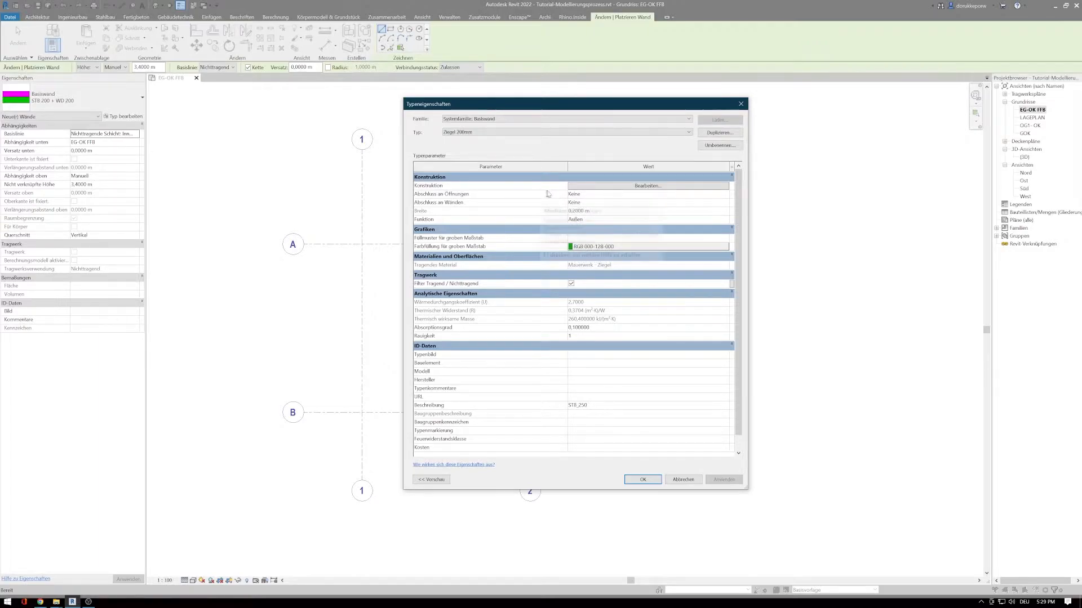
Duplicate the wall type Ziegel 200mm as IW TB 100
{"action": "left_click", "coordinate": [717, 134]}
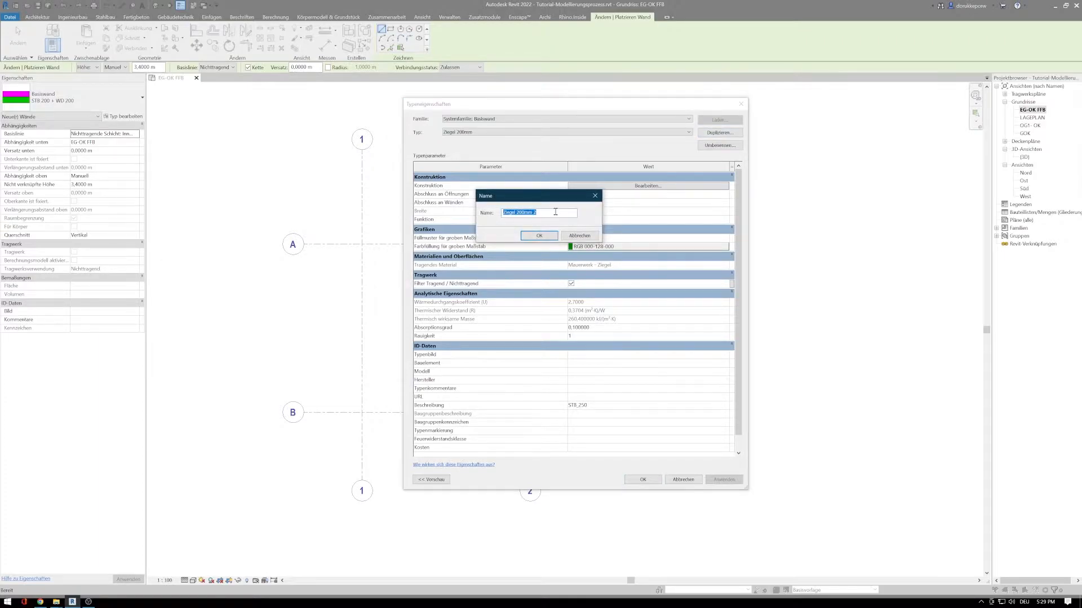
{"action": "type", "text": "IW TB 100"}
{"action": "key", "text": "Return"}
Set the core layer of IW TB 100 to 0,1 m thickness and material Dämmung - weich, and accept the wall type
{"action": "left_click", "coordinate": [601, 186]}
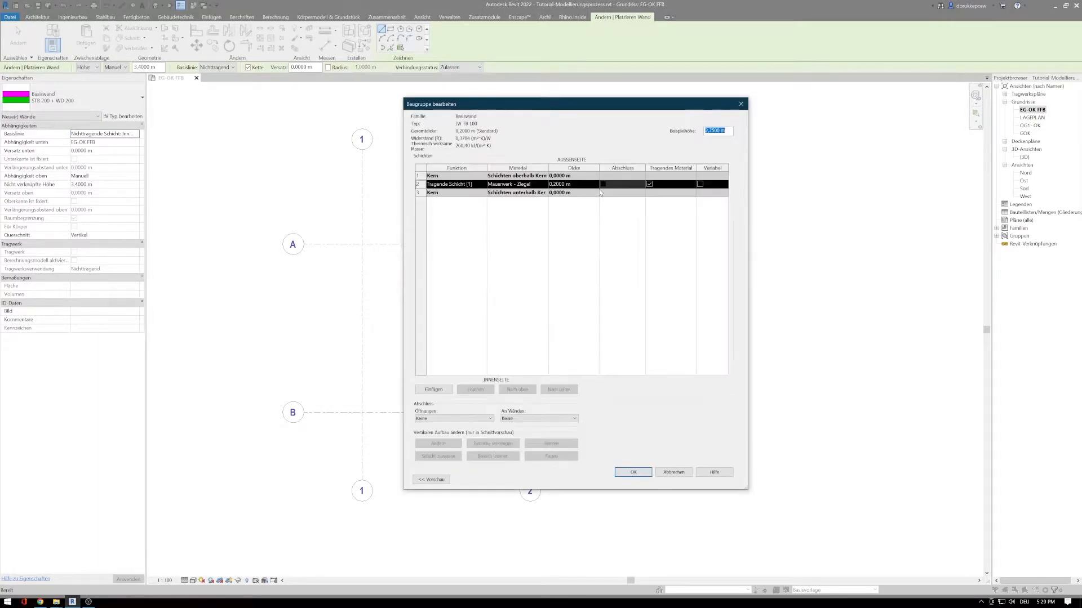
{"action": "left_click", "coordinate": [586, 183]}
{"action": "type", "text": "0,1"}
{"action": "key", "text": "Tab"}
{"action": "left_click", "coordinate": [538, 184]}
{"action": "left_click", "coordinate": [544, 184]}
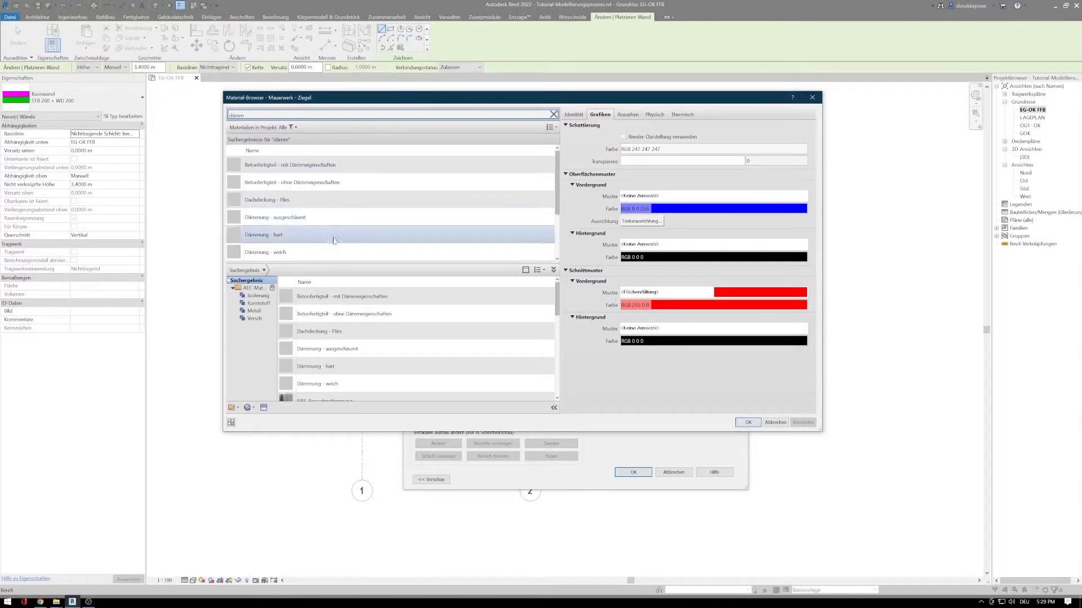
{"action": "left_click", "coordinate": [297, 253]}
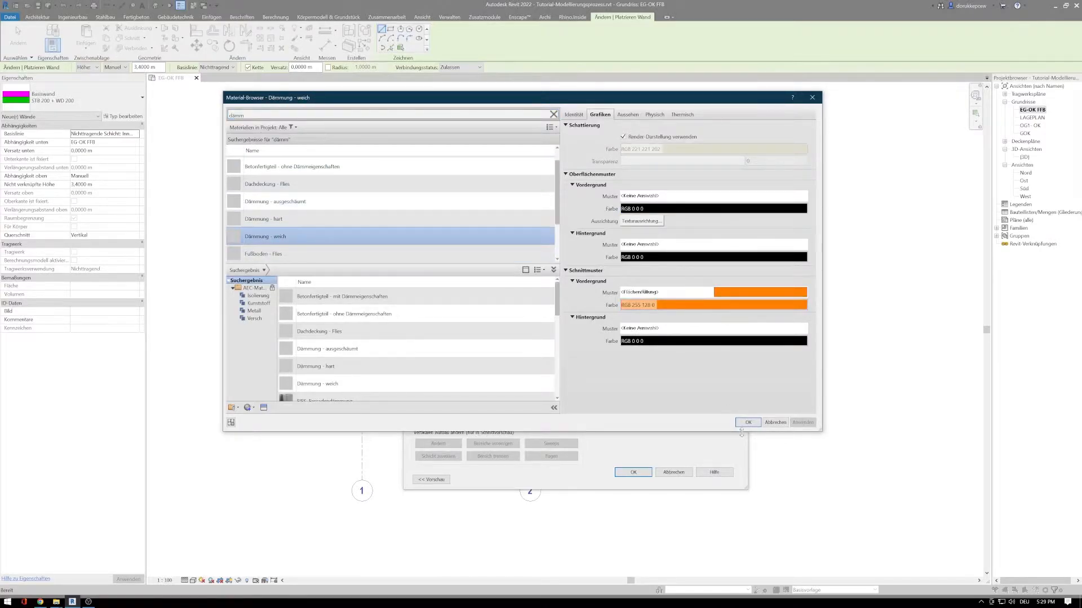
{"action": "left_click", "coordinate": [747, 423]}
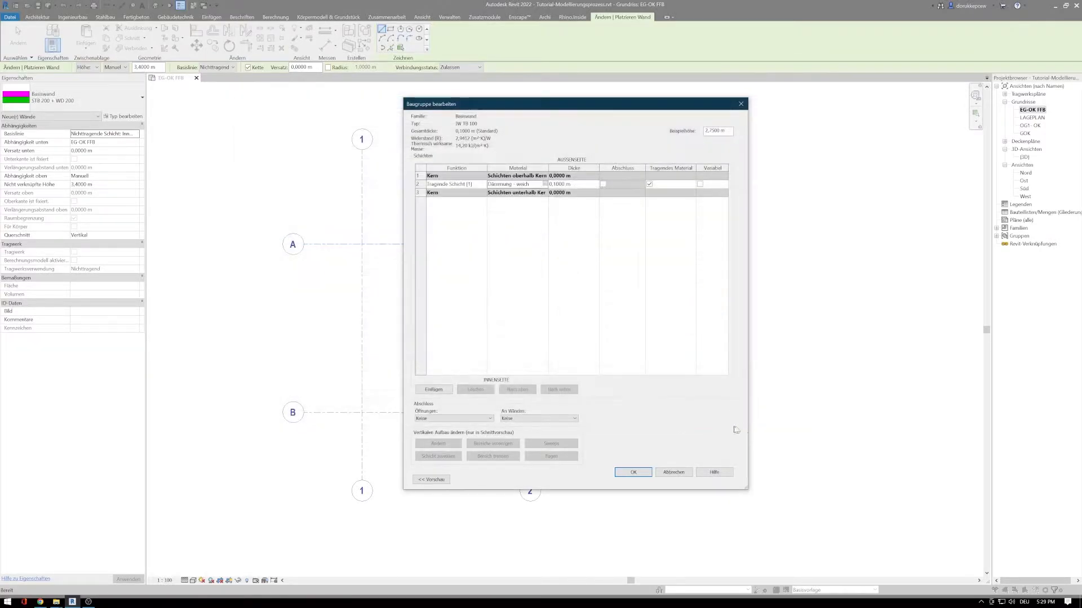
{"action": "left_click", "coordinate": [629, 475]}
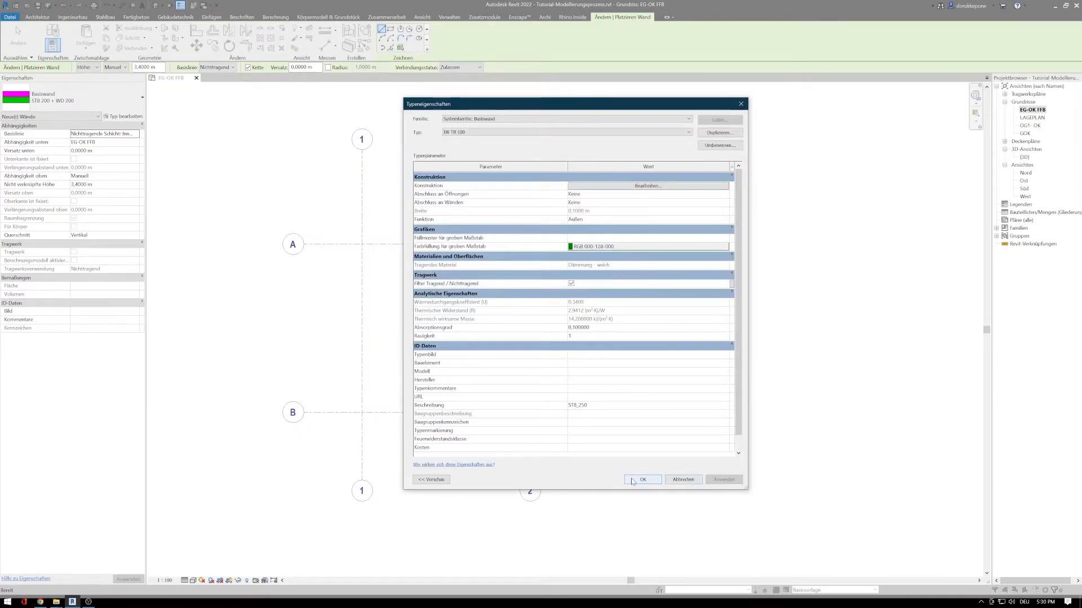
{"action": "left_click", "coordinate": [632, 480]}
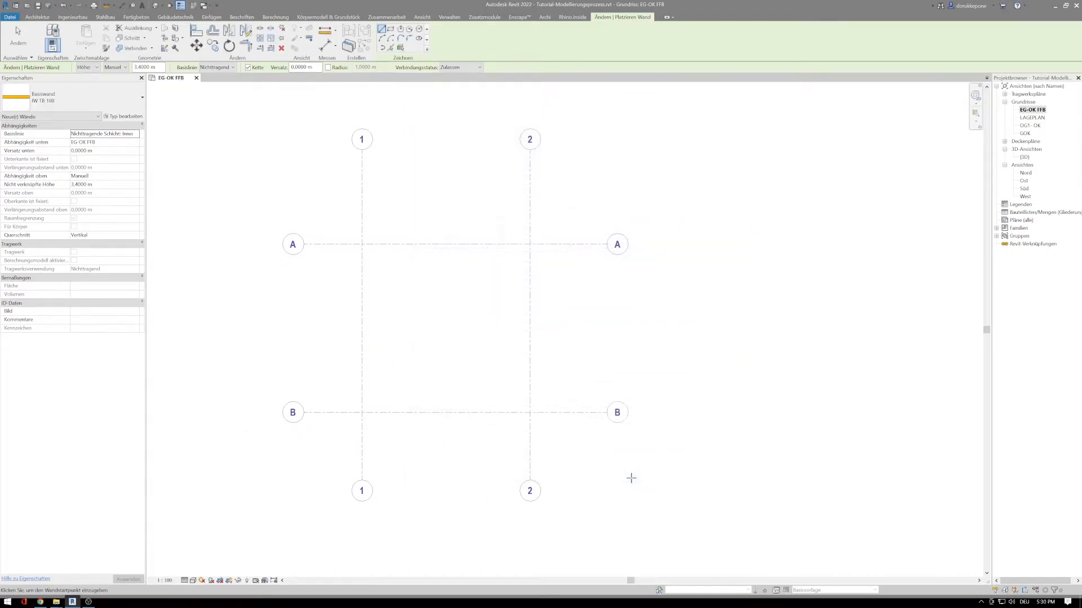
Rename the wall type WD 50 + STB 200 + WD 200 as WD 50 + STB 200 + WD 200 (Attika)
{"action": "left_click", "coordinate": [38, 102]}
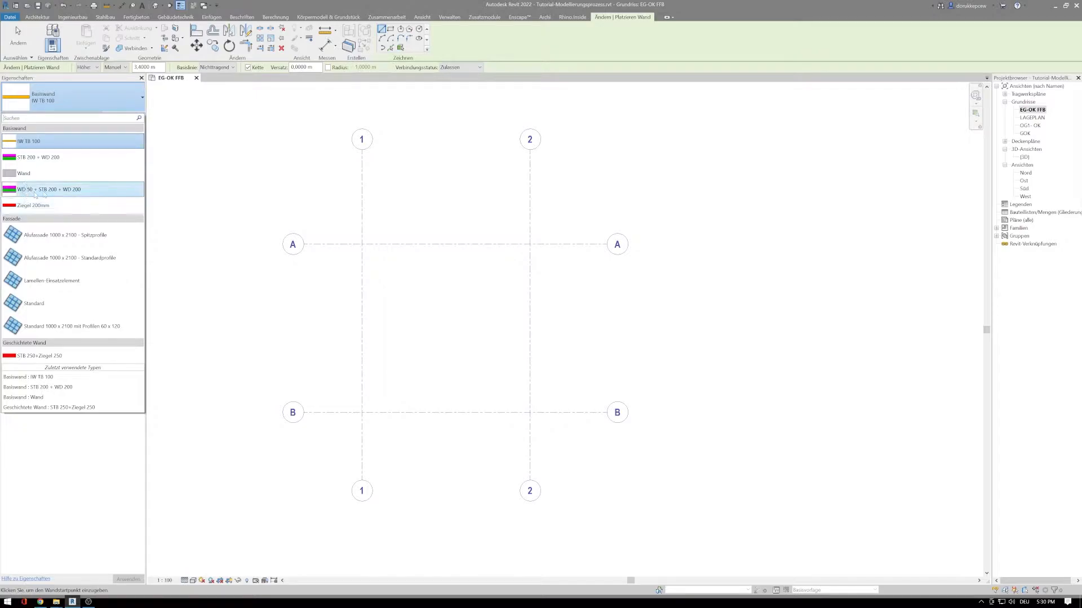
{"action": "mouse_move", "coordinate": [85, 195]}
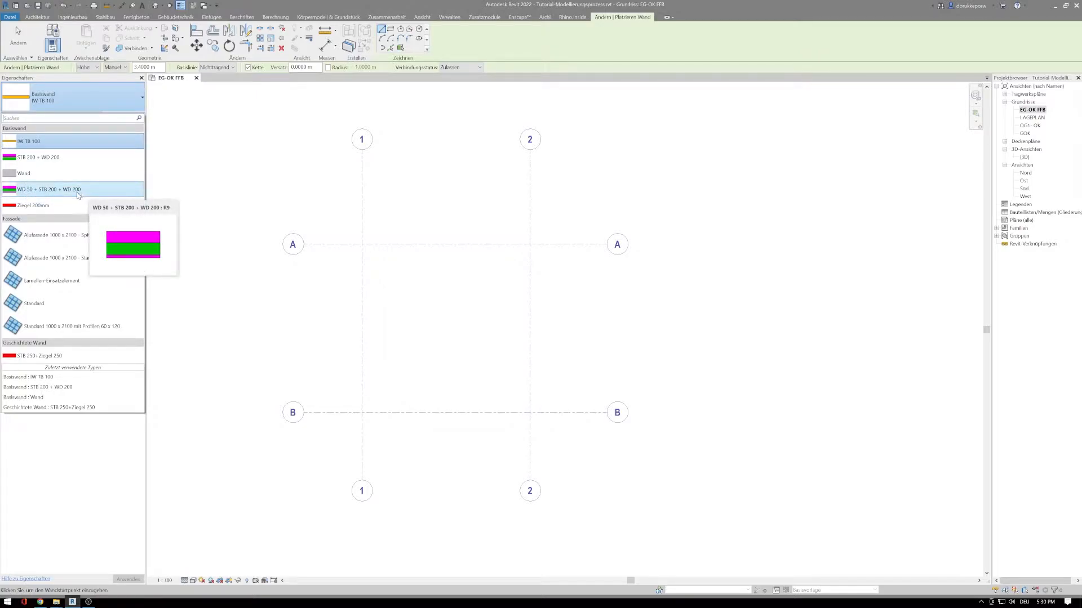
{"action": "left_click", "coordinate": [37, 195]}
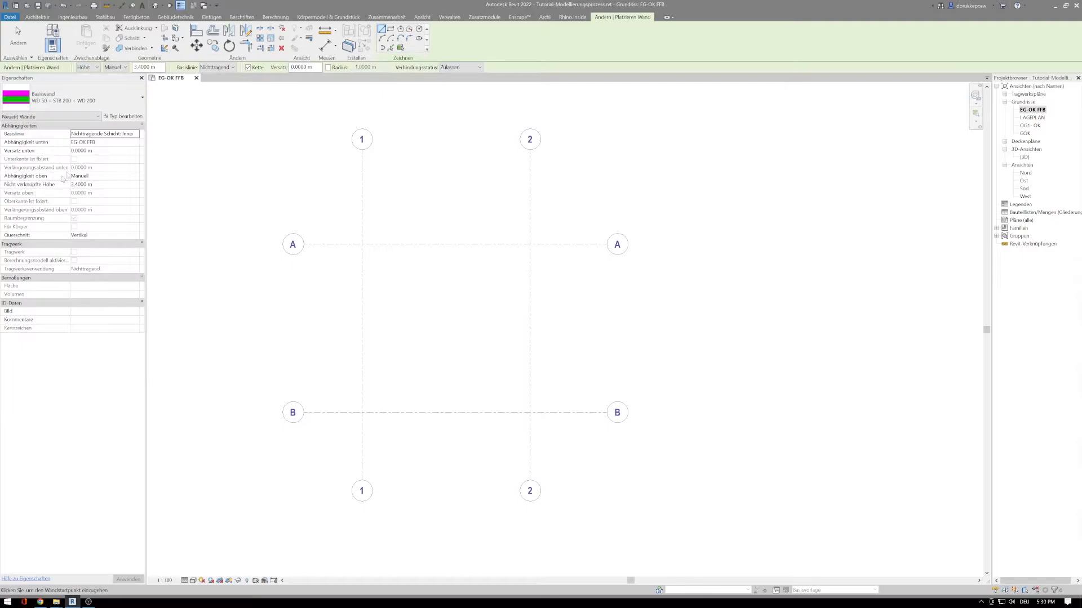
{"action": "left_click", "coordinate": [123, 116]}
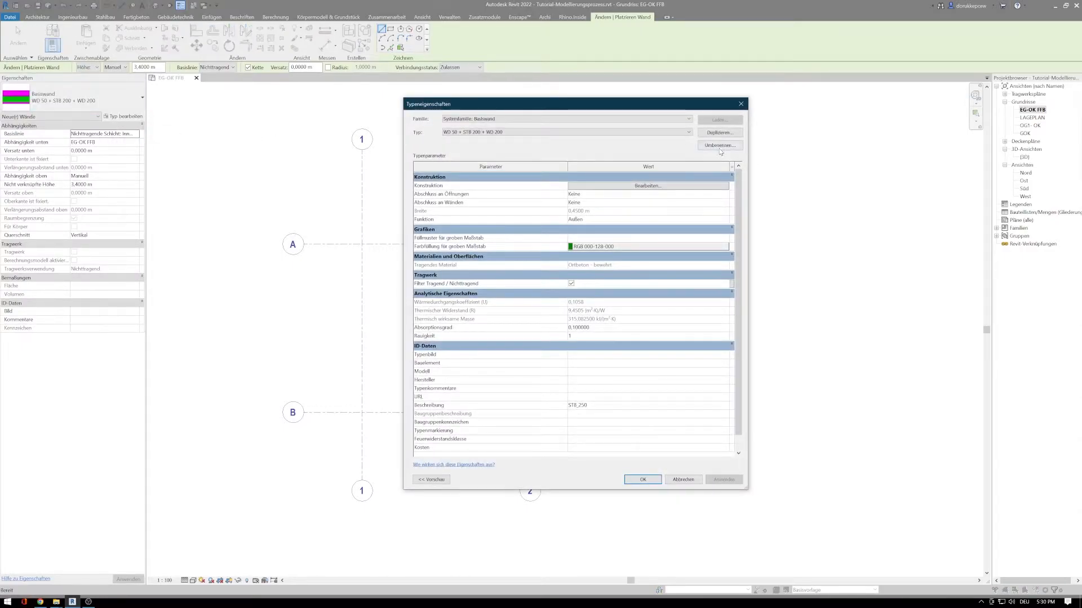
{"action": "left_click", "coordinate": [719, 146]}
{"action": "left_click", "coordinate": [618, 298]}
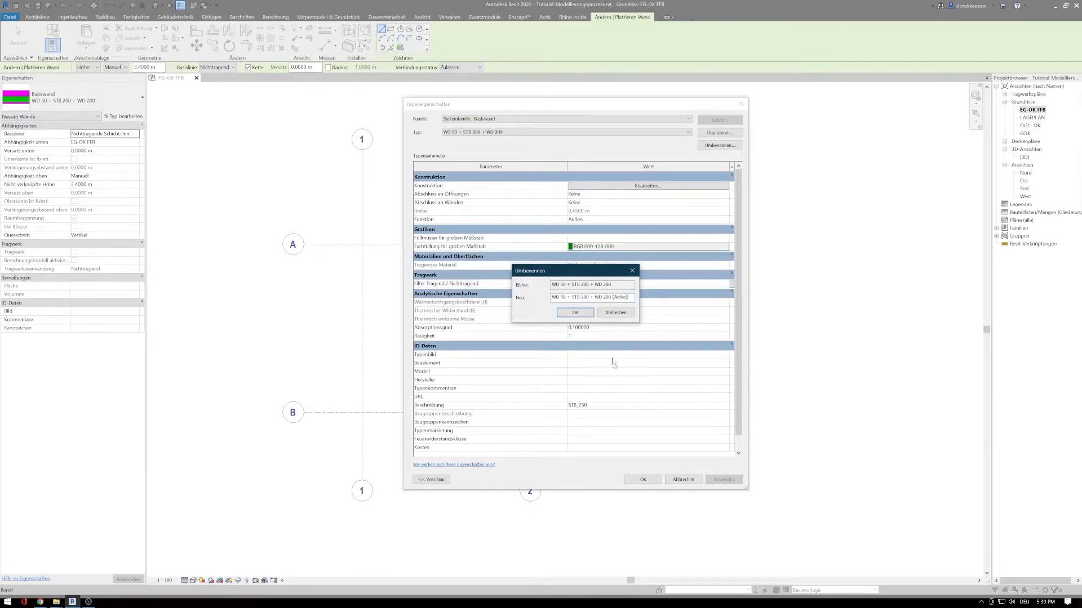
{"action": "left_click", "coordinate": [565, 313]}
Rename the wall type STB 200 + WD 200 as STB 200 + WD 200 (Außenwände) and accept the type properties
{"action": "left_click", "coordinate": [508, 132]}
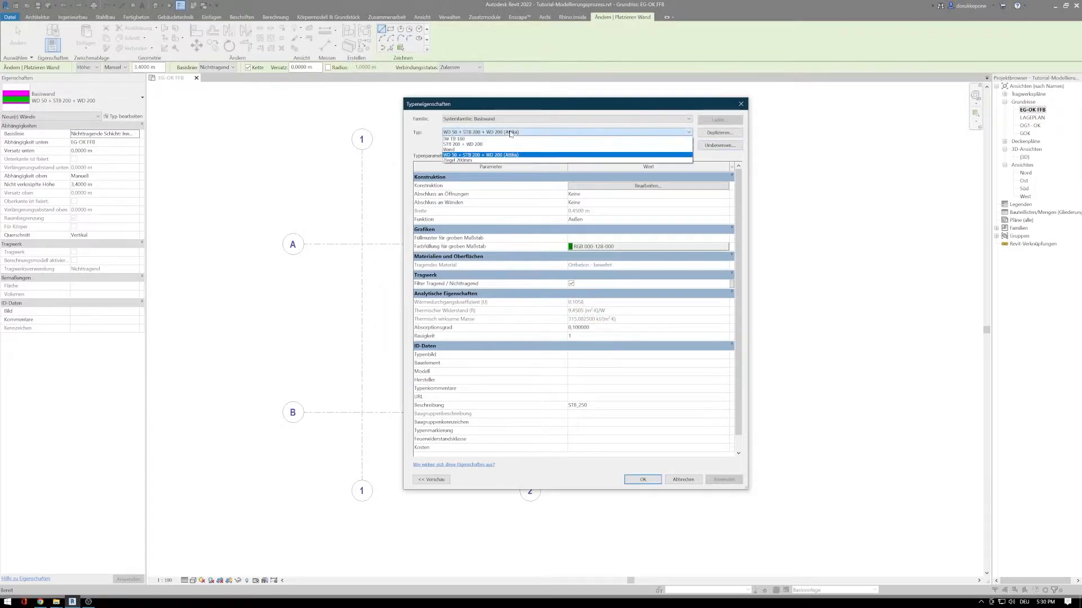
{"action": "left_click", "coordinate": [490, 145]}
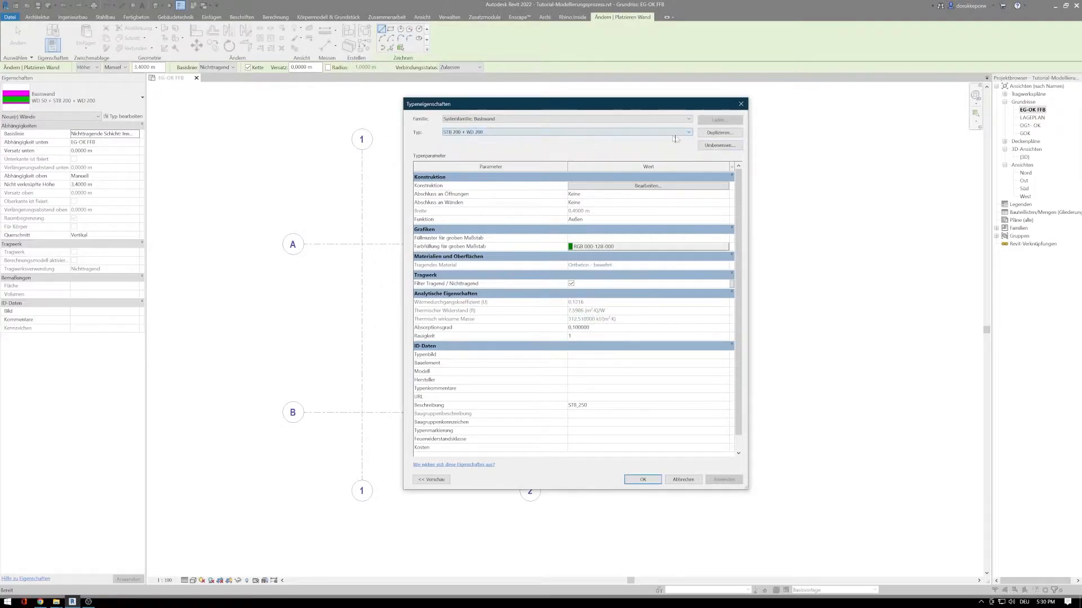
{"action": "left_click", "coordinate": [719, 145]}
{"action": "left_click", "coordinate": [629, 295]}
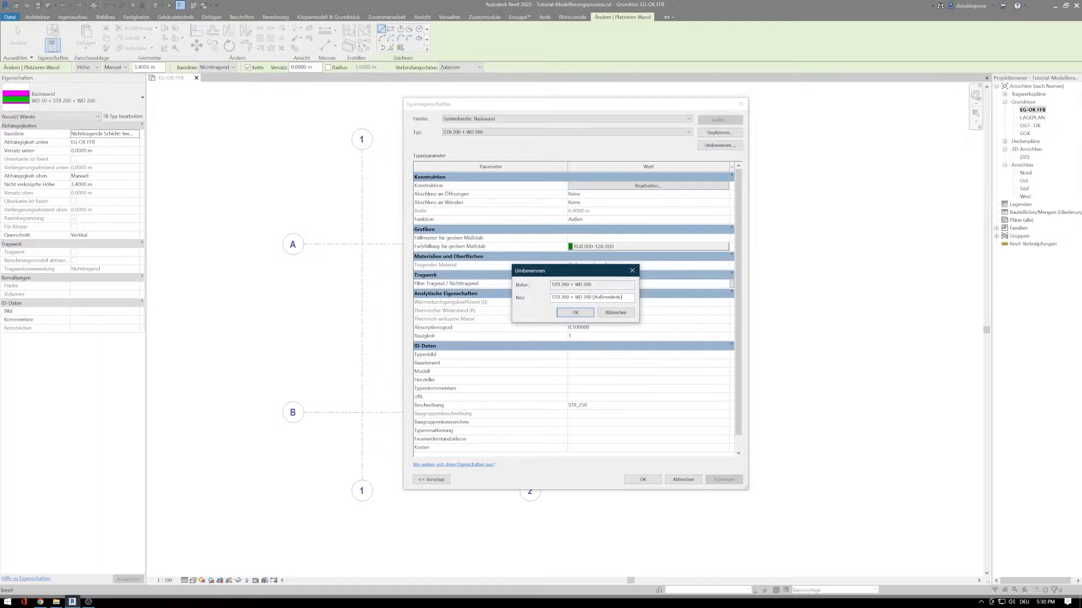
{"action": "left_click", "coordinate": [575, 312]}
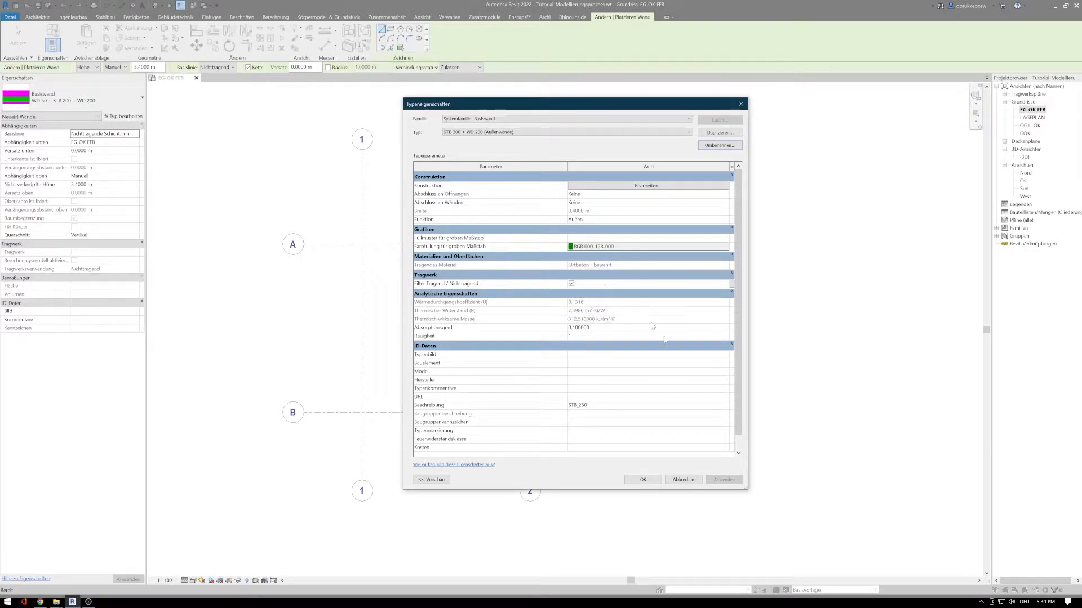
{"action": "left_click", "coordinate": [636, 480]}
Choose the wall type STB 200 + WD 200 (Außenwände) for placement and constrain its top to level OG1- OK
{"action": "left_click", "coordinate": [79, 98]}
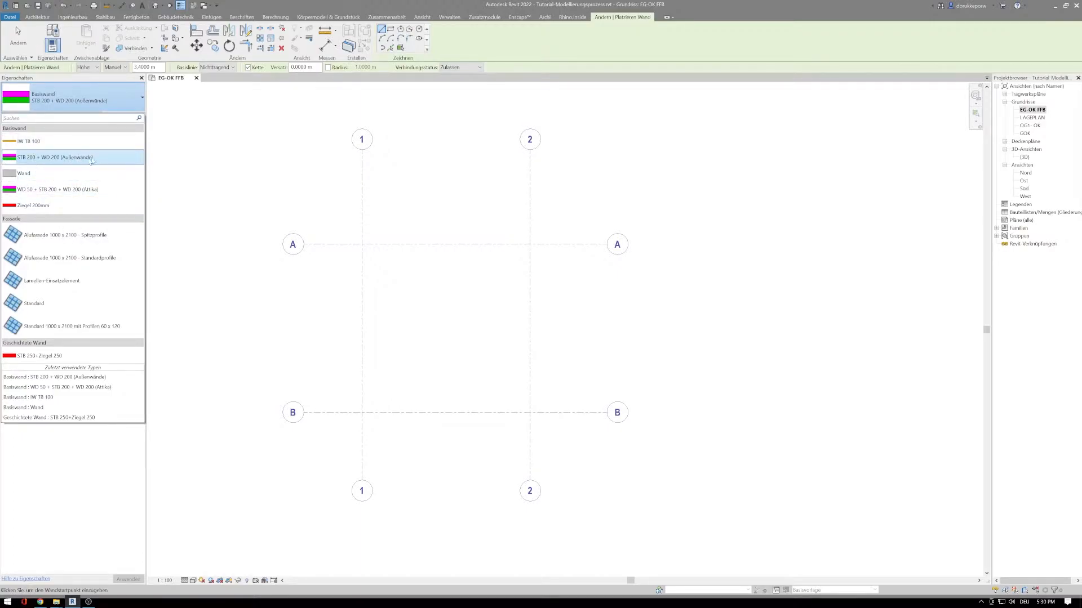
{"action": "left_click", "coordinate": [72, 158]}
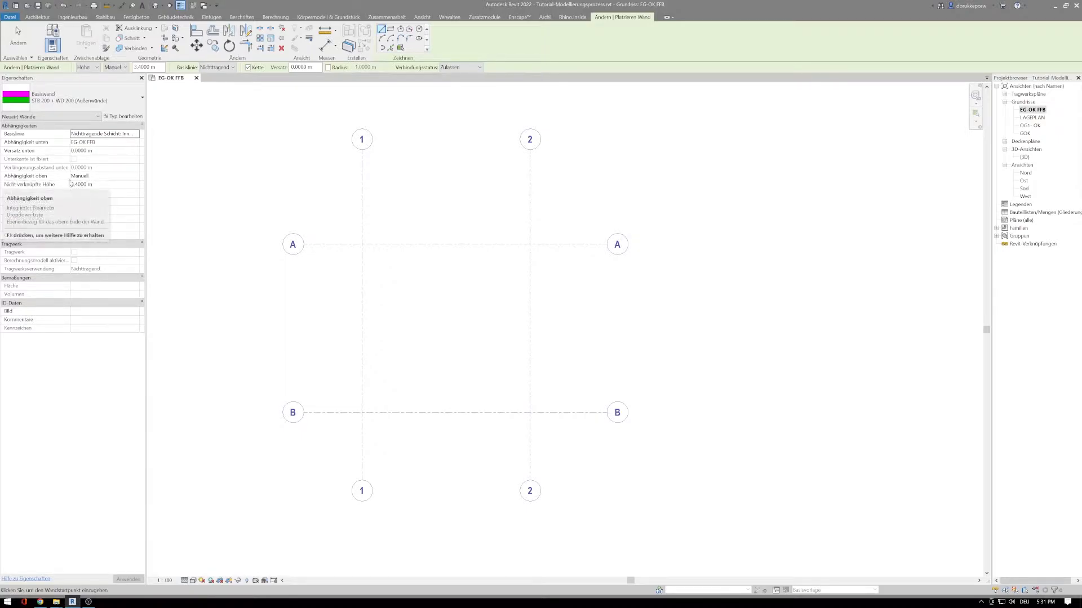
{"action": "left_click", "coordinate": [136, 176]}
{"action": "left_click", "coordinate": [137, 176]}
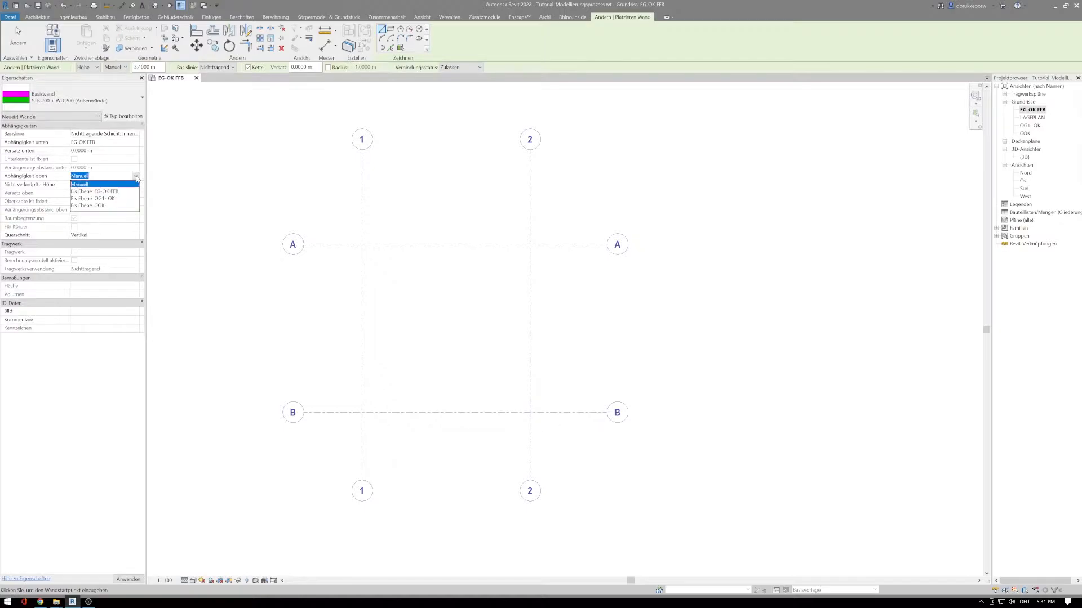
{"action": "left_click", "coordinate": [106, 199]}
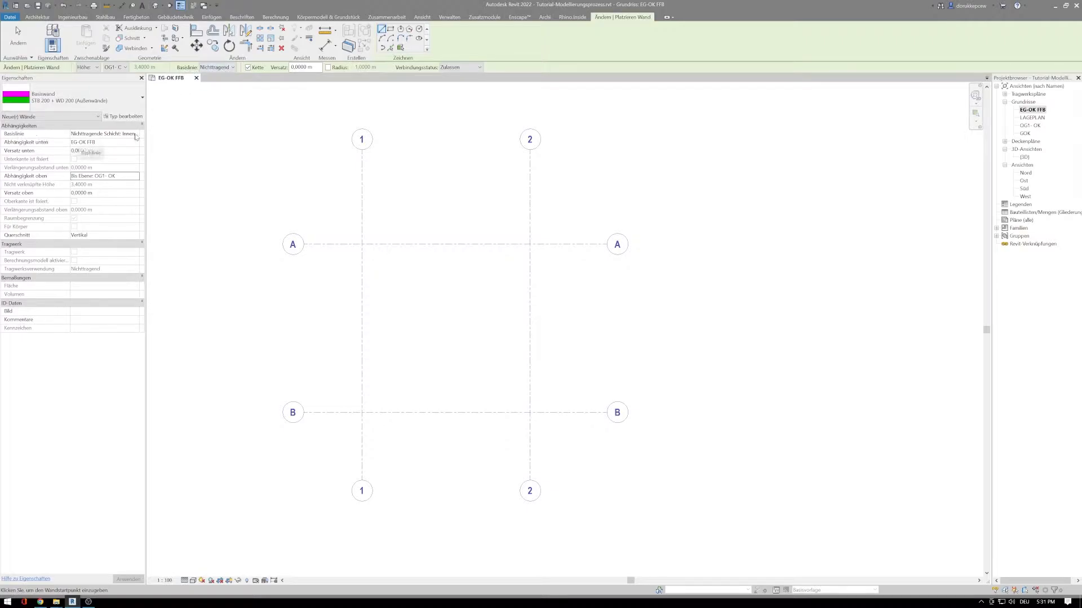
Set the location line of the new walls to Tragende Schicht: Außenkante
{"action": "left_click", "coordinate": [107, 134]}
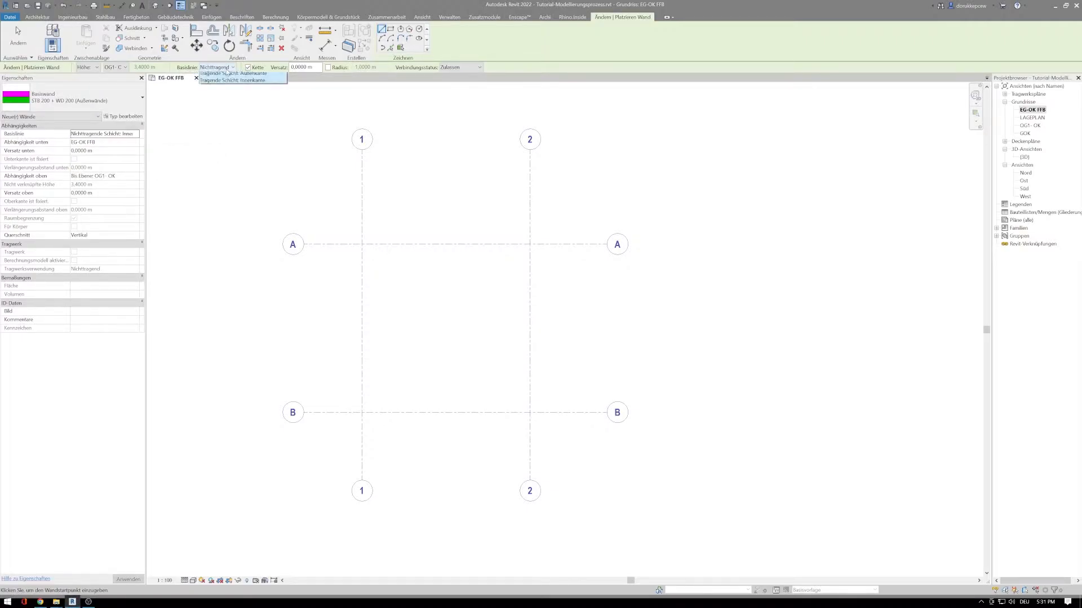
{"action": "left_click", "coordinate": [227, 68]}
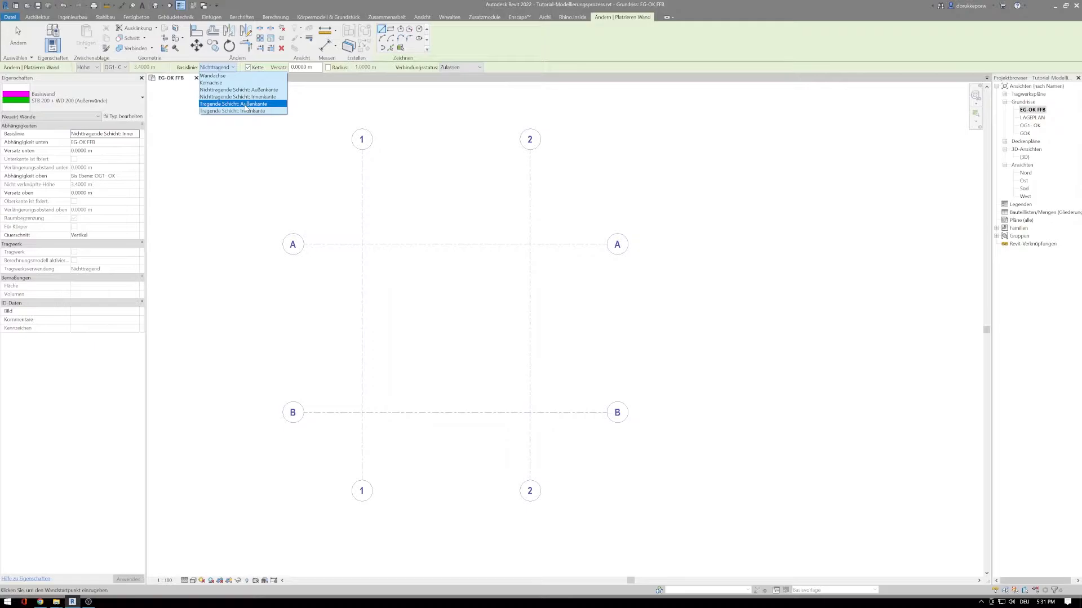
{"action": "left_click", "coordinate": [247, 105]}
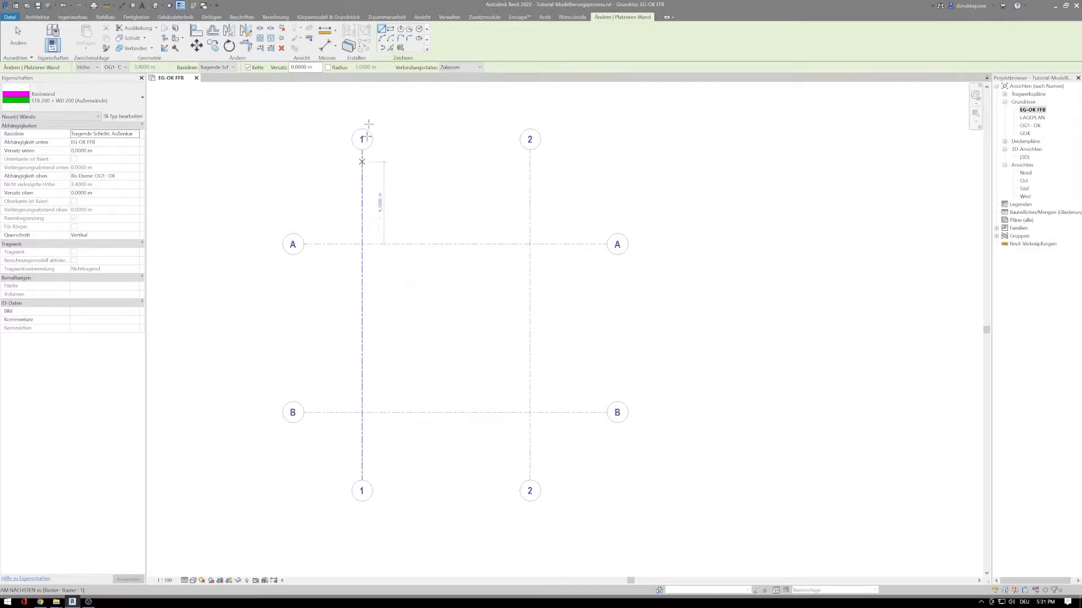
Draw the exterior walls as a rectangle from the intersection of grids 1 and A to the intersection of grids 2 and B
{"action": "left_click", "coordinate": [391, 31]}
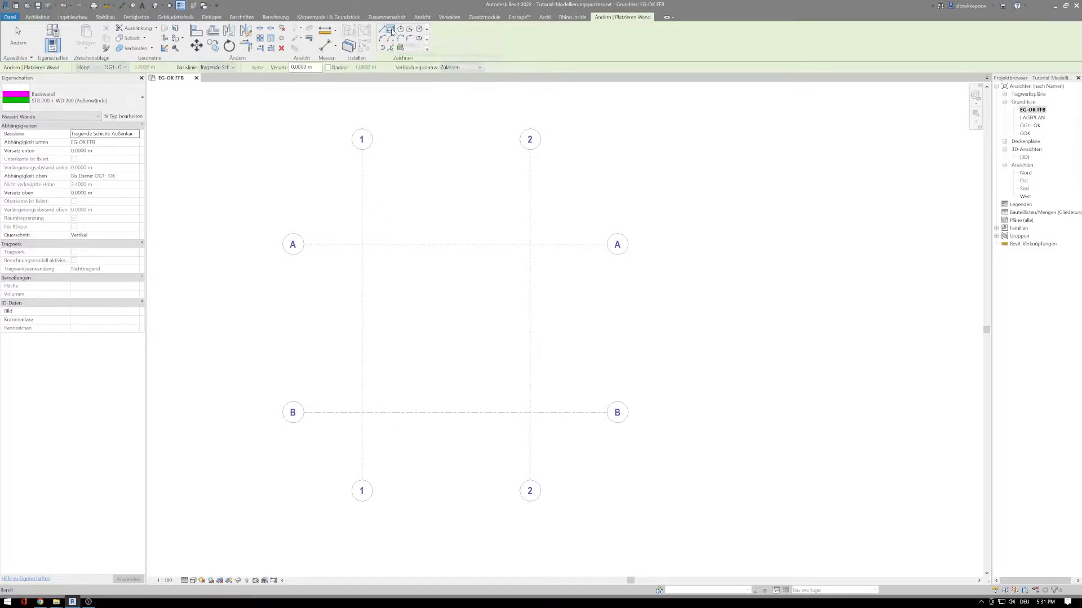
{"action": "left_click", "coordinate": [361, 245]}
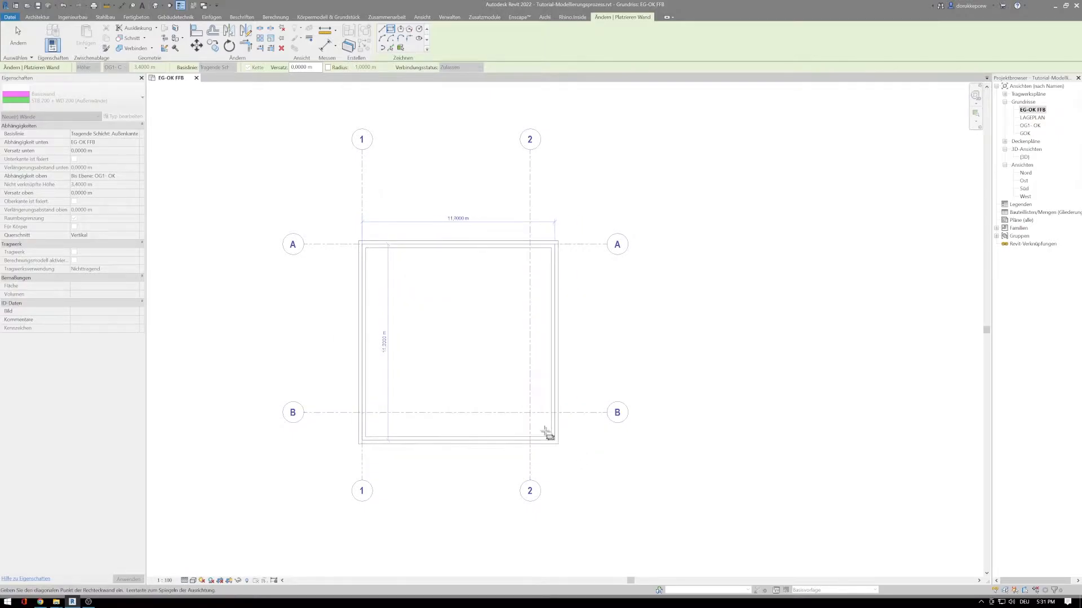
{"action": "scroll", "coordinate": [538, 422], "scroll_direction": "up", "scroll_amount": 2}
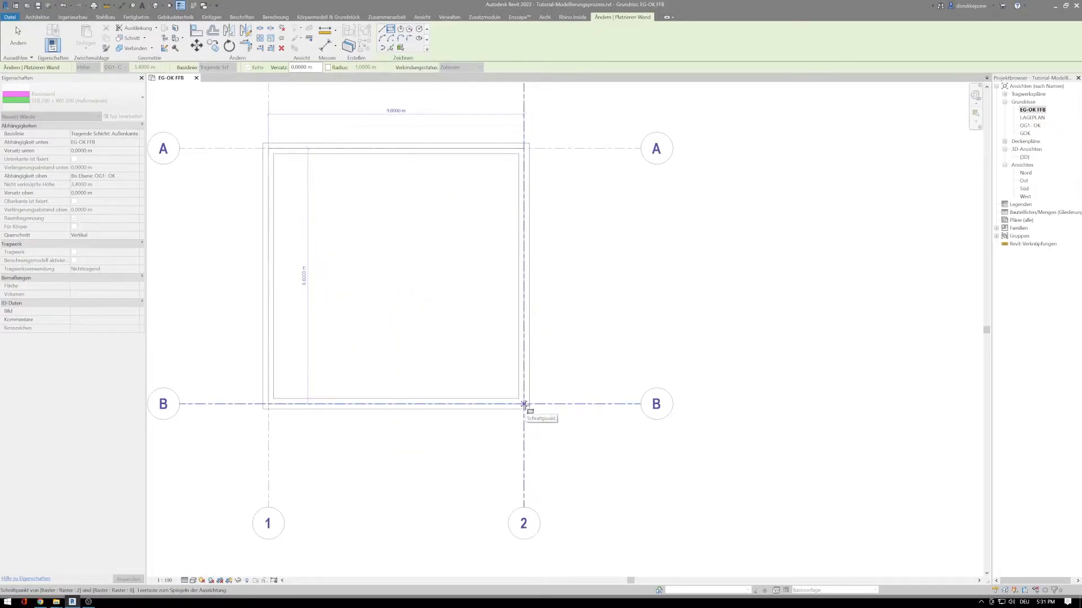
{"action": "left_click", "coordinate": [524, 404]}
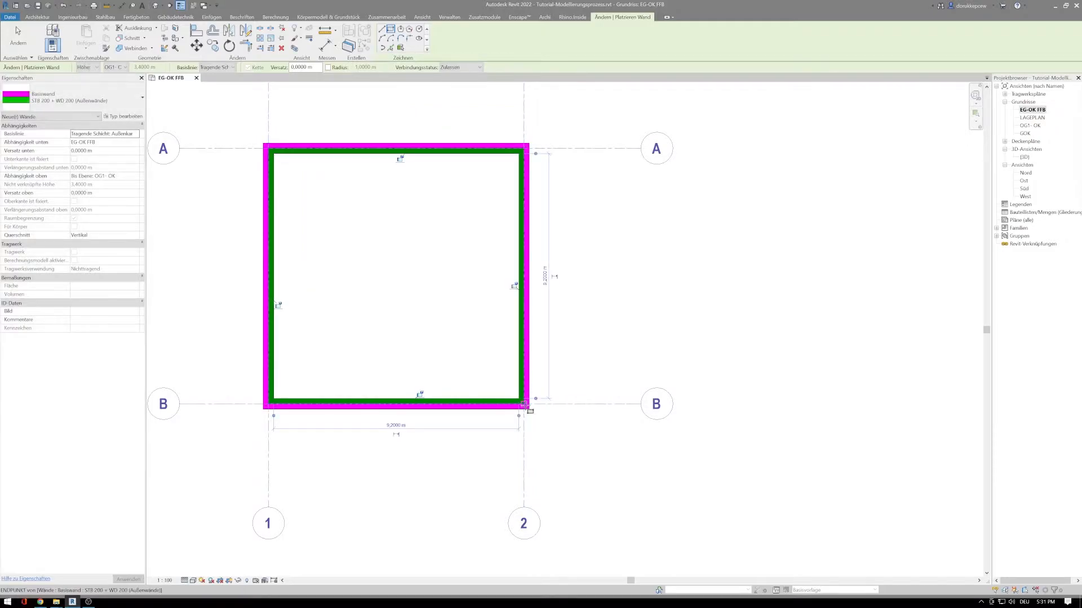
{"action": "scroll", "coordinate": [524, 405], "scroll_direction": "down", "scroll_amount": 2}
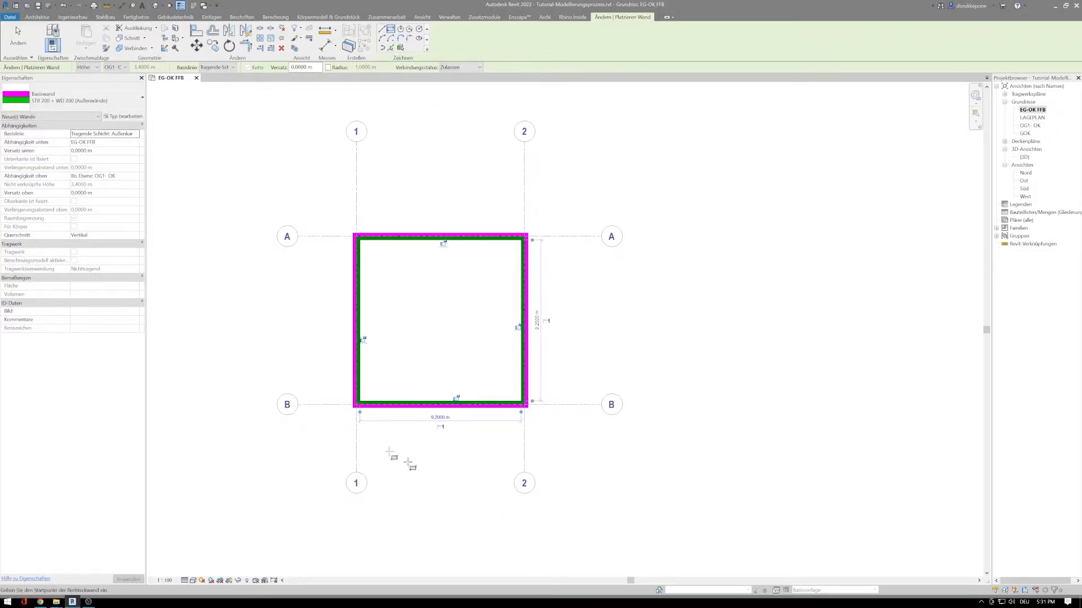
{"action": "scroll", "coordinate": [430, 295], "scroll_direction": "up", "scroll_amount": 2}
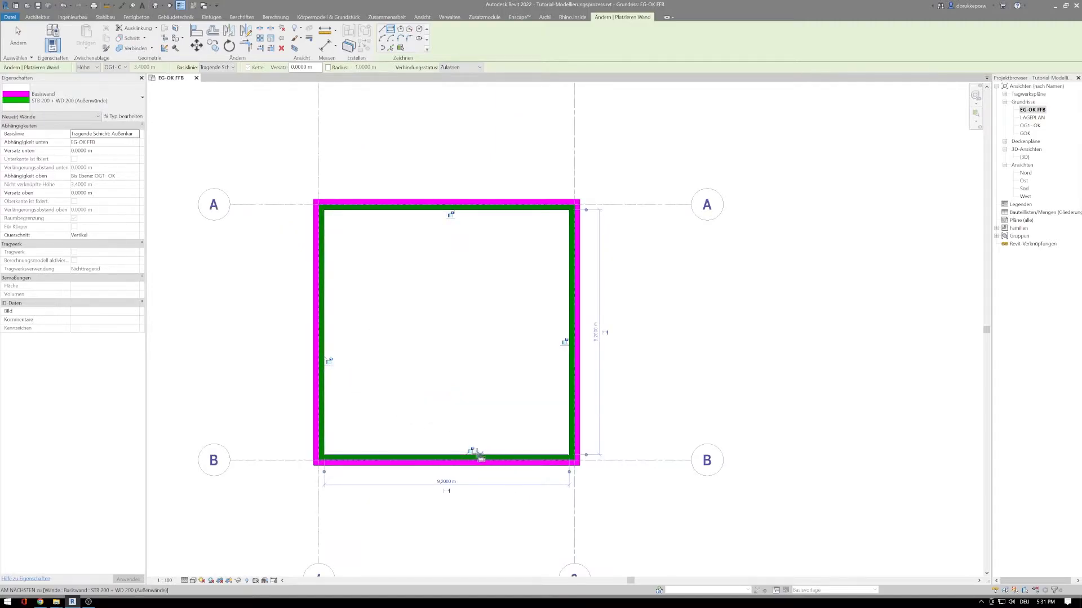
{"action": "scroll", "coordinate": [578, 193], "scroll_direction": "down", "scroll_amount": 2}
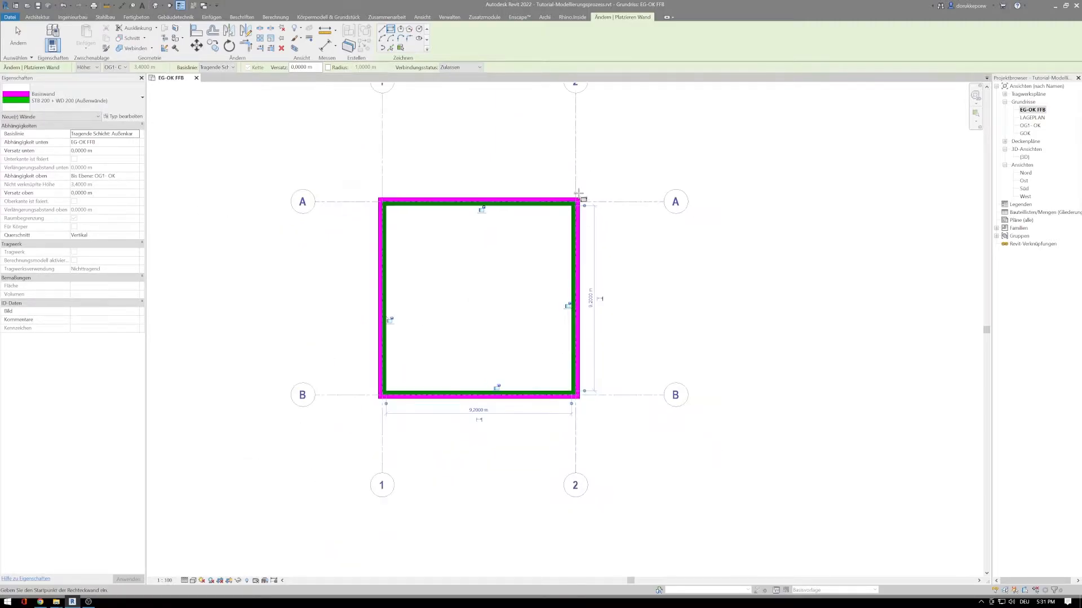
{"action": "middle_click_drag", "start_coordinate": [578, 192], "coordinate": [578, 262]}
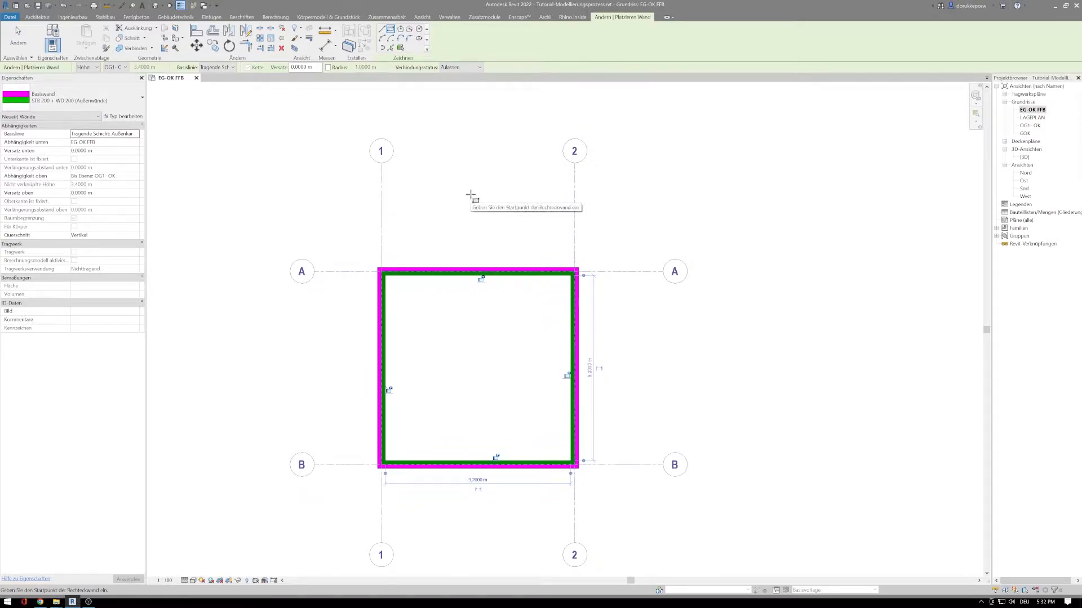
{"action": "key", "text": "Escape"}
{"action": "key", "text": "Escape"}
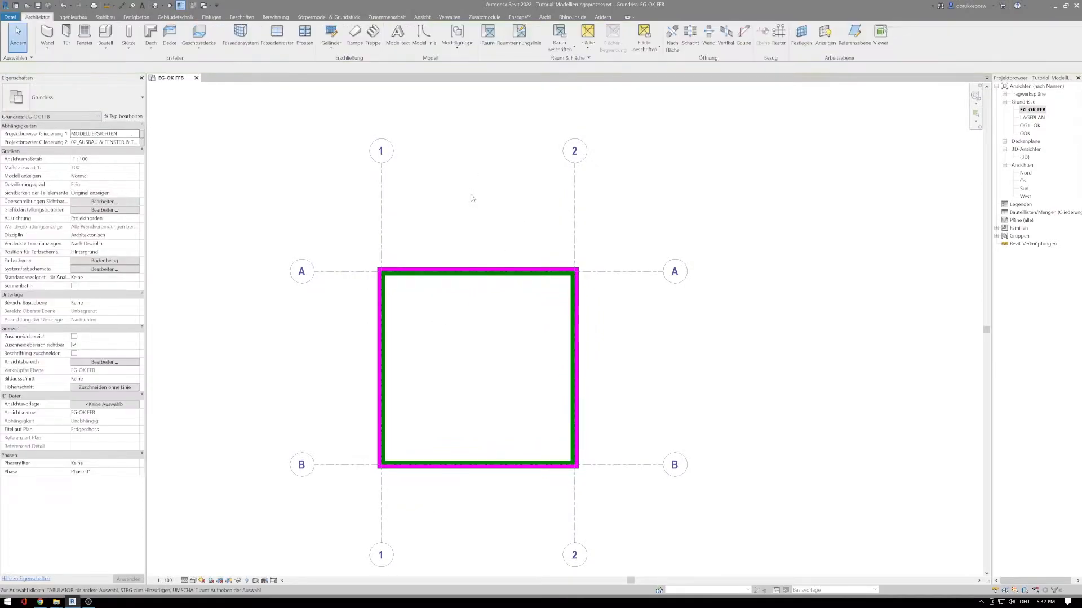
Inspect the wall height against the levels in the Nord elevation and return to the EG-OK FFB floor plan
{"action": "scroll", "coordinate": [484, 201], "scroll_direction": "down", "scroll_amount": 1}
{"action": "middle_click_drag", "start_coordinate": [485, 204], "coordinate": [454, 155]}
{"action": "scroll", "coordinate": [455, 291], "scroll_direction": "up", "scroll_amount": 1}
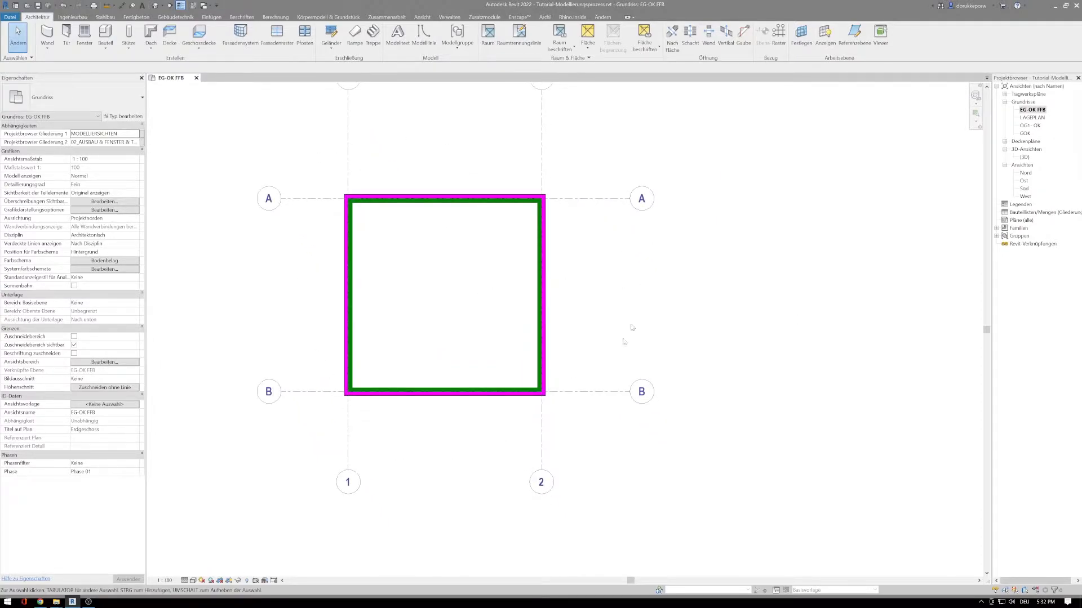
{"action": "double_click", "coordinate": [1025, 173]}
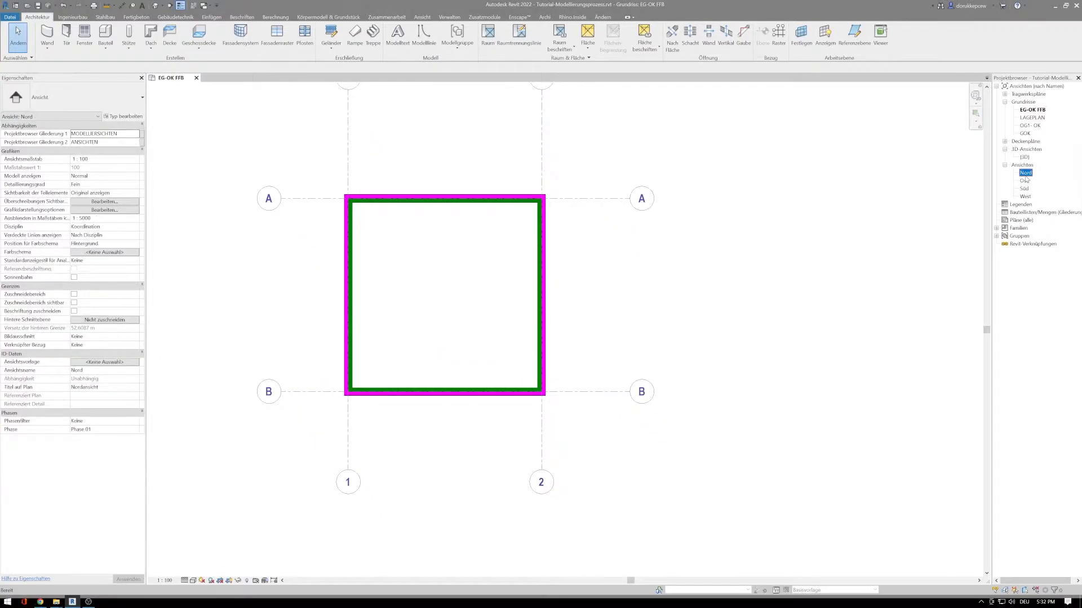
{"action": "middle_click_drag", "start_coordinate": [854, 335], "coordinate": [632, 258]}
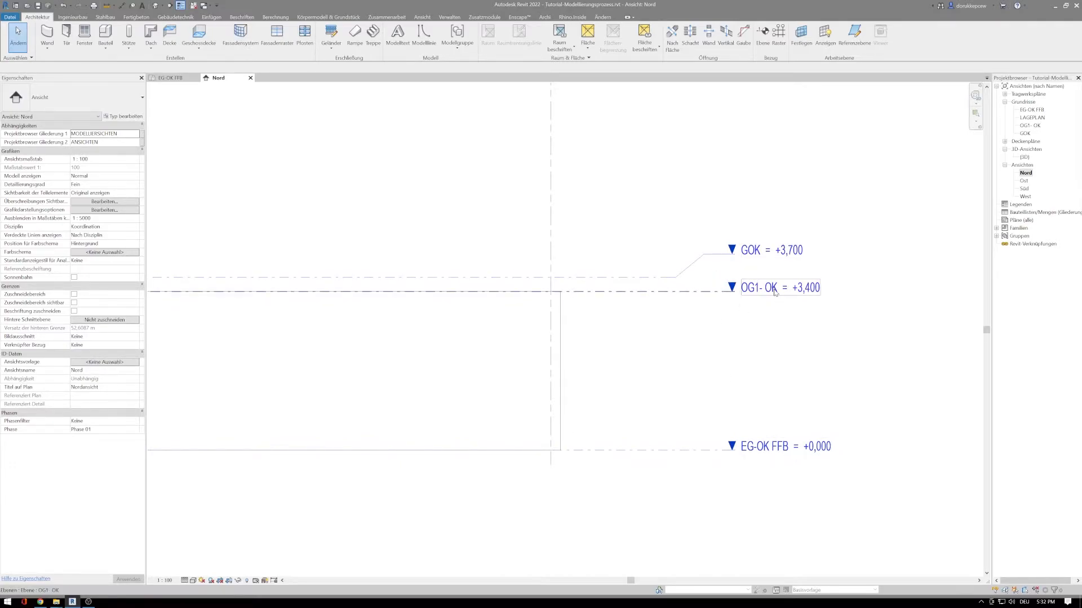
{"action": "middle_click_drag", "start_coordinate": [601, 356], "coordinate": [825, 331]}
{"action": "scroll", "coordinate": [759, 331], "scroll_direction": "down", "scroll_amount": 1}
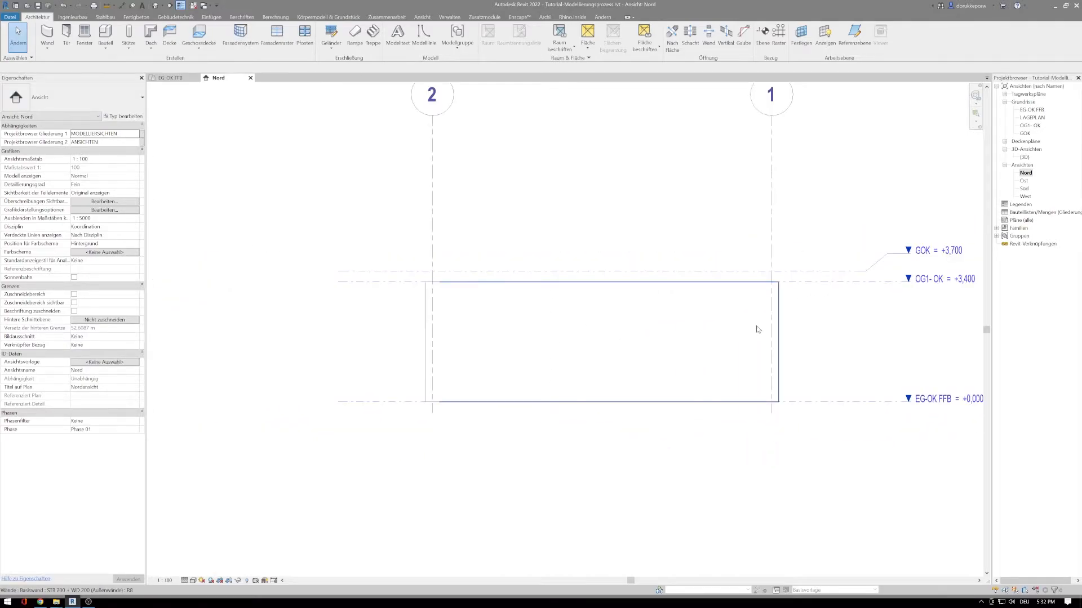
{"action": "double_click", "coordinate": [1035, 110]}
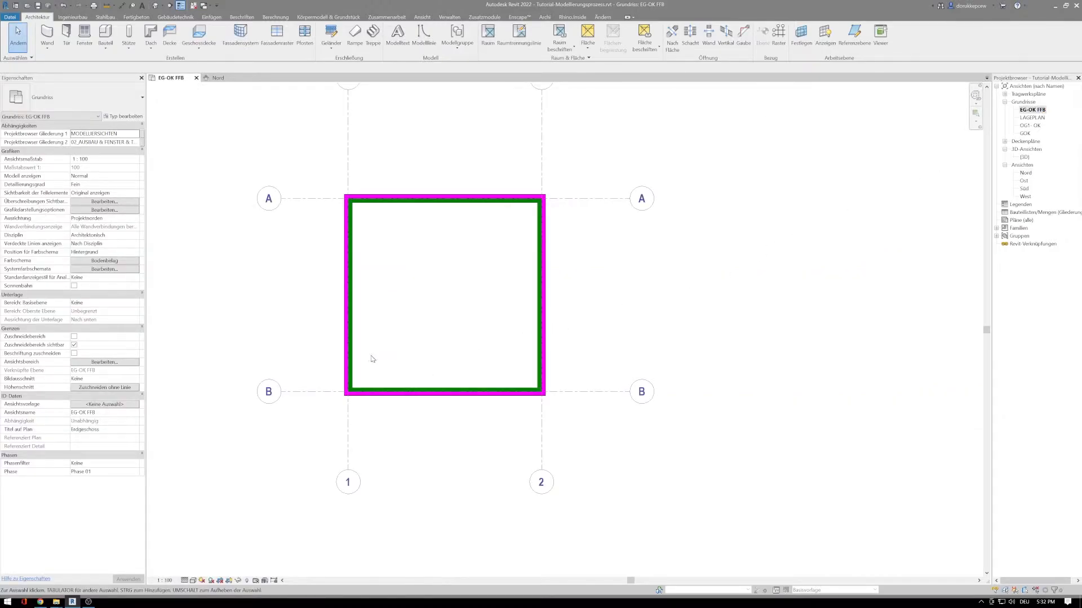
{"action": "middle_click_drag", "start_coordinate": [383, 298], "coordinate": [359, 343]}
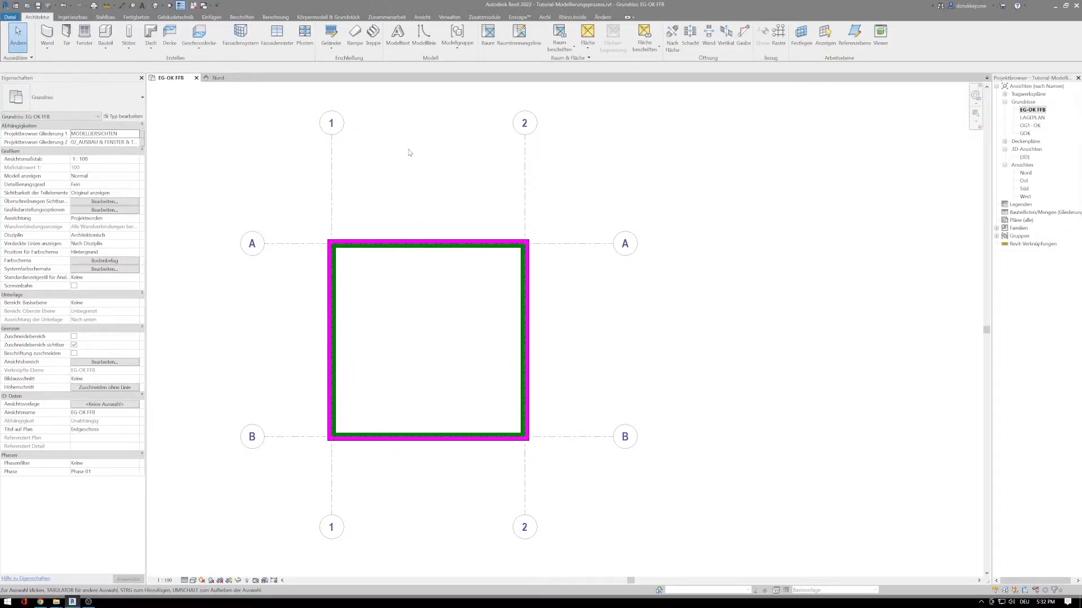
Check the grid lines in the OG1- OK floor plan and return to the EG-OK FFB floor plan
{"action": "double_click", "coordinate": [1030, 126]}
{"action": "scroll", "coordinate": [479, 332], "scroll_direction": "down", "scroll_amount": 4}
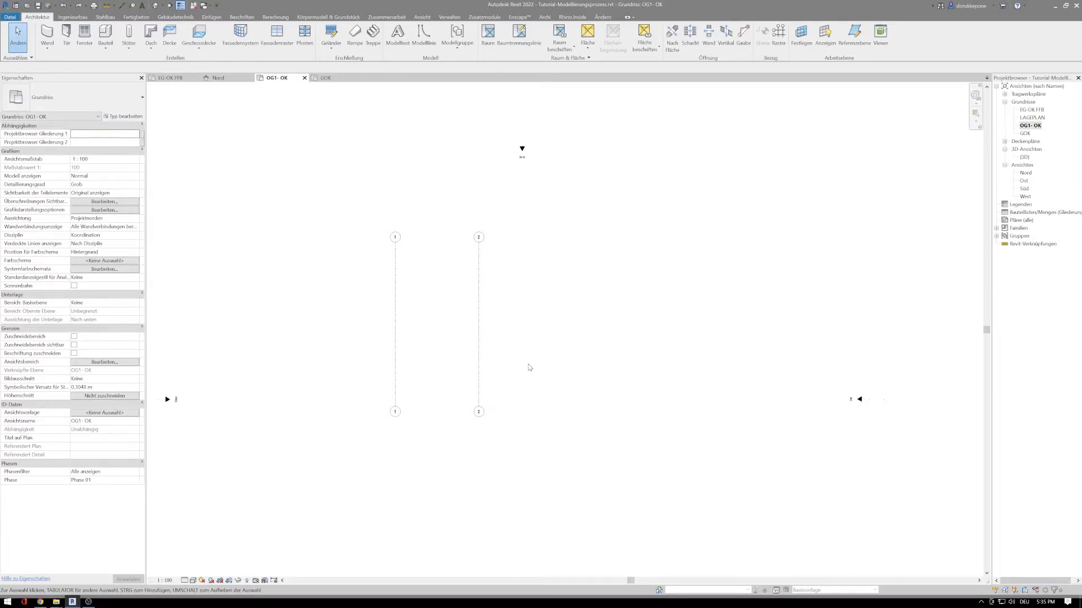
{"action": "double_click", "coordinate": [1032, 110]}
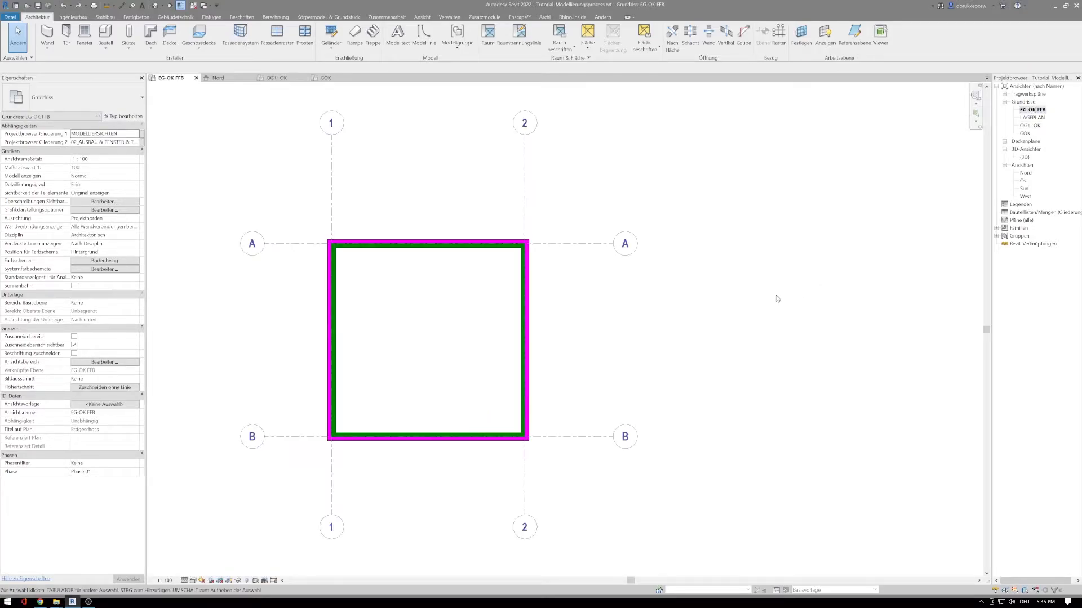
Delete grid lines A and B, and redraw the upper one across grids 1 and 2 along the upper wall with the name A
{"action": "left_click_drag", "start_coordinate": [599, 202], "coordinate": [576, 467]}
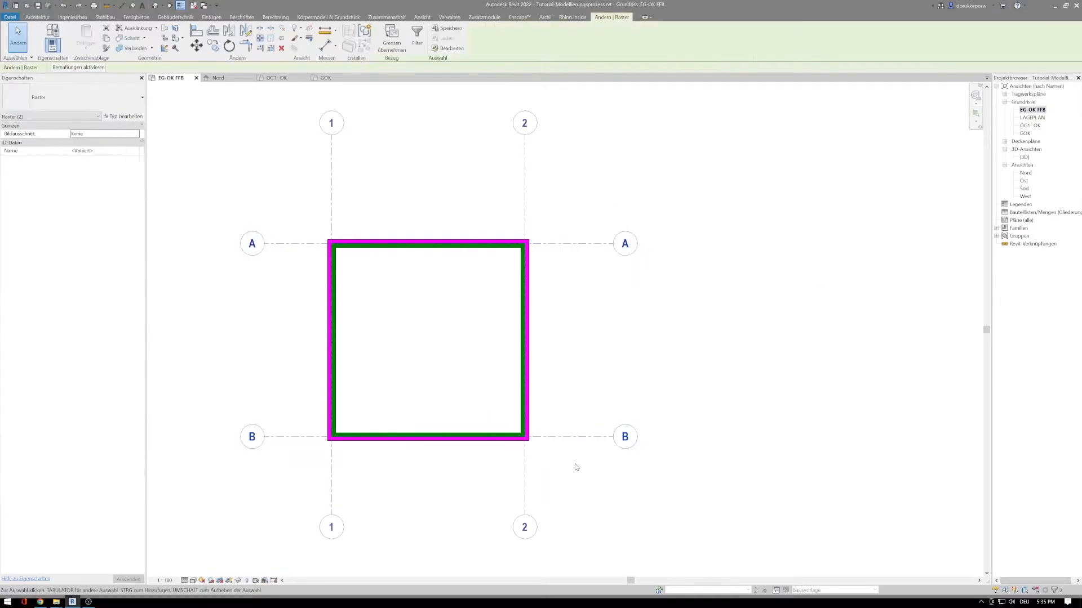
{"action": "key", "text": "Delete"}
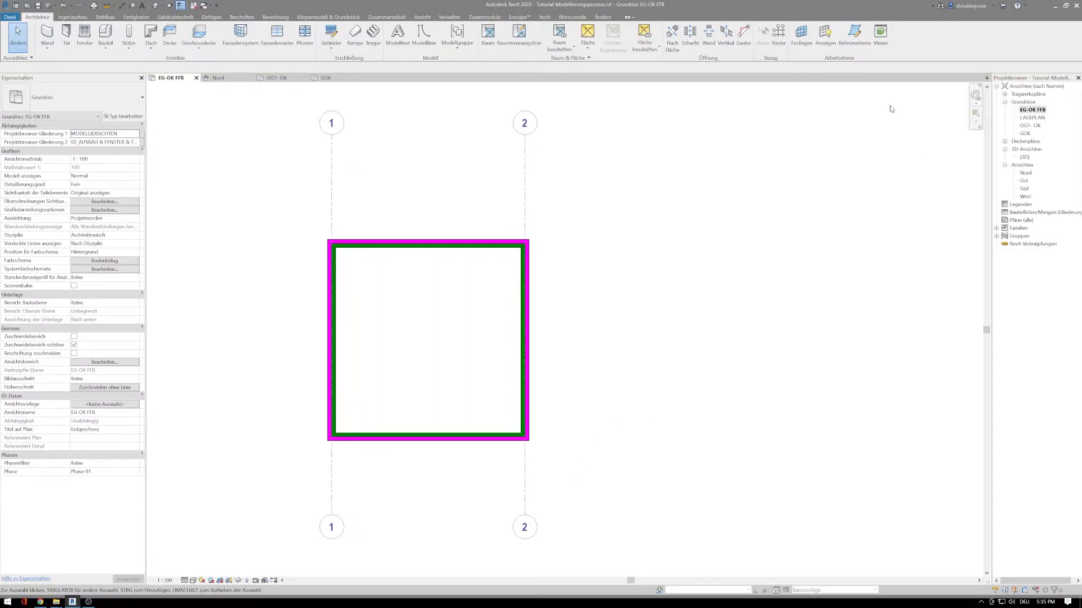
{"action": "left_click", "coordinate": [778, 35]}
{"action": "left_click", "coordinate": [246, 243]}
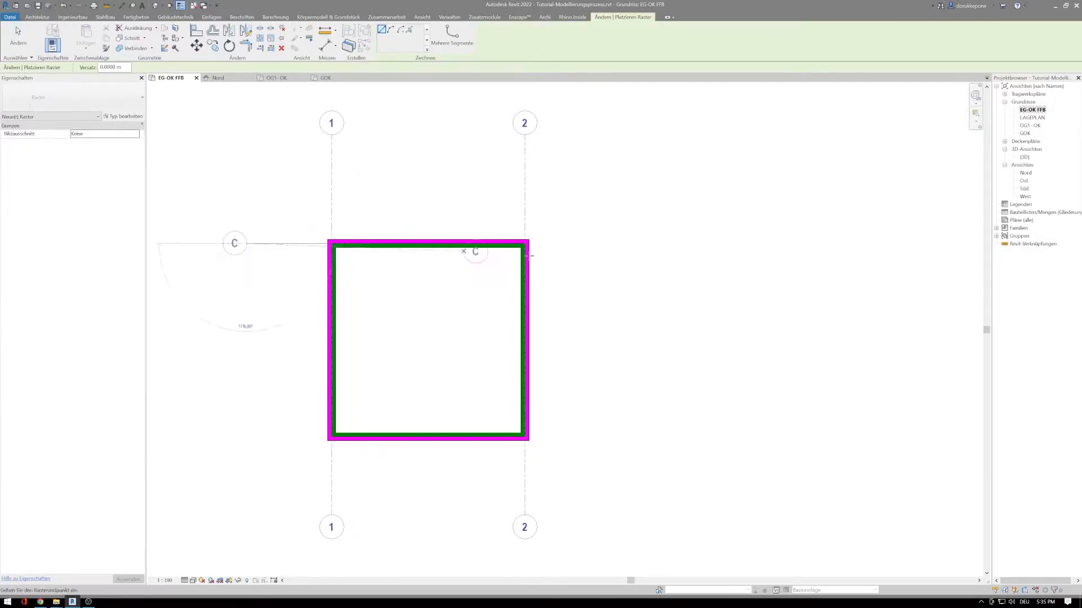
{"action": "left_click", "coordinate": [614, 243]}
{"action": "left_click", "coordinate": [625, 243]}
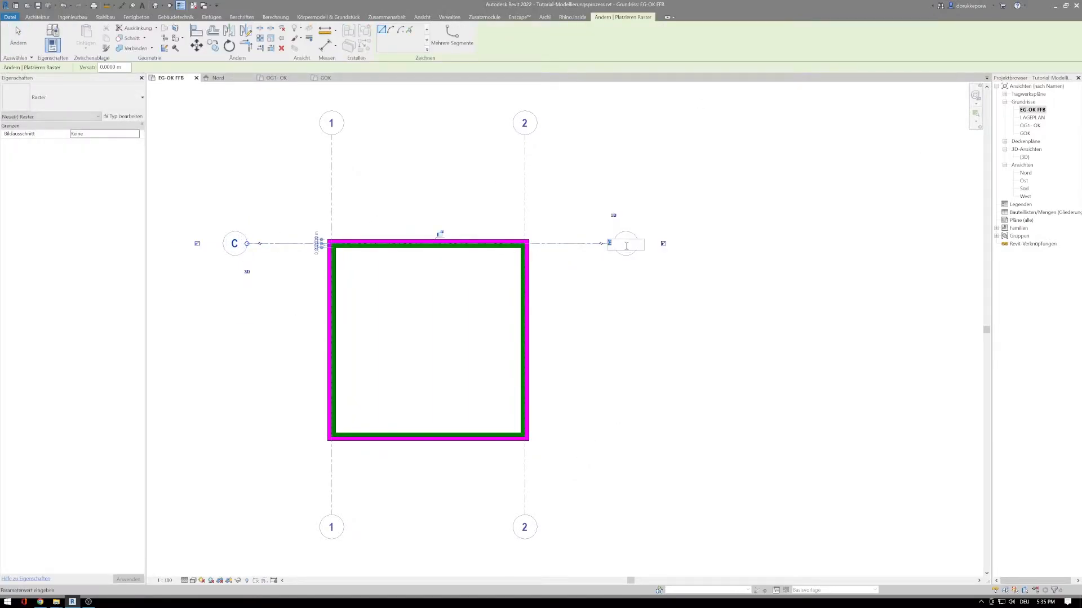
{"action": "key", "text": "Return"}
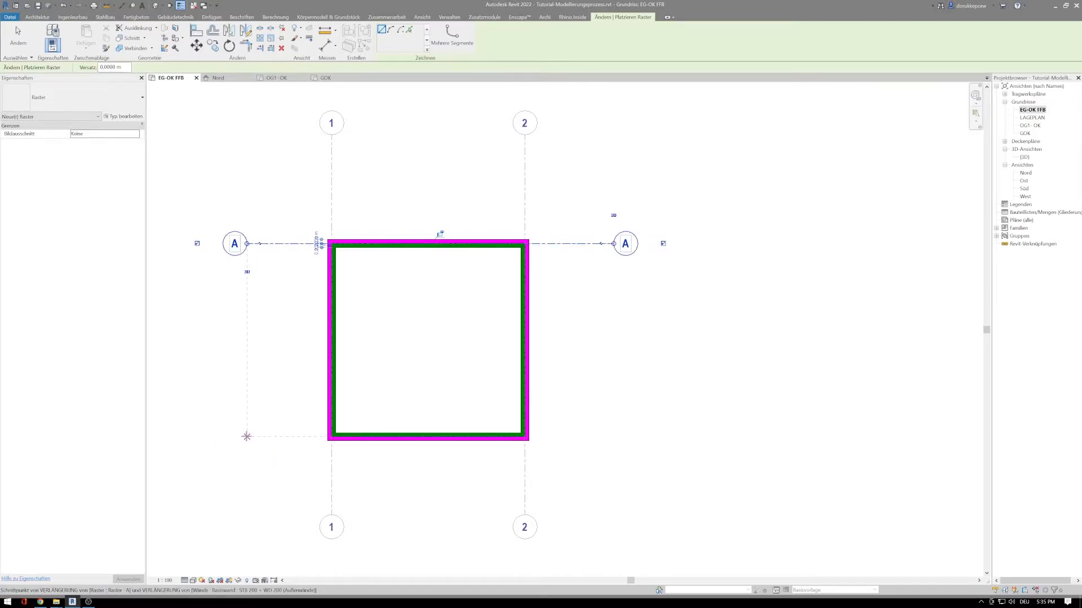
Draw horizontal grid line B along the lower exterior wall, with its start aligned to that of grid A
{"action": "left_click", "coordinate": [247, 436]}
{"action": "left_click", "coordinate": [620, 437]}
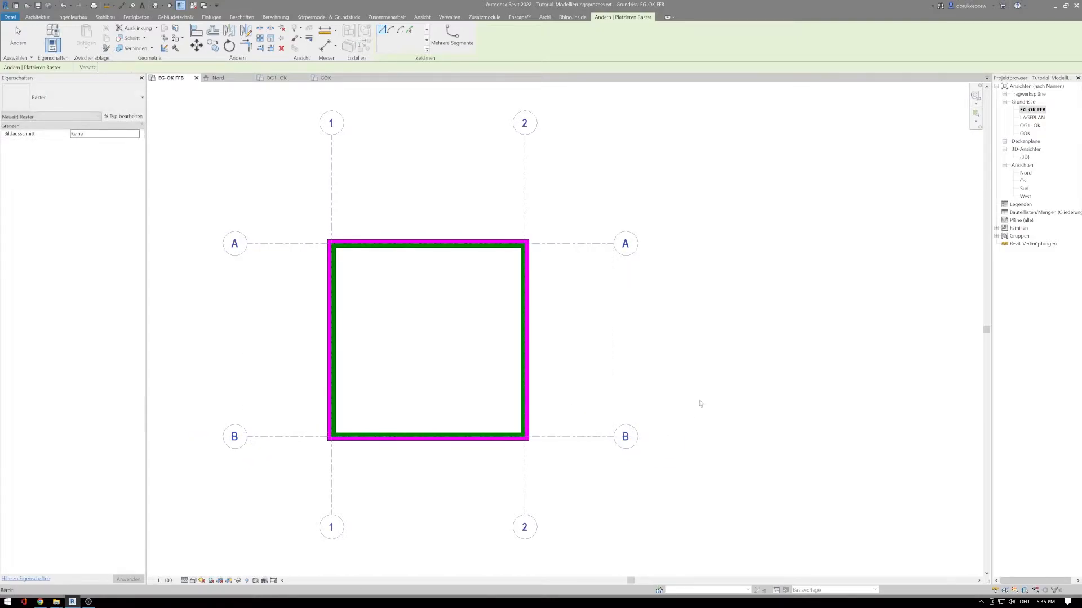
{"action": "key", "text": "Escape"}
{"action": "key", "text": "Escape"}
Open the OG1- OK floor plan and set its underlay base level to EG-OK FFB
{"action": "double_click", "coordinate": [1030, 125]}
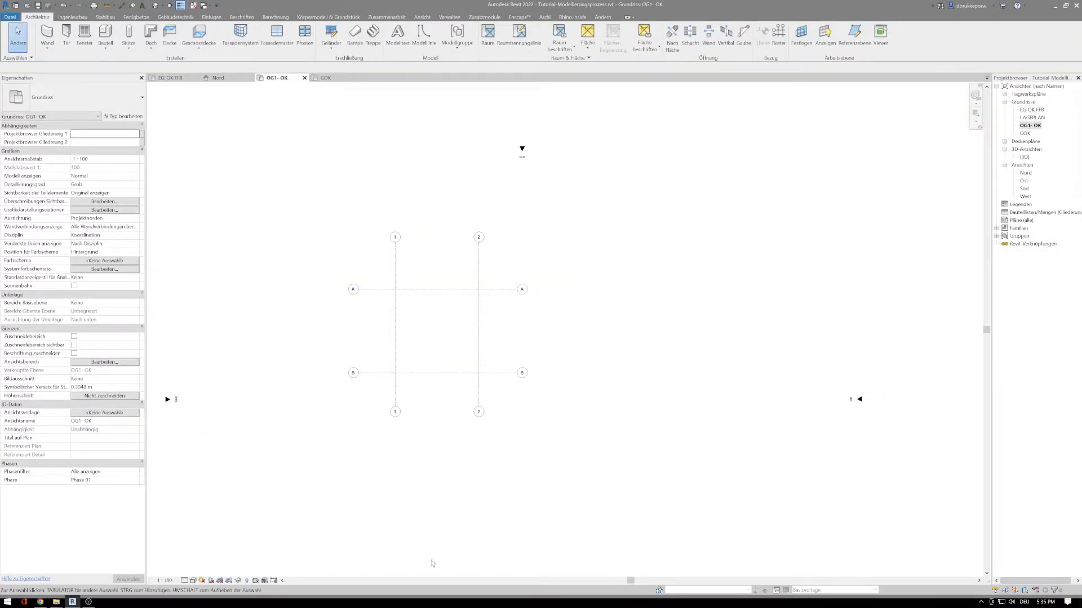
{"action": "scroll", "coordinate": [399, 350], "scroll_direction": "up", "scroll_amount": 2}
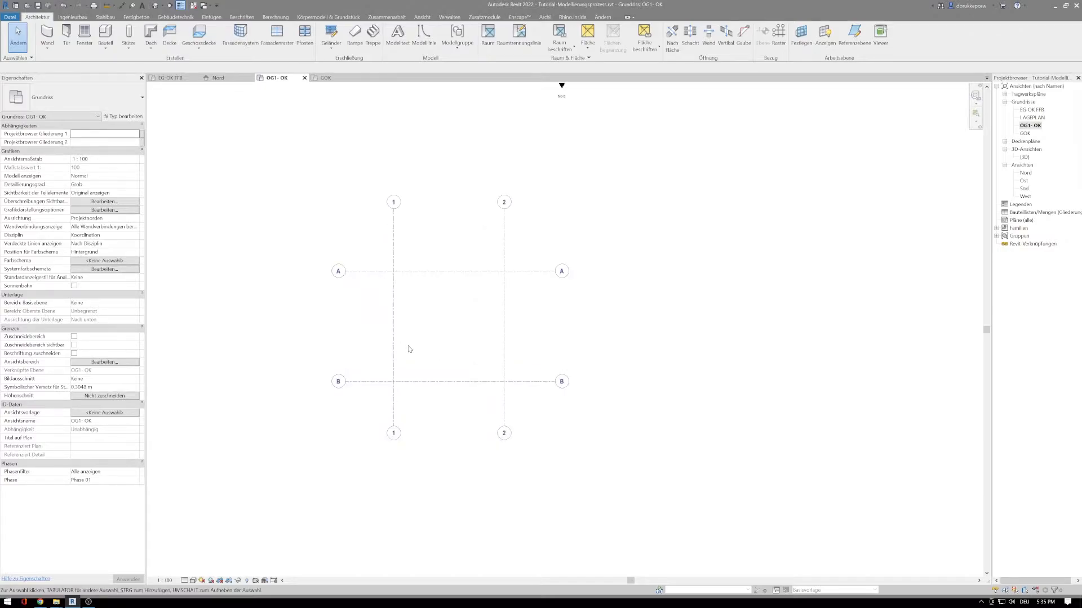
{"action": "scroll", "coordinate": [424, 345], "scroll_direction": "up", "scroll_amount": 1}
{"action": "middle_click_drag", "start_coordinate": [437, 343], "coordinate": [406, 360]}
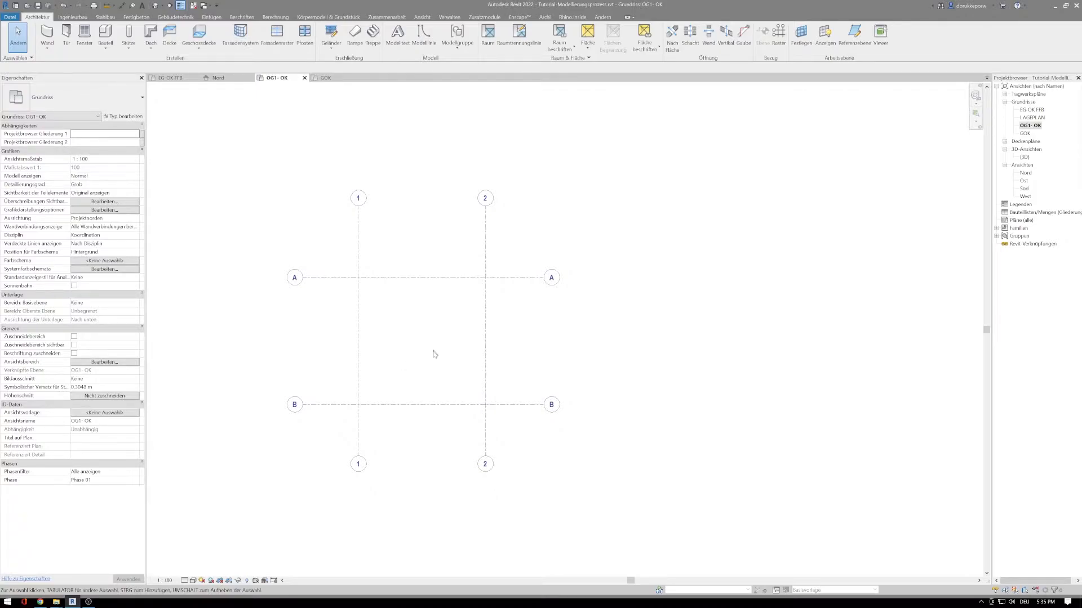
{"action": "scroll", "coordinate": [427, 365], "scroll_direction": "down", "scroll_amount": 2}
{"action": "scroll", "coordinate": [403, 364], "scroll_direction": "up", "scroll_amount": 2}
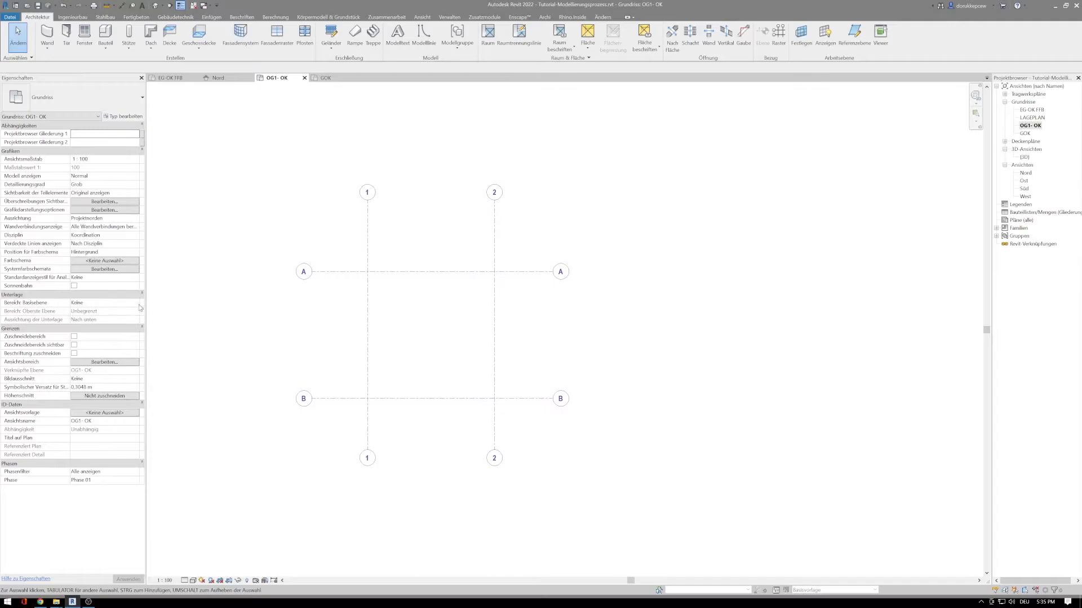
{"action": "left_click", "coordinate": [85, 302]}
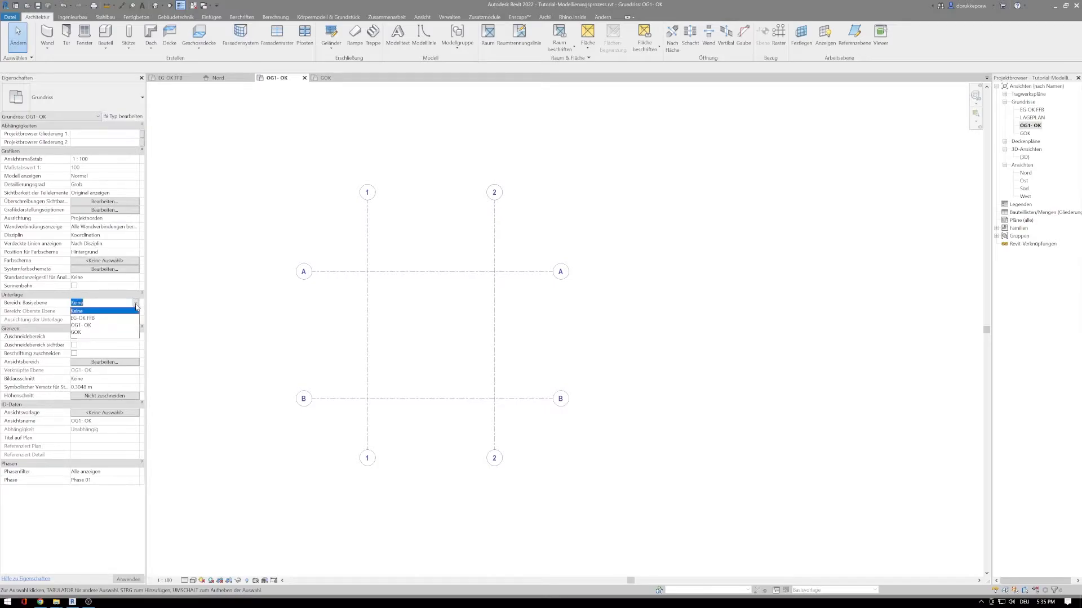
{"action": "left_click", "coordinate": [83, 318]}
{"action": "left_click", "coordinate": [123, 580]}
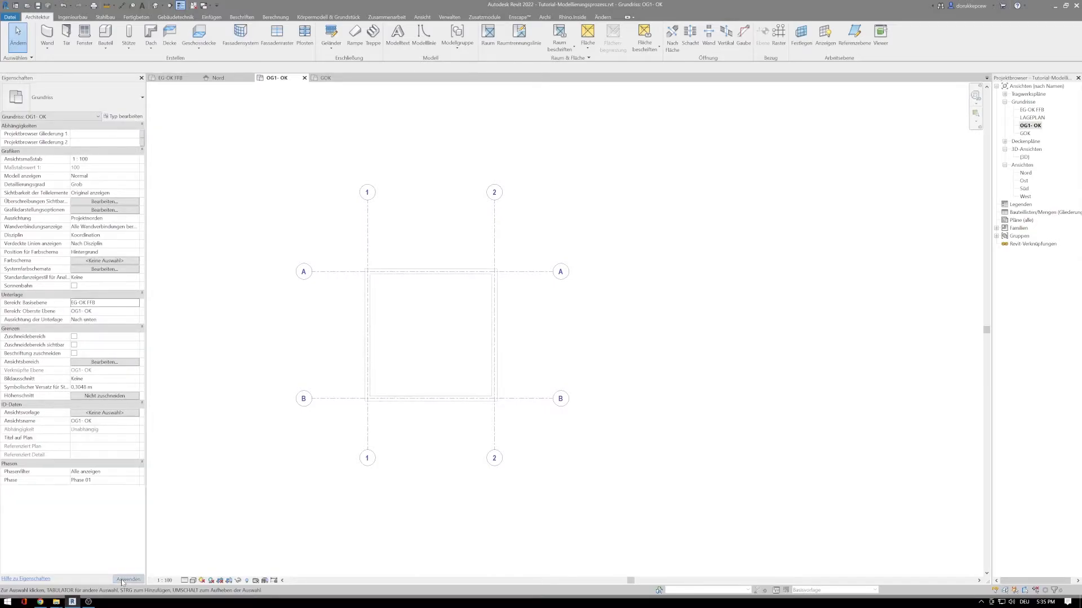
Start a new wall of type WD 50 + STB 200 + WD 200 (Attika) with the location line Tragende Schicht: Außenkante
{"action": "scroll", "coordinate": [398, 375], "scroll_direction": "up", "scroll_amount": 2}
{"action": "scroll", "coordinate": [358, 404], "scroll_direction": "up", "scroll_amount": 1}
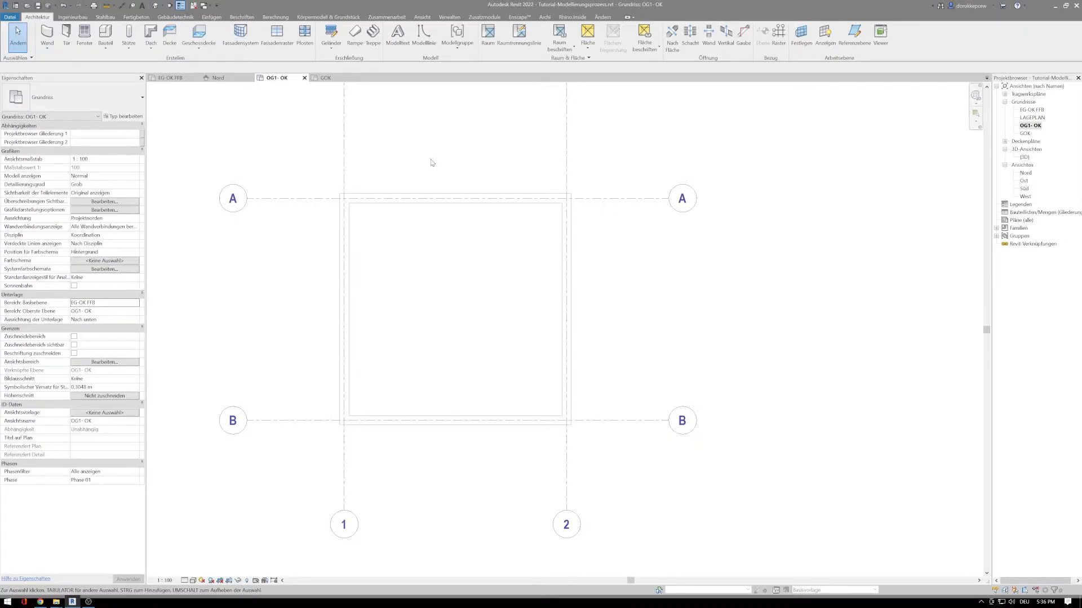
{"action": "key", "text": "w"}
{"action": "key", "text": "a"}
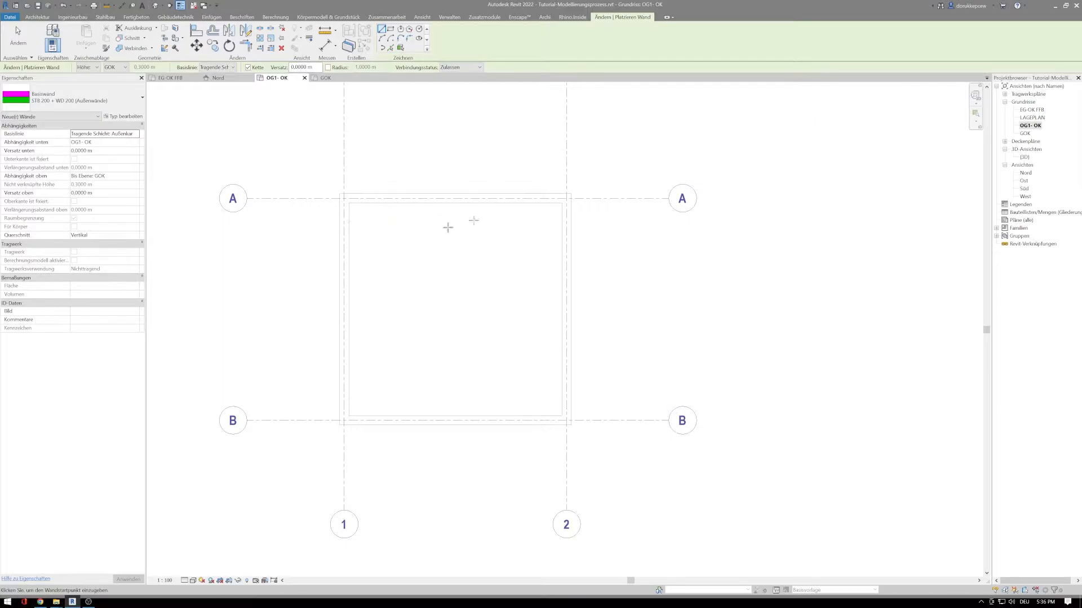
{"action": "left_click", "coordinate": [53, 102]}
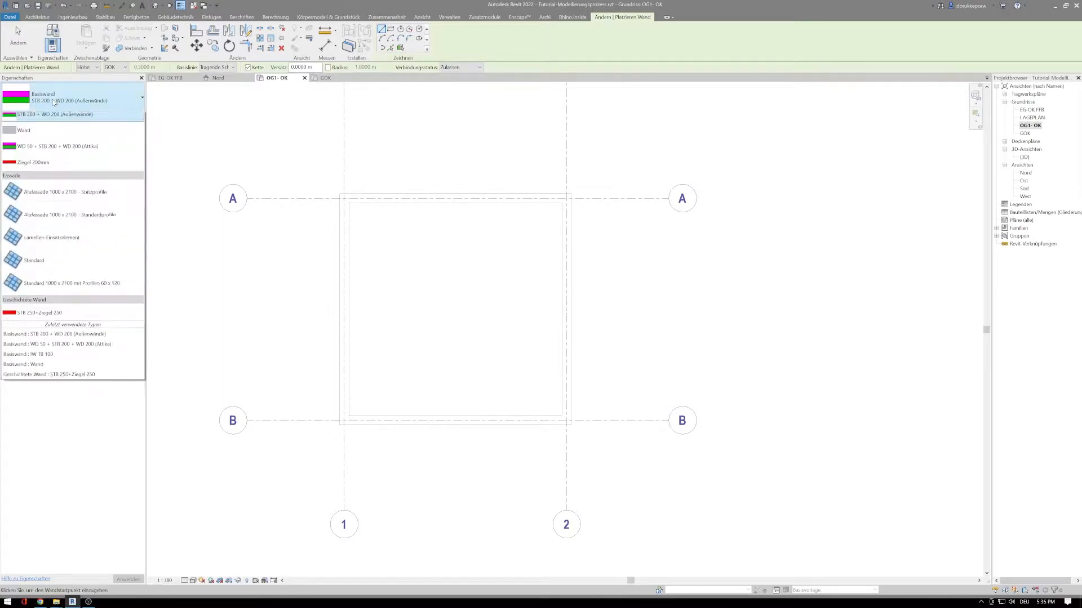
{"action": "left_click", "coordinate": [40, 189]}
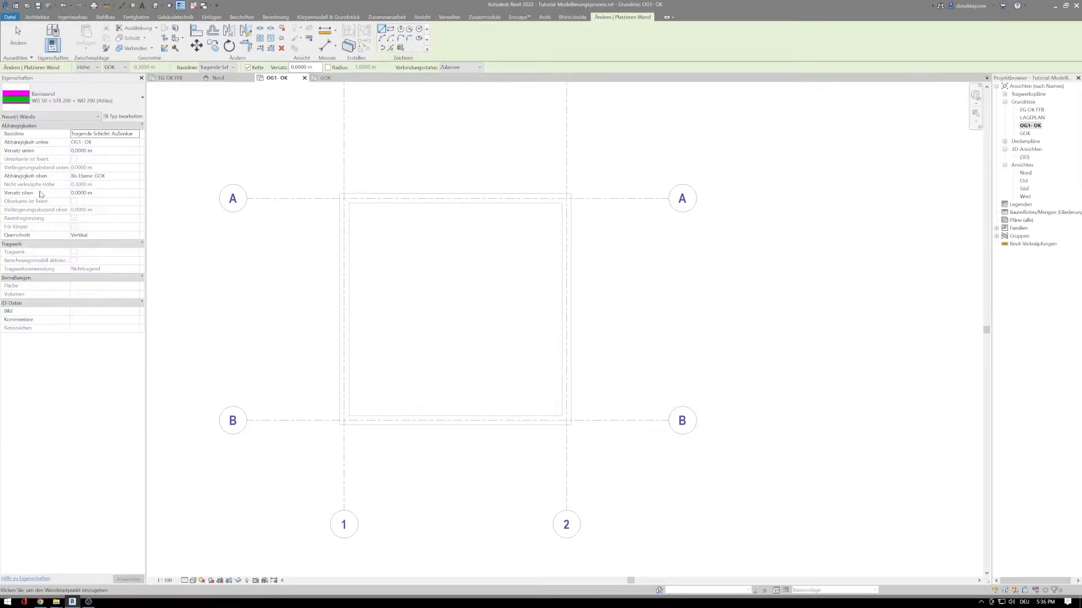
{"action": "left_click", "coordinate": [219, 67]}
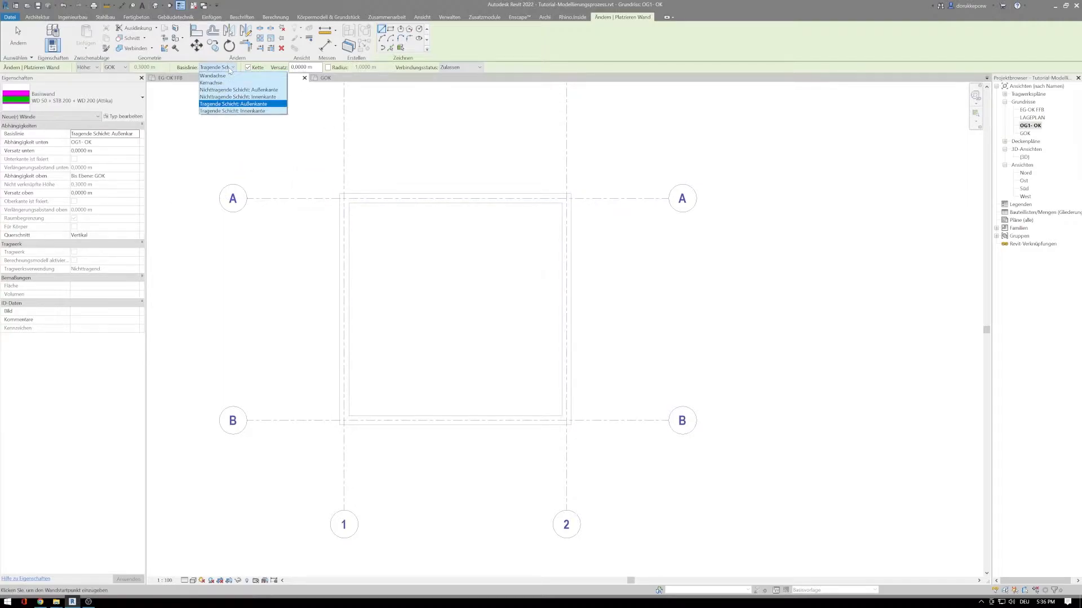
{"action": "left_click", "coordinate": [241, 105]}
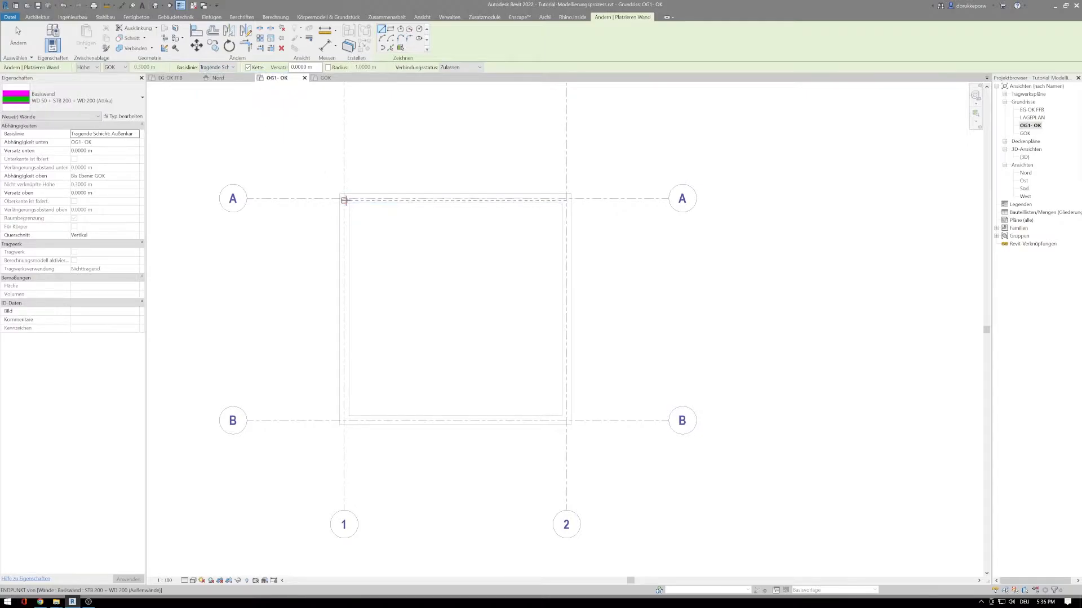
{"action": "scroll", "coordinate": [344, 199], "scroll_direction": "up", "scroll_amount": 4}
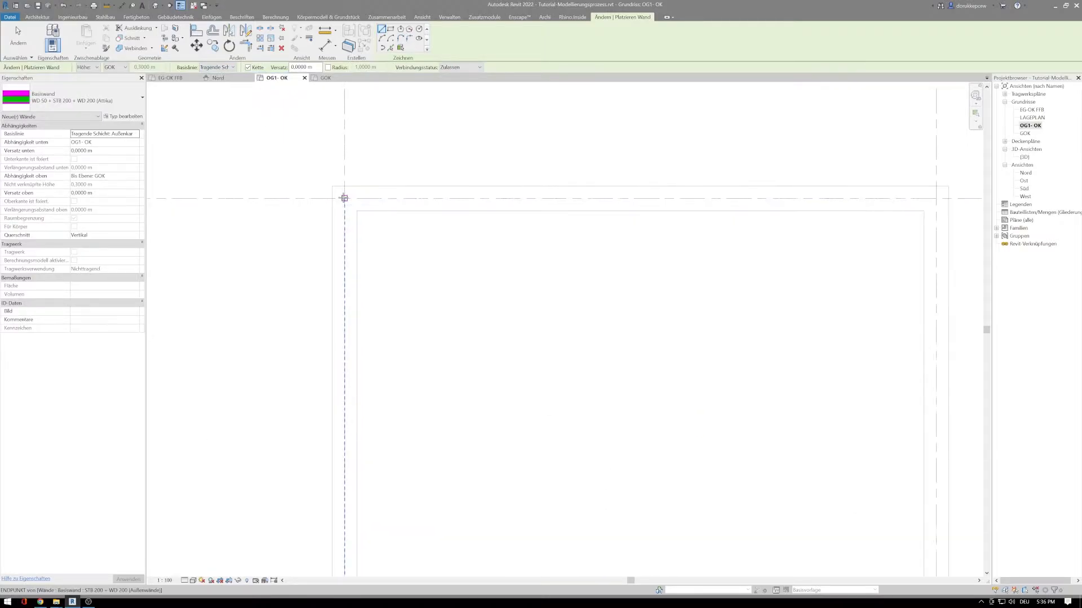
{"action": "left_click", "coordinate": [345, 198]}
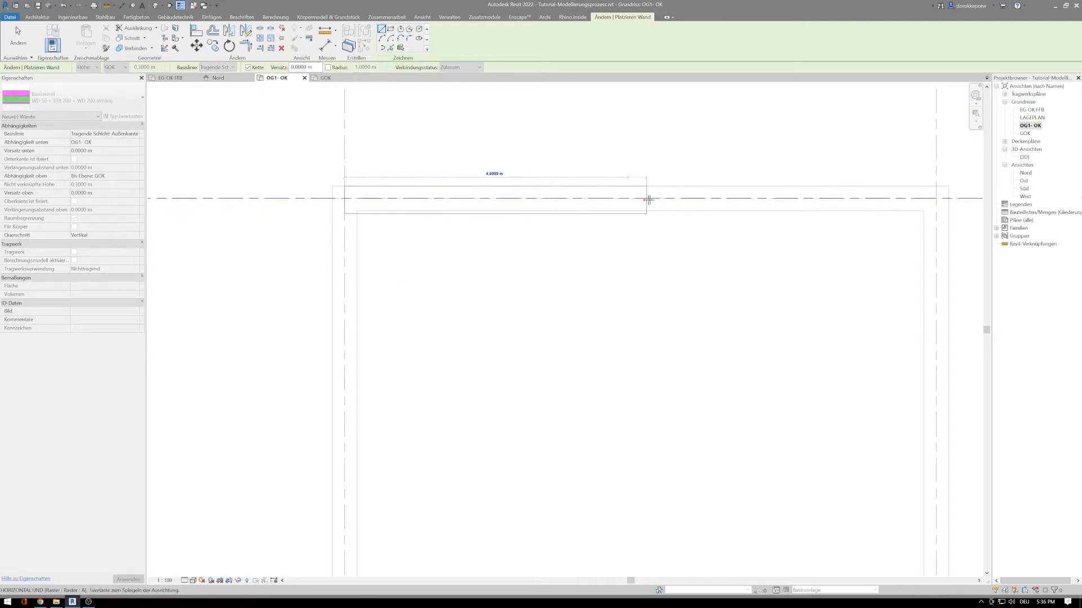
{"action": "key", "text": "Escape"}
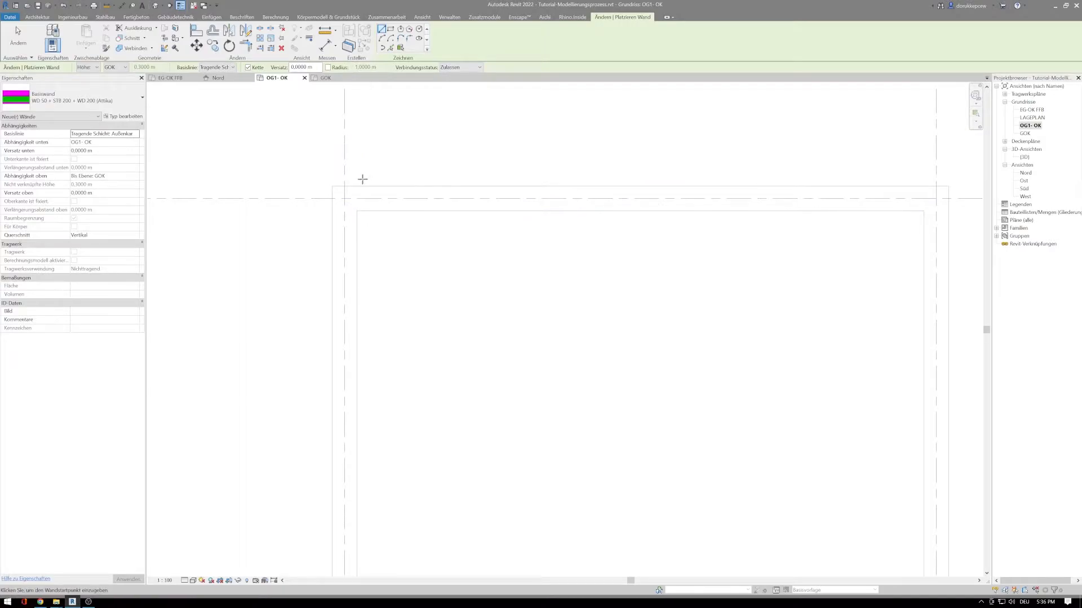
Draw the parapet walls as a rectangle from the intersection of grids 1 and A to that of grids 2 and B
{"action": "left_click", "coordinate": [389, 28]}
{"action": "left_click", "coordinate": [334, 188]}
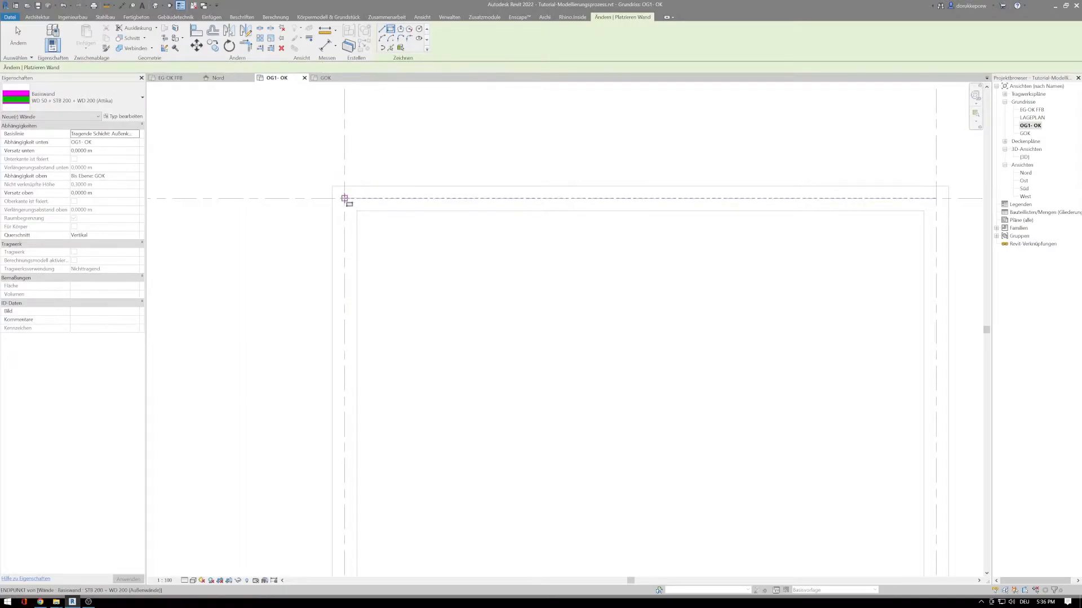
{"action": "scroll", "coordinate": [428, 206], "scroll_direction": "down", "scroll_amount": 3}
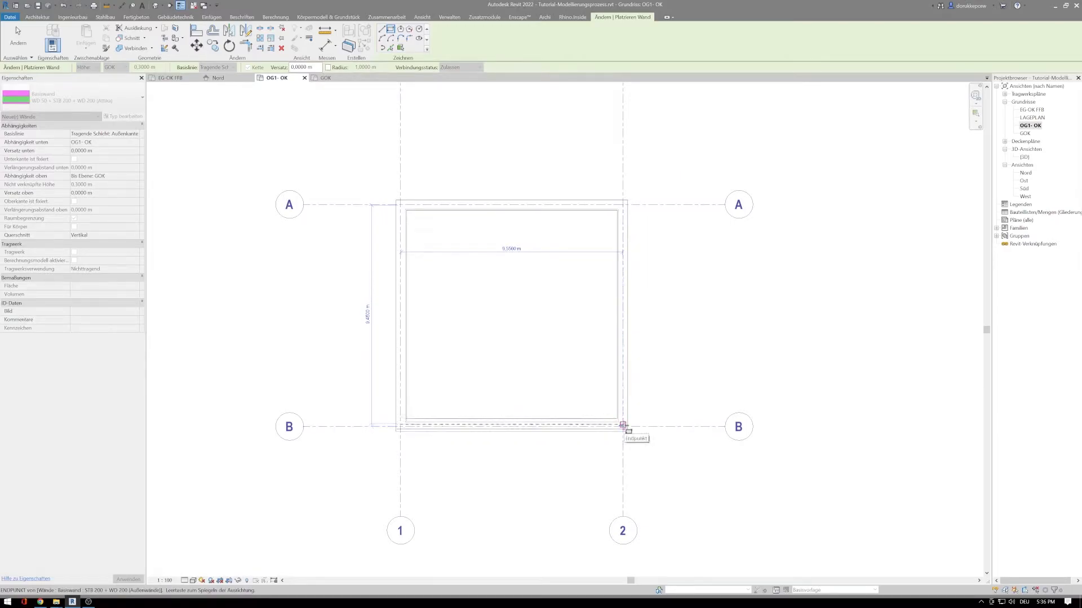
{"action": "left_click", "coordinate": [623, 427]}
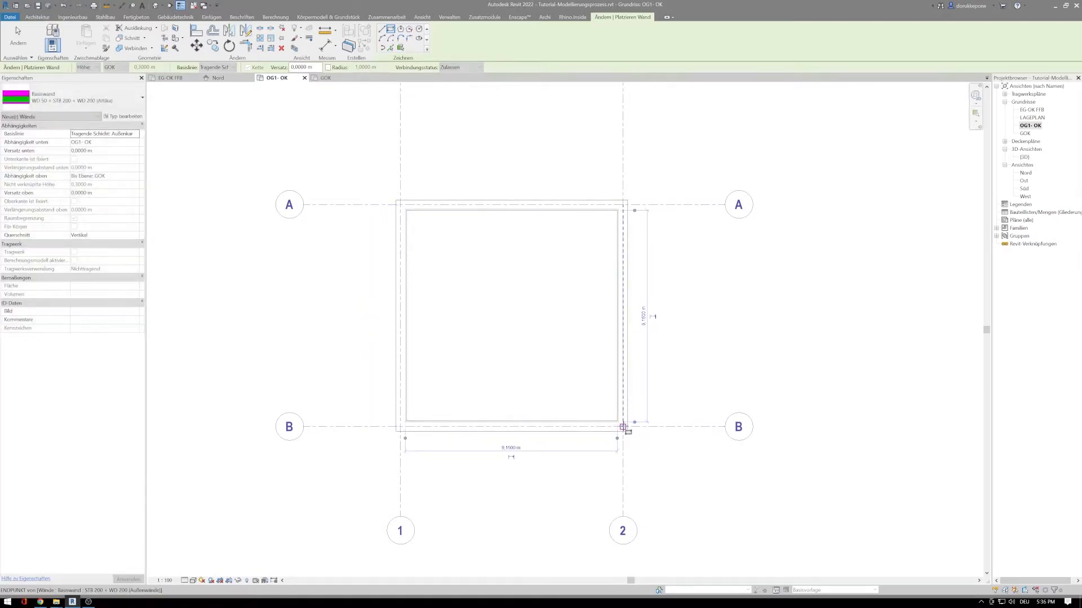
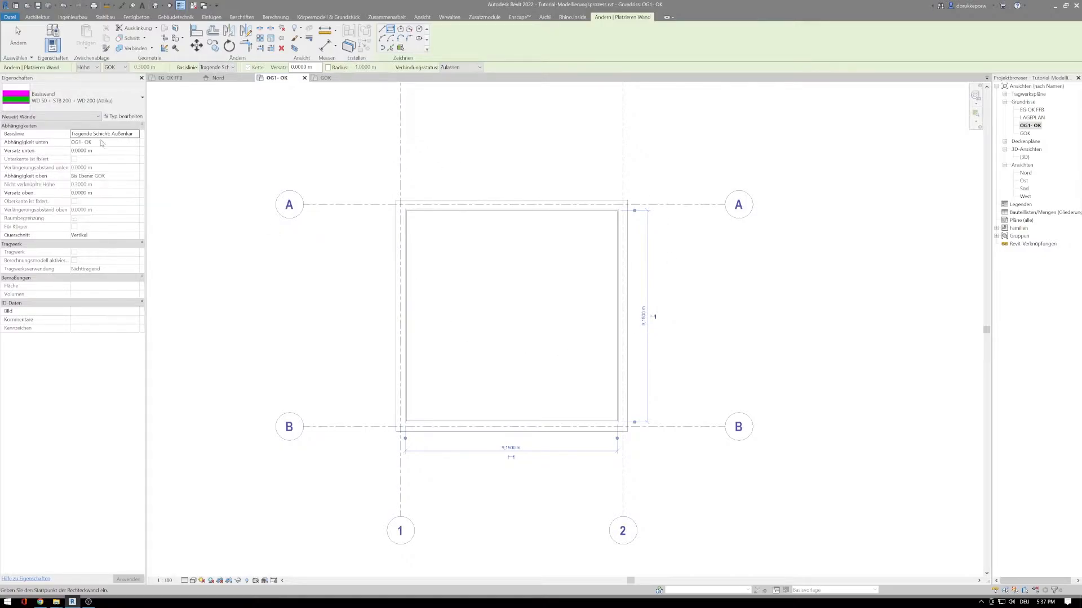
Open the Nord elevation and select the parapet wall between levels OG1- OK and GOK to check its height
{"action": "left_click", "coordinate": [118, 142]}
{"action": "double_click", "coordinate": [1026, 174]}
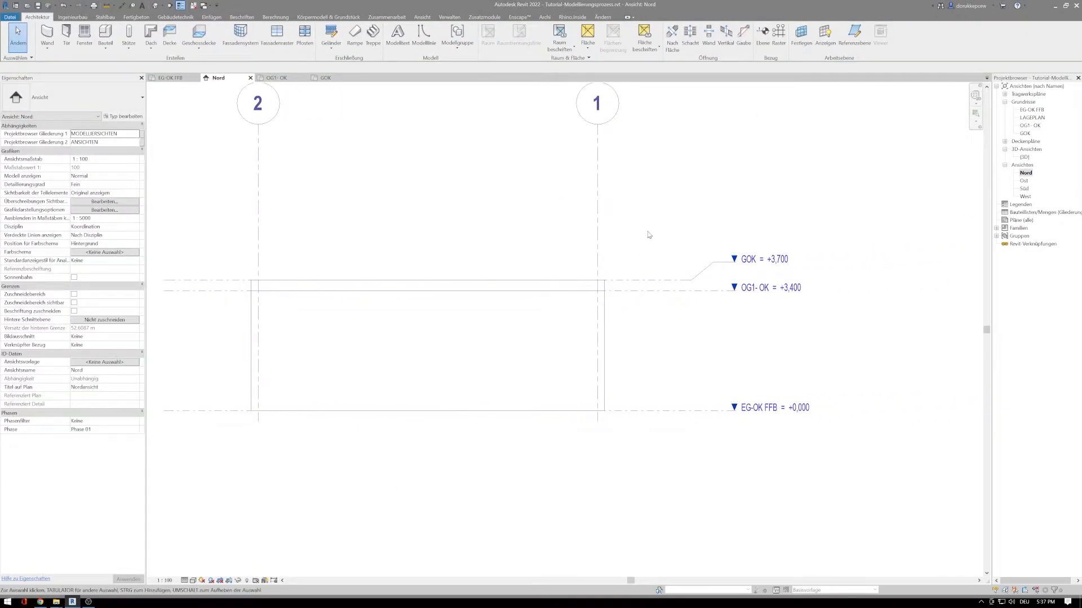
{"action": "scroll", "coordinate": [606, 287], "scroll_direction": "up", "scroll_amount": 3}
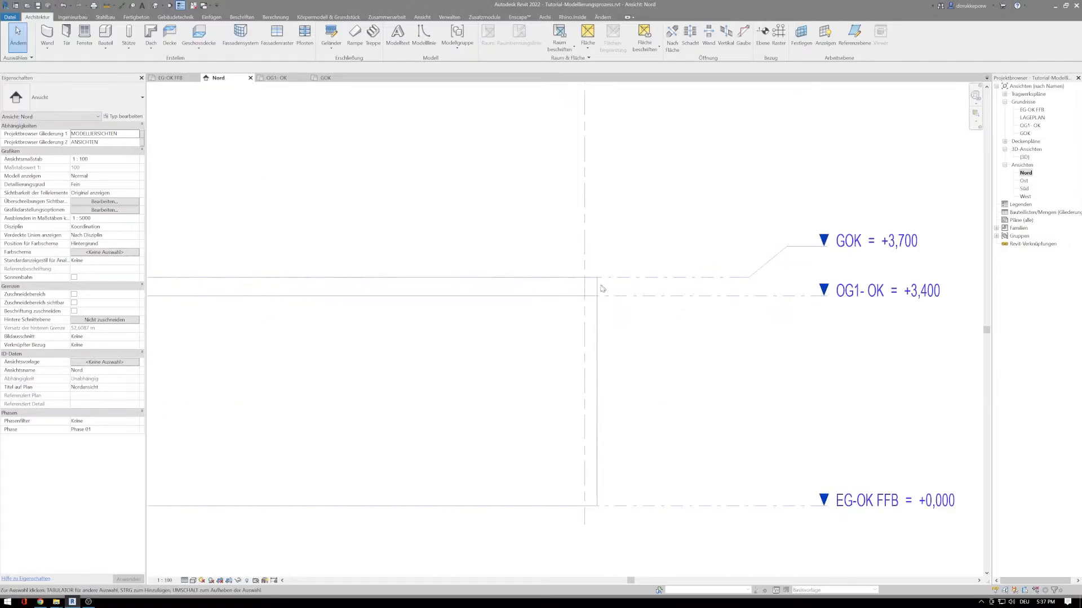
{"action": "left_click", "coordinate": [598, 287]}
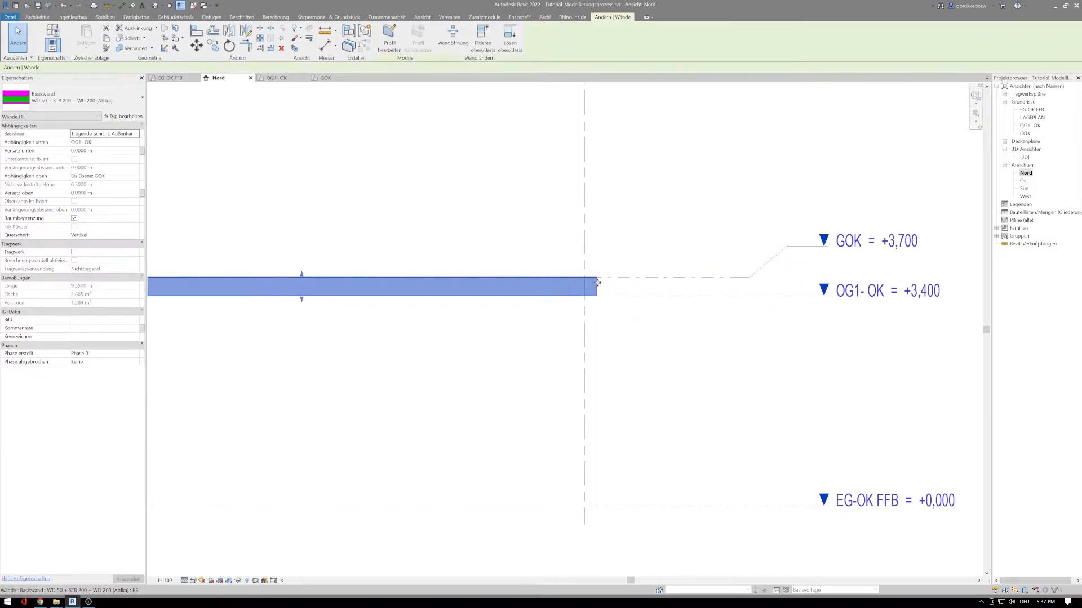
In the EG-OK FFB floor plan, draw a horizontal section line through the middle of the building, extending past both side walls
{"action": "double_click", "coordinate": [1031, 110]}
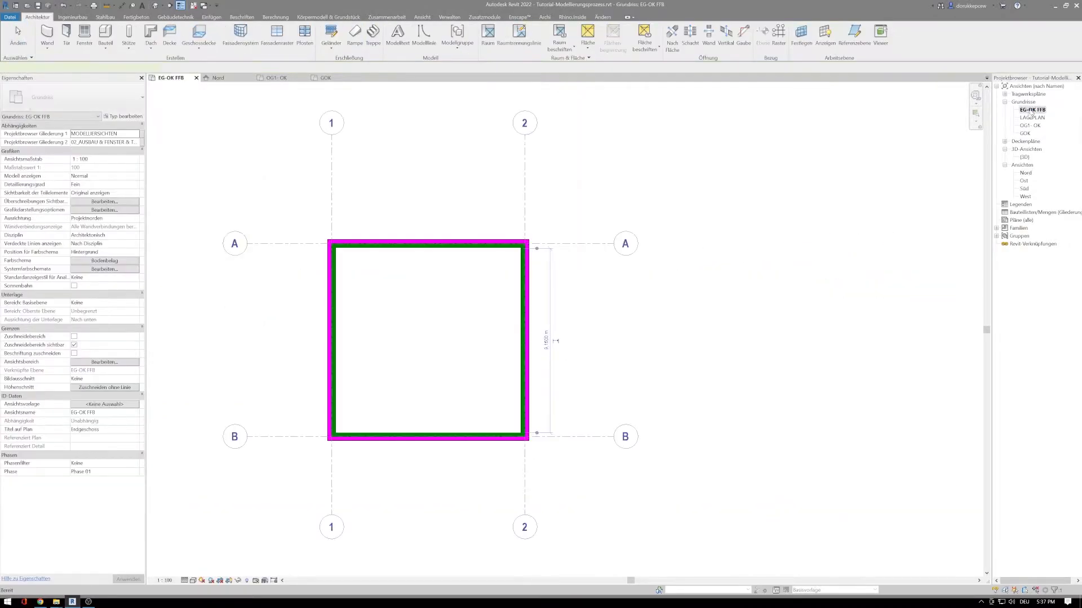
{"action": "scroll", "coordinate": [459, 379], "scroll_direction": "up", "scroll_amount": 1}
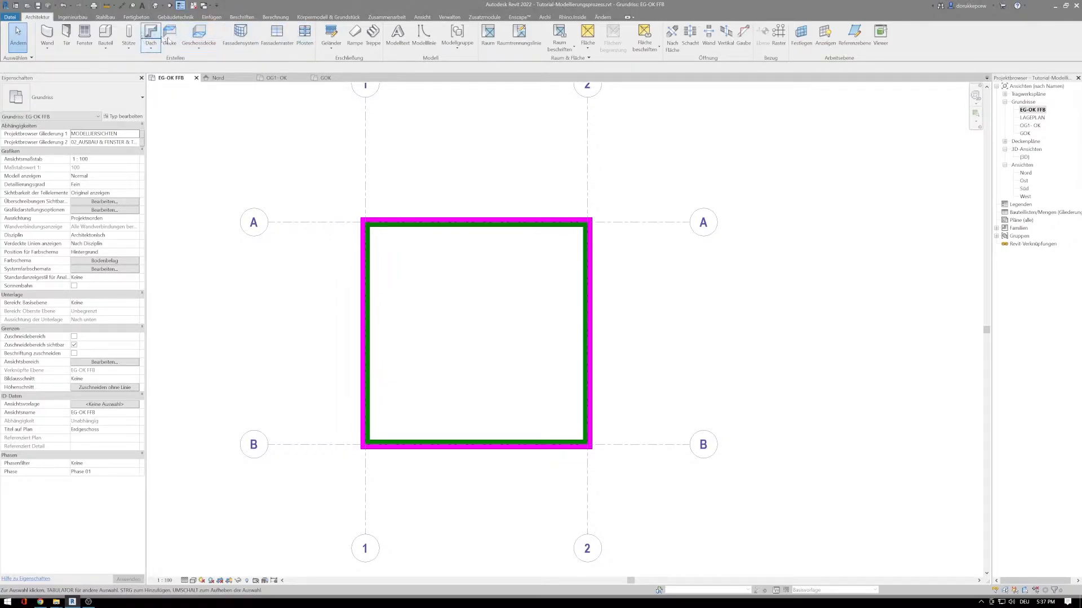
{"action": "left_click", "coordinate": [424, 18]}
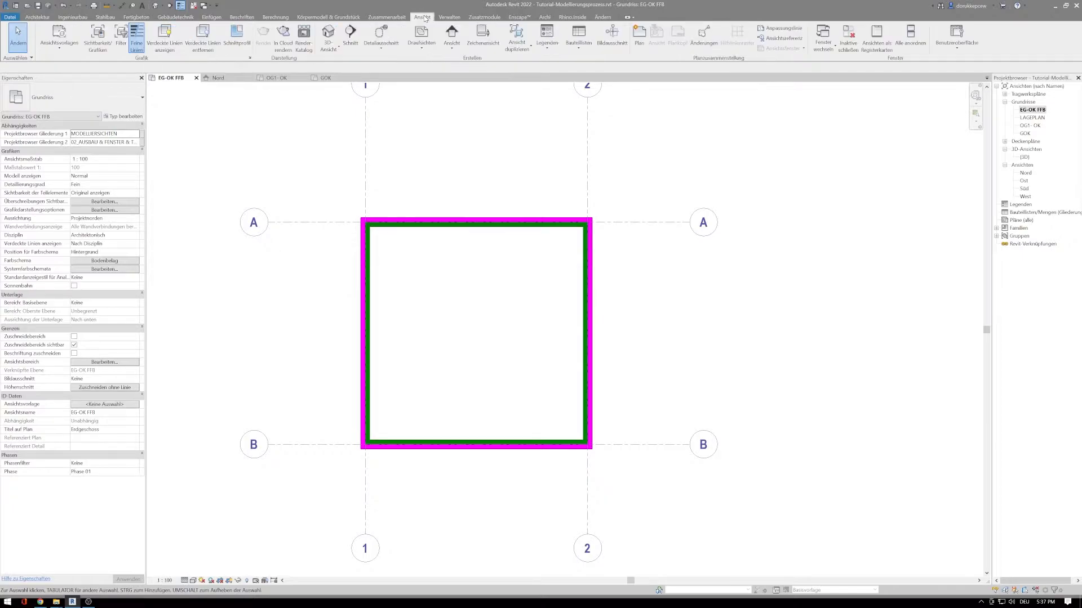
{"action": "left_click", "coordinate": [352, 35]}
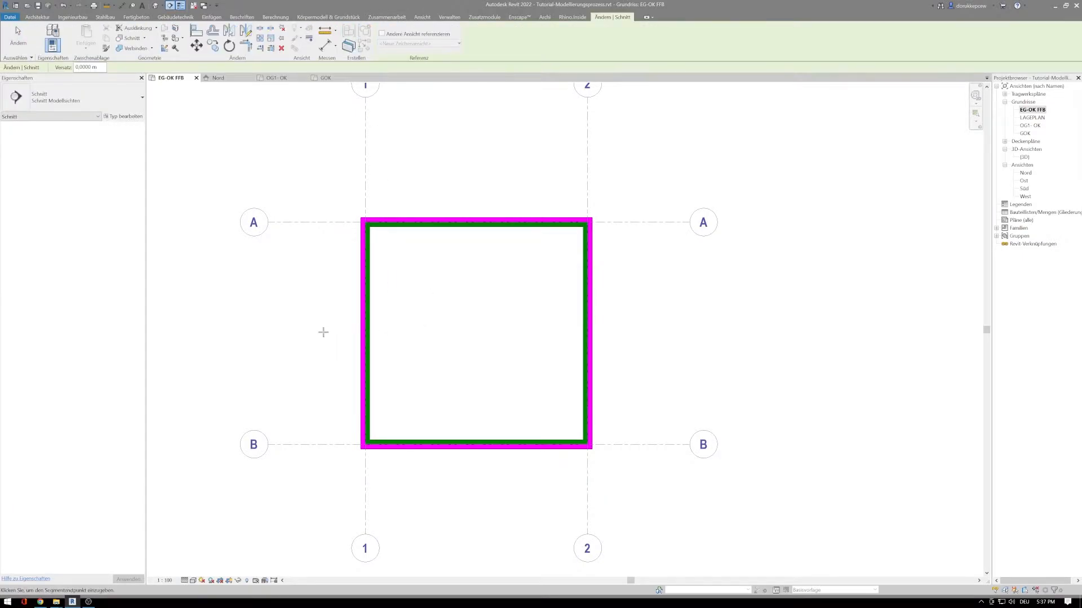
{"action": "left_click", "coordinate": [322, 332]}
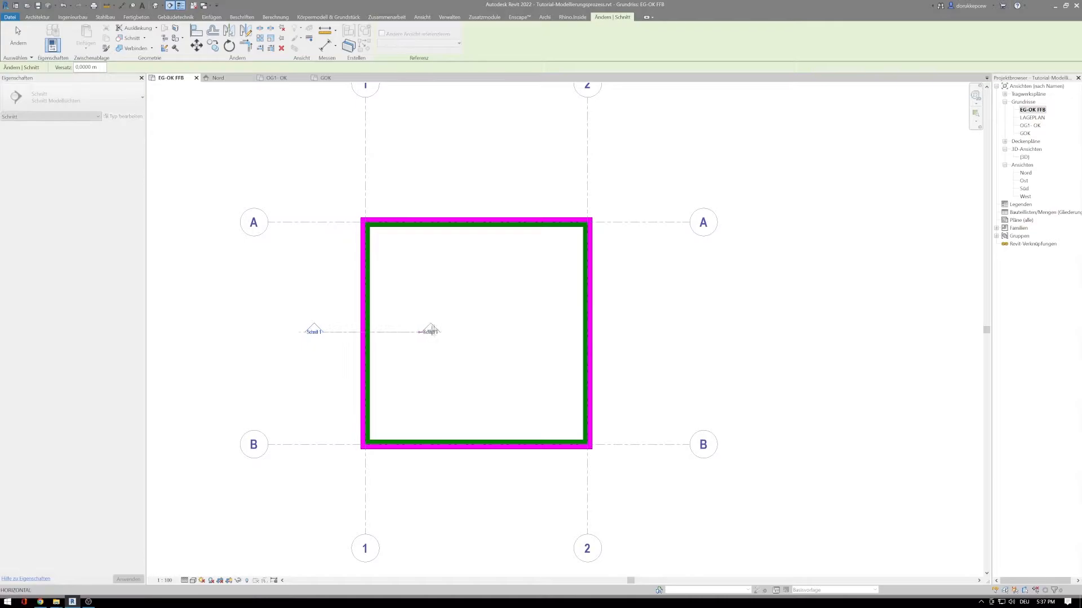
{"action": "left_click", "coordinate": [622, 332]}
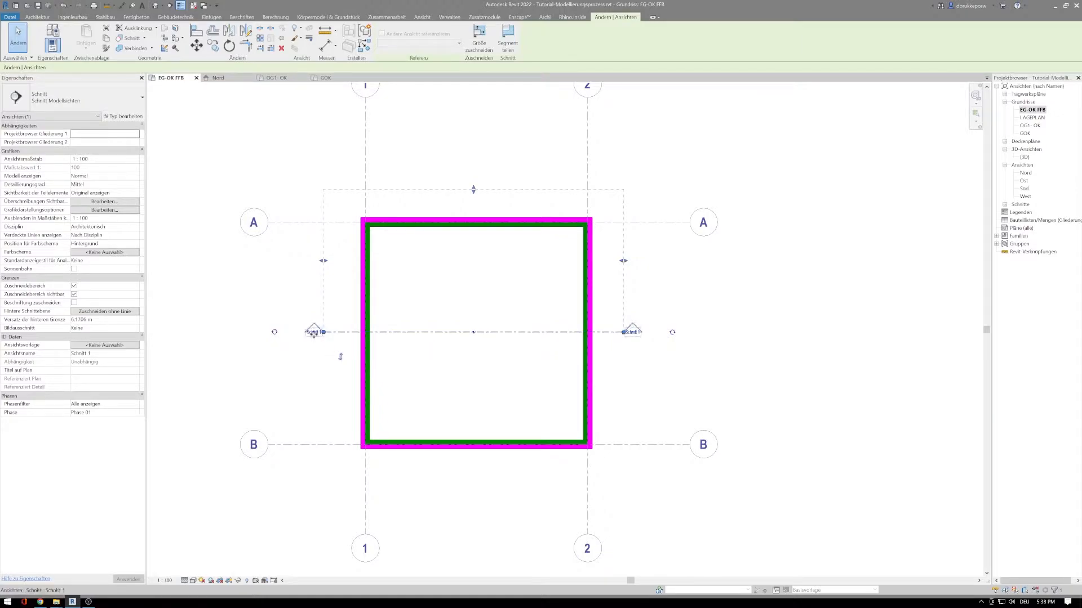
{"action": "key", "text": "Escape"}
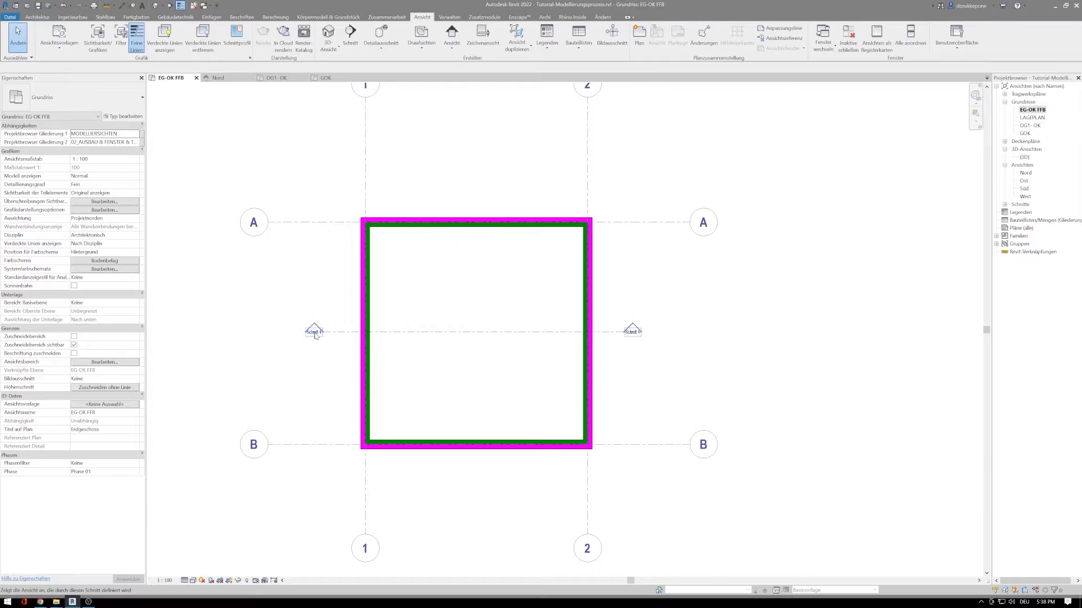
Open the new horizontal section's view and rename it A-A
{"action": "double_click", "coordinate": [315, 334]}
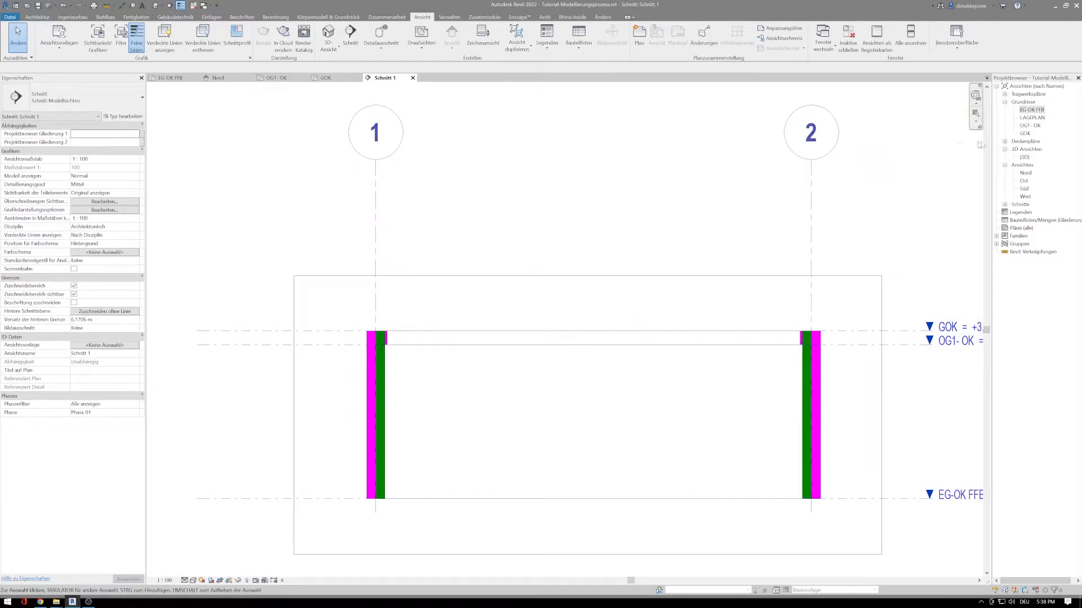
{"action": "left_click", "coordinate": [1005, 203]}
{"action": "right_click", "coordinate": [1025, 212]}
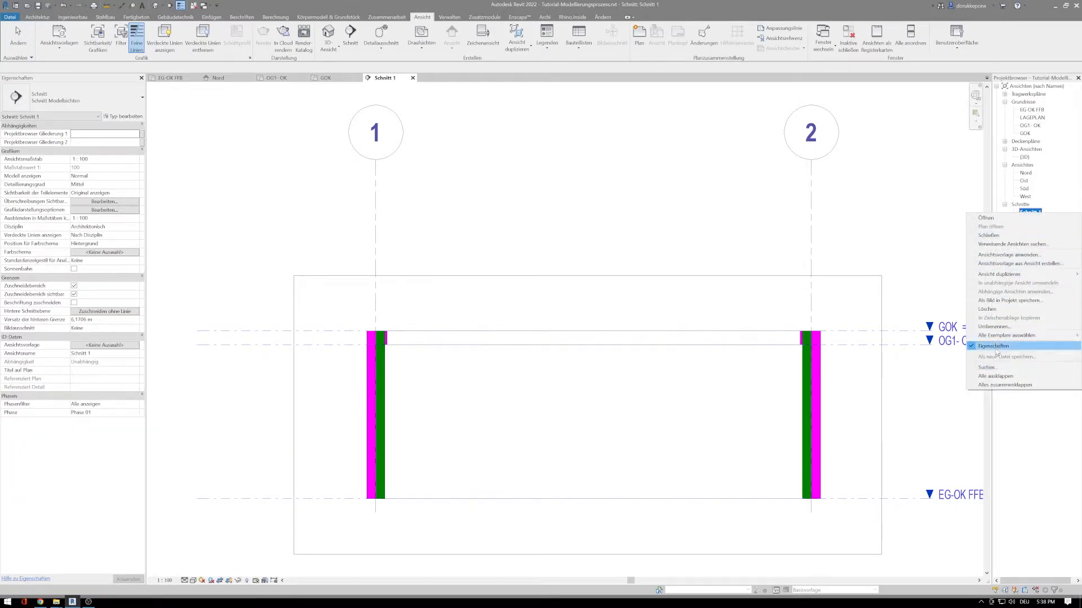
{"action": "left_click", "coordinate": [992, 327]}
{"action": "type", "text": "A"}
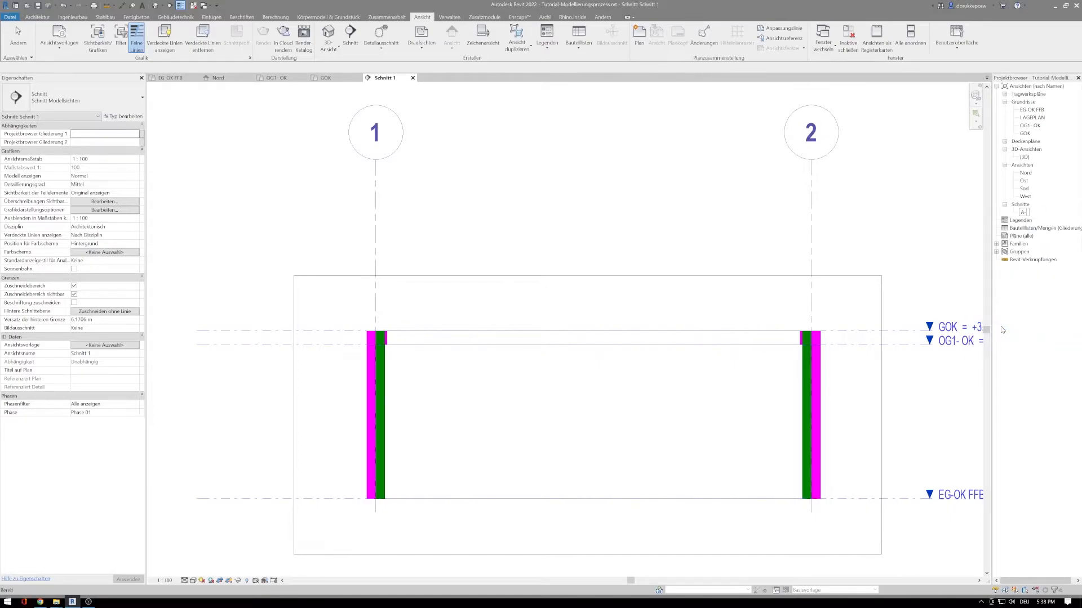
{"action": "type", "text": "-A"}
{"action": "key", "text": "Return"}
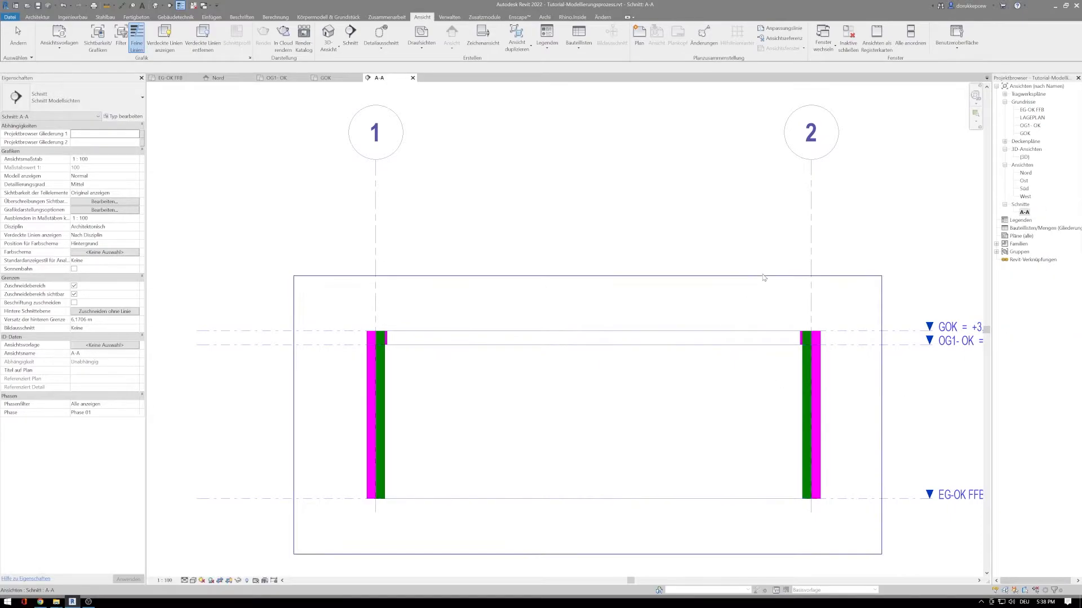
{"action": "middle_click_drag", "start_coordinate": [755, 254], "coordinate": [554, 192]}
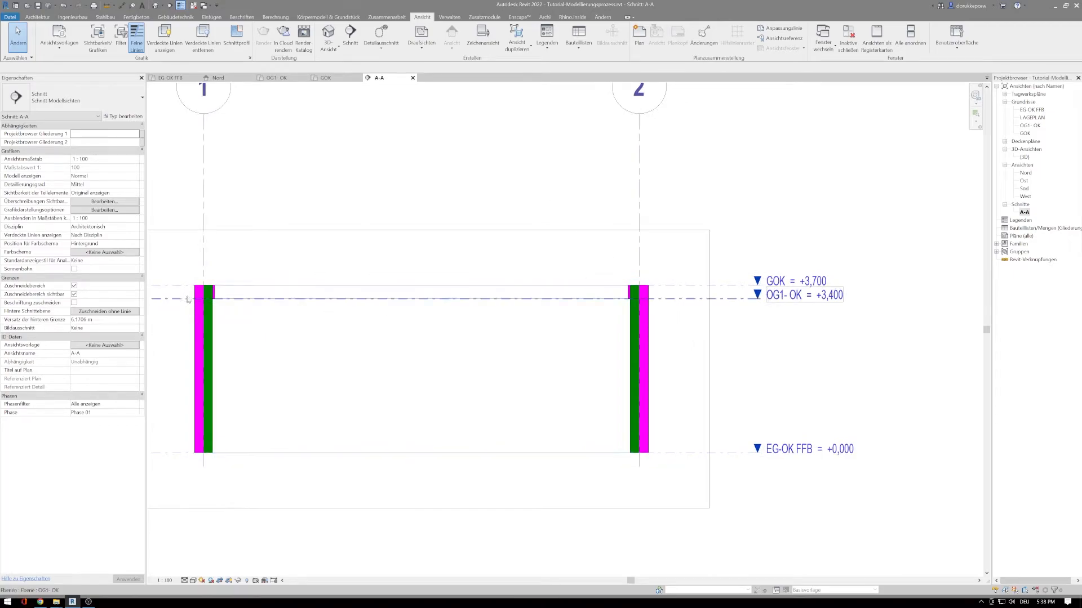
Return to the EG-OK FFB floor plan and draw a vertical section line through the middle of the building, past both grids A and B
{"action": "double_click", "coordinate": [1030, 110]}
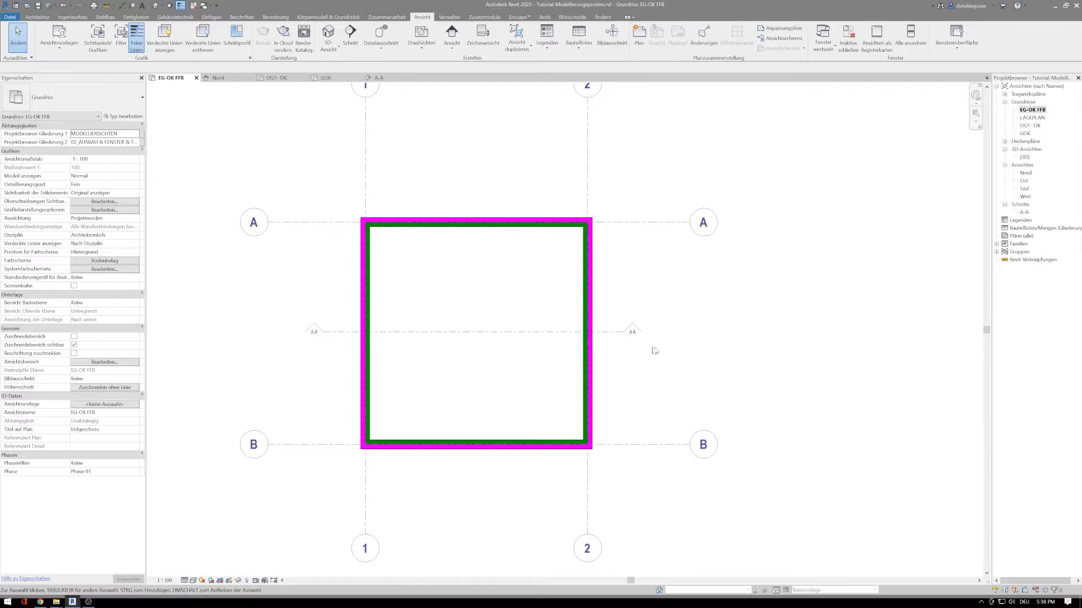
{"action": "left_click", "coordinate": [618, 332]}
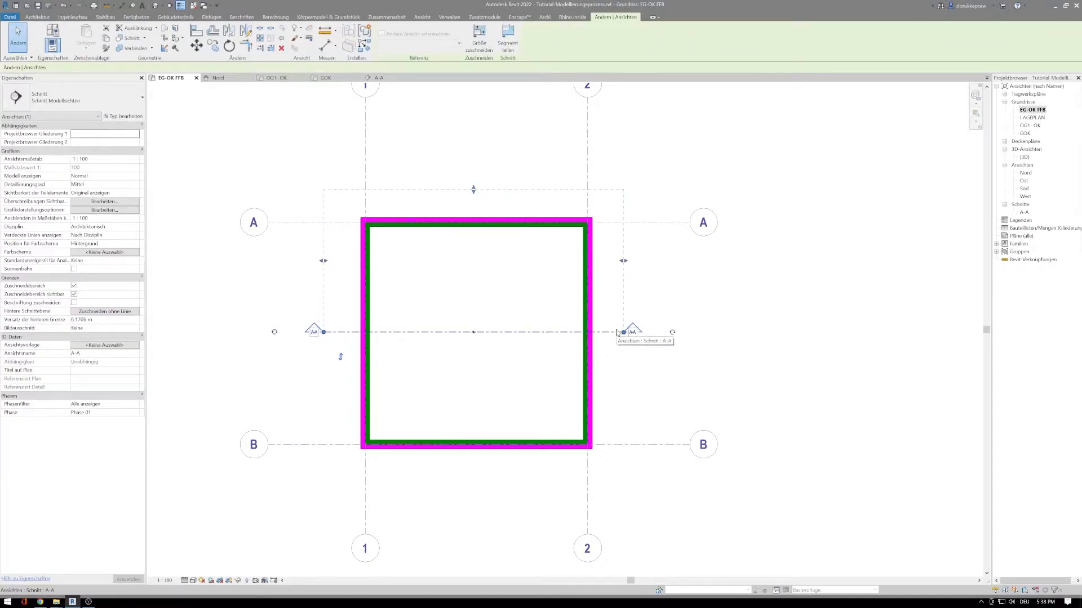
{"action": "key", "text": "c"}
{"action": "key", "text": "s"}
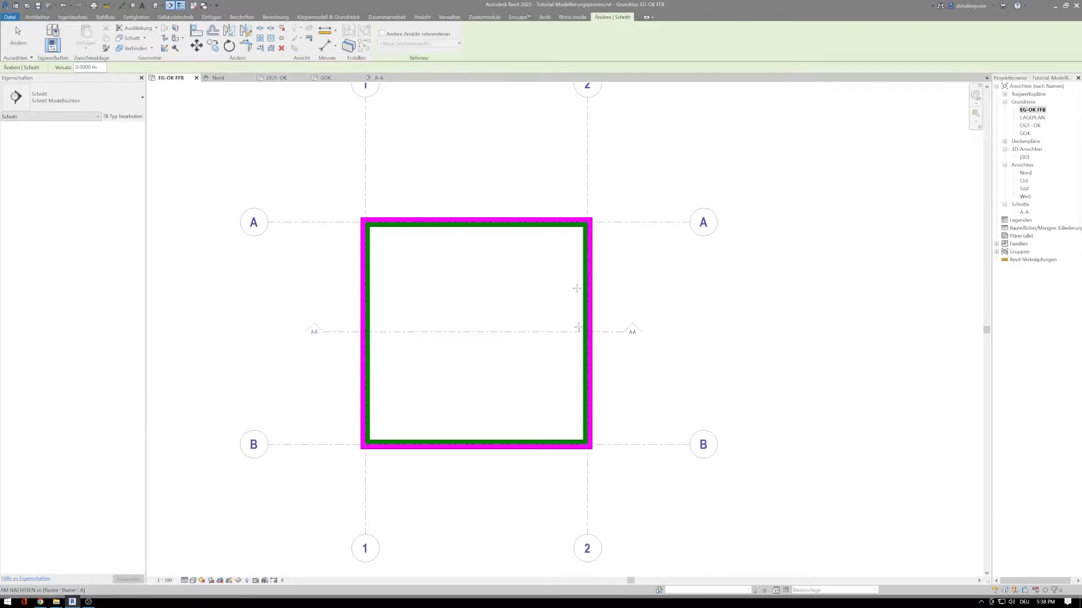
{"action": "left_click", "coordinate": [471, 183]}
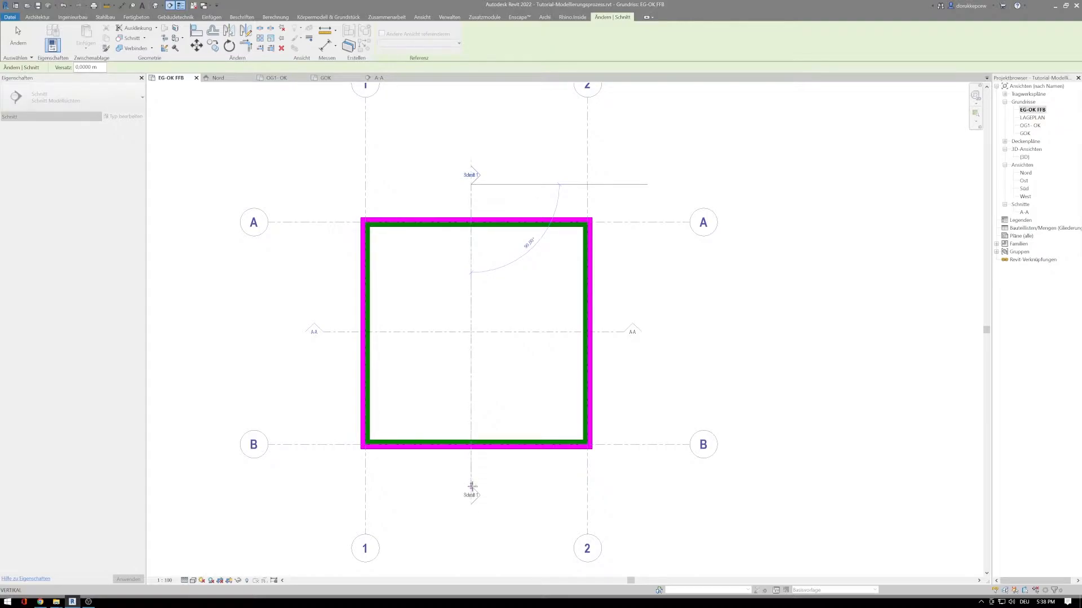
{"action": "left_click", "coordinate": [471, 487]}
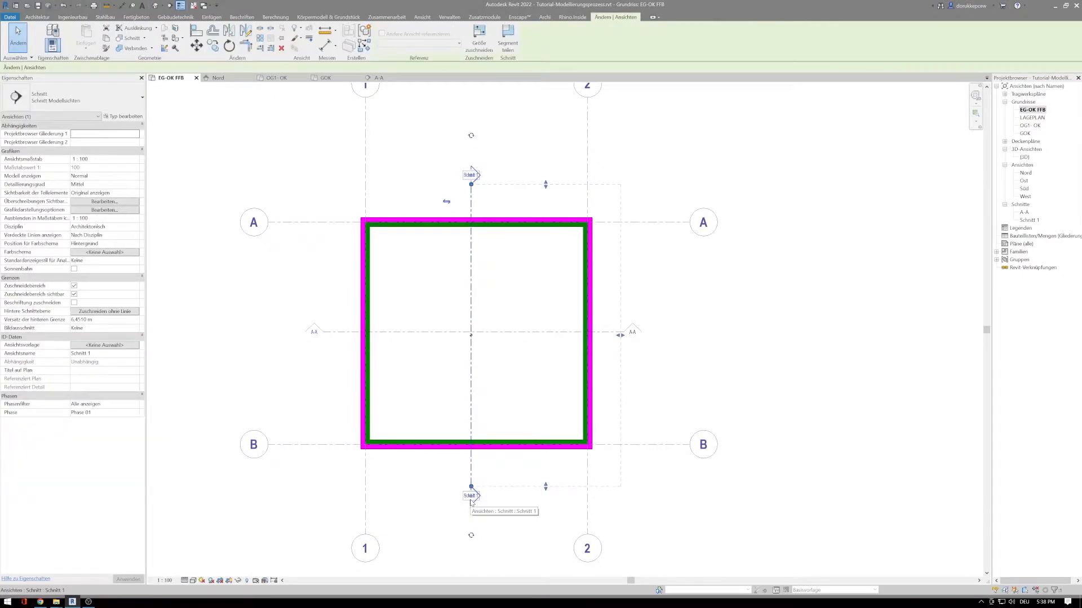
Set the view name of the vertical section to B-B
{"action": "left_click", "coordinate": [96, 353]}
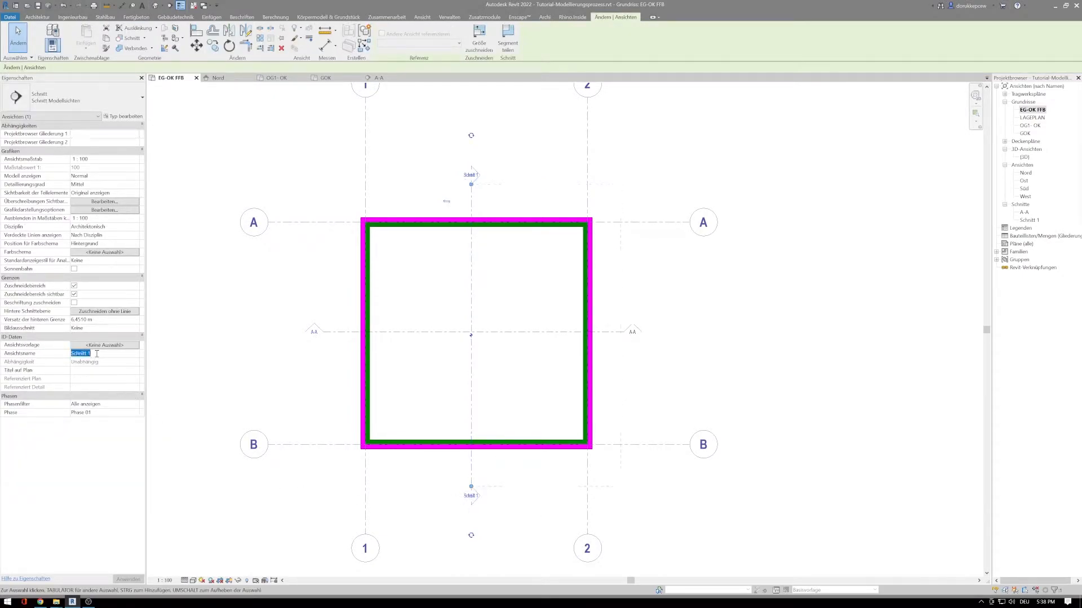
{"action": "type", "text": "B-B"}
{"action": "left_click", "coordinate": [127, 580]}
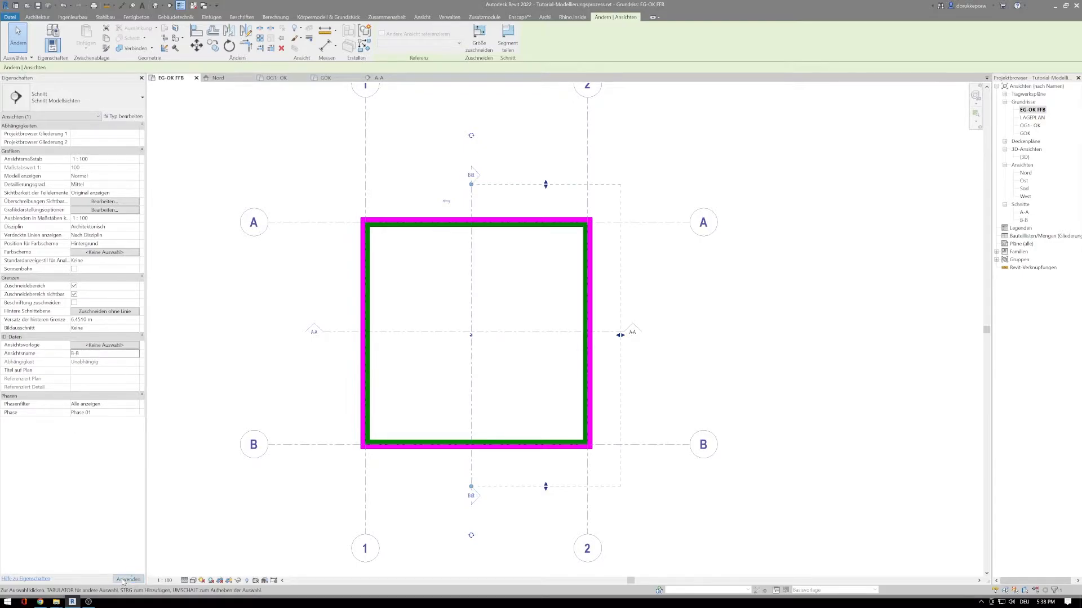
{"action": "left_click", "coordinate": [424, 524]}
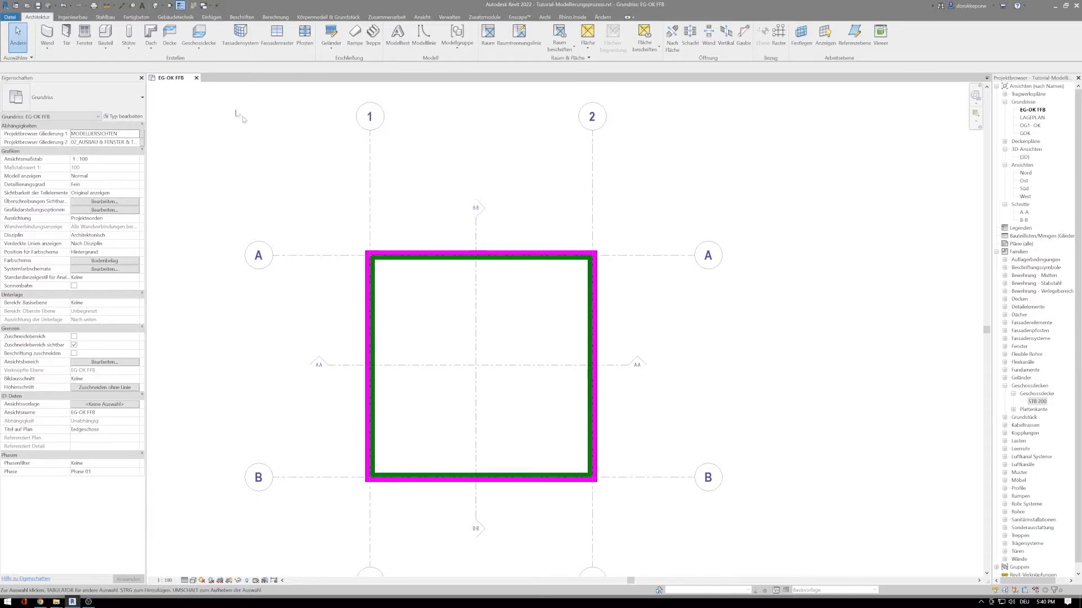
Start a floor in the EG-OK FFB plan and duplicate type STB 200 as "WD 50mm + STB 200mm + FB 180mm"
{"action": "left_click", "coordinate": [209, 37]}
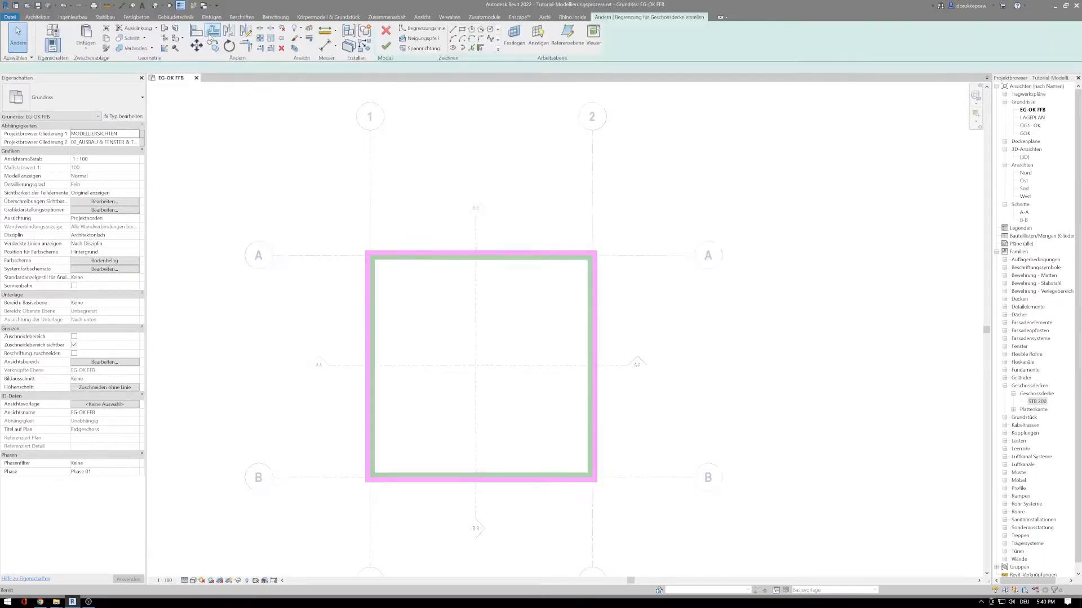
{"action": "left_click", "coordinate": [91, 107]}
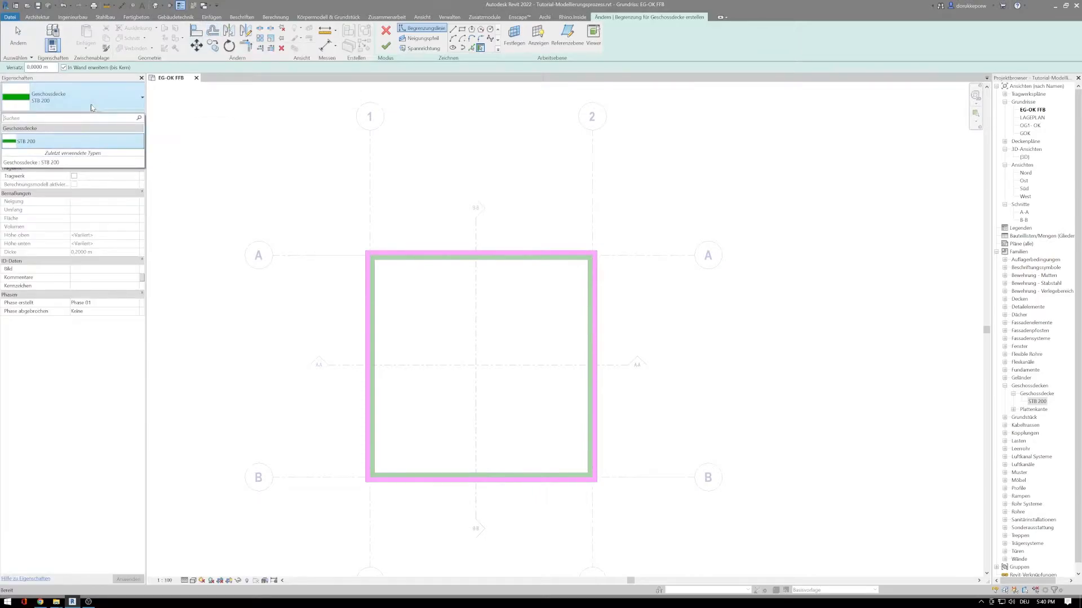
{"action": "left_click", "coordinate": [90, 99]}
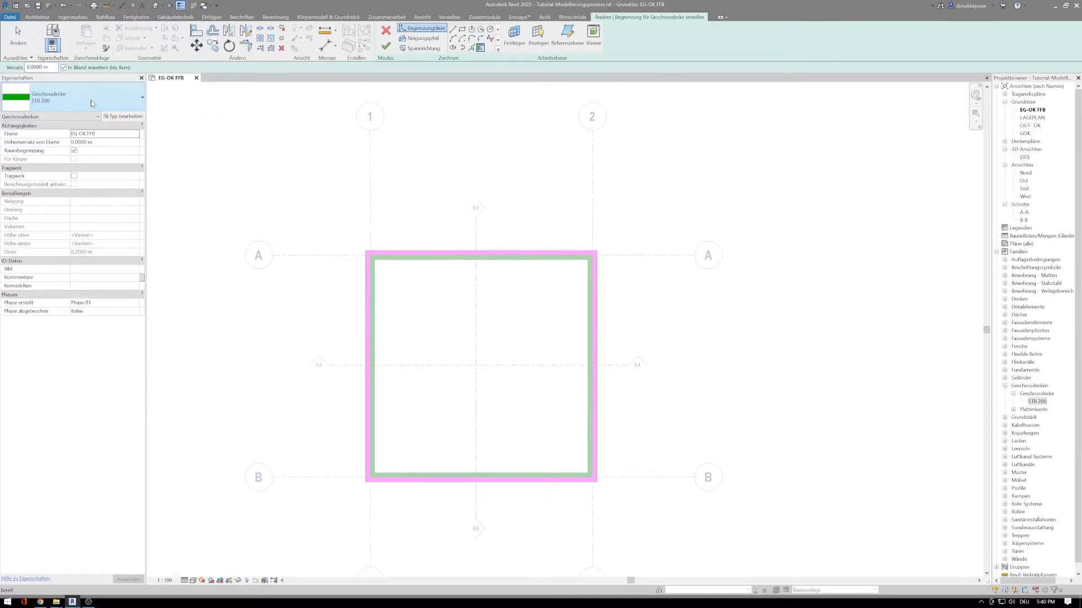
{"action": "left_click", "coordinate": [123, 117]}
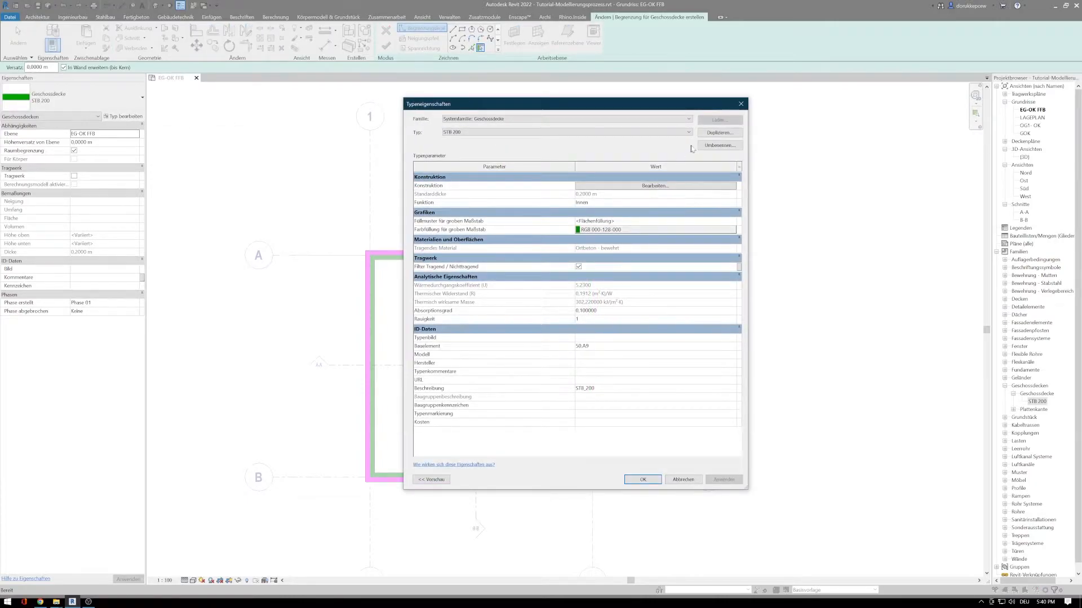
{"action": "left_click", "coordinate": [718, 133]}
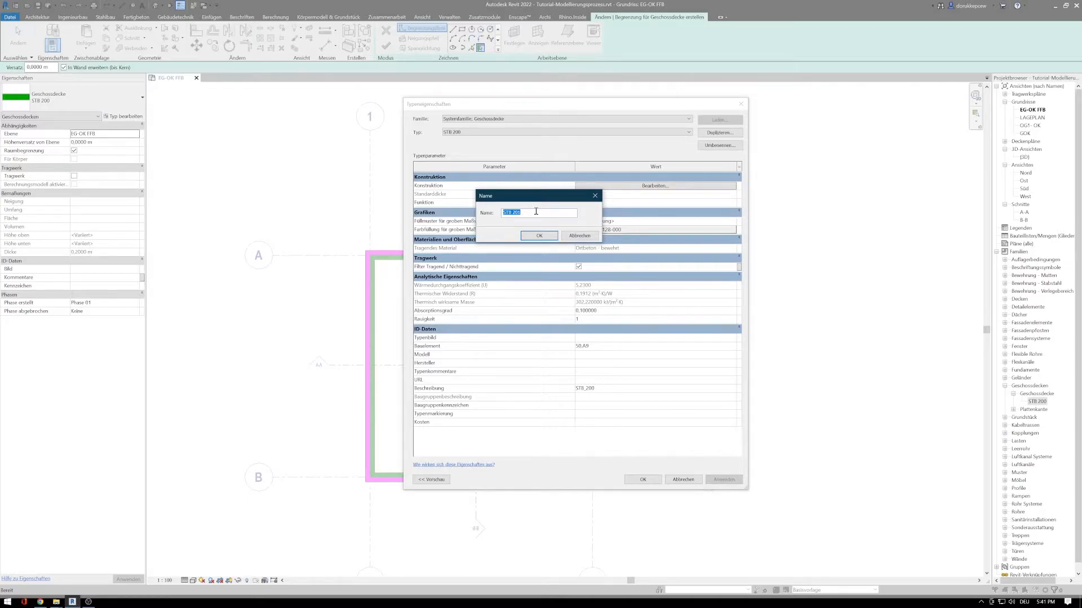
{"action": "type", "text": "WD"}
{"action": "type", "text": "mm +"}
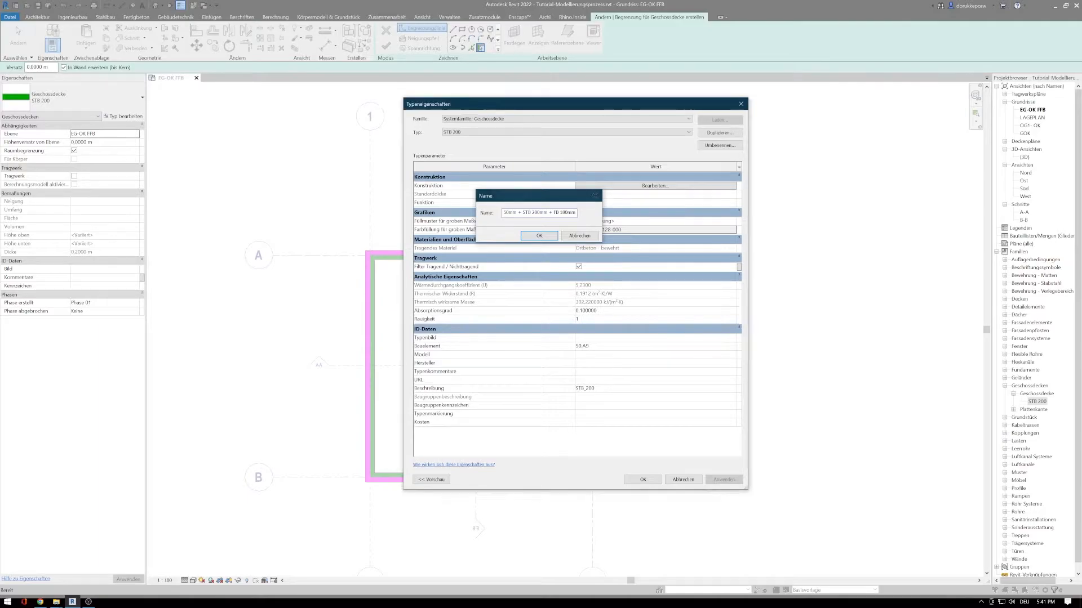
{"action": "key", "text": "Return"}
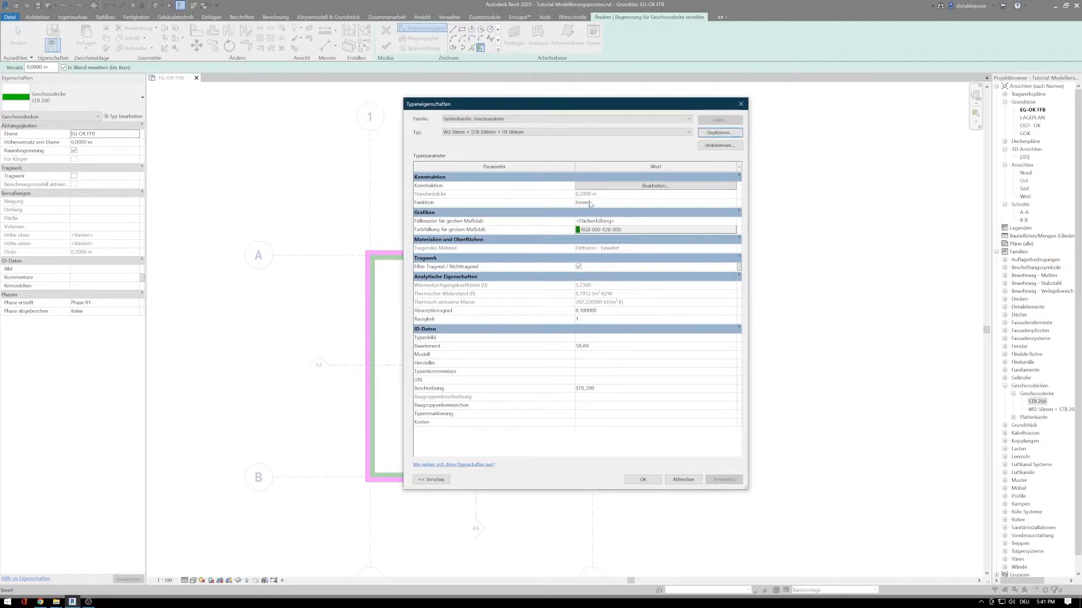
Insert two layers into the new floor type's assembly, placing one above the core and the other below it
{"action": "left_click", "coordinate": [599, 186]}
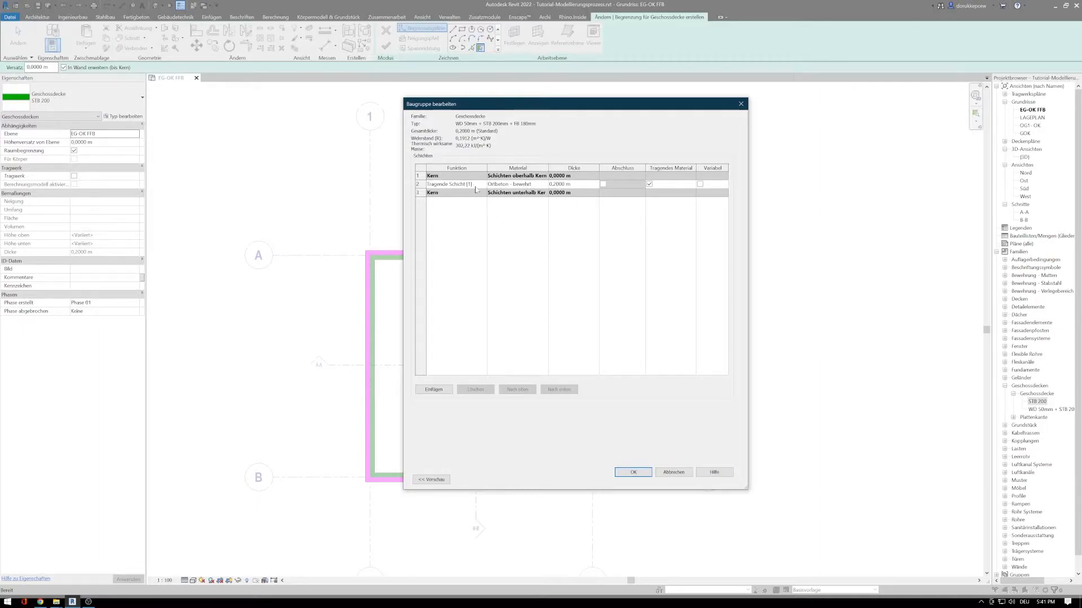
{"action": "left_click", "coordinate": [419, 185]}
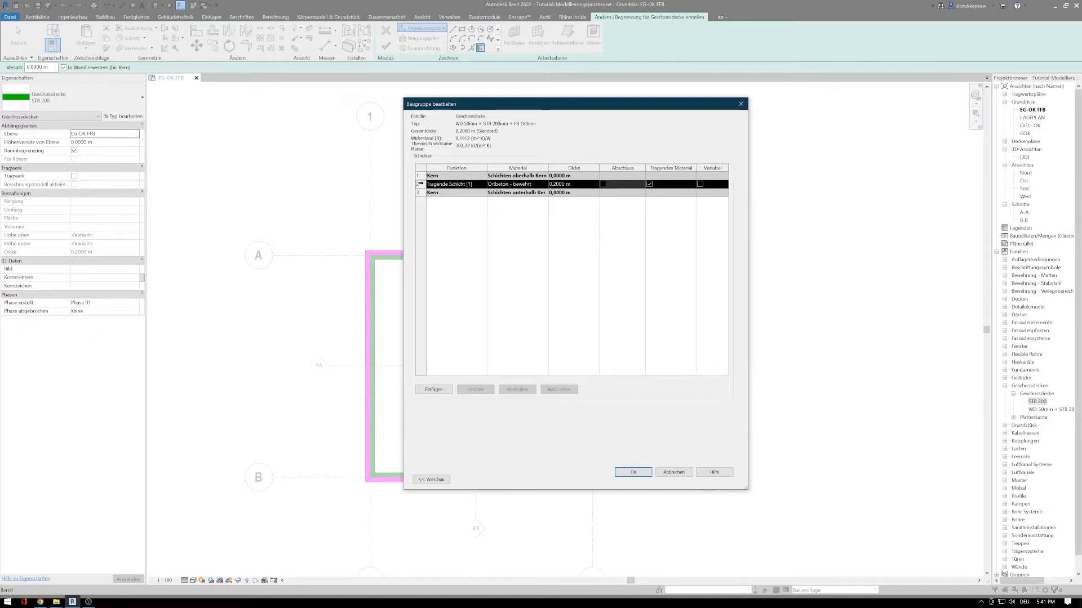
{"action": "left_click", "coordinate": [432, 389]}
{"action": "left_click", "coordinate": [432, 389]}
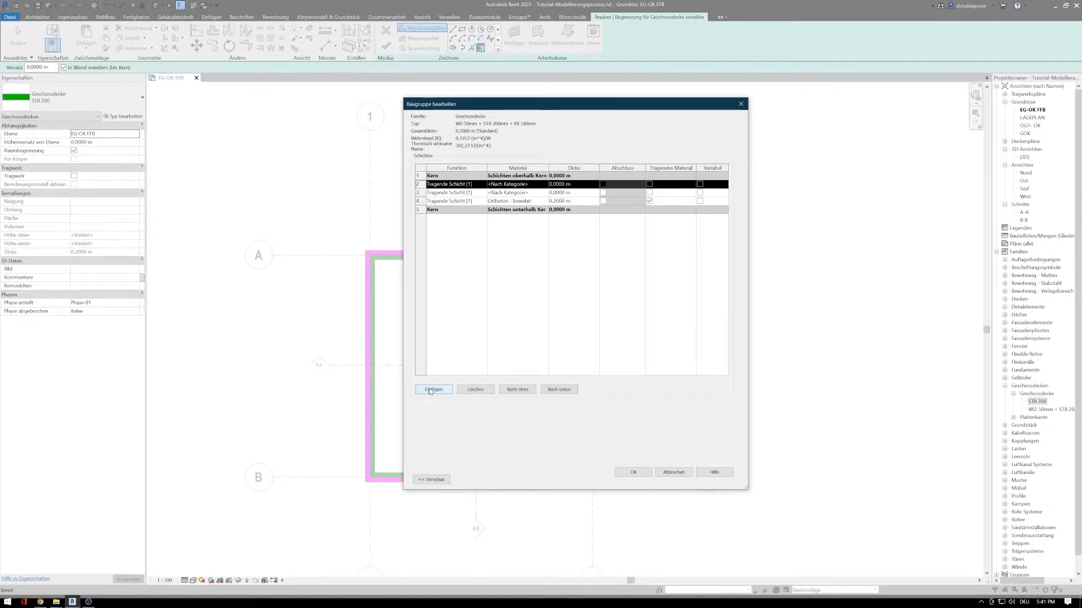
{"action": "left_click", "coordinate": [517, 389]}
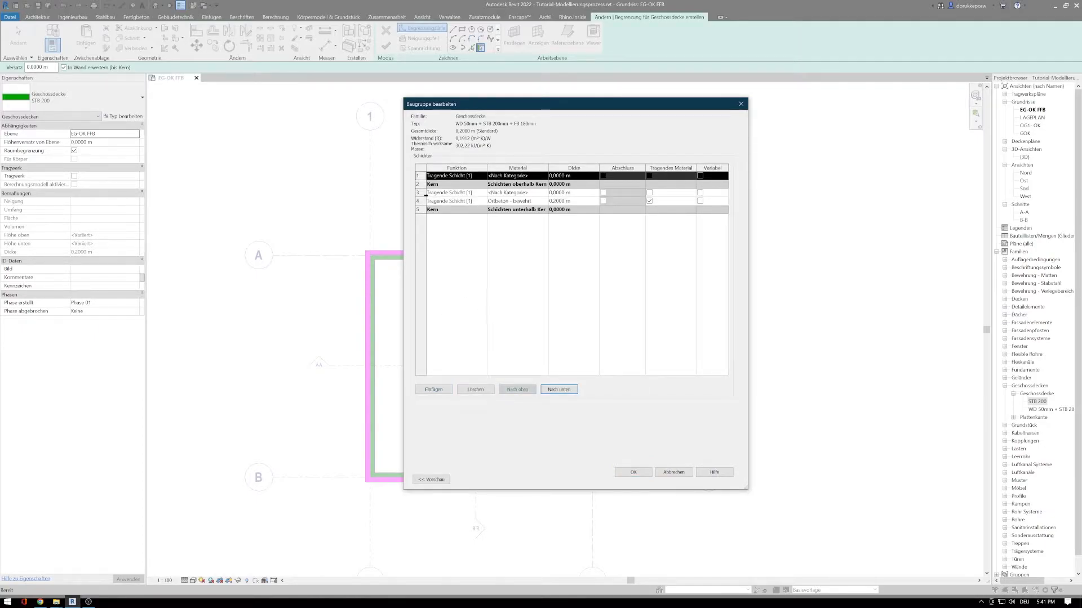
{"action": "left_click", "coordinate": [559, 389]}
{"action": "left_click", "coordinate": [559, 389]}
{"action": "left_click", "coordinate": [558, 389]}
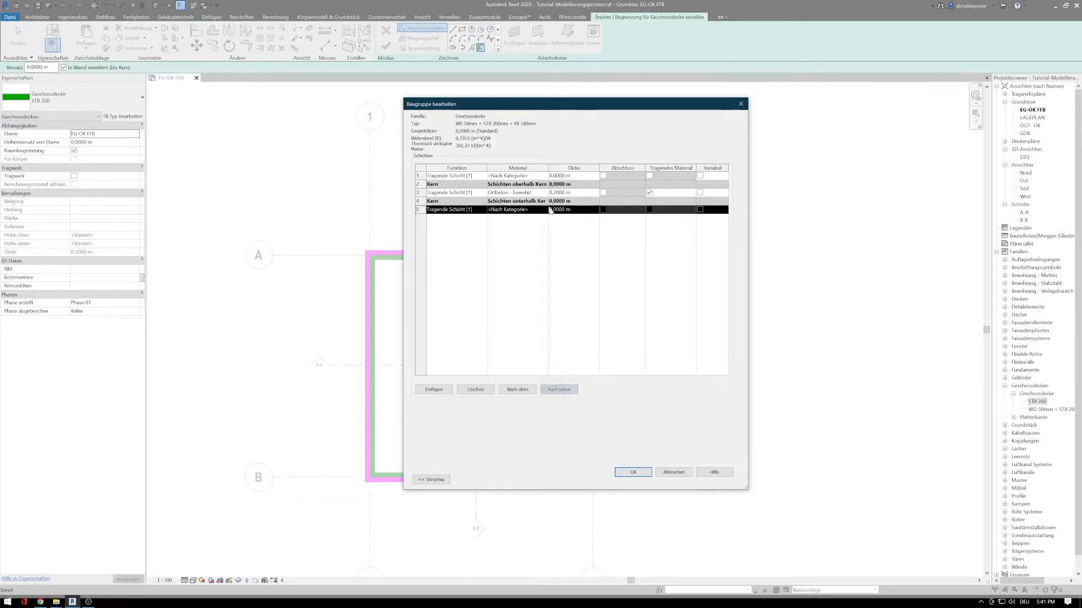
Set the thickness of the layer above the core to 0,18 m and the layer below the core to 0,05 m
{"action": "left_click", "coordinate": [576, 176]}
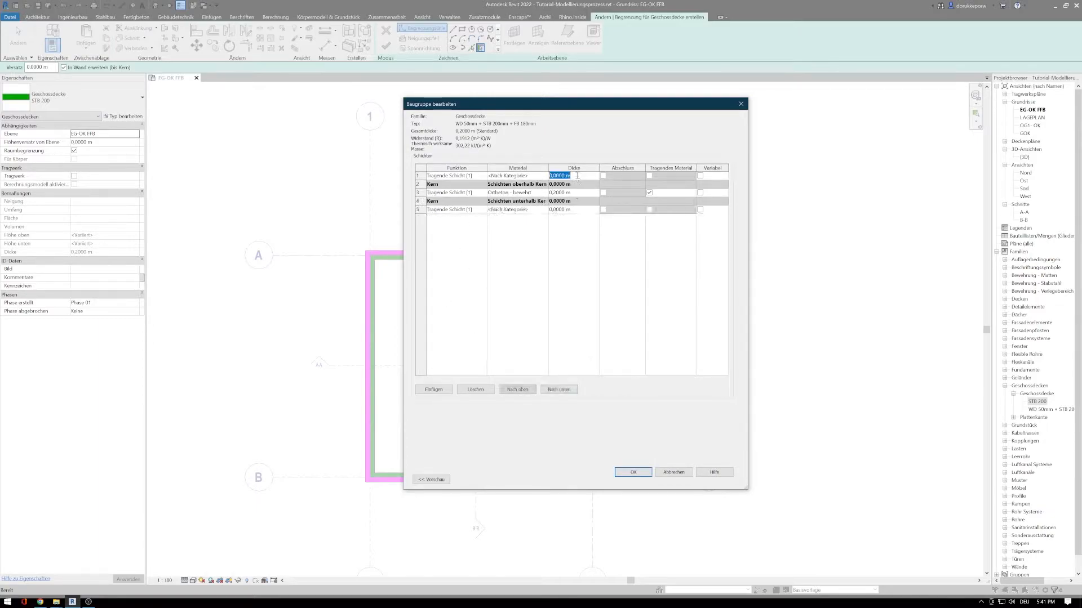
{"action": "type", "text": "0,18"}
{"action": "key", "text": "Tab"}
{"action": "left_click", "coordinate": [572, 209]}
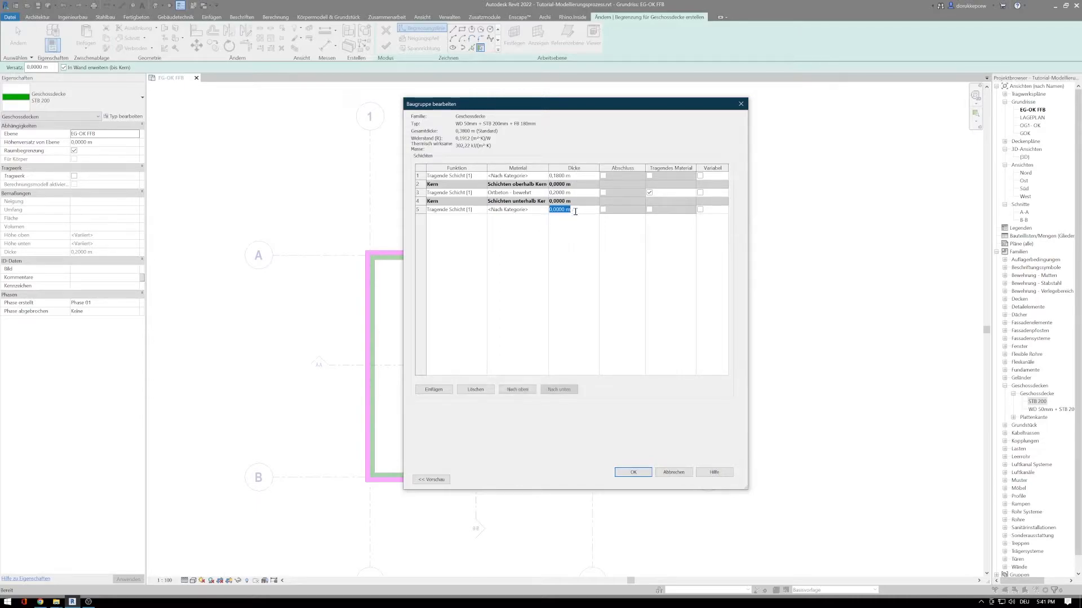
{"action": "type", "text": "0,05"}
{"action": "key", "text": "Tab"}
Assign the material "Dämmung - hart" to the layer below the core
{"action": "left_click", "coordinate": [535, 209]}
{"action": "left_click", "coordinate": [545, 209]}
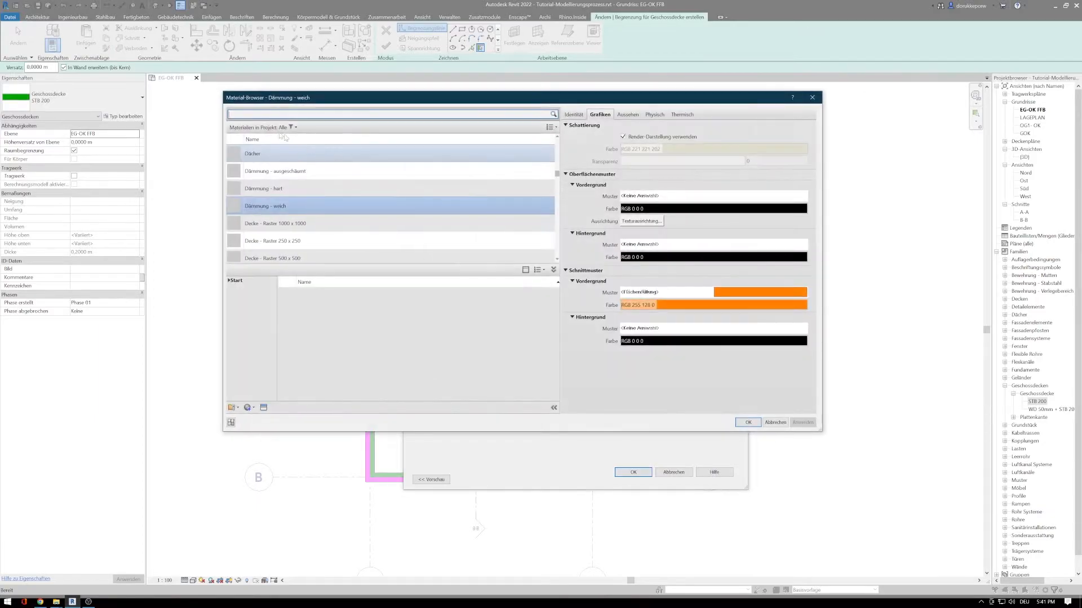
{"action": "left_click", "coordinate": [266, 115]}
{"action": "type", "text": "dämmung"}
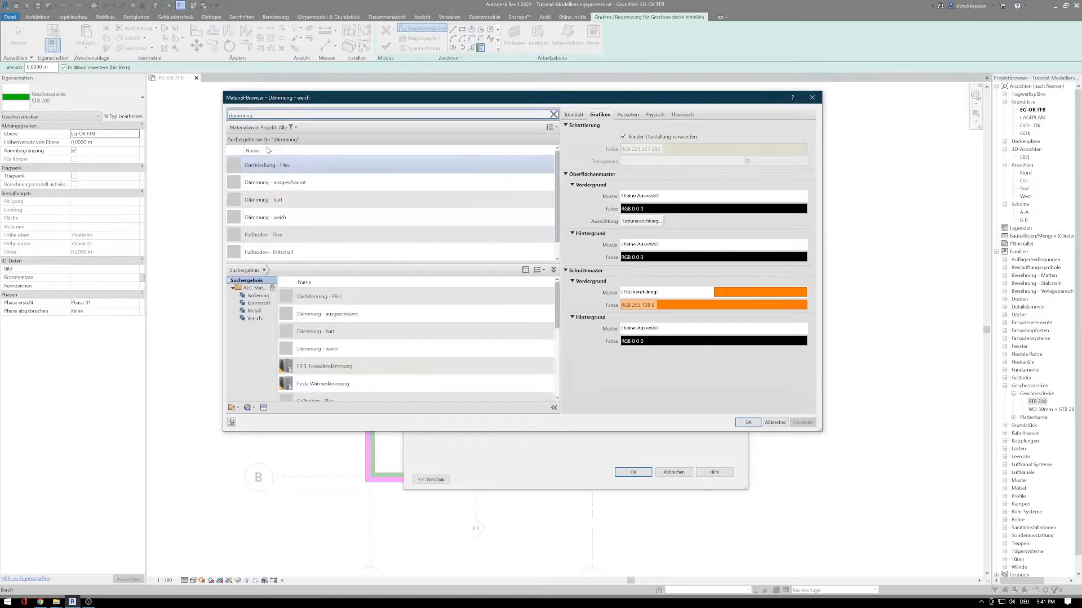
{"action": "left_click", "coordinate": [269, 199]}
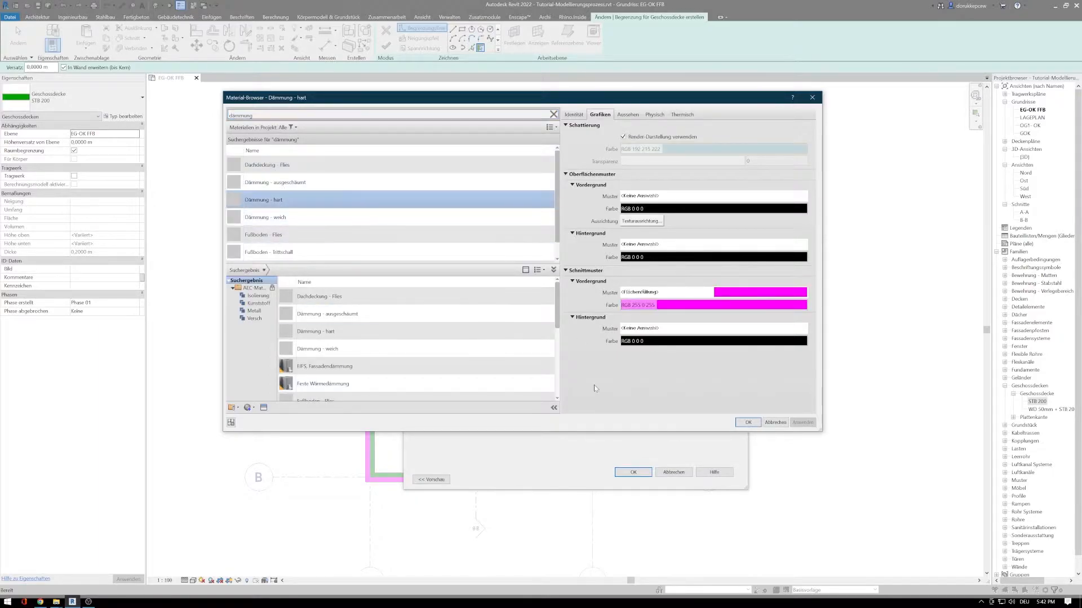
{"action": "left_click", "coordinate": [744, 422]}
Assign the material "Fußbodenaufbau" to the layer above the core and accept the floor type's assembly and properties
{"action": "left_click", "coordinate": [546, 177]}
{"action": "left_click", "coordinate": [545, 175]}
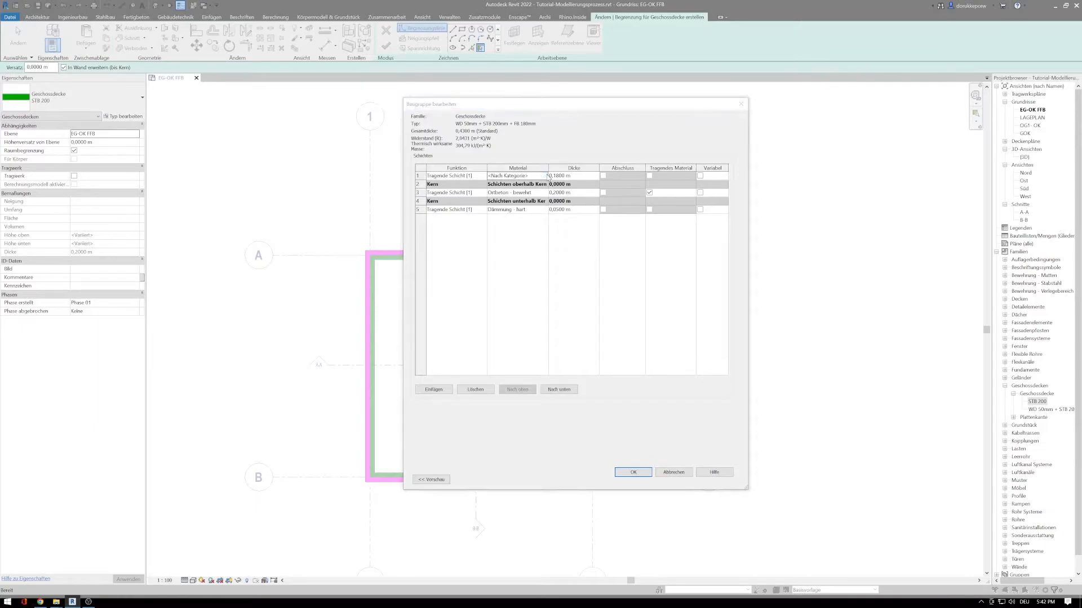
{"action": "left_click", "coordinate": [277, 112]}
{"action": "type", "text": "fußboden"}
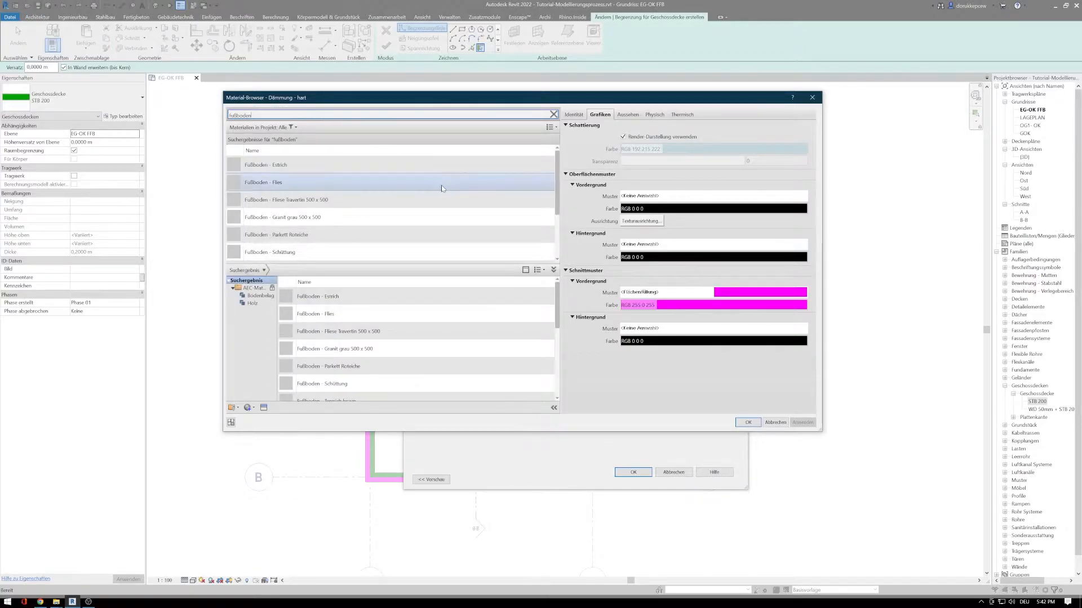
{"action": "scroll", "coordinate": [324, 237], "scroll_direction": "down", "scroll_amount": 3}
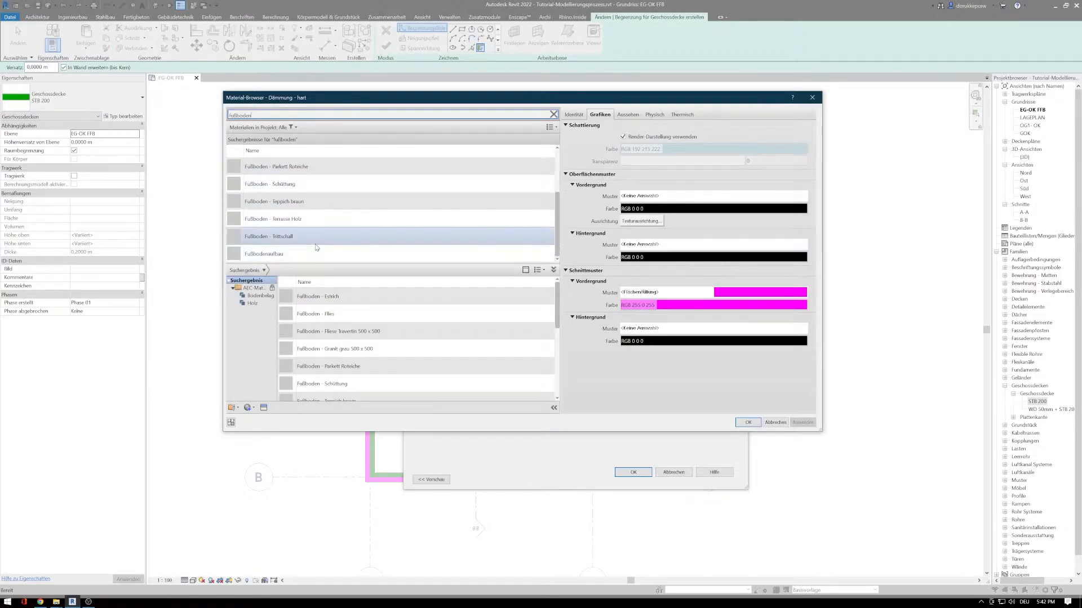
{"action": "left_click", "coordinate": [303, 254]}
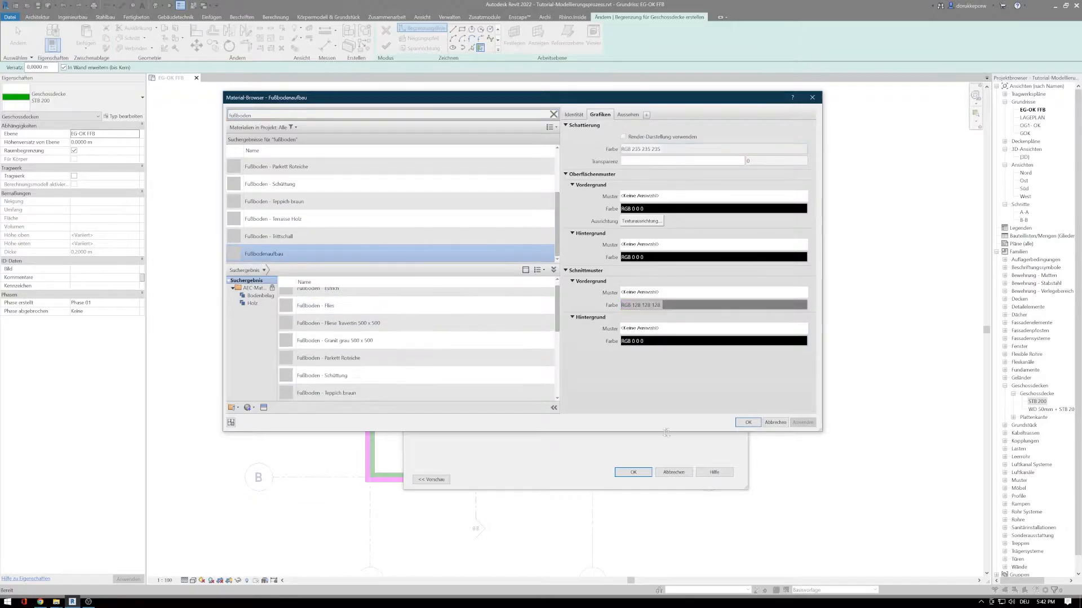
{"action": "left_click", "coordinate": [748, 423]}
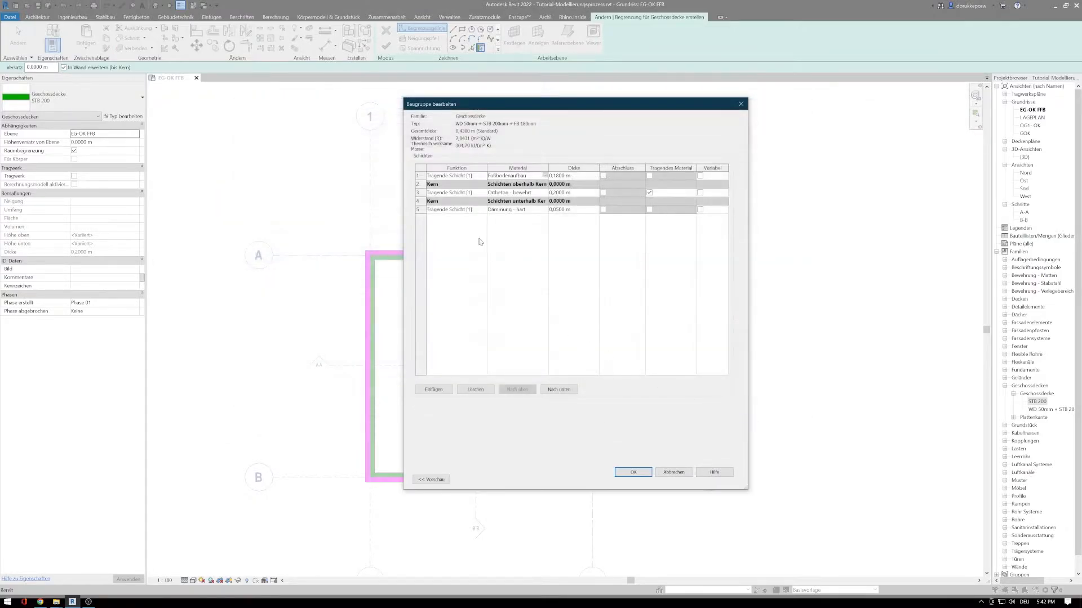
{"action": "left_click", "coordinate": [641, 473]}
{"action": "left_click", "coordinate": [642, 479]}
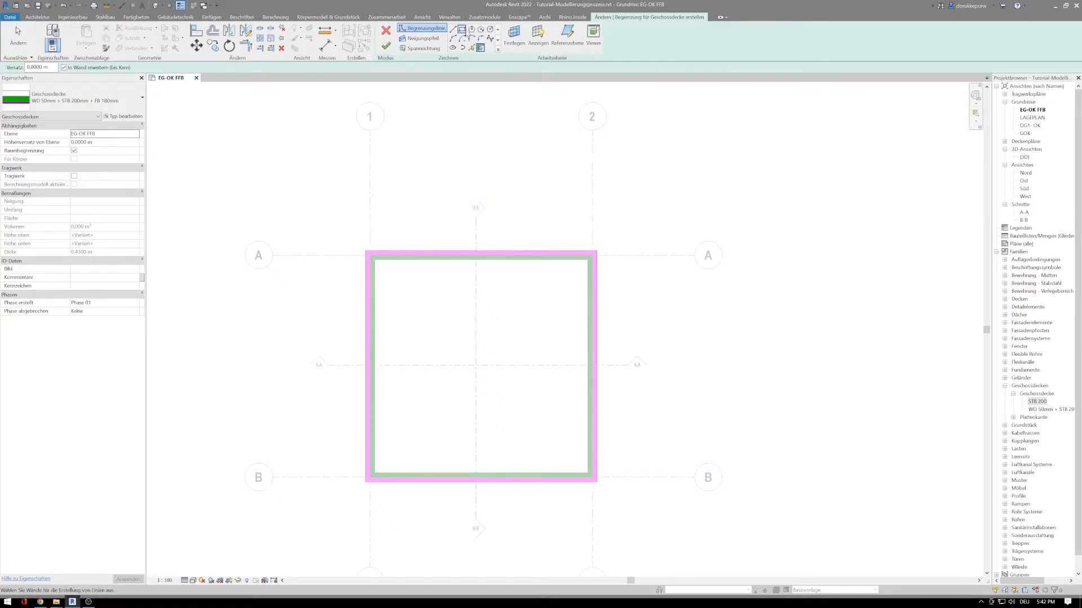
Sketch the floor boundary by picking the four exterior walls instead of drawing a rectangle
{"action": "left_click", "coordinate": [462, 30]}
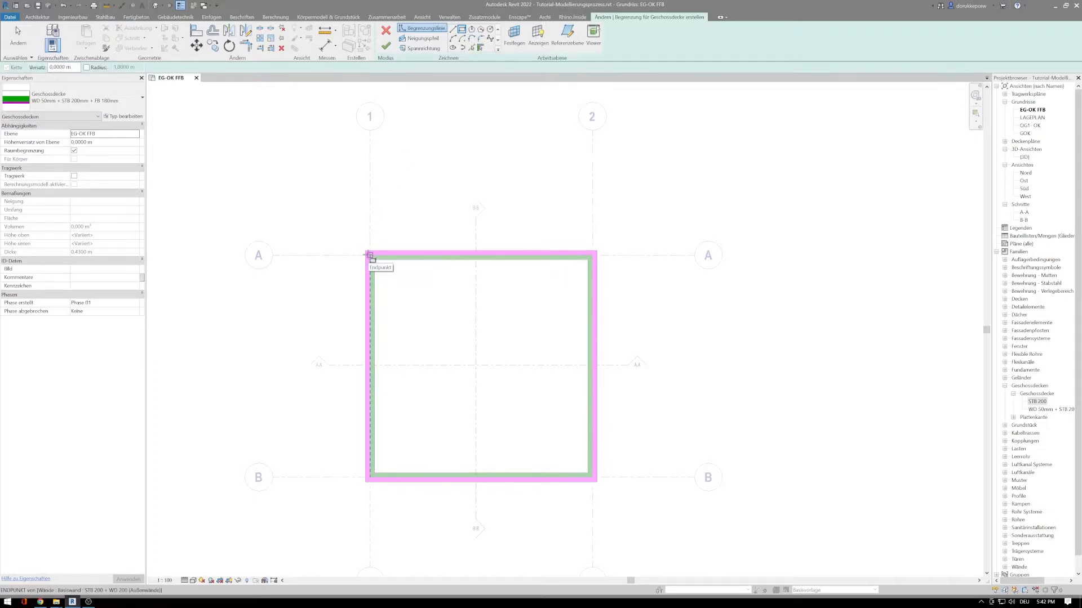
{"action": "left_click", "coordinate": [369, 253]}
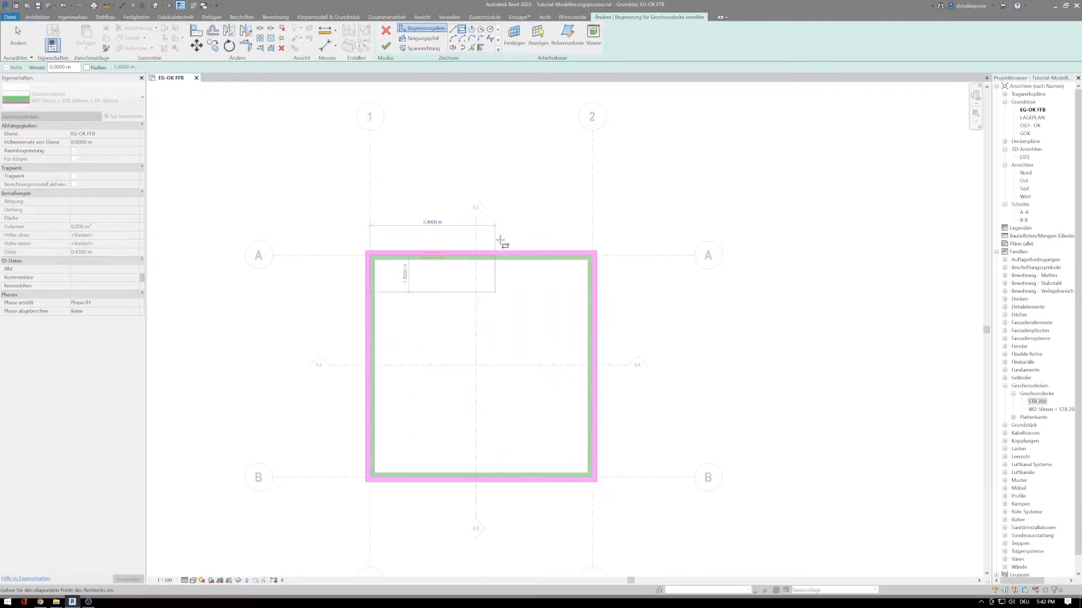
{"action": "left_click", "coordinate": [480, 48]}
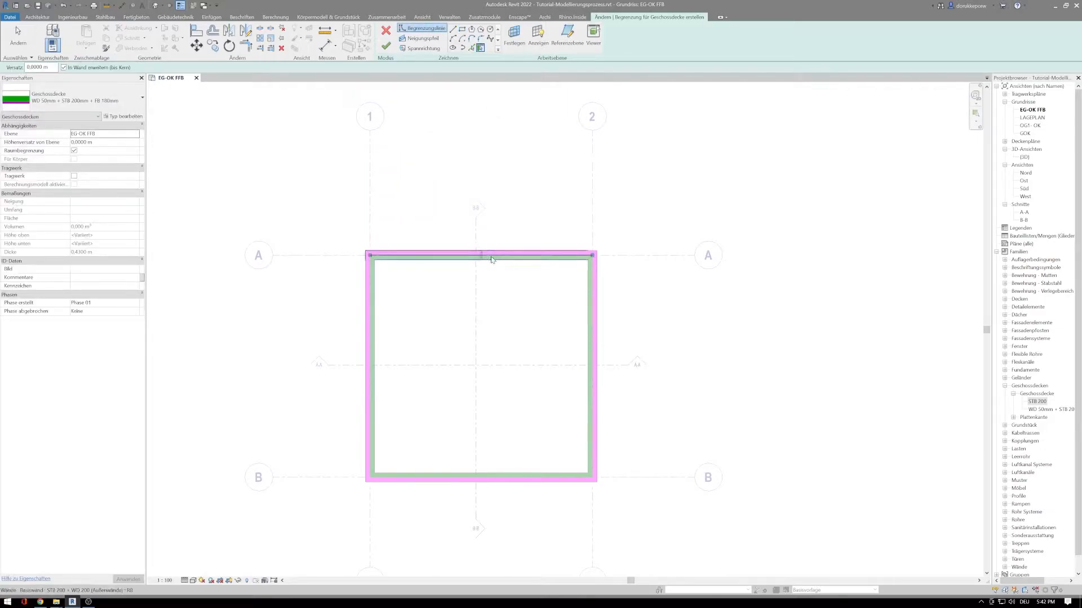
{"action": "left_click", "coordinate": [592, 362]}
{"action": "left_click", "coordinate": [531, 480]}
{"action": "left_click", "coordinate": [372, 392]}
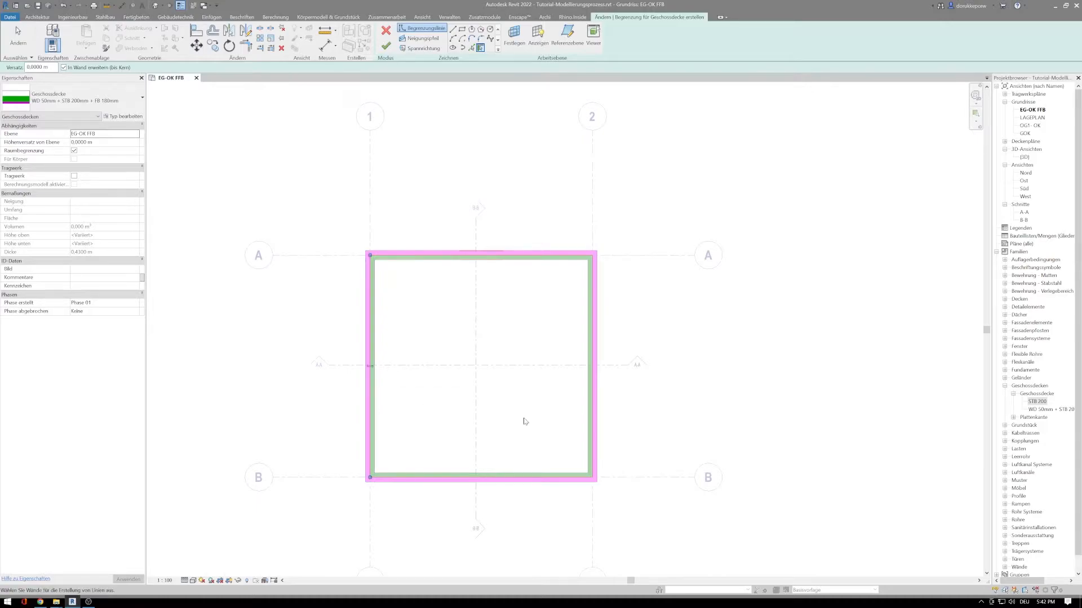
{"action": "key", "text": "Escape"}
Try flipping the floor boundary line along grid A to the other side of its wall, then deselect it
{"action": "scroll", "coordinate": [505, 256], "scroll_direction": "up", "scroll_amount": 2}
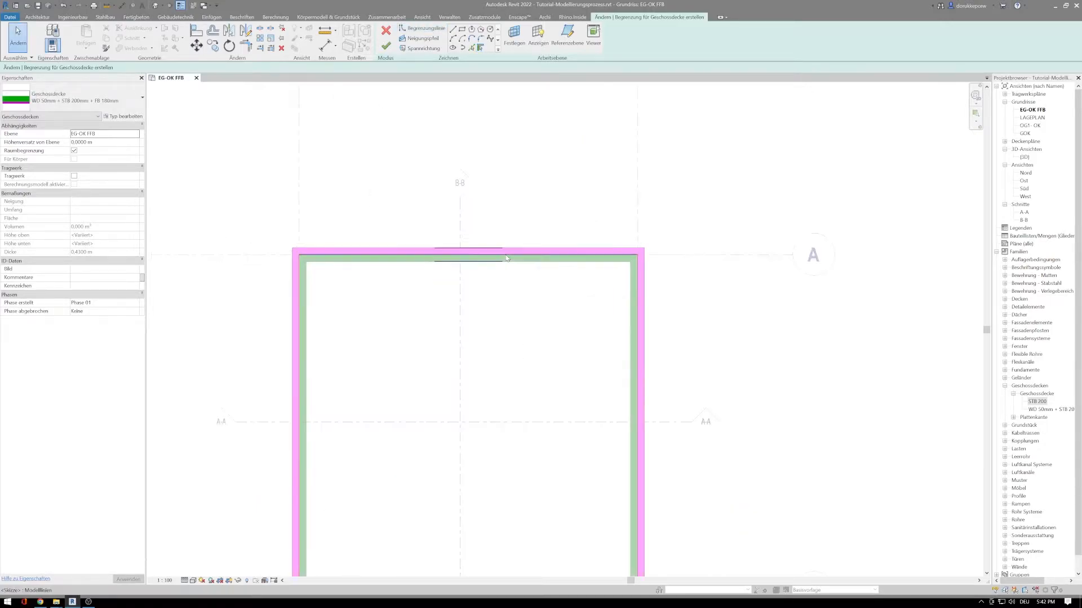
{"action": "middle_click_drag", "start_coordinate": [492, 299], "coordinate": [497, 258]}
{"action": "left_click", "coordinate": [475, 217]}
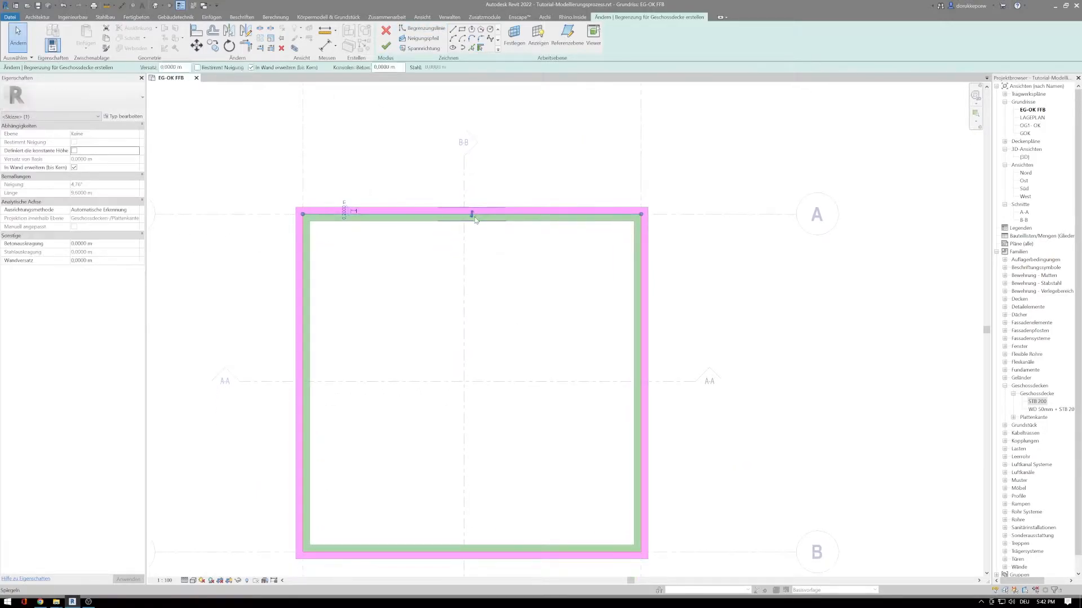
{"action": "left_click", "coordinate": [472, 214]}
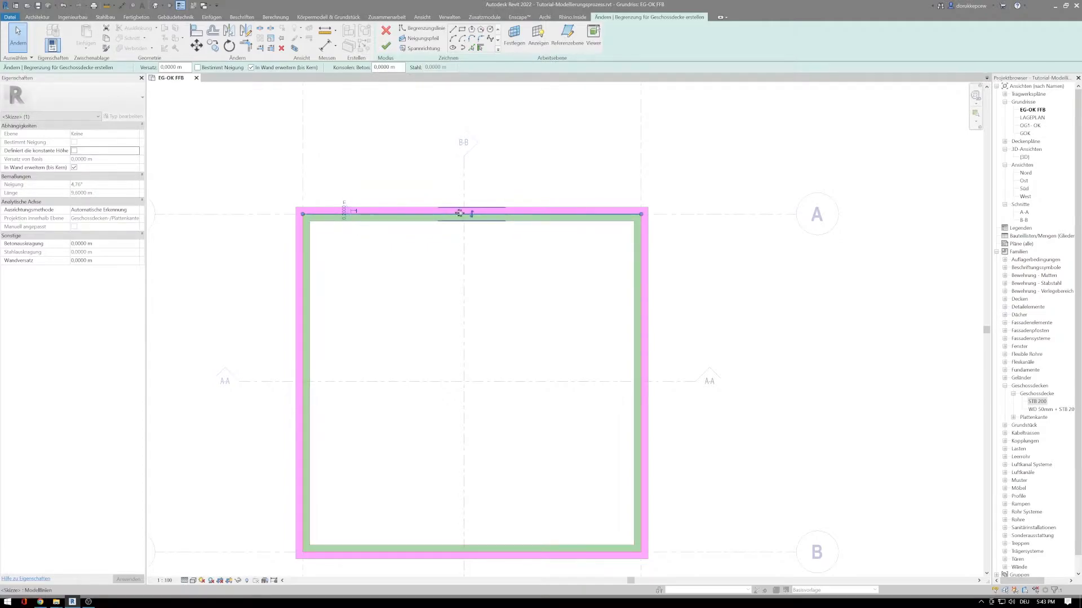
{"action": "scroll", "coordinate": [497, 258], "scroll_direction": "down", "scroll_amount": 1}
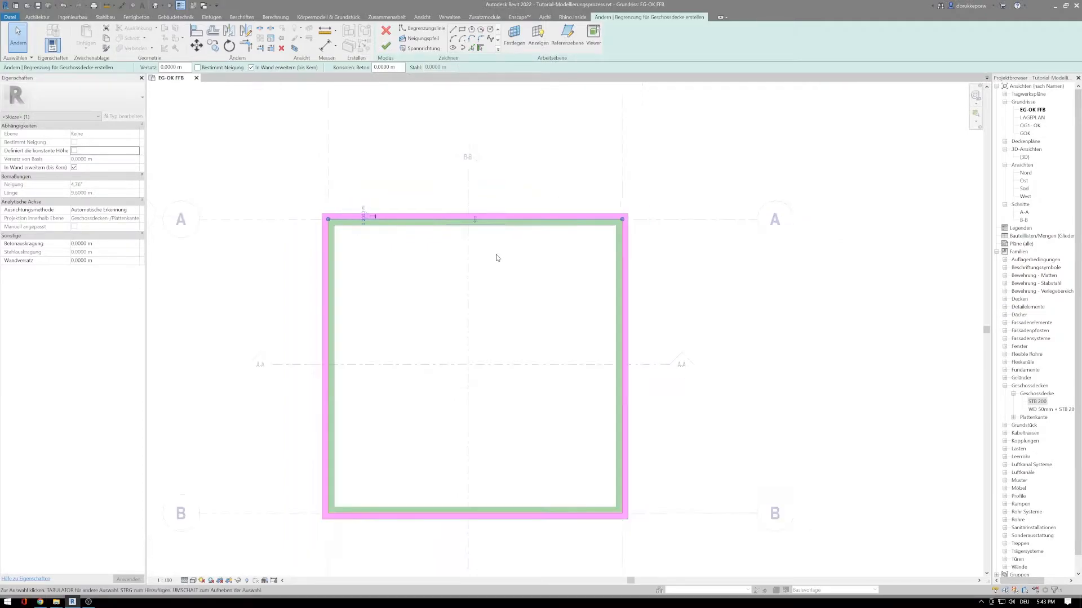
{"action": "key", "text": "Escape"}
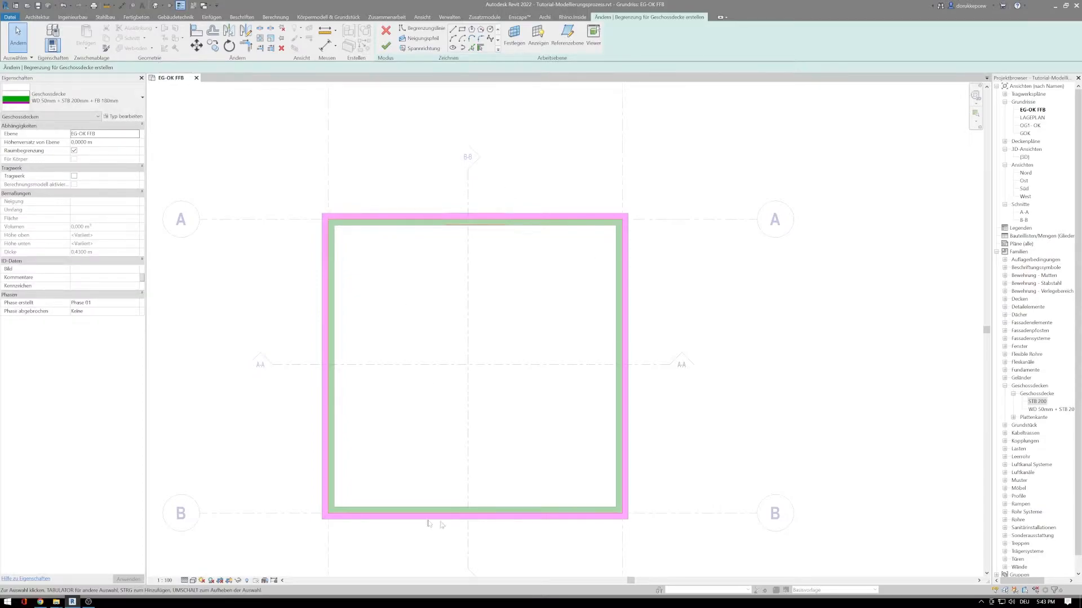
{"action": "scroll", "coordinate": [339, 501], "scroll_direction": "up", "scroll_amount": 6}
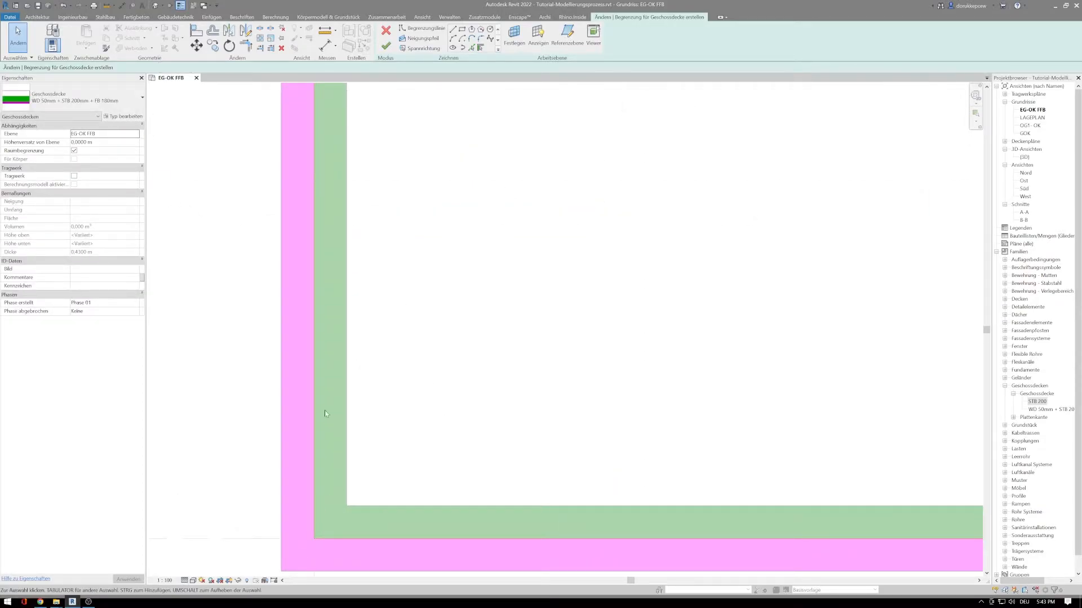
{"action": "scroll", "coordinate": [309, 398], "scroll_direction": "down", "scroll_amount": 3}
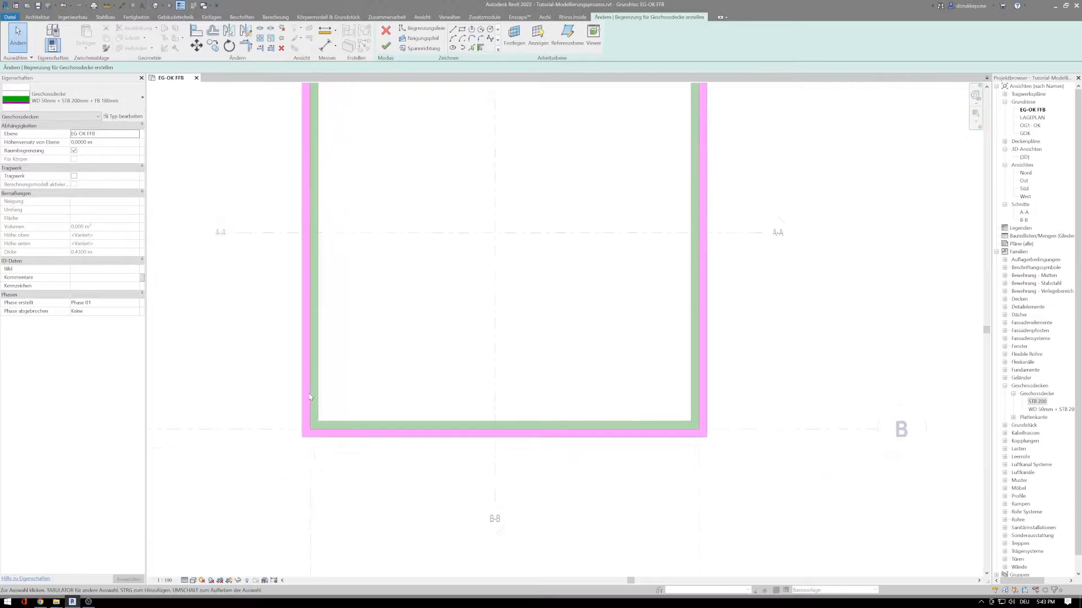
{"action": "scroll", "coordinate": [309, 398], "scroll_direction": "down", "scroll_amount": 2}
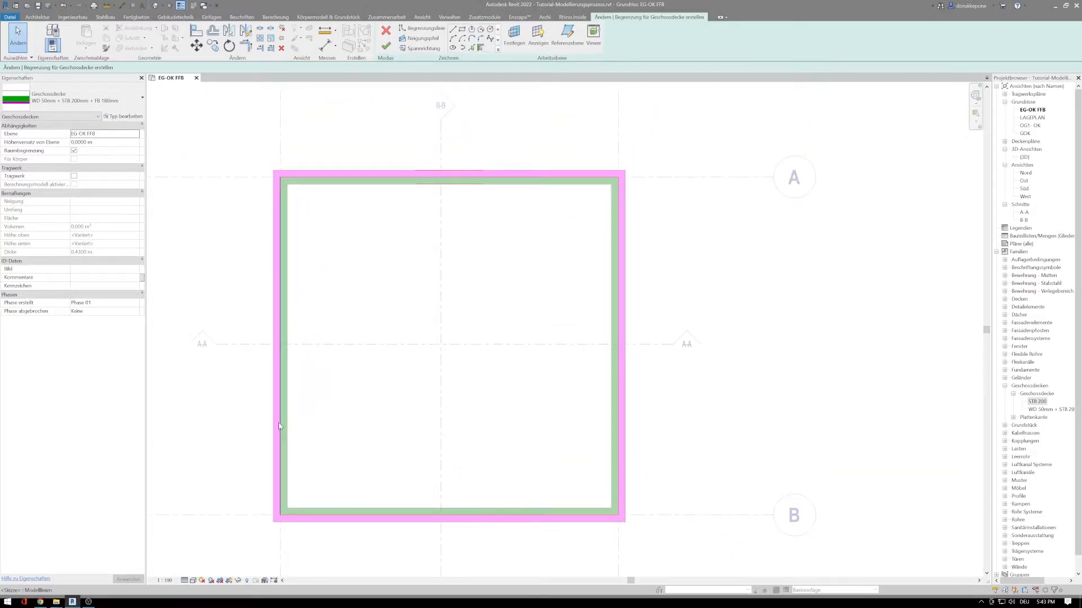
Finish the ground-floor slab from its sketched boundary and deselect it
{"action": "left_click", "coordinate": [386, 47]}
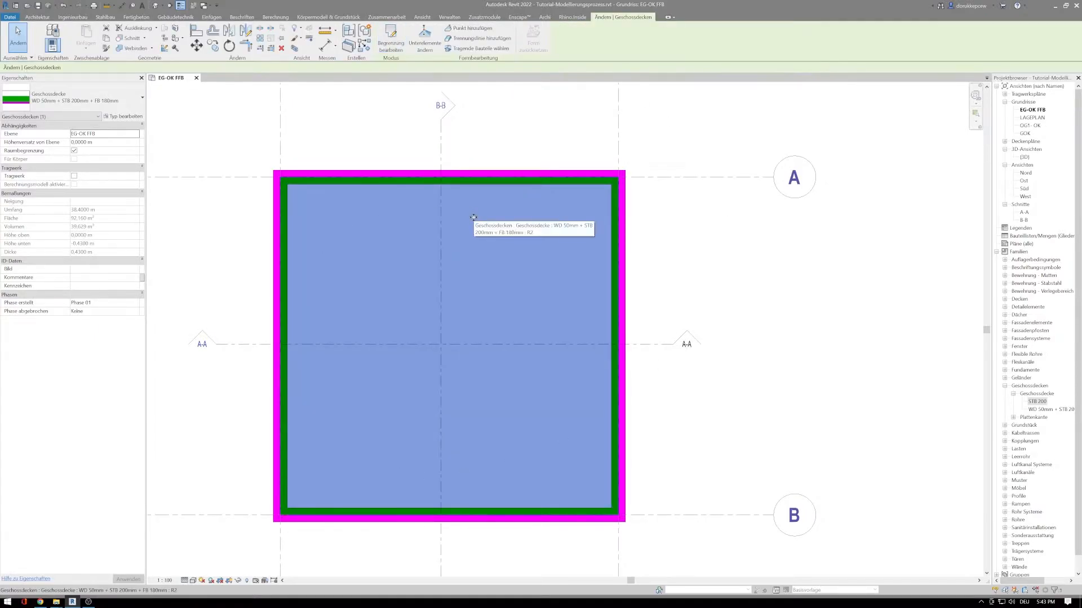
{"action": "left_click", "coordinate": [777, 310]}
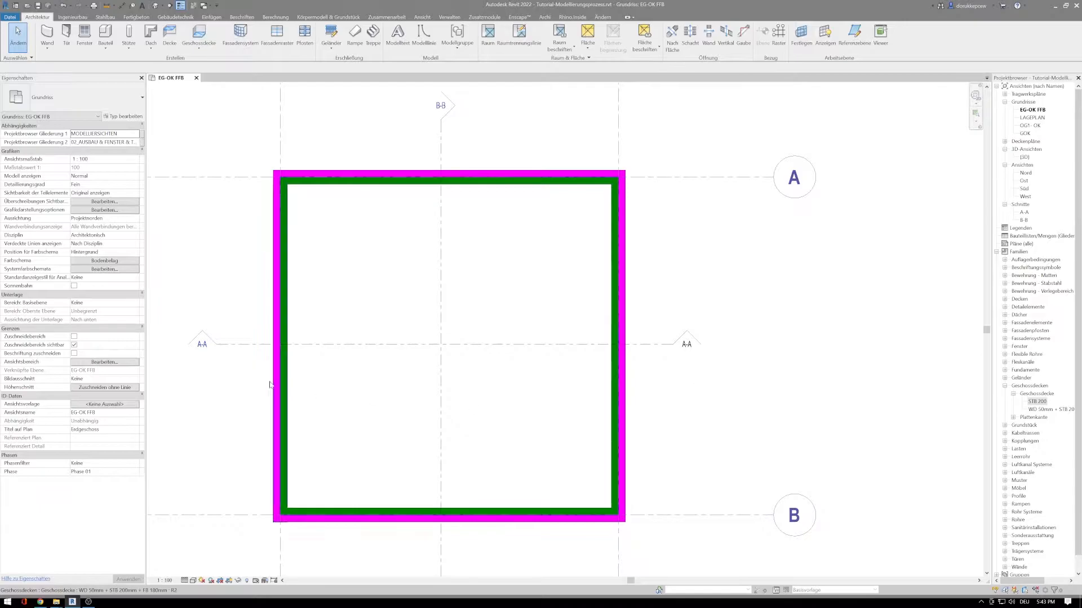
Open section A-A and examine how the ground-floor slab meets the exterior walls at both ends
{"action": "double_click", "coordinate": [201, 344]}
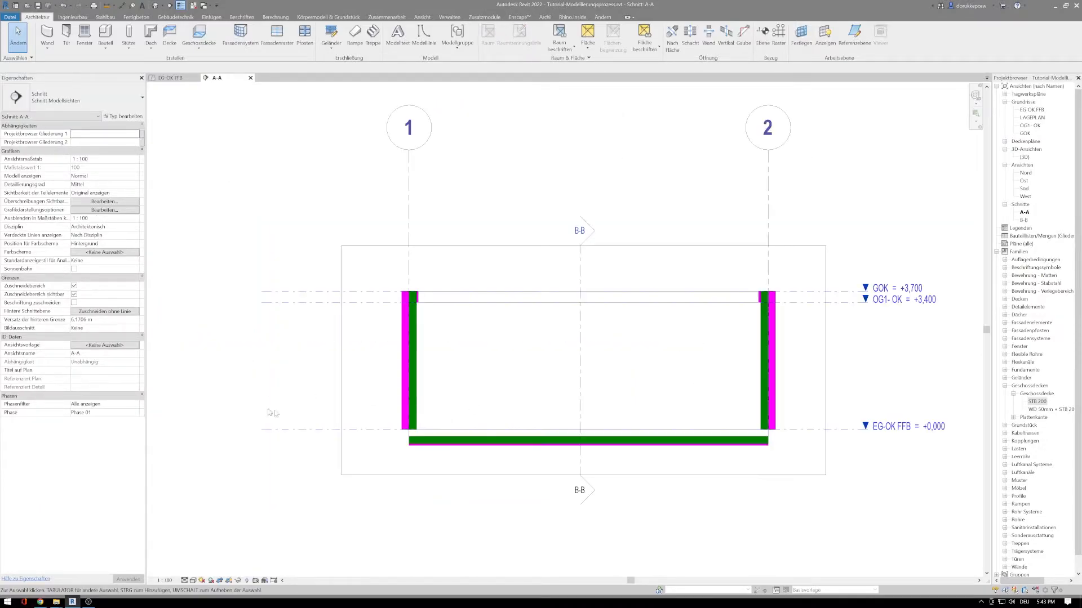
{"action": "middle_click_drag", "start_coordinate": [478, 504], "coordinate": [355, 477]}
{"action": "scroll", "coordinate": [589, 425], "scroll_direction": "up", "scroll_amount": 3}
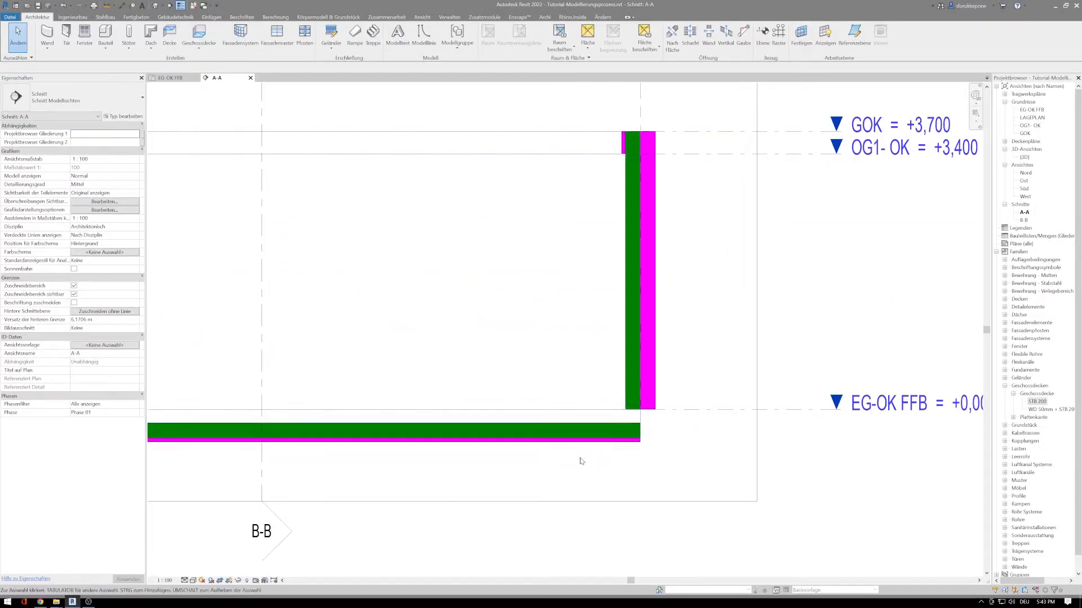
{"action": "middle_click_drag", "start_coordinate": [536, 443], "coordinate": [735, 411]}
{"action": "scroll", "coordinate": [276, 394], "scroll_direction": "down", "scroll_amount": 2}
{"action": "middle_click_drag", "start_coordinate": [276, 394], "coordinate": [476, 394]}
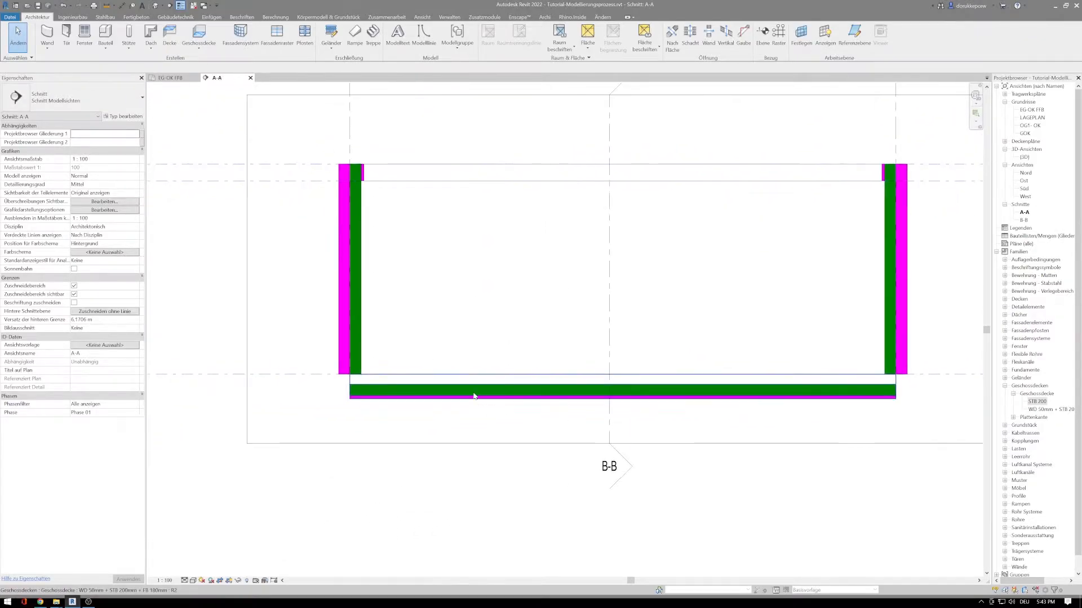
{"action": "scroll", "coordinate": [322, 391], "scroll_direction": "up", "scroll_amount": 3}
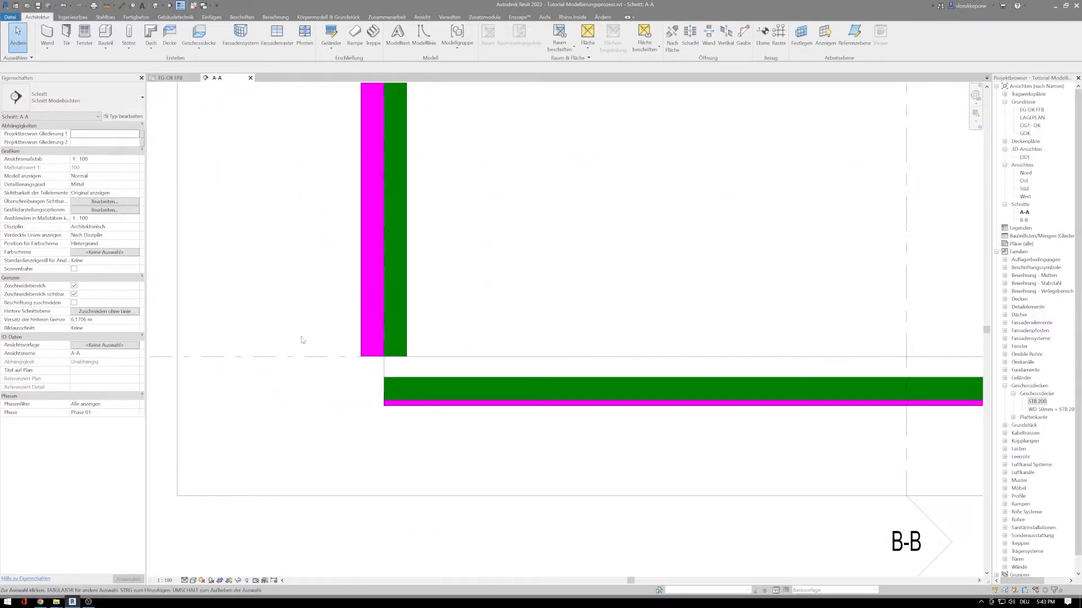
{"action": "scroll", "coordinate": [438, 335], "scroll_direction": "down", "scroll_amount": 3}
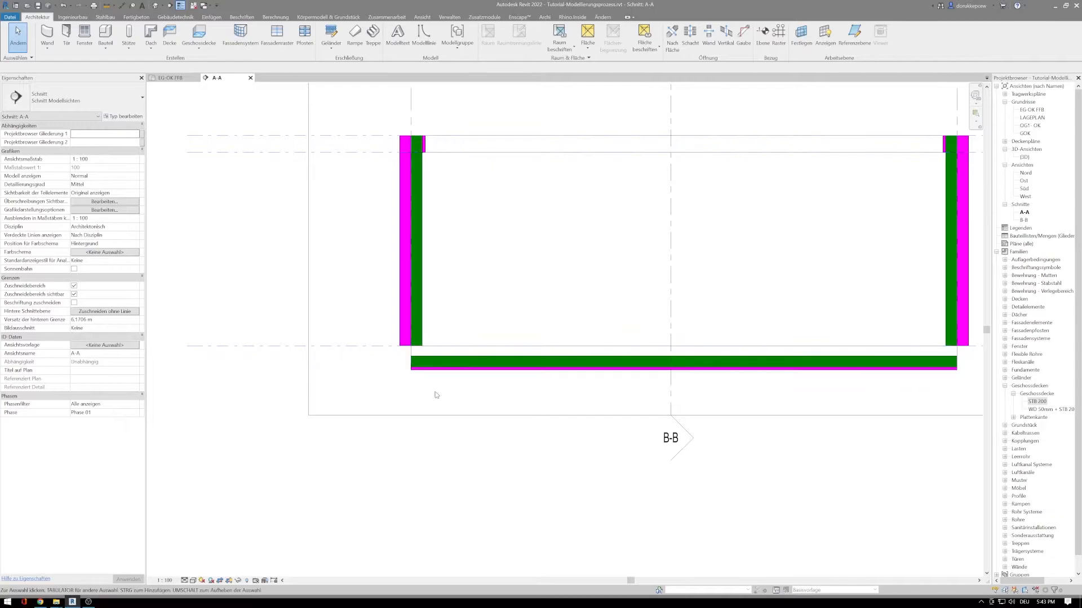
{"action": "middle_click_drag", "start_coordinate": [584, 348], "coordinate": [438, 411]}
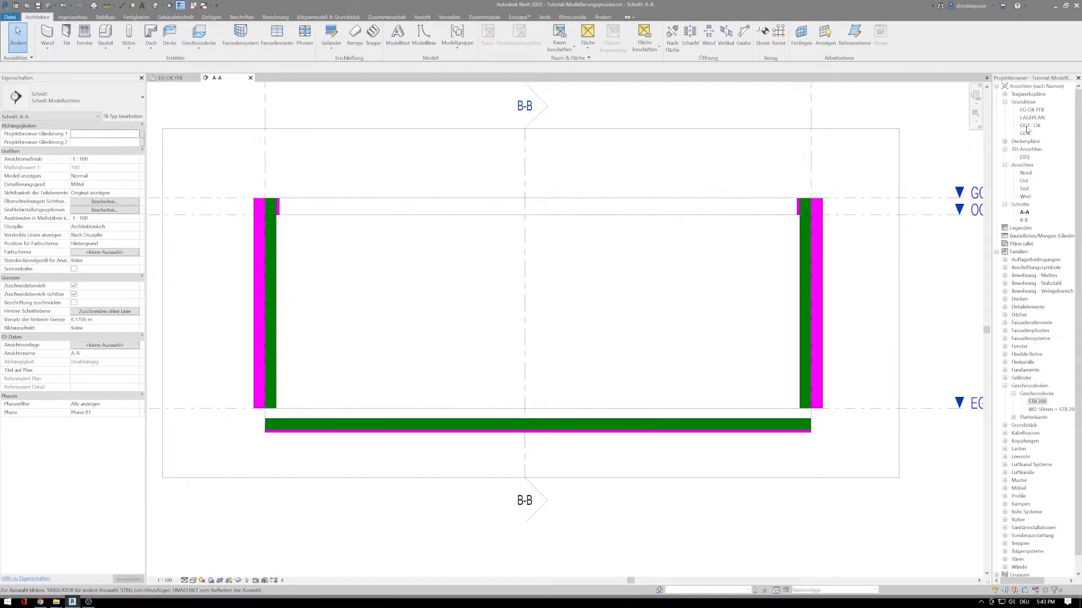
Copy the ground-floor slab in section A-A and paste it aligned to level OG1- OK
{"action": "double_click", "coordinate": [1029, 126]}
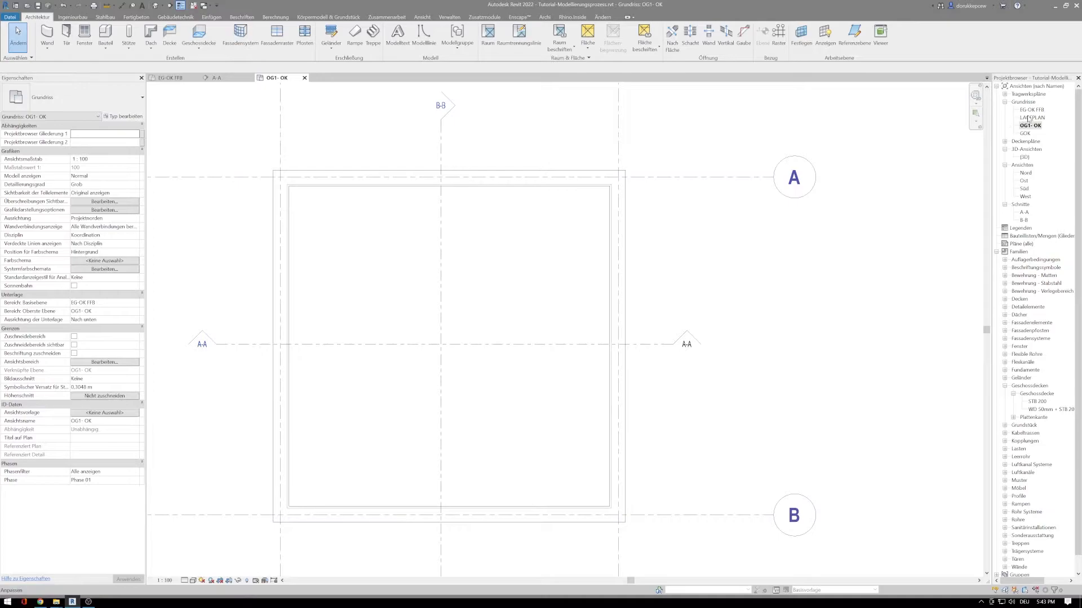
{"action": "double_click", "coordinate": [1024, 213]}
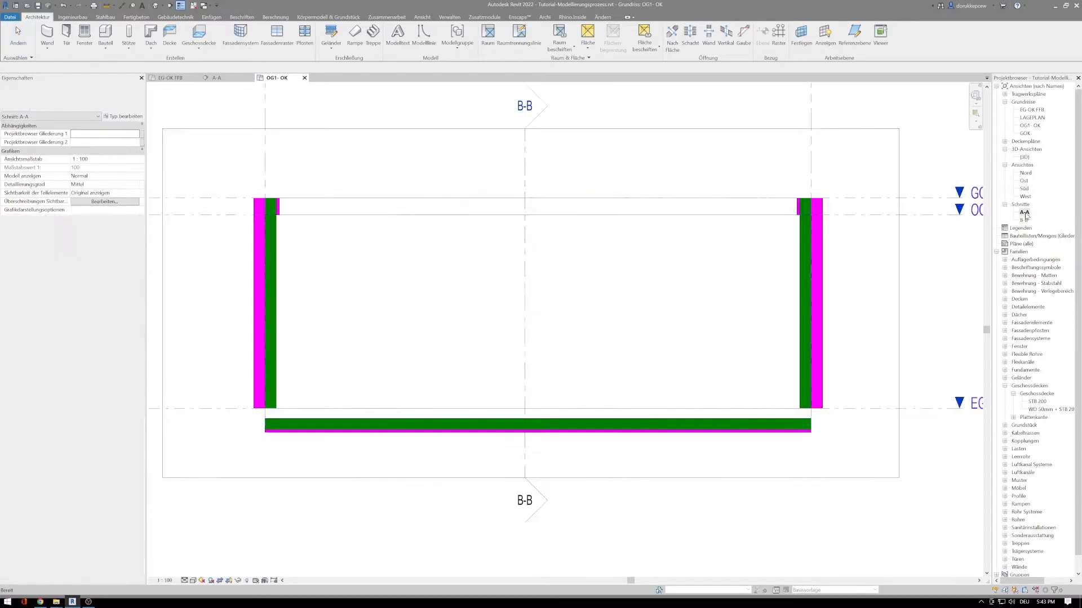
{"action": "left_click", "coordinate": [733, 431]}
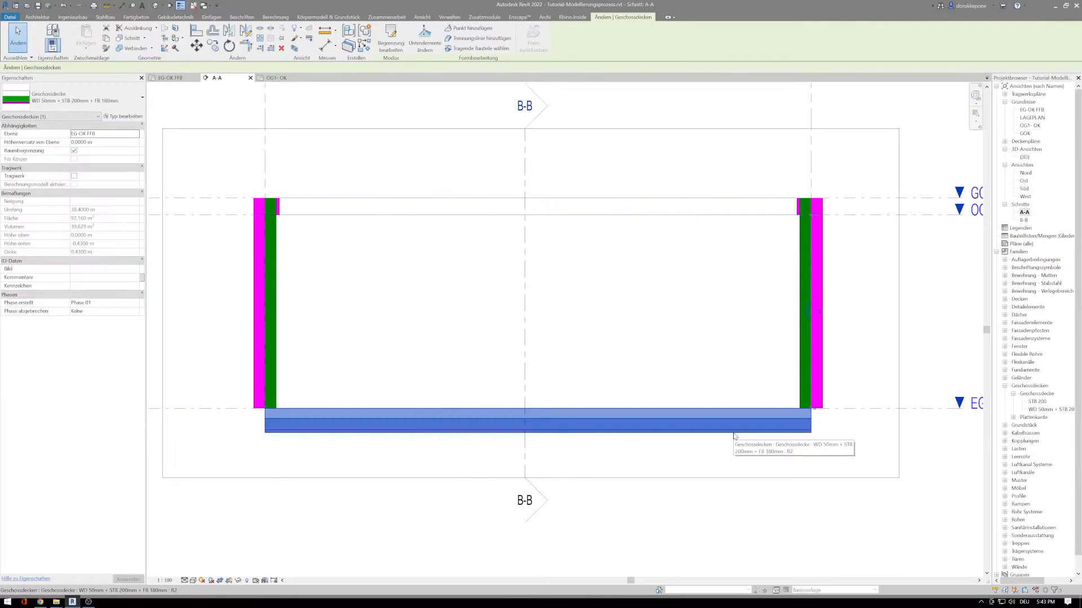
{"action": "left_click", "coordinate": [107, 40]}
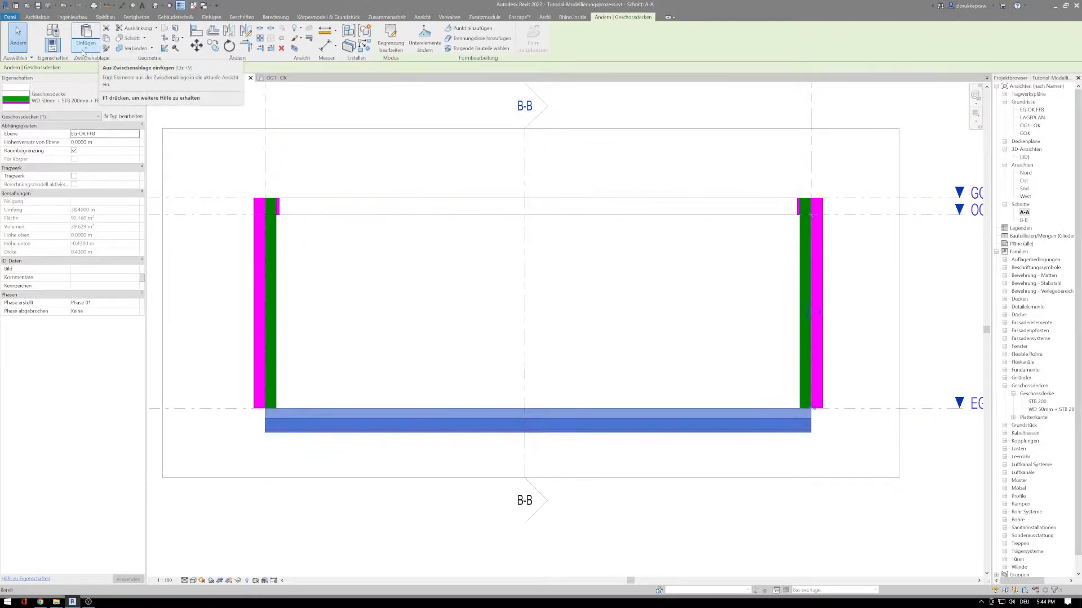
{"action": "left_click", "coordinate": [83, 52]}
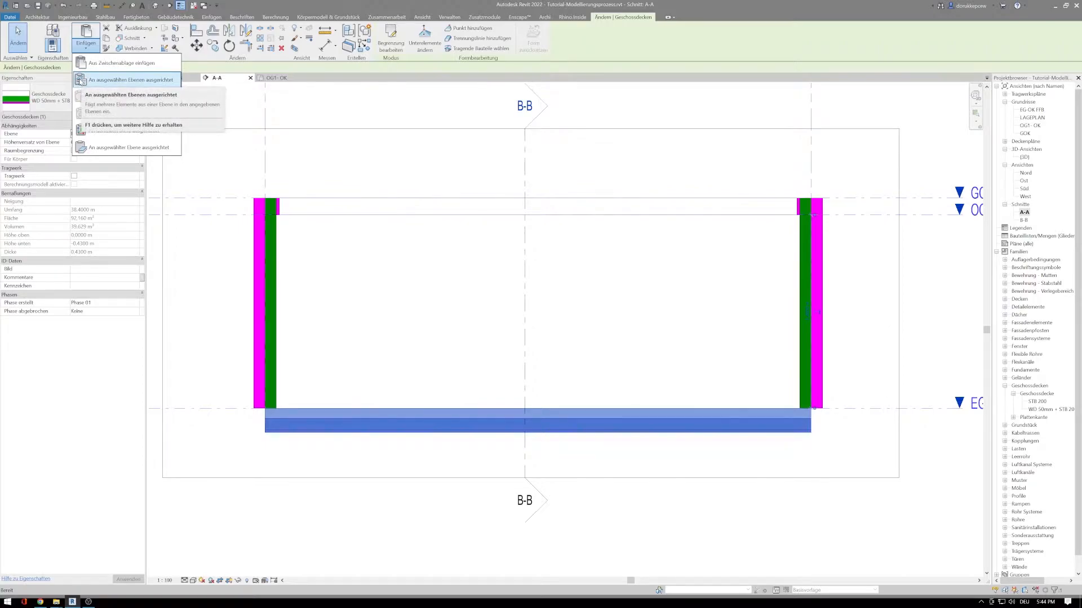
{"action": "left_click", "coordinate": [82, 79]}
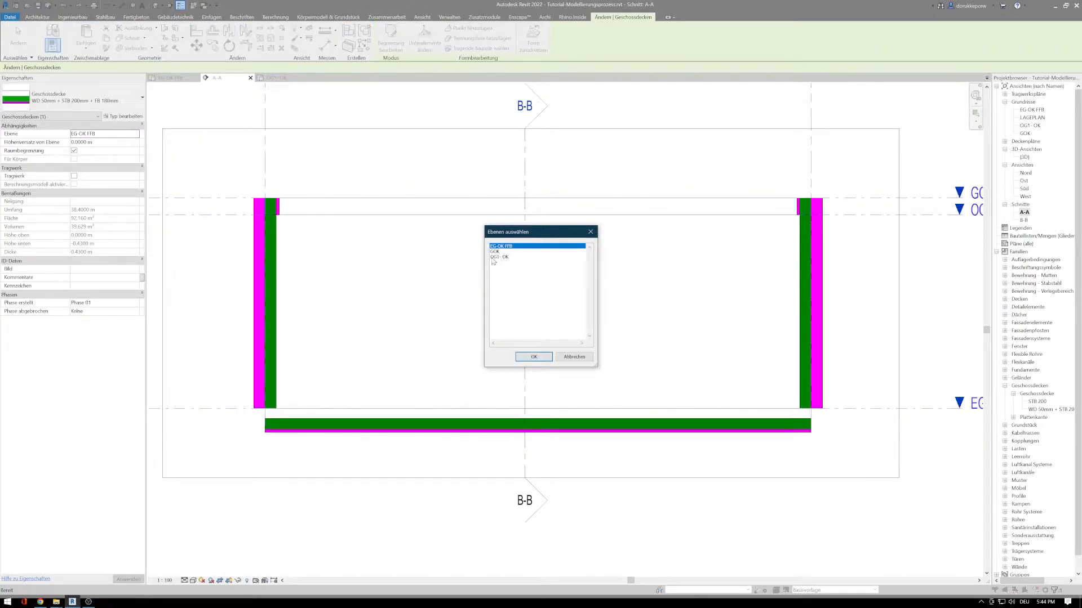
{"action": "left_click", "coordinate": [495, 257]}
{"action": "left_click", "coordinate": [533, 356]}
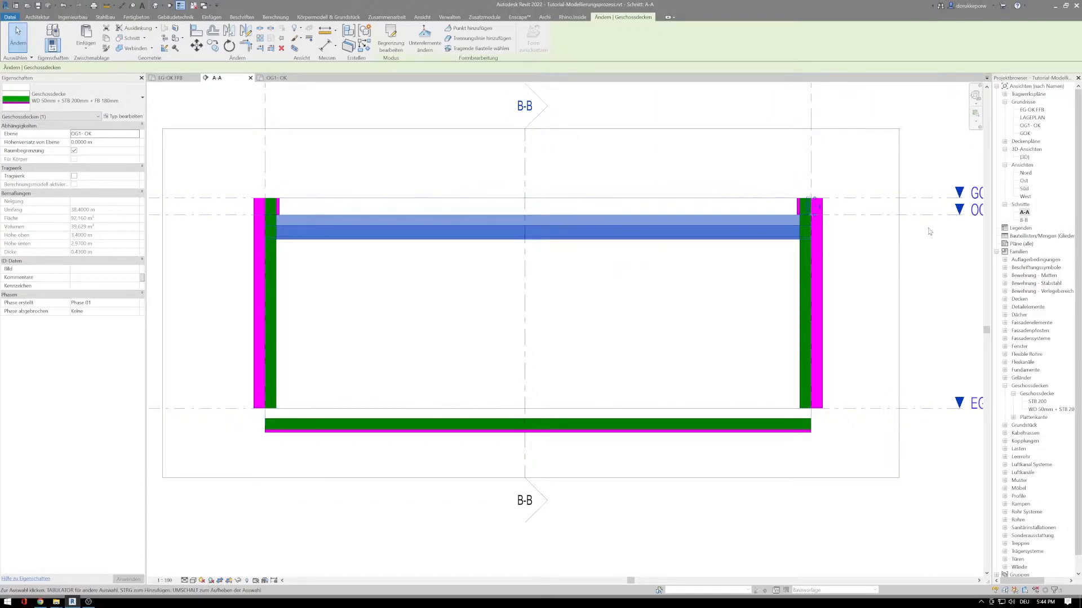
Duplicate the upper slab's floor type under the name "STB 200mm + WD 200mm + DA 200mm"
{"action": "middle_click_drag", "start_coordinate": [934, 231], "coordinate": [629, 239]}
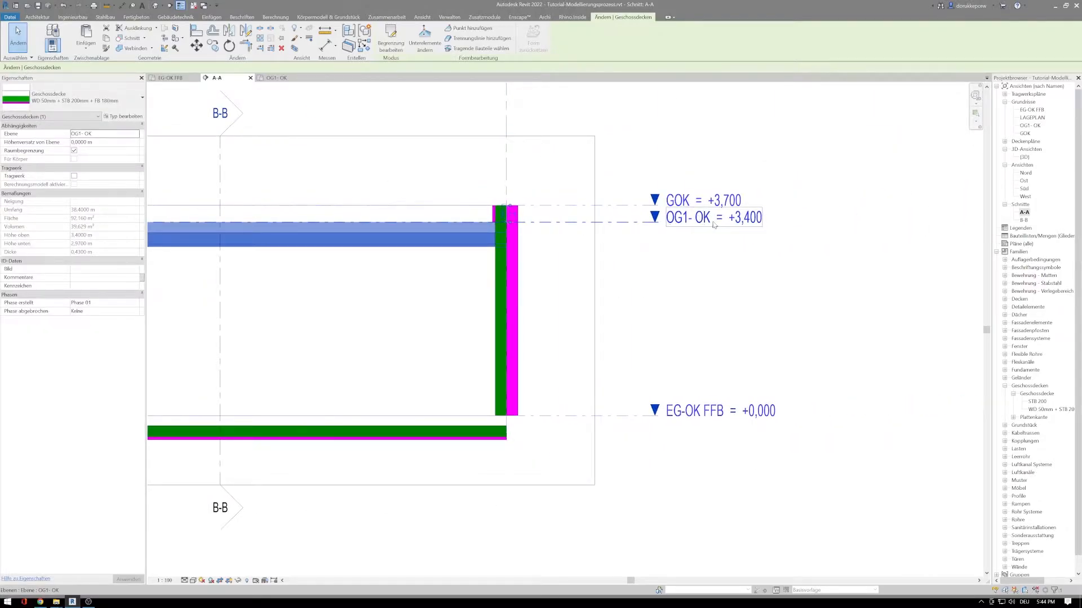
{"action": "middle_click_drag", "start_coordinate": [321, 274], "coordinate": [538, 267]}
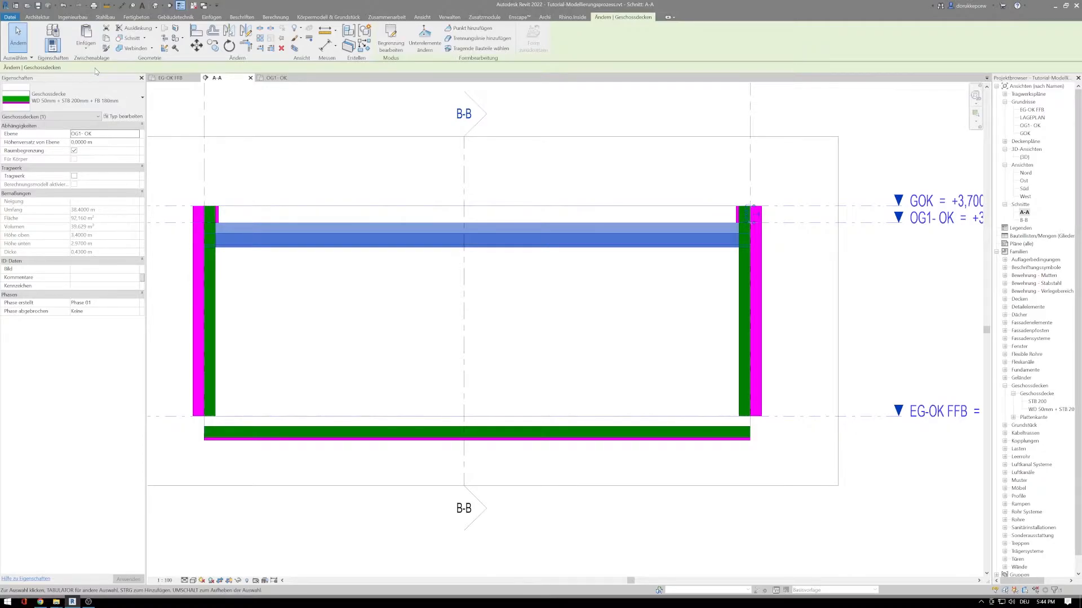
{"action": "left_click", "coordinate": [128, 116]}
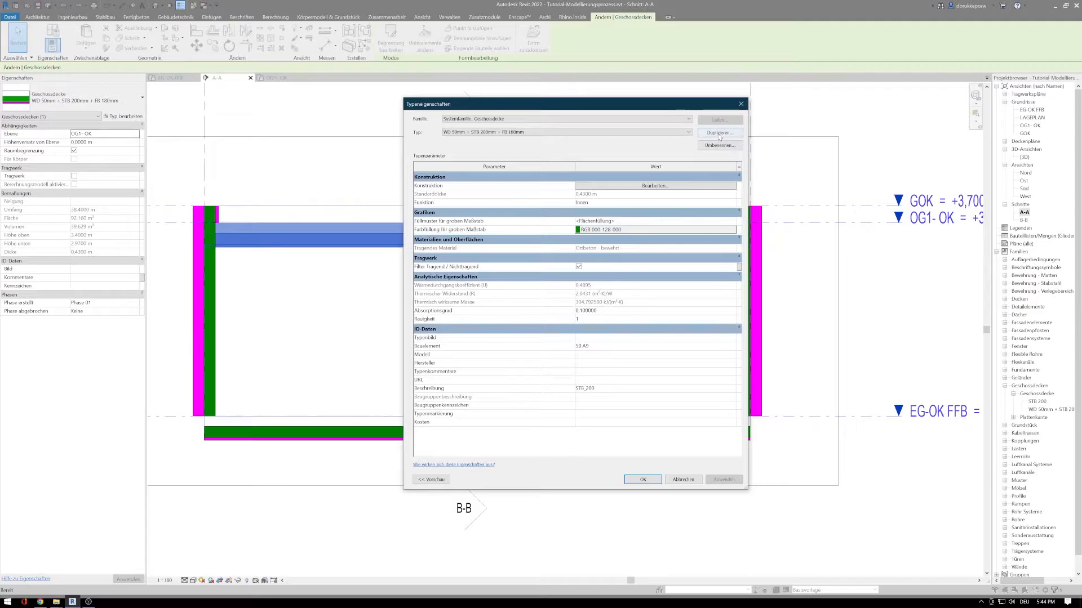
{"action": "left_click", "coordinate": [713, 133]}
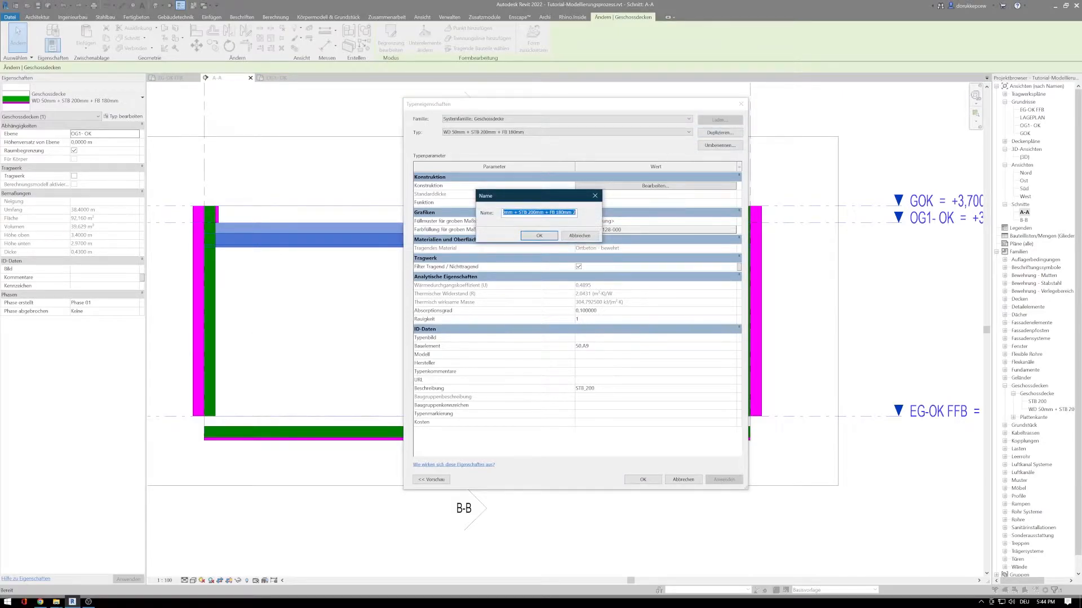
{"action": "key", "text": "alt+Tab"}
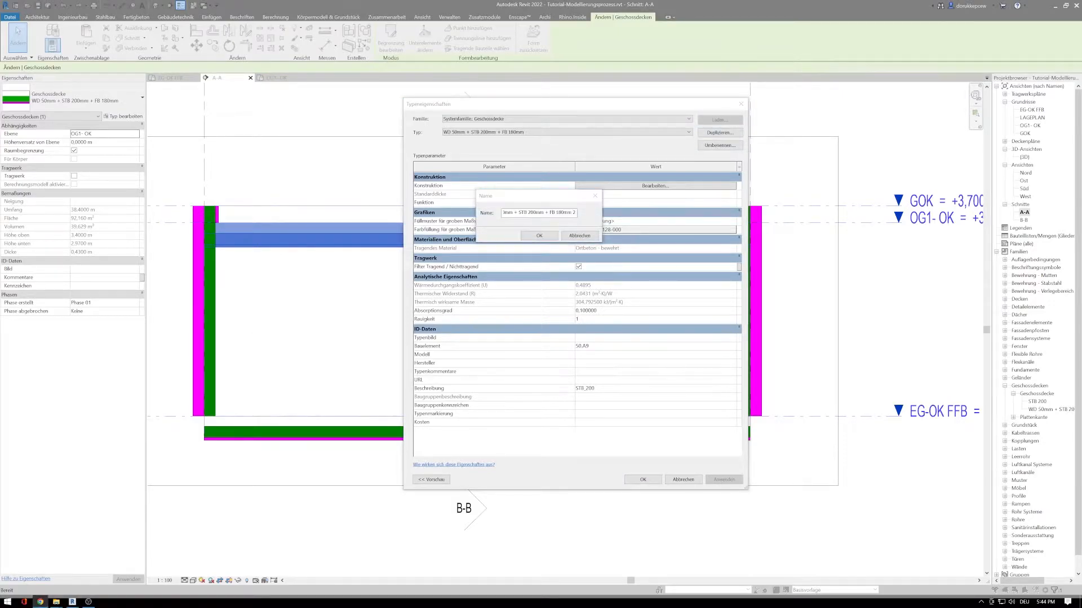
{"action": "left_click", "coordinate": [571, 213]}
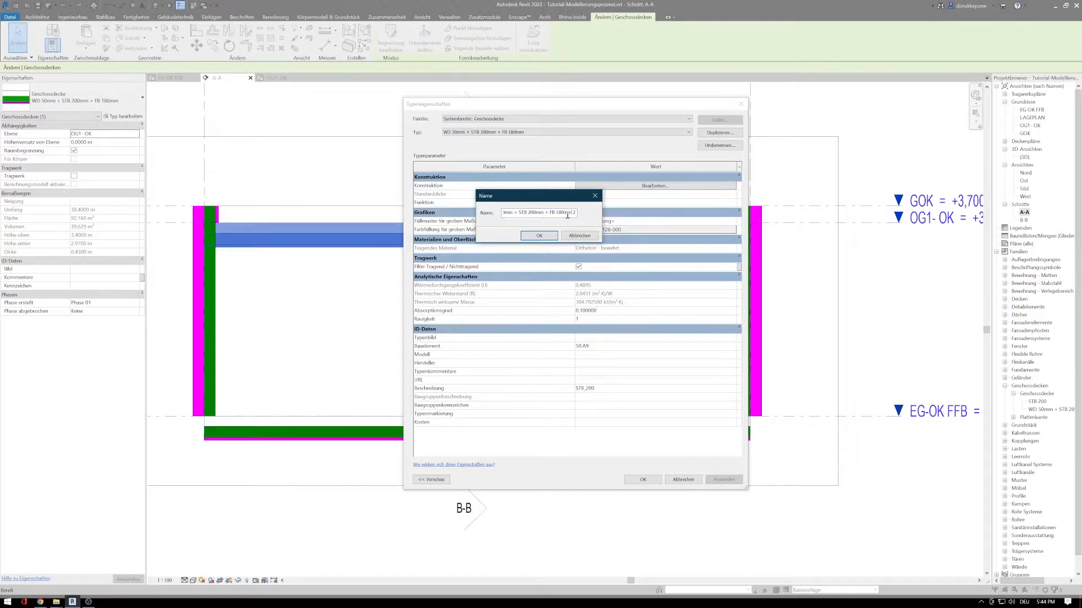
{"action": "key", "text": "ctrl+a"}
{"action": "key", "text": "BackSpace"}
{"action": "type", "text": "STB"}
{"action": "type", "text": "200mm"}
{"action": "left_click", "coordinate": [539, 236]}
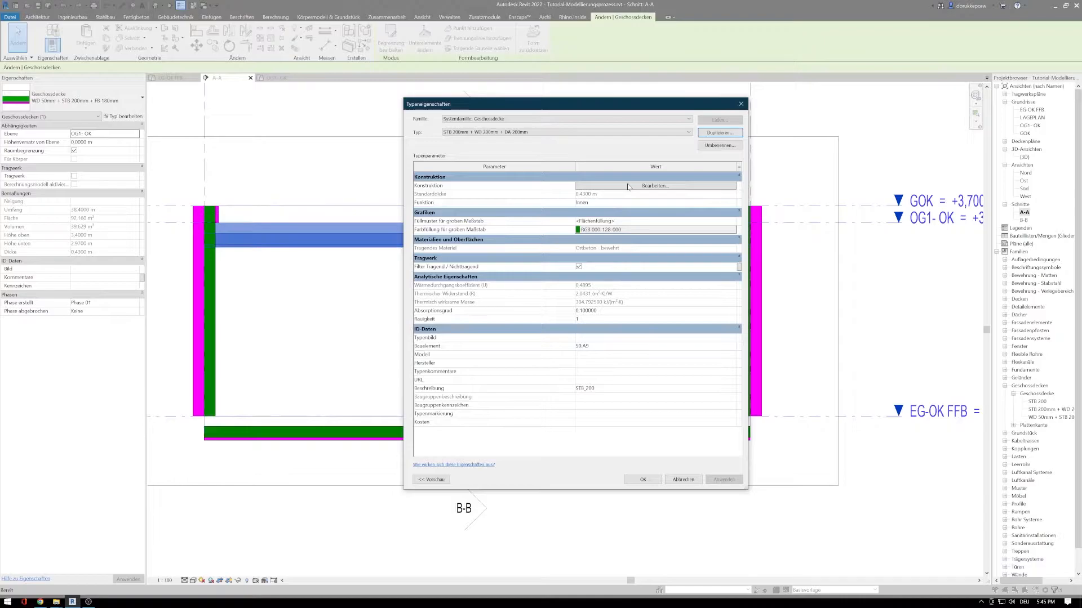
In the new floor type's assembly, move the Dämmung - hart layer above the core, directly beneath the Fußbodenaufbau layer
{"action": "left_click", "coordinate": [627, 185]}
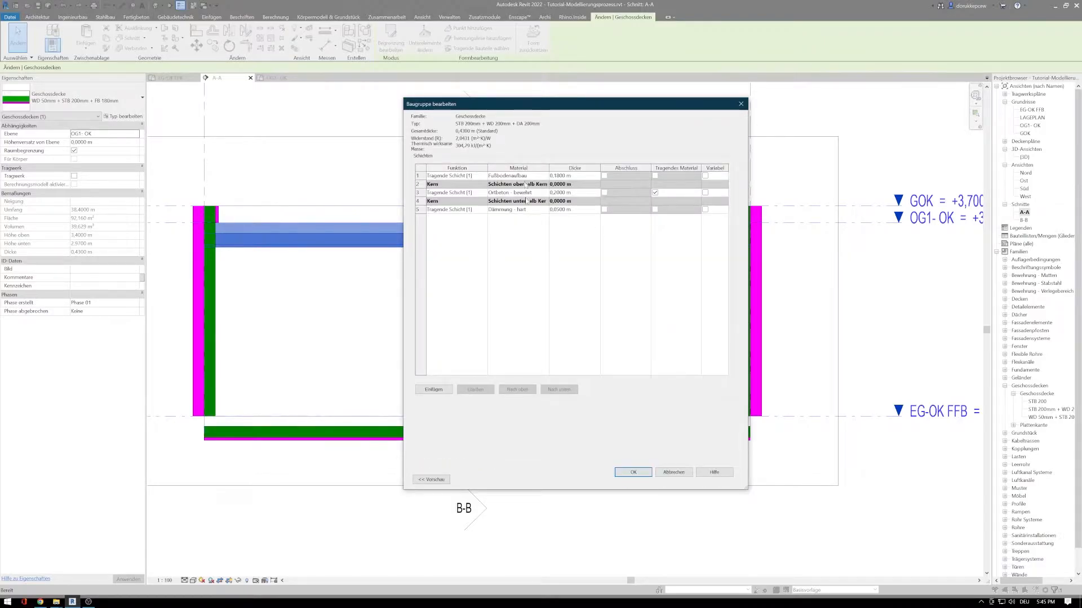
{"action": "left_click", "coordinate": [418, 209]}
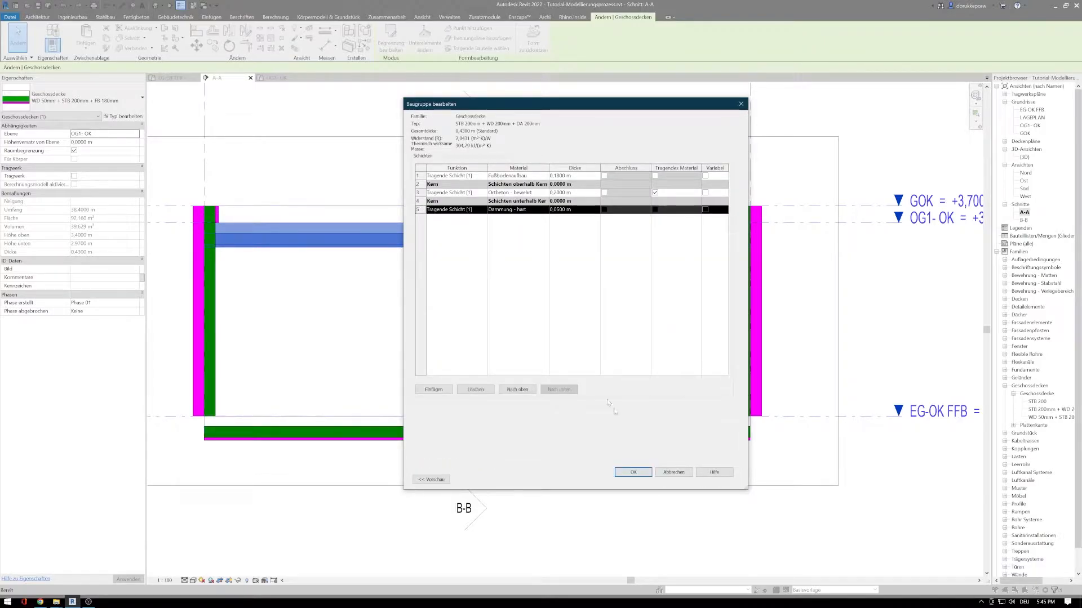
{"action": "left_click", "coordinate": [514, 392]}
{"action": "left_click", "coordinate": [515, 393]}
{"action": "left_click", "coordinate": [515, 393]}
{"action": "left_click", "coordinate": [515, 392]}
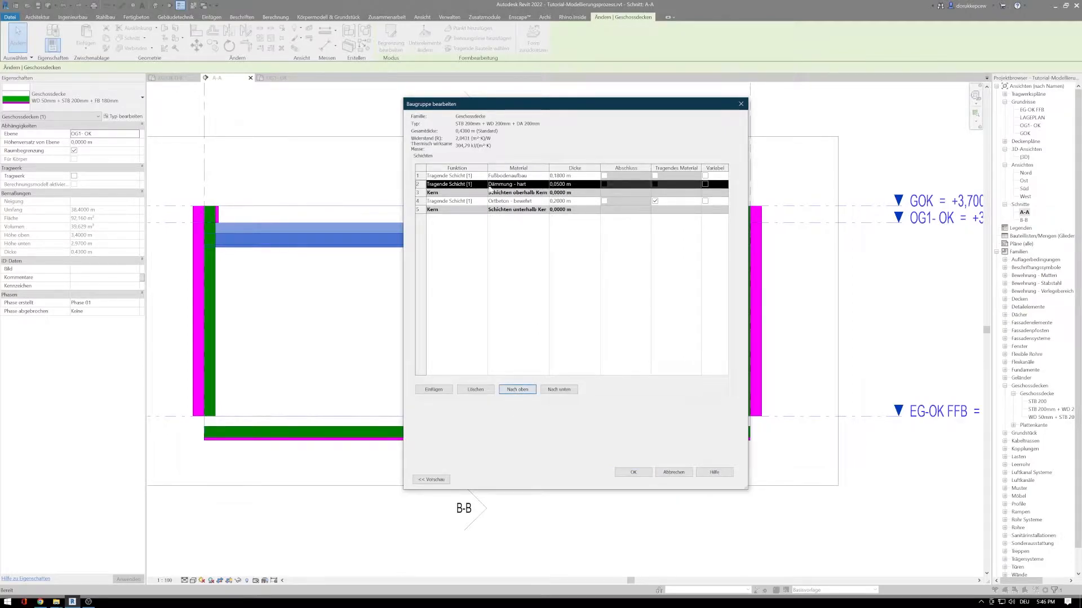
Set the thickness of both the Dämmung - hart layer and the Fußbodenaufbau layer to 0.2000 m
{"action": "left_click", "coordinate": [562, 185]}
{"action": "double_click", "coordinate": [557, 184]}
{"action": "type", "text": "200m"}
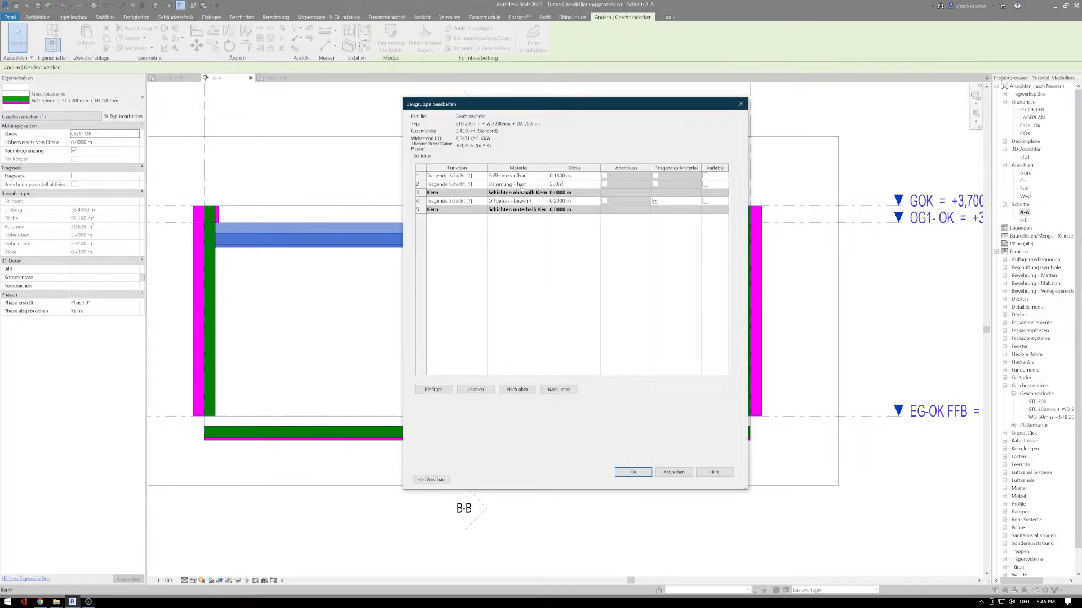
{"action": "key", "text": "Return"}
{"action": "left_click", "coordinate": [590, 175]}
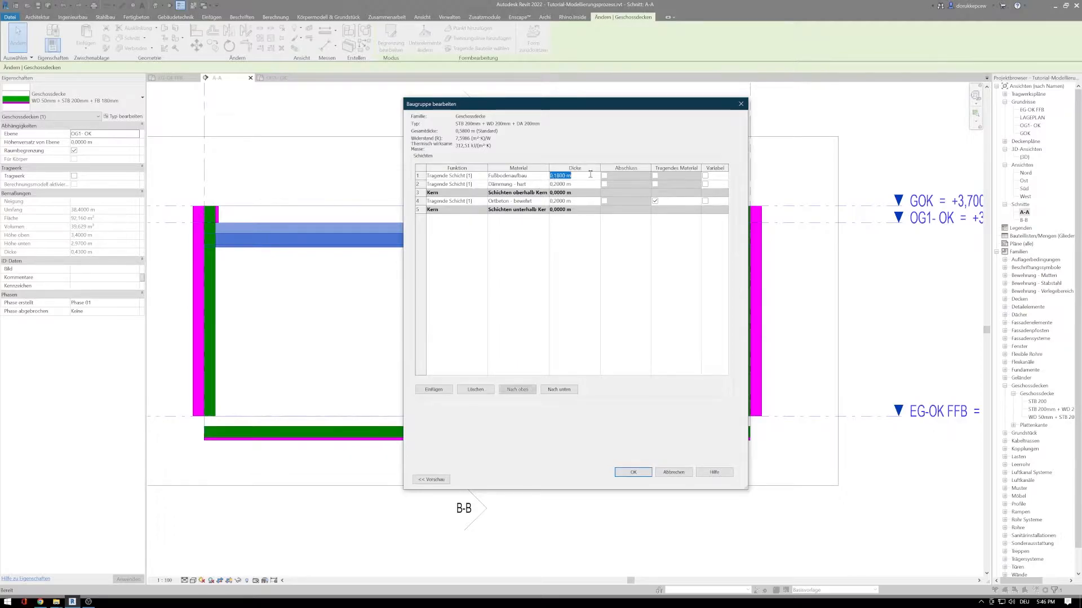
{"action": "type", "text": "200"}
{"action": "left_click", "coordinate": [546, 178]}
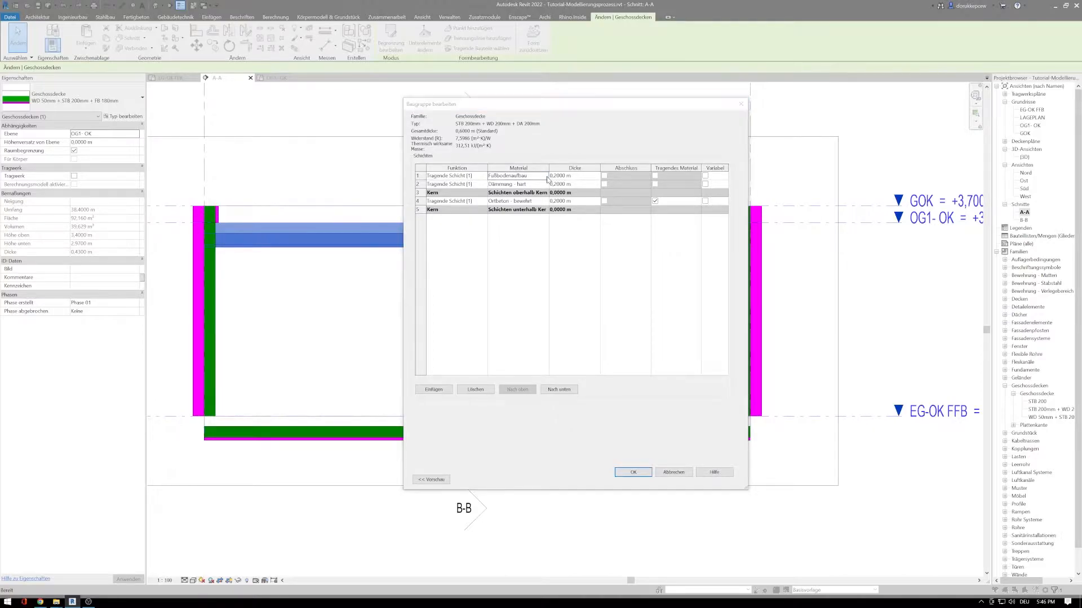
Open the material choice for the Fußbodenaufbau layer and search the materials for "Gravel"
{"action": "left_click", "coordinate": [544, 176]}
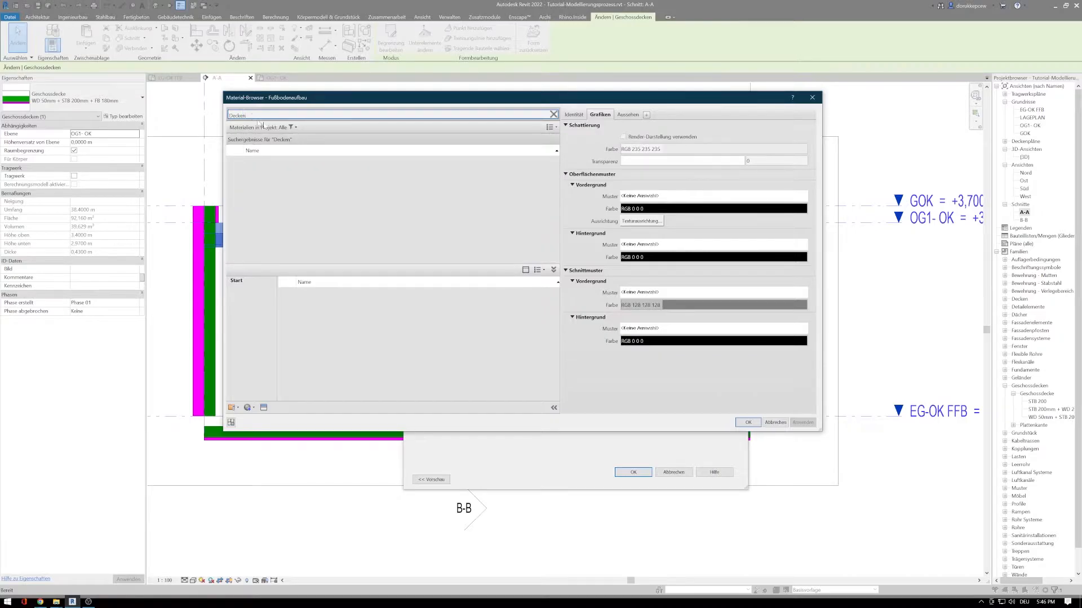
{"action": "scroll", "coordinate": [325, 229], "scroll_direction": "down", "scroll_amount": 1}
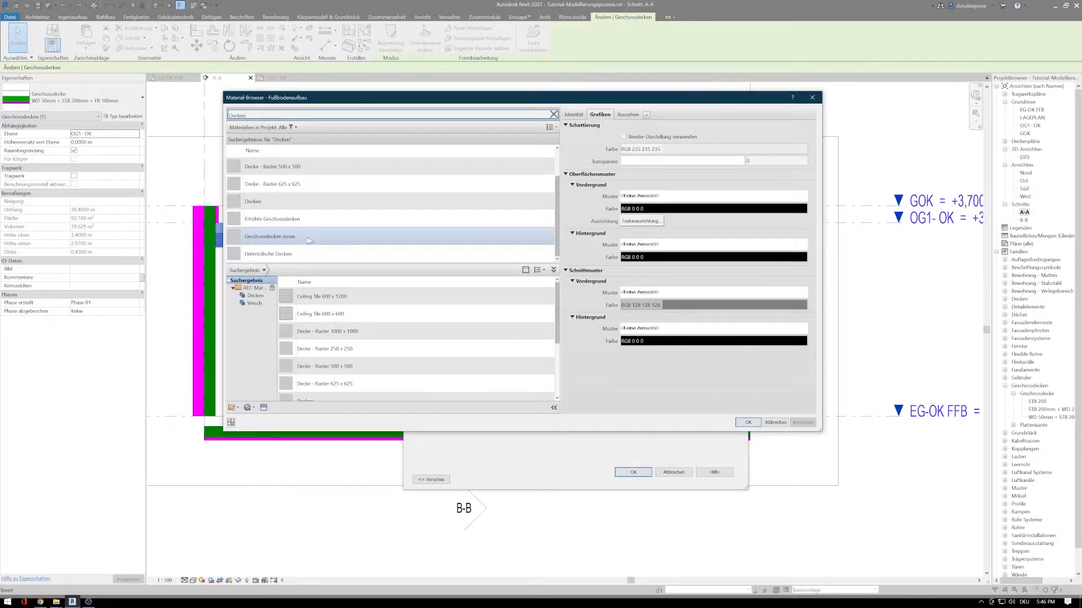
{"action": "scroll", "coordinate": [400, 240], "scroll_direction": "up", "scroll_amount": 1}
{"action": "double_click", "coordinate": [231, 118]}
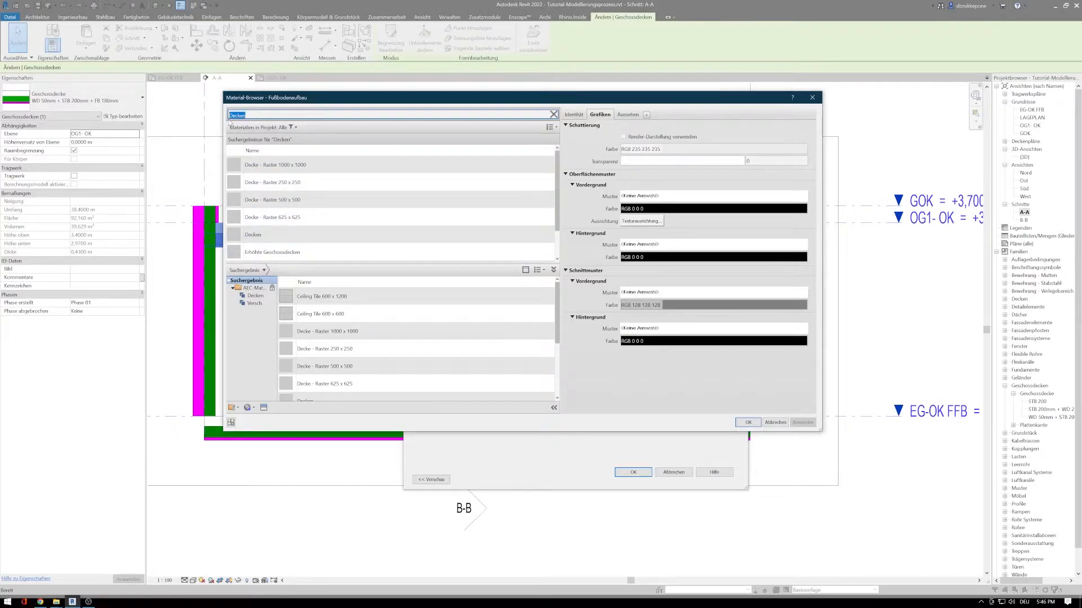
{"action": "type", "text": "Gravel"}
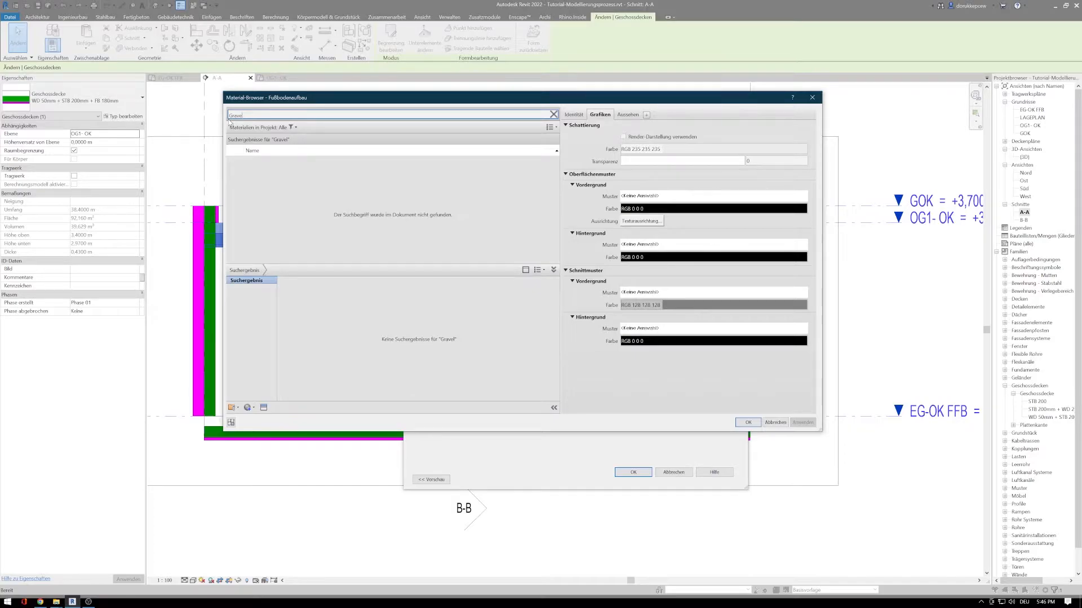
{"action": "key", "text": "BackSpace"}
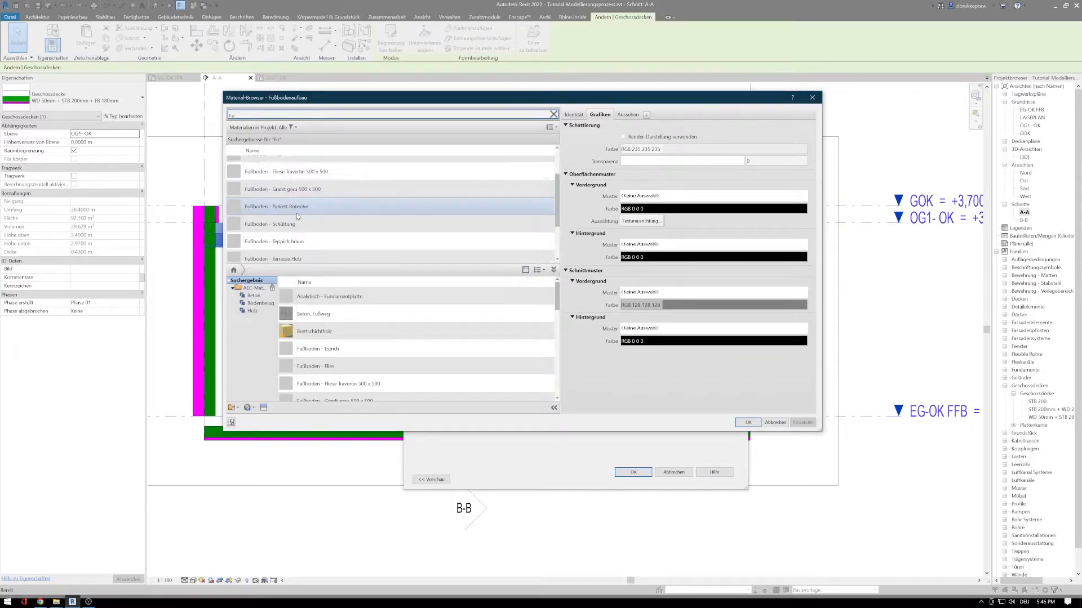
Look through the Fußboden materials and assign Fußbodenaufbau as the material of the floor assembly's uppermost layer
{"action": "left_click", "coordinate": [288, 201]}
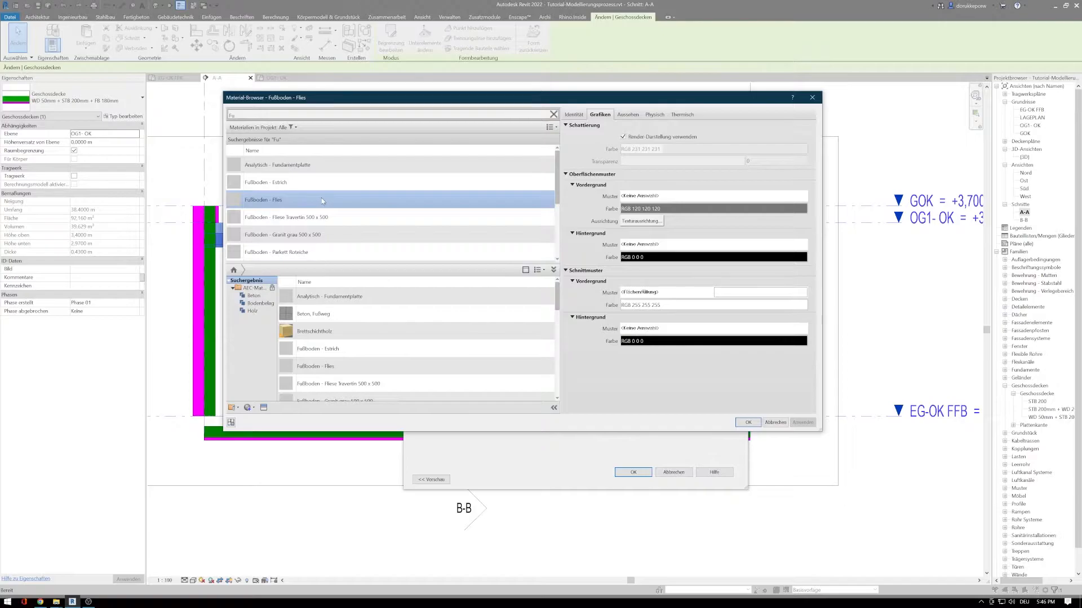
{"action": "scroll", "coordinate": [323, 201], "scroll_direction": "down", "scroll_amount": 1}
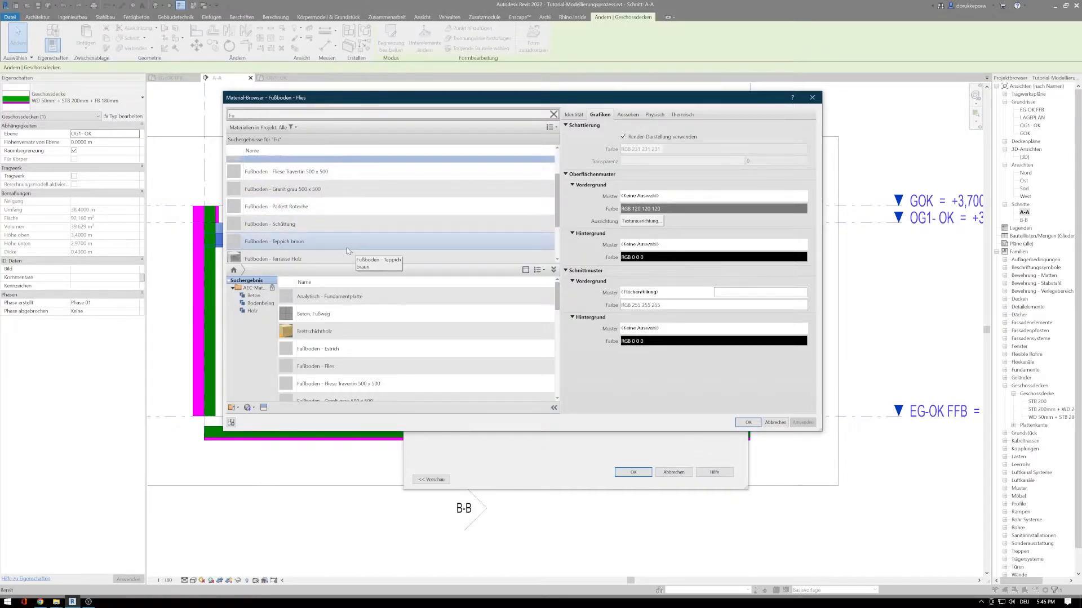
{"action": "scroll", "coordinate": [330, 192], "scroll_direction": "up", "scroll_amount": 1}
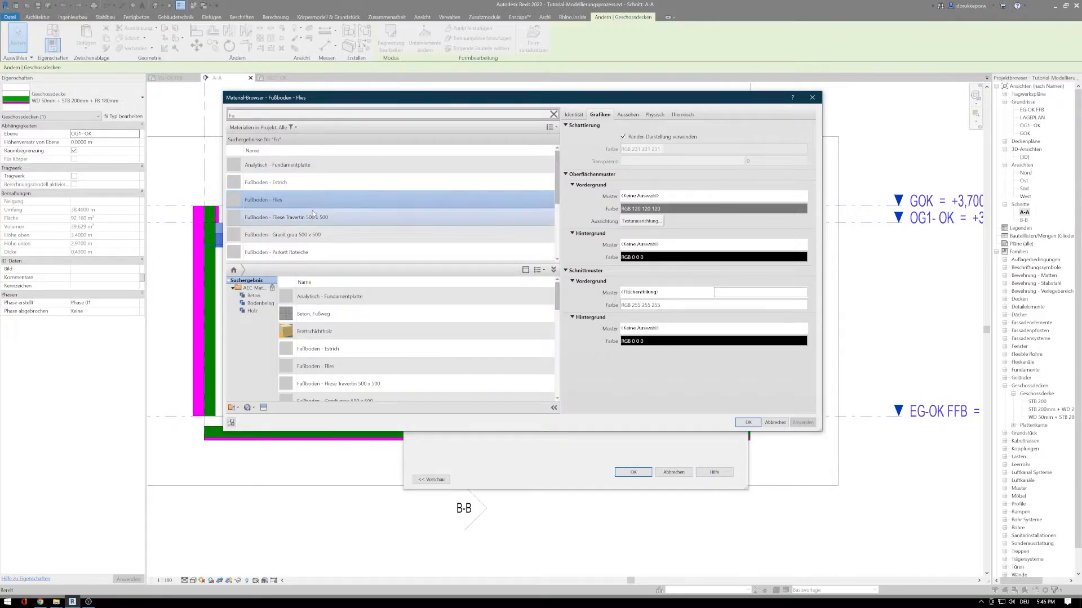
{"action": "scroll", "coordinate": [315, 217], "scroll_direction": "down", "scroll_amount": 1}
{"action": "scroll", "coordinate": [314, 224], "scroll_direction": "down", "scroll_amount": 1}
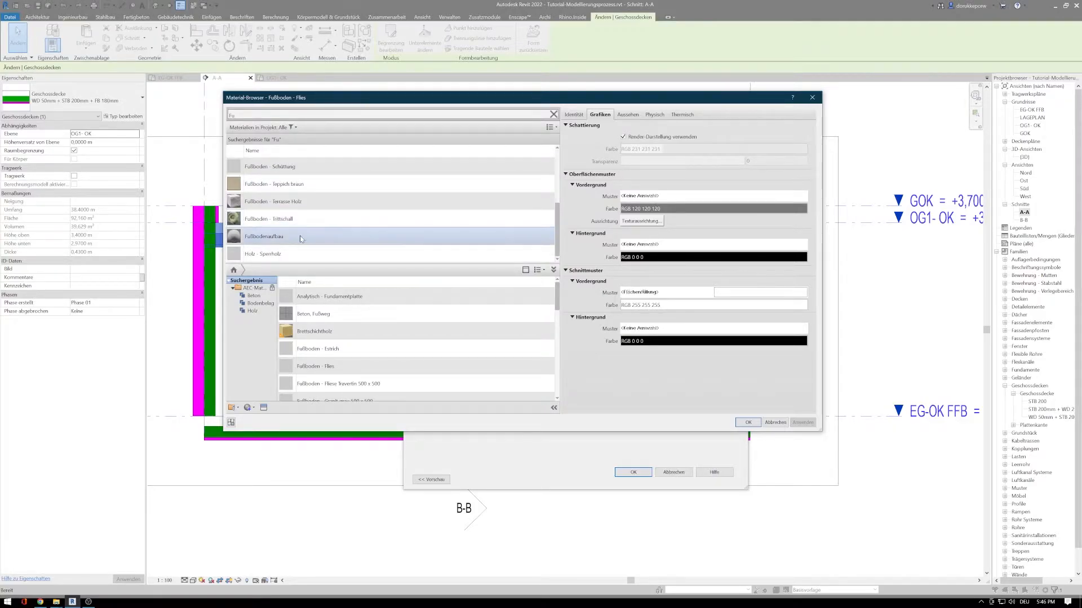
{"action": "left_click", "coordinate": [301, 238]}
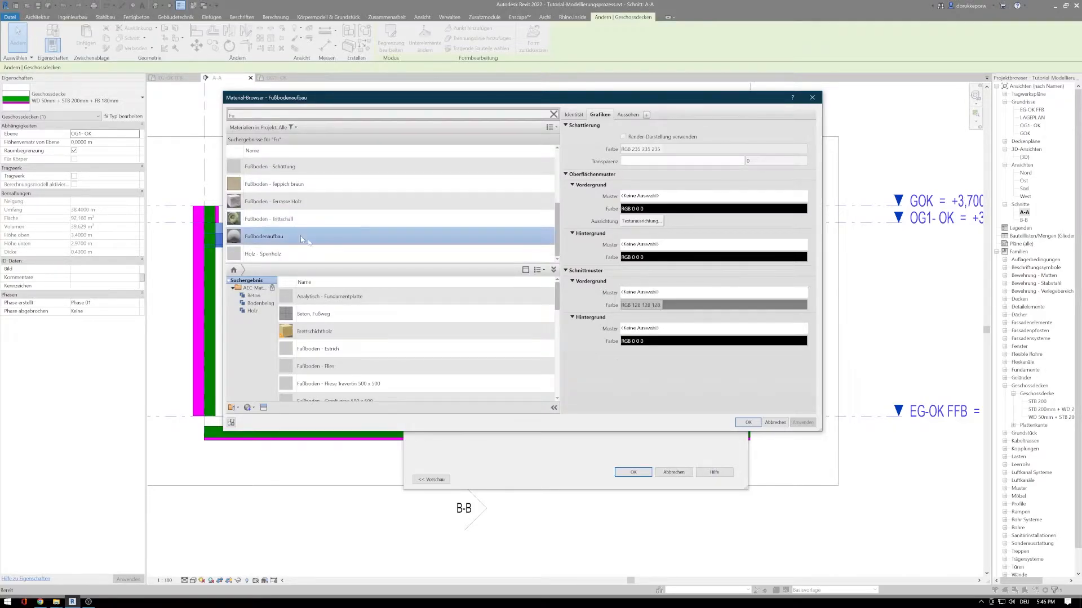
{"action": "left_click", "coordinate": [748, 422]}
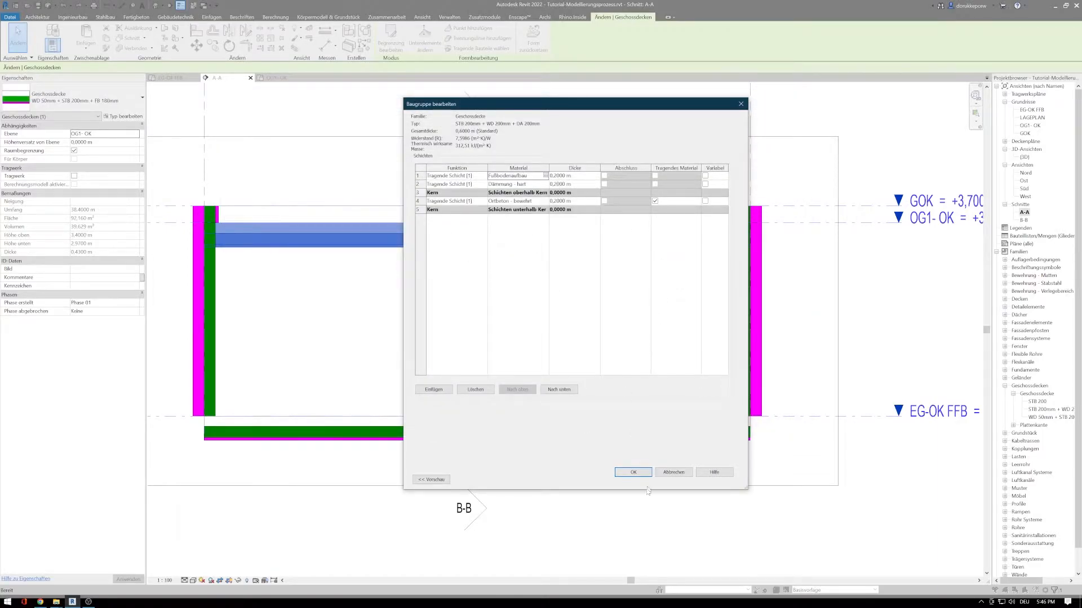
Accept the layer assembly and apply the type STB 200mm + WD 200mm + DA 200mm to the upper slab in section A-A
{"action": "left_click", "coordinate": [633, 474]}
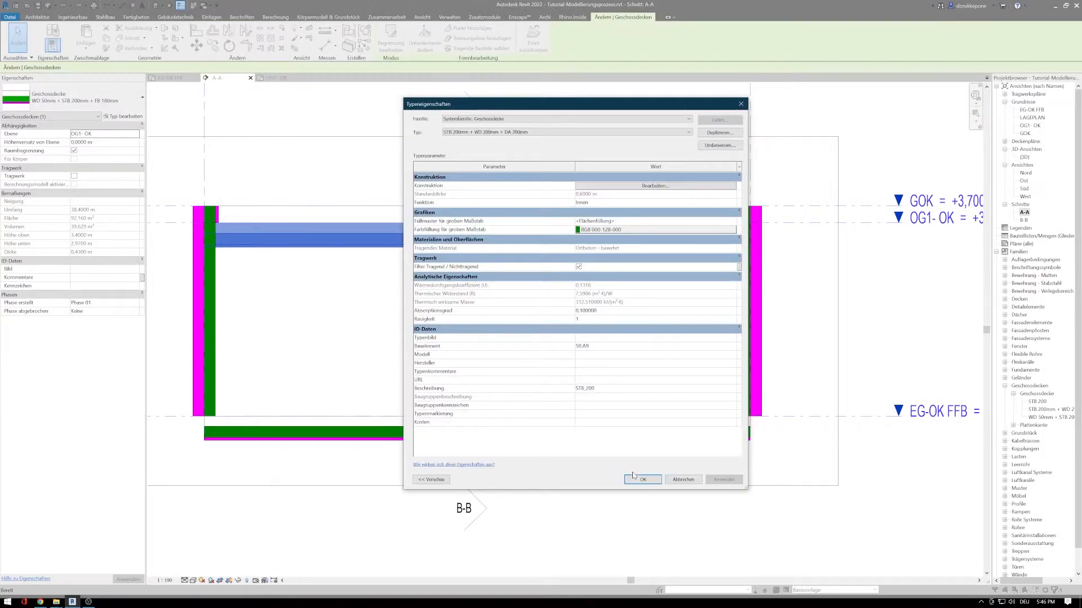
{"action": "left_click", "coordinate": [635, 479]}
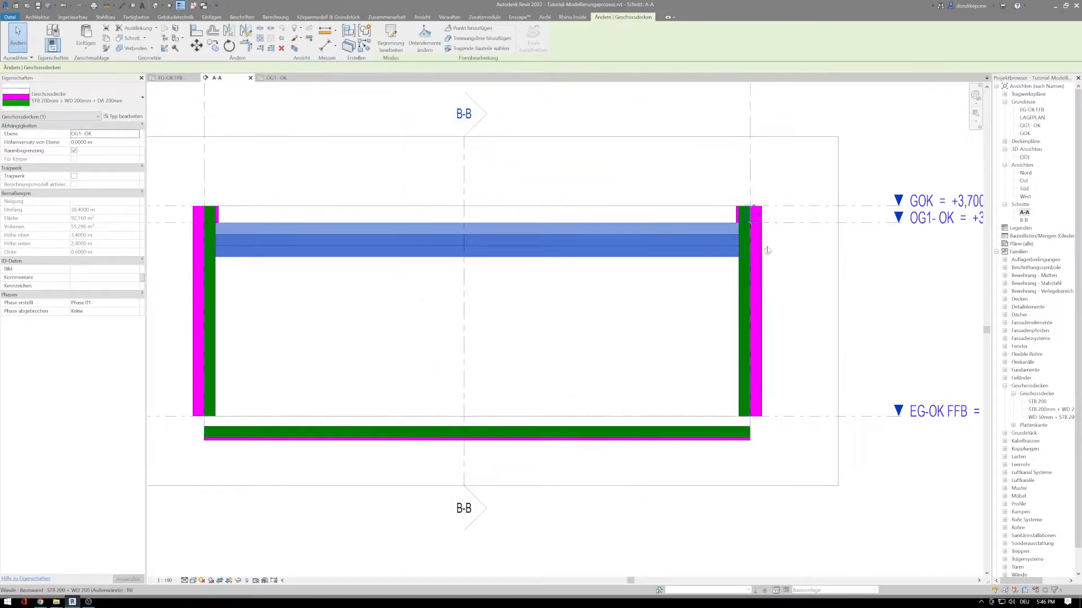
{"action": "left_click", "coordinate": [809, 276]}
{"action": "middle_click_drag", "start_coordinate": [779, 281], "coordinate": [704, 283]}
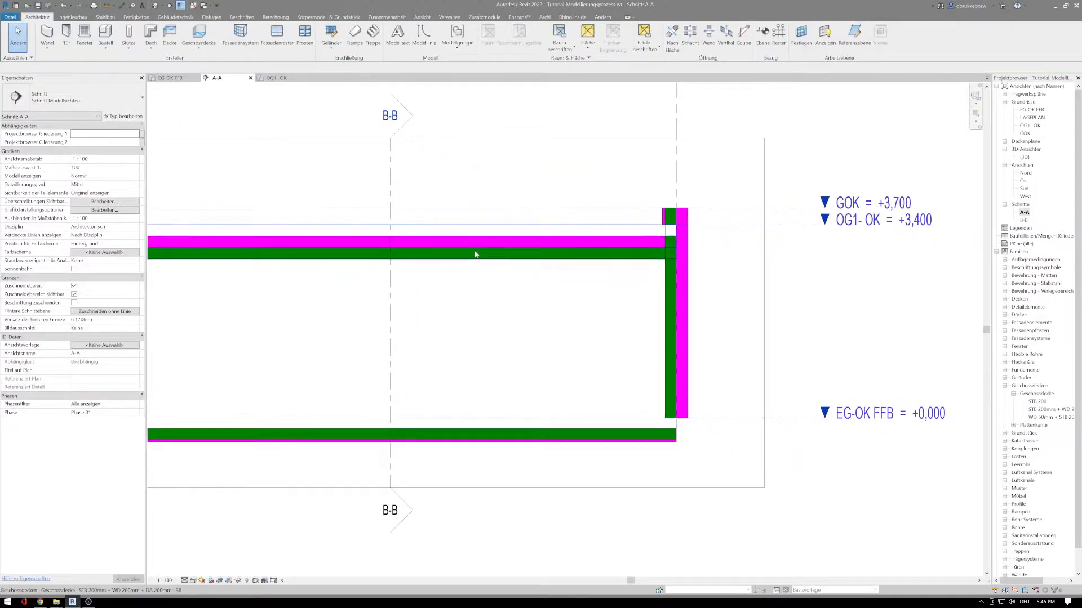
{"action": "scroll", "coordinate": [475, 255], "scroll_direction": "down", "scroll_amount": 2}
{"action": "scroll", "coordinate": [406, 252], "scroll_direction": "up", "scroll_amount": 3}
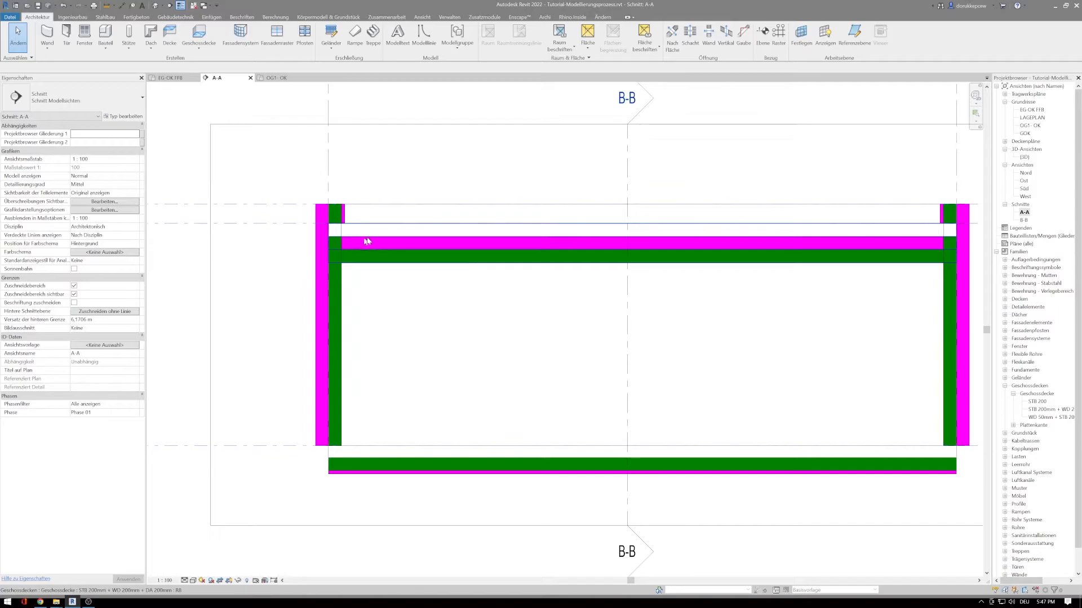
{"action": "scroll", "coordinate": [382, 248], "scroll_direction": "down", "scroll_amount": 3}
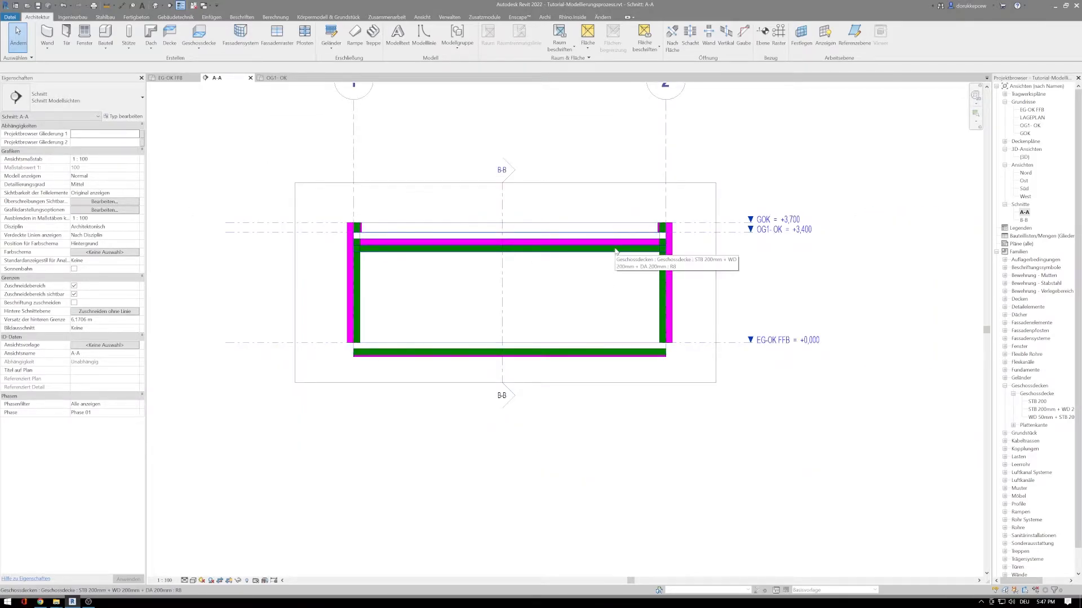
{"action": "middle_click_drag", "start_coordinate": [777, 254], "coordinate": [651, 259]}
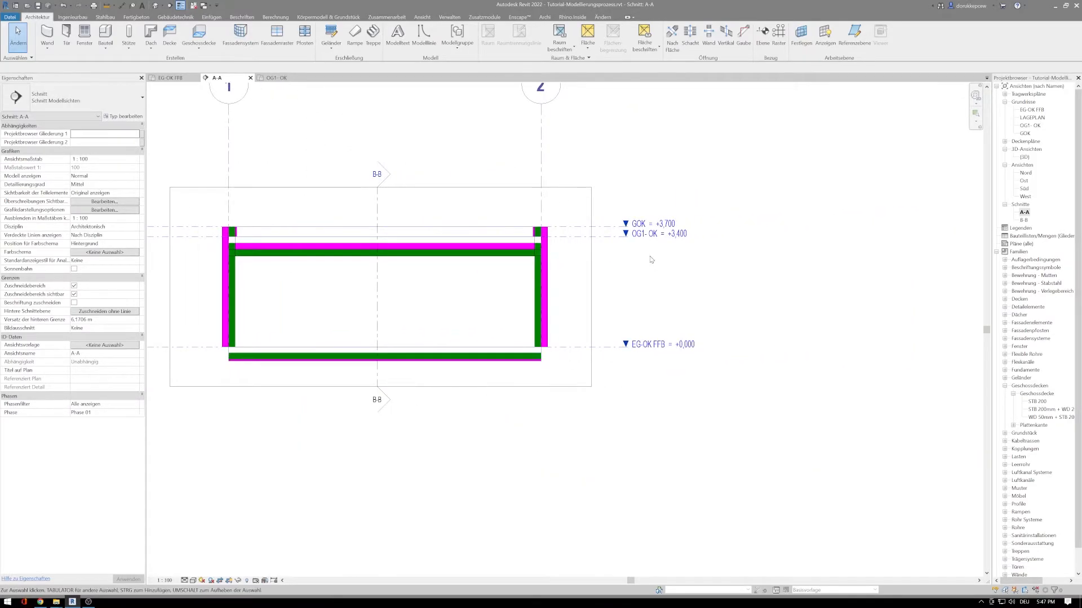
Open section B-B without saving the project and join the roof slab with the parapet wall at grid A
{"action": "double_click", "coordinate": [1024, 220]}
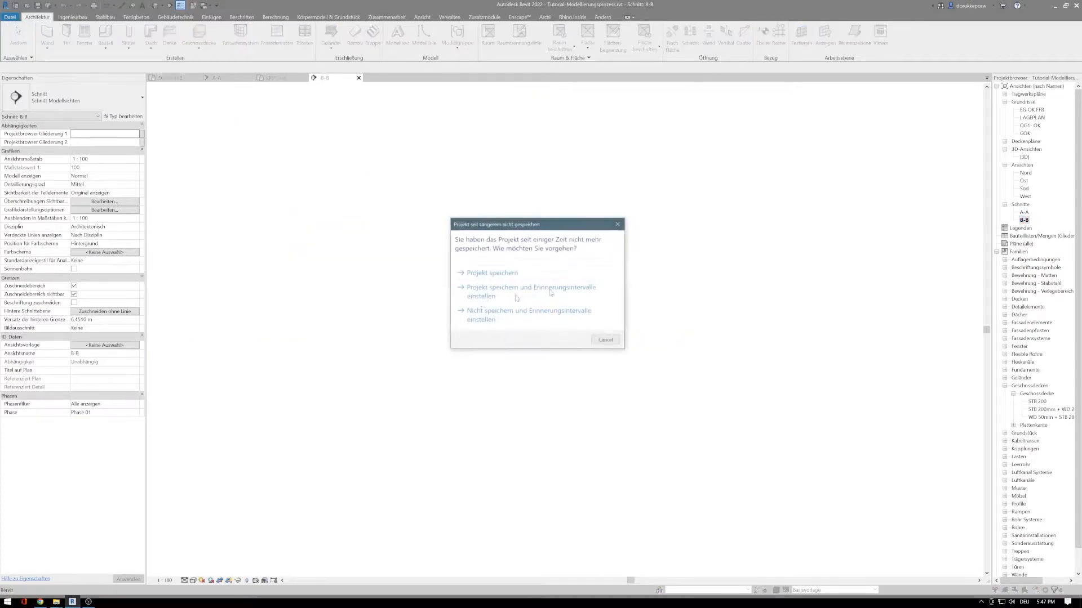
{"action": "left_click", "coordinate": [617, 225]}
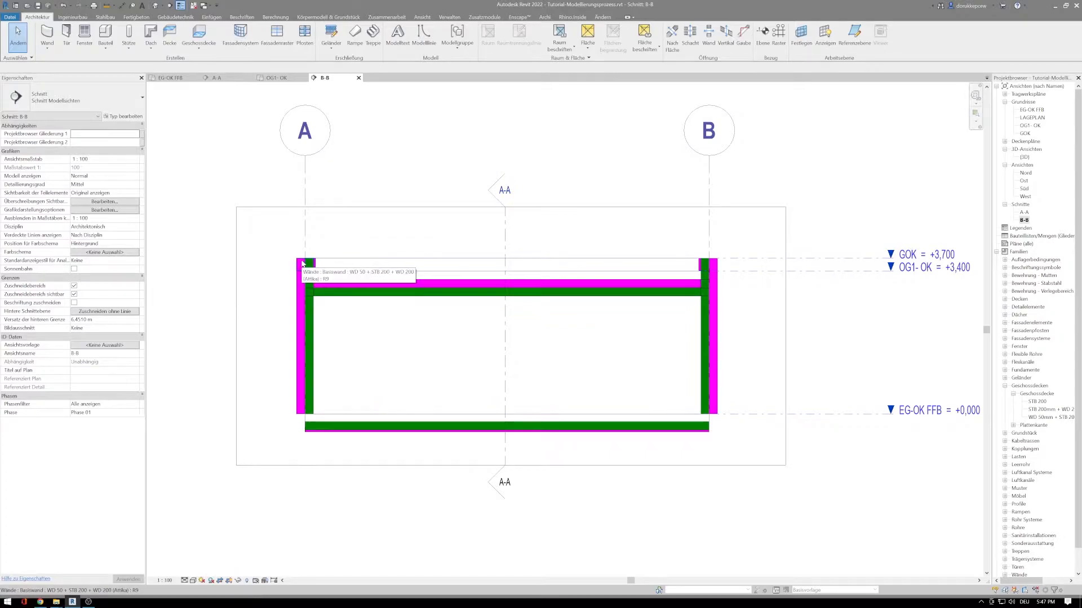
{"action": "left_click", "coordinate": [345, 285]}
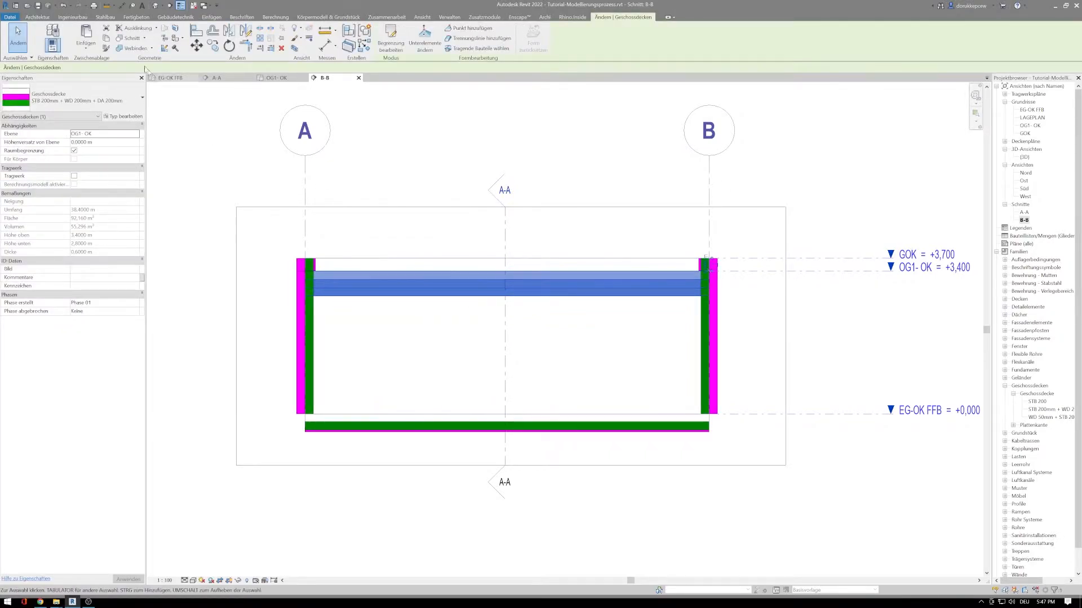
{"action": "left_click", "coordinate": [127, 48]}
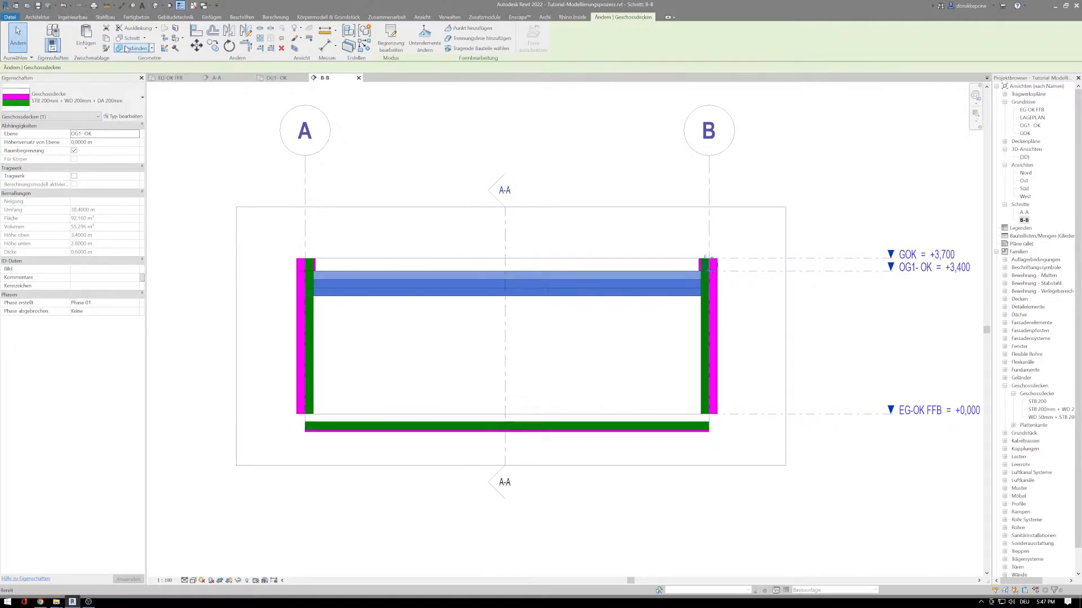
{"action": "left_click", "coordinate": [330, 286]}
{"action": "scroll", "coordinate": [330, 285], "scroll_direction": "up", "scroll_amount": 2}
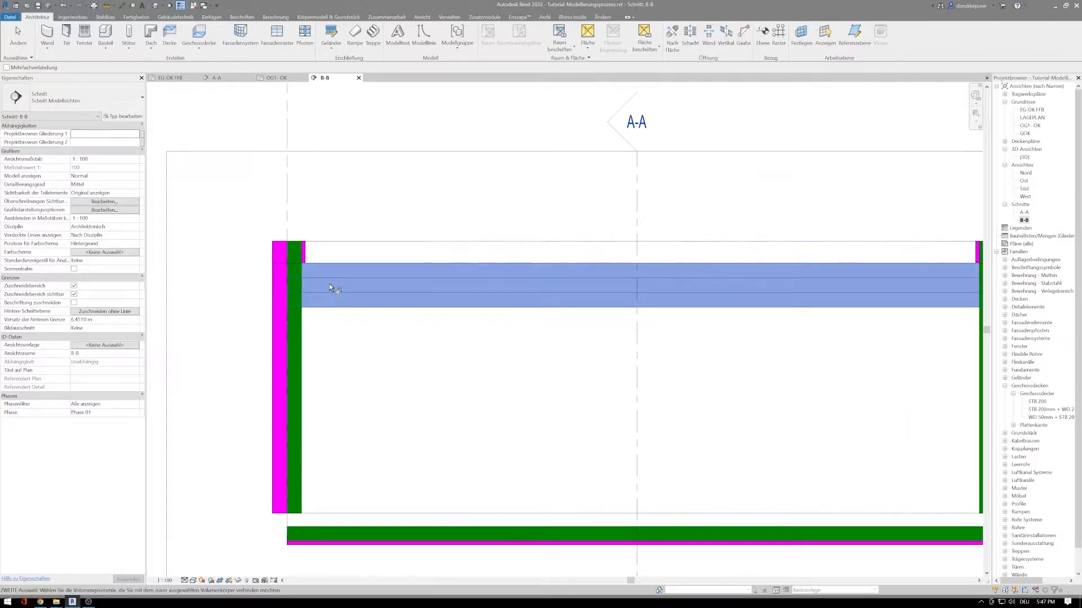
{"action": "left_click", "coordinate": [291, 258]}
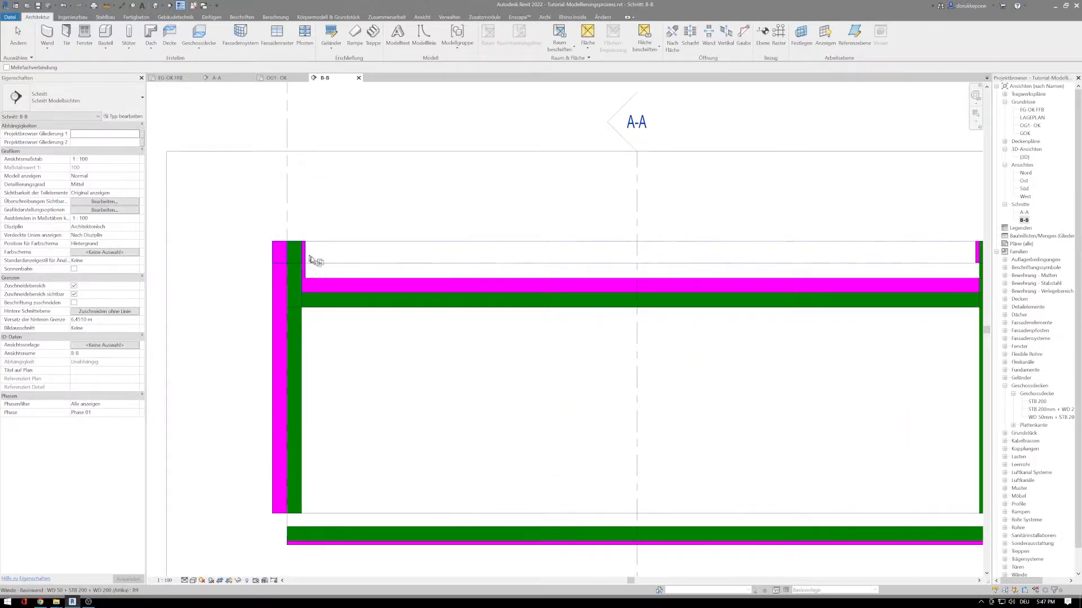
Join the exterior wall at grid A with both the roof slab and the parapet wall above it
{"action": "left_click", "coordinate": [327, 284]}
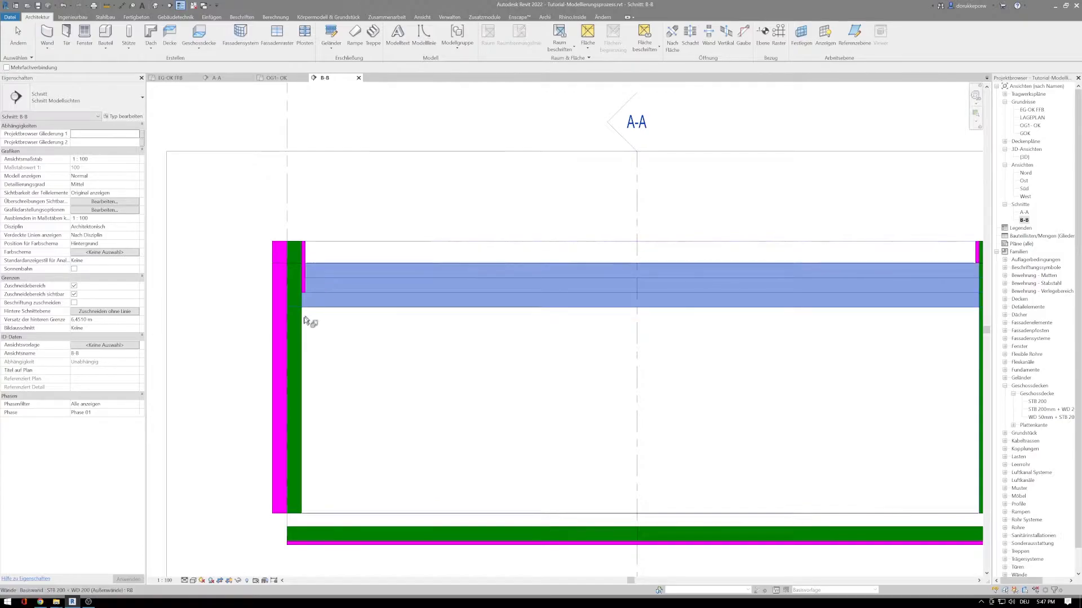
{"action": "left_click", "coordinate": [292, 333]}
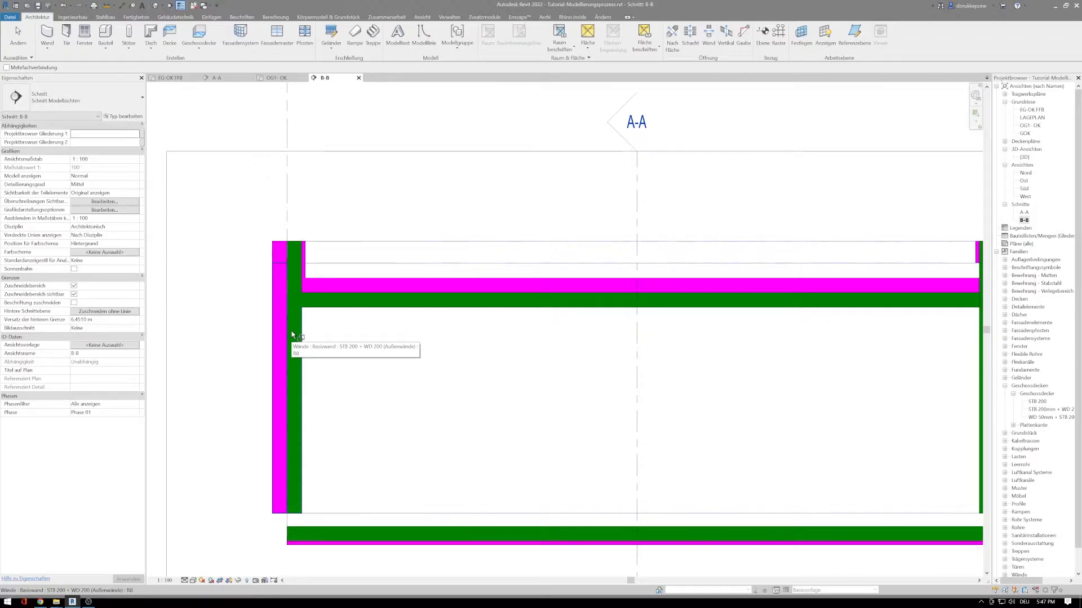
{"action": "left_click", "coordinate": [287, 334]}
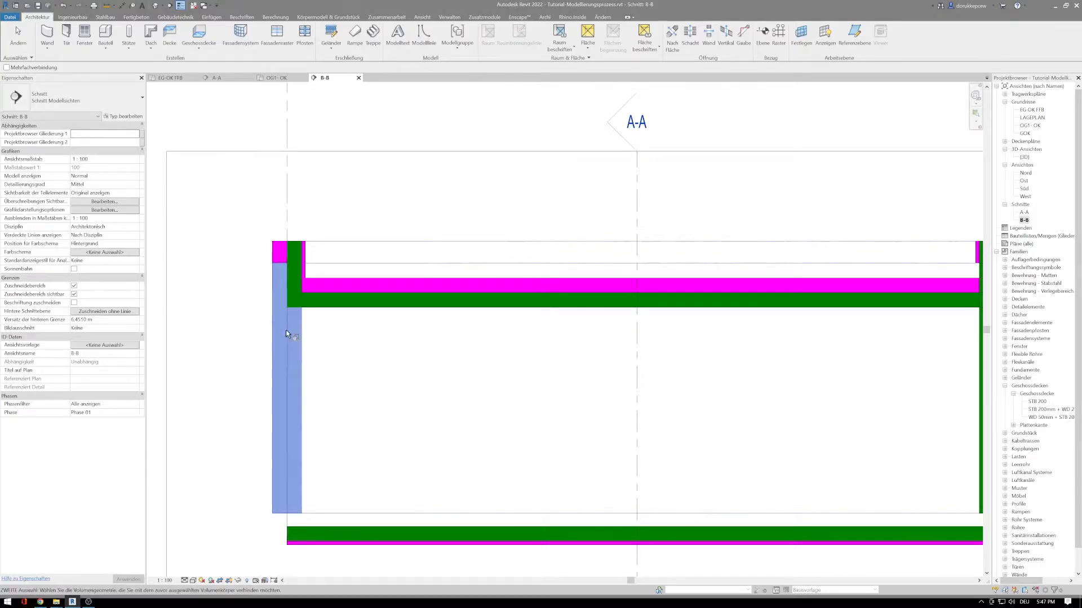
{"action": "left_click", "coordinate": [284, 249]}
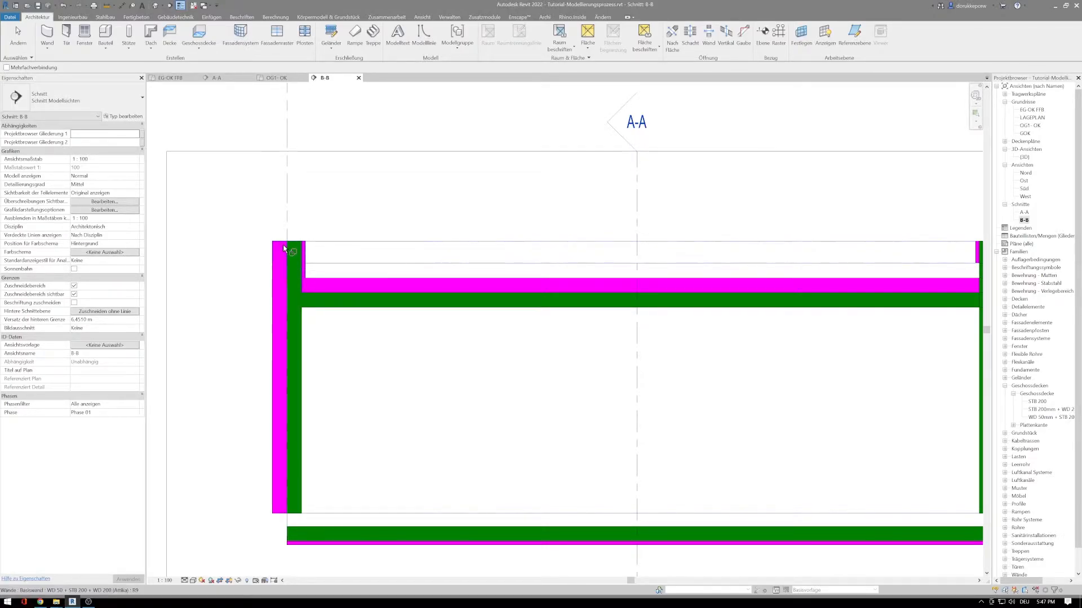
At grid B, join the roof slab with the parapet and exterior walls, and the exterior wall with the parapet
{"action": "middle_click_drag", "start_coordinate": [509, 283], "coordinate": [269, 236]}
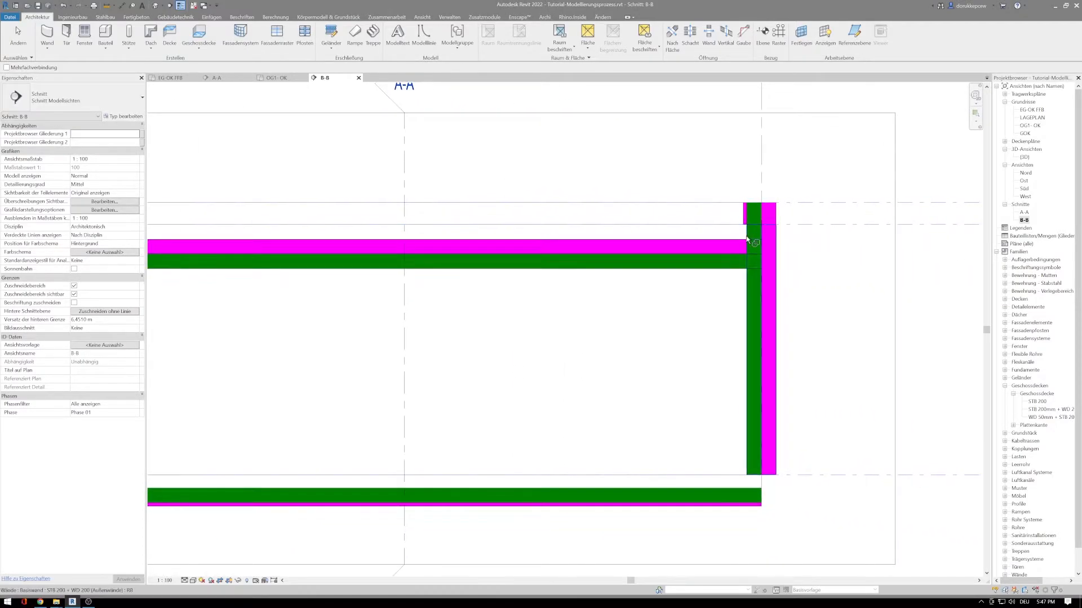
{"action": "left_click", "coordinate": [723, 248]}
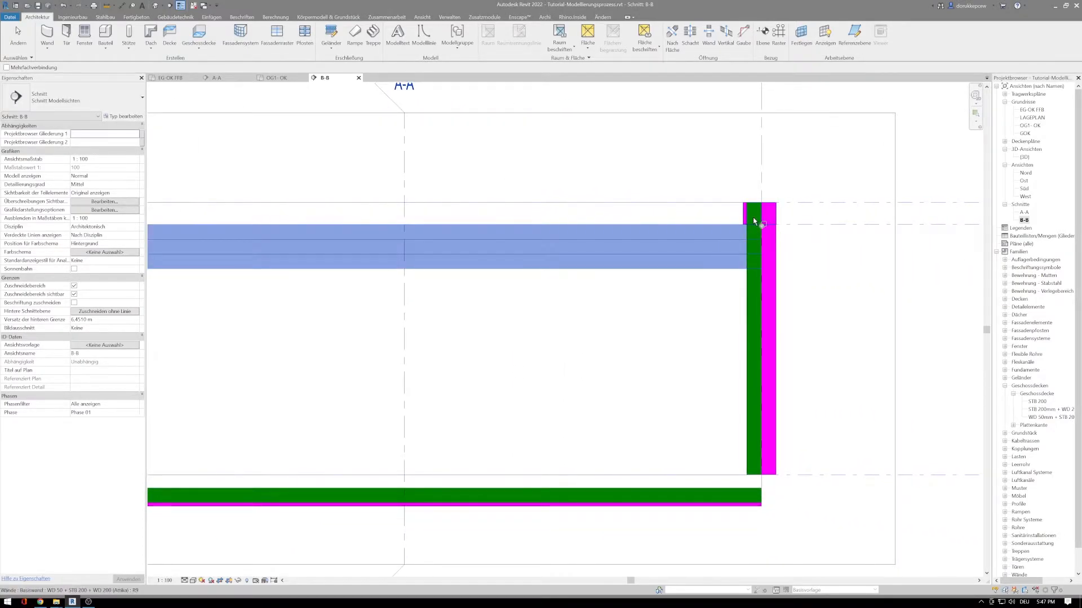
{"action": "left_click", "coordinate": [753, 223]}
{"action": "left_click", "coordinate": [703, 262]}
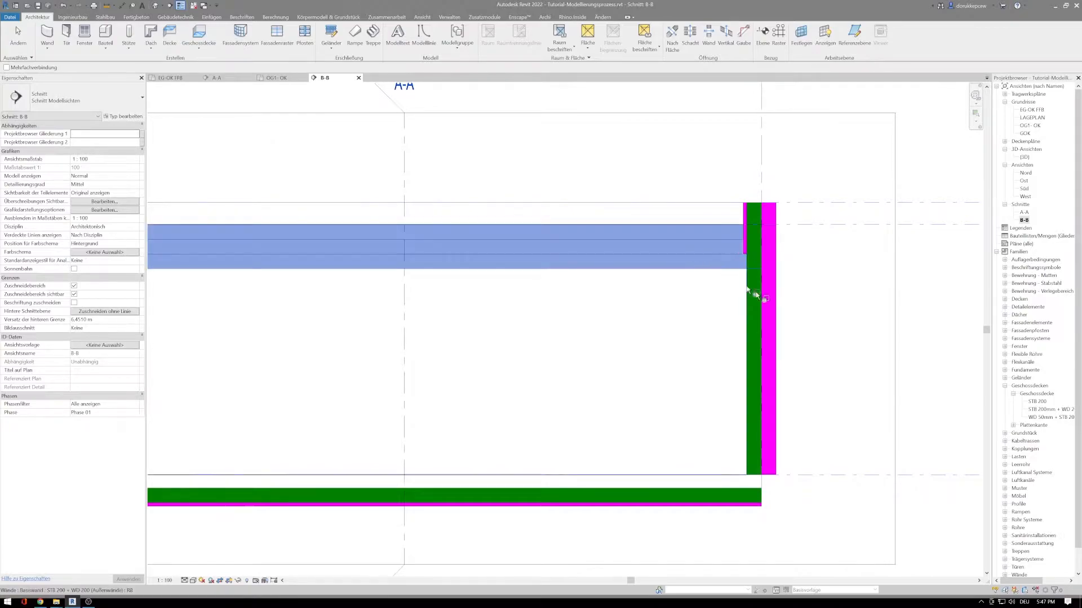
{"action": "left_click", "coordinate": [767, 303]}
{"action": "left_click", "coordinate": [763, 303]}
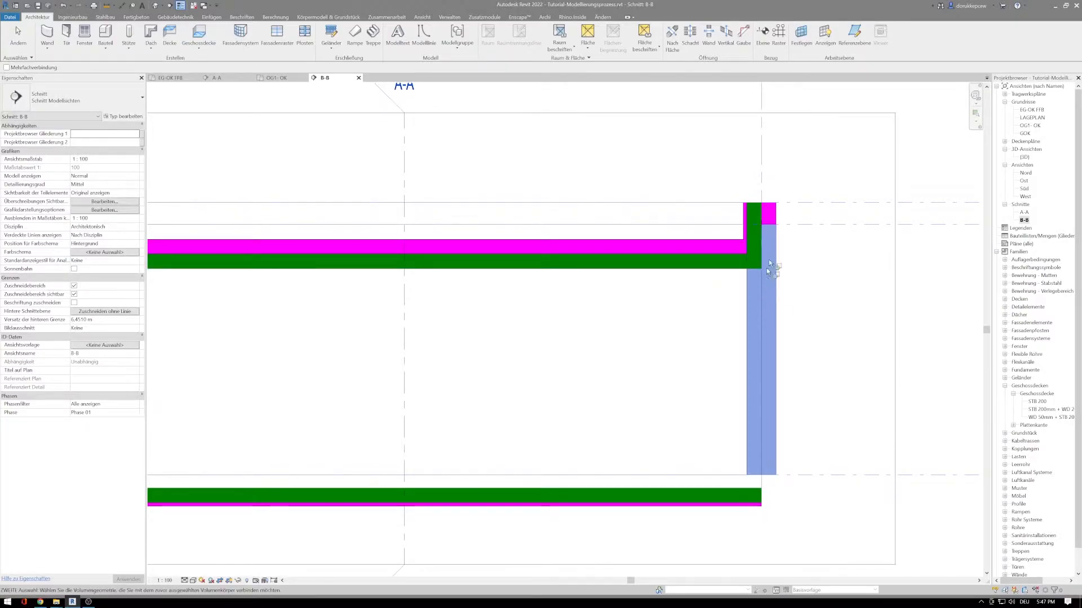
{"action": "left_click", "coordinate": [768, 217]}
Join the ground-floor slab with the exterior walls at grids B and A in section B-B
{"action": "scroll", "coordinate": [627, 366], "scroll_direction": "down", "scroll_amount": 1}
{"action": "middle_click_drag", "start_coordinate": [574, 372], "coordinate": [628, 356]}
{"action": "middle_click_drag", "start_coordinate": [725, 432], "coordinate": [641, 364]}
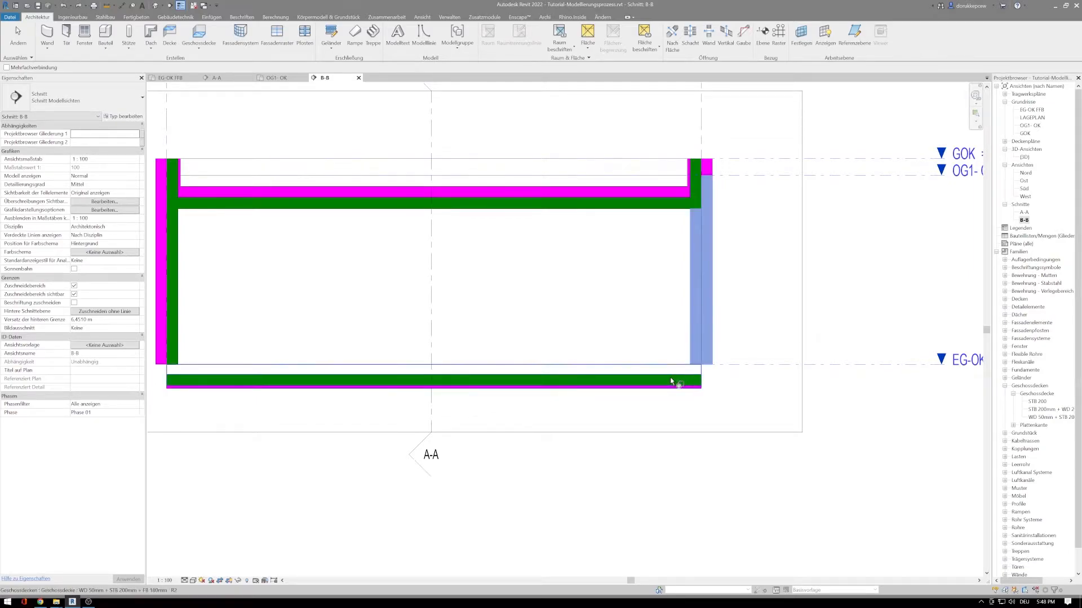
{"action": "middle_click_drag", "start_coordinate": [456, 365], "coordinate": [539, 365]}
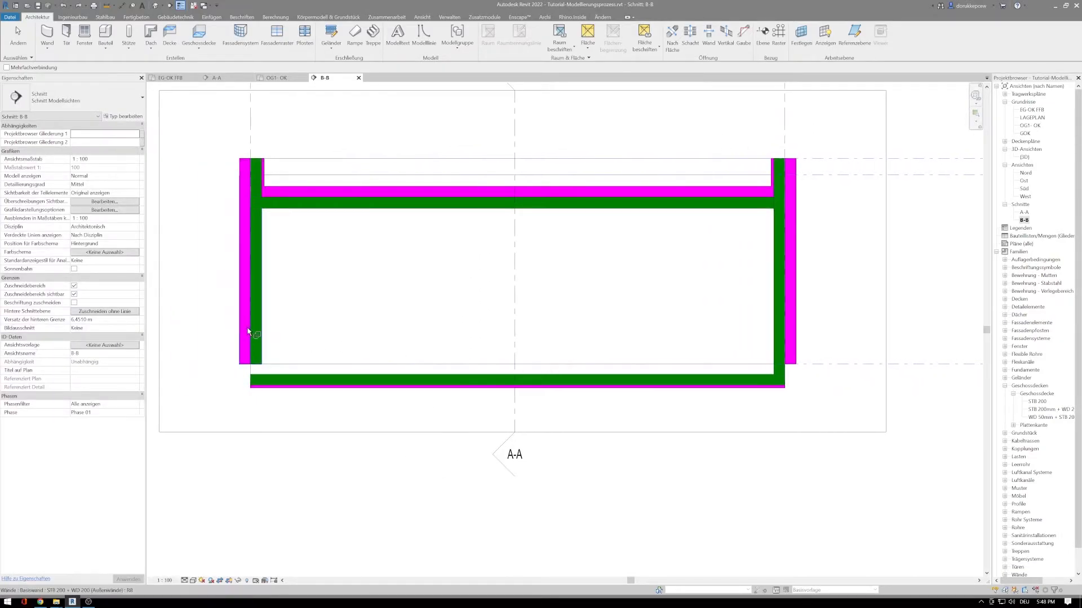
{"action": "scroll", "coordinate": [245, 363], "scroll_direction": "up", "scroll_amount": 3}
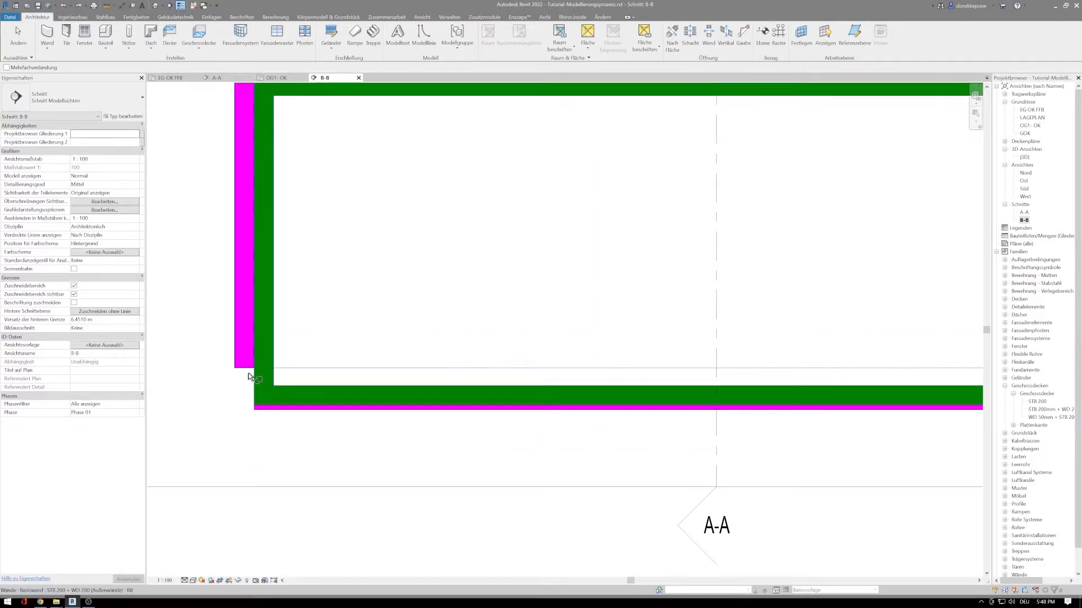
{"action": "scroll", "coordinate": [256, 374], "scroll_direction": "down", "scroll_amount": 3}
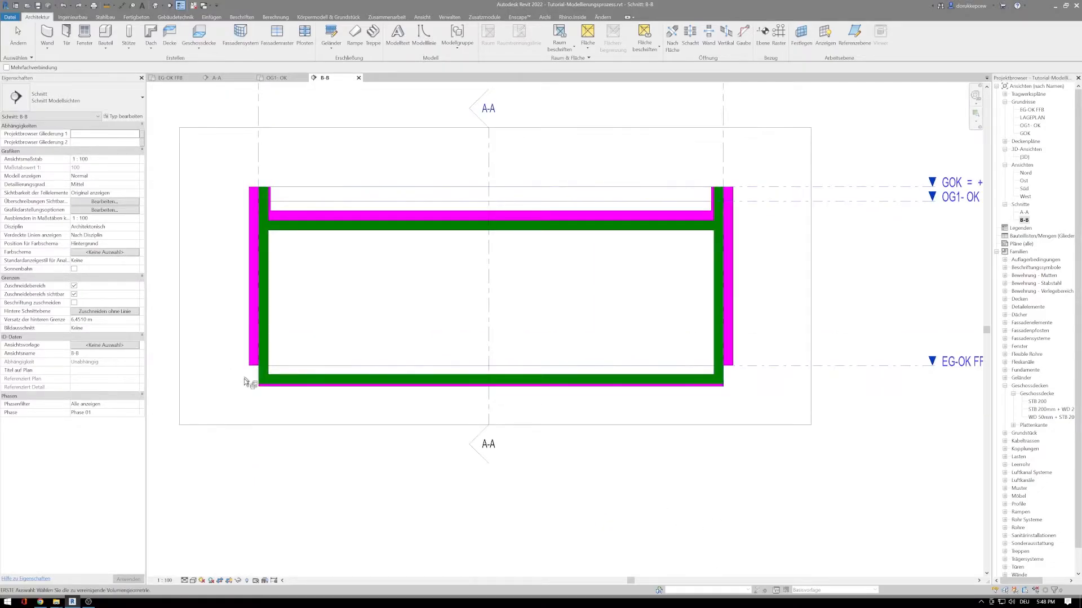
Undo both joins between the ground-floor slab and the exterior walls at grids A and B in section B-B
{"action": "middle_click_drag", "start_coordinate": [433, 347], "coordinate": [411, 344]}
{"action": "key", "text": "ctrl+z"}
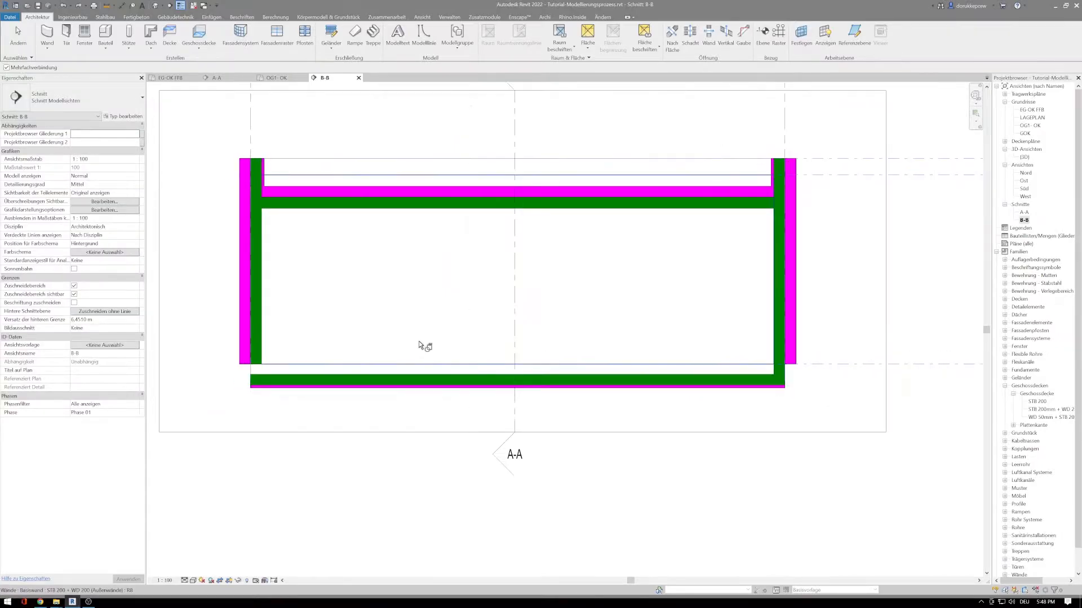
{"action": "key", "text": "ctrl+z"}
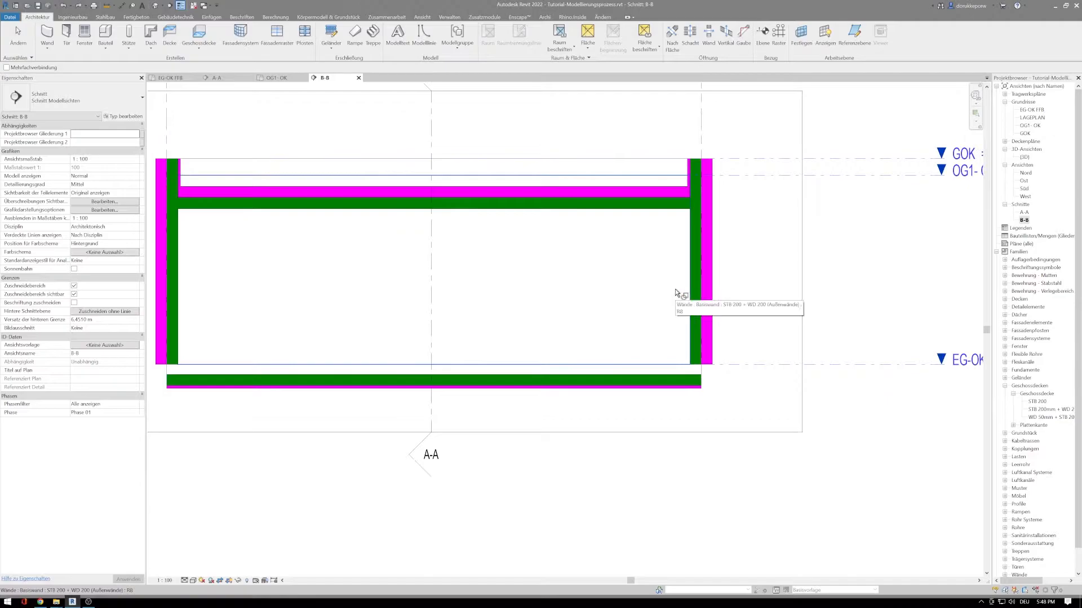
{"action": "key", "text": "Escape"}
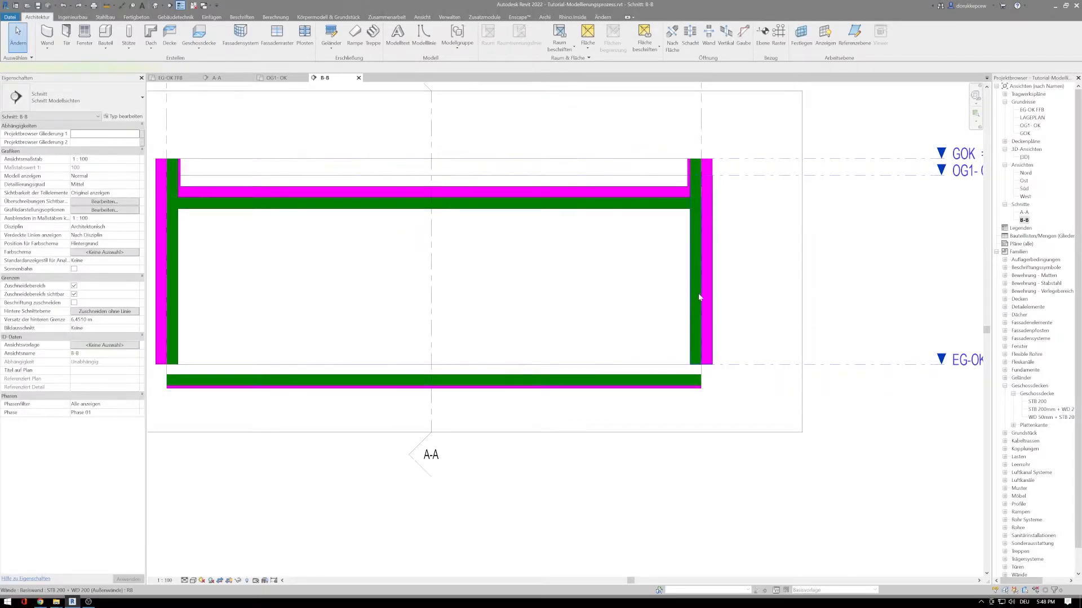
Open the layer structure of the grid B exterior wall's type, STB 200 + WD 200 (Außenwände), and preview it as a section
{"action": "left_click", "coordinate": [699, 297]}
{"action": "left_click", "coordinate": [128, 117]}
{"action": "left_click", "coordinate": [589, 187]}
{"action": "left_click_drag", "start_coordinate": [545, 105], "coordinate": [737, 93]}
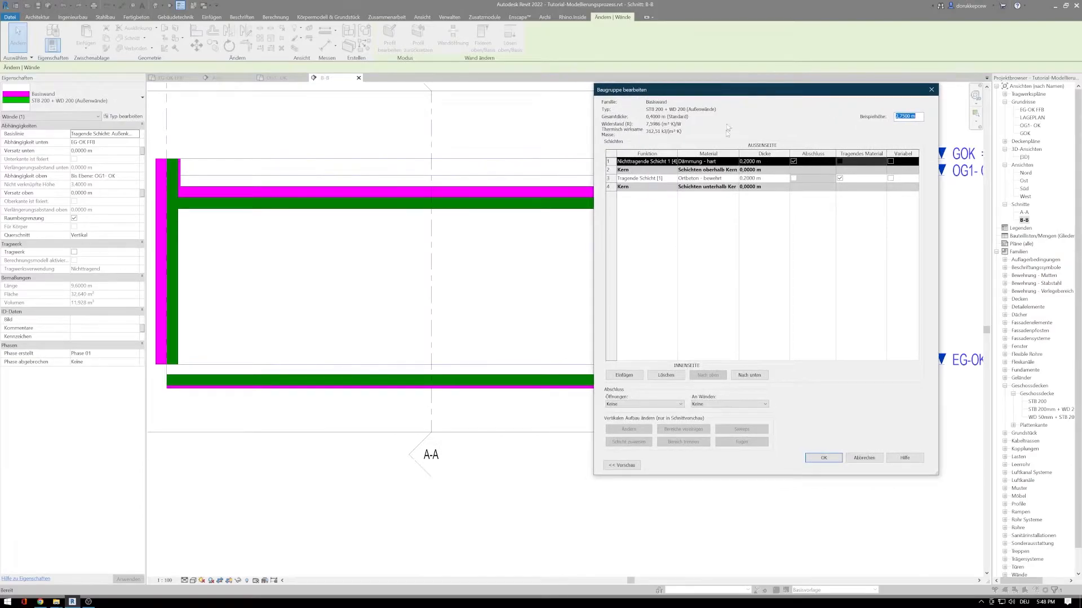
{"action": "left_click", "coordinate": [619, 466]}
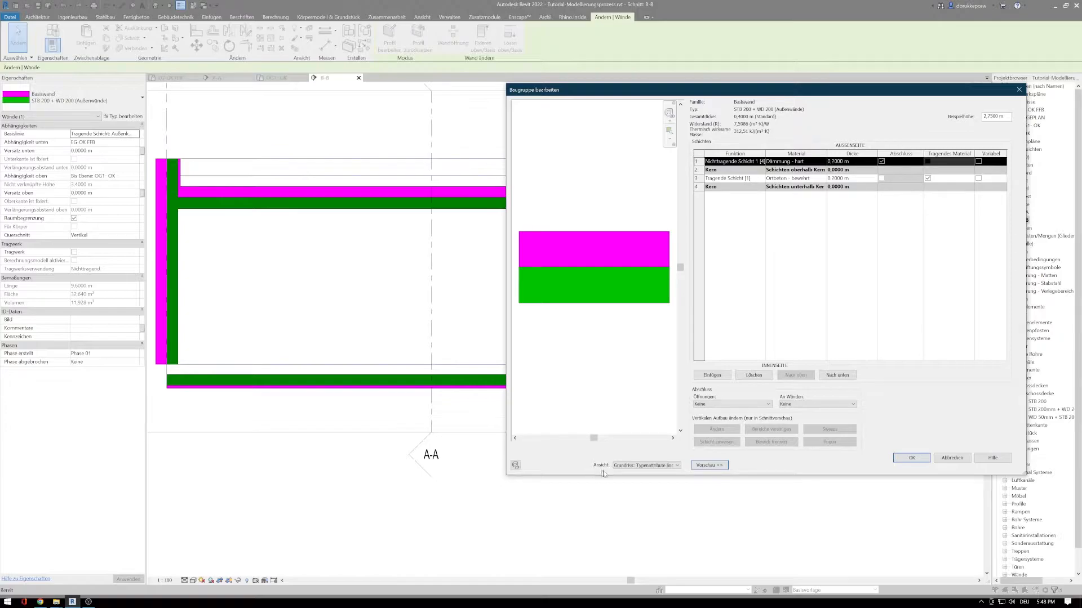
{"action": "left_click", "coordinate": [645, 465]}
{"action": "left_click", "coordinate": [628, 476]}
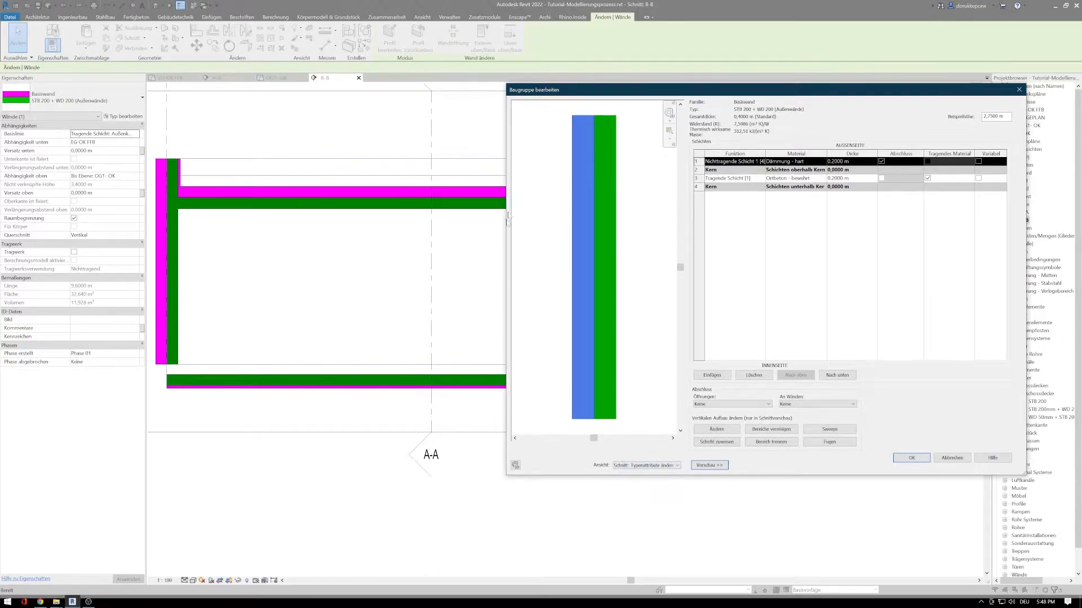
Unlock the bottom edge of the wall type's insulation layer and apply the changed structure
{"action": "left_click", "coordinate": [715, 430]}
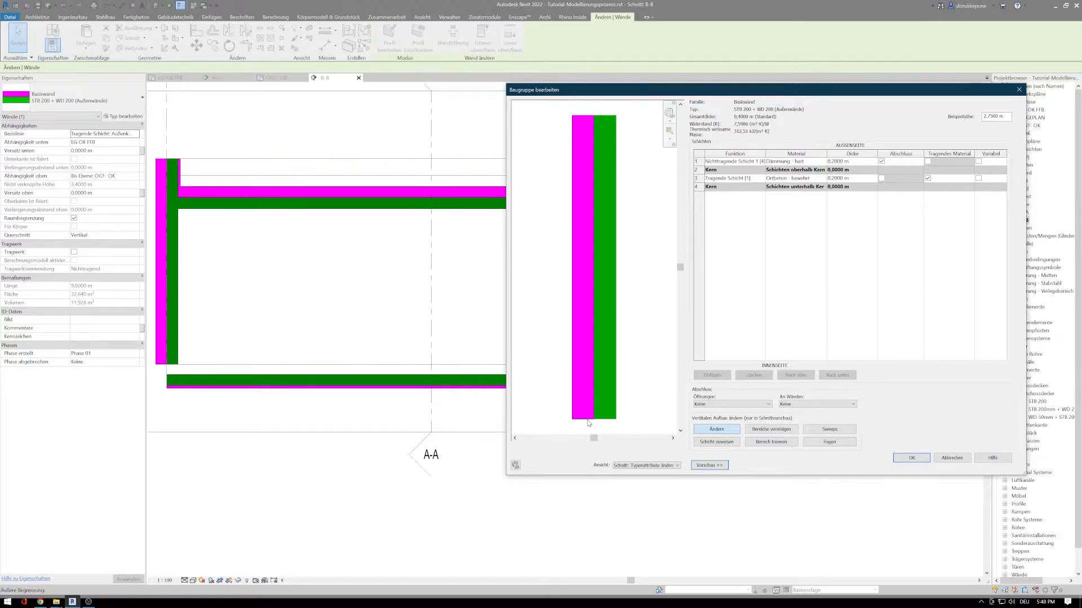
{"action": "scroll", "coordinate": [588, 422], "scroll_direction": "up", "scroll_amount": 2}
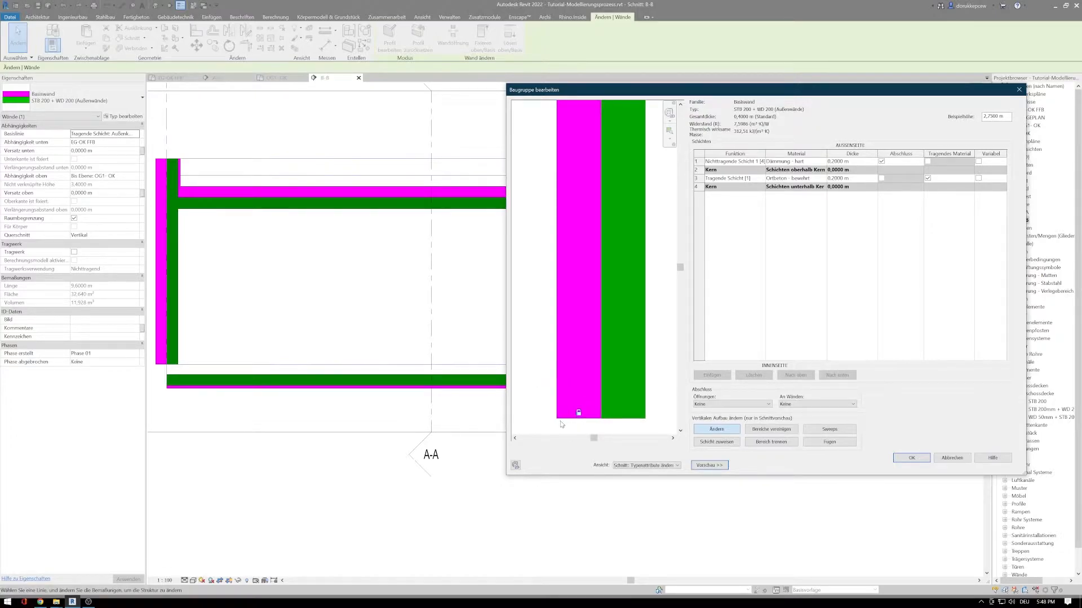
{"action": "scroll", "coordinate": [578, 416], "scroll_direction": "up", "scroll_amount": 2}
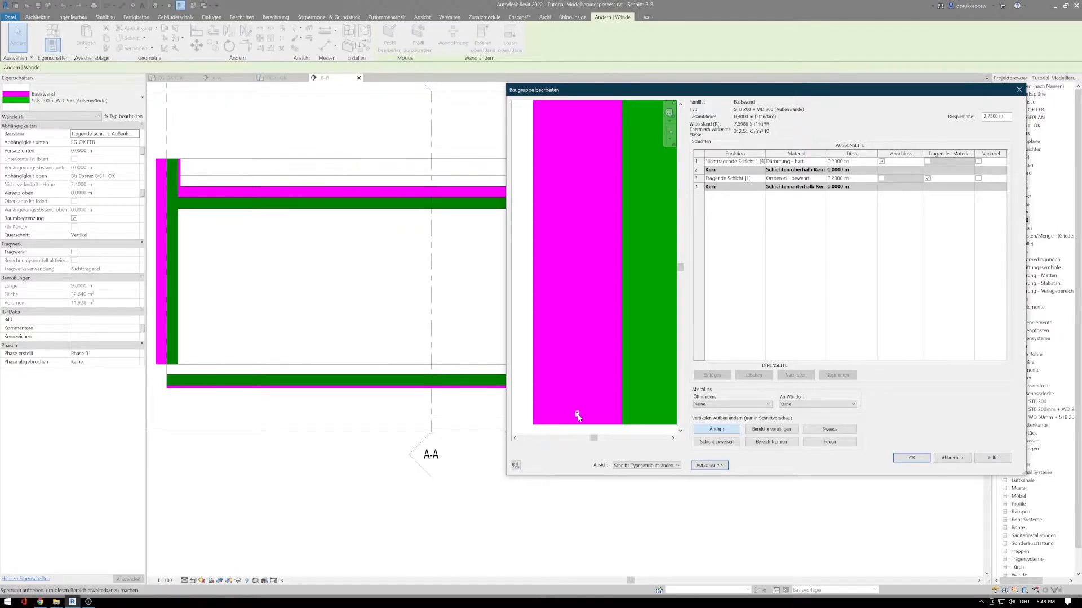
{"action": "left_click", "coordinate": [895, 457]}
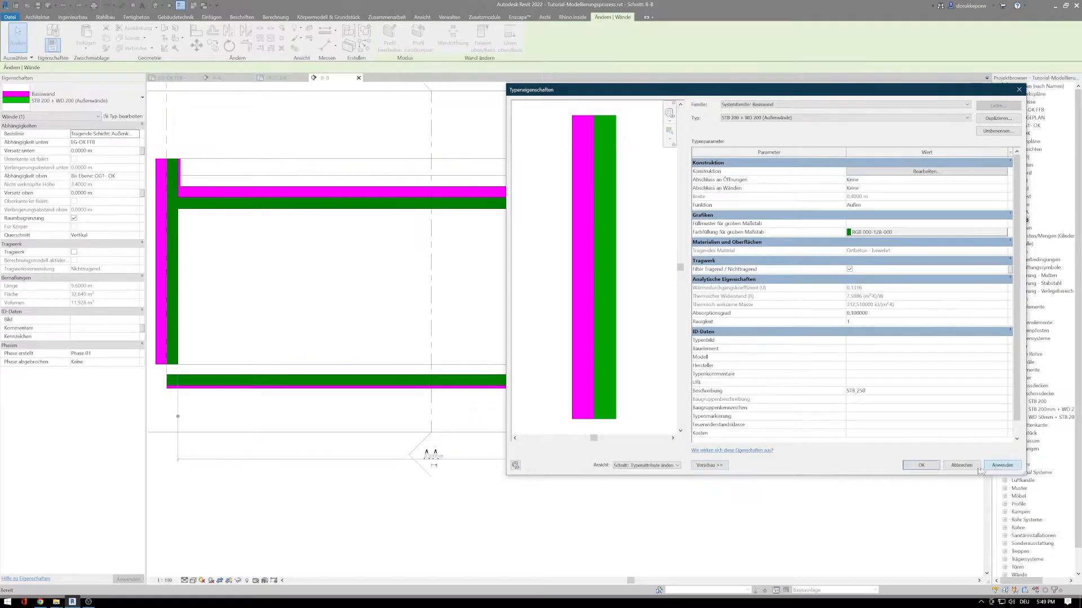
{"action": "left_click", "coordinate": [923, 465]}
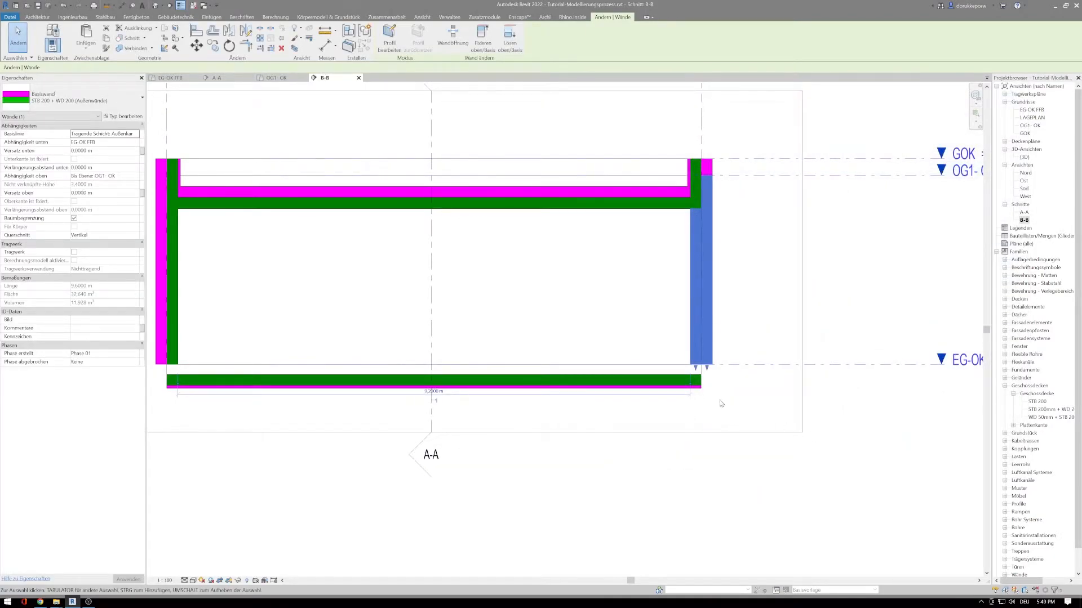
Stretch the insulation layer of the grid B exterior wall down to the underside of the ground-floor slab
{"action": "scroll", "coordinate": [722, 404], "scroll_direction": "up", "scroll_amount": 2}
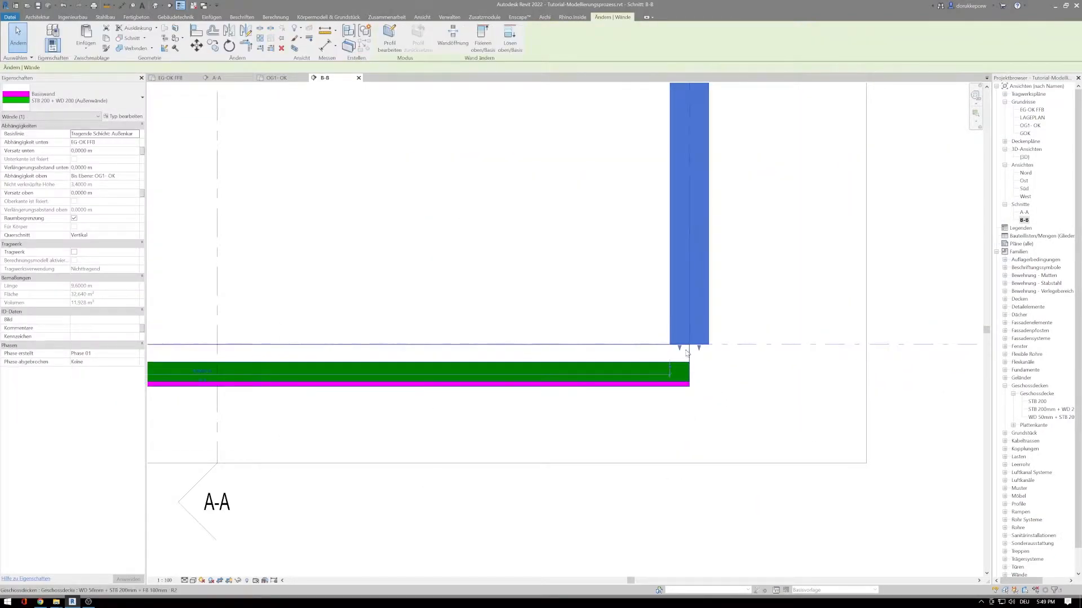
{"action": "mouse_move", "coordinate": [699, 348]}
{"action": "left_mouse_down"}
{"action": "mouse_move", "coordinate": [694, 292]}
{"action": "mouse_move", "coordinate": [703, 367]}
{"action": "left_mouse_up"}
{"action": "scroll", "coordinate": [706, 366], "scroll_direction": "down", "scroll_amount": 2}
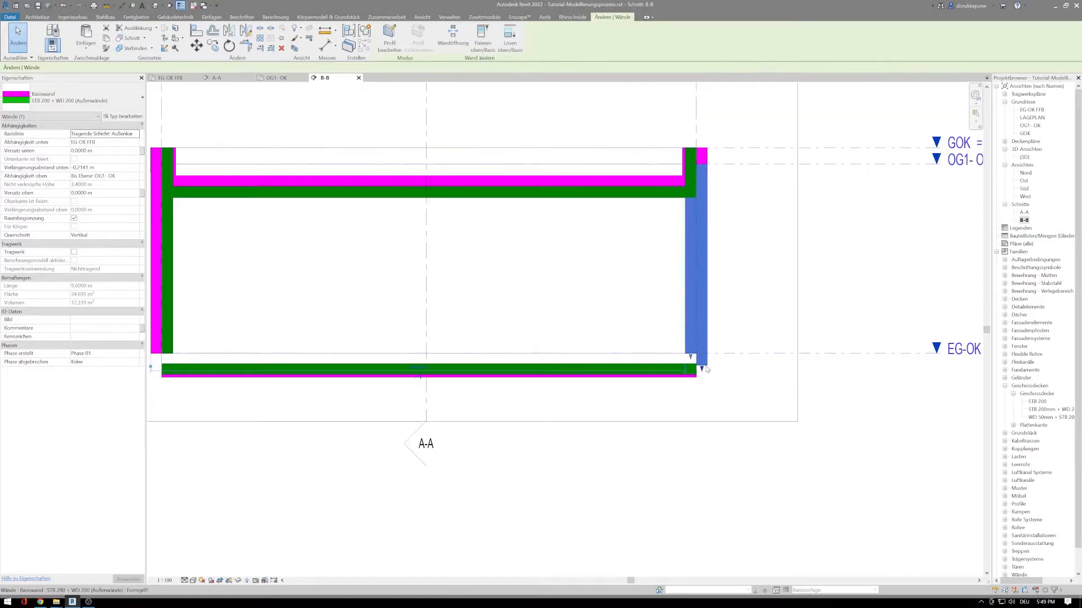
{"action": "scroll", "coordinate": [707, 369], "scroll_direction": "down", "scroll_amount": 2}
{"action": "scroll", "coordinate": [681, 383], "scroll_direction": "up", "scroll_amount": 3}
{"action": "mouse_move", "coordinate": [678, 399]}
{"action": "left_mouse_down"}
{"action": "mouse_move", "coordinate": [678, 427]}
{"action": "mouse_move", "coordinate": [677, 407]}
{"action": "left_mouse_up"}
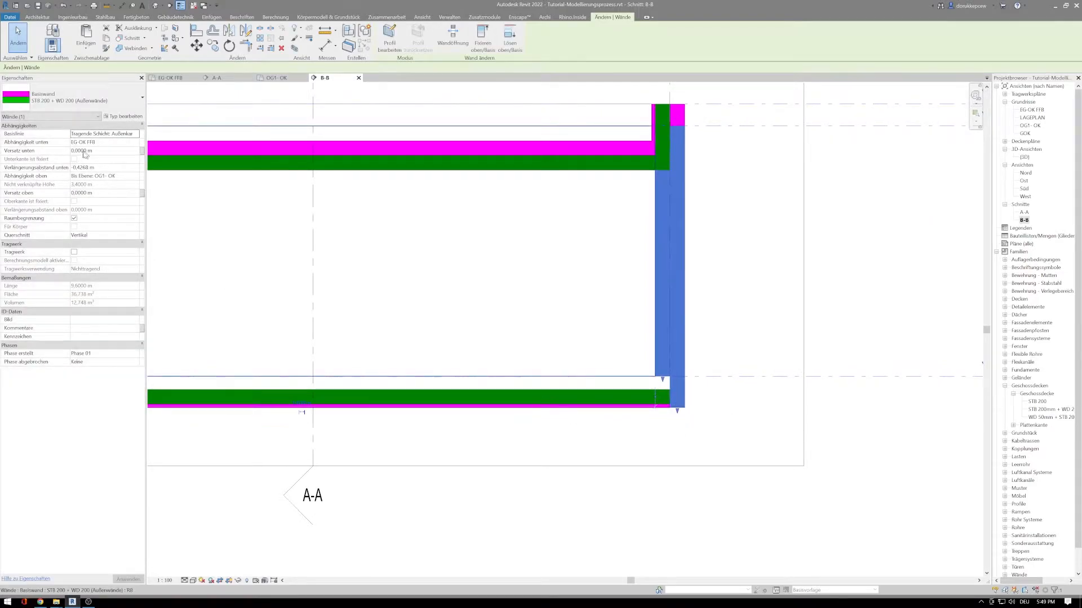
Set the base extension distance of the grid B exterior wall to -0.43 m and deselect the wall
{"action": "left_click", "coordinate": [4, 169]}
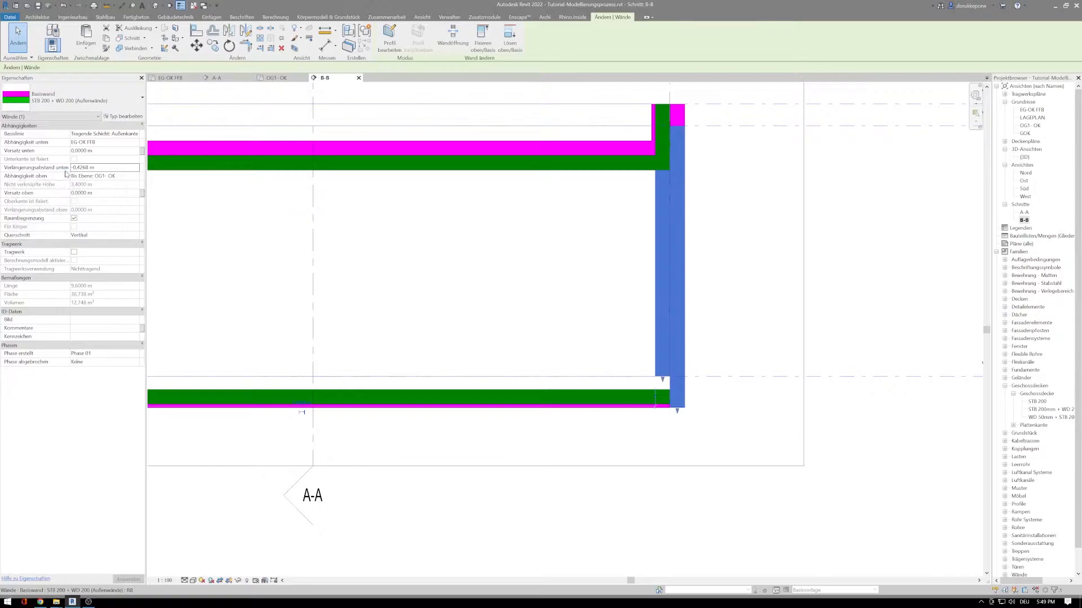
{"action": "double_click", "coordinate": [104, 169]}
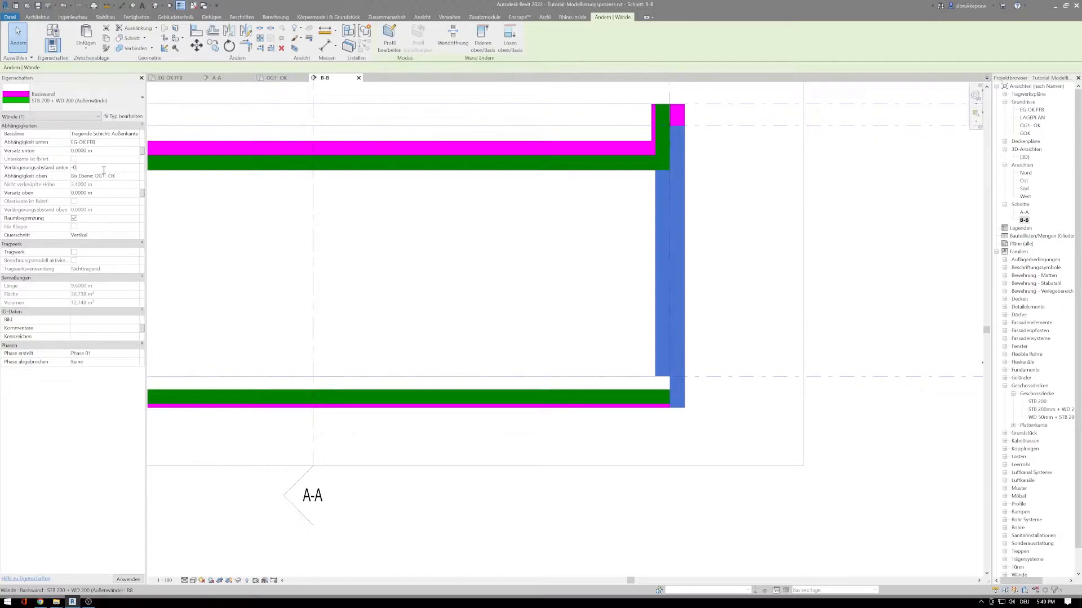
{"action": "key", "text": "Return"}
{"action": "scroll", "coordinate": [670, 401], "scroll_direction": "up", "scroll_amount": 5}
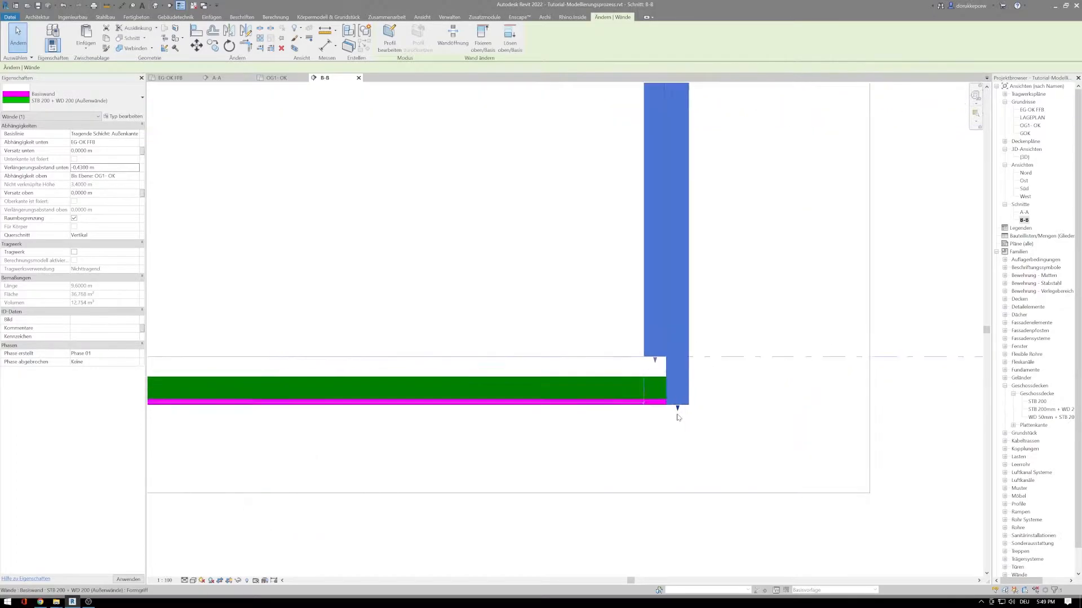
{"action": "scroll", "coordinate": [670, 401], "scroll_direction": "down", "scroll_amount": 6}
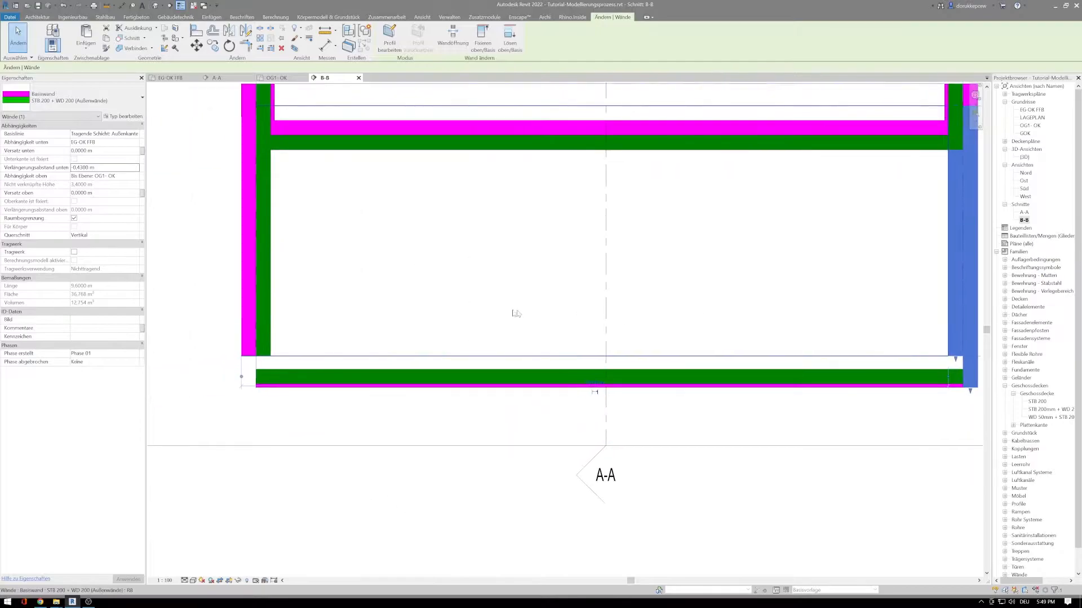
{"action": "left_click", "coordinate": [776, 453]}
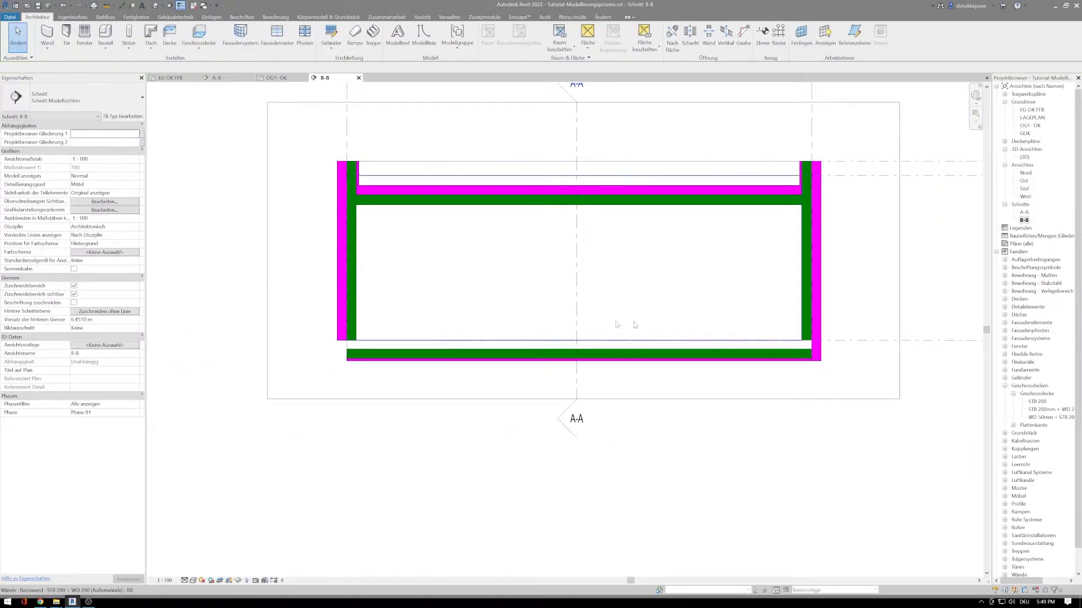
Set the base extension distance of the exterior wall at grid A to -0.43 m
{"action": "left_click", "coordinate": [344, 288]}
{"action": "left_click", "coordinate": [107, 168]}
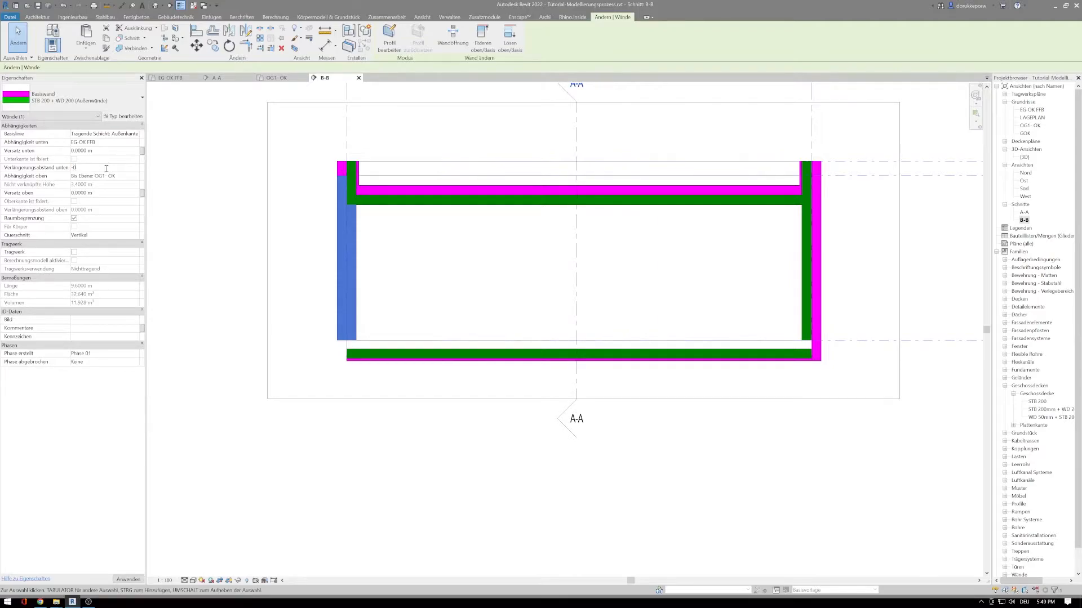
{"action": "type", "text": "-0.43"}
{"action": "key", "text": "Return"}
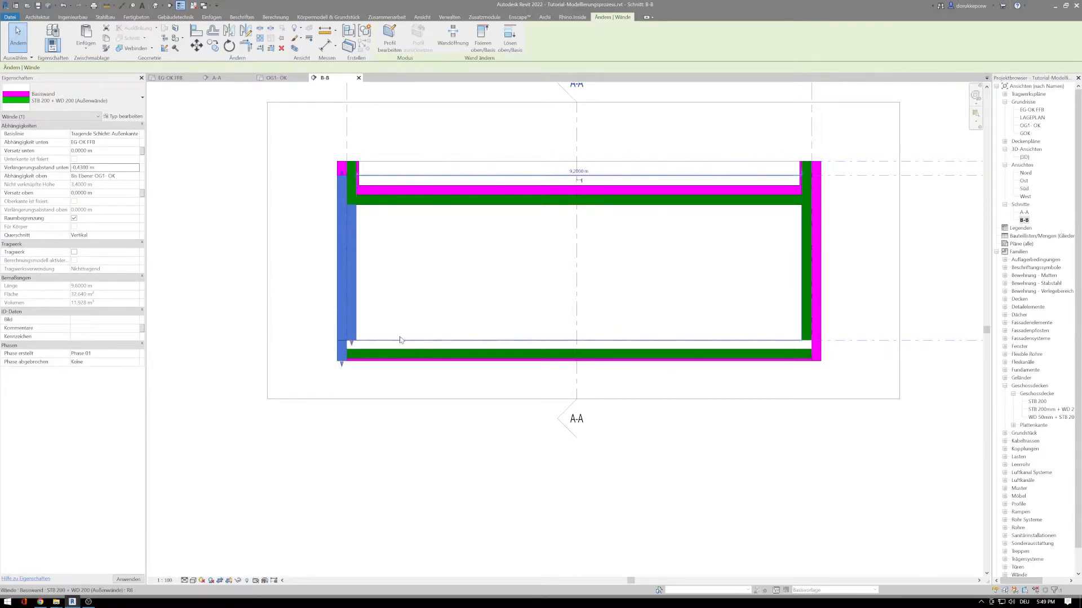
{"action": "left_click", "coordinate": [426, 518]}
{"action": "middle_click_drag", "start_coordinate": [485, 471], "coordinate": [434, 475]}
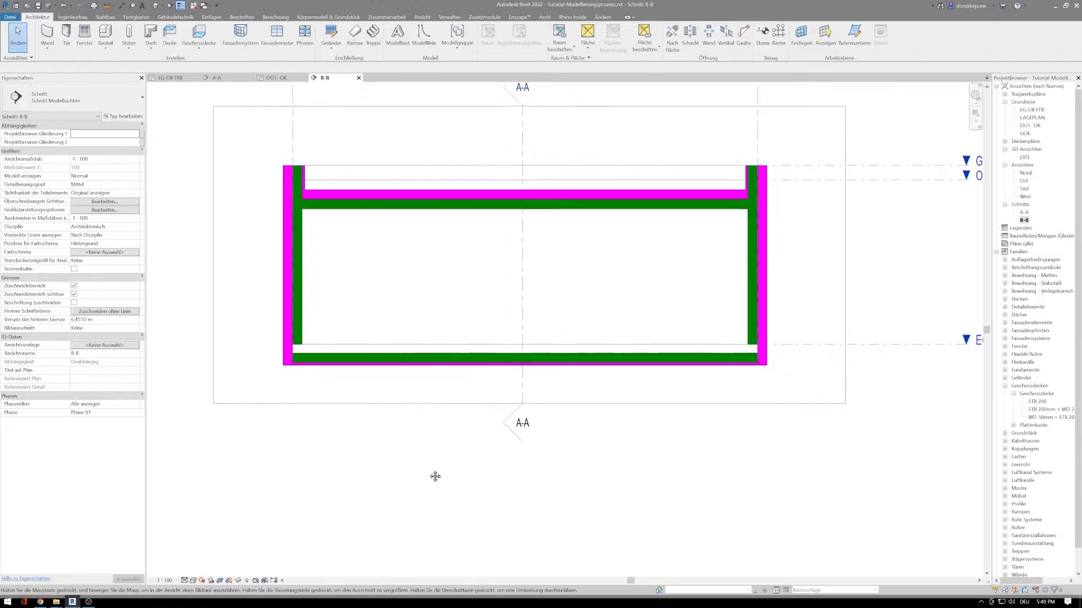
Join the ground-floor slab with the extended exterior walls at grids A and B in section B-B
{"action": "left_click", "coordinate": [299, 312]}
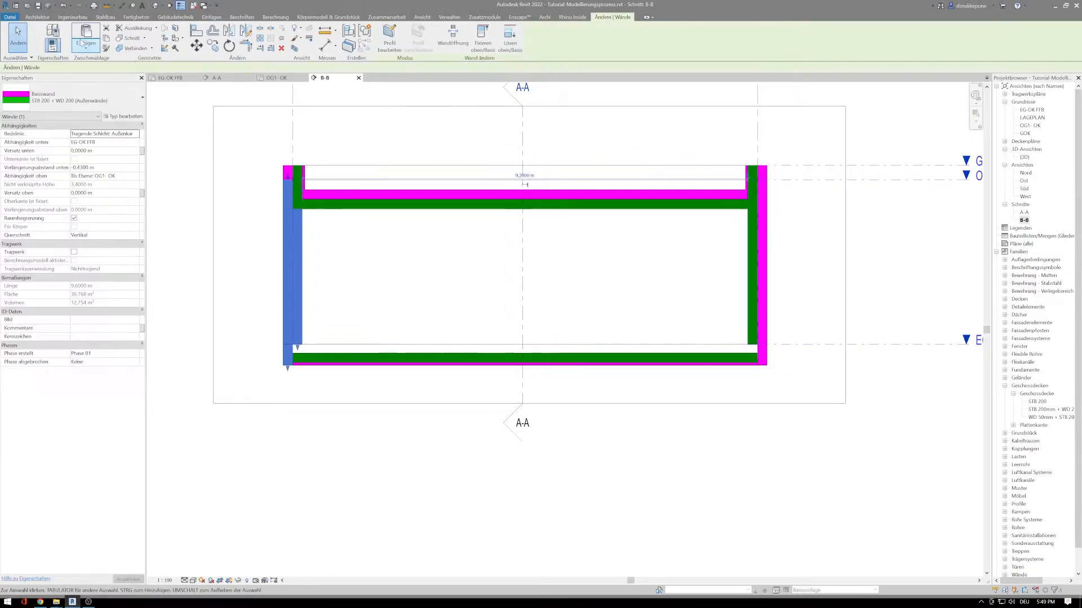
{"action": "left_click", "coordinate": [129, 49]}
{"action": "left_click", "coordinate": [295, 330]}
{"action": "left_click", "coordinate": [310, 357]}
{"action": "left_click", "coordinate": [760, 329]}
{"action": "left_click", "coordinate": [732, 362]}
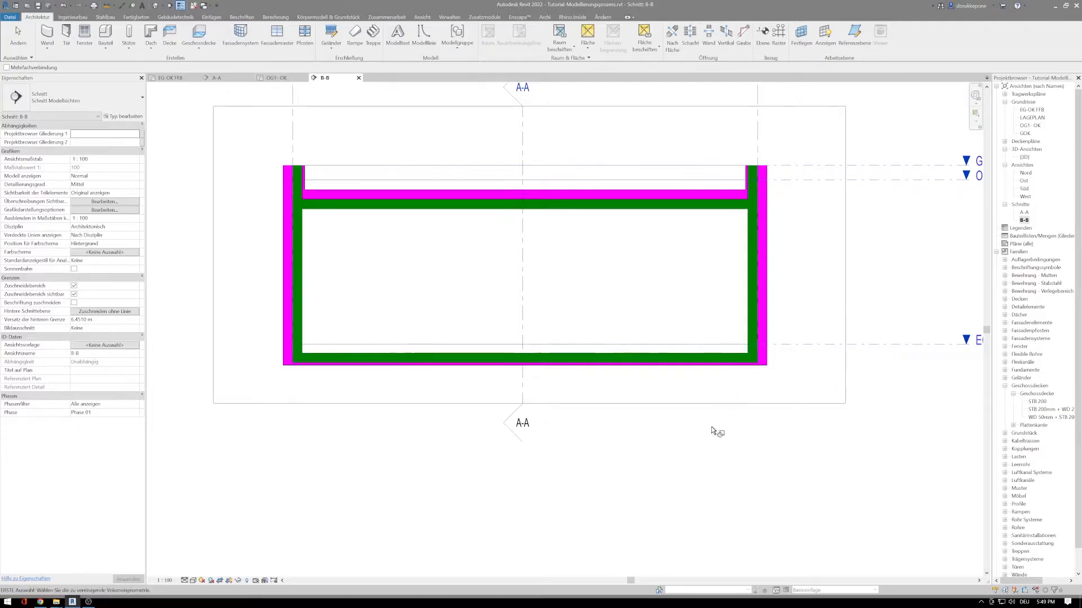
{"action": "middle_click_drag", "start_coordinate": [687, 433], "coordinate": [652, 445]}
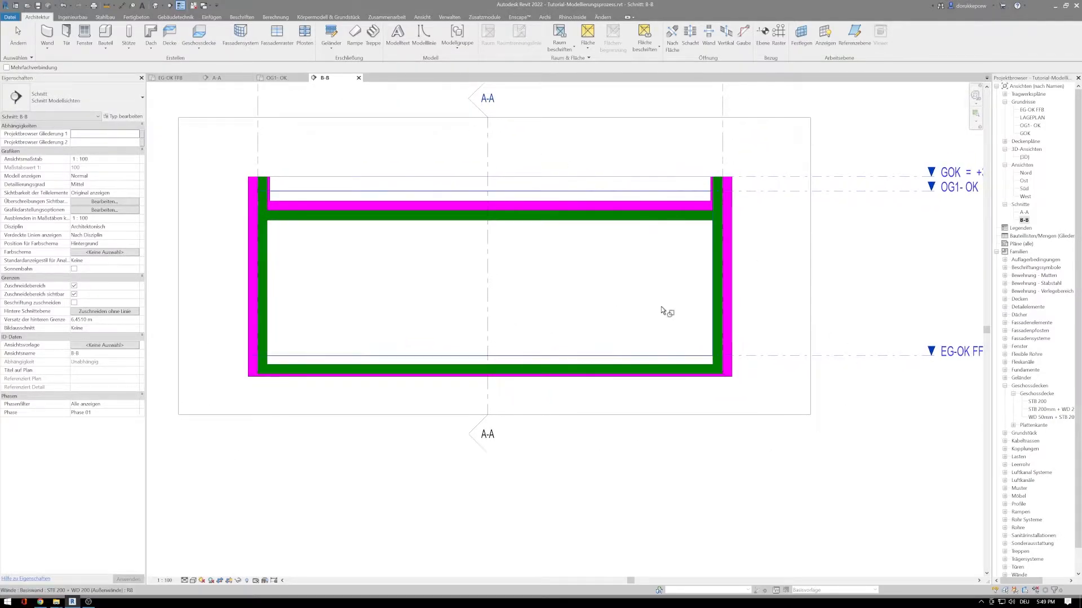
In section A-A, join the roof slab with the walls at grid 1, and the exterior wall there with the parapet
{"action": "double_click", "coordinate": [1025, 213]}
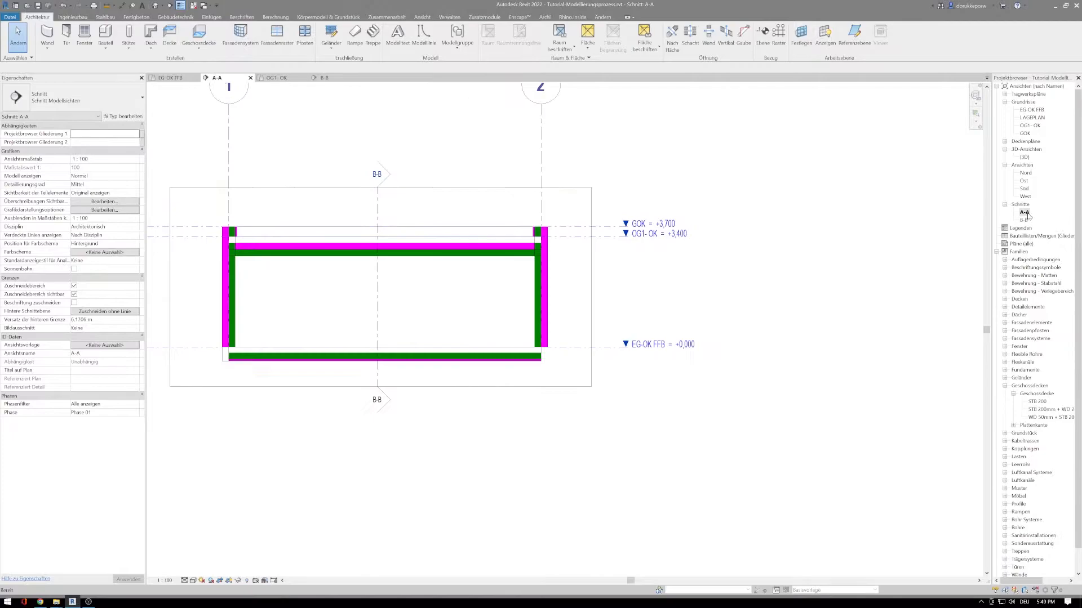
{"action": "scroll", "coordinate": [316, 243], "scroll_direction": "up", "scroll_amount": 2}
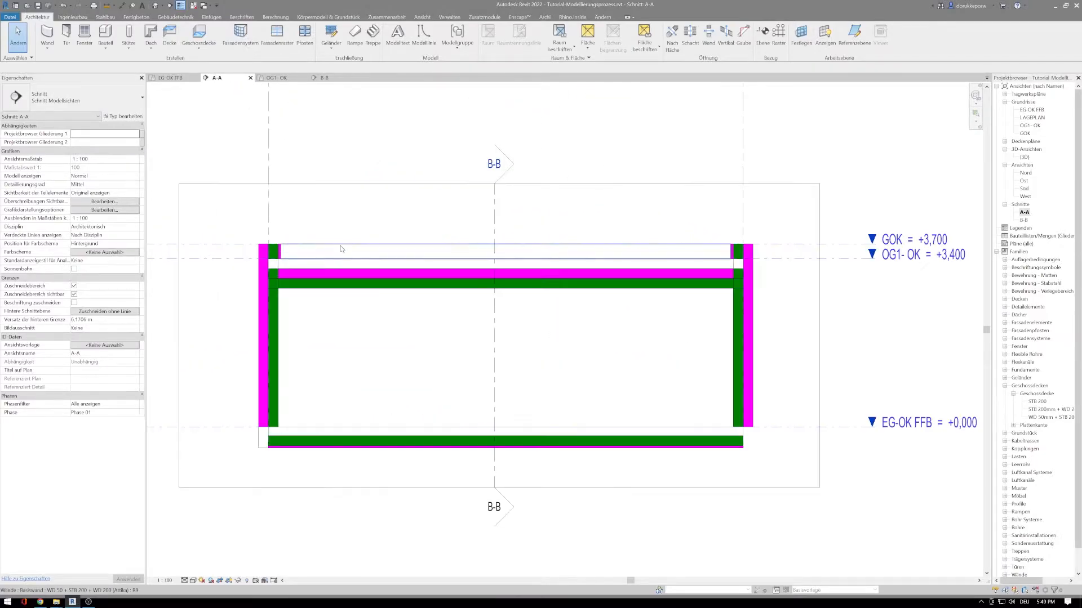
{"action": "left_click", "coordinate": [316, 275]}
{"action": "left_click", "coordinate": [130, 49]}
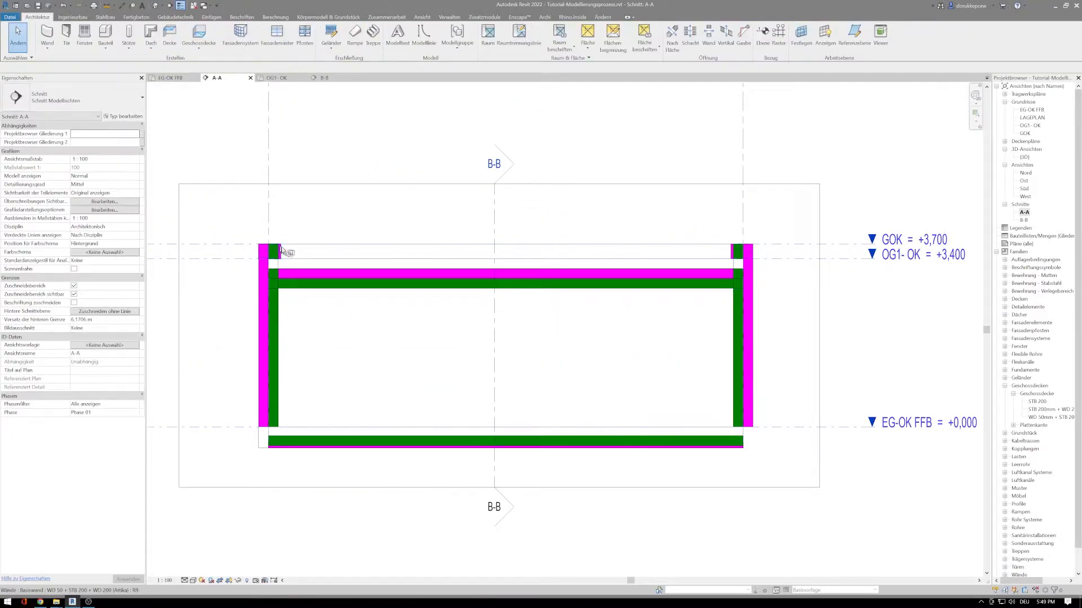
{"action": "left_click", "coordinate": [300, 283]}
{"action": "left_click", "coordinate": [264, 266]}
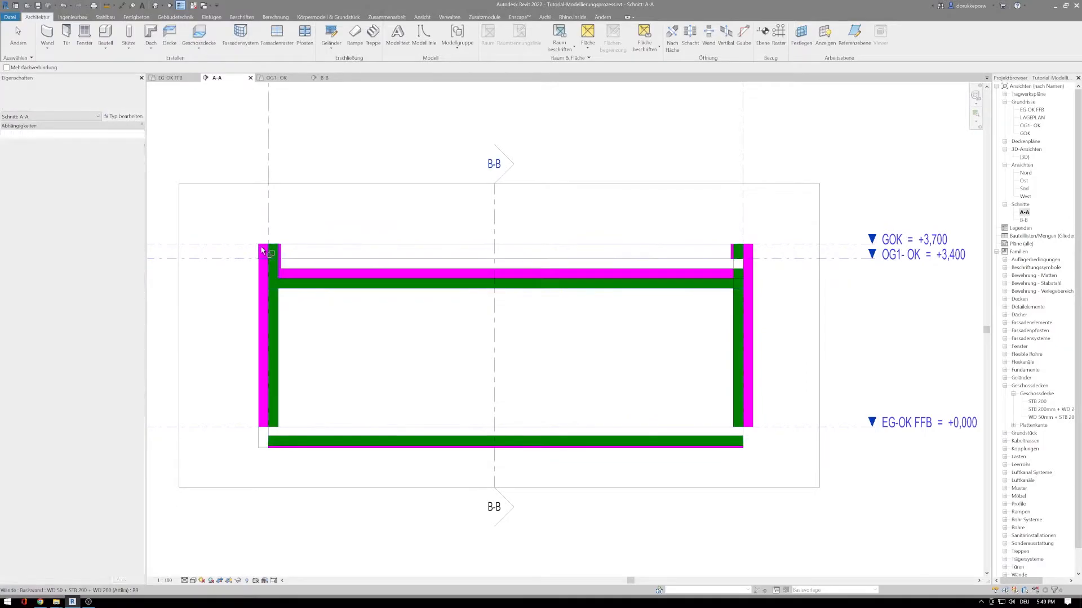
{"action": "left_click", "coordinate": [261, 322]}
{"action": "left_click", "coordinate": [264, 249]}
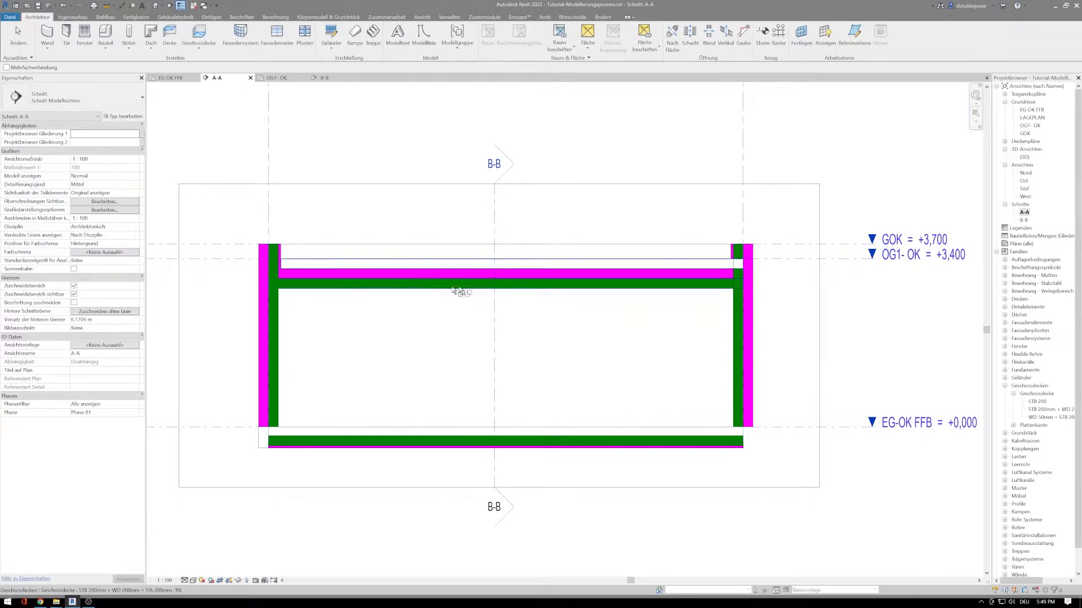
Join the roof slab with the walls at grid 2, and the exterior wall there with the parapet above it
{"action": "left_click", "coordinate": [624, 285]}
{"action": "left_click", "coordinate": [741, 262]}
{"action": "left_click", "coordinate": [719, 278]}
{"action": "left_click", "coordinate": [748, 303]}
{"action": "left_click", "coordinate": [747, 302]}
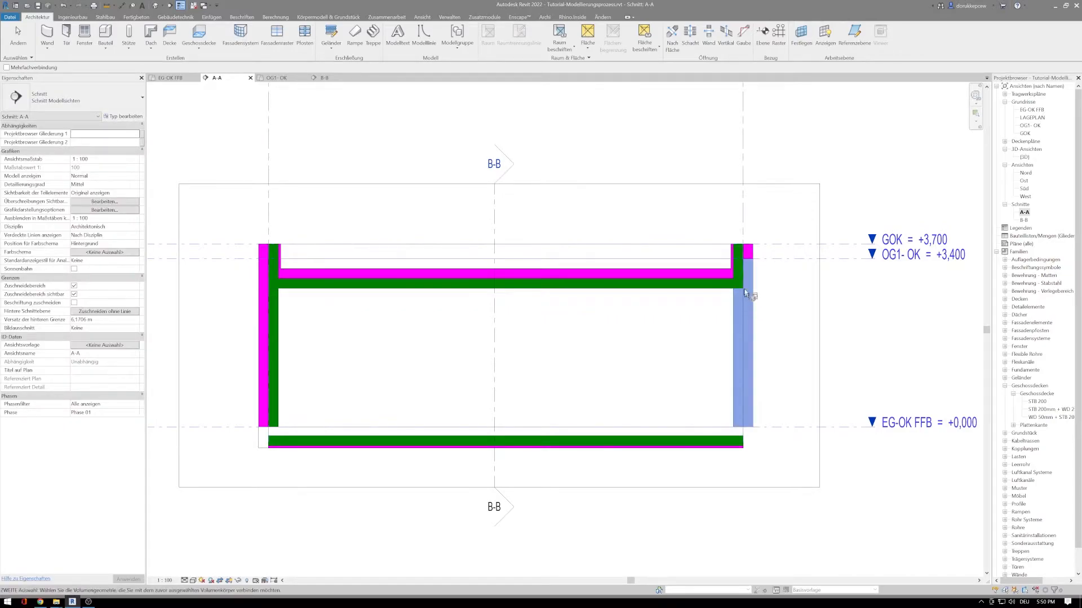
{"action": "left_click", "coordinate": [746, 257]}
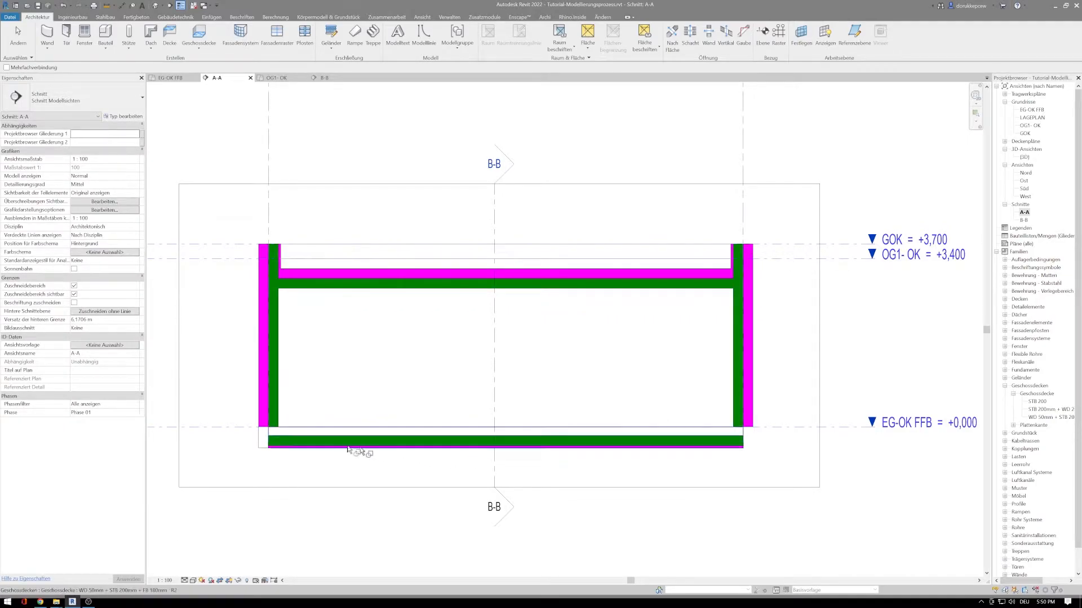
{"action": "key", "text": "Escape"}
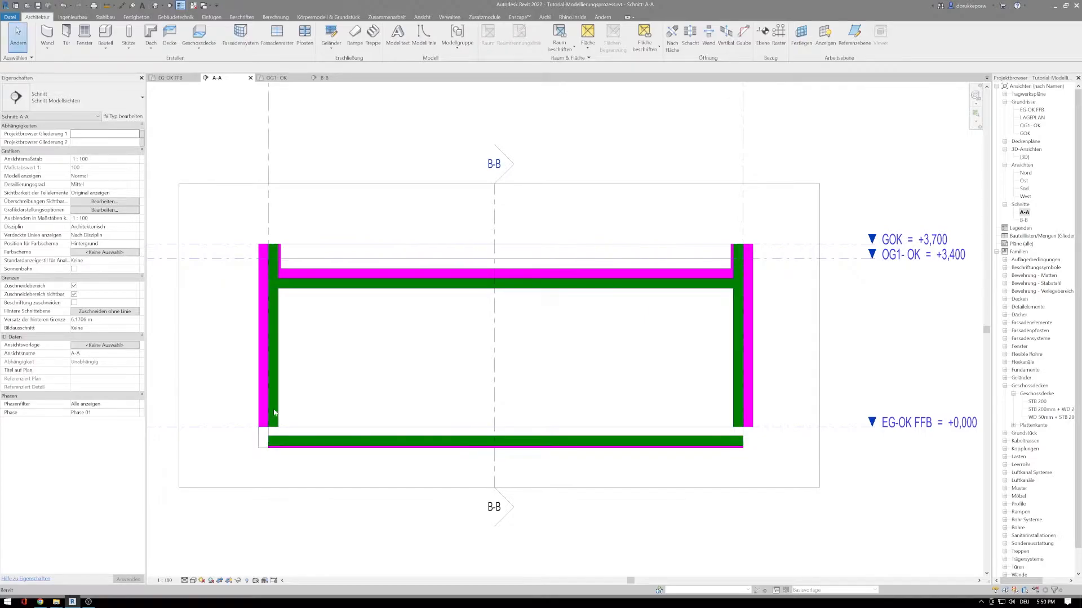
Set the base extension distance of the exterior walls at grids 1 and 2 to -0.43 m
{"action": "left_click", "coordinate": [268, 408]}
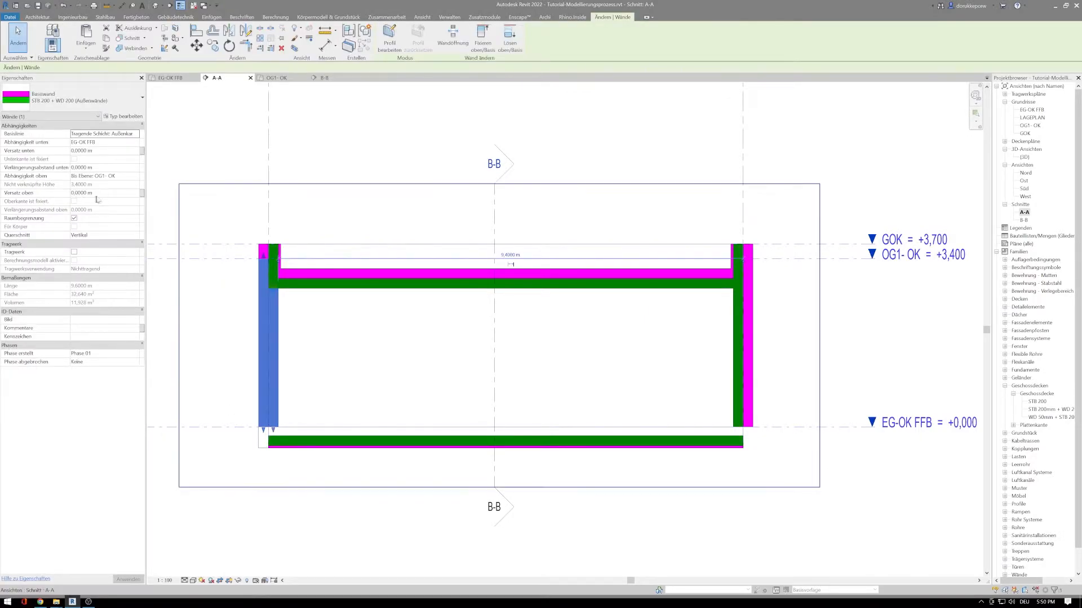
{"action": "left_click", "coordinate": [740, 350], "text": "ctrl"}
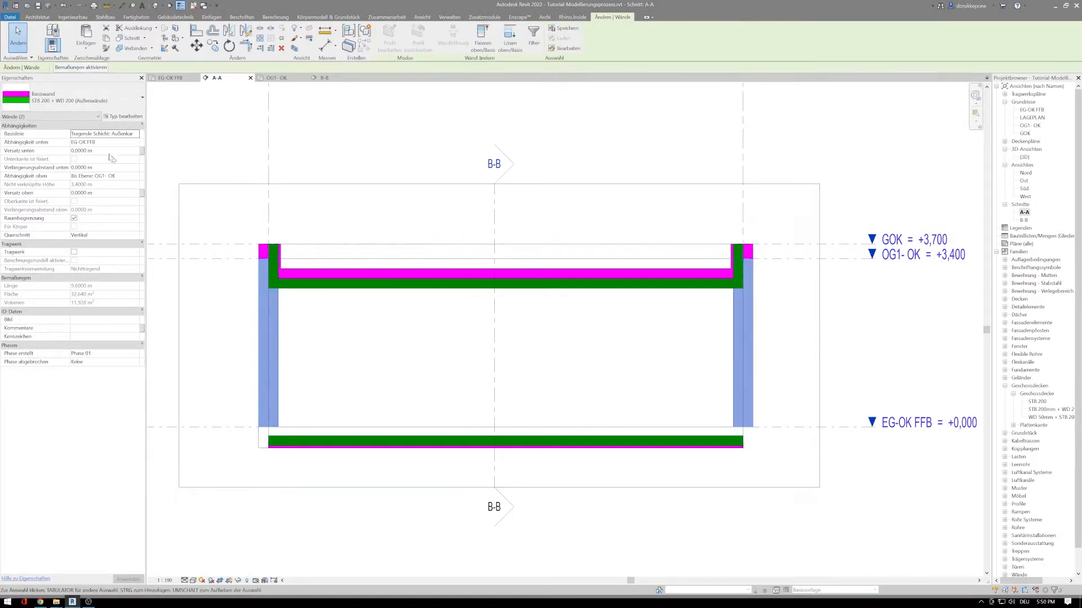
{"action": "left_click", "coordinate": [104, 169]}
{"action": "key", "text": "Return"}
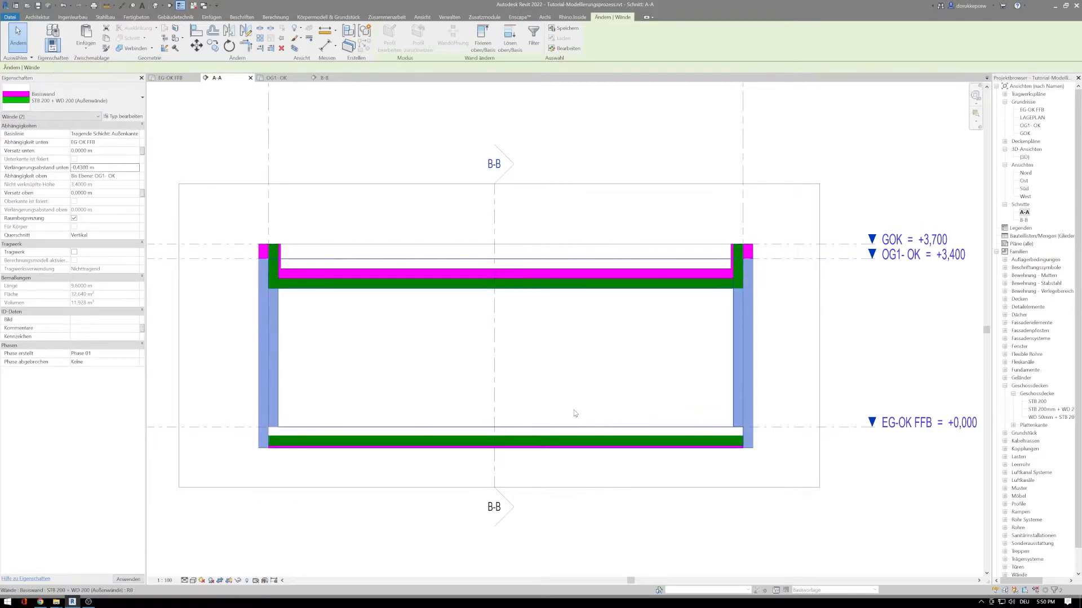
{"action": "key", "text": "Escape"}
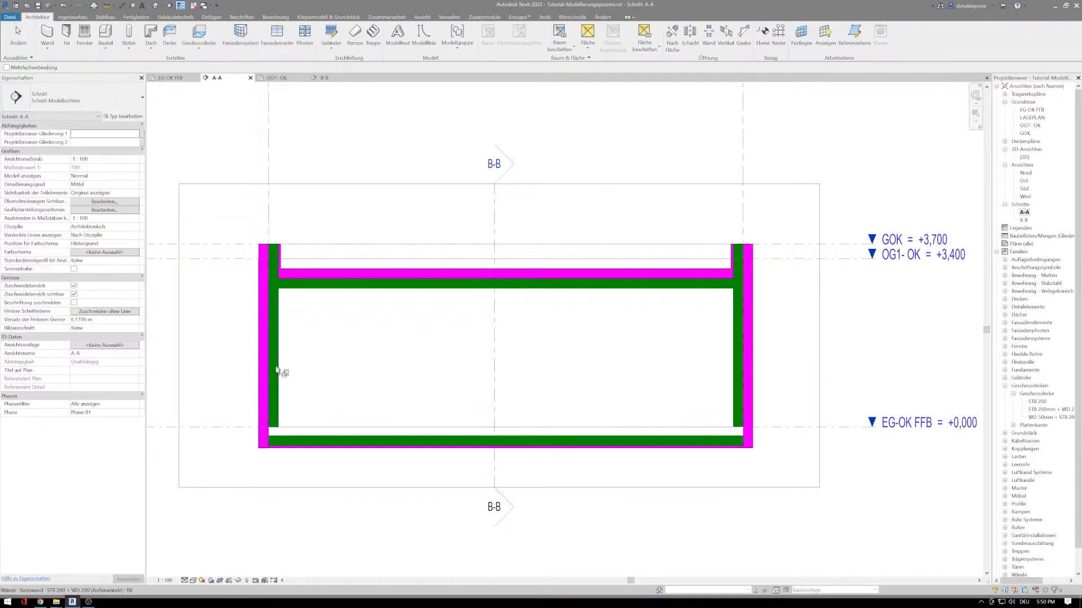
Join the ground-floor slab with the extended exterior walls at grids 1 and 2 in section A-A
{"action": "left_click", "coordinate": [269, 379]}
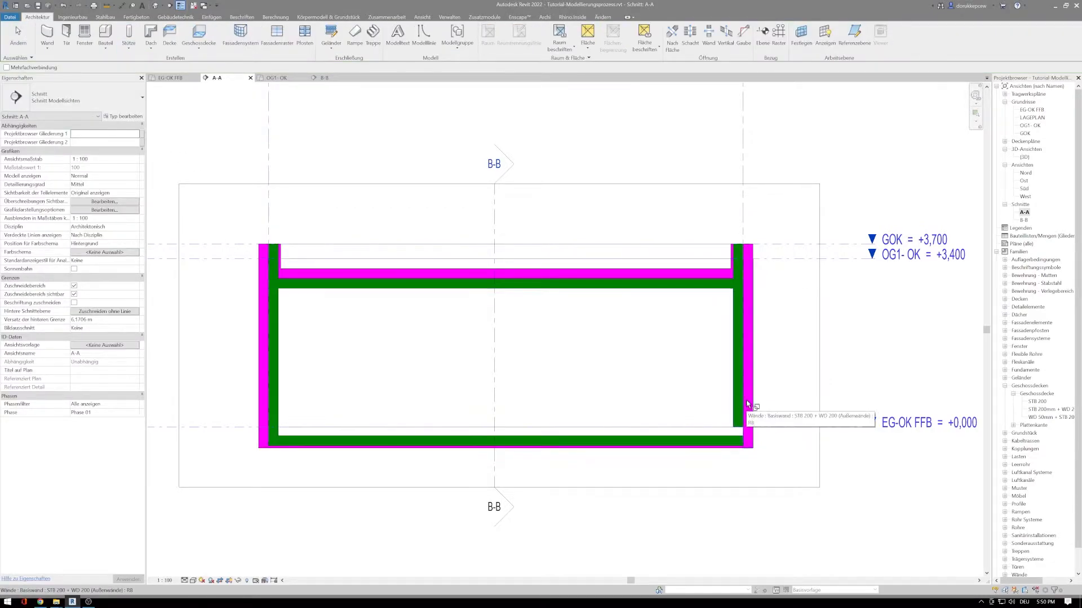
{"action": "left_click", "coordinate": [726, 429]}
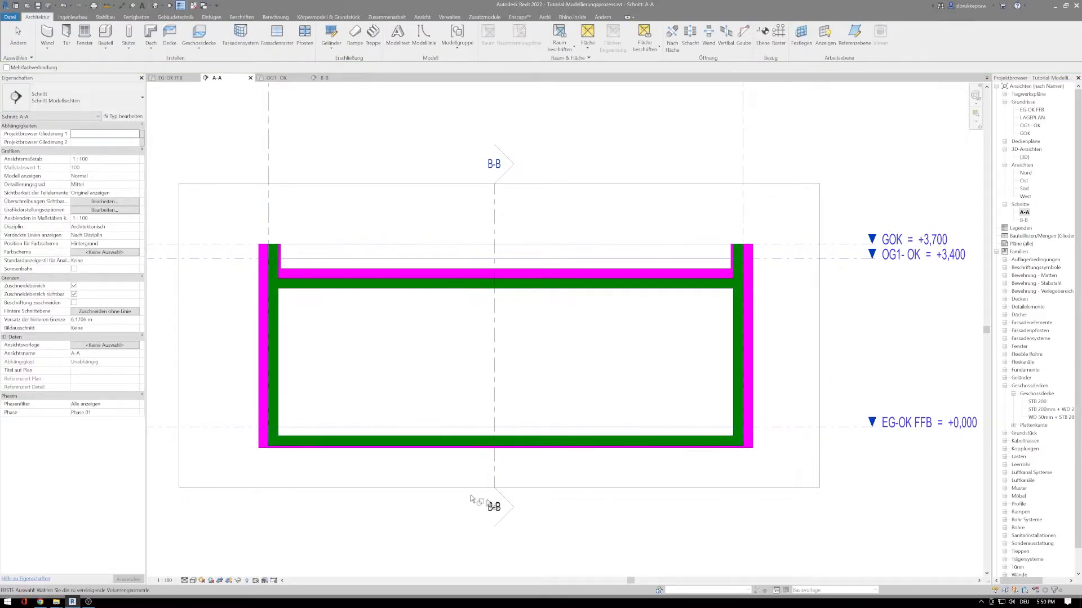
{"action": "middle_click_drag", "start_coordinate": [511, 378], "coordinate": [449, 336]}
{"action": "scroll", "coordinate": [442, 318], "scroll_direction": "down", "scroll_amount": 1}
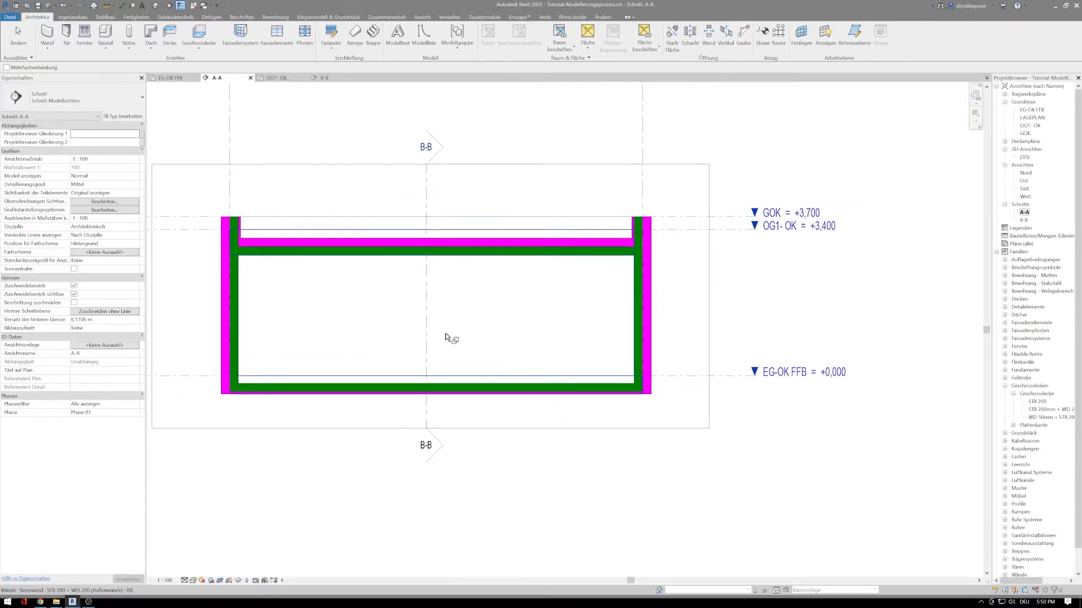
{"action": "key", "text": "Escape"}
{"action": "key", "text": "Escape"}
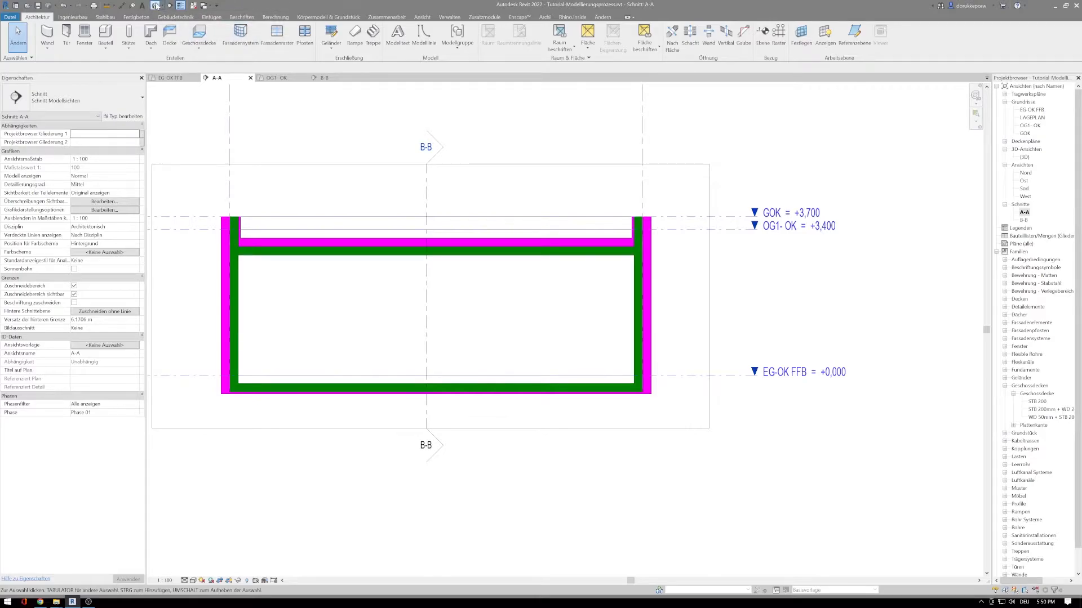
Inspect the building in the 3D view and close all other open views
{"action": "left_click", "coordinate": [155, 6]}
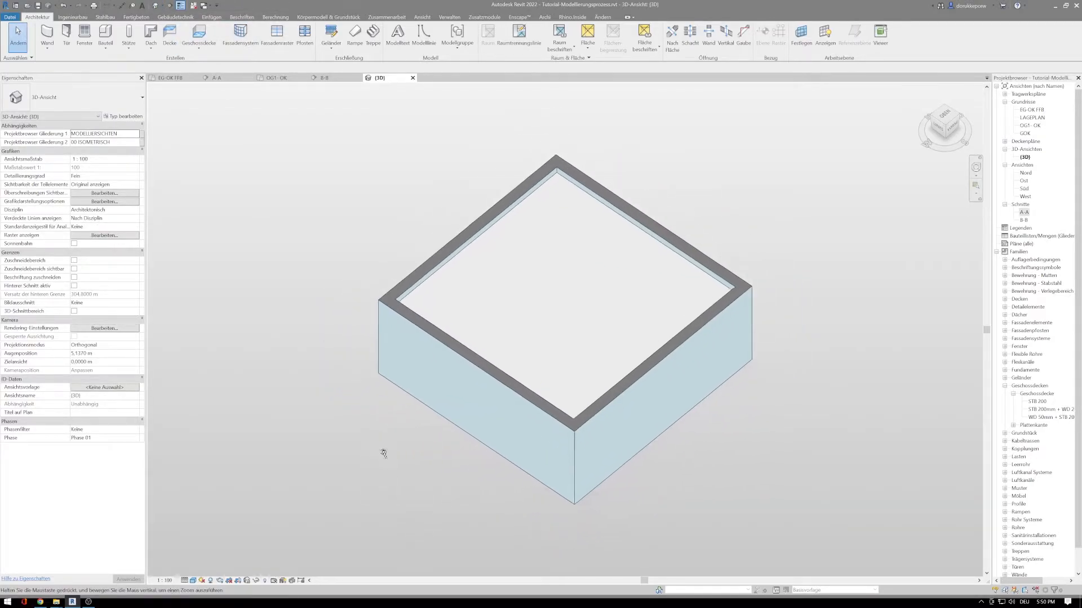
{"action": "middle_click_drag", "start_coordinate": [459, 506], "coordinate": [429, 430], "text": "shift"}
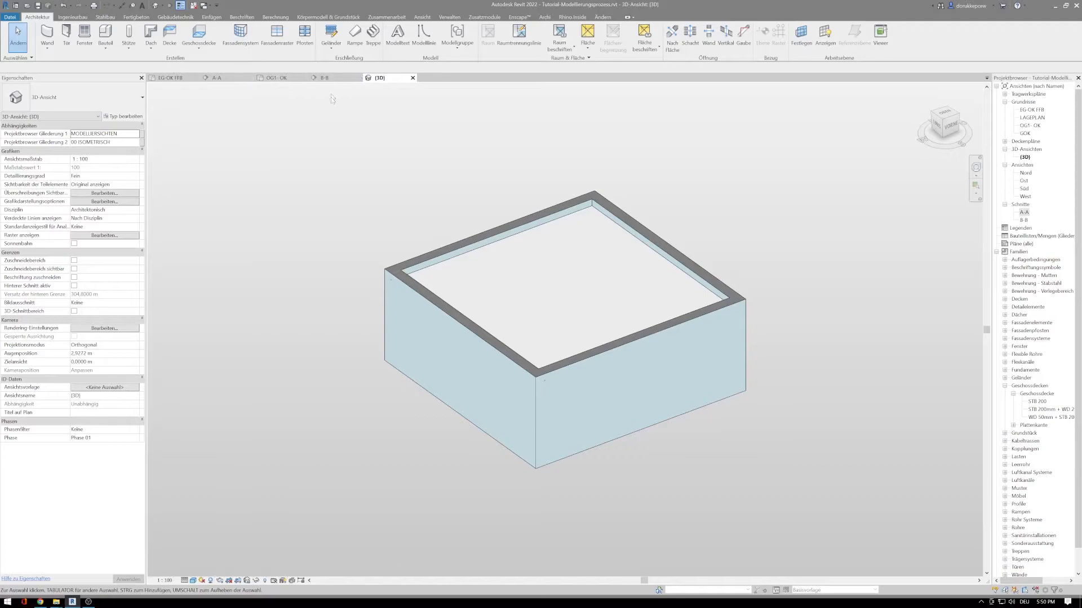
{"action": "left_click", "coordinate": [194, 7]}
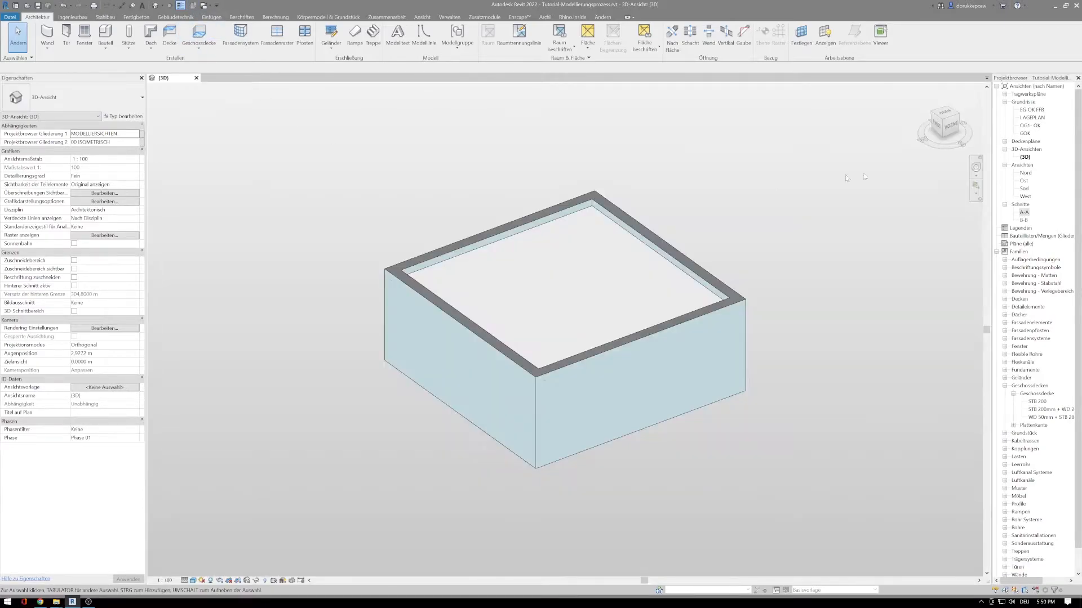
Open the floor plan EG-OK FFB and examine how the wall layers meet at the corners along grid A
{"action": "double_click", "coordinate": [1031, 109]}
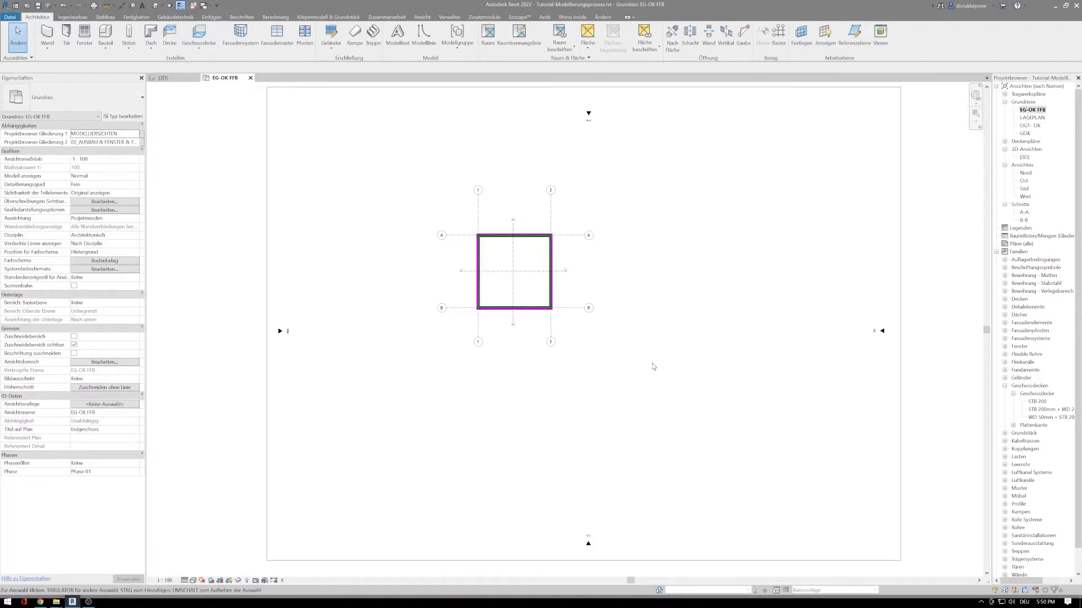
{"action": "scroll", "coordinate": [546, 316], "scroll_direction": "up", "scroll_amount": 5}
{"action": "middle_click_drag", "start_coordinate": [512, 328], "coordinate": [513, 462]}
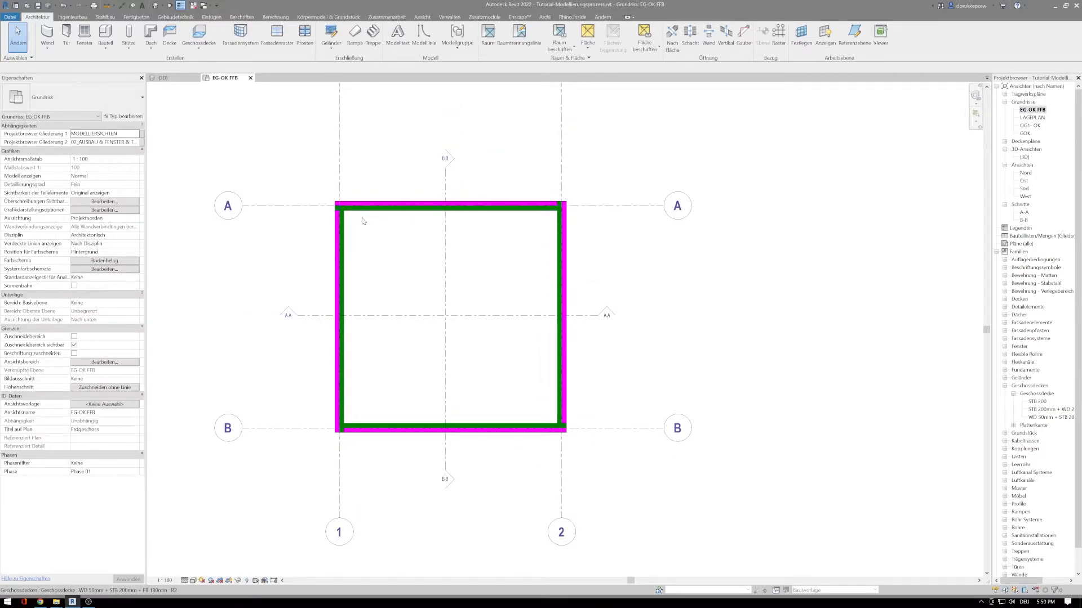
{"action": "scroll", "coordinate": [361, 219], "scroll_direction": "up", "scroll_amount": 3}
{"action": "scroll", "coordinate": [326, 204], "scroll_direction": "up", "scroll_amount": 2}
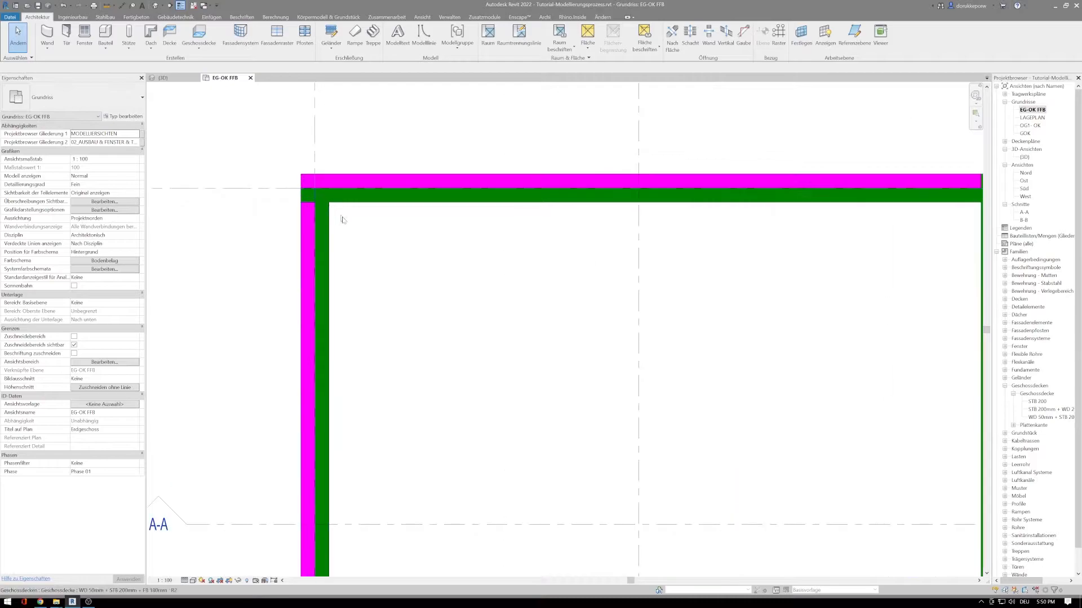
{"action": "scroll", "coordinate": [375, 253], "scroll_direction": "down", "scroll_amount": 3}
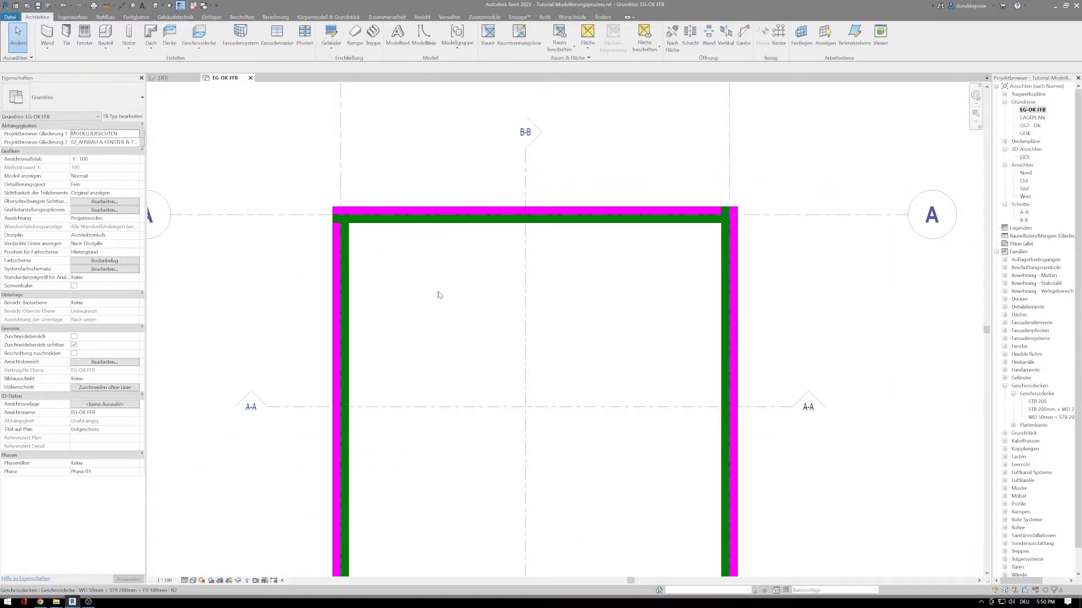
{"action": "scroll", "coordinate": [438, 295], "scroll_direction": "down", "scroll_amount": 3}
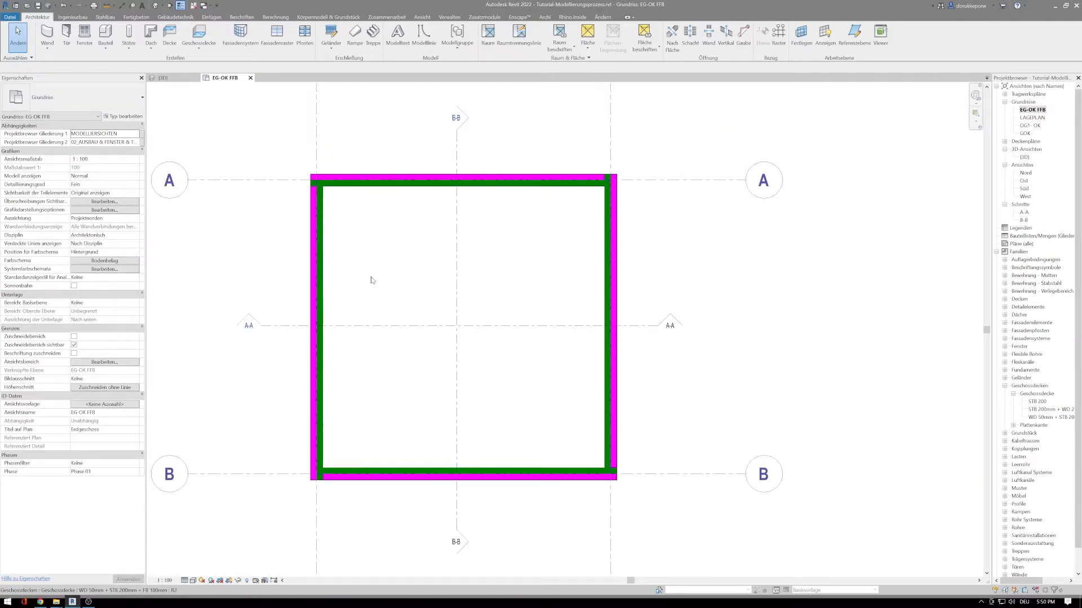
{"action": "scroll", "coordinate": [349, 204], "scroll_direction": "up", "scroll_amount": 2}
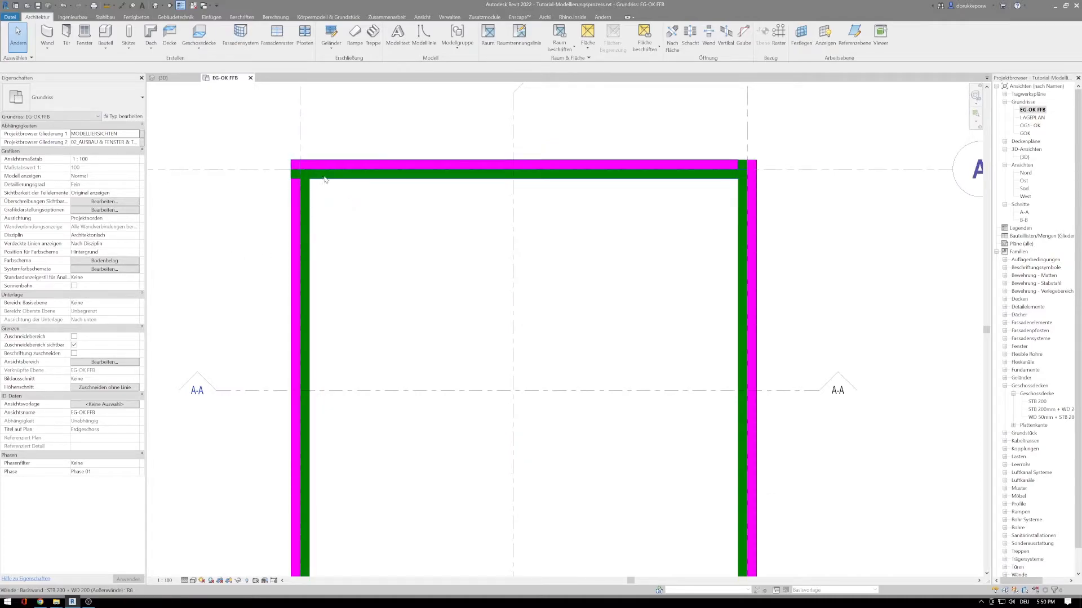
{"action": "middle_click_drag", "start_coordinate": [480, 161], "coordinate": [517, 210]}
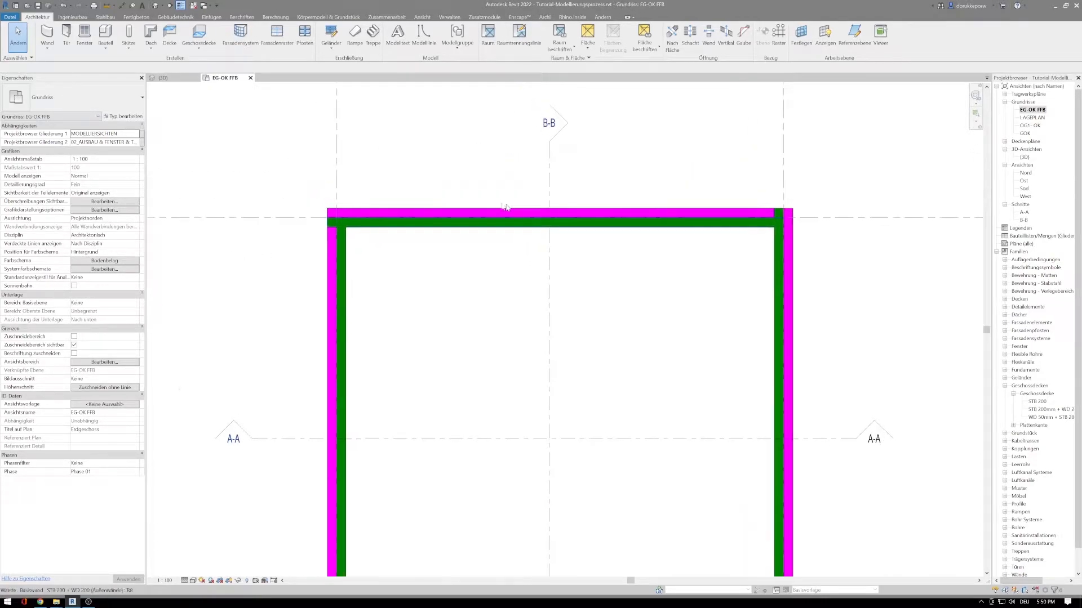
Change the wall join at the corner of grids A and 1 to a mitre (Gehrung)
{"action": "left_click", "coordinate": [608, 20]}
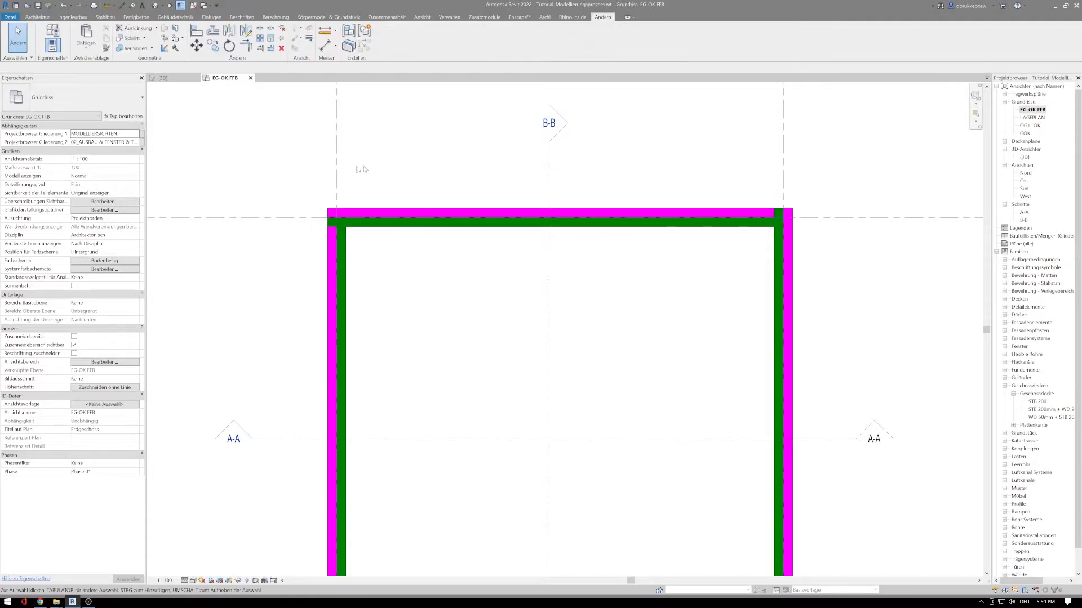
{"action": "left_click", "coordinate": [163, 49]}
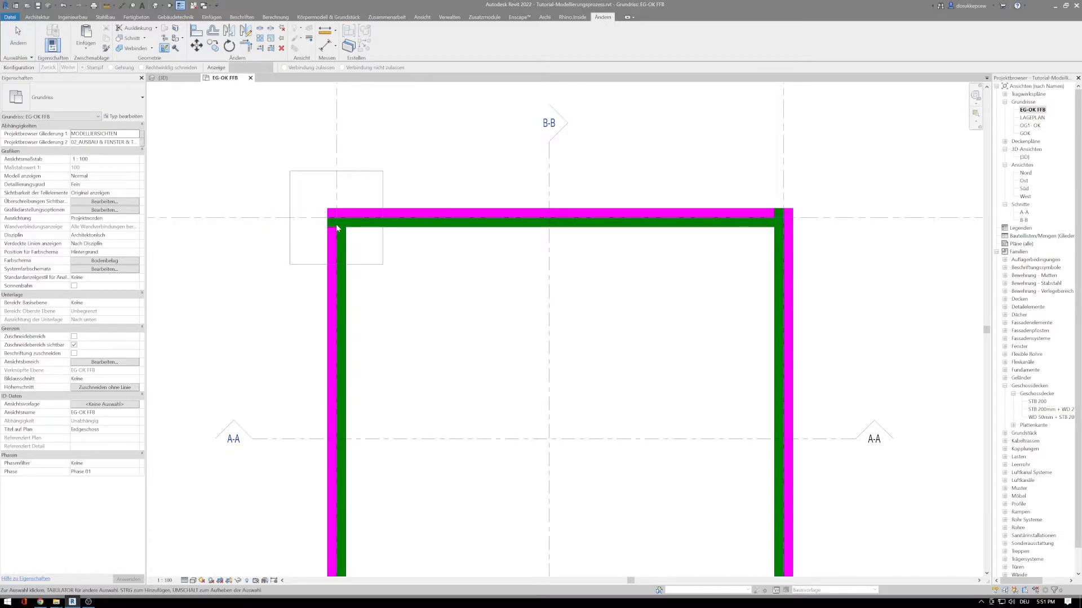
{"action": "scroll", "coordinate": [337, 228], "scroll_direction": "down", "scroll_amount": 2}
{"action": "middle_click_drag", "start_coordinate": [334, 214], "coordinate": [328, 179]}
{"action": "left_click", "coordinate": [329, 180]}
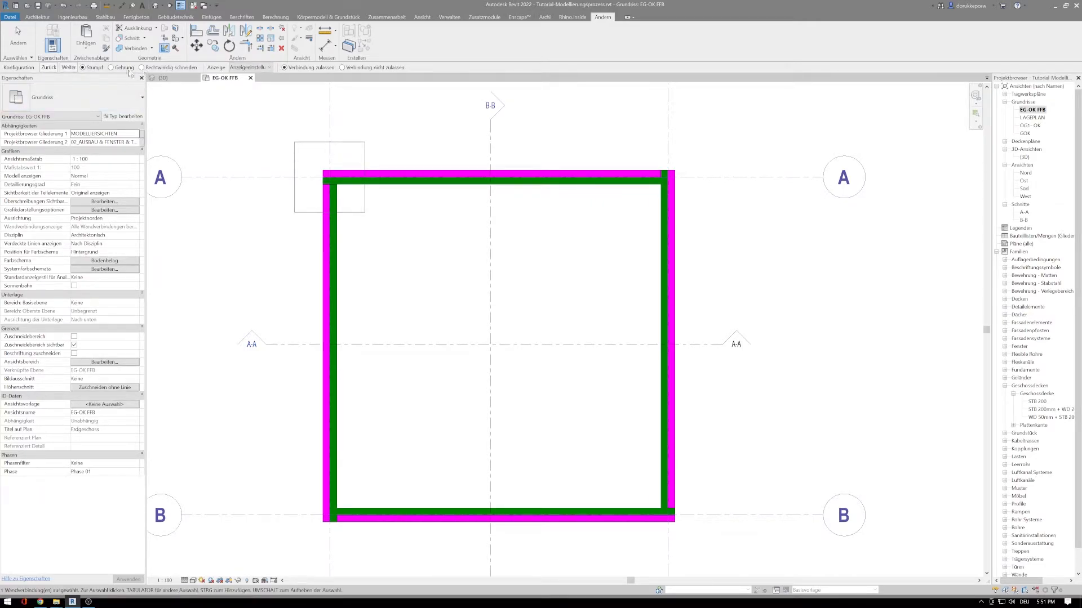
{"action": "left_click", "coordinate": [111, 68]}
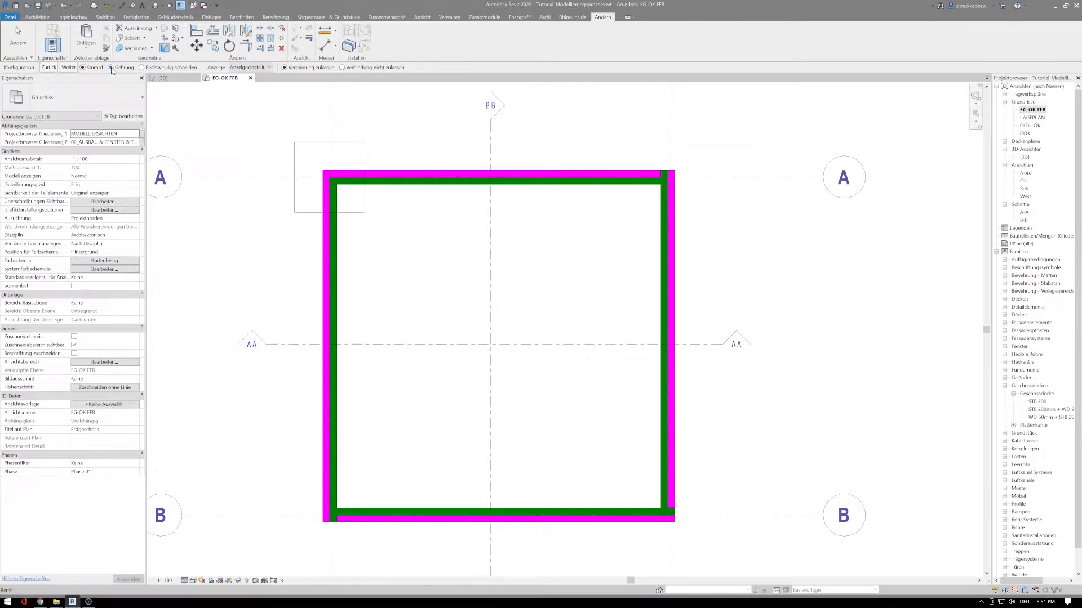
{"action": "left_click", "coordinate": [142, 68]}
Change the wall join at the corner of grids A and 2 to a mitre (Gehrung)
{"action": "left_click", "coordinate": [670, 182]}
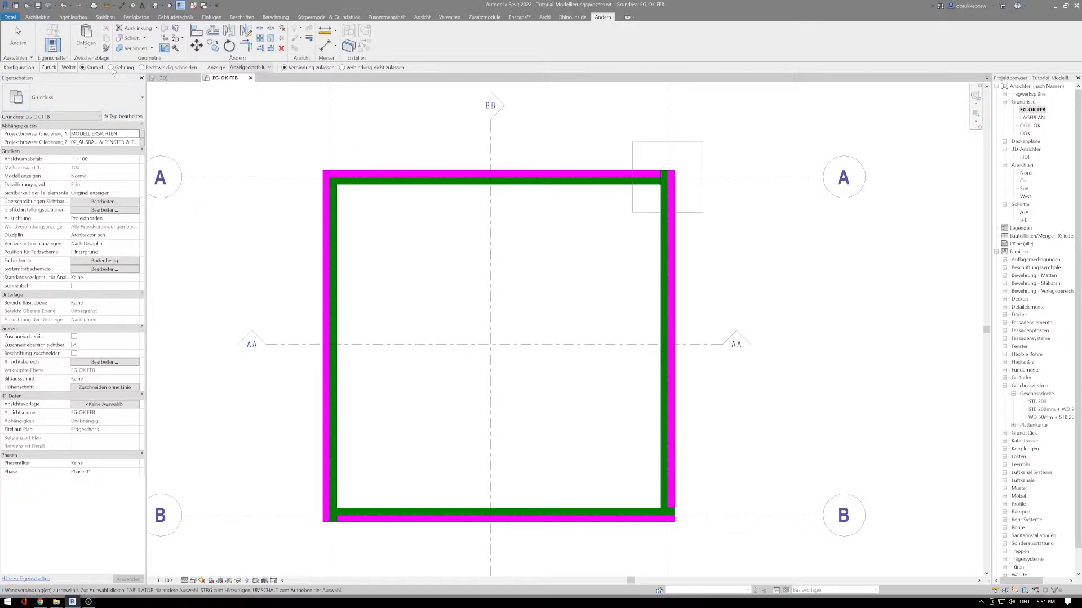
Set the wall joins at both building corners on axis B to mitre (Gehrung) and leave the wall join command
{"action": "left_click", "coordinate": [668, 513]}
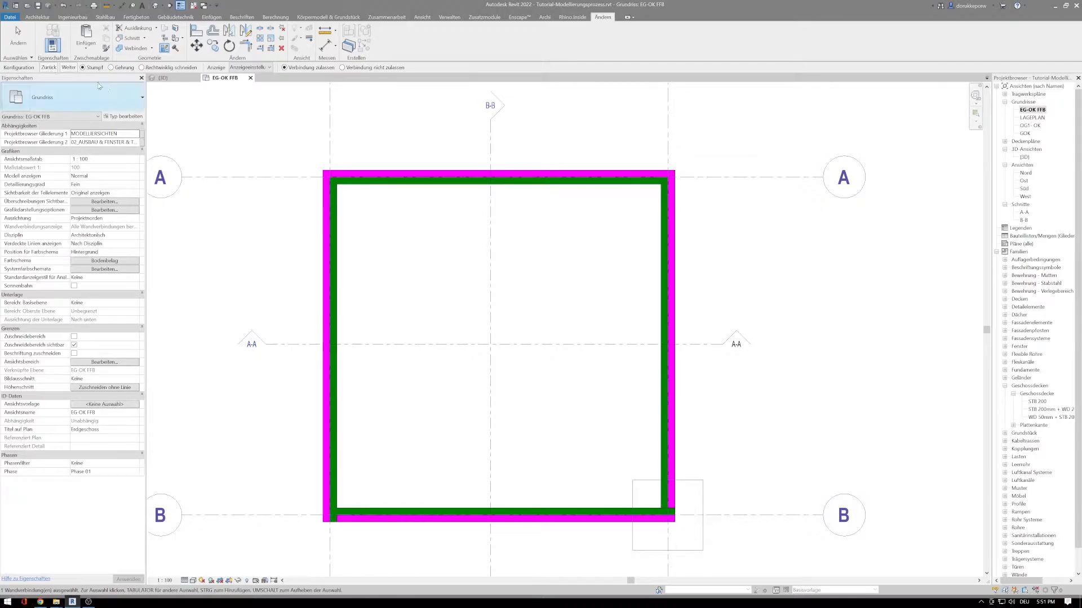
{"action": "left_click", "coordinate": [111, 67]}
{"action": "left_click", "coordinate": [335, 503]}
{"action": "left_click", "coordinate": [92, 68]}
{"action": "left_click", "coordinate": [111, 68]}
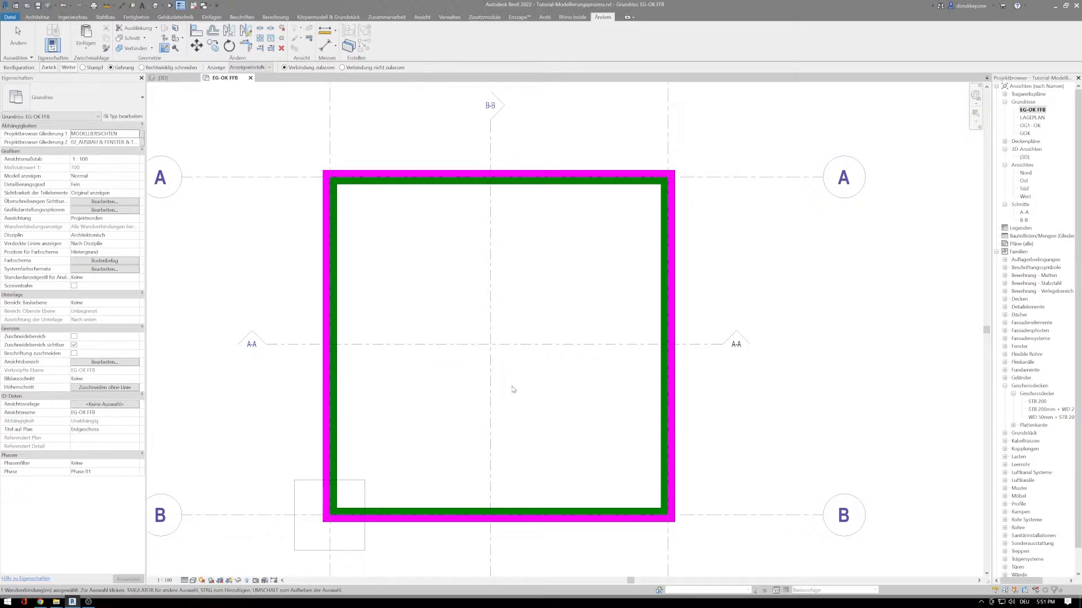
{"action": "key", "text": "Escape"}
{"action": "key", "text": "Escape"}
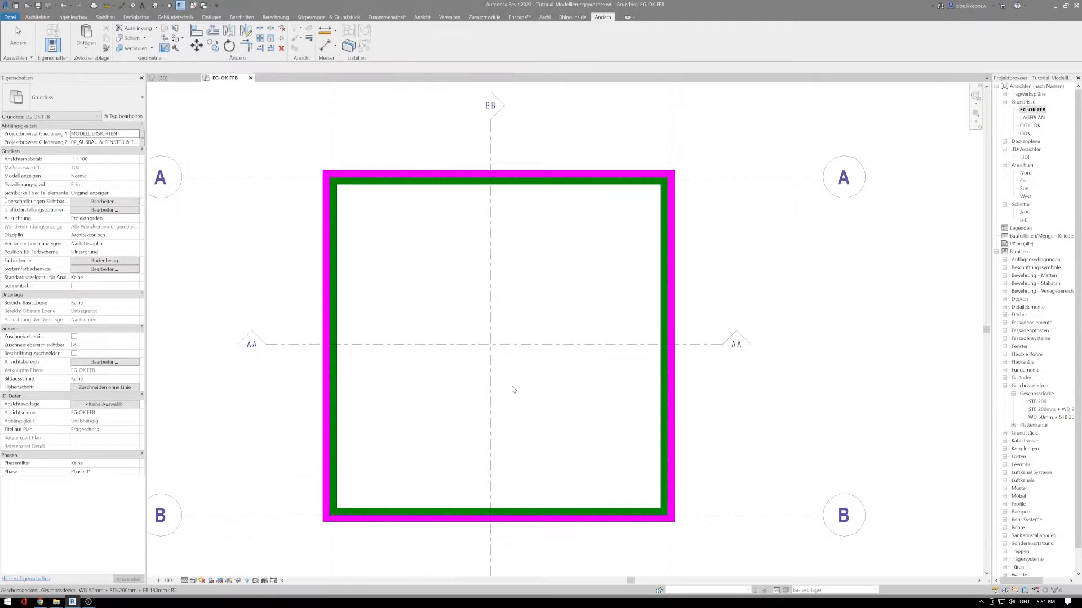
Open sections A-A and B-B, return to floor plan EG-OK FFB, and tile all open views
{"action": "scroll", "coordinate": [513, 385], "scroll_direction": "down", "scroll_amount": 1}
{"action": "middle_click_drag", "start_coordinate": [541, 394], "coordinate": [516, 394]}
{"action": "scroll", "coordinate": [517, 396], "scroll_direction": "down", "scroll_amount": 1}
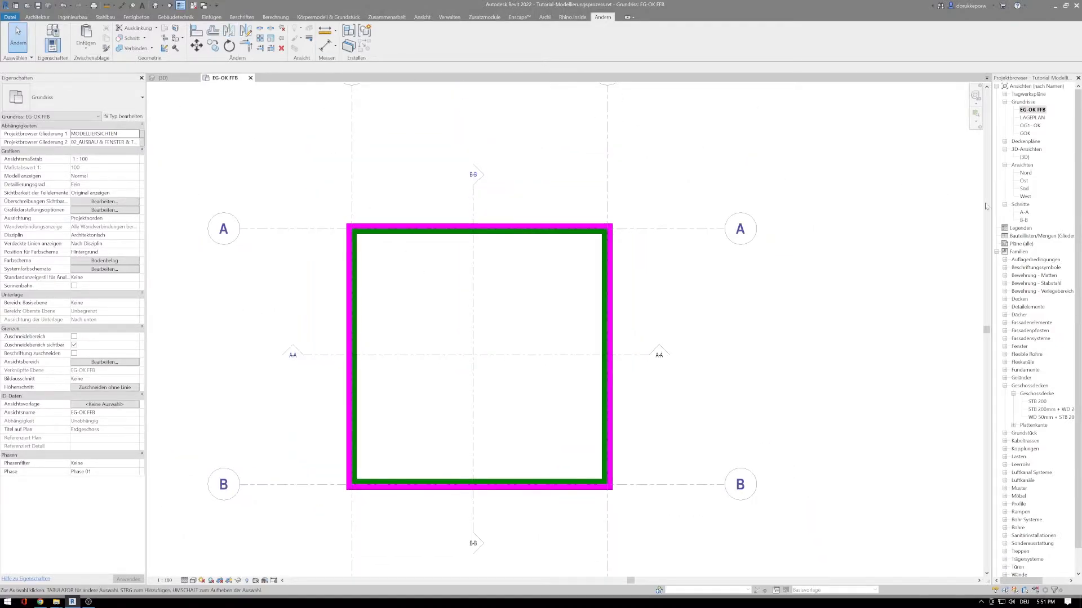
{"action": "double_click", "coordinate": [1024, 212]}
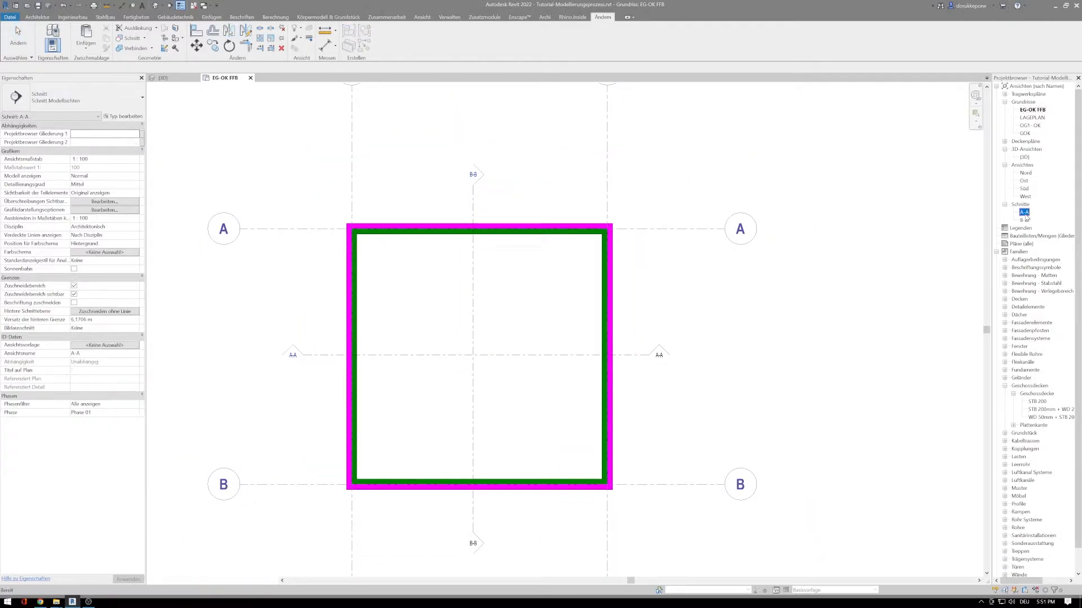
{"action": "double_click", "coordinate": [1024, 220]}
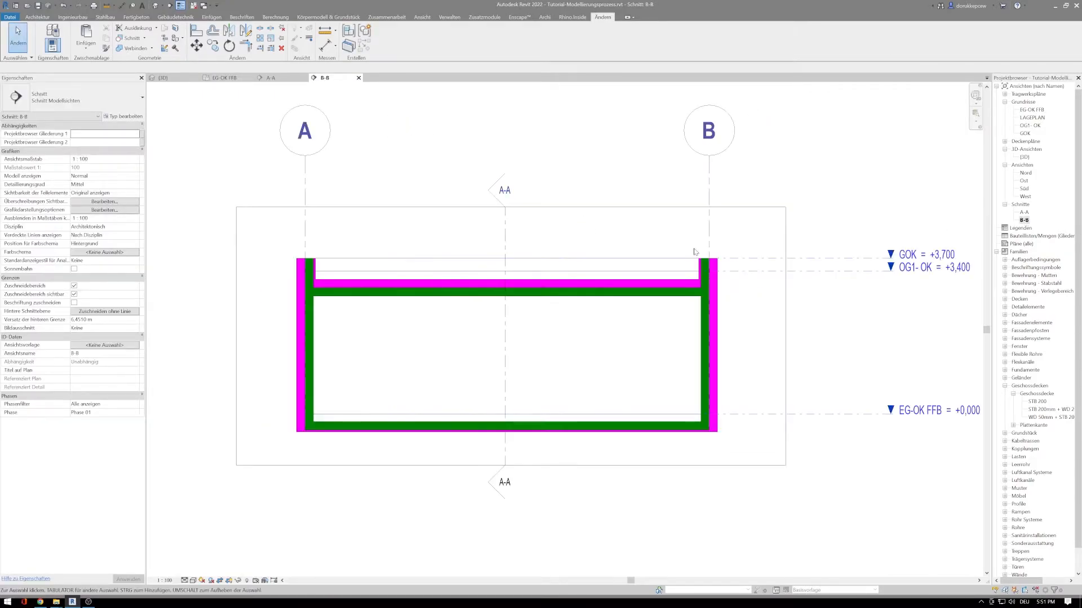
{"action": "left_click", "coordinate": [223, 80]}
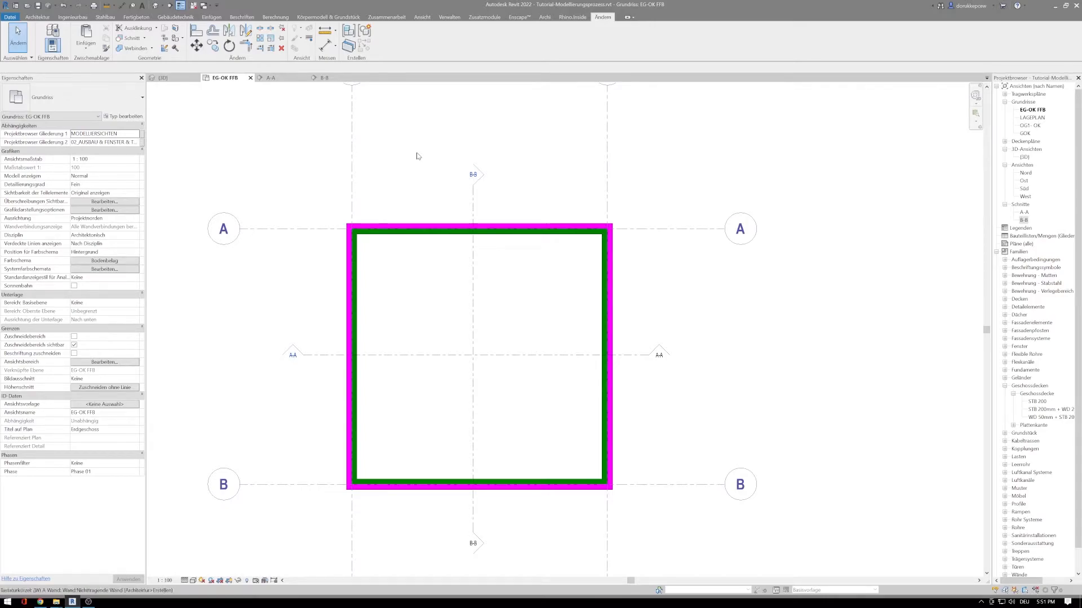
{"action": "key", "text": "w"}
{"action": "key", "text": "t"}
Frame the whole building in each of the four tiled views: floor plan, both sections and 3D
{"action": "scroll", "coordinate": [439, 215], "scroll_direction": "down", "scroll_amount": 4}
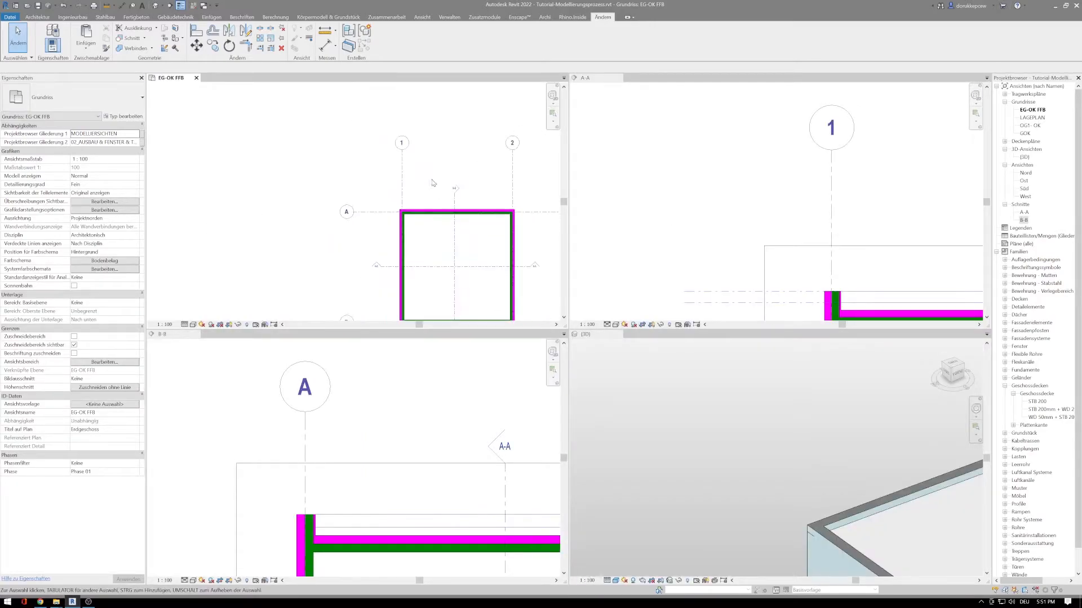
{"action": "scroll", "coordinate": [315, 138], "scroll_direction": "down", "scroll_amount": 1}
{"action": "middle_click_drag", "start_coordinate": [334, 156], "coordinate": [315, 146]}
{"action": "scroll", "coordinate": [670, 174], "scroll_direction": "down", "scroll_amount": 3}
{"action": "scroll", "coordinate": [672, 175], "scroll_direction": "down", "scroll_amount": 2}
{"action": "middle_click_drag", "start_coordinate": [718, 184], "coordinate": [665, 160]}
{"action": "scroll", "coordinate": [417, 418], "scroll_direction": "down", "scroll_amount": 4}
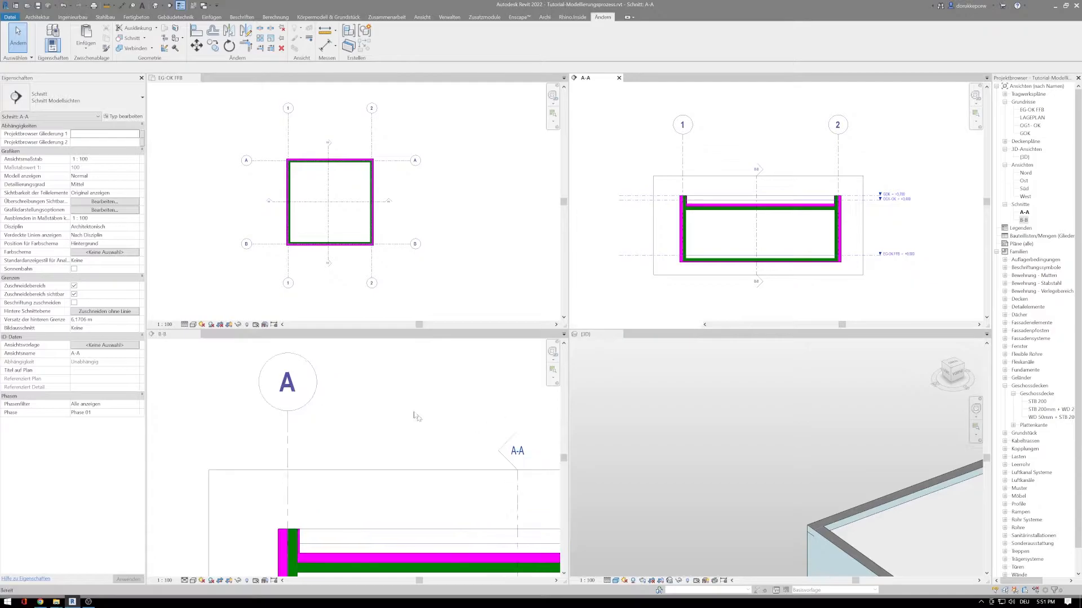
{"action": "middle_click_drag", "start_coordinate": [485, 389], "coordinate": [349, 372]}
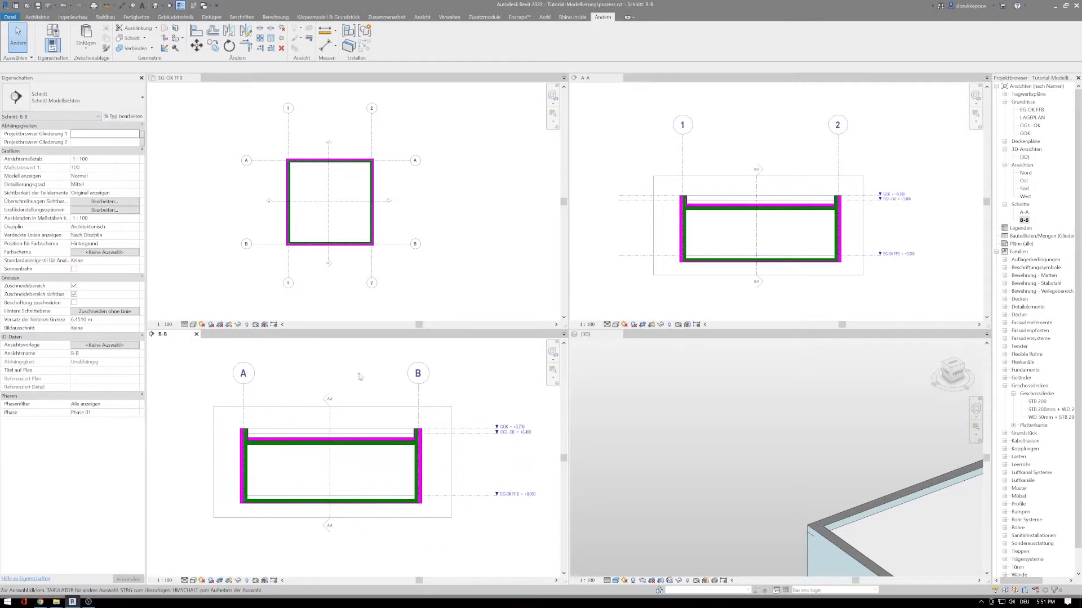
{"action": "scroll", "coordinate": [760, 442], "scroll_direction": "down", "scroll_amount": 2}
{"action": "middle_click_drag", "start_coordinate": [831, 489], "coordinate": [711, 410]}
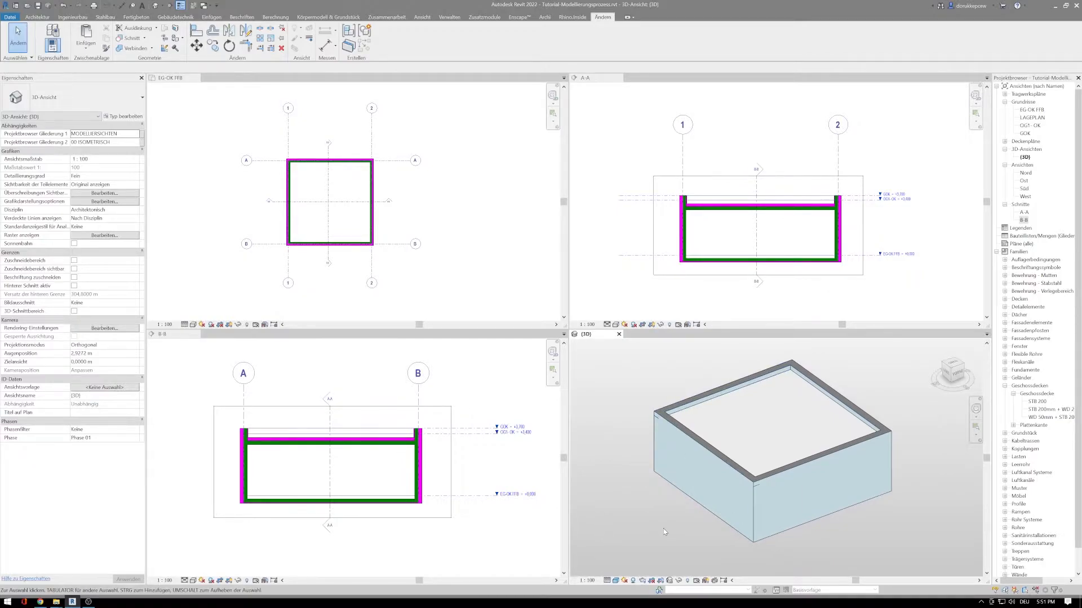
Examine the exterior wall and the parapet wall above it at the front building corner in the 3D view
{"action": "scroll", "coordinate": [758, 479], "scroll_direction": "up", "scroll_amount": 3}
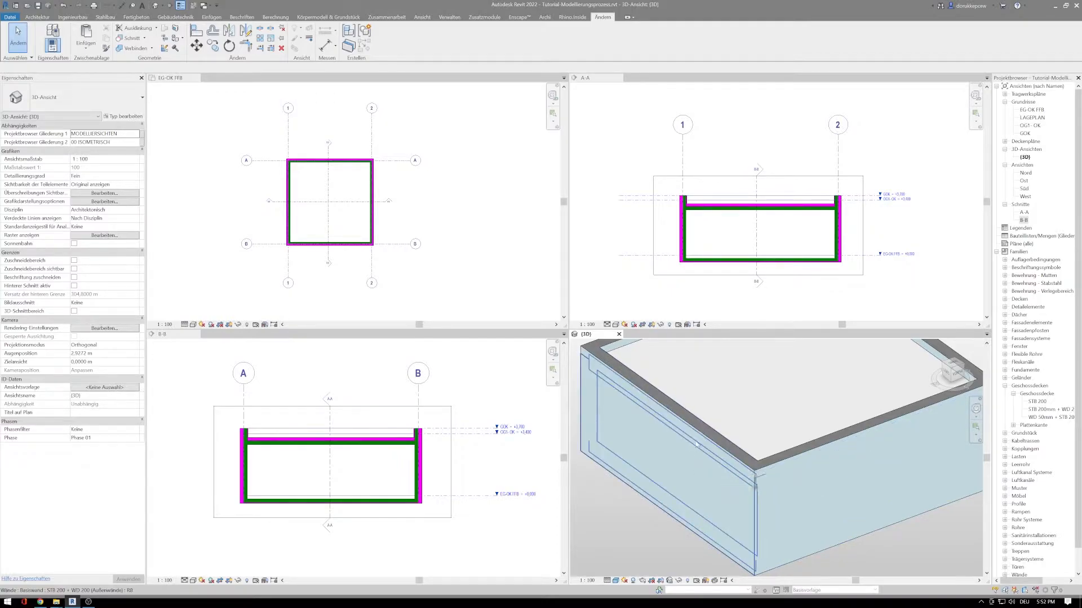
{"action": "left_click", "coordinate": [796, 488]}
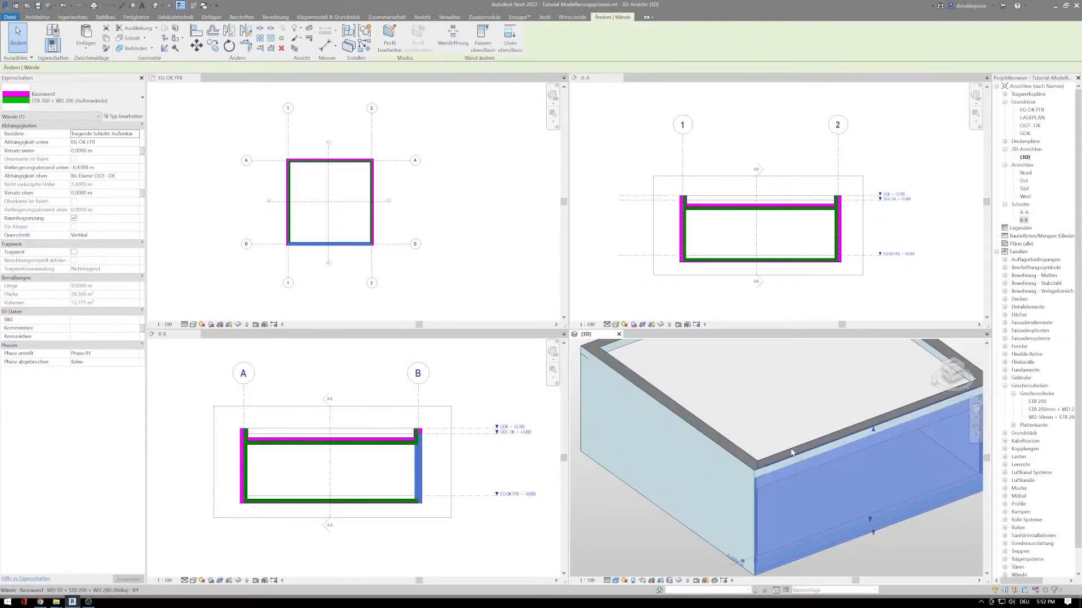
{"action": "key", "text": "Escape"}
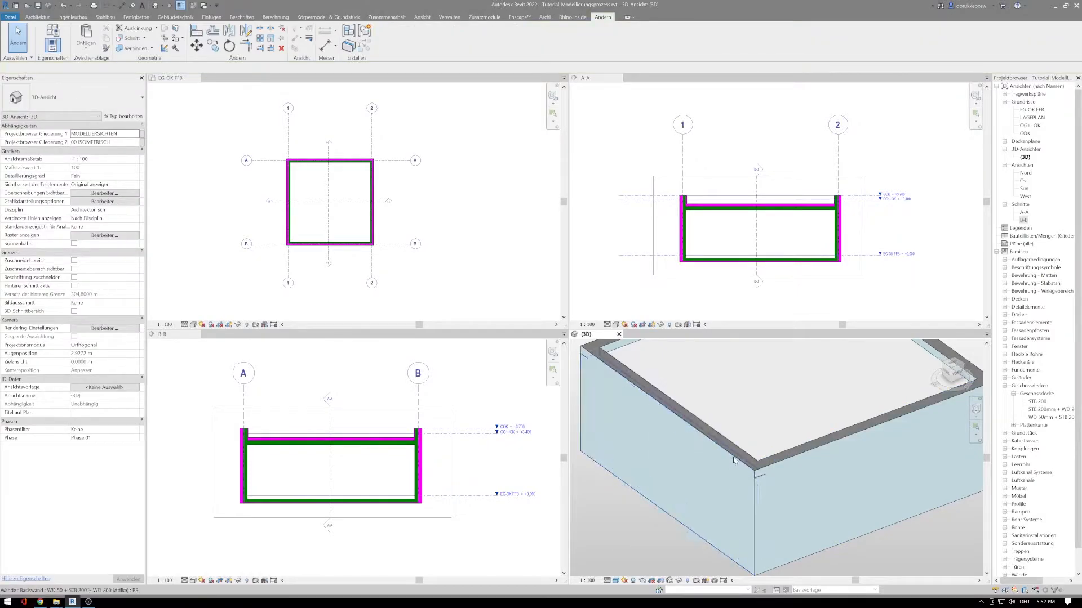
{"action": "left_click", "coordinate": [732, 457]}
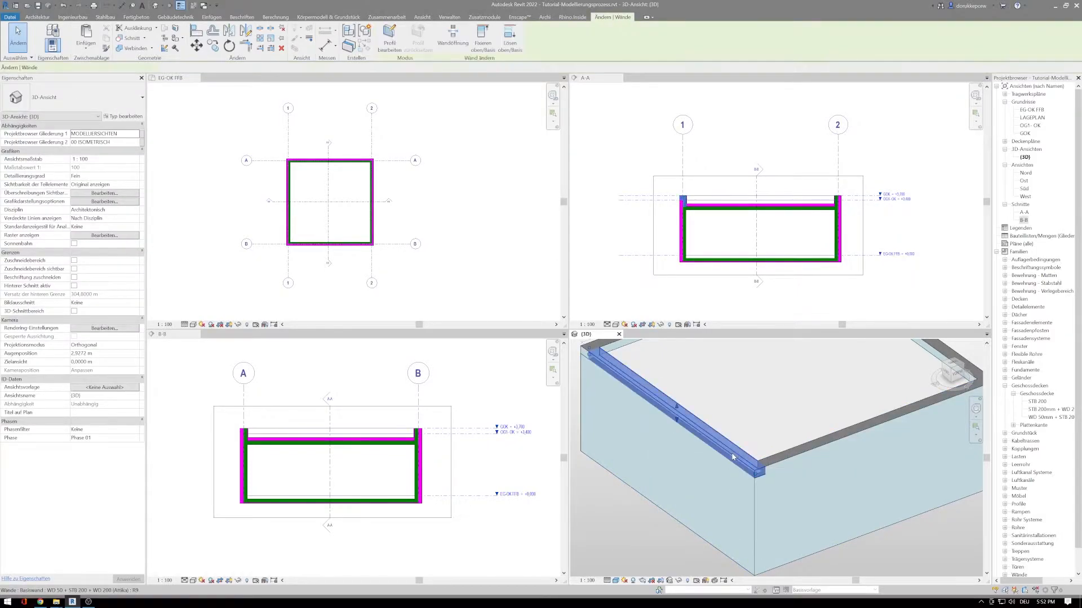
{"action": "left_click", "coordinate": [831, 530]}
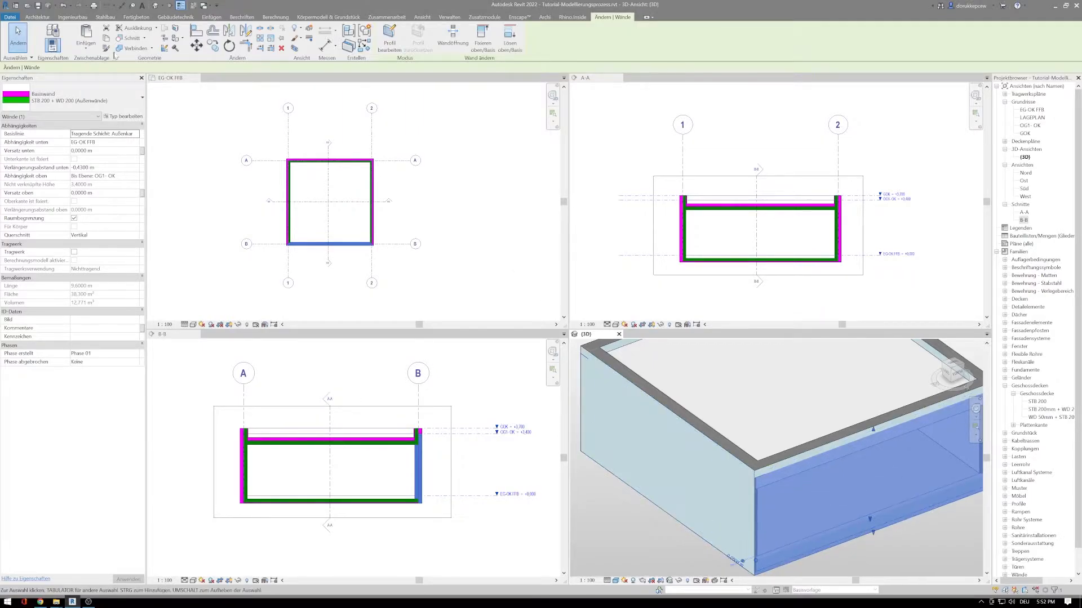
{"action": "key", "text": "Escape"}
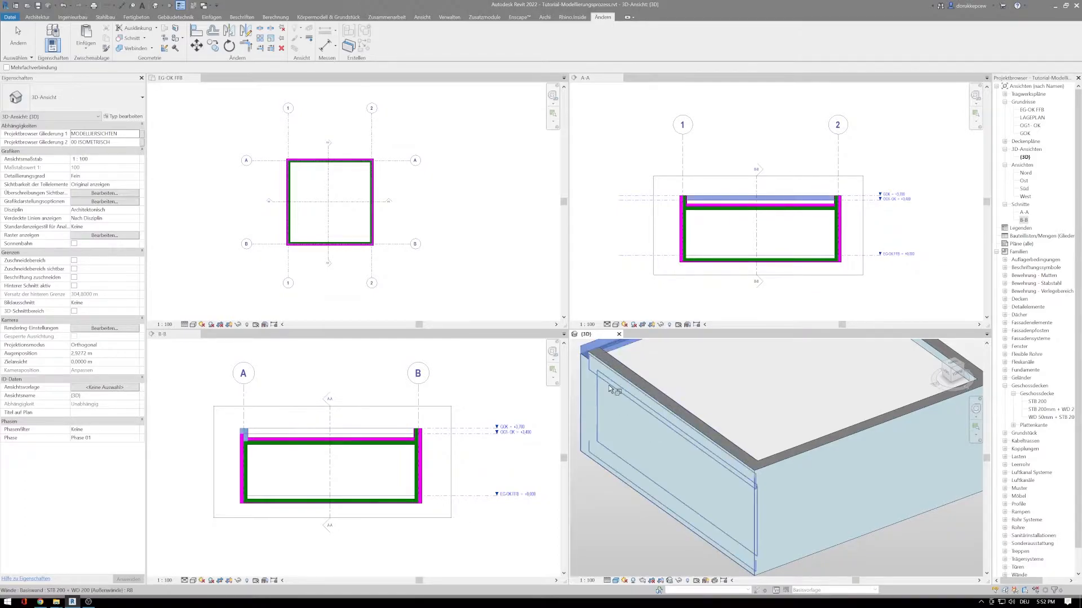
Join the geometry of the parapet walls with the exterior walls below them in the 3D view
{"action": "scroll", "coordinate": [660, 428], "scroll_direction": "down", "scroll_amount": 5}
{"action": "middle_click_drag", "start_coordinate": [772, 447], "coordinate": [693, 507], "text": "shift"}
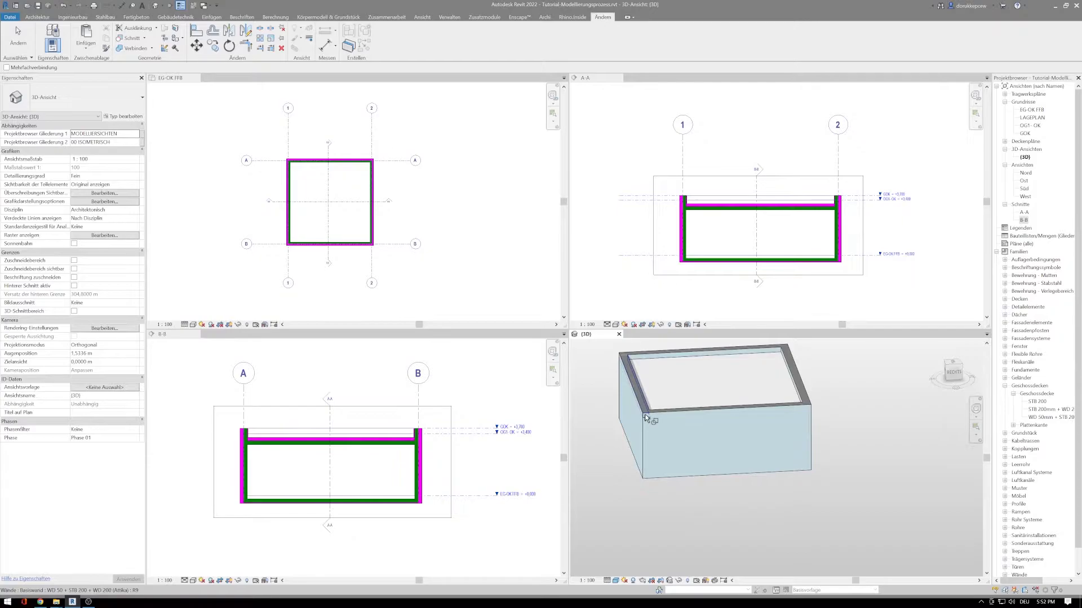
{"action": "middle_click_drag", "start_coordinate": [689, 444], "coordinate": [657, 488], "text": "shift"}
{"action": "key", "text": "j"}
{"action": "key", "text": "g"}
{"action": "middle_click_drag", "start_coordinate": [802, 505], "coordinate": [832, 546], "text": "shift"}
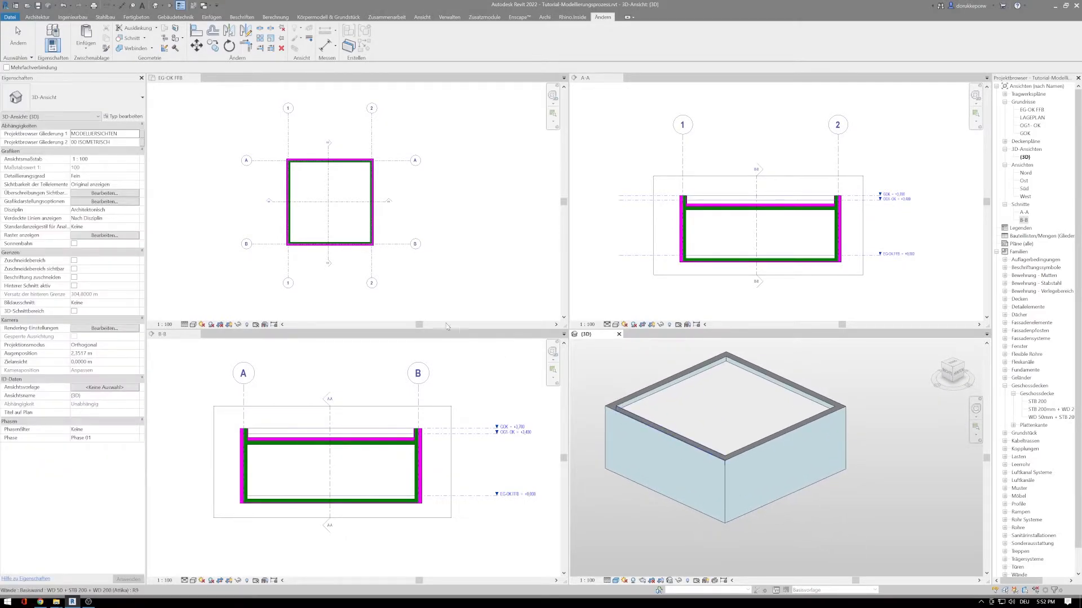
{"action": "key", "text": "Escape"}
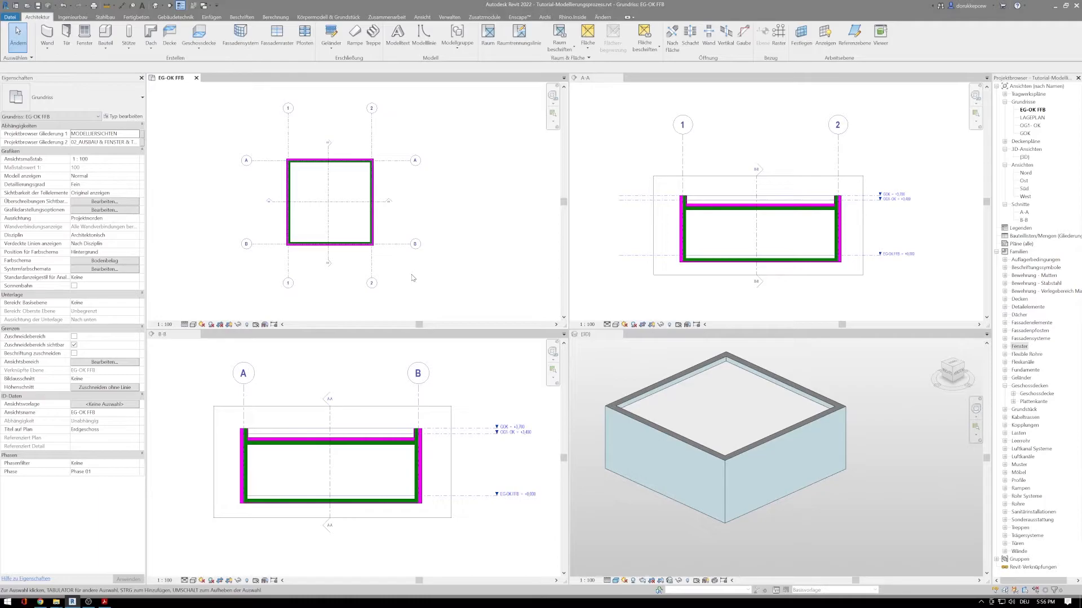
Restore the tabbed view layout with floor plan EG-OK FFB active and the building framed for drawing
{"action": "middle_click_drag", "start_coordinate": [407, 218], "coordinate": [431, 235]}
{"action": "scroll", "coordinate": [409, 253], "scroll_direction": "up", "scroll_amount": 2}
{"action": "scroll", "coordinate": [442, 264], "scroll_direction": "down", "scroll_amount": 2}
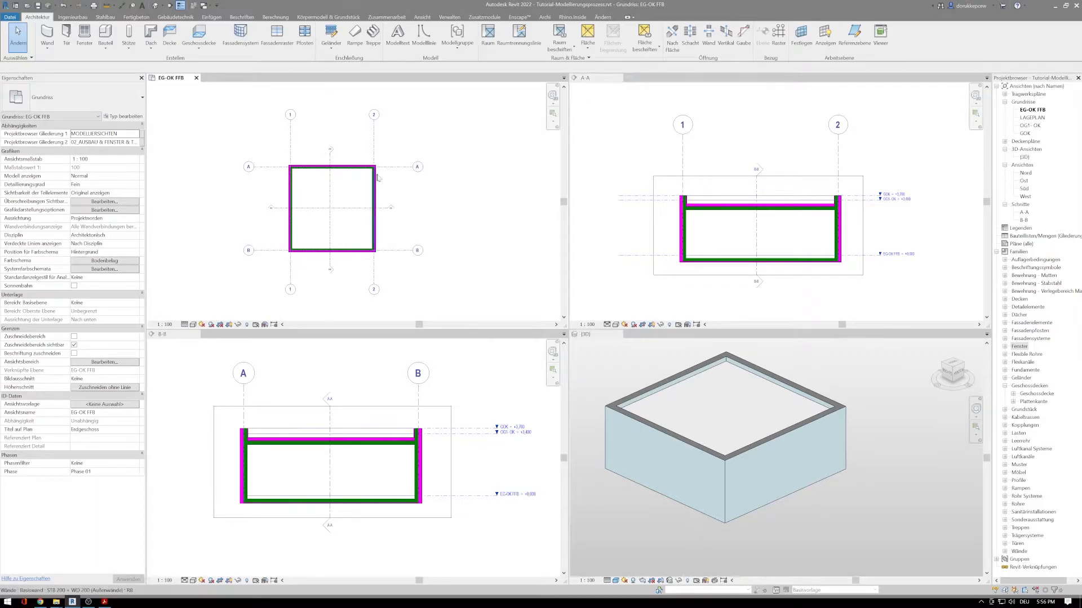
{"action": "key", "text": "t"}
{"action": "key", "text": "w"}
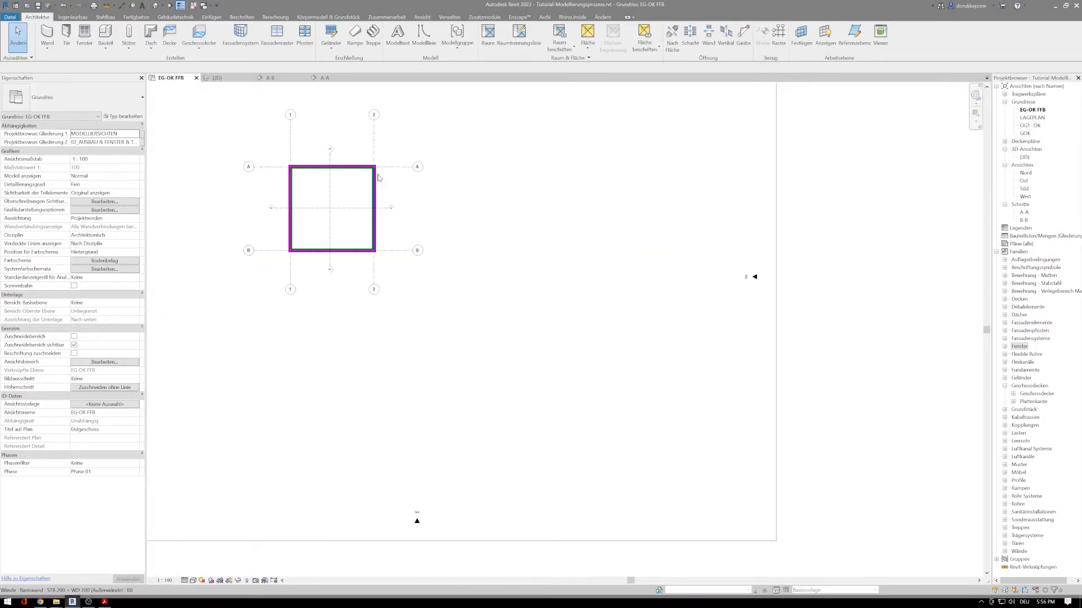
{"action": "middle_click_drag", "start_coordinate": [450, 221], "coordinate": [555, 325]}
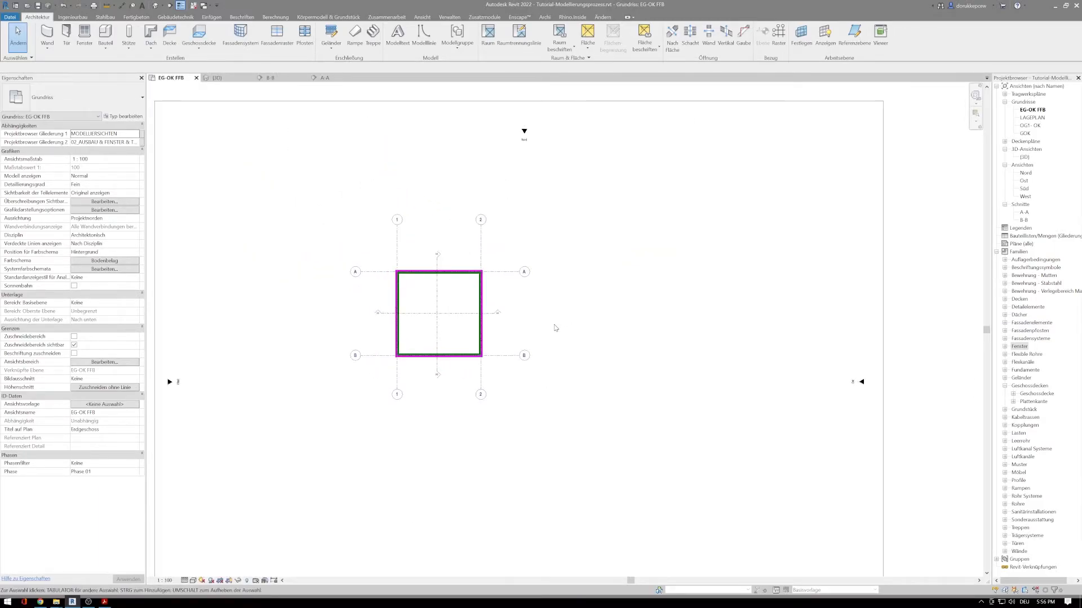
{"action": "scroll", "coordinate": [372, 321], "scroll_direction": "up", "scroll_amount": 3}
{"action": "middle_click_drag", "start_coordinate": [314, 317], "coordinate": [244, 316]}
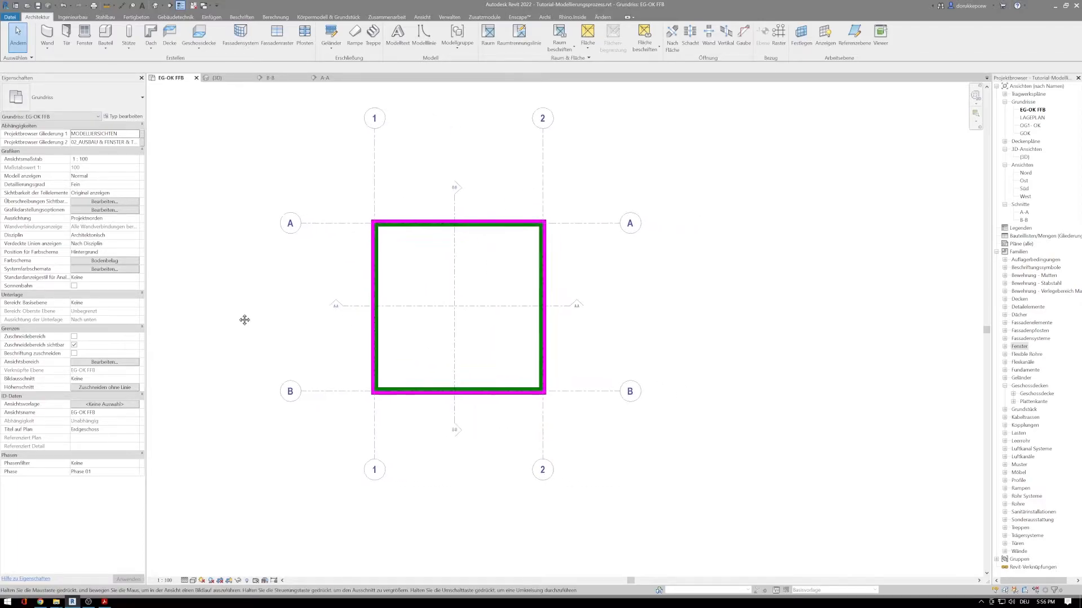
{"action": "scroll", "coordinate": [309, 313], "scroll_direction": "up", "scroll_amount": 2}
{"action": "middle_click_drag", "start_coordinate": [330, 309], "coordinate": [260, 309]}
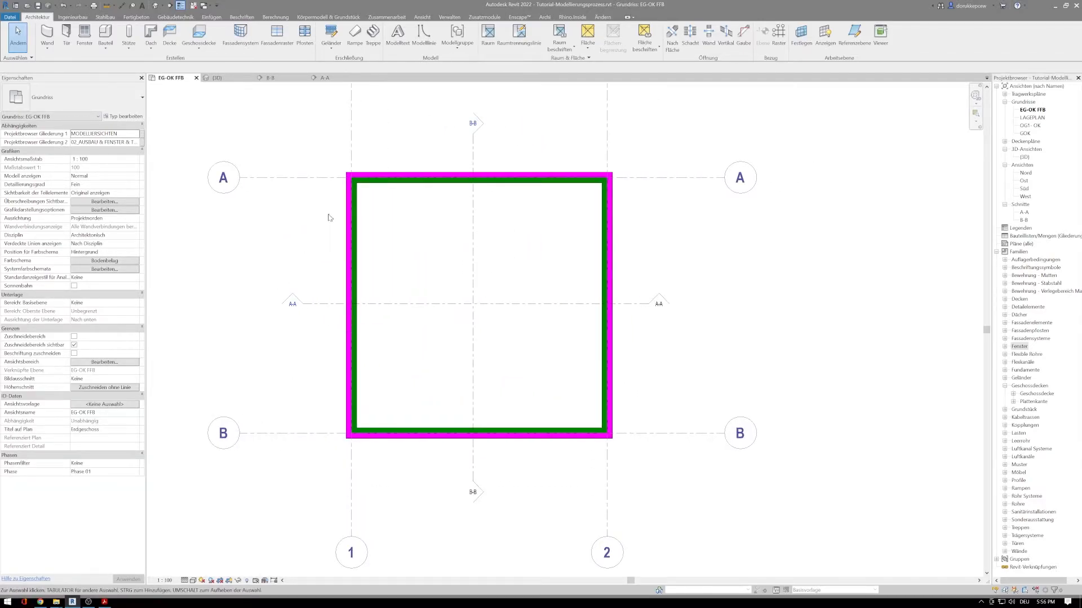
Draw a vertical interior wall of type Ziegel 200mm, about 7 m long, from the axis A exterior wall's inner face towards axis B
{"action": "left_click", "coordinate": [47, 35]}
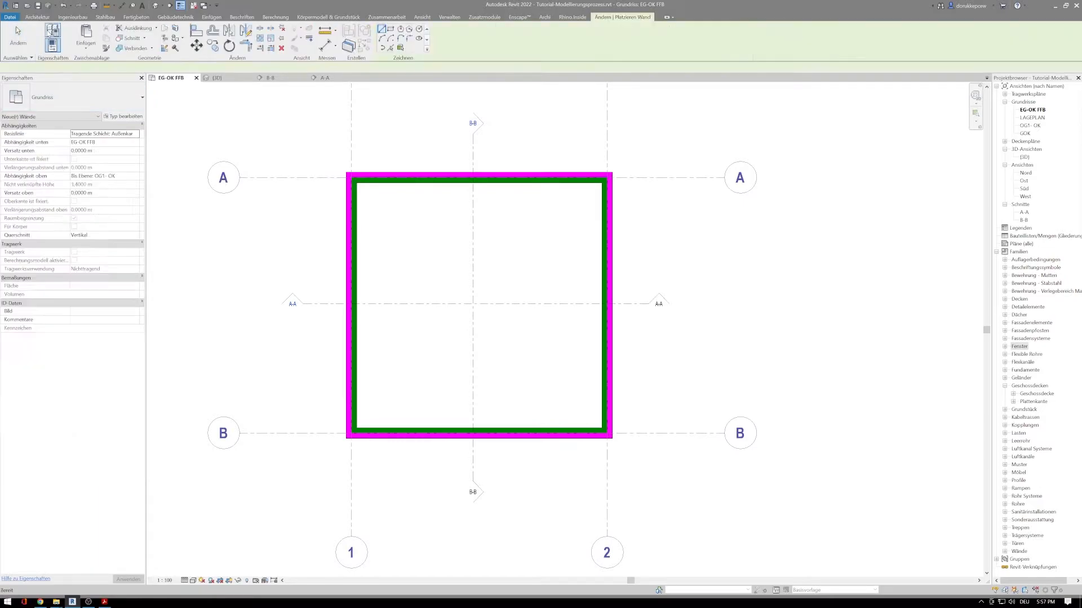
{"action": "left_click", "coordinate": [83, 107]}
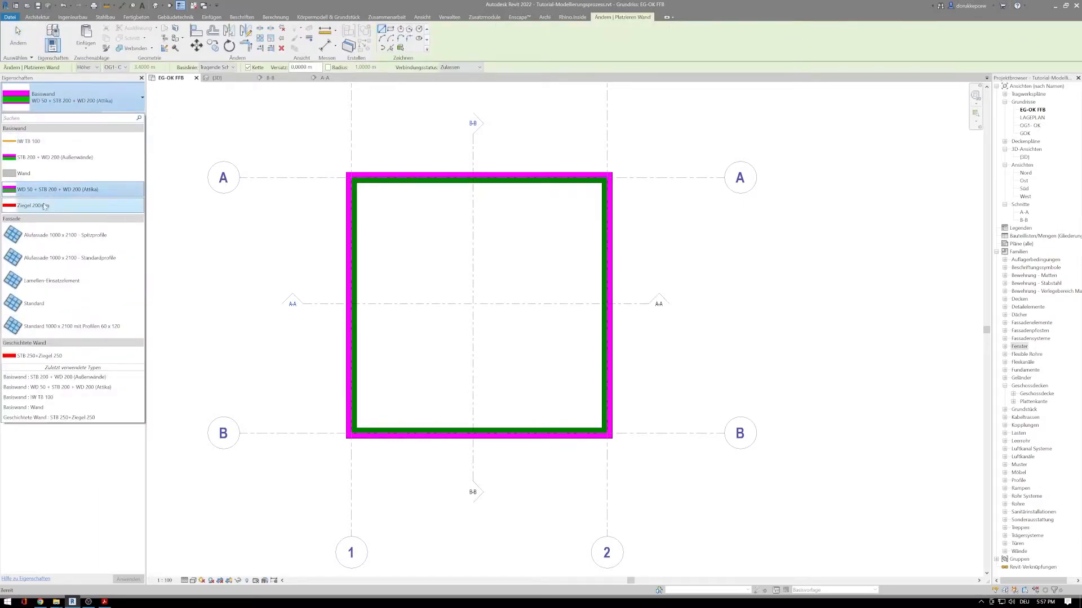
{"action": "left_click", "coordinate": [60, 206]}
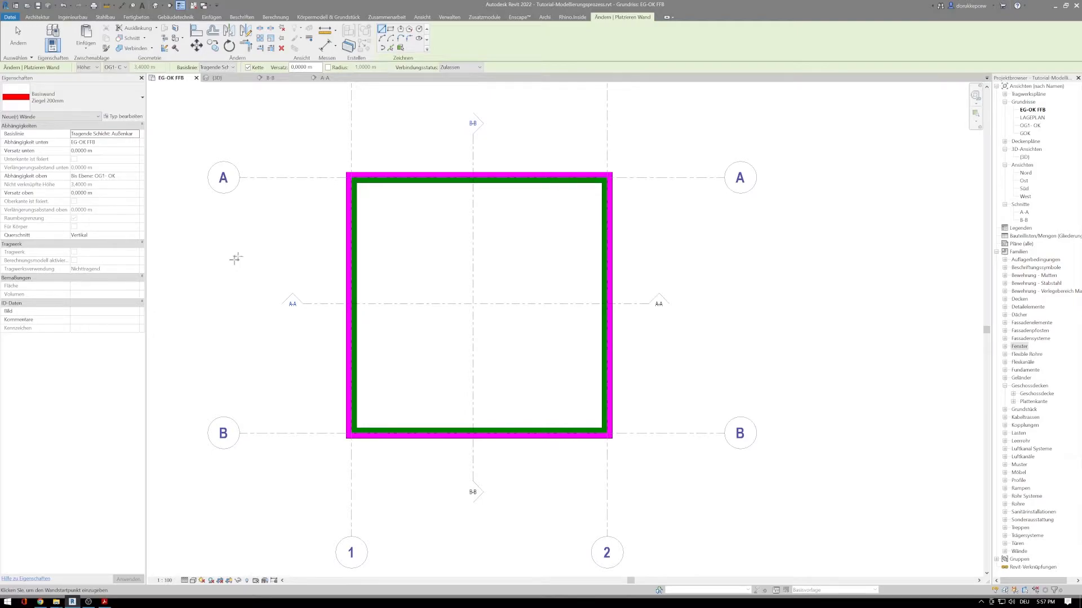
{"action": "middle_click_drag", "start_coordinate": [413, 258], "coordinate": [407, 248]}
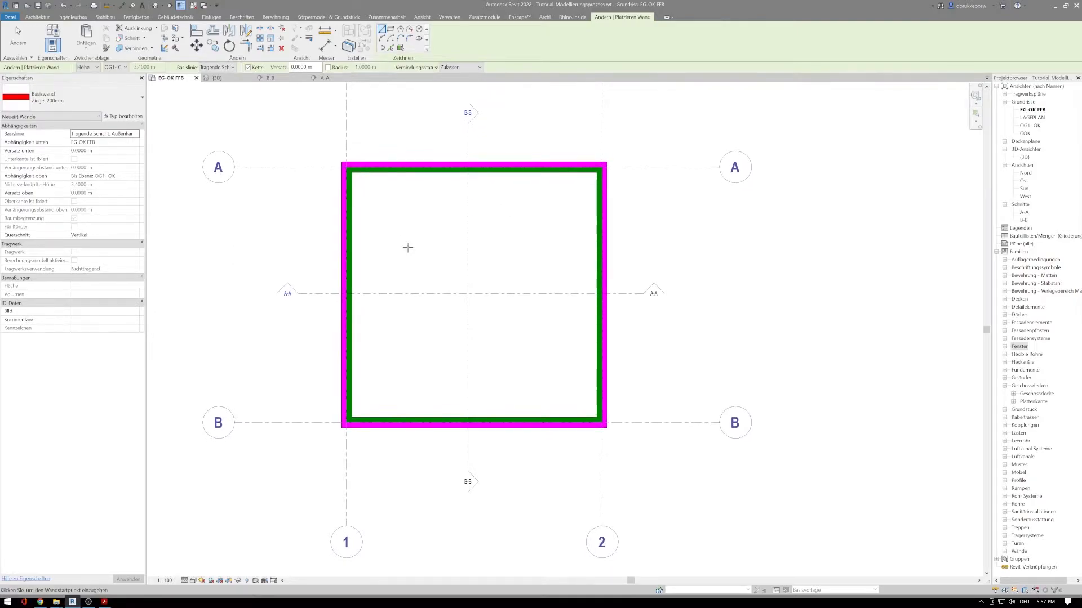
{"action": "scroll", "coordinate": [408, 247], "scroll_direction": "up", "scroll_amount": 1}
{"action": "left_click", "coordinate": [426, 162]}
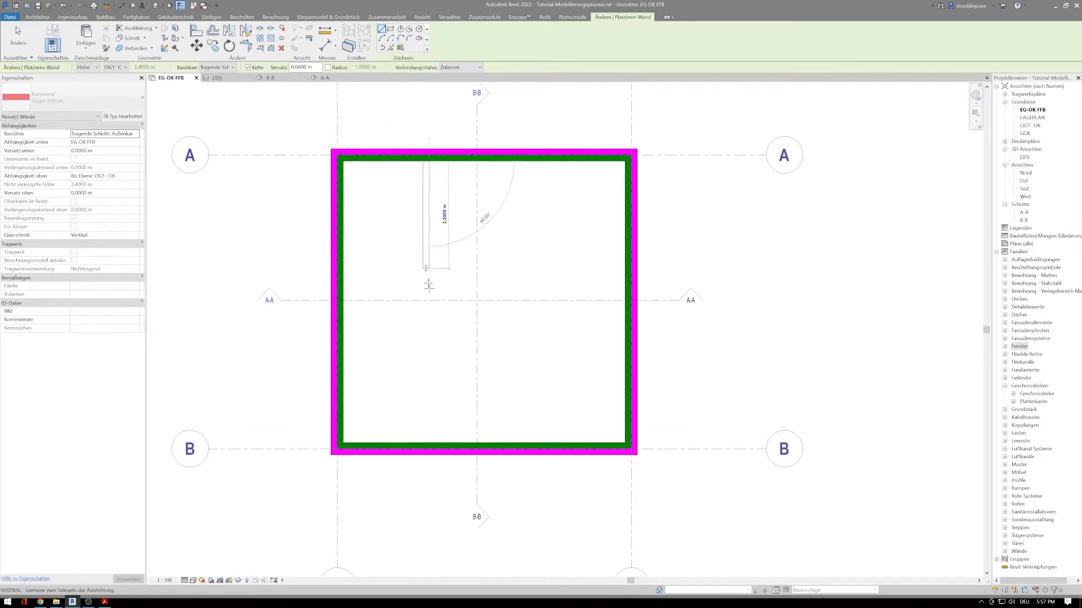
{"action": "left_click", "coordinate": [426, 376]}
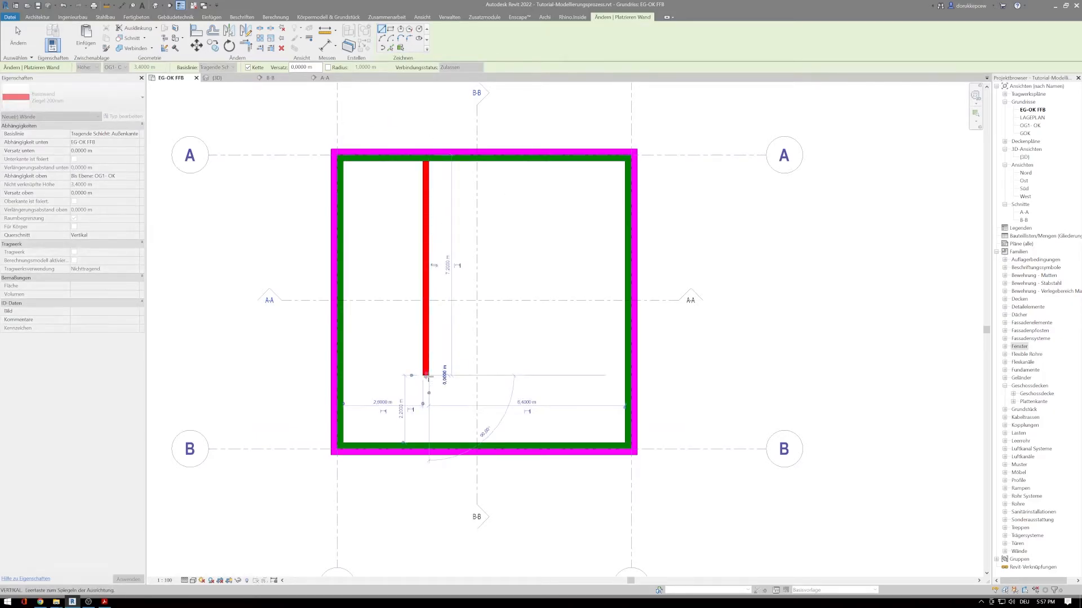
{"action": "key", "text": "Escape"}
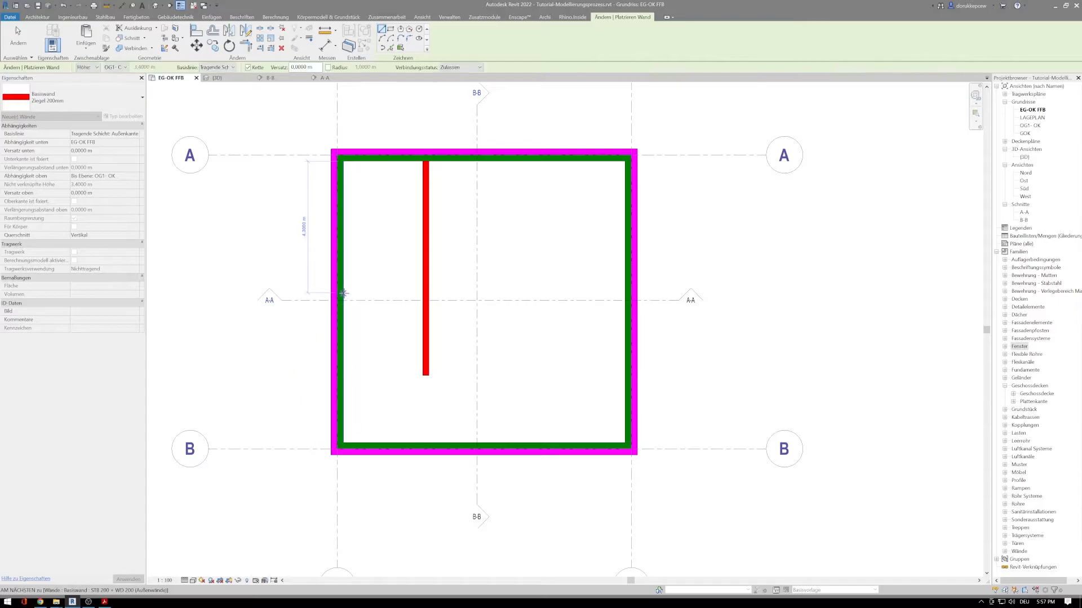
Draw two horizontal Ziegel 200mm walls inward from the west exterior wall's inner face, about 7.2 m near section A-A and about 1.6 m nearer axis B
{"action": "left_click", "coordinate": [343, 294]}
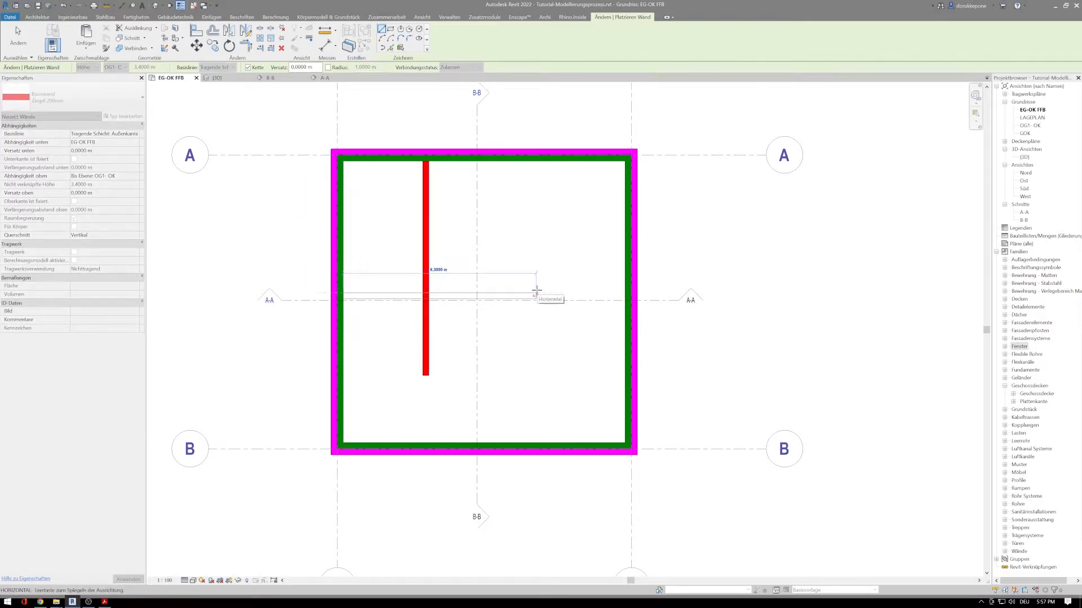
{"action": "left_click", "coordinate": [555, 290]}
{"action": "key", "text": "Escape"}
{"action": "left_click", "coordinate": [343, 356]}
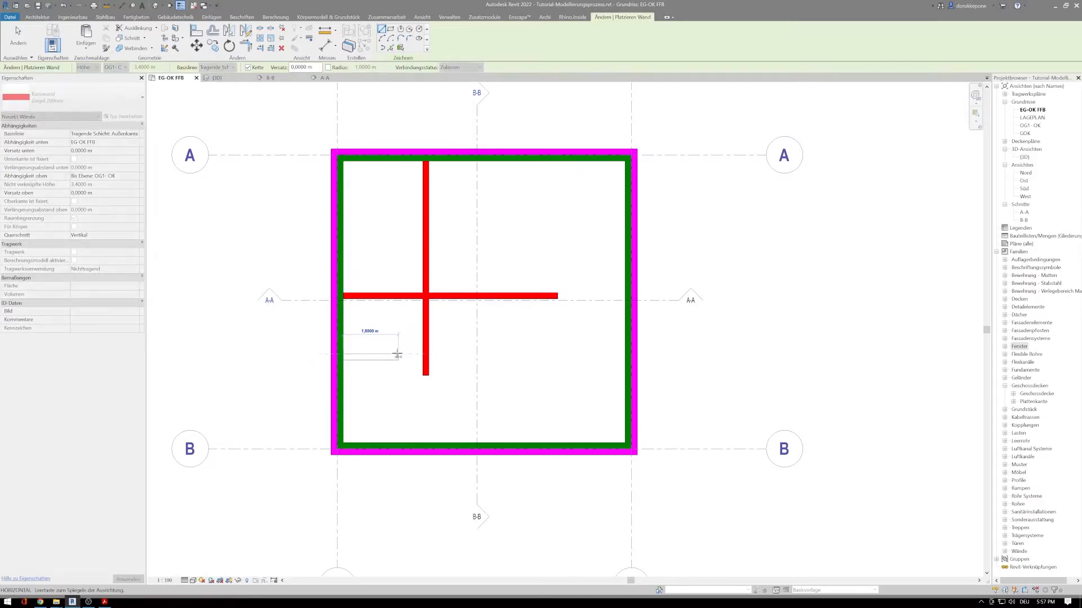
{"action": "left_click", "coordinate": [392, 356]}
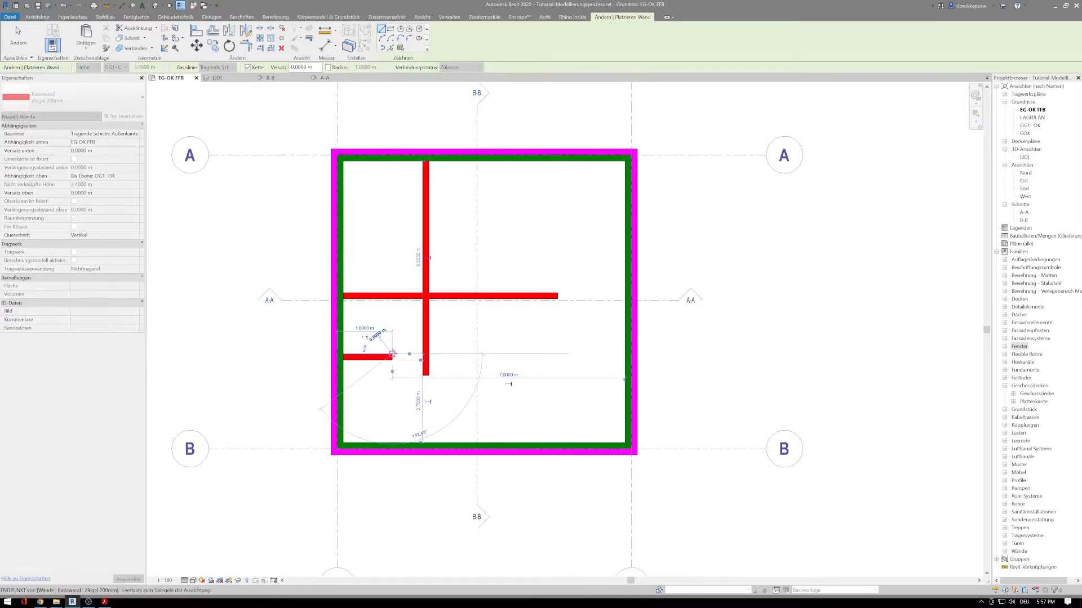
{"action": "key", "text": "Escape"}
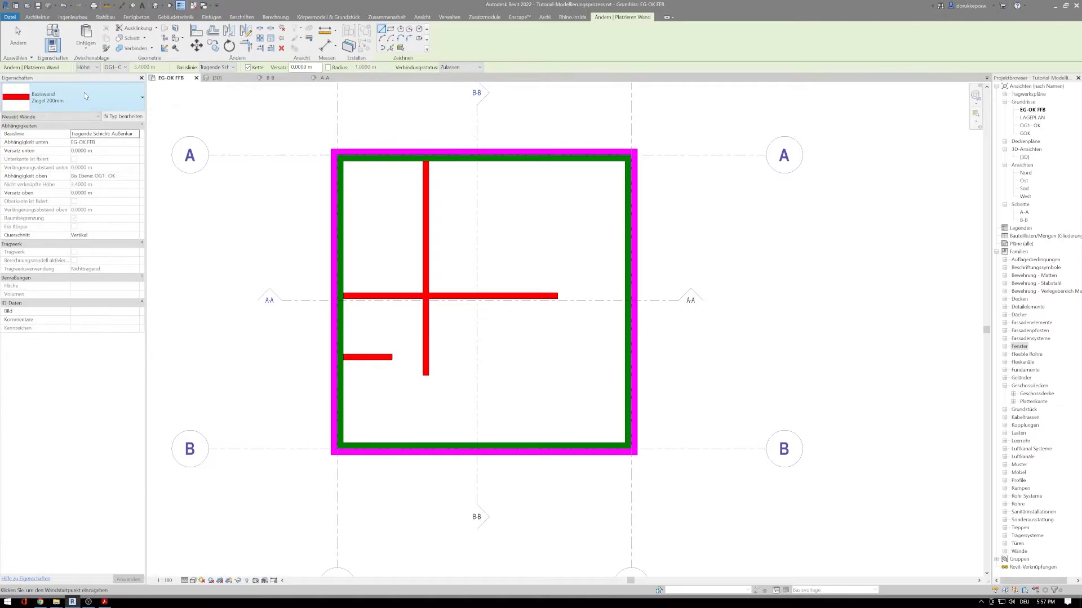
Draw a vertical IW TB 100 partition wall about 2.8 m long from the axis A exterior wall, near the building's east side
{"action": "left_click", "coordinate": [86, 97]}
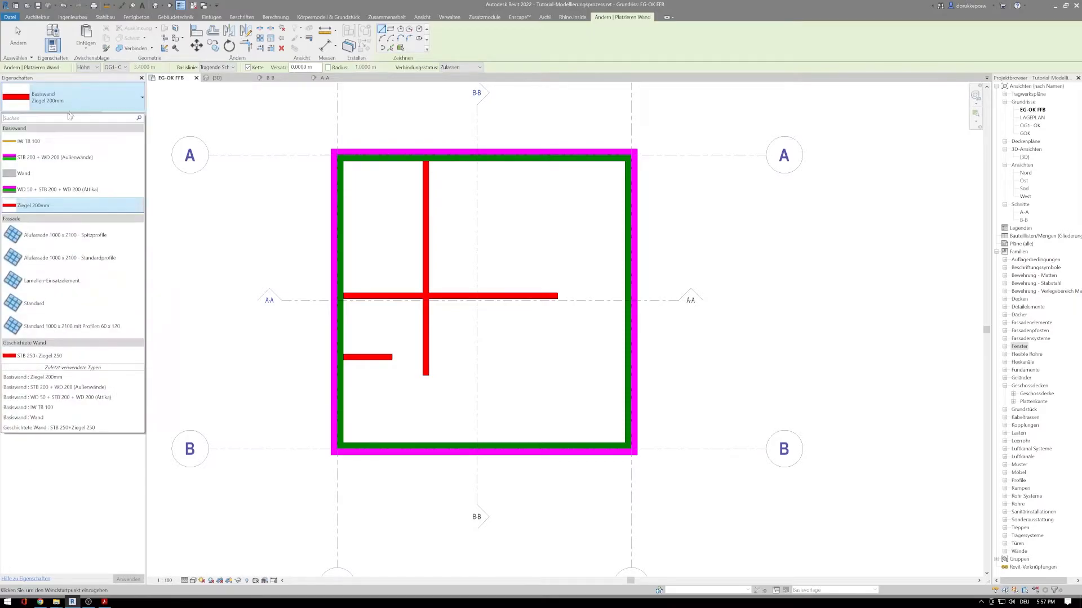
{"action": "left_click", "coordinate": [24, 142]}
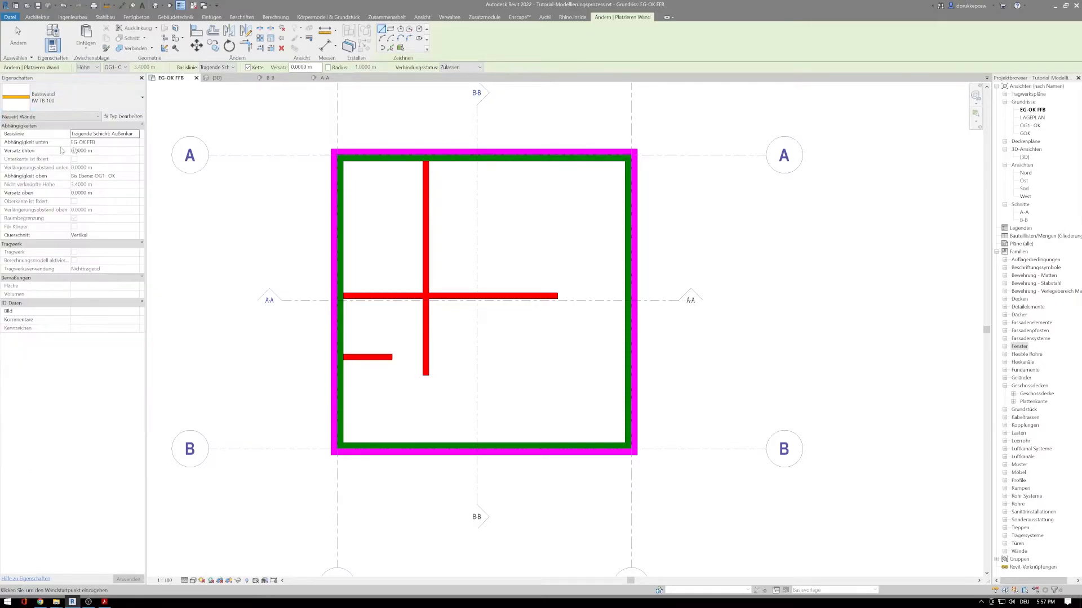
{"action": "left_click", "coordinate": [552, 164]}
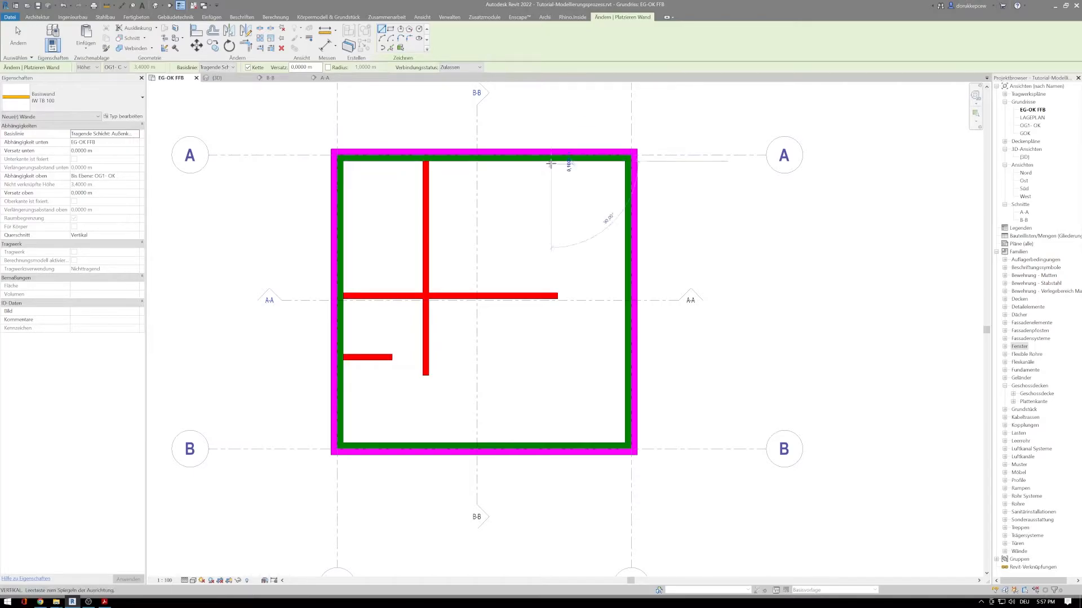
{"action": "left_click", "coordinate": [551, 241]}
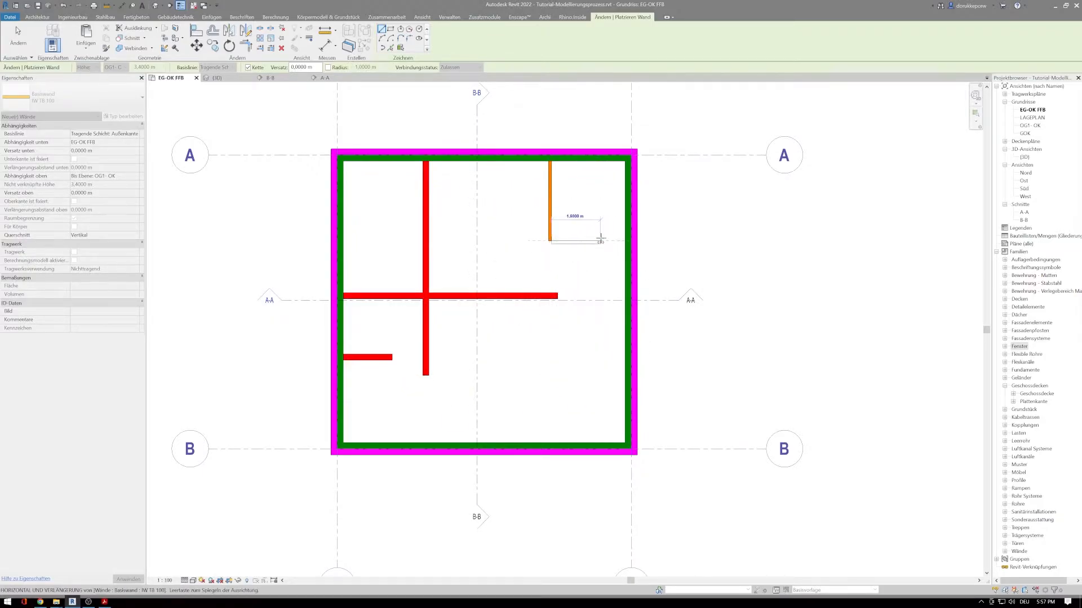
{"action": "key", "text": "Escape"}
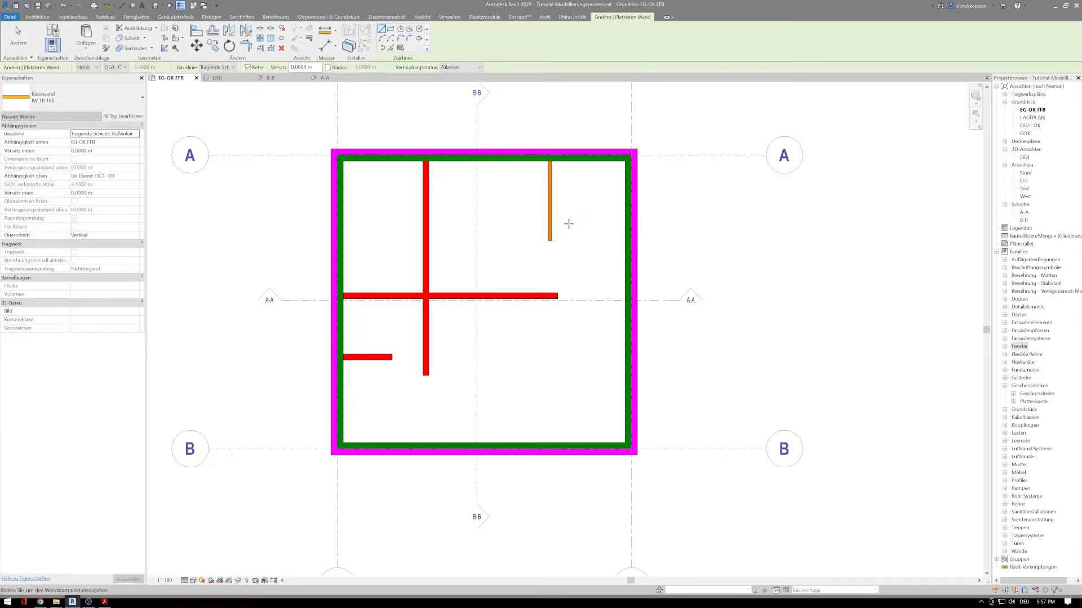
{"action": "scroll", "coordinate": [564, 222], "scroll_direction": "up", "scroll_amount": 2}
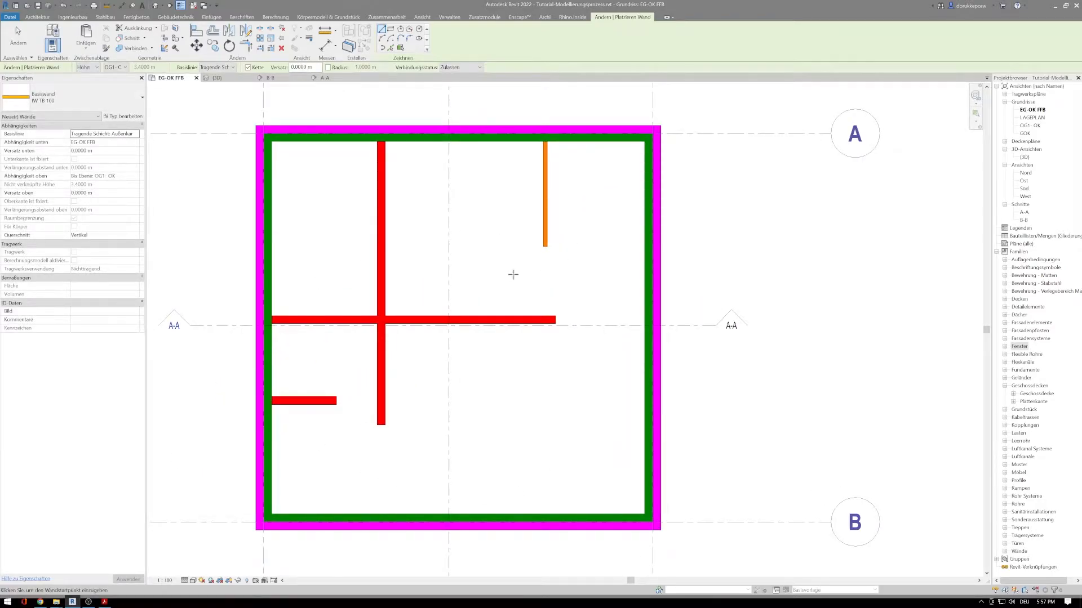
{"action": "key", "text": "Escape"}
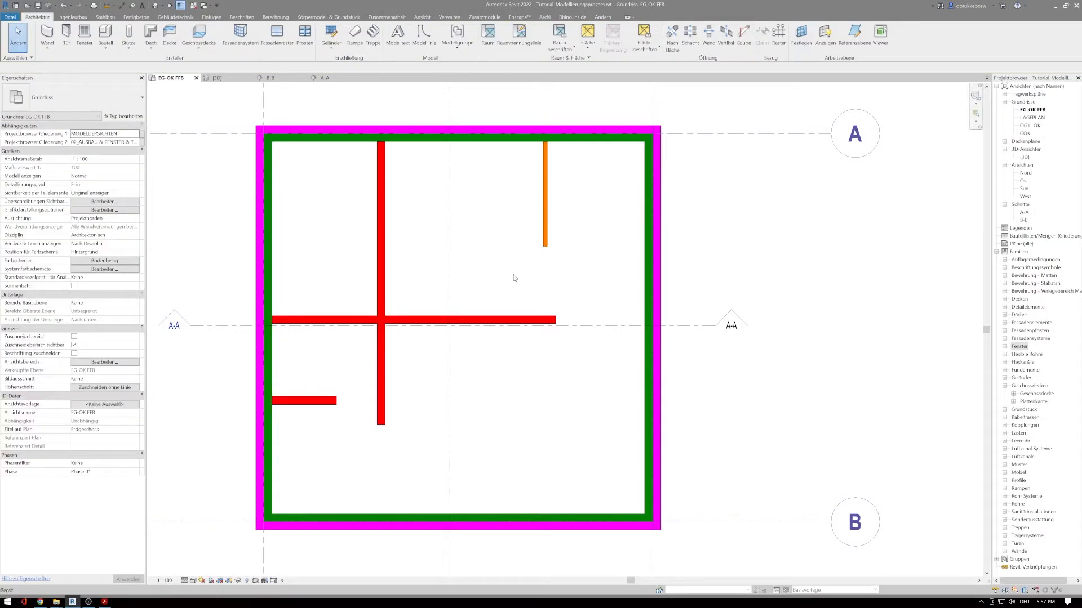
Set the IW TB 100 partition wall's length dimension to 3.2 m
{"action": "left_click", "coordinate": [546, 247]}
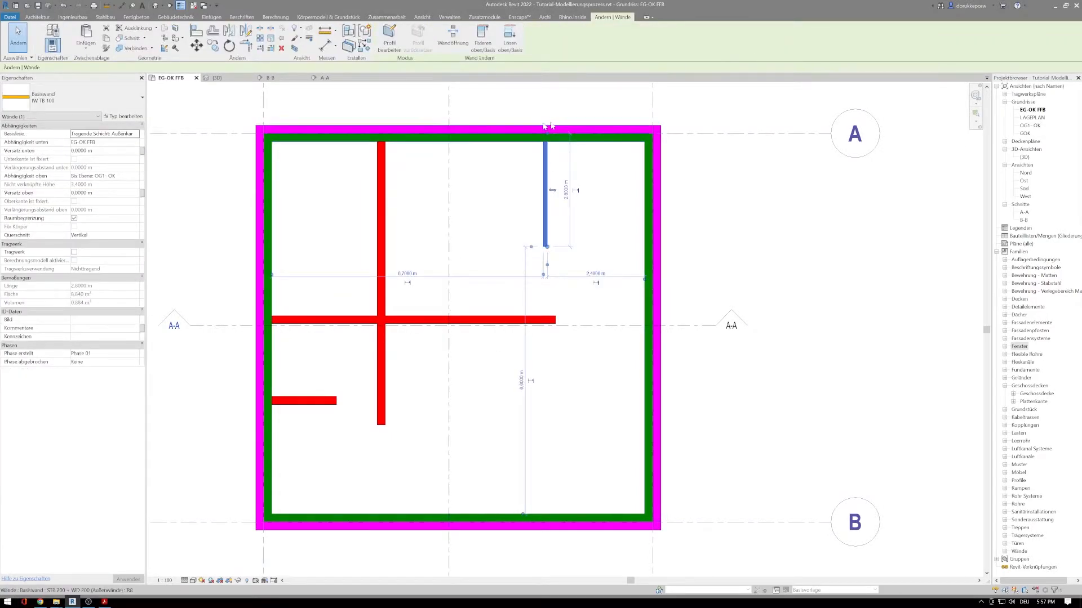
{"action": "scroll", "coordinate": [384, 279], "scroll_direction": "up", "scroll_amount": 1}
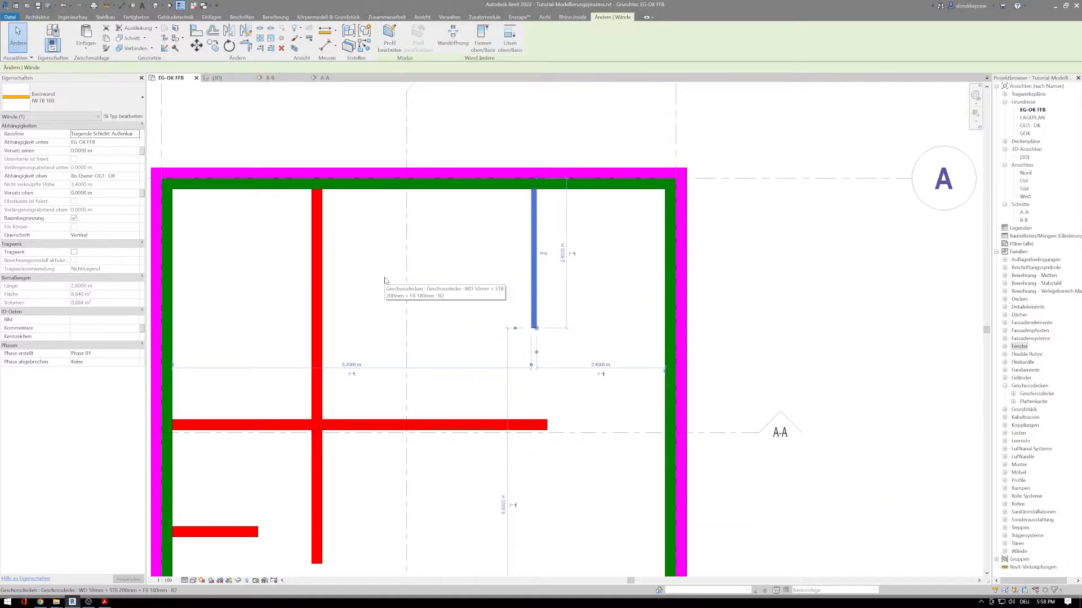
{"action": "left_click", "coordinate": [563, 255]}
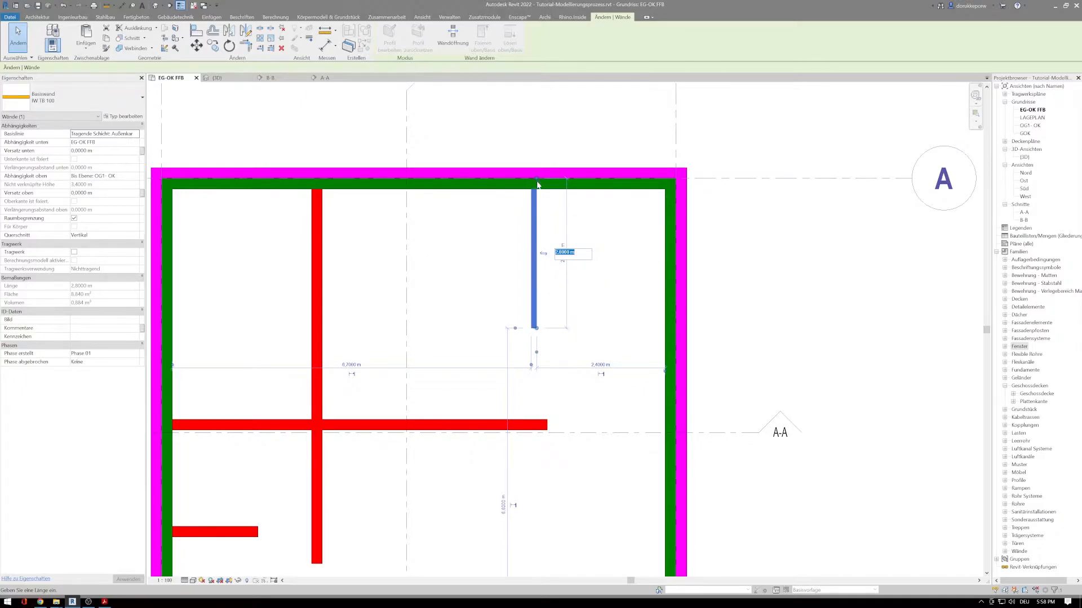
{"action": "type", "text": "3,2"}
{"action": "key", "text": "Return"}
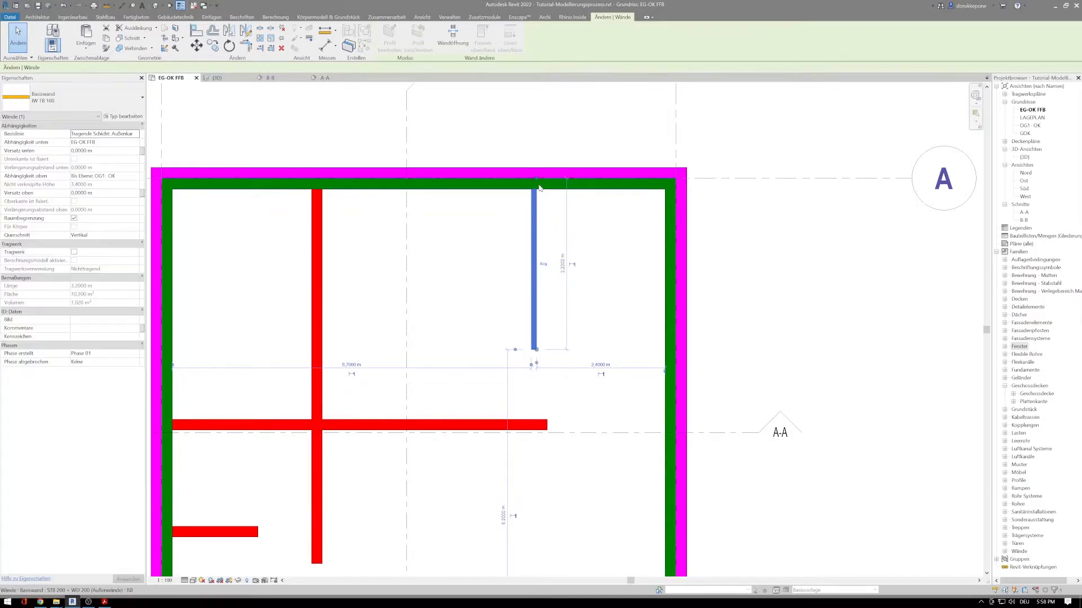
{"action": "key", "text": "Escape"}
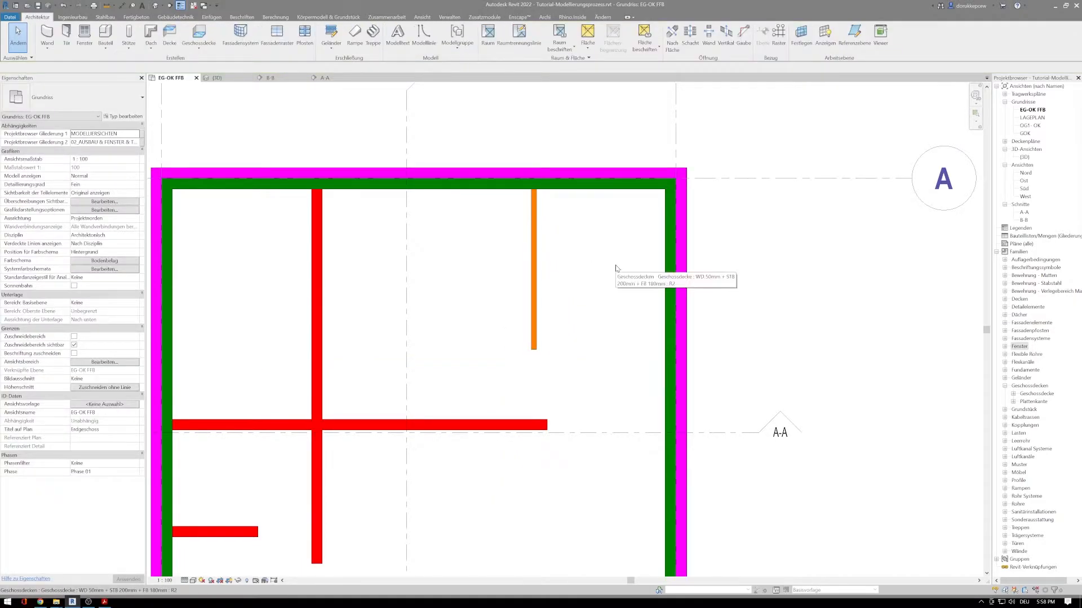
Measure the clear distance from the axis A exterior wall's inner face to the partition's free end without placing a dimension
{"action": "key", "text": "d"}
{"action": "key", "text": "i"}
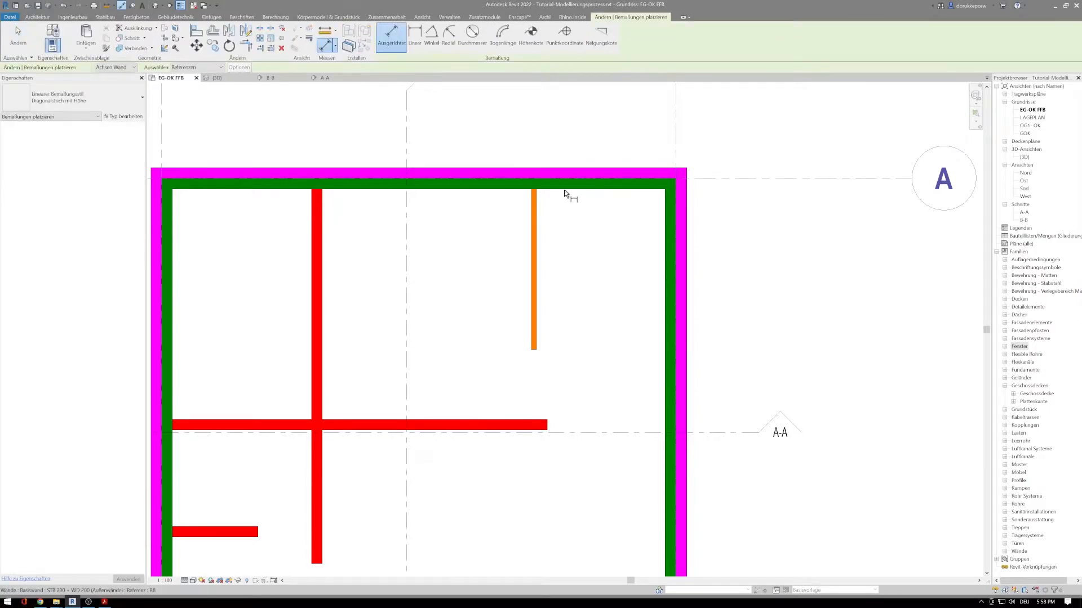
{"action": "left_click", "coordinate": [563, 192]}
{"action": "left_click", "coordinate": [538, 351]}
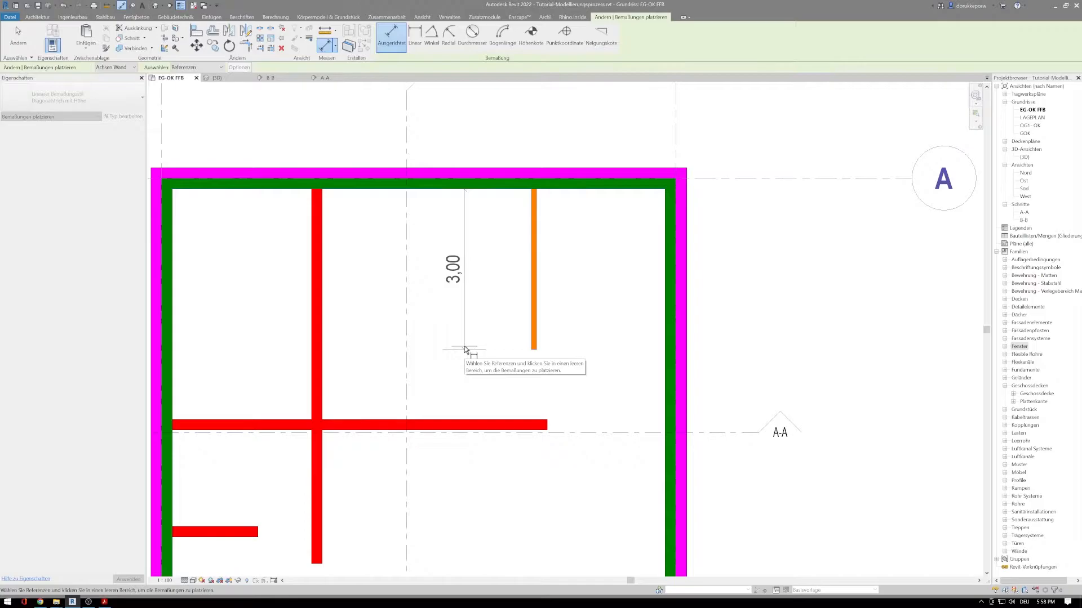
{"action": "key", "text": "Escape"}
{"action": "key", "text": "Escape"}
Set the distance between the partition wall and the east exterior wall's inner face to 2.3 m
{"action": "left_click", "coordinate": [534, 321]}
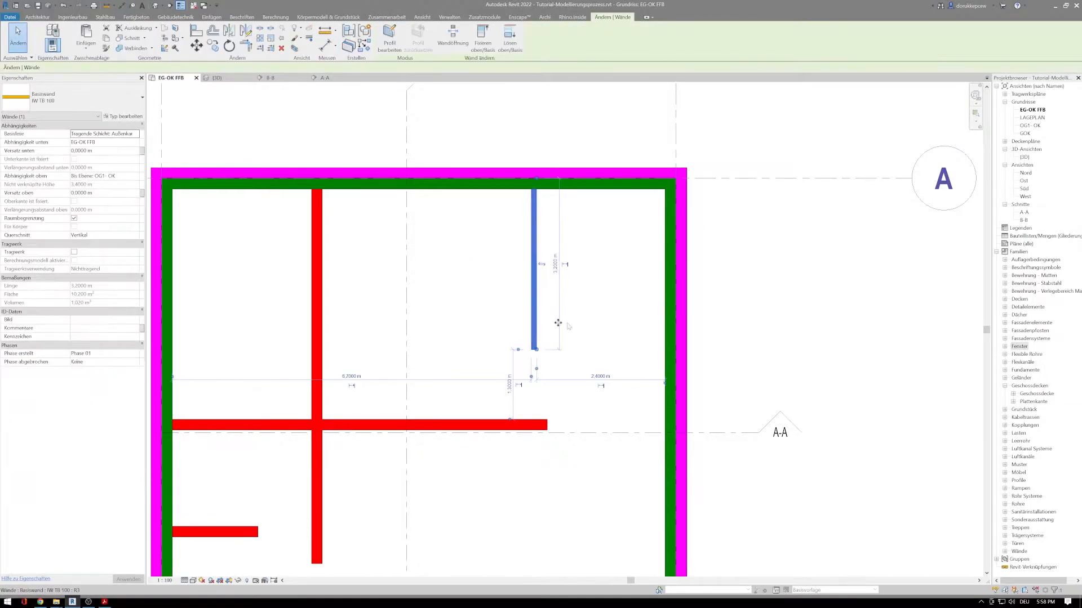
{"action": "middle_click_drag", "start_coordinate": [623, 323], "coordinate": [565, 312]}
{"action": "scroll", "coordinate": [564, 310], "scroll_direction": "down", "scroll_amount": 1}
{"action": "scroll", "coordinate": [538, 353], "scroll_direction": "up", "scroll_amount": 4}
{"action": "scroll", "coordinate": [645, 367], "scroll_direction": "down", "scroll_amount": 2}
{"action": "left_click", "coordinate": [549, 420]}
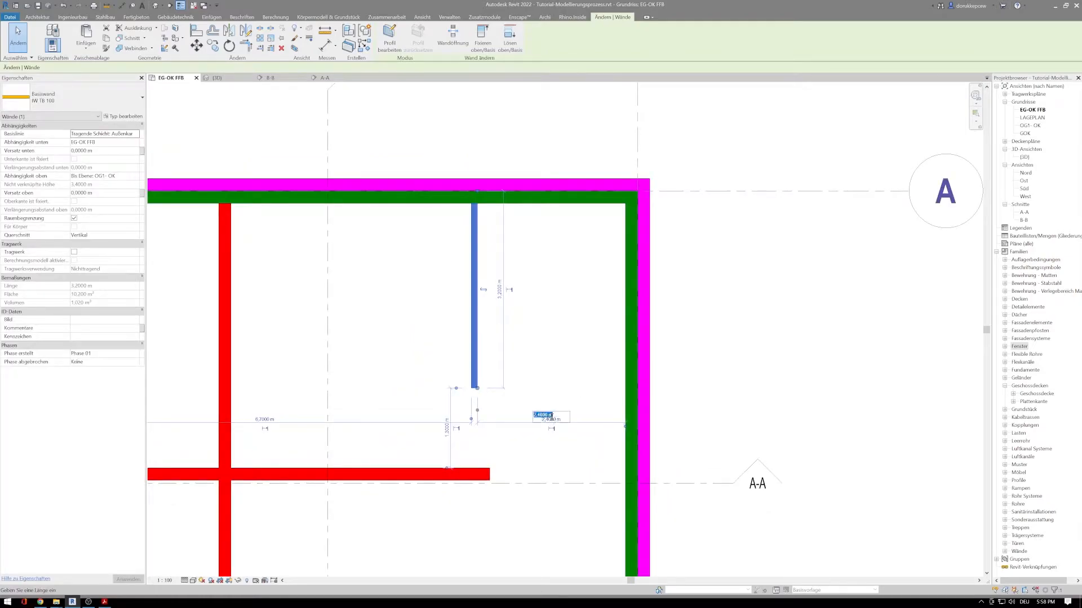
{"action": "type", "text": "2.3"}
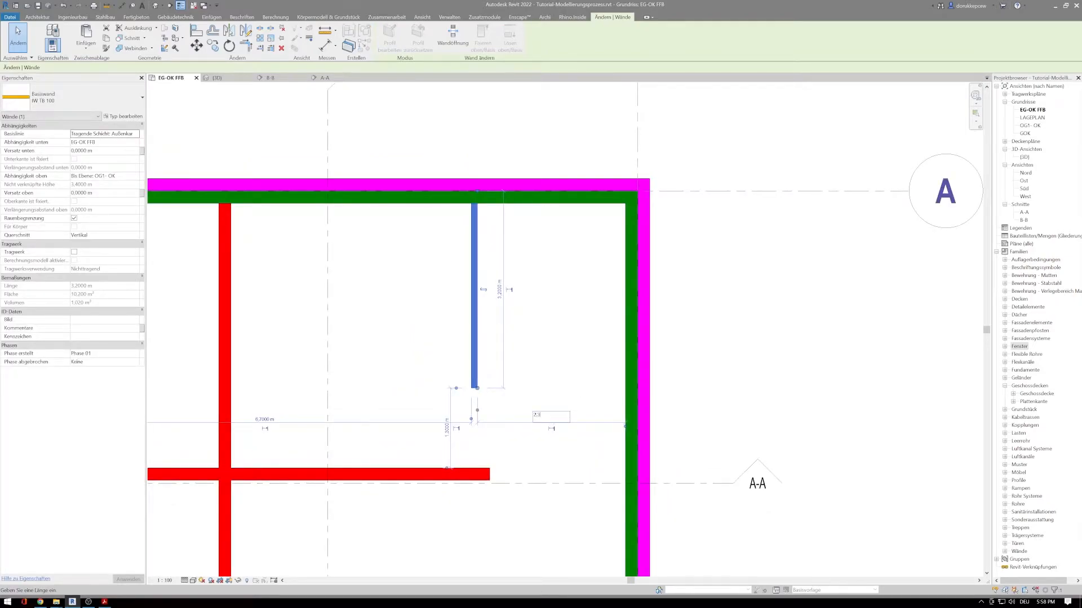
{"action": "type", "text": ",3"}
{"action": "key", "text": "Return"}
{"action": "left_click", "coordinate": [546, 409]}
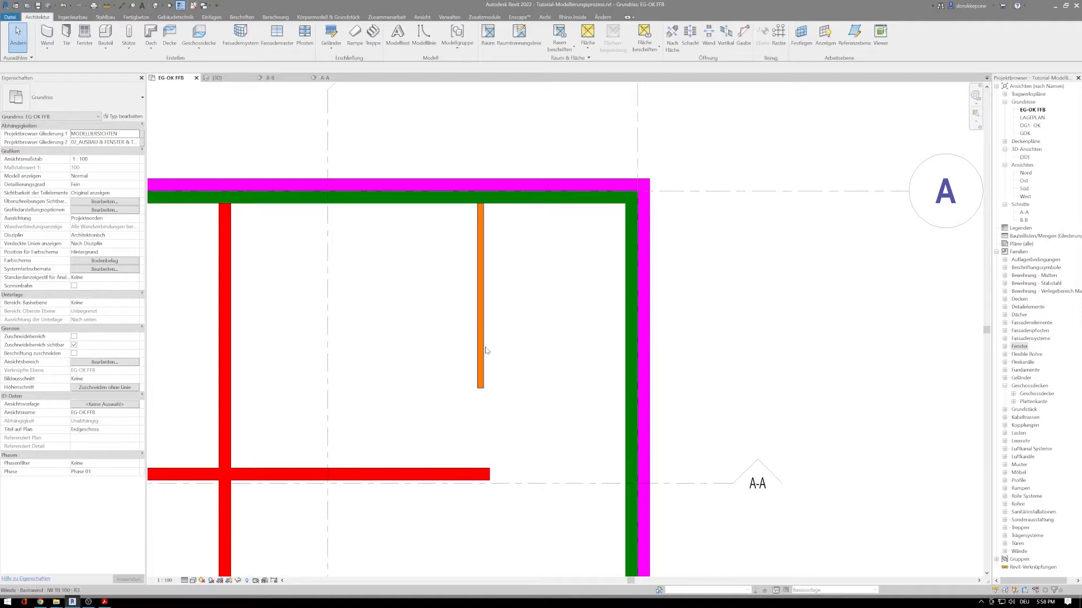
Align the free end of the long horizontal brick wall with the partition wall's east face
{"action": "scroll", "coordinate": [482, 254], "scroll_direction": "down", "scroll_amount": 2}
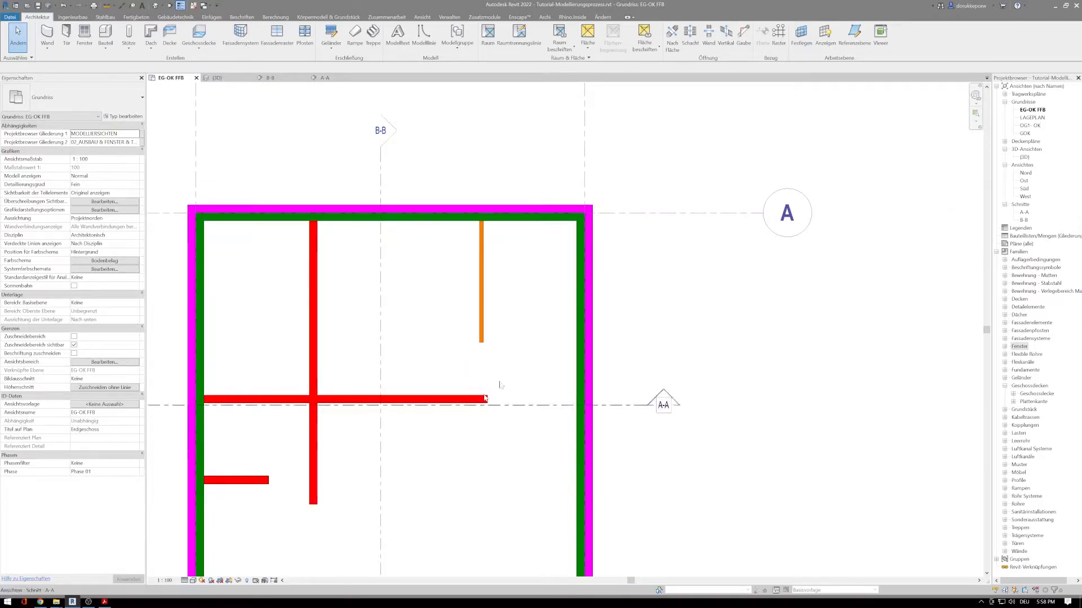
{"action": "middle_click_drag", "start_coordinate": [423, 309], "coordinate": [488, 261]}
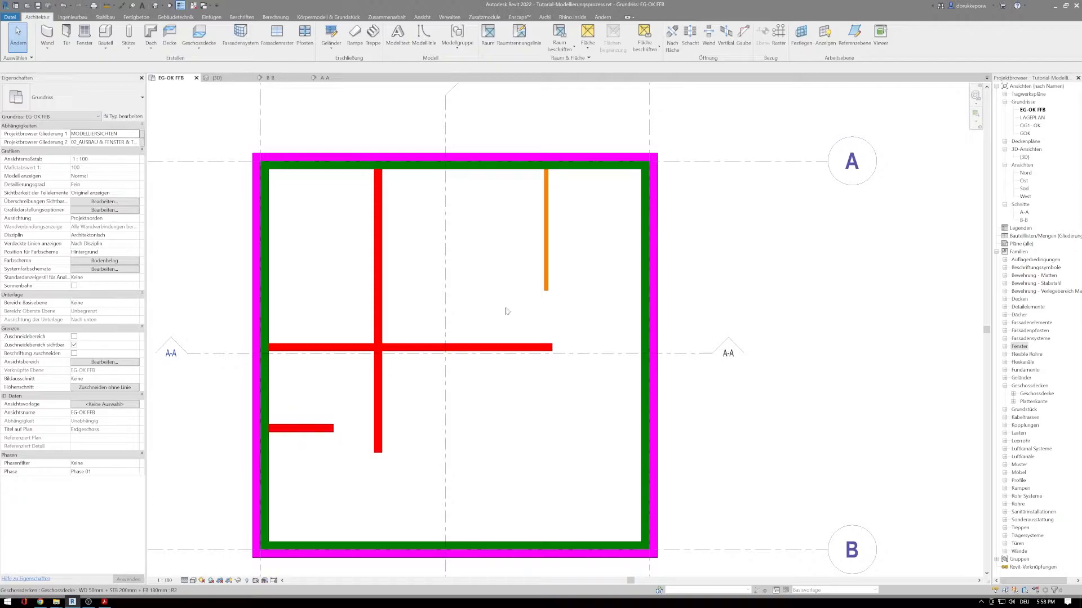
{"action": "left_click", "coordinate": [499, 346]}
{"action": "scroll", "coordinate": [499, 341], "scroll_direction": "up", "scroll_amount": 2}
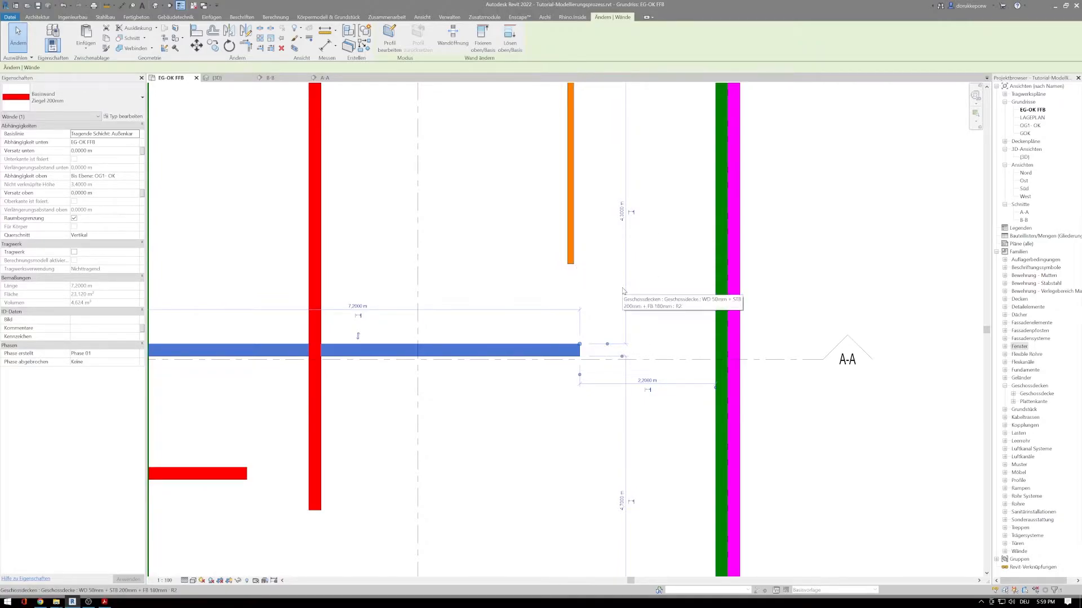
{"action": "key", "text": "a"}
{"action": "key", "text": "l"}
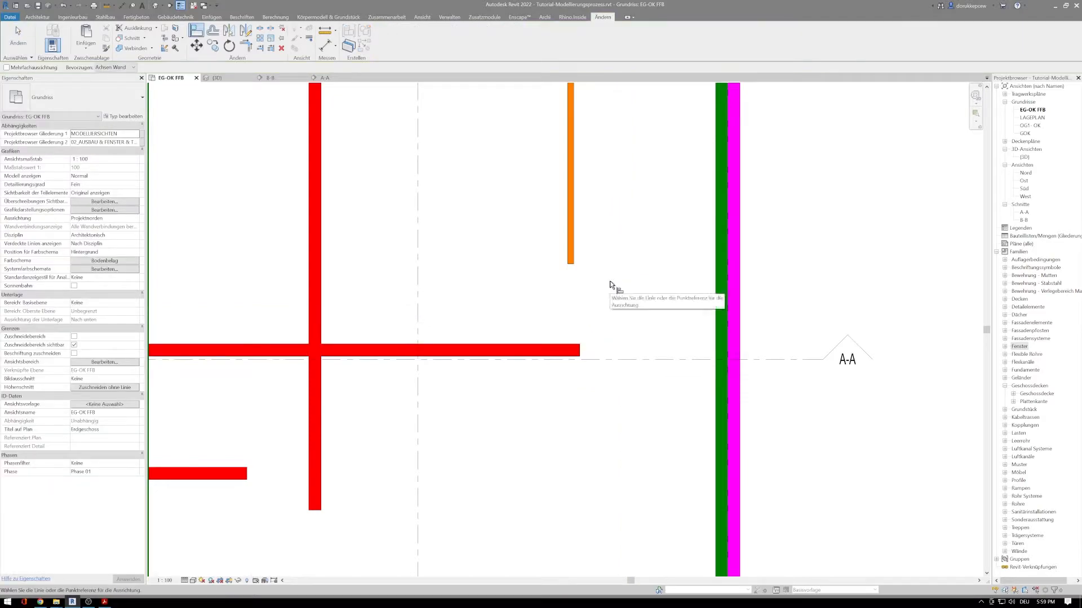
{"action": "left_click", "coordinate": [575, 257]}
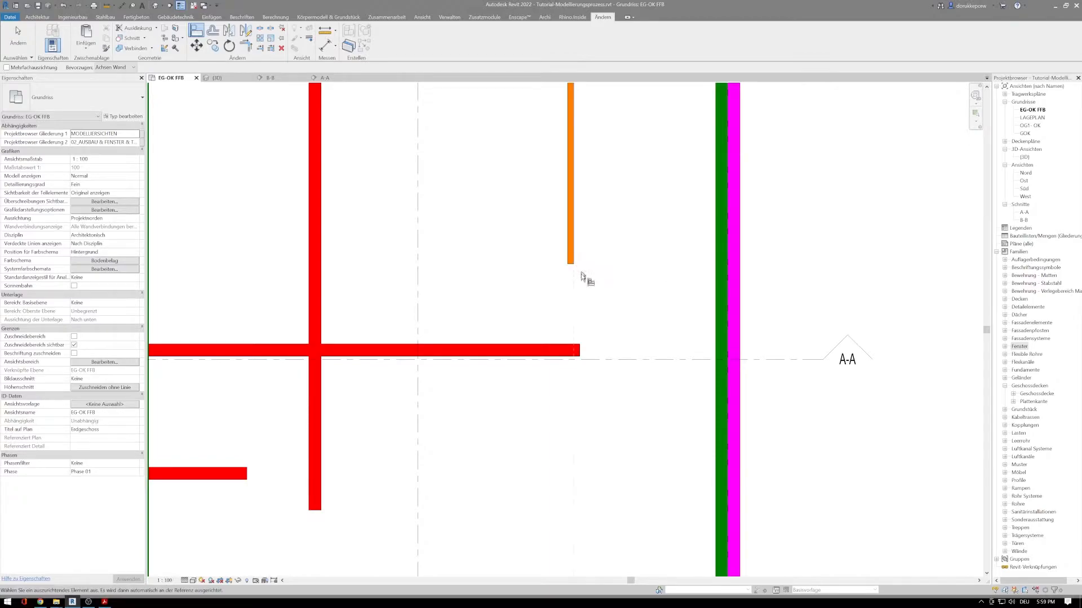
{"action": "left_click", "coordinate": [580, 350]}
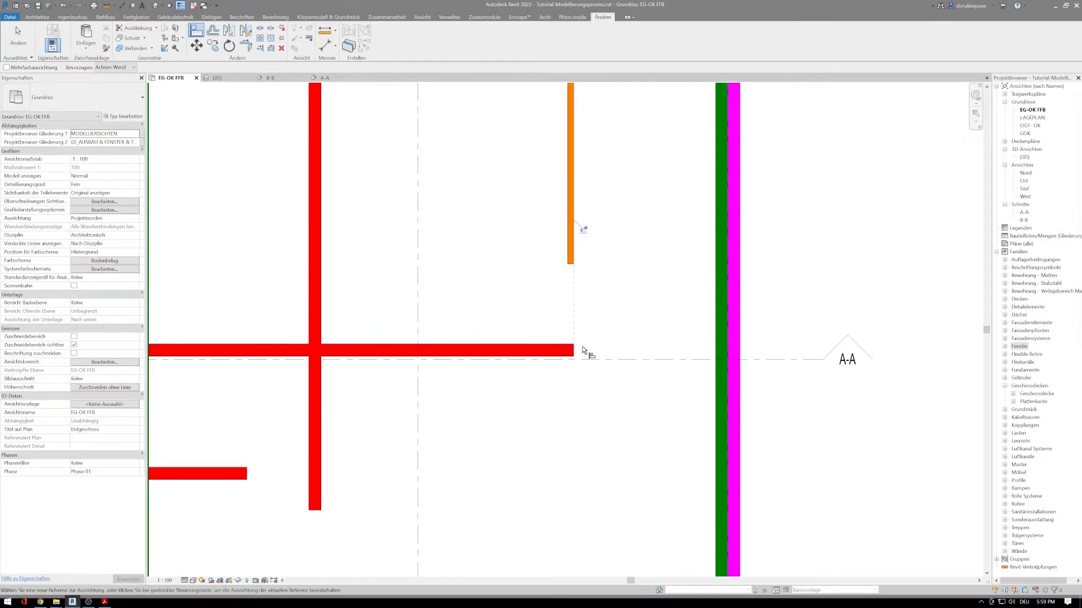
{"action": "key", "text": "Escape"}
{"action": "key", "text": "Escape"}
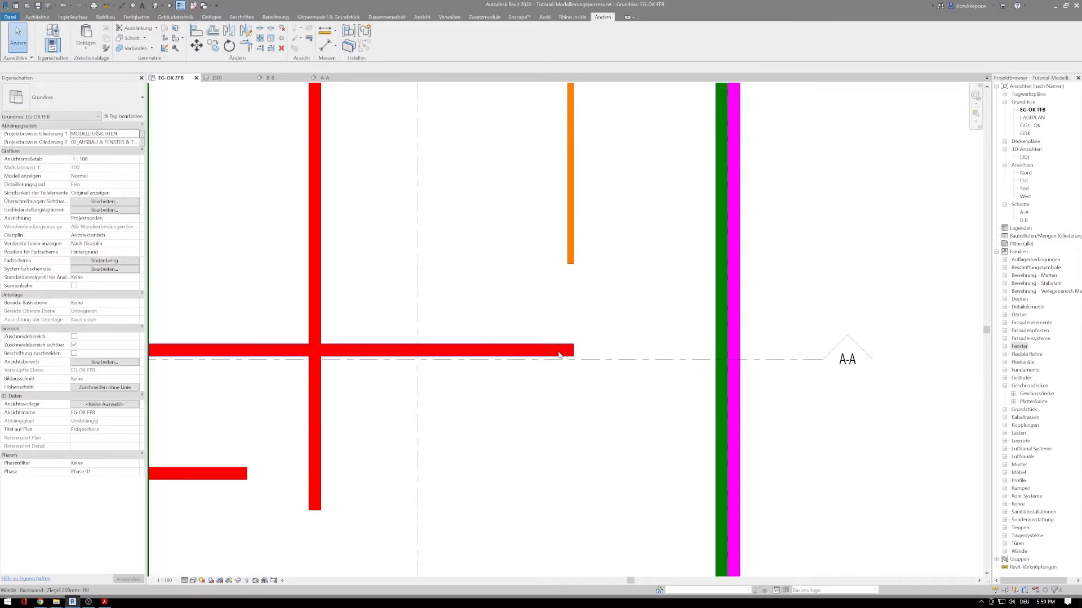
Set the gap between the partition's free end and the long horizontal brick wall to 1.5 m
{"action": "left_click", "coordinate": [559, 353]}
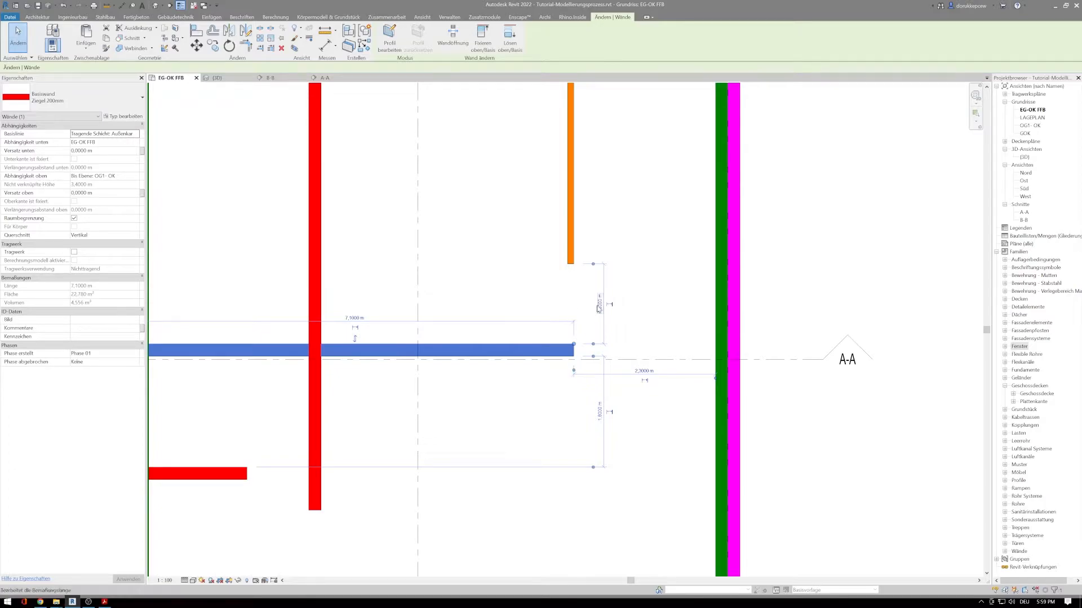
{"action": "left_click", "coordinate": [601, 316]}
{"action": "type", "text": "1.5"}
{"action": "key", "text": "Return"}
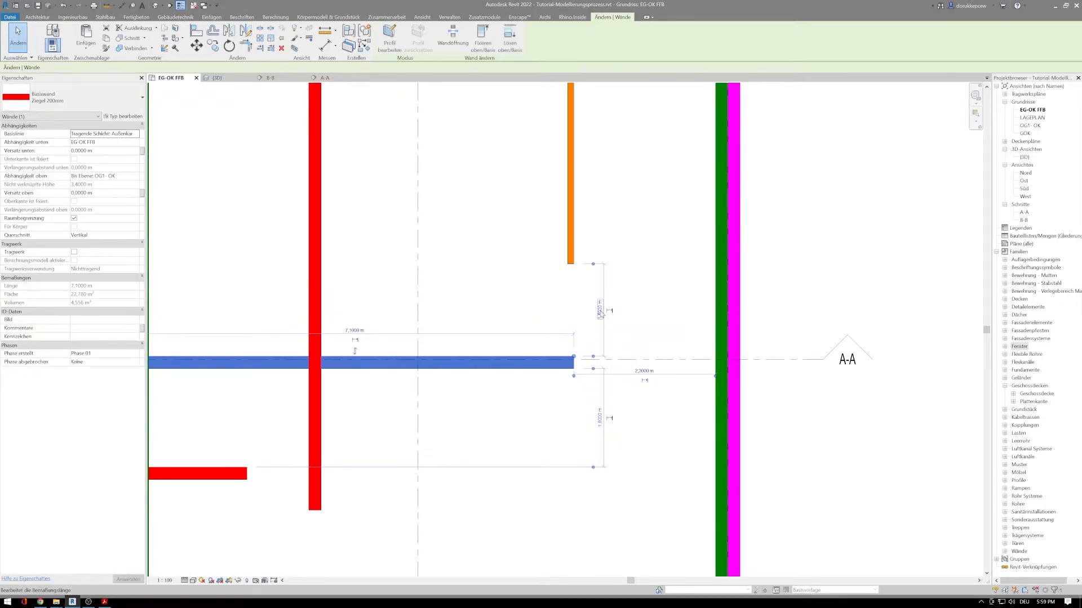
{"action": "left_click", "coordinate": [526, 309]}
Move section line A-A towards axis B so it clears the long horizontal brick wall
{"action": "scroll", "coordinate": [526, 308], "scroll_direction": "down", "scroll_amount": 2}
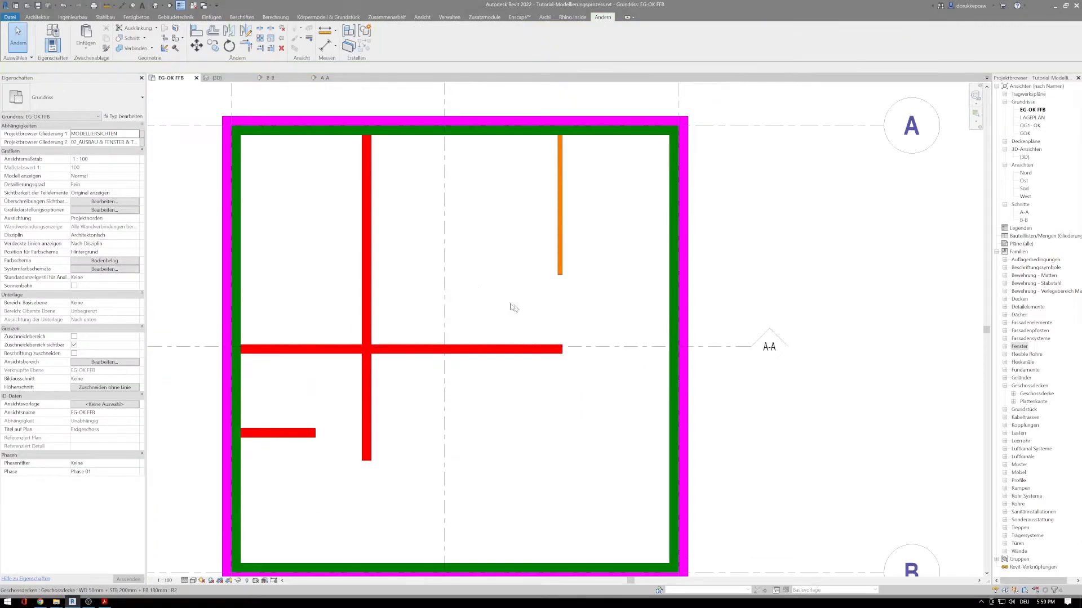
{"action": "middle_click_drag", "start_coordinate": [472, 290], "coordinate": [495, 298]}
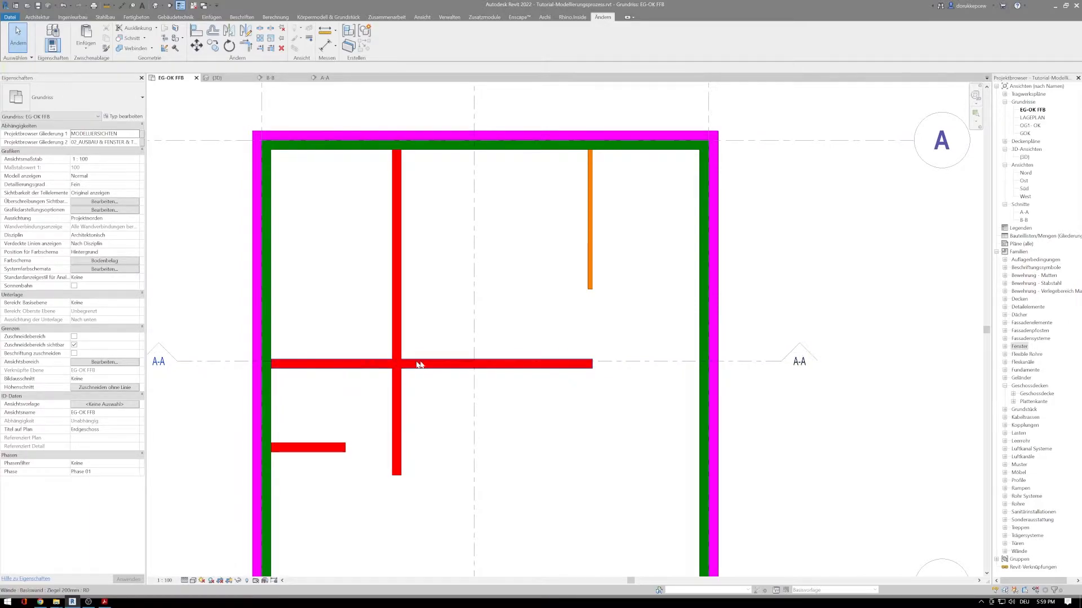
{"action": "left_click", "coordinate": [209, 363]}
{"action": "left_click_drag", "start_coordinate": [208, 361], "coordinate": [208, 379]}
{"action": "key", "text": "Escape"}
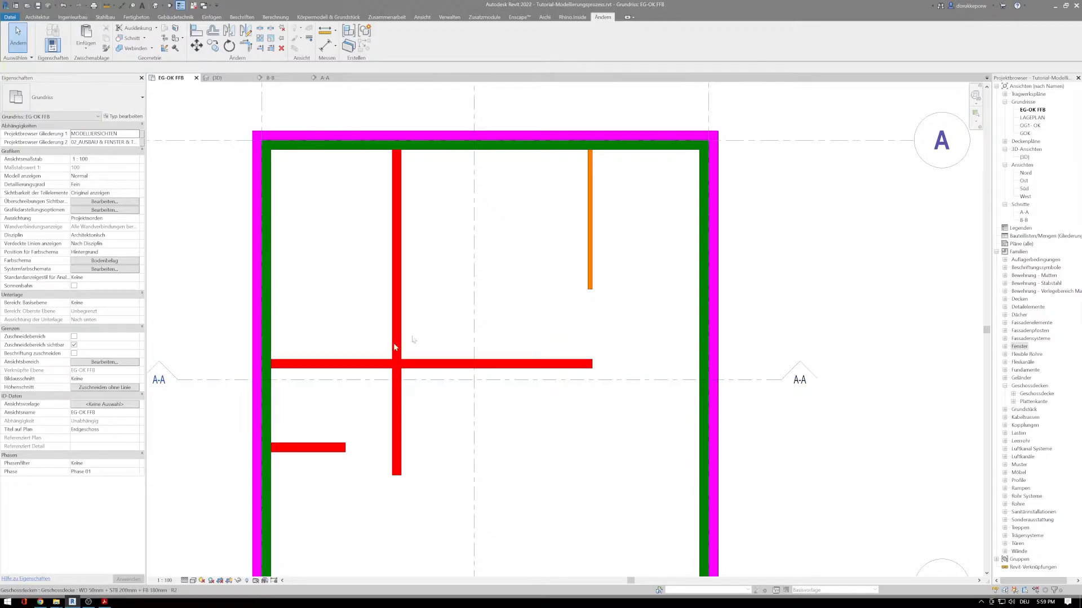
Set the distance between the long vertical brick wall and the west exterior wall's inner face to 2.2 m
{"action": "left_click", "coordinate": [397, 300]}
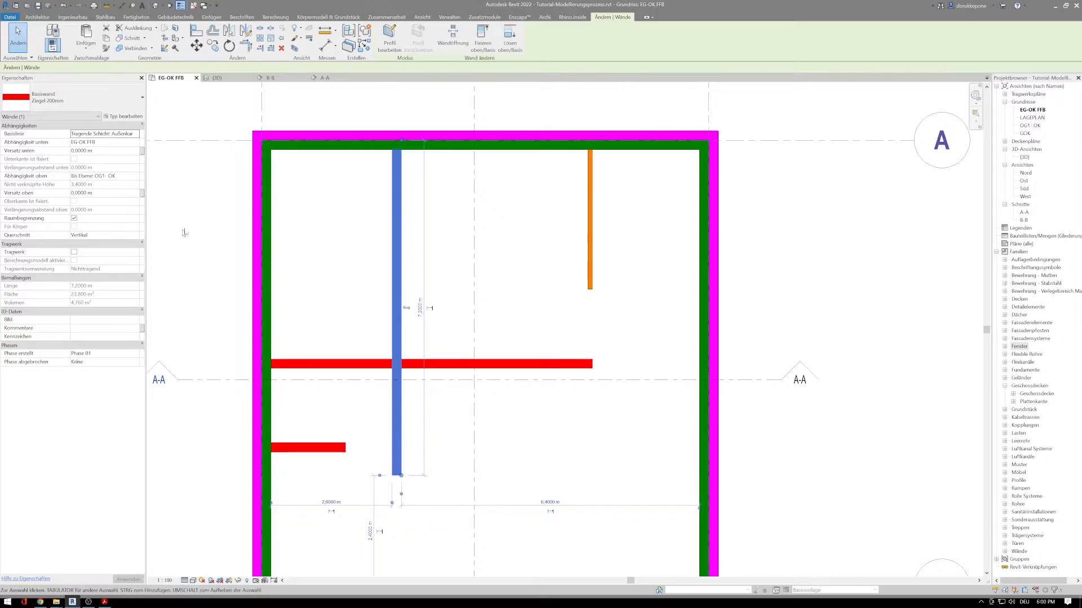
{"action": "middle_click_drag", "start_coordinate": [331, 125], "coordinate": [341, 158]}
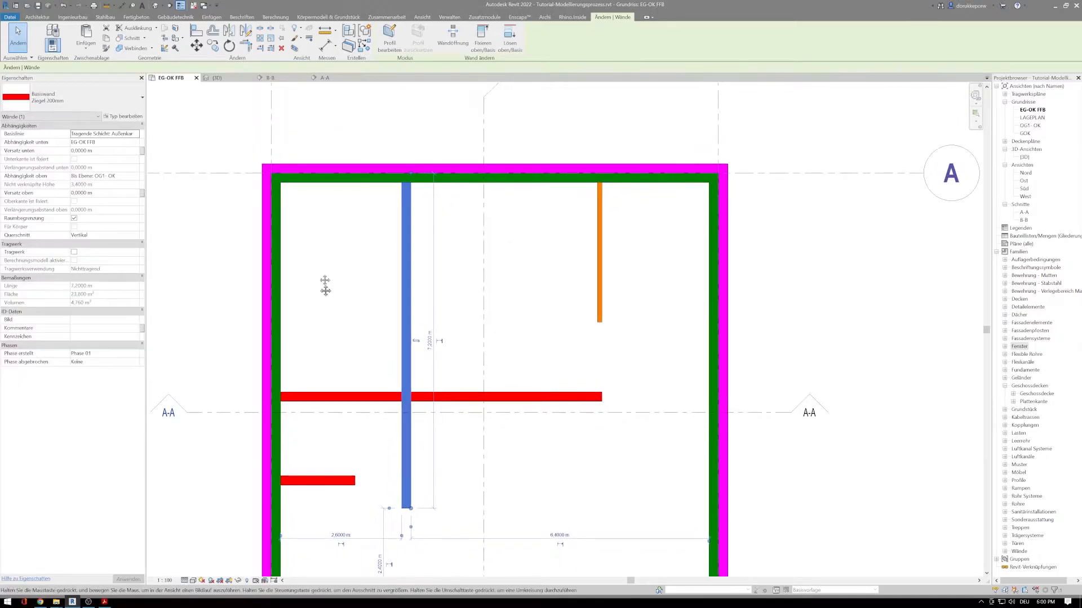
{"action": "middle_click_drag", "start_coordinate": [322, 308], "coordinate": [313, 138]}
{"action": "middle_click_drag", "start_coordinate": [442, 369], "coordinate": [476, 399]}
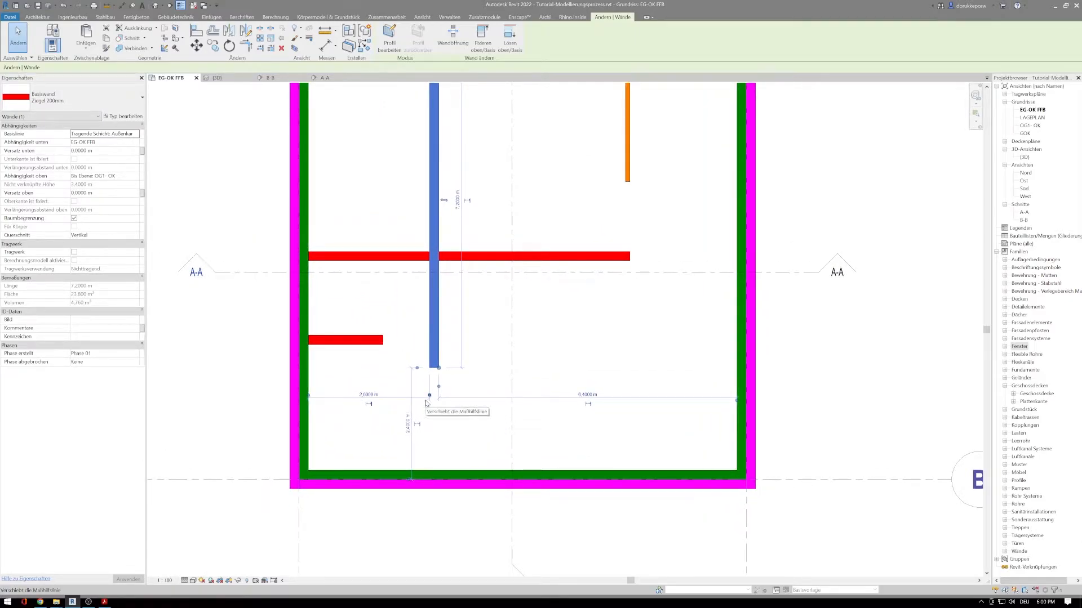
{"action": "left_click", "coordinate": [362, 395]}
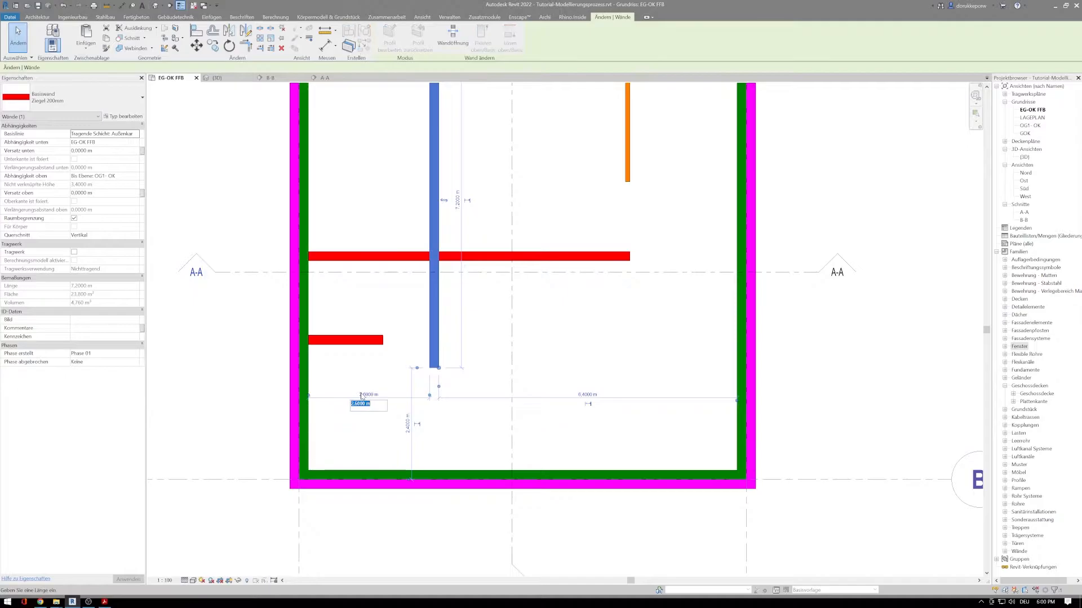
{"action": "type", "text": "2,2"}
{"action": "key", "text": "Return"}
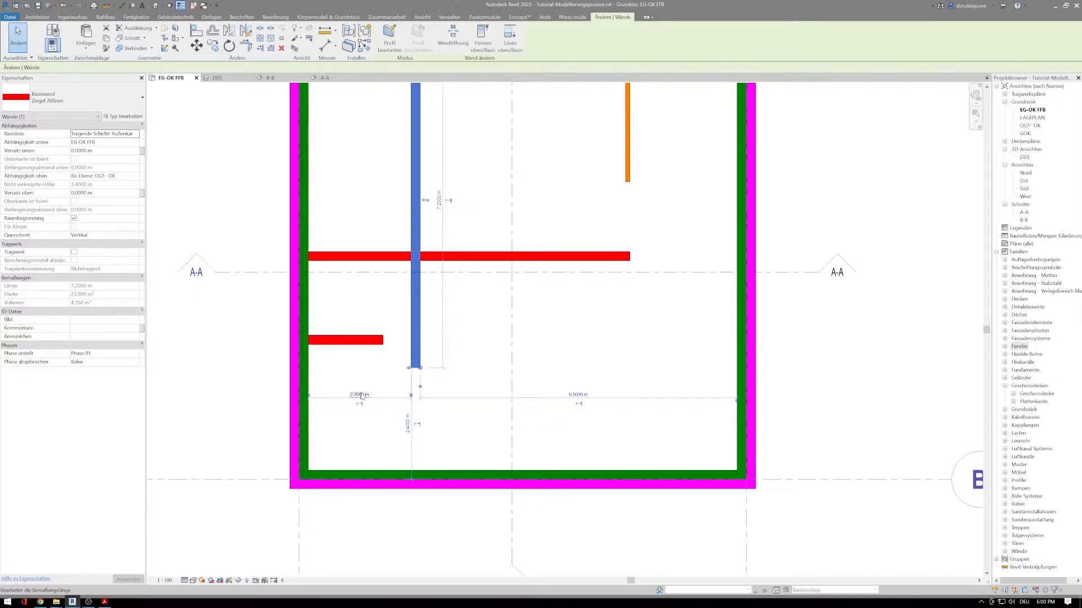
Extend the long vertical brick wall's free end to about 1.1 m from the south exterior wall's inner face
{"action": "middle_click_drag", "start_coordinate": [355, 268], "coordinate": [335, 439]}
{"action": "middle_click_drag", "start_coordinate": [364, 297], "coordinate": [355, 222]}
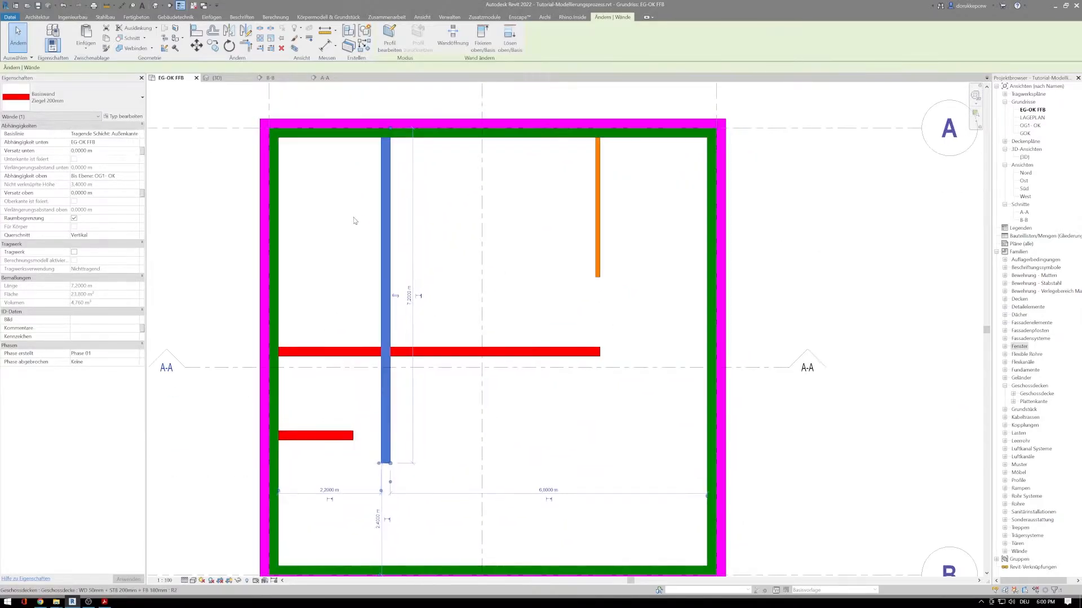
{"action": "middle_click_drag", "start_coordinate": [391, 404], "coordinate": [400, 297]}
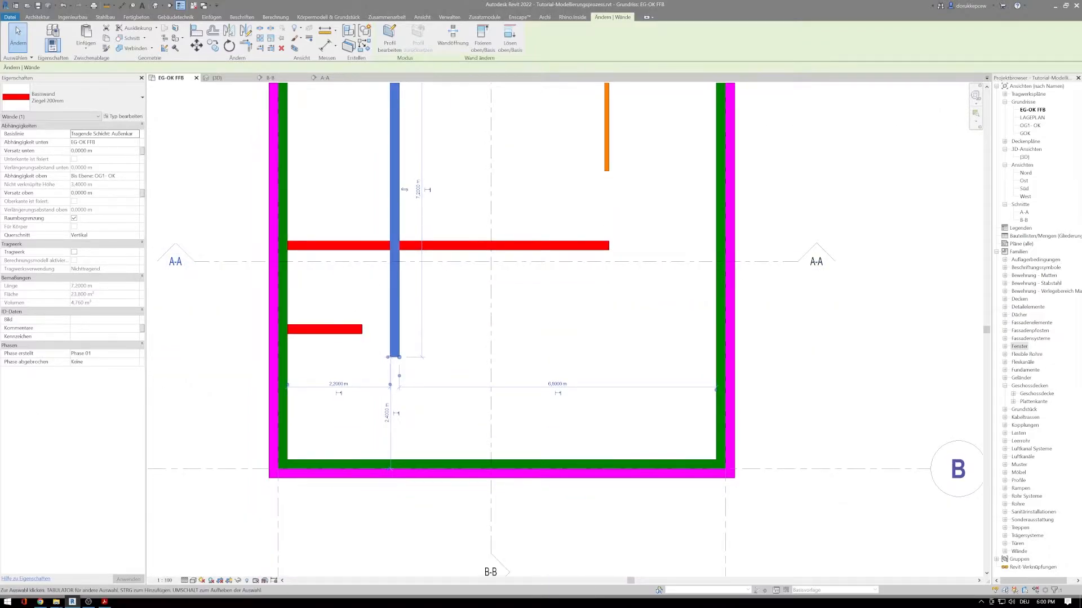
{"action": "left_click_drag", "start_coordinate": [399, 358], "coordinate": [399, 408]}
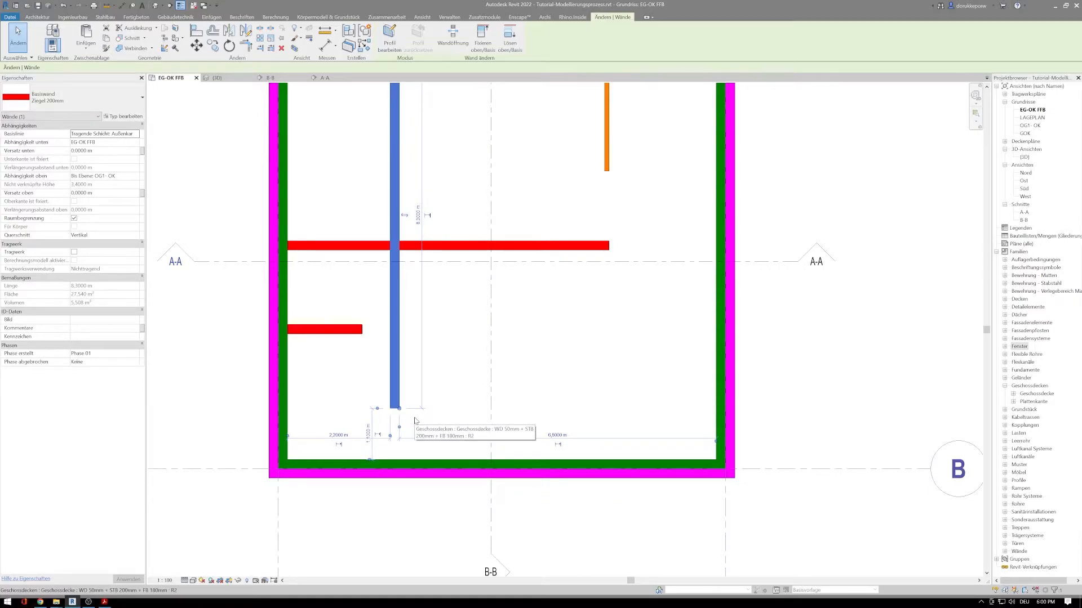
{"action": "left_click", "coordinate": [368, 434]}
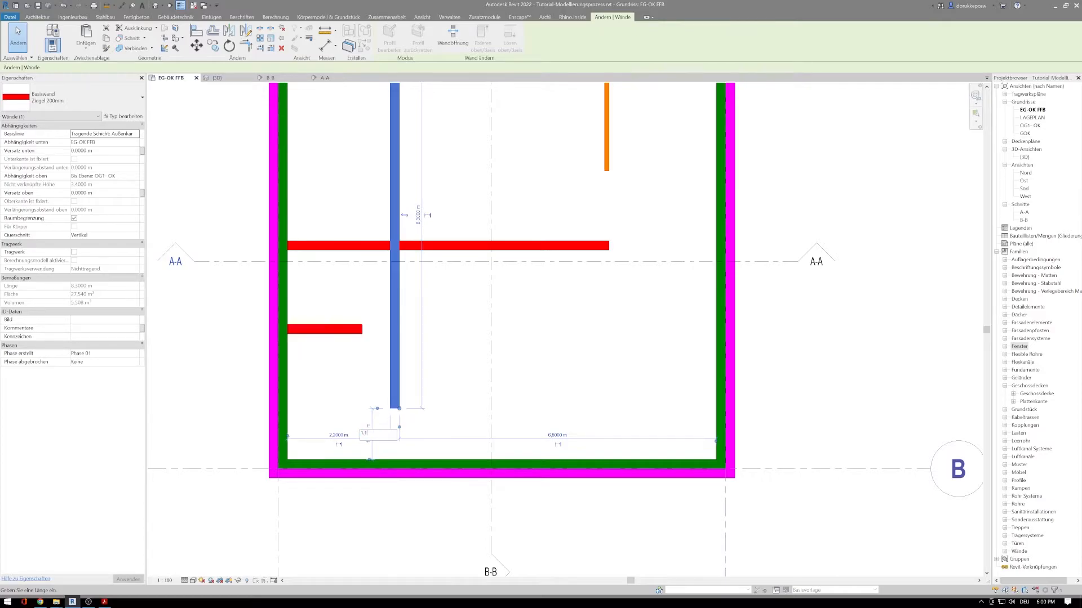
{"action": "key", "text": "Return"}
{"action": "key", "text": "Escape"}
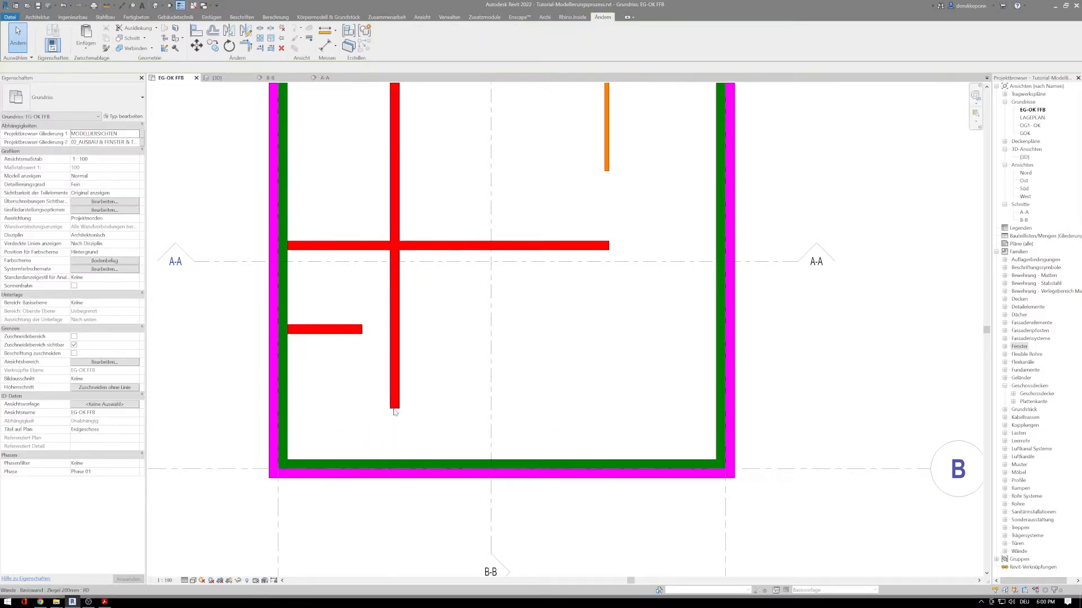
Pull the long vertical brick wall's free end back and set its gap to the south exterior wall to 1.1 m
{"action": "scroll", "coordinate": [395, 409], "scroll_direction": "up", "scroll_amount": 2}
{"action": "left_click", "coordinate": [396, 410]}
{"action": "left_click_drag", "start_coordinate": [396, 410], "coordinate": [396, 362]}
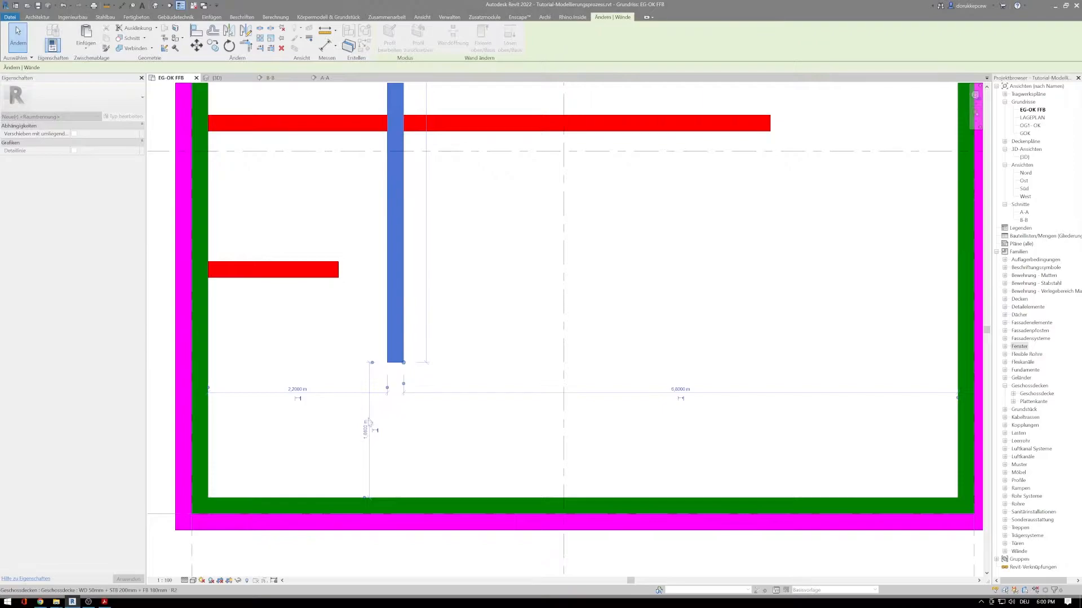
{"action": "left_click", "coordinate": [365, 430]}
{"action": "type", "text": "1,1"}
{"action": "key", "text": "Return"}
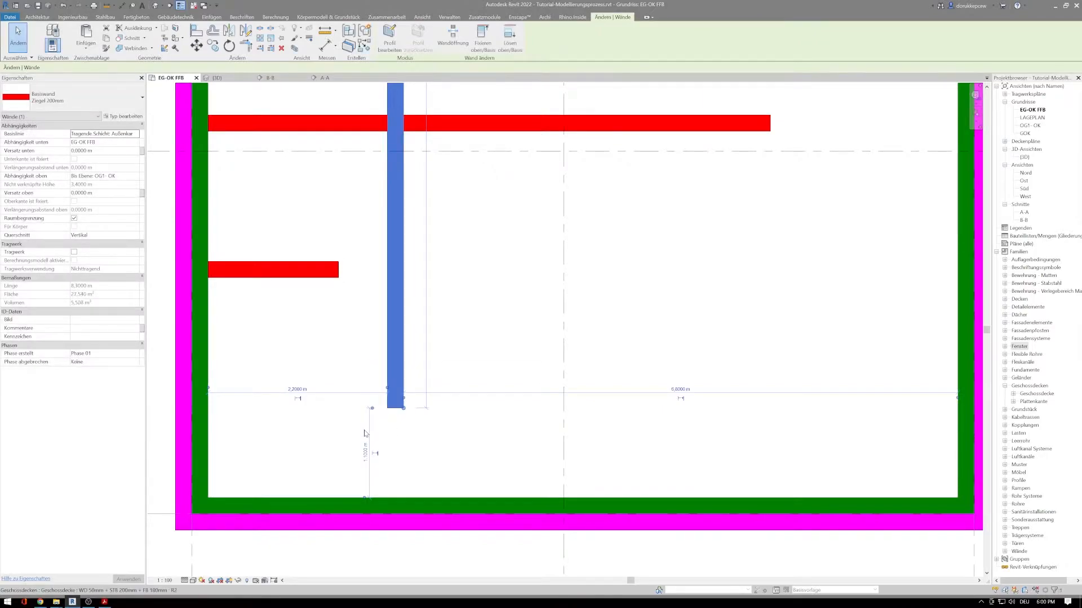
{"action": "key", "text": "Escape"}
Set the distance between the short horizontal brick wall and the long horizontal brick wall to 2.15 m
{"action": "scroll", "coordinate": [395, 439], "scroll_direction": "down", "scroll_amount": 5}
{"action": "scroll", "coordinate": [389, 437], "scroll_direction": "up", "scroll_amount": 1}
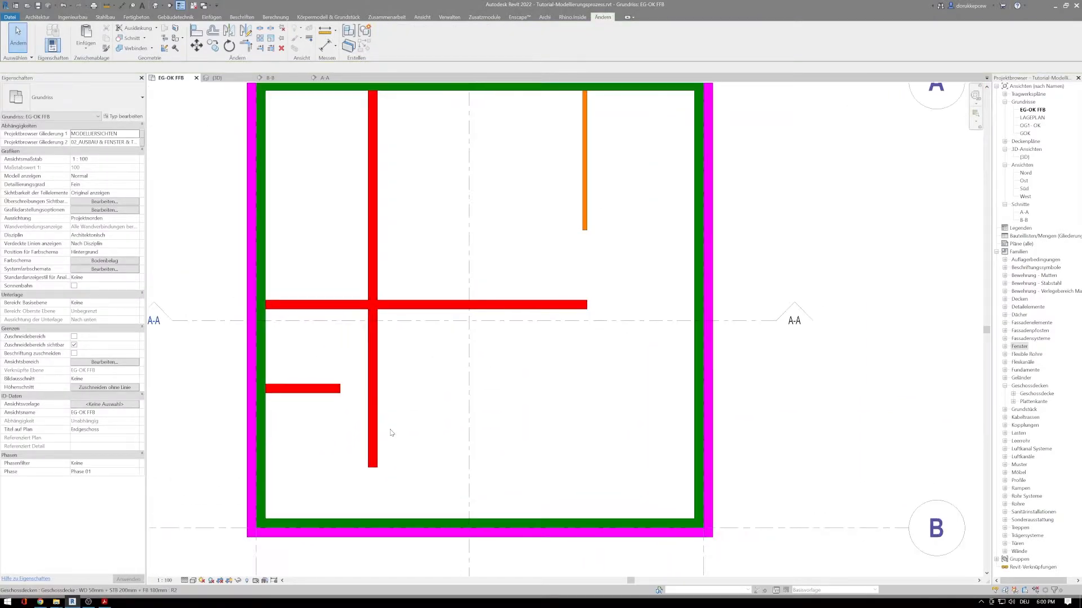
{"action": "scroll", "coordinate": [396, 406], "scroll_direction": "down", "scroll_amount": 1}
{"action": "scroll", "coordinate": [314, 398], "scroll_direction": "up", "scroll_amount": 2}
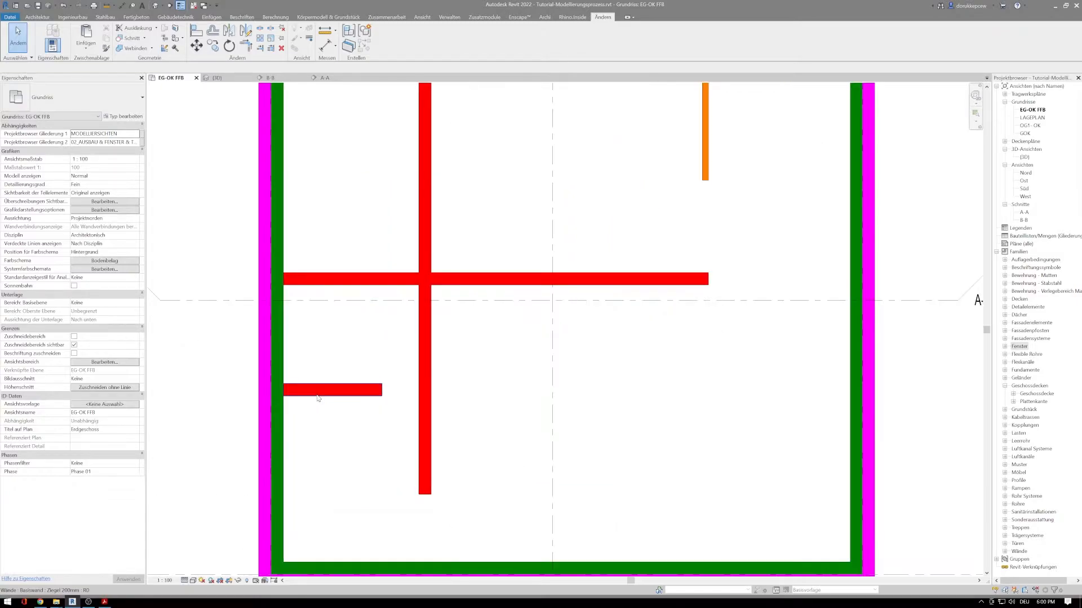
{"action": "left_click", "coordinate": [325, 391]}
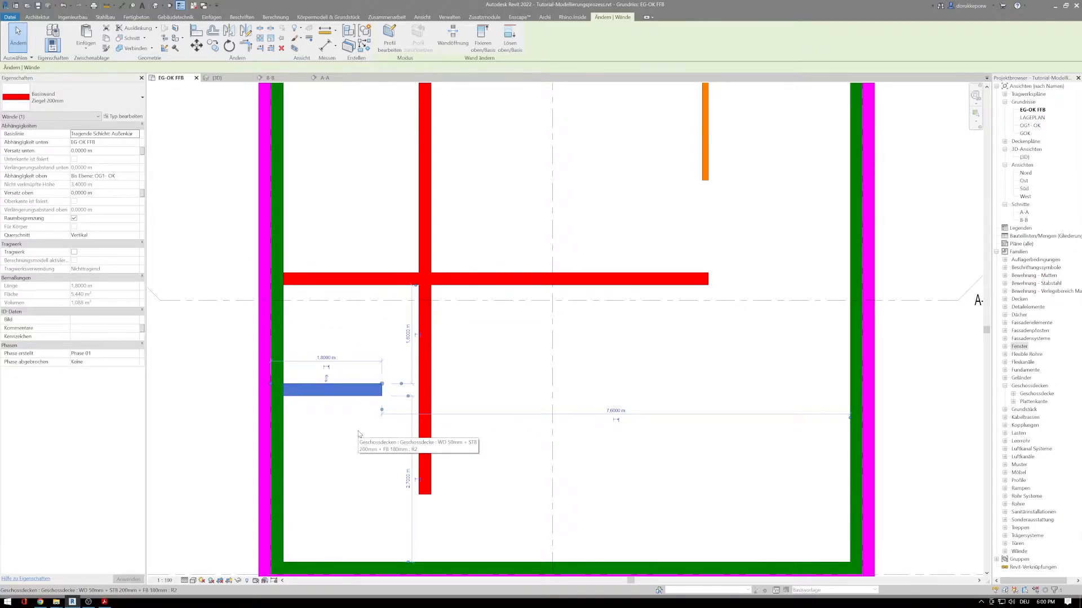
{"action": "left_click", "coordinate": [408, 336]}
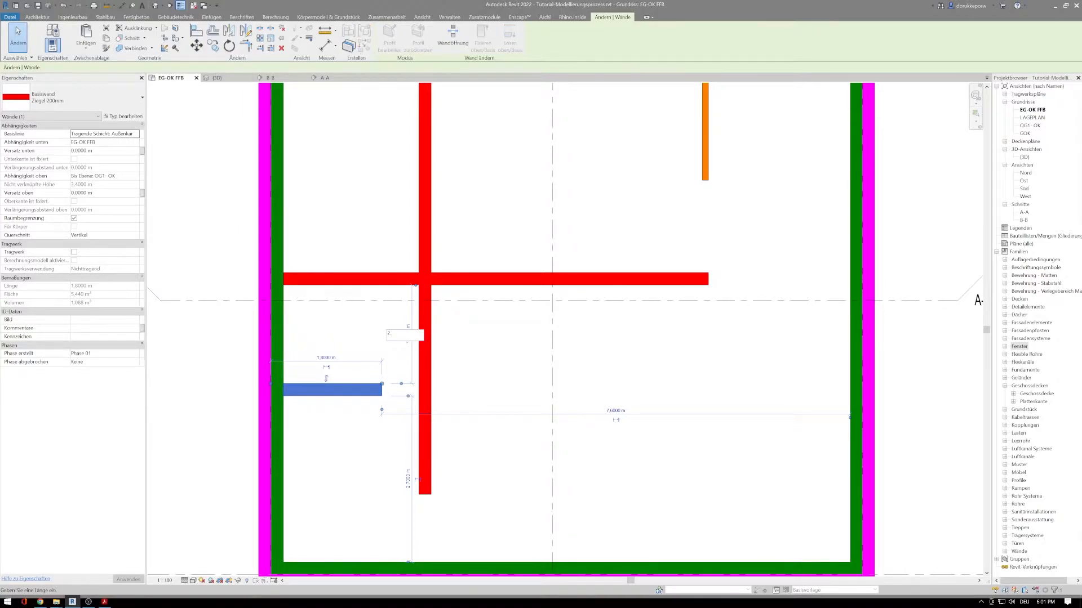
{"action": "type", "text": "2.15"}
{"action": "key", "text": "Return"}
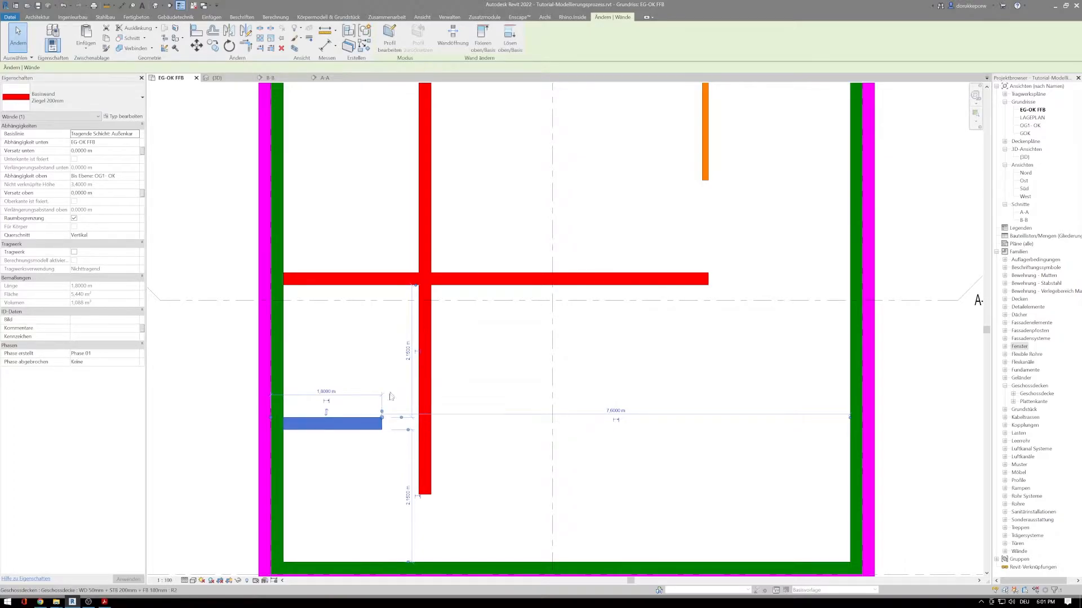
Shorten the short horizontal brick wall to about 1.5 m and extend it to the vertical brick wall with Trim/Extend Multiple Elements
{"action": "mouse_move", "coordinate": [382, 417]}
{"action": "left_mouse_down"}
{"action": "mouse_move", "coordinate": [423, 415]}
{"action": "mouse_move", "coordinate": [318, 413]}
{"action": "mouse_move", "coordinate": [362, 418]}
{"action": "left_mouse_up"}
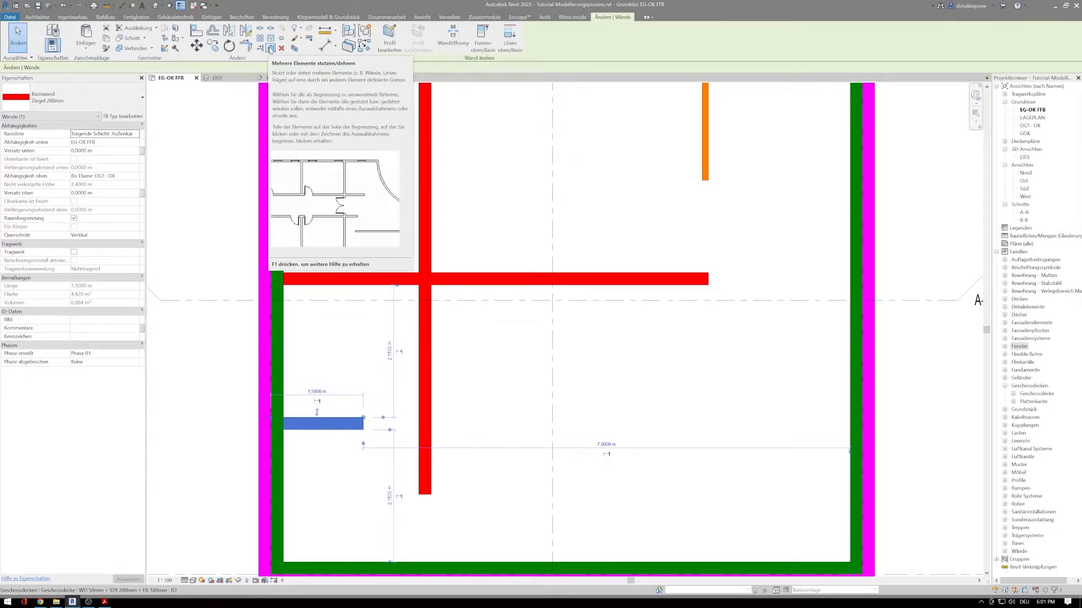
{"action": "left_click", "coordinate": [271, 49]}
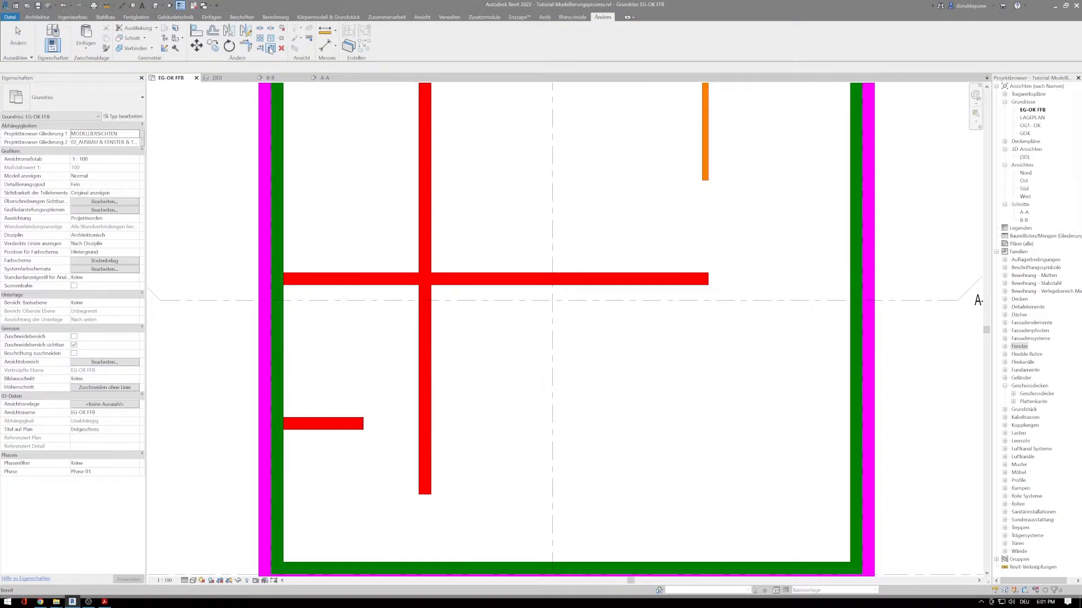
{"action": "left_click", "coordinate": [419, 403]}
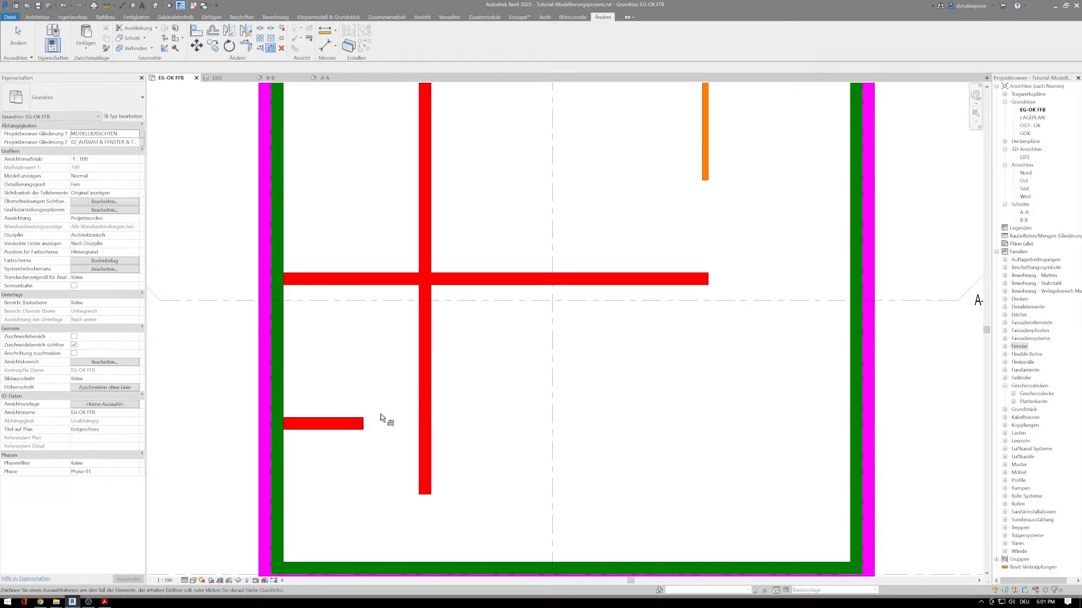
{"action": "left_click", "coordinate": [356, 428]}
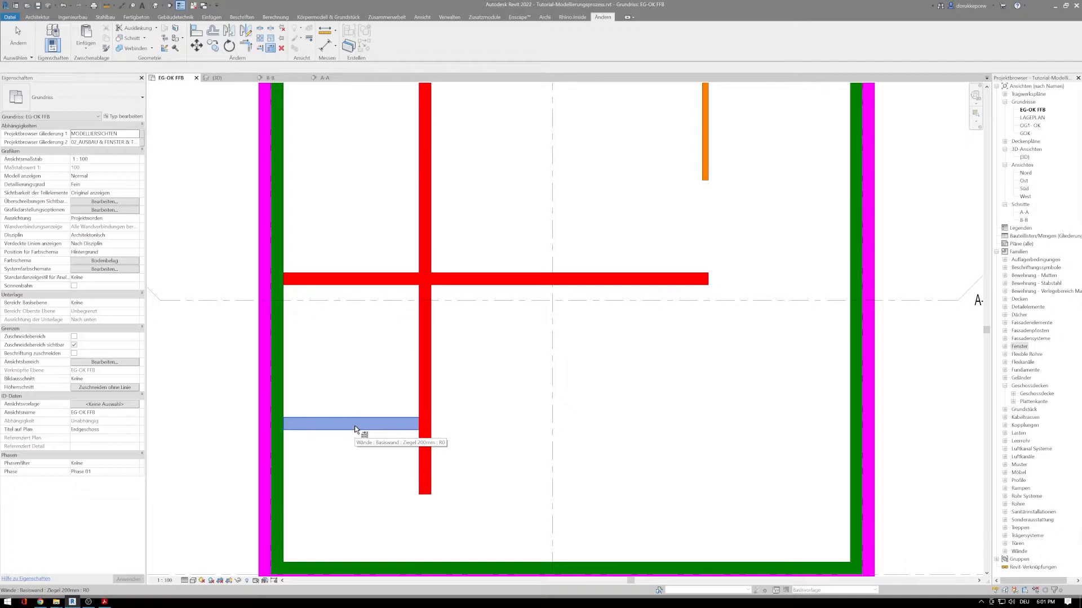
{"action": "key", "text": "Escape"}
{"action": "key", "text": "Escape"}
{"action": "scroll", "coordinate": [378, 443], "scroll_direction": "down", "scroll_amount": 3}
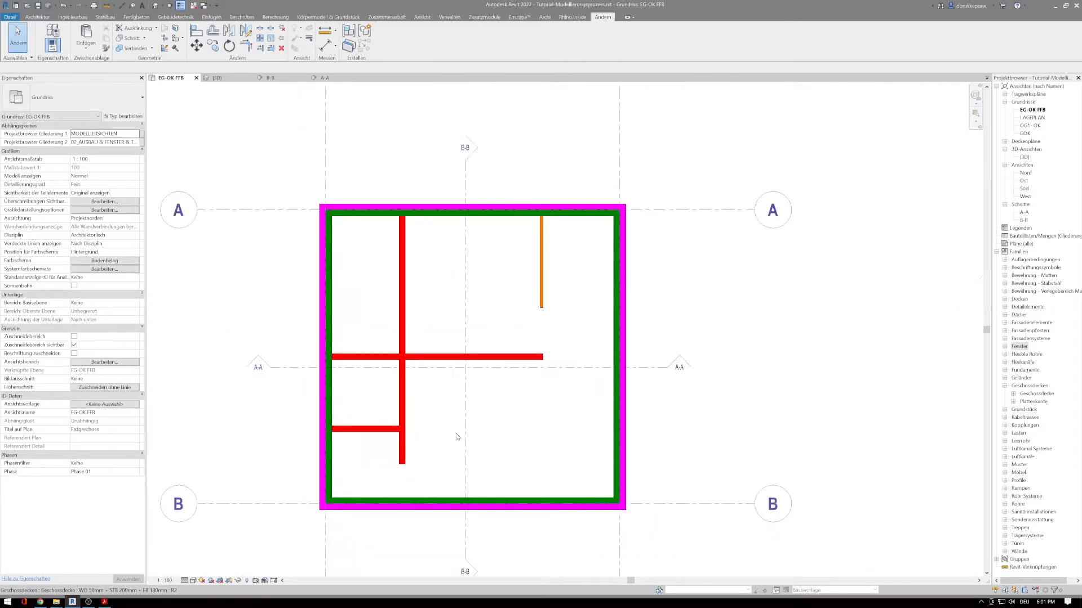
Open section A-A and examine how the interior walls meet the roof slab
{"action": "middle_click_drag", "start_coordinate": [472, 434], "coordinate": [403, 430]}
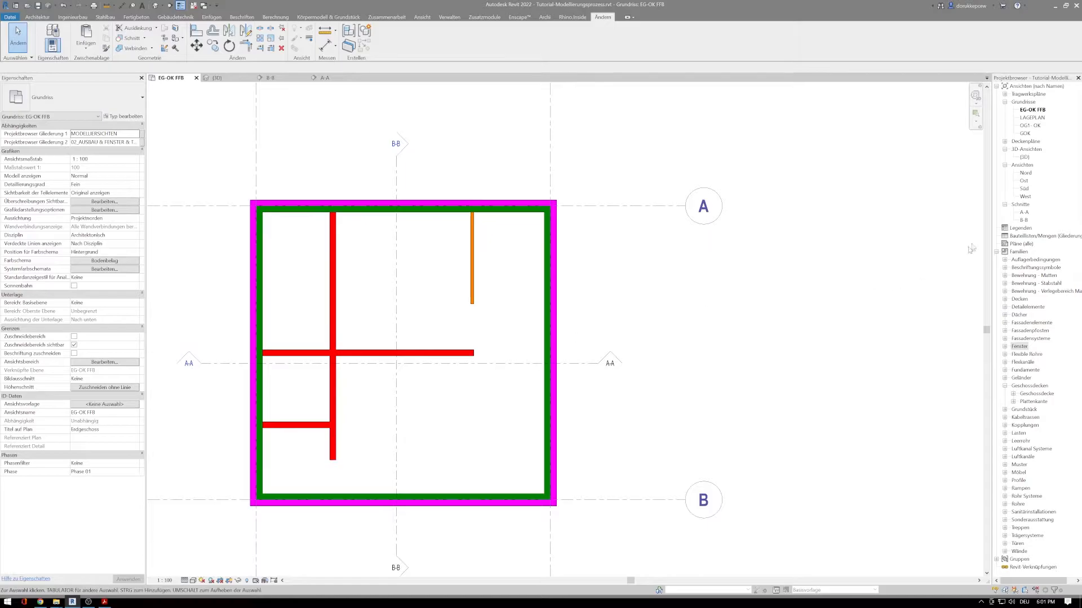
{"action": "double_click", "coordinate": [1023, 213]}
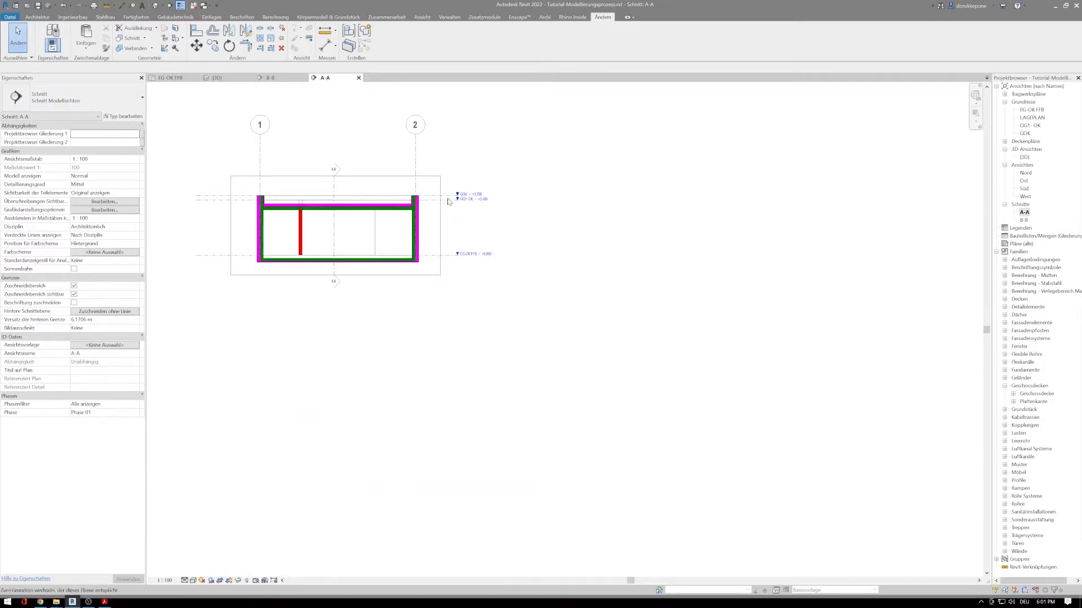
{"action": "scroll", "coordinate": [349, 222], "scroll_direction": "up", "scroll_amount": 2}
{"action": "scroll", "coordinate": [252, 237], "scroll_direction": "up", "scroll_amount": 2}
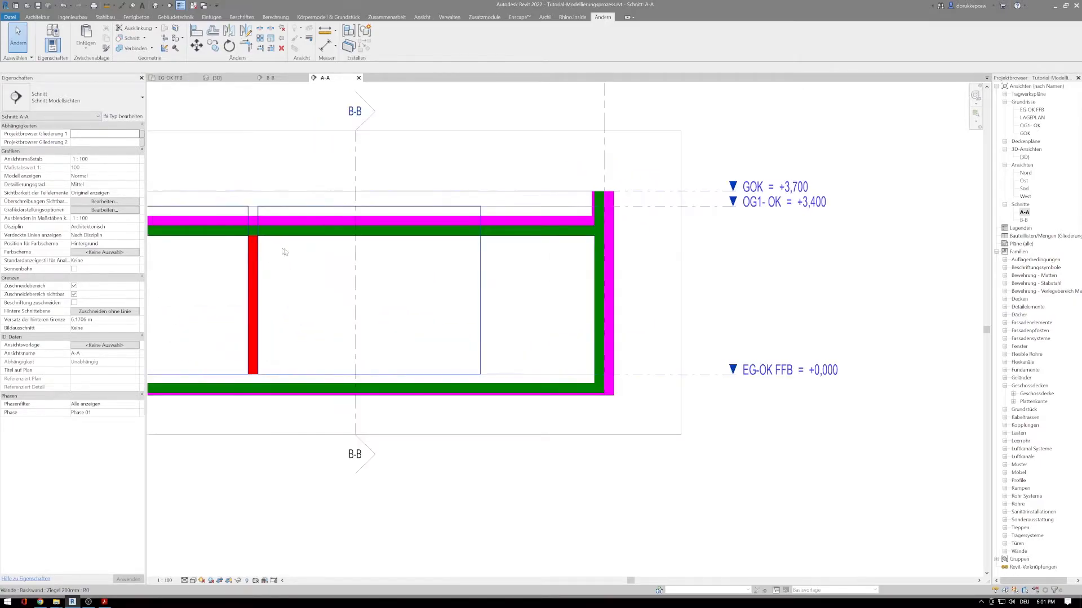
{"action": "scroll", "coordinate": [280, 251], "scroll_direction": "up", "scroll_amount": 2}
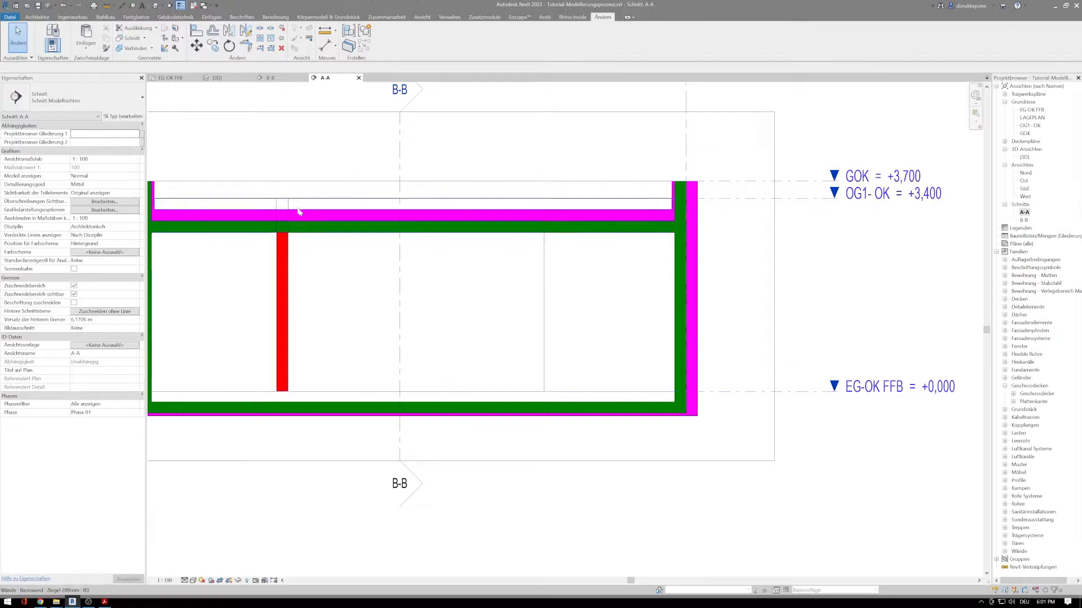
{"action": "left_click", "coordinate": [279, 261]}
{"action": "key", "text": "Escape"}
{"action": "left_click", "coordinate": [288, 273]}
{"action": "key", "text": "Escape"}
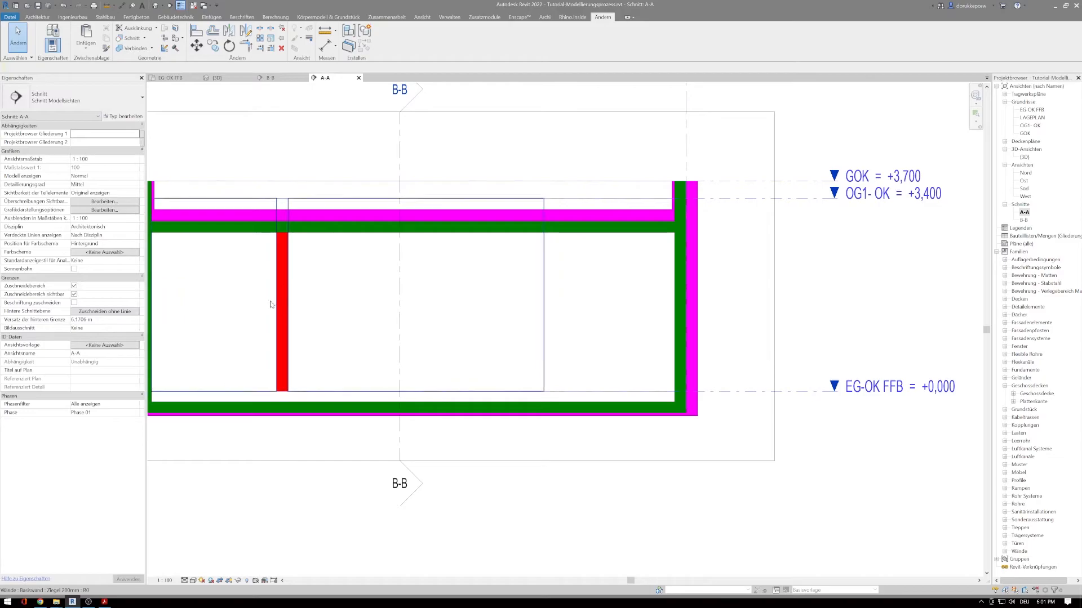
{"action": "left_click", "coordinate": [284, 389]}
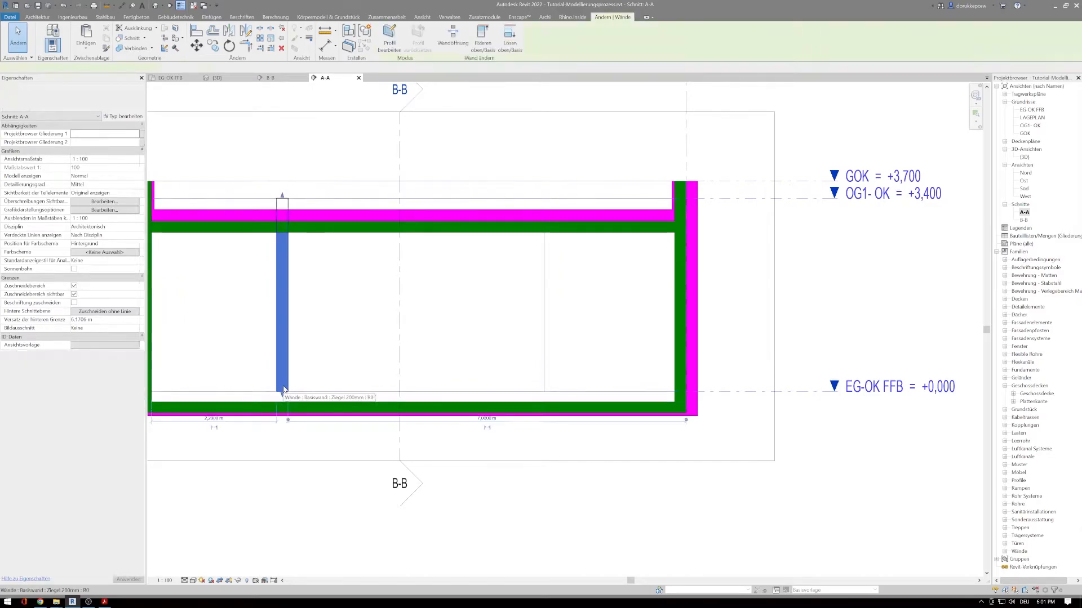
{"action": "left_click", "coordinate": [133, 49]}
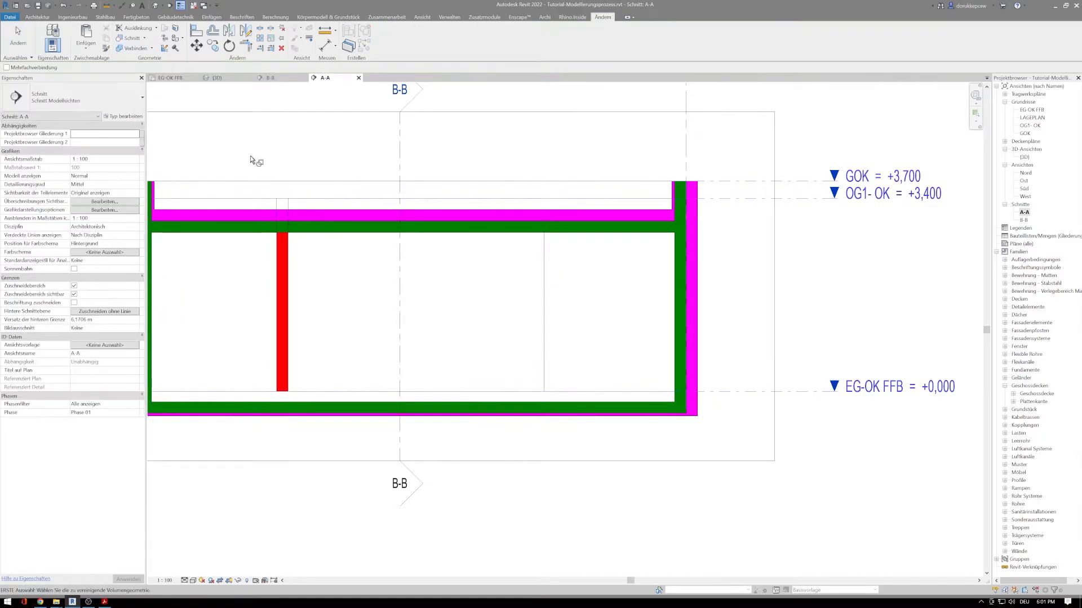
{"action": "left_click", "coordinate": [295, 210]}
{"action": "key", "text": "Escape"}
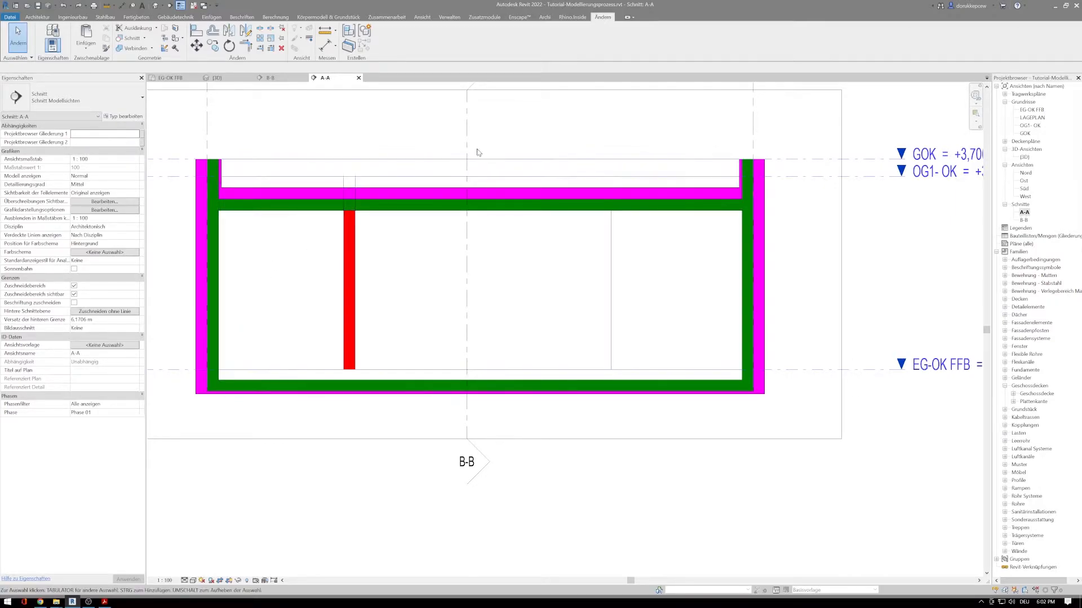
{"action": "middle_click_drag", "start_coordinate": [415, 133], "coordinate": [410, 169]}
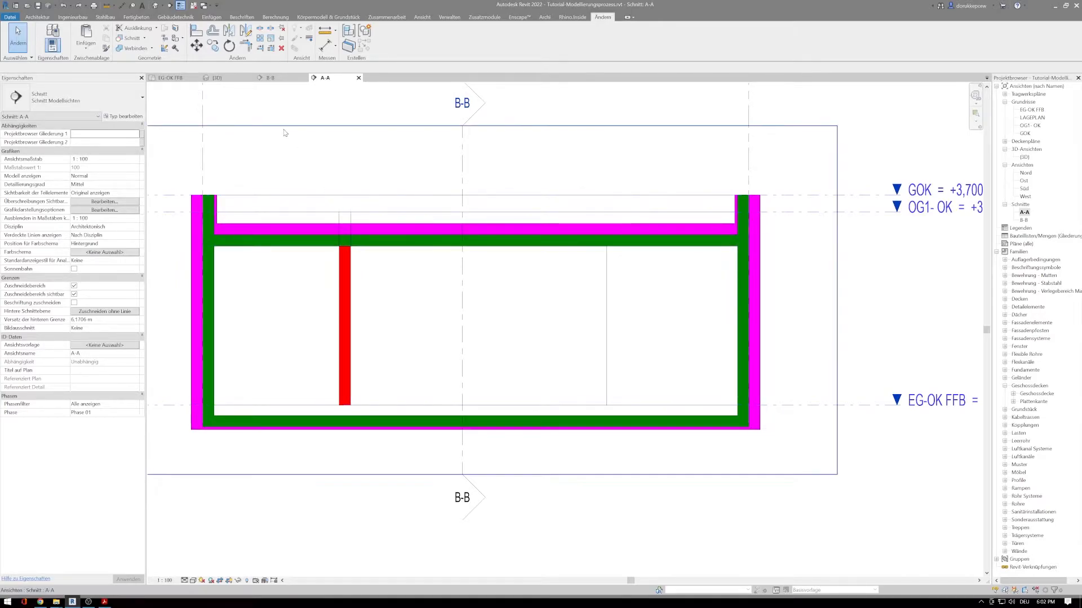
Join the interior walls protruding through the roof slab with the slab in the 3D view, and reopen section A-A
{"action": "left_click", "coordinate": [156, 6]}
{"action": "middle_click_drag", "start_coordinate": [397, 289], "coordinate": [466, 415]}
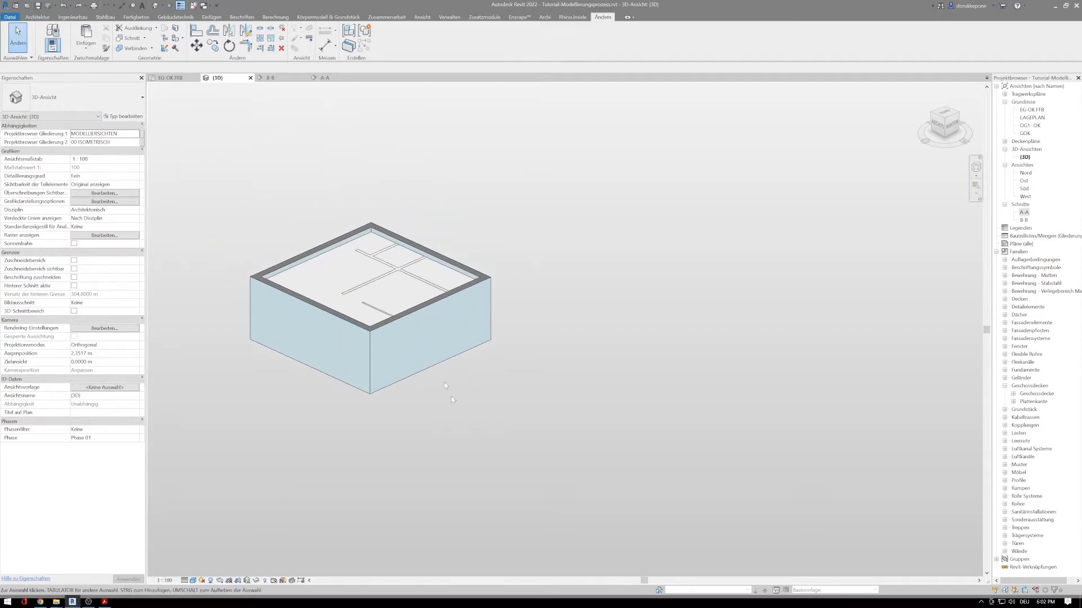
{"action": "scroll", "coordinate": [385, 275], "scroll_direction": "up", "scroll_amount": 3}
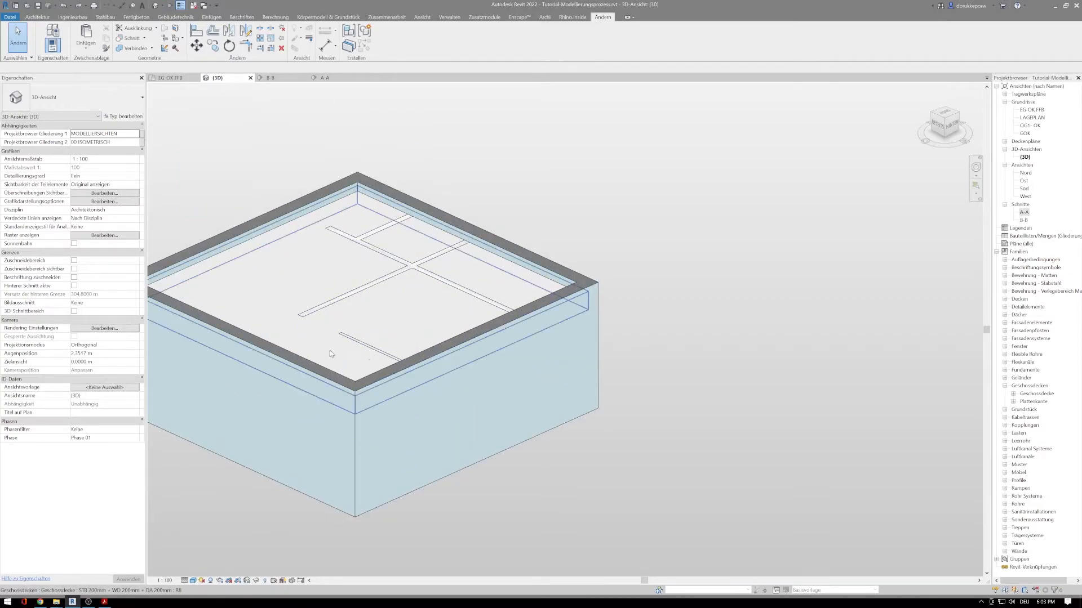
{"action": "left_click", "coordinate": [277, 290]}
{"action": "left_click", "coordinate": [130, 48]}
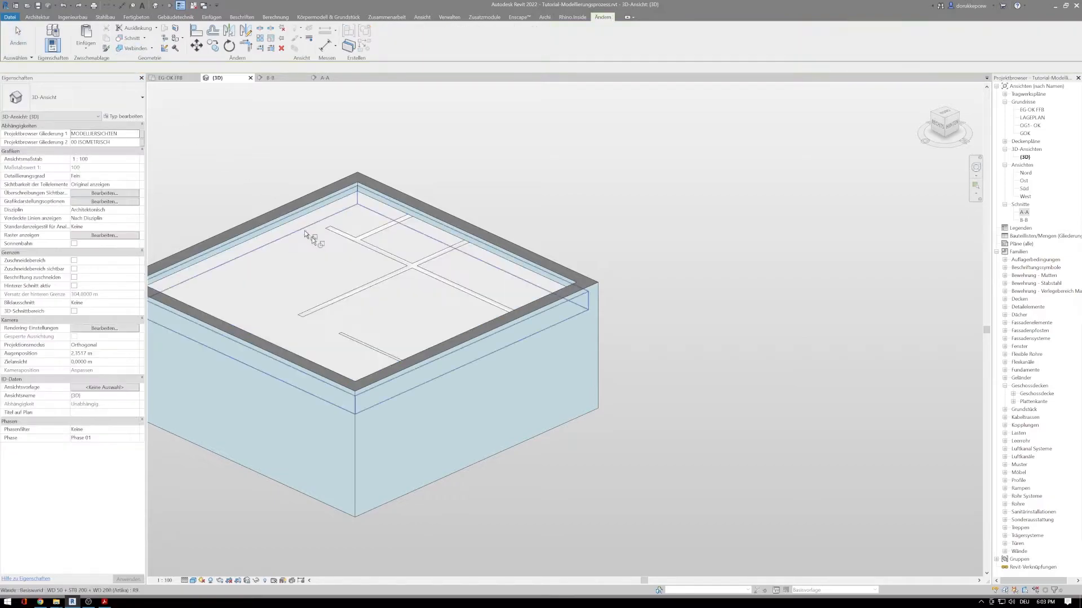
{"action": "left_click", "coordinate": [325, 249]}
{"action": "left_click", "coordinate": [347, 236]}
{"action": "left_click", "coordinate": [341, 257]}
{"action": "left_click", "coordinate": [380, 236]}
{"action": "left_click", "coordinate": [390, 250]}
{"action": "left_click", "coordinate": [429, 262]}
{"action": "left_click", "coordinate": [356, 349]}
{"action": "left_click", "coordinate": [357, 347]}
{"action": "left_click", "coordinate": [468, 359]}
{"action": "double_click", "coordinate": [1023, 213]}
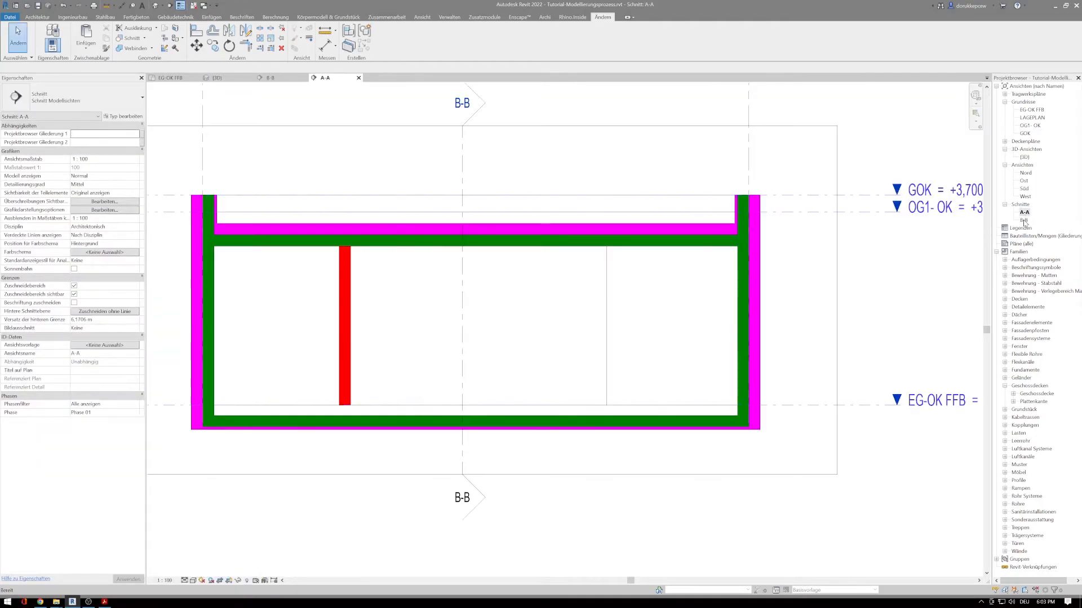
Open section B-B and examine how the interior walls meet the roof slab
{"action": "double_click", "coordinate": [1023, 220]}
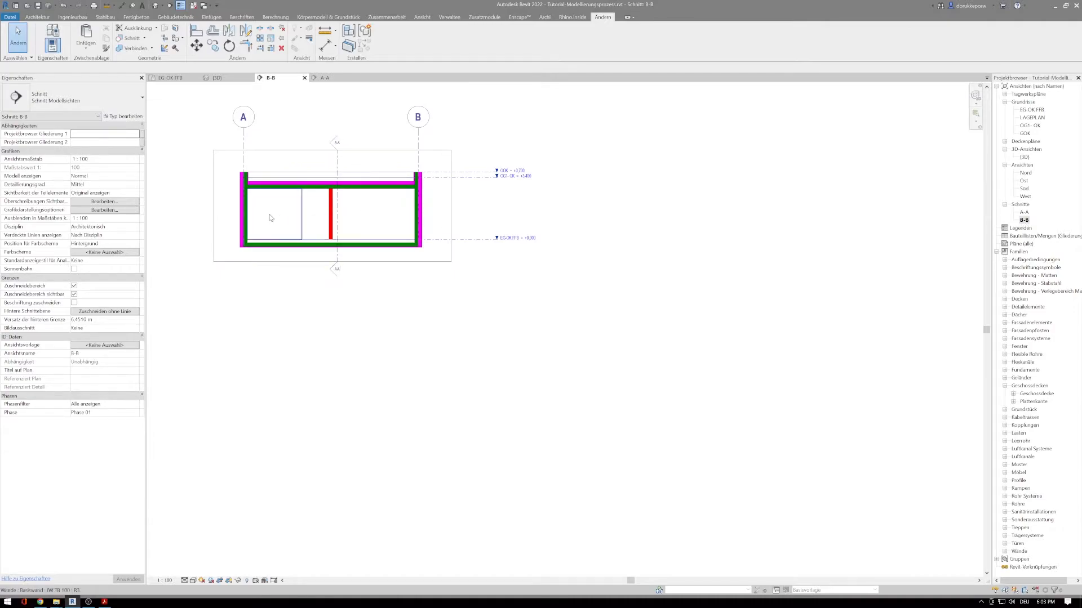
{"action": "scroll", "coordinate": [270, 214], "scroll_direction": "up", "scroll_amount": 3}
{"action": "middle_click_drag", "start_coordinate": [377, 229], "coordinate": [359, 309]}
{"action": "scroll", "coordinate": [341, 254], "scroll_direction": "down", "scroll_amount": 1}
Return to the EG-OK FFB floor plan and close all inactive views
{"action": "double_click", "coordinate": [1032, 110]}
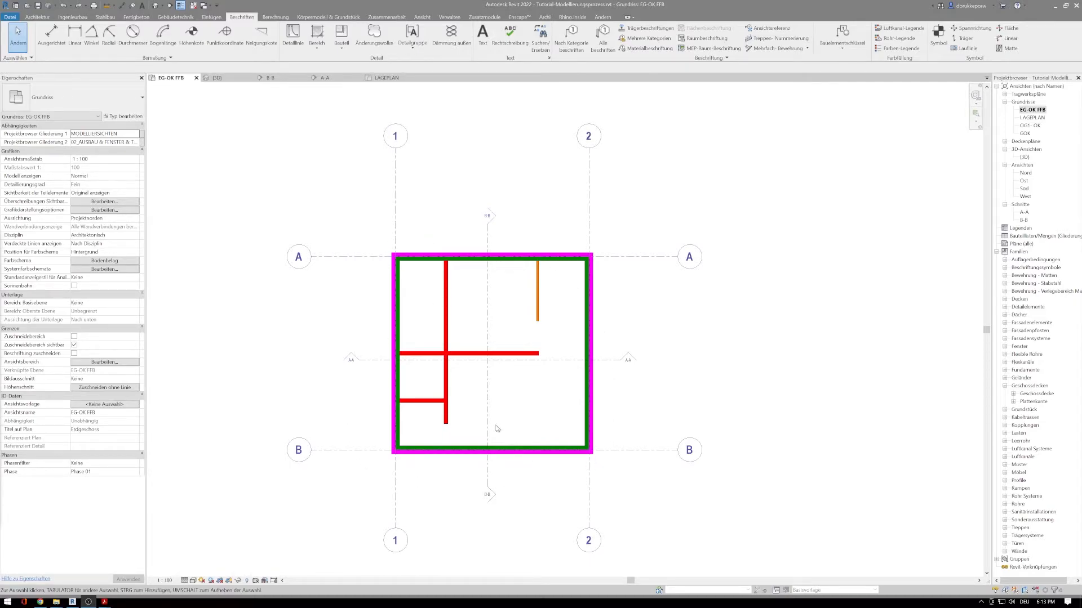
{"action": "scroll", "coordinate": [455, 422], "scroll_direction": "up", "scroll_amount": 1}
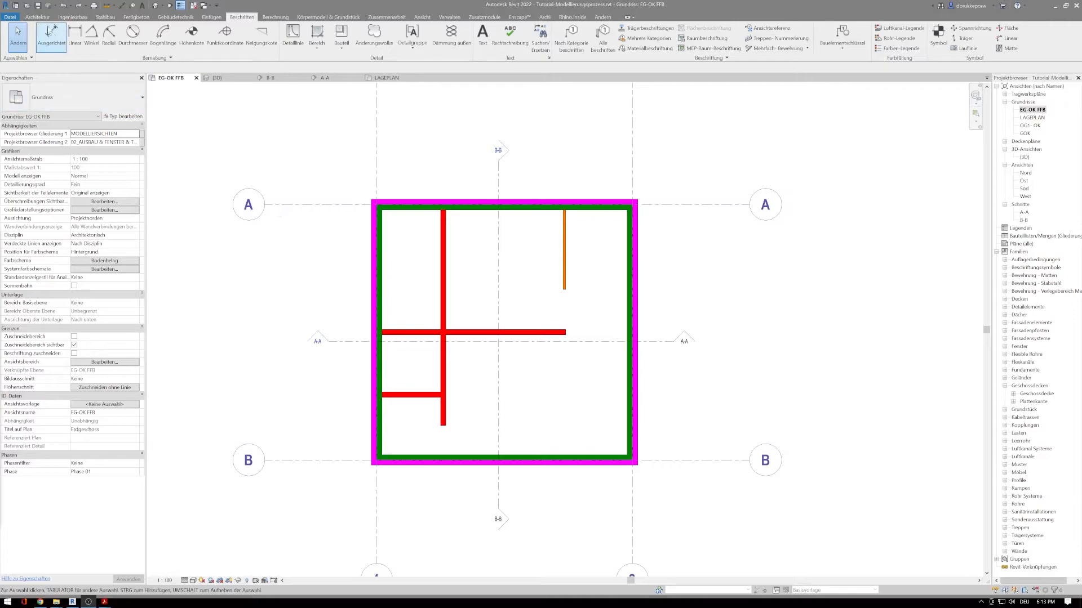
{"action": "left_click", "coordinate": [193, 6]}
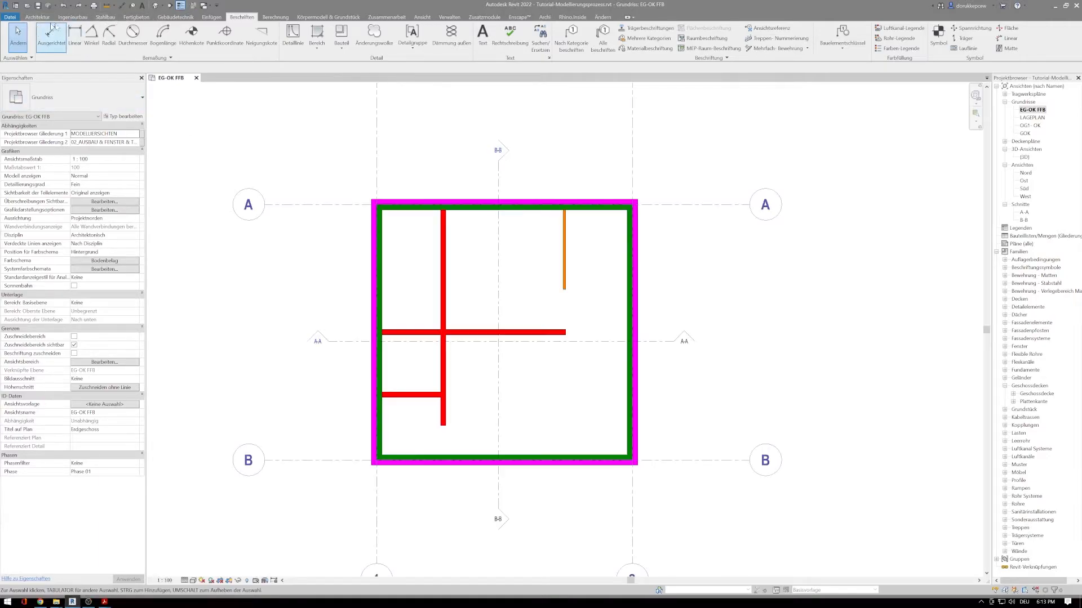
Place a fixed single-sash 1000 x 1000 window in the left exterior wall, centred between the two horizontal brick walls
{"action": "left_click", "coordinate": [28, 17]}
{"action": "middle_click_drag", "start_coordinate": [237, 282], "coordinate": [245, 296]}
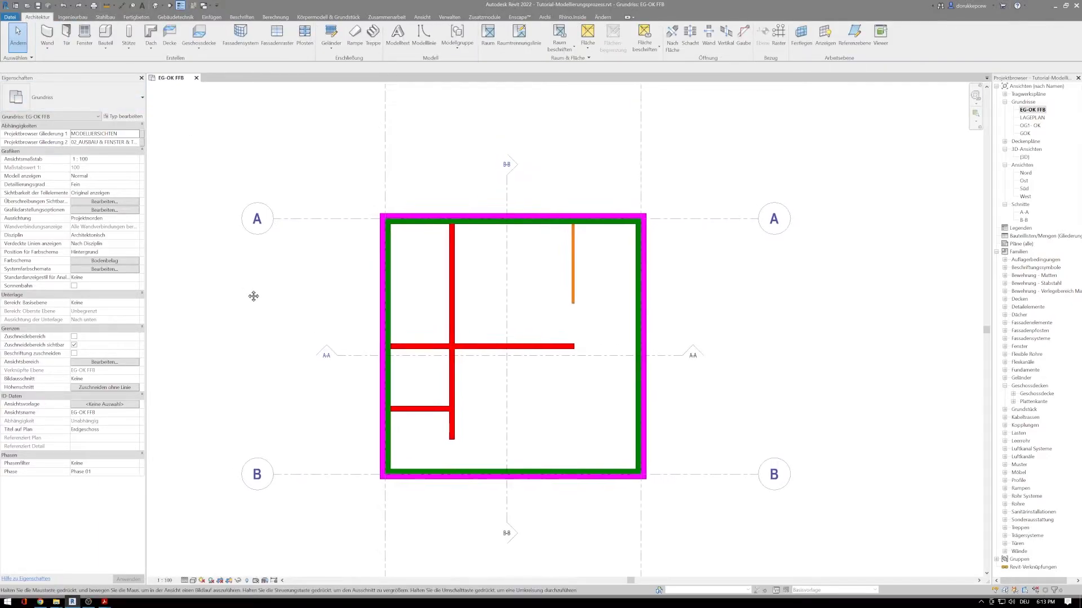
{"action": "left_click", "coordinate": [84, 38]}
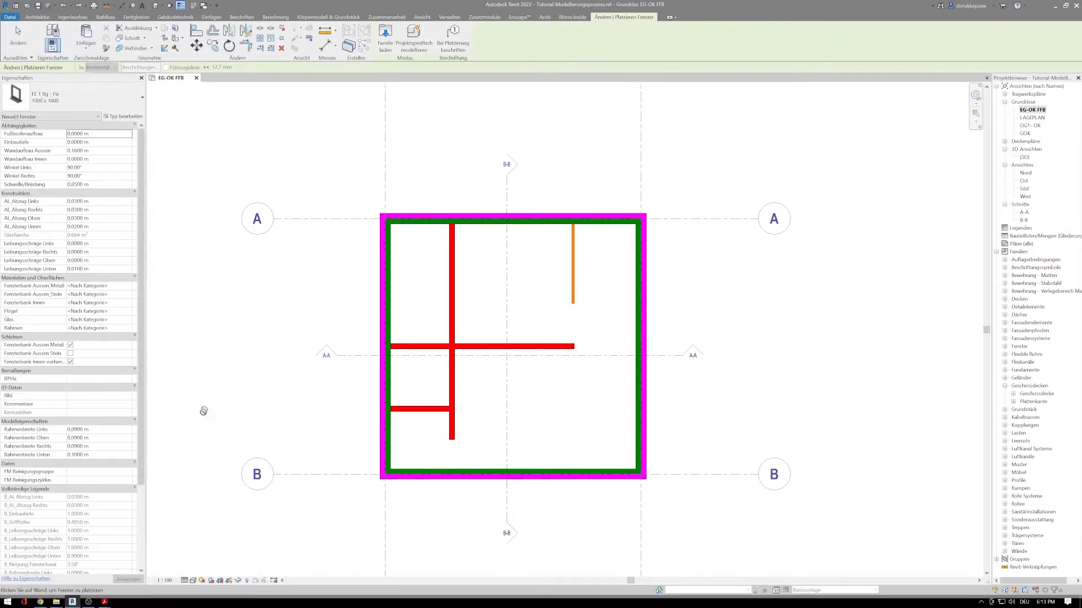
{"action": "scroll", "coordinate": [358, 428], "scroll_direction": "up", "scroll_amount": 3}
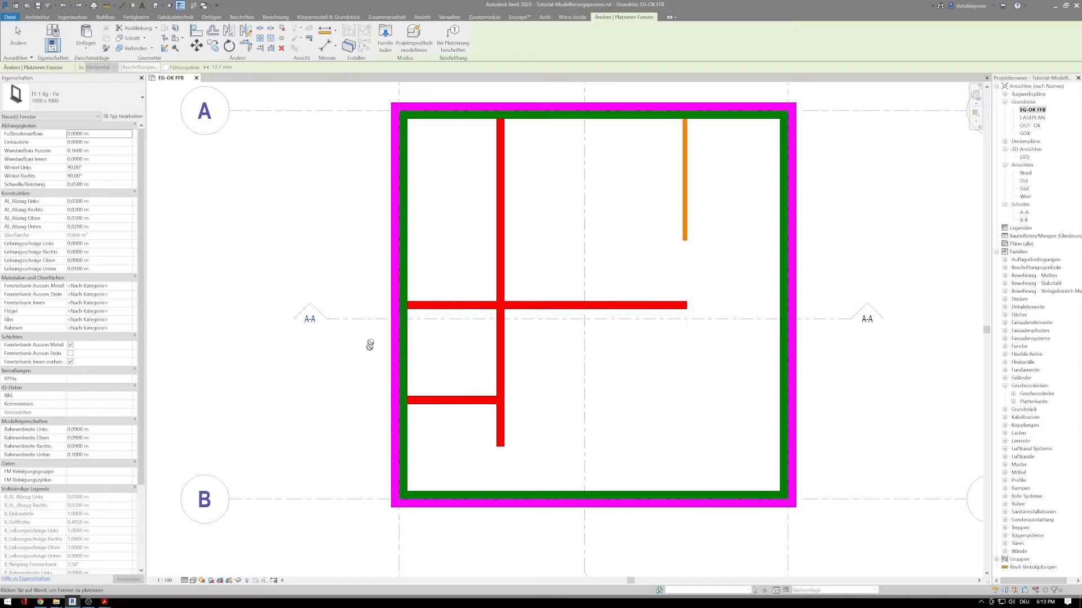
{"action": "scroll", "coordinate": [397, 350], "scroll_direction": "up", "scroll_amount": 3}
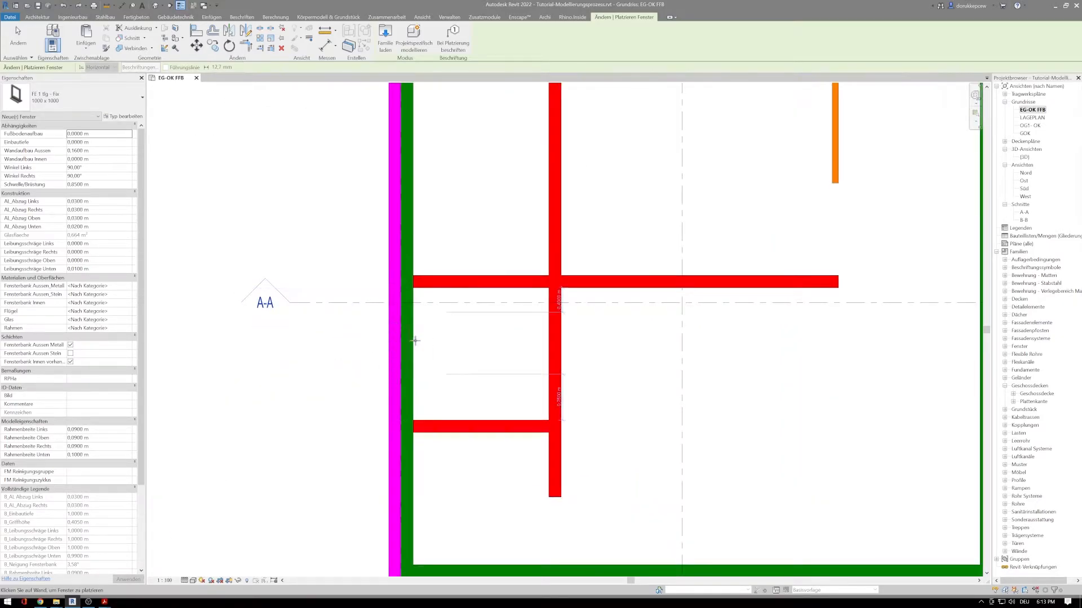
{"action": "left_click", "coordinate": [388, 354]}
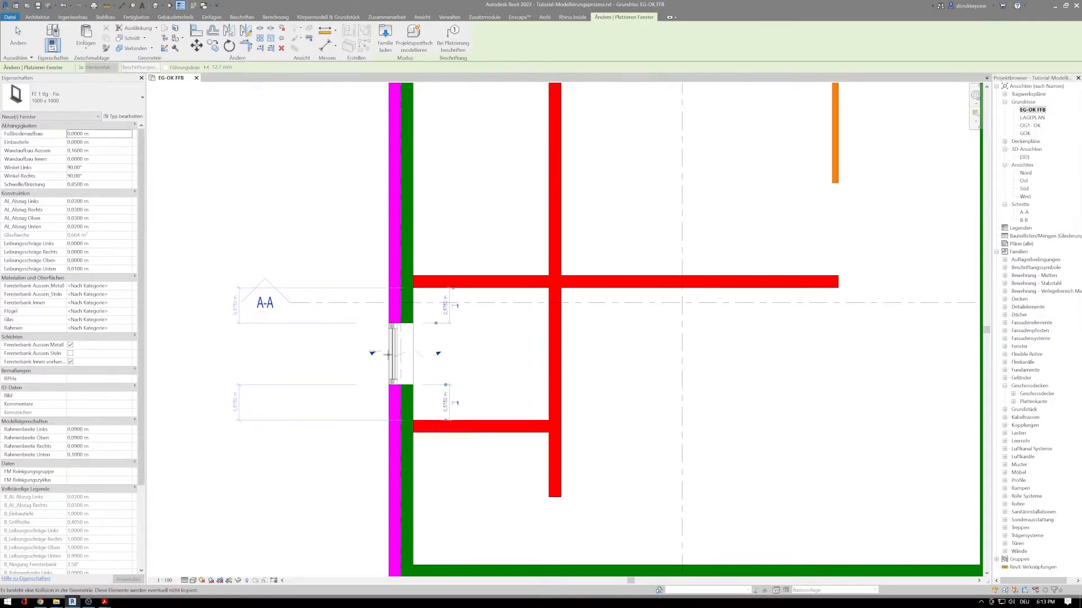
{"action": "scroll", "coordinate": [319, 396], "scroll_direction": "up", "scroll_amount": 2}
{"action": "middle_click_drag", "start_coordinate": [318, 396], "coordinate": [263, 397]}
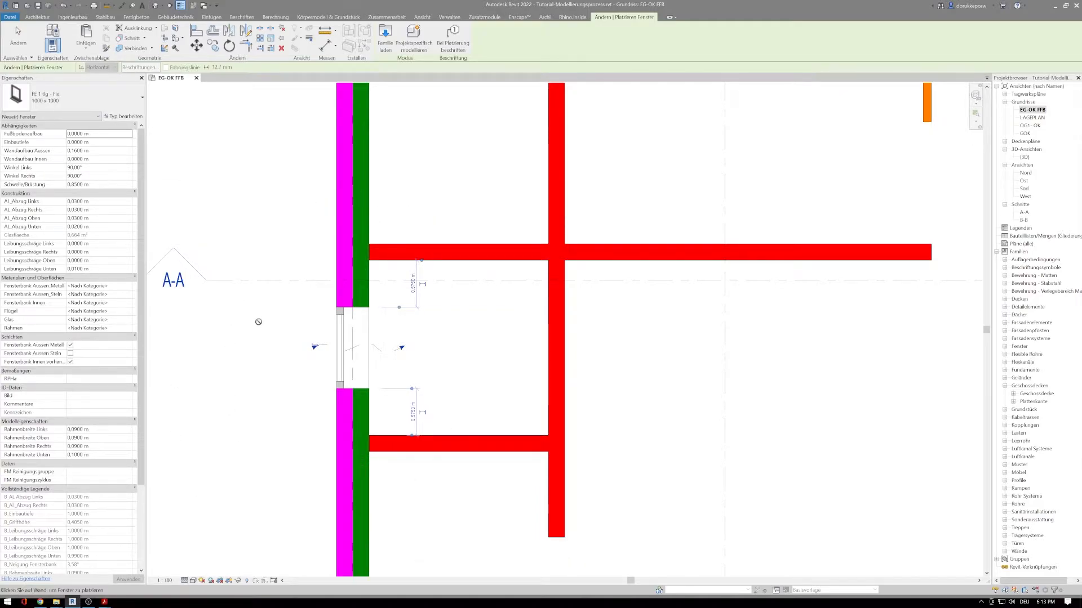
{"action": "key", "text": "Escape"}
{"action": "key", "text": "Escape"}
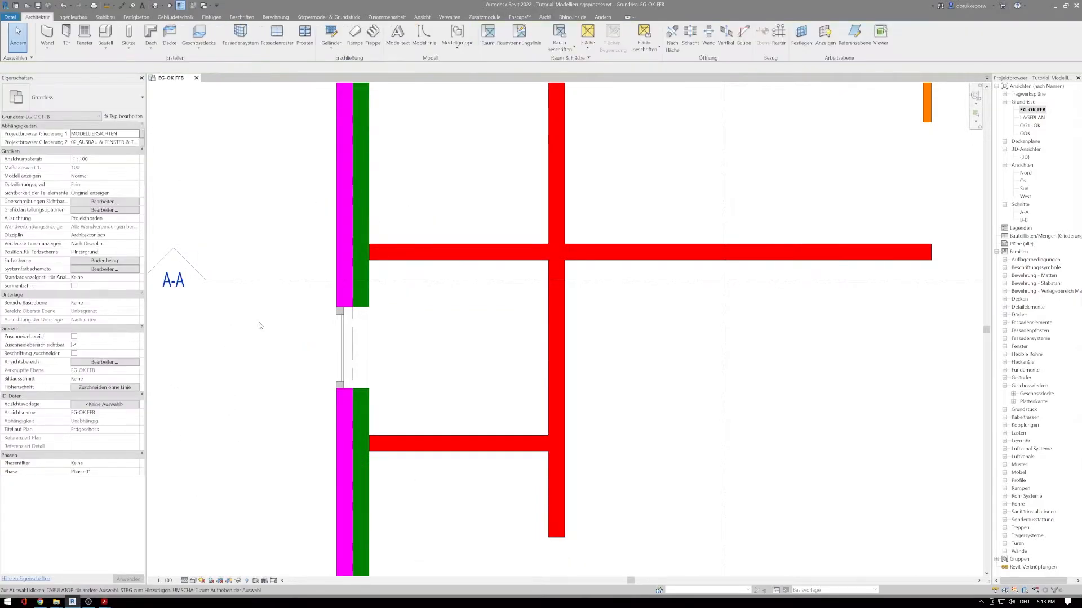
Tag the new window by category with its clear opening dimensions outside the left exterior wall
{"action": "left_click", "coordinate": [242, 18]}
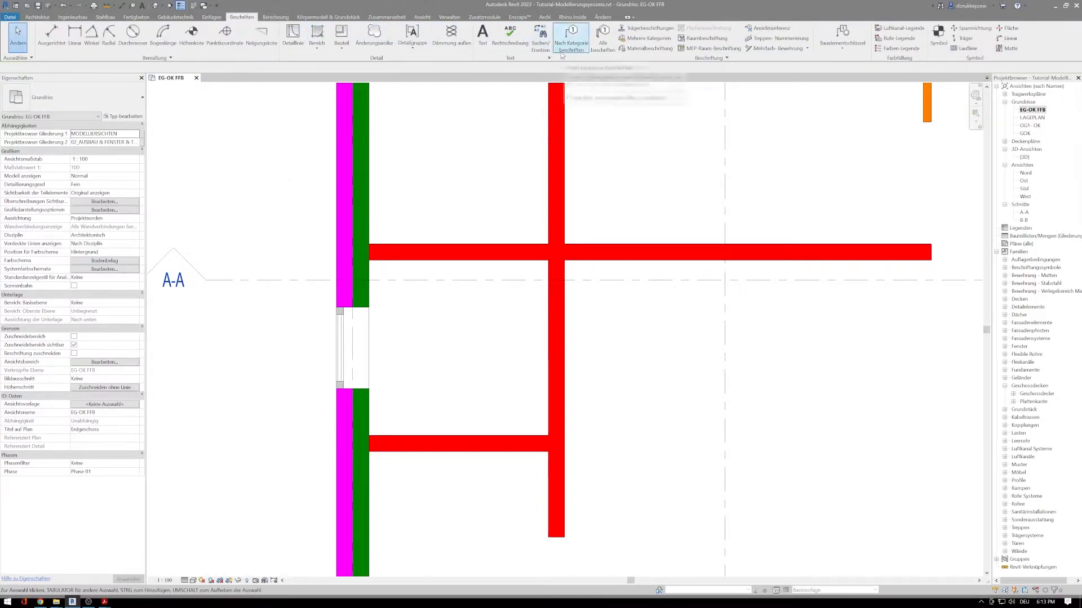
{"action": "left_click", "coordinate": [559, 55]}
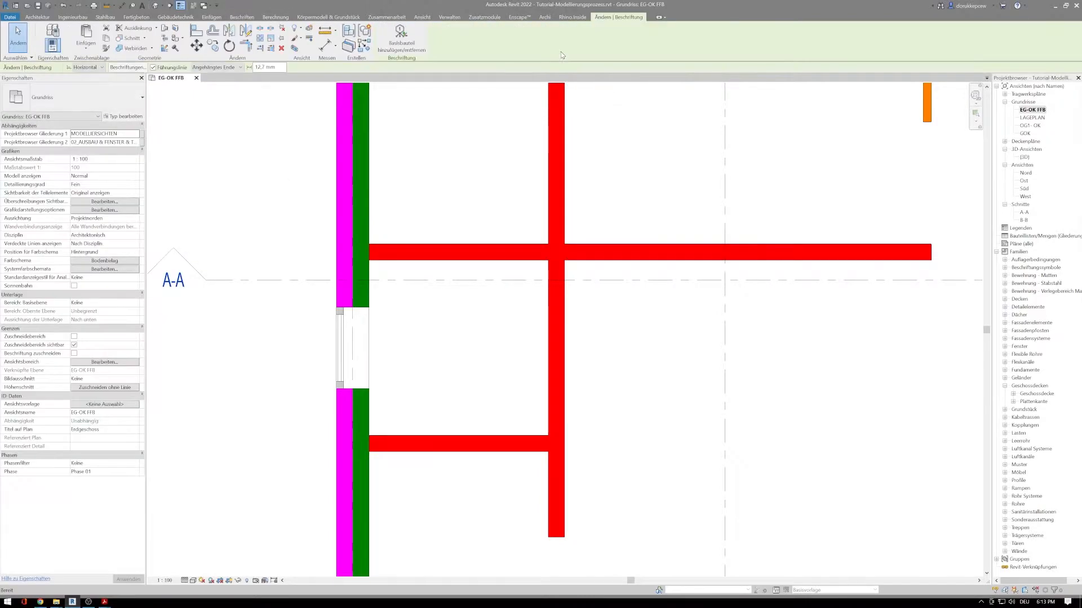
{"action": "left_click", "coordinate": [338, 340]}
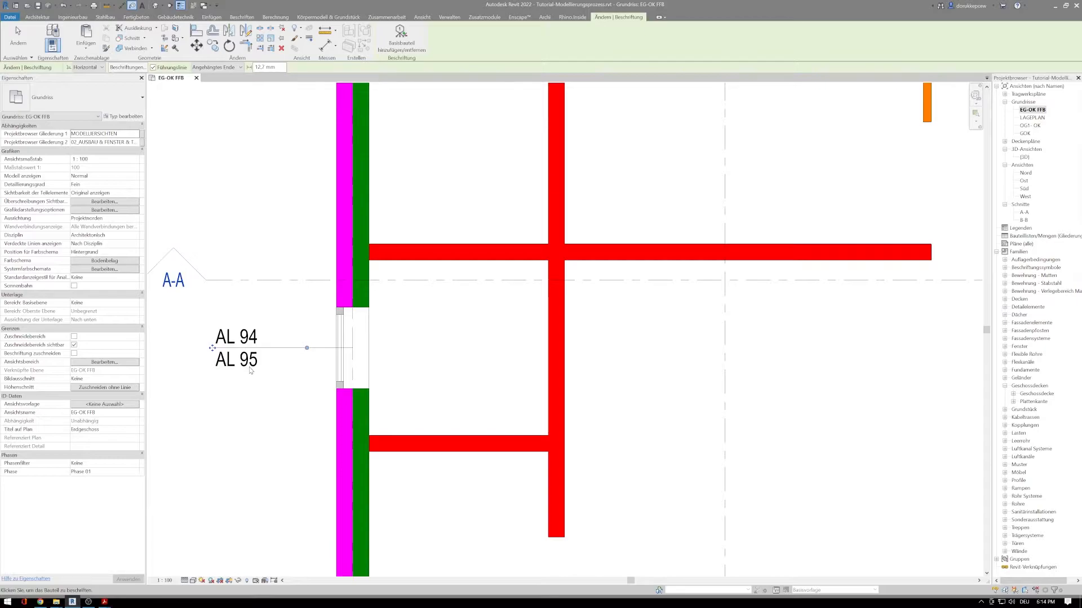
{"action": "key", "text": "Escape"}
{"action": "key", "text": "Escape"}
{"action": "middle_click_drag", "start_coordinate": [282, 393], "coordinate": [366, 402]}
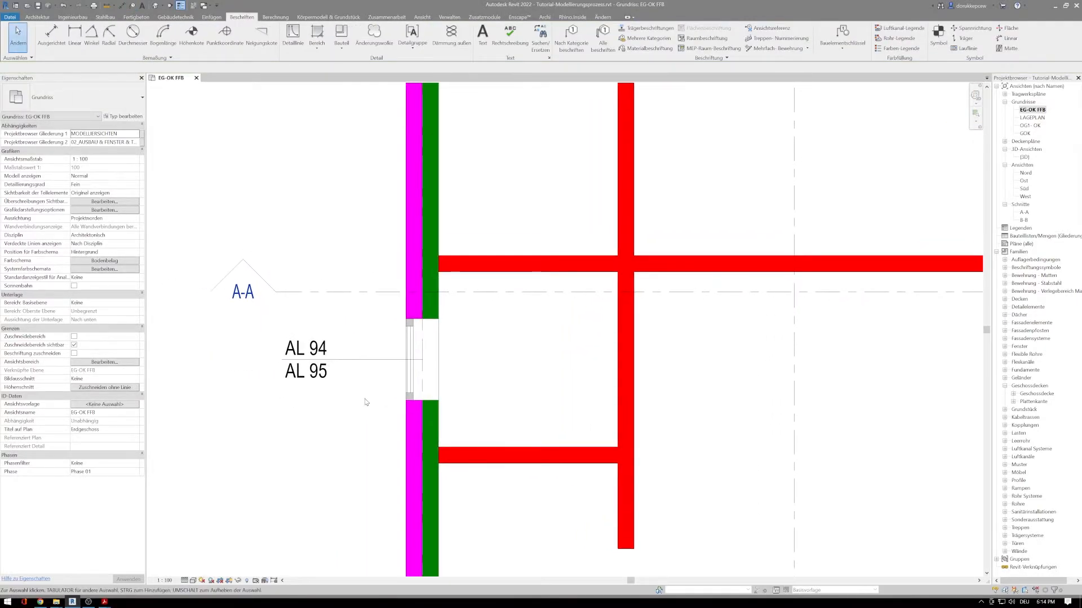
Set the window's installation depth (Einbautiefe) to 0.2 m
{"action": "left_click", "coordinate": [416, 380]}
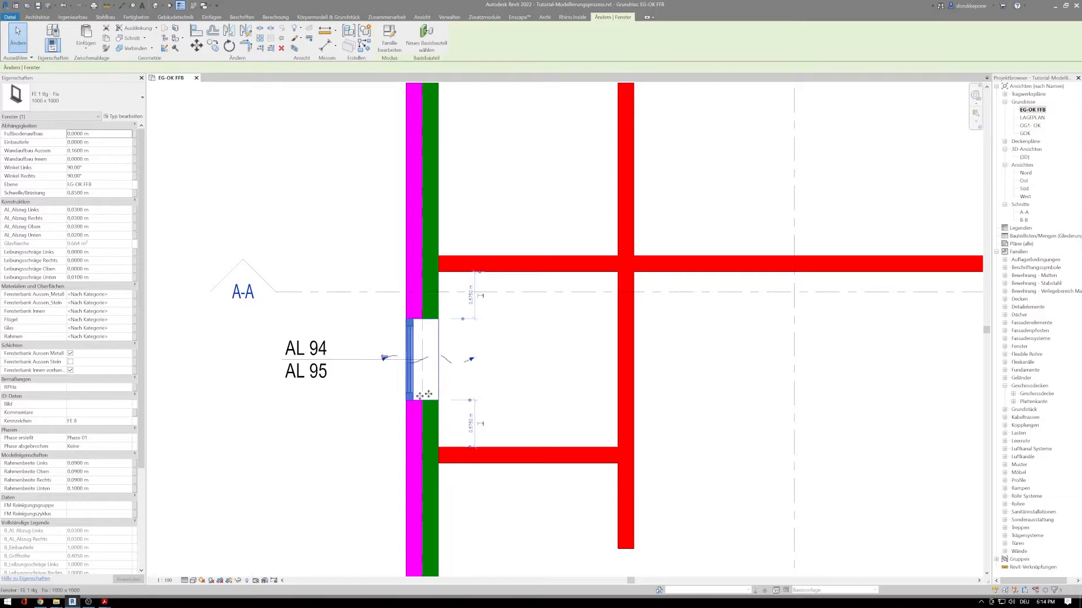
{"action": "scroll", "coordinate": [415, 324], "scroll_direction": "up", "scroll_amount": 1}
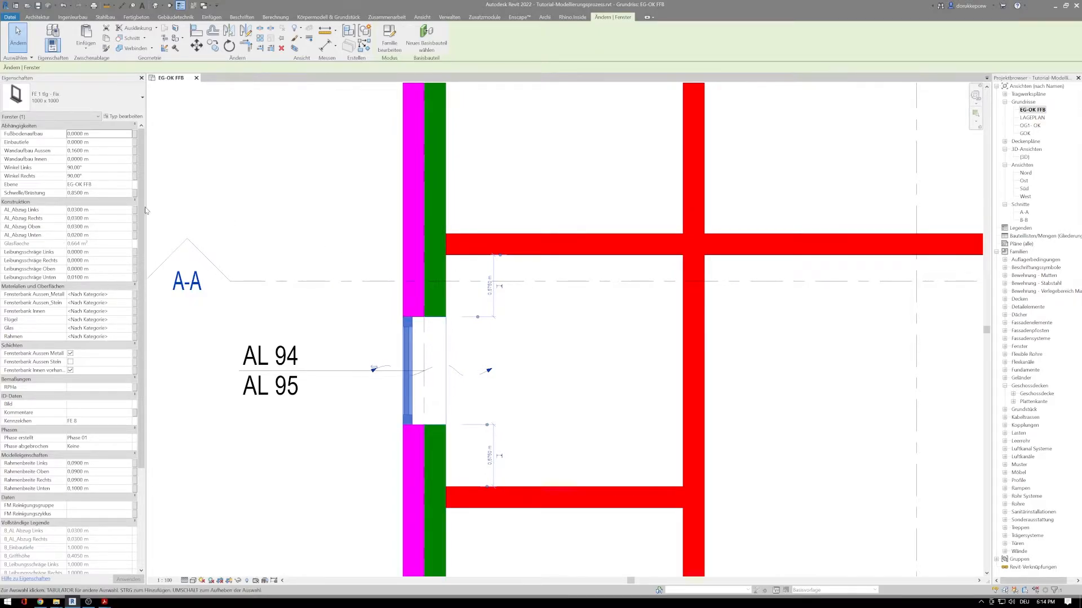
{"action": "left_click", "coordinate": [108, 143]}
{"action": "type", "text": "0,2m"}
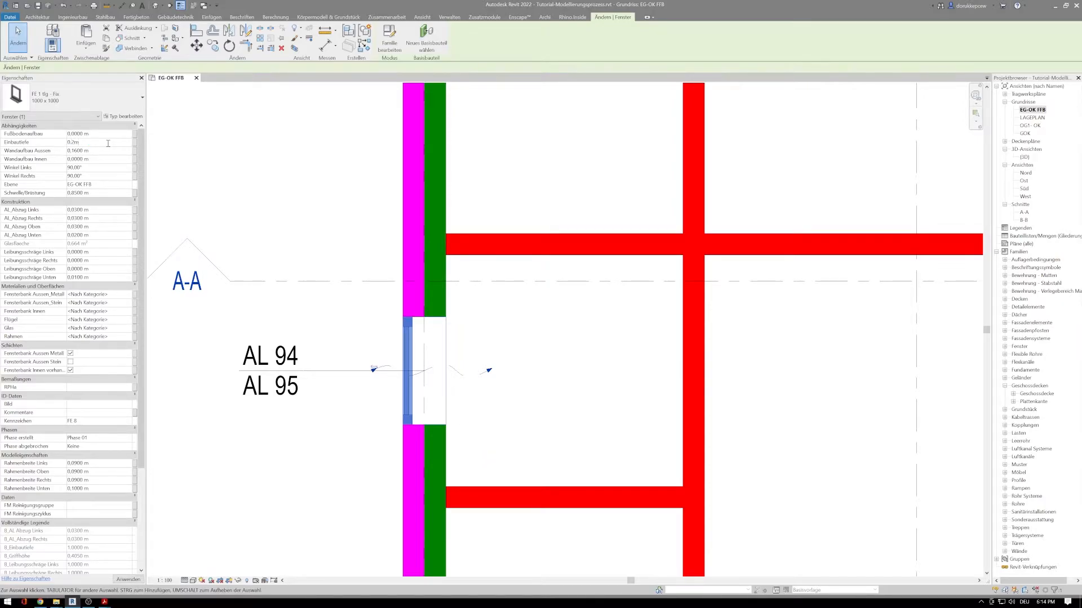
{"action": "key", "text": "Return"}
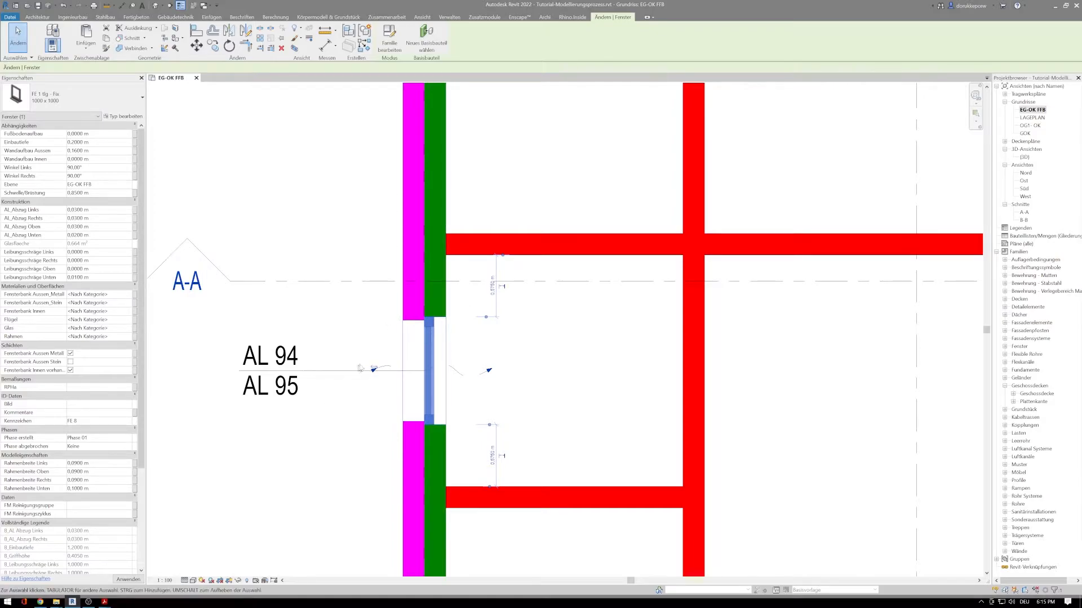
Set the window's clear-opening deductions AL_Abzug Links and AL_Abzug Rechts to 0.05 m each
{"action": "scroll", "coordinate": [413, 337], "scroll_direction": "up", "scroll_amount": 1}
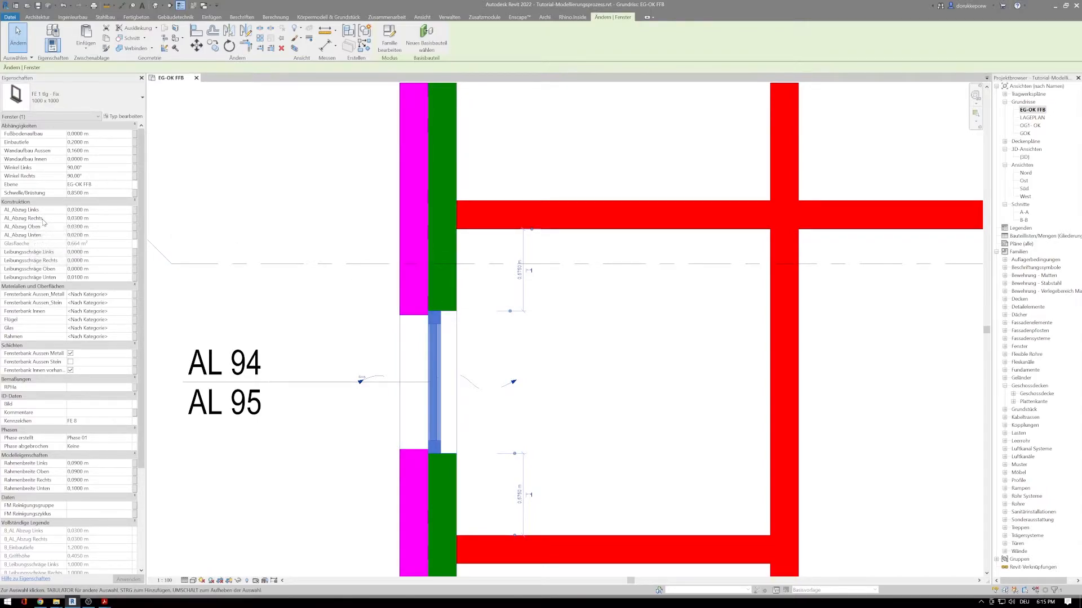
{"action": "left_click", "coordinate": [97, 210]}
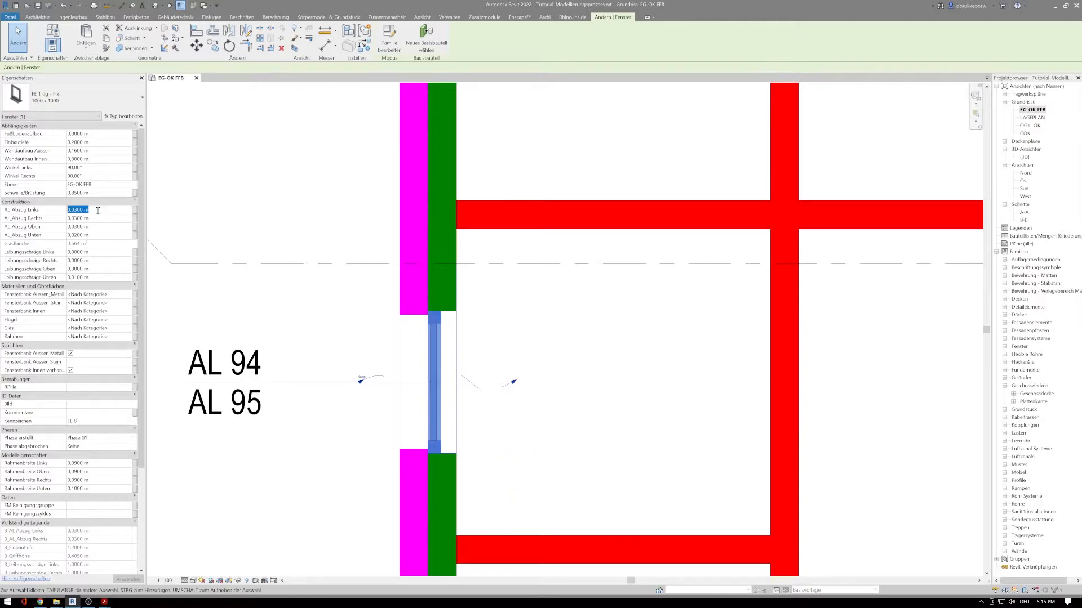
{"action": "type", "text": "5"}
{"action": "left_click", "coordinate": [94, 219]}
{"action": "type", "text": "5"}
{"action": "key", "text": "Return"}
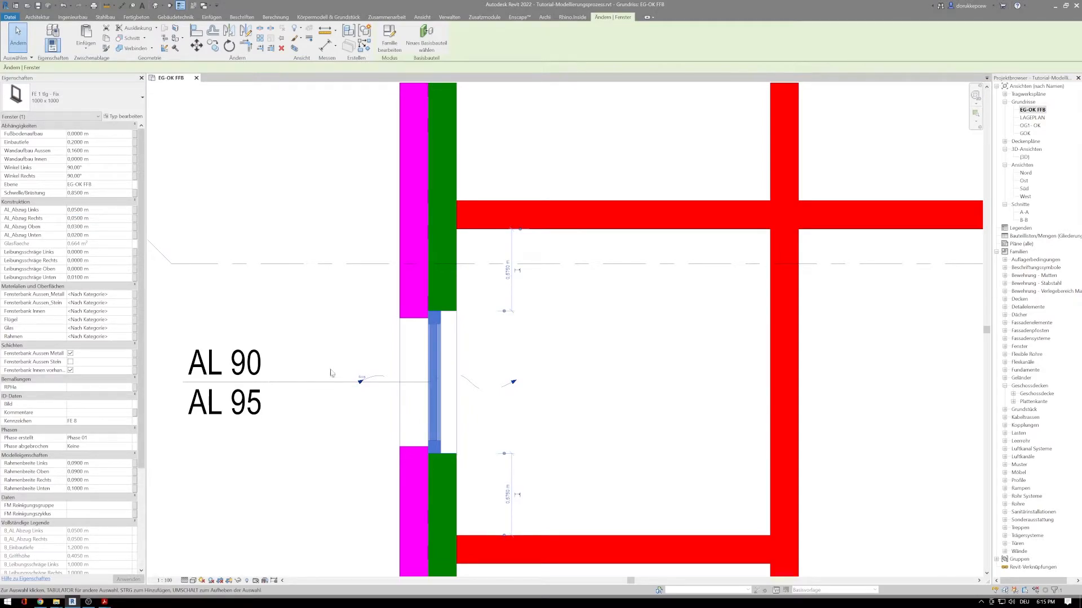
{"action": "scroll", "coordinate": [320, 325], "scroll_direction": "down", "scroll_amount": 1}
{"action": "middle_click_drag", "start_coordinate": [320, 332], "coordinate": [338, 339]}
{"action": "scroll", "coordinate": [350, 425], "scroll_direction": "up", "scroll_amount": 1}
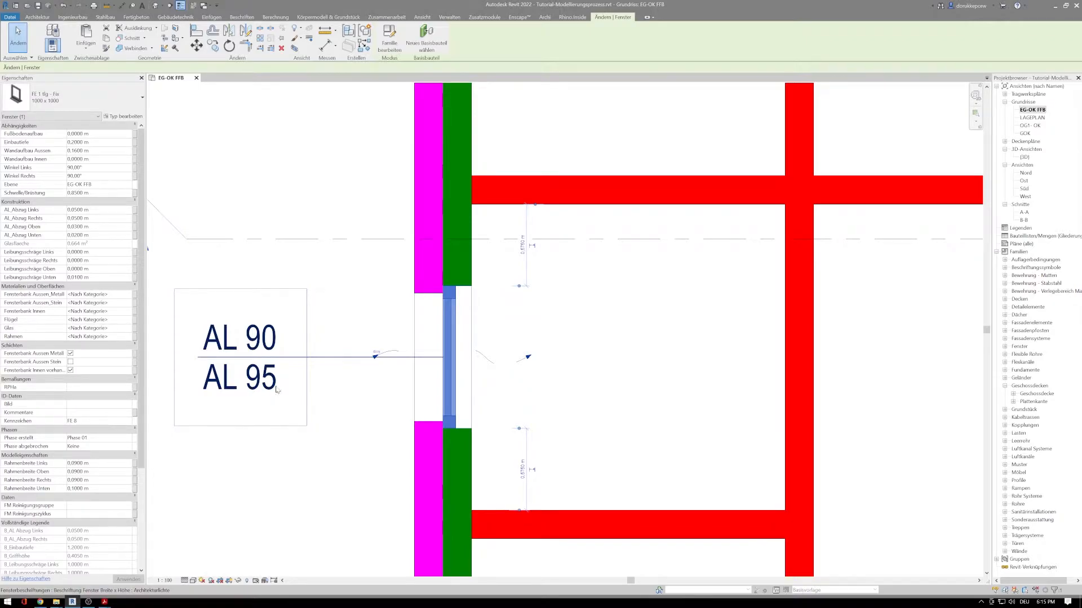
Set the window's sill height (Schwelle/Brüstung) to 1.65 m
{"action": "left_click", "coordinate": [97, 193]}
{"action": "type", "text": "1,65"}
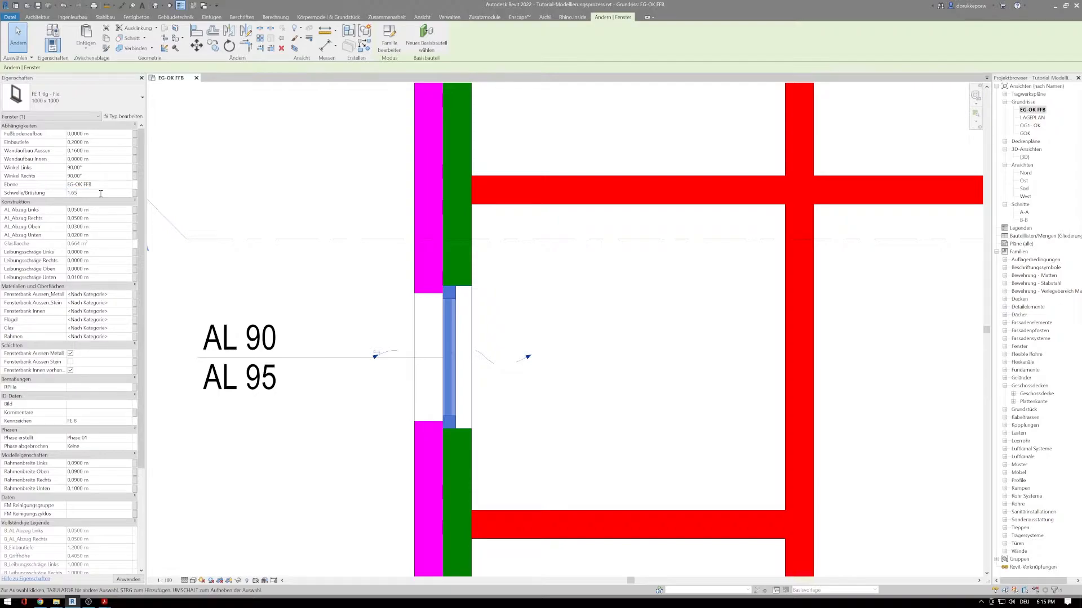
{"action": "key", "text": "Return"}
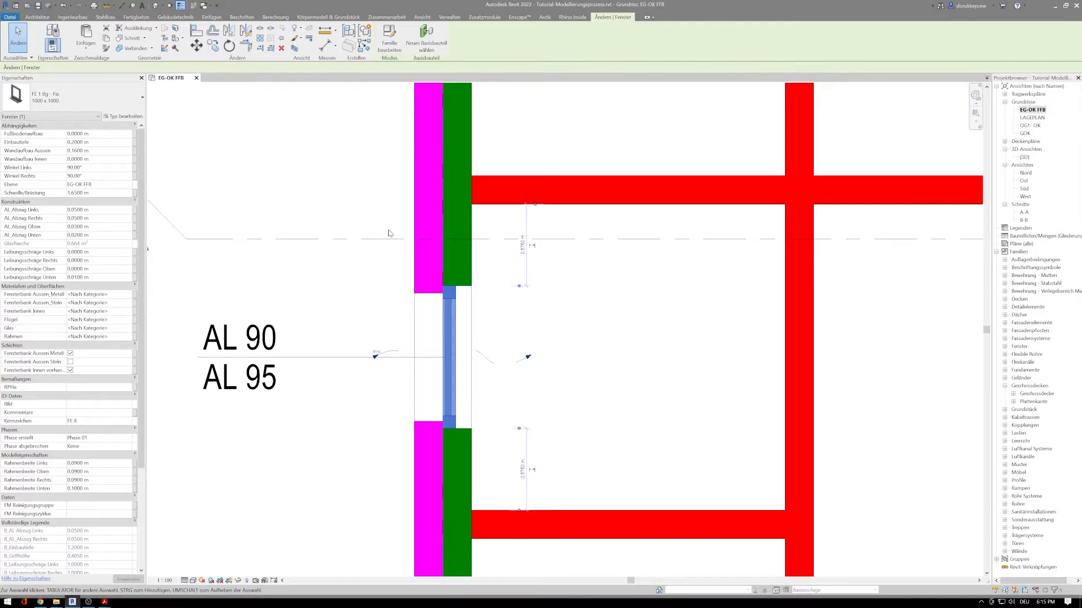
Duplicate the window's type under the name "2050mm x 500mm"
{"action": "left_click", "coordinate": [133, 116]}
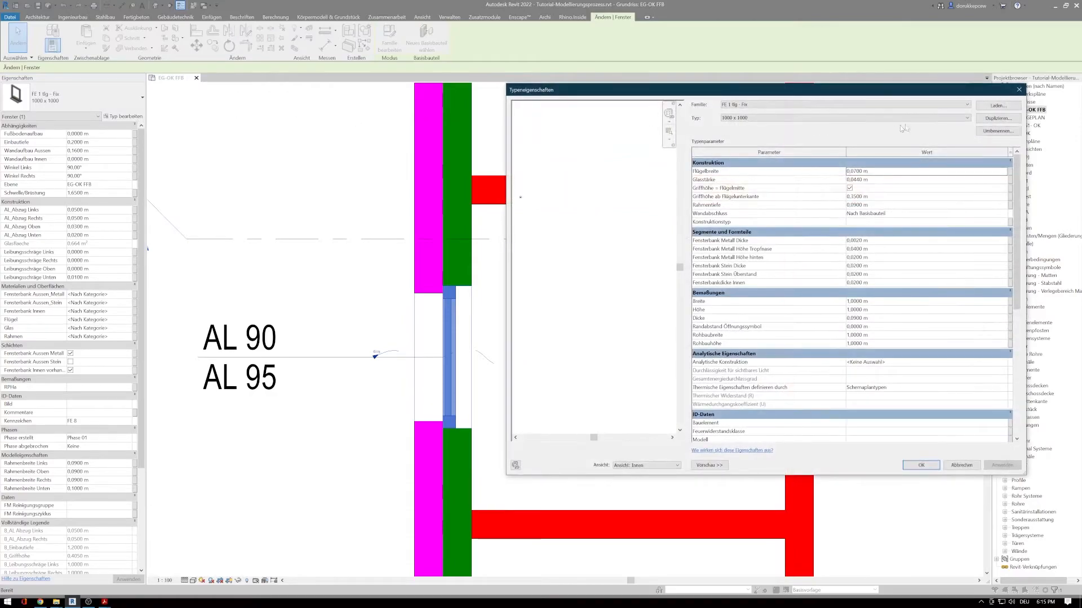
{"action": "left_click", "coordinate": [999, 118]}
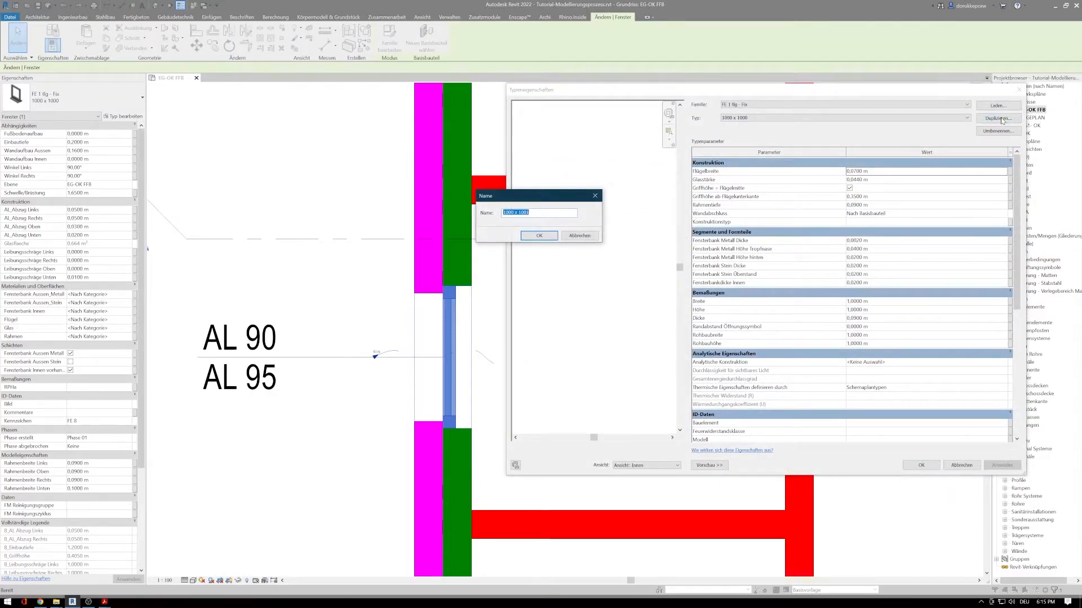
{"action": "type", "text": "2050mm x 500mm"}
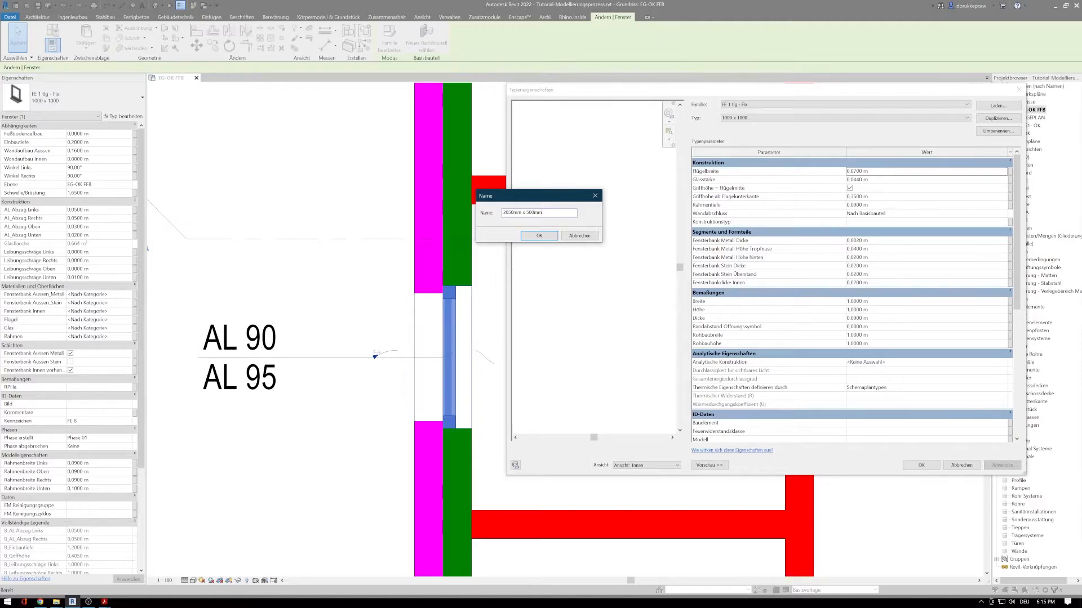
{"action": "key", "text": "Return"}
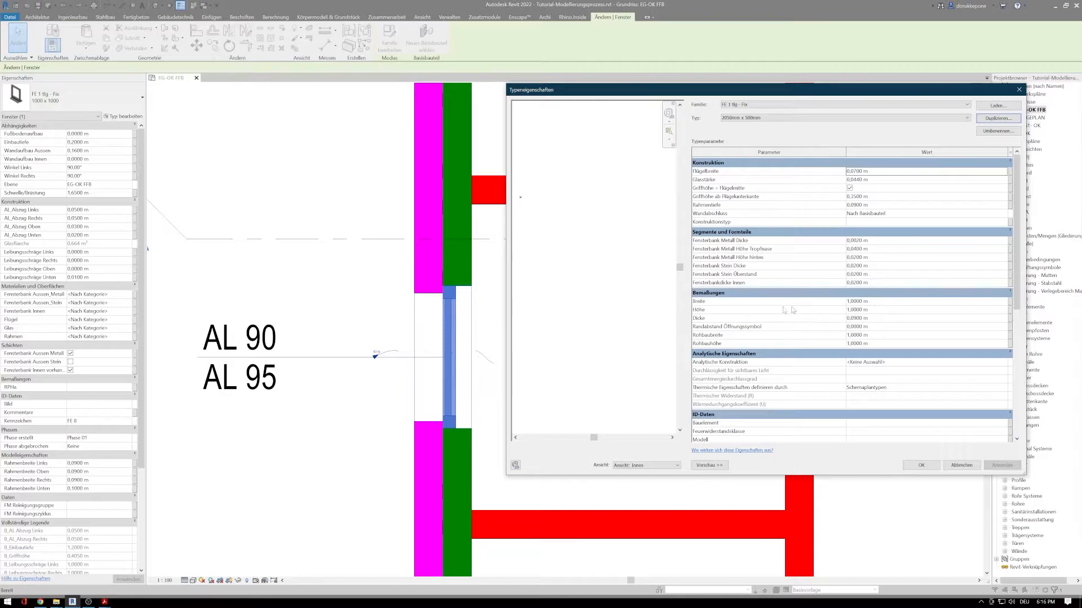
Set the new window type's width to 2.15 m and height to 0.55 m, and save the project
{"action": "left_click", "coordinate": [888, 304]}
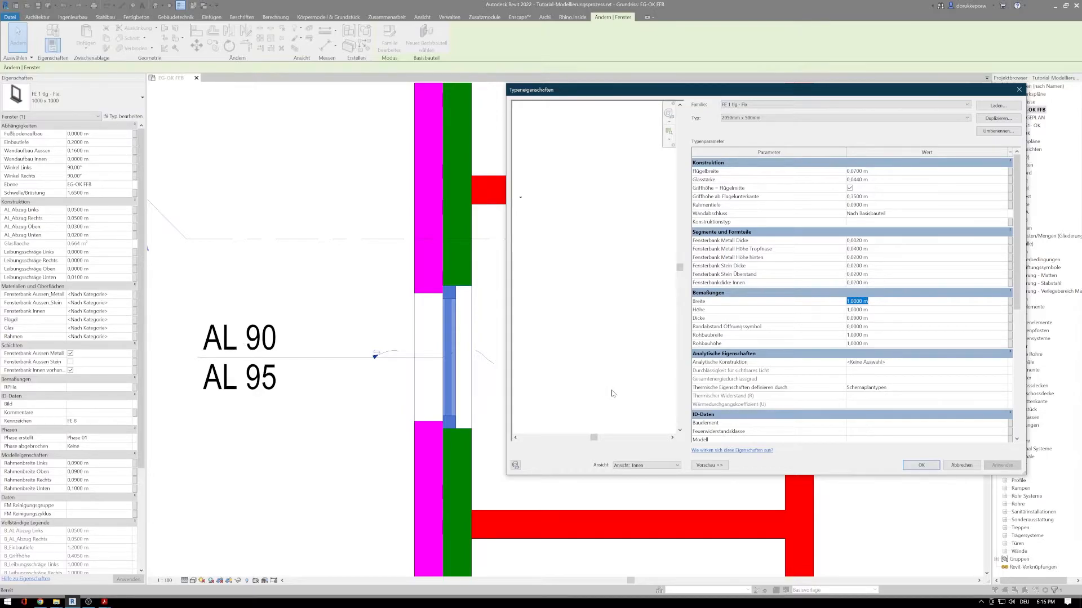
{"action": "type", "text": "2,15"}
{"action": "left_click", "coordinate": [897, 311]}
{"action": "type", "text": "1.5"}
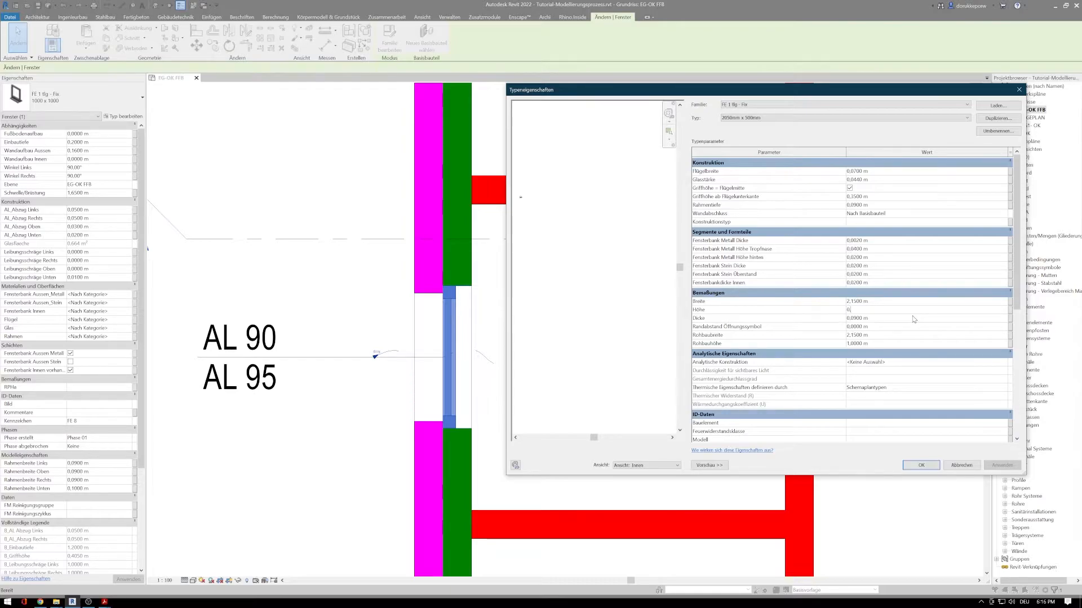
{"action": "left_click", "coordinate": [919, 467]}
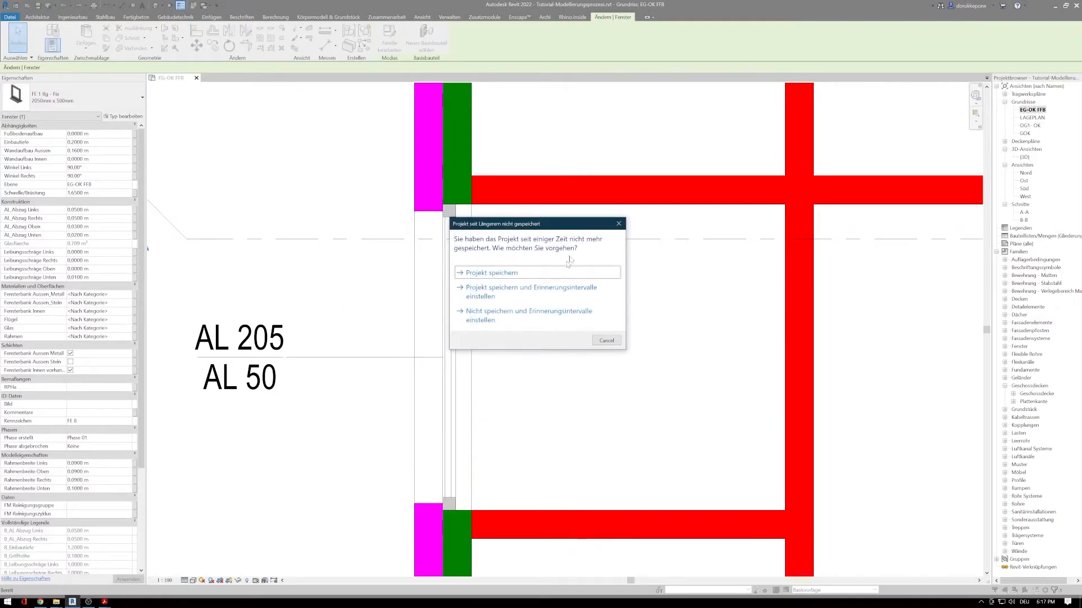
{"action": "left_click", "coordinate": [563, 272]}
Check the window's clear opening width between the outer insulation edges with a temporary aligned dimension, without placing it
{"action": "key", "text": "d"}
{"action": "key", "text": "i"}
{"action": "left_click", "coordinate": [421, 504]}
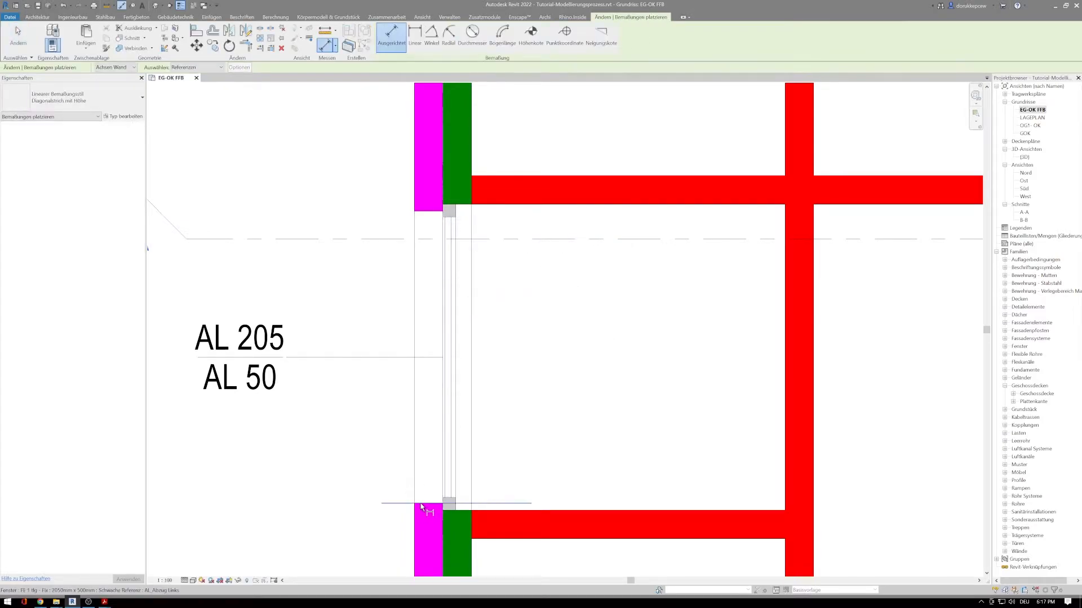
{"action": "left_click", "coordinate": [419, 217]}
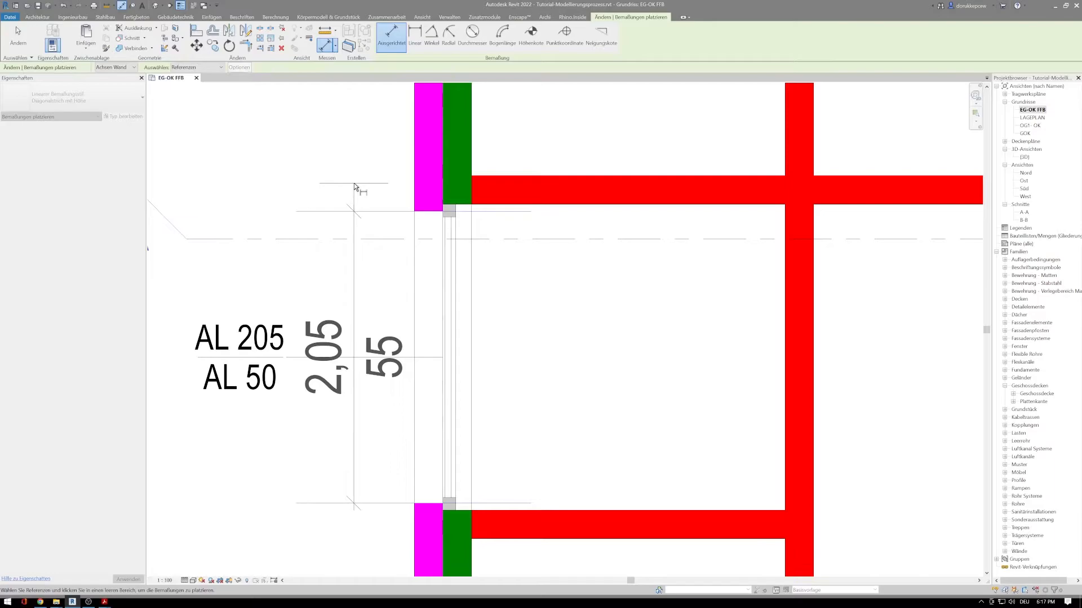
{"action": "key", "text": "Escape"}
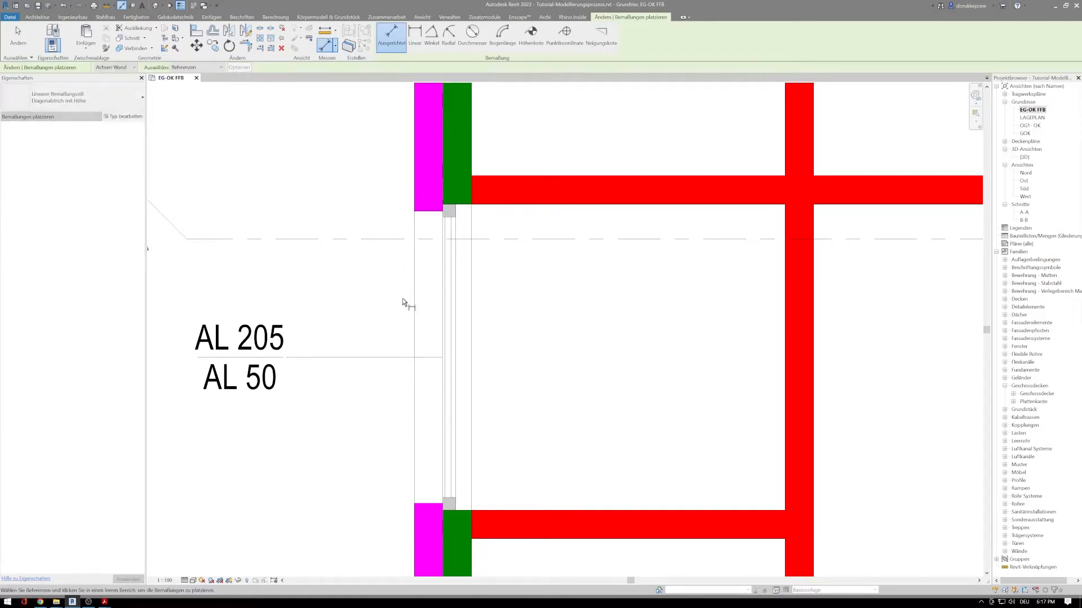
Check the window's structural opening width between its outer frame edges with a temporary aligned dimension, without placing it
{"action": "left_click", "coordinate": [457, 208]}
{"action": "left_click", "coordinate": [449, 507]}
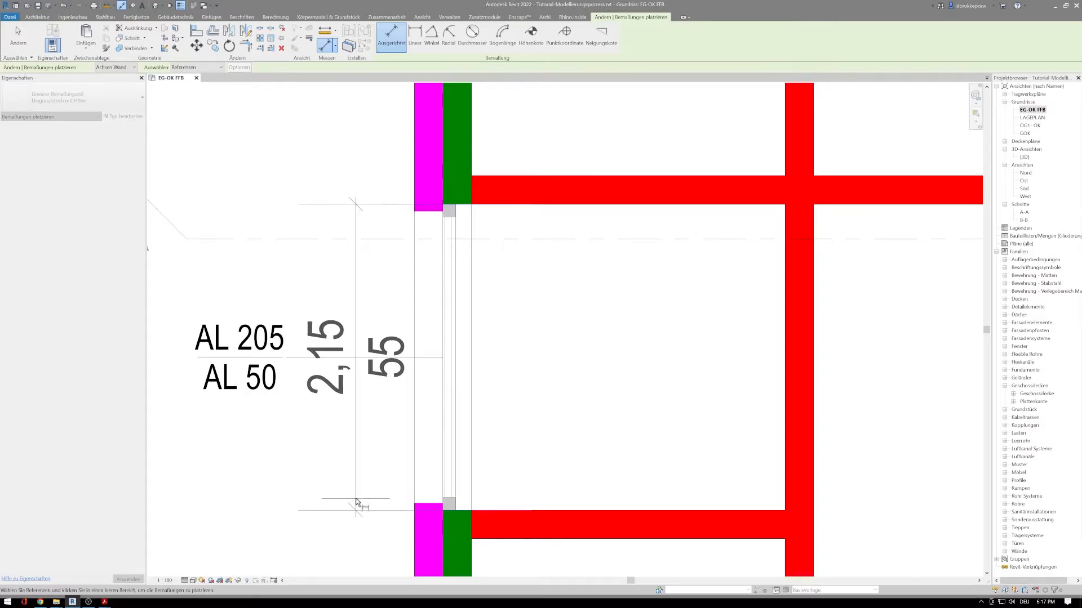
{"action": "key", "text": "Escape"}
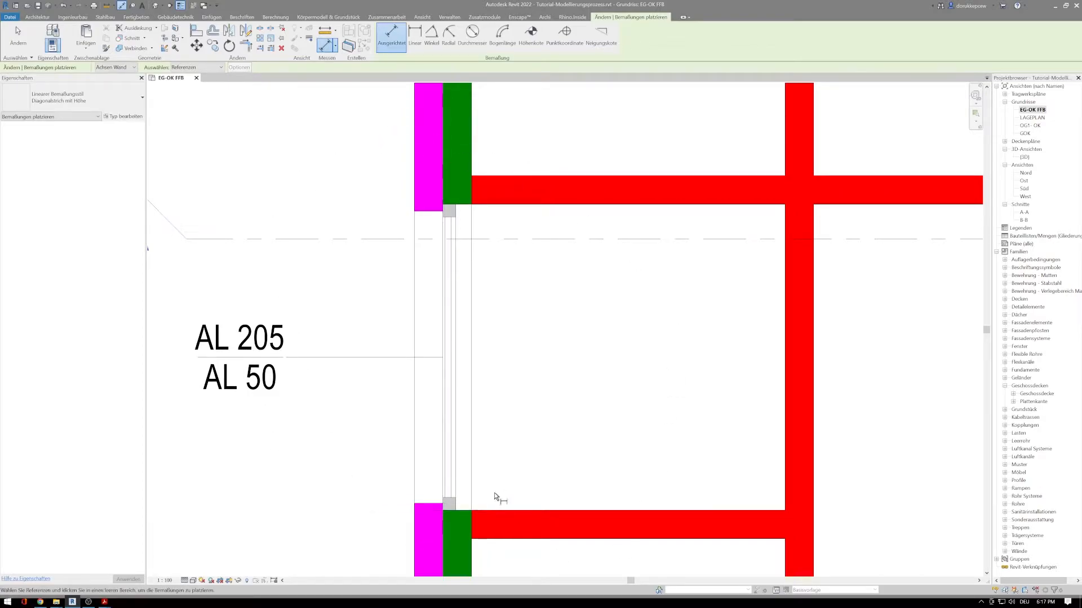
{"action": "scroll", "coordinate": [406, 383], "scroll_direction": "down", "scroll_amount": 3}
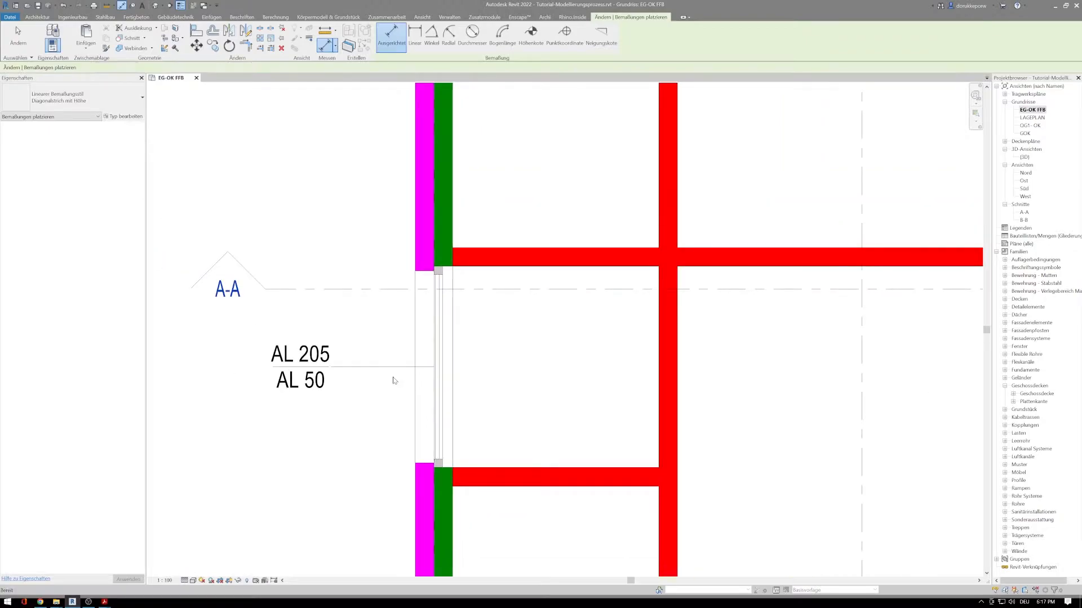
{"action": "key", "text": "Escape"}
{"action": "scroll", "coordinate": [393, 381], "scroll_direction": "down", "scroll_amount": 1}
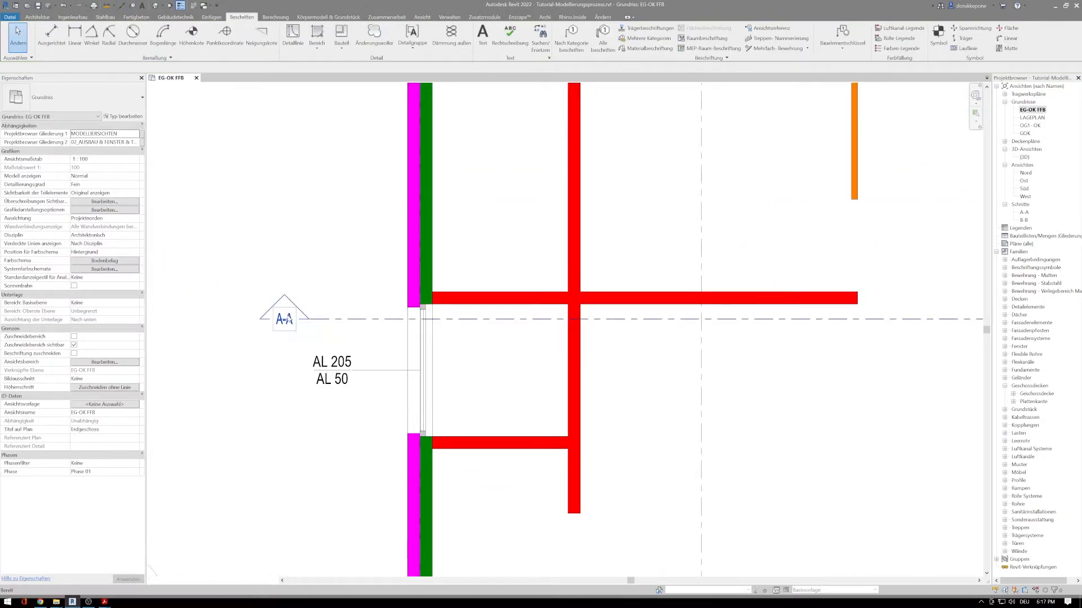
In section A-A, set the window's upper clear-opening deduction (AL_Abzug Oben) to 0.05 m
{"action": "double_click", "coordinate": [284, 318]}
{"action": "scroll", "coordinate": [409, 369], "scroll_direction": "up", "scroll_amount": 3}
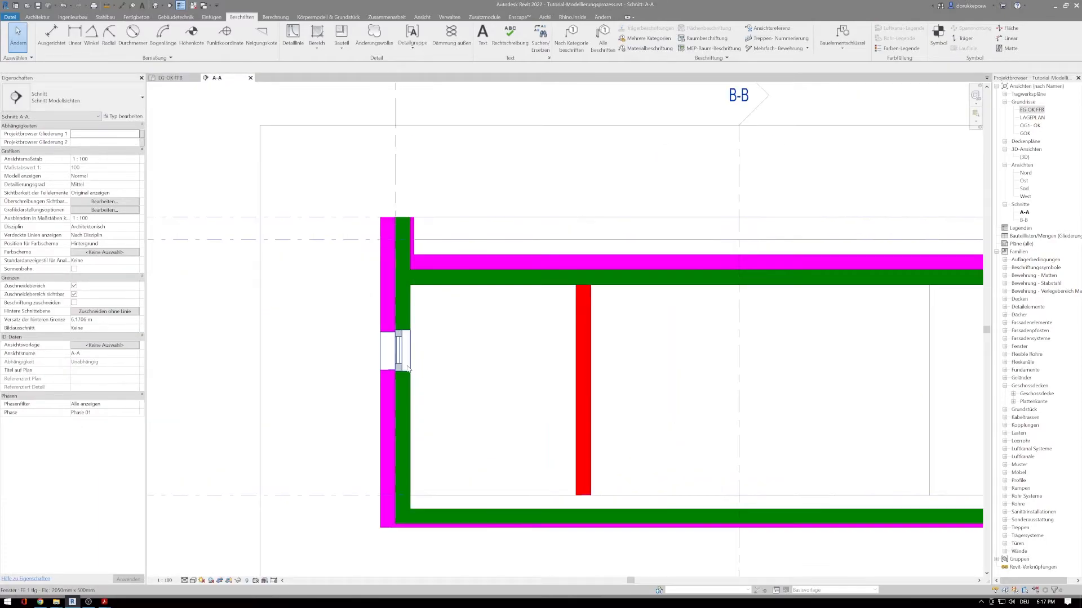
{"action": "left_click", "coordinate": [397, 358]}
{"action": "scroll", "coordinate": [422, 456], "scroll_direction": "up", "scroll_amount": 2}
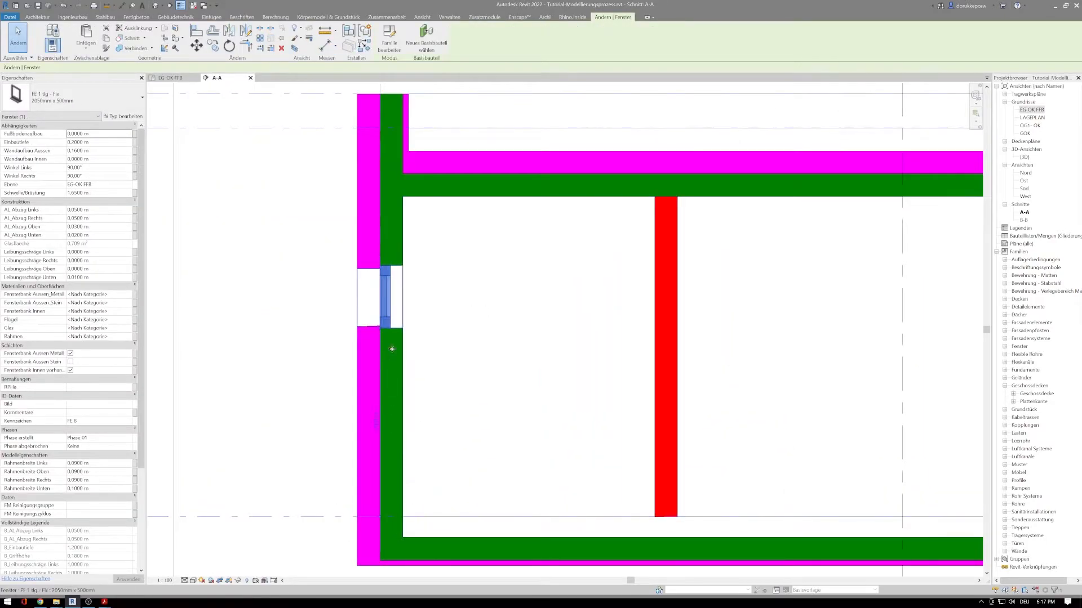
{"action": "scroll", "coordinate": [449, 347], "scroll_direction": "up", "scroll_amount": 1}
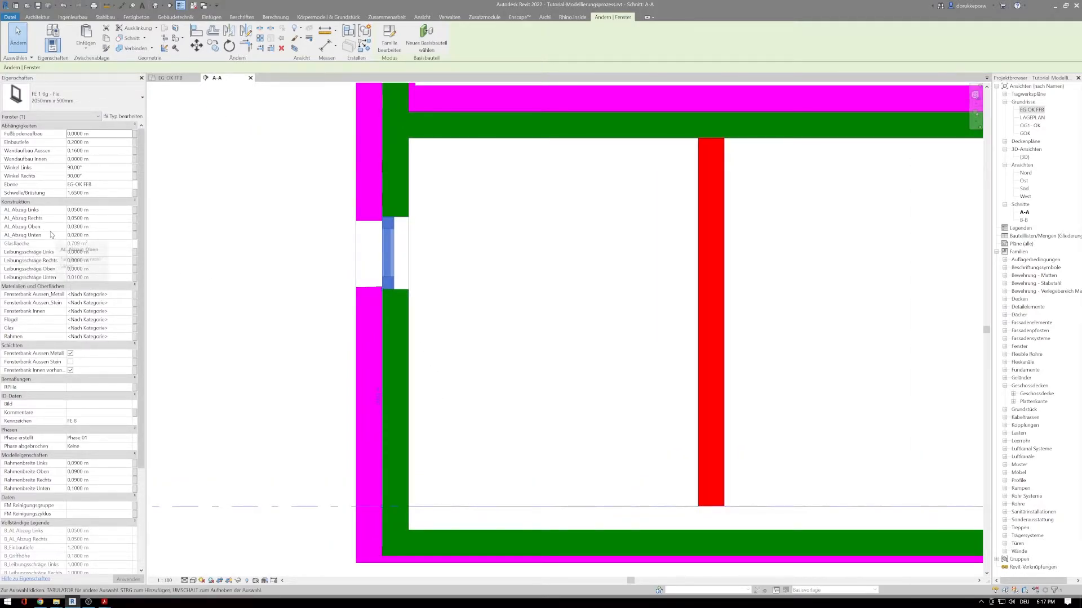
{"action": "left_click", "coordinate": [108, 228]}
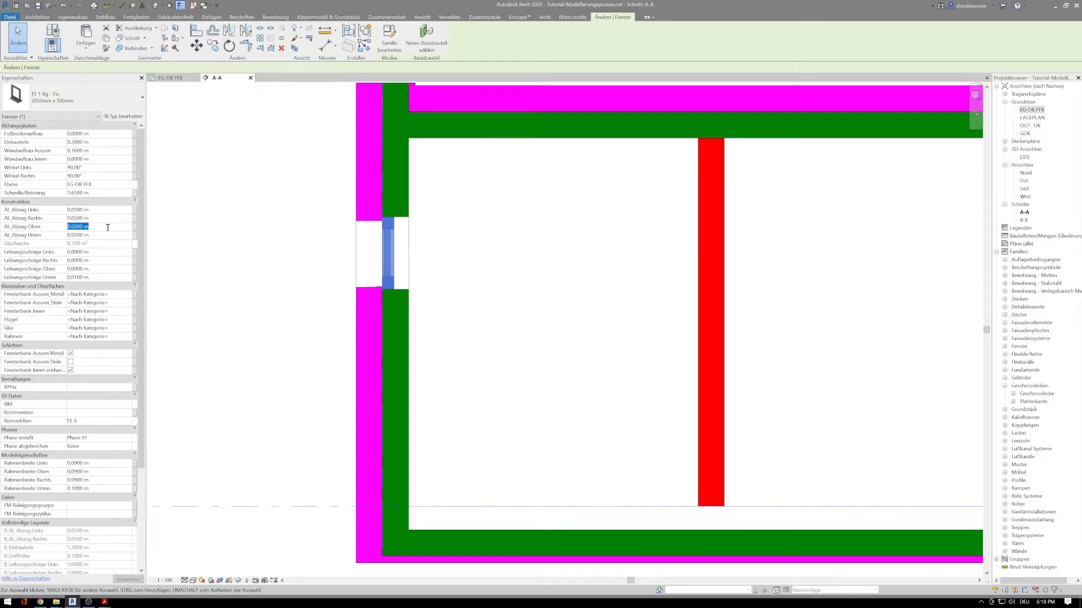
{"action": "type", "text": "5"}
{"action": "key", "text": "Return"}
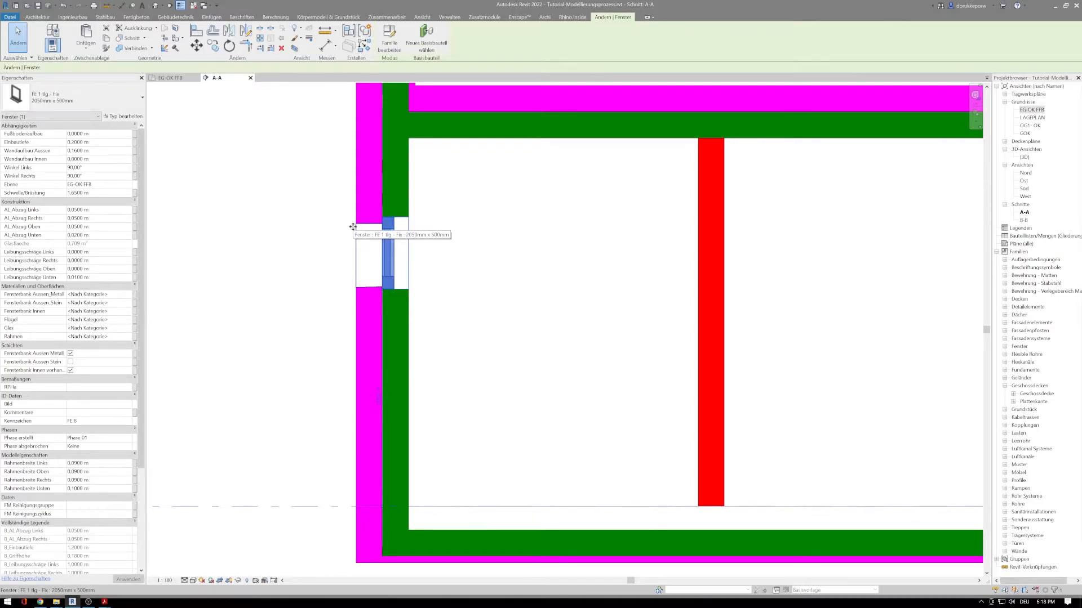
Return to the EG-OK FFB floor plan and set the window type's height (Höhe) to 0.57 m
{"action": "double_click", "coordinate": [1031, 110]}
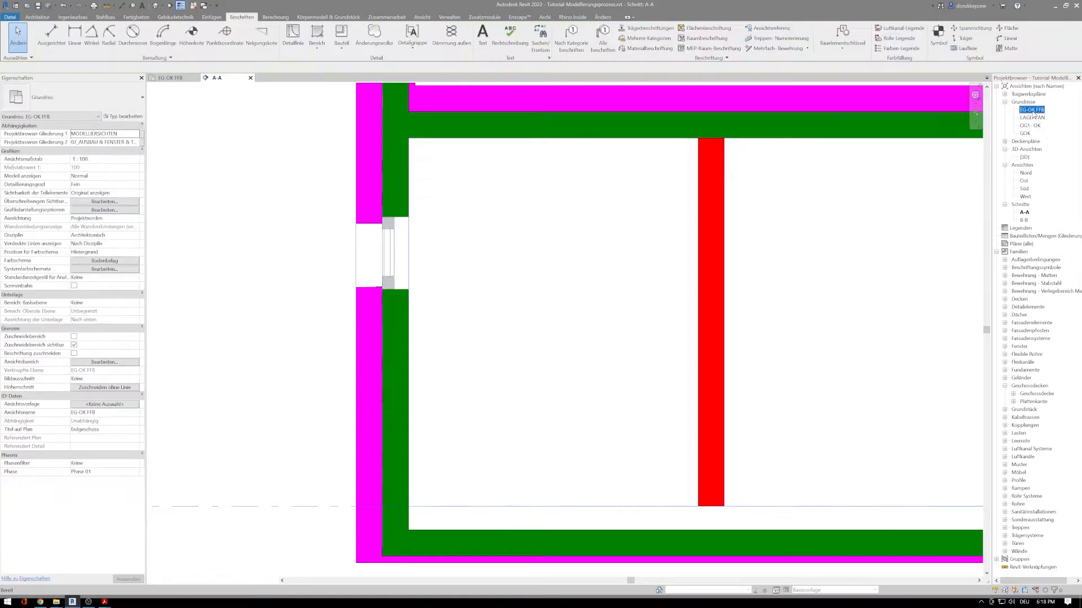
{"action": "scroll", "coordinate": [338, 376], "scroll_direction": "up", "scroll_amount": 2}
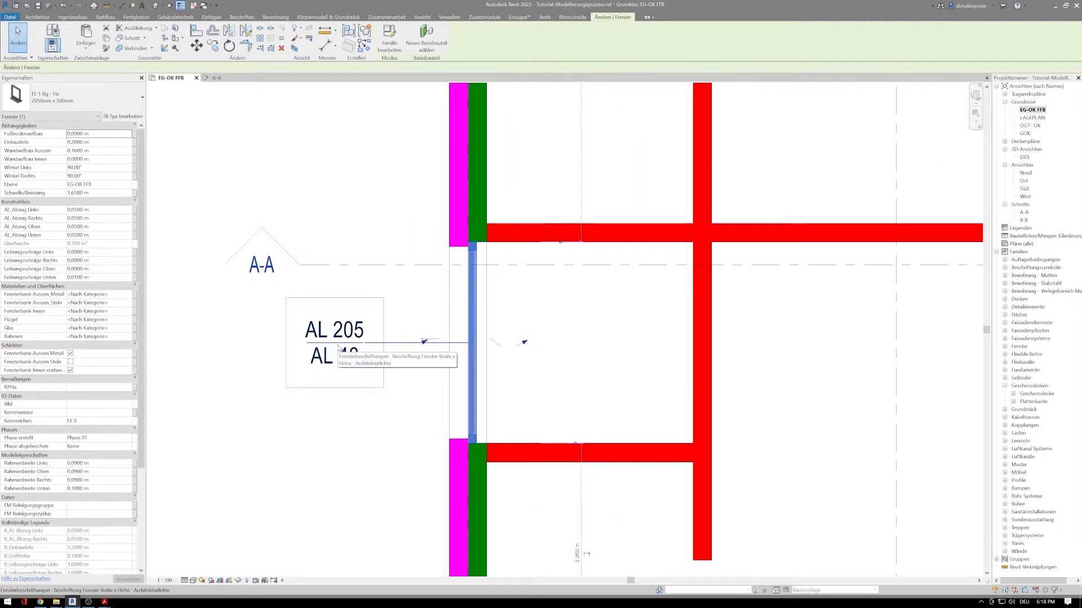
{"action": "left_click", "coordinate": [127, 116]}
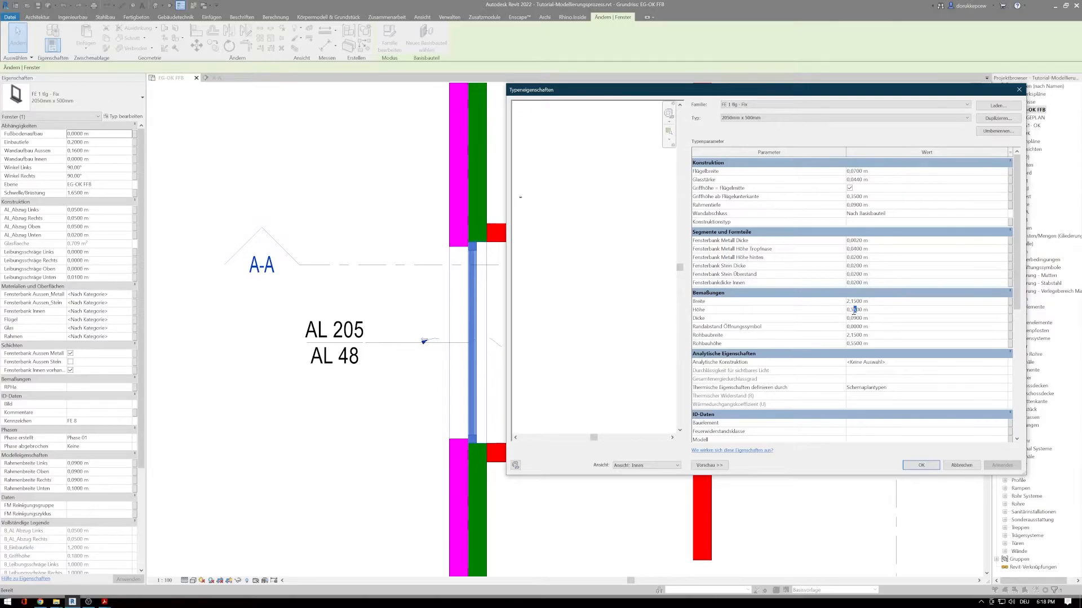
{"action": "type", "text": "7"}
{"action": "left_click", "coordinate": [1002, 465]}
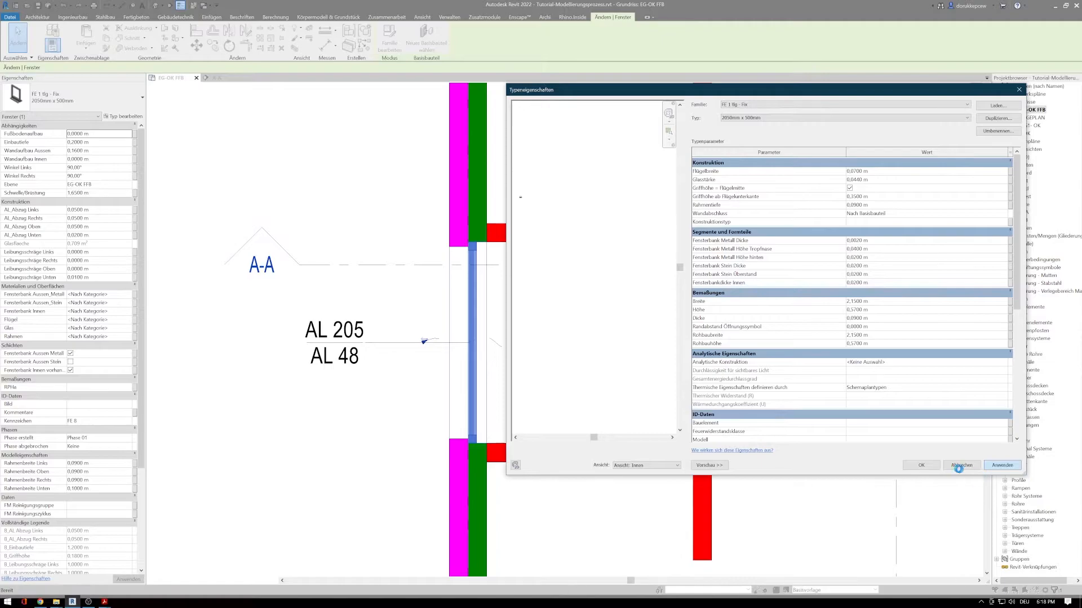
{"action": "left_click", "coordinate": [931, 468]}
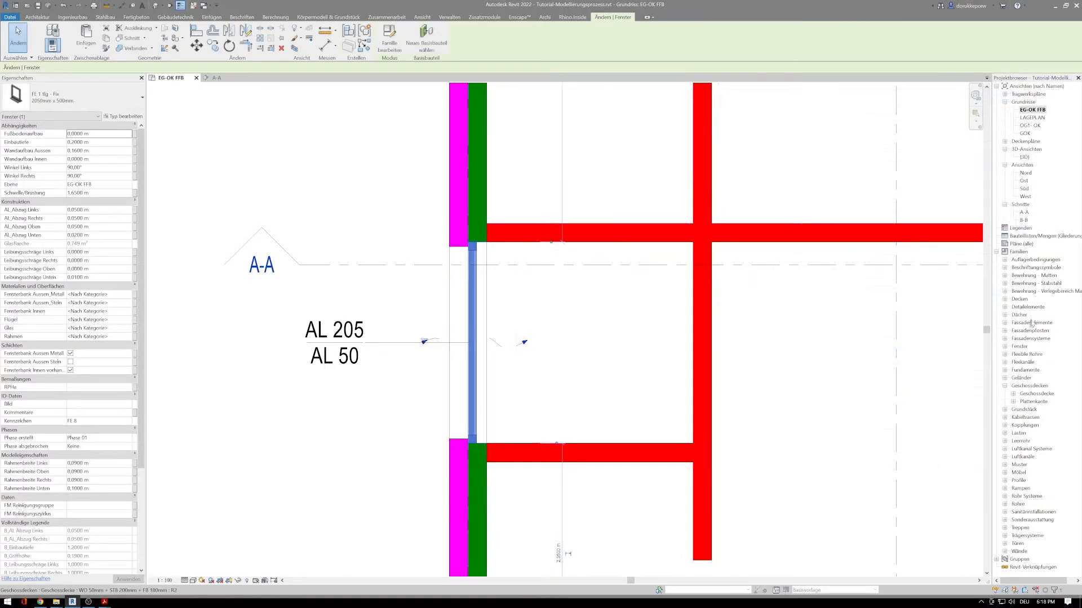
Measure the window's sill height above the floor level in section A-A with an aligned dimension, and delete the dimension
{"action": "double_click", "coordinate": [1025, 213]}
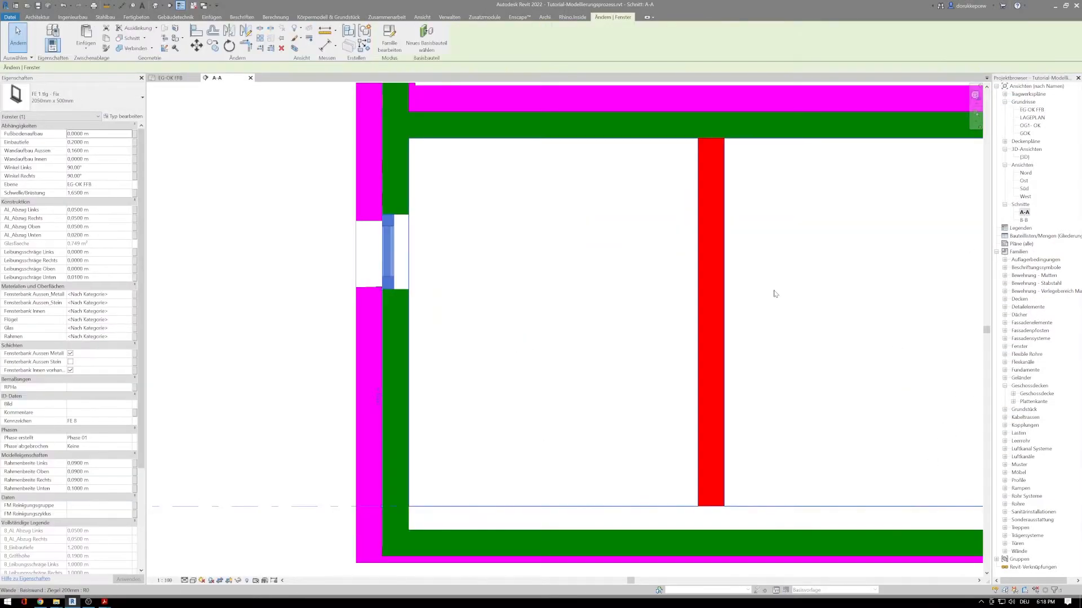
{"action": "scroll", "coordinate": [512, 335], "scroll_direction": "down", "scroll_amount": 1}
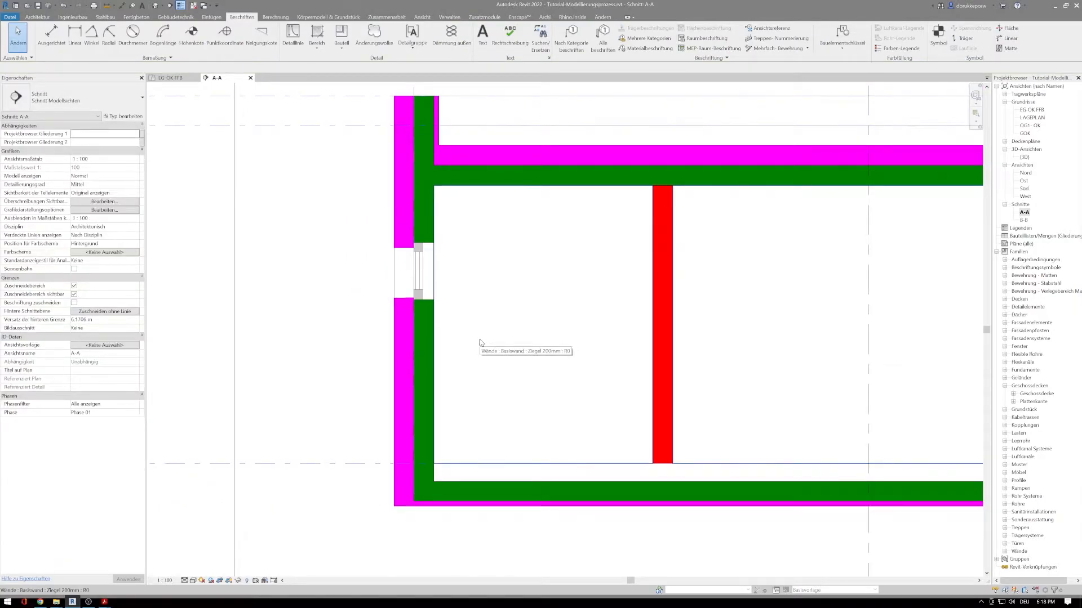
{"action": "left_click", "coordinate": [423, 276]}
{"action": "scroll", "coordinate": [422, 329], "scroll_direction": "up", "scroll_amount": 1}
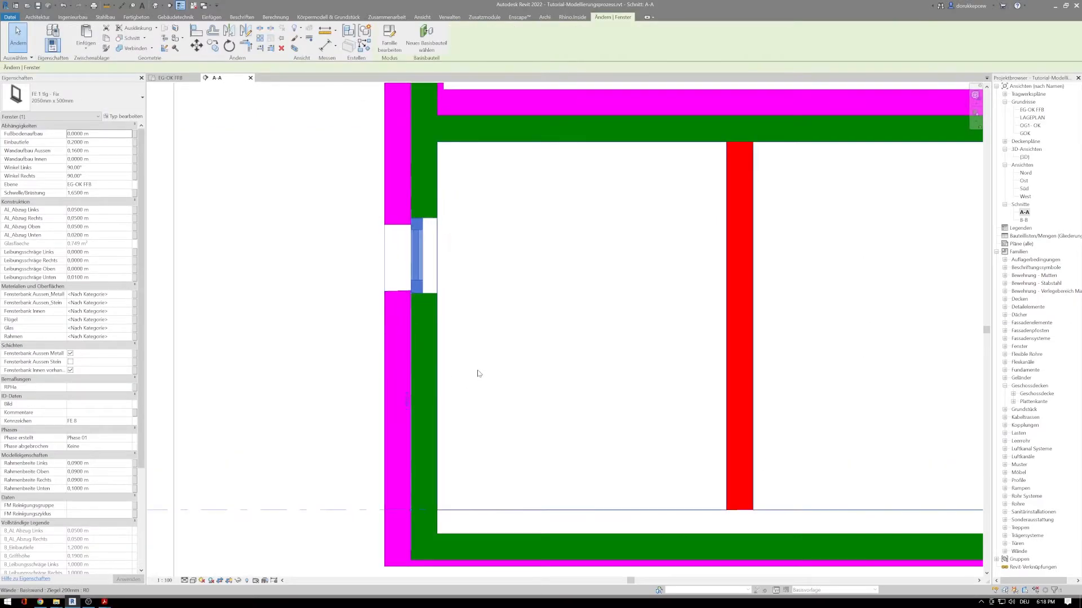
{"action": "key", "text": "i"}
{"action": "left_click", "coordinate": [431, 302]}
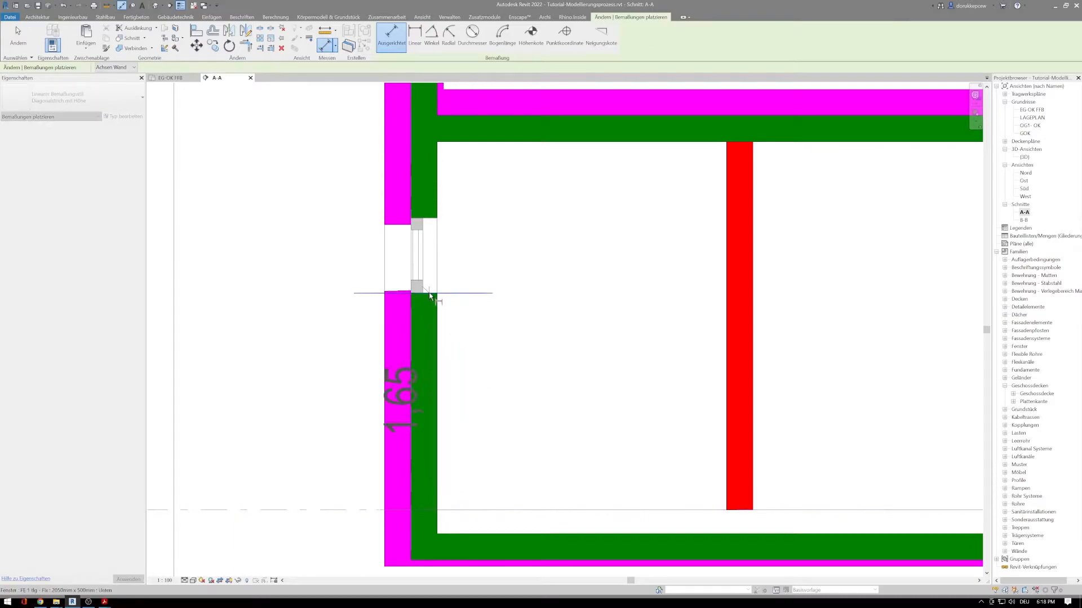
{"action": "left_click", "coordinate": [583, 291]}
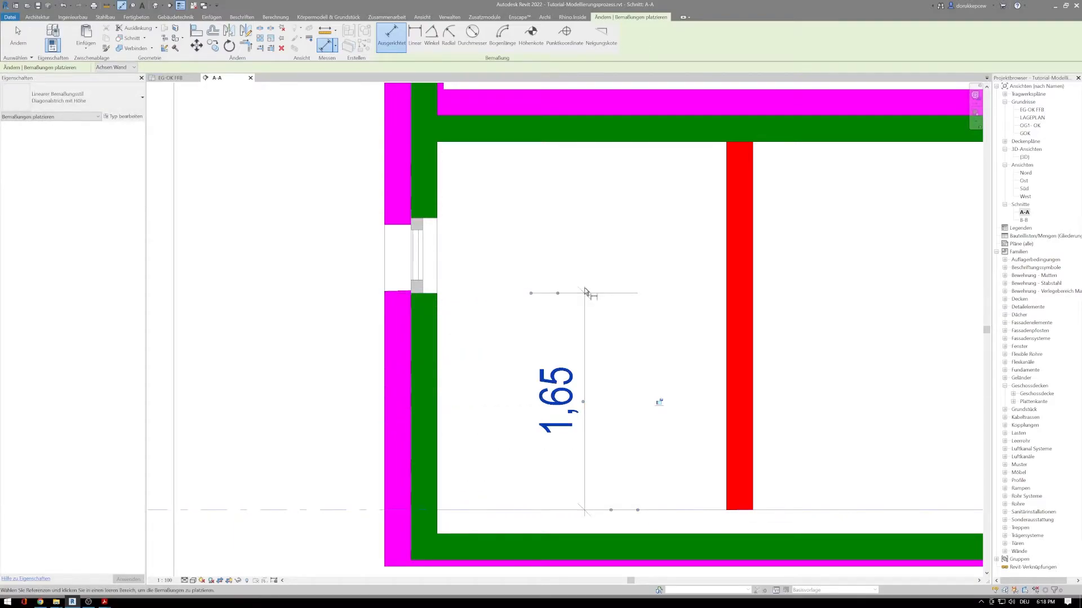
{"action": "key", "text": "Escape"}
{"action": "key", "text": "Escape"}
{"action": "left_click", "coordinate": [582, 297]}
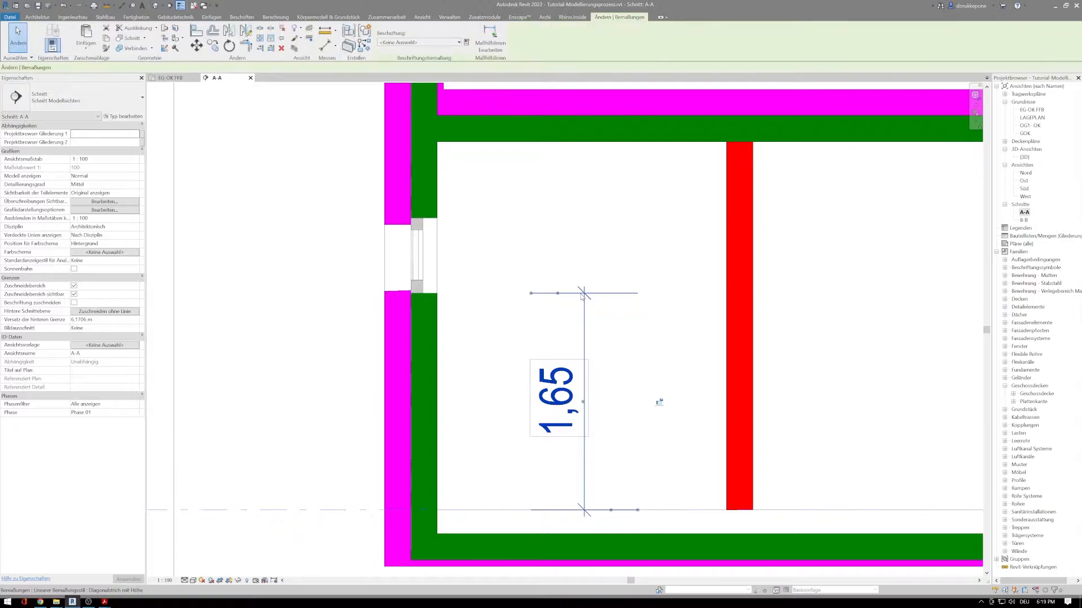
{"action": "key", "text": "Delete"}
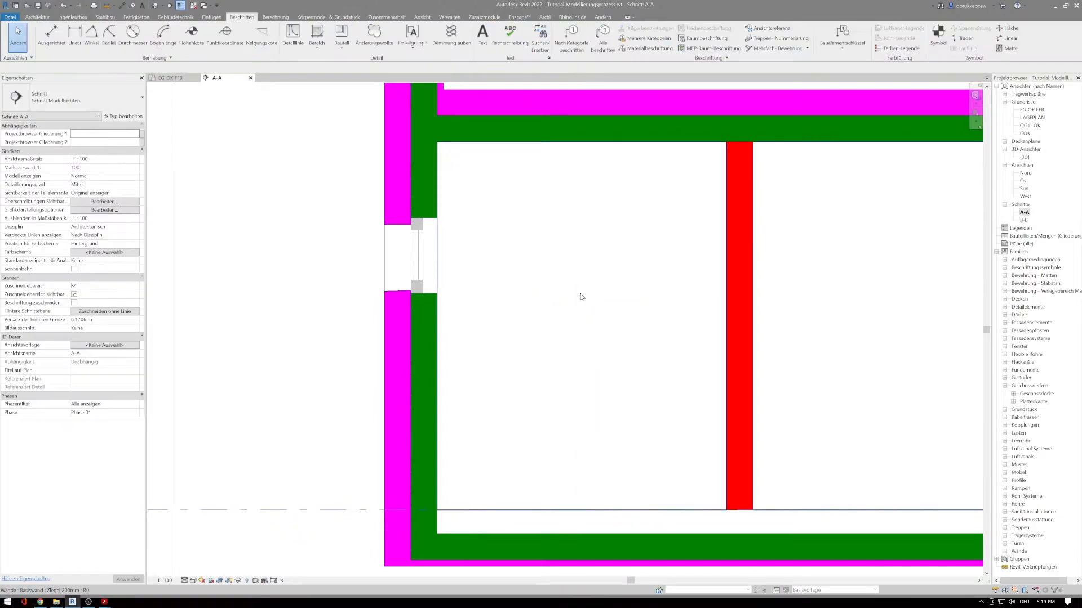
Review the configured window in the EG-OK FFB floor plan and in section A-A, ending in the floor plan
{"action": "scroll", "coordinate": [583, 338], "scroll_direction": "down", "scroll_amount": 3}
{"action": "middle_click_drag", "start_coordinate": [393, 330], "coordinate": [302, 357]}
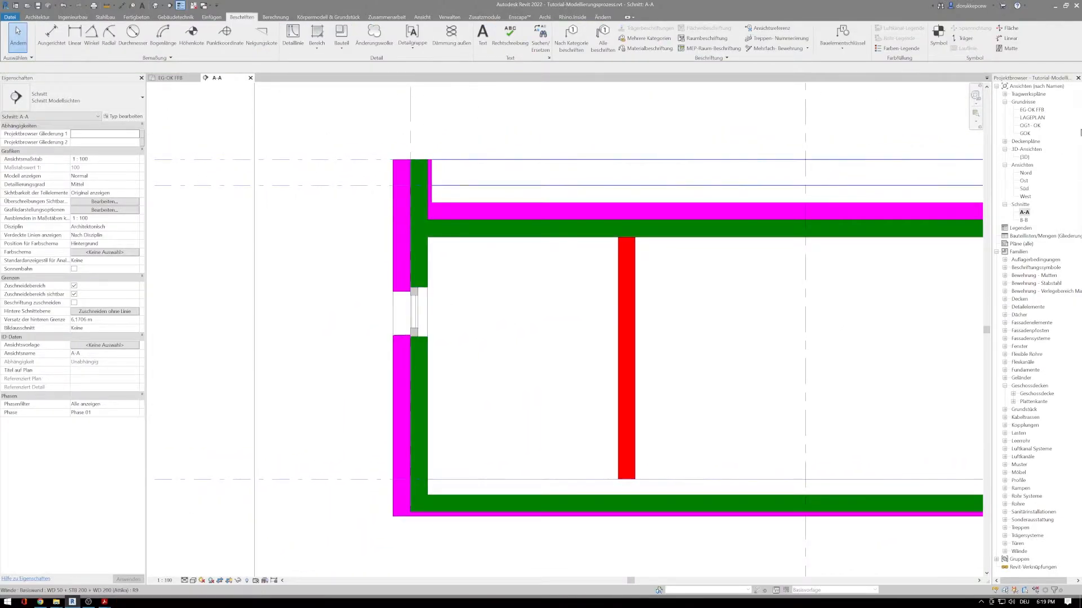
{"action": "double_click", "coordinate": [1034, 111]}
{"action": "scroll", "coordinate": [565, 345], "scroll_direction": "down", "scroll_amount": 1}
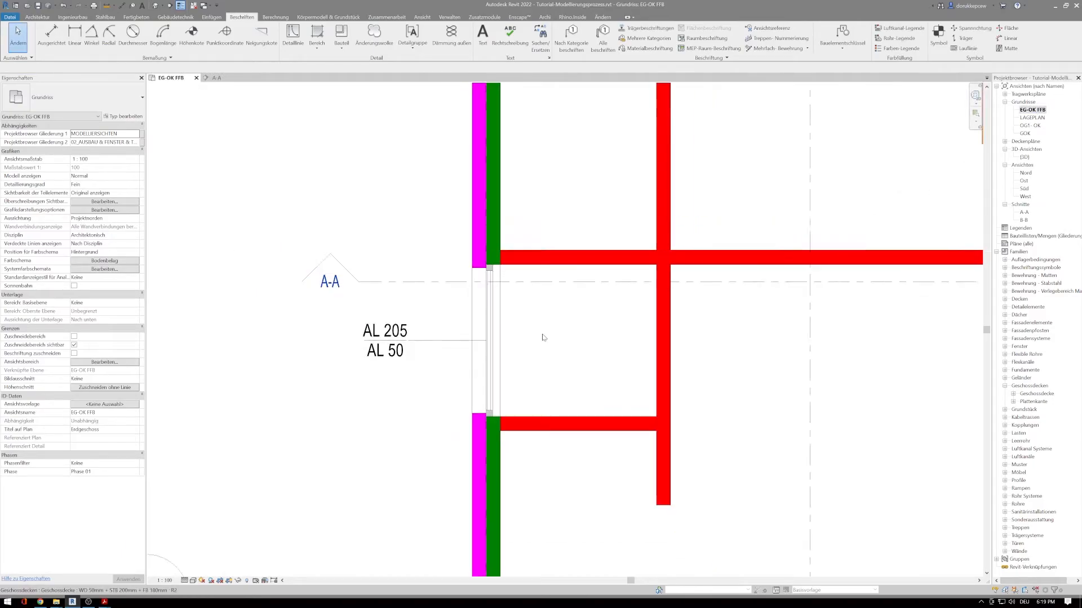
{"action": "middle_click_drag", "start_coordinate": [543, 336], "coordinate": [463, 337]}
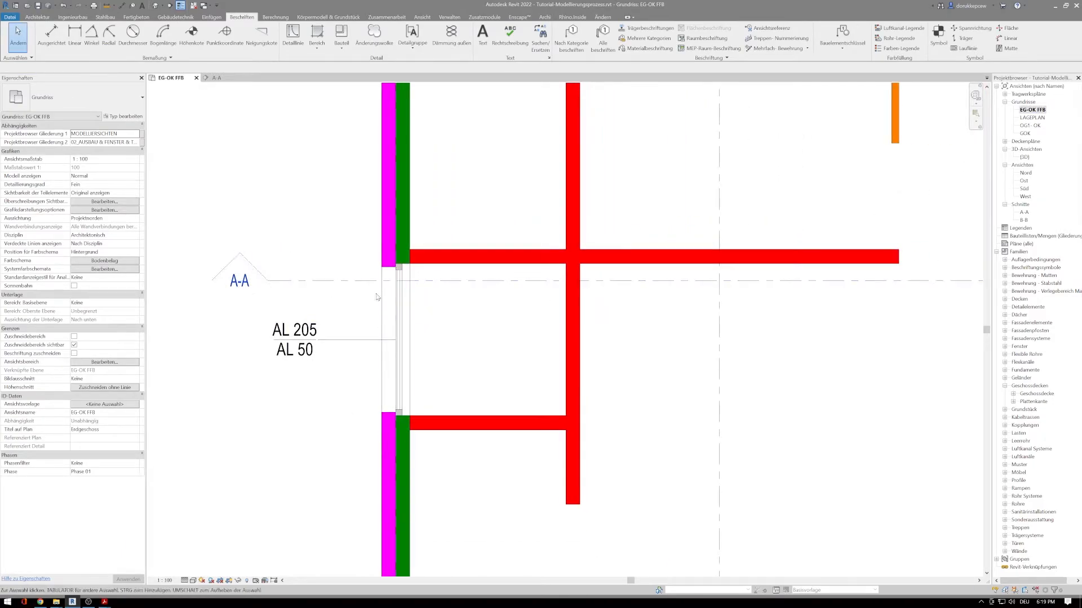
{"action": "left_click", "coordinate": [400, 307]}
{"action": "left_click", "coordinate": [317, 394]}
{"action": "key", "text": "ctrl+Tab"}
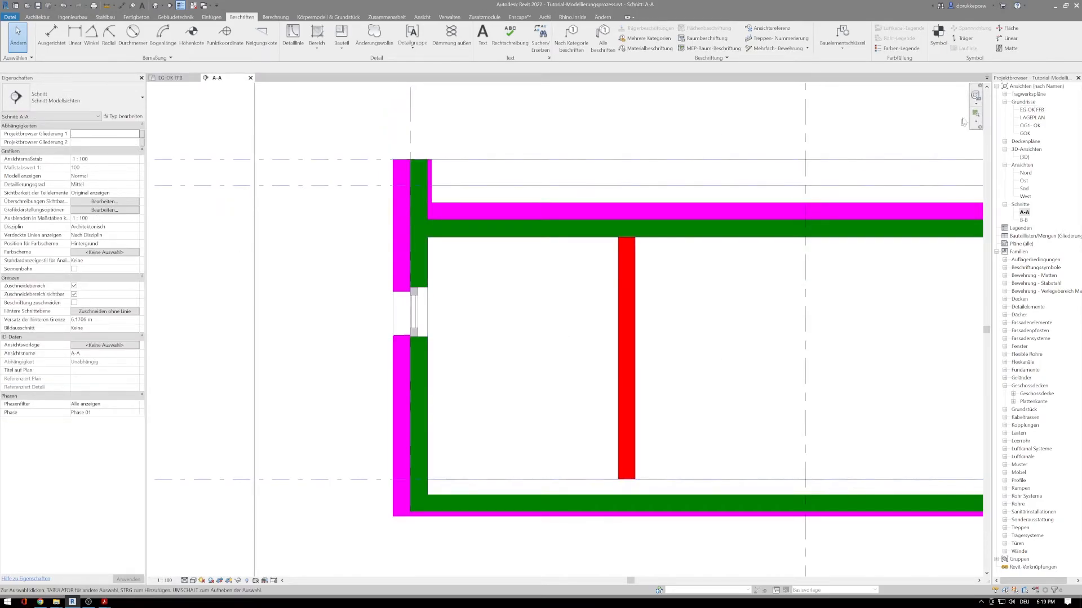
{"action": "key", "text": "ctrl+Tab"}
{"action": "scroll", "coordinate": [483, 295], "scroll_direction": "down", "scroll_amount": 1}
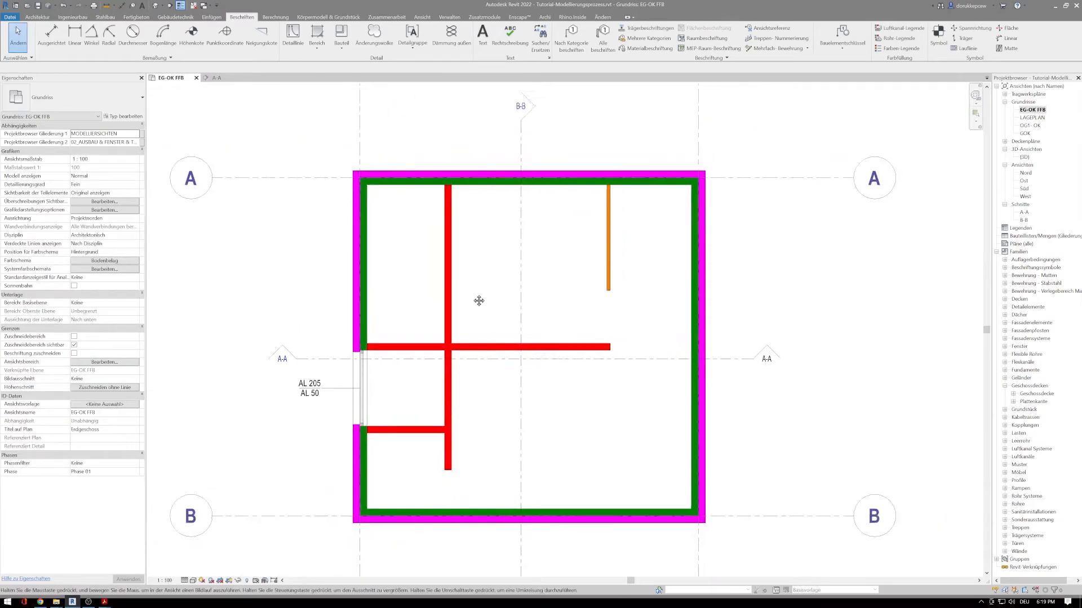
{"action": "scroll", "coordinate": [483, 295], "scroll_direction": "down", "scroll_amount": 1}
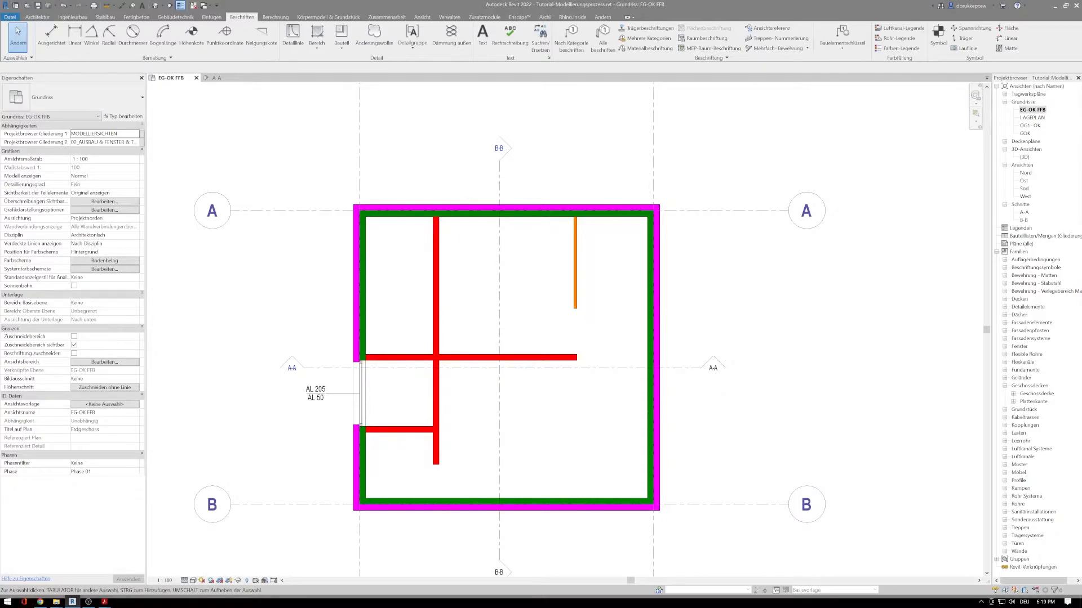
Place three 1000 x 1000 fixed windows side by side in the exterior wall along grid line B
{"action": "key", "text": "alt+Tab"}
{"action": "middle_click_drag", "start_coordinate": [486, 390], "coordinate": [430, 295]}
{"action": "scroll", "coordinate": [408, 432], "scroll_direction": "up", "scroll_amount": 3}
{"action": "middle_click_drag", "start_coordinate": [407, 432], "coordinate": [391, 439]}
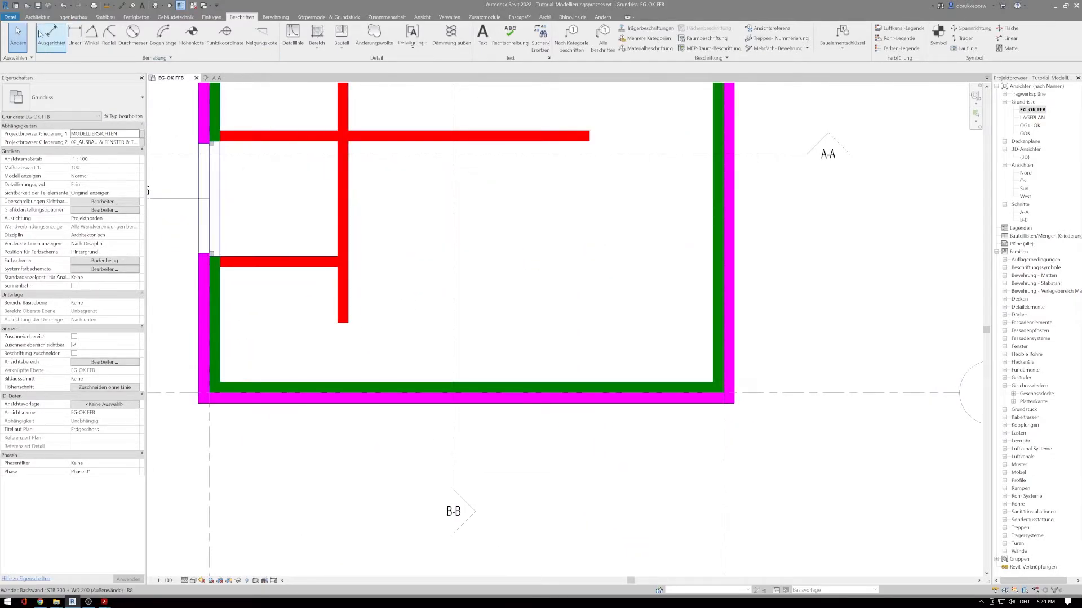
{"action": "left_click", "coordinate": [38, 17]}
{"action": "left_click", "coordinate": [80, 32]}
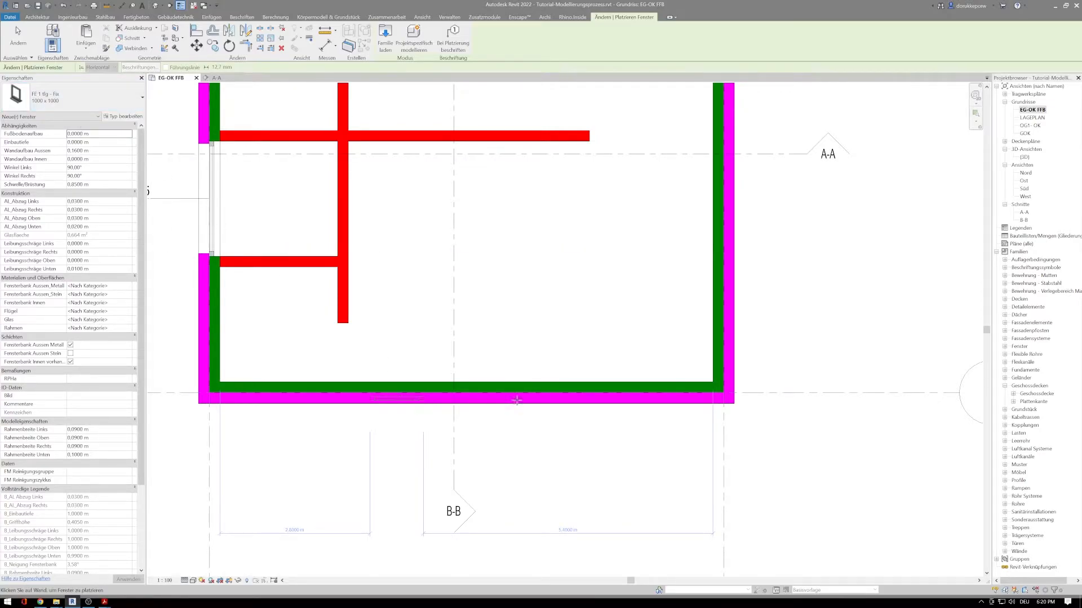
{"action": "left_click", "coordinate": [397, 400]}
{"action": "left_click", "coordinate": [503, 400]}
{"action": "left_click", "coordinate": [610, 400]}
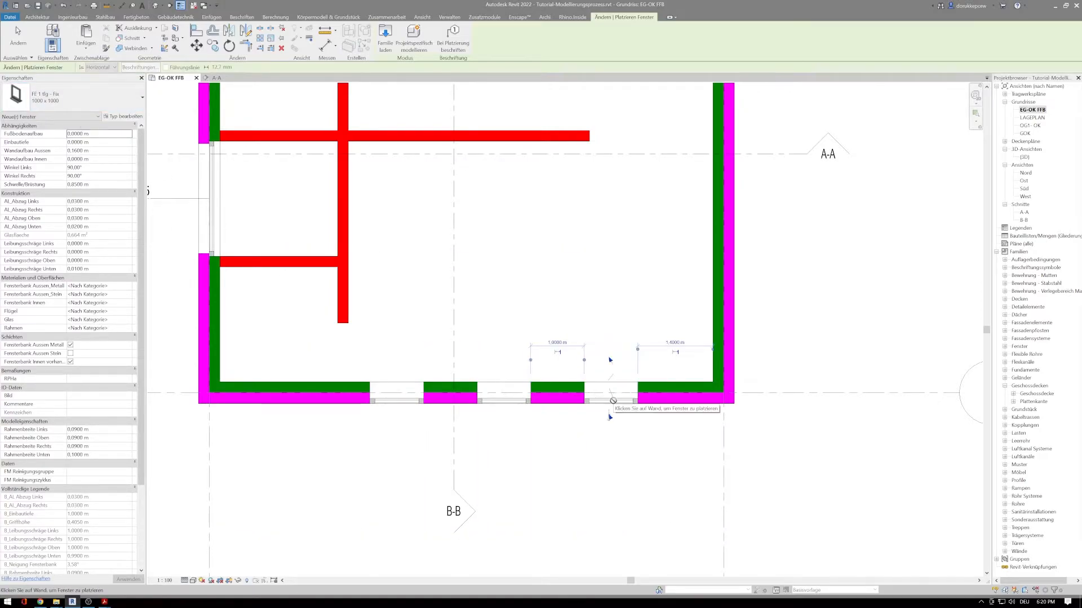
{"action": "key", "text": "Escape"}
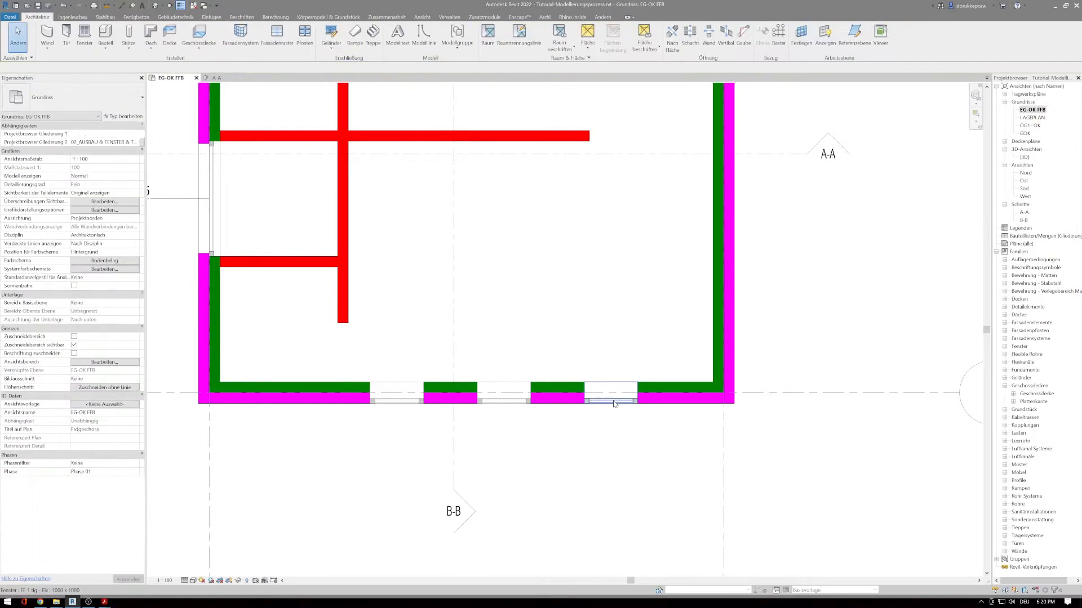
Set the first new window's AL_Abzug Links, Rechts and Oben to 0.05 m and its installation depth (Einbautiefe) to 0.2 m
{"action": "left_click", "coordinate": [400, 402]}
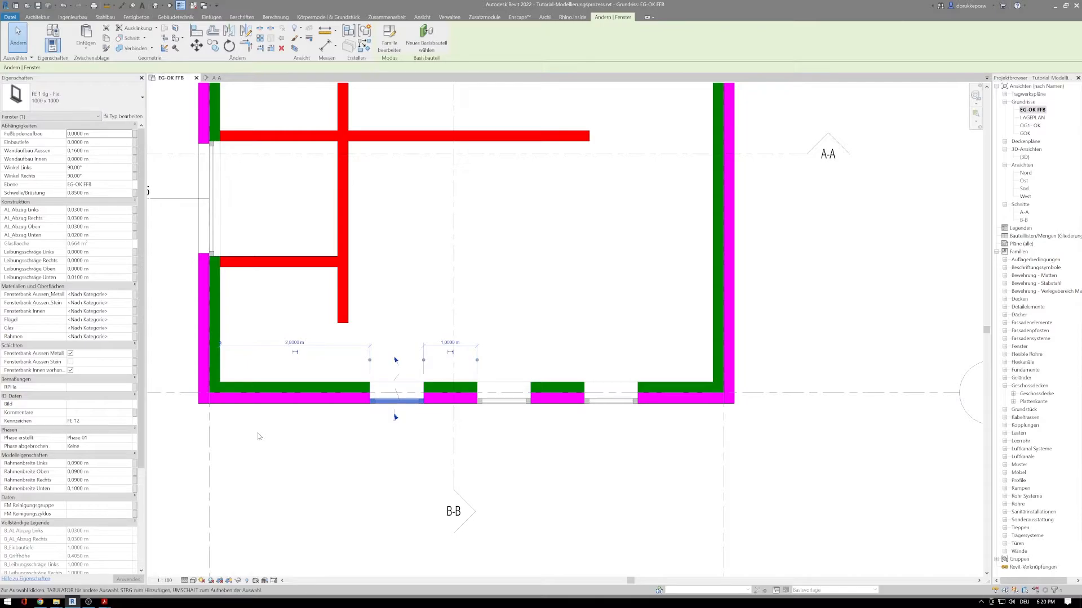
{"action": "left_click", "coordinate": [101, 209]}
{"action": "type", "text": "0,"}
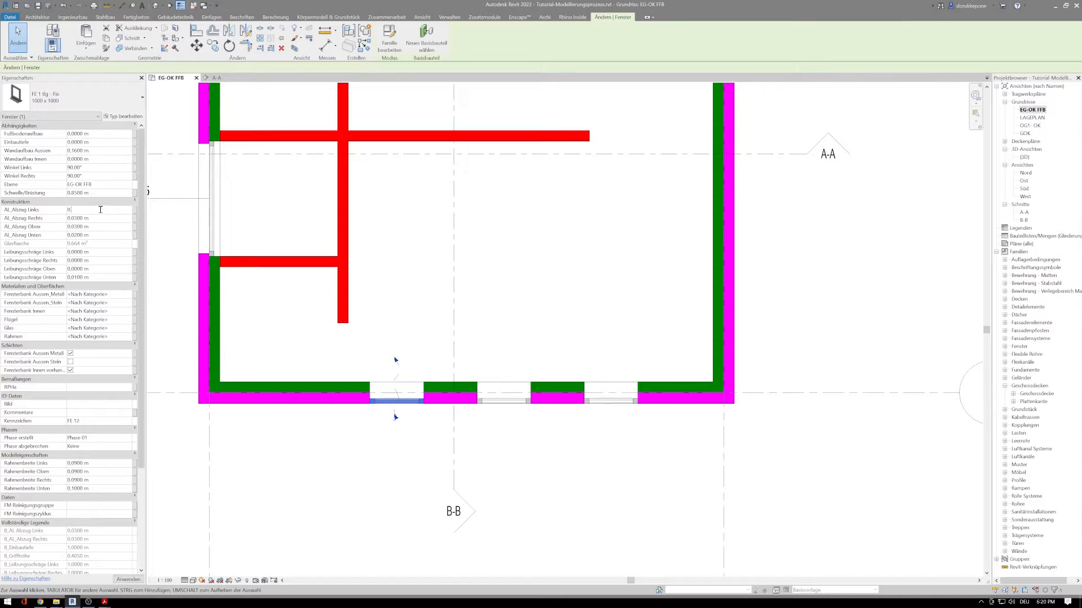
{"action": "left_click", "coordinate": [102, 218]}
{"action": "type", "text": "0,05"}
{"action": "left_click", "coordinate": [98, 227]}
{"action": "type", "text": "00"}
{"action": "left_click", "coordinate": [94, 143]}
{"action": "type", "text": "0,2"}
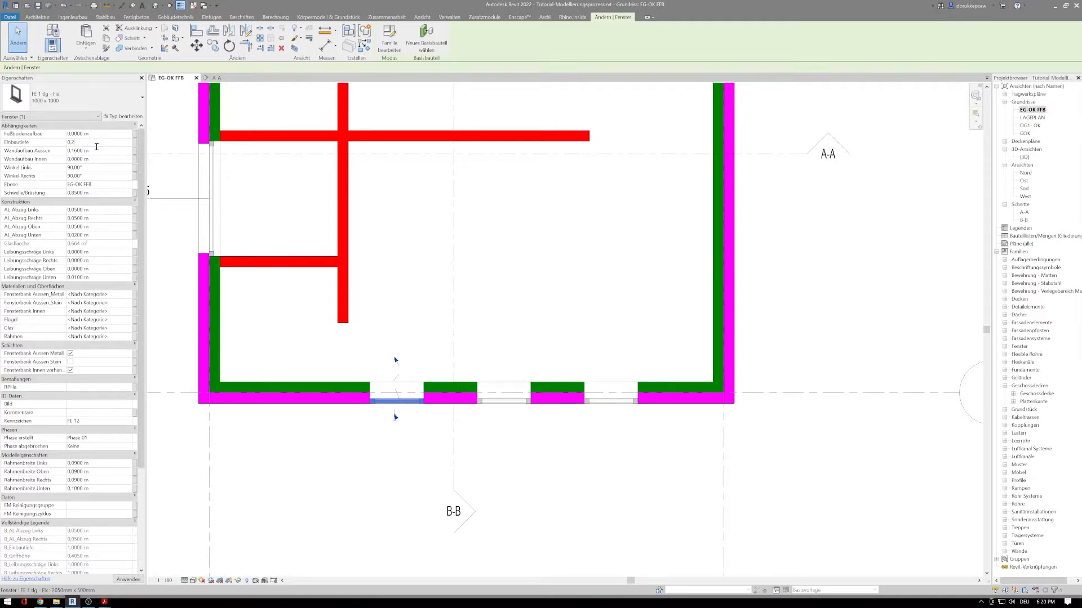
{"action": "key", "text": "Return"}
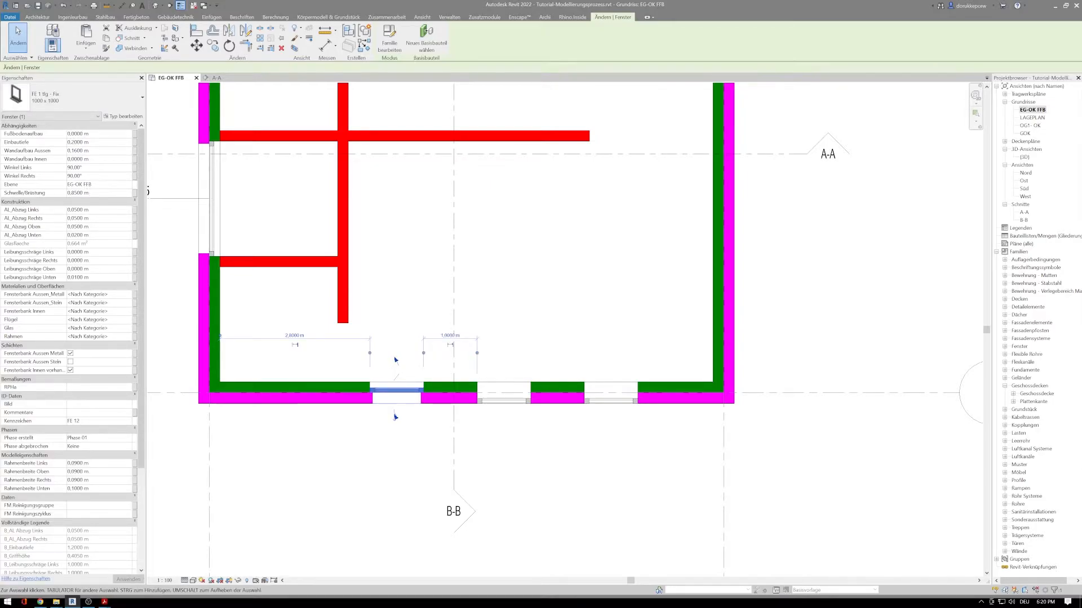
Set the selected window's sill height (Schwelle/Brüstung) to 0 m
{"action": "left_click", "coordinate": [116, 193]}
{"action": "type", "text": "0"}
{"action": "key", "text": "Return"}
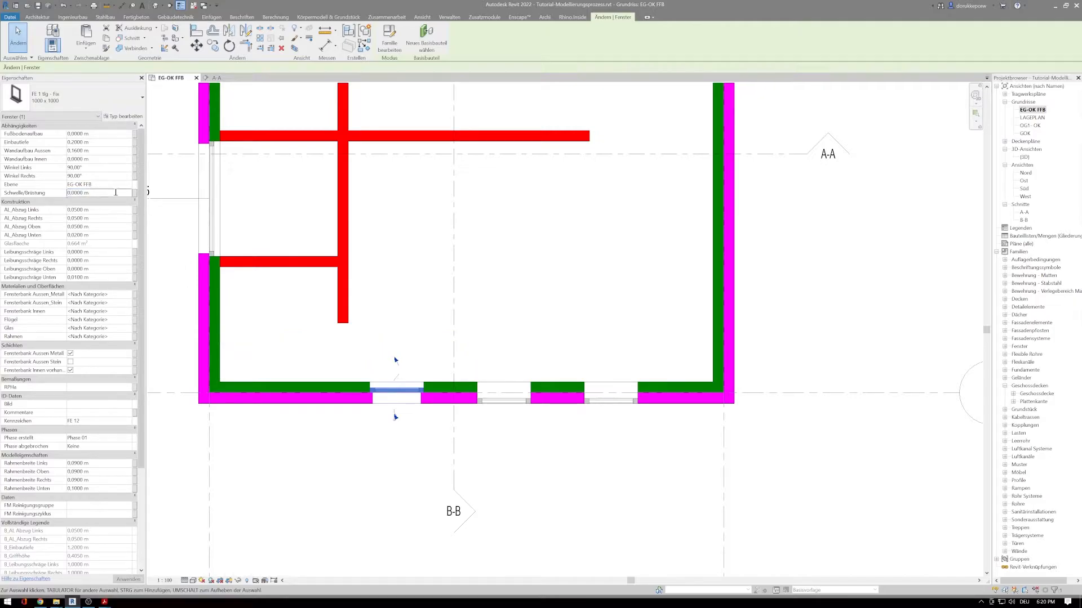
Duplicate the window type as 1000x2150, set its width (Breite) to 1.1 m, and adjust its height (Höhe)
{"action": "left_click", "coordinate": [126, 117]}
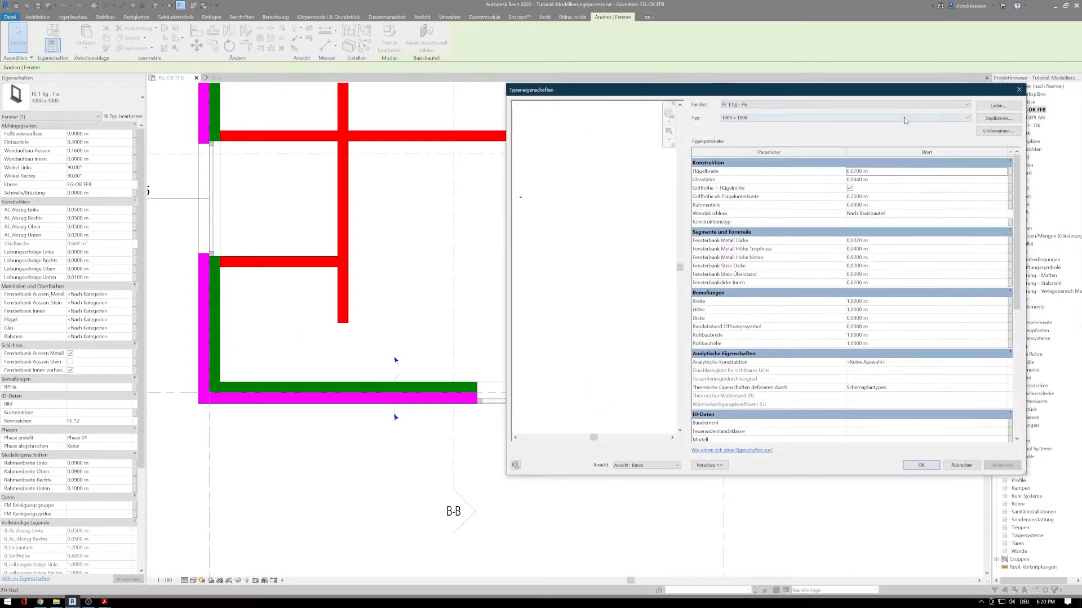
{"action": "left_click", "coordinate": [997, 119]}
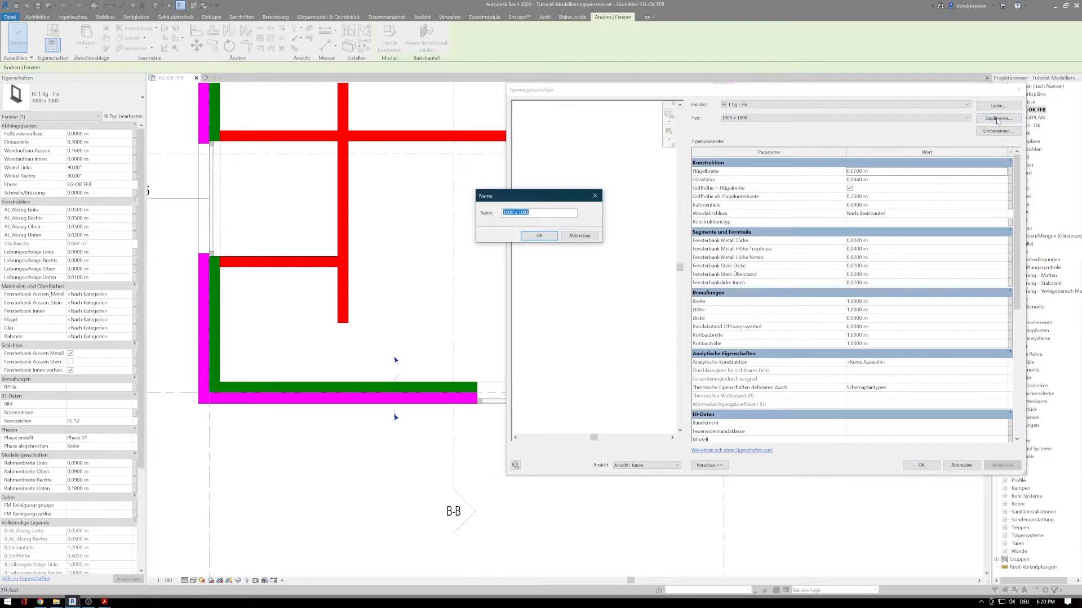
{"action": "type", "text": "10"}
{"action": "key", "text": "Return"}
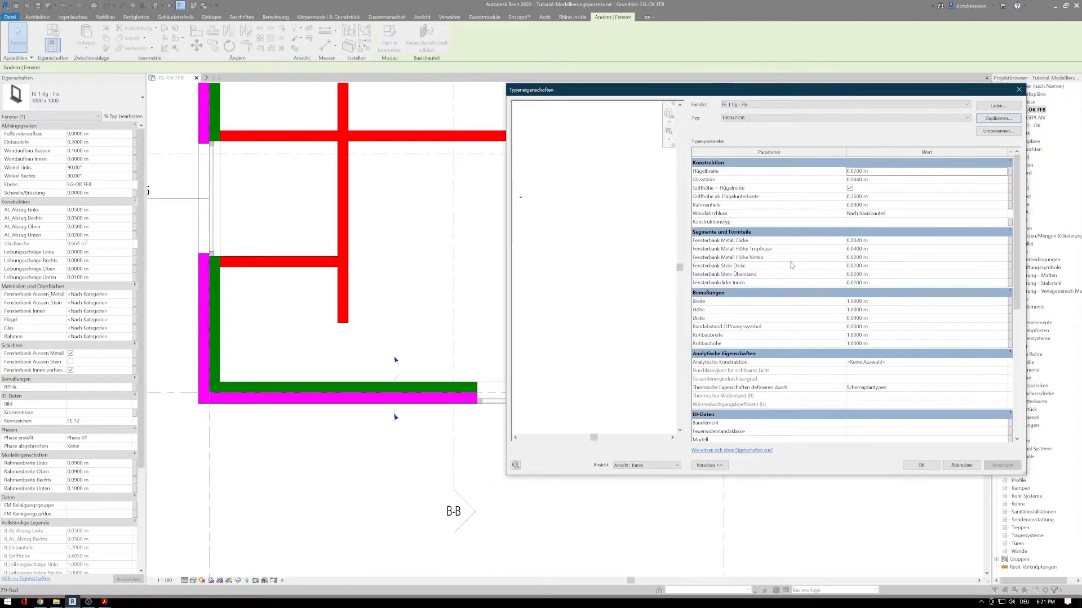
{"action": "left_click", "coordinate": [884, 302]}
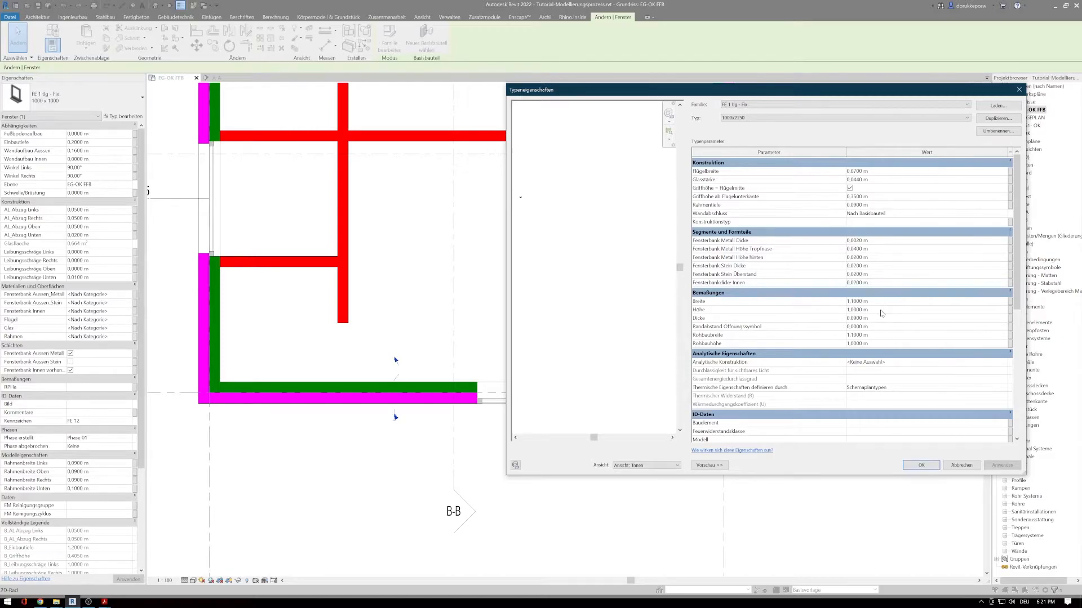
{"action": "left_click", "coordinate": [881, 310]}
{"action": "key", "text": "Return"}
{"action": "left_click", "coordinate": [919, 465]}
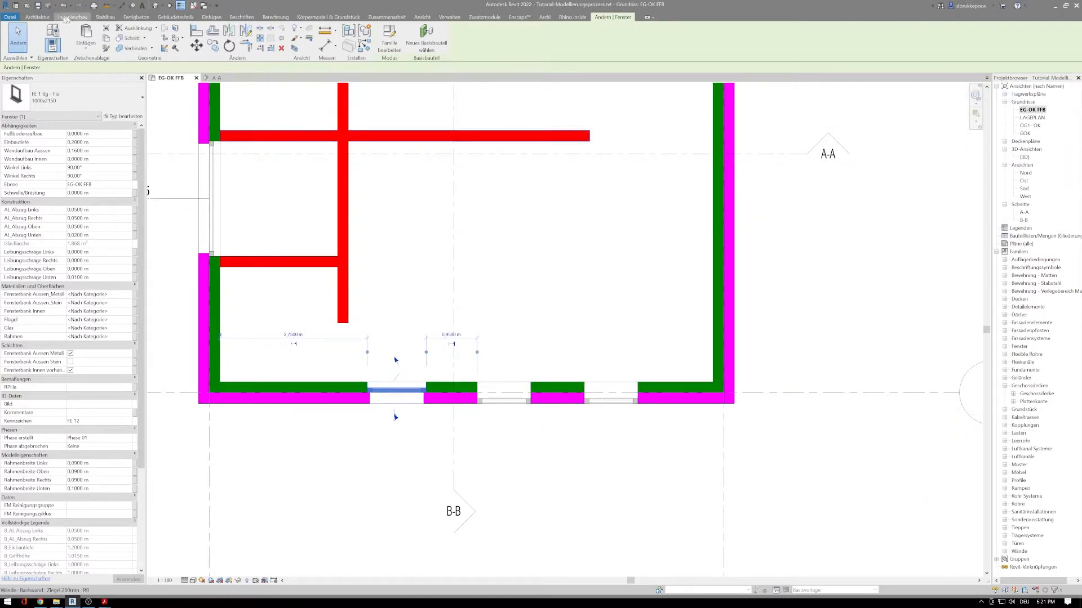
Tag the resized window by category with its clear width and height, keeping the leader line
{"action": "left_click", "coordinate": [234, 17]}
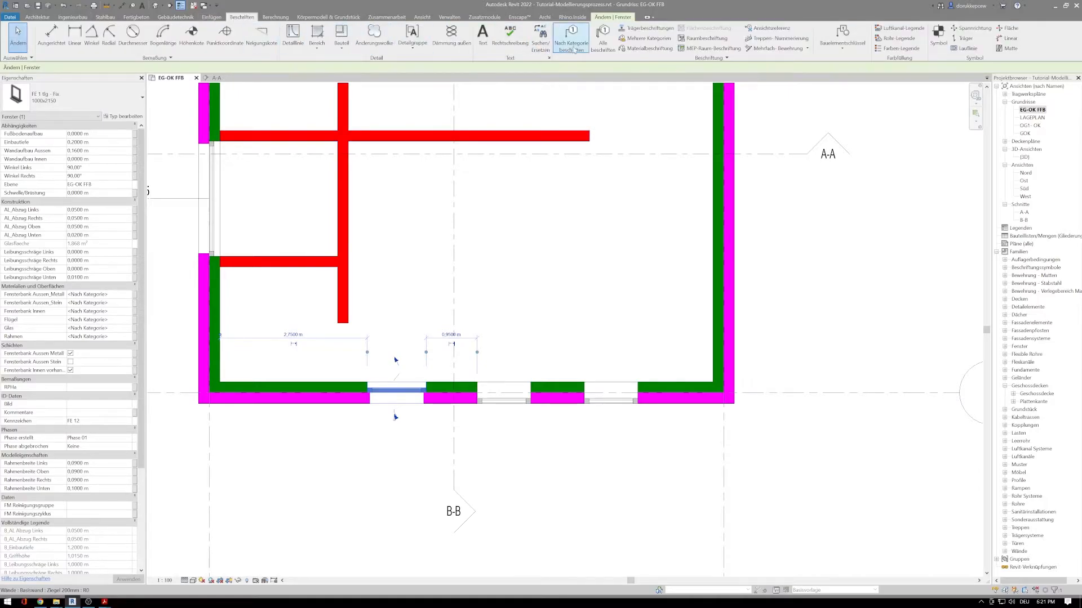
{"action": "left_click", "coordinate": [570, 36]}
{"action": "left_click", "coordinate": [404, 393]}
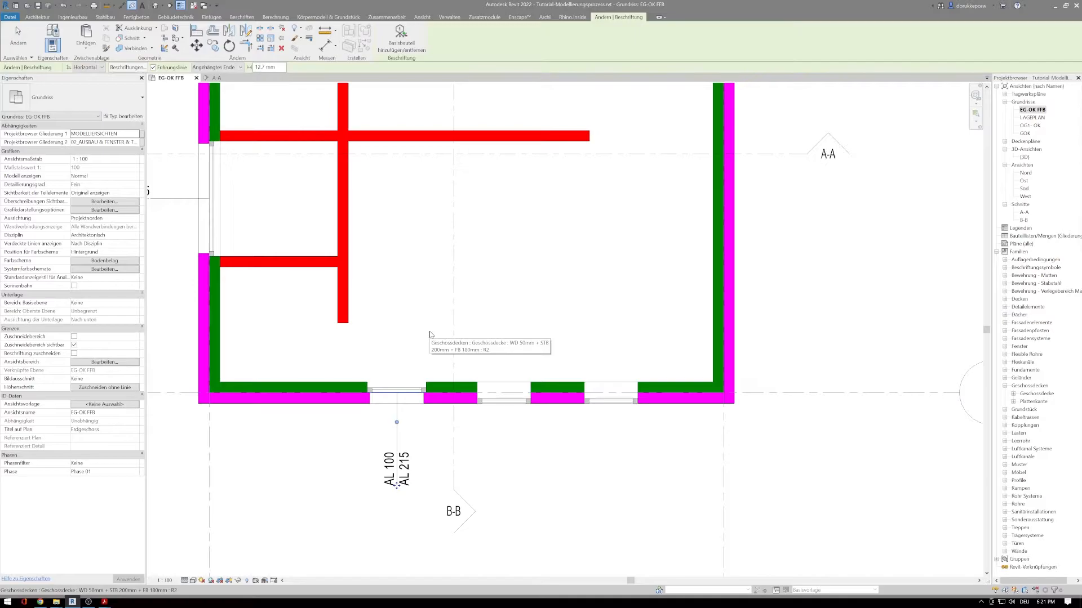
{"action": "key", "text": "Escape"}
Delete the two untagged 1000 x 1000 windows from the exterior wall along grid line B
{"action": "scroll", "coordinate": [397, 393], "scroll_direction": "up", "scroll_amount": 2}
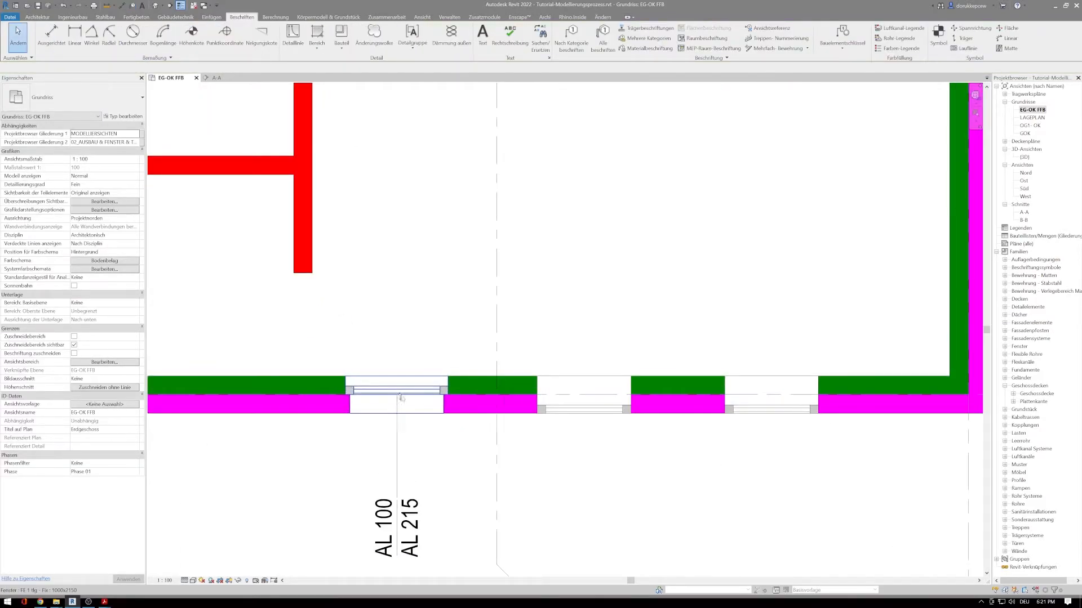
{"action": "left_click", "coordinate": [597, 412]}
{"action": "left_click", "coordinate": [754, 410]}
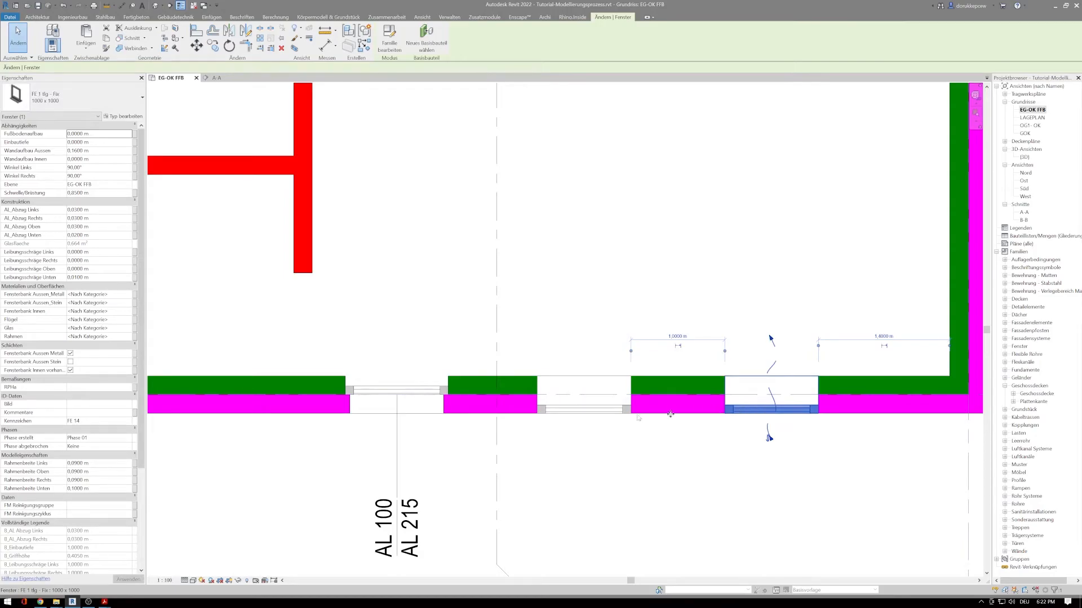
{"action": "key", "text": "Delete"}
{"action": "left_click", "coordinate": [571, 416]}
{"action": "key", "text": "Delete"}
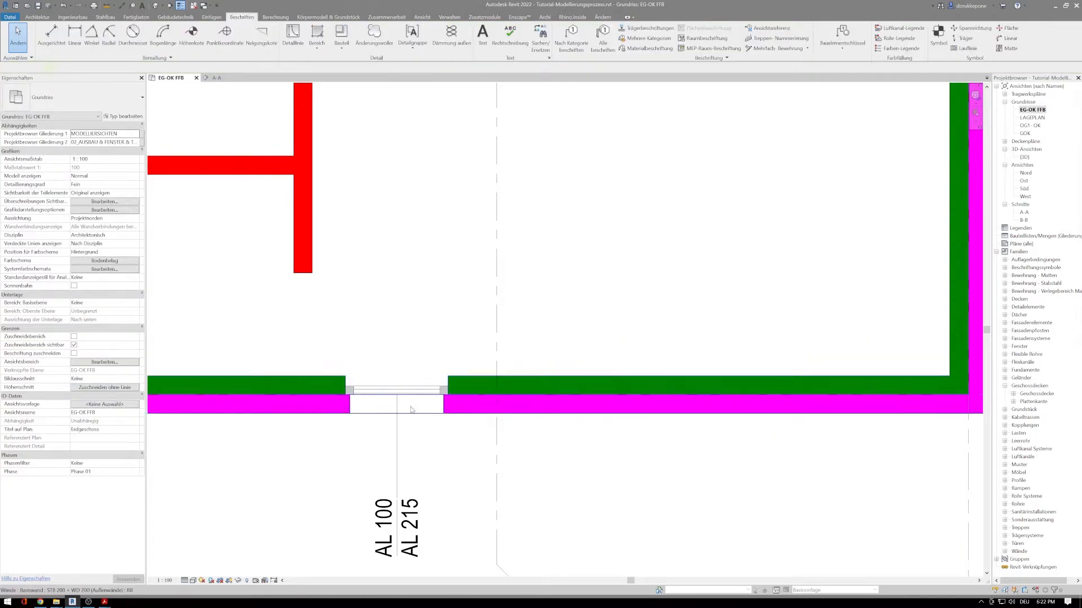
Reference the window's temporary dimension from the adjoining exterior wall's outer face to the window centre, and set it to 3.23 m
{"action": "left_click", "coordinate": [407, 392]}
{"action": "scroll", "coordinate": [408, 393], "scroll_direction": "down", "scroll_amount": 2}
{"action": "middle_click_drag", "start_coordinate": [438, 338], "coordinate": [462, 314]}
{"action": "scroll", "coordinate": [391, 352], "scroll_direction": "up", "scroll_amount": 2}
{"action": "middle_click_drag", "start_coordinate": [388, 353], "coordinate": [420, 354]}
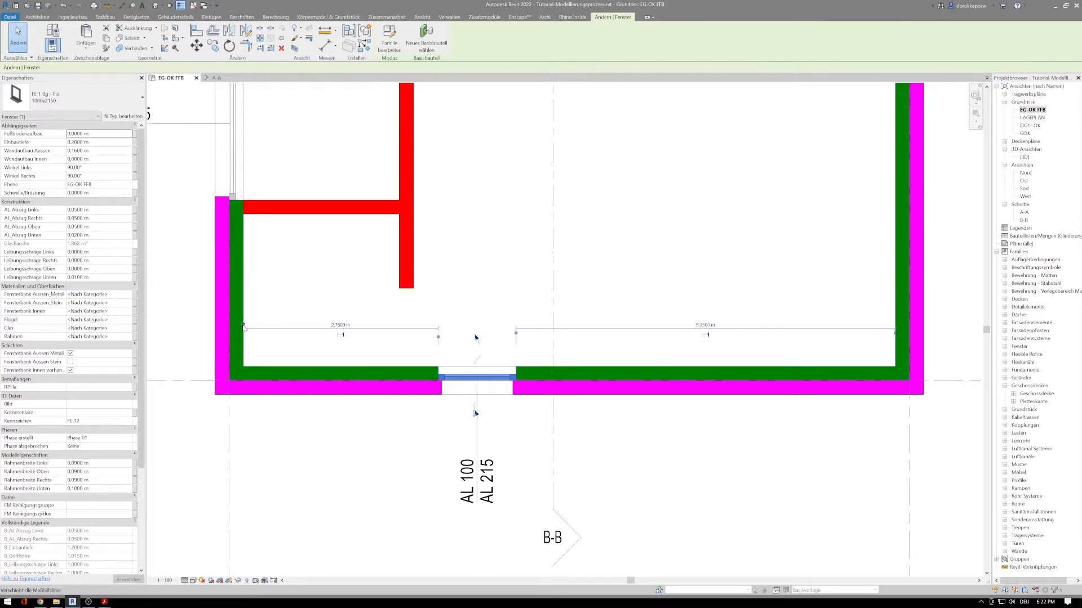
{"action": "left_click_drag", "start_coordinate": [243, 325], "coordinate": [214, 221]}
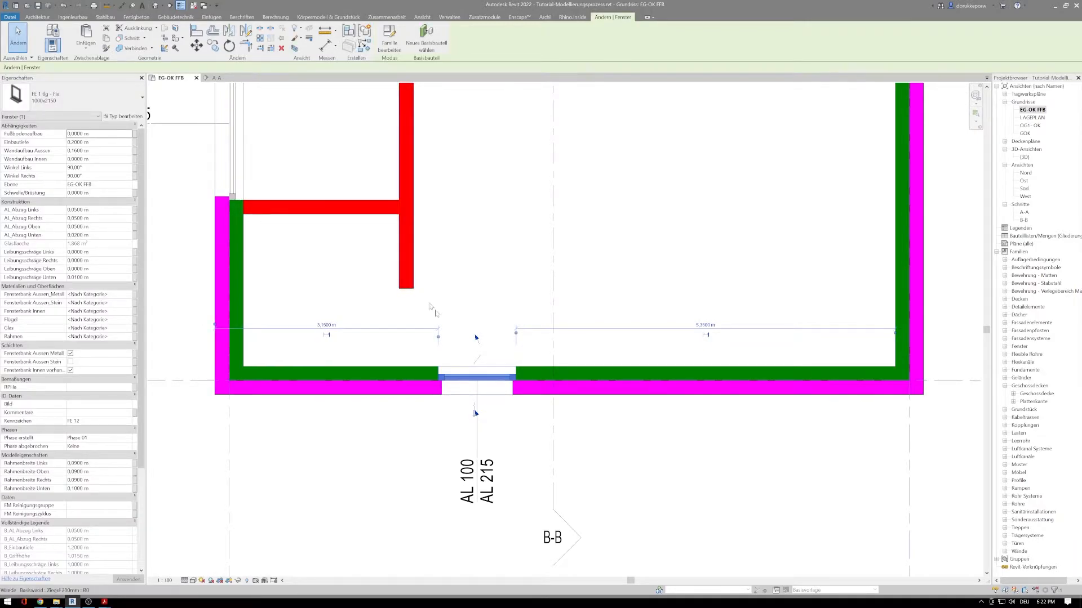
{"action": "left_click_drag", "start_coordinate": [439, 343], "coordinate": [478, 377]}
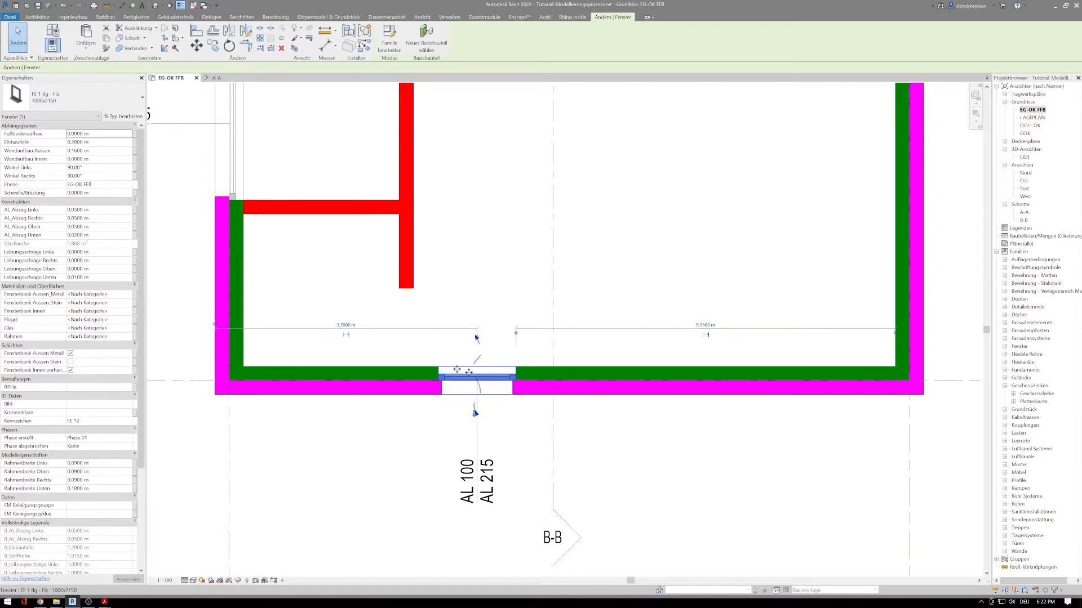
{"action": "left_click", "coordinate": [346, 326]}
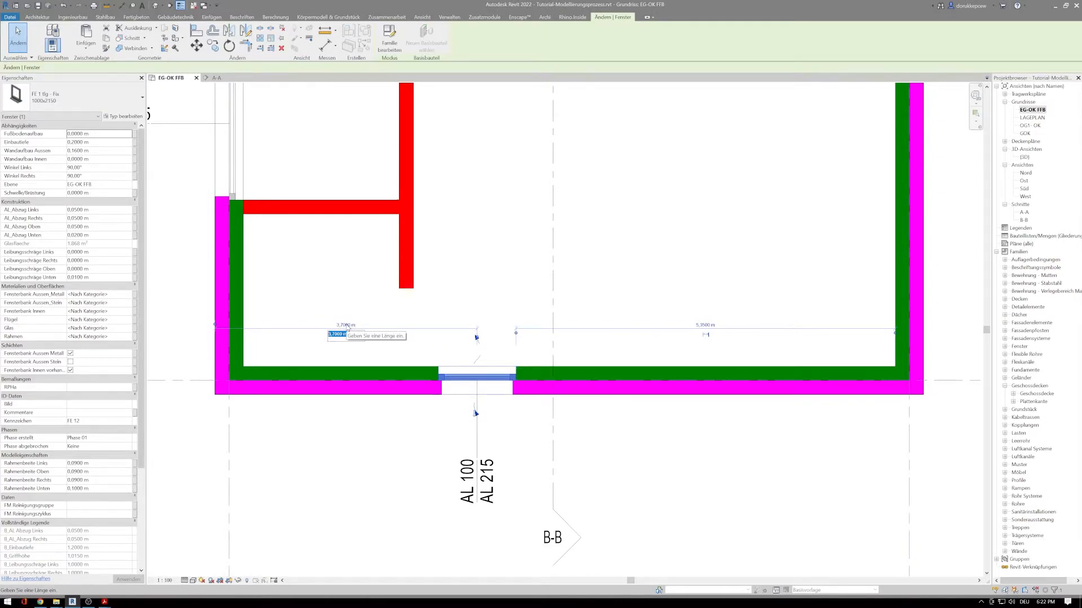
{"action": "type", "text": "3."}
{"action": "key", "text": "Return"}
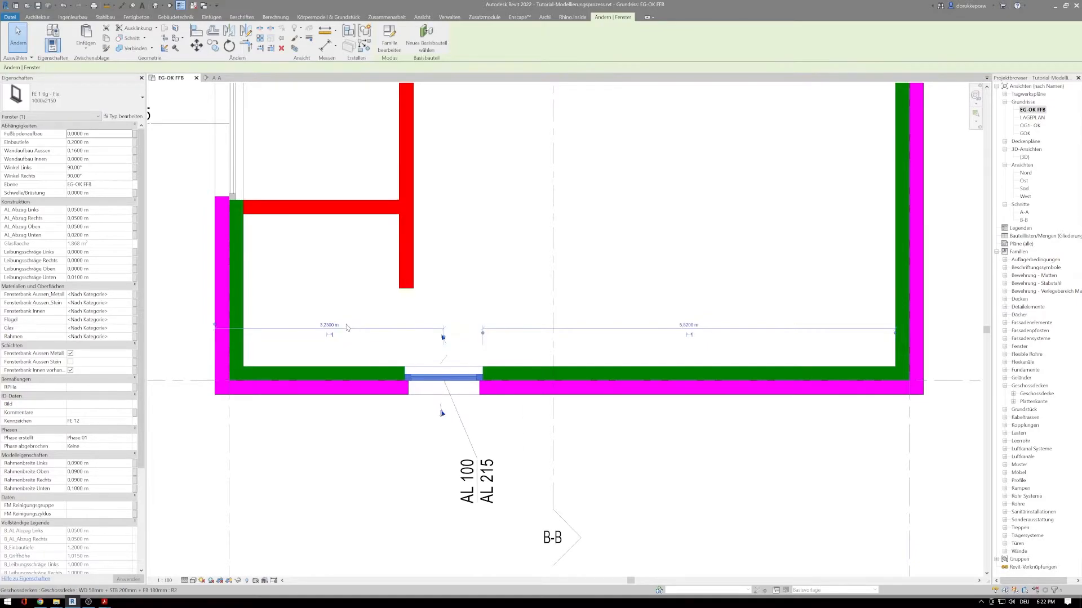
Move the AL 100 / AL 215 tag into line with the repositioned window so its leader runs straight
{"action": "left_click", "coordinate": [417, 460]}
{"action": "left_click", "coordinate": [483, 482]}
{"action": "left_click_drag", "start_coordinate": [478, 505], "coordinate": [443, 481]}
{"action": "left_click", "coordinate": [495, 509]}
{"action": "scroll", "coordinate": [495, 508], "scroll_direction": "down", "scroll_amount": 1}
{"action": "middle_click_drag", "start_coordinate": [495, 497], "coordinate": [467, 493]}
{"action": "left_click", "coordinate": [433, 411]}
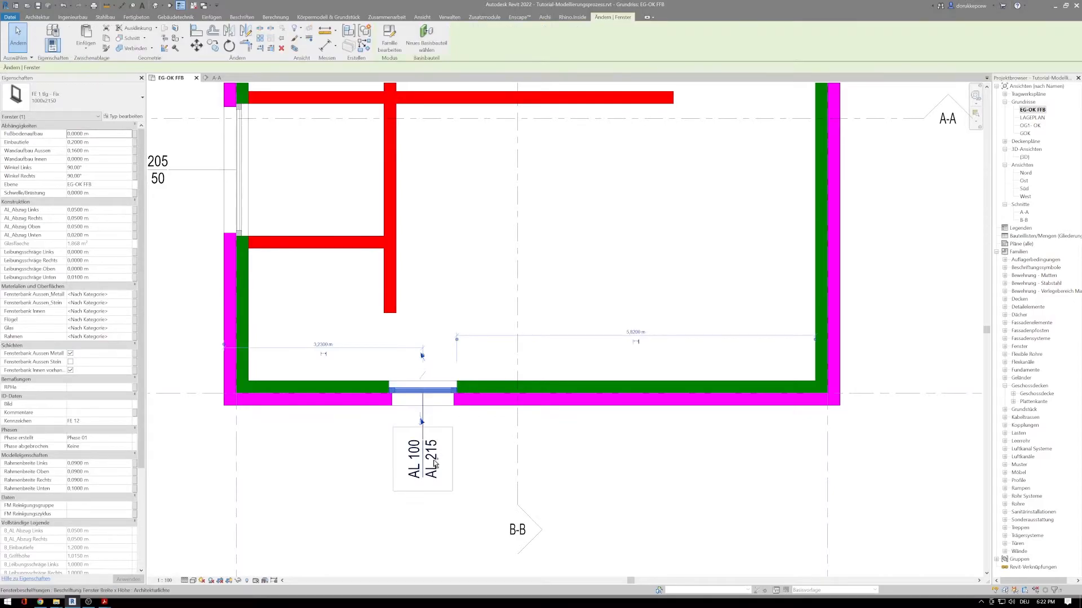
{"action": "key", "text": "Escape"}
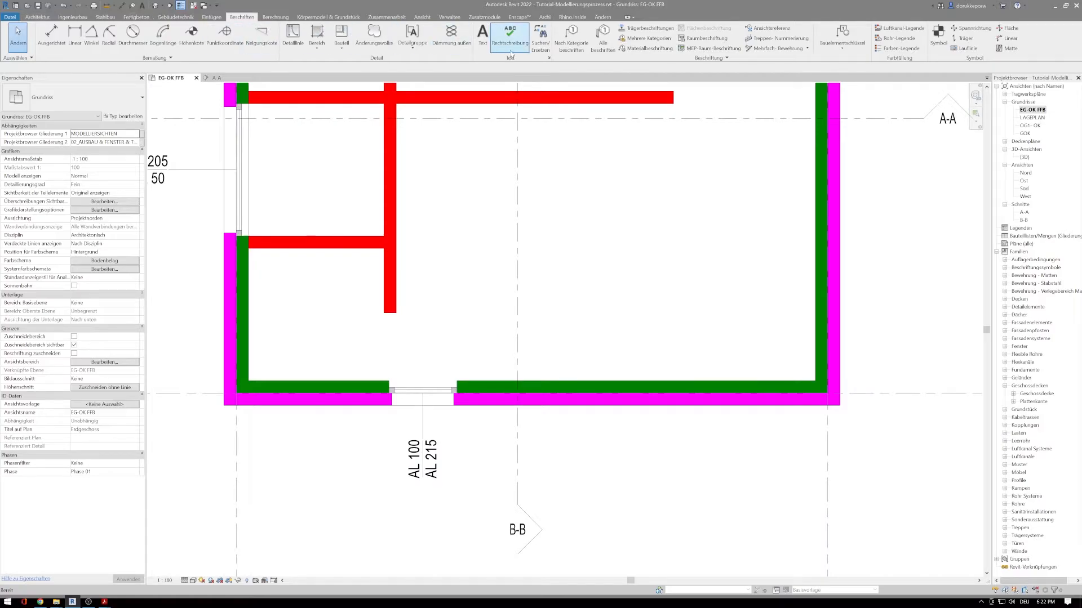
Add a second category tag to the same window and move it to the room side of the wall
{"action": "left_click", "coordinate": [569, 47]}
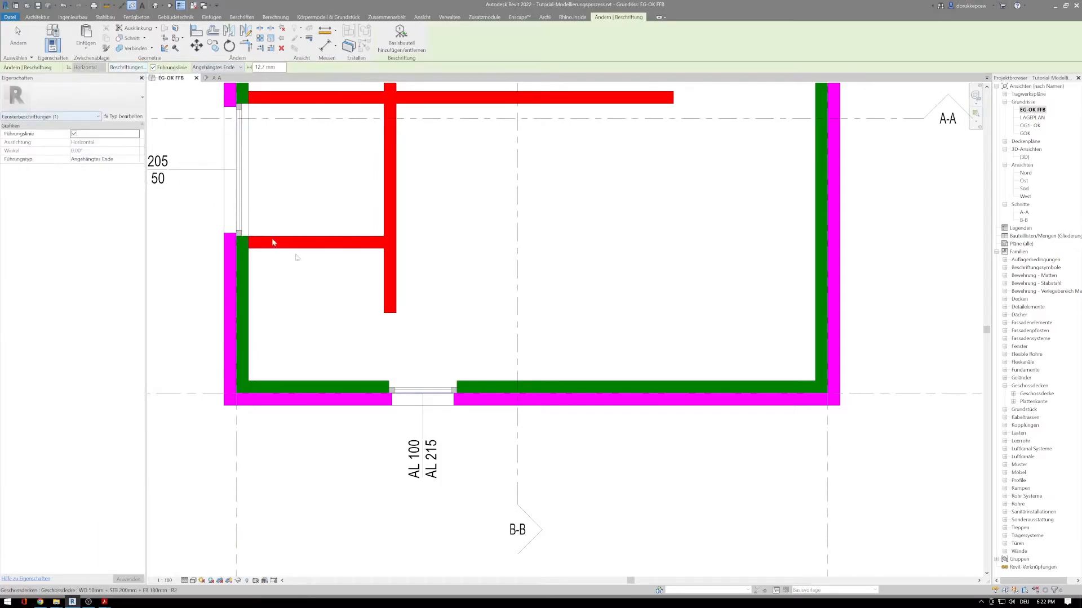
{"action": "left_click", "coordinate": [435, 396]}
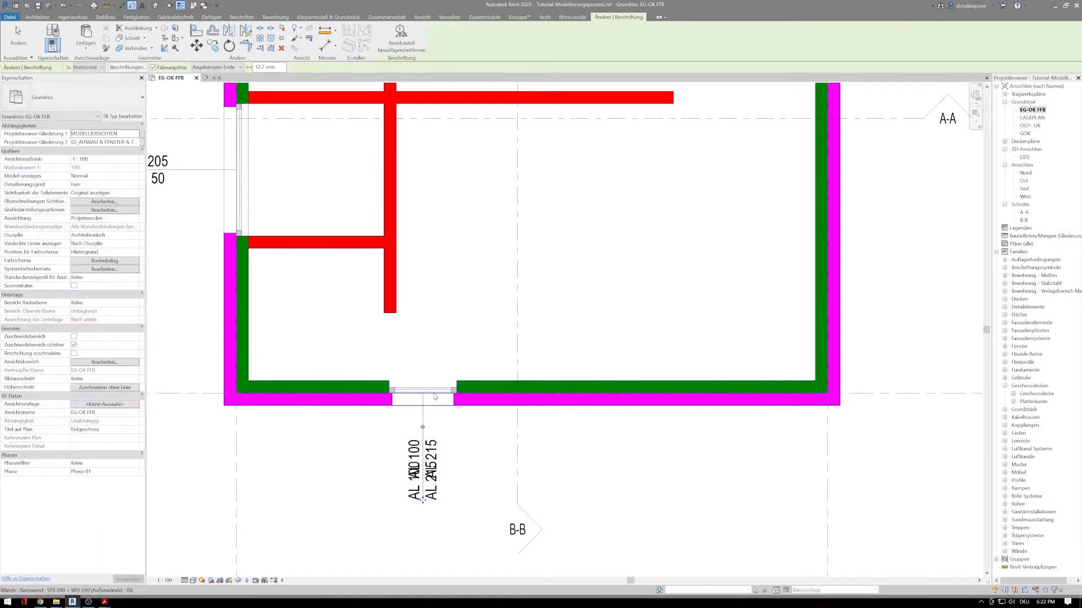
{"action": "key", "text": "Escape"}
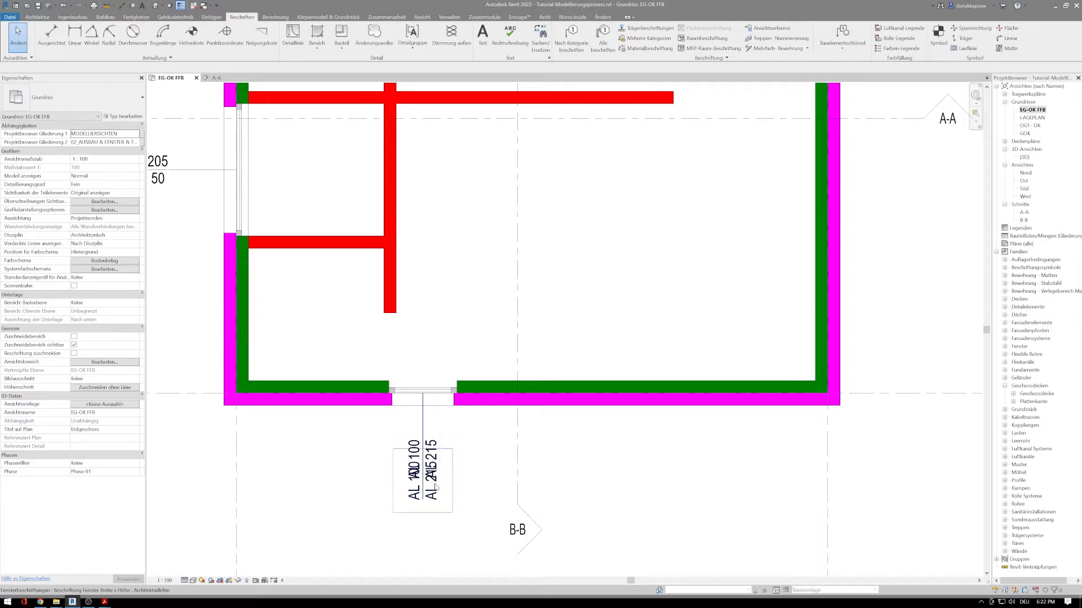
{"action": "left_click", "coordinate": [435, 495]}
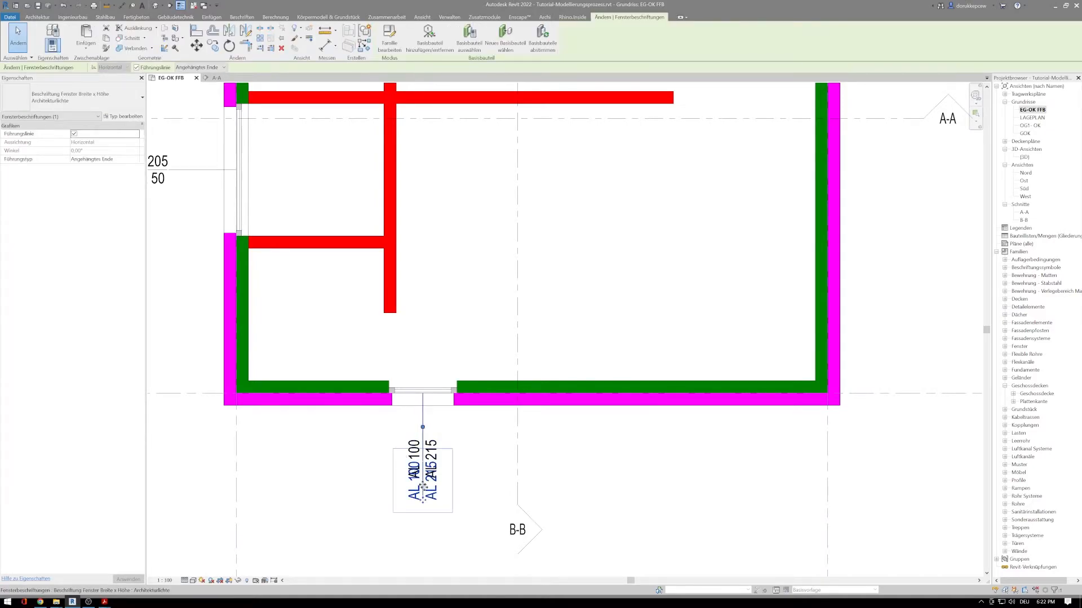
{"action": "left_click_drag", "start_coordinate": [427, 502], "coordinate": [425, 374]}
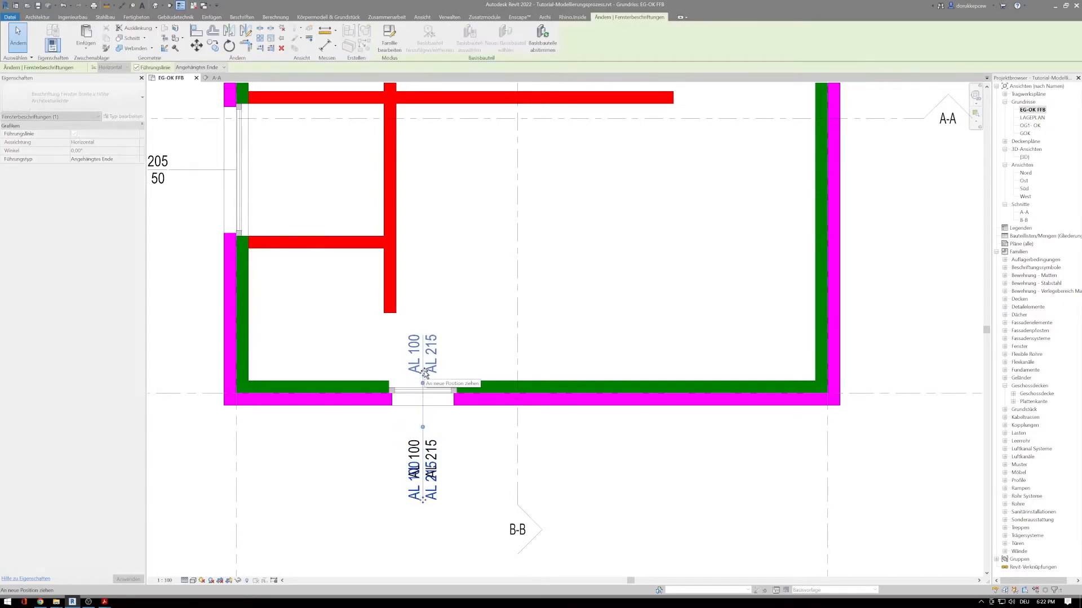
Change the room-side tag to the sill height type FBH (AUT - OK FFB bis OK Fensterbank)
{"action": "left_click", "coordinate": [79, 97]}
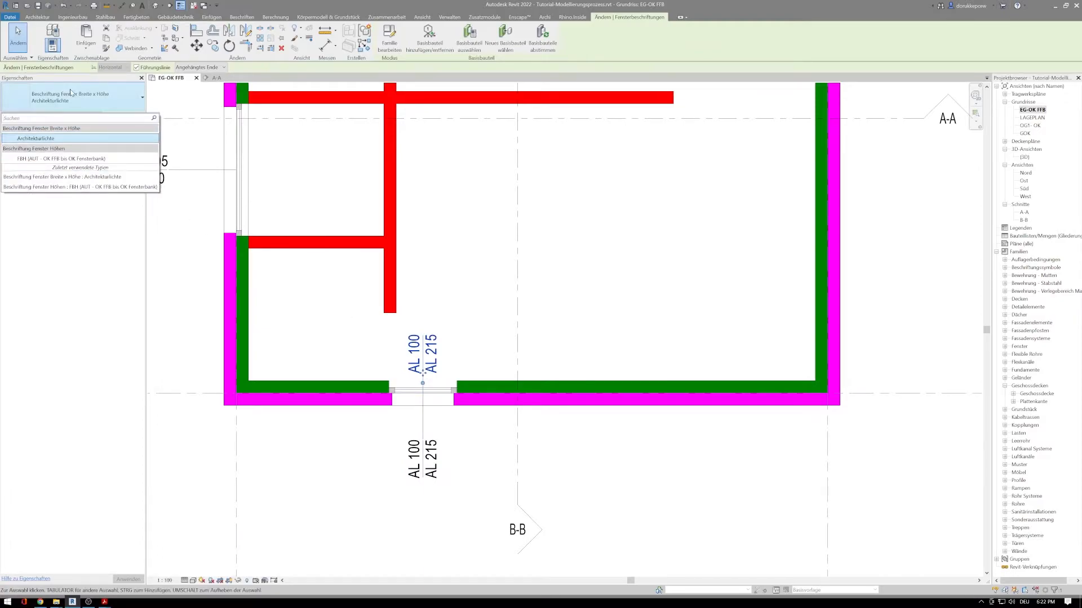
{"action": "left_click", "coordinate": [22, 159]}
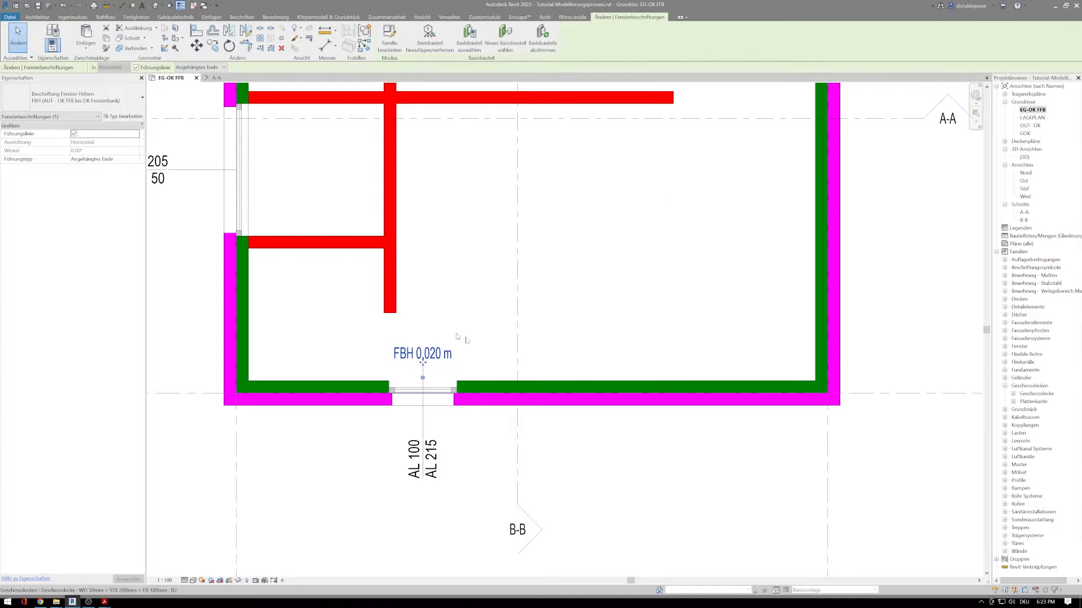
{"action": "scroll", "coordinate": [425, 356], "scroll_direction": "up", "scroll_amount": 2}
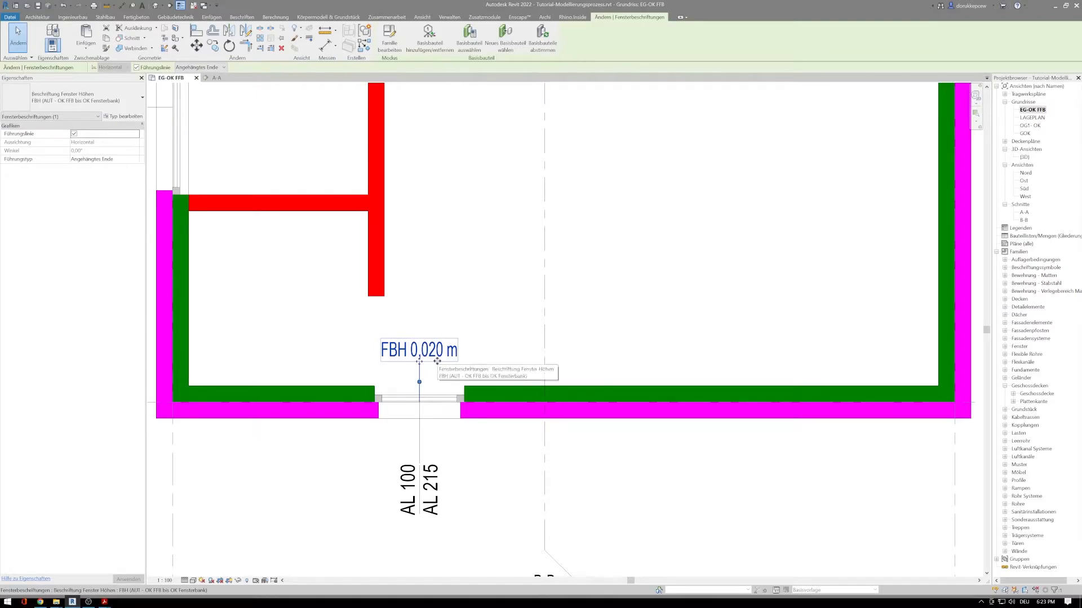
{"action": "scroll", "coordinate": [440, 362], "scroll_direction": "down", "scroll_amount": 2}
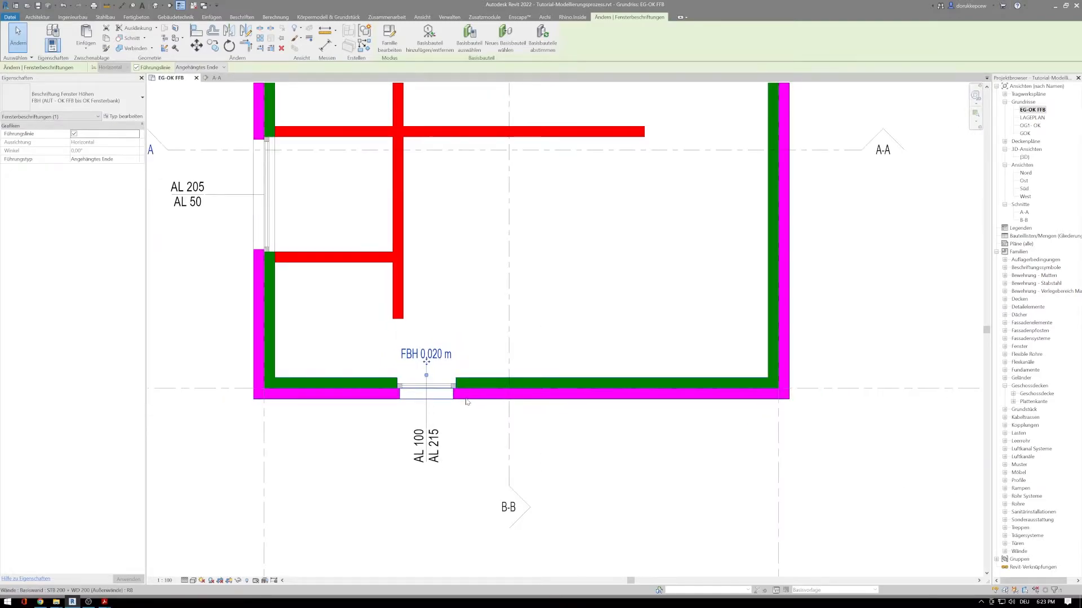
{"action": "key", "text": "Escape"}
Copy the window together with both tags twice along the wall at 2 m spacing
{"action": "left_click", "coordinate": [445, 391]}
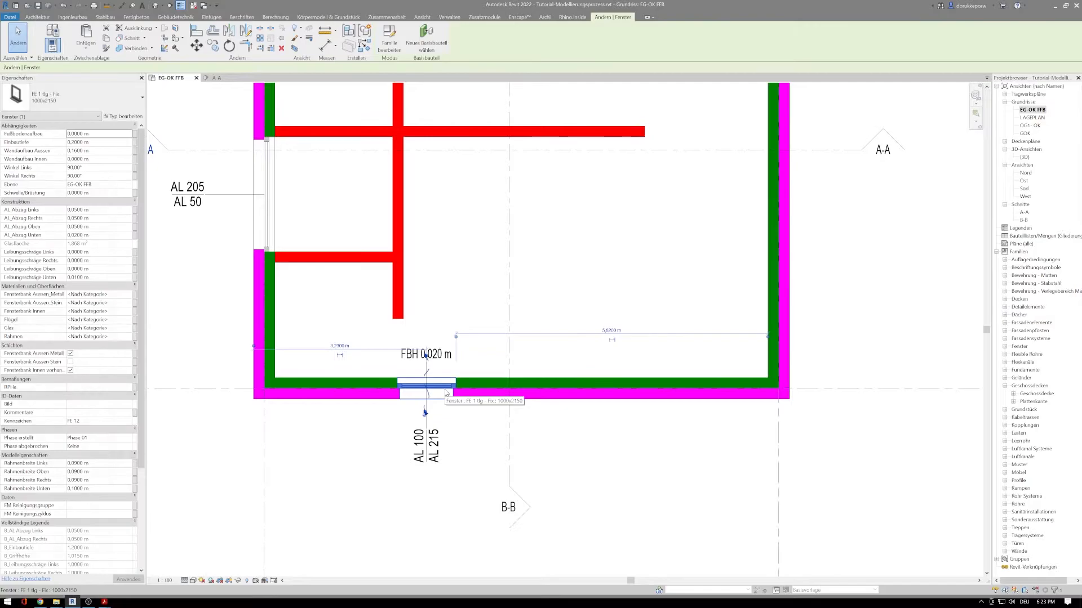
{"action": "left_click", "coordinate": [445, 360], "text": "ctrl"}
{"action": "left_click", "coordinate": [431, 457], "text": "ctrl"}
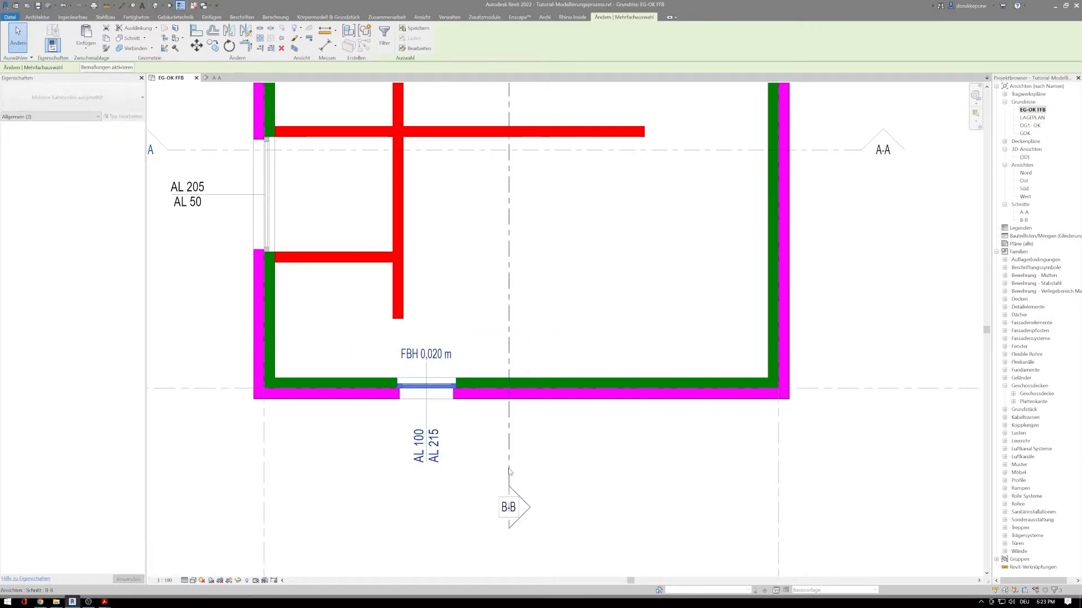
{"action": "left_click", "coordinate": [212, 45]}
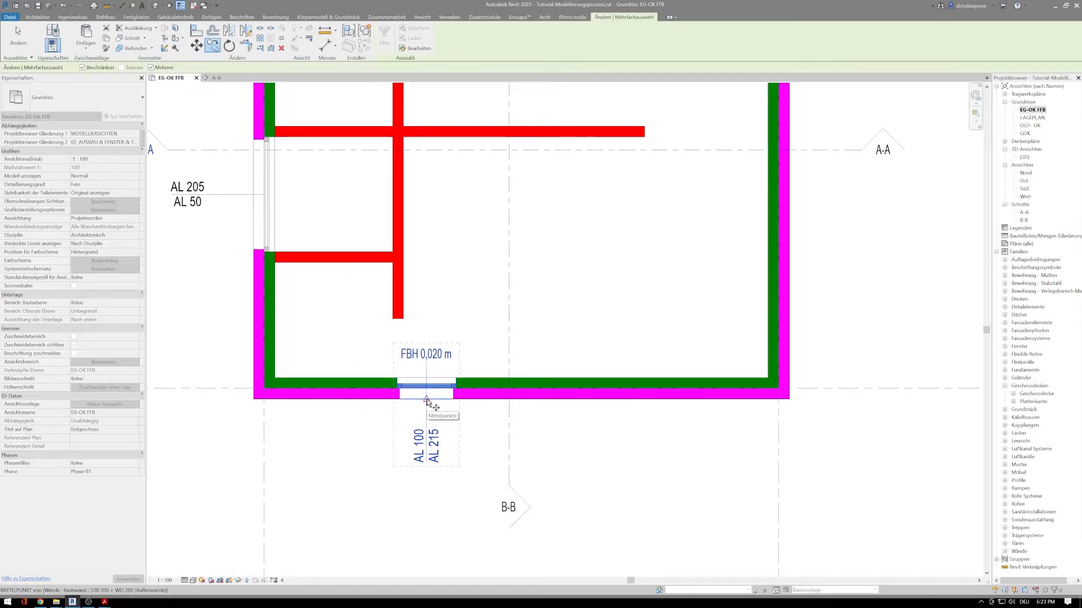
{"action": "left_click", "coordinate": [426, 400]}
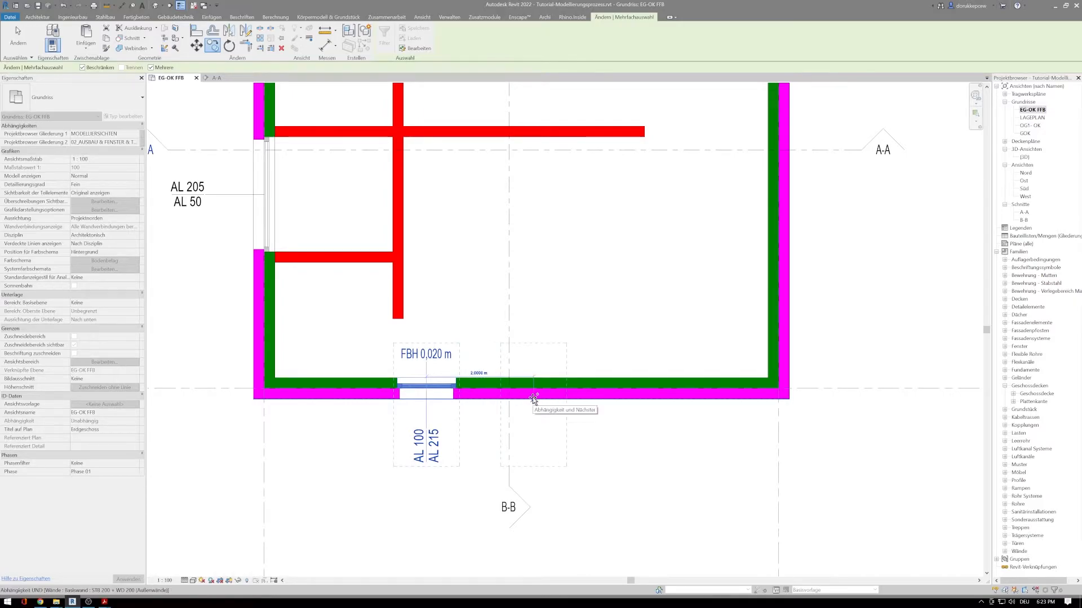
{"action": "type", "text": "2"}
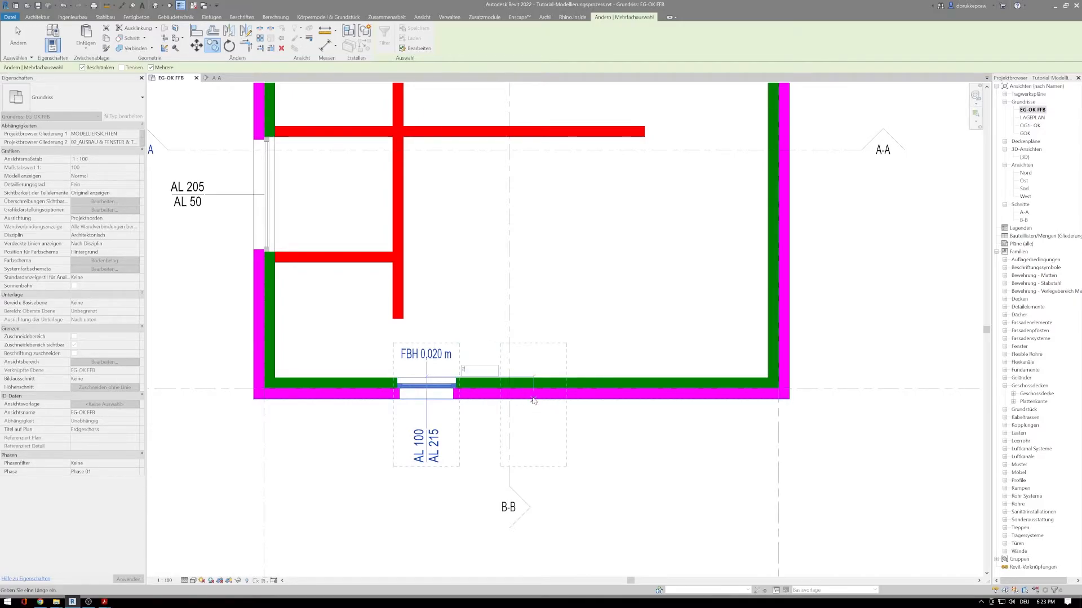
{"action": "key", "text": "Return"}
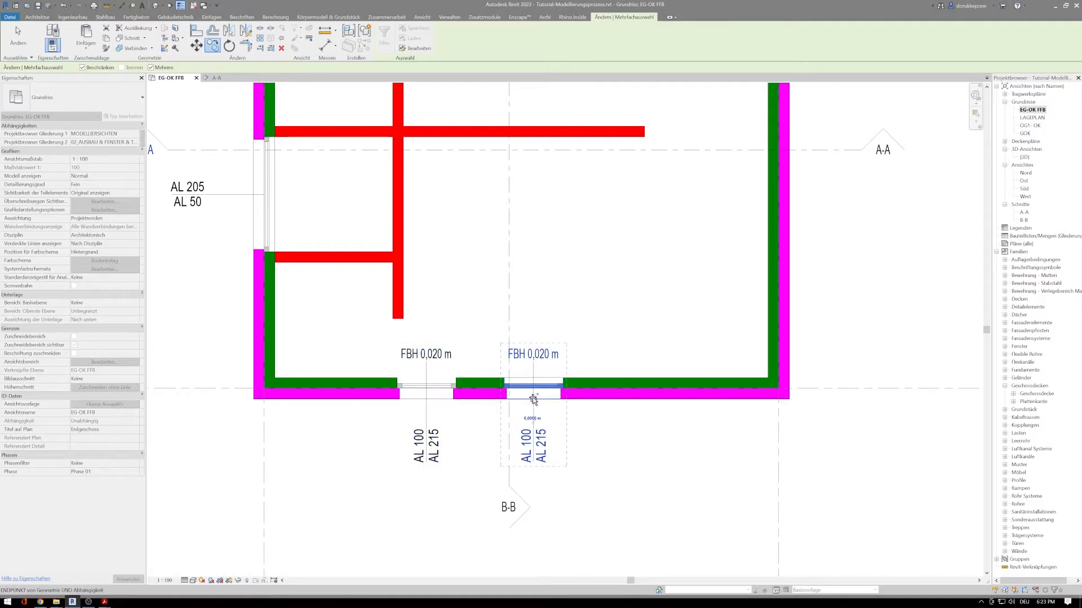
{"action": "left_click", "coordinate": [647, 398]}
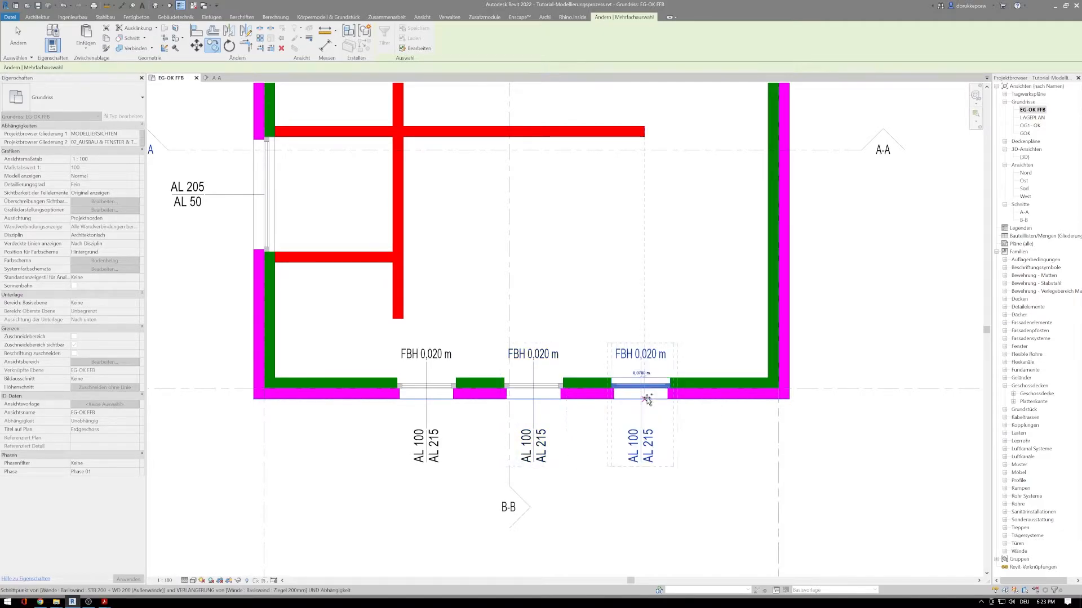
{"action": "key", "text": "Escape"}
{"action": "key", "text": "Escape"}
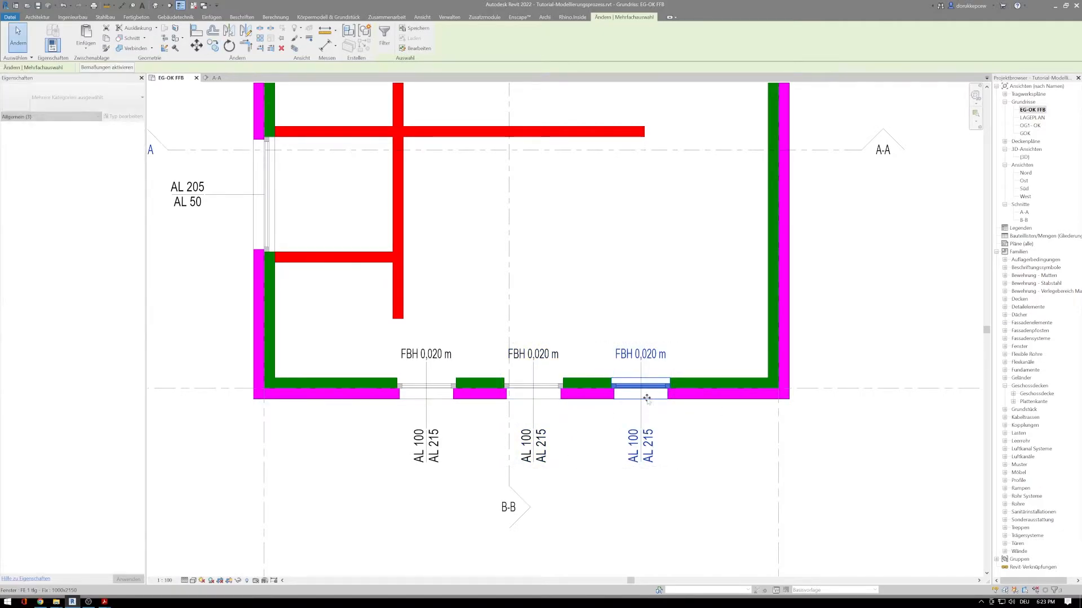
Remove the leader lines from the three FBH sill height tags along the lower exterior wall
{"action": "scroll", "coordinate": [700, 456], "scroll_direction": "down", "scroll_amount": 1}
{"action": "middle_click_drag", "start_coordinate": [700, 456], "coordinate": [645, 493]}
{"action": "scroll", "coordinate": [645, 493], "scroll_direction": "down", "scroll_amount": 1}
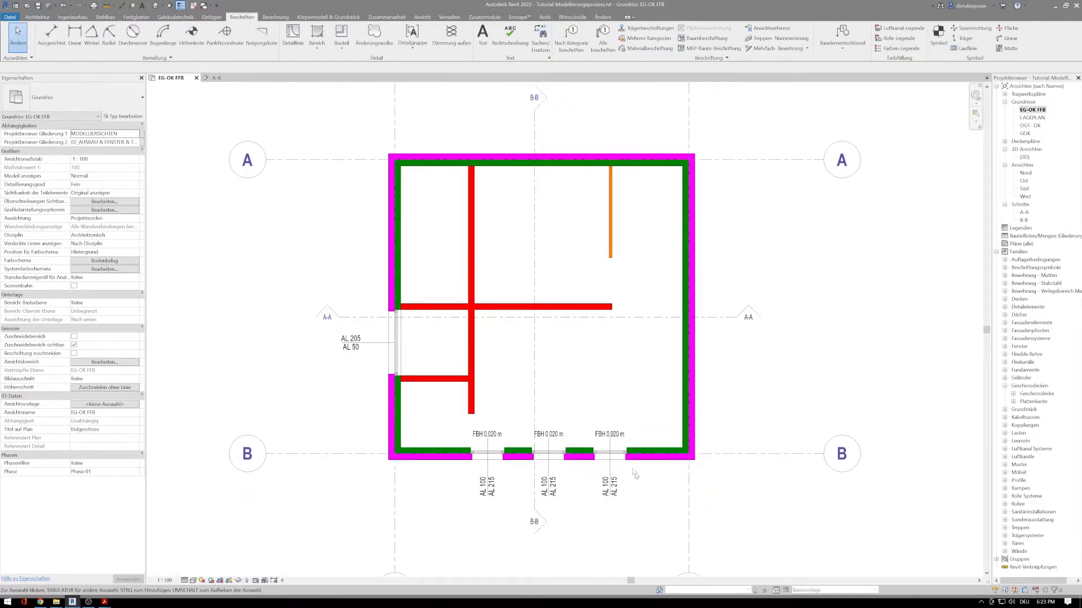
{"action": "left_click", "coordinate": [609, 437]}
{"action": "left_click", "coordinate": [135, 68]}
{"action": "left_click", "coordinate": [486, 435]}
{"action": "left_click", "coordinate": [562, 436], "text": "ctrl"}
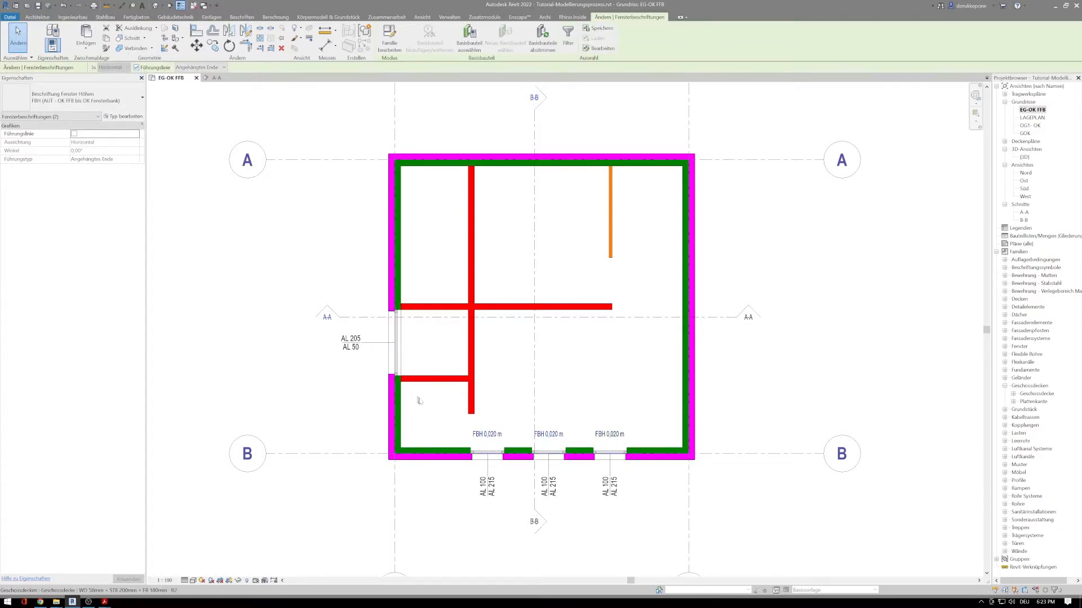
{"action": "key", "text": "Escape"}
{"action": "middle_click_drag", "start_coordinate": [446, 376], "coordinate": [443, 410]}
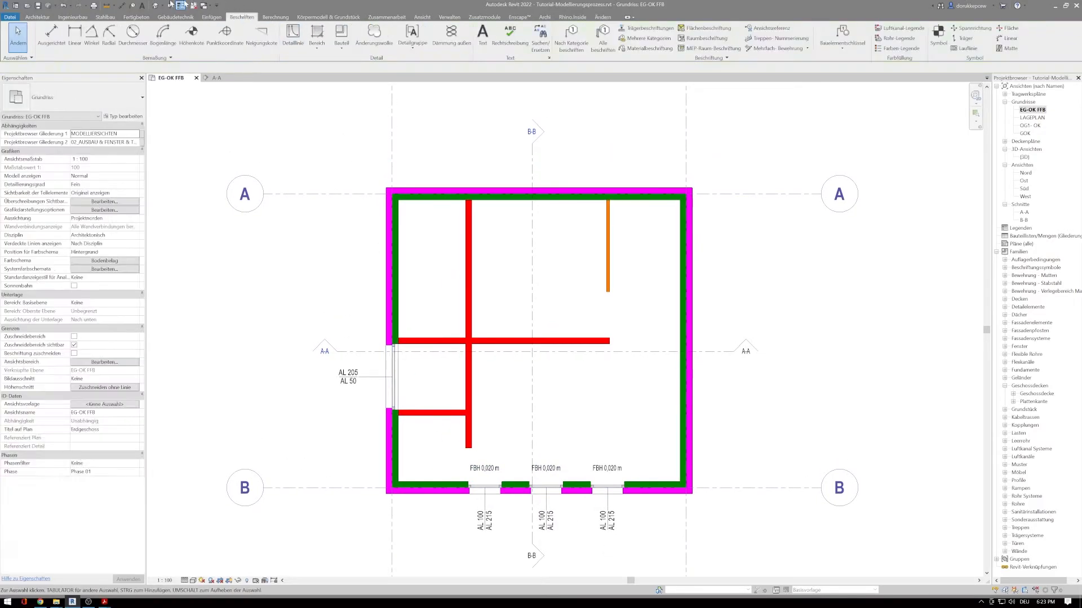
Add a second category tag to the AL 205 / AL 50 window and move it to the room side
{"action": "left_click", "coordinate": [560, 38]}
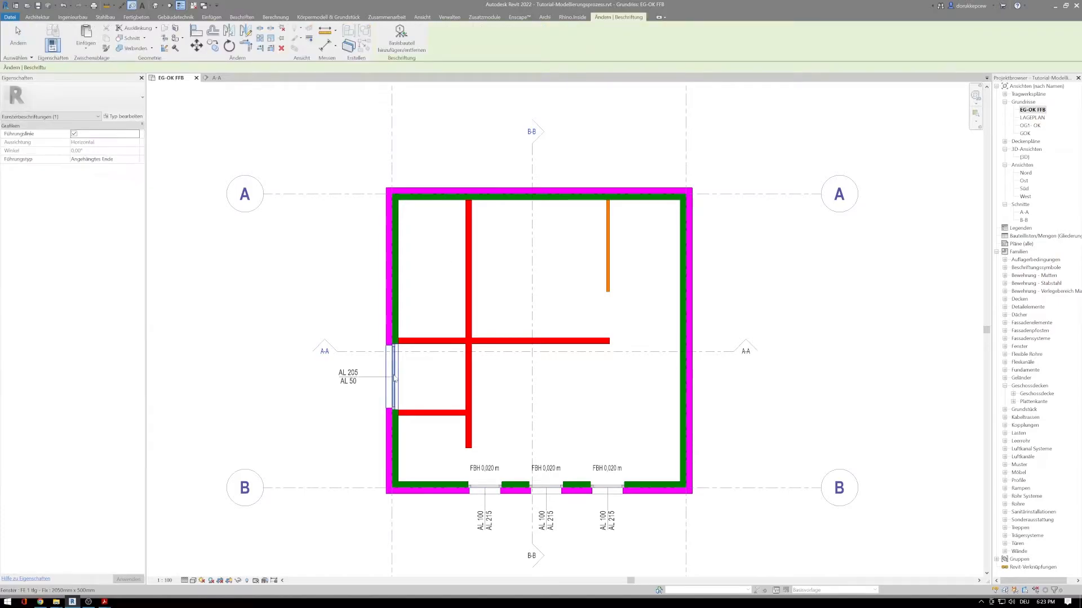
{"action": "scroll", "coordinate": [394, 397], "scroll_direction": "up", "scroll_amount": 2}
{"action": "scroll", "coordinate": [395, 401], "scroll_direction": "up", "scroll_amount": 1}
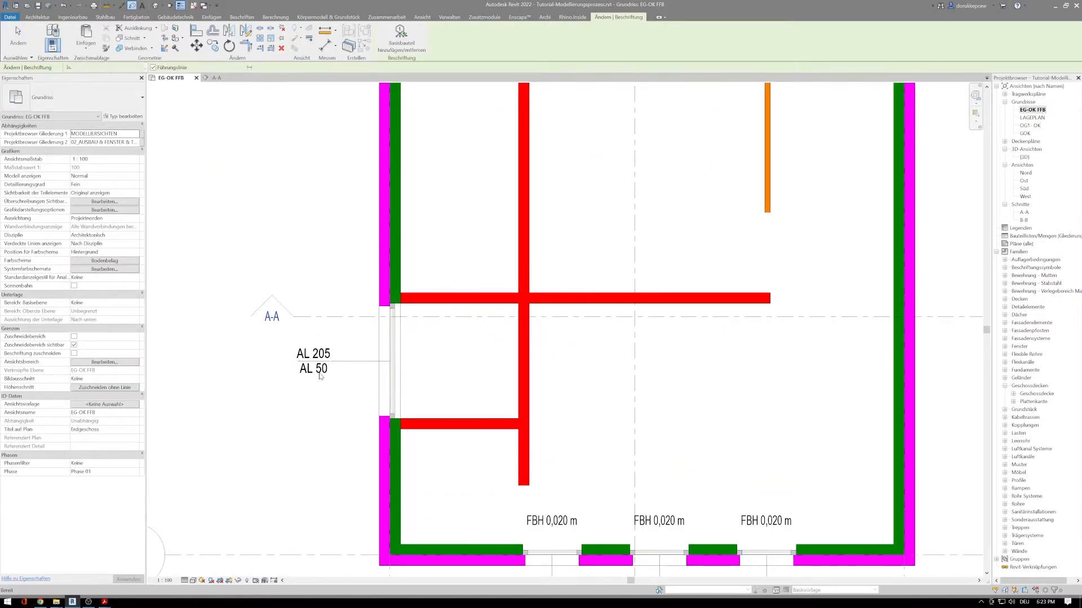
{"action": "key", "text": "Escape"}
{"action": "left_click", "coordinate": [320, 374]}
{"action": "left_click_drag", "start_coordinate": [297, 362], "coordinate": [422, 361]}
Remove the new tag's leader, change it to the FBH (AUT - OK FFB bis OK Fensterbank) type and place it closer to the window
{"action": "left_click", "coordinate": [136, 67]}
{"action": "left_click", "coordinate": [104, 97]}
{"action": "left_click", "coordinate": [34, 163]}
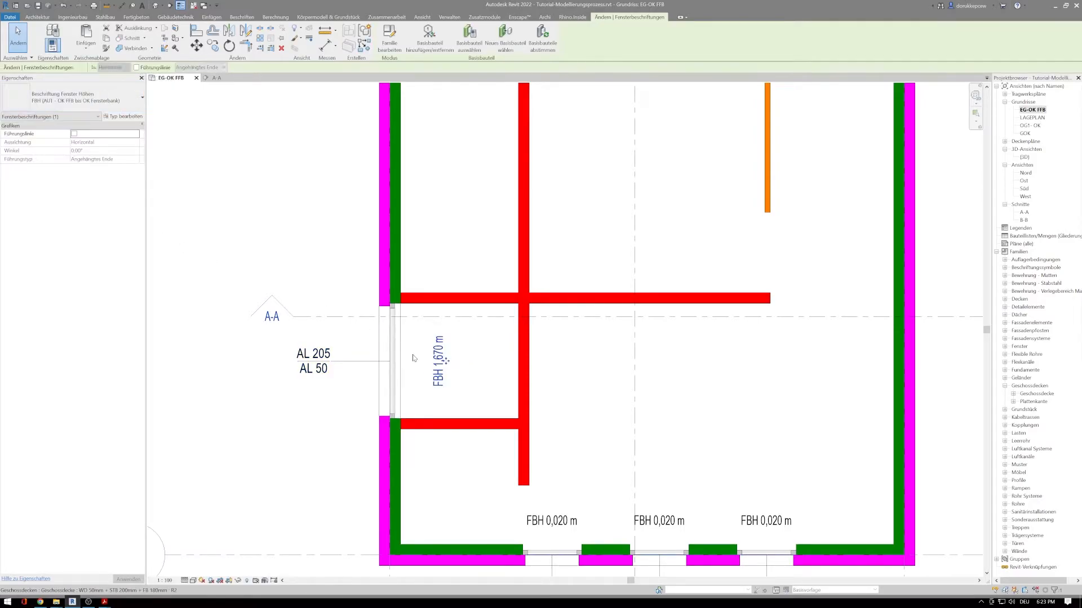
{"action": "left_click", "coordinate": [461, 364]}
{"action": "left_click", "coordinate": [440, 361]}
{"action": "left_click_drag", "start_coordinate": [446, 361], "coordinate": [426, 363]}
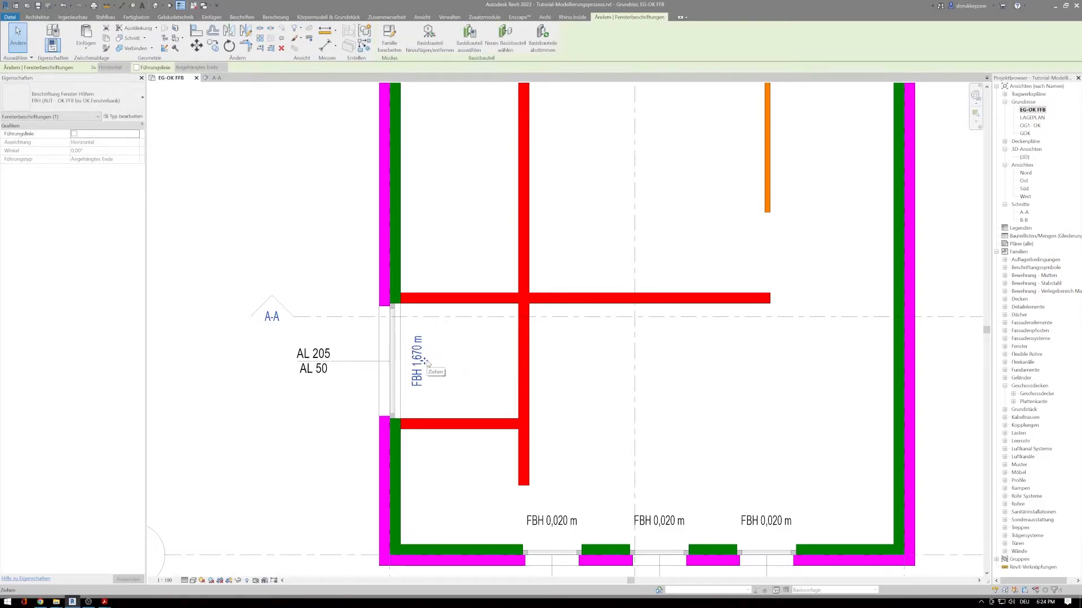
{"action": "left_click", "coordinate": [445, 361]}
{"action": "scroll", "coordinate": [445, 361], "scroll_direction": "up", "scroll_amount": 2}
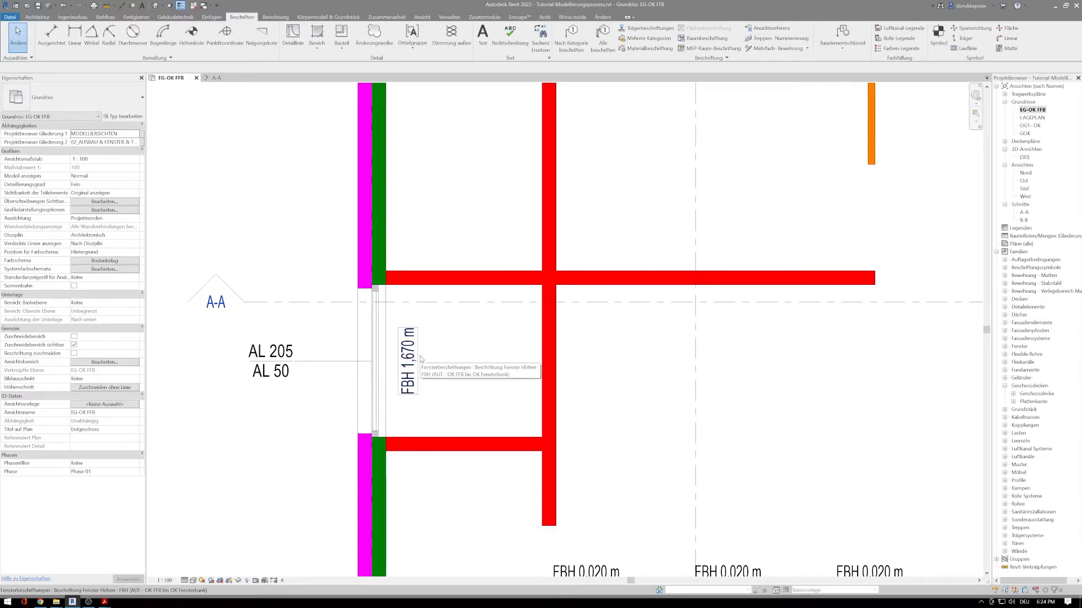
{"action": "scroll", "coordinate": [408, 363], "scroll_direction": "down", "scroll_amount": 2}
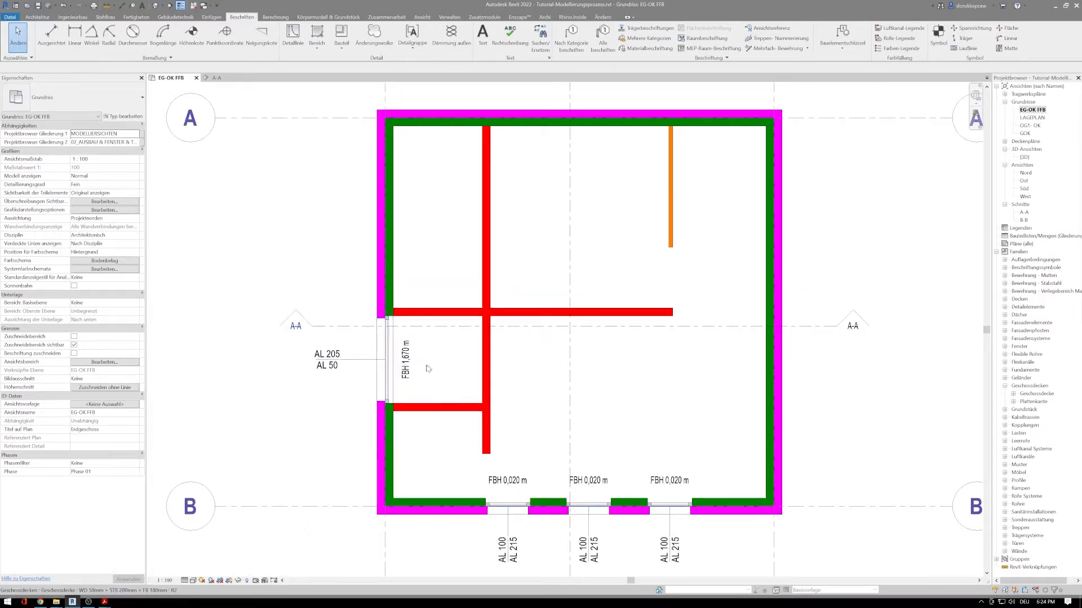
Set the Schwelle/Brüstung of the AL 205 / AL 50 window to 1.63 m
{"action": "left_click", "coordinate": [388, 345]}
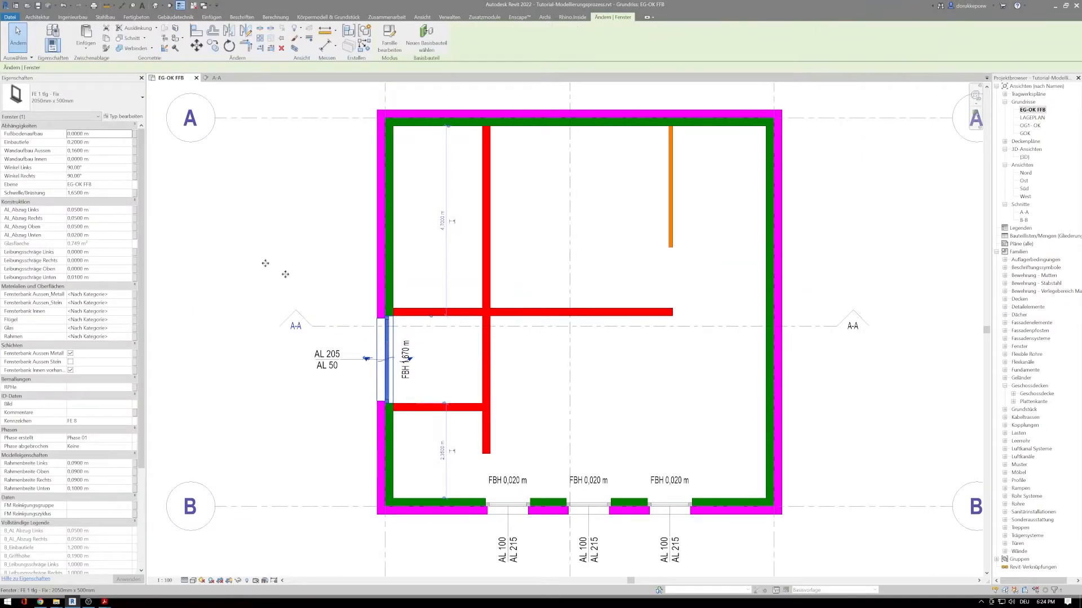
{"action": "left_click", "coordinate": [99, 193]}
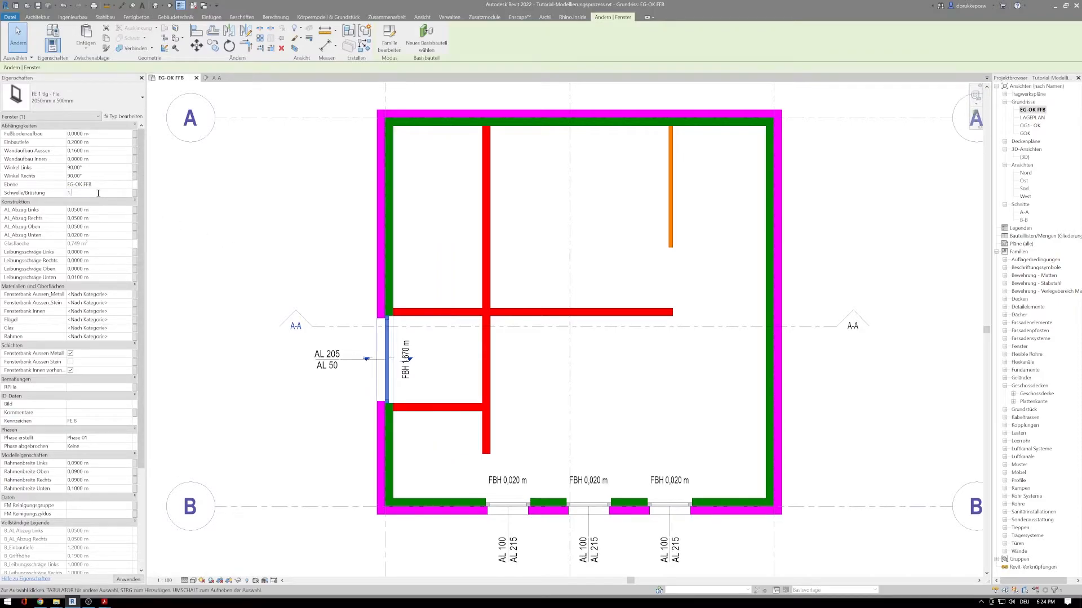
{"action": "type", "text": "1.63"}
{"action": "key", "text": "Escape"}
{"action": "middle_click_drag", "start_coordinate": [513, 366], "coordinate": [423, 270]}
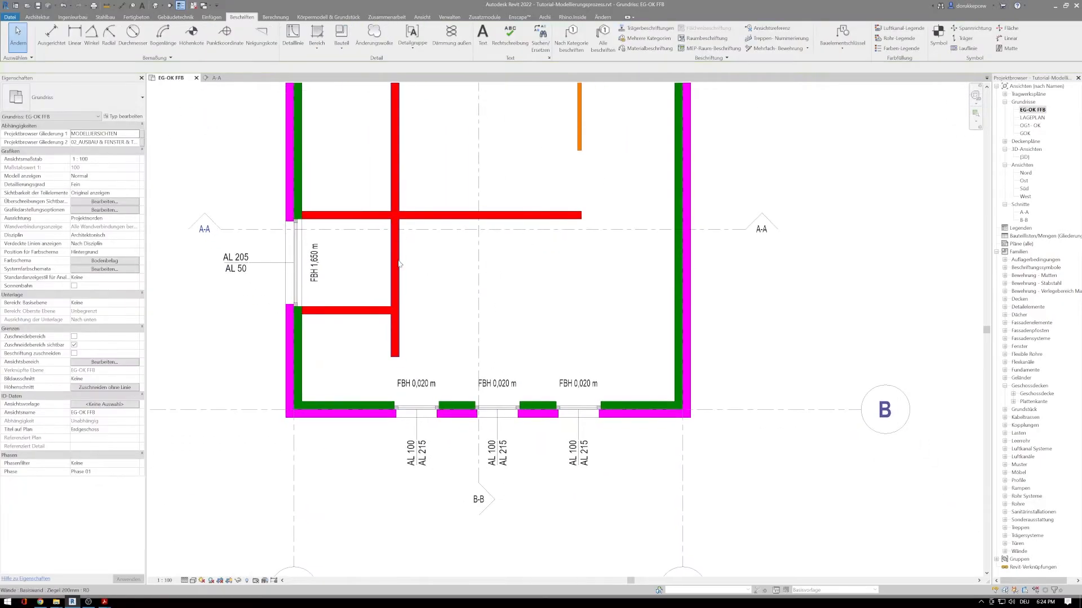
Check the inner sill thickness (Fensterbankdicke Innen) in the same window's type properties
{"action": "left_click", "coordinate": [290, 264]}
{"action": "left_click", "coordinate": [123, 116]}
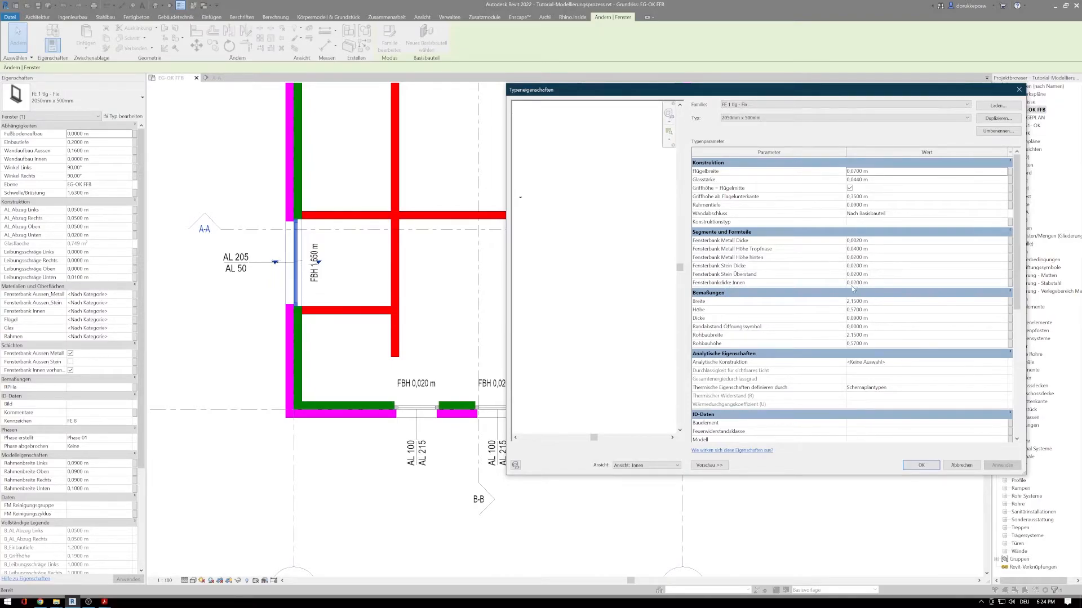
{"action": "left_click", "coordinate": [921, 465]}
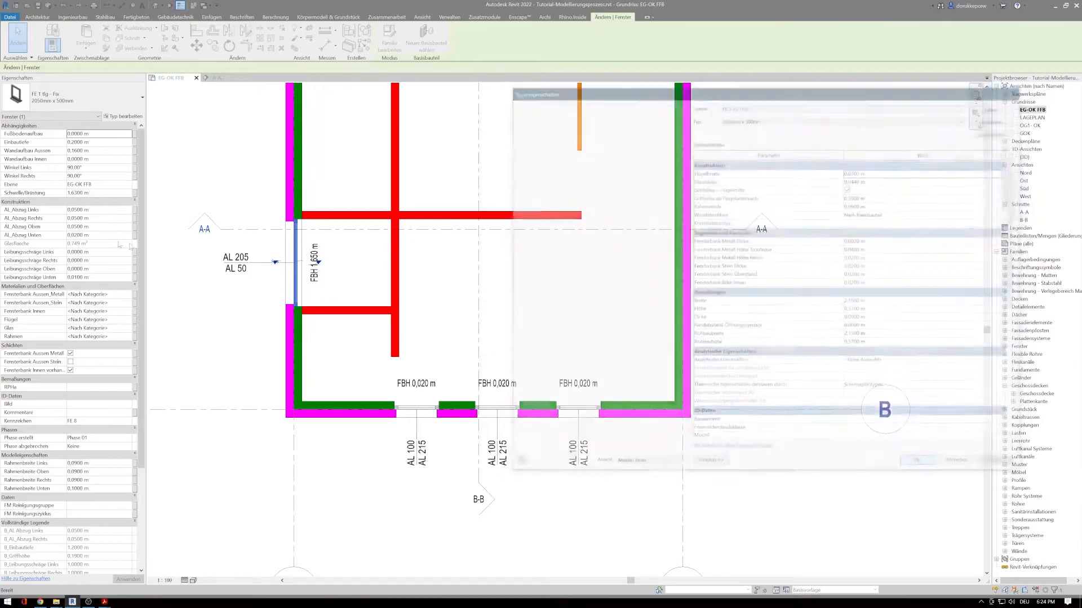
Open section A-A at the window and set the view's detail level to Fine
{"action": "double_click", "coordinate": [1024, 213]}
{"action": "scroll", "coordinate": [450, 355], "scroll_direction": "up", "scroll_amount": 4}
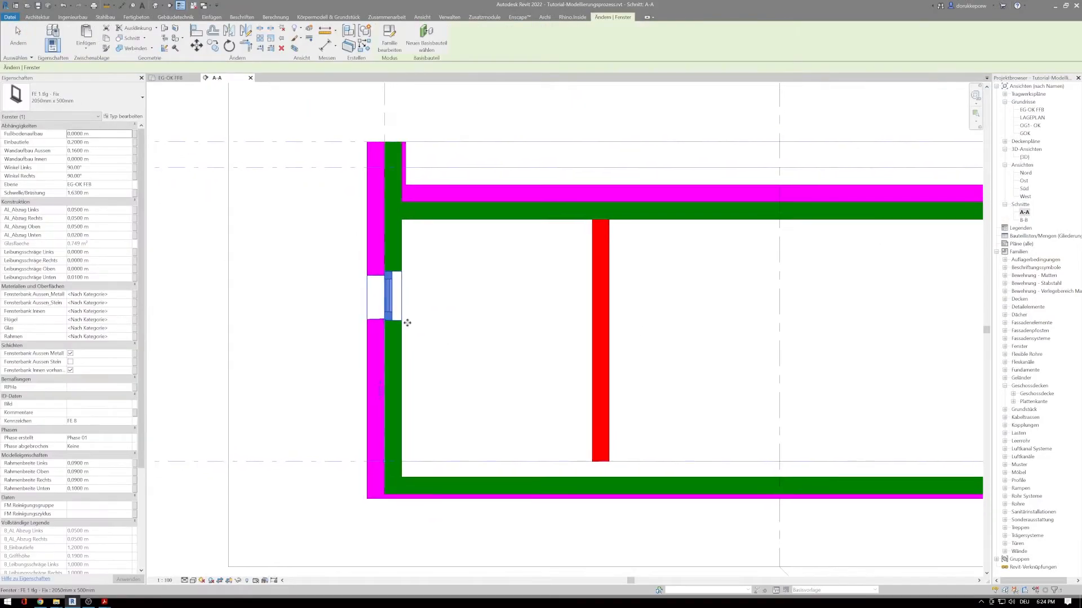
{"action": "middle_click_drag", "start_coordinate": [519, 361], "coordinate": [404, 290]}
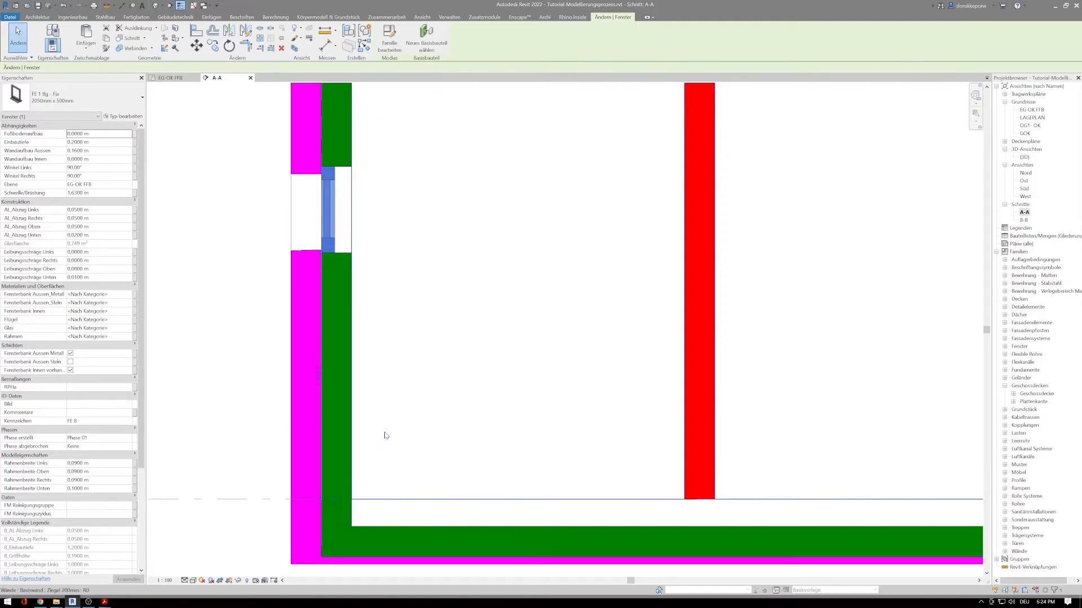
{"action": "scroll", "coordinate": [385, 436], "scroll_direction": "down", "scroll_amount": 2}
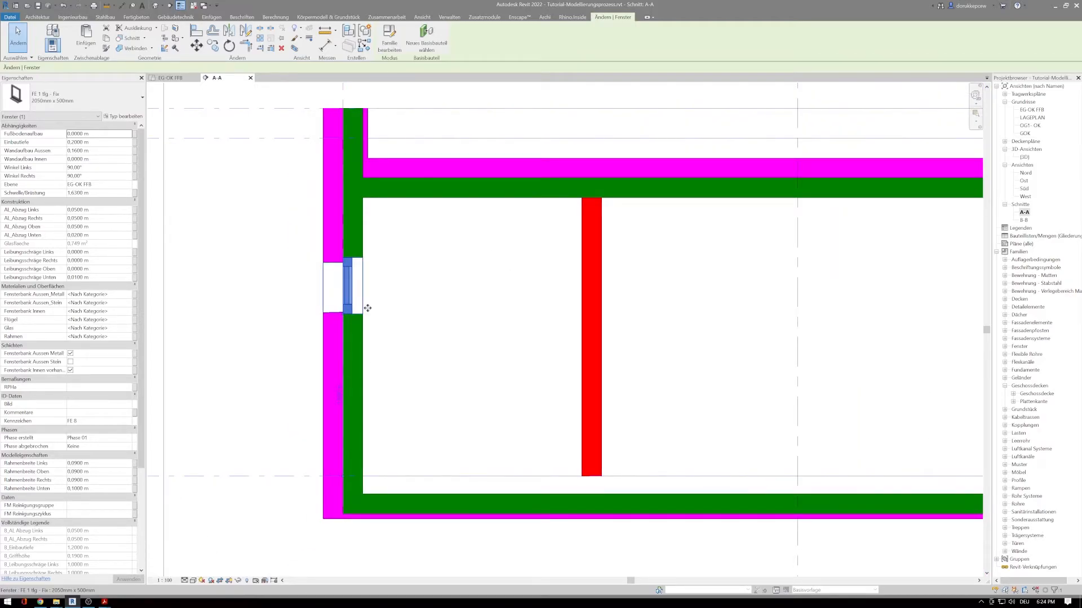
{"action": "left_click", "coordinate": [185, 581]}
{"action": "left_click", "coordinate": [194, 572]}
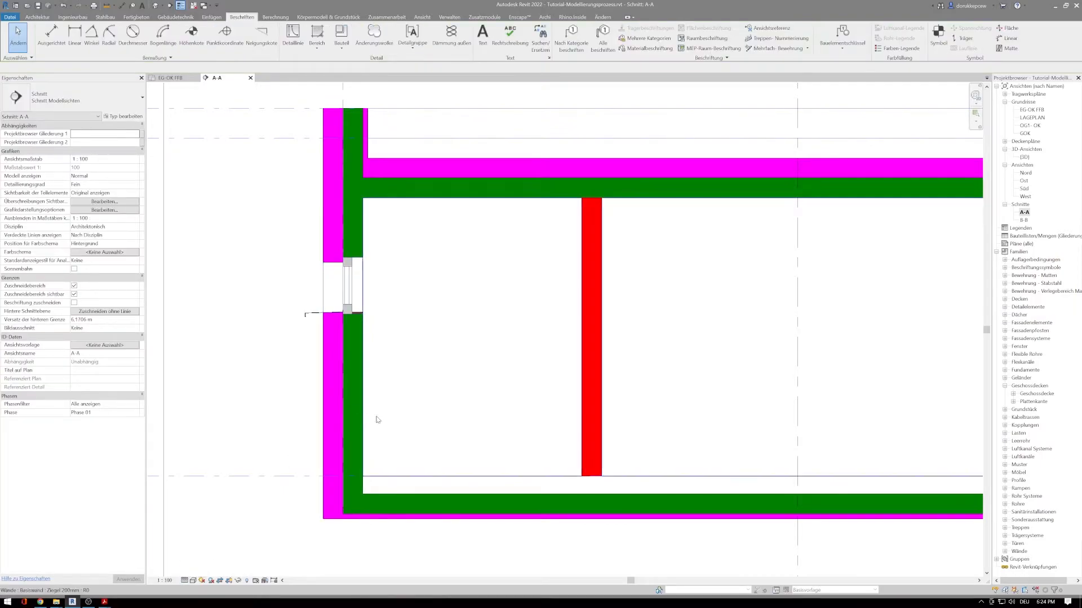
Dimension the height from the EG-OK FFB level to the top of the window's inner sill
{"action": "key", "text": "d"}
{"action": "key", "text": "i"}
{"action": "scroll", "coordinate": [366, 316], "scroll_direction": "up", "scroll_amount": 3}
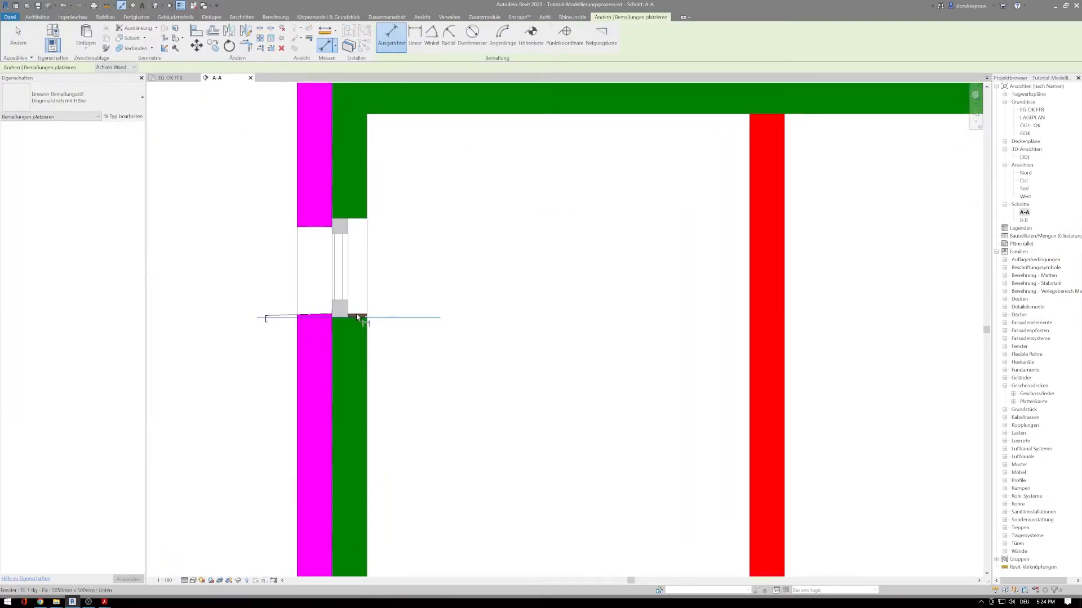
{"action": "middle_click_drag", "start_coordinate": [433, 388], "coordinate": [417, 336]}
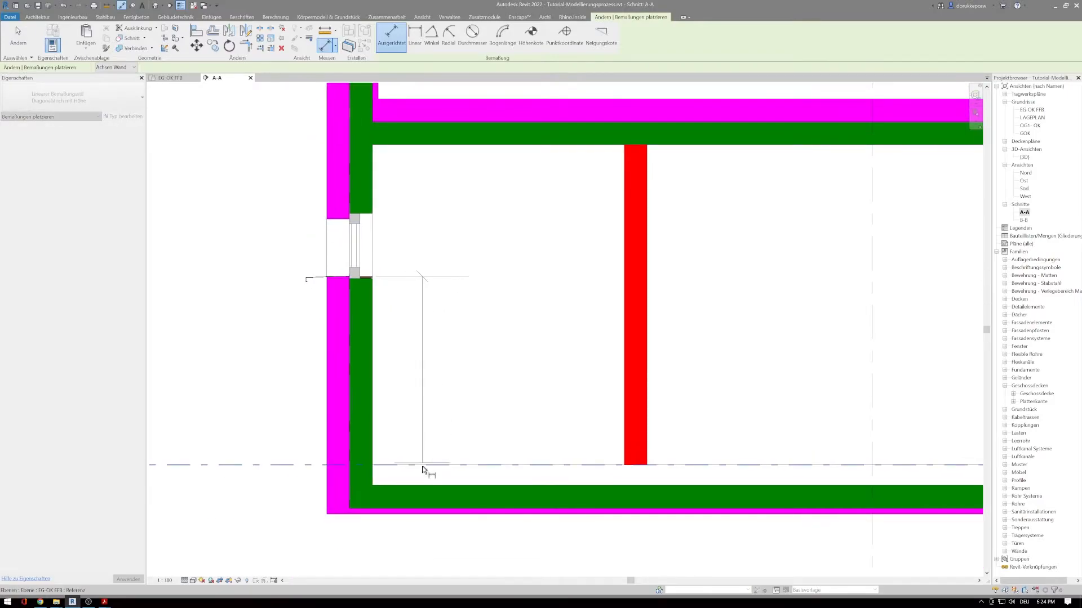
{"action": "left_click", "coordinate": [418, 464]}
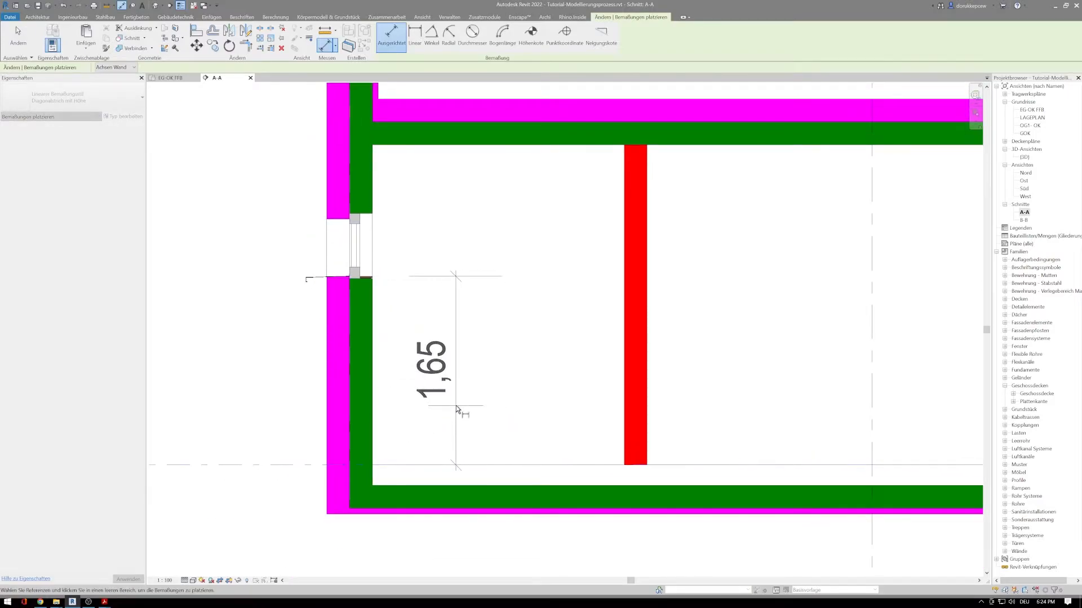
{"action": "left_click", "coordinate": [459, 411]}
{"action": "scroll", "coordinate": [373, 311], "scroll_direction": "up", "scroll_amount": 3}
{"action": "key", "text": "Escape"}
{"action": "scroll", "coordinate": [363, 251], "scroll_direction": "up", "scroll_amount": 2}
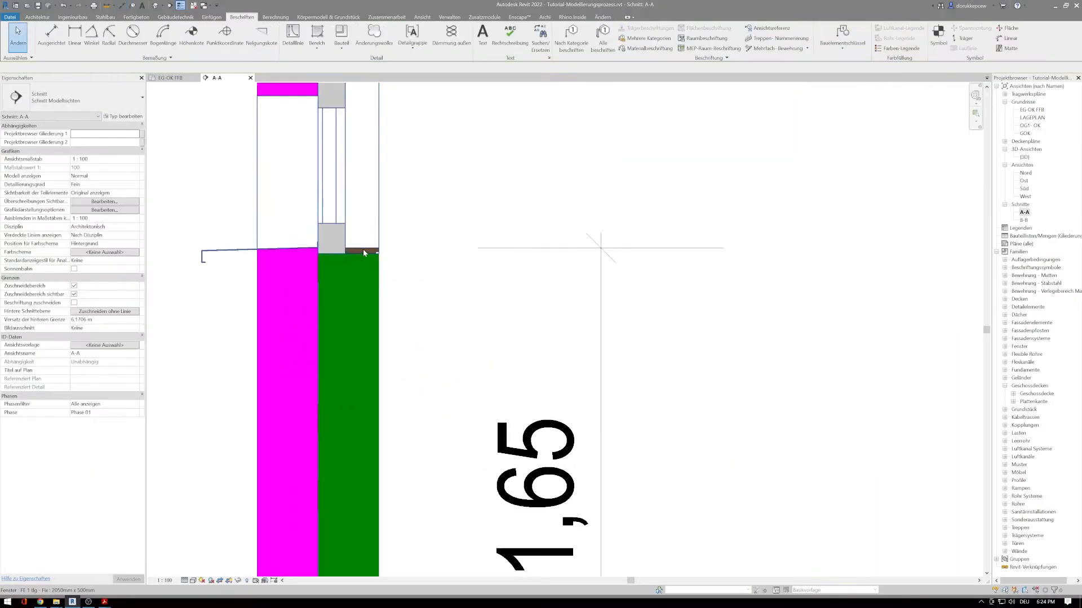
Set the window type's Fensterbankdicke Innen to 0 m and accept deleting the dimension that referenced the inner sill
{"action": "left_click", "coordinate": [363, 249]}
{"action": "key", "text": "ctrl+c"}
{"action": "key", "text": "ctrl+v"}
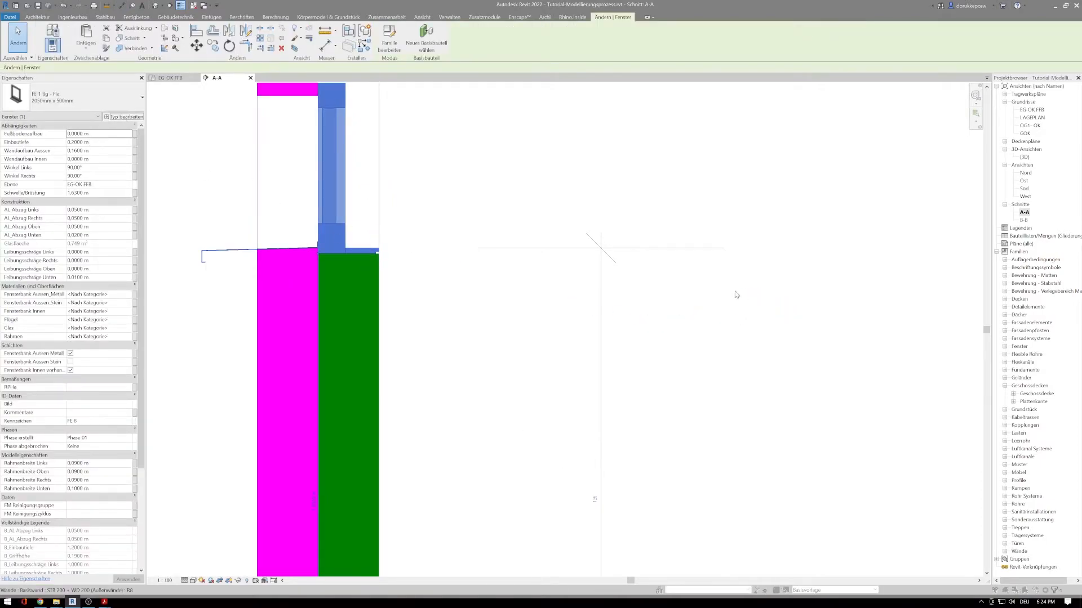
{"action": "left_click", "coordinate": [906, 283]}
{"action": "type", "text": "0,0200"}
{"action": "key", "text": "Return"}
{"action": "left_click", "coordinate": [1000, 466]}
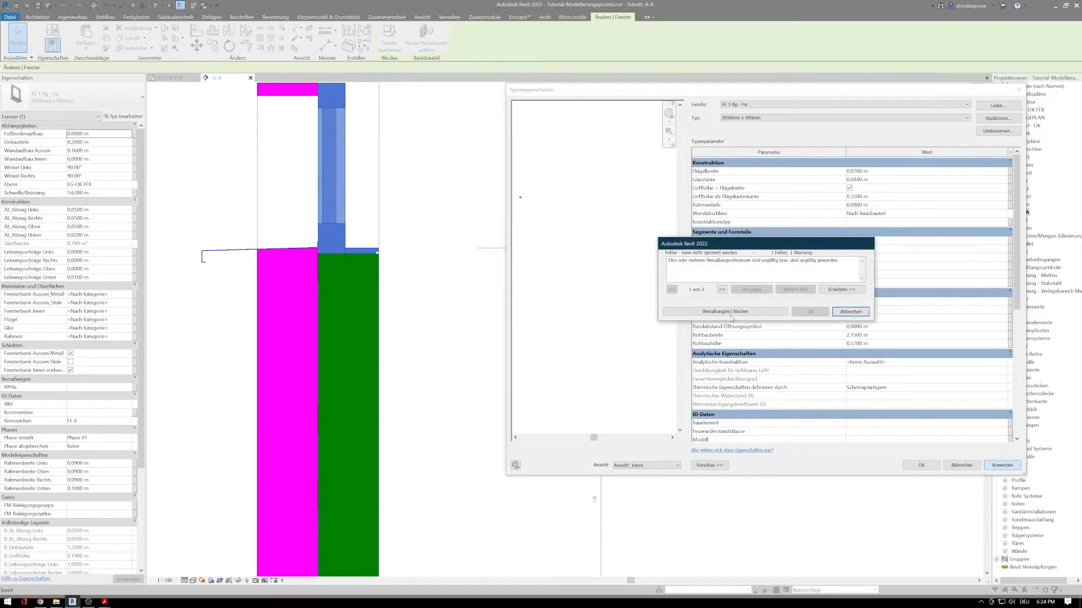
{"action": "left_click", "coordinate": [729, 312]}
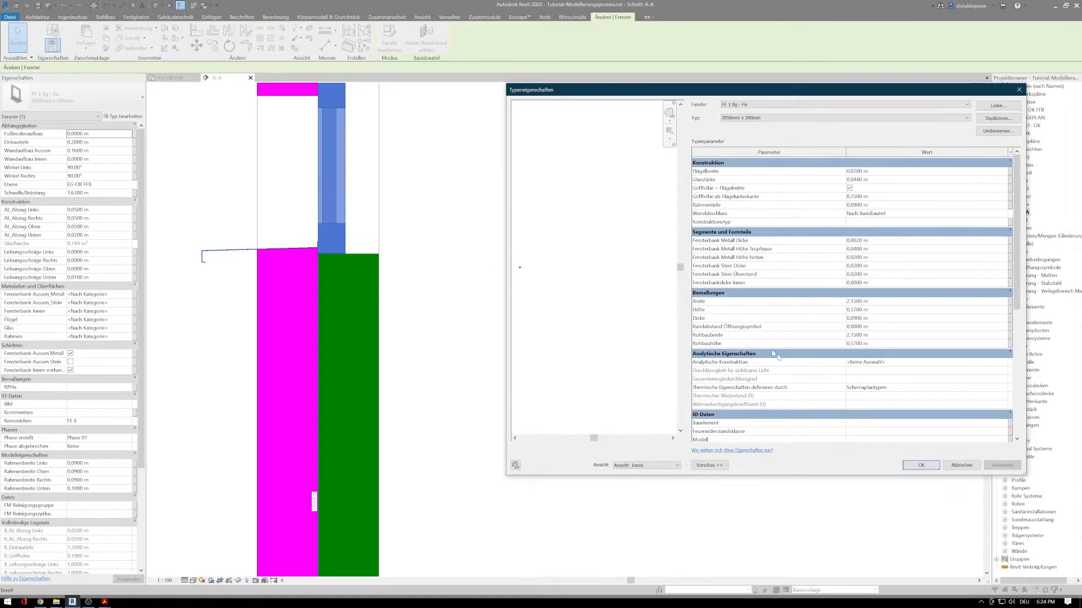
{"action": "left_click", "coordinate": [916, 461]}
Measure the height from the EG-OK FFB level to the window's lower edge without placing a dimension
{"action": "scroll", "coordinate": [452, 383], "scroll_direction": "down", "scroll_amount": 2}
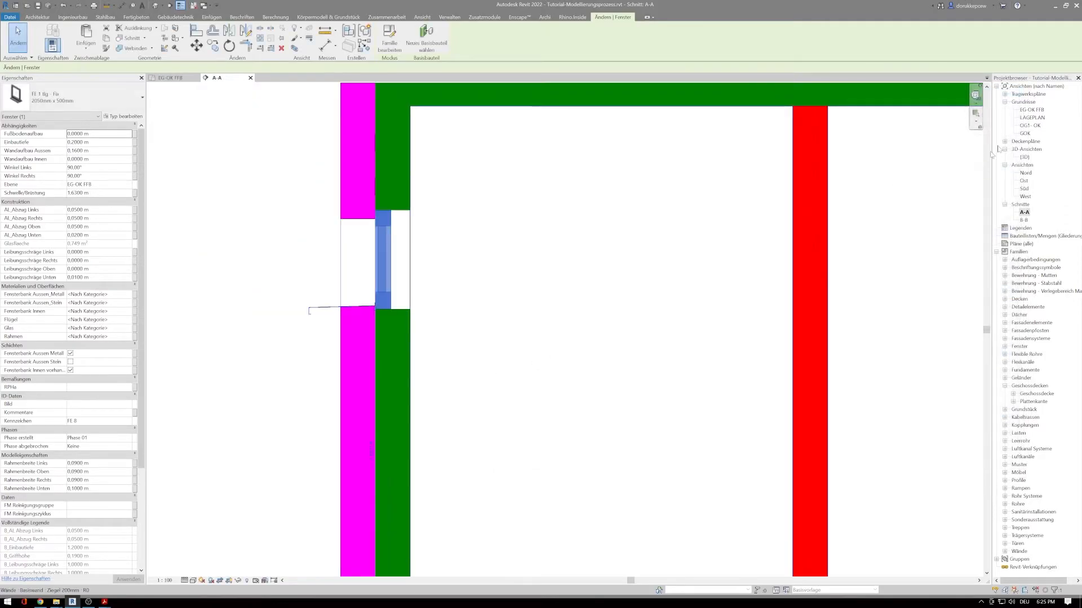
{"action": "scroll", "coordinate": [614, 341], "scroll_direction": "down", "scroll_amount": 1}
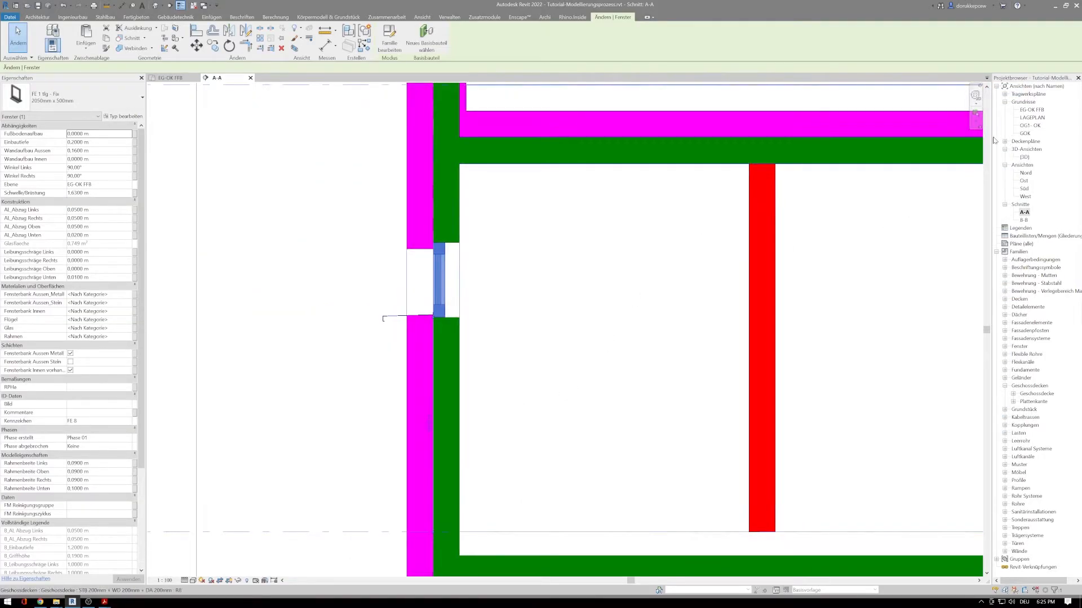
{"action": "middle_click_drag", "start_coordinate": [524, 391], "coordinate": [494, 359]}
{"action": "key", "text": "d"}
{"action": "key", "text": "i"}
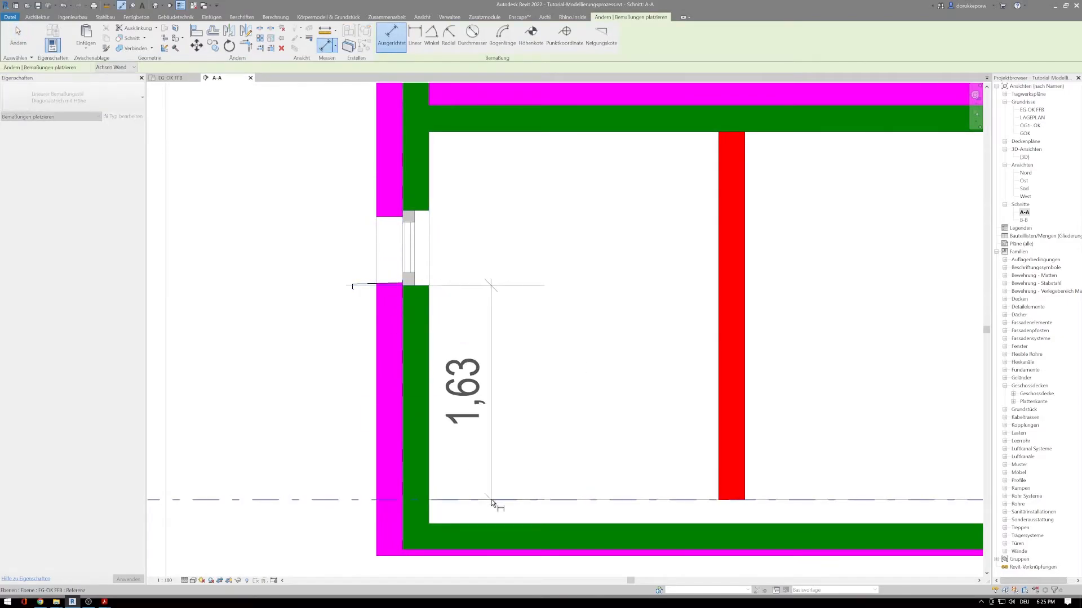
{"action": "key", "text": "Escape"}
{"action": "key", "text": "Escape"}
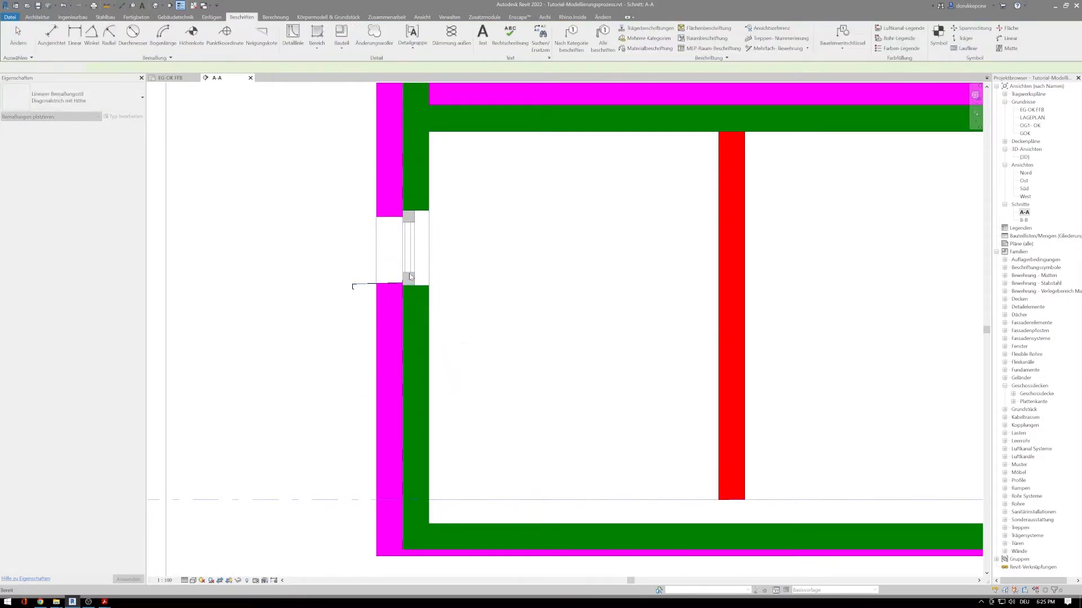
Set the window type's Fensterbankdicke Innen back to 0.02 m
{"action": "left_click", "coordinate": [420, 281]}
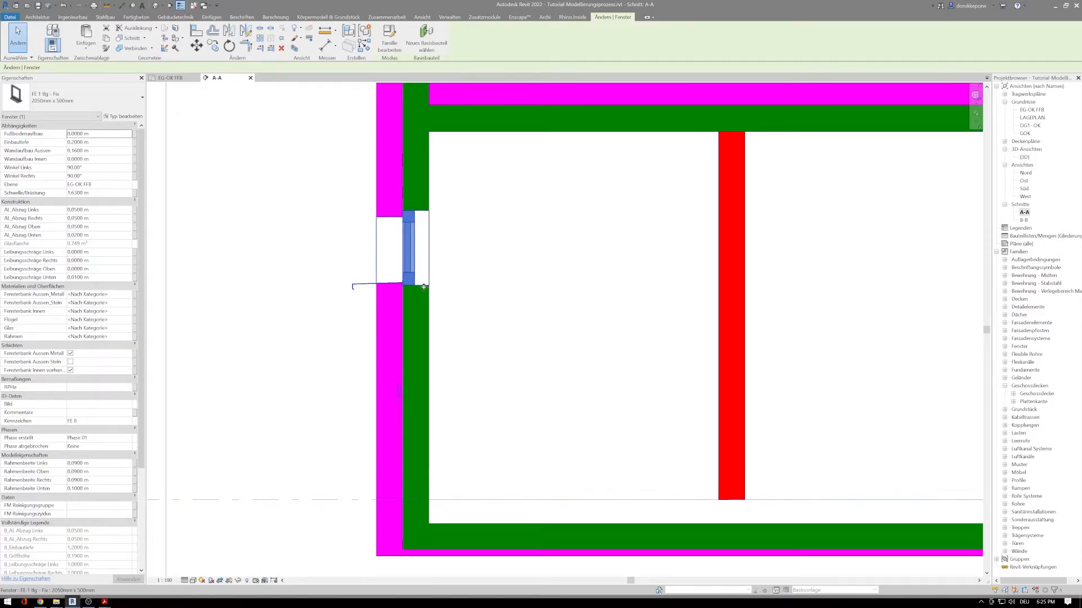
{"action": "scroll", "coordinate": [421, 281], "scroll_direction": "up", "scroll_amount": 2}
{"action": "key", "text": "Escape"}
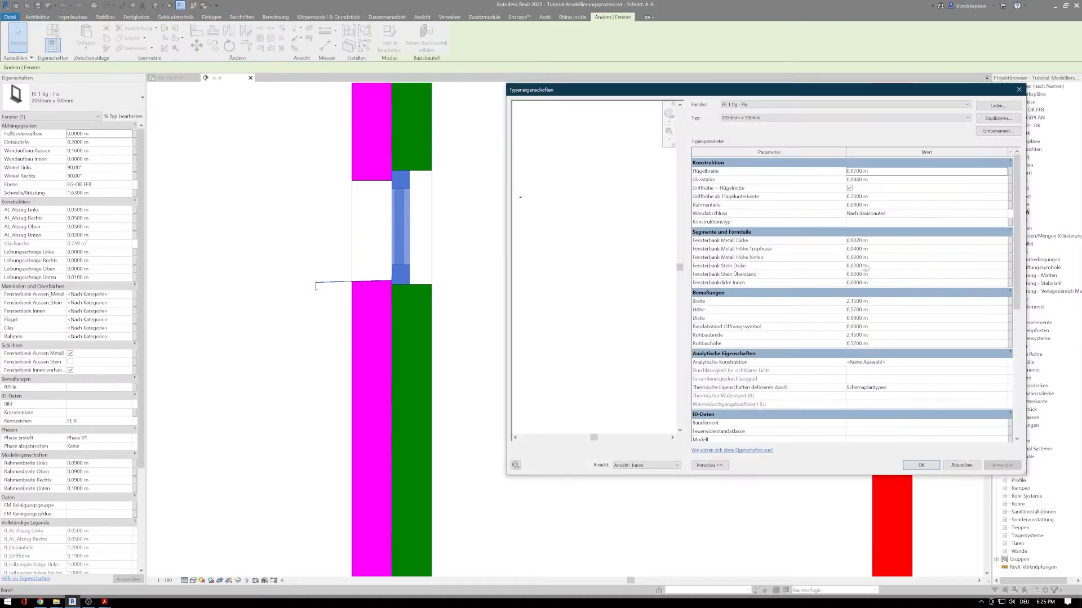
{"action": "left_click", "coordinate": [886, 283]}
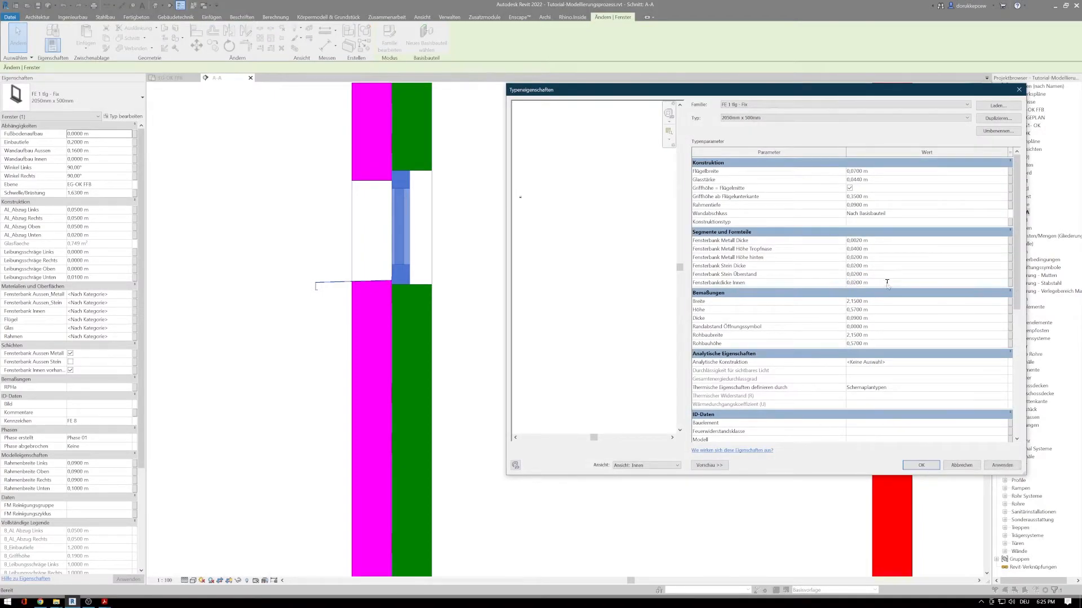
{"action": "left_click", "coordinate": [995, 468]}
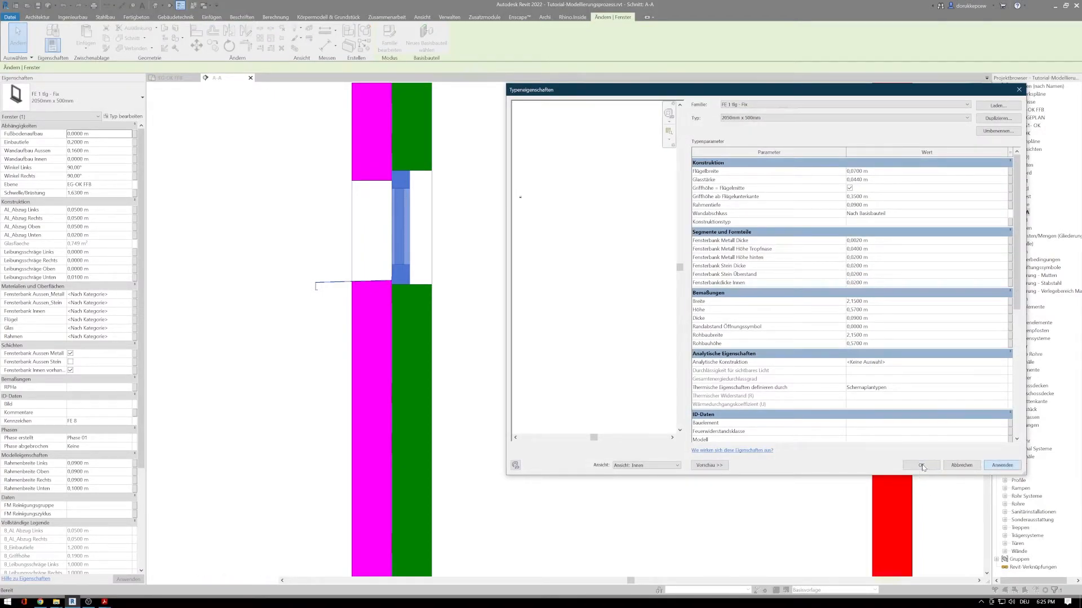
{"action": "left_click", "coordinate": [921, 466]}
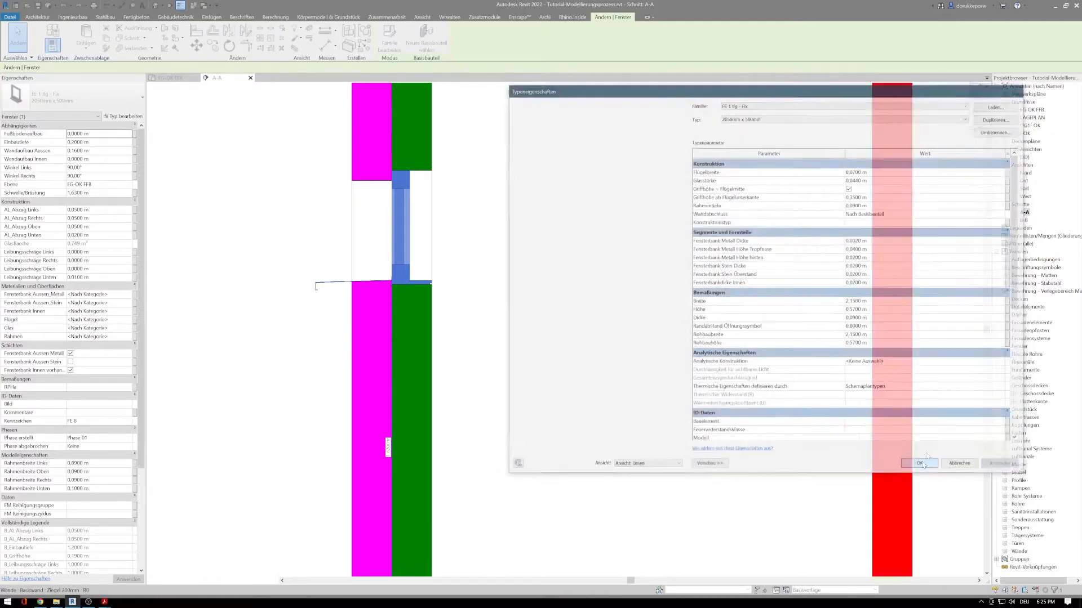
Return to the EG-OK FFB floor plan and clear the window selection
{"action": "double_click", "coordinate": [1033, 110]}
{"action": "scroll", "coordinate": [504, 410], "scroll_direction": "down", "scroll_amount": 3}
{"action": "key", "text": "Escape"}
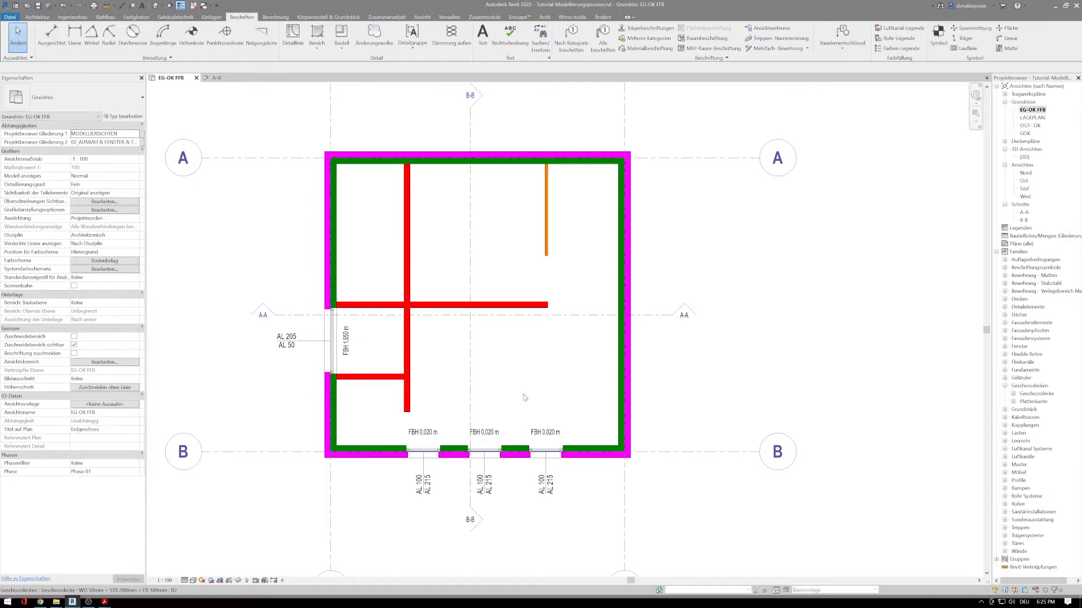
{"action": "middle_click_drag", "start_coordinate": [517, 389], "coordinate": [511, 399]}
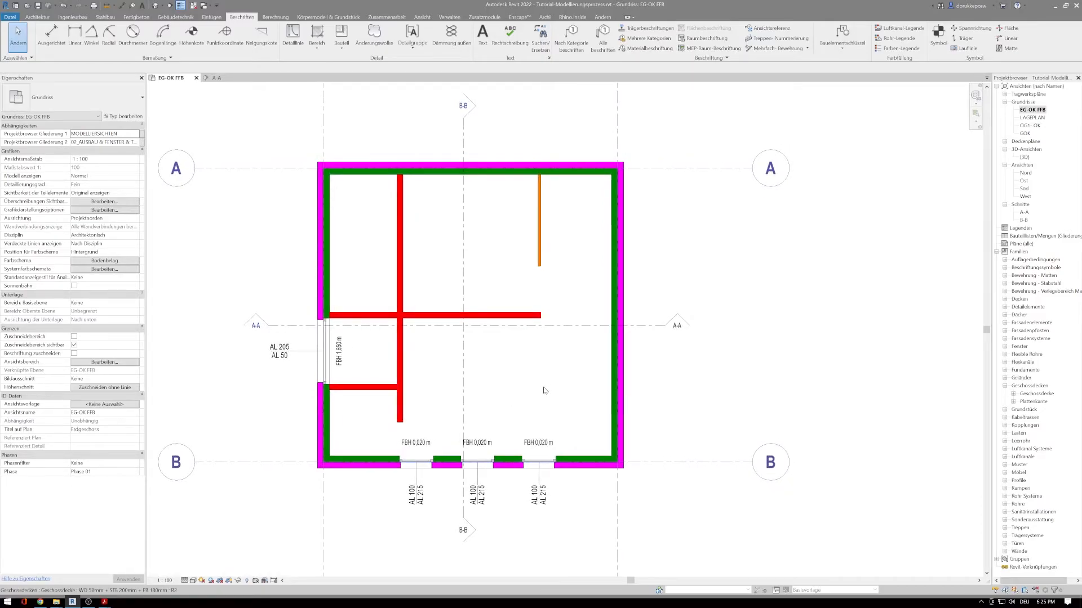
{"action": "middle_click_drag", "start_coordinate": [529, 398], "coordinate": [478, 391]}
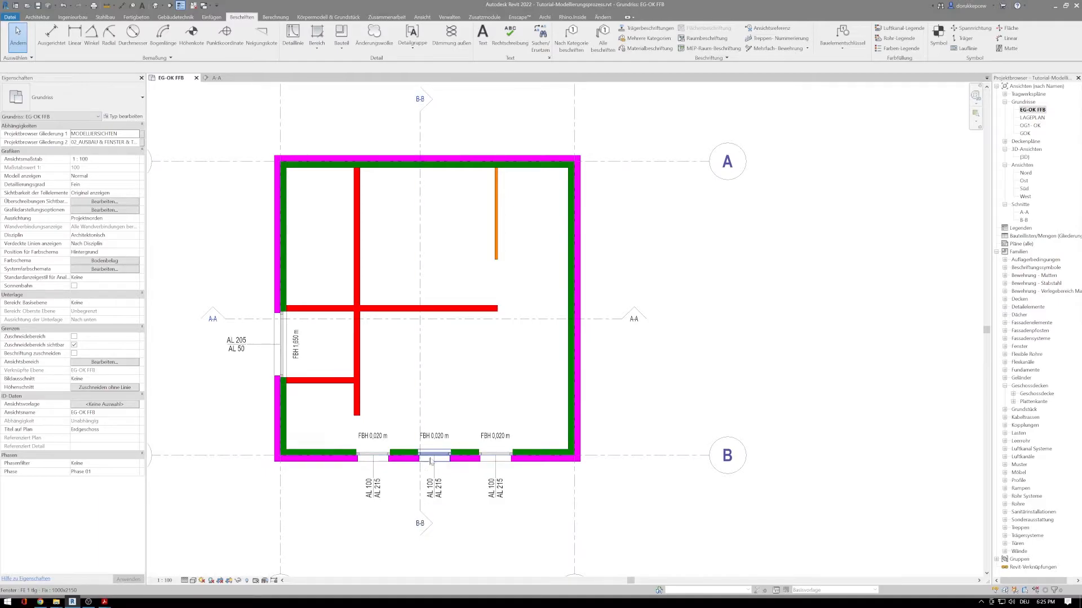
{"action": "middle_click_drag", "start_coordinate": [412, 317], "coordinate": [400, 375]}
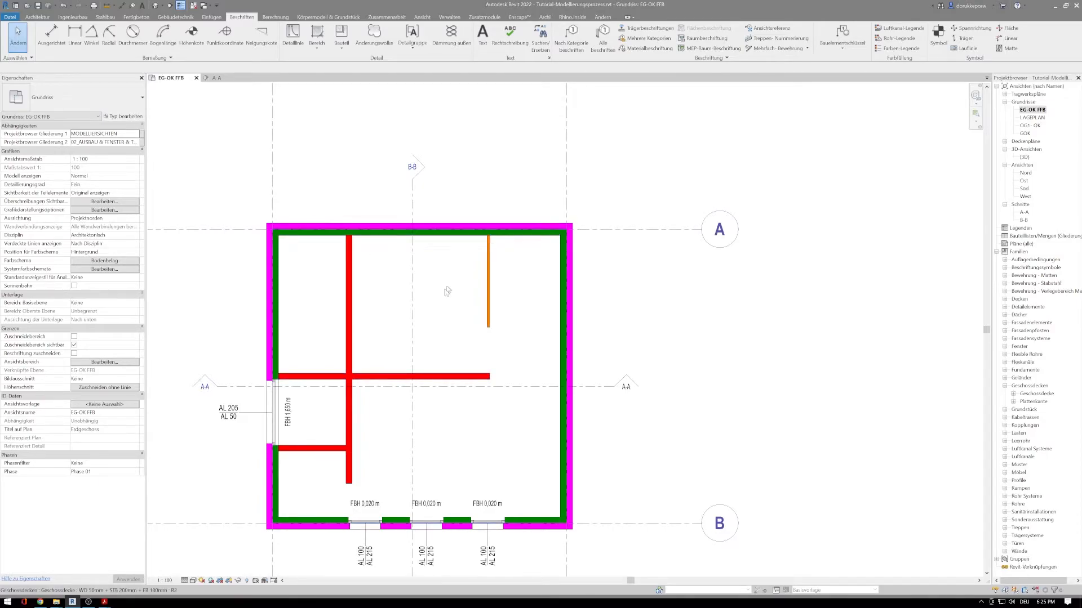
{"action": "middle_click_drag", "start_coordinate": [438, 330], "coordinate": [438, 350]}
{"action": "left_click", "coordinate": [432, 545]}
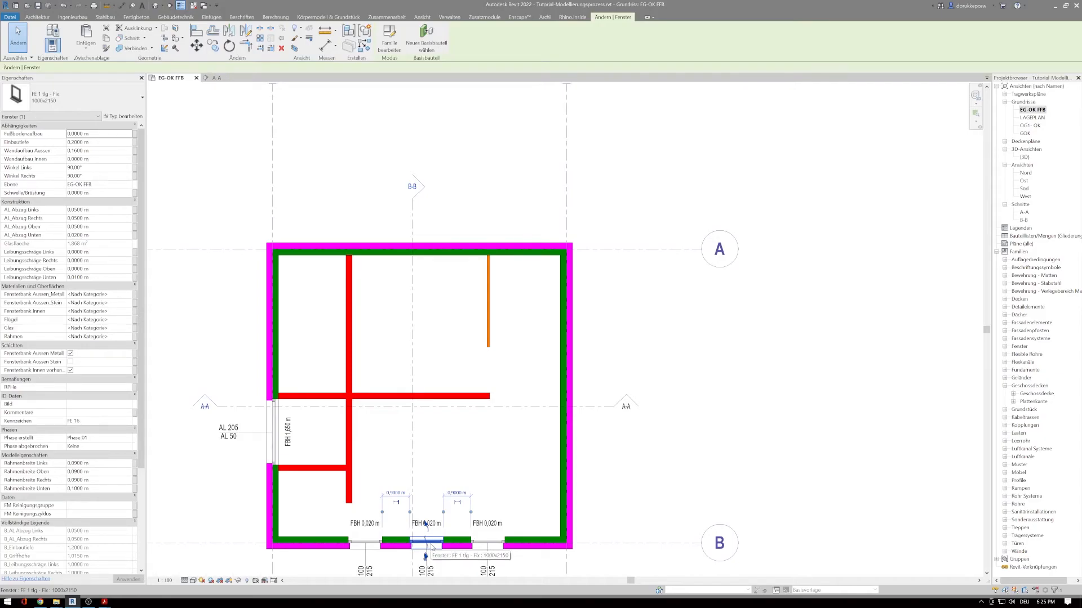
{"action": "left_click", "coordinate": [246, 31]}
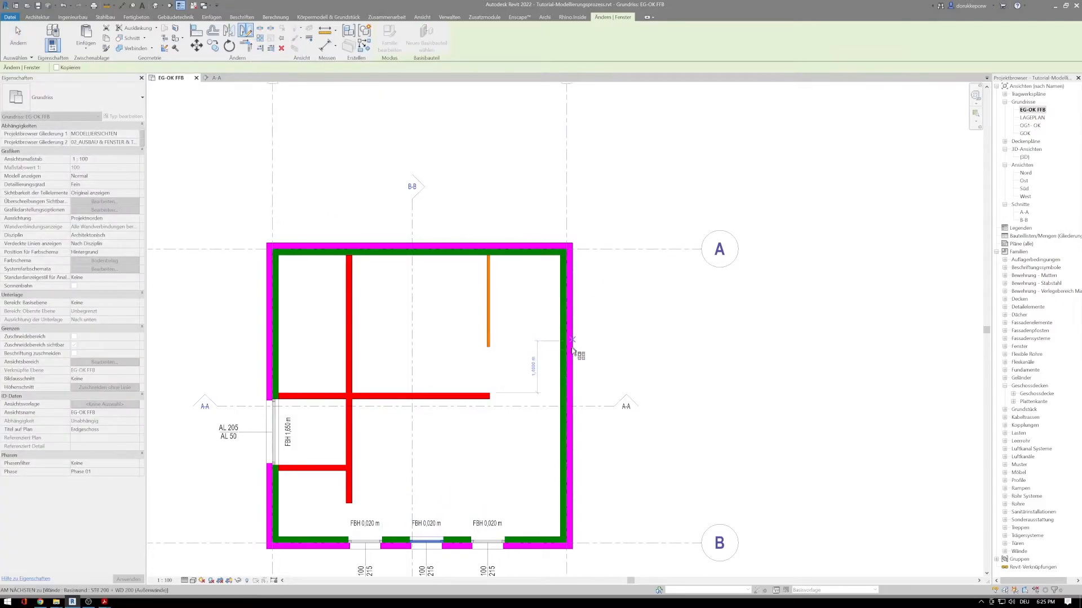
{"action": "left_click", "coordinate": [574, 400]}
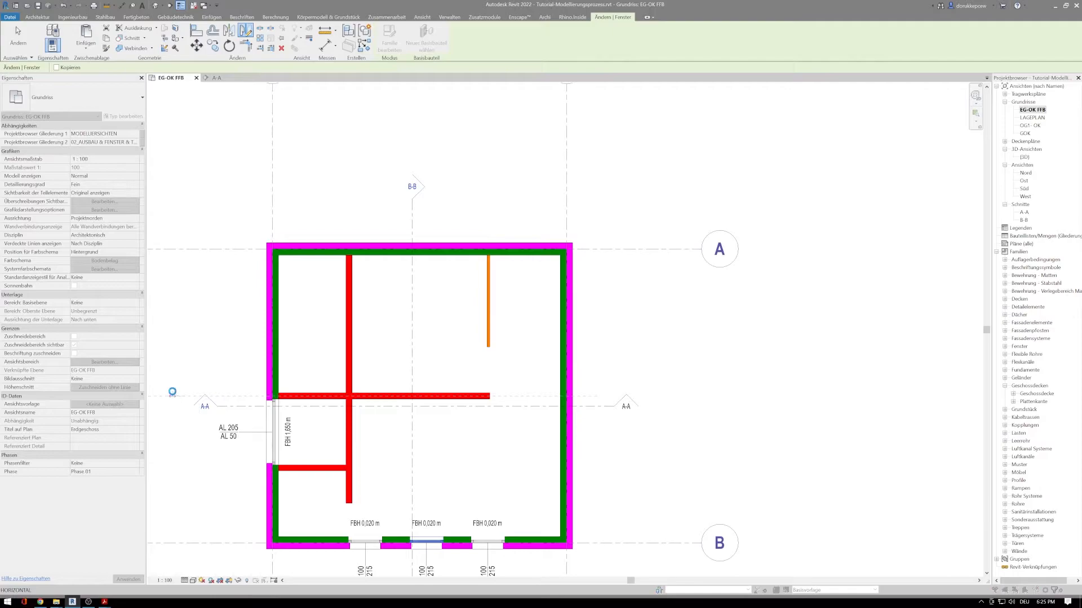
{"action": "left_click", "coordinate": [172, 394]}
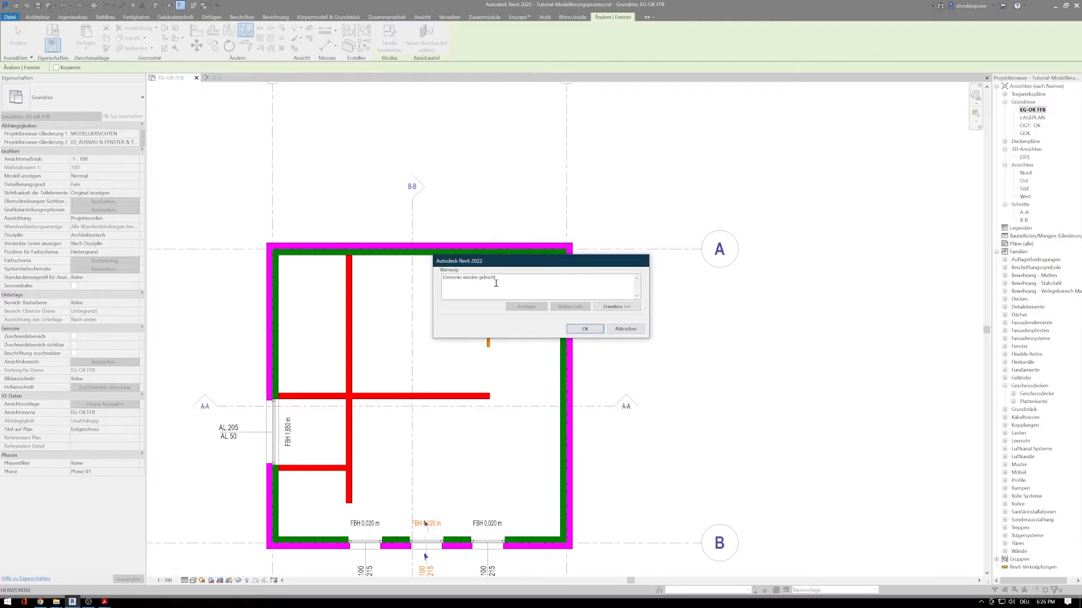
{"action": "left_click", "coordinate": [624, 329]}
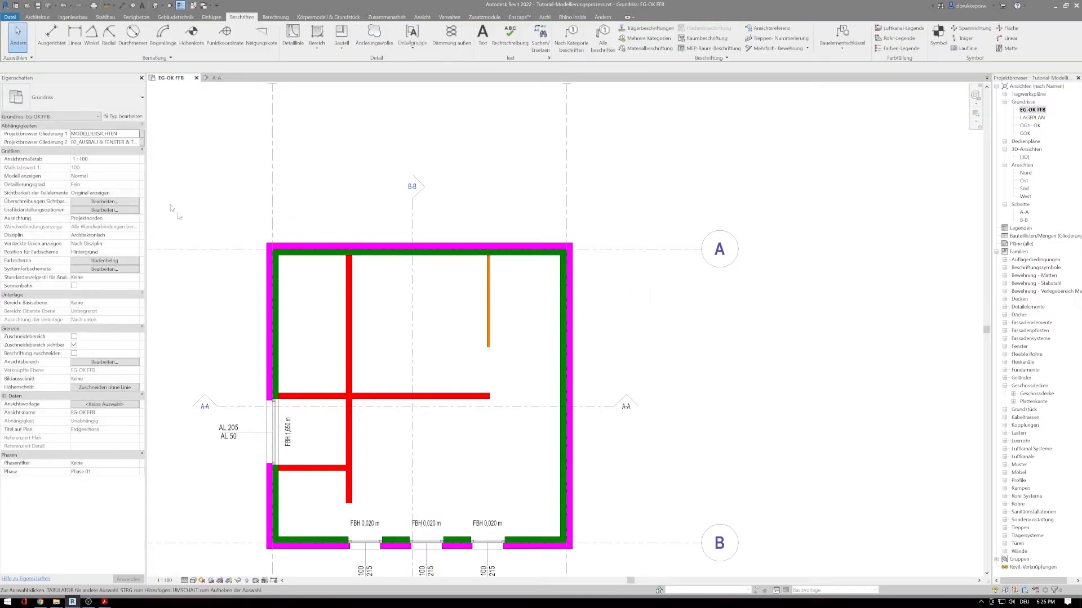
Mirror a copy of the middle window from the axis B wall to the axis A wall about a drawn horizontal axis
{"action": "left_click", "coordinate": [440, 546]}
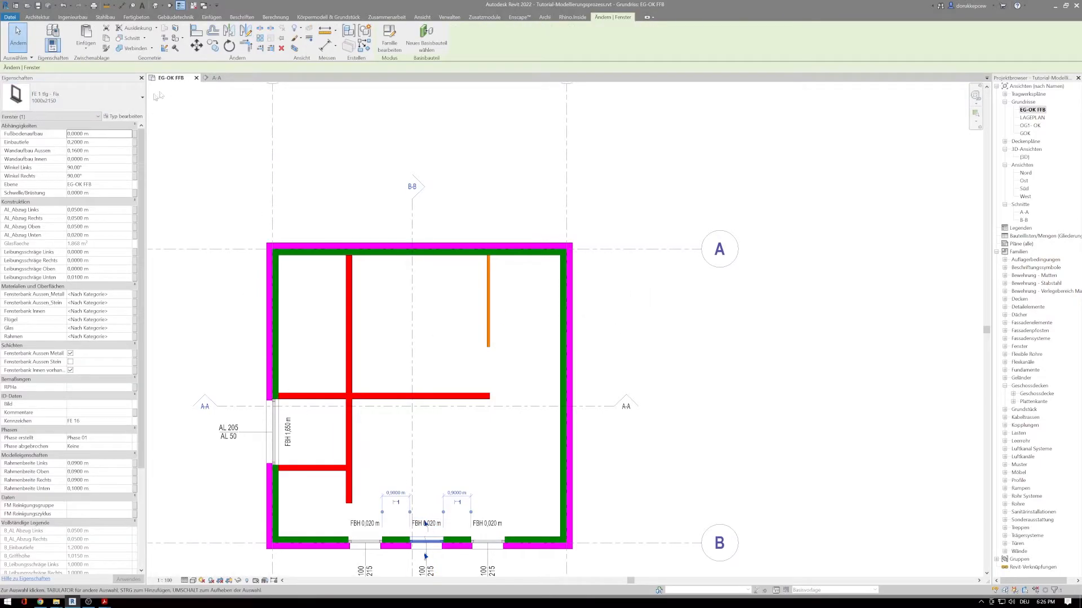
{"action": "left_click", "coordinate": [246, 31]}
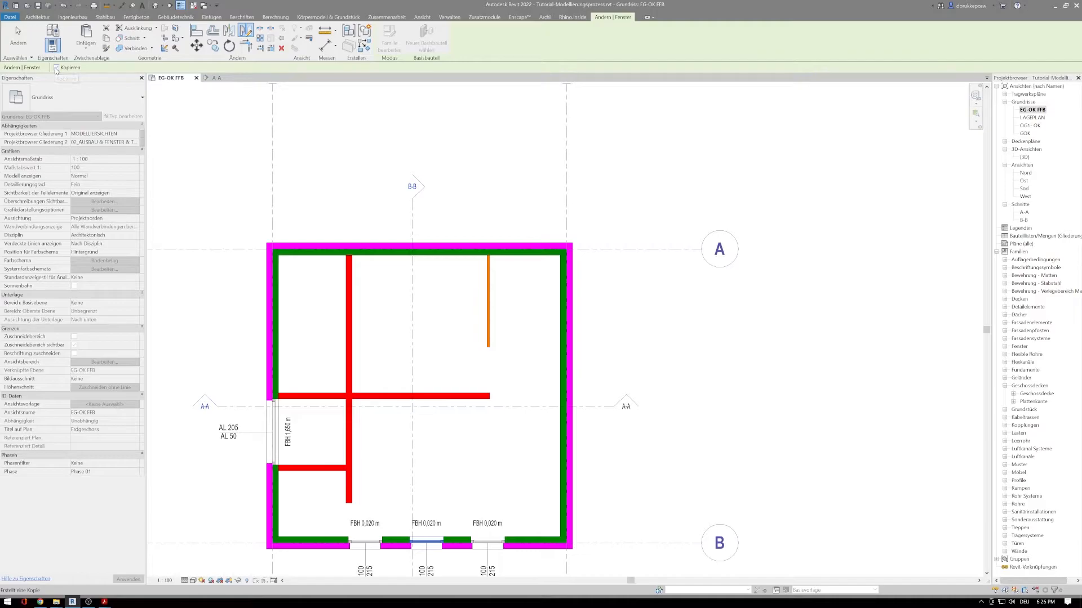
{"action": "left_click", "coordinate": [574, 400]}
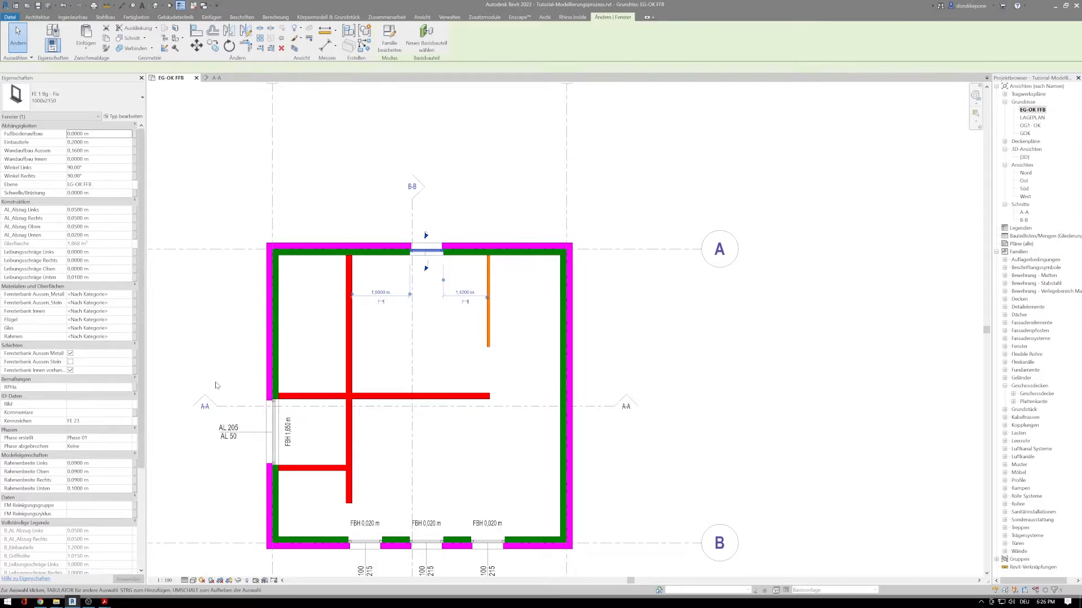
{"action": "left_click", "coordinate": [215, 385]}
{"action": "scroll", "coordinate": [427, 250], "scroll_direction": "up", "scroll_amount": 2}
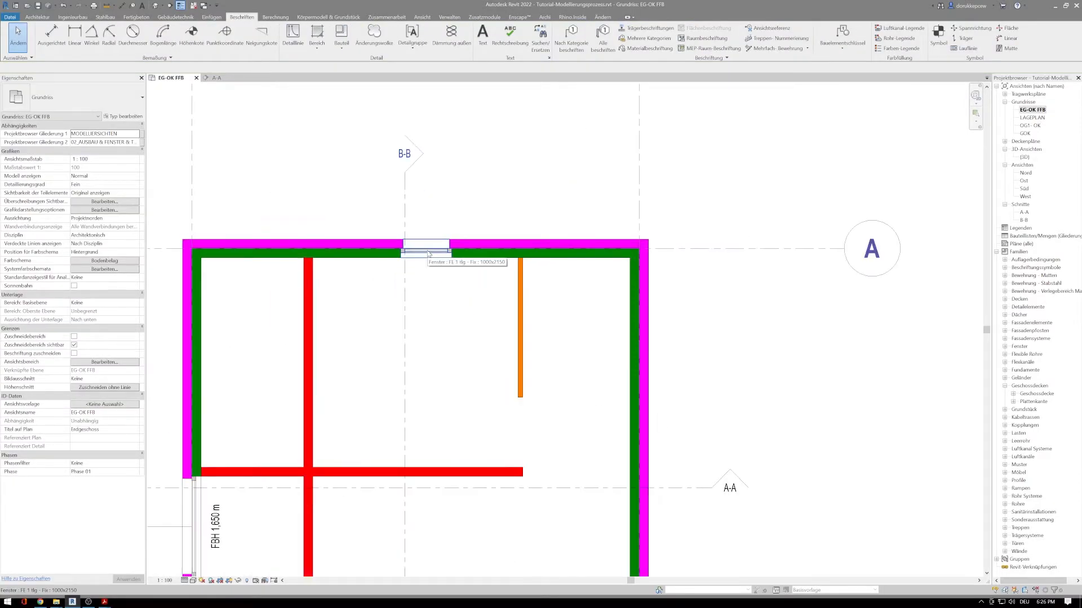
Change the mirrored window in the axis A wall to type FE 1 flg - Fix 2050mm x 500mm and set its Schwelle/Brüstung to 1.63 m
{"action": "left_click", "coordinate": [430, 254]}
{"action": "scroll", "coordinate": [433, 256], "scroll_direction": "down", "scroll_amount": 2}
{"action": "scroll", "coordinate": [436, 260], "scroll_direction": "up", "scroll_amount": 2}
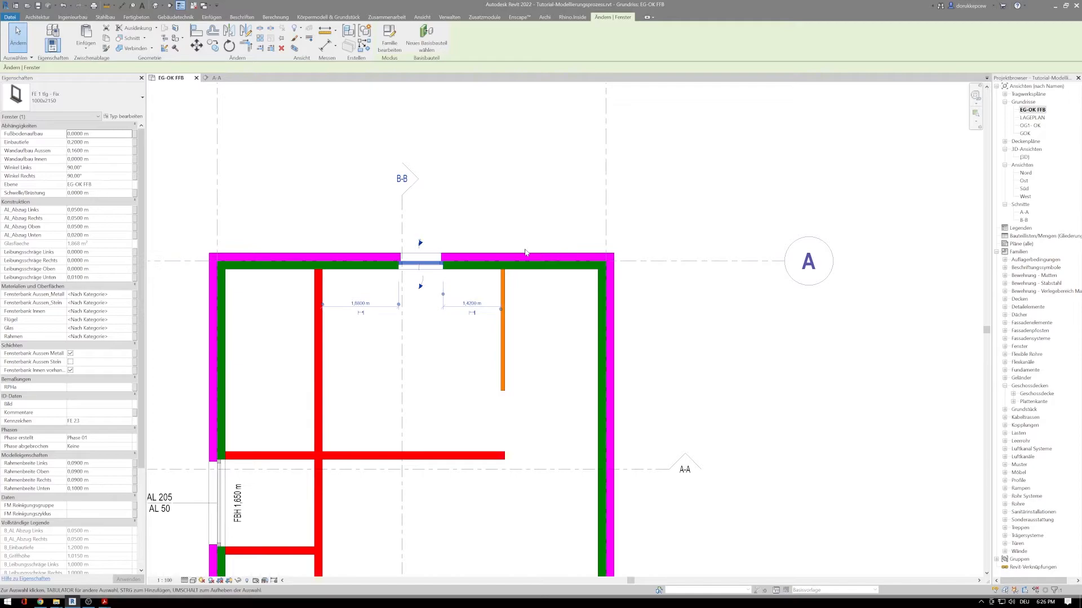
{"action": "middle_click_drag", "start_coordinate": [437, 289], "coordinate": [487, 258]}
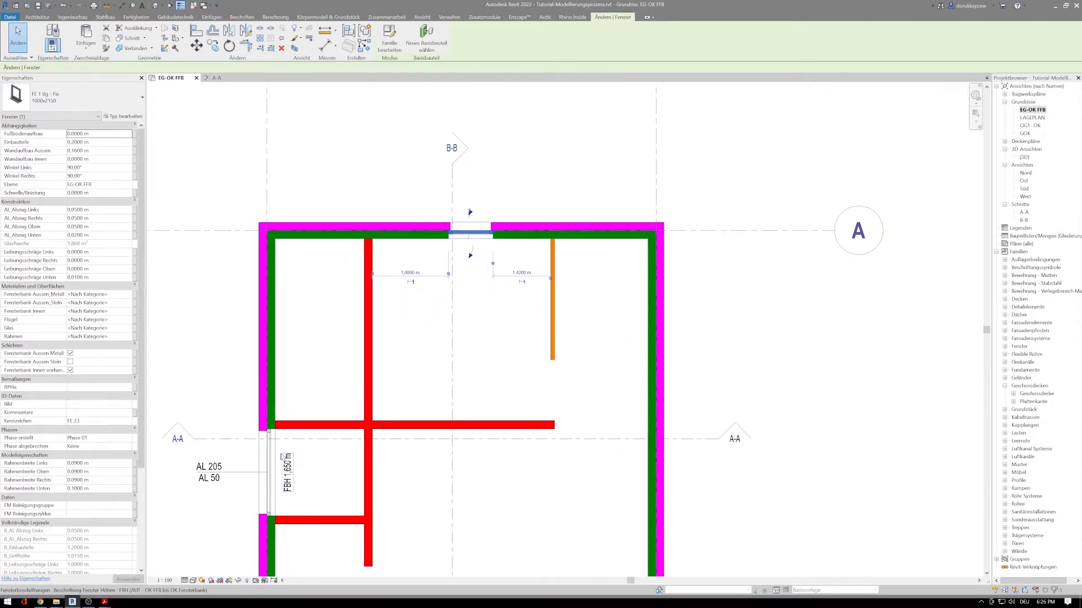
{"action": "left_click", "coordinate": [70, 108]}
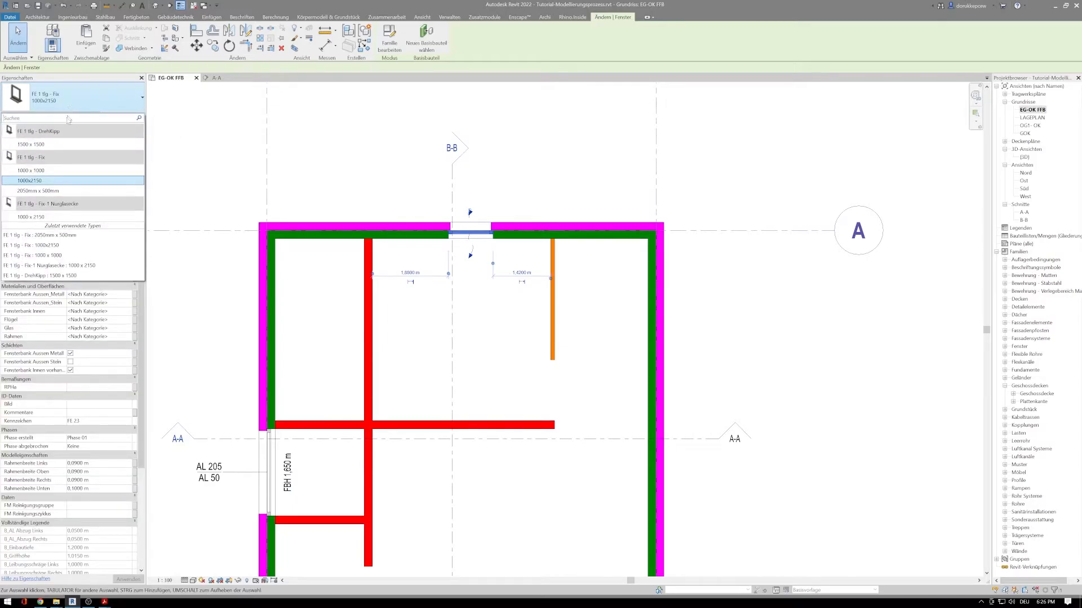
{"action": "left_click", "coordinate": [50, 192]}
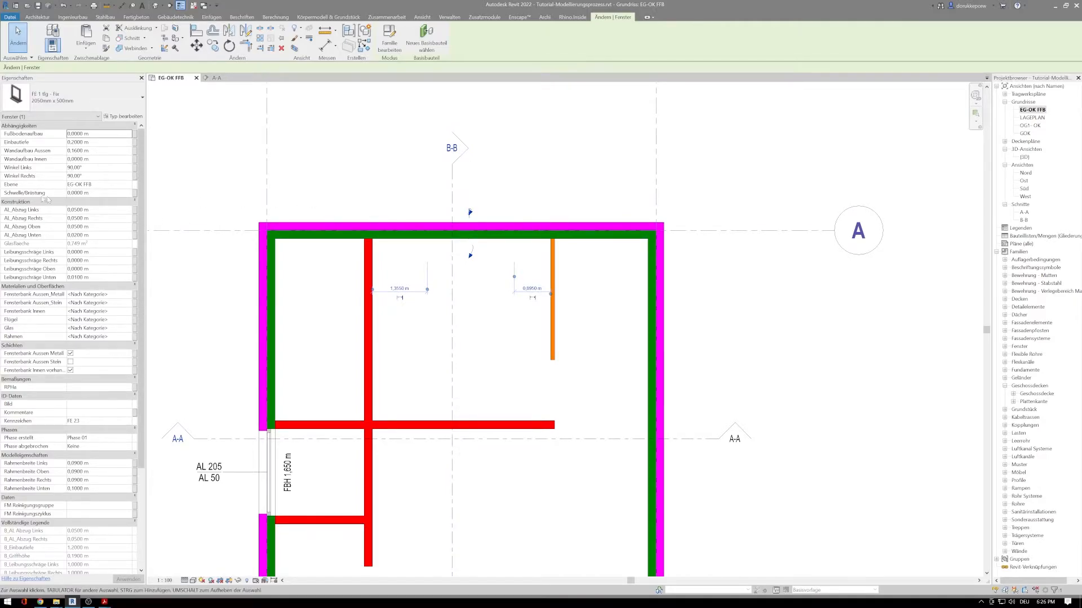
{"action": "left_click", "coordinate": [101, 192]}
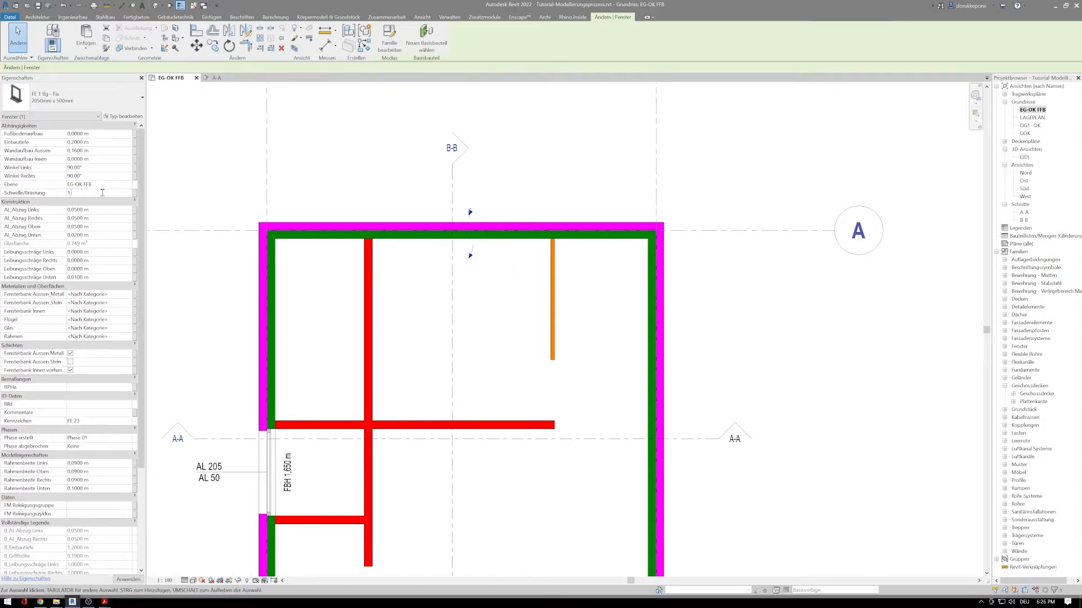
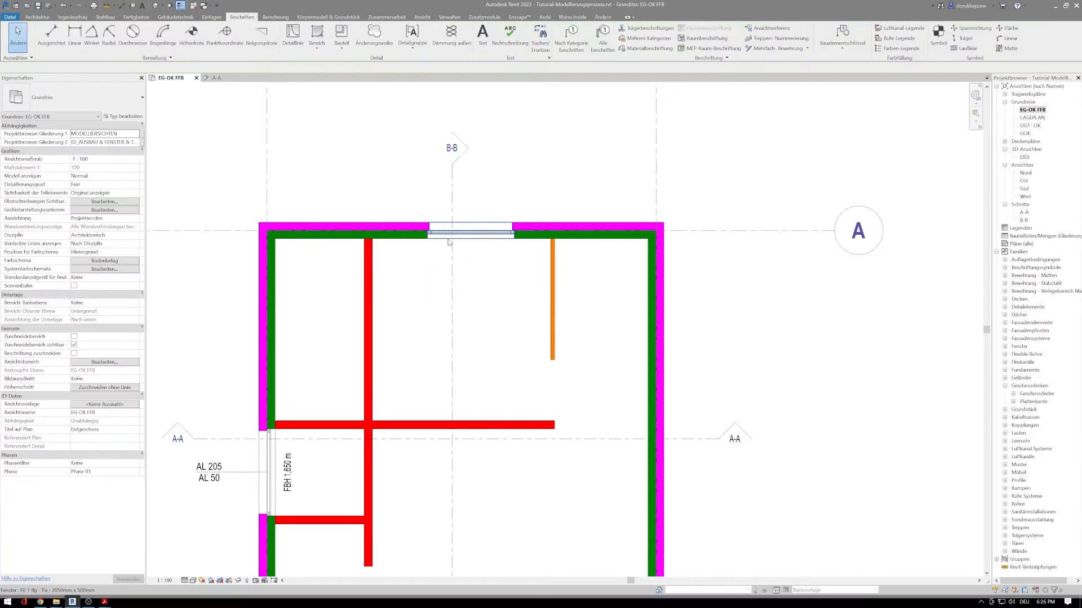
Tag the 2050mm x 500mm window in the axis A wall by category with its clear width and height
{"action": "scroll", "coordinate": [448, 236], "scroll_direction": "up", "scroll_amount": 2}
{"action": "scroll", "coordinate": [446, 233], "scroll_direction": "up", "scroll_amount": 1}
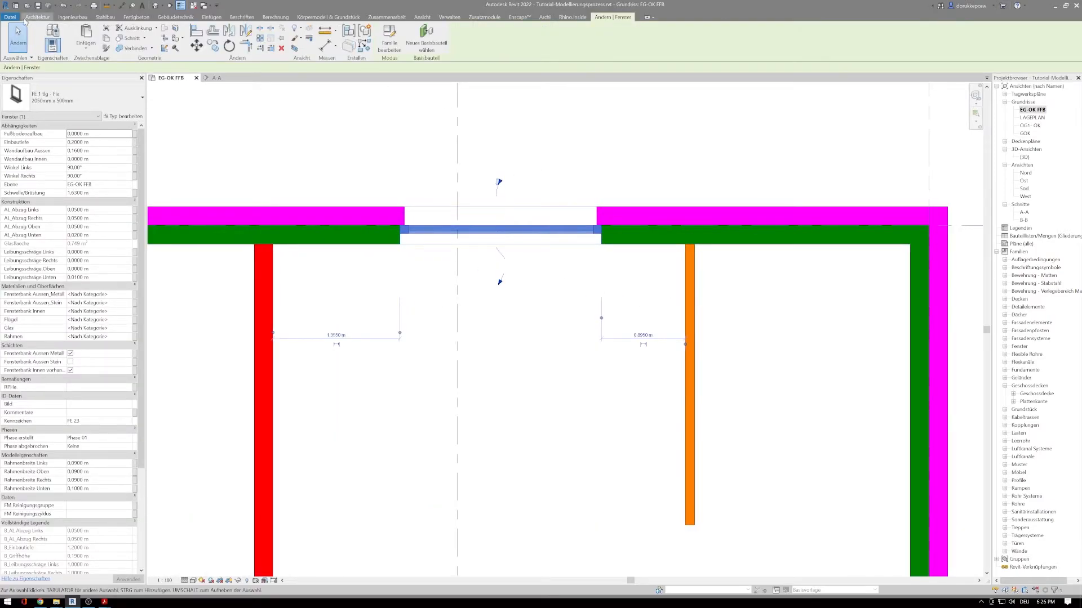
{"action": "left_click", "coordinate": [242, 17]}
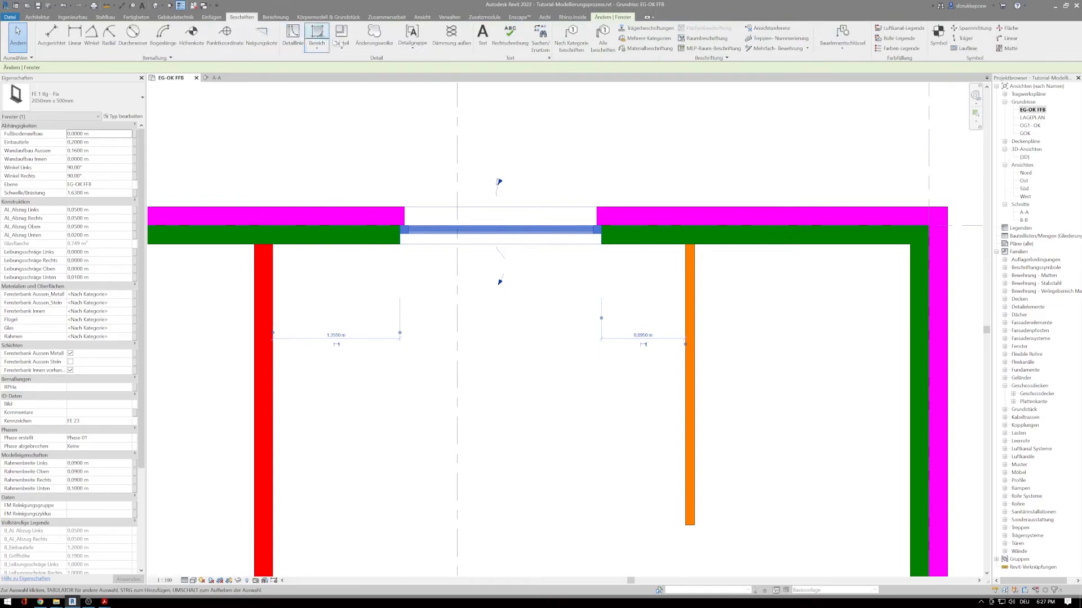
{"action": "left_click", "coordinate": [573, 49]}
{"action": "left_click", "coordinate": [491, 235]}
{"action": "scroll", "coordinate": [509, 238], "scroll_direction": "down", "scroll_amount": 1}
{"action": "middle_click_drag", "start_coordinate": [510, 239], "coordinate": [496, 280]}
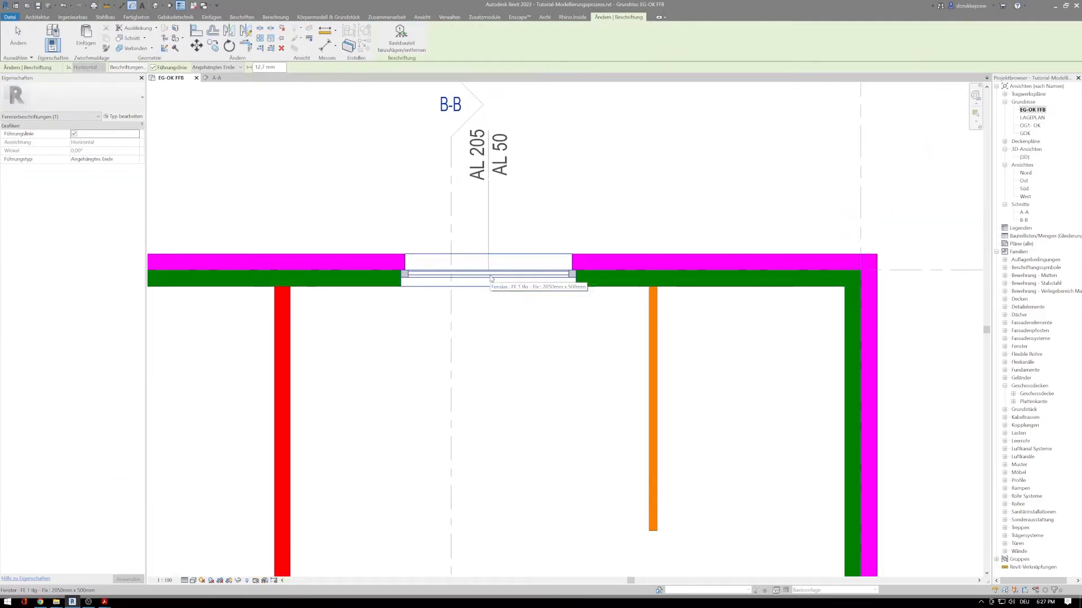
{"action": "left_click", "coordinate": [523, 285]}
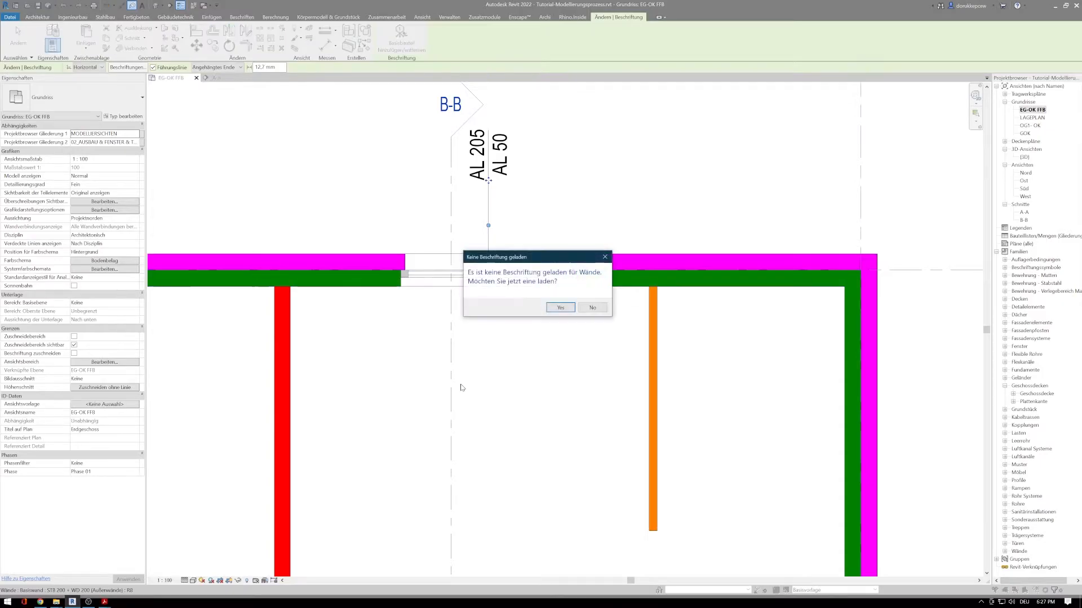
{"action": "left_click", "coordinate": [560, 307]}
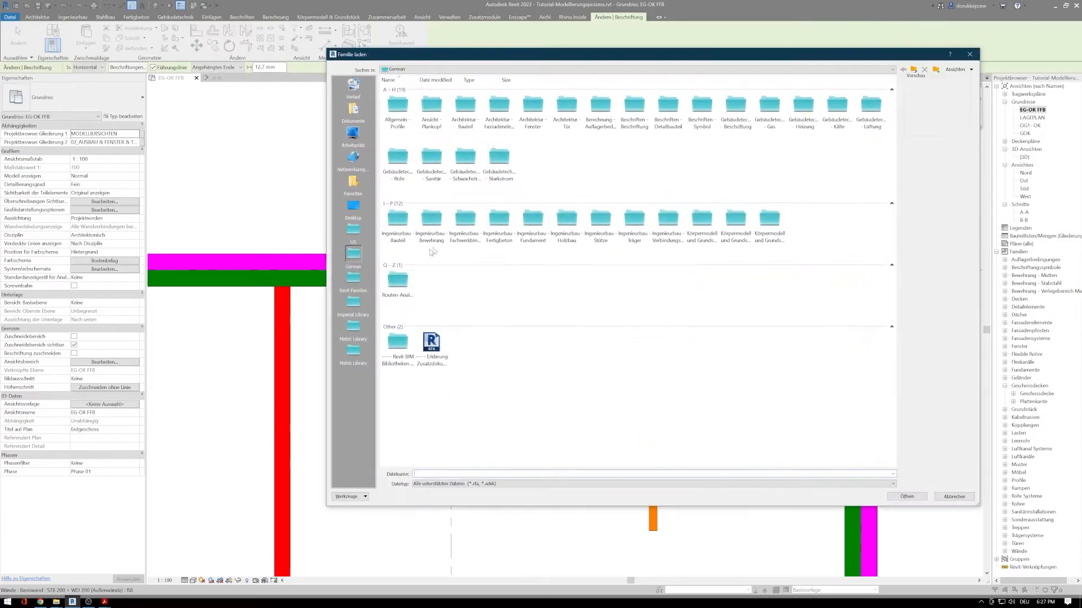
{"action": "key", "text": "Escape"}
{"action": "left_click", "coordinate": [506, 272]}
{"action": "left_click", "coordinate": [593, 307]}
{"action": "key", "text": "Escape"}
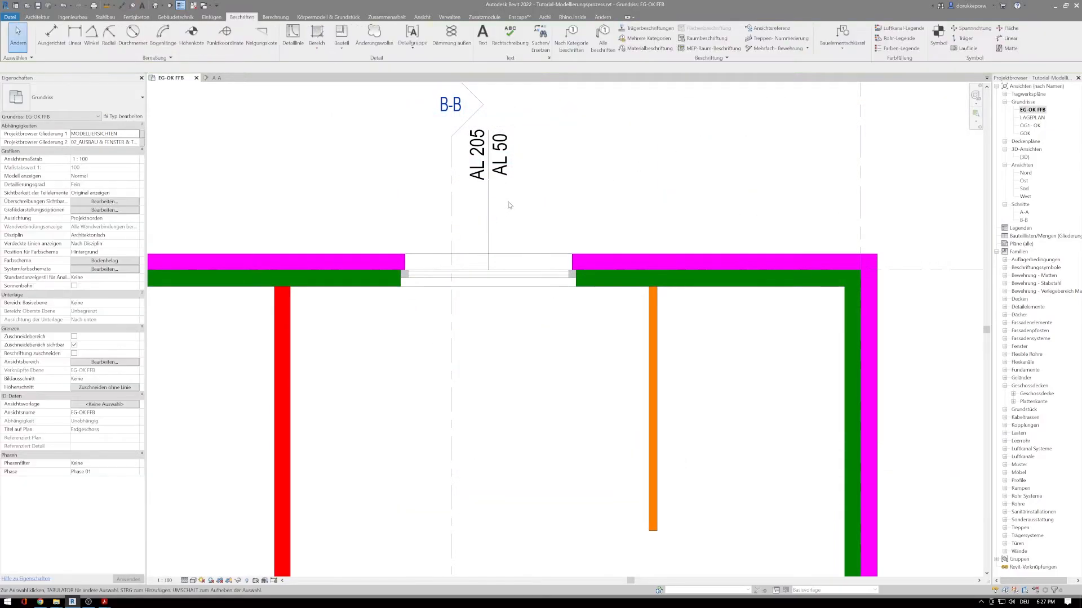
Place a second tag on the axis A window and move it to the interior side of the wall
{"action": "key", "text": "t"}
{"action": "key", "text": "g"}
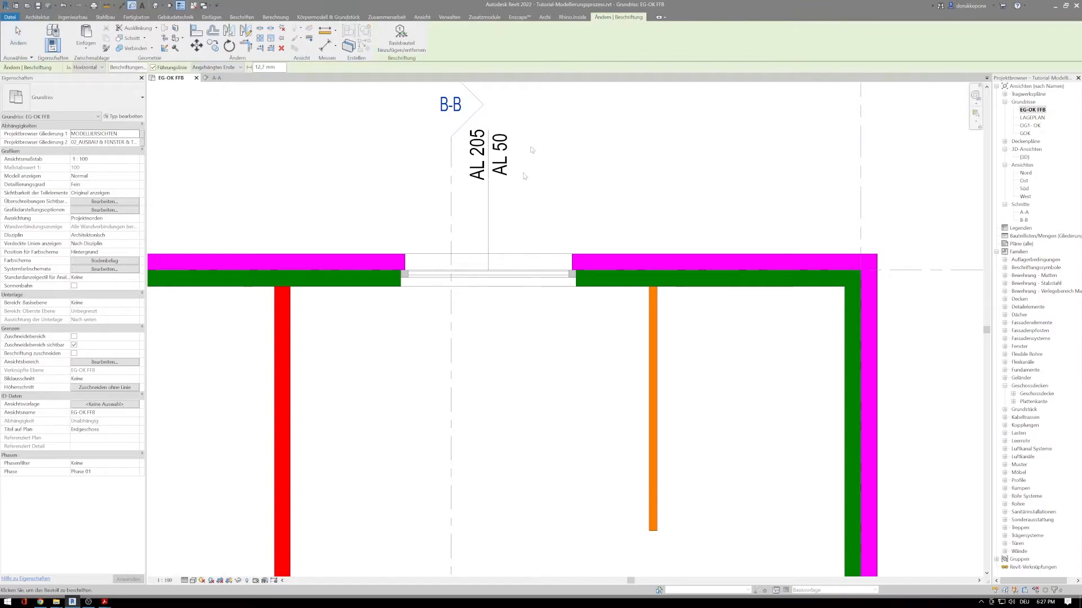
{"action": "left_click", "coordinate": [509, 264]}
{"action": "left_click", "coordinate": [593, 307]}
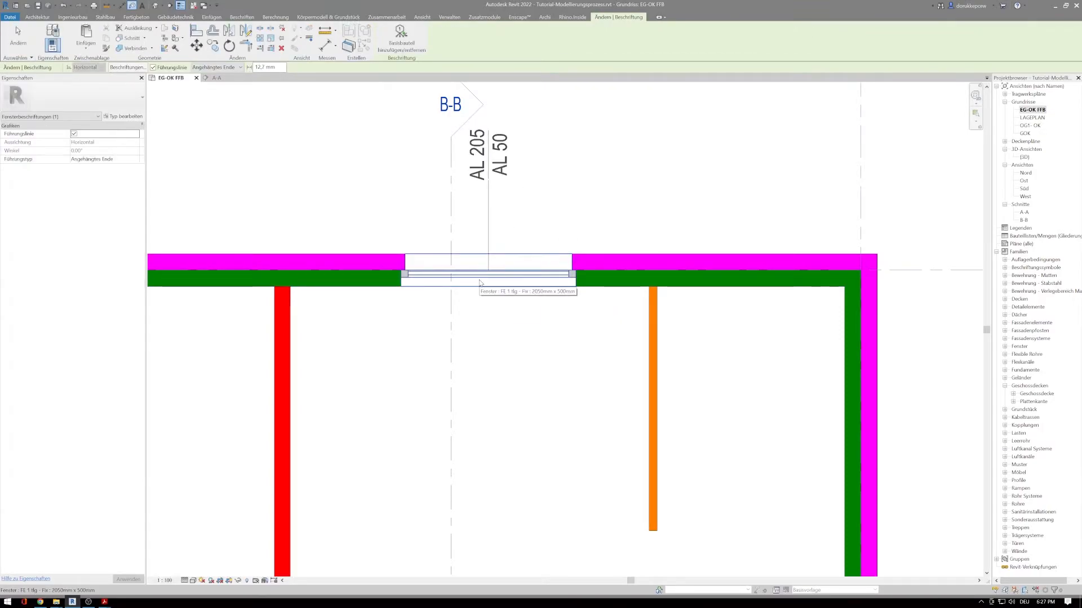
{"action": "key", "text": "Escape"}
{"action": "key", "text": "Escape"}
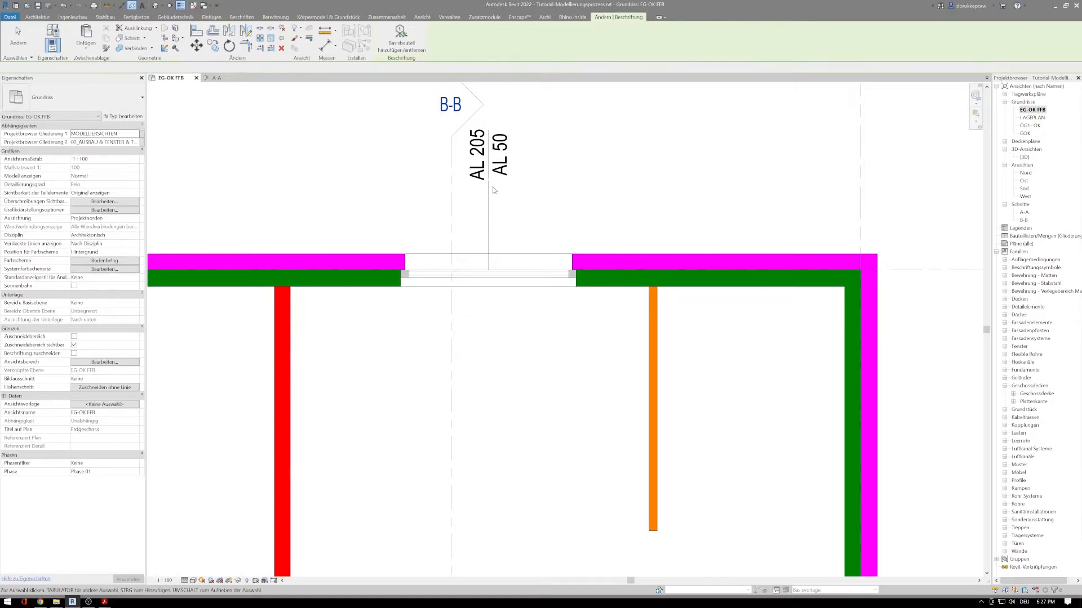
{"action": "left_click_drag", "start_coordinate": [493, 189], "coordinate": [488, 363]}
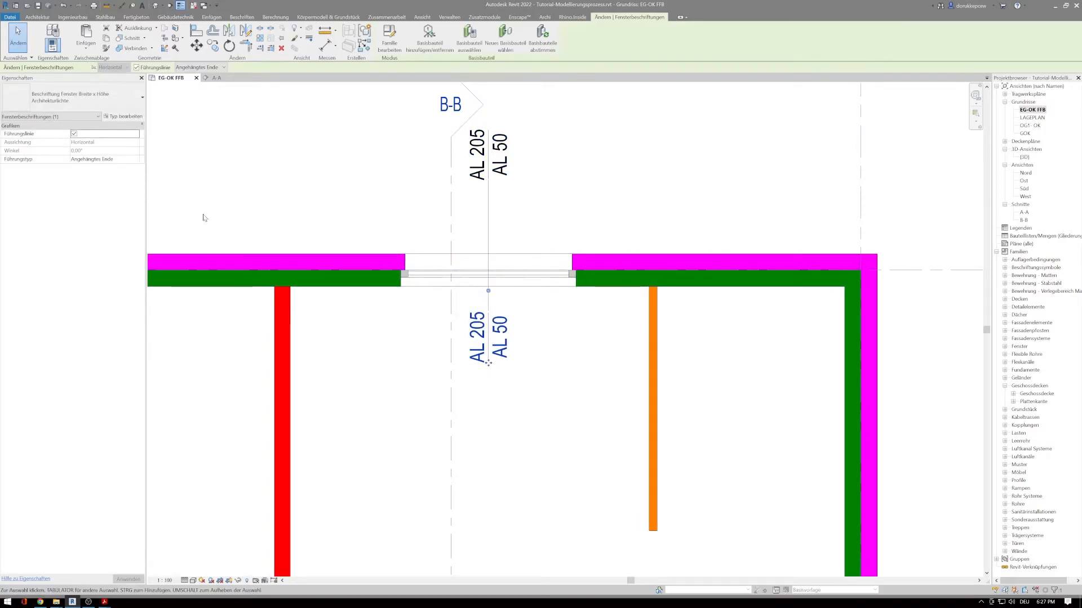
Change the interior-side tag to the sill height type FBH (AUT - OK FFB bis OK Fensterbank) and move it closer to the window
{"action": "left_click", "coordinate": [68, 98]}
{"action": "left_click", "coordinate": [51, 158]}
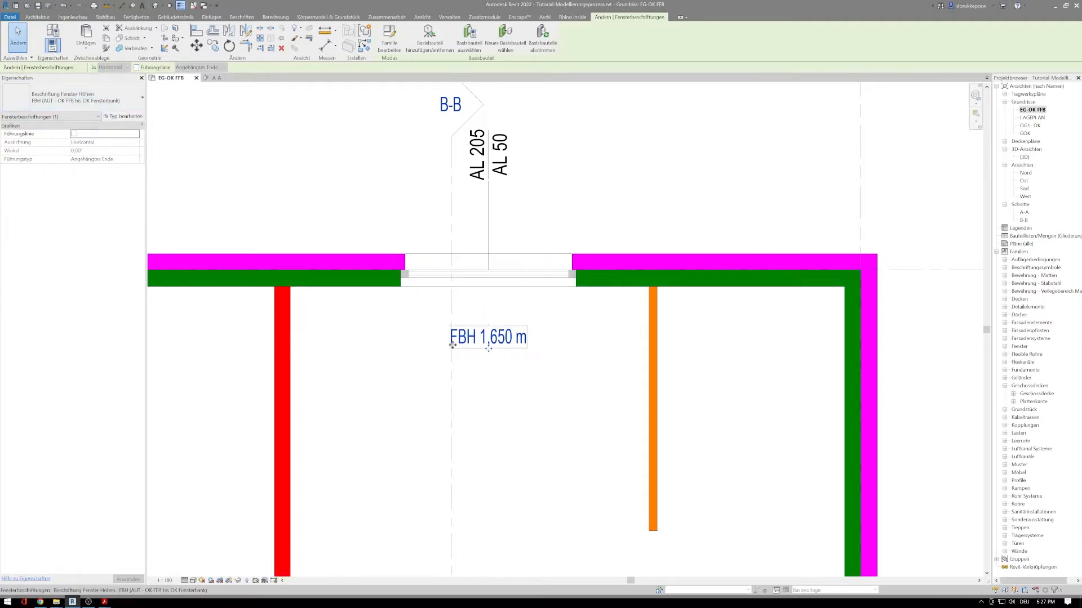
{"action": "left_click_drag", "start_coordinate": [488, 349], "coordinate": [489, 327]}
Move the width and height tag outside the axis A wall closer to its window
{"action": "left_click", "coordinate": [478, 169]}
{"action": "left_click", "coordinate": [136, 67]}
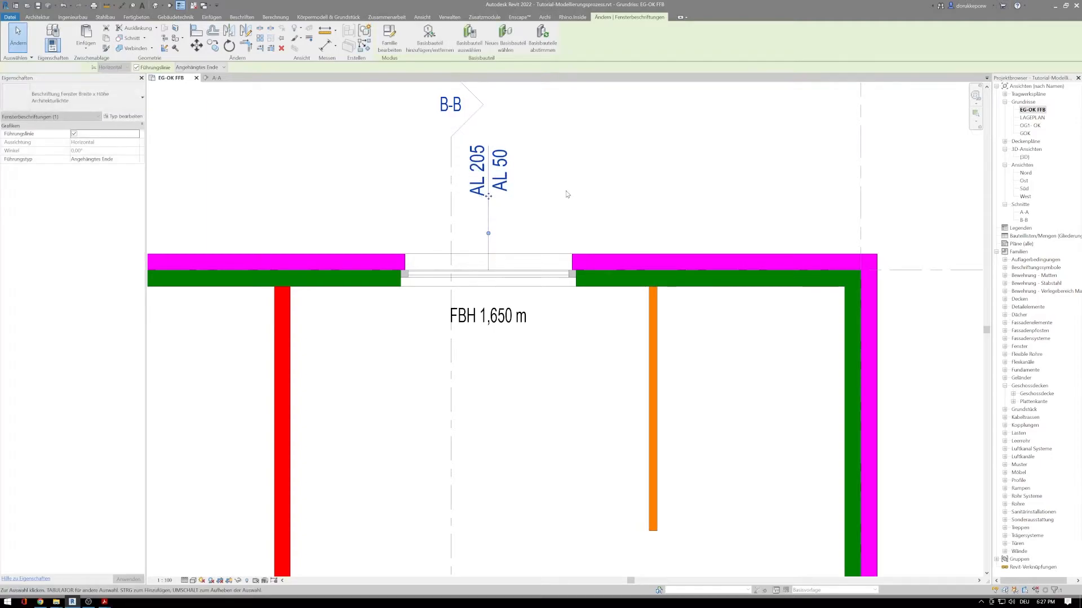
{"action": "left_click", "coordinate": [566, 194]}
{"action": "scroll", "coordinate": [565, 196], "scroll_direction": "down", "scroll_amount": 3}
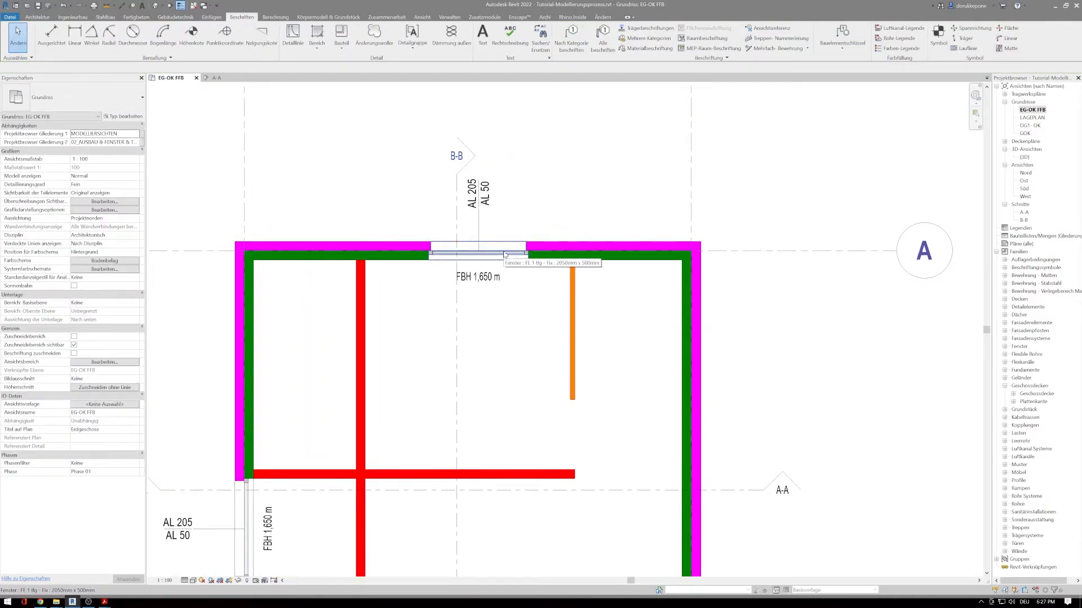
{"action": "scroll", "coordinate": [504, 251], "scroll_direction": "down", "scroll_amount": 1}
{"action": "middle_click_drag", "start_coordinate": [504, 254], "coordinate": [501, 299]}
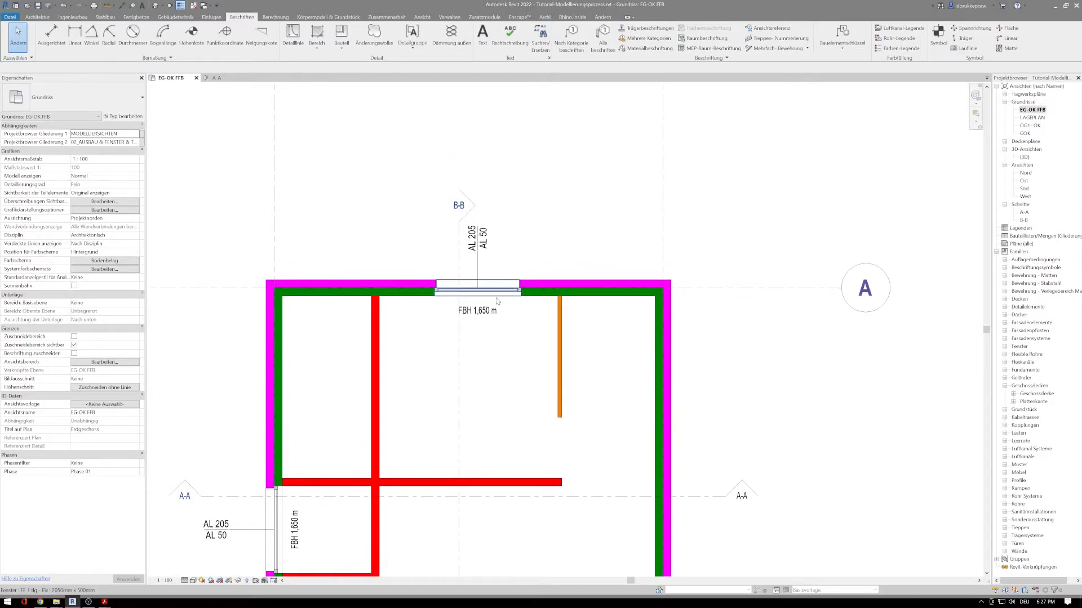
Reposition the axis A window by setting the distance from the red interior wall to the window's centre to 2.2 m
{"action": "left_click", "coordinate": [515, 288]}
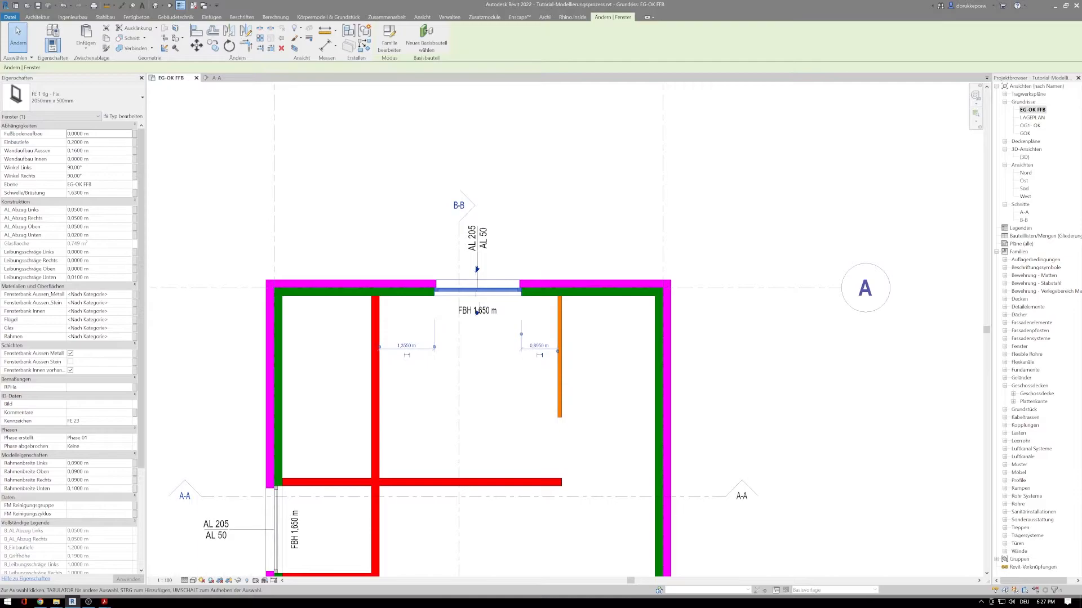
{"action": "scroll", "coordinate": [478, 278], "scroll_direction": "down", "scroll_amount": 3}
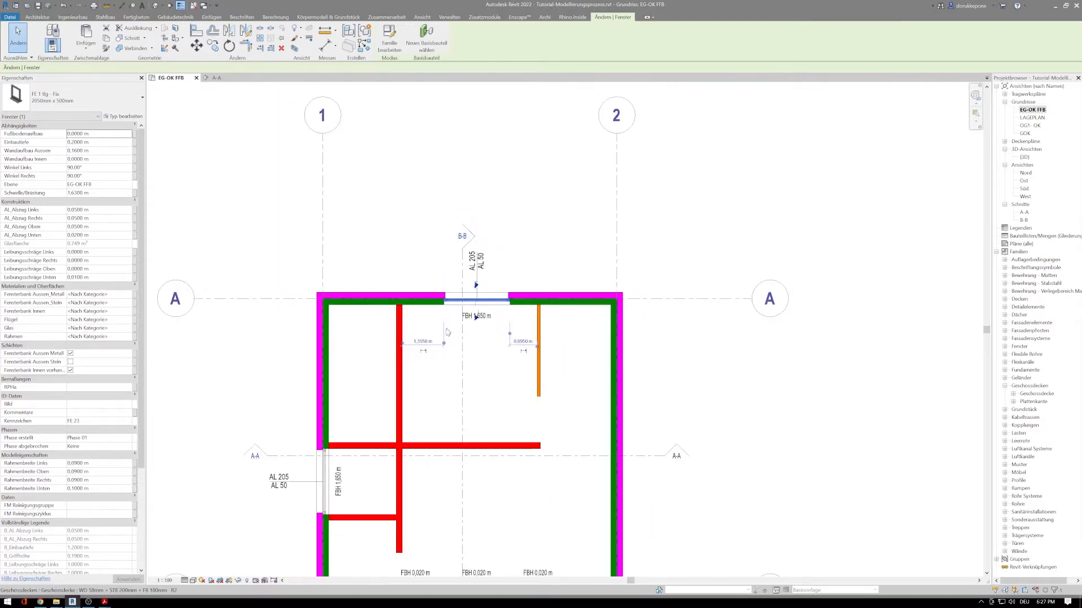
{"action": "scroll", "coordinate": [435, 349], "scroll_direction": "up", "scroll_amount": 4}
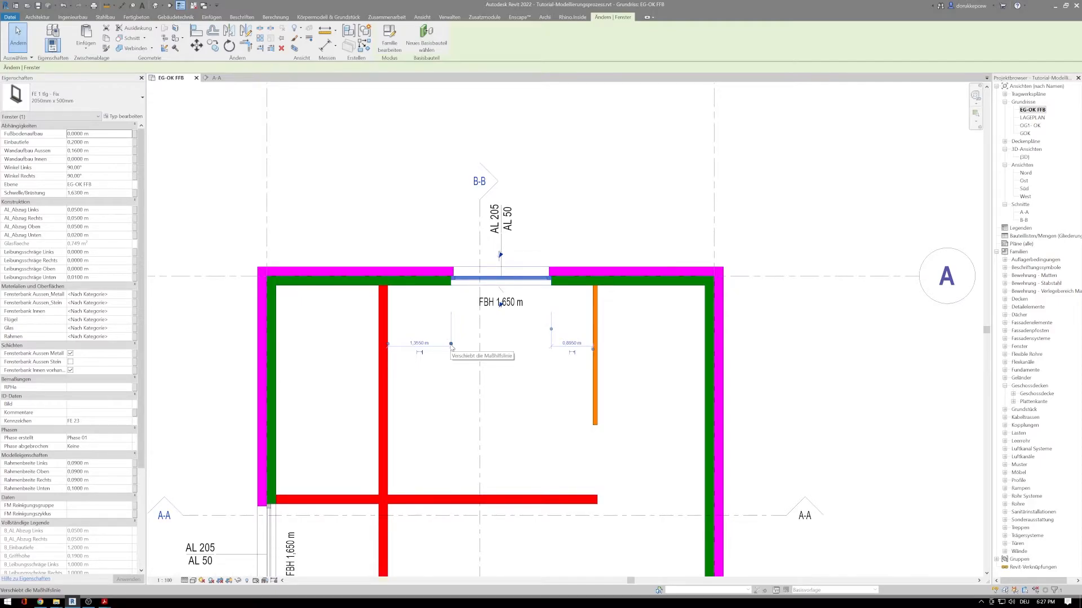
{"action": "left_click_drag", "start_coordinate": [451, 344], "coordinate": [501, 343]}
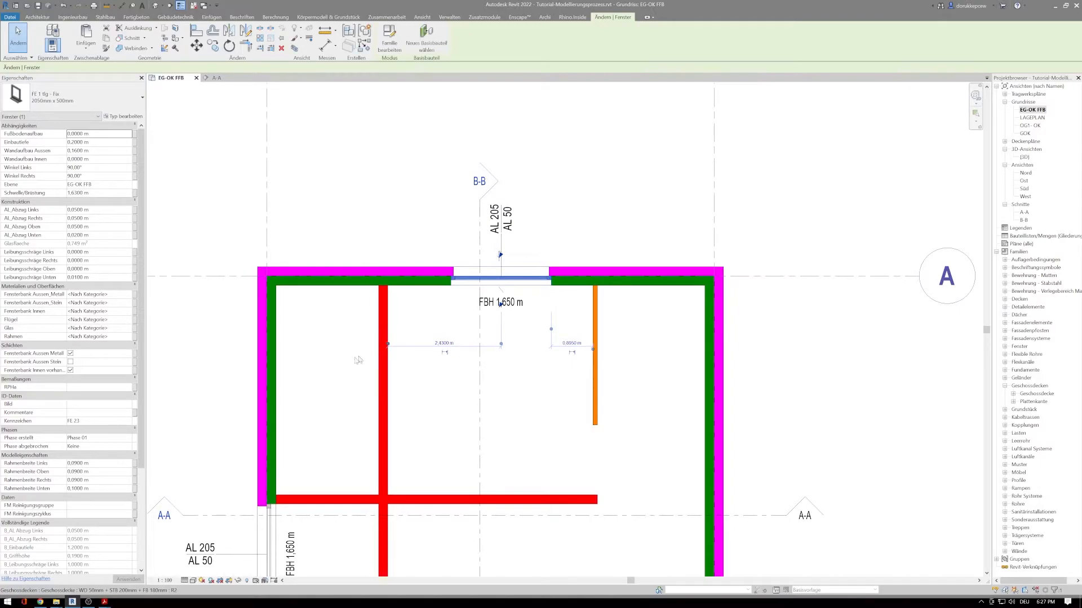
{"action": "left_click", "coordinate": [446, 343]}
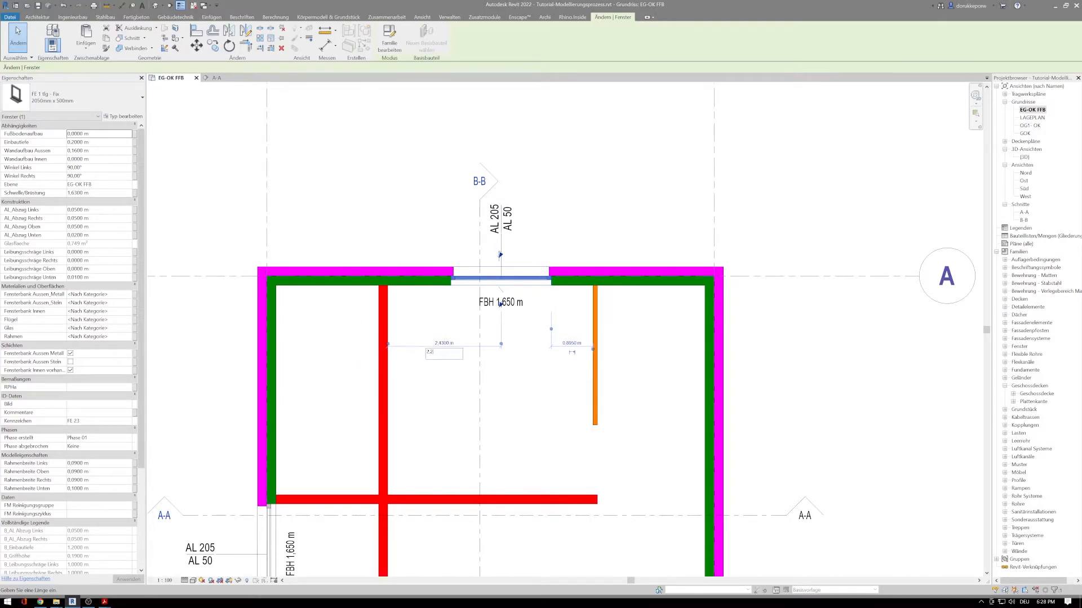
{"action": "key", "text": "Return"}
{"action": "left_click", "coordinate": [459, 345]}
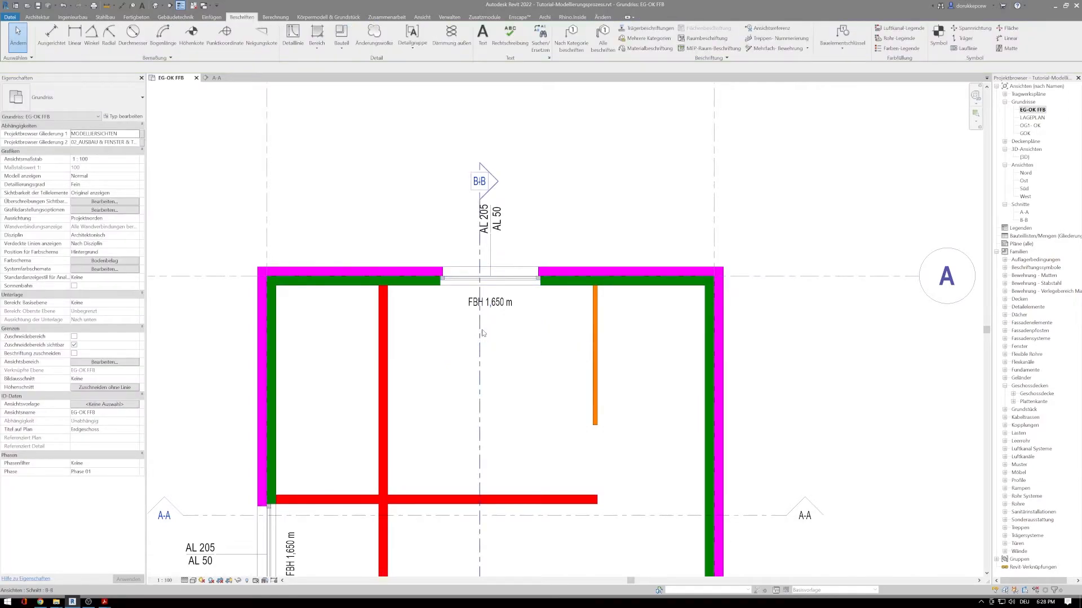
Place a glass-corner window, type FE 1 flg - Fix-1 Nurglasecke 1000 x 2150, in the axis 1 exterior wall near the axis A corner
{"action": "scroll", "coordinate": [481, 334], "scroll_direction": "down", "scroll_amount": 3}
{"action": "middle_click_drag", "start_coordinate": [499, 383], "coordinate": [494, 275]}
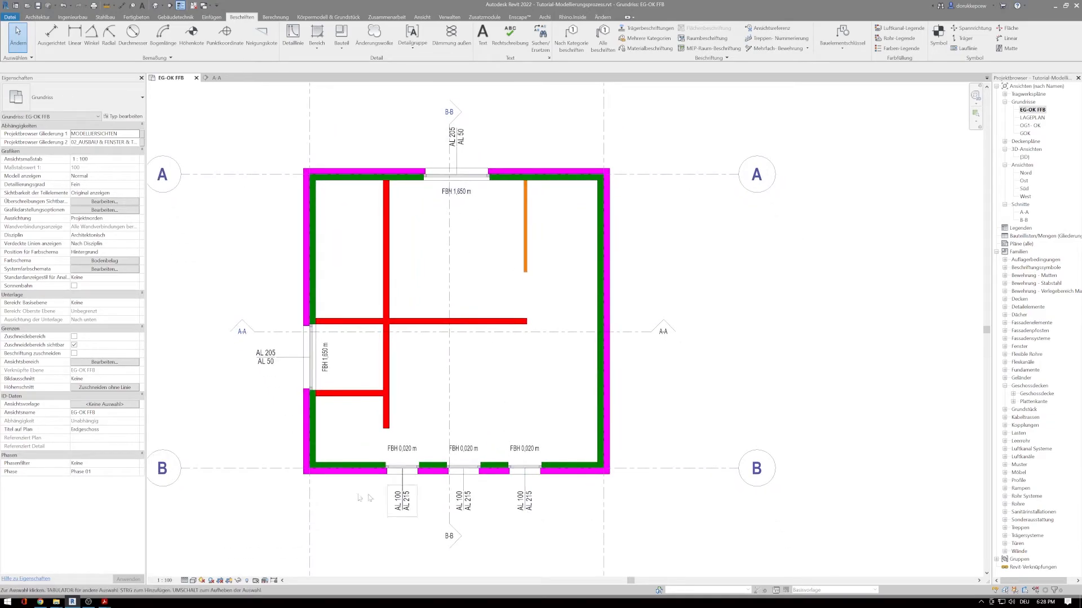
{"action": "middle_click_drag", "start_coordinate": [445, 220], "coordinate": [423, 301]}
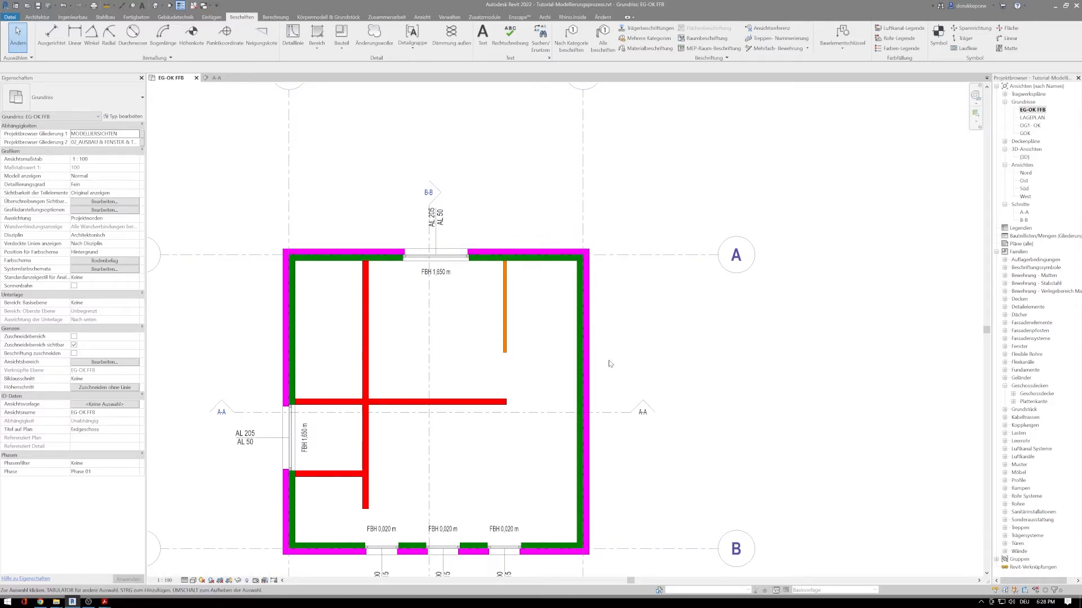
{"action": "middle_click_drag", "start_coordinate": [217, 157], "coordinate": [228, 173]}
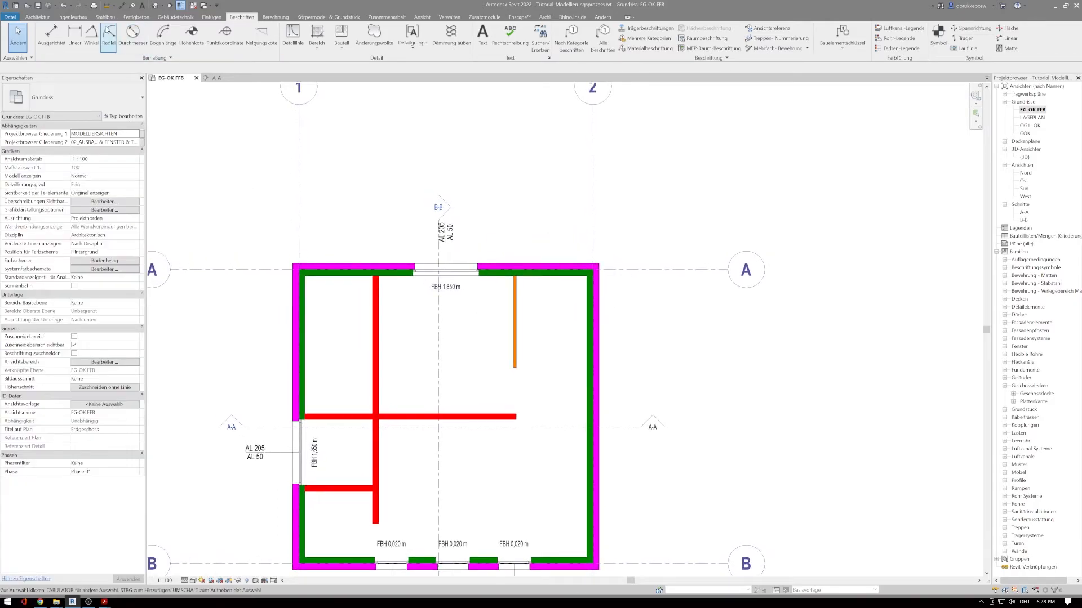
{"action": "left_click", "coordinate": [38, 17]}
{"action": "left_click", "coordinate": [79, 37]}
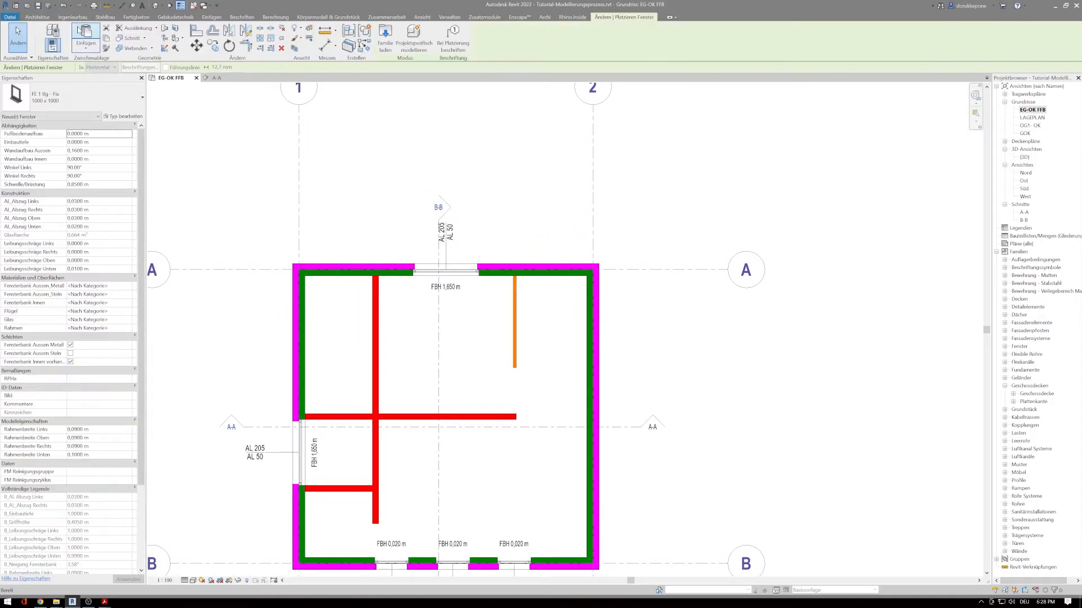
{"action": "left_click", "coordinate": [86, 90]}
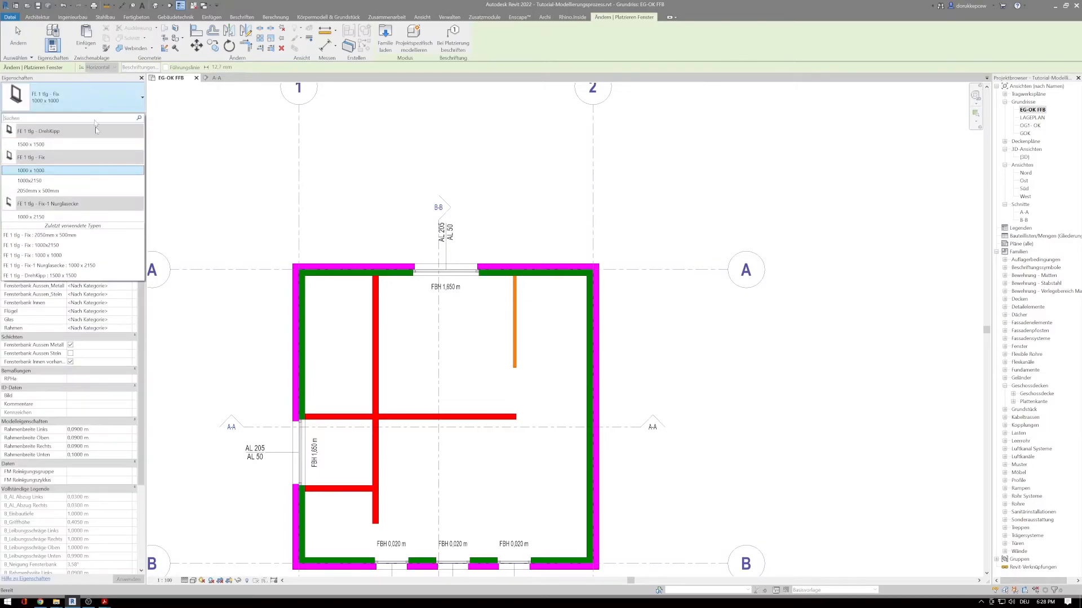
{"action": "left_click", "coordinate": [78, 216]}
{"action": "scroll", "coordinate": [282, 289], "scroll_direction": "up", "scroll_amount": 2}
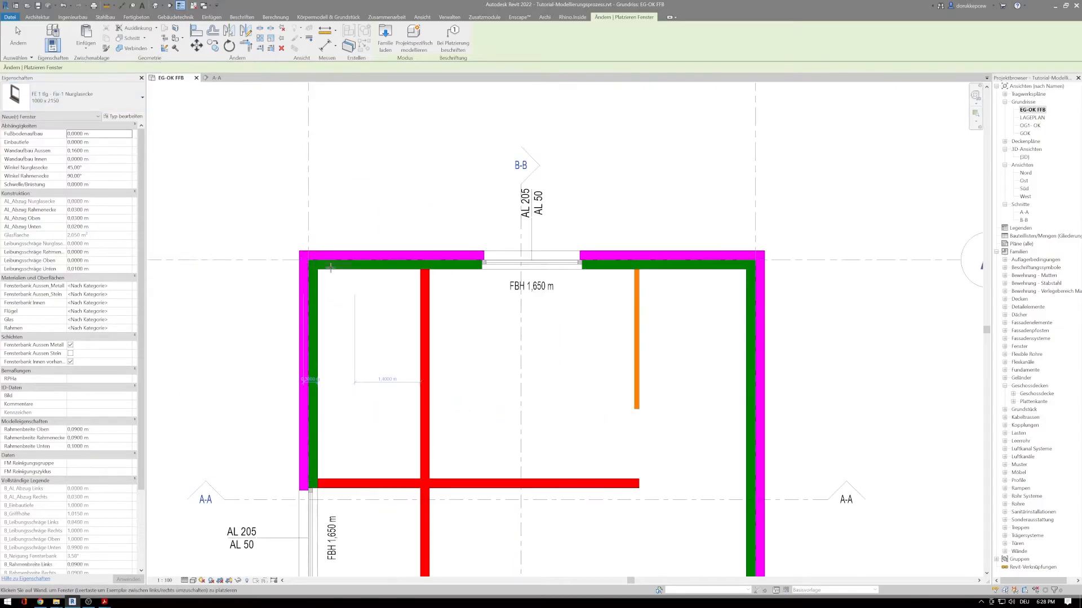
{"action": "scroll", "coordinate": [307, 327], "scroll_direction": "up", "scroll_amount": 2}
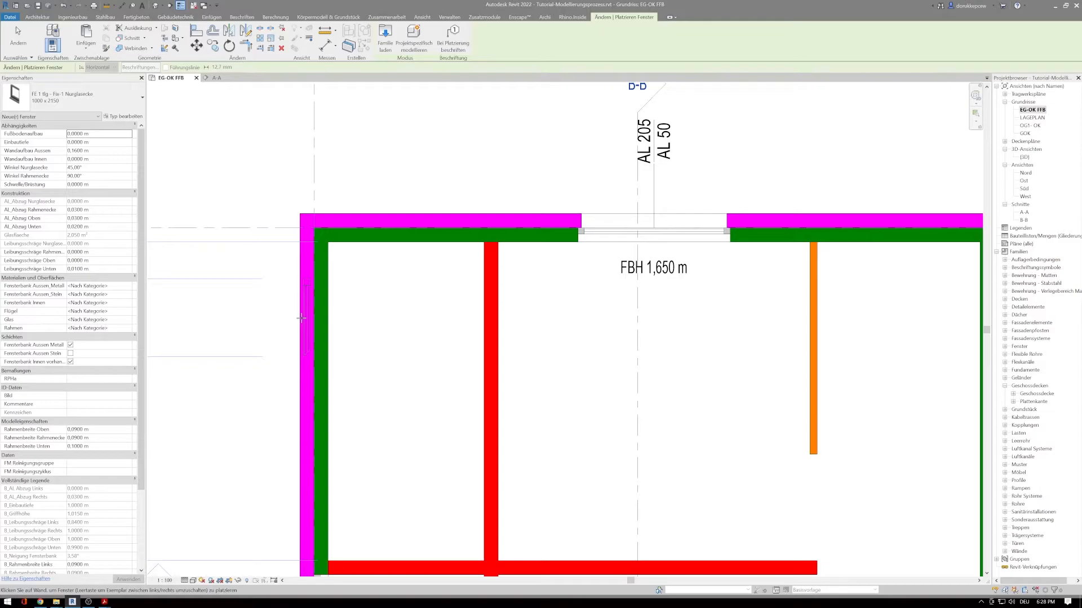
{"action": "left_click", "coordinate": [302, 318]}
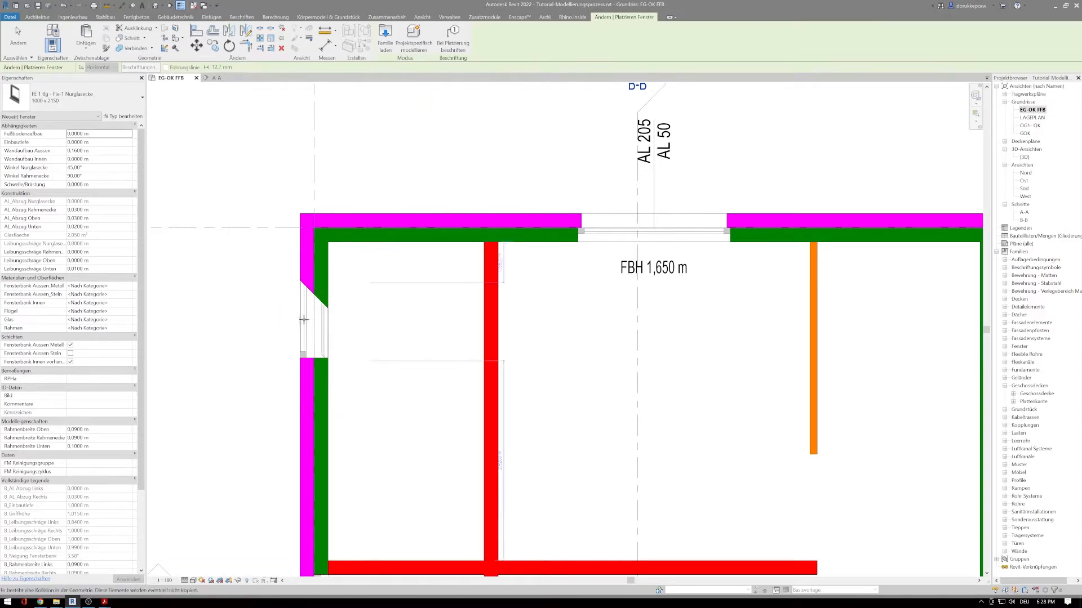
{"action": "key", "text": "Escape"}
{"action": "key", "text": "Escape"}
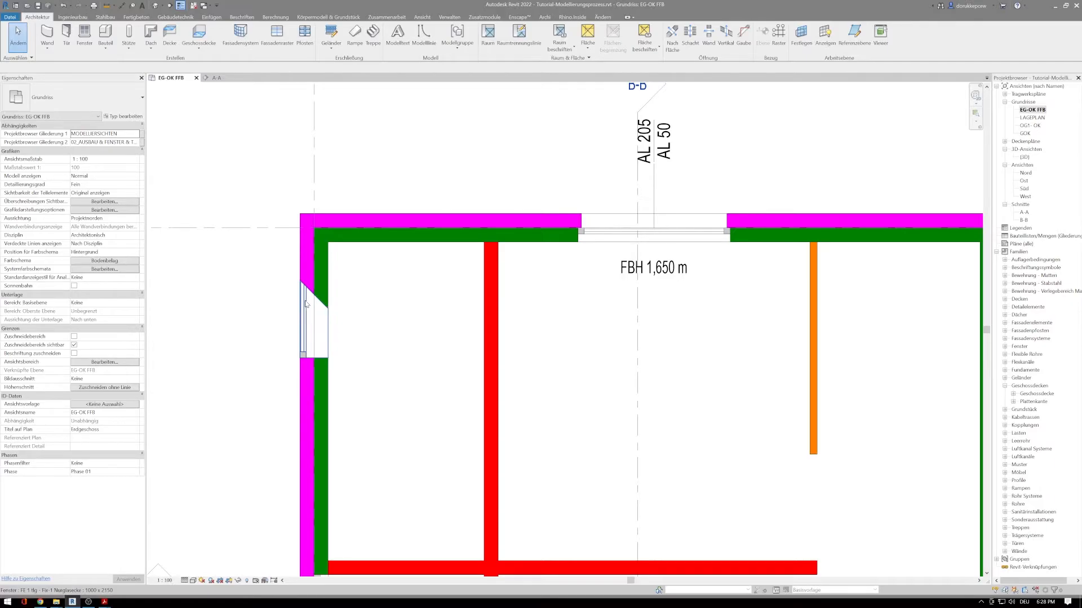
Set the corner window's AL_Abzug Rahmenecke and AL_Abzug Oben to 0.05 m
{"action": "left_click", "coordinate": [307, 299]}
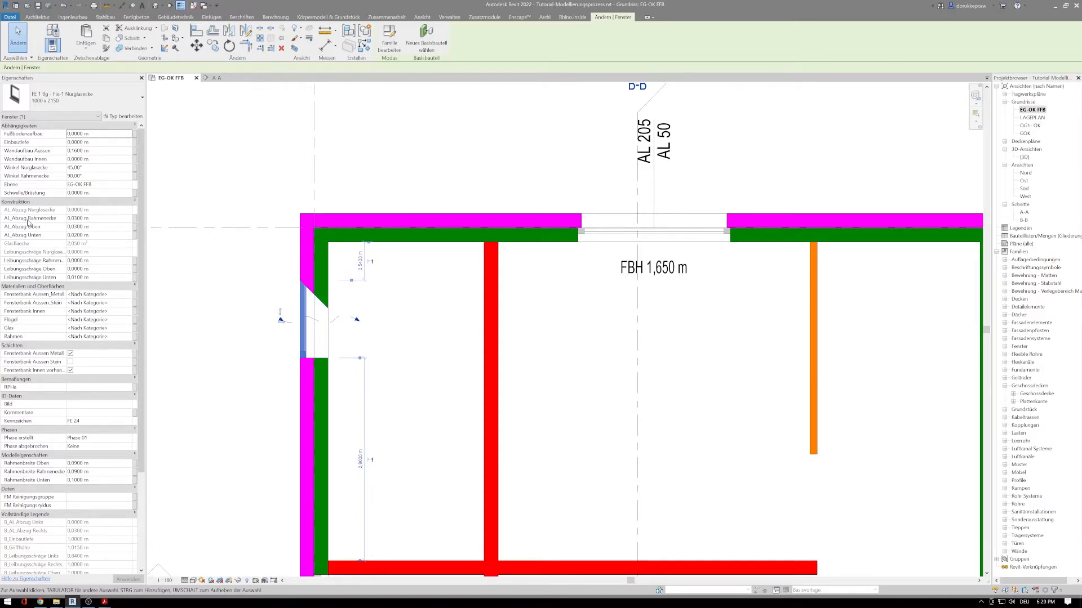
{"action": "left_click", "coordinate": [100, 219]}
{"action": "left_click", "coordinate": [78, 218]}
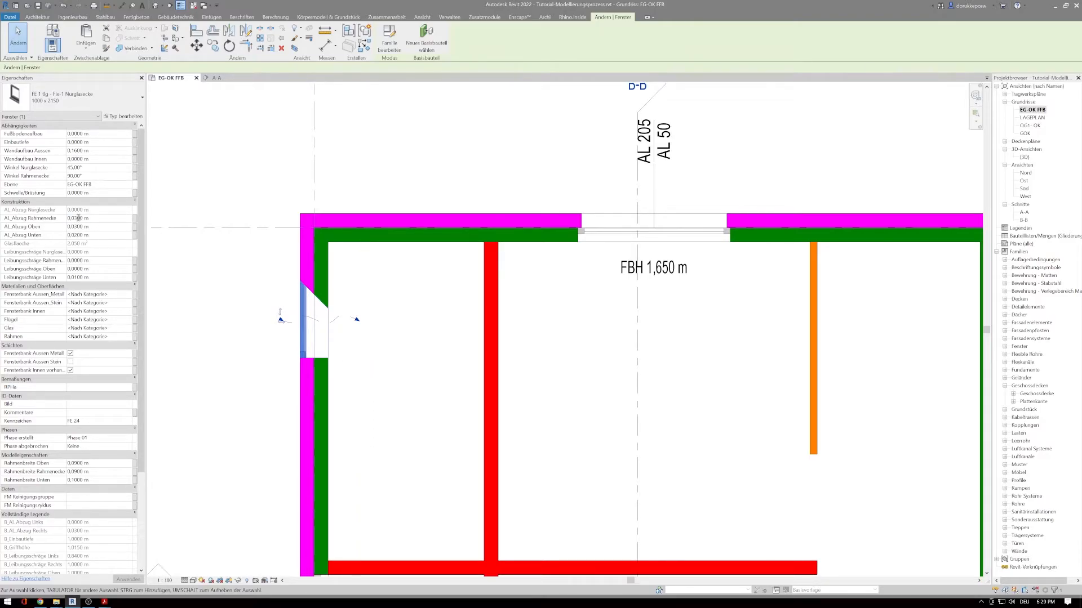
{"action": "type", "text": "5"}
{"action": "key", "text": "Return"}
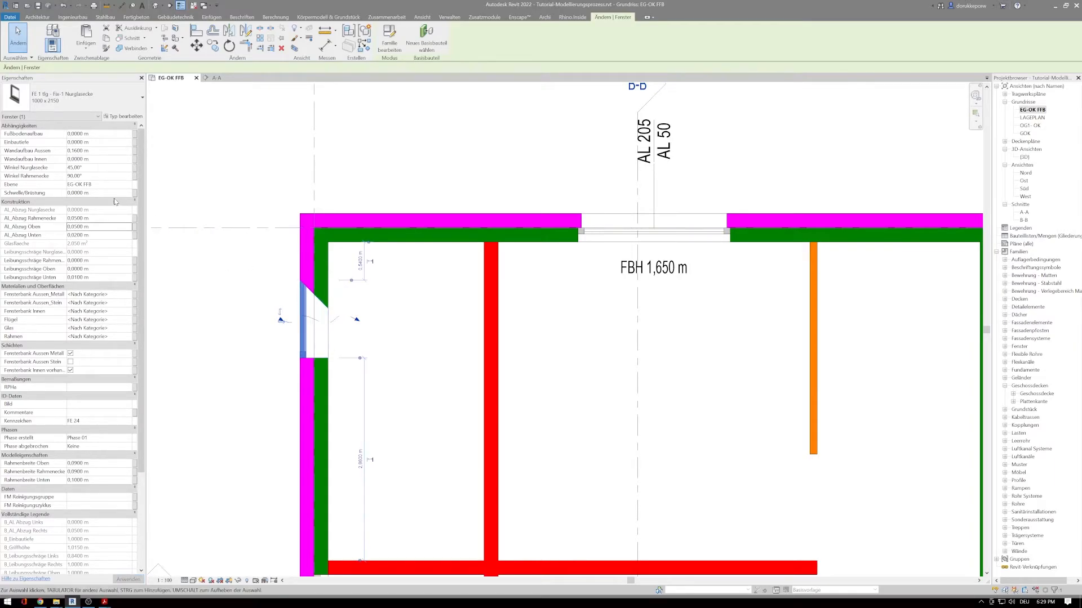
Set the corner window's installation depth (Einbautiefe) to 0.2 m and its sill height (Schwelle/Brüstung) to 1.63 m
{"action": "left_click", "coordinate": [95, 142]}
{"action": "type", "text": "0,2"}
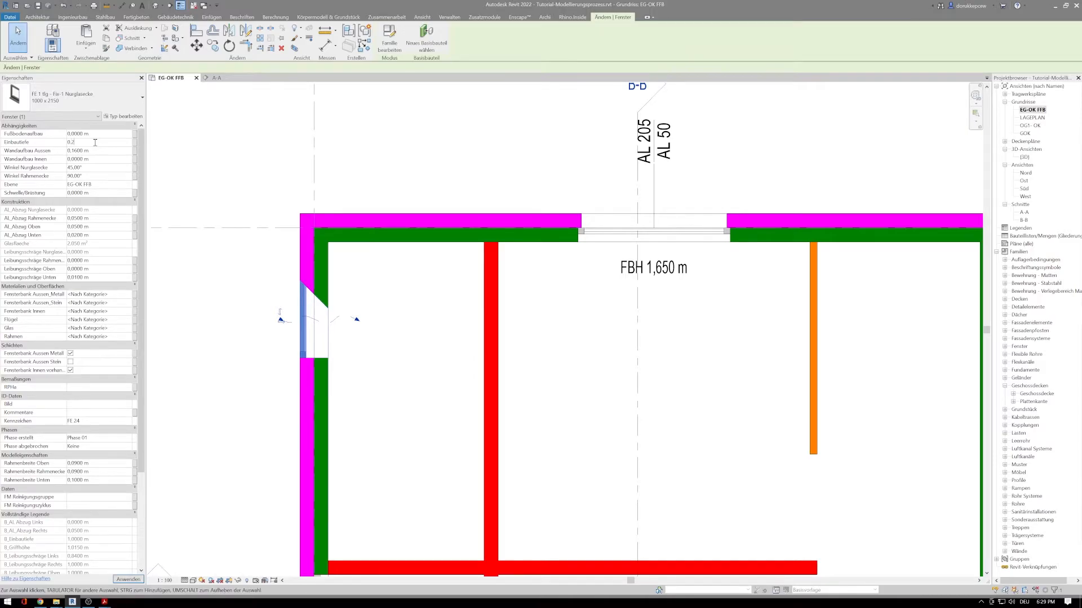
{"action": "key", "text": "Return"}
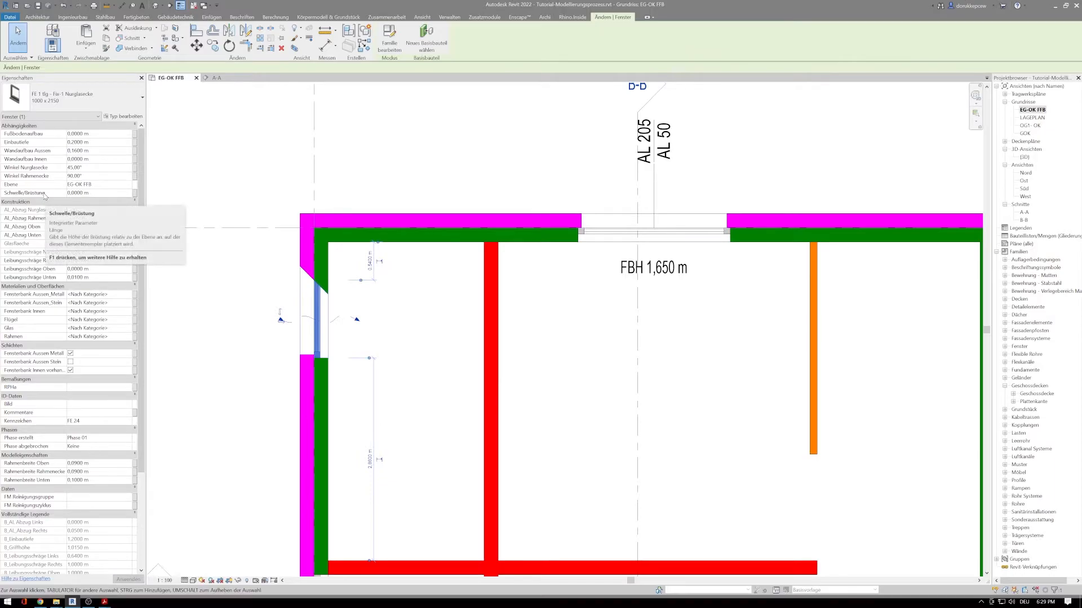
{"action": "left_click", "coordinate": [94, 193]}
{"action": "type", "text": "1"}
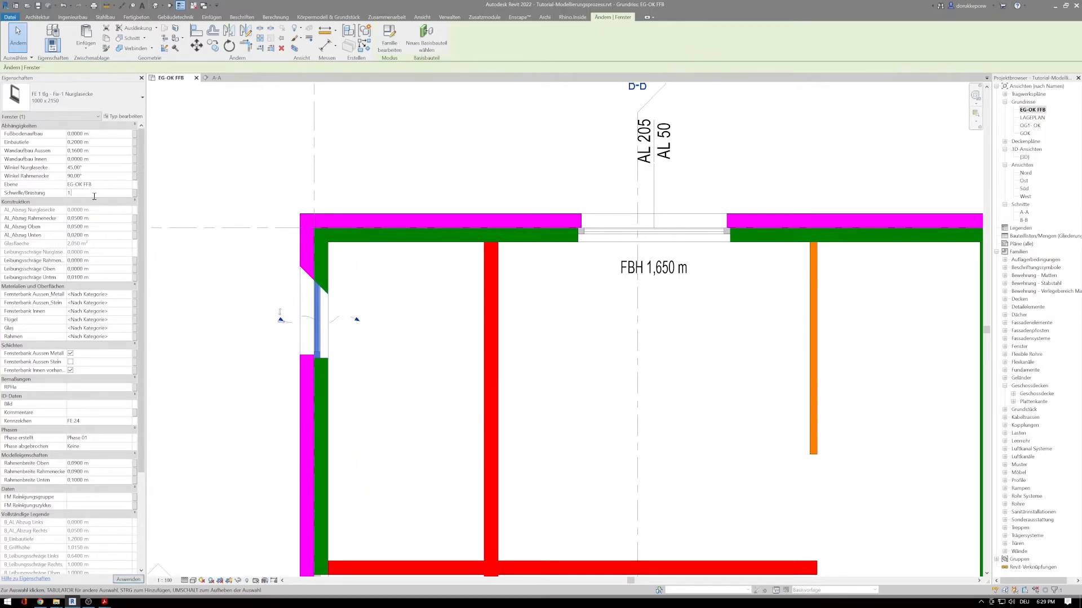
{"action": "type", "text": ".63"}
{"action": "key", "text": "Return"}
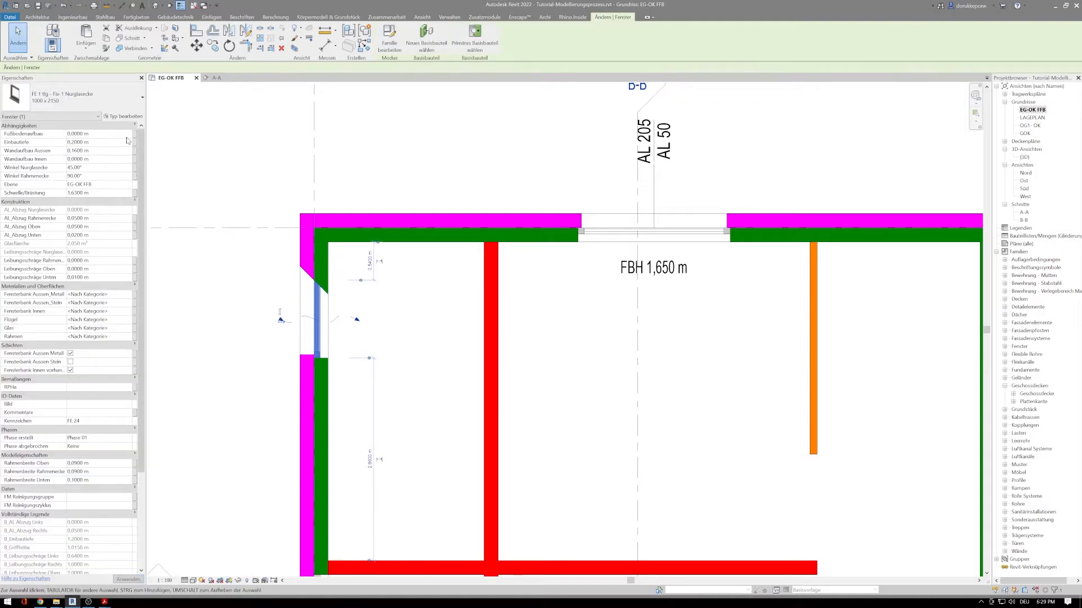
Duplicate the corner window's type under the name 2050x500
{"action": "left_click", "coordinate": [136, 118]}
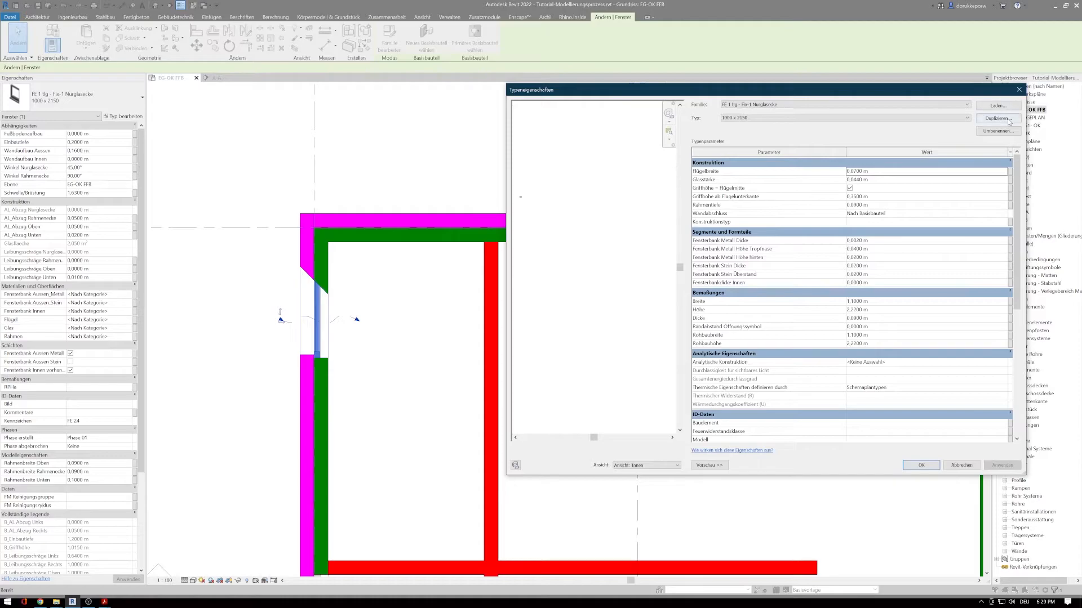
{"action": "left_click", "coordinate": [997, 119]}
{"action": "type", "text": "2050x500"}
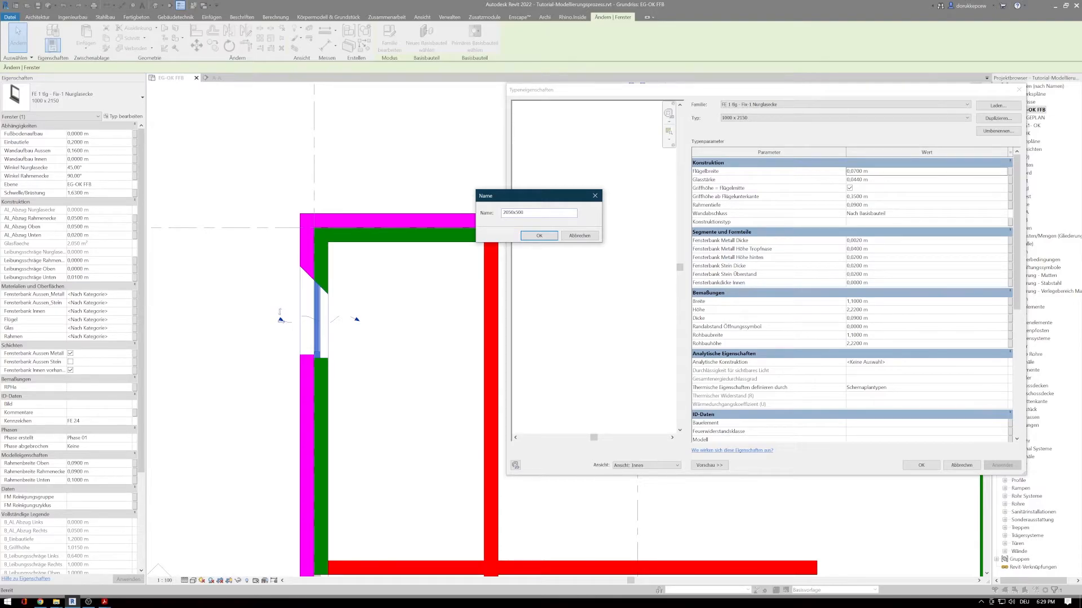
{"action": "key", "text": "Return"}
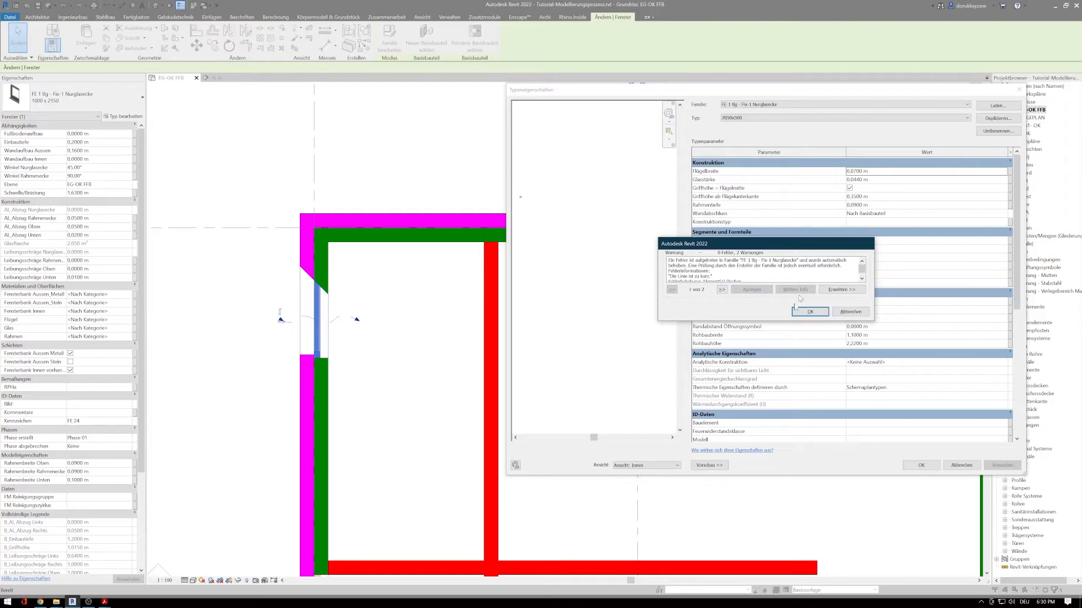
{"action": "left_click", "coordinate": [809, 312]}
Set the 2050x500 type's width (Breite) to 2.05 m and height (Höhe) to 0.5 m and apply the type changes
{"action": "left_click", "coordinate": [880, 303]}
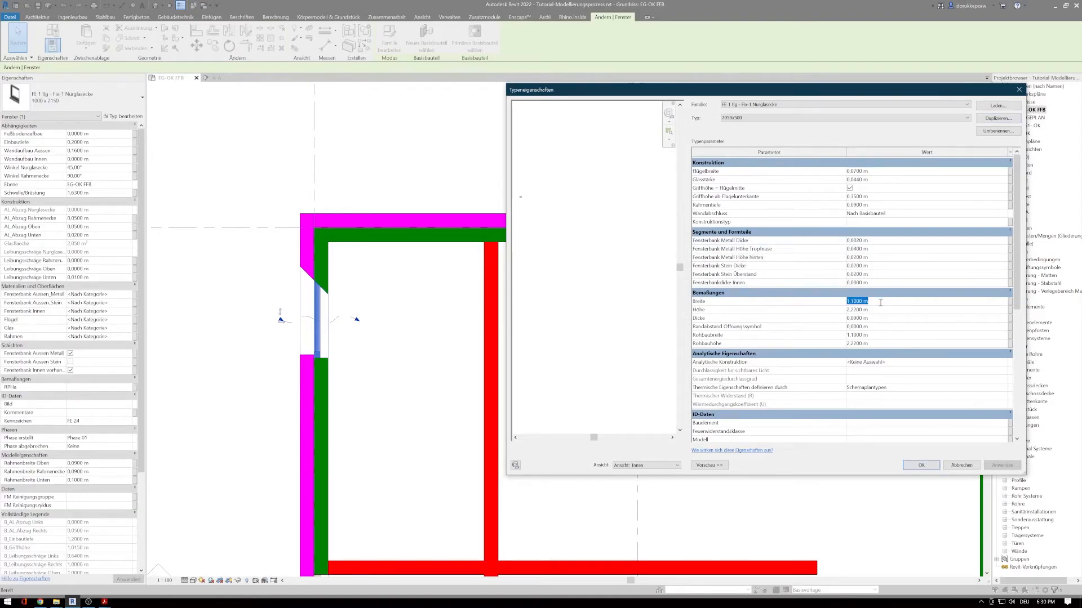
{"action": "type", "text": "2,05"}
{"action": "left_click", "coordinate": [935, 313]}
{"action": "type", "text": "0,5"}
{"action": "left_click", "coordinate": [921, 465]}
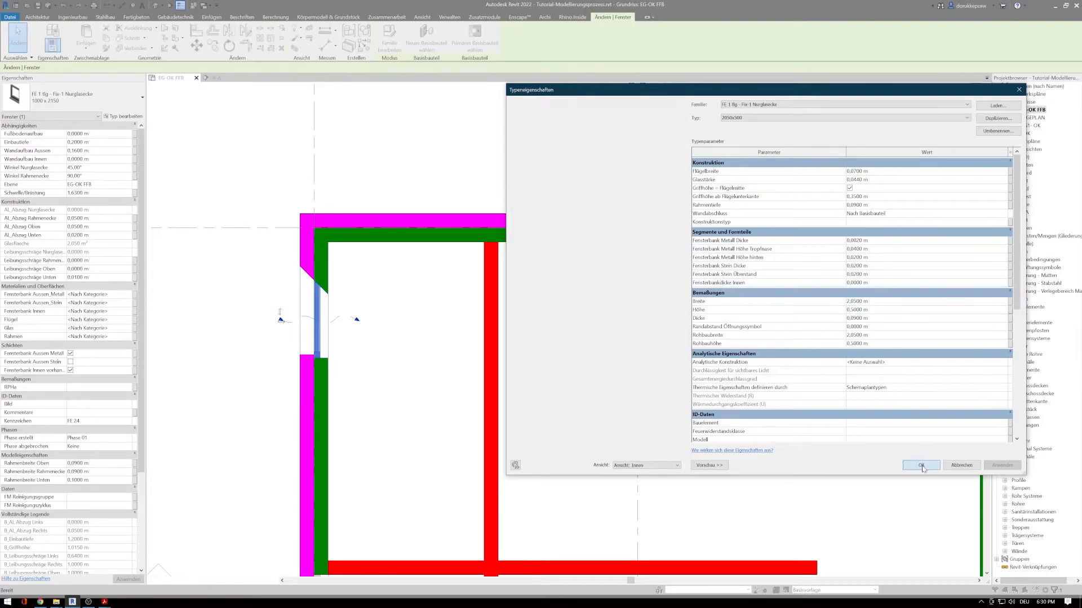
{"action": "left_click", "coordinate": [801, 314]}
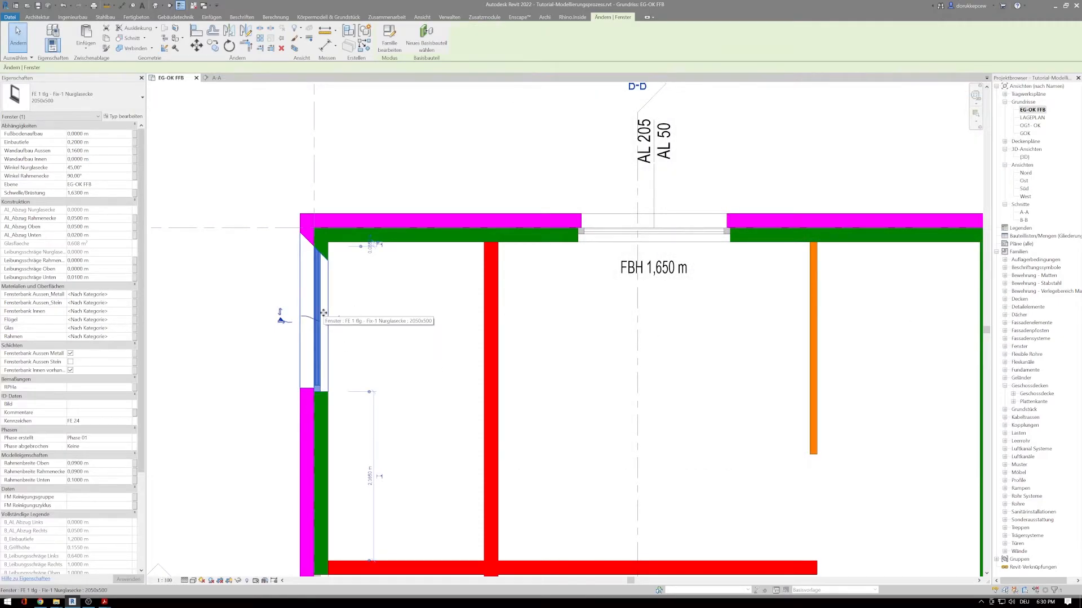
Move the corner window along the axis 1 wall so its mitred end meets the outer wall corner at axis A
{"action": "left_click", "coordinate": [196, 48]}
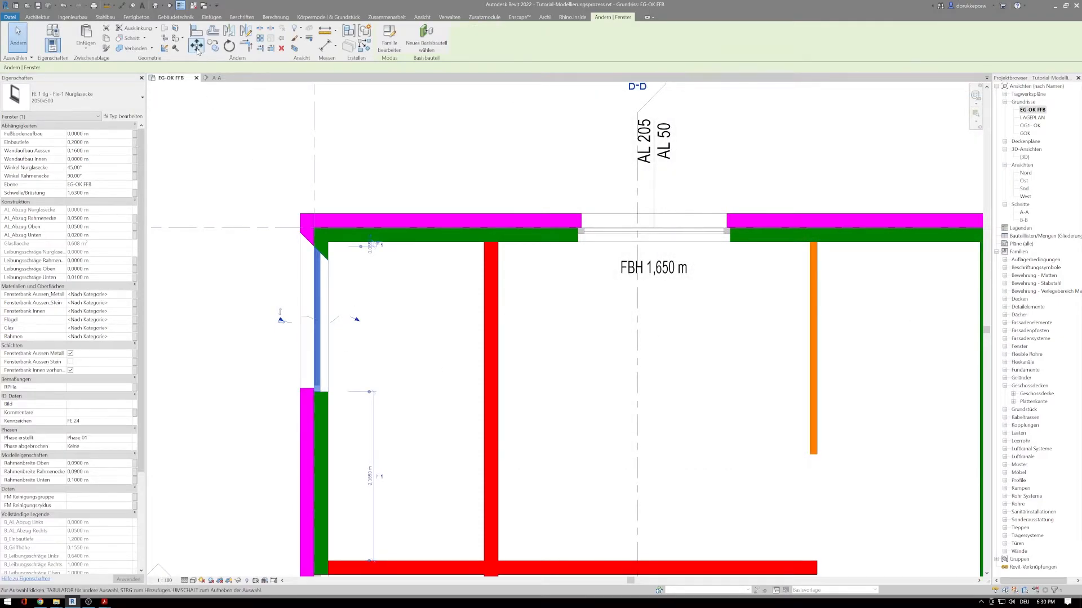
{"action": "left_click", "coordinate": [299, 234]}
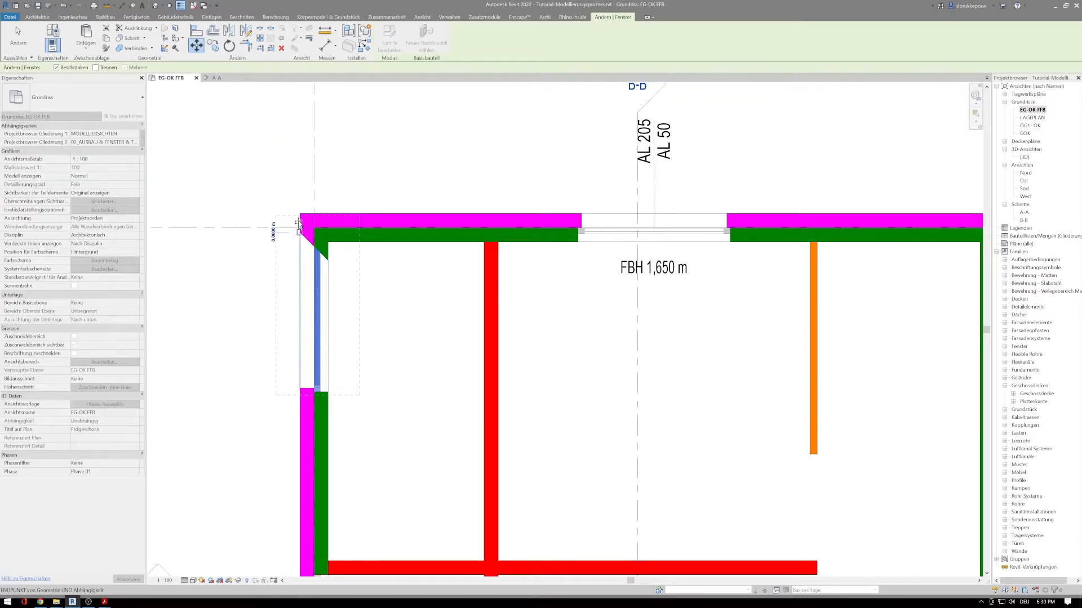
{"action": "left_click", "coordinate": [298, 214]}
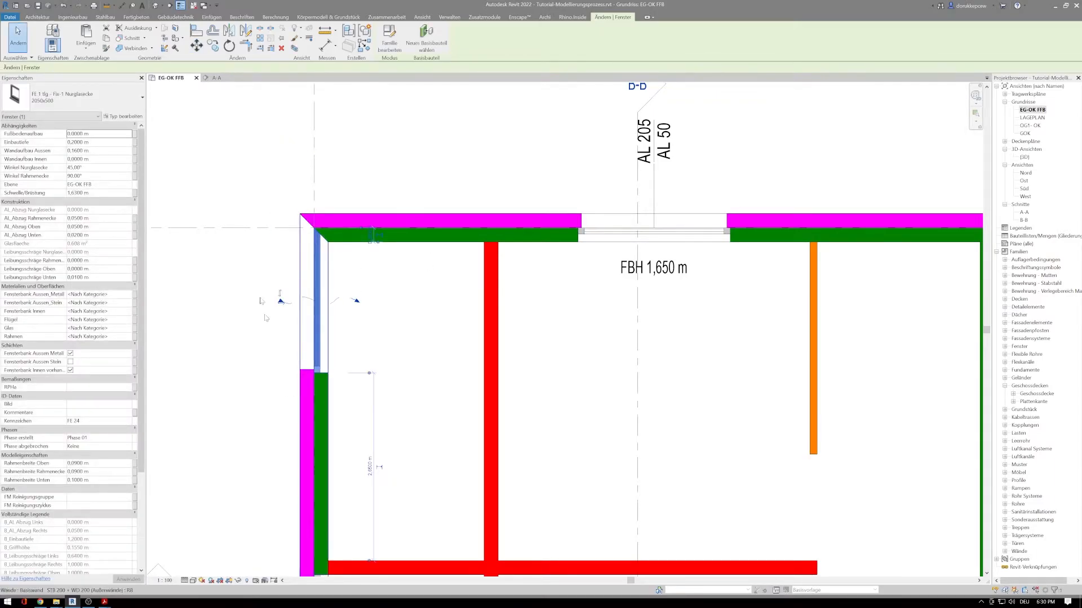
{"action": "key", "text": "Escape"}
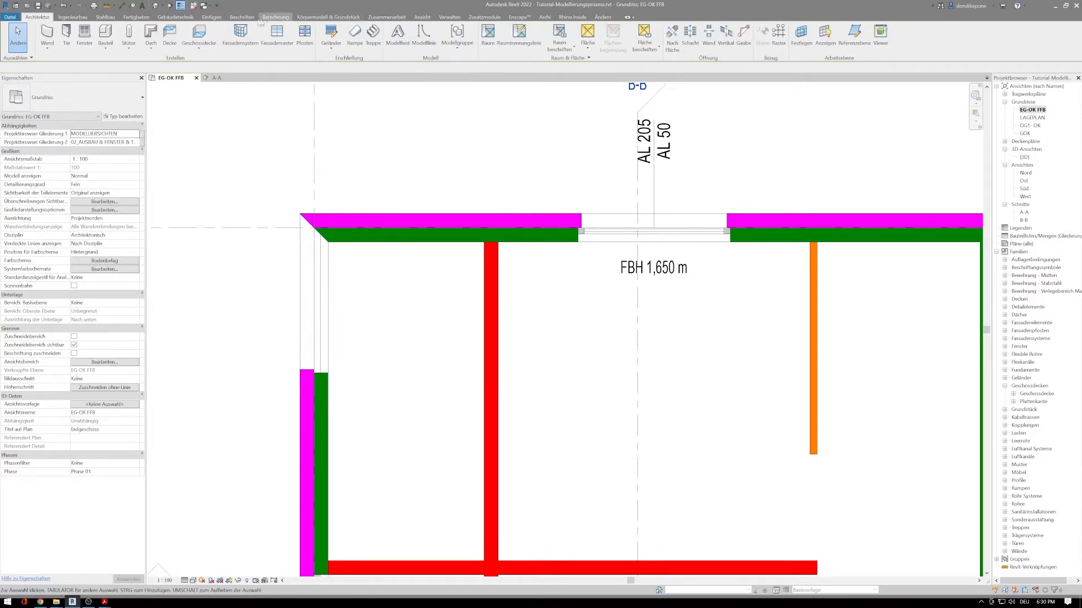
Tag the corner window by category with its clear width and height on the exterior side of the axis 1 wall
{"action": "left_click", "coordinate": [241, 17]}
{"action": "left_click", "coordinate": [571, 36]}
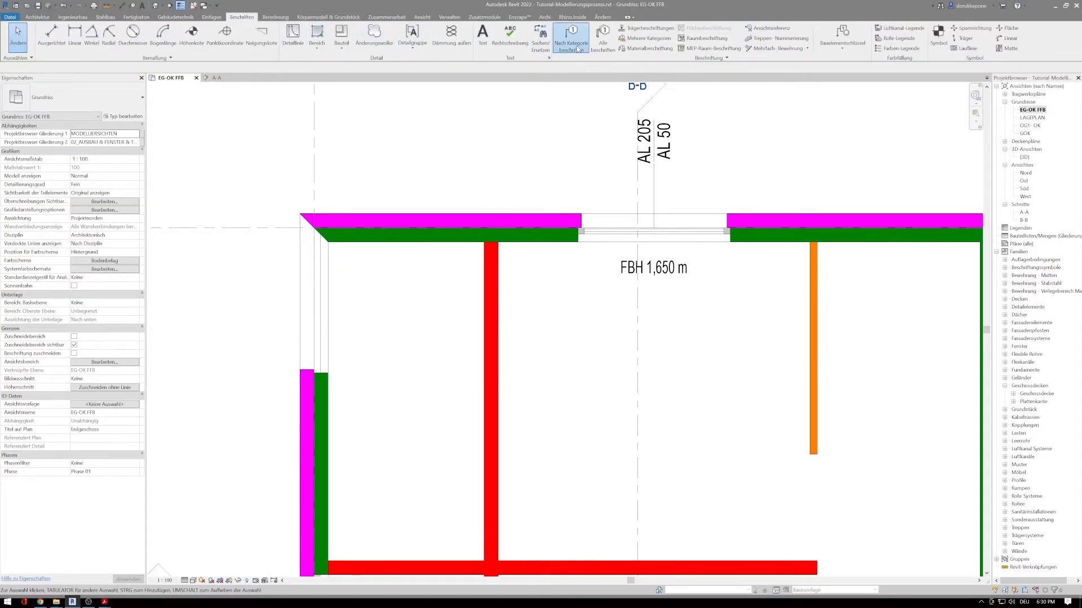
{"action": "left_click", "coordinate": [311, 300]}
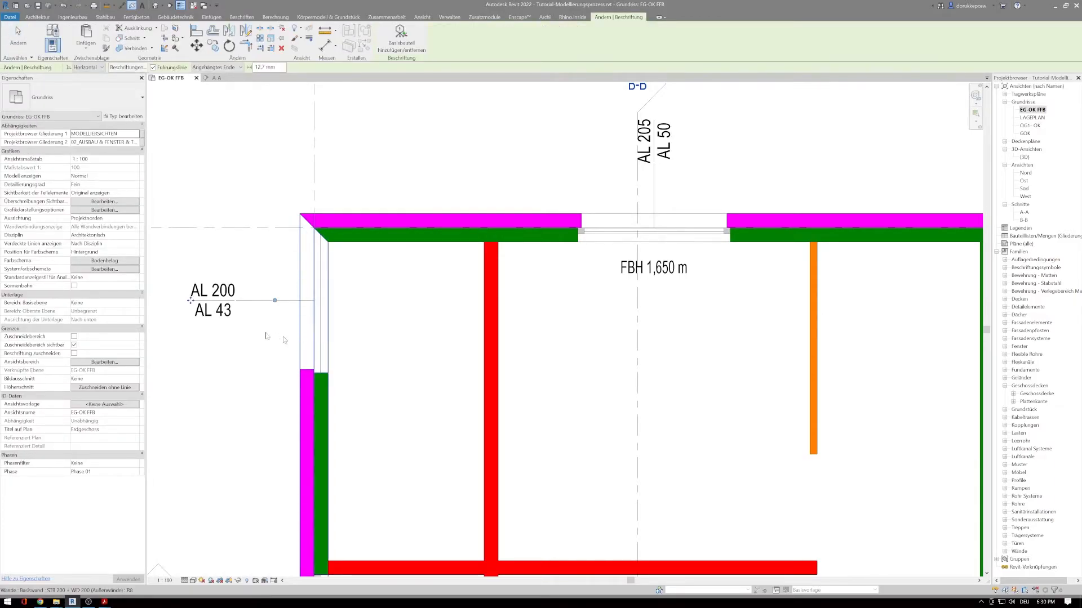
{"action": "key", "text": "Escape"}
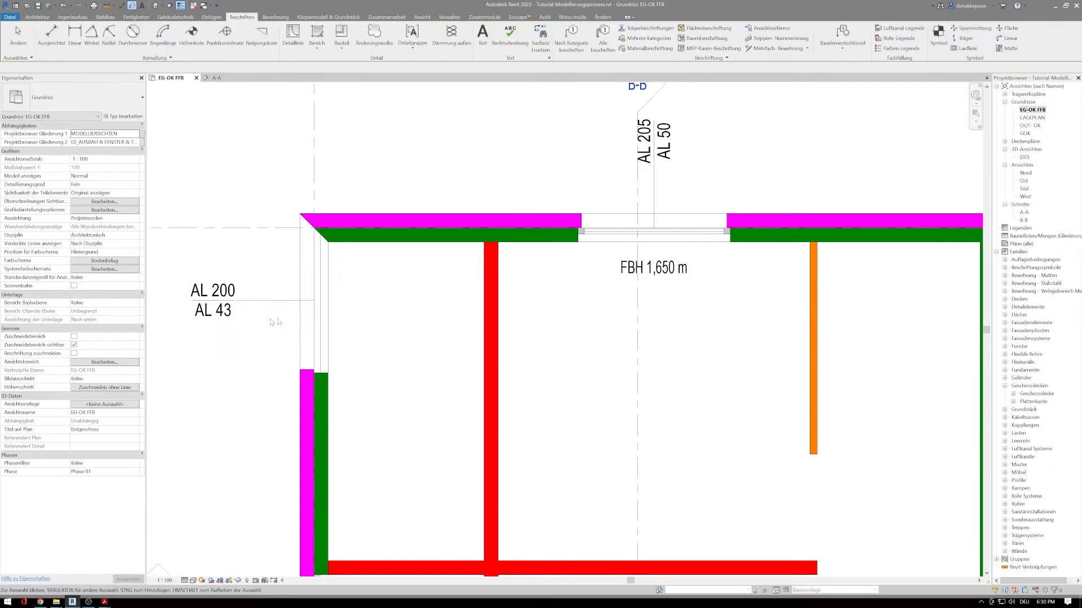
Set the 2050x500 corner window type's width (Breite) to 2.1 m and height (Höhe) to 0.57 m, accepting the family warnings
{"action": "left_click", "coordinate": [317, 298]}
{"action": "left_click", "coordinate": [126, 117]}
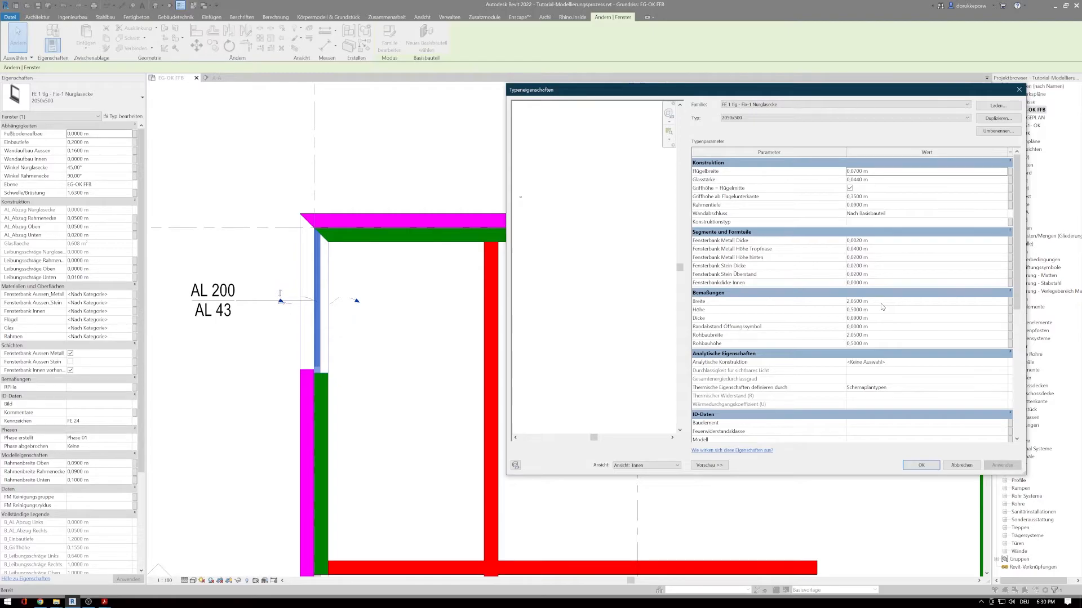
{"action": "left_click", "coordinate": [882, 304]}
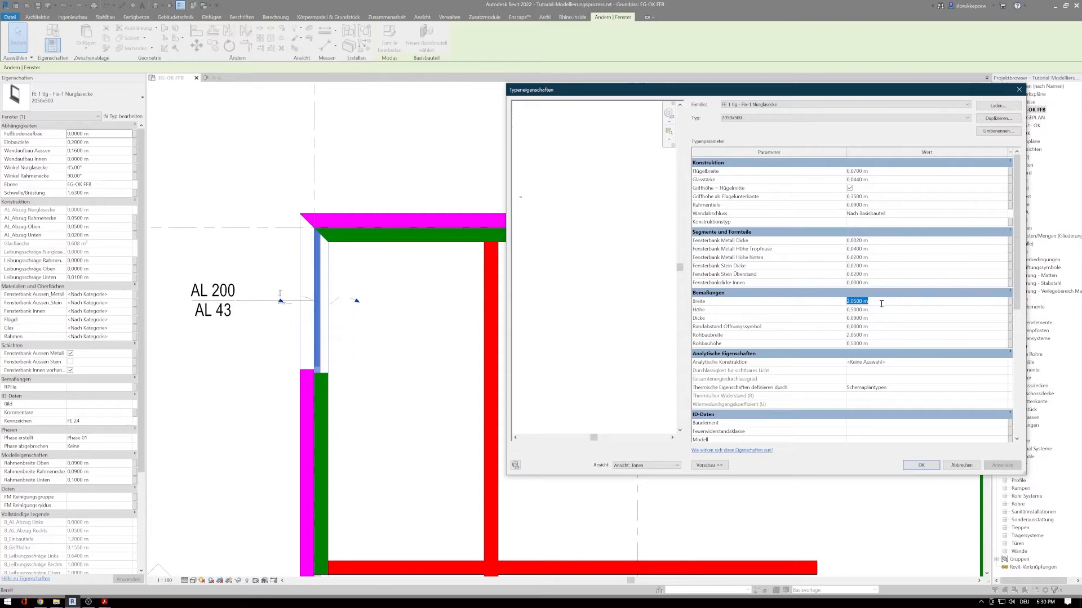
{"action": "type", "text": "2,1"}
{"action": "key", "text": "Return"}
{"action": "left_click", "coordinate": [881, 310]}
{"action": "type", "text": "0,57"}
{"action": "key", "text": "Return"}
{"action": "left_click", "coordinate": [1001, 465]}
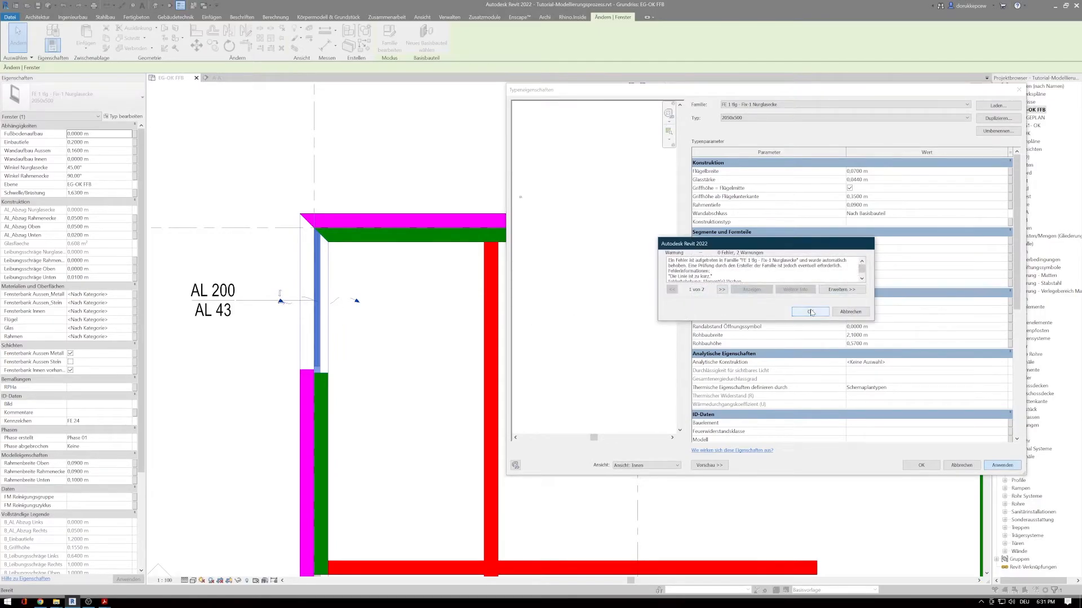
{"action": "left_click", "coordinate": [810, 311]}
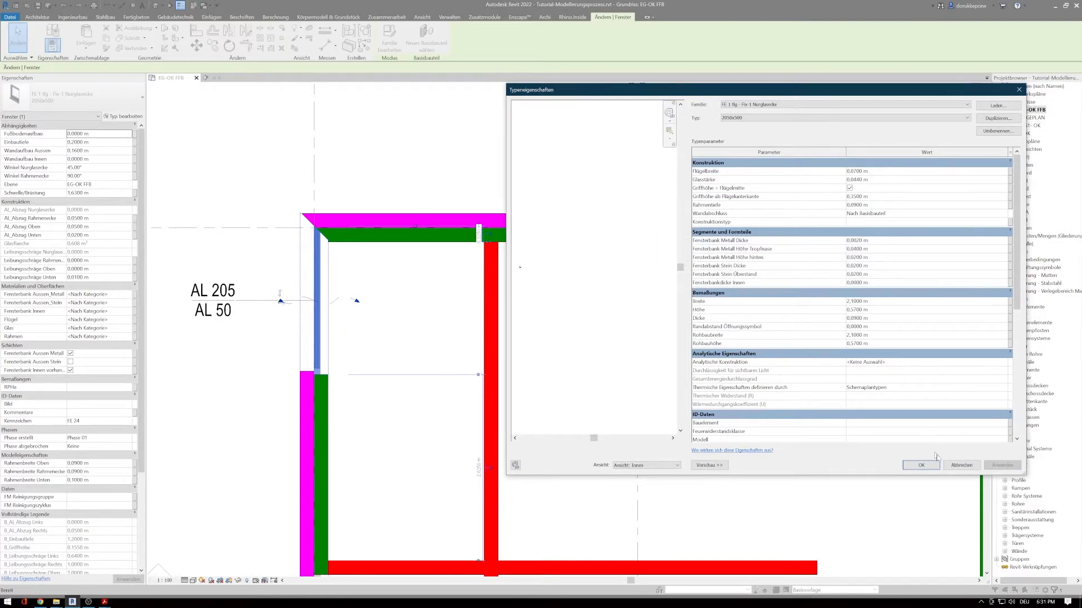
{"action": "left_click", "coordinate": [921, 465]}
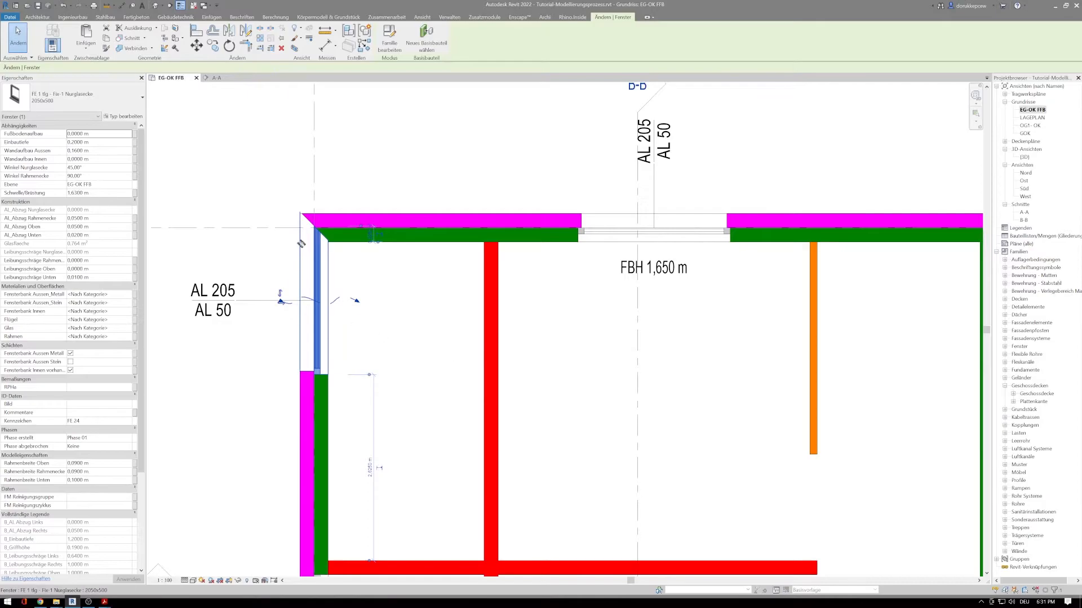
Move the resized corner window along the axis 1 wall so its mitred end meets the wall corner at axis A again
{"action": "scroll", "coordinate": [313, 245], "scroll_direction": "up", "scroll_amount": 2}
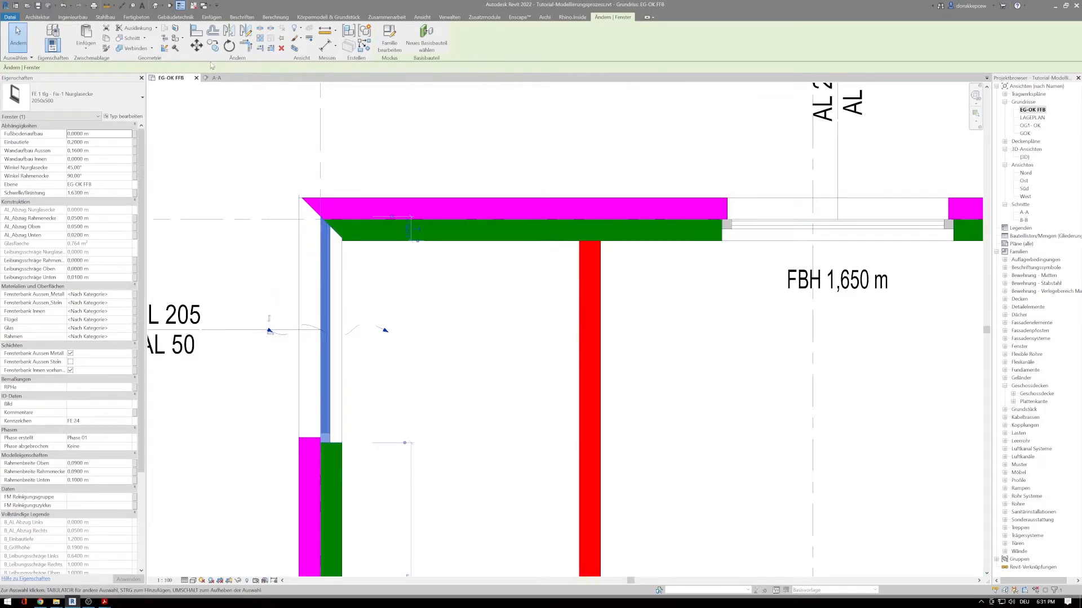
{"action": "left_click", "coordinate": [199, 49]}
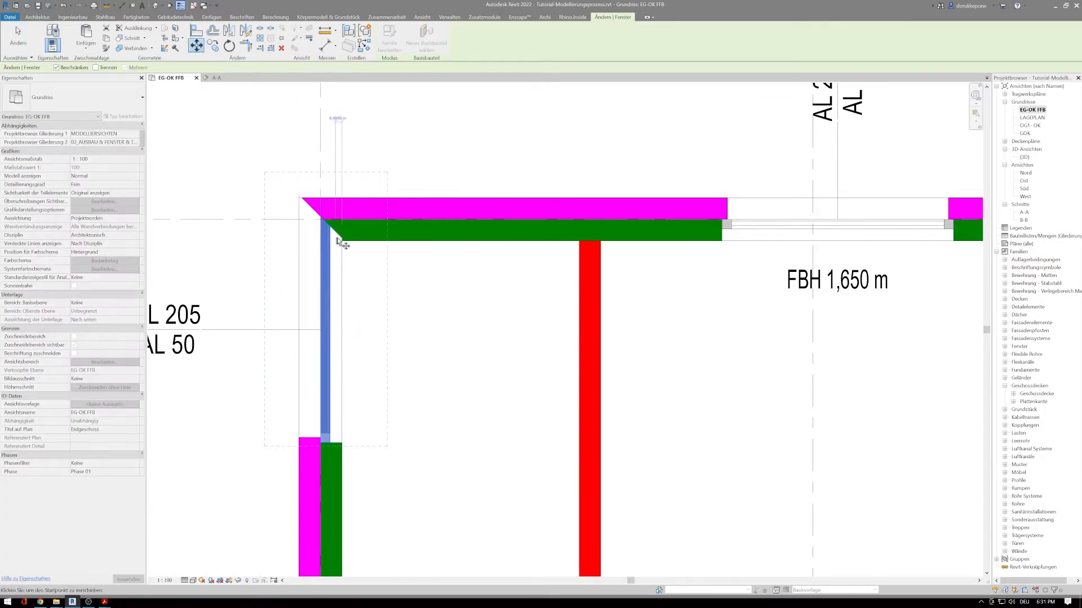
{"action": "scroll", "coordinate": [342, 239], "scroll_direction": "up", "scroll_amount": 4}
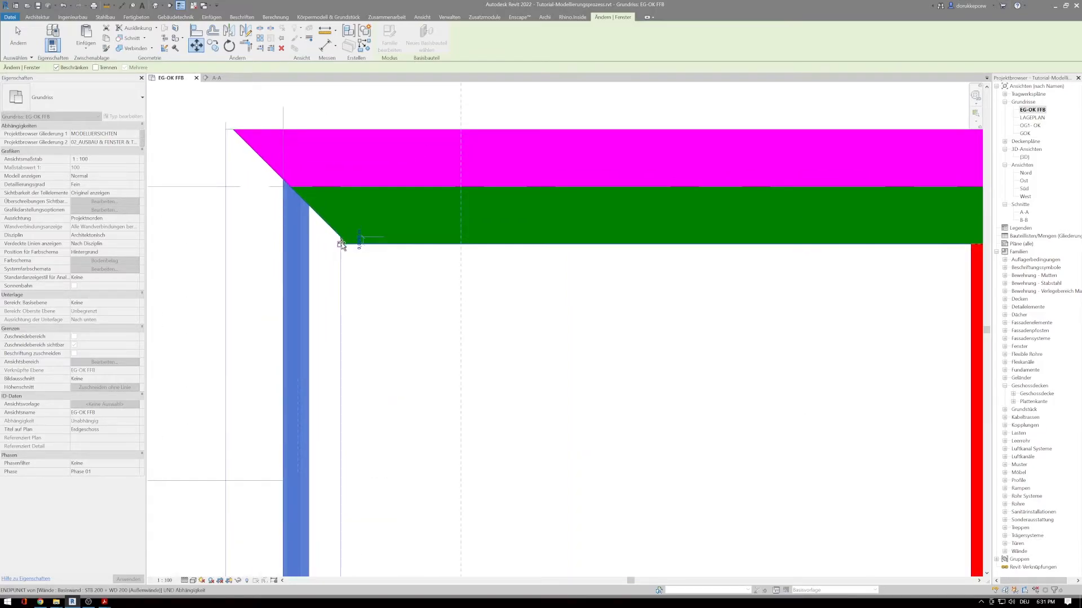
{"action": "left_click", "coordinate": [340, 243]}
{"action": "scroll", "coordinate": [340, 243], "scroll_direction": "down", "scroll_amount": 4}
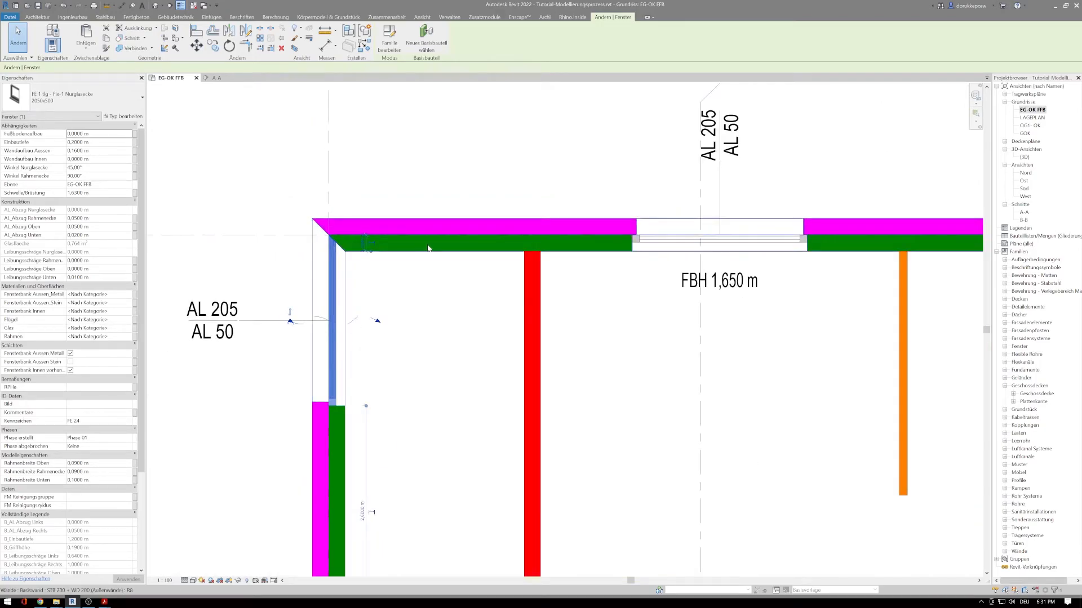
Mirror a copy of the corner window and its tag onto the axis A wall about the diagonal through the outer and inner wall corners
{"action": "left_click", "coordinate": [228, 307], "text": "ctrl"}
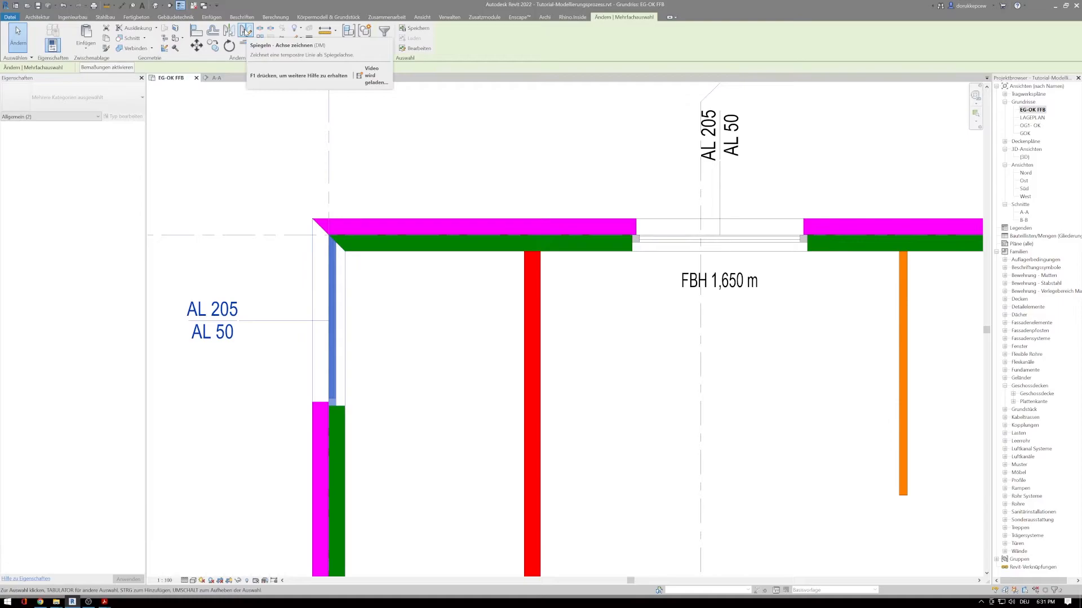
{"action": "left_click", "coordinate": [246, 31]}
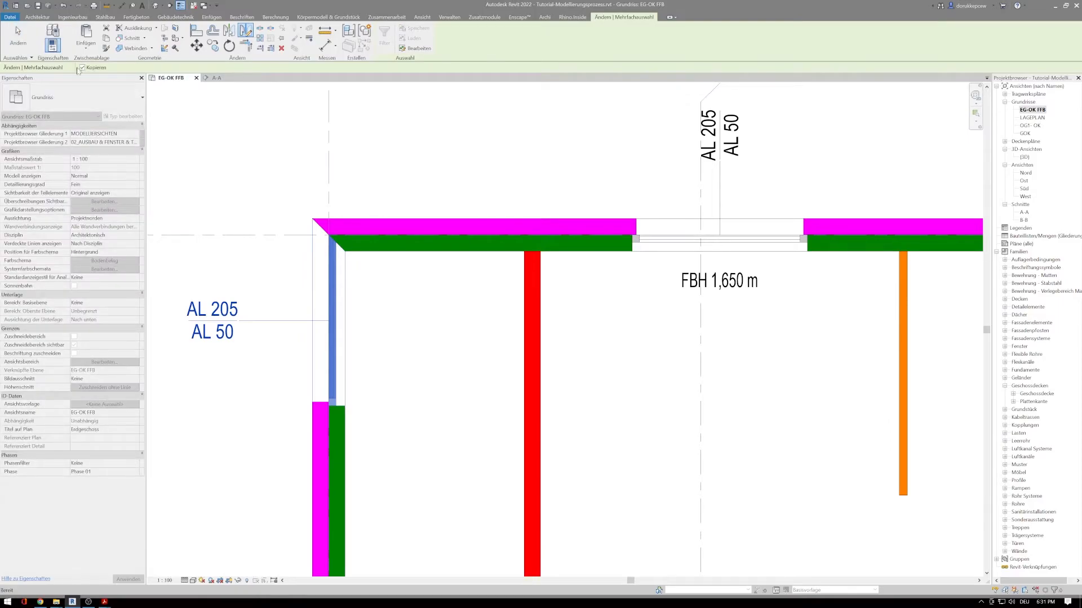
{"action": "left_click", "coordinate": [313, 219]}
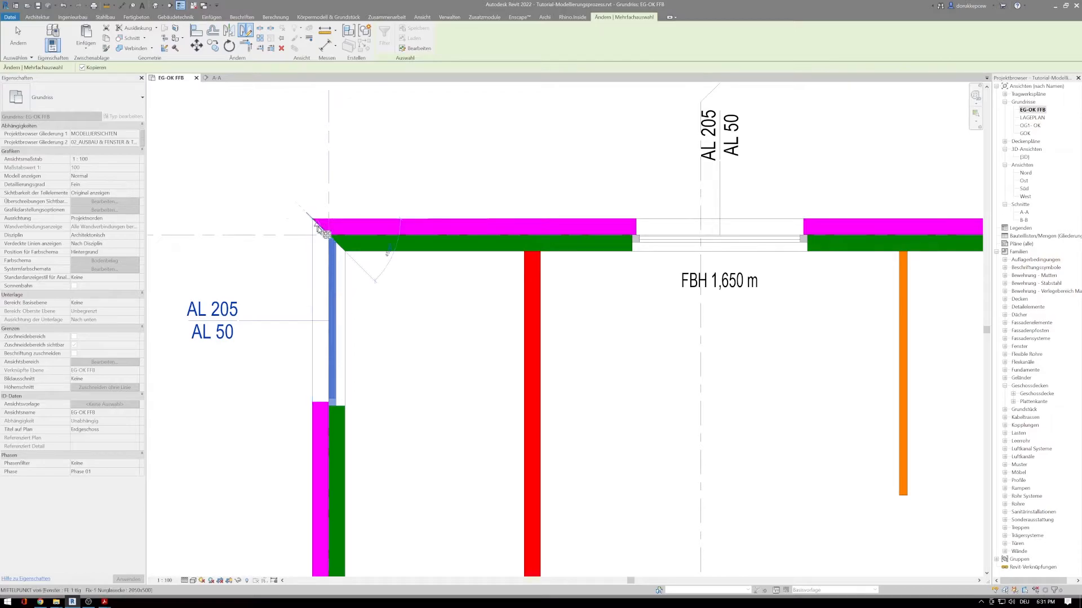
{"action": "left_click", "coordinate": [346, 252]}
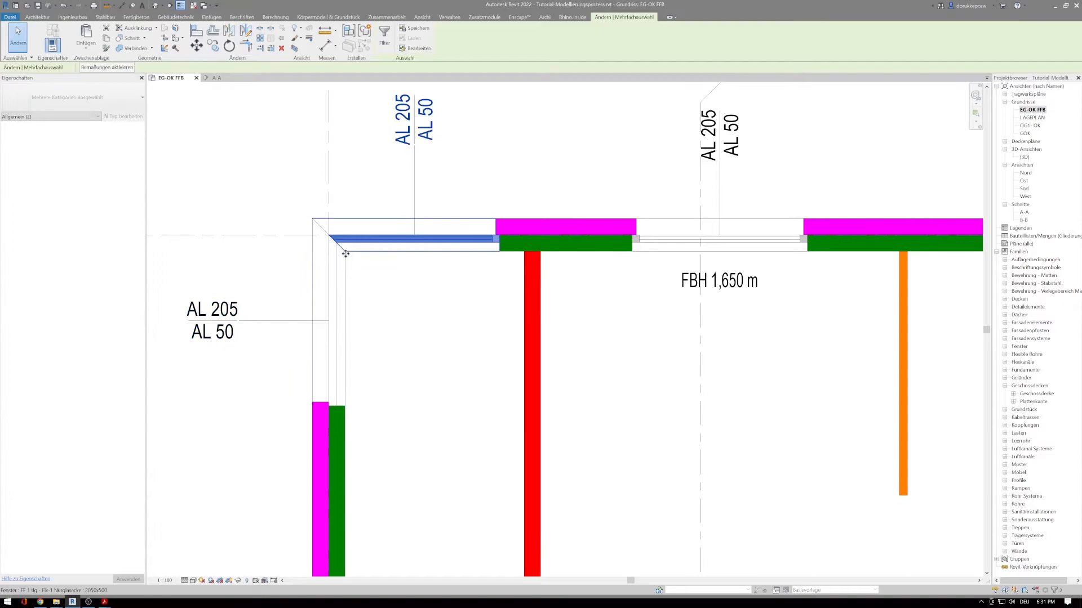
{"action": "scroll", "coordinate": [346, 253], "scroll_direction": "down", "scroll_amount": 1}
{"action": "middle_click_drag", "start_coordinate": [347, 254], "coordinate": [339, 277]}
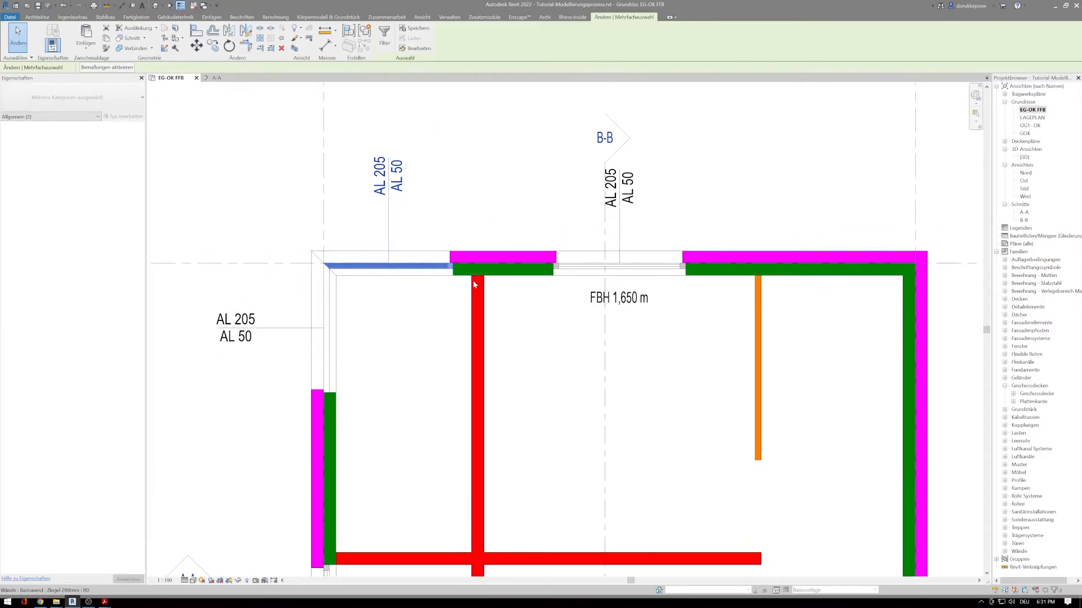
{"action": "left_click", "coordinate": [370, 379]}
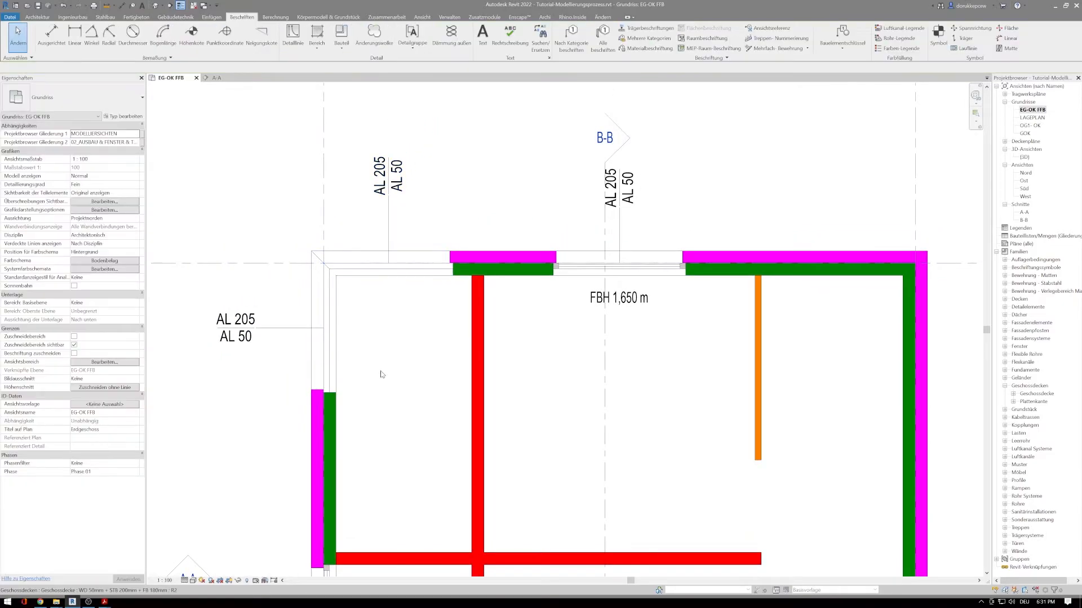
Mirror copies of both corner windows to the axis 2 corner about a vertical axis through the middle of the axis A wall's central window
{"action": "left_click", "coordinate": [387, 278]}
{"action": "left_click", "coordinate": [332, 306], "text": "ctrl"}
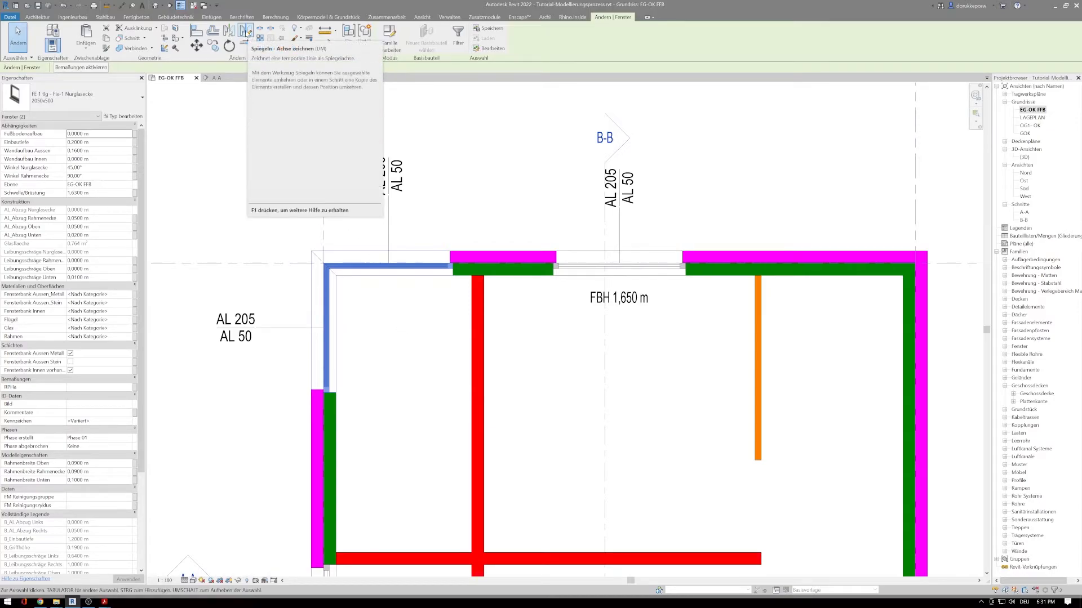
{"action": "left_click", "coordinate": [245, 31]}
{"action": "scroll", "coordinate": [542, 378], "scroll_direction": "down", "scroll_amount": 2}
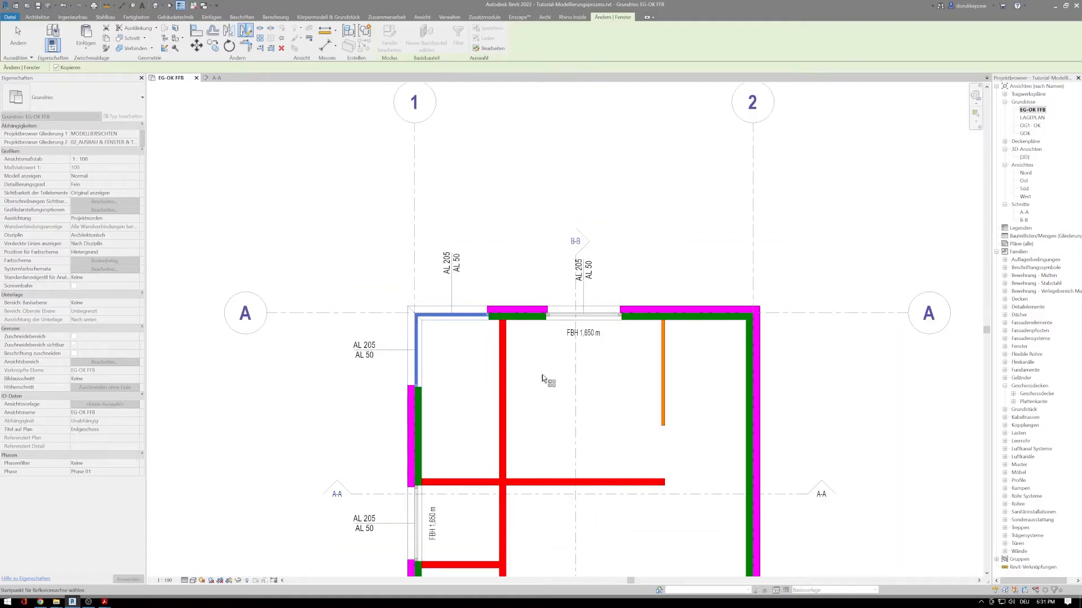
{"action": "left_click", "coordinate": [584, 307]}
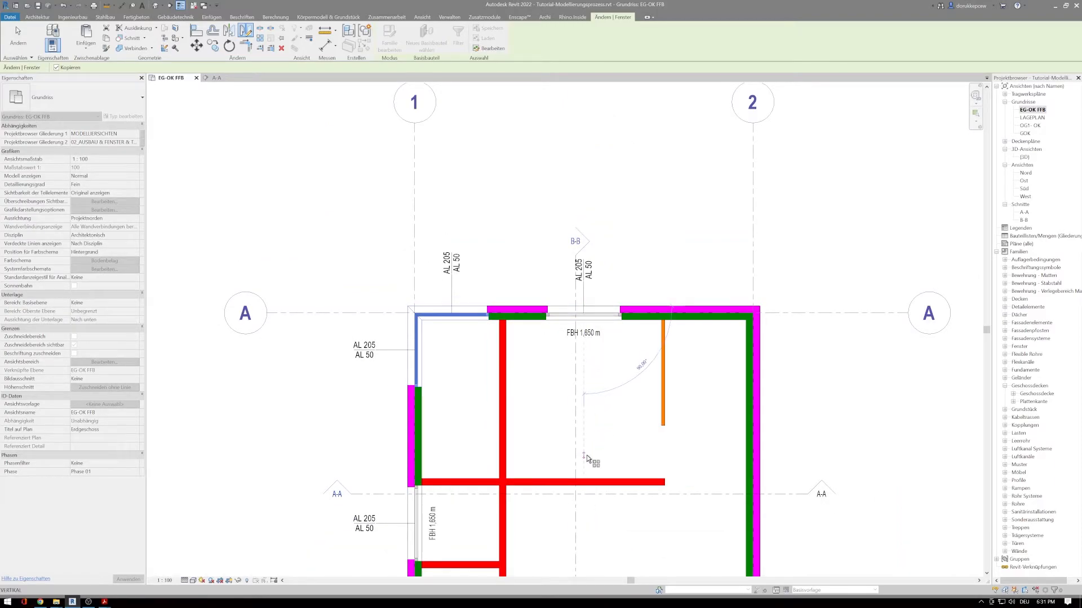
{"action": "left_click", "coordinate": [586, 455]}
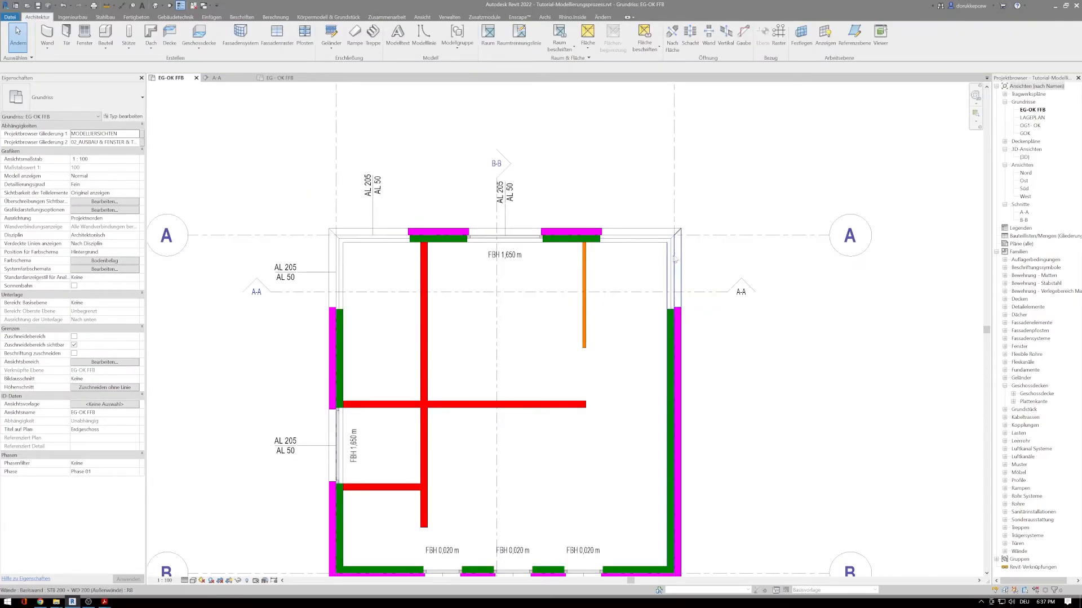
Examine the mirrored windows at both axis A corners and the tagged windows along the axis B wall
{"action": "scroll", "coordinate": [679, 256], "scroll_direction": "up", "scroll_amount": 2}
{"action": "left_click", "coordinate": [667, 282]}
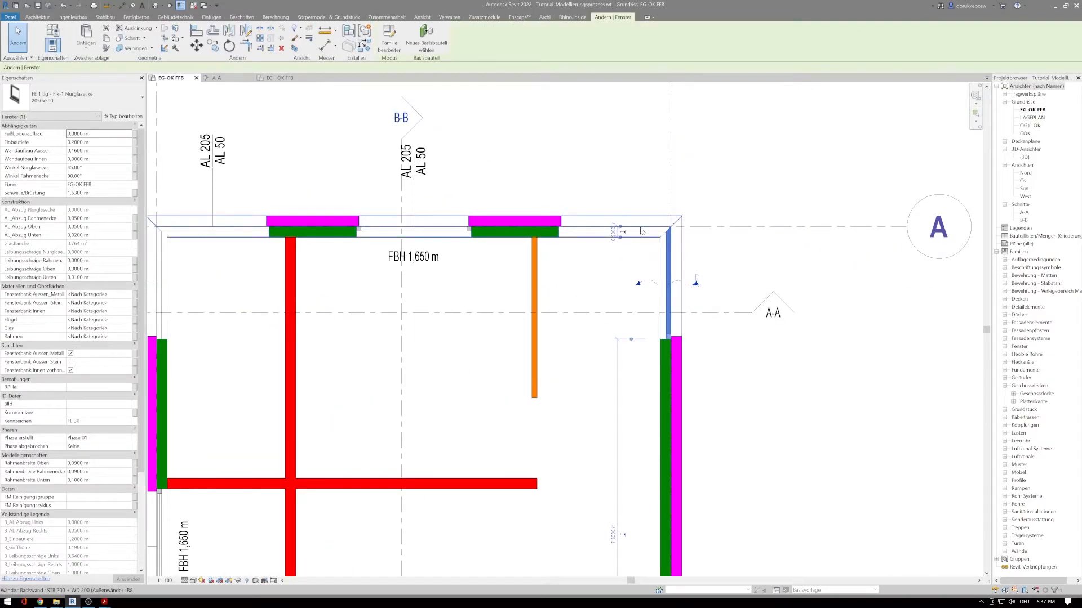
{"action": "scroll", "coordinate": [641, 230], "scroll_direction": "down", "scroll_amount": 2}
{"action": "left_click", "coordinate": [343, 242]}
{"action": "left_click", "coordinate": [319, 262]}
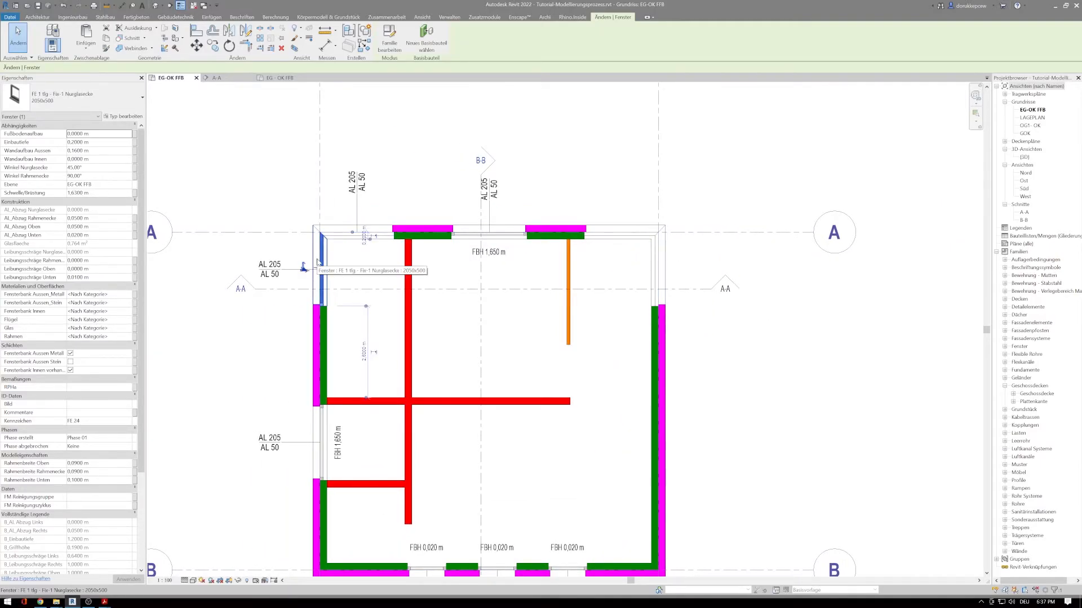
{"action": "scroll", "coordinate": [337, 256], "scroll_direction": "down", "scroll_amount": 2}
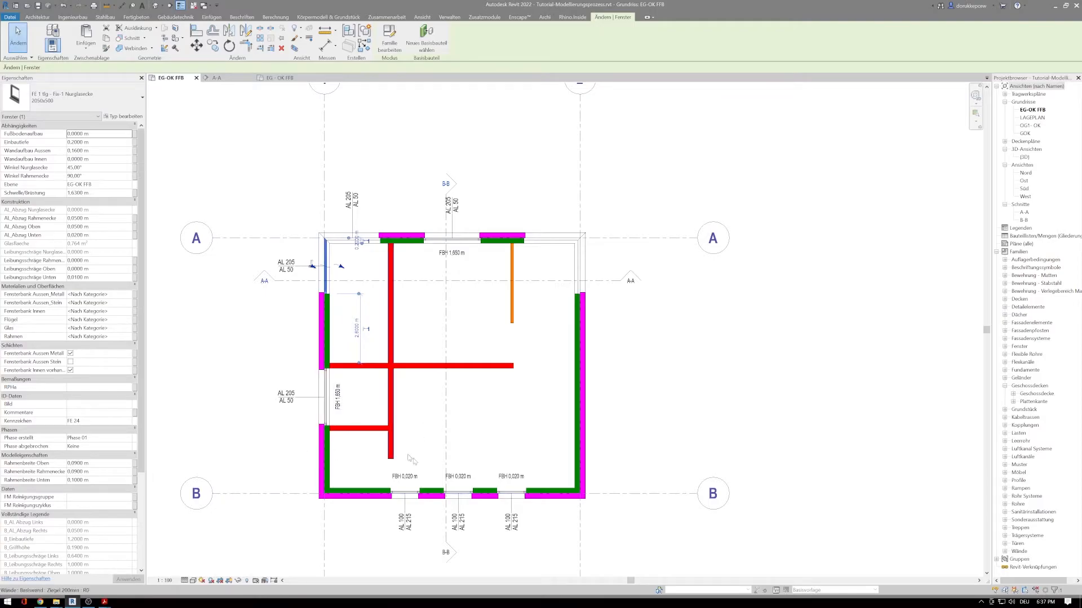
{"action": "middle_click_drag", "start_coordinate": [631, 462], "coordinate": [608, 437]}
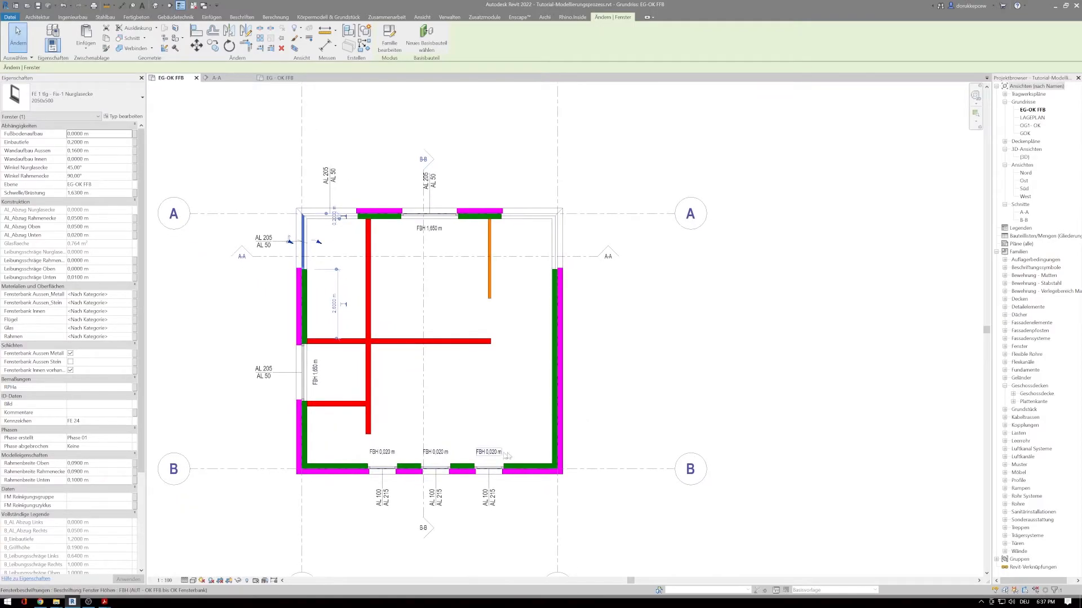
{"action": "middle_click_drag", "start_coordinate": [528, 446], "coordinate": [515, 425]}
{"action": "scroll", "coordinate": [513, 424], "scroll_direction": "up", "scroll_amount": 3}
{"action": "scroll", "coordinate": [471, 406], "scroll_direction": "down", "scroll_amount": 2}
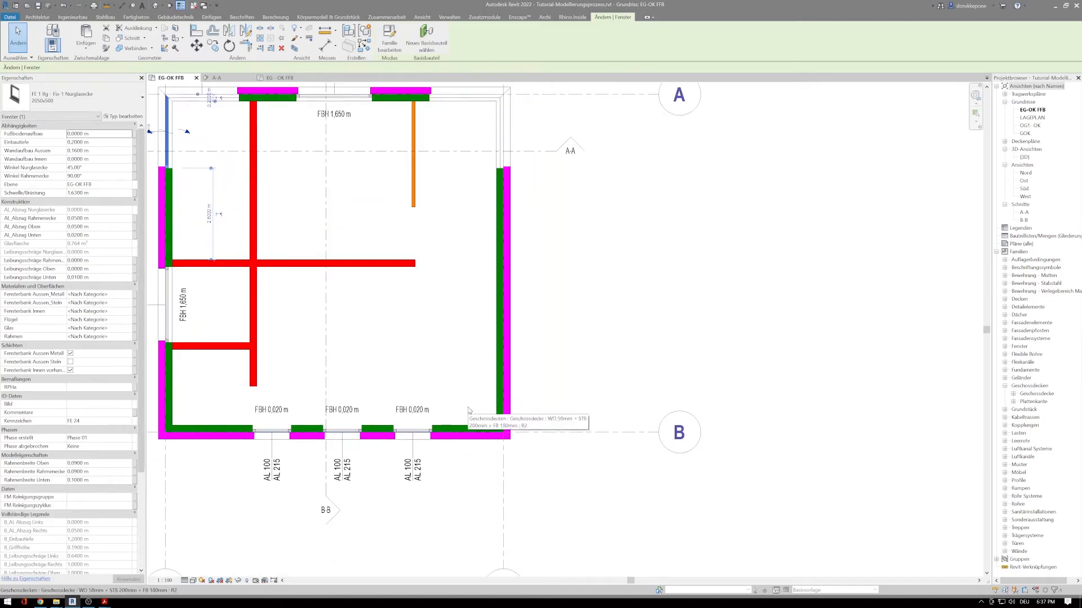
Insert a glass-corner window of type FE 1 flg - Fix-1 Nurglasecke 1000 x 2150 in the axis B wall near the axis 2 corner
{"action": "scroll", "coordinate": [462, 481], "scroll_direction": "up", "scroll_amount": 1}
{"action": "middle_click_drag", "start_coordinate": [459, 488], "coordinate": [451, 455]}
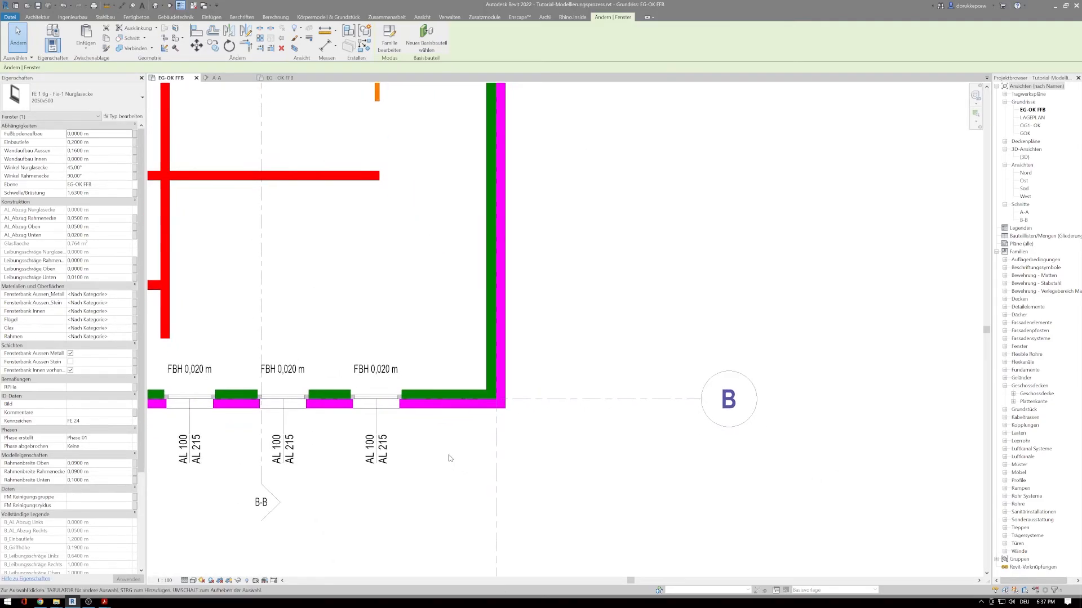
{"action": "left_click", "coordinate": [34, 17]}
{"action": "left_click", "coordinate": [84, 34]}
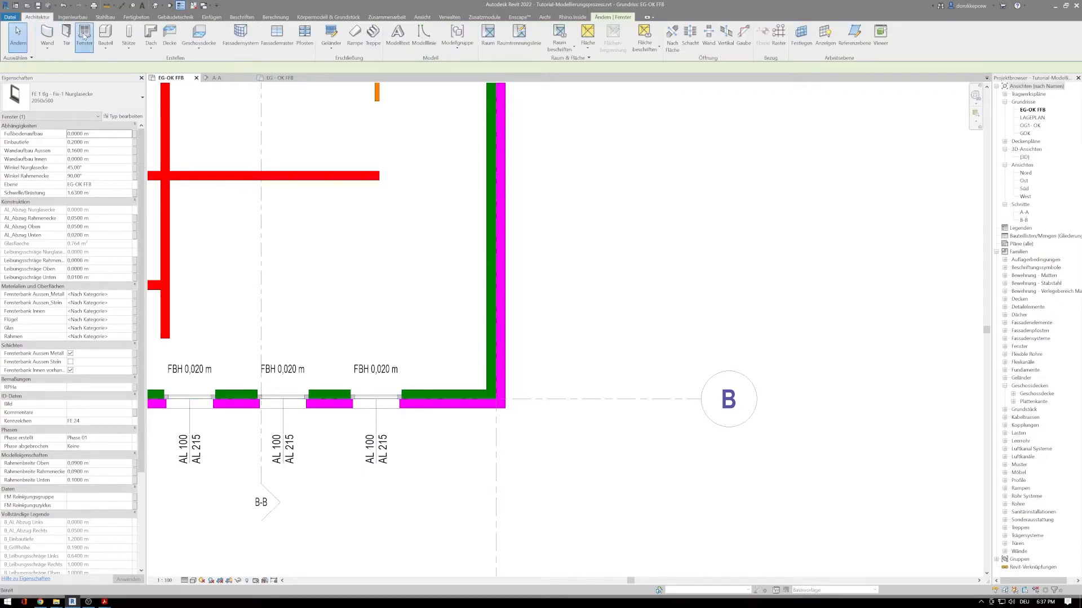
{"action": "left_click", "coordinate": [84, 91]}
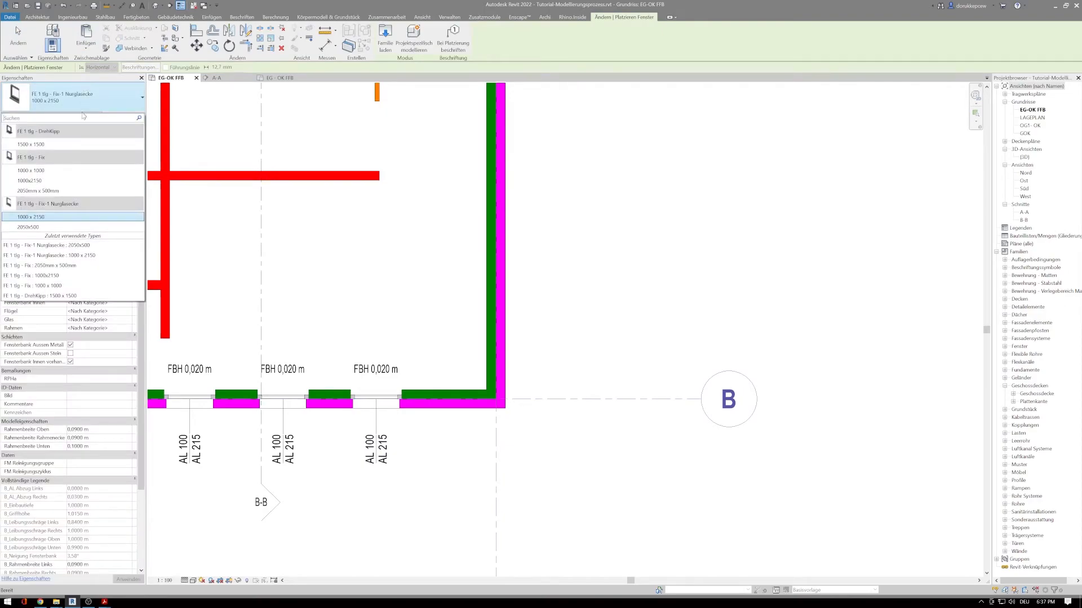
{"action": "left_click", "coordinate": [11, 221]}
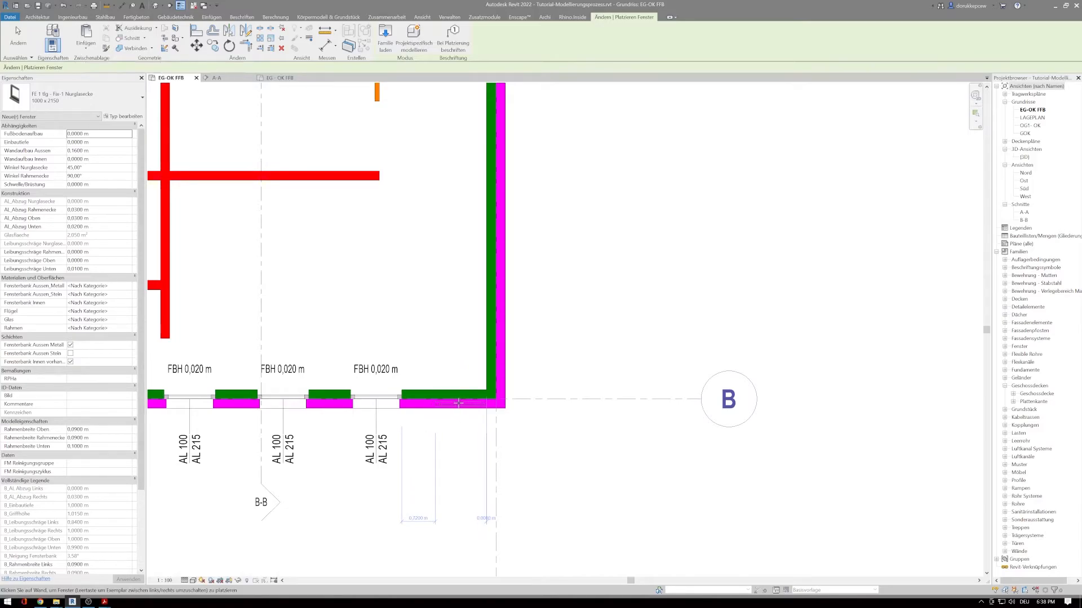
{"action": "left_click", "coordinate": [458, 404]}
{"action": "key", "text": "Escape"}
{"action": "key", "text": "Escape"}
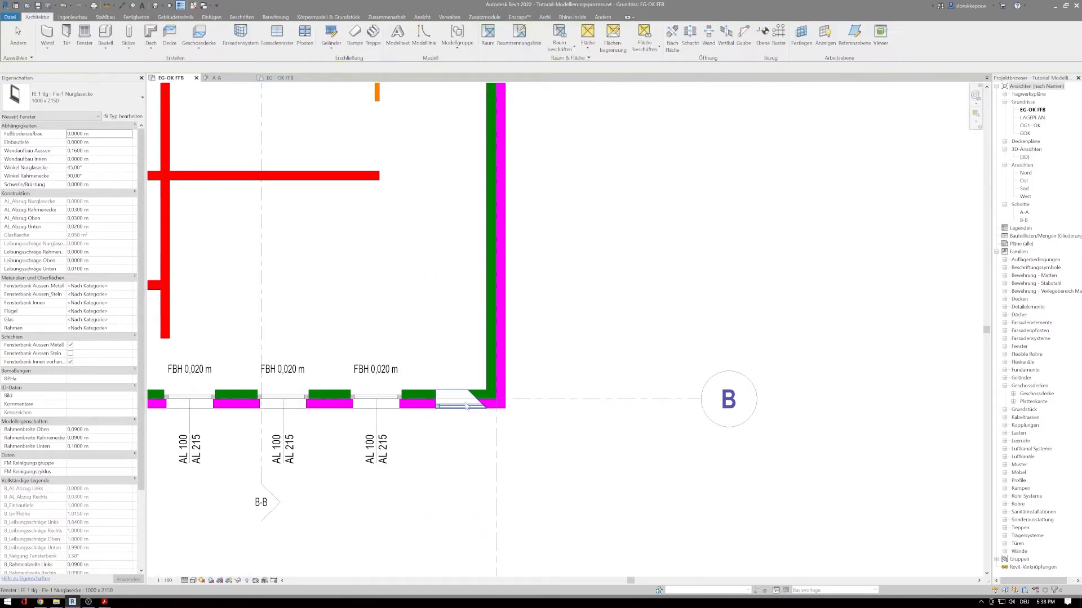
Set the installation depth (Einbautiefe) of the new 1000 x 2150 corner window to 0.2 m
{"action": "scroll", "coordinate": [462, 388], "scroll_direction": "up", "scroll_amount": 3}
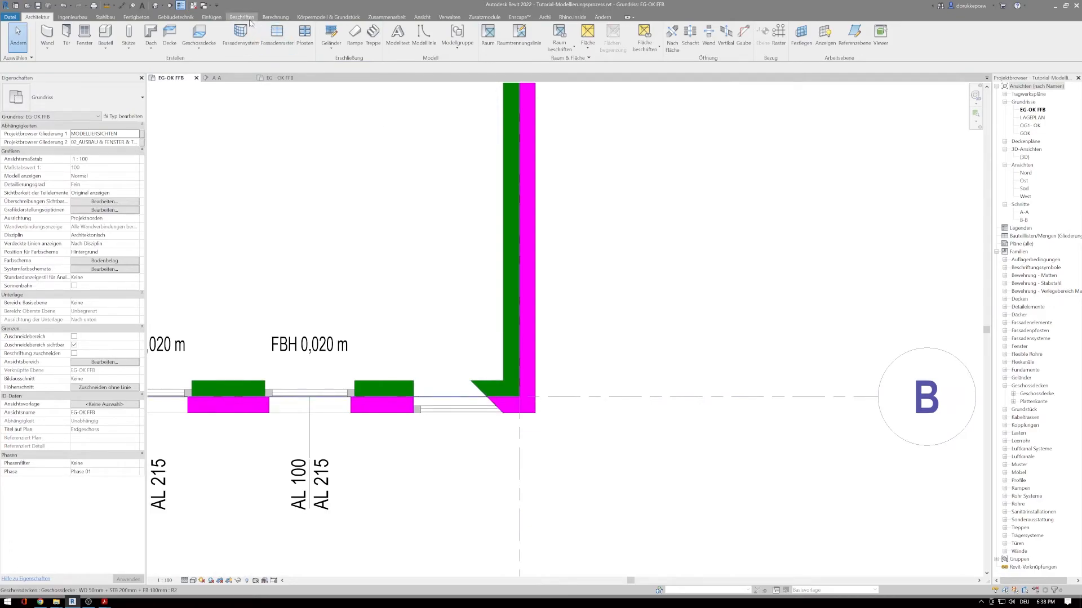
{"action": "left_click", "coordinate": [460, 410]}
{"action": "left_click", "coordinate": [113, 143]}
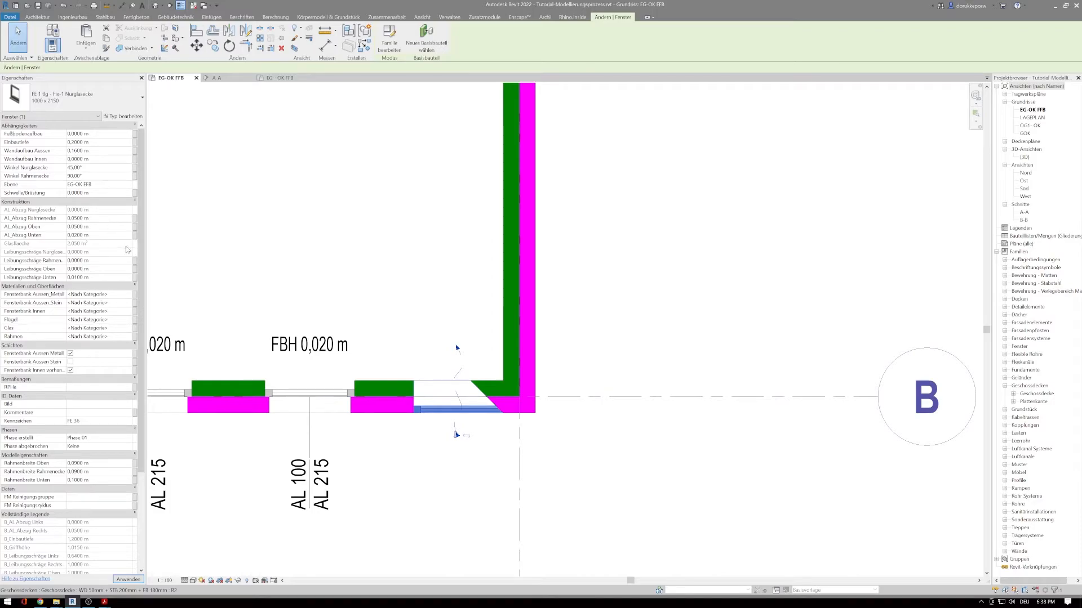
{"action": "scroll", "coordinate": [404, 352], "scroll_direction": "up", "scroll_amount": 2}
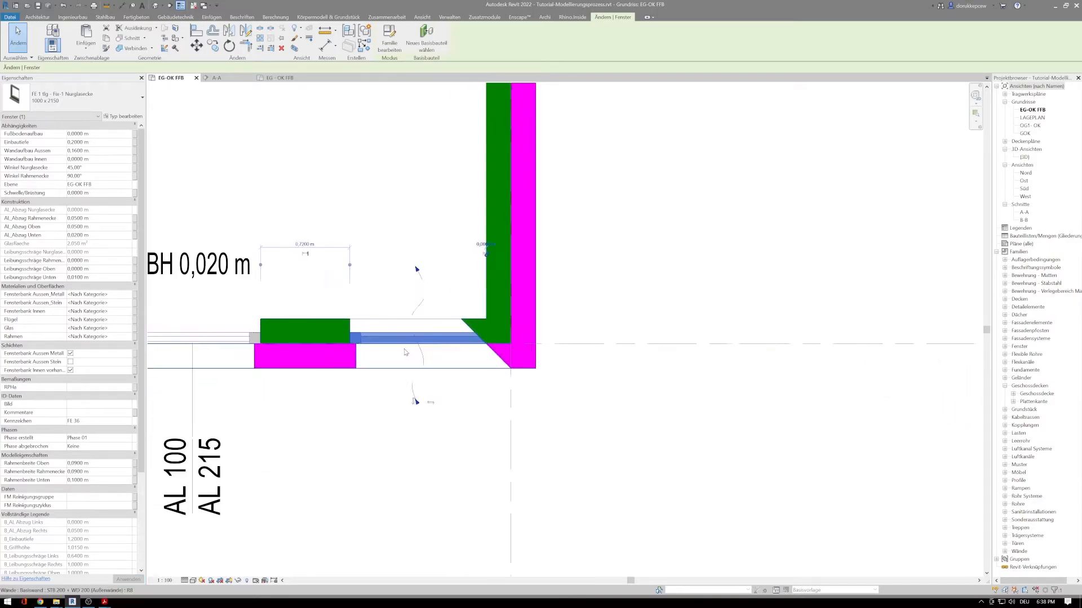
{"action": "scroll", "coordinate": [404, 352], "scroll_direction": "down", "scroll_amount": 1}
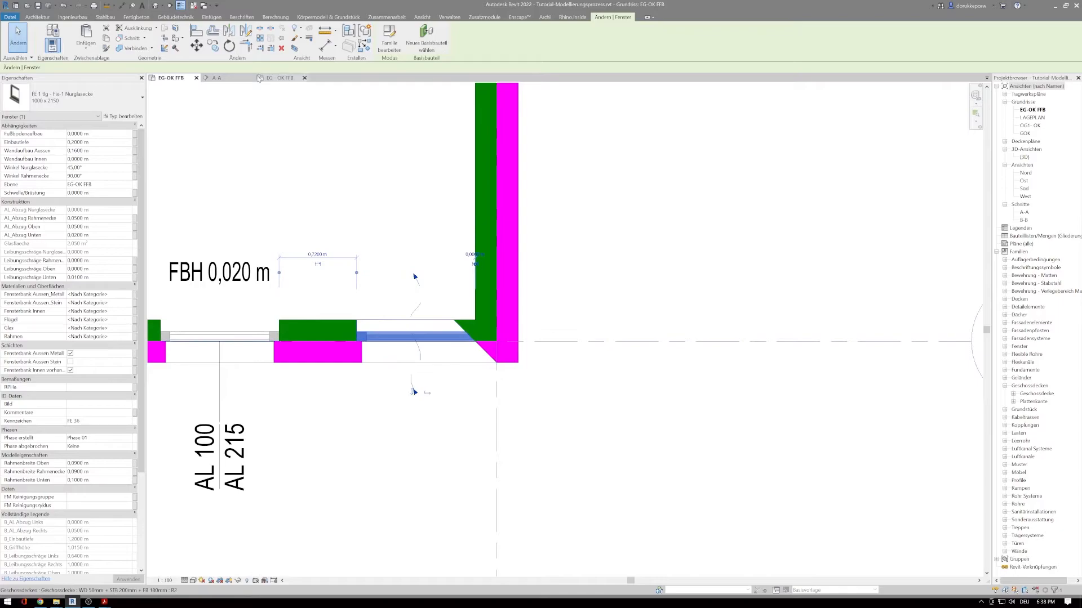
Tag the new corner window in the axis B wall by category with a width x height tag on the exterior side
{"action": "left_click", "coordinate": [35, 17]}
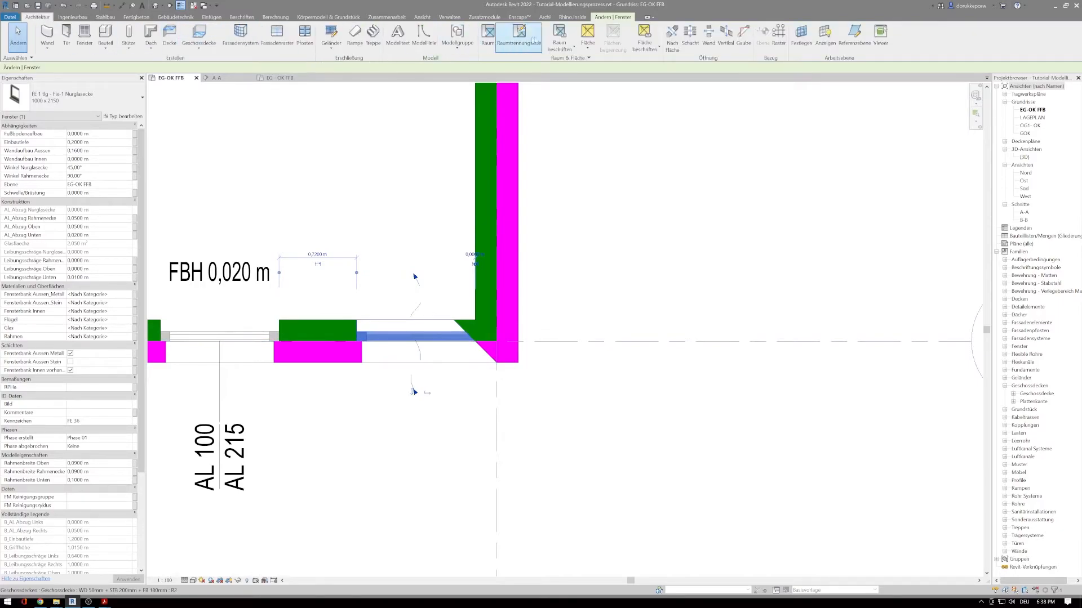
{"action": "left_click", "coordinate": [235, 19]}
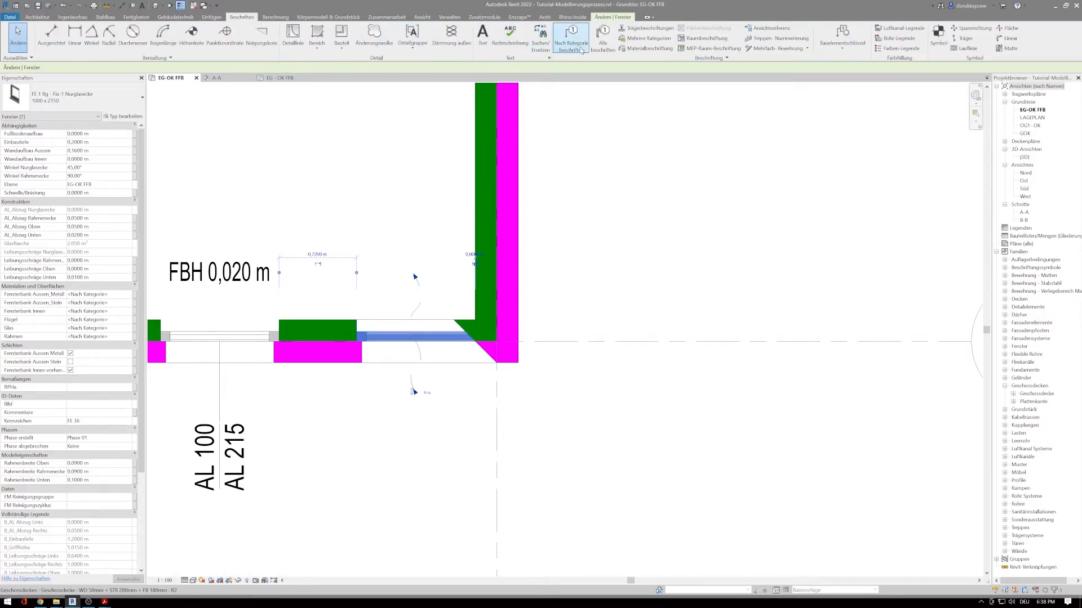
{"action": "left_click", "coordinate": [570, 38]}
{"action": "left_click", "coordinate": [427, 344]}
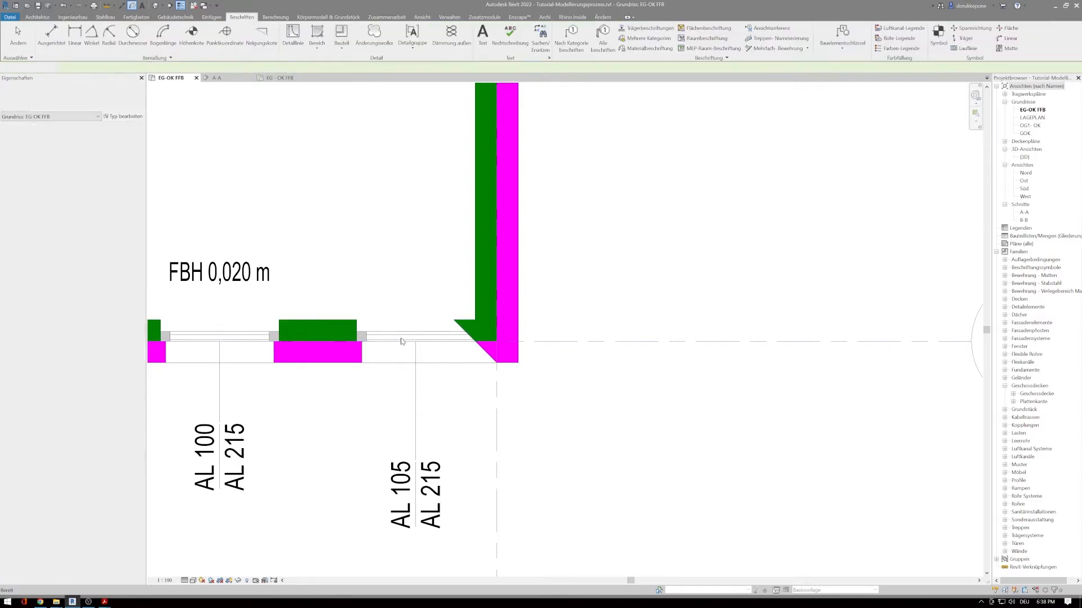
{"action": "key", "text": "Escape"}
Set the type width (Breite) of the 1000 x 2150 glass-corner window to 1.05 m
{"action": "left_click", "coordinate": [403, 338]}
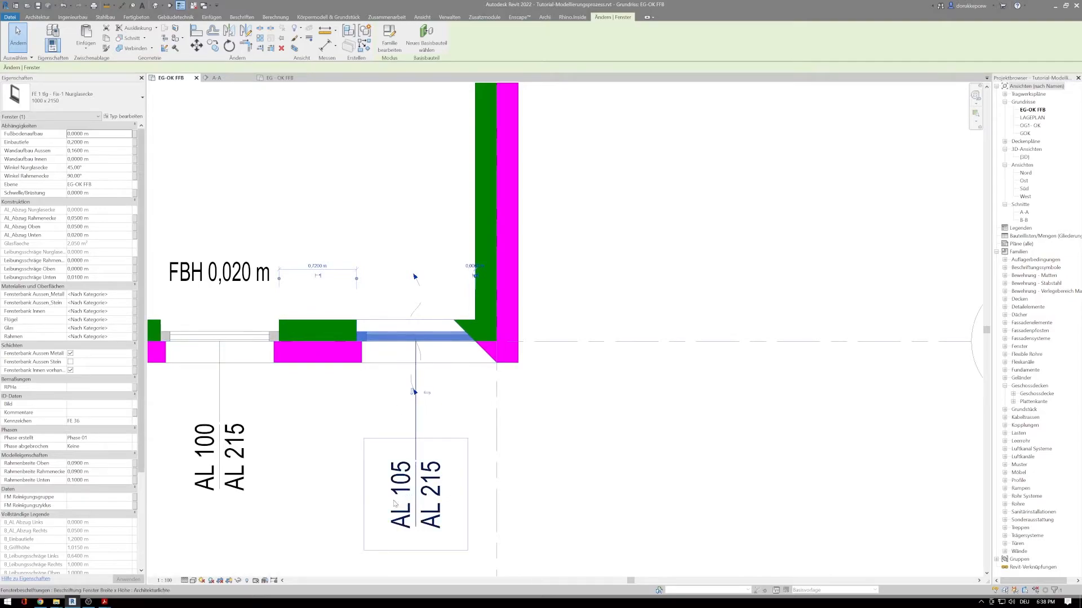
{"action": "left_click", "coordinate": [120, 117]}
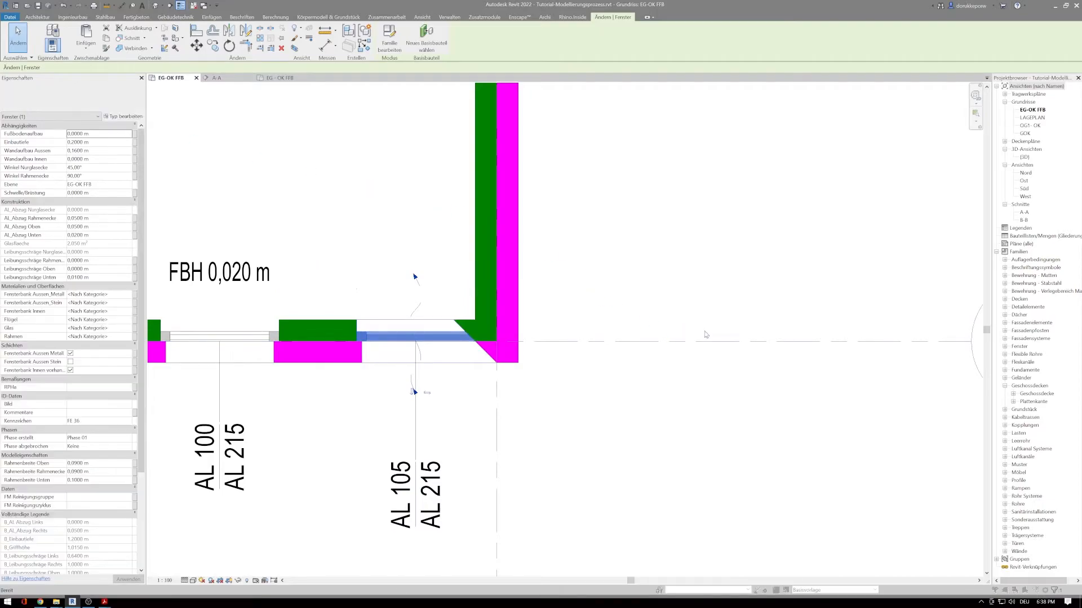
{"action": "left_click", "coordinate": [906, 305]}
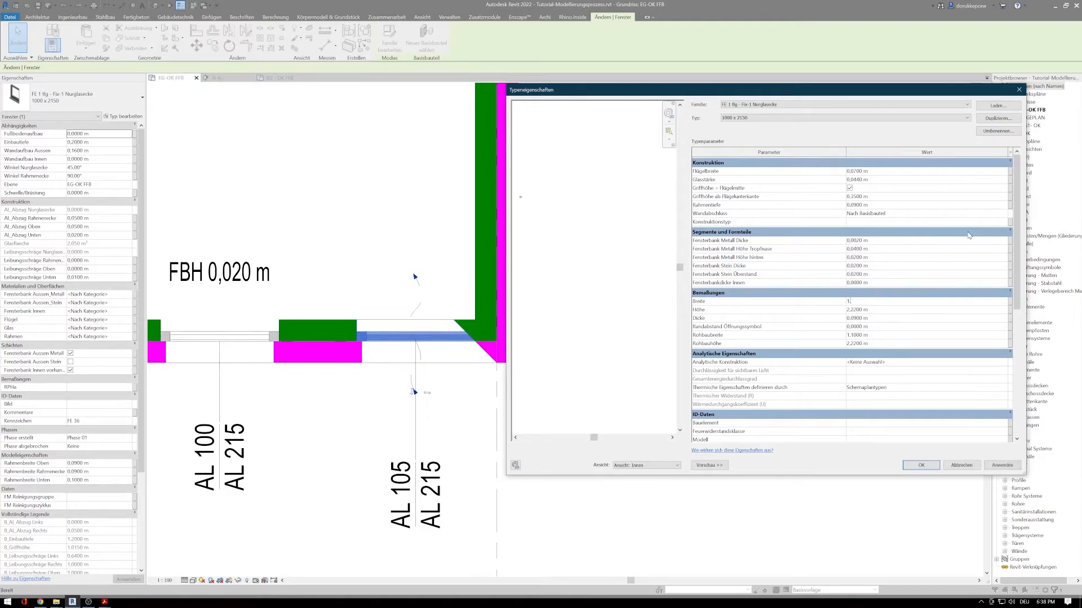
{"action": "left_click", "coordinate": [1004, 465]}
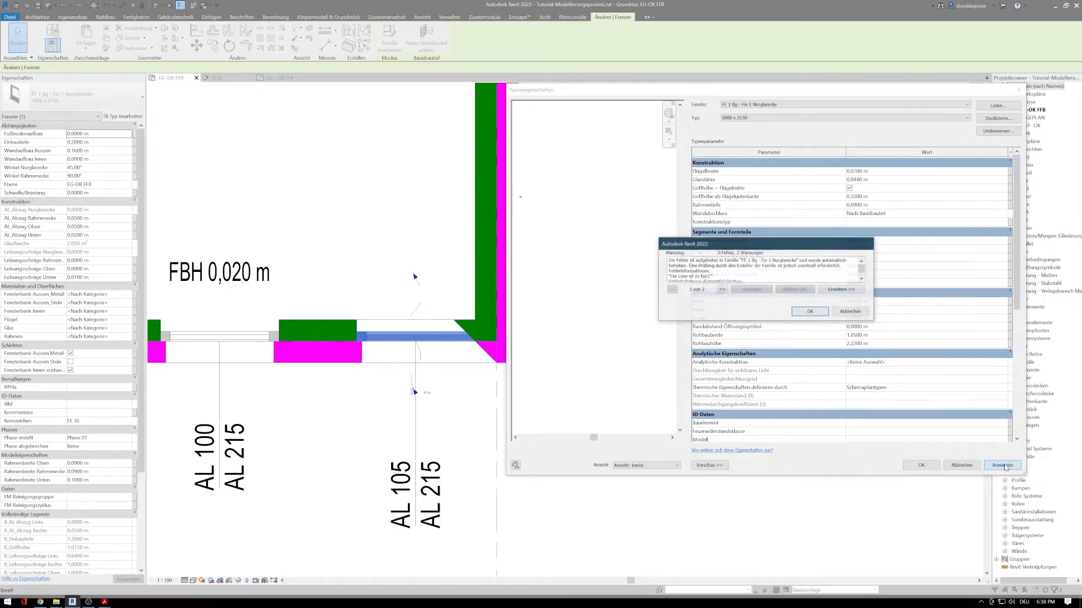
{"action": "left_click", "coordinate": [820, 312]}
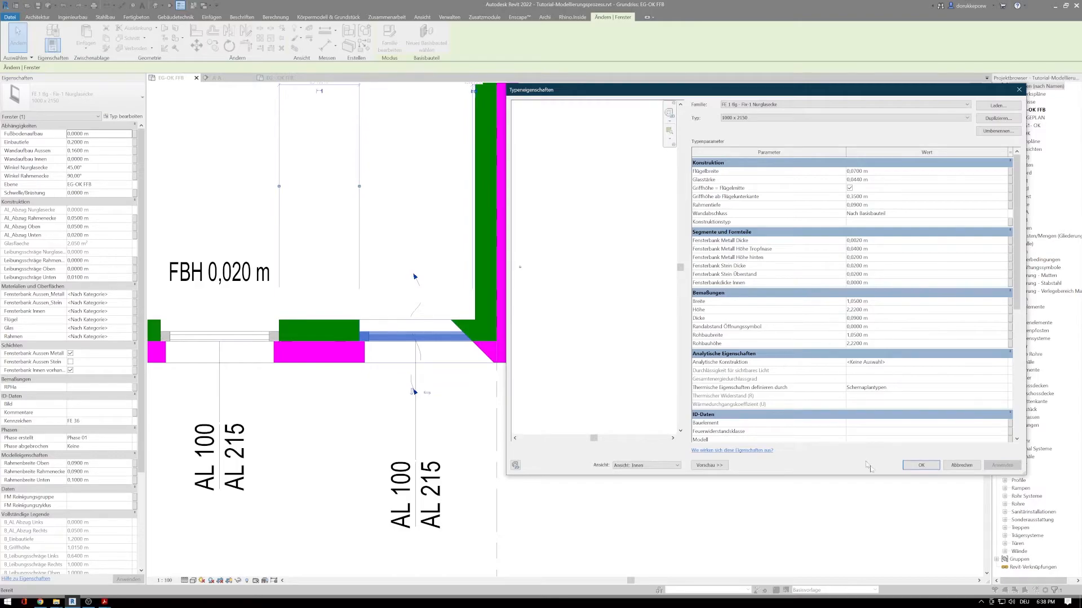
{"action": "left_click", "coordinate": [934, 465]}
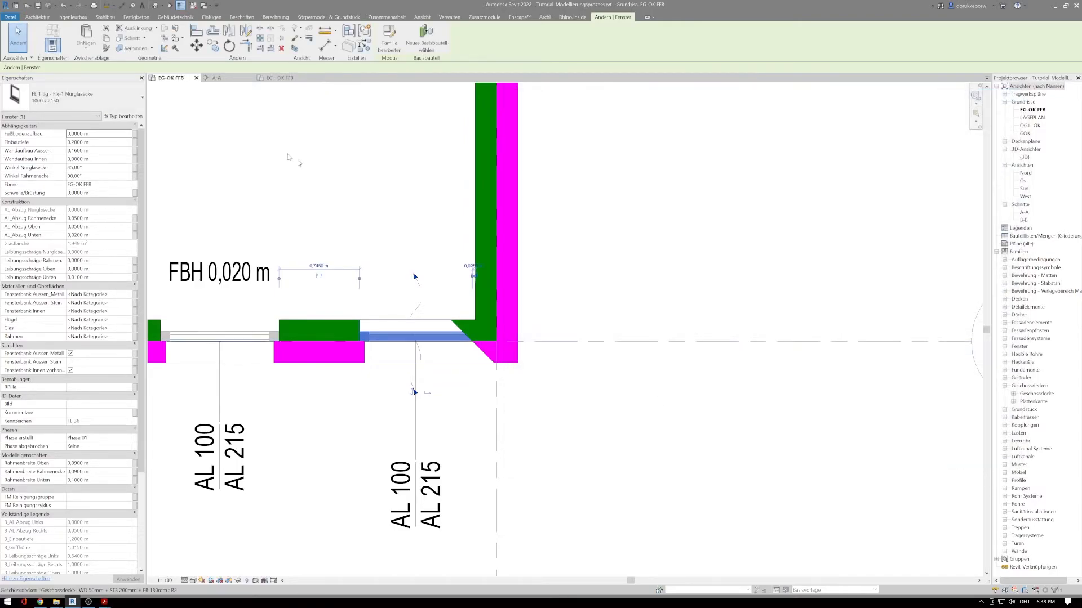
Move the glass-corner window along the axis B wall so its corner meets the outer wall corner at axis 2
{"action": "left_click", "coordinate": [494, 362]}
{"action": "left_click", "coordinate": [519, 363]}
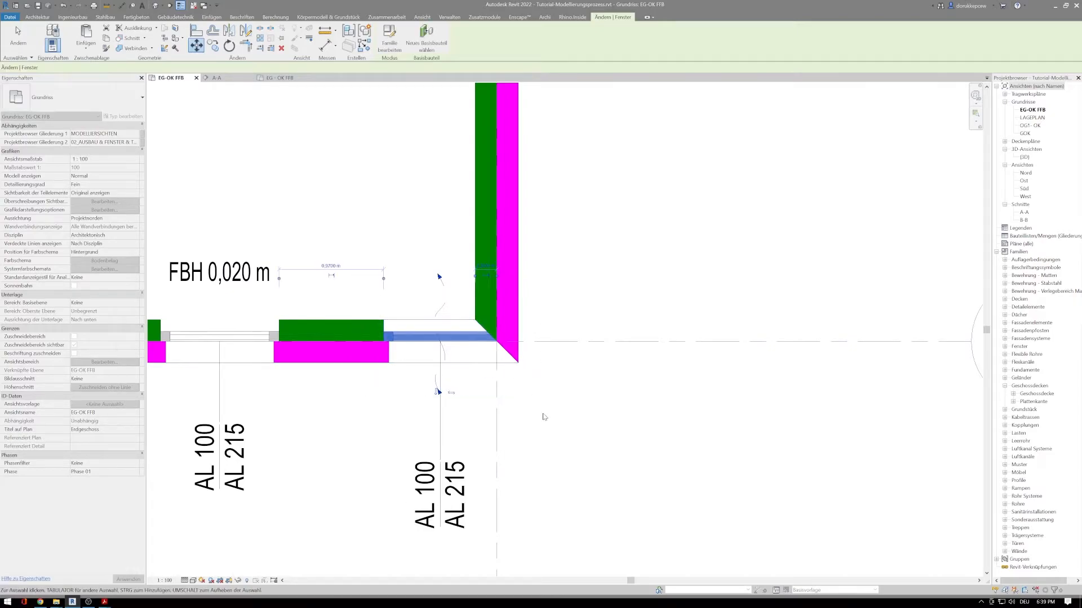
{"action": "left_click", "coordinate": [506, 440]}
Add a second width x height tag to the corner window and place it on the interior side of the wall
{"action": "scroll", "coordinate": [495, 443], "scroll_direction": "down", "scroll_amount": 1}
{"action": "middle_click_drag", "start_coordinate": [485, 445], "coordinate": [454, 452]}
{"action": "left_click", "coordinate": [427, 373]}
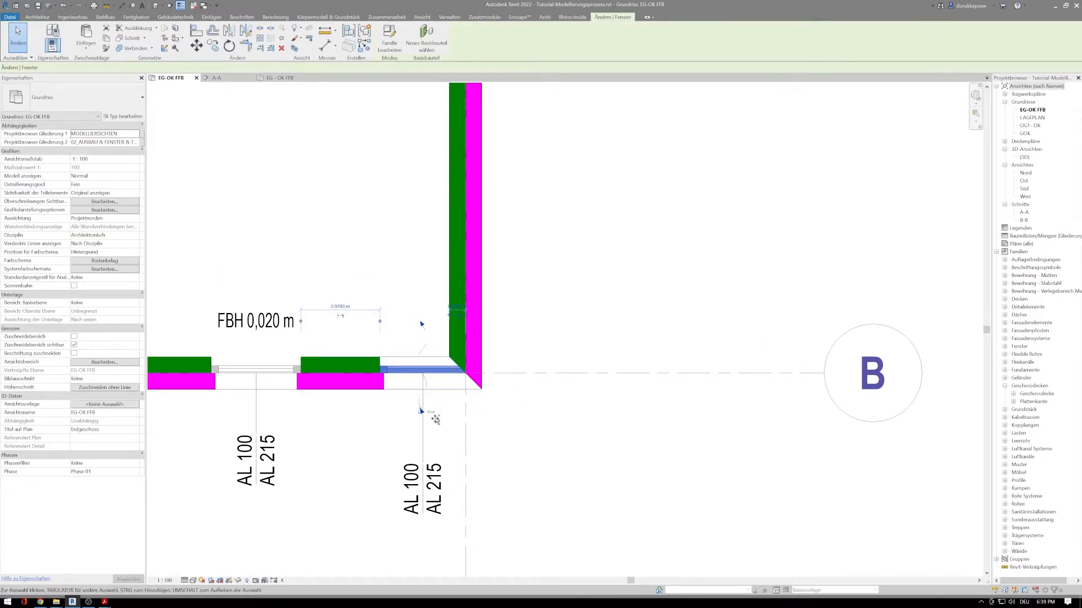
{"action": "left_click", "coordinate": [424, 450], "text": "ctrl"}
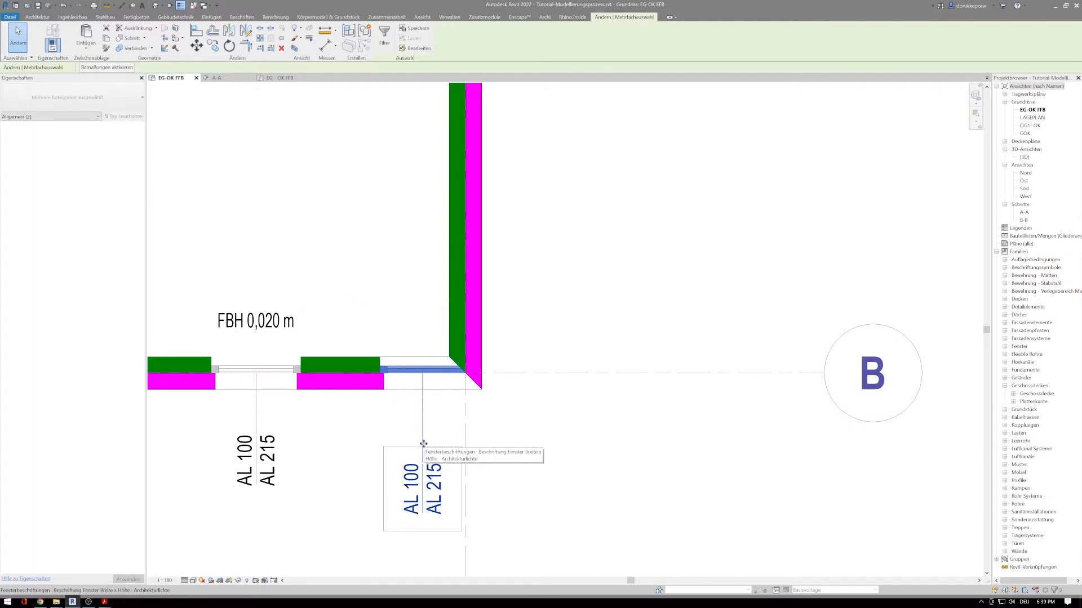
{"action": "left_click", "coordinate": [348, 253]}
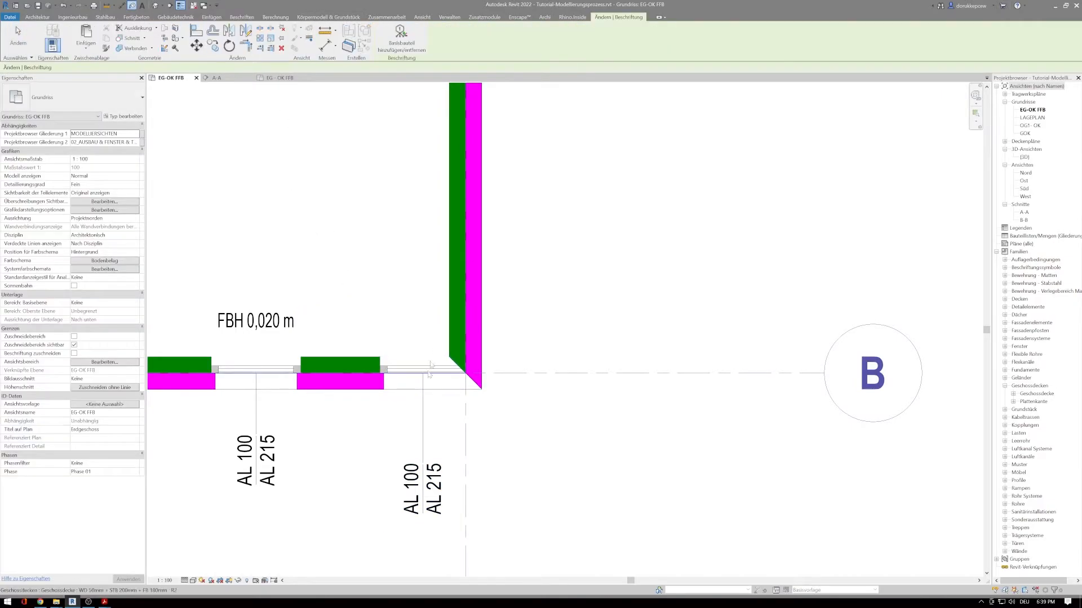
{"action": "left_click", "coordinate": [427, 377]}
{"action": "left_click_drag", "start_coordinate": [423, 515], "coordinate": [422, 341]}
{"action": "key", "text": "Escape"}
Change the interior tag to type FBH (AUT - OK FFB bis OK Fensterbank), remove its leader and align it with the neighbouring FBH tag
{"action": "left_click", "coordinate": [427, 330]}
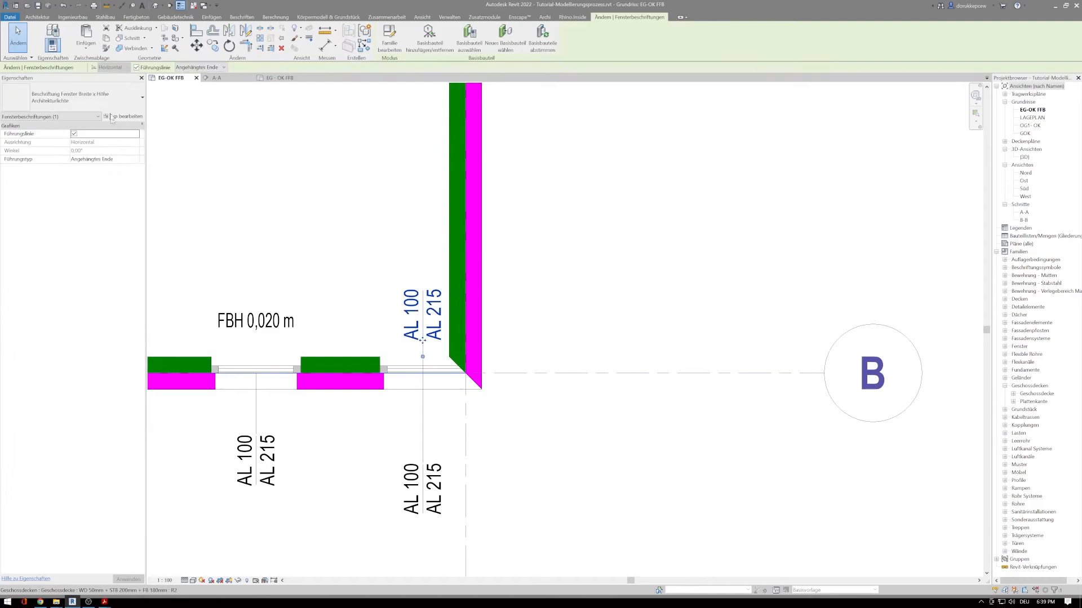
{"action": "left_click", "coordinate": [85, 97]}
{"action": "left_click", "coordinate": [67, 175]}
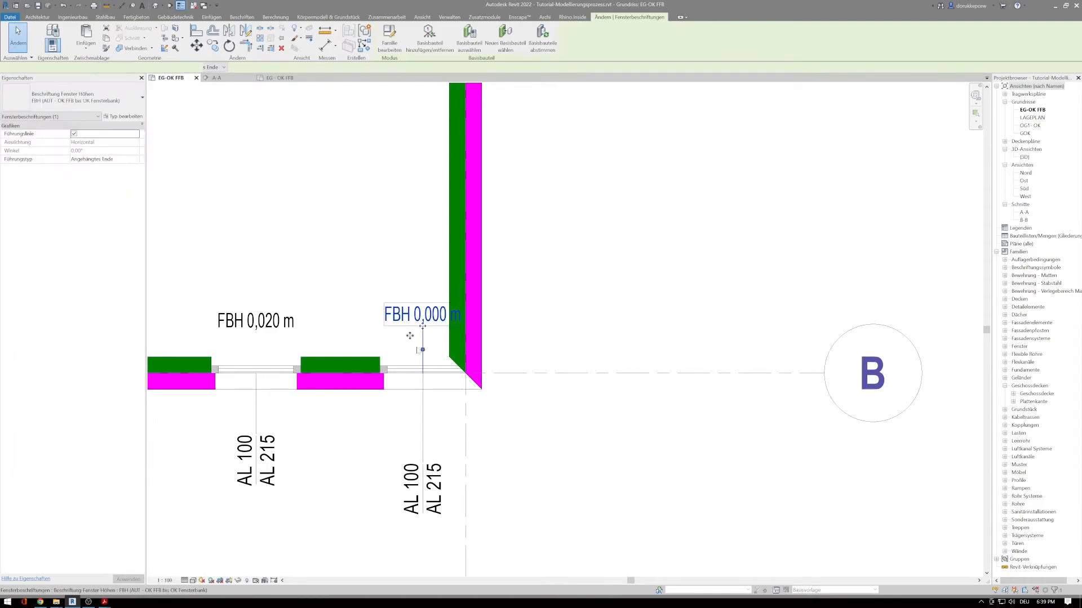
{"action": "left_click", "coordinate": [144, 67]}
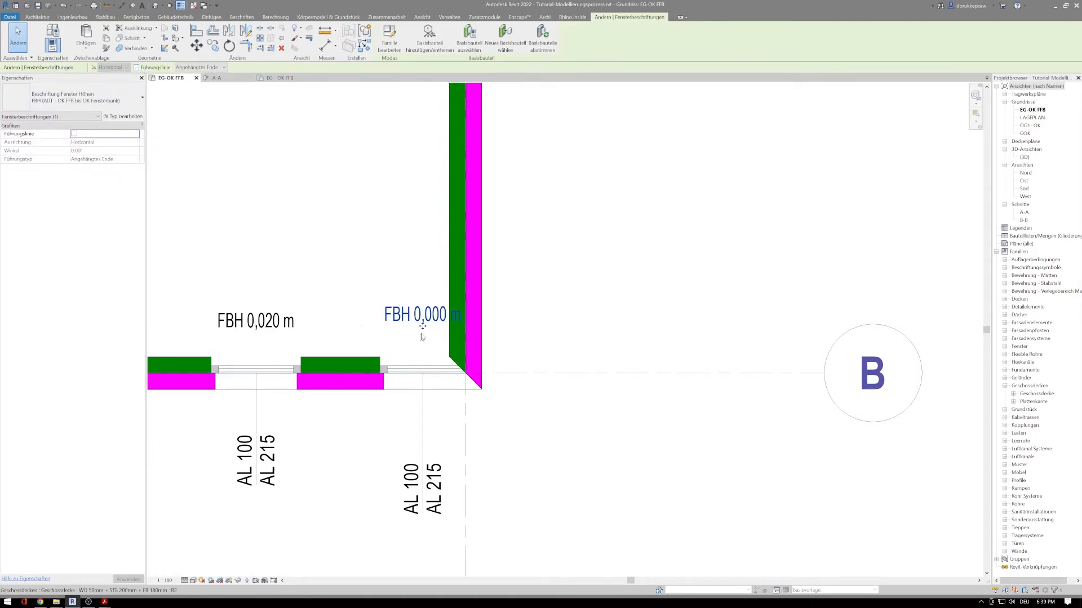
{"action": "left_click_drag", "start_coordinate": [423, 327], "coordinate": [423, 332]}
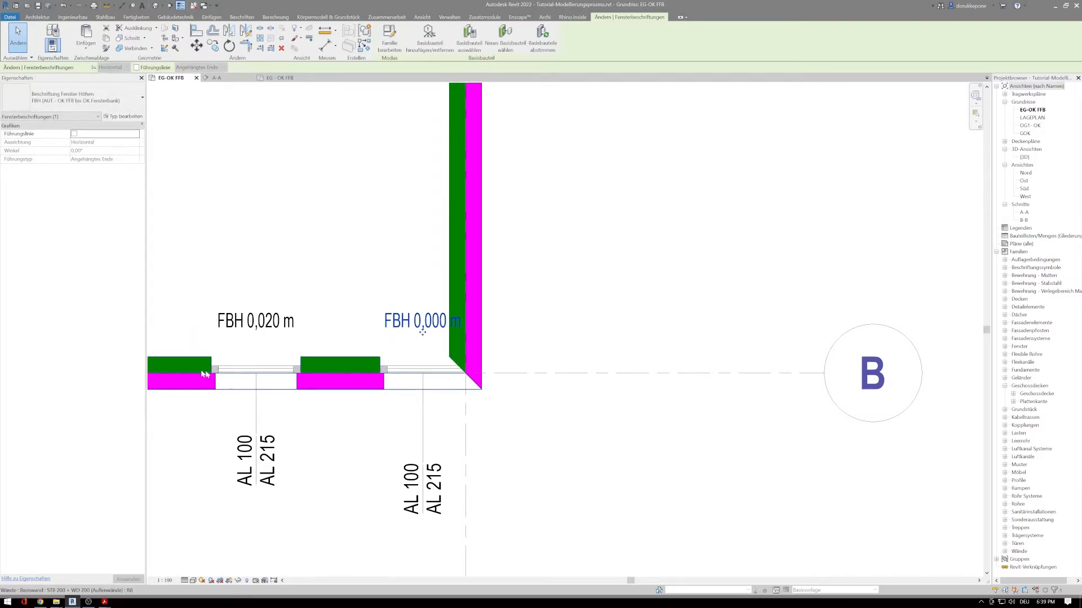
{"action": "left_click_drag", "start_coordinate": [410, 338], "coordinate": [405, 333]}
{"action": "left_click", "coordinate": [490, 389]}
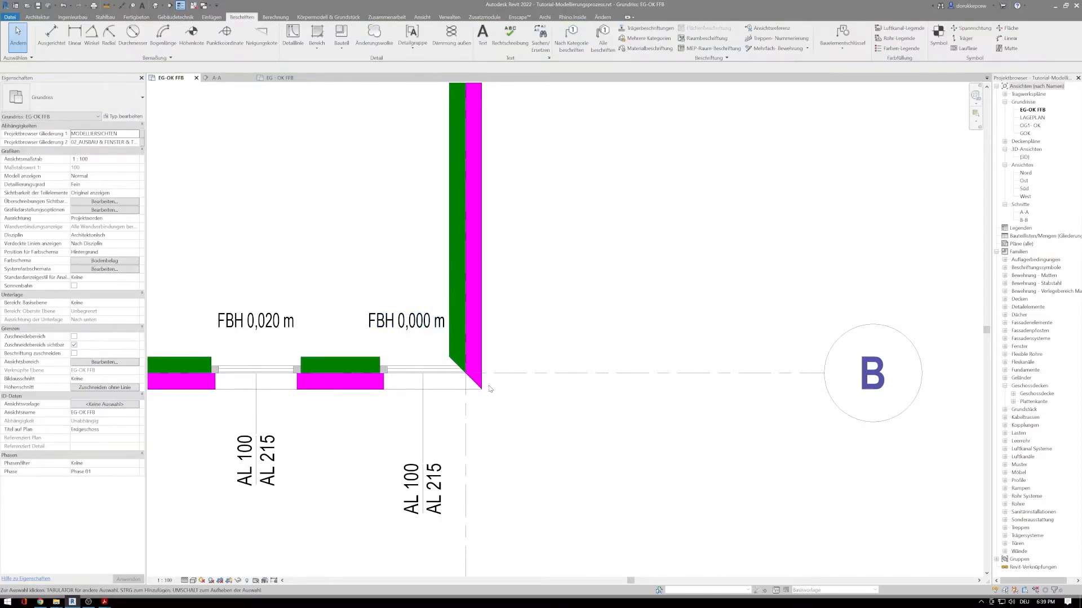
Mirror a copy of the corner window and its tags about the diagonal of the axis B/2 corner onto the axis 2 wall
{"action": "scroll", "coordinate": [458, 378], "scroll_direction": "down", "scroll_amount": 1}
{"action": "middle_click_drag", "start_coordinate": [451, 380], "coordinate": [440, 400]}
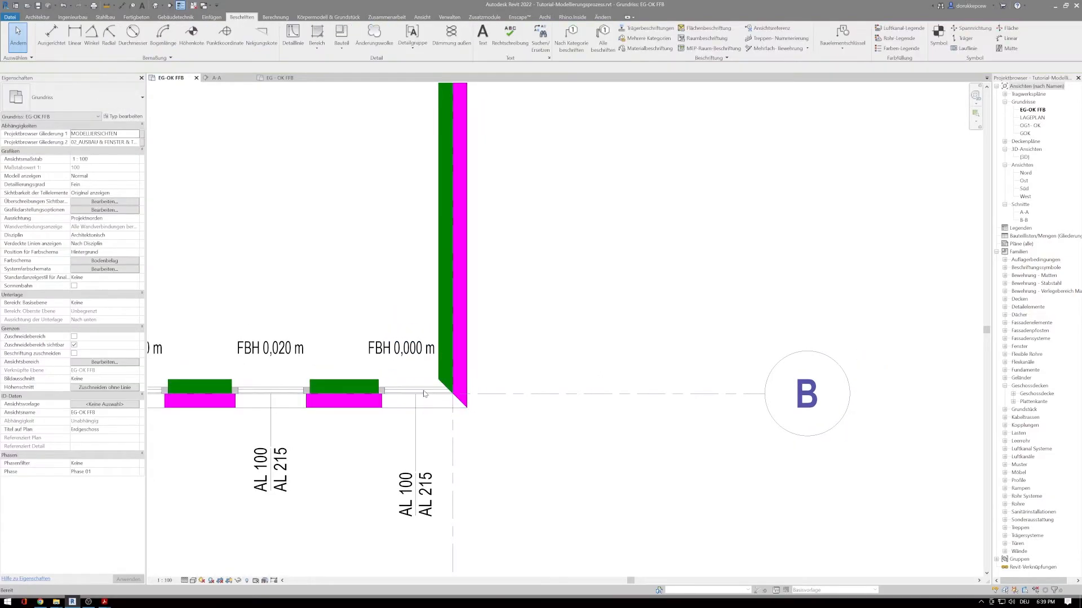
{"action": "left_click", "coordinate": [420, 391]}
{"action": "left_click", "coordinate": [401, 348], "text": "ctrl"}
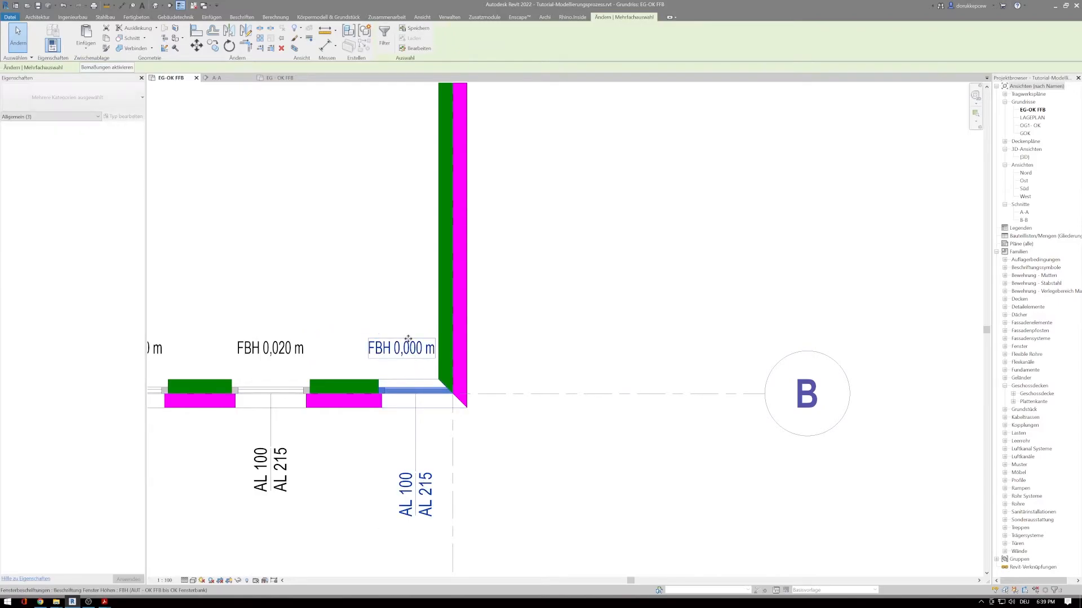
{"action": "left_click", "coordinate": [245, 31]}
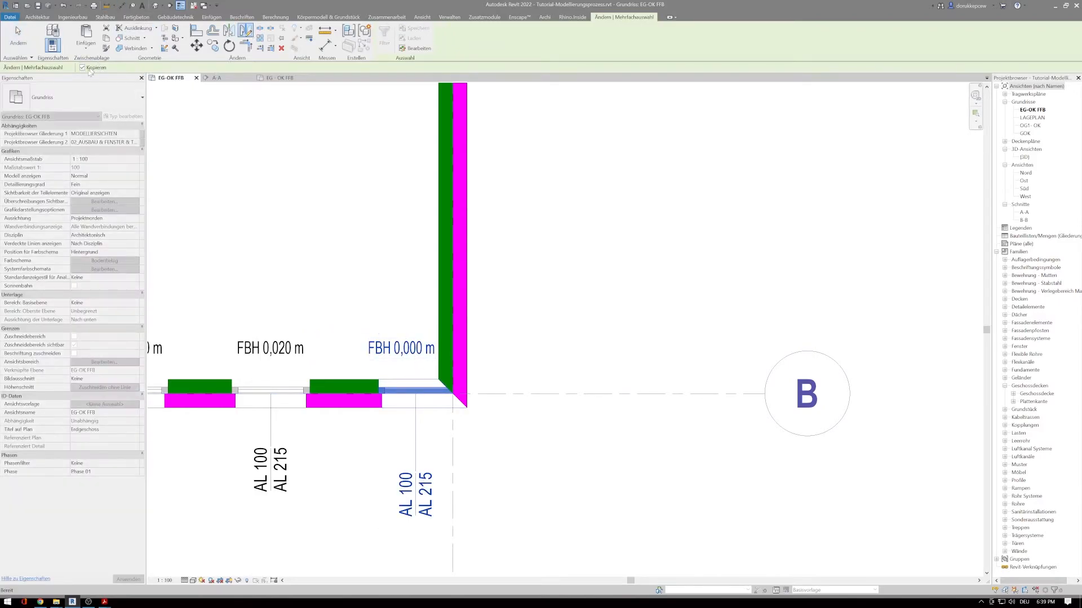
{"action": "left_click", "coordinate": [468, 408]}
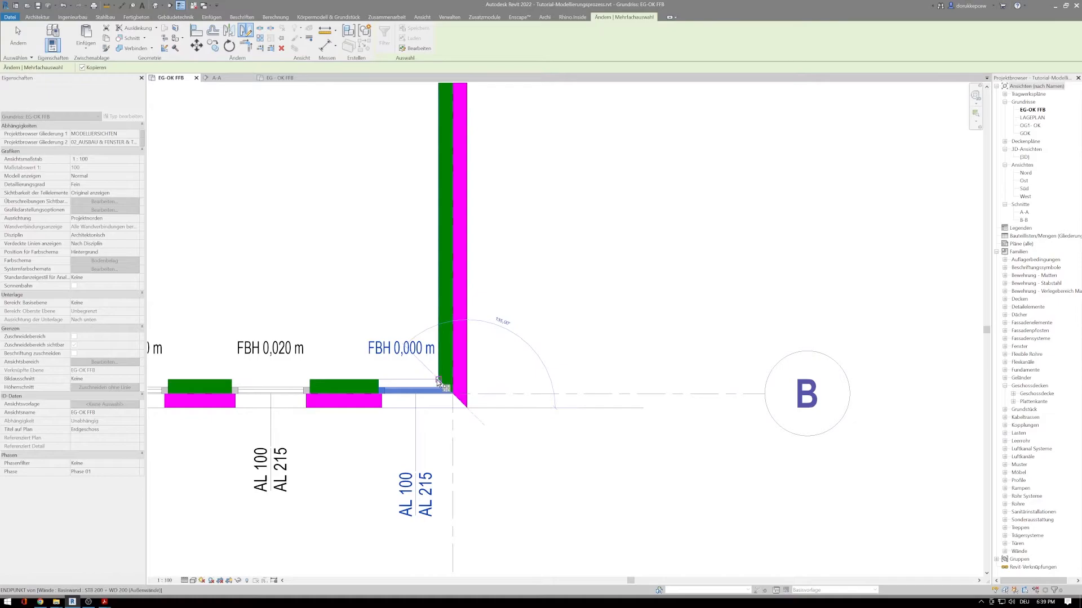
{"action": "left_click", "coordinate": [437, 380]}
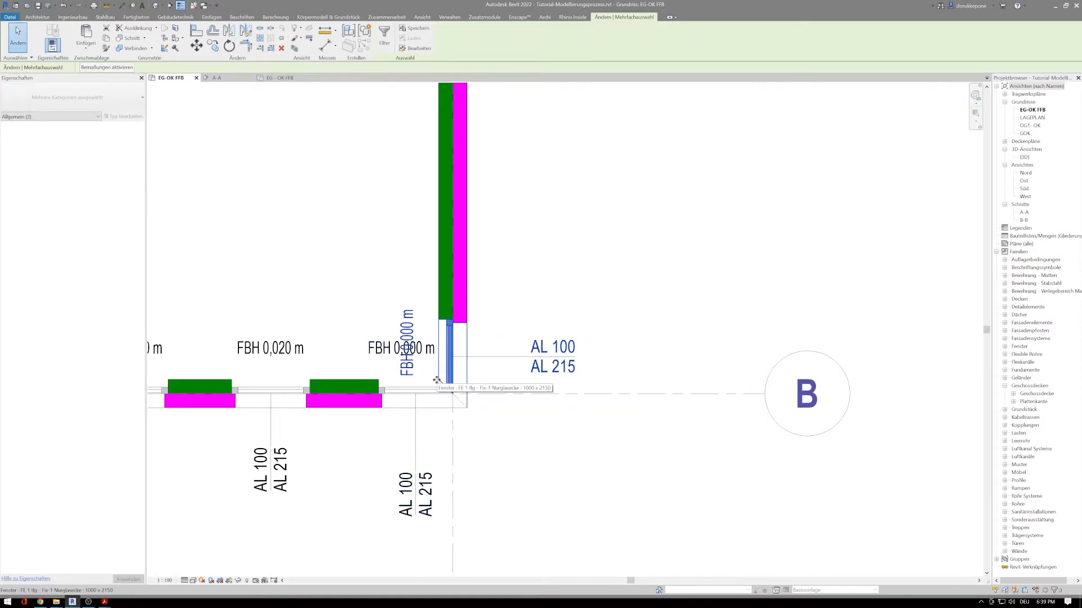
{"action": "key", "text": "Escape"}
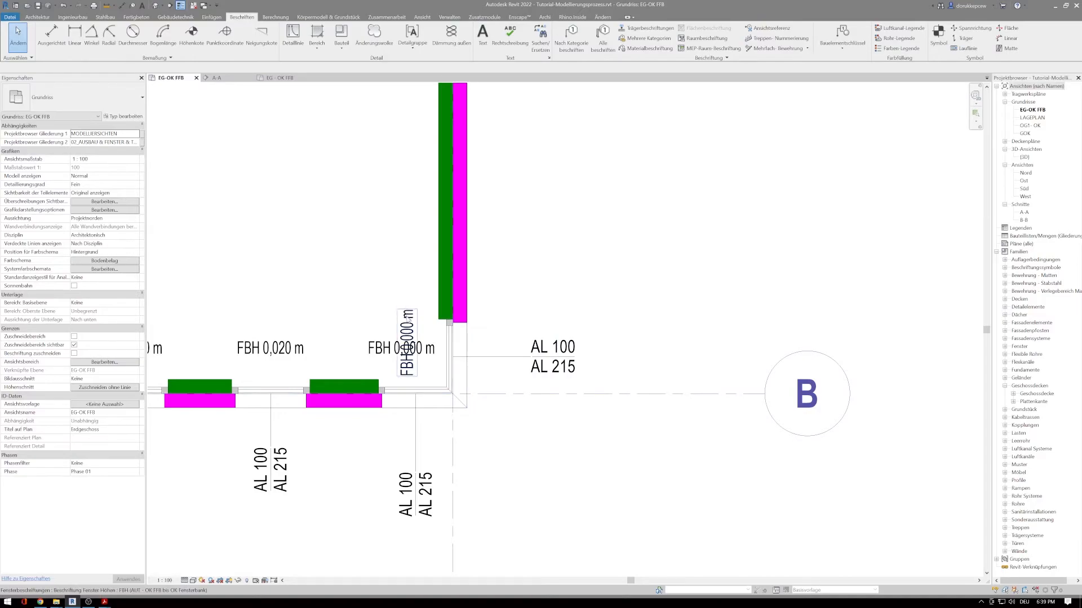
Delete the mirrored FBH tag that overlaps the original one inside the corner
{"action": "left_click", "coordinate": [408, 319]}
{"action": "key", "text": "Delete"}
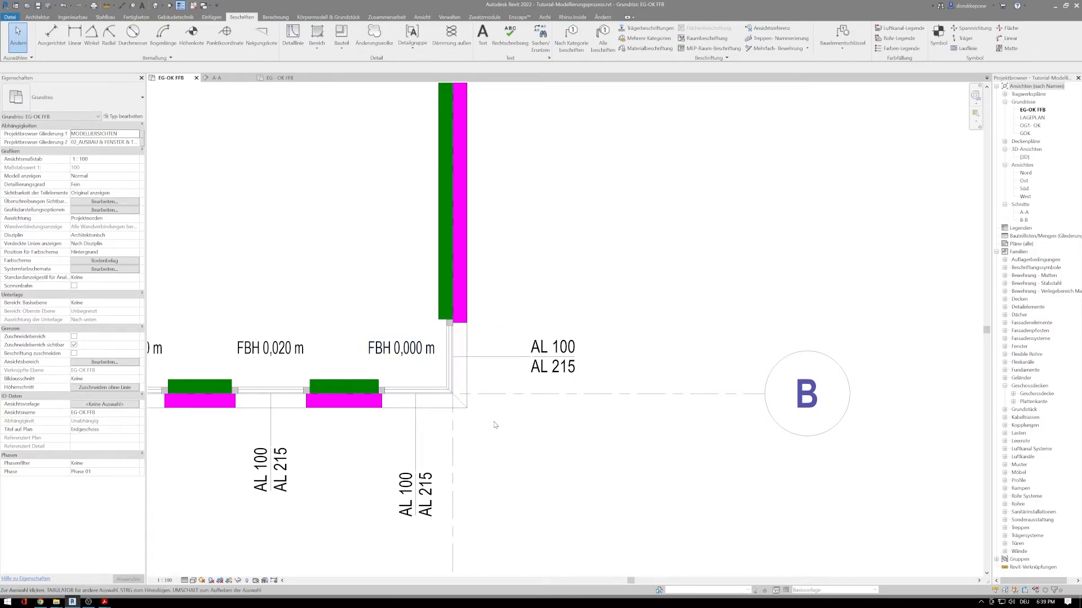
{"action": "scroll", "coordinate": [507, 386], "scroll_direction": "down", "scroll_amount": 2}
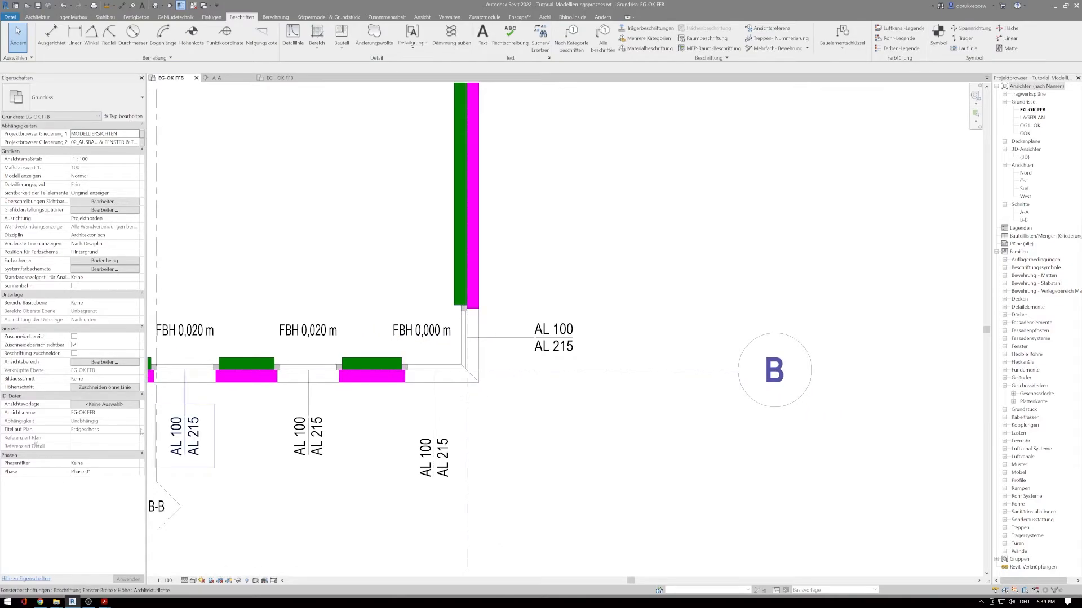
{"action": "scroll", "coordinate": [391, 408], "scroll_direction": "down", "scroll_amount": 2}
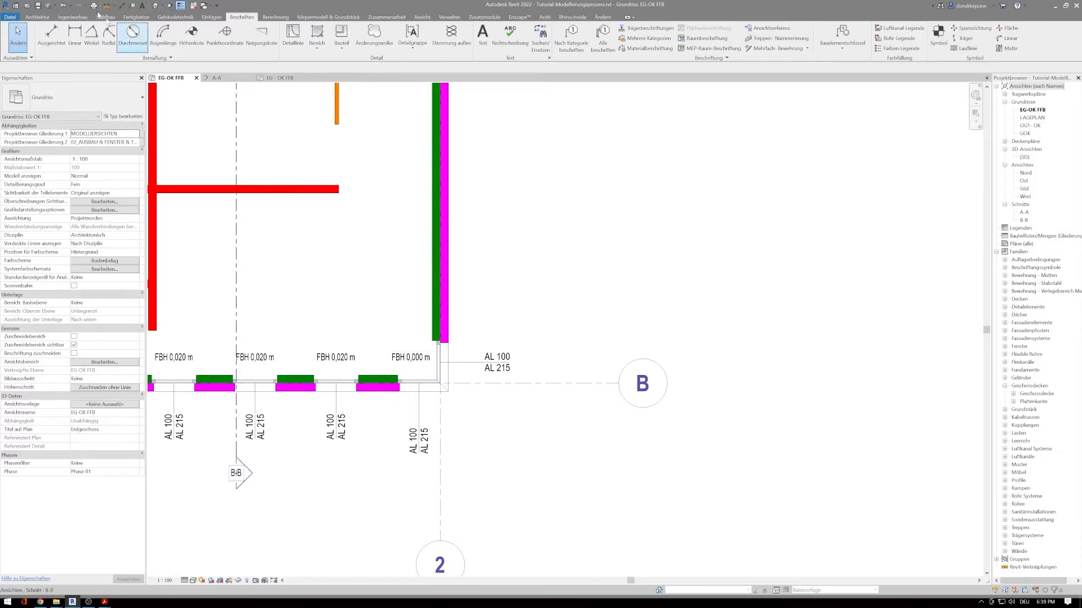
In the 3D view, set the inner sill thickness (Fensterbankdicke Innen) of the 1000 x 2150 corner window type to 0.02 m
{"action": "left_click", "coordinate": [156, 6]}
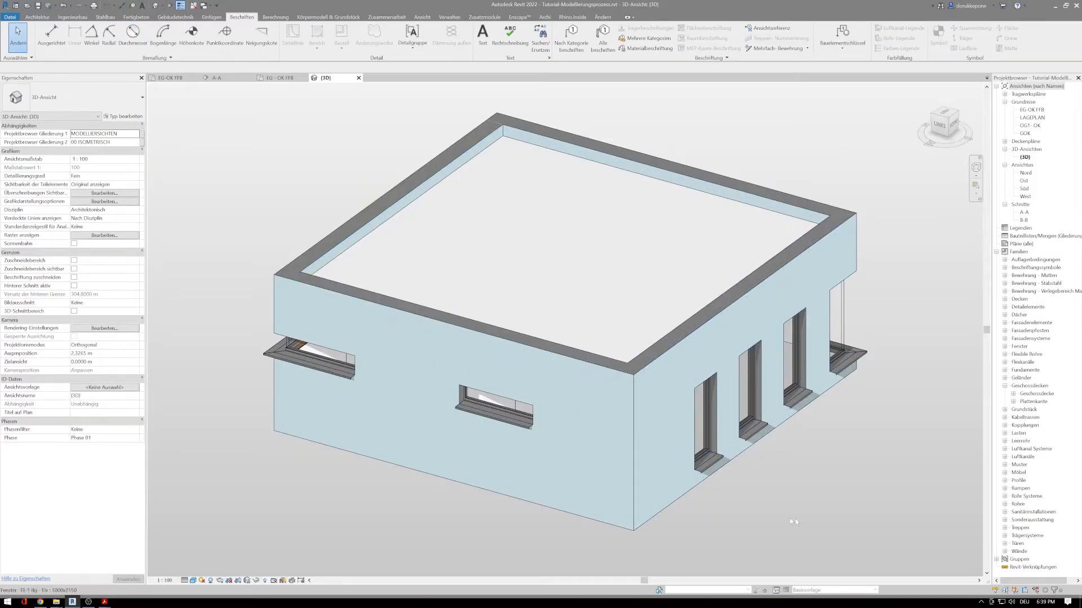
{"action": "middle_click_drag", "start_coordinate": [818, 468], "coordinate": [834, 394], "text": "shift"}
{"action": "left_click", "coordinate": [839, 338]}
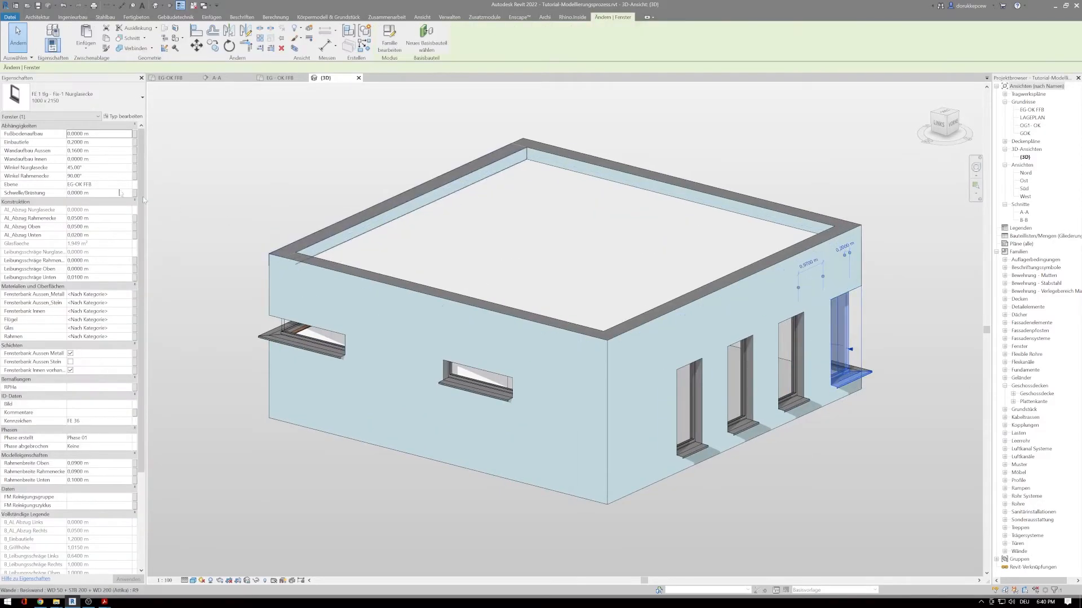
{"action": "left_click", "coordinate": [118, 117]}
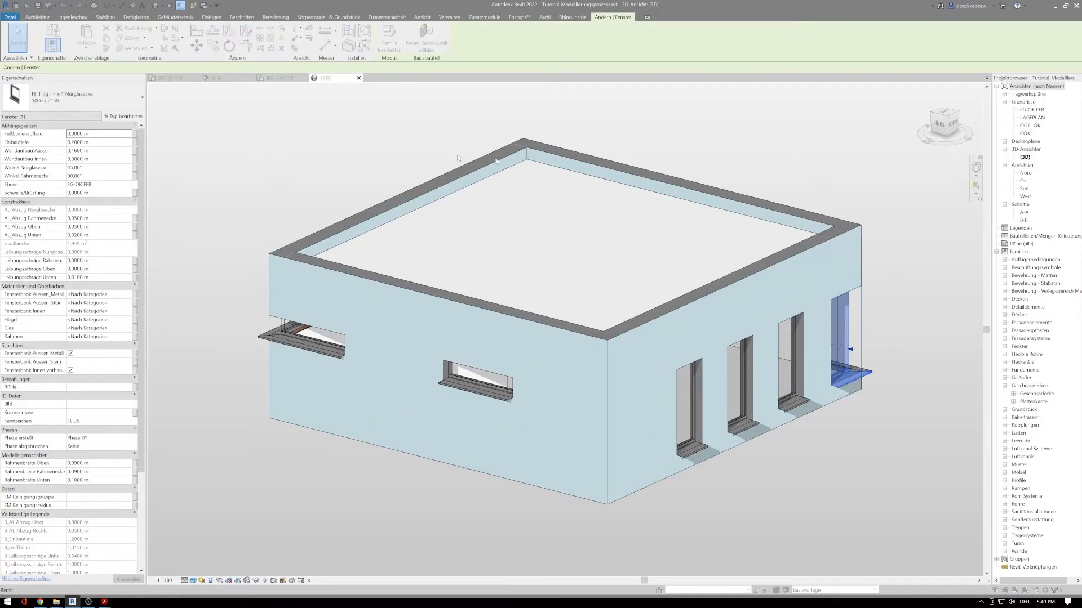
{"action": "left_click", "coordinate": [878, 283]}
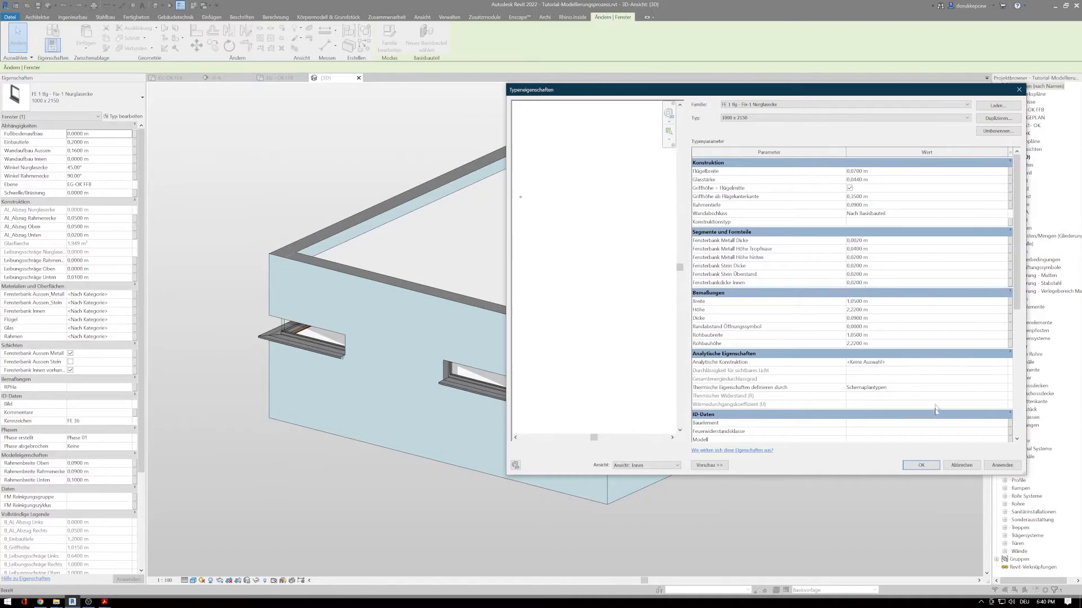
{"action": "left_click", "coordinate": [993, 465]}
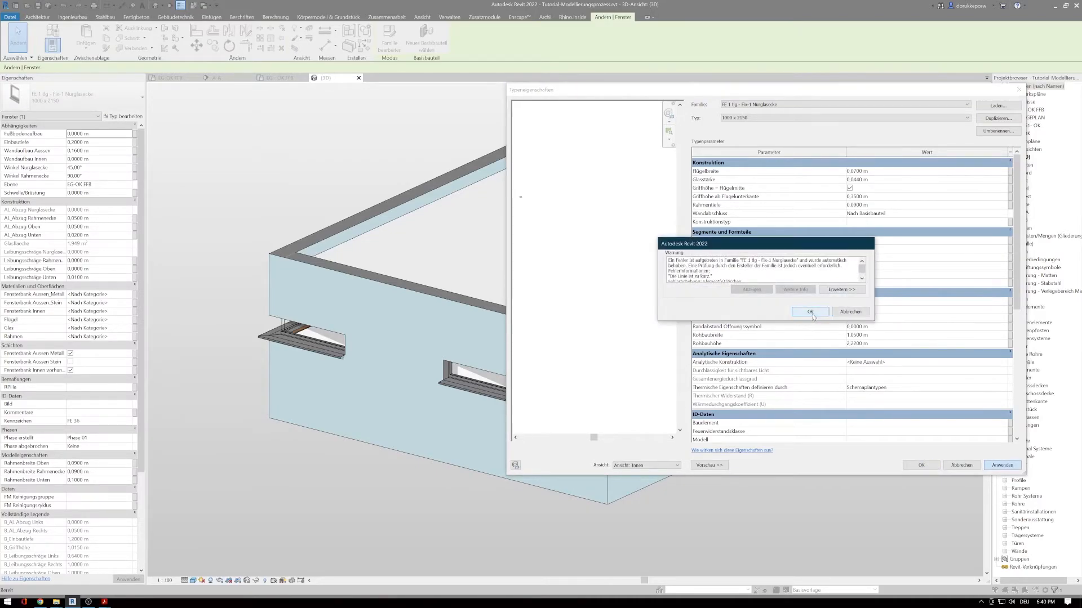
{"action": "left_click", "coordinate": [812, 314]}
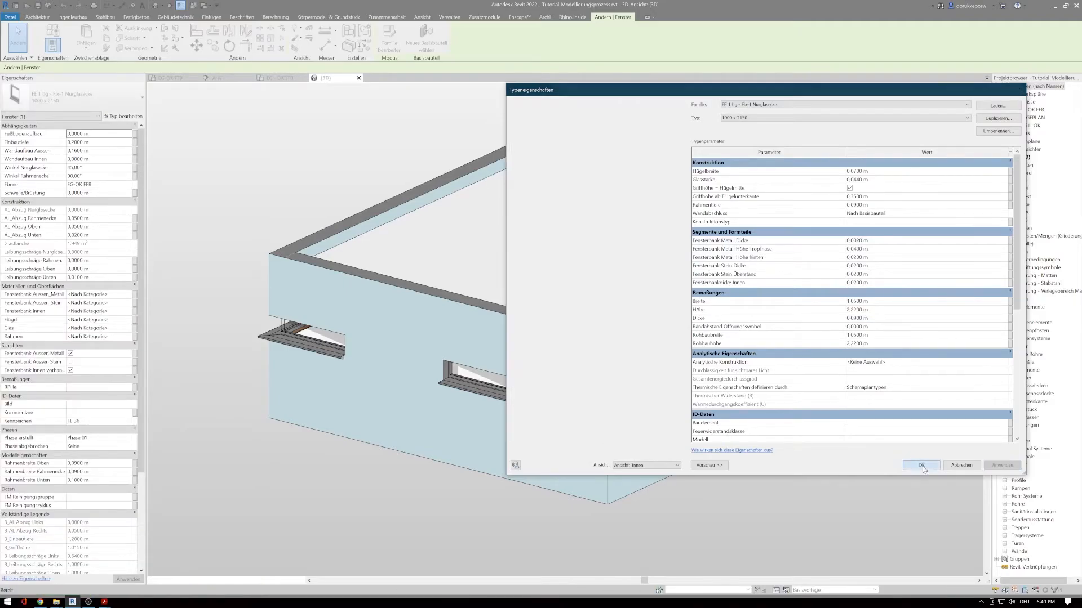
{"action": "left_click", "coordinate": [922, 465]}
Set the outer wall build-up (Wandaufbau Aussen) of the 2050x500 glass-corner window at the far end of the axis 2 wall to 0.02 m
{"action": "middle_click_drag", "start_coordinate": [904, 404], "coordinate": [531, 374], "text": "shift"}
{"action": "middle_click_drag", "start_coordinate": [454, 359], "coordinate": [748, 362], "text": "shift"}
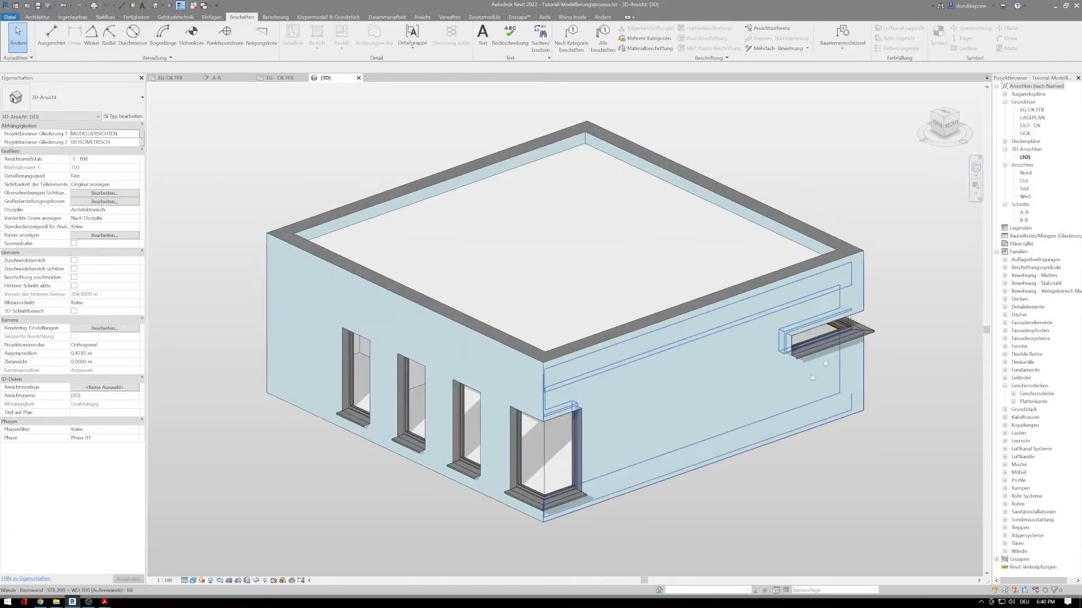
{"action": "scroll", "coordinate": [806, 366], "scroll_direction": "up", "scroll_amount": 3}
{"action": "left_click", "coordinate": [855, 349]}
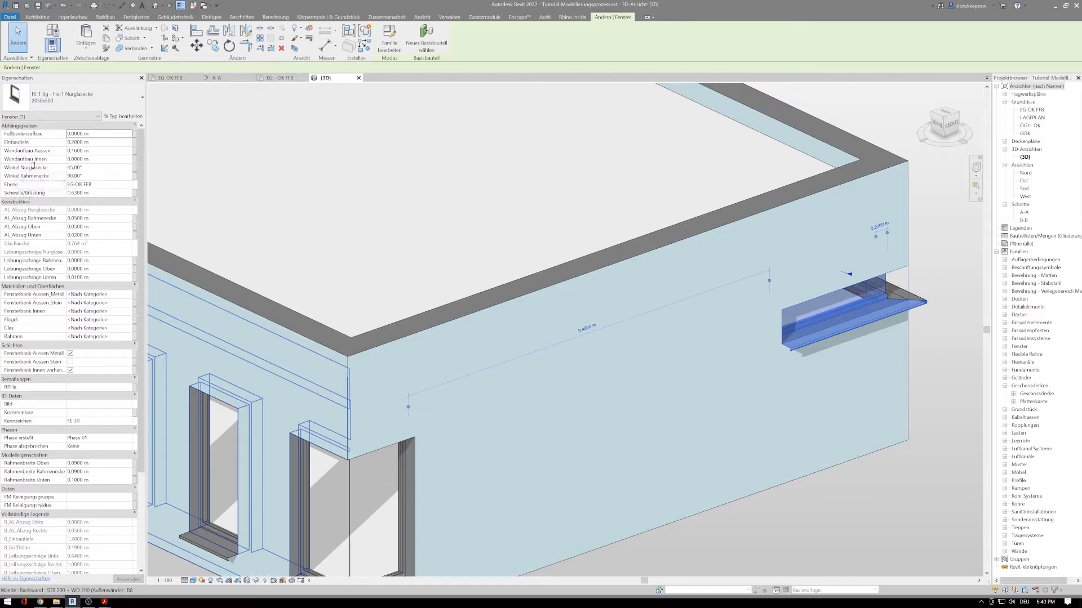
{"action": "left_click", "coordinate": [104, 152]}
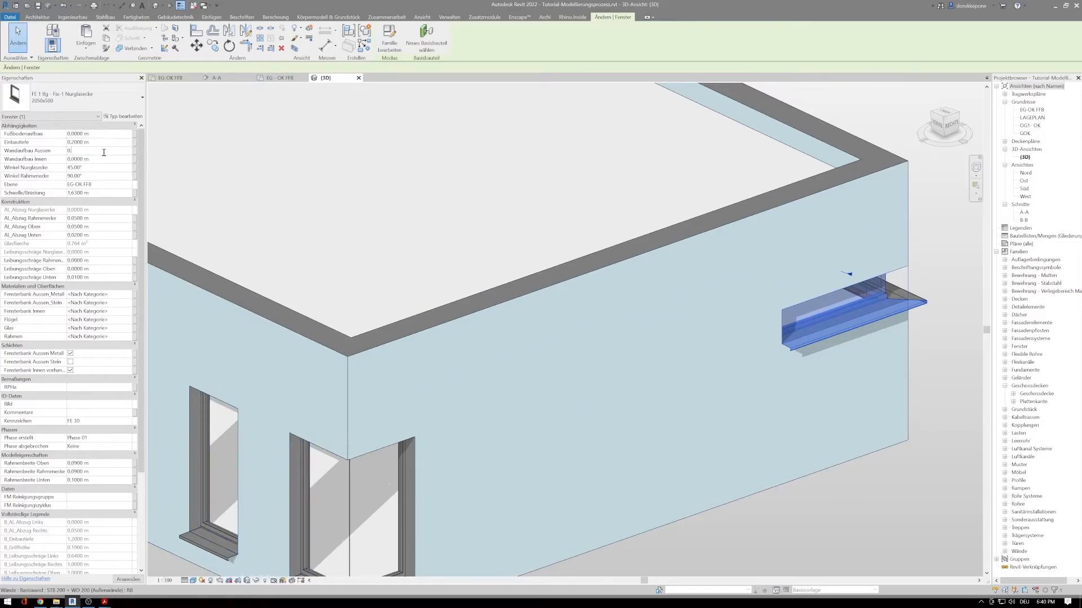
{"action": "type", "text": "0.02"}
{"action": "key", "text": "Return"}
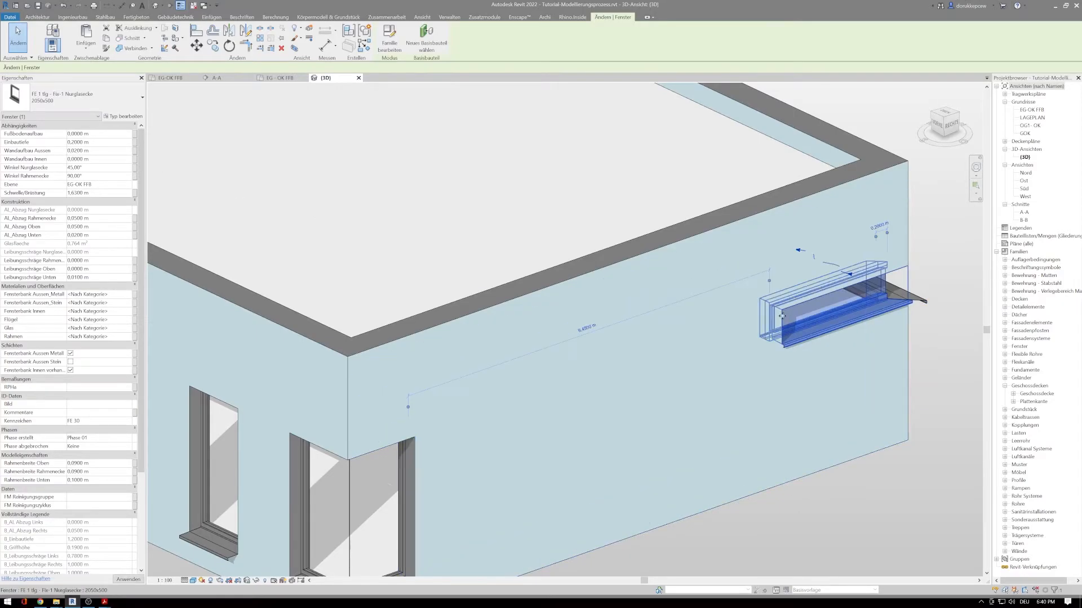
{"action": "scroll", "coordinate": [804, 323], "scroll_direction": "down", "scroll_amount": 3}
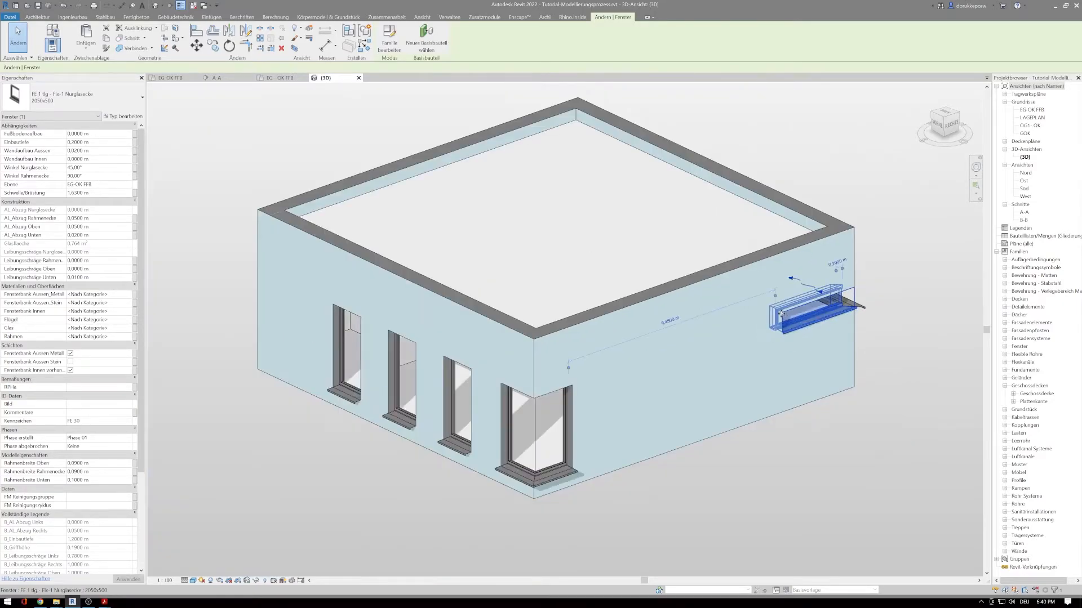
Open the ground floor plan EG-OK FFB and clear the window selection
{"action": "double_click", "coordinate": [1033, 110]}
{"action": "scroll", "coordinate": [615, 353], "scroll_direction": "down", "scroll_amount": 5}
{"action": "key", "text": "Escape"}
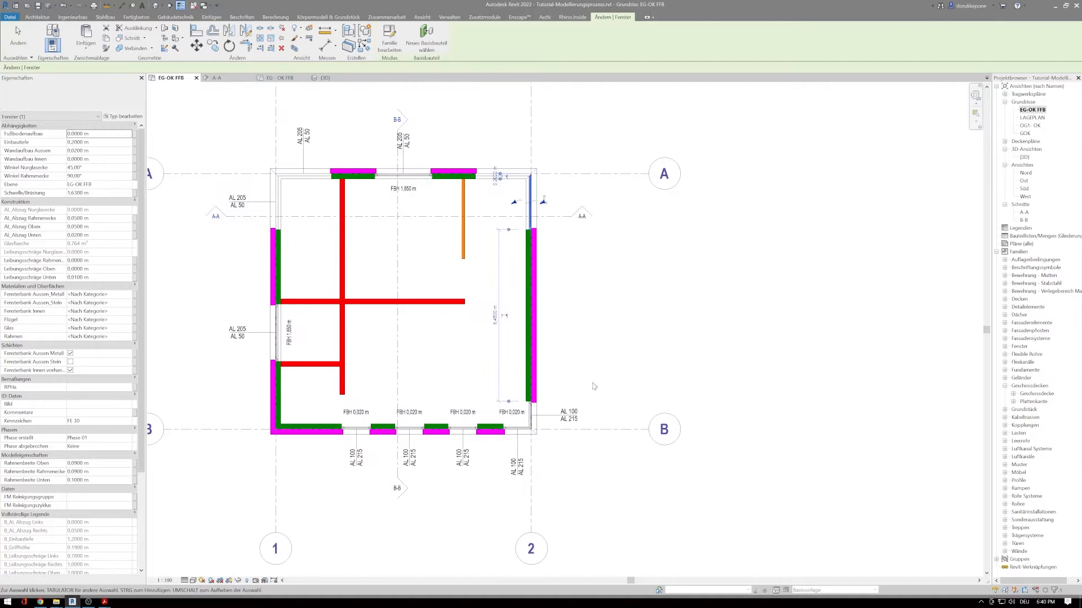
{"action": "scroll", "coordinate": [240, 138], "scroll_direction": "down", "scroll_amount": 1}
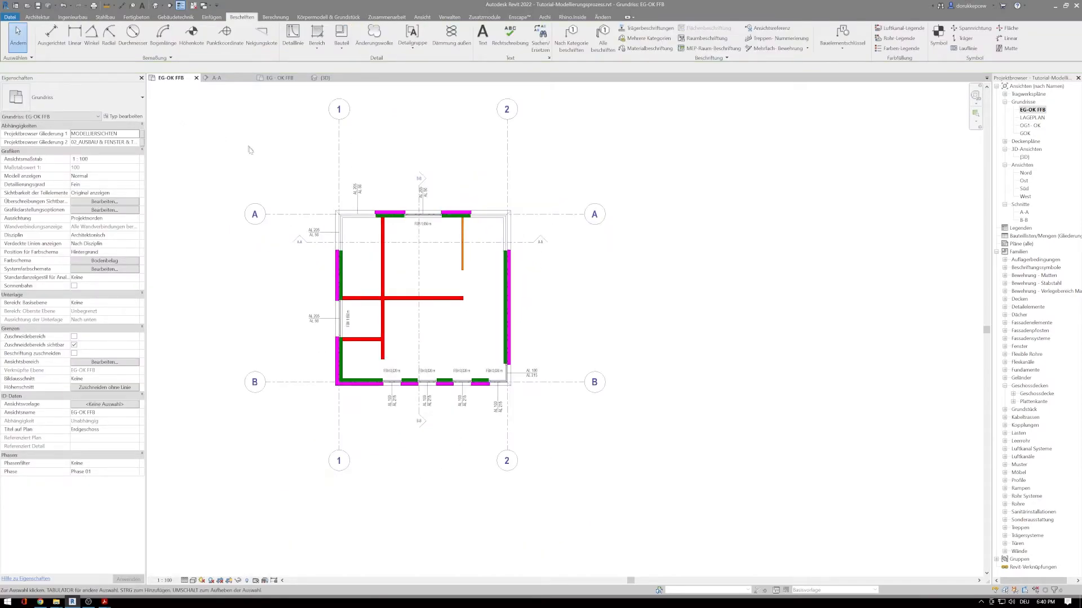
Select the entire ground floor plan and filter the selection to the windows (Fenster) only
{"action": "middle_click_drag", "start_coordinate": [242, 140], "coordinate": [264, 170]}
{"action": "left_click_drag", "start_coordinate": [212, 116], "coordinate": [603, 493]}
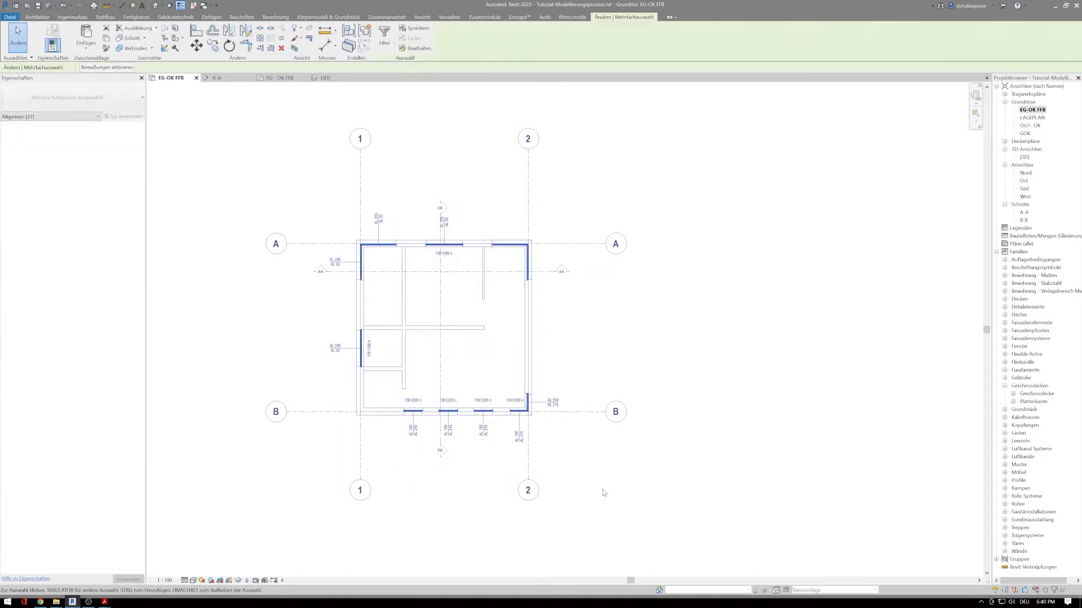
{"action": "left_click", "coordinate": [383, 35]}
{"action": "left_click", "coordinate": [468, 150]}
{"action": "left_click", "coordinate": [469, 156]}
{"action": "left_click", "coordinate": [469, 162]}
{"action": "left_click", "coordinate": [468, 136]}
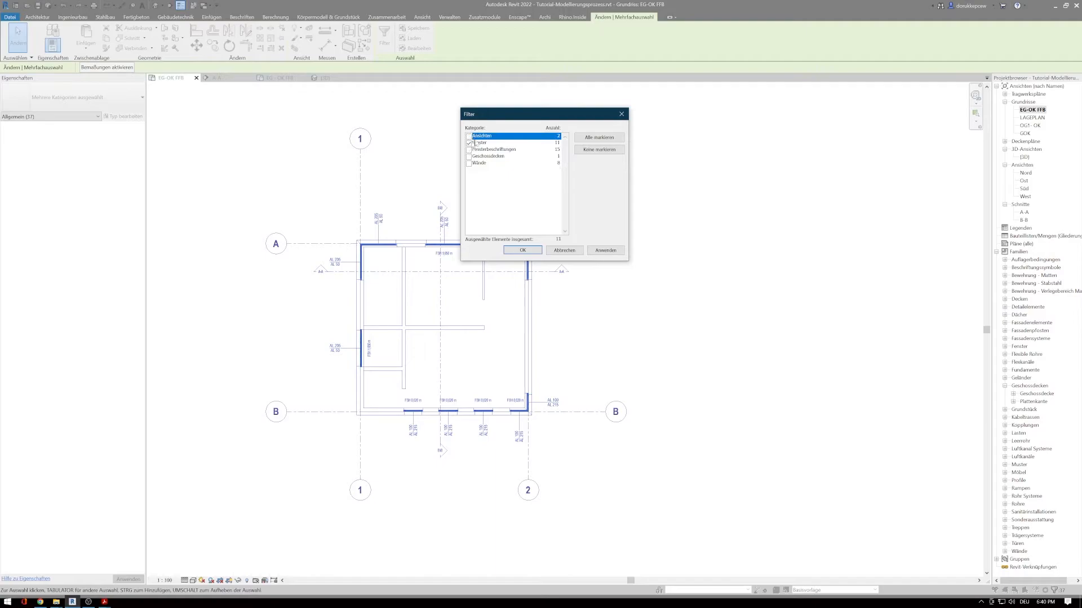
{"action": "left_click", "coordinate": [605, 250]}
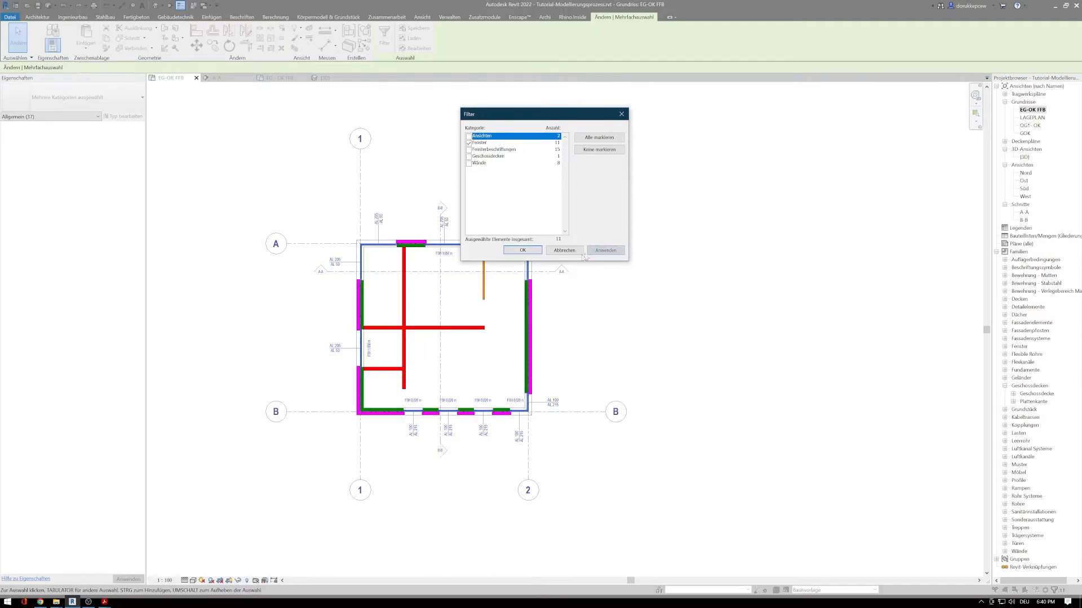
{"action": "left_click", "coordinate": [522, 250]}
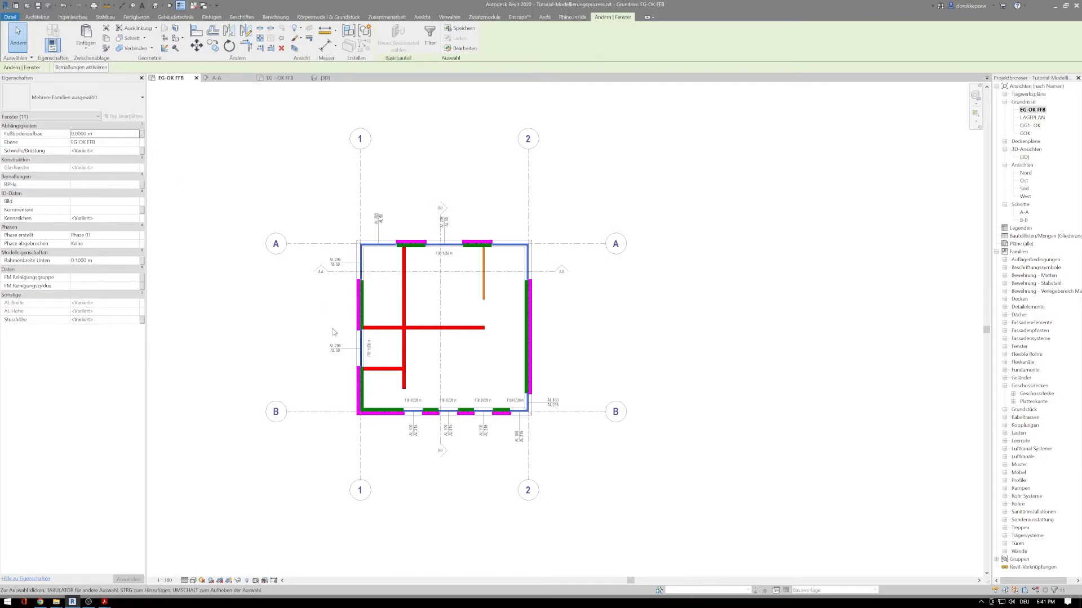
Select the glass-corner windows together at the A/1, A/2 and B/2 corners of the ground floor plan
{"action": "left_click", "coordinate": [378, 251]}
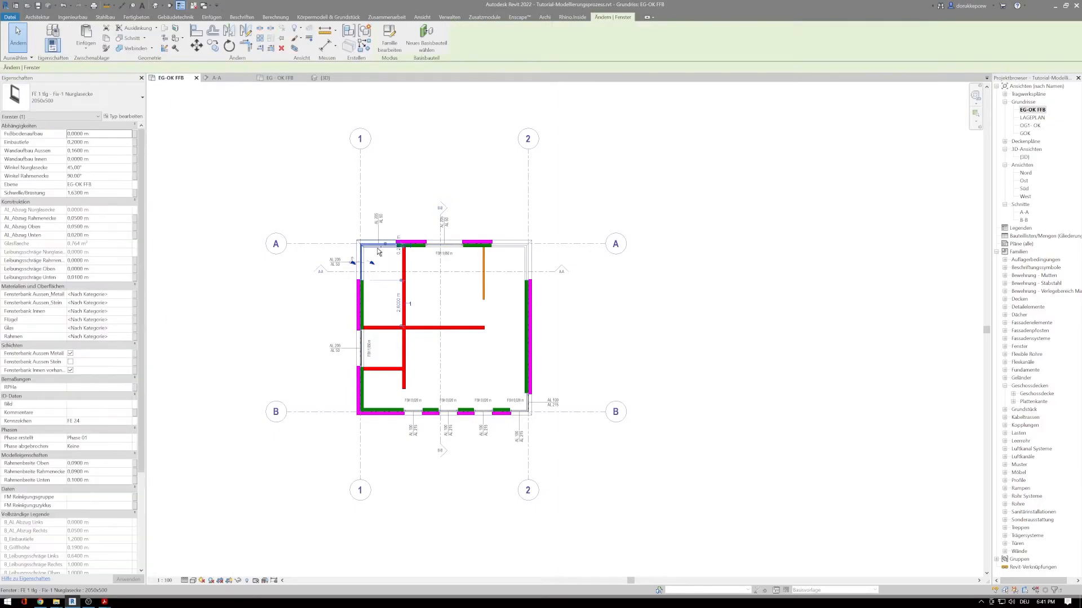
{"action": "left_click", "coordinate": [516, 247], "text": "ctrl"}
{"action": "left_click", "coordinate": [528, 255], "text": "ctrl"}
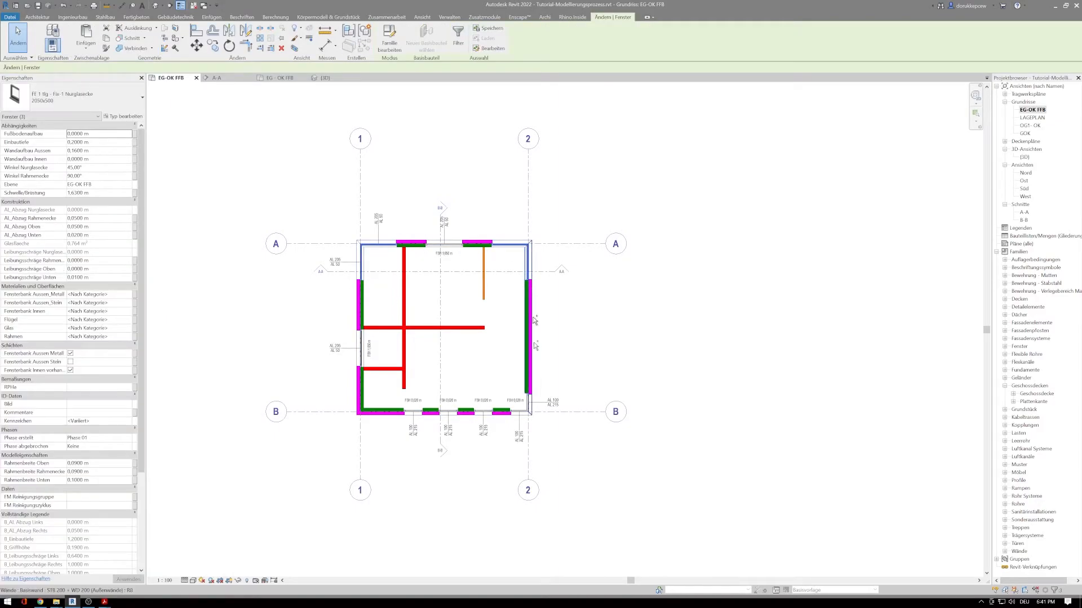
{"action": "left_click", "coordinate": [531, 405], "text": "ctrl"}
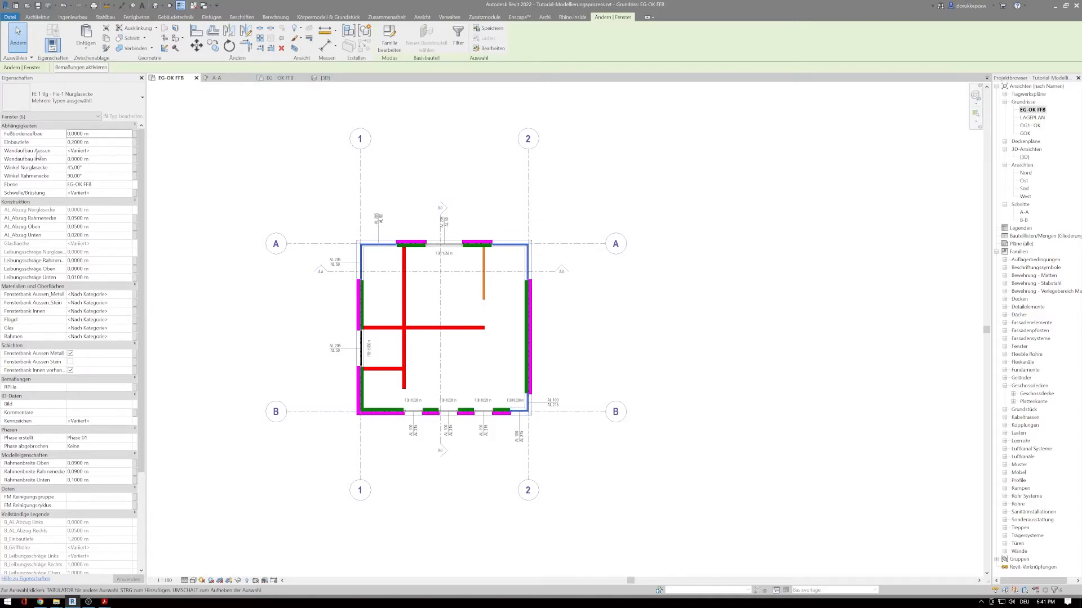
Set Wandaufbau Aussen to 0,0200 m for the selected corner windows and for the fixed windows in the west, south and north walls
{"action": "left_click", "coordinate": [115, 154]}
{"action": "key", "text": "Return"}
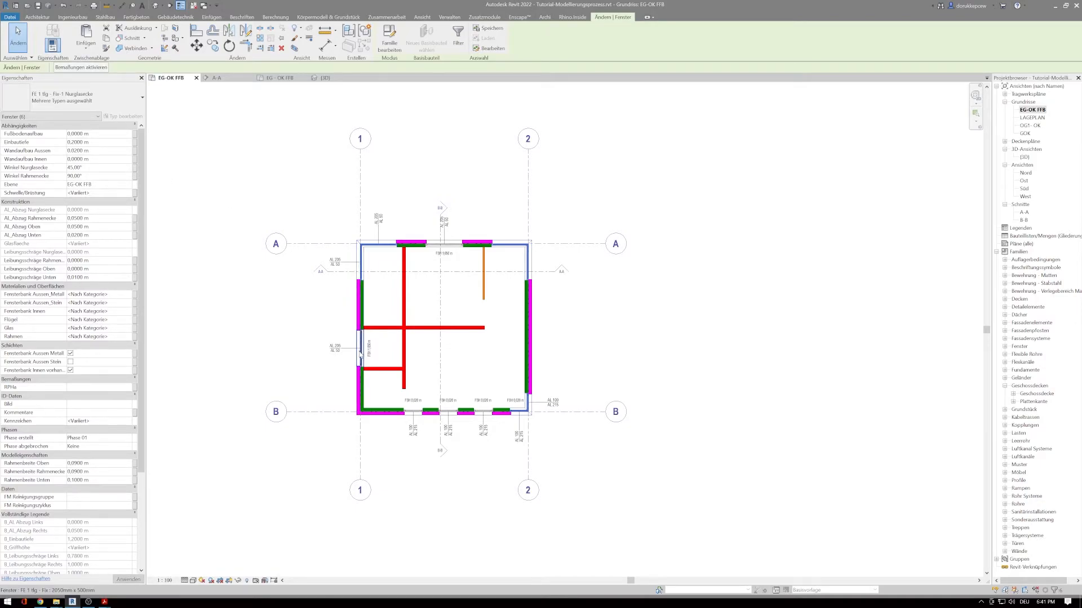
{"action": "left_click", "coordinate": [412, 413], "text": "ctrl"}
{"action": "left_click", "coordinate": [446, 413], "text": "ctrl"}
{"action": "left_click", "coordinate": [481, 414], "text": "ctrl"}
{"action": "left_click", "coordinate": [424, 247], "text": "ctrl"}
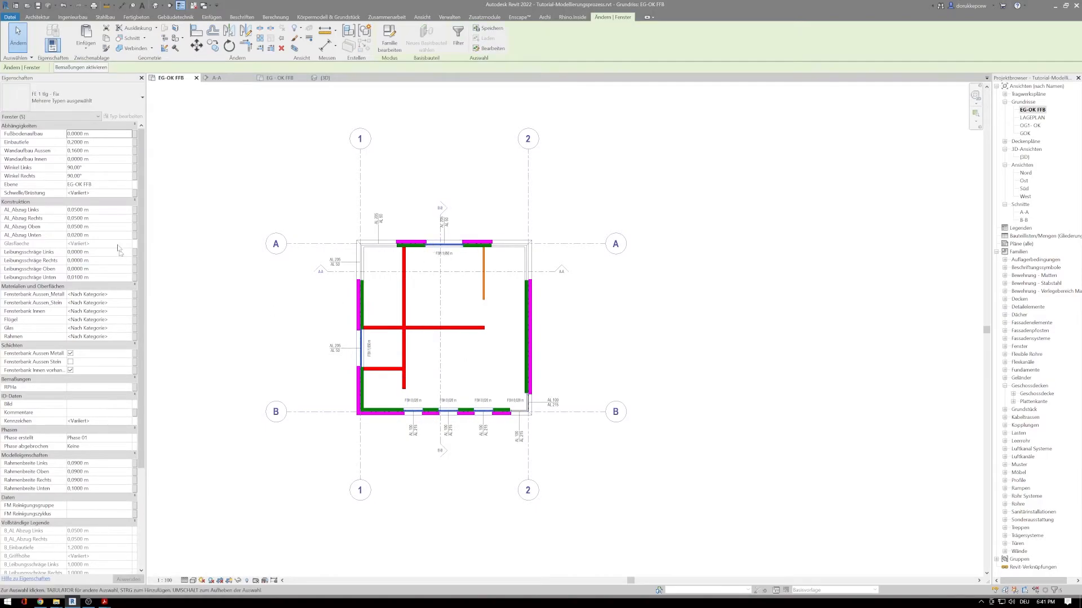
{"action": "left_click", "coordinate": [101, 150]}
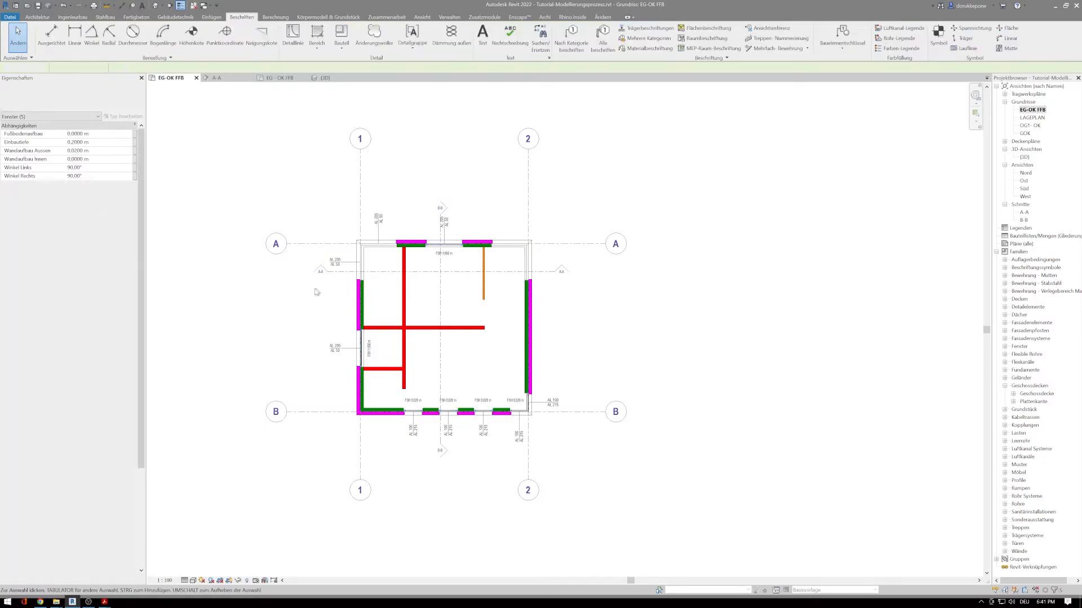
Check the properties of the west window and the three fixed windows in the south wall
{"action": "scroll", "coordinate": [330, 331], "scroll_direction": "up", "scroll_amount": 4}
{"action": "left_click", "coordinate": [394, 365]}
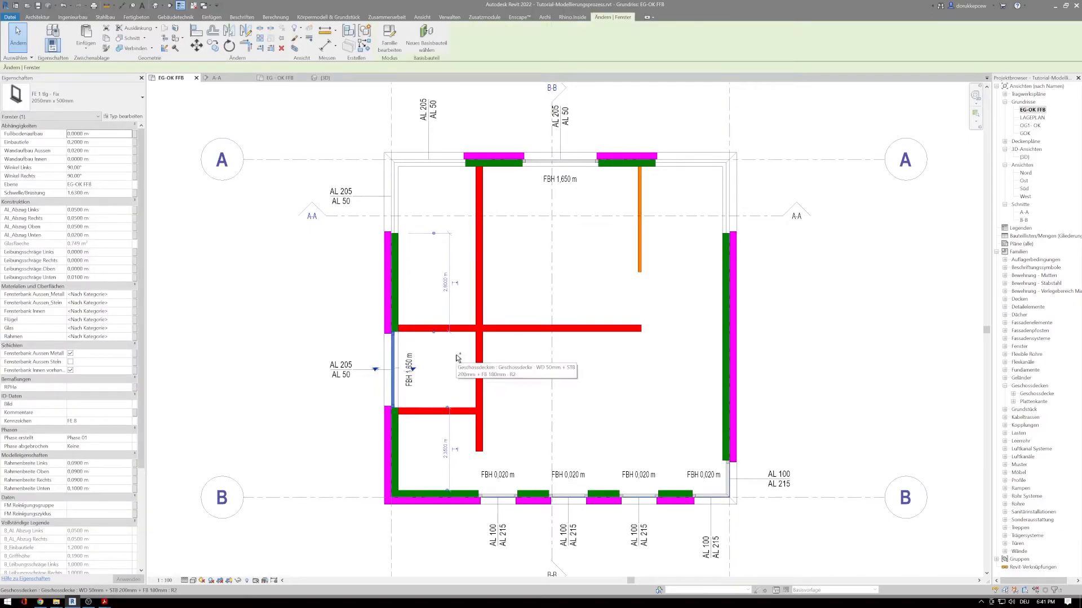
{"action": "left_click", "coordinate": [499, 502], "text": "ctrl"}
{"action": "left_click", "coordinate": [568, 499], "text": "ctrl"}
{"action": "left_click", "coordinate": [638, 499], "text": "ctrl"}
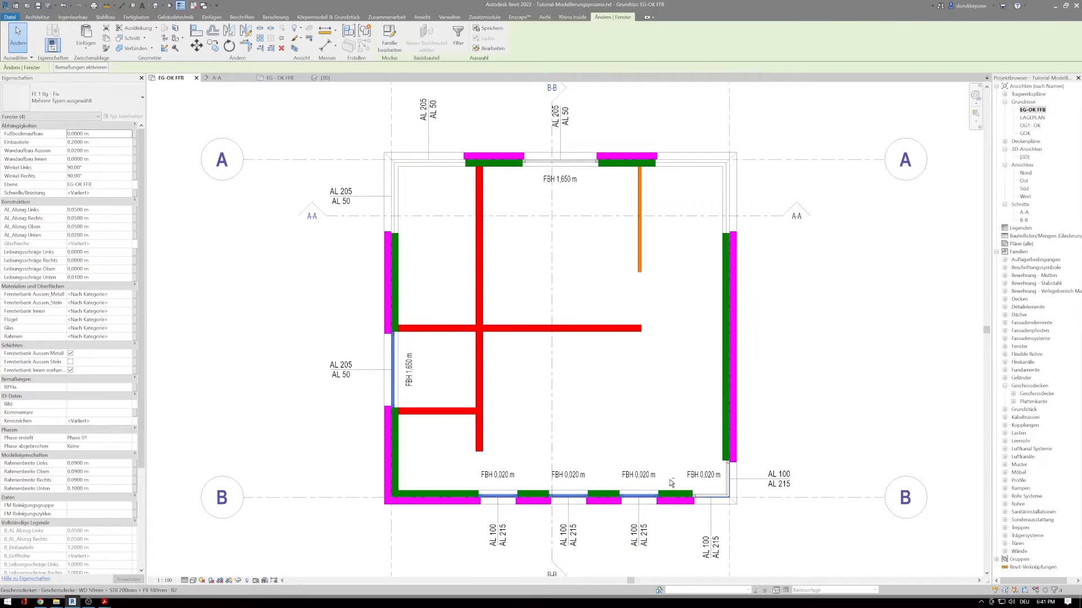
{"action": "left_click", "coordinate": [565, 498], "text": "shift"}
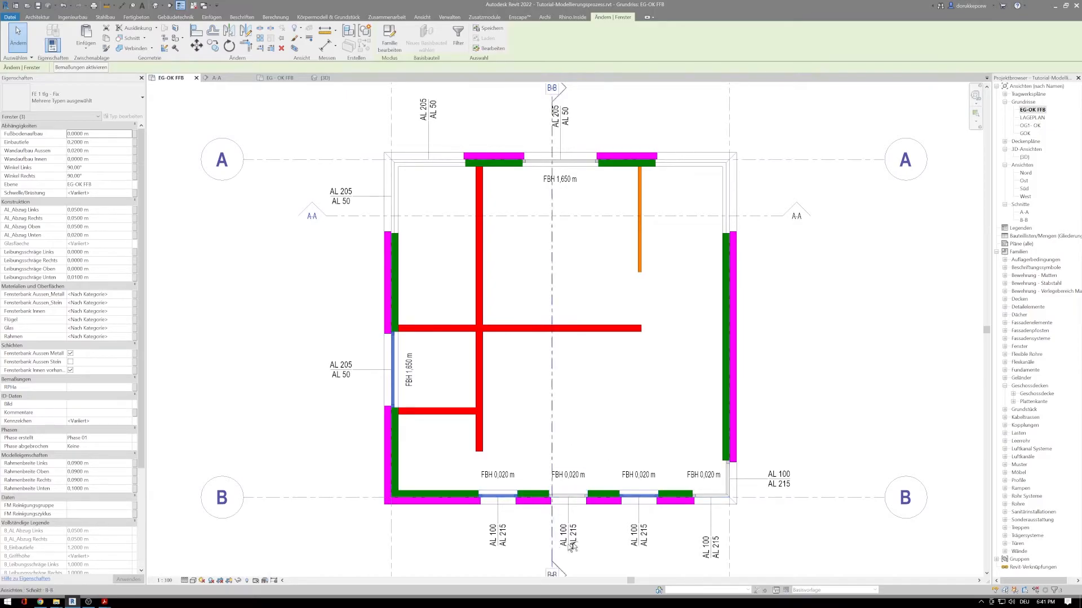
{"action": "left_click", "coordinate": [664, 447]}
{"action": "scroll", "coordinate": [664, 446], "scroll_direction": "down", "scroll_amount": 3}
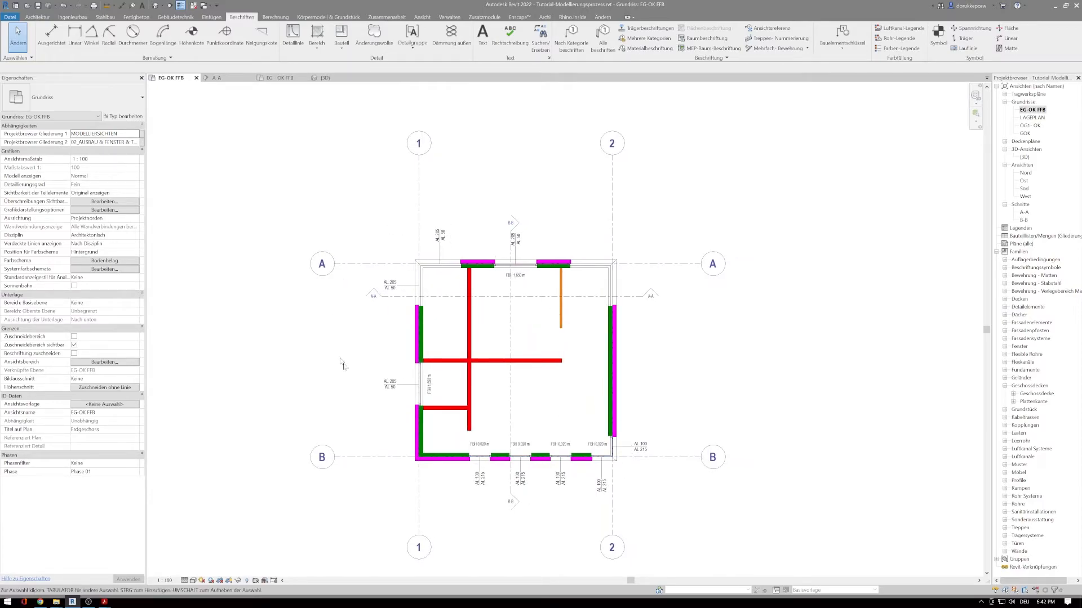
Move section line A-A south so it runs below the long horizontal interior wall, through the west window
{"action": "scroll", "coordinate": [731, 415], "scroll_direction": "up", "scroll_amount": 2}
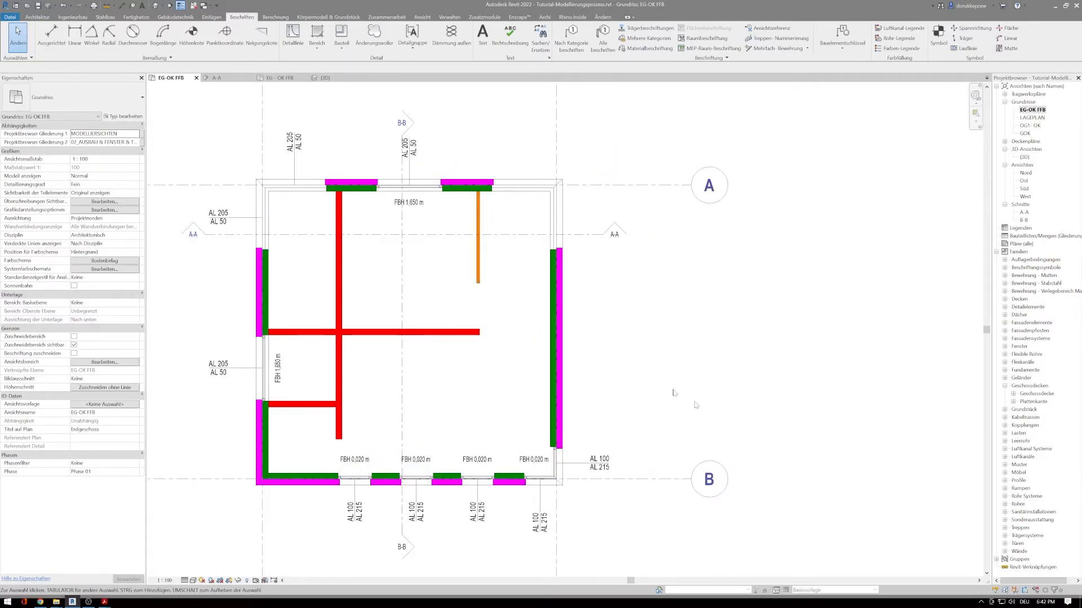
{"action": "left_click", "coordinate": [537, 293]}
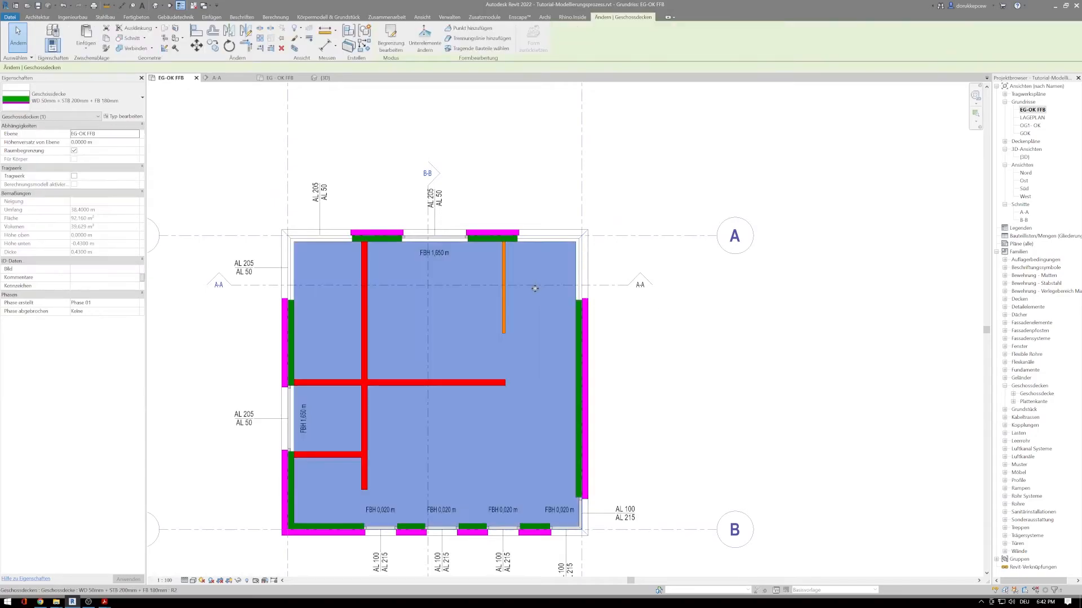
{"action": "left_click", "coordinate": [620, 285]}
{"action": "left_click_drag", "start_coordinate": [615, 306], "coordinate": [617, 405]}
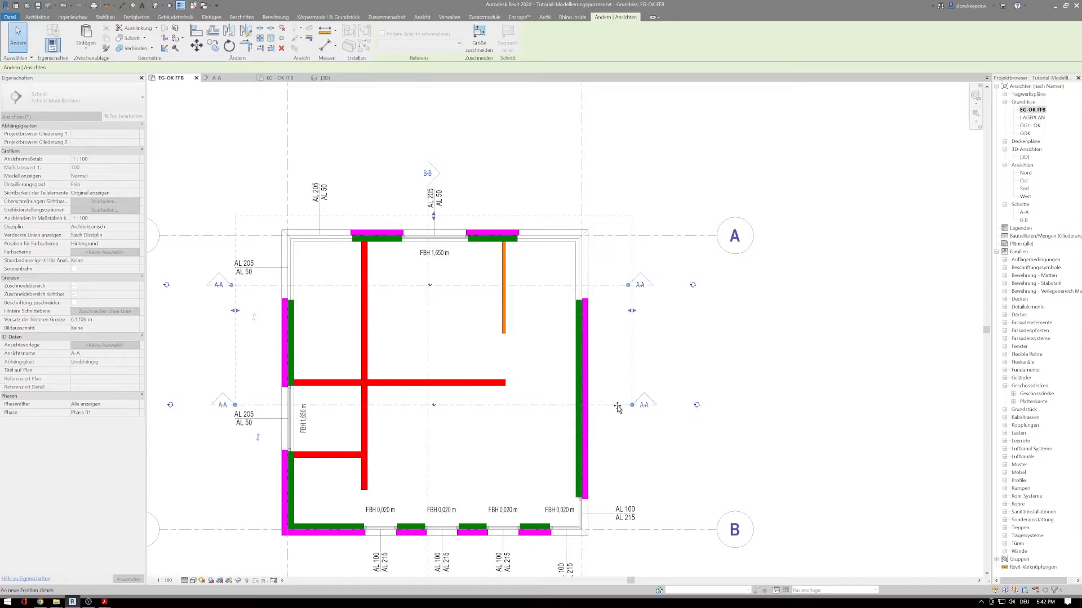
{"action": "key", "text": "Escape"}
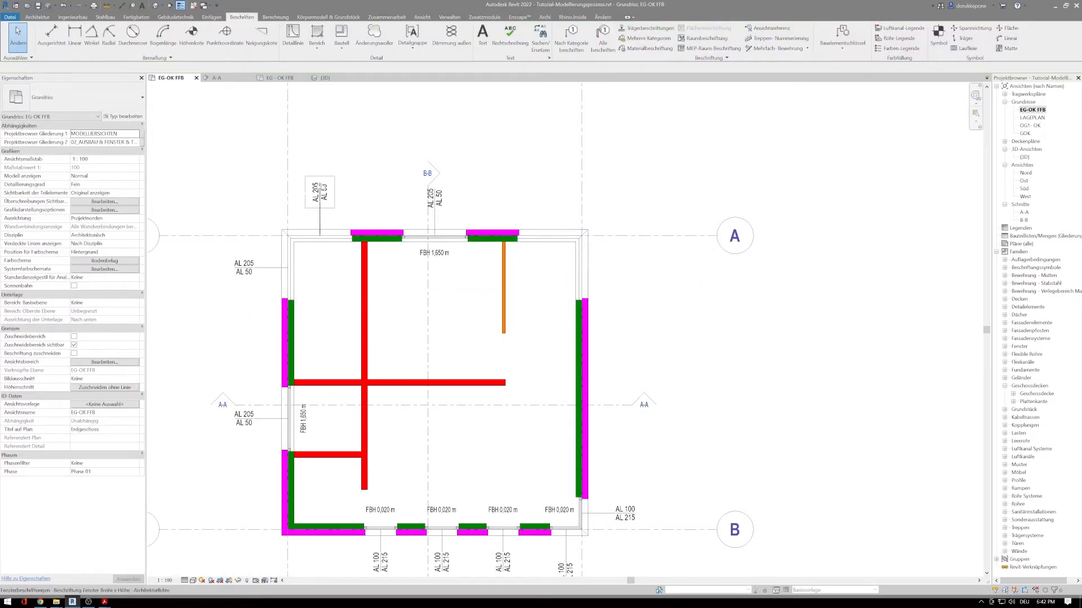
Tag both windows of the north-east corner by category with leadered width and height tags
{"action": "left_click", "coordinate": [572, 38]}
{"action": "left_click", "coordinate": [550, 238]}
{"action": "left_click", "coordinate": [580, 268]}
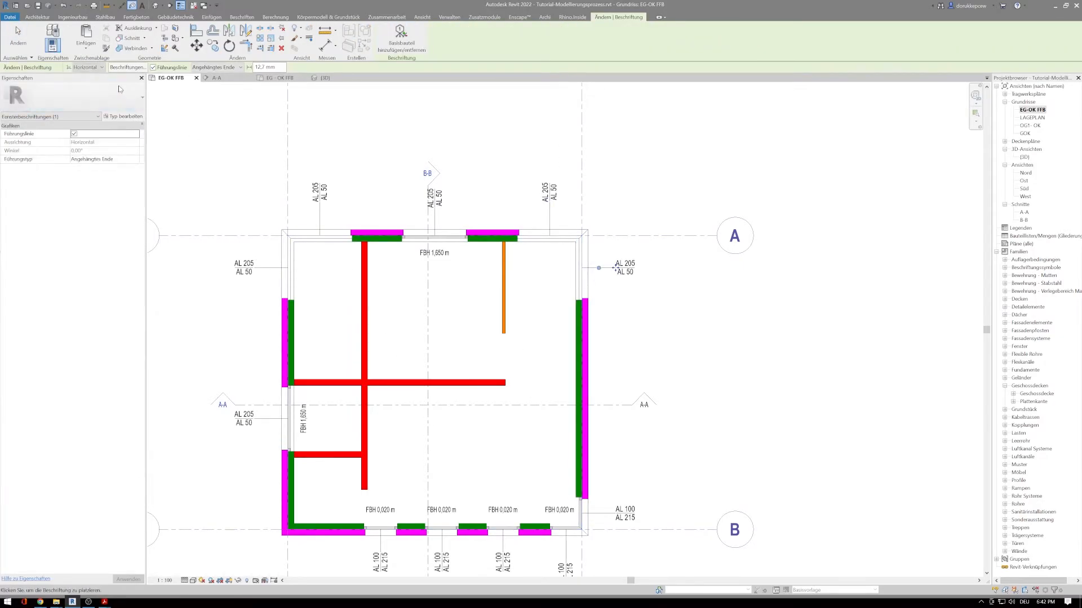
Switch the loaded tag for the Fenster category to Beschriftung Fenster Höhen : FBH (AUT - OK FFB bis OK Fensterbank)
{"action": "left_click", "coordinate": [128, 67]}
{"action": "scroll", "coordinate": [559, 328], "scroll_direction": "down", "scroll_amount": 1}
{"action": "scroll", "coordinate": [567, 332], "scroll_direction": "down", "scroll_amount": 20}
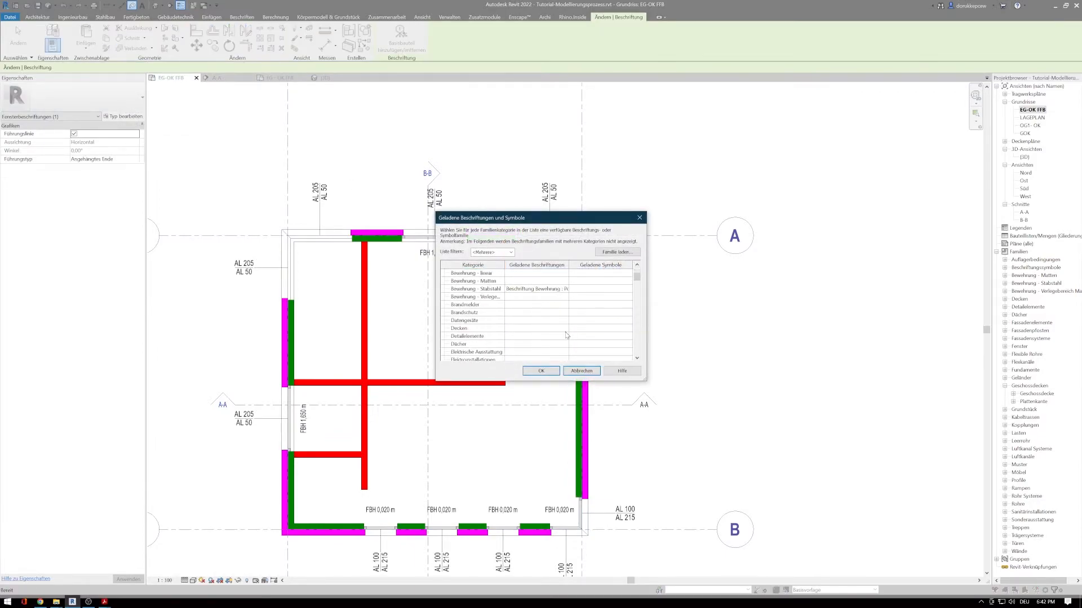
{"action": "scroll", "coordinate": [565, 335], "scroll_direction": "down", "scroll_amount": 1}
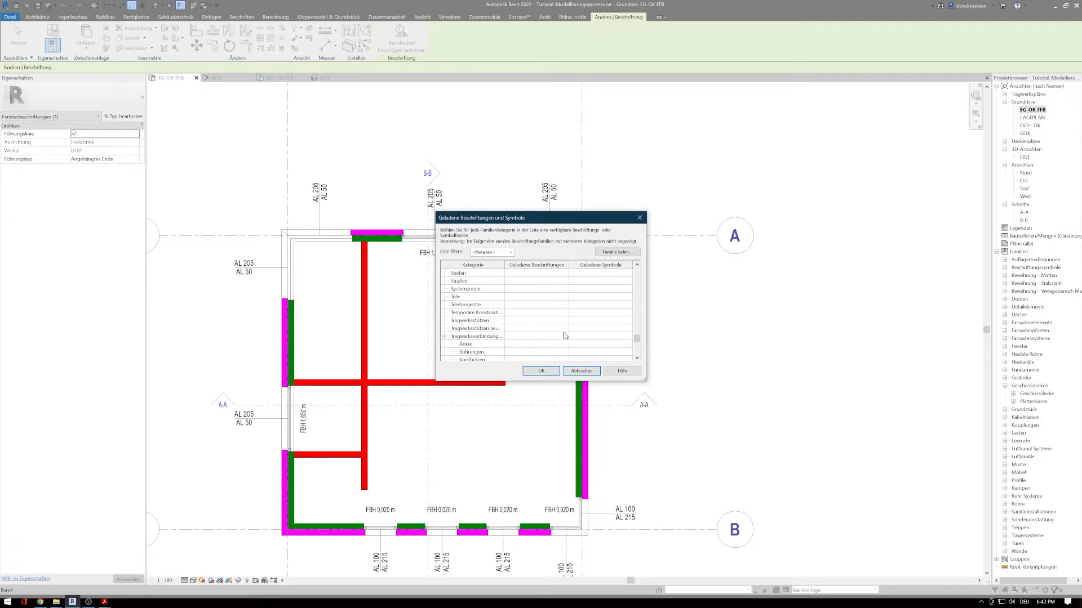
{"action": "scroll", "coordinate": [564, 332], "scroll_direction": "up", "scroll_amount": 15}
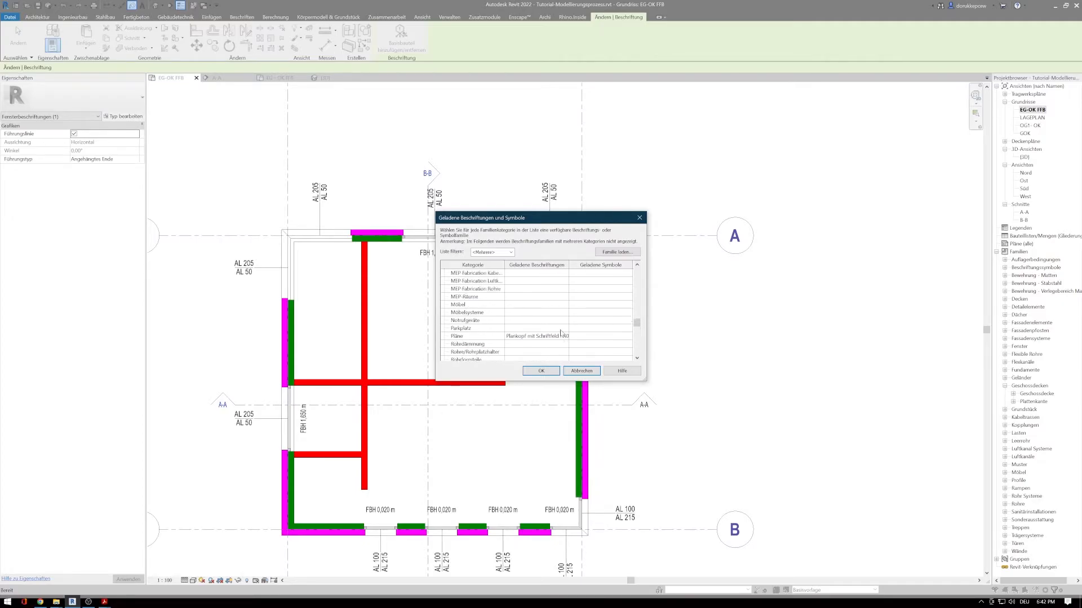
{"action": "scroll", "coordinate": [561, 332], "scroll_direction": "up", "scroll_amount": 6}
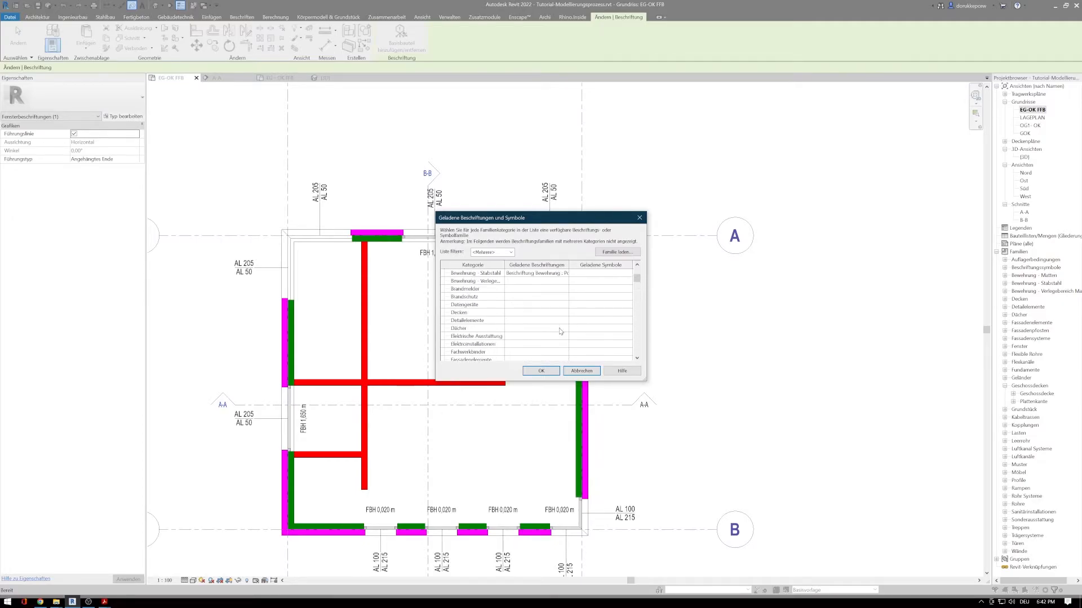
{"action": "left_click", "coordinate": [510, 337]}
{"action": "left_click", "coordinate": [564, 336]}
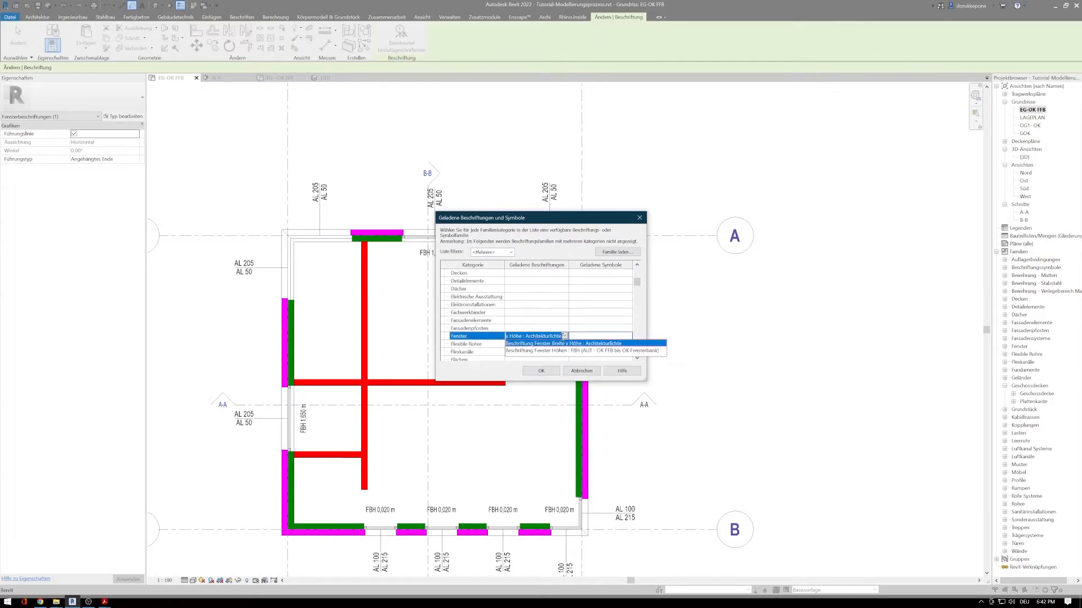
{"action": "left_click", "coordinate": [523, 350]}
{"action": "left_click", "coordinate": [581, 371]}
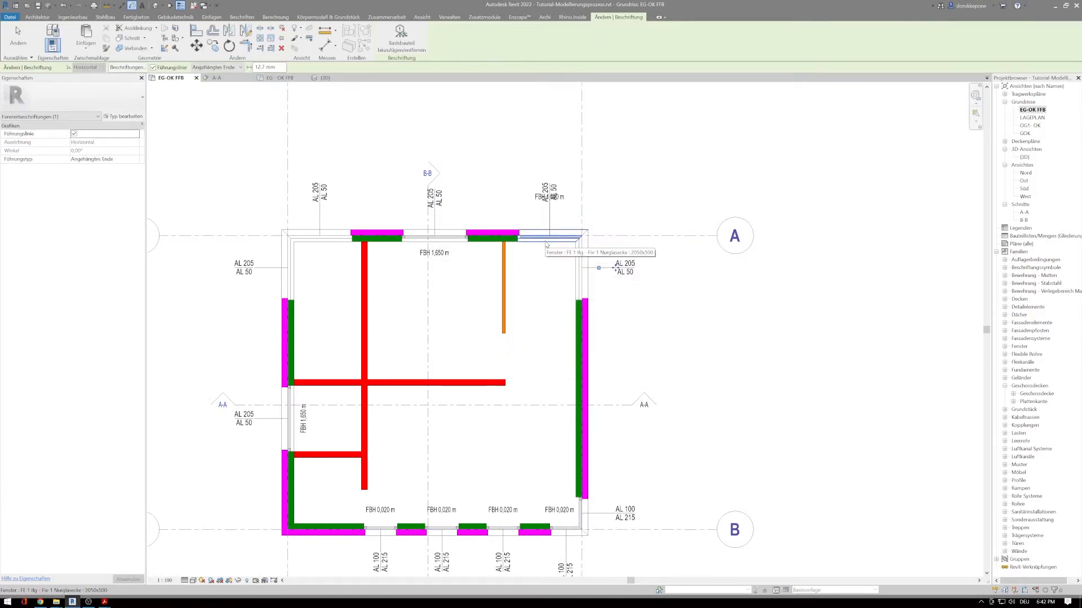
Place FBH sill-height tags without leaders on the four windows of the north-east and north-west corners
{"action": "left_click", "coordinate": [153, 67]}
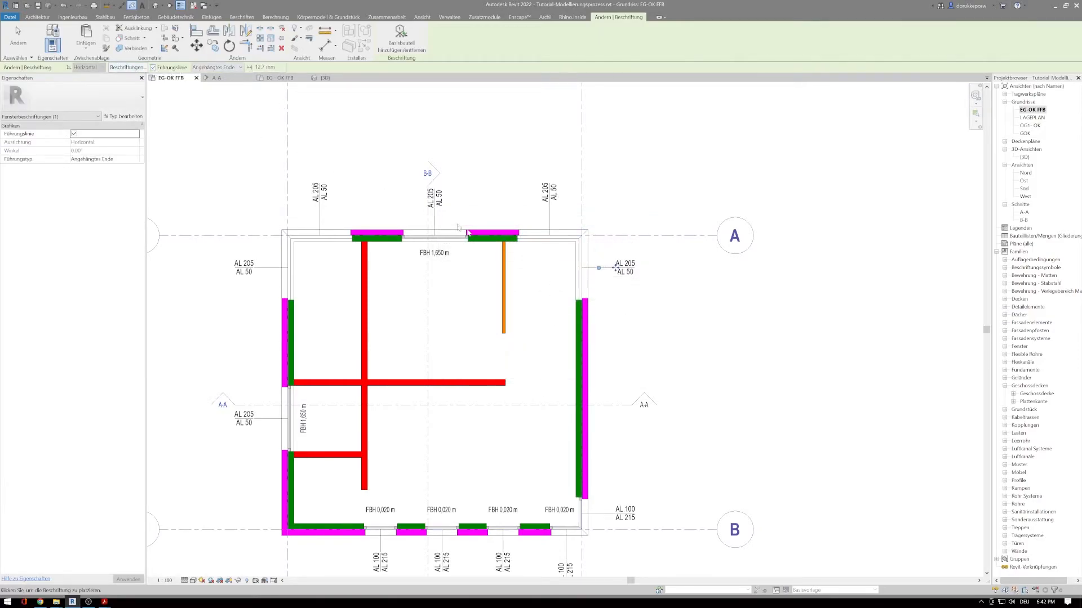
{"action": "left_click", "coordinate": [545, 244]}
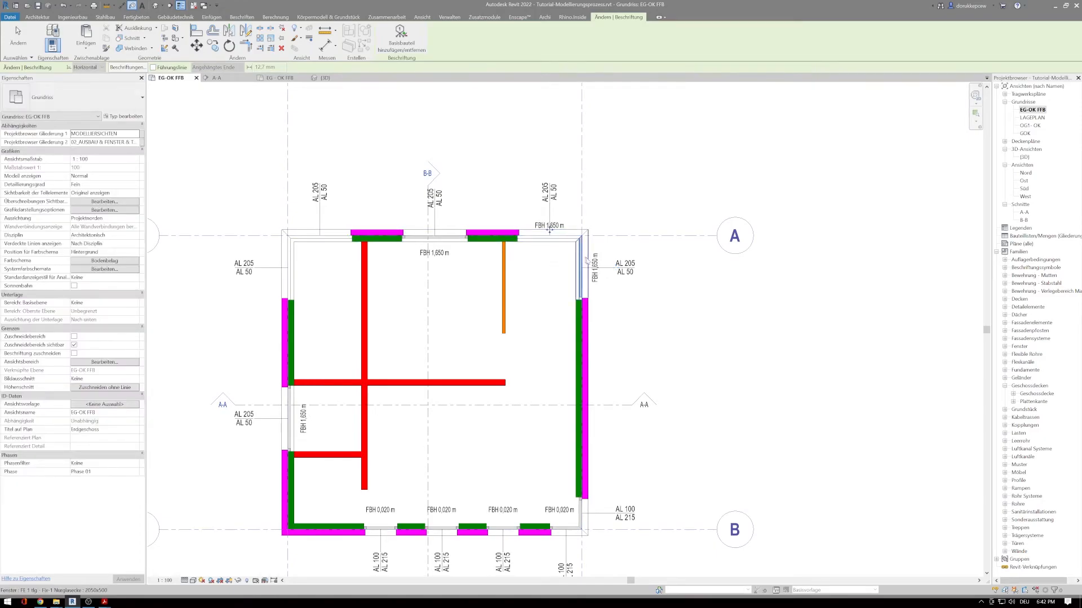
{"action": "left_click", "coordinate": [583, 263]}
{"action": "left_click", "coordinate": [320, 233]}
{"action": "left_click", "coordinate": [294, 275]}
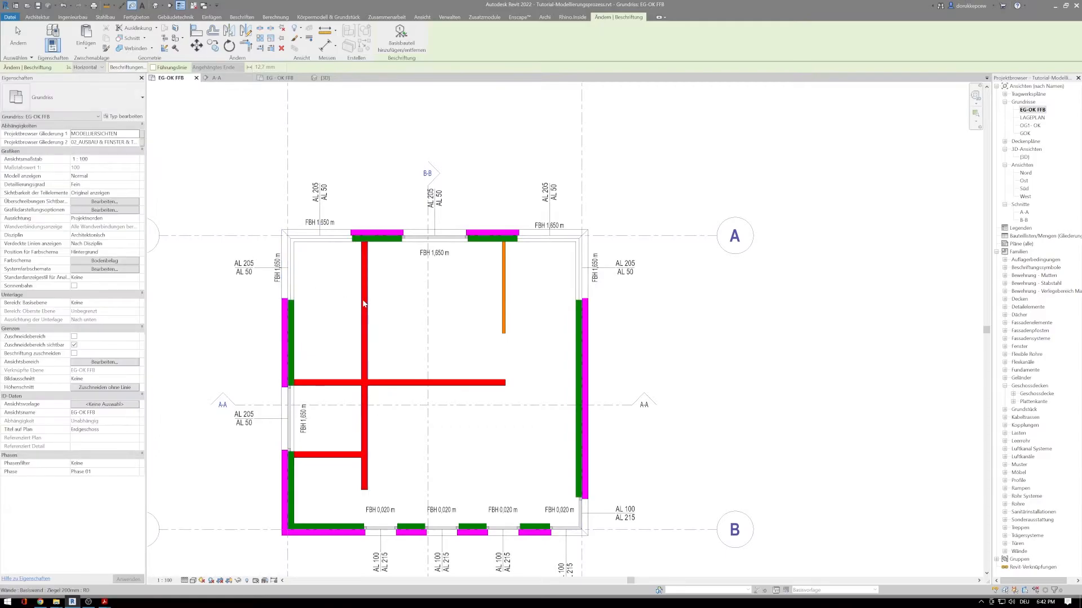
{"action": "key", "text": "Escape"}
Move the north-west corner windows' FBH tags inside the building and line up the middle north window's tag with them
{"action": "left_click", "coordinate": [277, 271]}
{"action": "left_click_drag", "start_coordinate": [278, 270], "coordinate": [304, 270]}
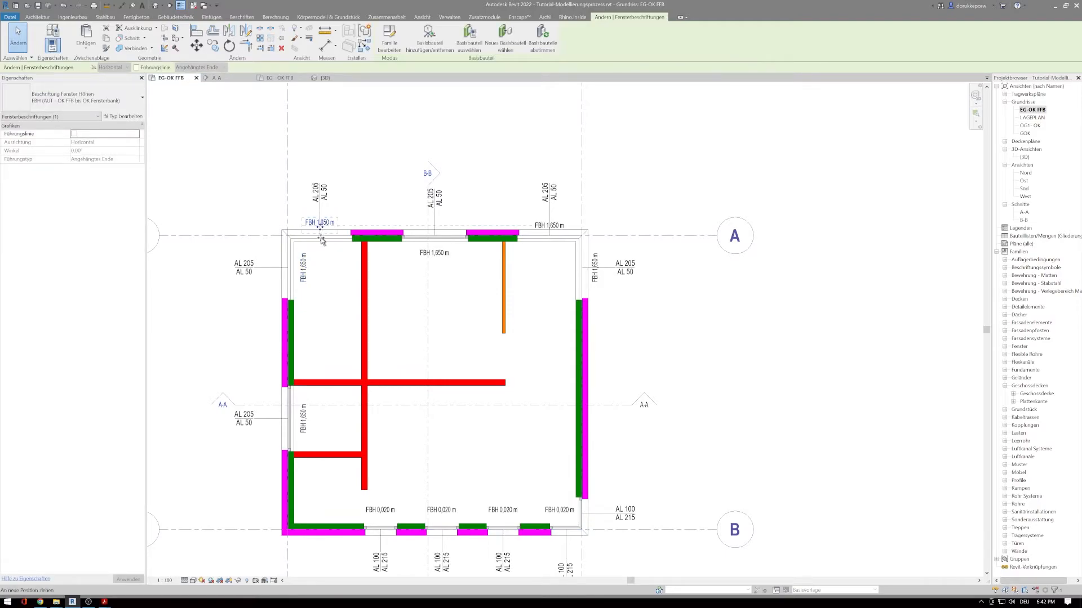
{"action": "mouse_move", "coordinate": [323, 250]}
{"action": "left_mouse_down"}
{"action": "mouse_move", "coordinate": [302, 269]}
{"action": "mouse_move", "coordinate": [330, 246]}
{"action": "left_mouse_up"}
{"action": "scroll", "coordinate": [305, 272], "scroll_direction": "up", "scroll_amount": 2}
{"action": "left_click", "coordinate": [303, 272]}
{"action": "left_click", "coordinate": [329, 253]}
{"action": "left_click", "coordinate": [515, 249]}
{"action": "left_click_drag", "start_coordinate": [504, 252], "coordinate": [503, 248]}
Move the two FBH tags of the north-east corner windows inside the building, next to their windows
{"action": "left_click", "coordinate": [677, 204]}
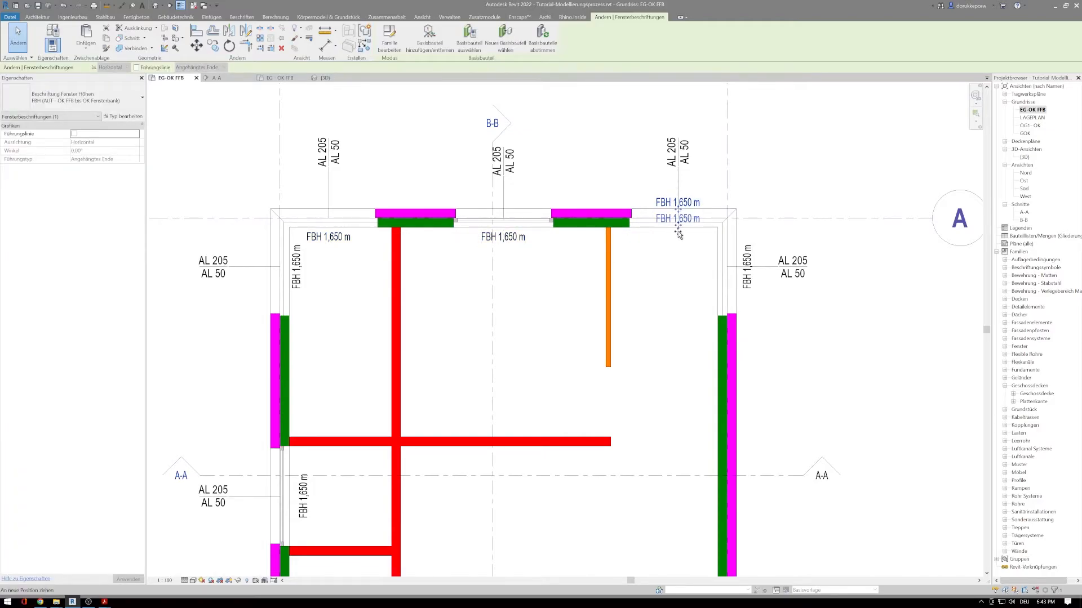
{"action": "left_click_drag", "start_coordinate": [678, 233], "coordinate": [678, 247]}
{"action": "left_click", "coordinate": [746, 267]}
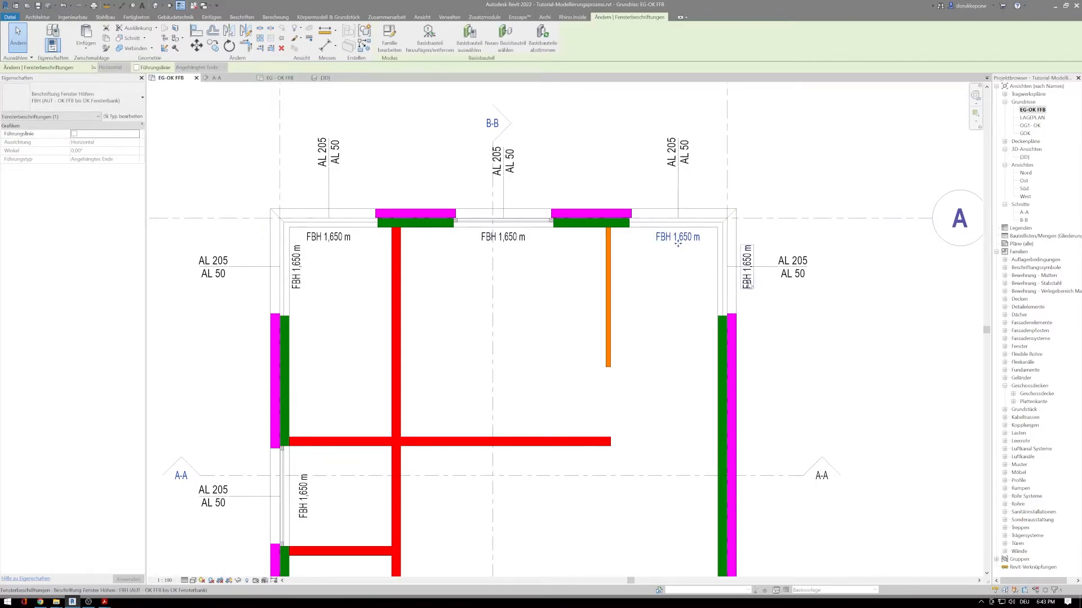
{"action": "left_click_drag", "start_coordinate": [747, 268], "coordinate": [714, 269]}
{"action": "left_click", "coordinate": [789, 349]}
Move the four FBH tags along the south wall together about 0.2 m straight down, closer to their windows
{"action": "scroll", "coordinate": [788, 345], "scroll_direction": "down", "scroll_amount": 2}
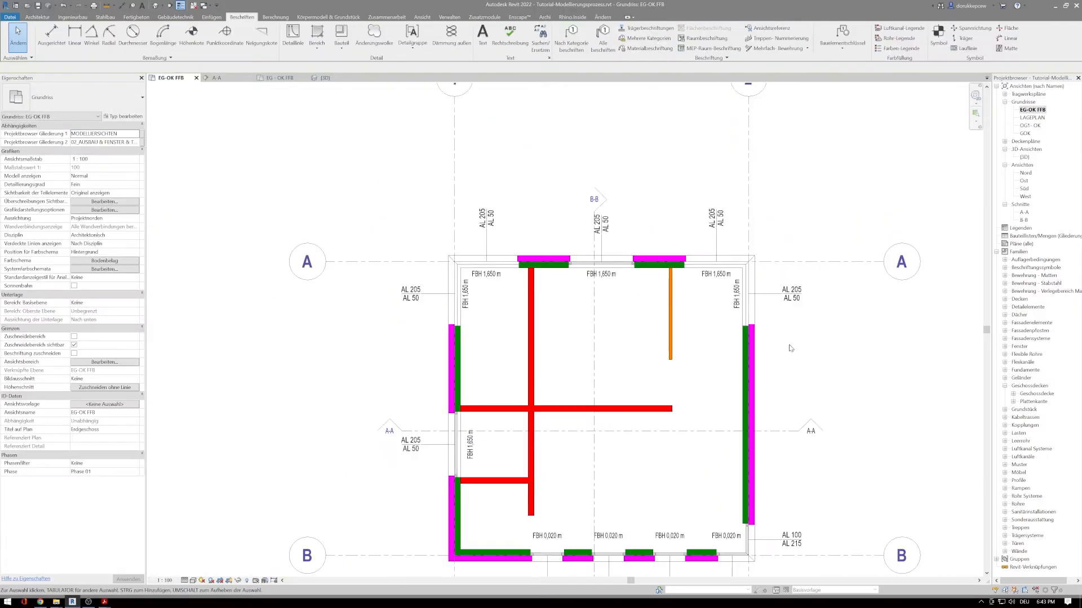
{"action": "middle_click_drag", "start_coordinate": [786, 345], "coordinate": [687, 289]}
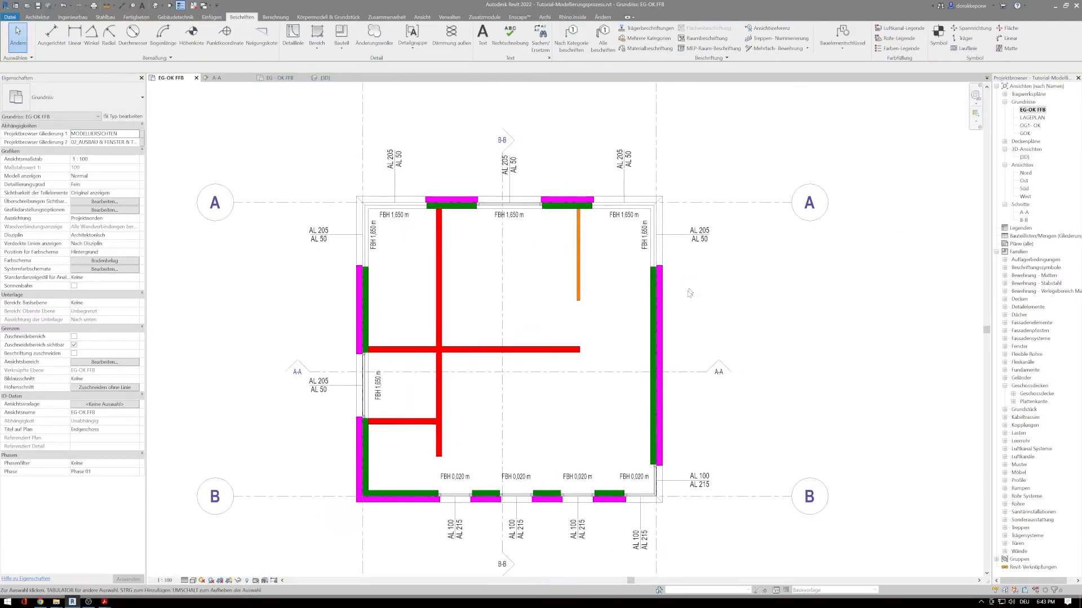
{"action": "left_click", "coordinate": [454, 477]}
{"action": "scroll", "coordinate": [454, 476], "scroll_direction": "up", "scroll_amount": 2}
{"action": "left_click", "coordinate": [537, 477], "text": "ctrl"}
{"action": "left_click", "coordinate": [616, 476], "text": "ctrl"}
{"action": "left_click", "coordinate": [691, 476], "text": "ctrl"}
{"action": "left_click", "coordinate": [196, 45]}
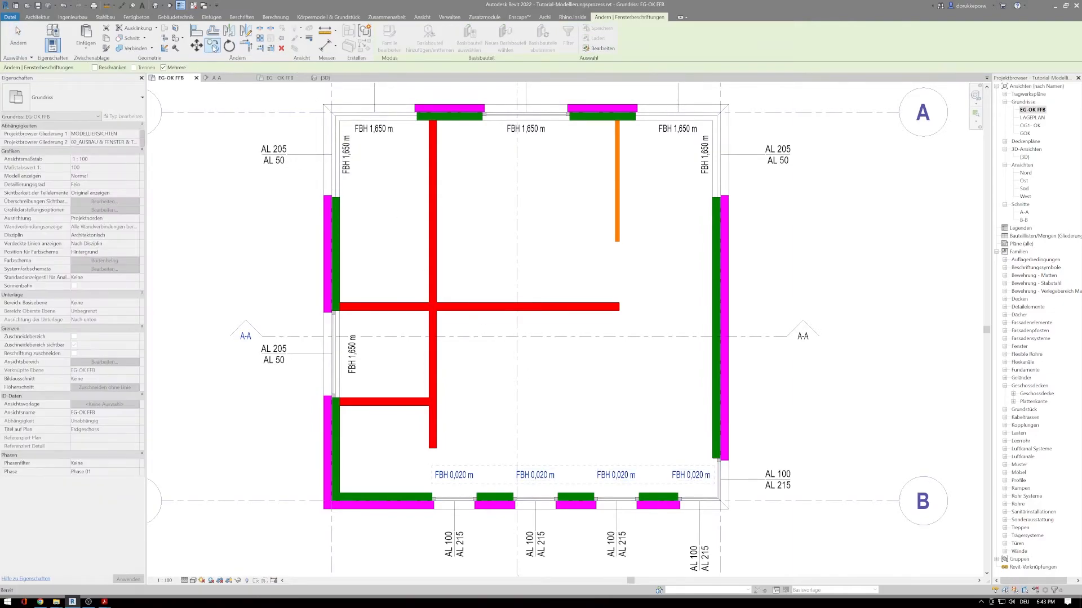
{"action": "scroll", "coordinate": [652, 494], "scroll_direction": "up", "scroll_amount": 2}
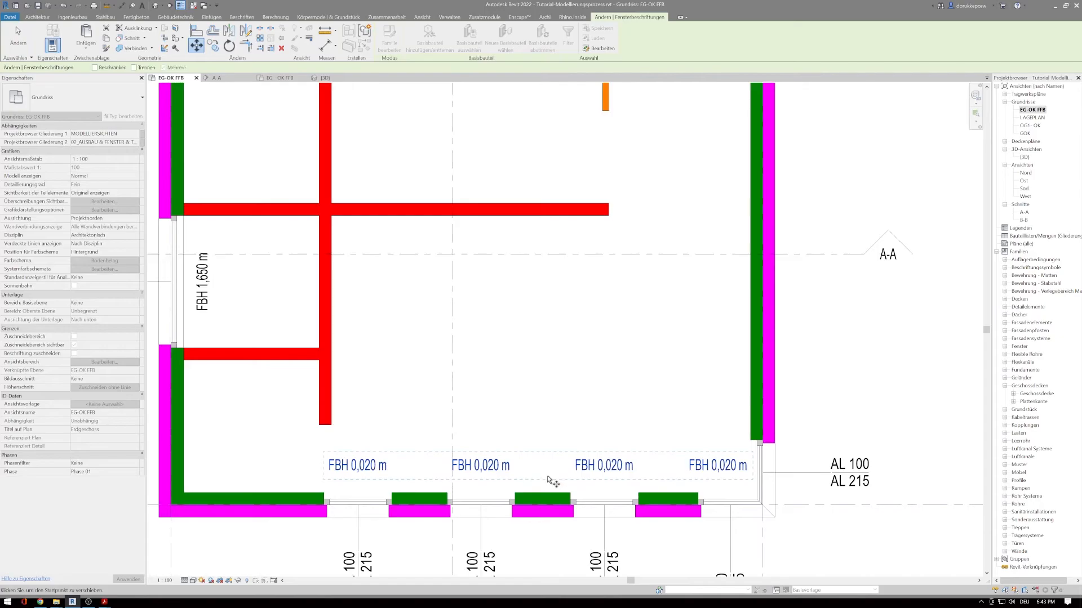
{"action": "left_click", "coordinate": [547, 468]}
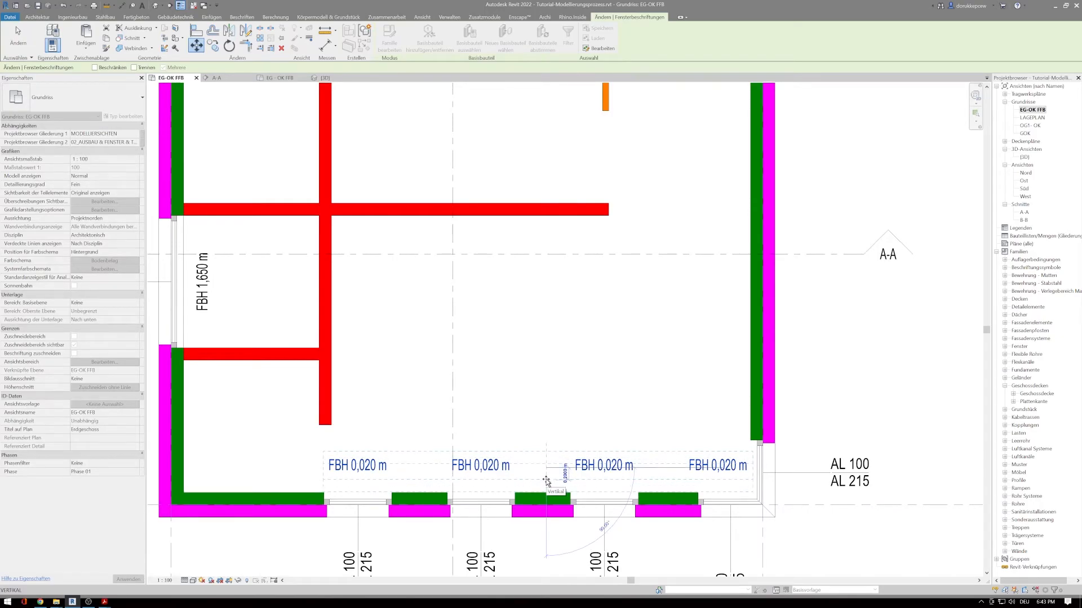
{"action": "left_click", "coordinate": [546, 482]}
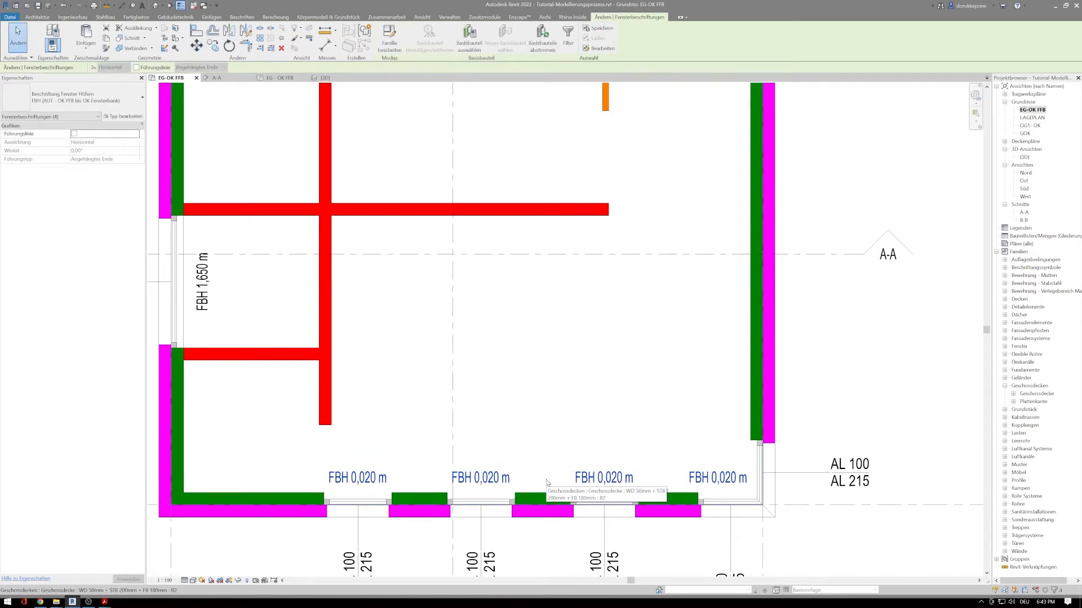
Shift the easternmost FBH tag on the south wall slightly east, toward the corner
{"action": "left_click", "coordinate": [718, 479]}
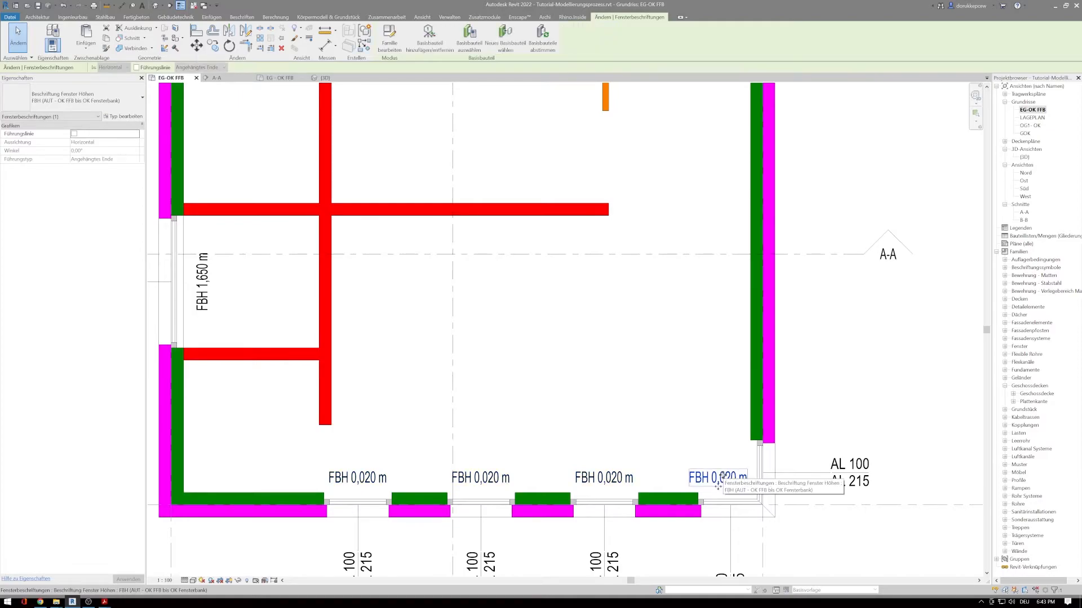
{"action": "left_click_drag", "start_coordinate": [718, 479], "coordinate": [725, 483]}
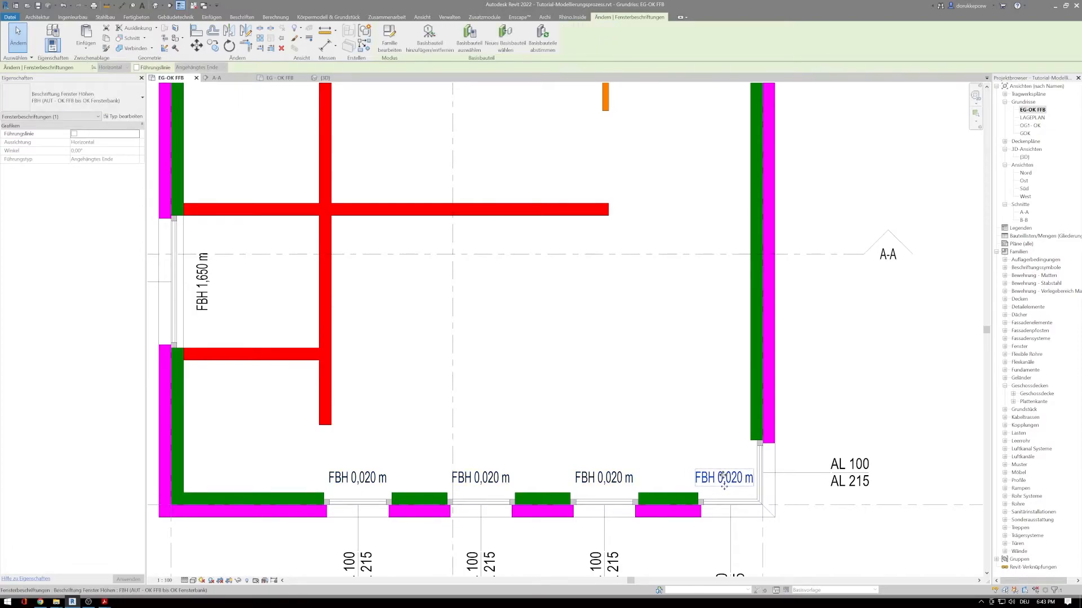
{"action": "key", "text": "Escape"}
{"action": "scroll", "coordinate": [814, 423], "scroll_direction": "down", "scroll_amount": 3}
{"action": "middle_click_drag", "start_coordinate": [815, 404], "coordinate": [733, 406]}
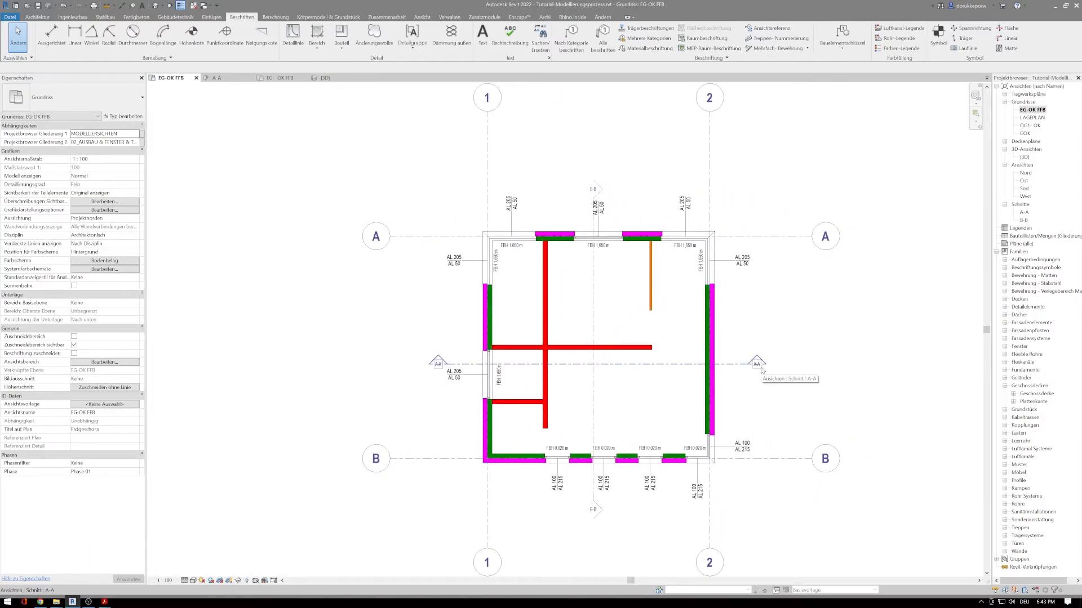
{"action": "middle_click_drag", "start_coordinate": [607, 292], "coordinate": [568, 294]}
{"action": "scroll", "coordinate": [581, 391], "scroll_direction": "up", "scroll_amount": 2}
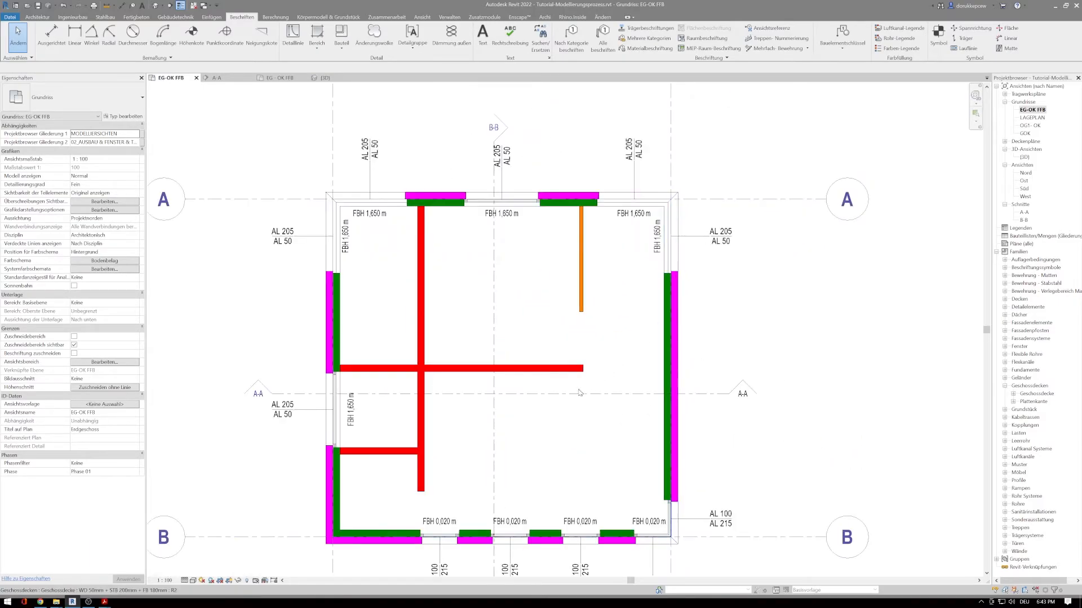
{"action": "middle_click_drag", "start_coordinate": [514, 442], "coordinate": [505, 431]}
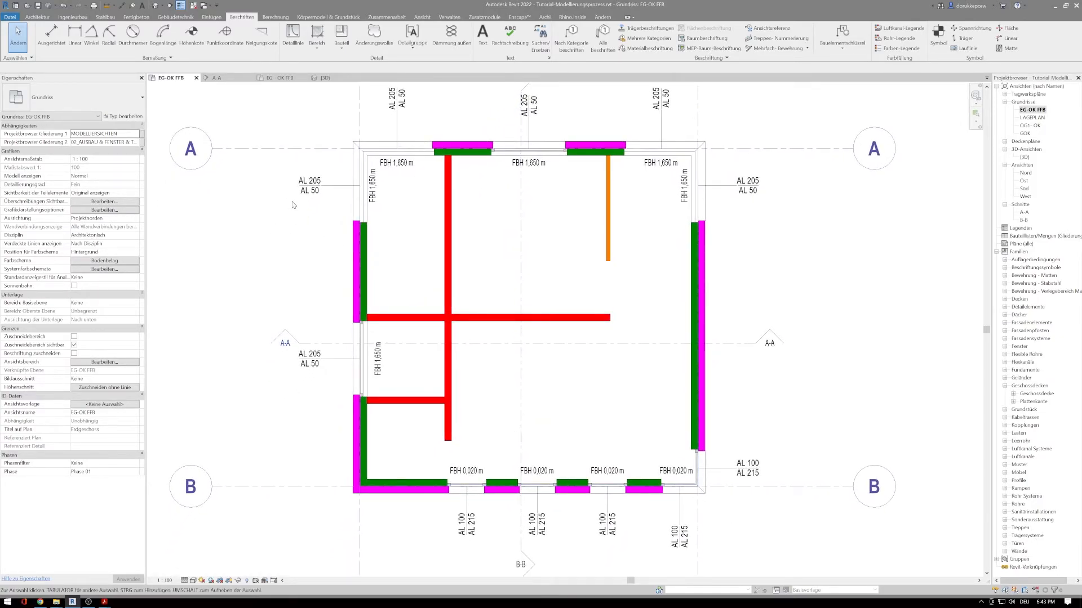
Place a TÜ DF 1 - Haustüre door, type DL - 900 x 2100, in the west outer wall near the south-west corner
{"action": "left_click", "coordinate": [37, 17]}
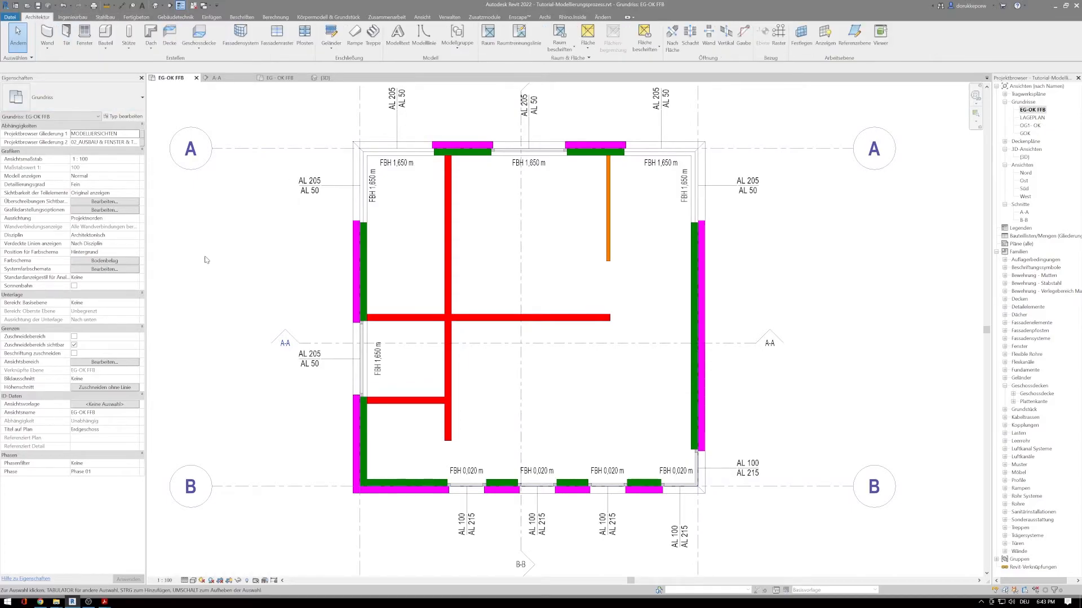
{"action": "left_click", "coordinate": [66, 35]}
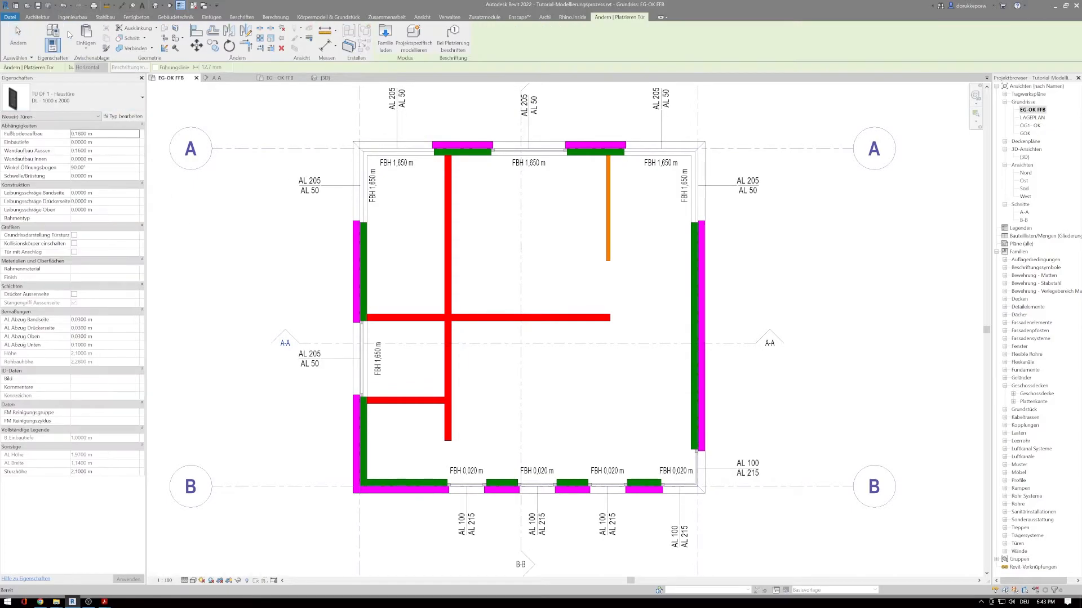
{"action": "left_click", "coordinate": [88, 103]}
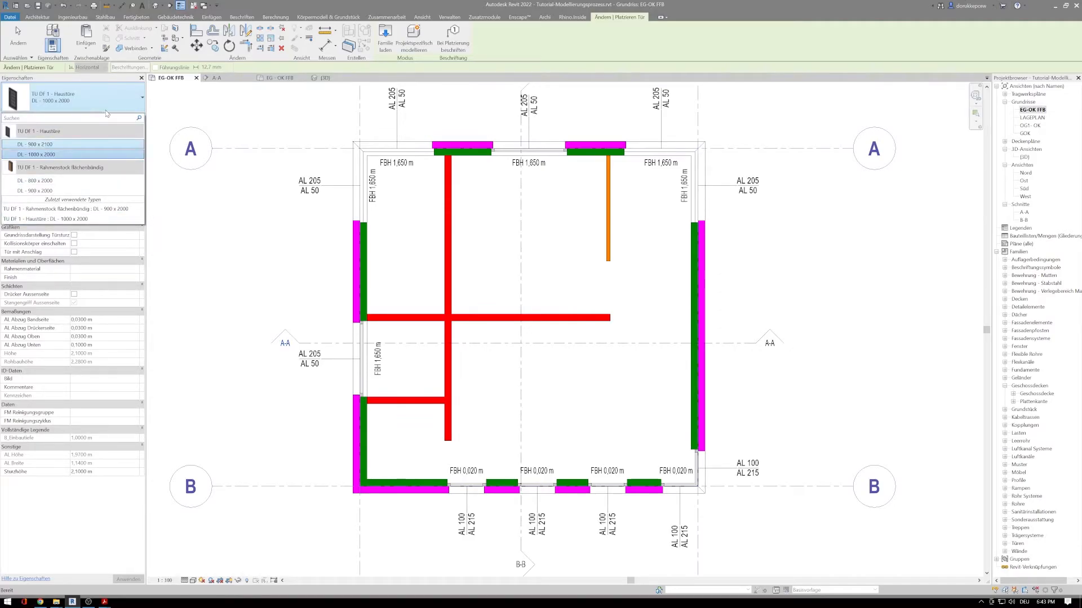
{"action": "mouse_move", "coordinate": [52, 157]}
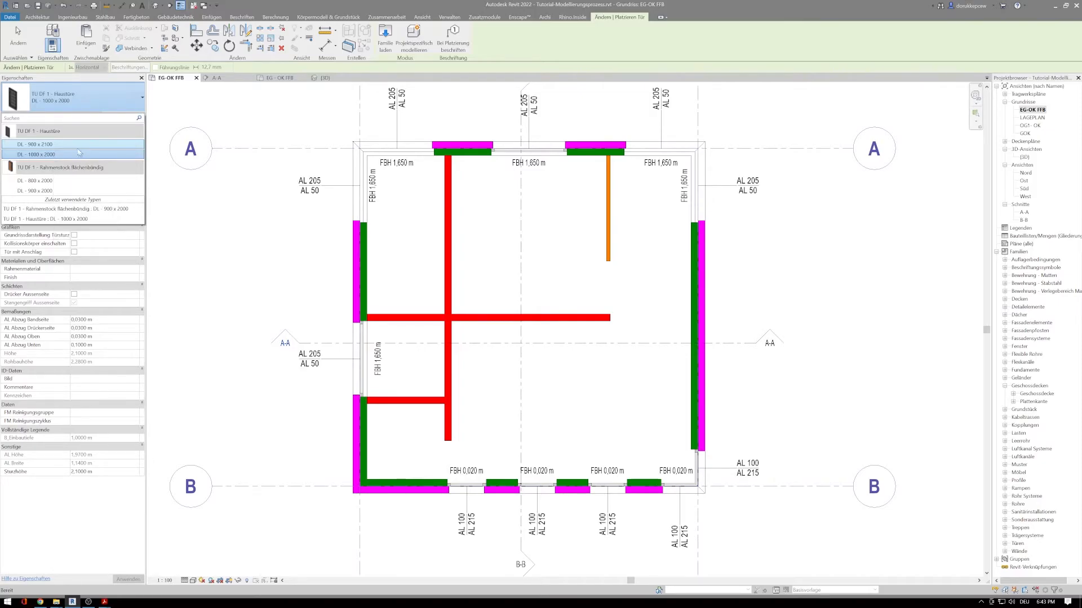
{"action": "left_click", "coordinate": [60, 146]}
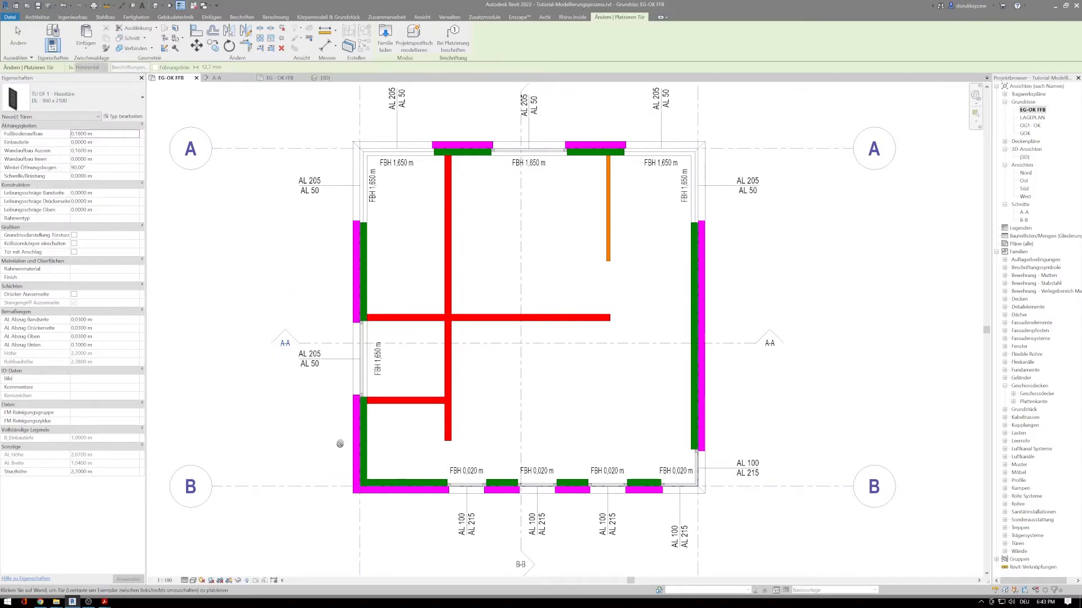
{"action": "scroll", "coordinate": [358, 453], "scroll_direction": "up", "scroll_amount": 1}
{"action": "scroll", "coordinate": [359, 454], "scroll_direction": "up", "scroll_amount": 1}
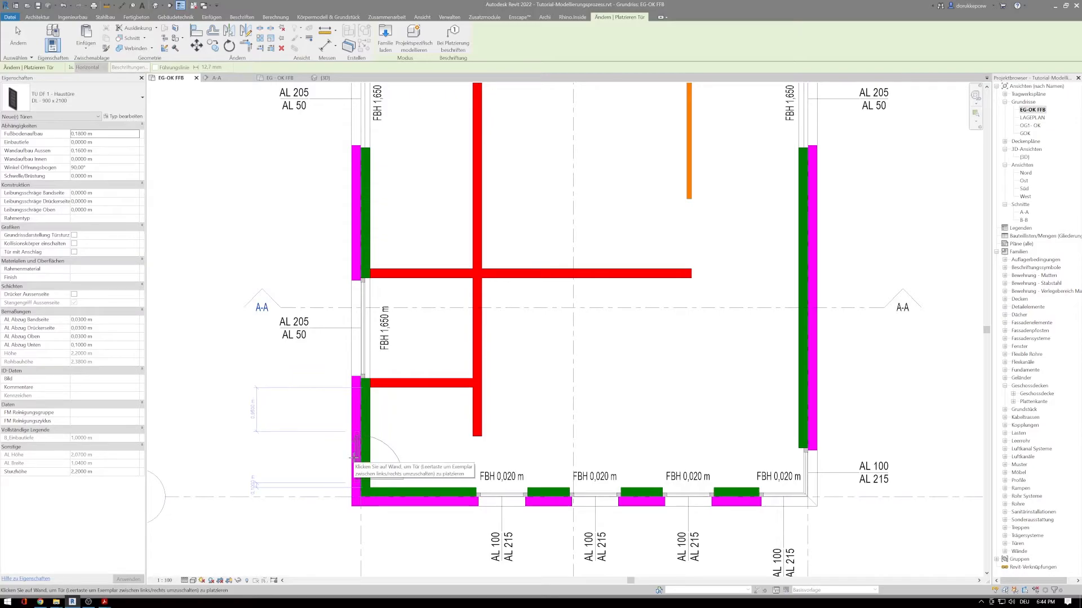
{"action": "left_click", "coordinate": [355, 457]}
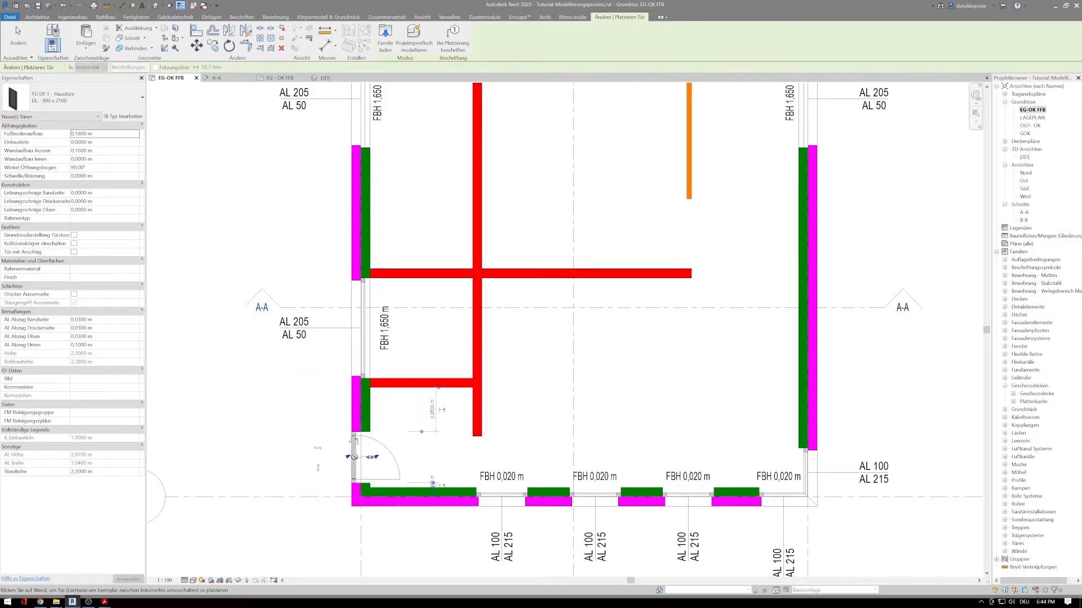
{"action": "middle_click_drag", "start_coordinate": [432, 436], "coordinate": [508, 352]}
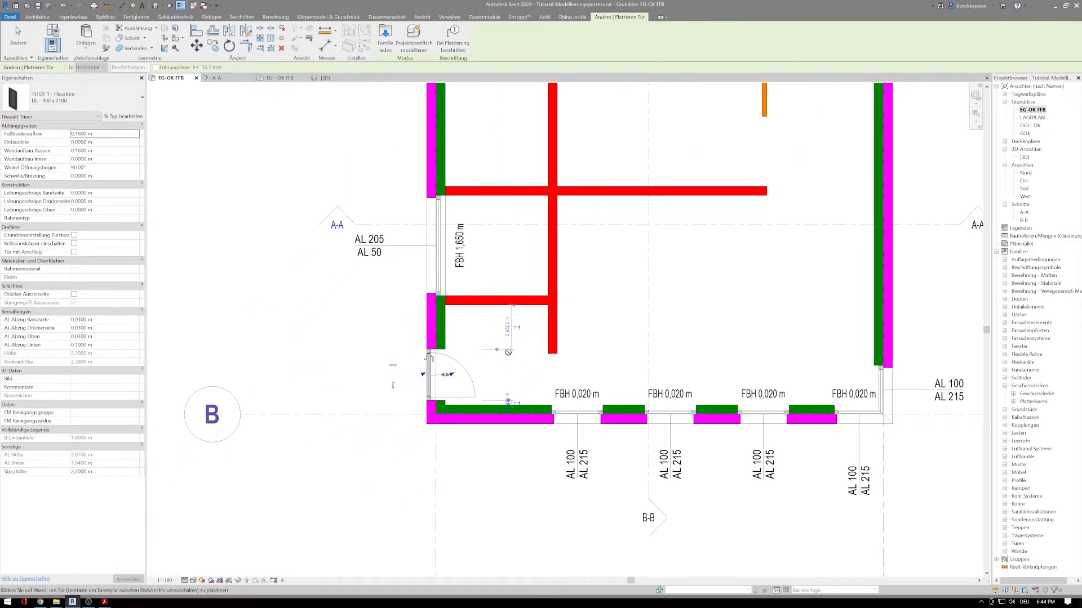
{"action": "key", "text": "Escape"}
{"action": "key", "text": "Escape"}
Position the entrance door so its centre lies 0.9 m from the outer face of the south wall
{"action": "left_click", "coordinate": [464, 366]}
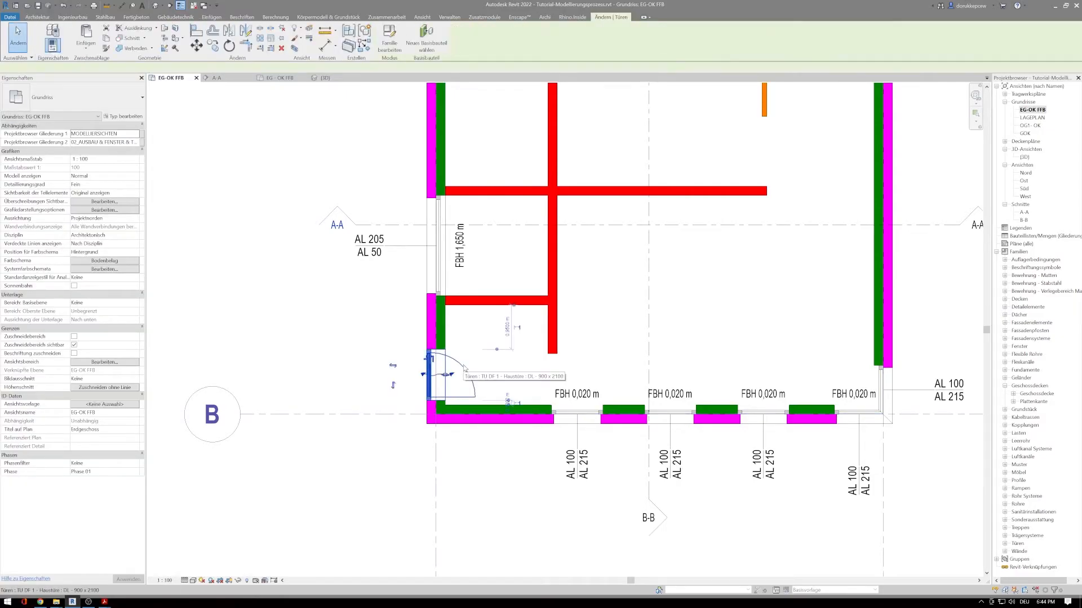
{"action": "scroll", "coordinate": [464, 366], "scroll_direction": "down", "scroll_amount": 1}
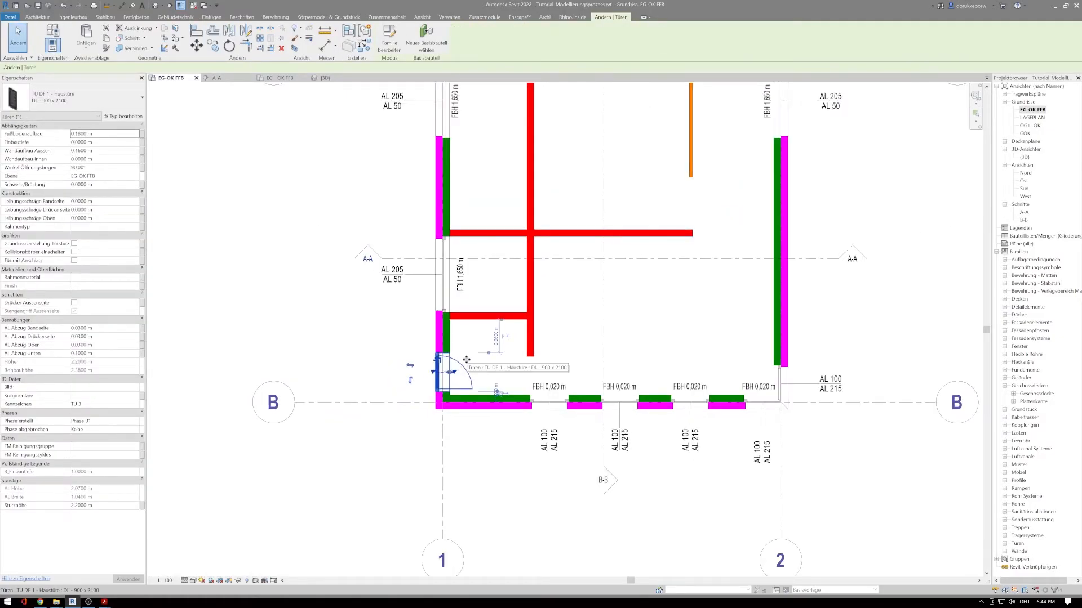
{"action": "scroll", "coordinate": [448, 388], "scroll_direction": "up", "scroll_amount": 2}
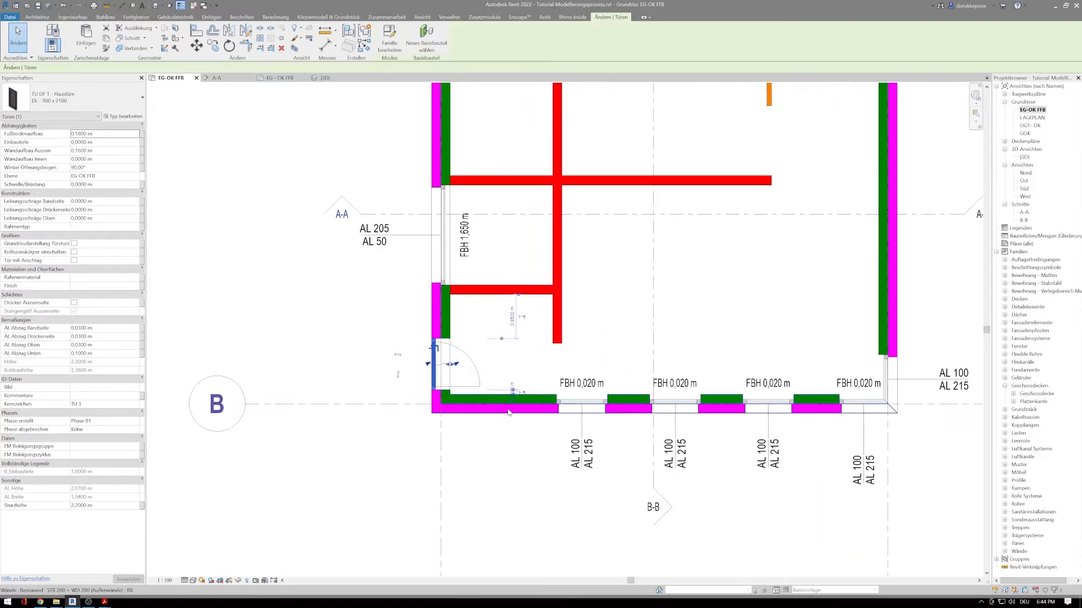
{"action": "scroll", "coordinate": [511, 398], "scroll_direction": "up", "scroll_amount": 3}
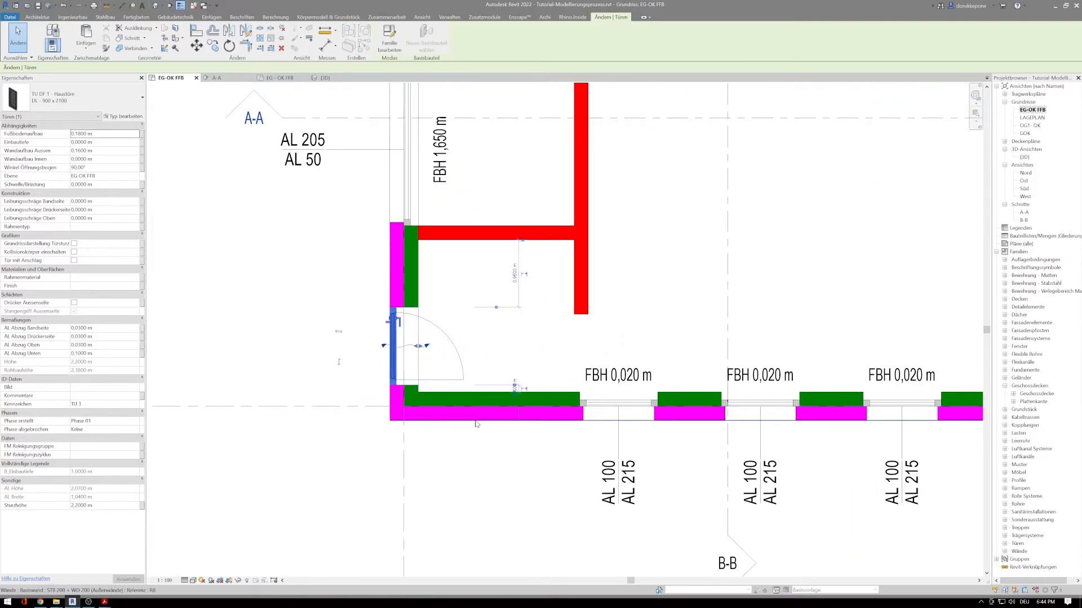
{"action": "left_click_drag", "start_coordinate": [514, 387], "coordinate": [514, 346]}
{"action": "left_click", "coordinate": [514, 383]}
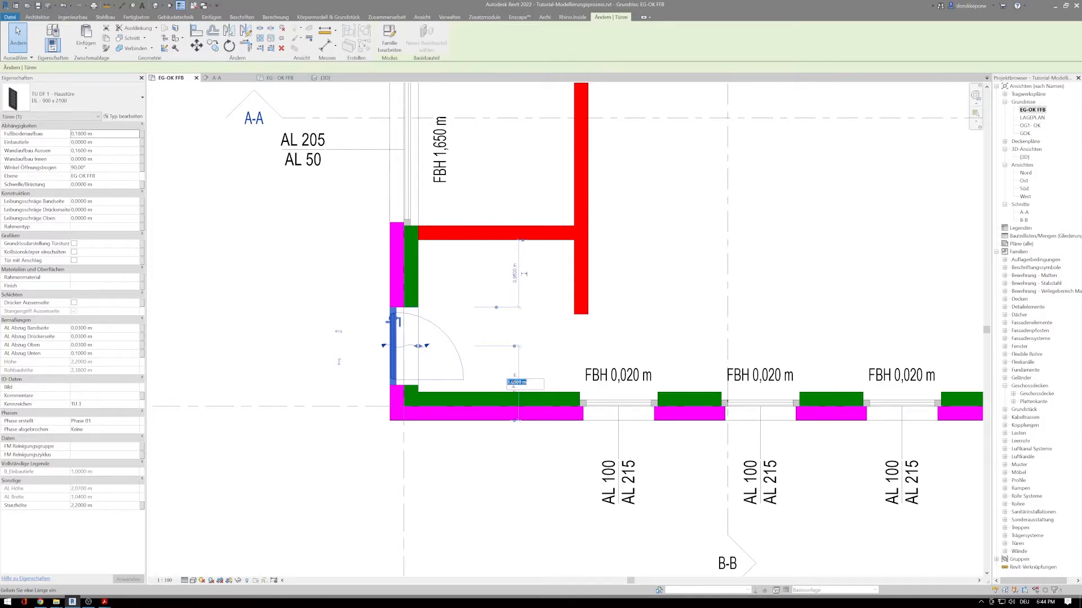
{"action": "type", "text": "0.9"}
{"action": "key", "text": "Return"}
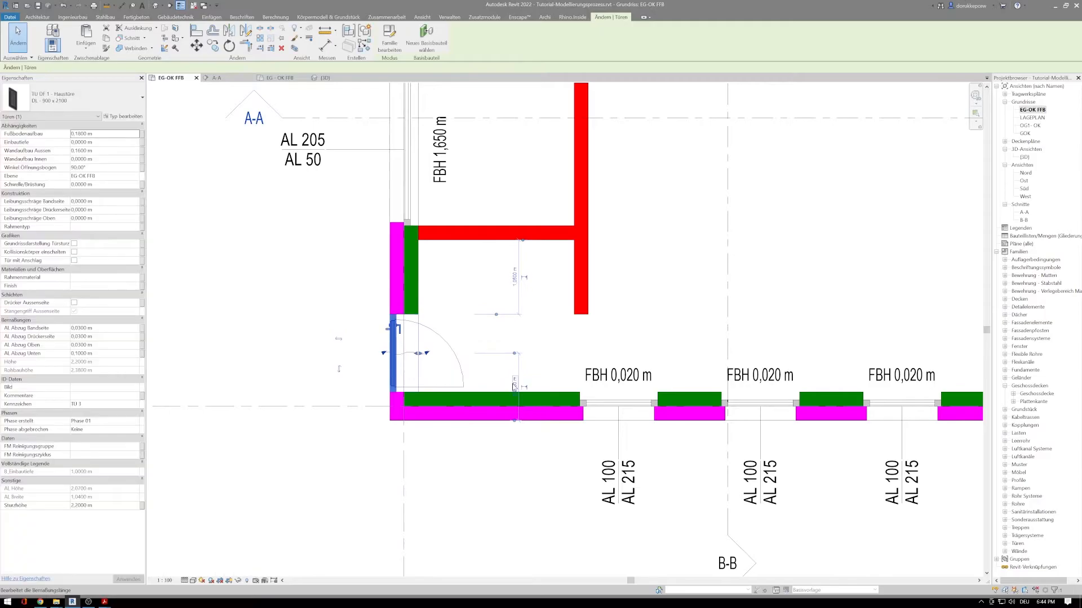
{"action": "key", "text": "Escape"}
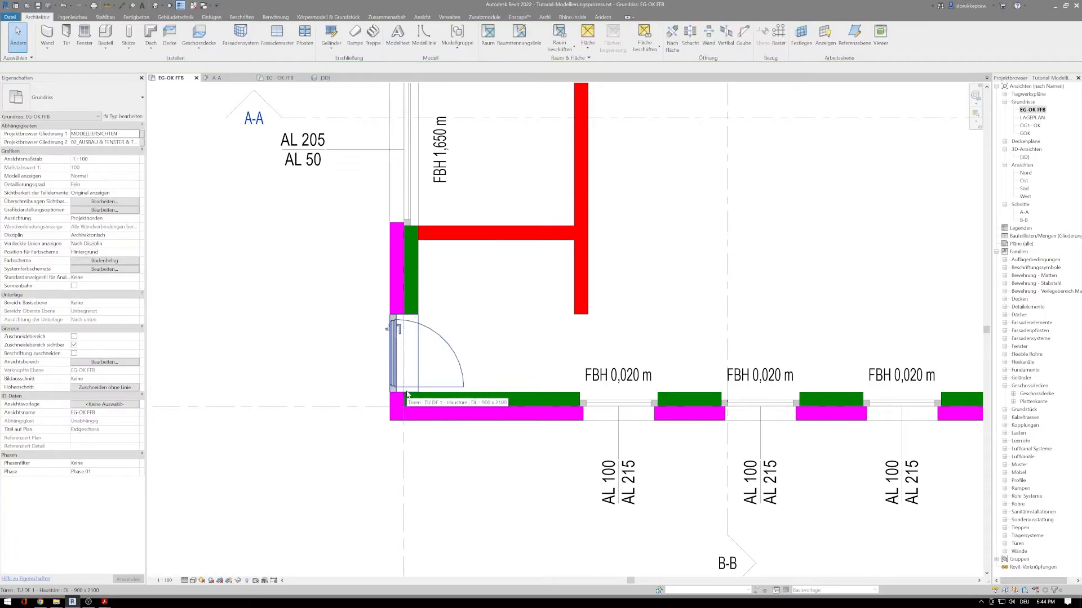
Try the coarse detail level (Grob) on the floor plan
{"action": "scroll", "coordinate": [445, 408], "scroll_direction": "down", "scroll_amount": 3}
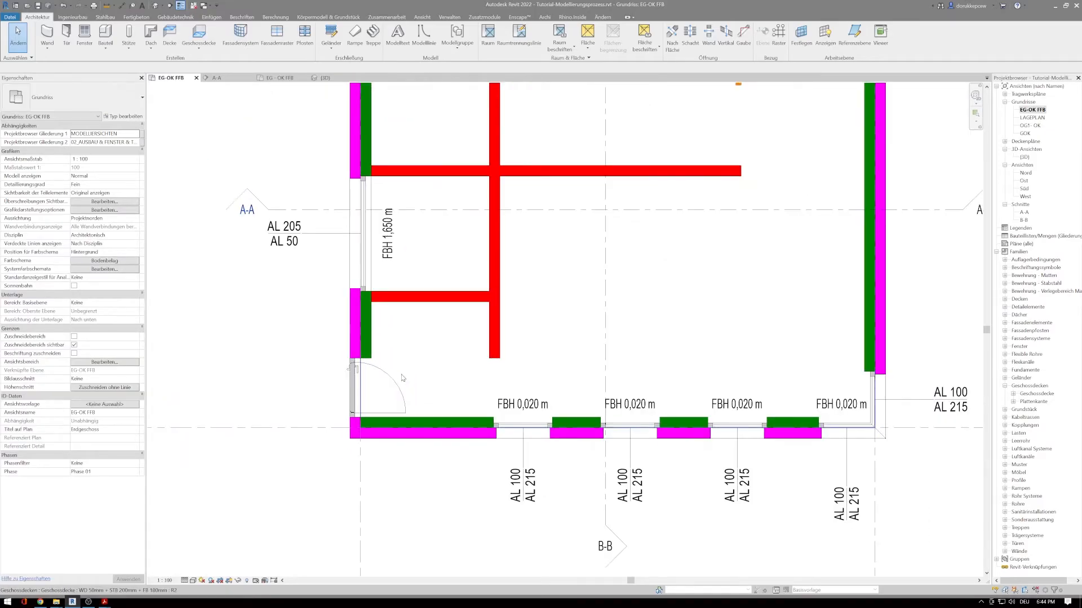
{"action": "middle_click_drag", "start_coordinate": [403, 377], "coordinate": [386, 392]}
{"action": "left_click", "coordinate": [185, 581]}
{"action": "left_click", "coordinate": [195, 554]}
{"action": "scroll", "coordinate": [268, 372], "scroll_direction": "down", "scroll_amount": 2}
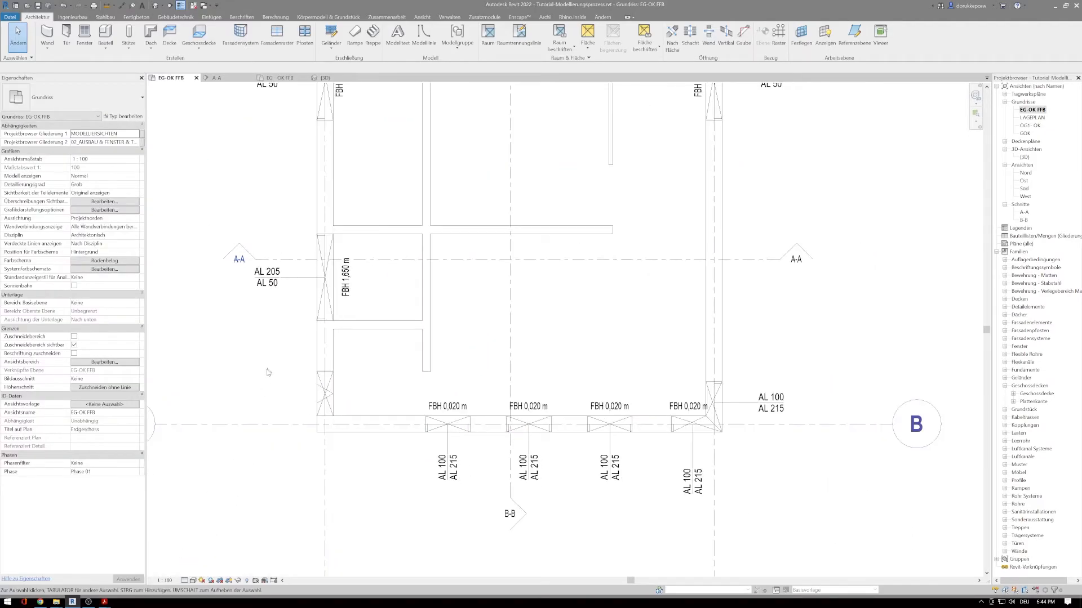
Set the floor plan's detail level to Mittel and close the inactive views
{"action": "left_click", "coordinate": [185, 581]}
{"action": "left_click", "coordinate": [195, 563]}
{"action": "middle_click_drag", "start_coordinate": [269, 386], "coordinate": [244, 429]}
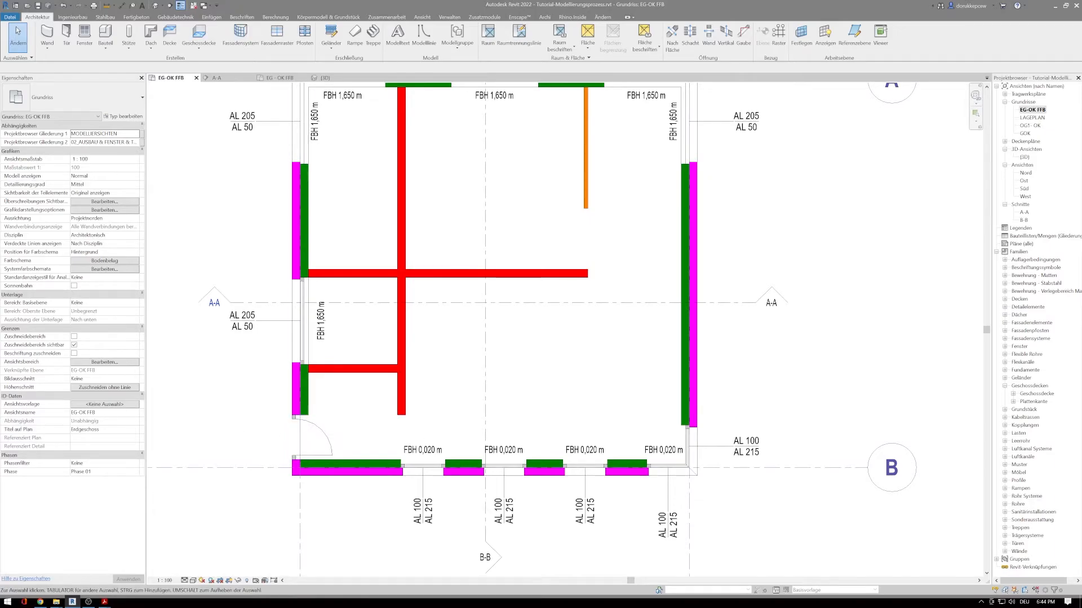
{"action": "left_click", "coordinate": [193, 6]}
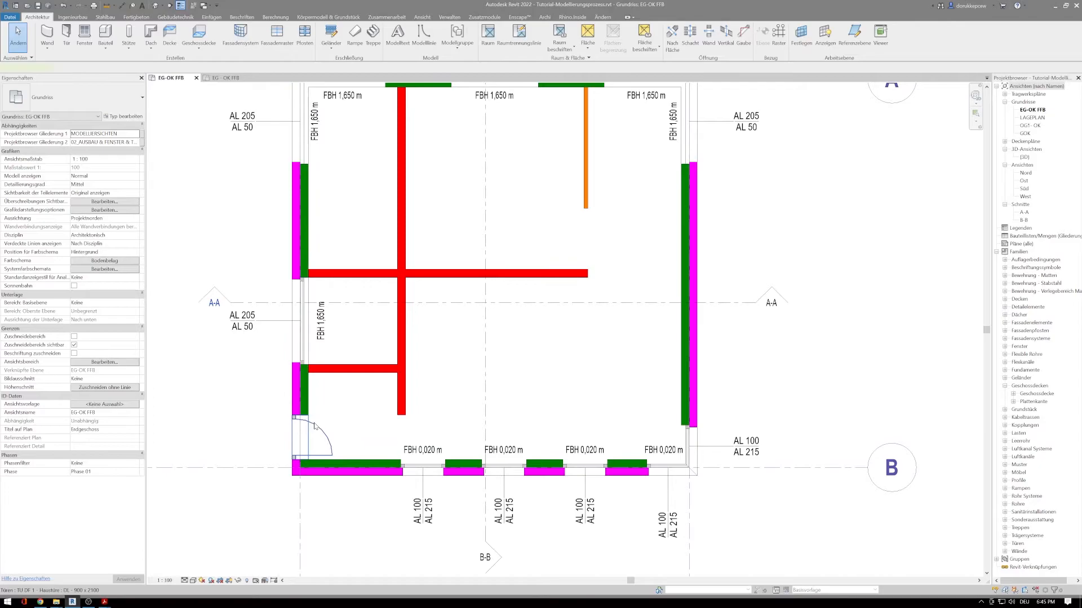
Set the entrance door's installation depth (Einbautiefe) to 0.2 m
{"action": "left_click", "coordinate": [315, 427]}
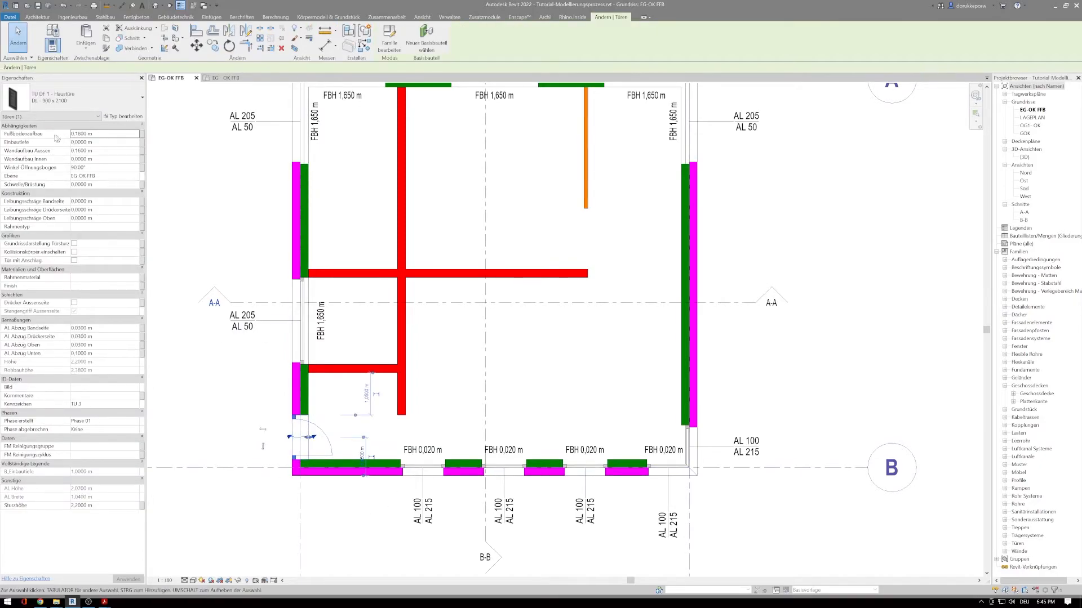
{"action": "left_click", "coordinate": [109, 142]}
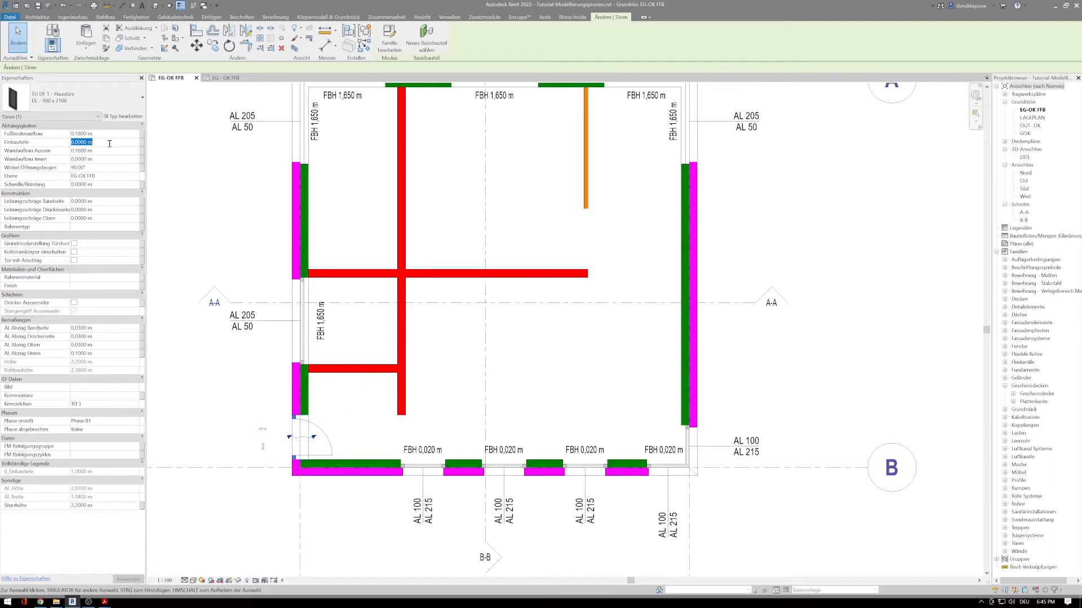
{"action": "type", "text": "0"}
{"action": "type", "text": ".2"}
{"action": "key", "text": "Return"}
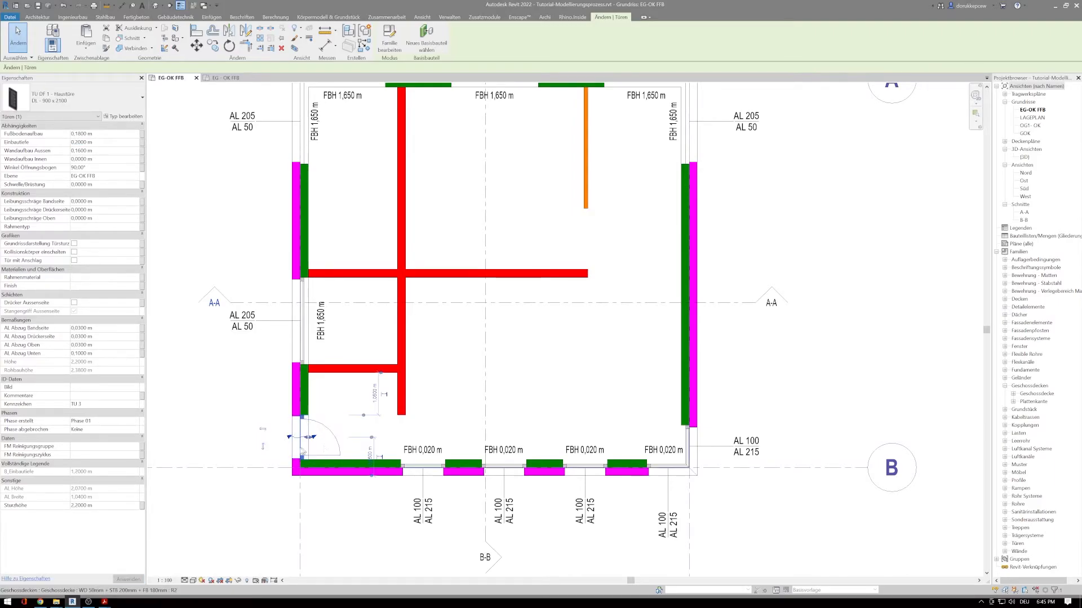
Tag the entrance door by category with its clear-opening size tag, without a leader
{"action": "scroll", "coordinate": [307, 445], "scroll_direction": "up", "scroll_amount": 3}
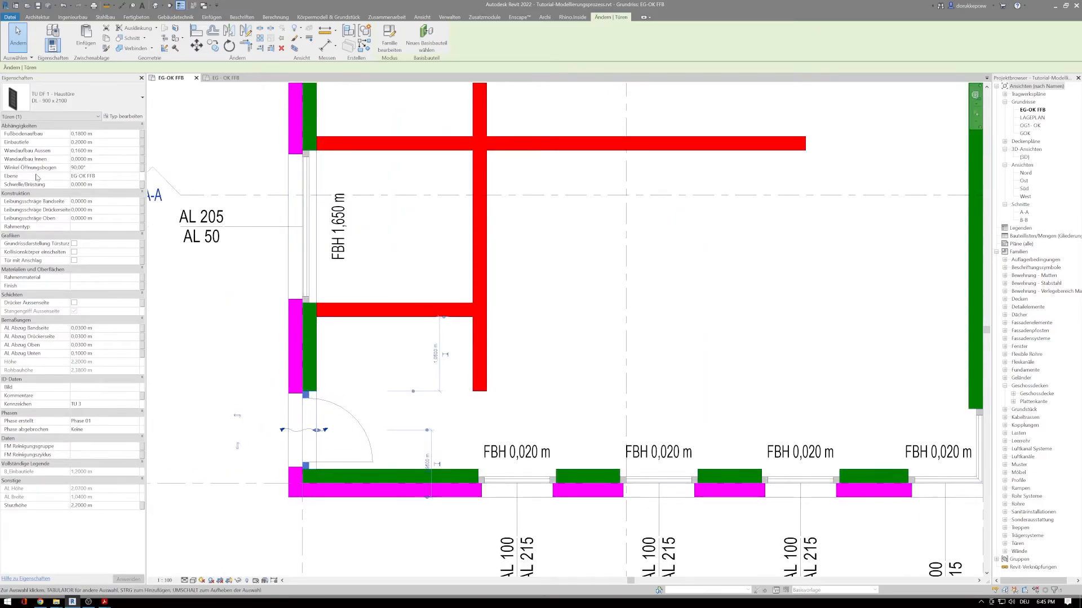
{"action": "middle_click_drag", "start_coordinate": [209, 416], "coordinate": [312, 370]}
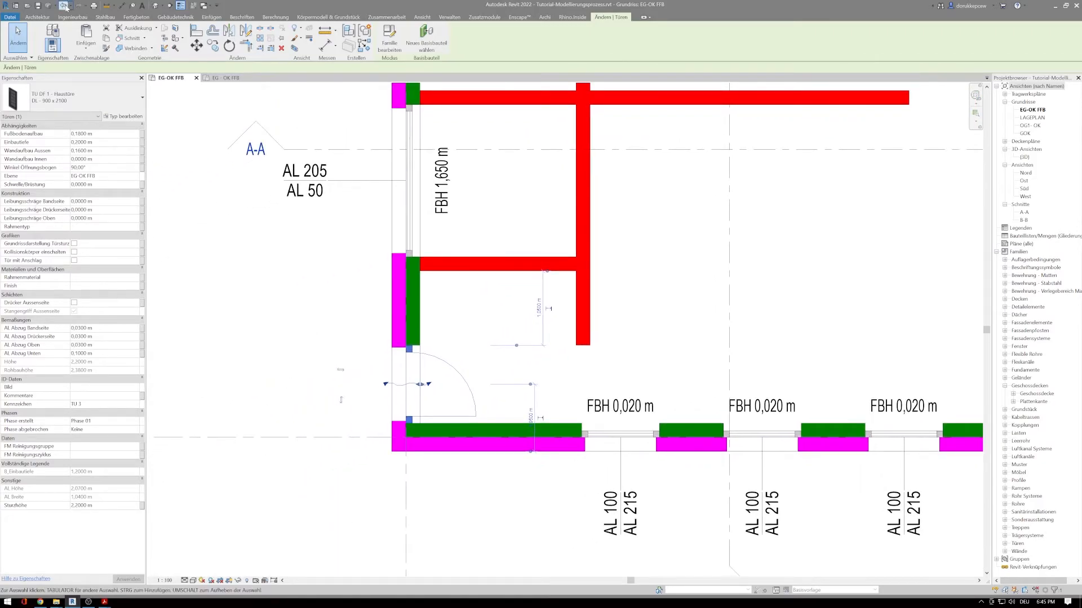
{"action": "left_click", "coordinate": [242, 17]}
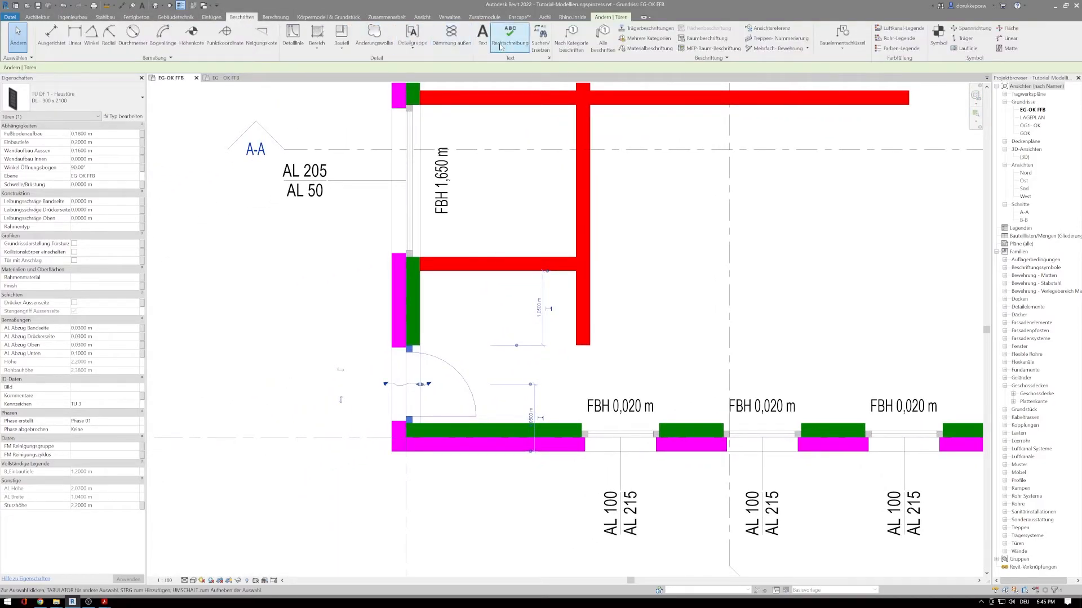
{"action": "left_click", "coordinate": [570, 38]}
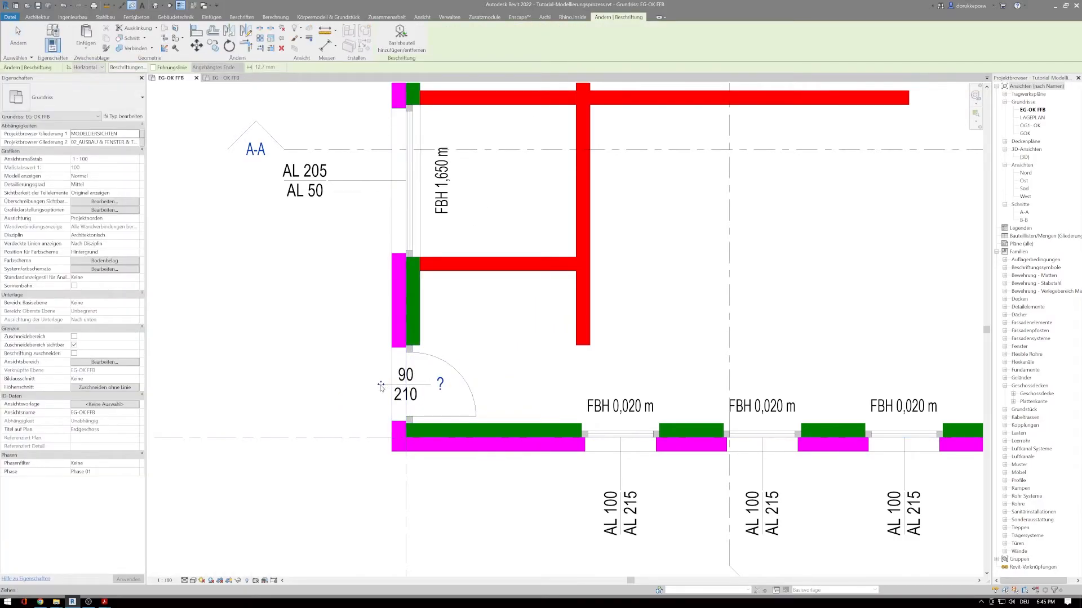
{"action": "key", "text": "Escape"}
Move the entrance door's size tag east out of the wall opening, into the door swing
{"action": "scroll", "coordinate": [473, 361], "scroll_direction": "down", "scroll_amount": 2}
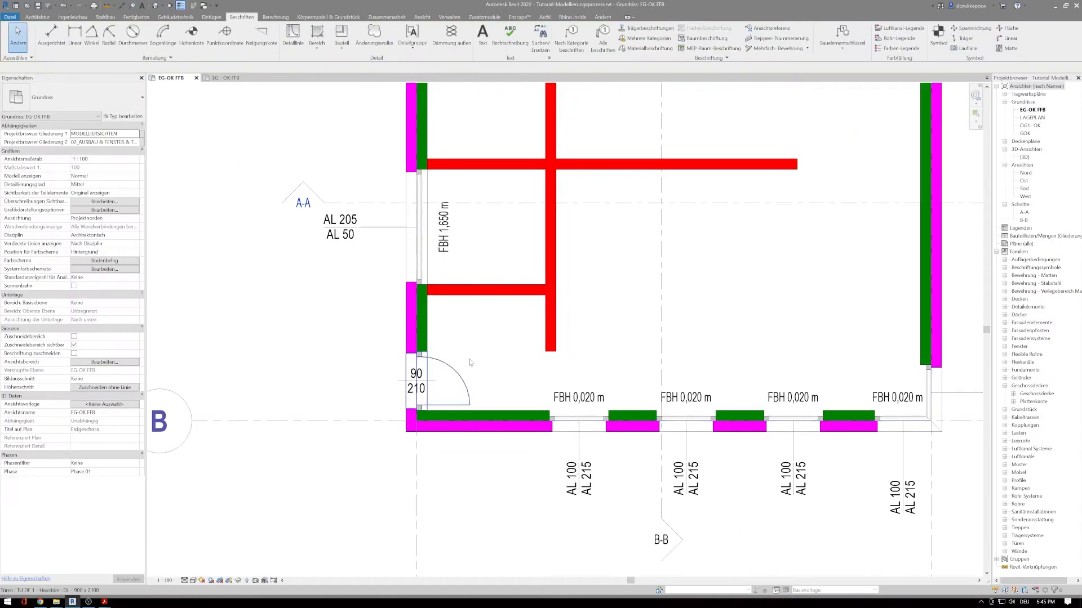
{"action": "left_click", "coordinate": [410, 384]}
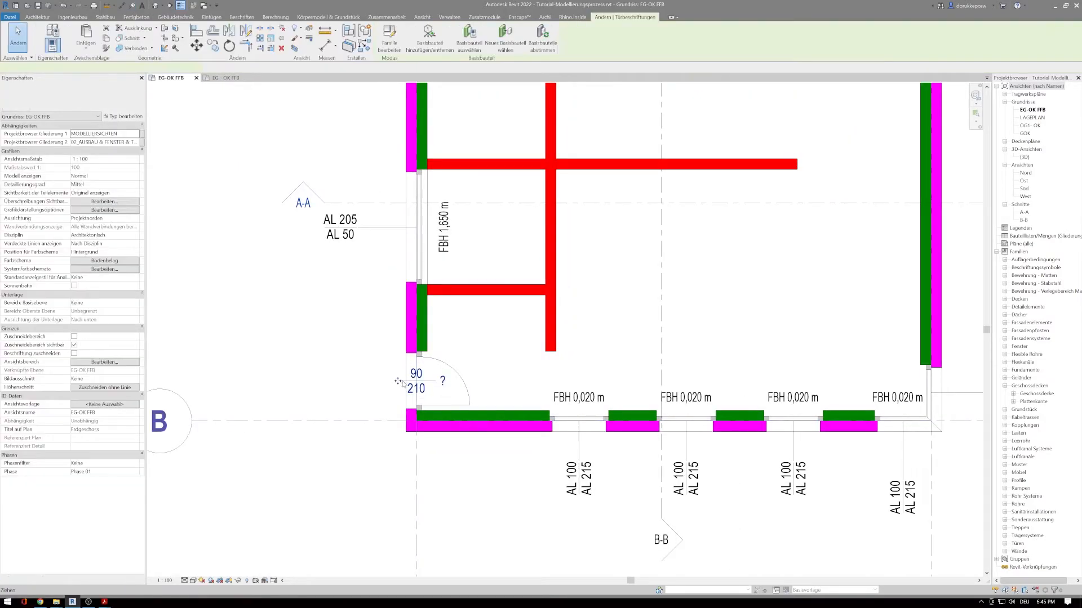
{"action": "left_click_drag", "start_coordinate": [421, 382], "coordinate": [445, 381]}
{"action": "left_click", "coordinate": [551, 370]}
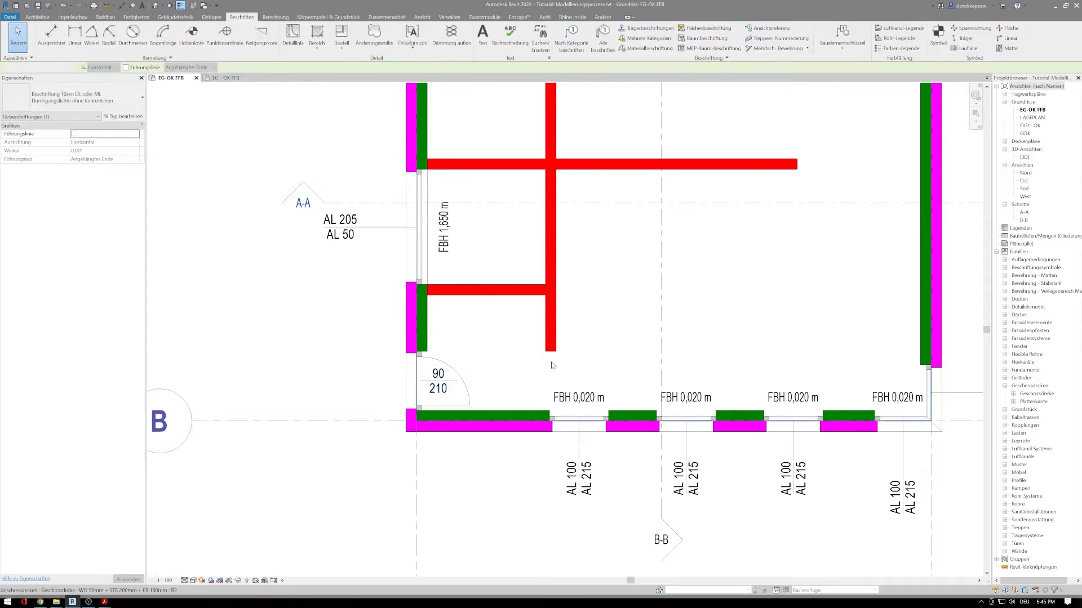
Place a TÜ DF 1 - Rahmenstock flächenbündig door, type DL - 800 x 2000, in the short partition north of the entrance, hinged east and swinging south
{"action": "scroll", "coordinate": [532, 323], "scroll_direction": "down", "scroll_amount": 1}
{"action": "middle_click_drag", "start_coordinate": [514, 326], "coordinate": [393, 400]}
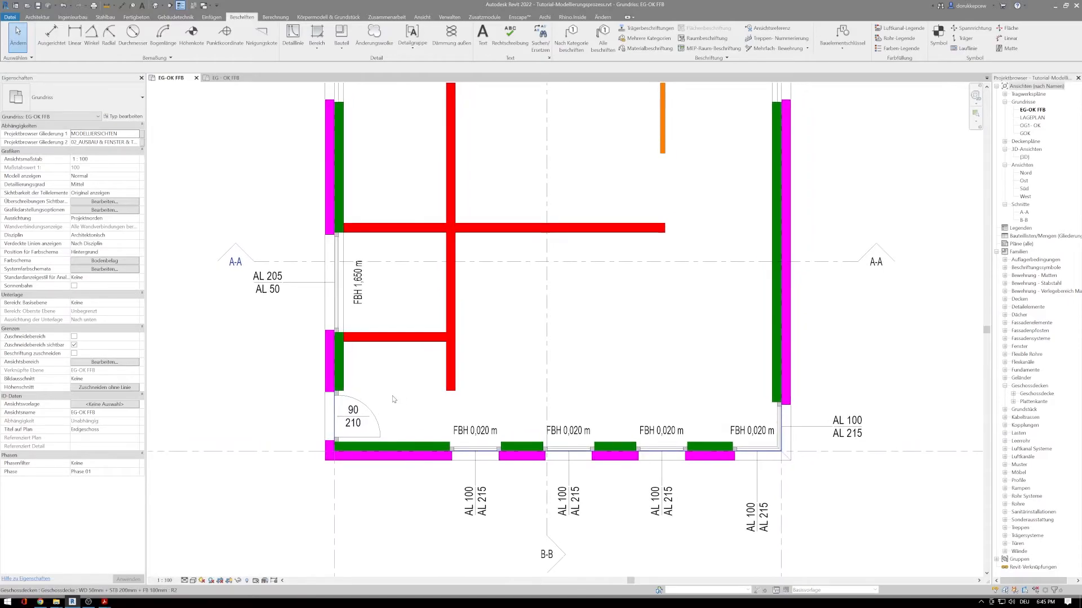
{"action": "left_click", "coordinate": [40, 17]}
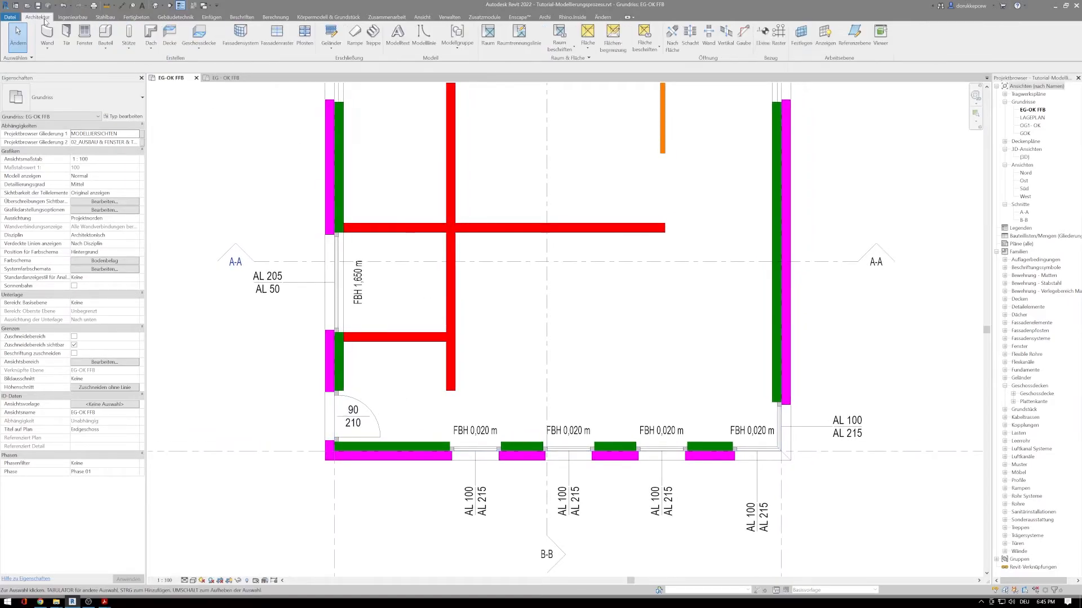
{"action": "left_click", "coordinate": [65, 31]}
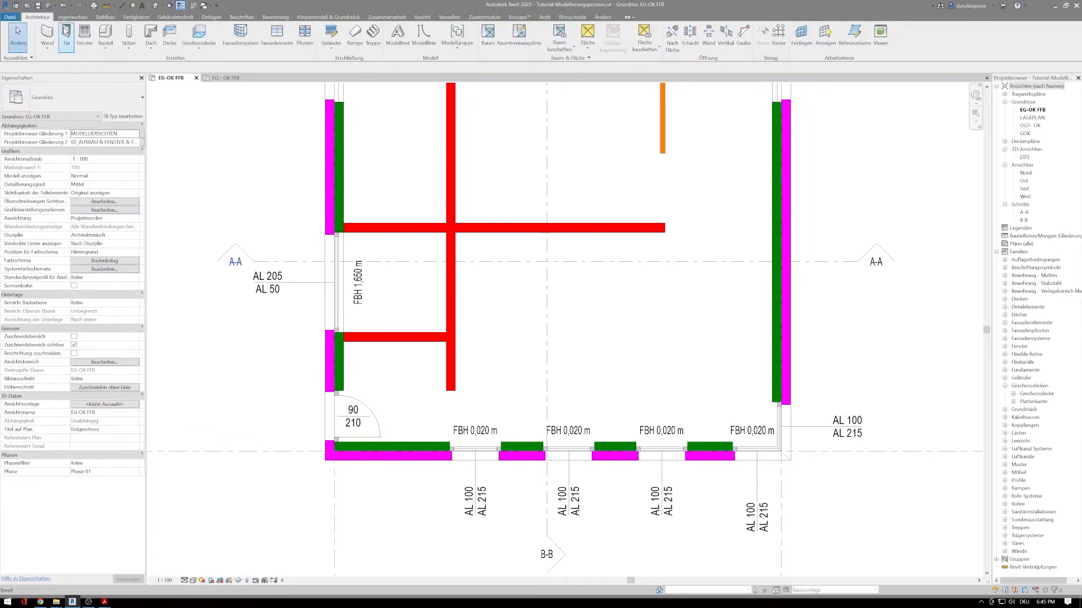
{"action": "left_click", "coordinate": [79, 98]}
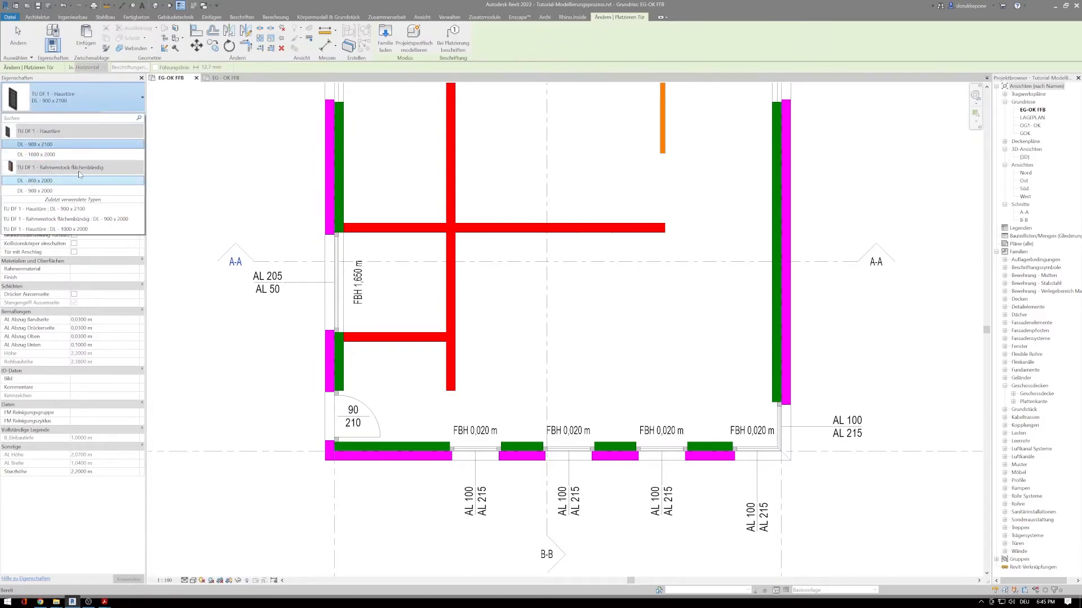
{"action": "left_click", "coordinate": [47, 182]}
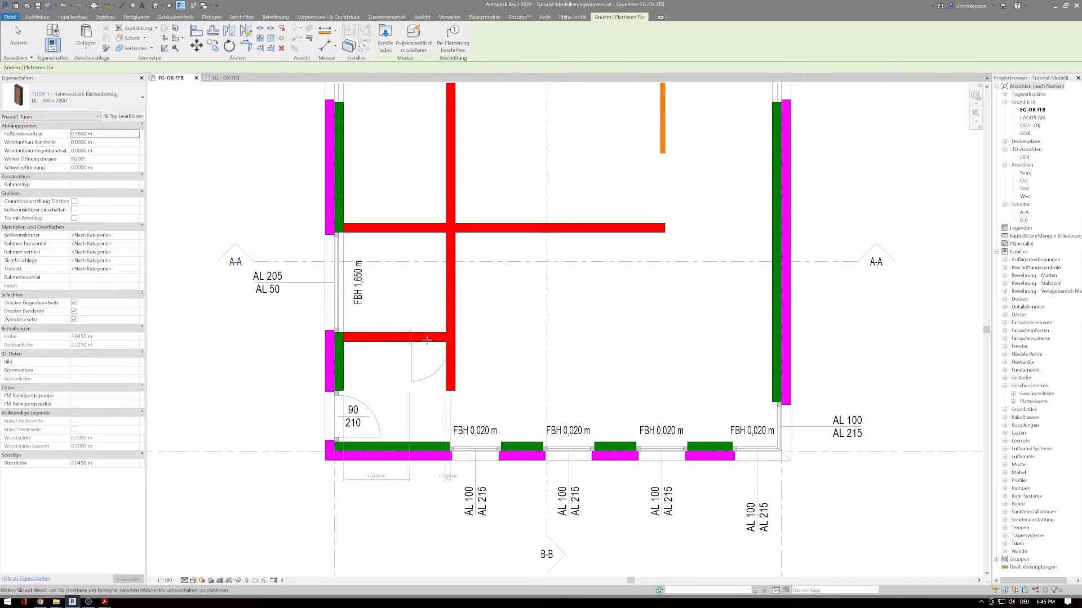
{"action": "key", "text": "space"}
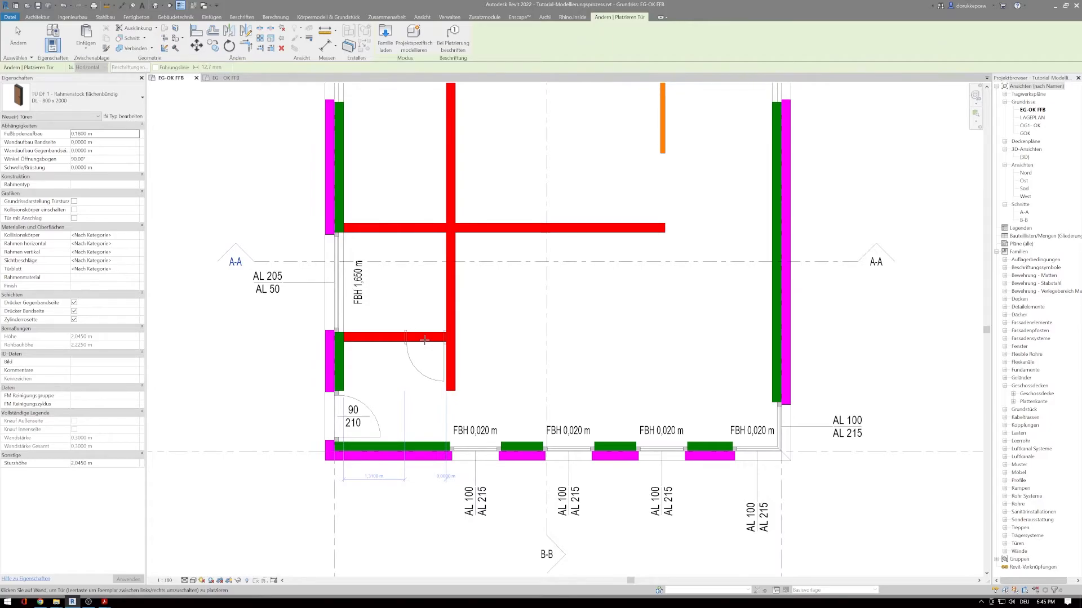
{"action": "left_click", "coordinate": [424, 340]}
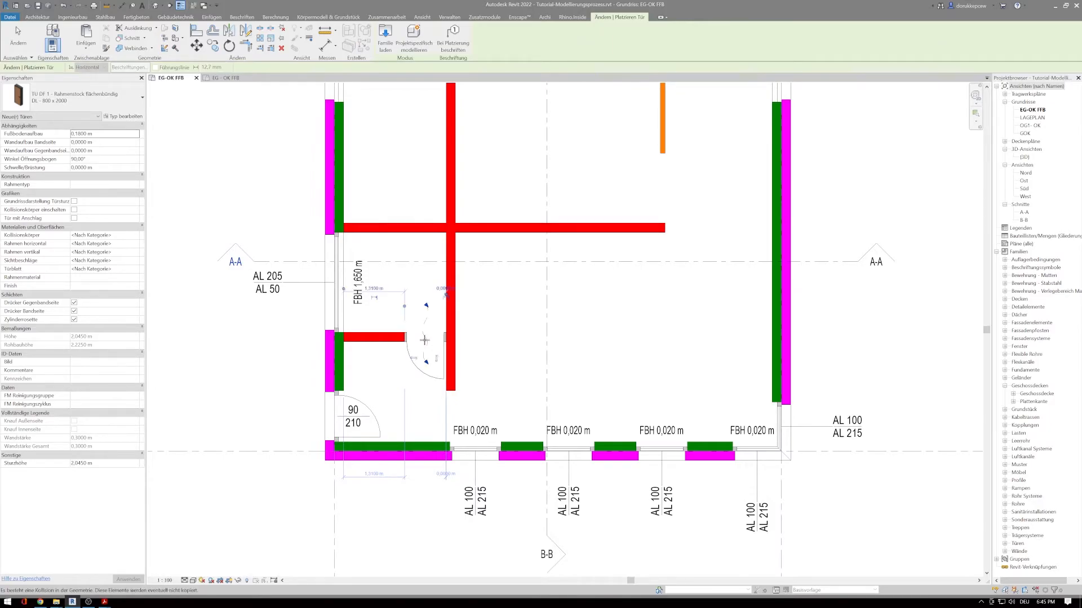
Place a second DL - 800 x 2000 door in the long north-south partition, just north of the east-west partition
{"action": "left_click", "coordinate": [453, 191]}
{"action": "key", "text": "Escape"}
{"action": "key", "text": "Escape"}
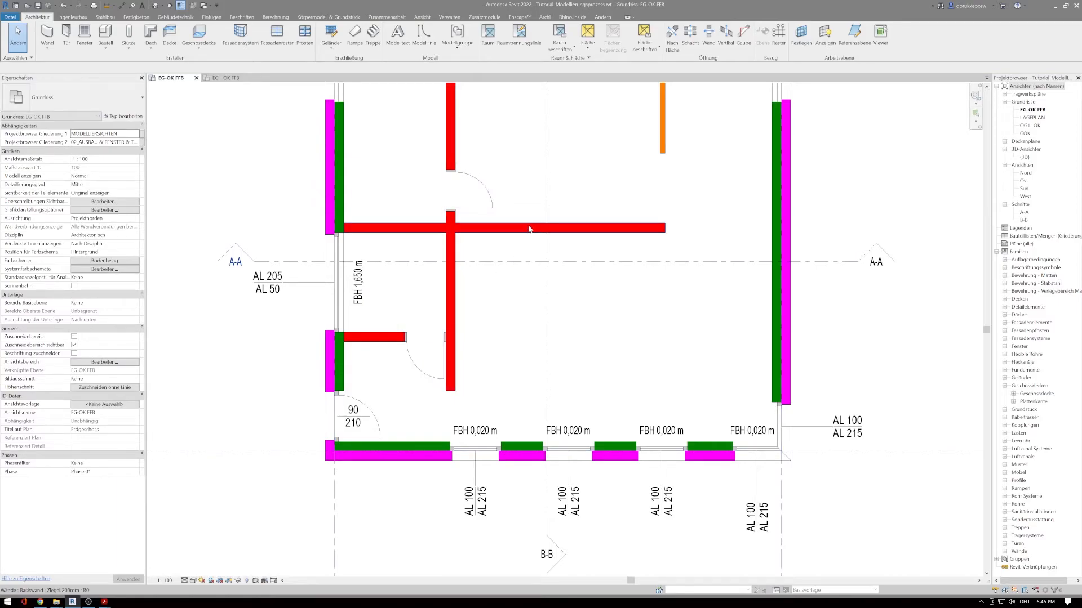
Set the distance from the northern interior door's centre to the east-west partition to 0.7 m, without keeping a permanent dimension
{"action": "left_click", "coordinate": [486, 203]}
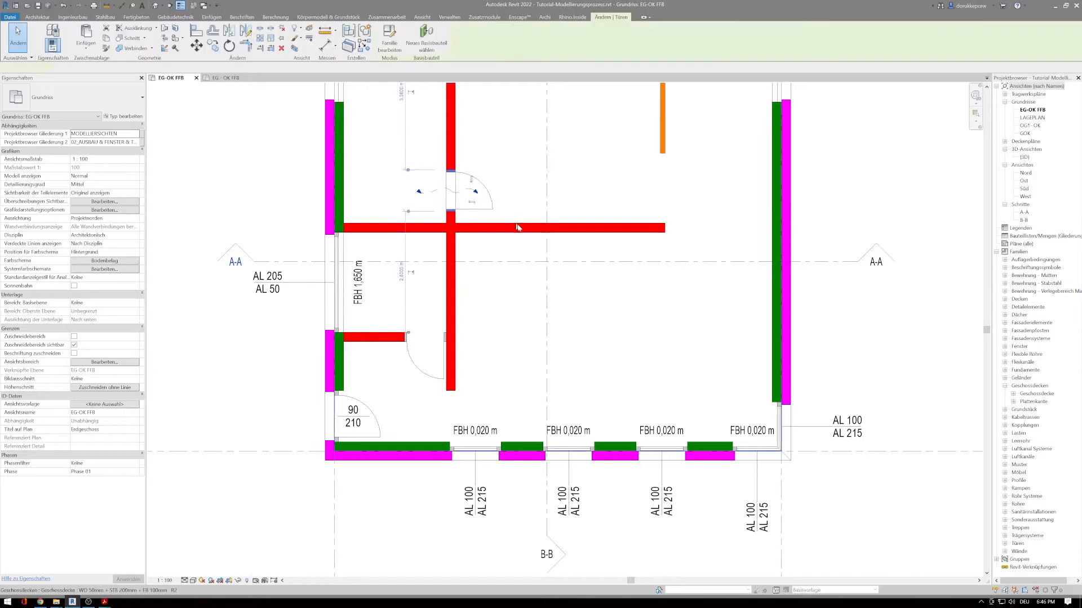
{"action": "middle_click_drag", "start_coordinate": [414, 244], "coordinate": [400, 305]}
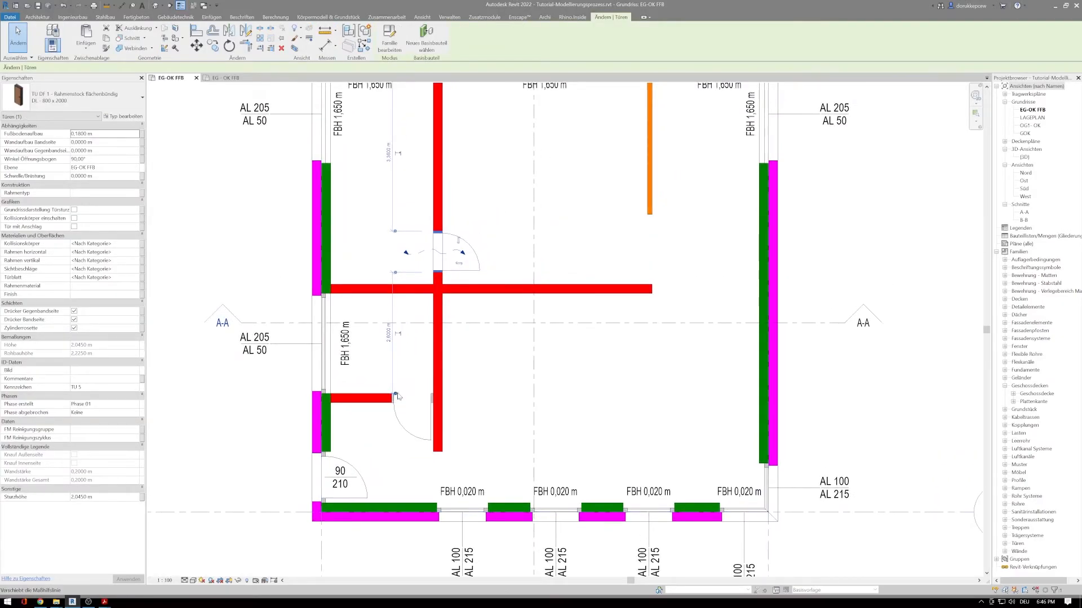
{"action": "left_click_drag", "start_coordinate": [396, 395], "coordinate": [419, 253]}
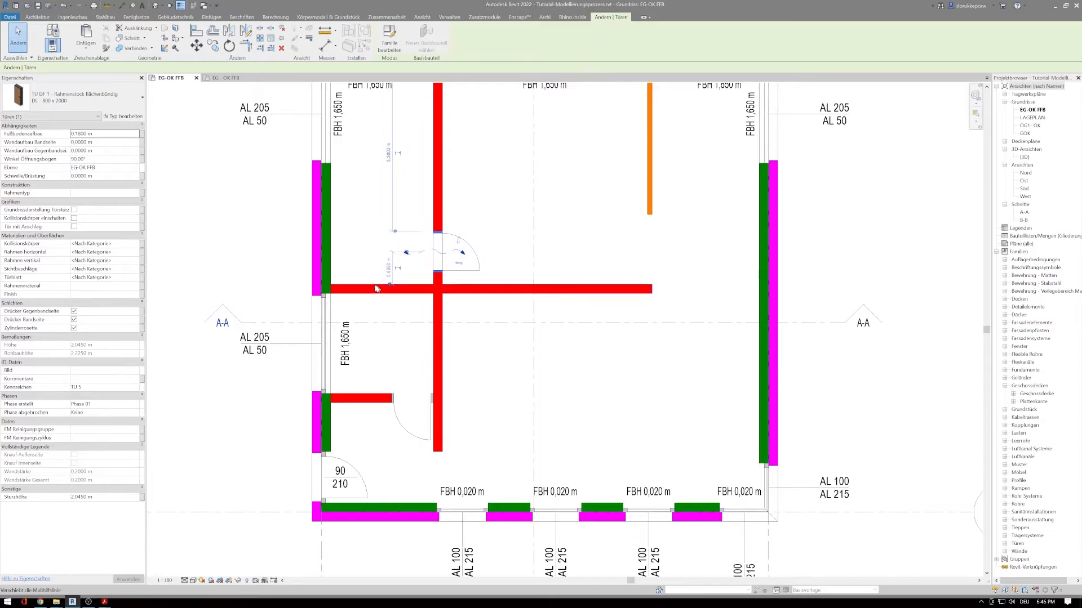
{"action": "scroll", "coordinate": [389, 273], "scroll_direction": "up", "scroll_amount": 5}
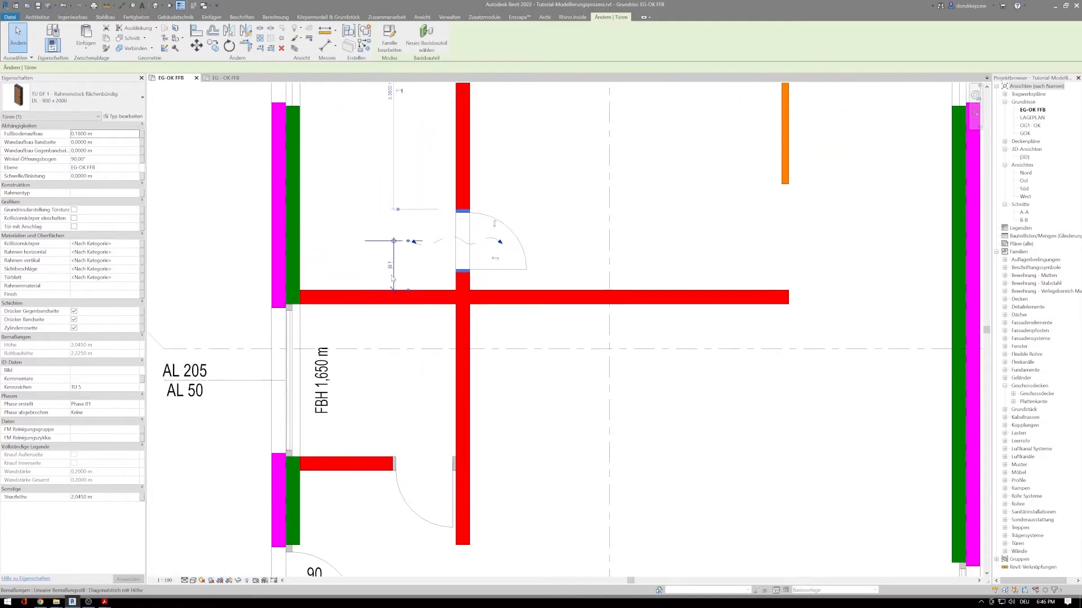
{"action": "left_click", "coordinate": [372, 282]}
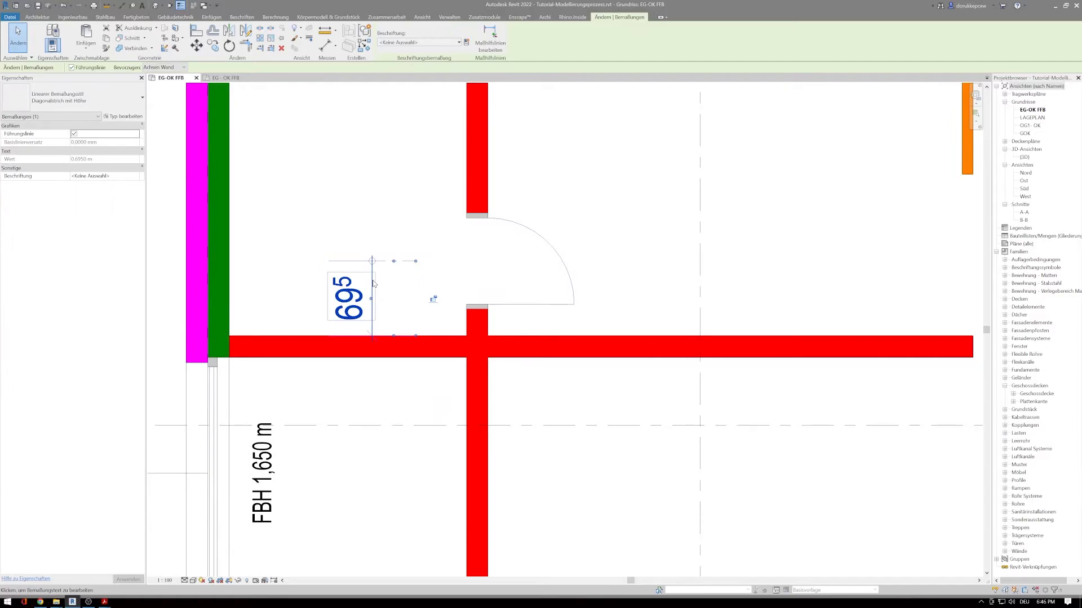
{"action": "key", "text": "Delete"}
{"action": "left_click", "coordinate": [500, 306]}
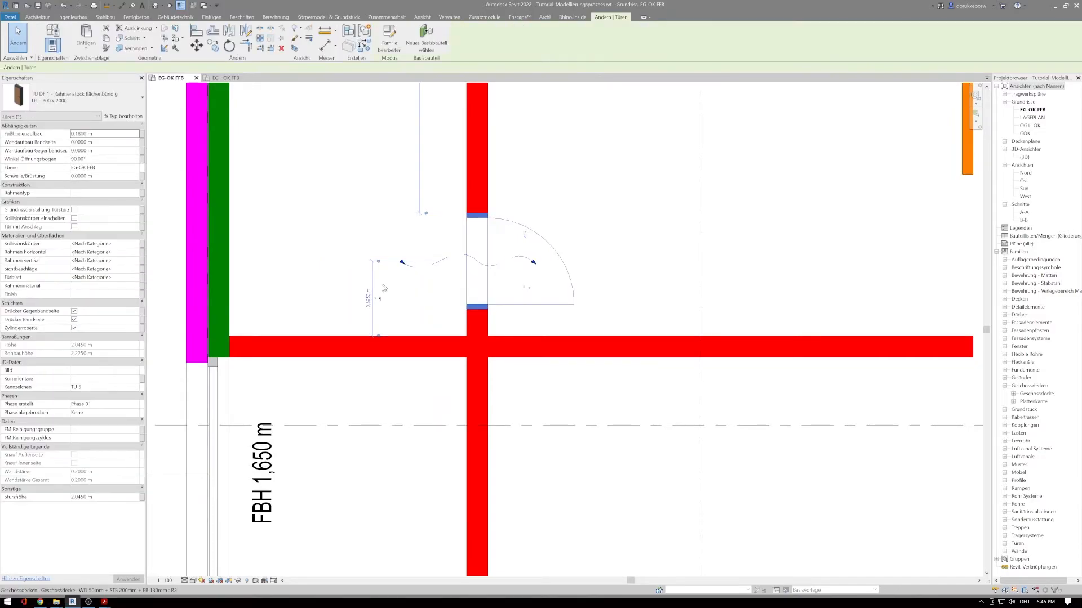
{"action": "left_click", "coordinate": [368, 299]}
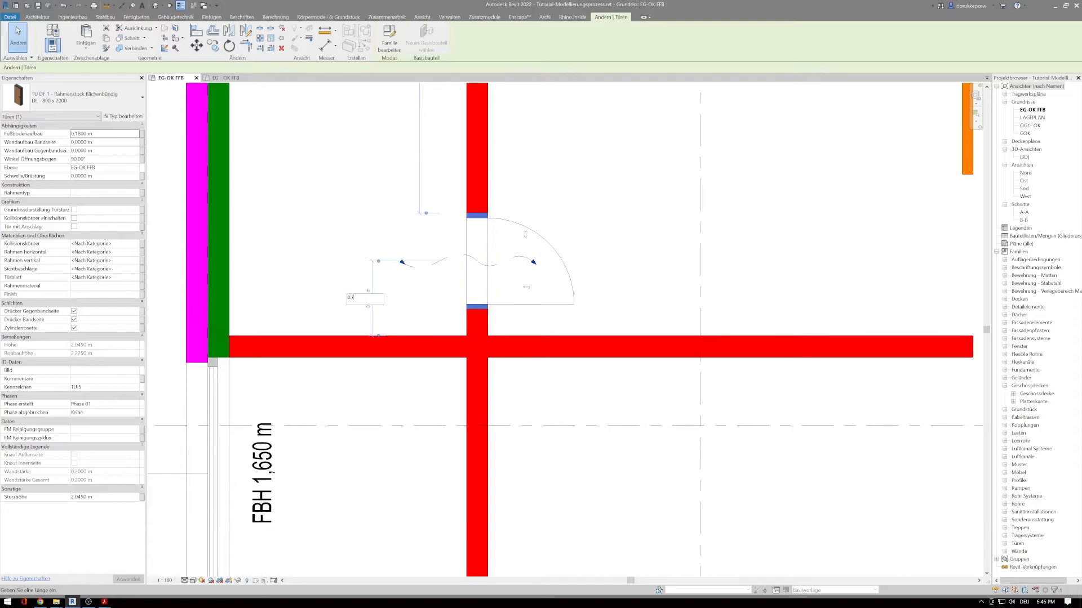
{"action": "type", "text": "0.7"}
{"action": "key", "text": "Return"}
{"action": "key", "text": "Escape"}
Tag both interior doors by category with their clear-opening size tags
{"action": "scroll", "coordinate": [512, 259], "scroll_direction": "down", "scroll_amount": 5}
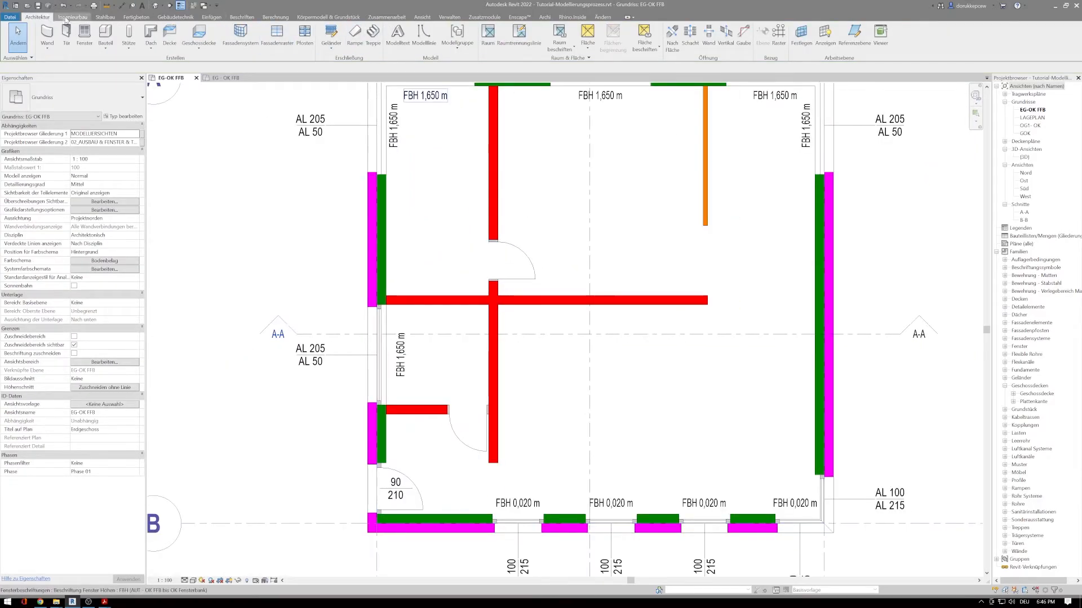
{"action": "left_click", "coordinate": [242, 17]}
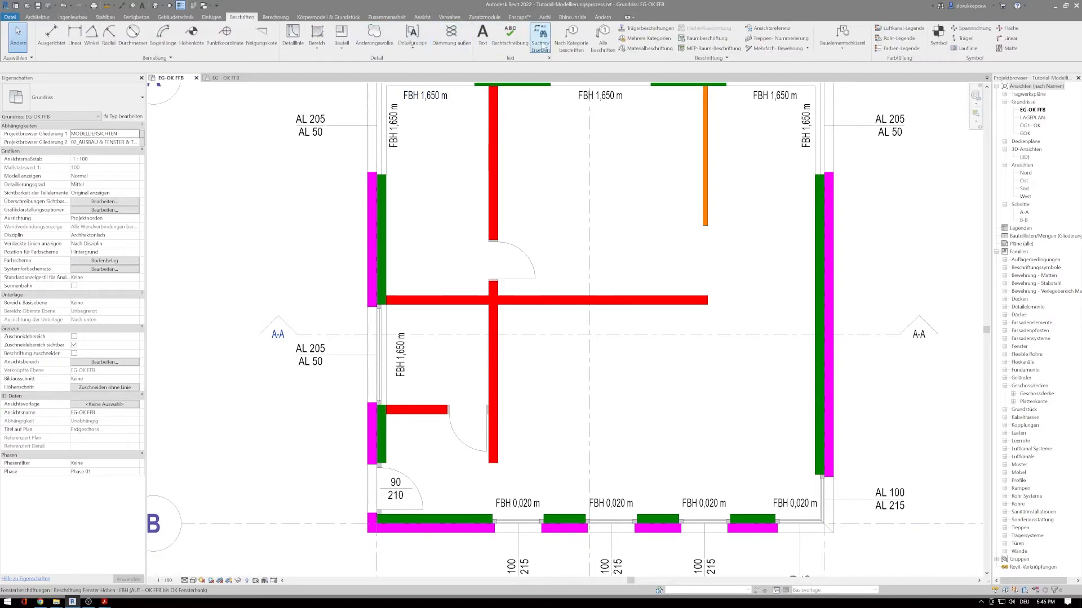
{"action": "left_click", "coordinate": [571, 41]}
{"action": "left_click", "coordinate": [506, 270]}
{"action": "key", "text": "Escape"}
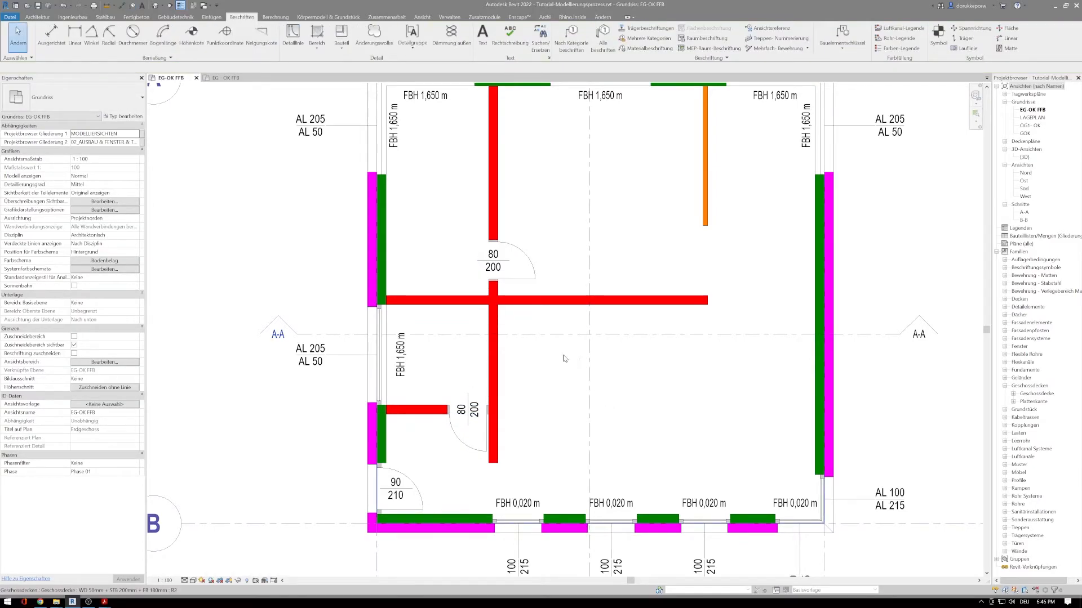
Examine the whole floor plan with its partitions, tagged doors and tagged windows
{"action": "scroll", "coordinate": [566, 359], "scroll_direction": "down", "scroll_amount": 3}
{"action": "middle_click_drag", "start_coordinate": [668, 349], "coordinate": [586, 342]}
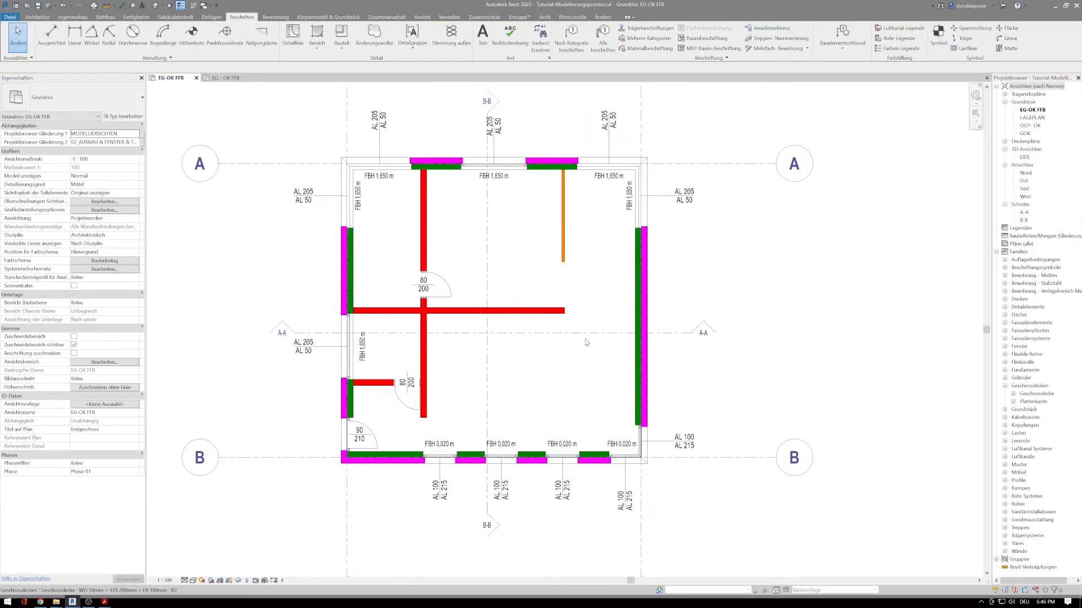
{"action": "middle_click_drag", "start_coordinate": [612, 272], "coordinate": [600, 282]}
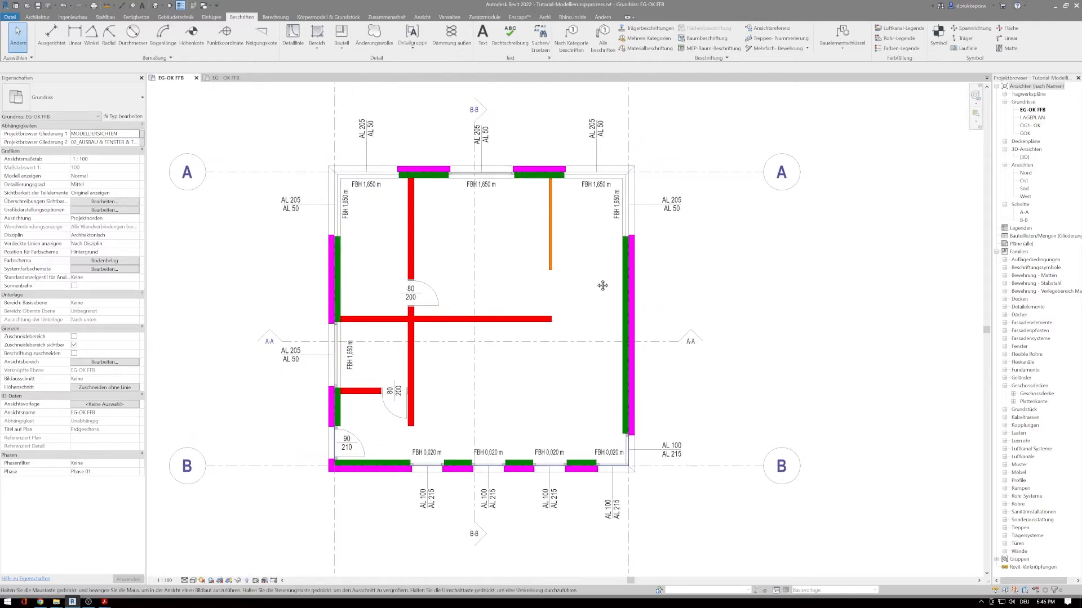
{"action": "scroll", "coordinate": [597, 280], "scroll_direction": "down", "scroll_amount": 1}
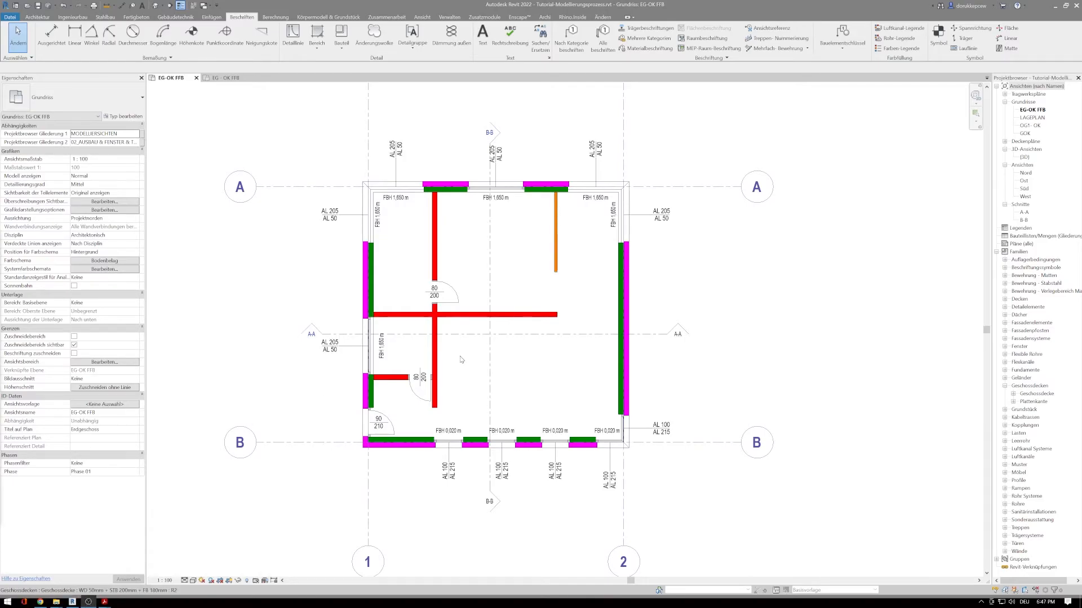
{"action": "scroll", "coordinate": [505, 359], "scroll_direction": "up", "scroll_amount": 3}
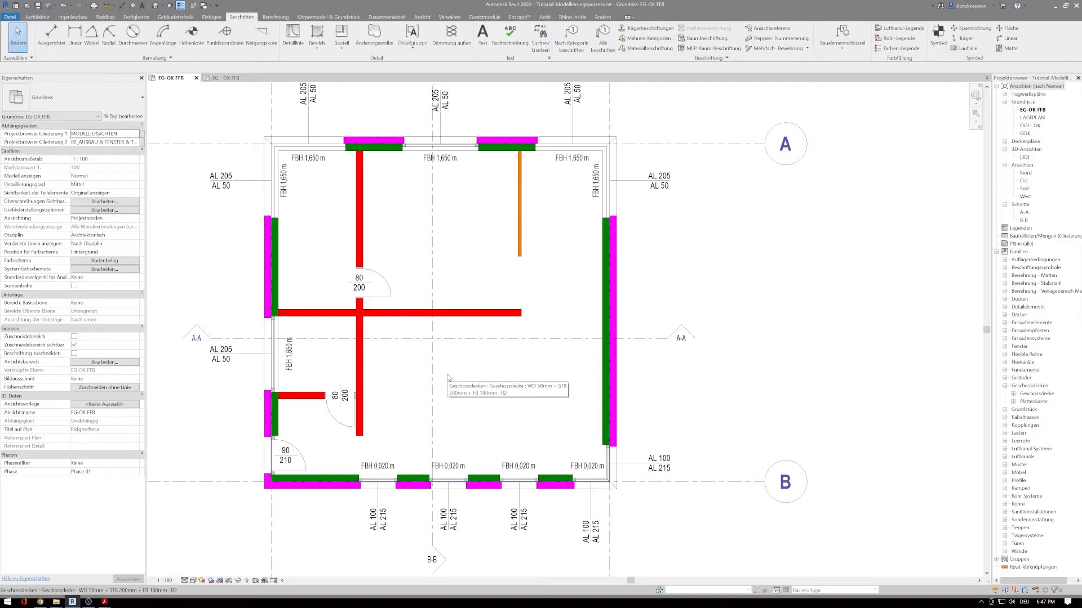
{"action": "middle_click_drag", "start_coordinate": [449, 378], "coordinate": [450, 390]}
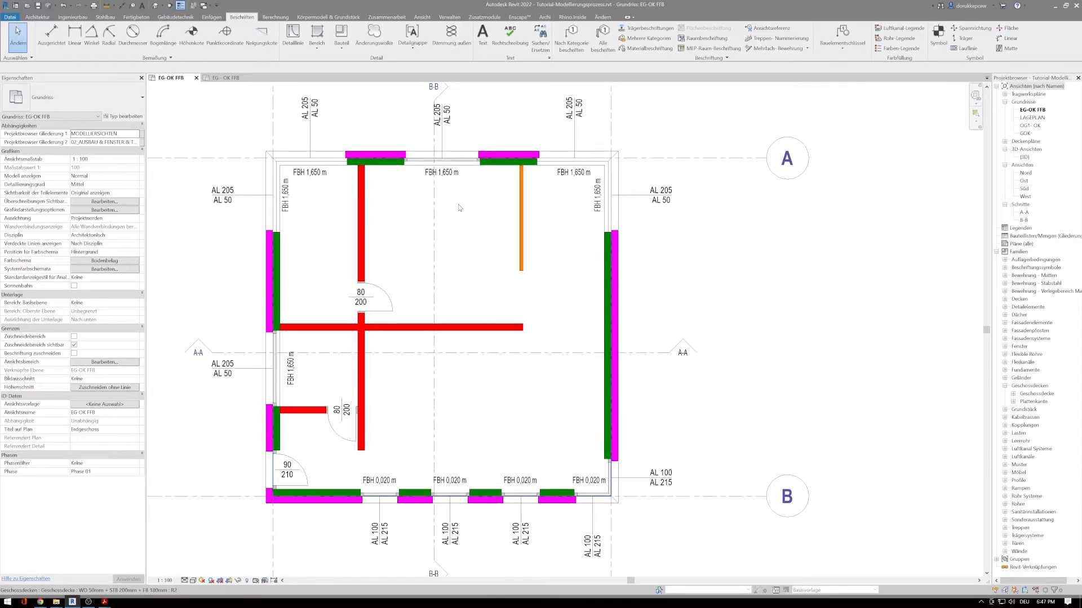
{"action": "scroll", "coordinate": [472, 249], "scroll_direction": "down", "scroll_amount": 1}
{"action": "middle_click_drag", "start_coordinate": [472, 248], "coordinate": [476, 274]}
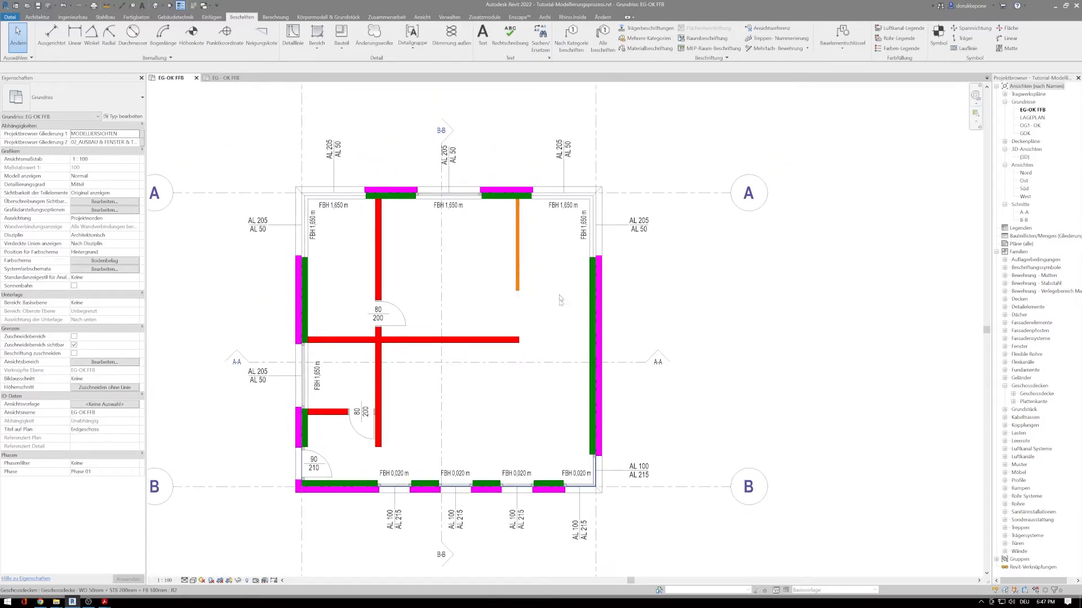
{"action": "middle_click_drag", "start_coordinate": [505, 356], "coordinate": [510, 340]}
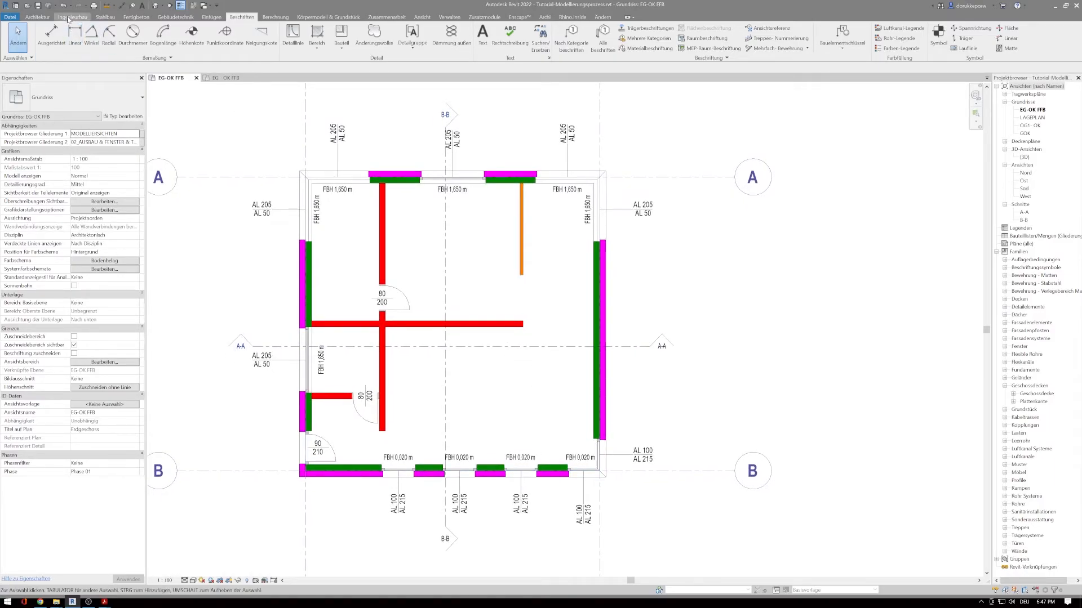
{"action": "left_click", "coordinate": [37, 17]}
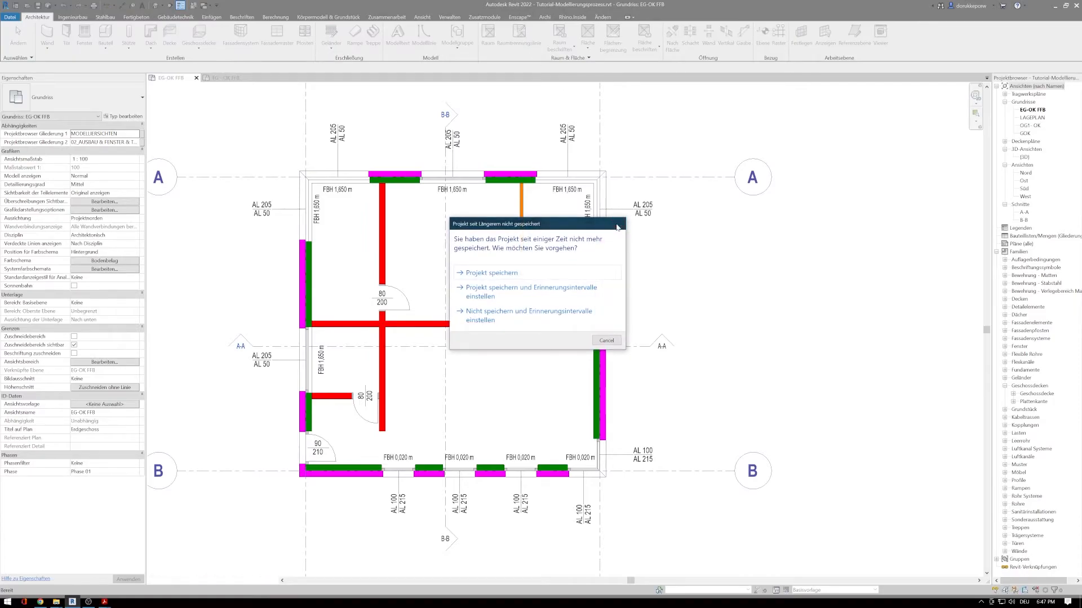
{"action": "left_click", "coordinate": [618, 224]}
{"action": "scroll", "coordinate": [516, 302], "scroll_direction": "up", "scroll_amount": 2}
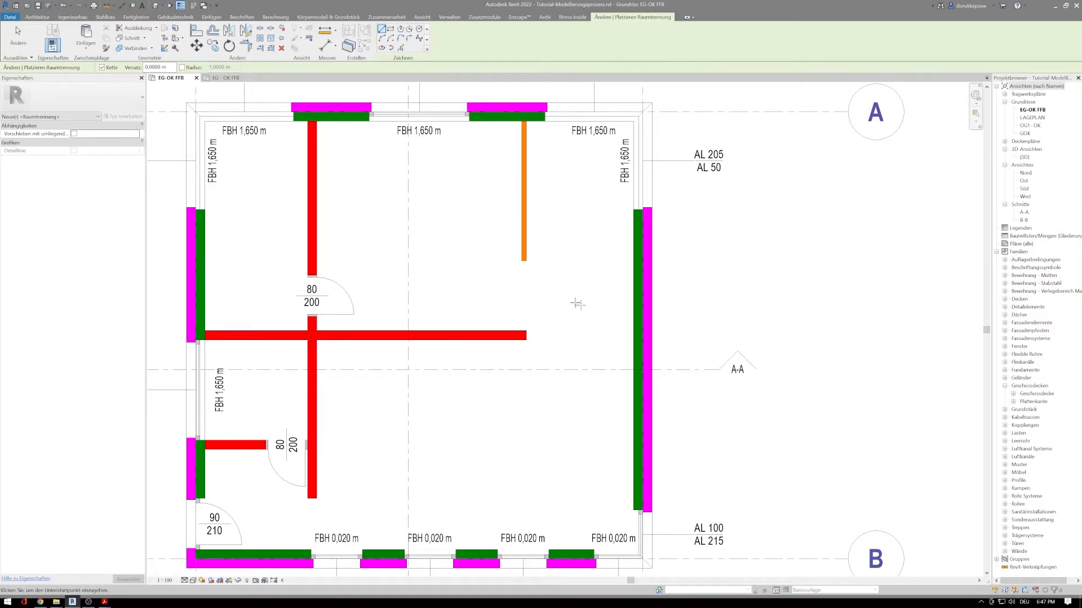
{"action": "key", "text": "Escape"}
{"action": "key", "text": "Escape"}
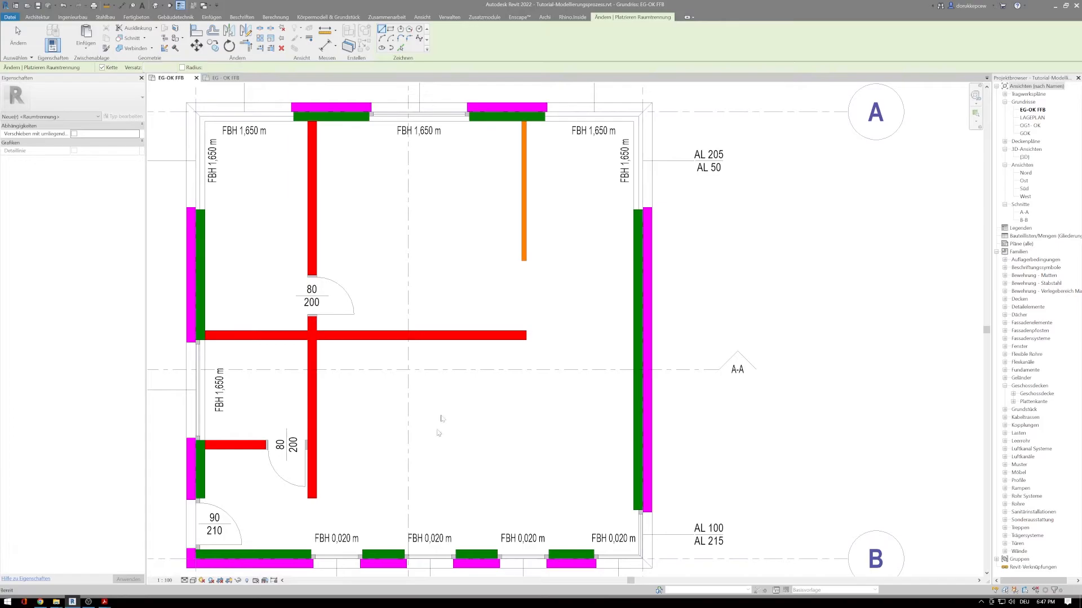
Place rooms with the Einreichplan room tag in the two enclosed spaces along the west wall
{"action": "left_click", "coordinate": [488, 42]}
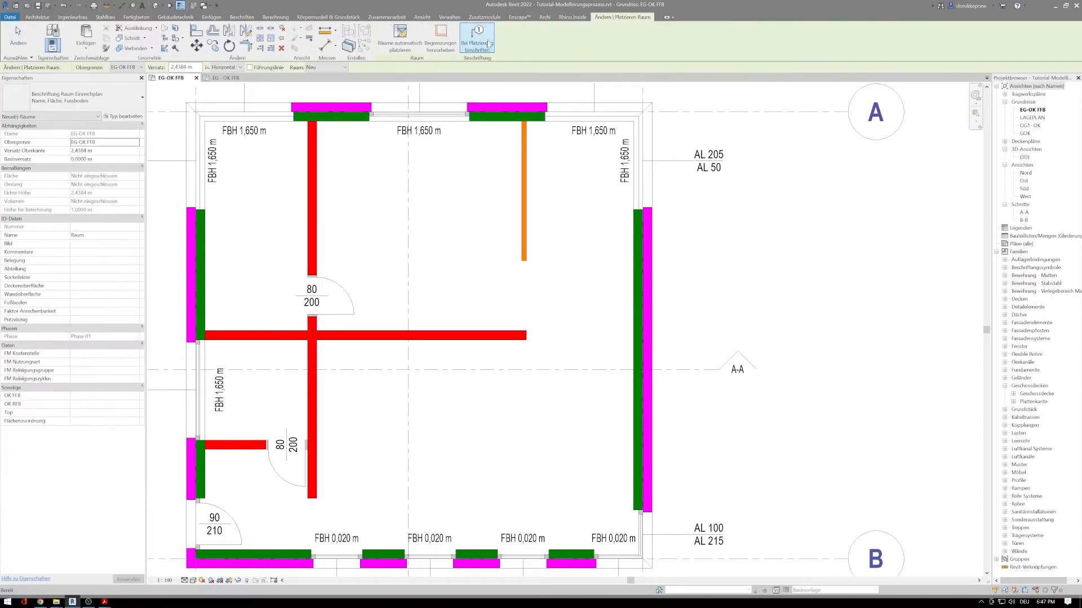
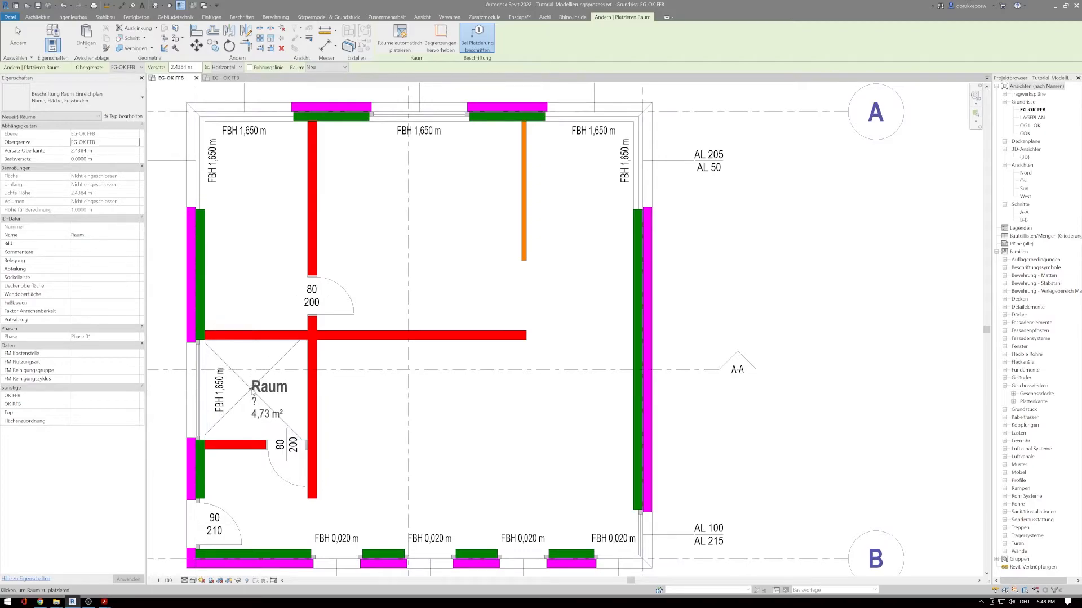
{"action": "left_click", "coordinate": [252, 389]}
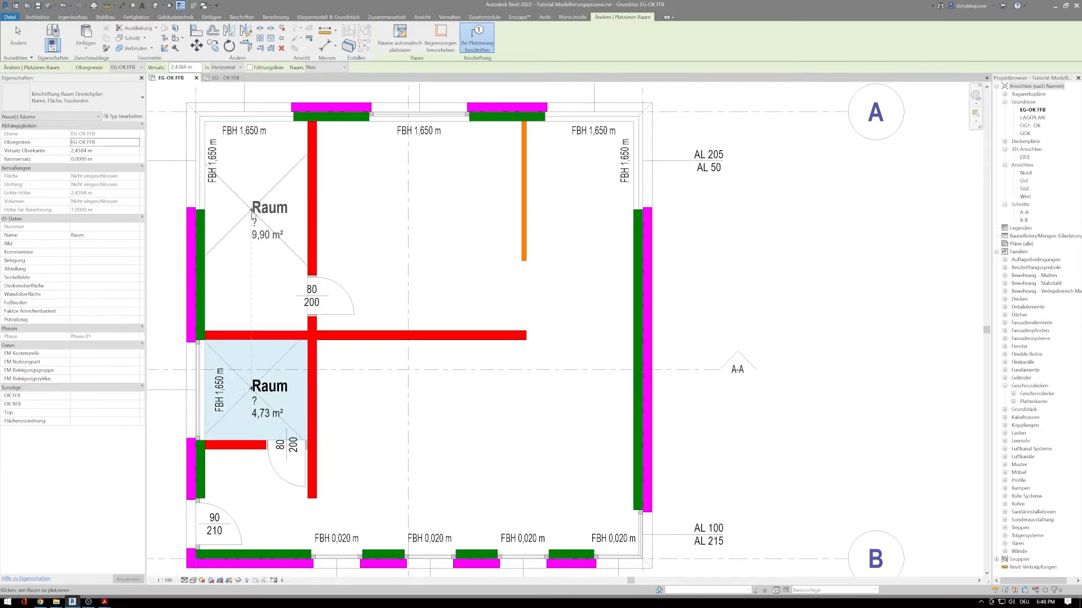
{"action": "left_click", "coordinate": [251, 221]}
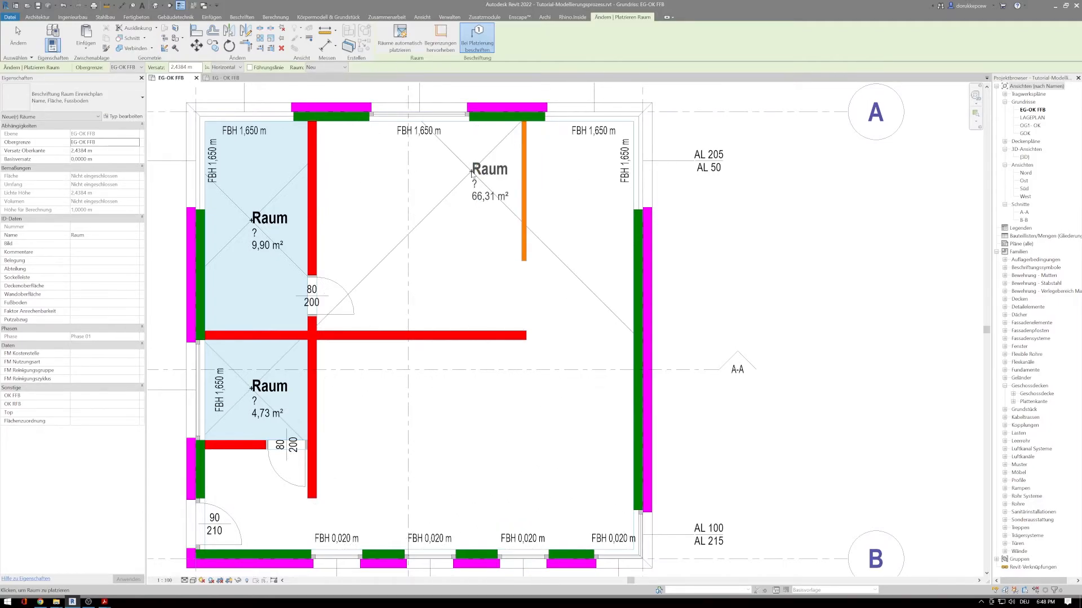
{"action": "key", "text": "Escape"}
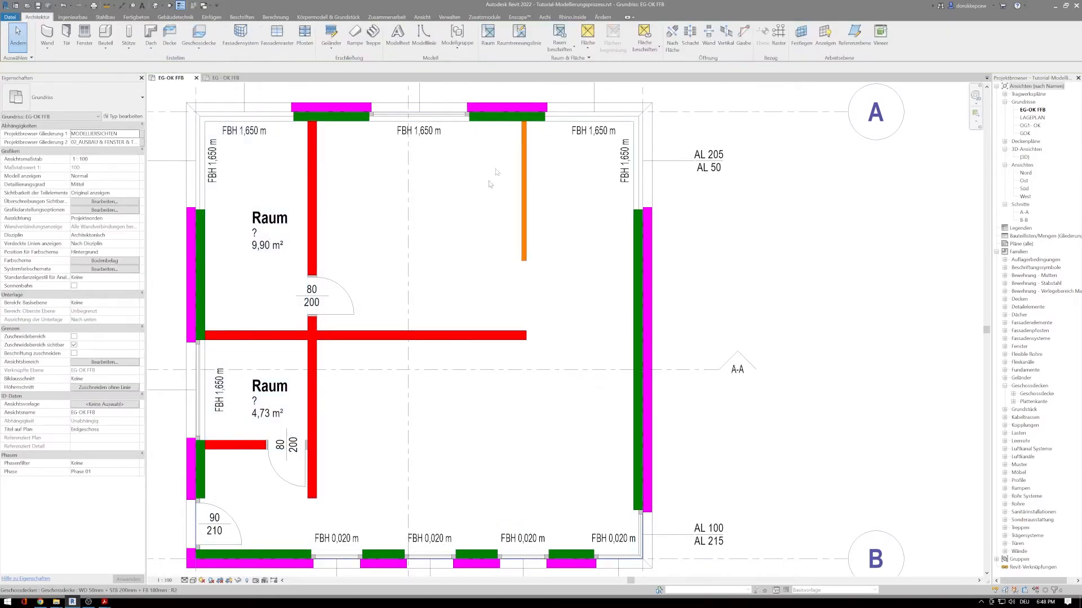
Draw a room separation line from the orange partition's free end south to the east end of the east-west partition
{"action": "left_click", "coordinate": [518, 40]}
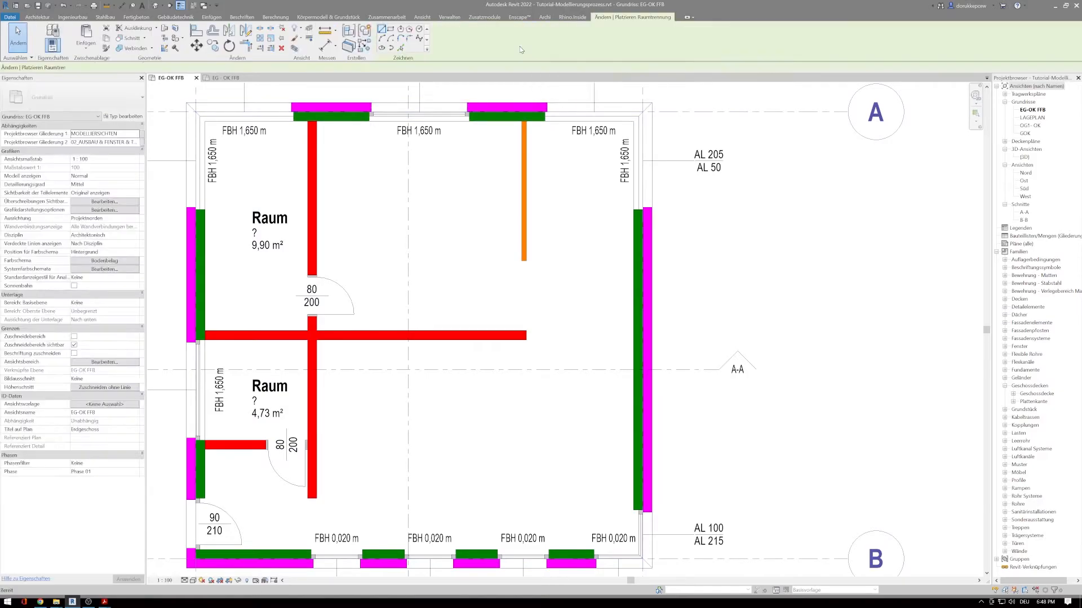
{"action": "left_click", "coordinate": [524, 261]}
{"action": "left_click", "coordinate": [525, 333]}
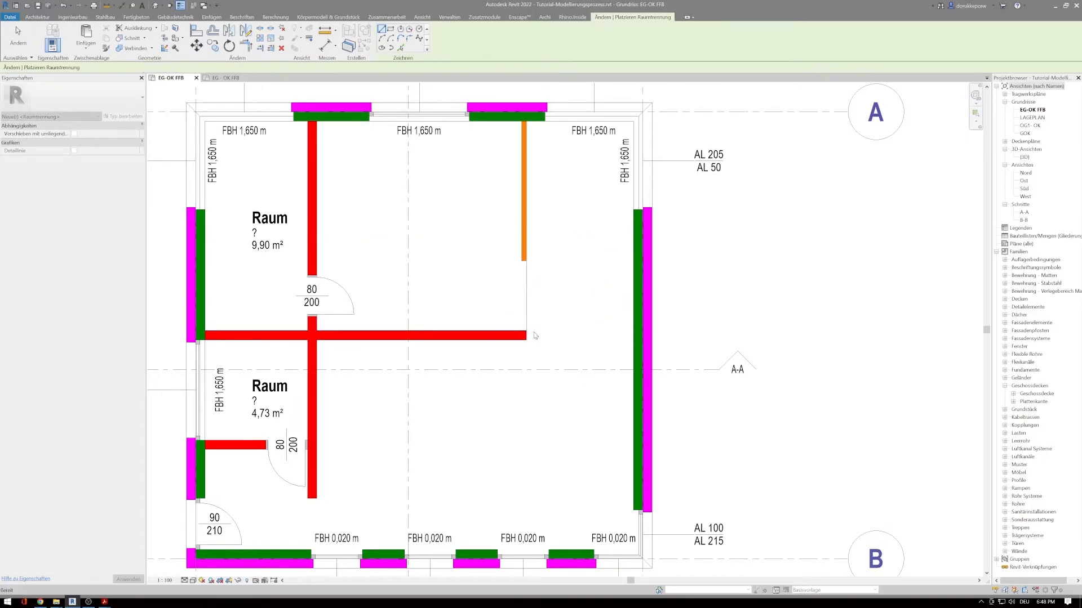
Draw a room separation line between the east end of the east-west partition and the east exterior wall
{"action": "left_click", "coordinate": [633, 333]}
{"action": "scroll", "coordinate": [597, 331], "scroll_direction": "up", "scroll_amount": 3}
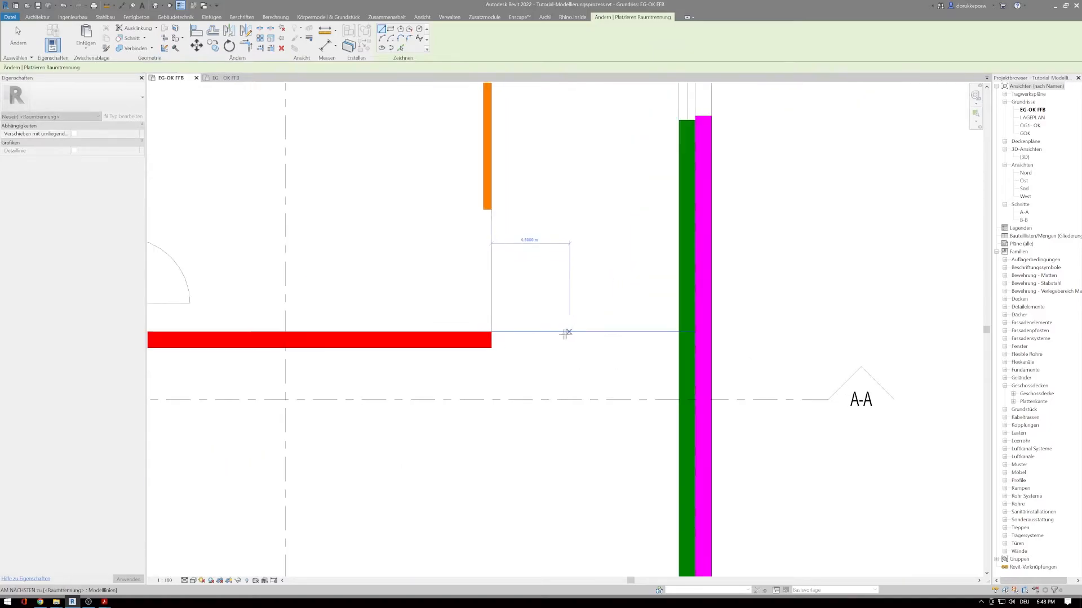
{"action": "left_click", "coordinate": [490, 334]}
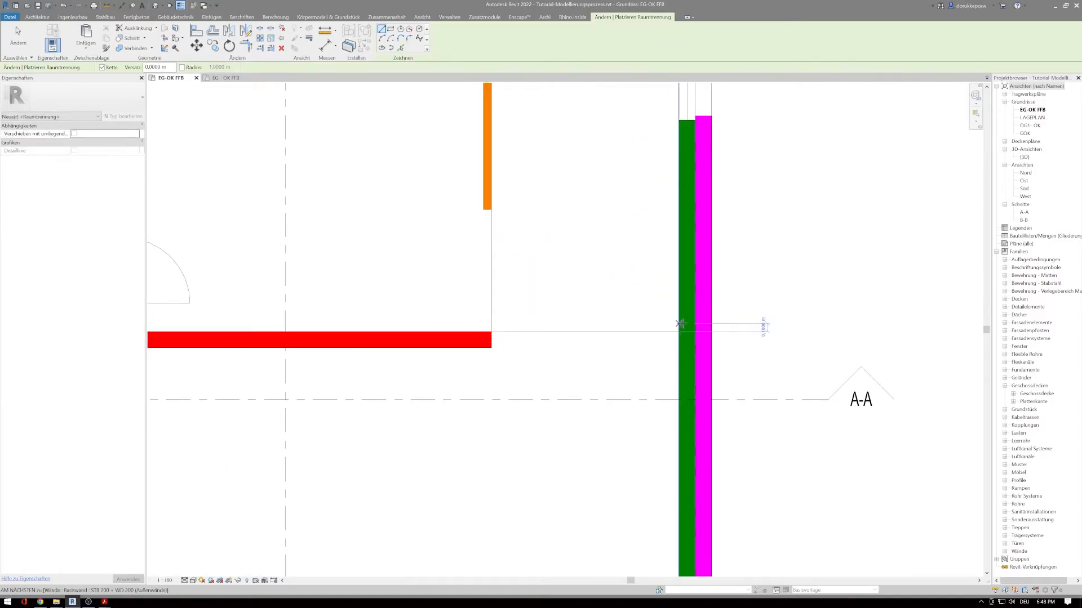
{"action": "left_click", "coordinate": [491, 339]}
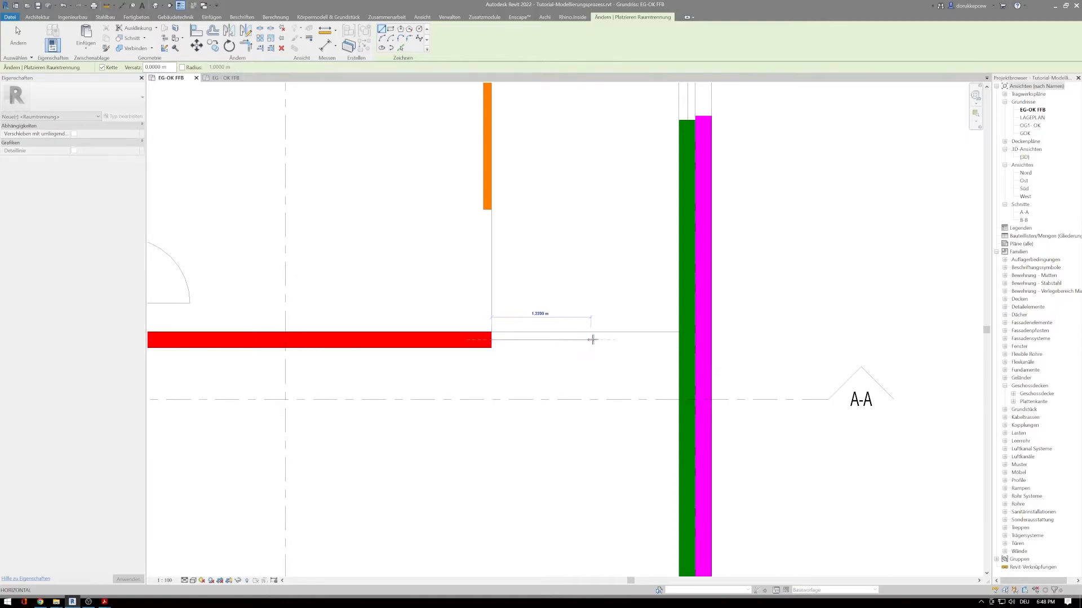
{"action": "left_click", "coordinate": [679, 339]}
{"action": "scroll", "coordinate": [557, 305], "scroll_direction": "down", "scroll_amount": 4}
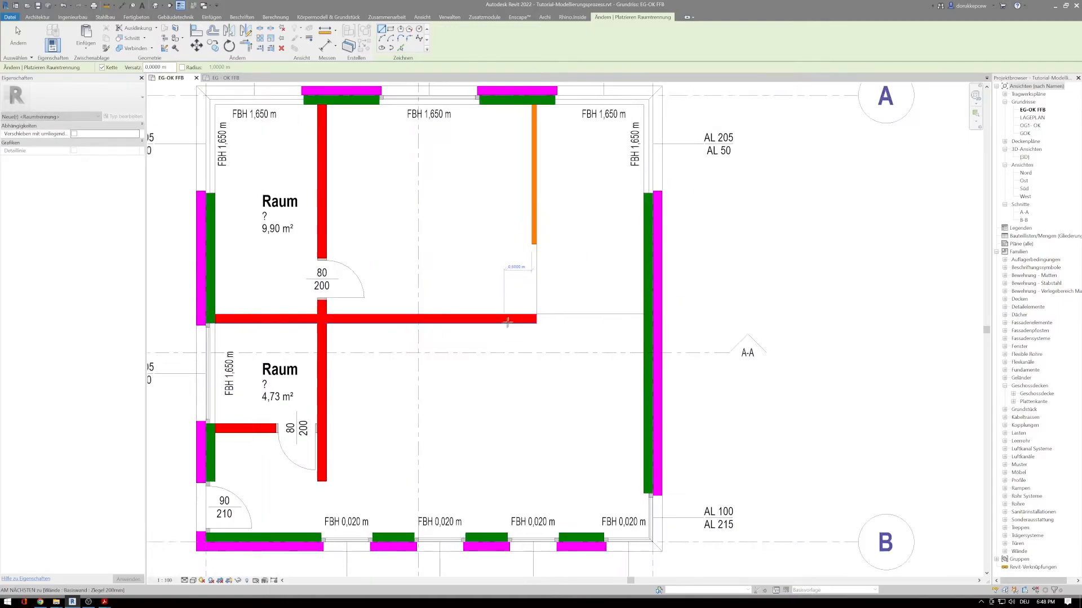
Draw a room separation line from the south end of the north-south partition down to the south exterior wall
{"action": "scroll", "coordinate": [506, 323], "scroll_direction": "up", "scroll_amount": 1}
{"action": "scroll", "coordinate": [550, 210], "scroll_direction": "down", "scroll_amount": 2}
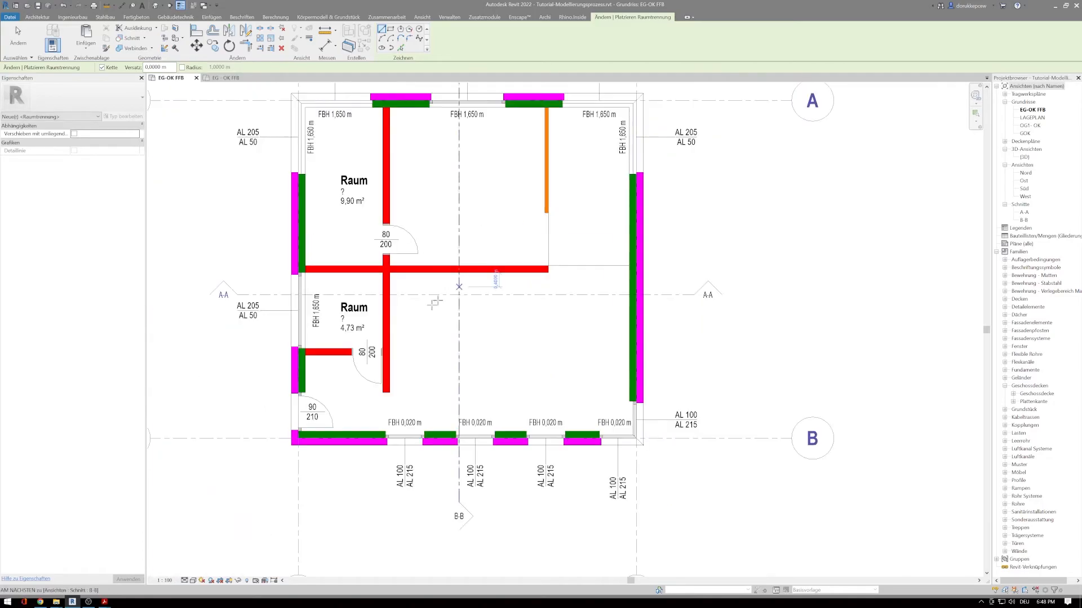
{"action": "scroll", "coordinate": [343, 437], "scroll_direction": "up", "scroll_amount": 2}
{"action": "left_click", "coordinate": [418, 355]}
{"action": "left_click", "coordinate": [412, 428]}
{"action": "key", "text": "Escape"}
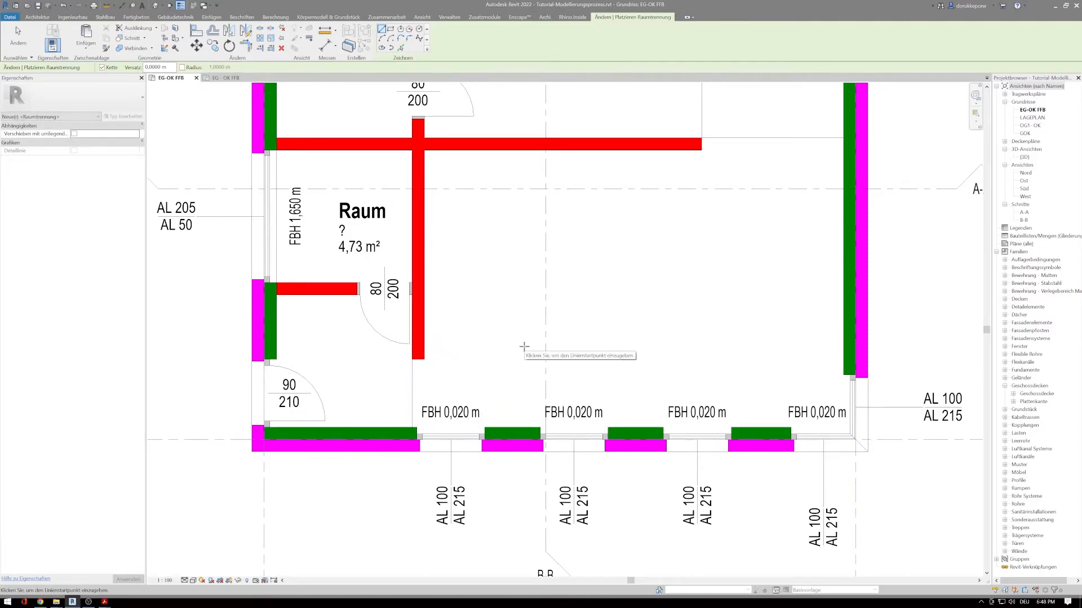
{"action": "scroll", "coordinate": [524, 347], "scroll_direction": "down", "scroll_amount": 2}
{"action": "middle_click_drag", "start_coordinate": [505, 314], "coordinate": [397, 397]}
{"action": "scroll", "coordinate": [397, 396], "scroll_direction": "down", "scroll_amount": 1}
{"action": "scroll", "coordinate": [397, 397], "scroll_direction": "up", "scroll_amount": 1}
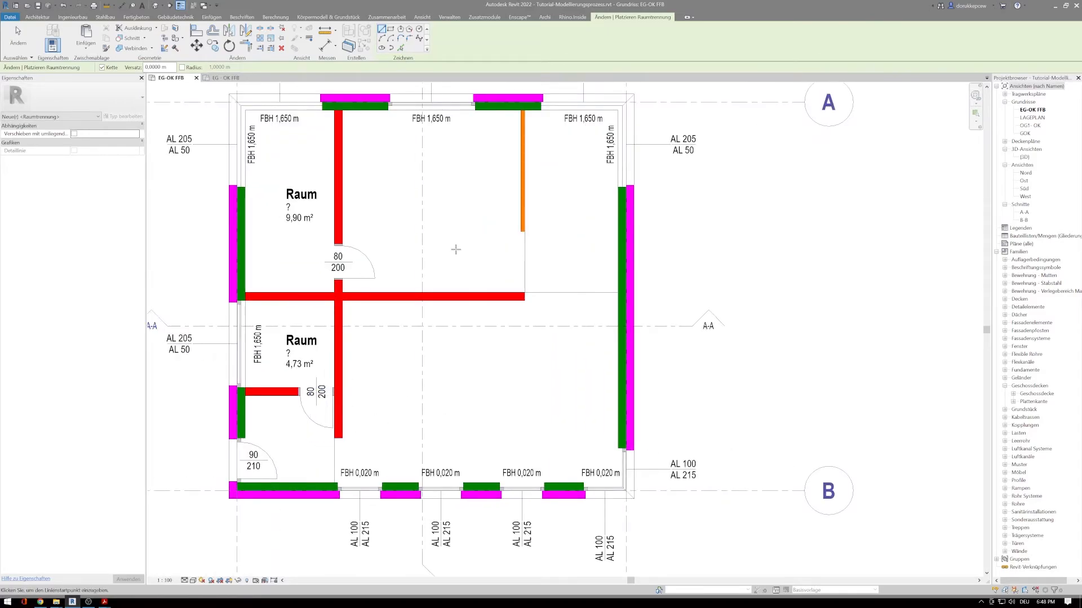
{"action": "key", "text": "Escape"}
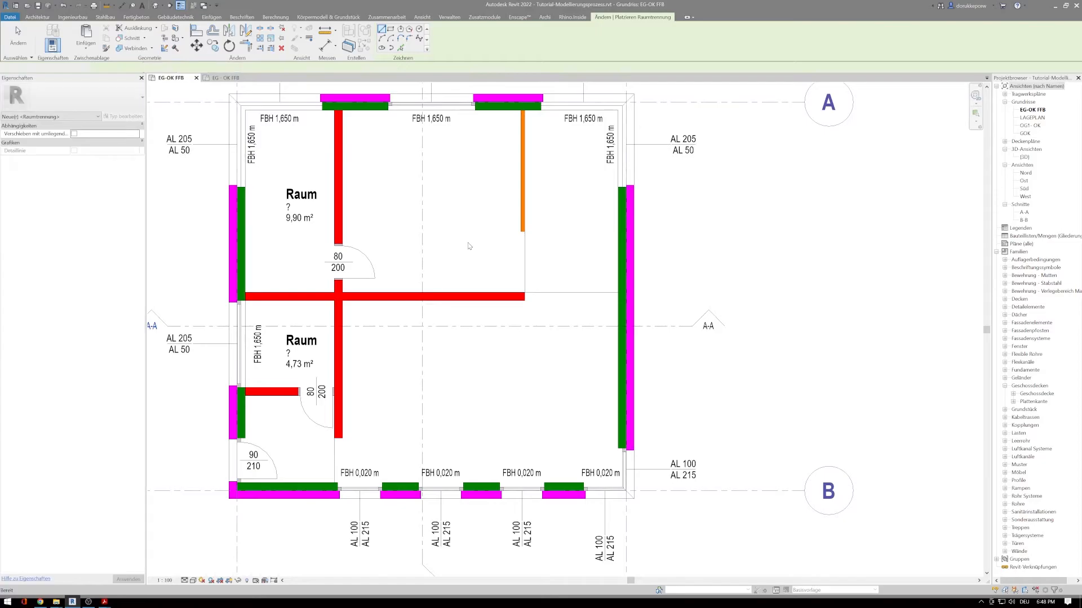
Place tagged rooms in the north-centre, northeast, large southern and southwest entrance spaces
{"action": "left_click", "coordinate": [488, 35]}
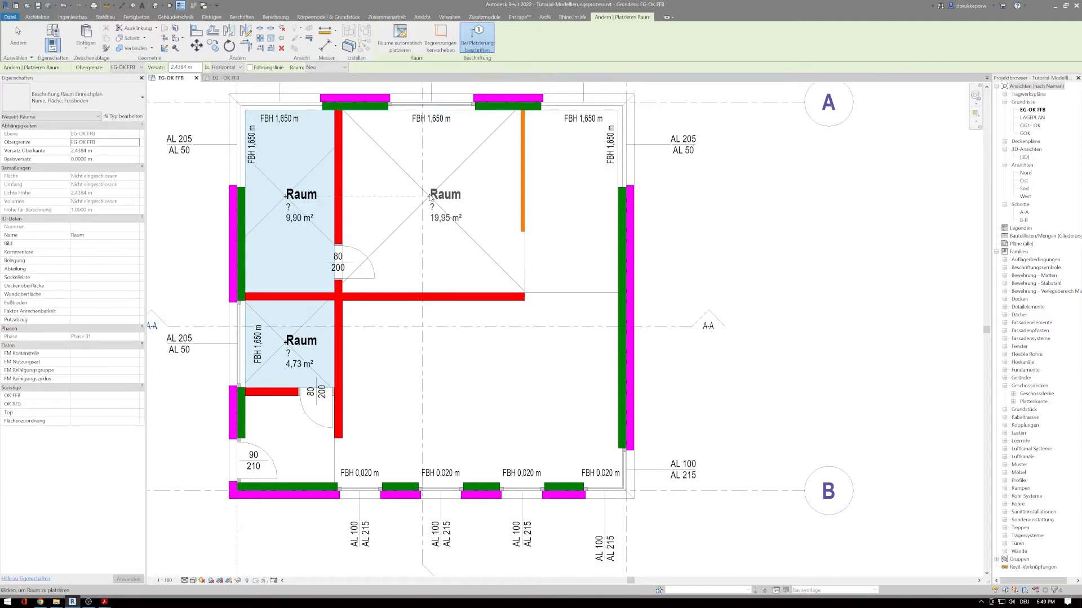
{"action": "left_click", "coordinate": [430, 196]}
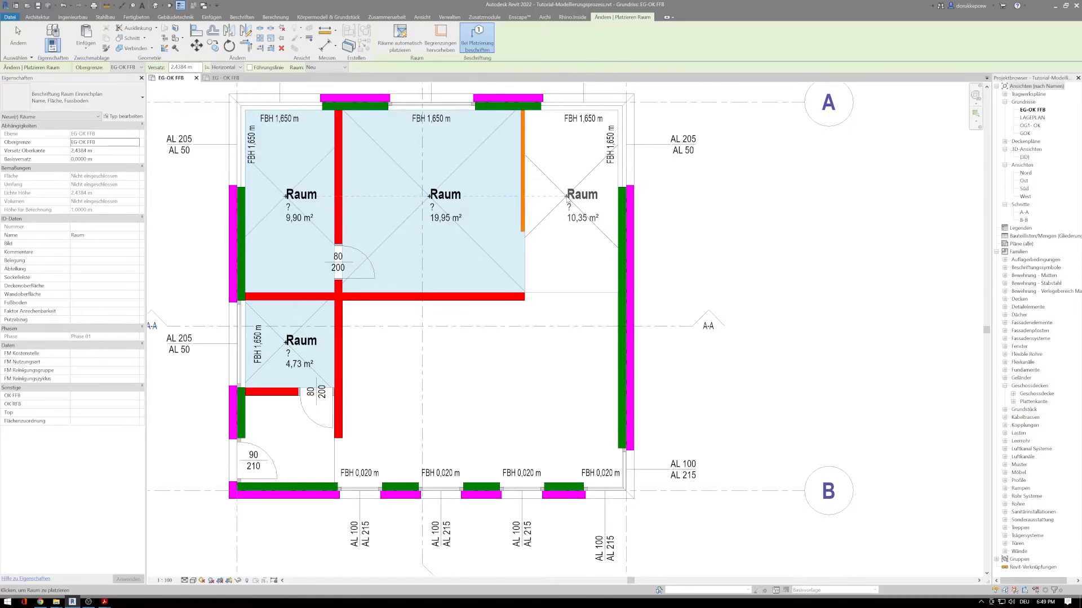
{"action": "left_click", "coordinate": [567, 197]}
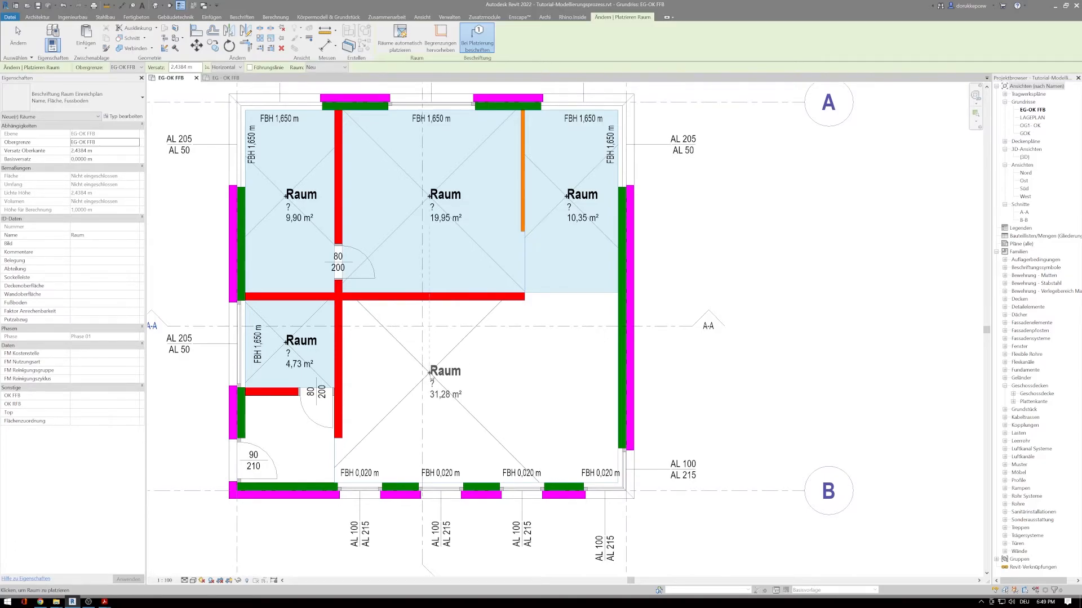
{"action": "left_click", "coordinate": [430, 373]}
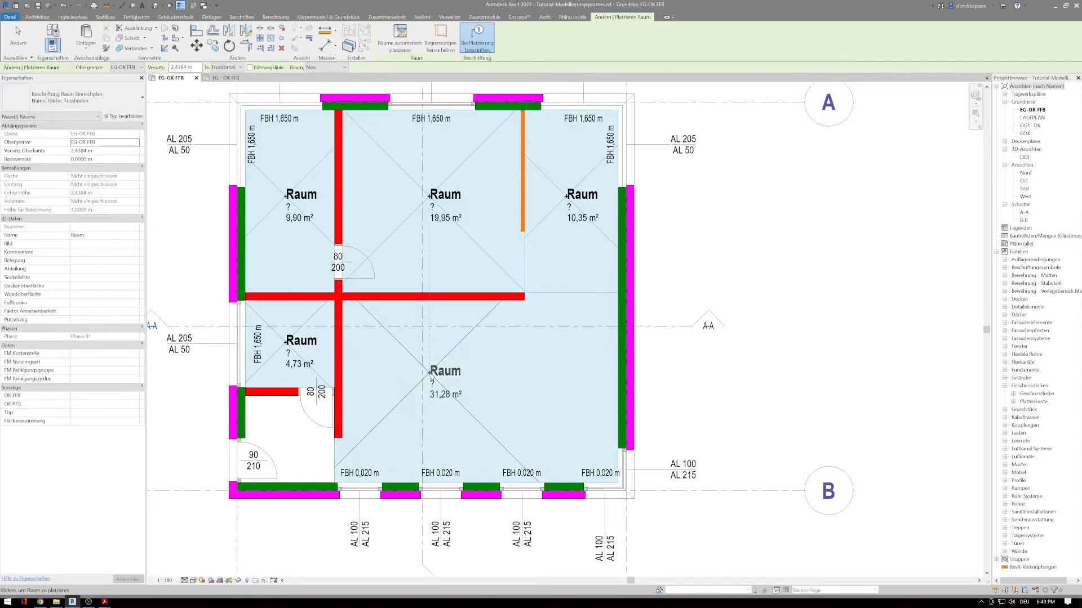
{"action": "left_click", "coordinate": [286, 442]}
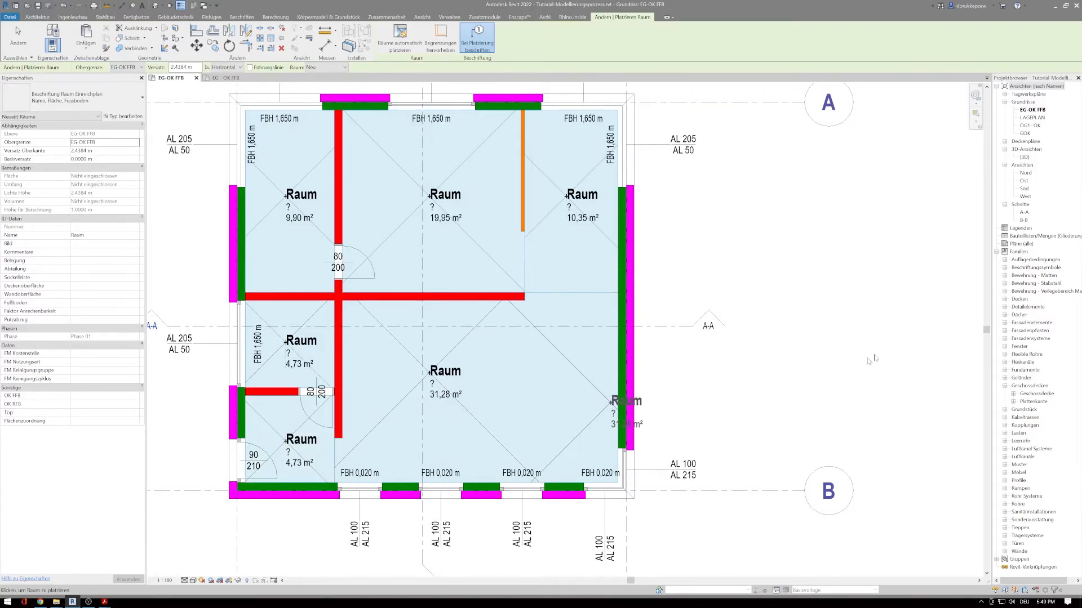
{"action": "key", "text": "Escape"}
{"action": "key", "text": "Escape"}
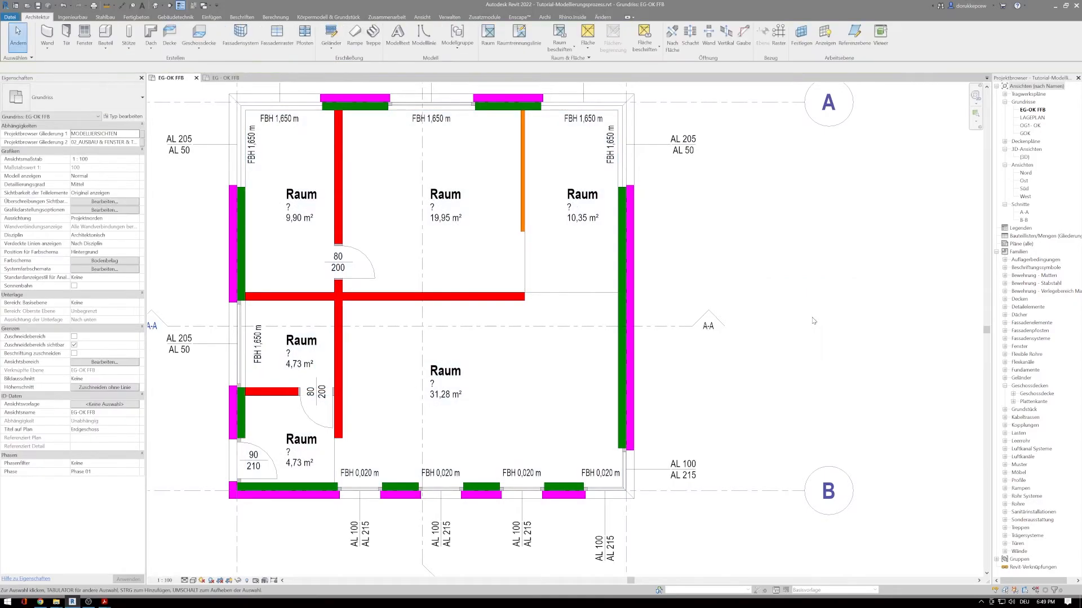
Examine the tagged rooms and the separation lines bounding the northeast room
{"action": "scroll", "coordinate": [706, 307], "scroll_direction": "down", "scroll_amount": 2}
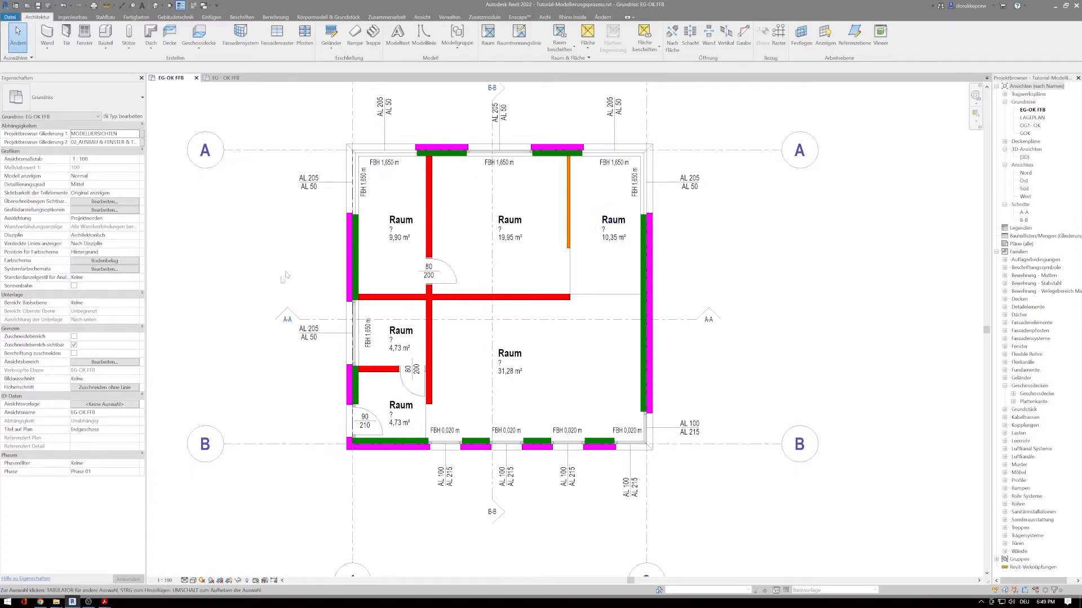
{"action": "scroll", "coordinate": [602, 230], "scroll_direction": "up", "scroll_amount": 2}
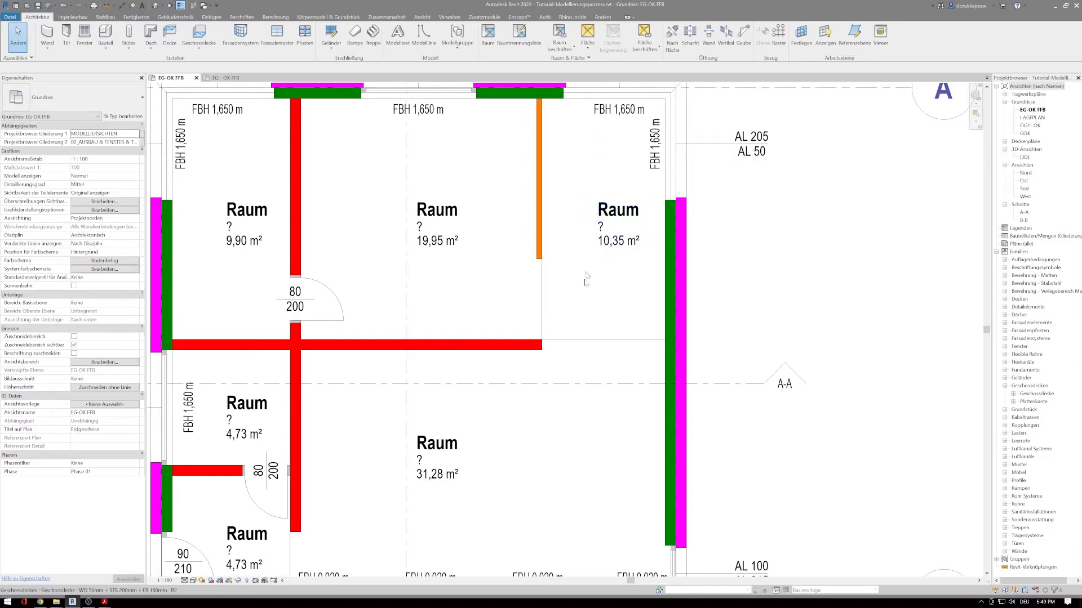
{"action": "scroll", "coordinate": [585, 313], "scroll_direction": "down", "scroll_amount": 2}
{"action": "scroll", "coordinate": [509, 274], "scroll_direction": "up", "scroll_amount": 2}
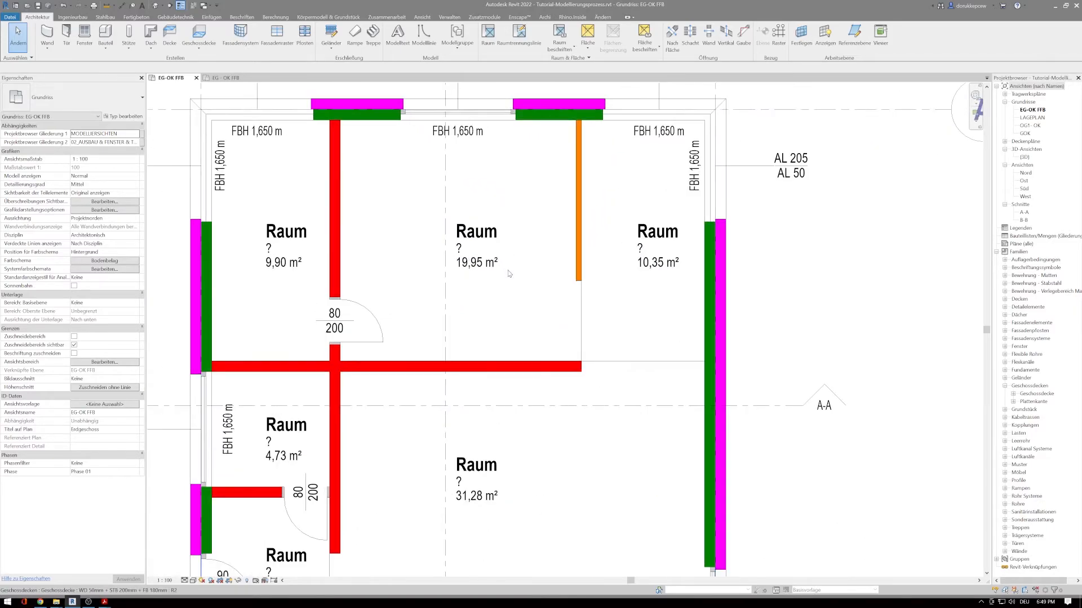
{"action": "scroll", "coordinate": [457, 290], "scroll_direction": "down", "scroll_amount": 2}
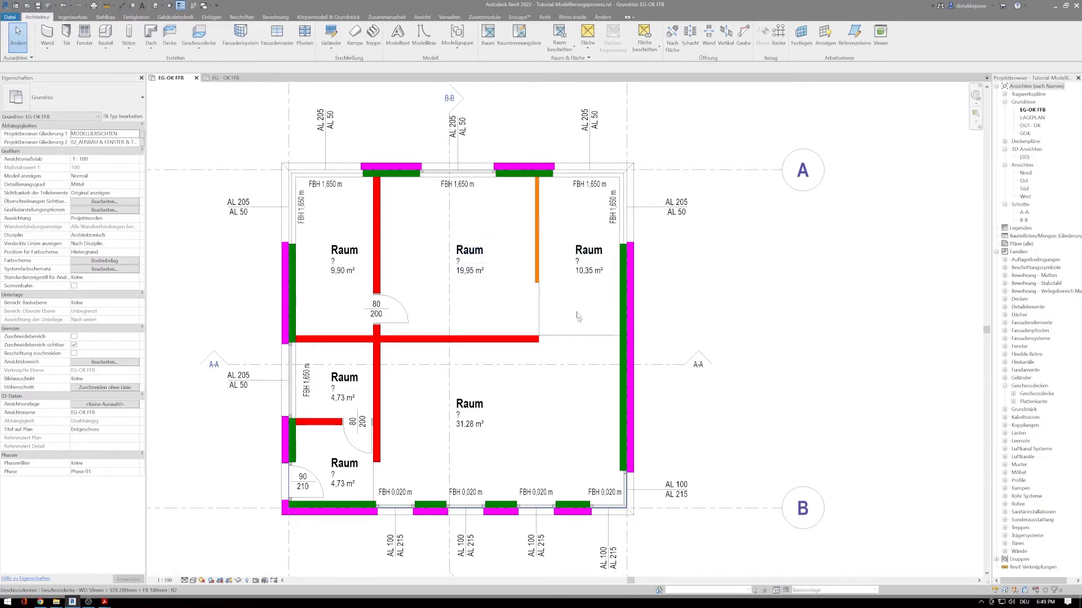
{"action": "left_click", "coordinate": [589, 253]}
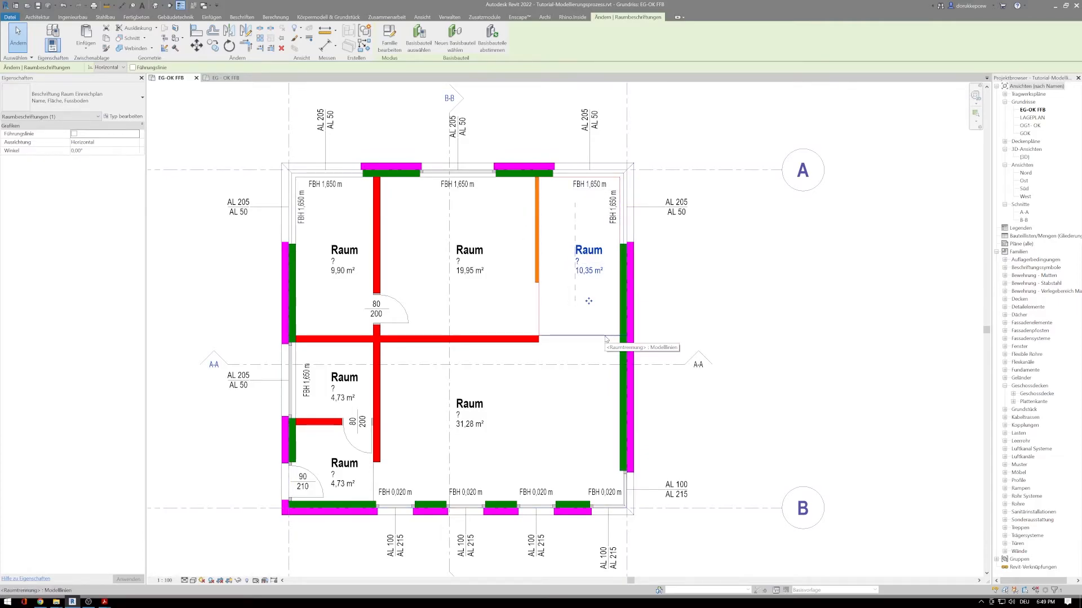
{"action": "key", "text": "Escape"}
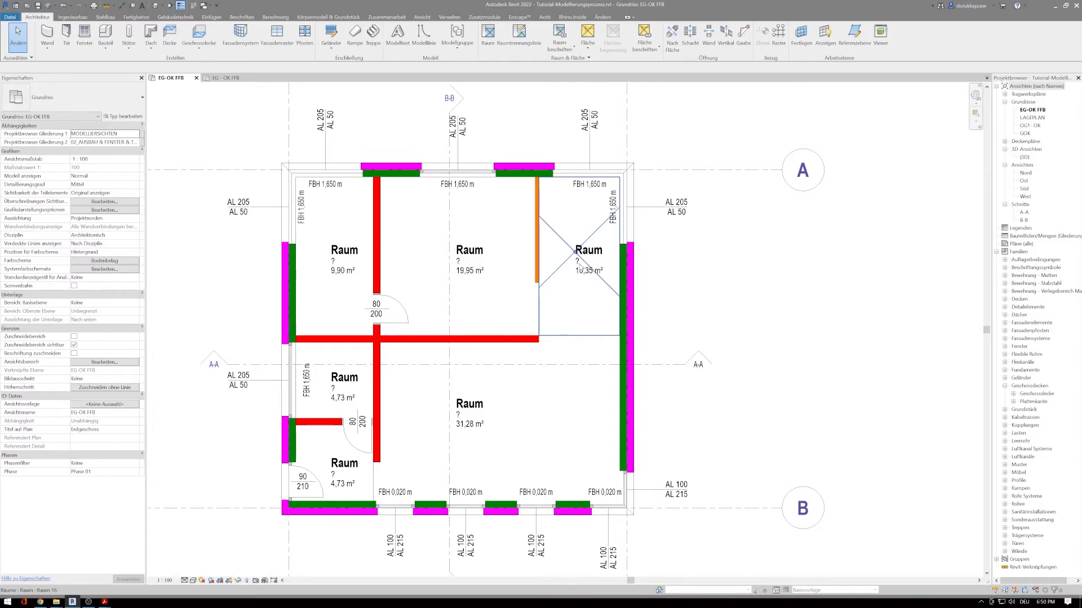
Name the northeast room Büro and set its floor finish to Parkett
{"action": "left_click", "coordinate": [579, 265]}
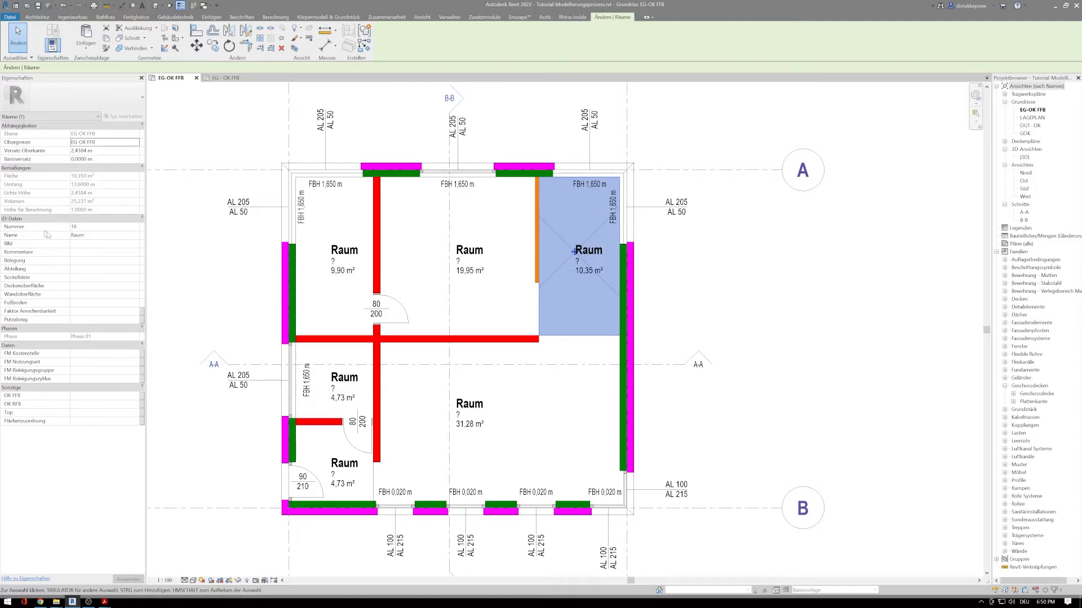
{"action": "left_click", "coordinate": [101, 234]}
{"action": "type", "text": "Büro"}
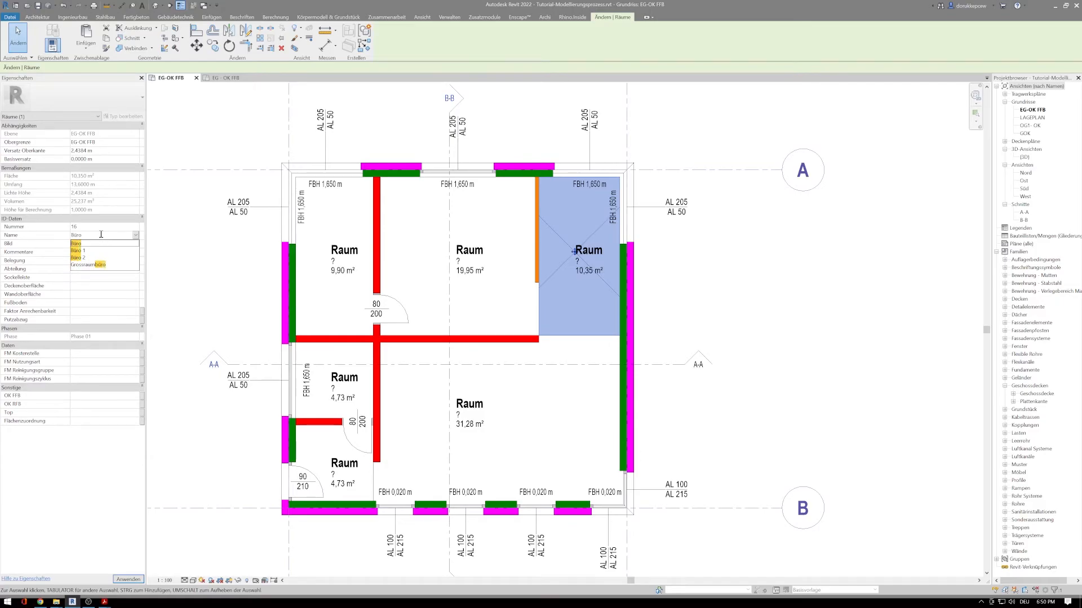
{"action": "left_click", "coordinate": [83, 244]}
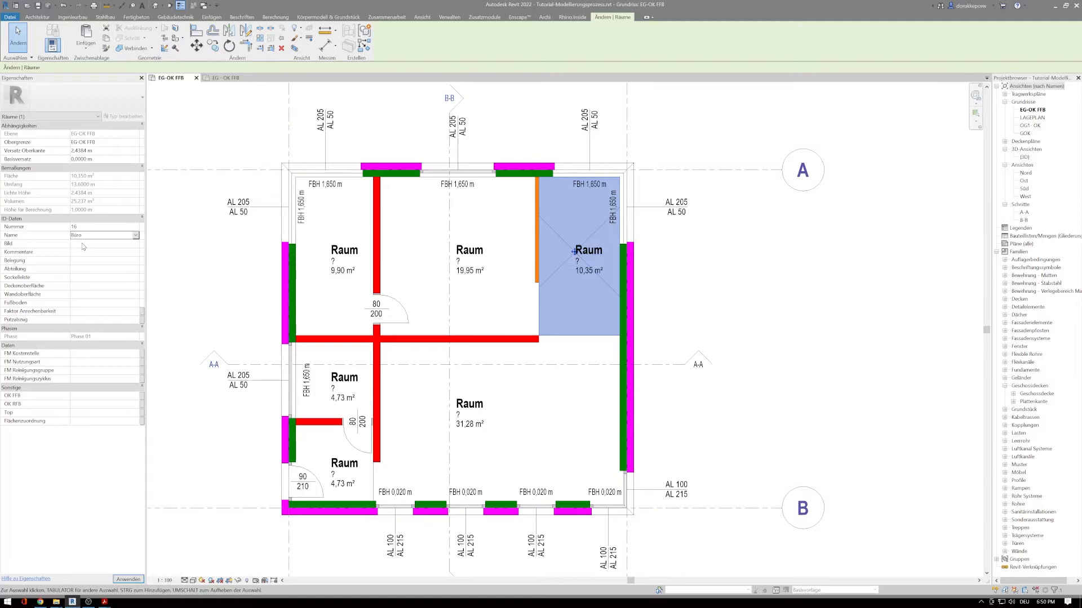
{"action": "left_click", "coordinate": [85, 304]}
{"action": "type", "text": "parkett"}
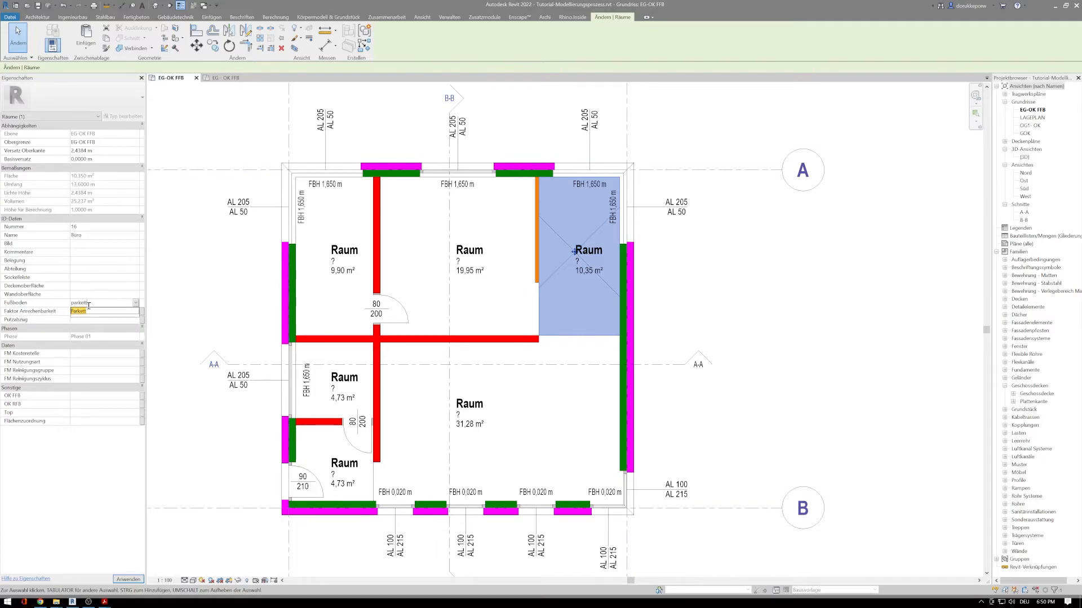
{"action": "left_click", "coordinate": [83, 313]}
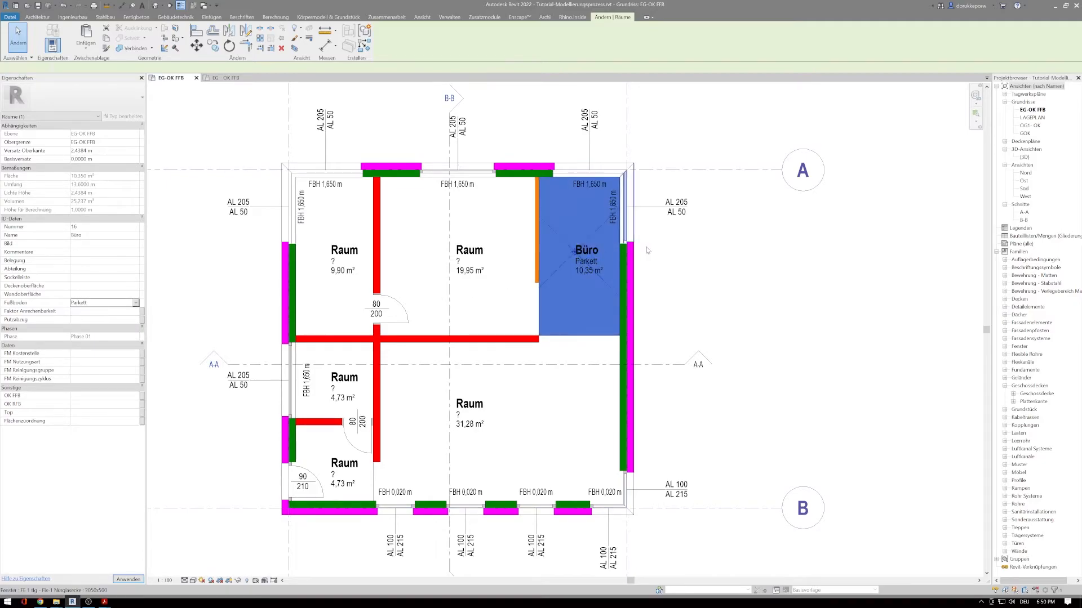
{"action": "key", "text": "Escape"}
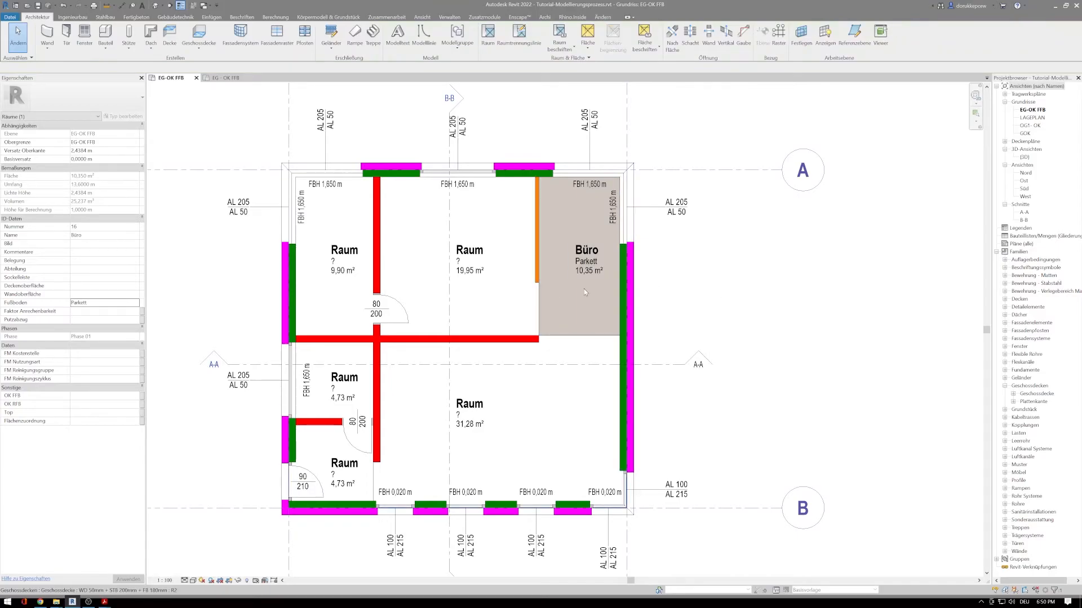
Try the Name room colour scheme on the floor plan, and set the view's colour scheme to none (Keine)
{"action": "scroll", "coordinate": [585, 292], "scroll_direction": "up", "scroll_amount": 2}
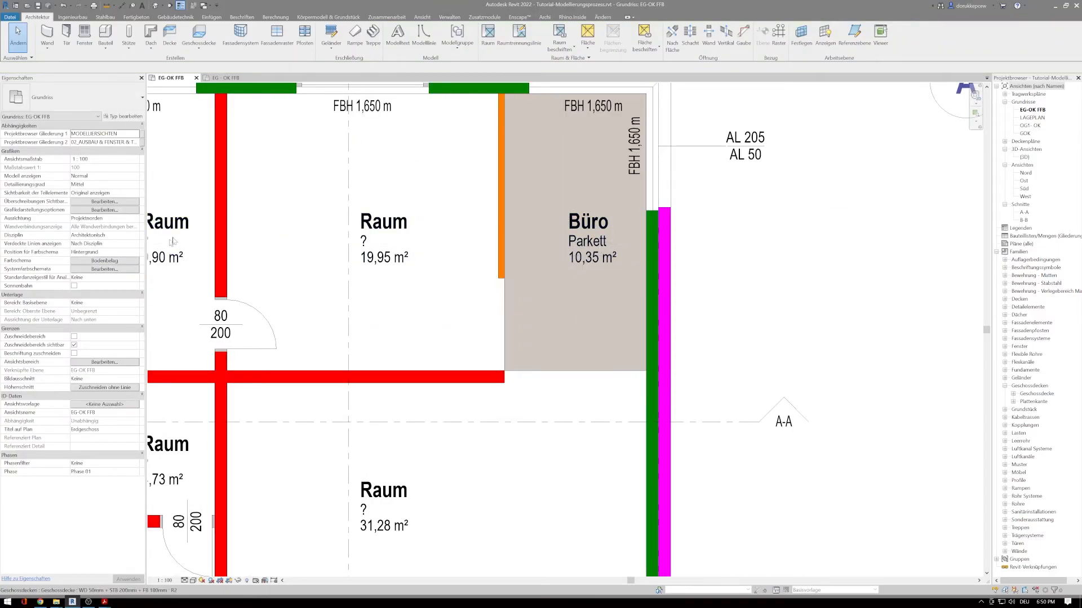
{"action": "left_click", "coordinate": [114, 262]}
{"action": "left_click", "coordinate": [580, 301]}
{"action": "left_click", "coordinate": [574, 295]}
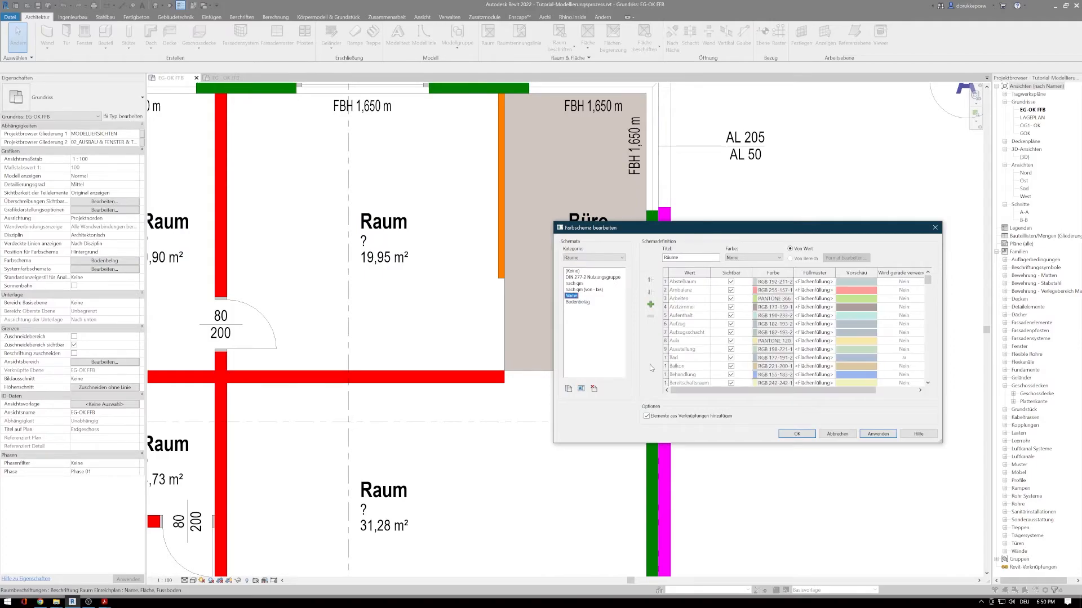
{"action": "left_click", "coordinate": [878, 433]}
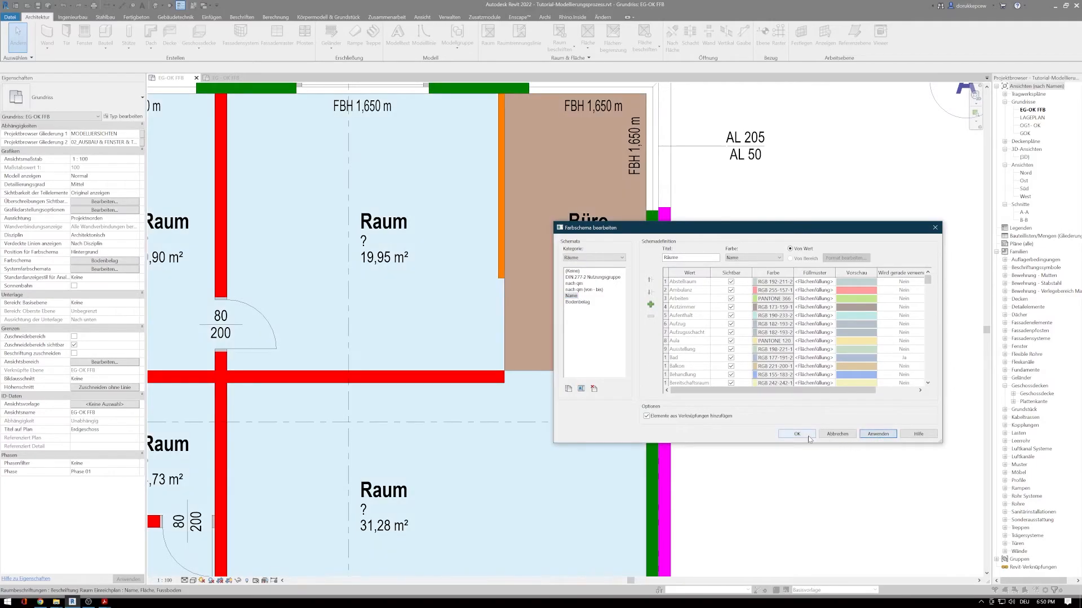
{"action": "left_click", "coordinate": [570, 270]}
{"action": "left_click", "coordinate": [877, 434]}
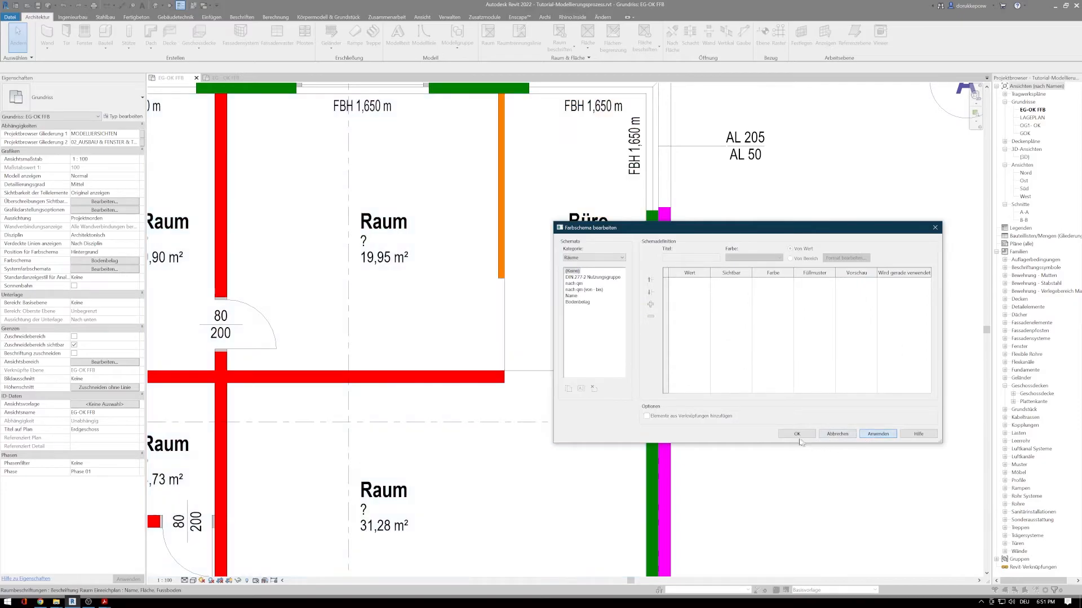
{"action": "left_click", "coordinate": [796, 434]}
Name the north-centre room Schlafen and set its floor finish to Parkett
{"action": "scroll", "coordinate": [524, 319], "scroll_direction": "down", "scroll_amount": 3}
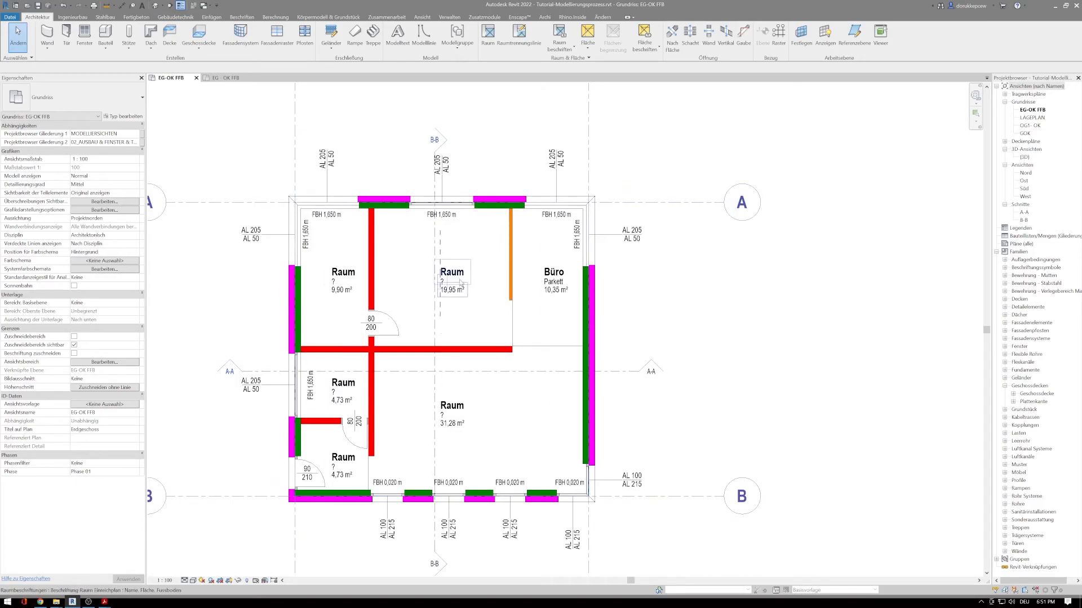
{"action": "scroll", "coordinate": [457, 274], "scroll_direction": "up", "scroll_amount": 2}
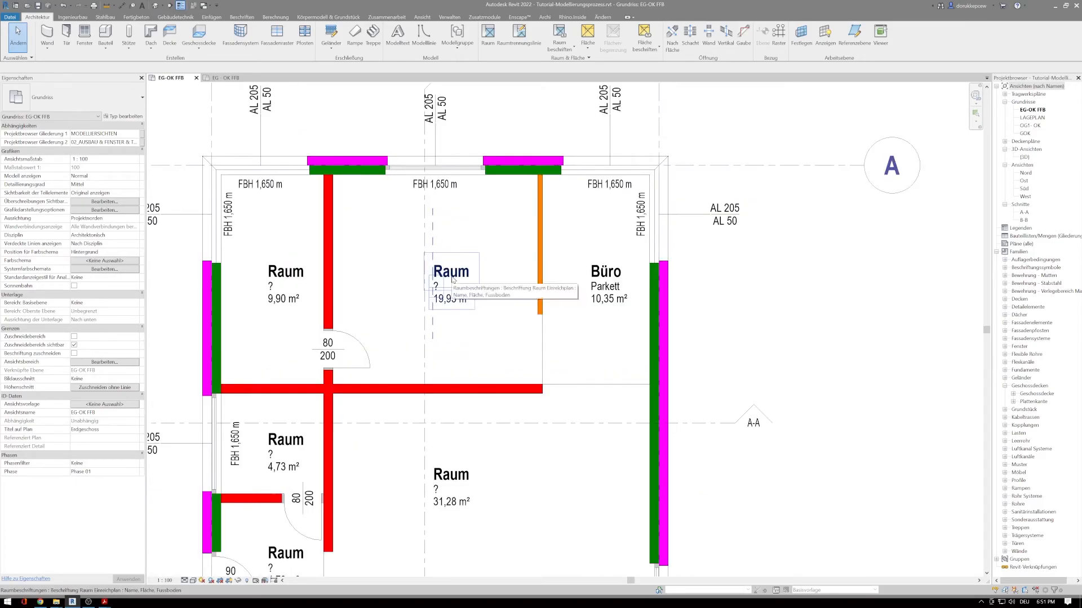
{"action": "key", "text": "Tab"}
{"action": "left_click", "coordinate": [449, 280]}
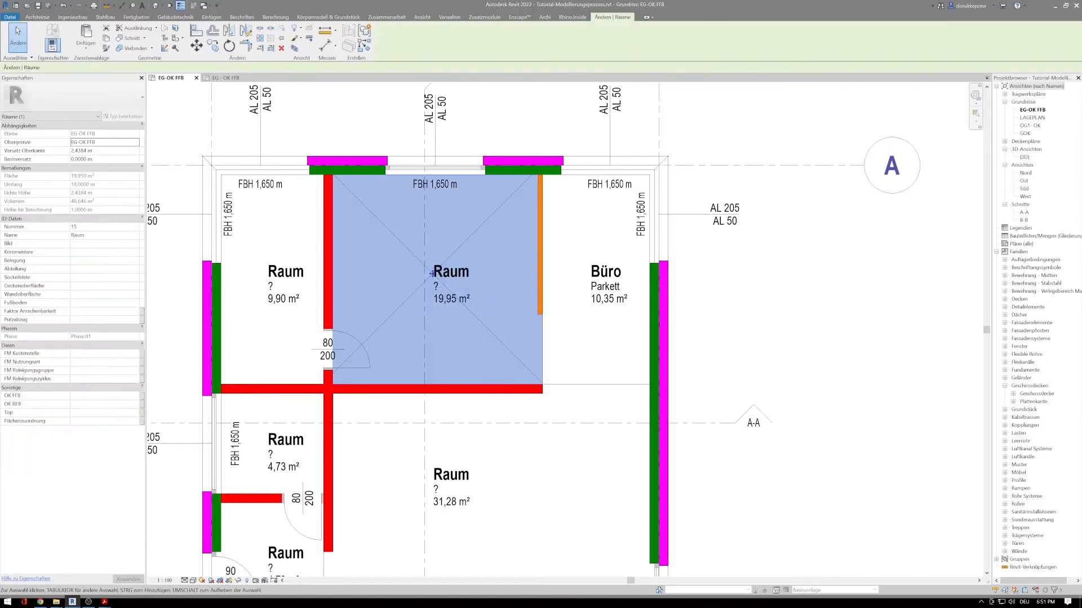
{"action": "left_click", "coordinate": [93, 235]}
{"action": "type", "text": "Schlafe"}
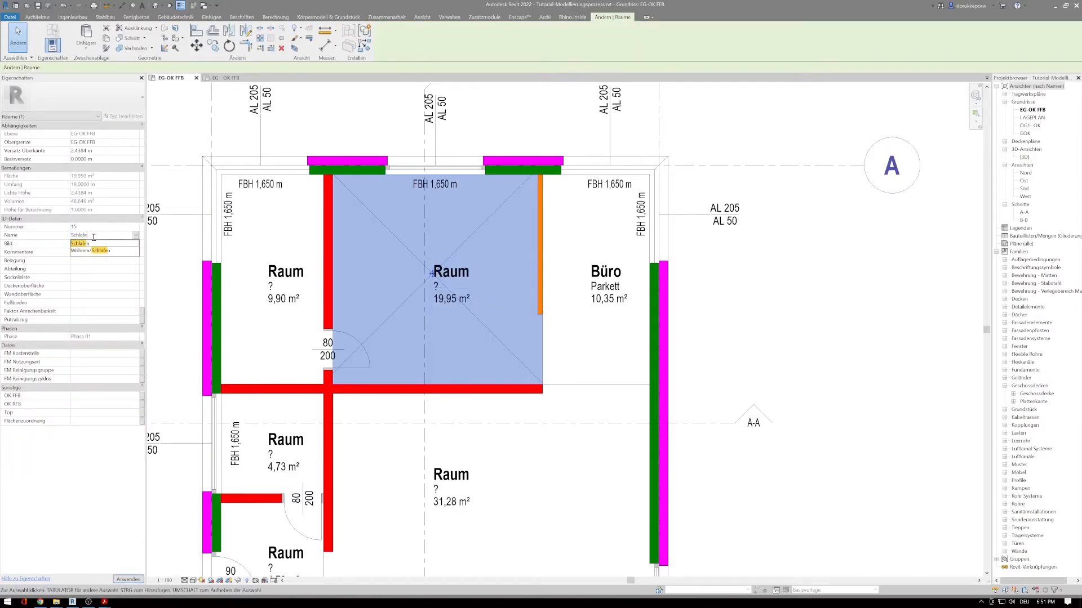
{"action": "left_click", "coordinate": [95, 242]}
{"action": "left_click", "coordinate": [79, 304]}
{"action": "type", "text": "Parkett"}
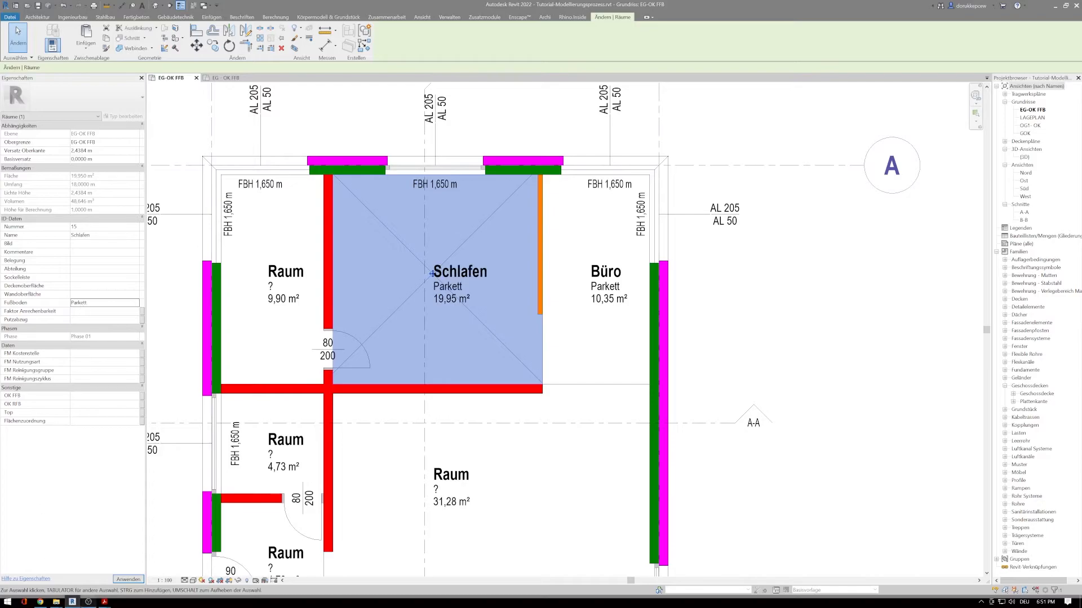
Name the northwest room Bad and set its floor finish to Fliesen
{"action": "left_click", "coordinate": [289, 295]}
{"action": "left_click", "coordinate": [104, 242]}
{"action": "left_click", "coordinate": [103, 236]}
{"action": "type", "text": "Bad"}
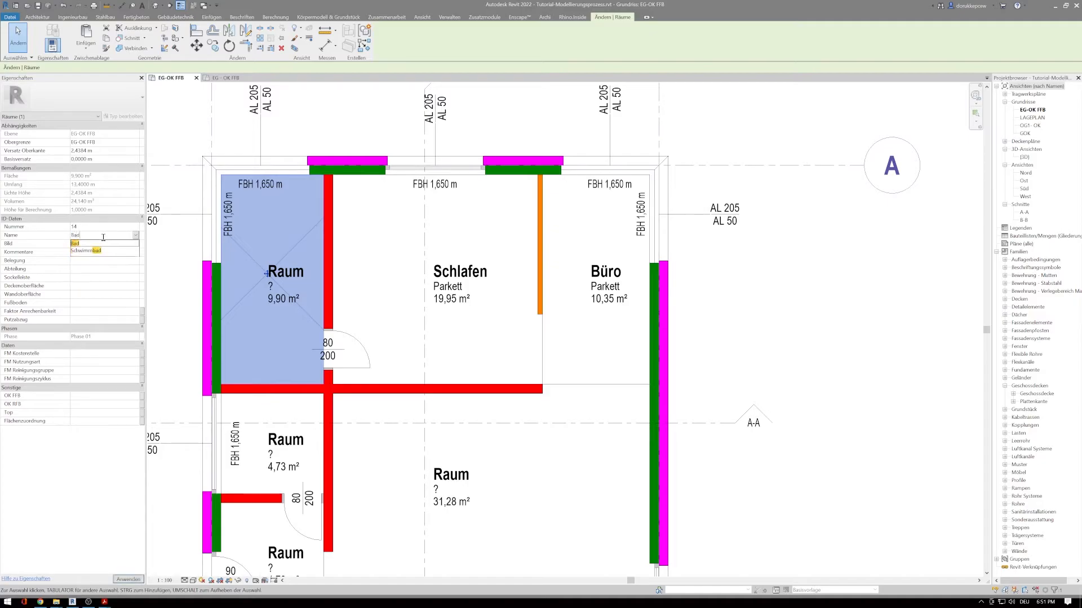
{"action": "left_click", "coordinate": [90, 244]}
{"action": "left_click", "coordinate": [76, 304]}
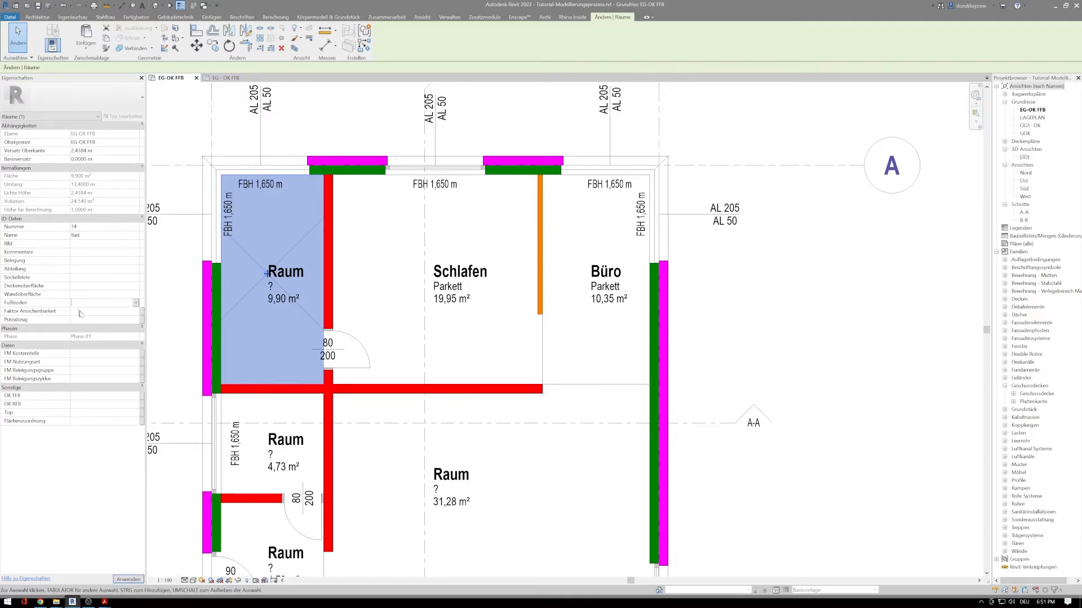
{"action": "type", "text": "Flie"}
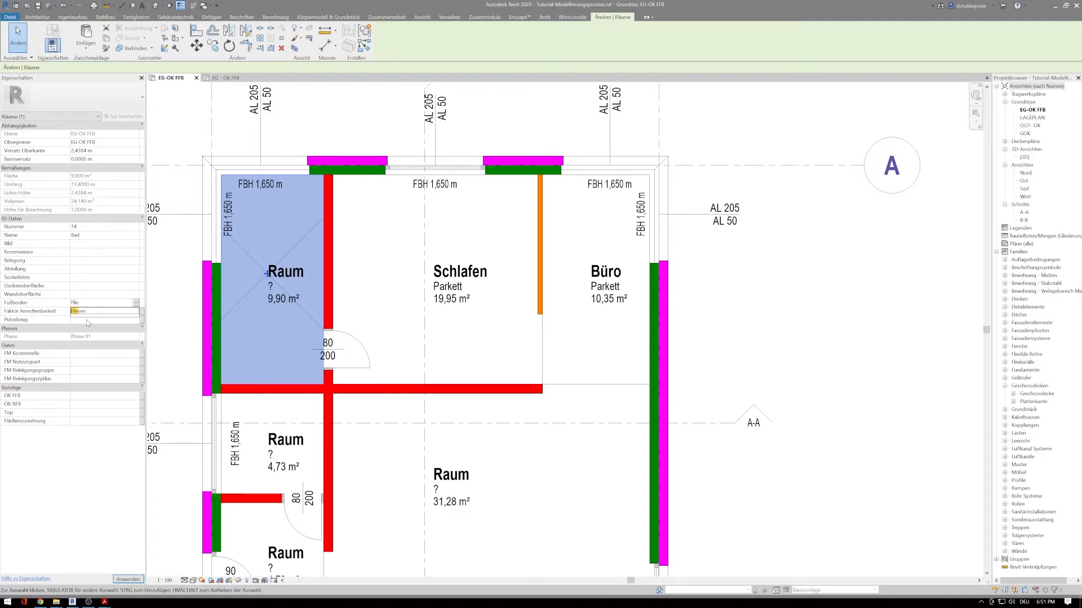
{"action": "left_click", "coordinate": [81, 315]}
Name the small room south of the Bad WC and set its floor finish to Fliesen
{"action": "scroll", "coordinate": [289, 458], "scroll_direction": "down", "scroll_amount": 1}
{"action": "middle_click_drag", "start_coordinate": [289, 459], "coordinate": [290, 352]}
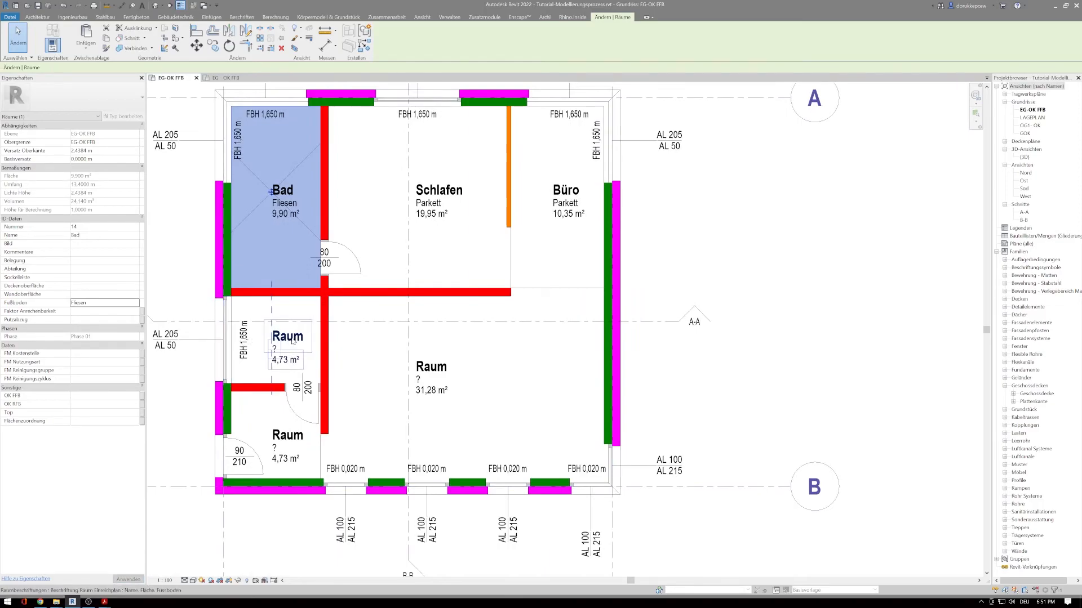
{"action": "left_click", "coordinate": [299, 369]}
{"action": "left_click", "coordinate": [100, 235]}
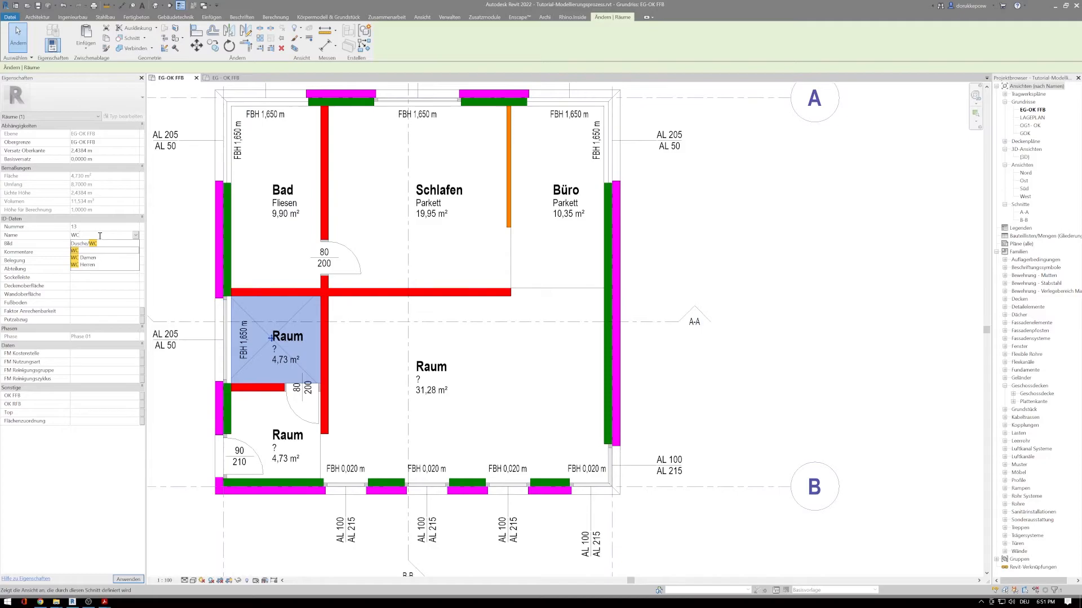
{"action": "left_click", "coordinate": [93, 250]}
{"action": "left_click", "coordinate": [83, 303]}
{"action": "type", "text": "Fl"}
{"action": "left_click", "coordinate": [81, 311]}
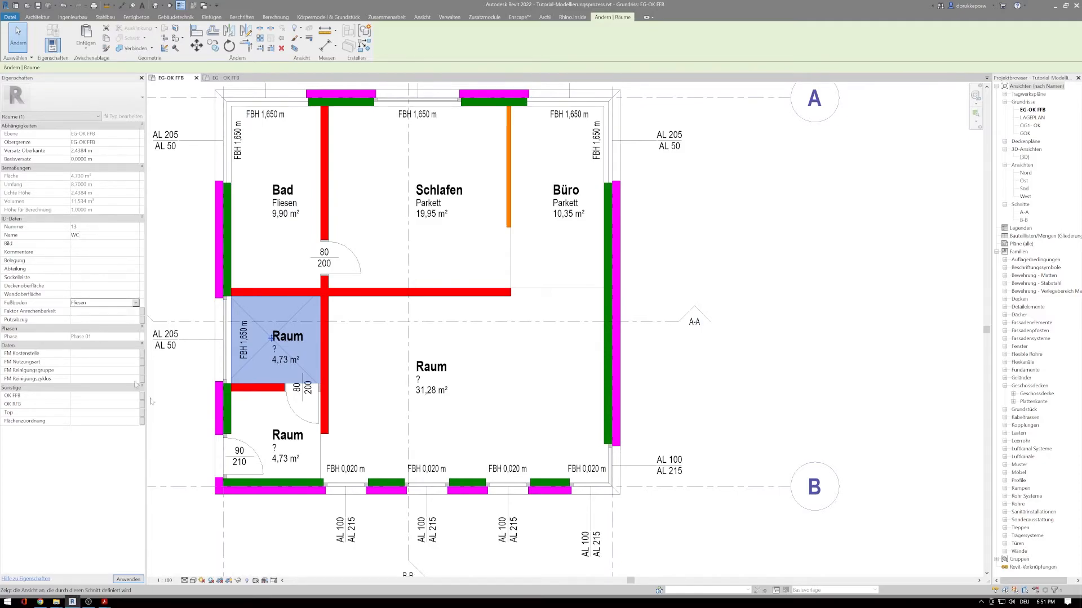
Name the southwest entrance room Flur and set its floor finish to Parkett
{"action": "left_click", "coordinate": [279, 448]}
{"action": "left_click", "coordinate": [91, 235]}
{"action": "type", "text": "Flur"}
{"action": "key", "text": "Return"}
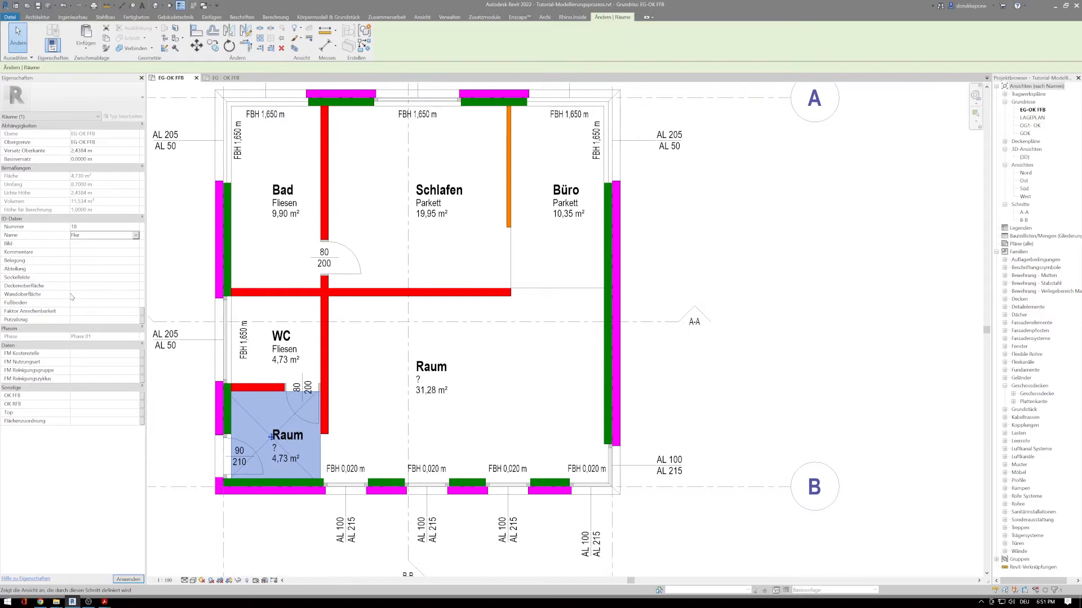
{"action": "left_click", "coordinate": [73, 303]}
{"action": "type", "text": "Parkett"}
{"action": "key", "text": "Return"}
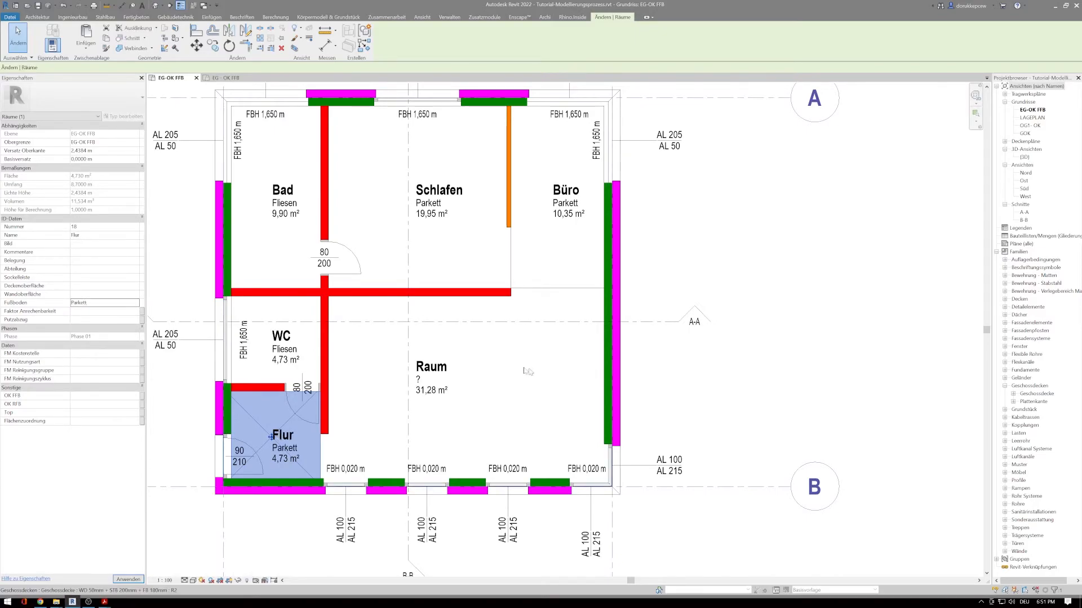
Name the large southern room Wohnküche and set its floor finish to Parkett
{"action": "left_click", "coordinate": [405, 377]}
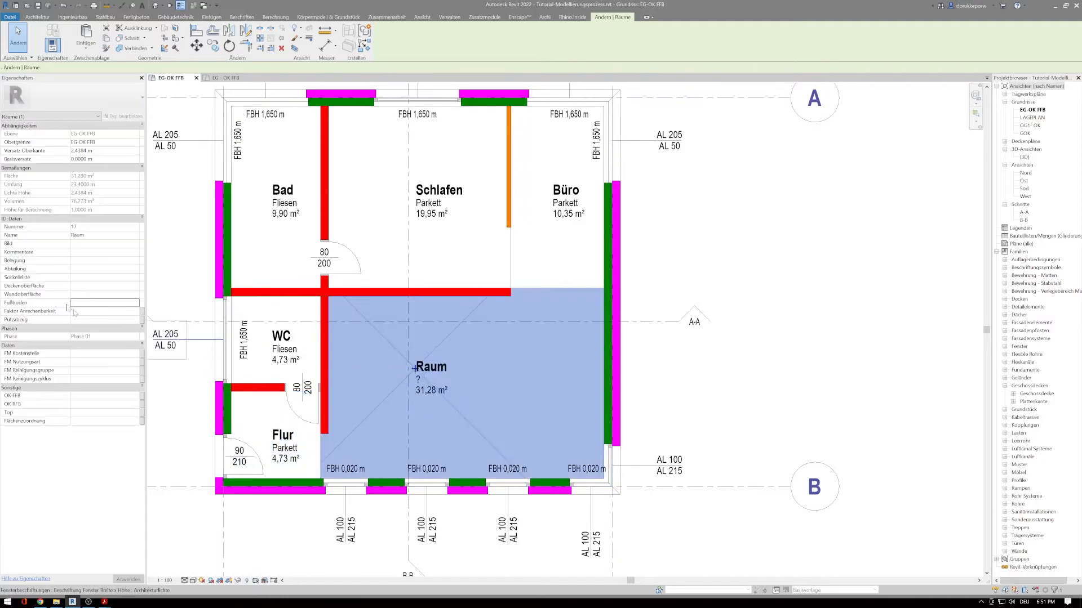
{"action": "left_click", "coordinate": [93, 235]}
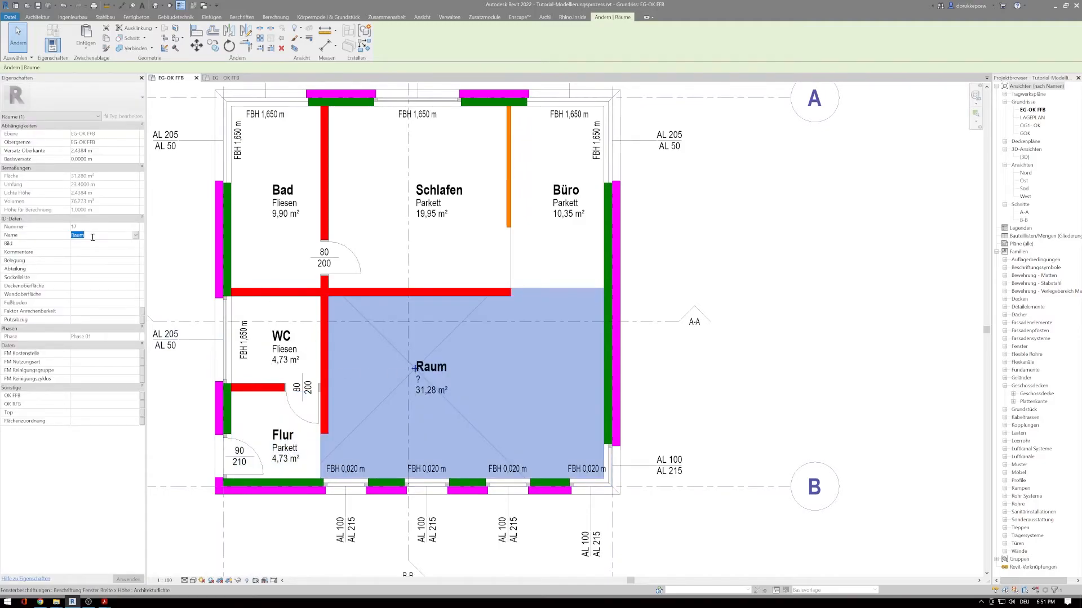
{"action": "type", "text": "Wohnküche"}
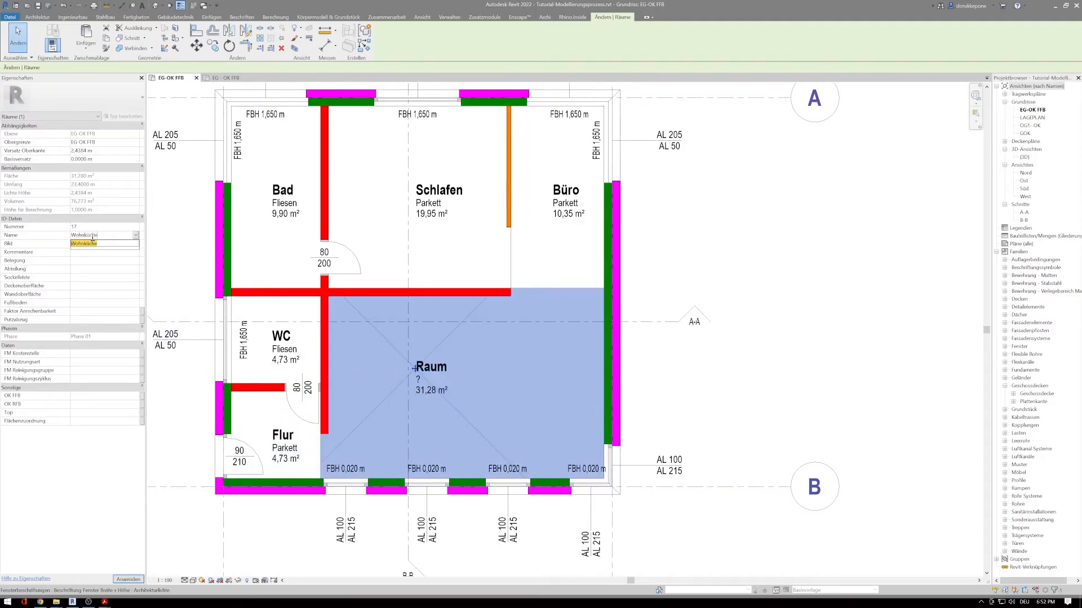
{"action": "left_click", "coordinate": [93, 243]}
{"action": "left_click", "coordinate": [82, 302]}
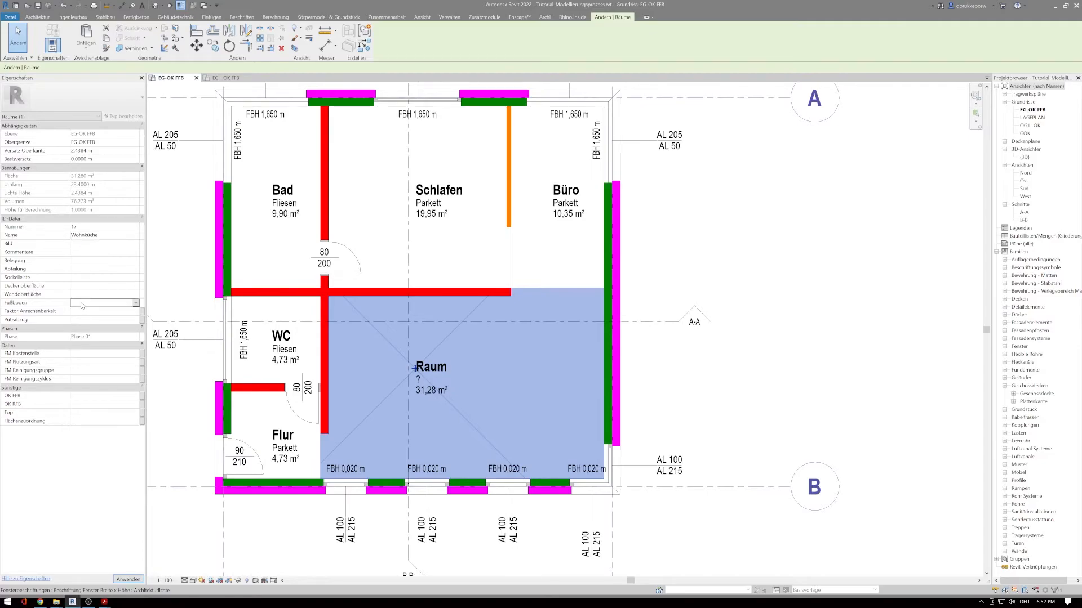
{"action": "type", "text": "Parke"}
{"action": "key", "text": "Return"}
{"action": "scroll", "coordinate": [635, 335], "scroll_direction": "down", "scroll_amount": 2}
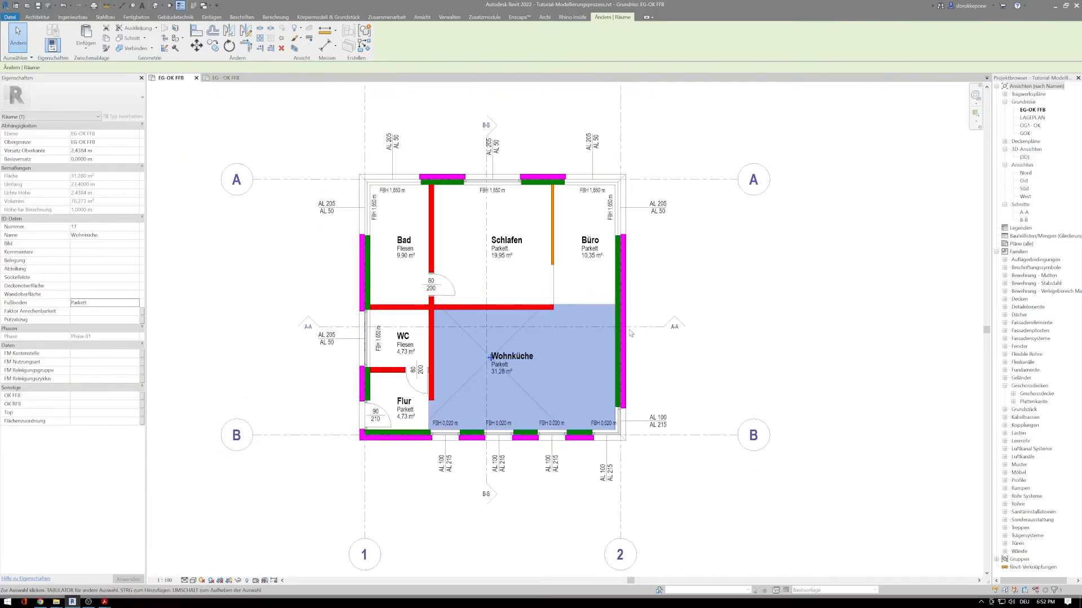
{"action": "left_click", "coordinate": [676, 260]}
Edit the view's colour scheme, set the category to Räume and select the Bodenbelag scheme
{"action": "middle_click_drag", "start_coordinate": [670, 265], "coordinate": [583, 269]}
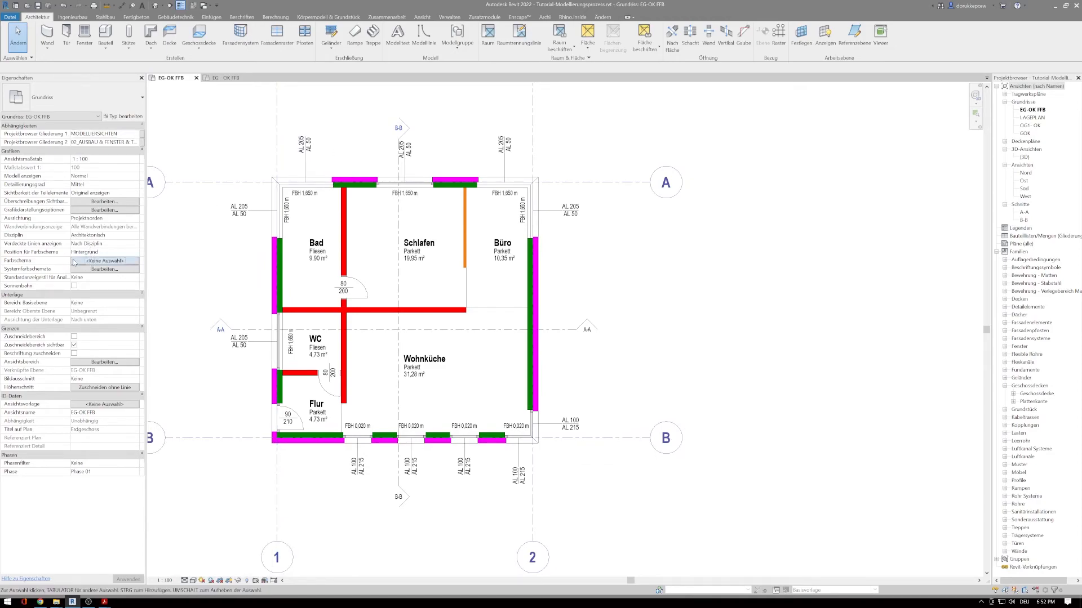
{"action": "left_click", "coordinate": [104, 260]}
{"action": "left_click_drag", "start_coordinate": [730, 227], "coordinate": [755, 197]}
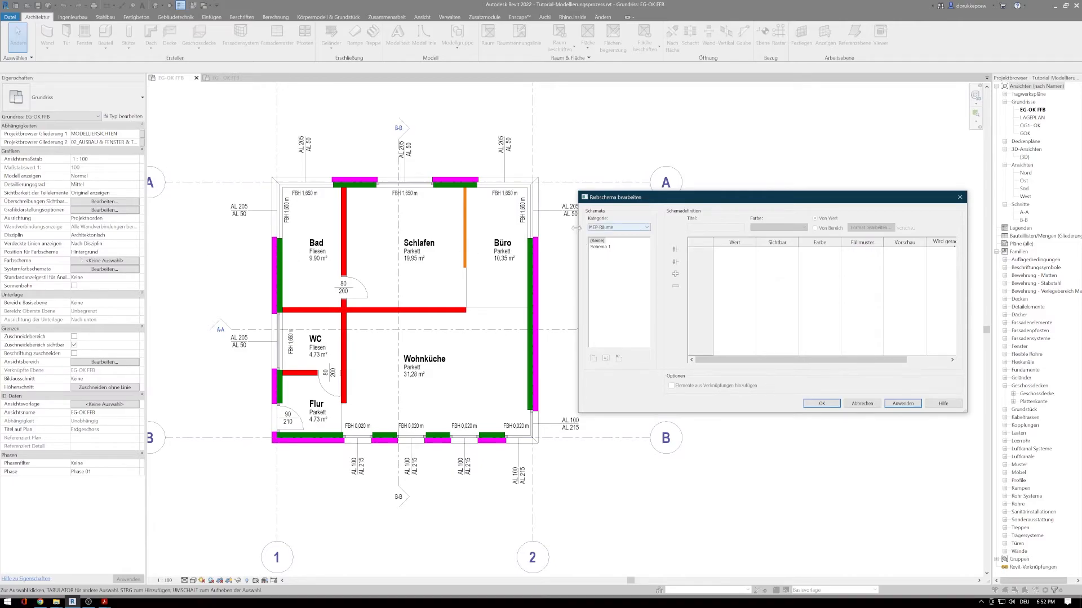
{"action": "left_click", "coordinate": [599, 247]}
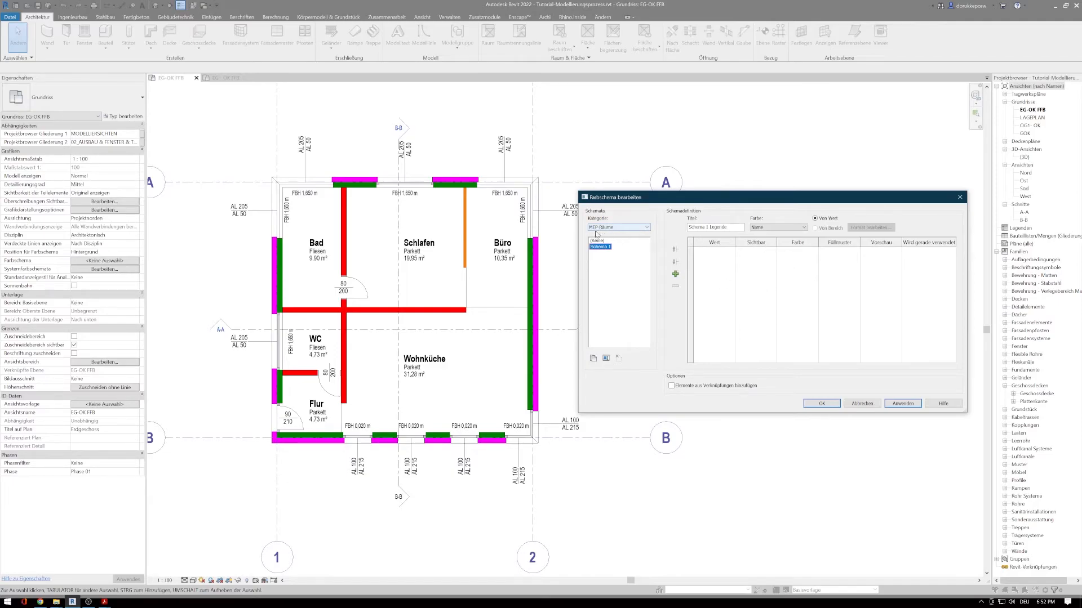
{"action": "left_click", "coordinate": [624, 227]}
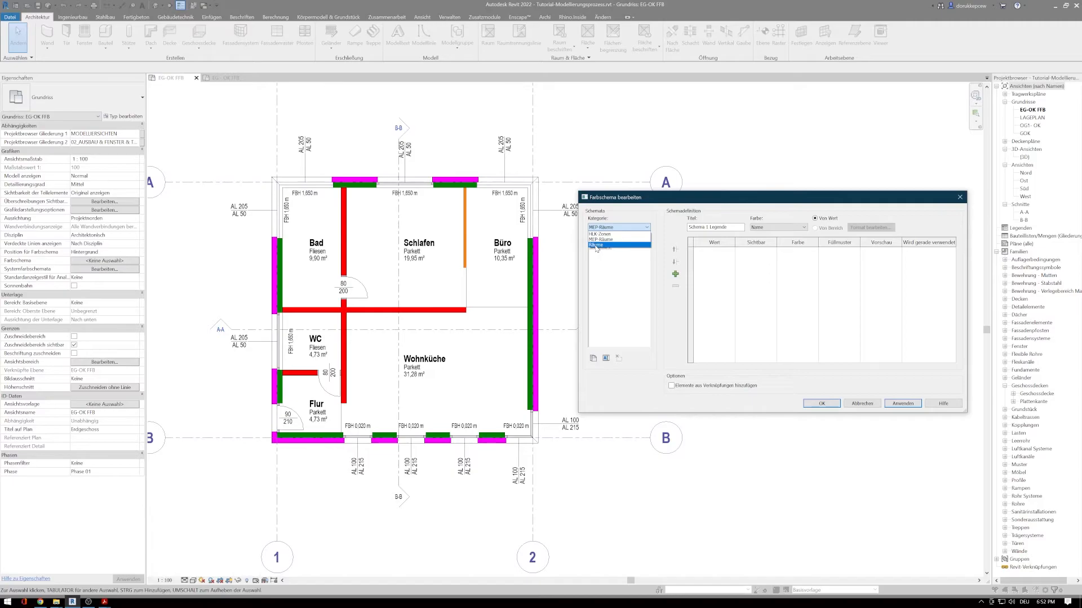
{"action": "left_click", "coordinate": [596, 246]}
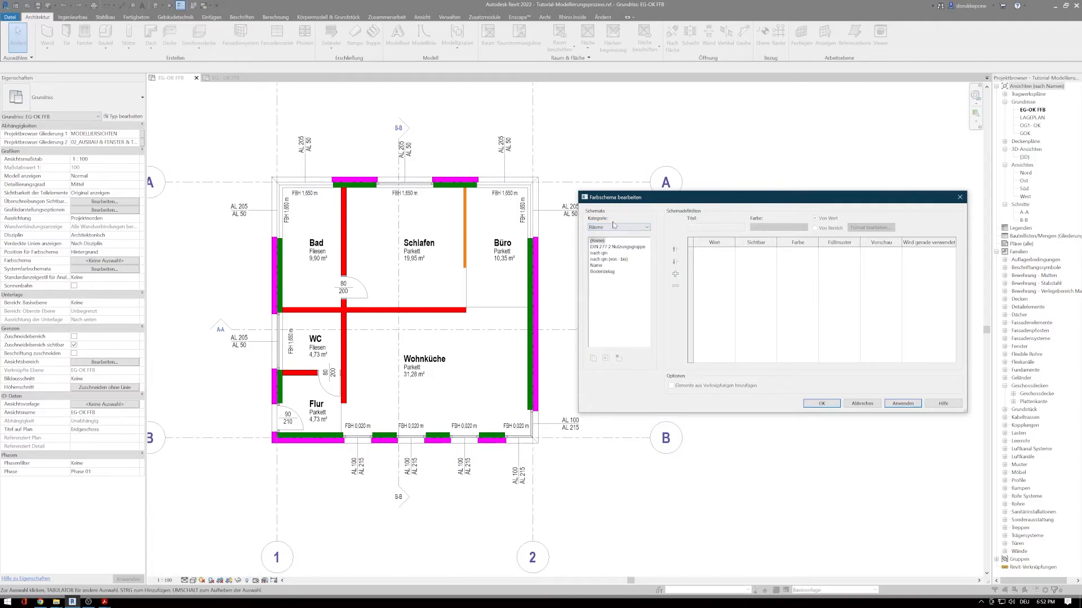
{"action": "left_click", "coordinate": [602, 259]}
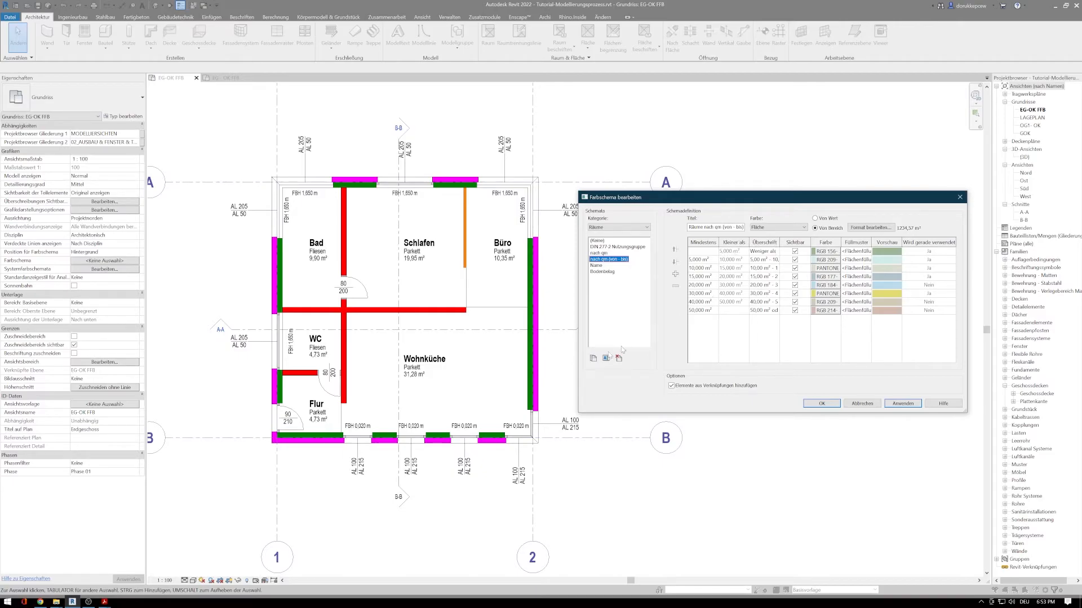
{"action": "left_click", "coordinate": [601, 272]}
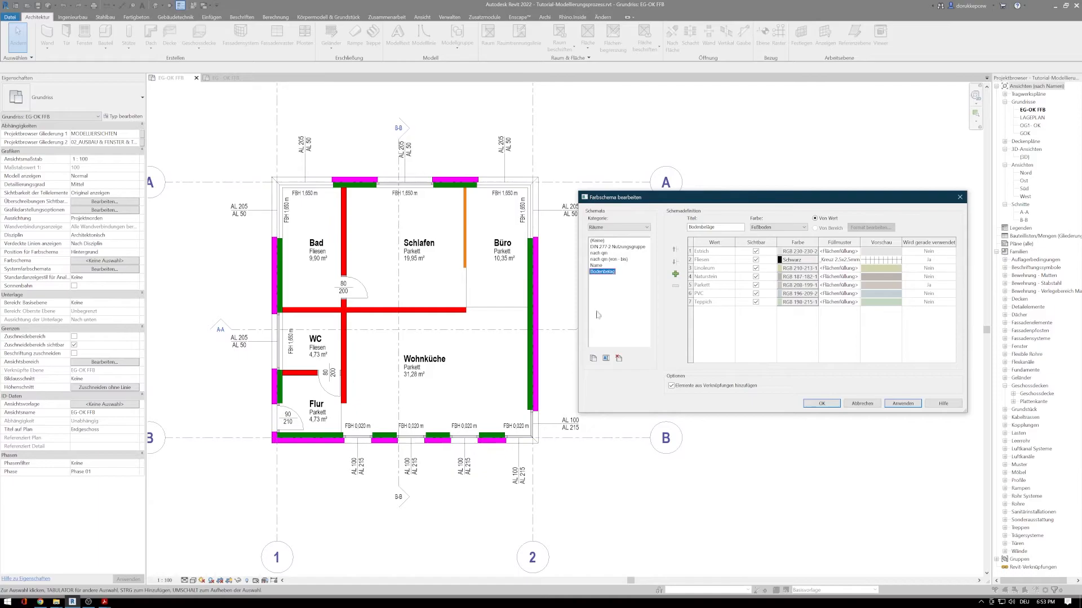
Duplicate the Bodenbelag colour scheme and name the copy Einreichplan
{"action": "left_click", "coordinate": [594, 358]}
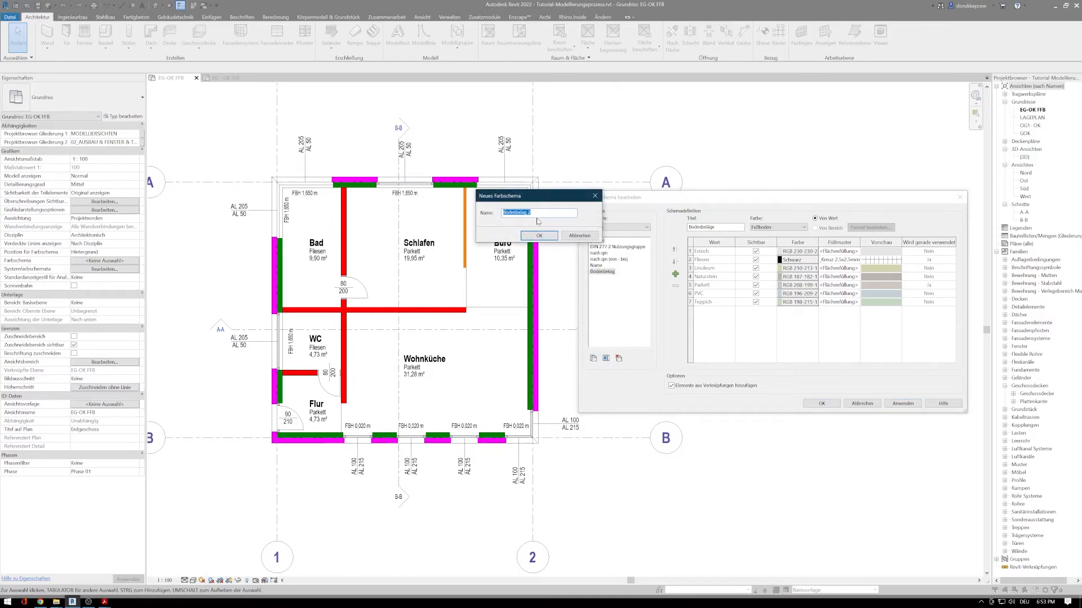
{"action": "type", "text": "Einreich"}
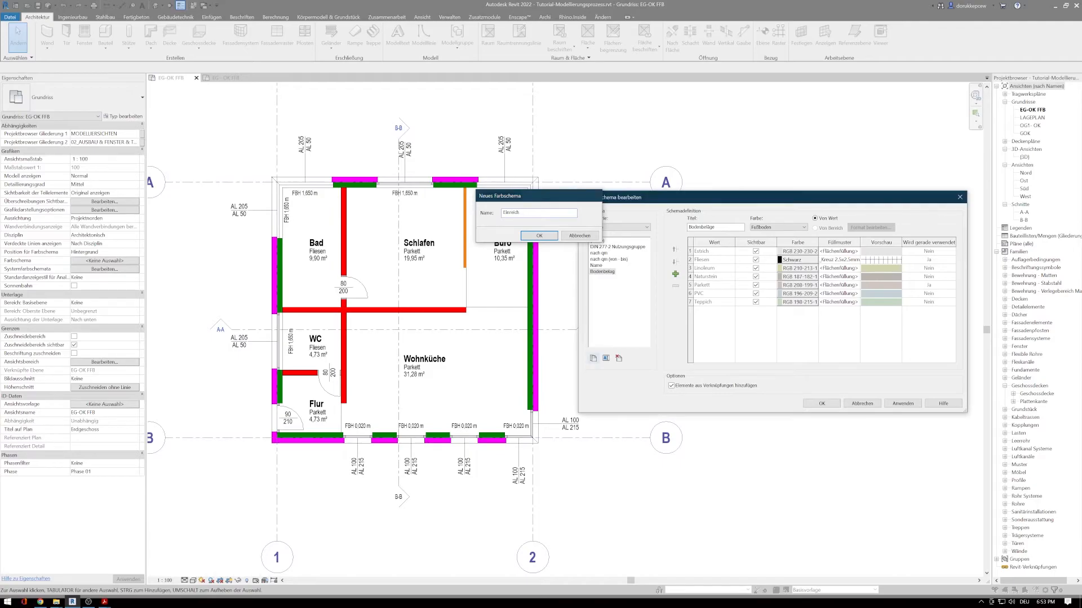
{"action": "left_click", "coordinate": [539, 235]}
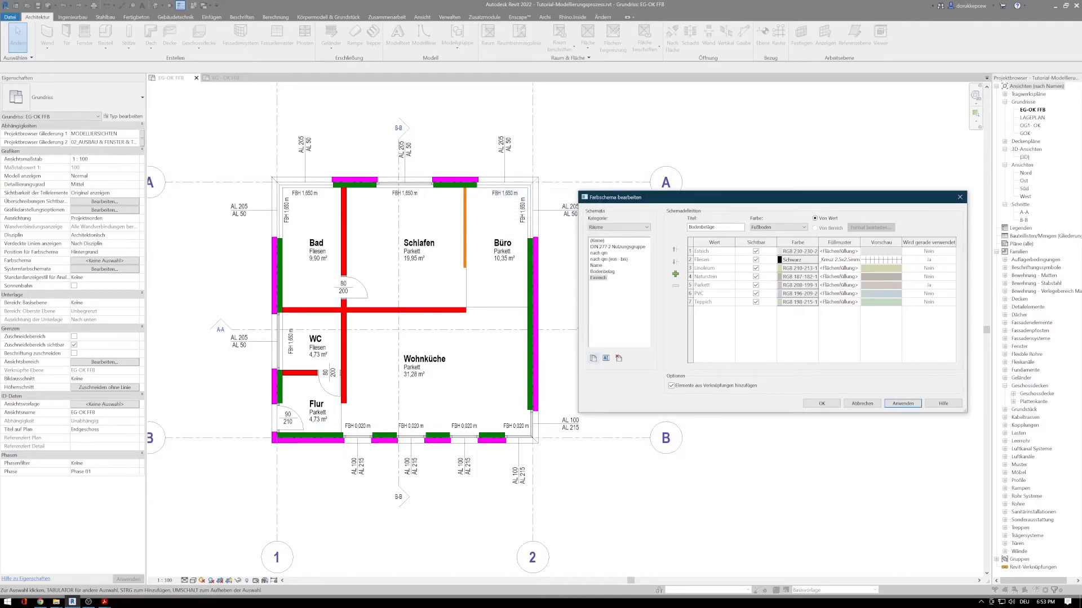
{"action": "left_click", "coordinate": [605, 359]}
{"action": "left_click", "coordinate": [772, 305]}
{"action": "key", "text": "Return"}
Try other fill patterns and none (Keine) for the Fliesen entry, and set it back to Kreuz 2,5x2,5mm
{"action": "left_click", "coordinate": [857, 261]}
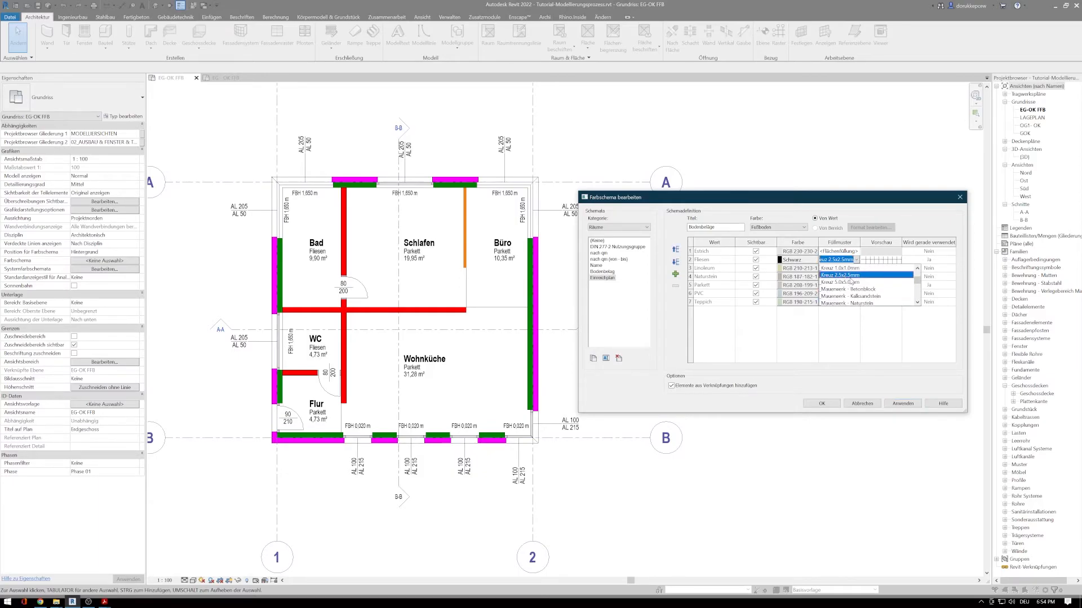
{"action": "scroll", "coordinate": [852, 281], "scroll_direction": "up", "scroll_amount": 5}
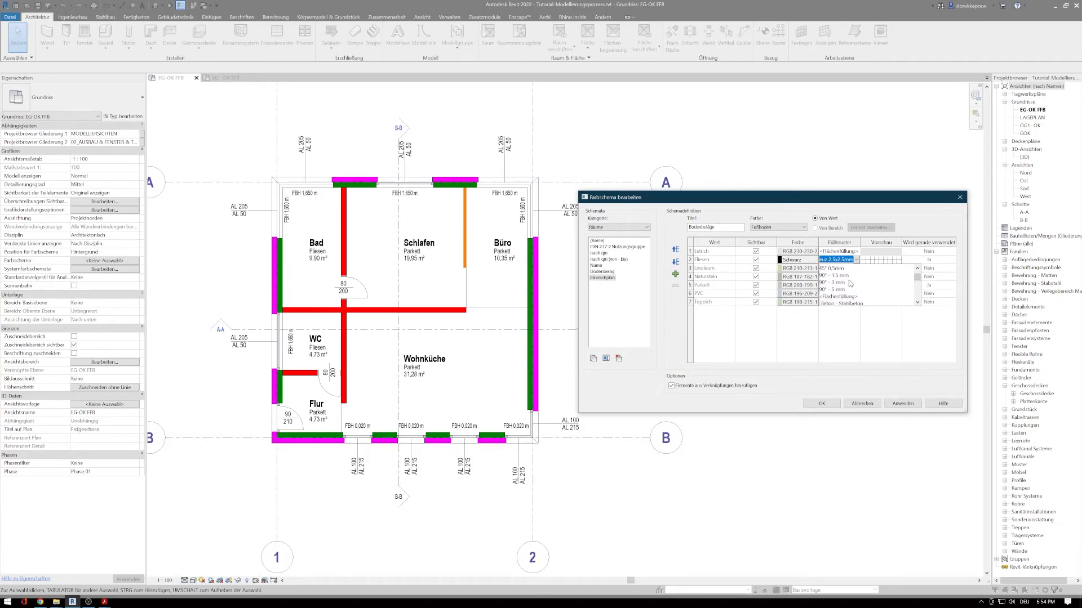
{"action": "left_click", "coordinate": [847, 292]}
{"action": "left_click", "coordinate": [856, 259]}
{"action": "scroll", "coordinate": [842, 276], "scroll_direction": "up", "scroll_amount": 3}
{"action": "left_click", "coordinate": [840, 270]}
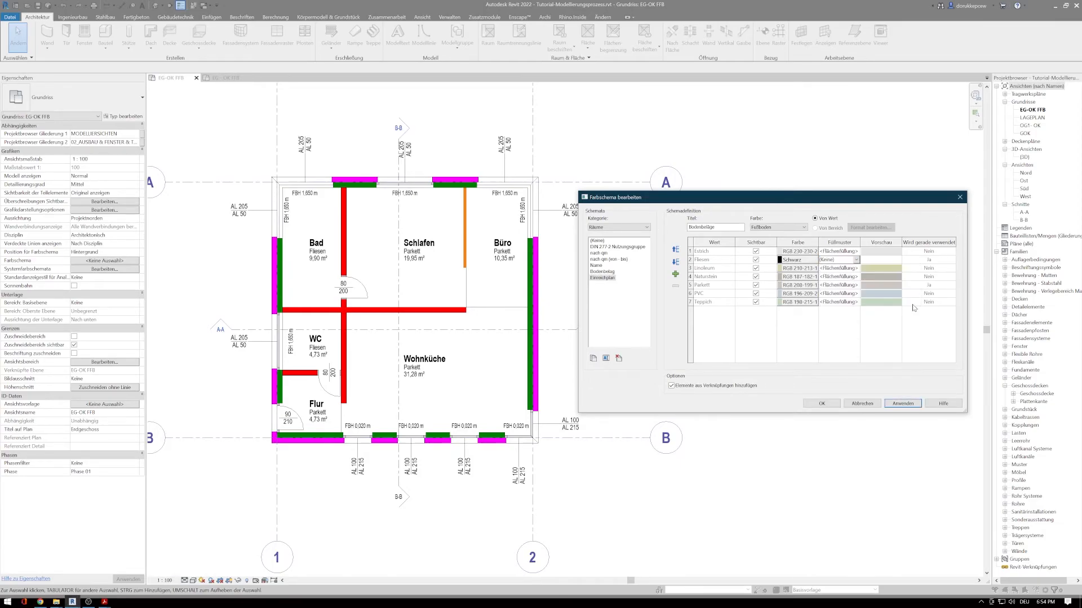
{"action": "left_click", "coordinate": [856, 260]}
{"action": "scroll", "coordinate": [851, 288], "scroll_direction": "down", "scroll_amount": 5}
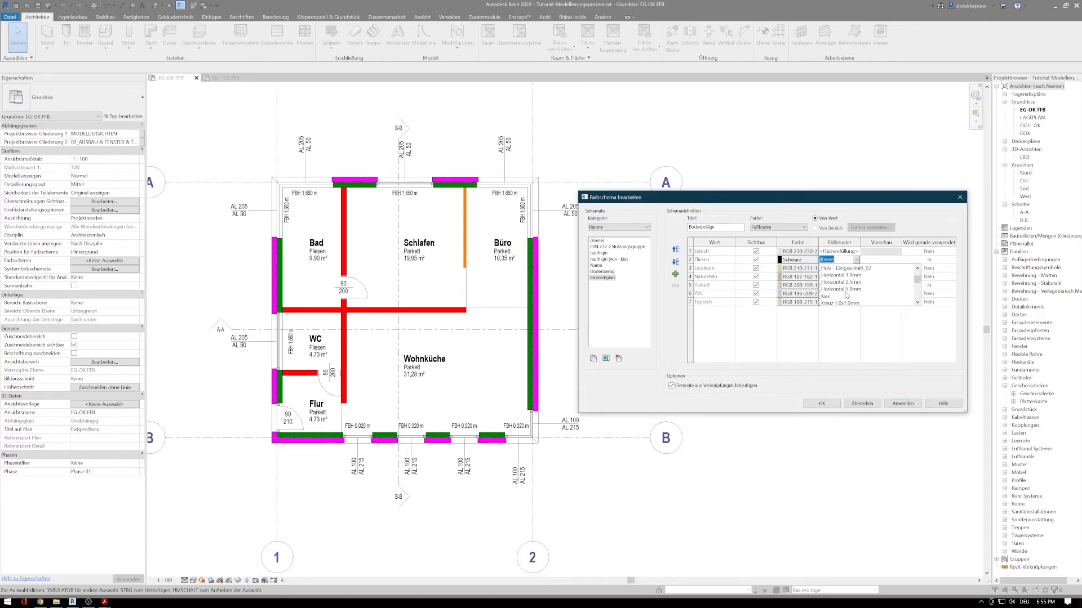
{"action": "scroll", "coordinate": [850, 292], "scroll_direction": "up", "scroll_amount": 5}
{"action": "scroll", "coordinate": [852, 291], "scroll_direction": "up", "scroll_amount": 3}
{"action": "left_click", "coordinate": [843, 290]}
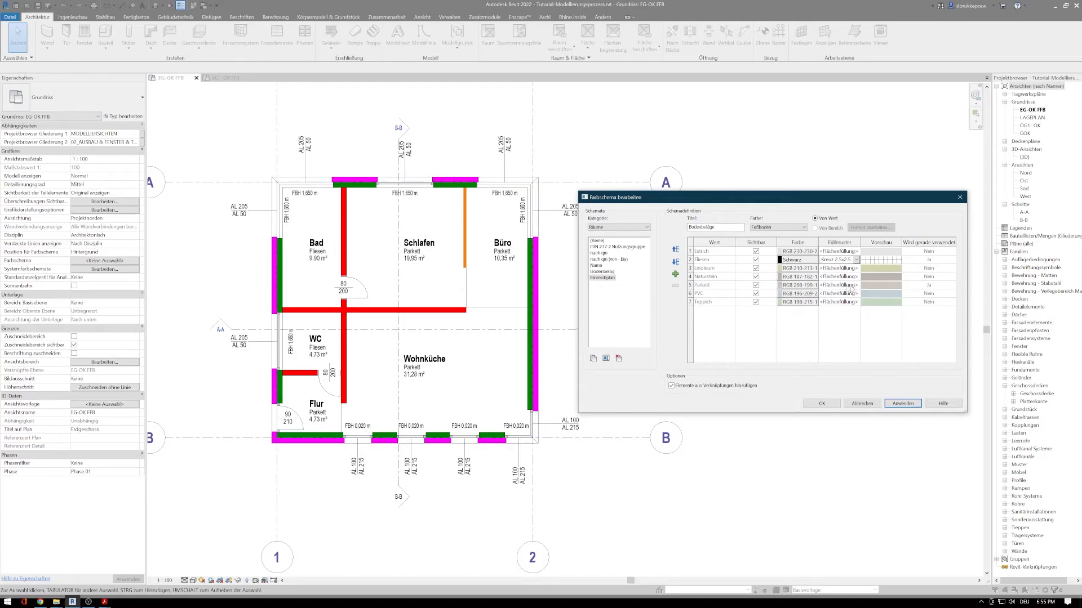
Apply the Einreichplan colour scheme to the floor plan view and close the scheme editor
{"action": "left_click", "coordinate": [899, 405]}
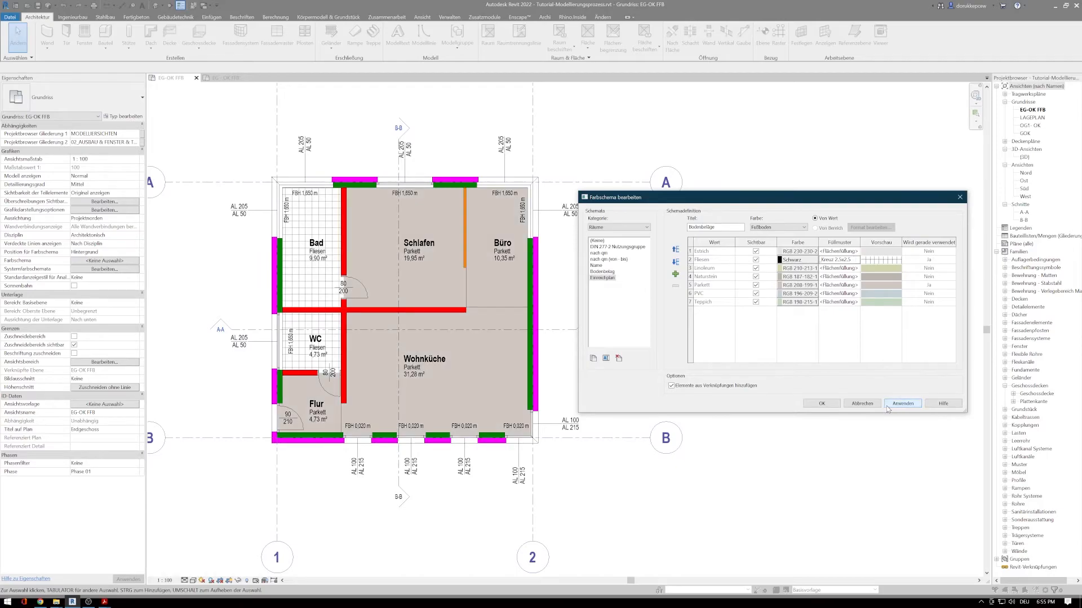
{"action": "left_click", "coordinate": [826, 406]}
{"action": "middle_click_drag", "start_coordinate": [590, 419], "coordinate": [630, 422]}
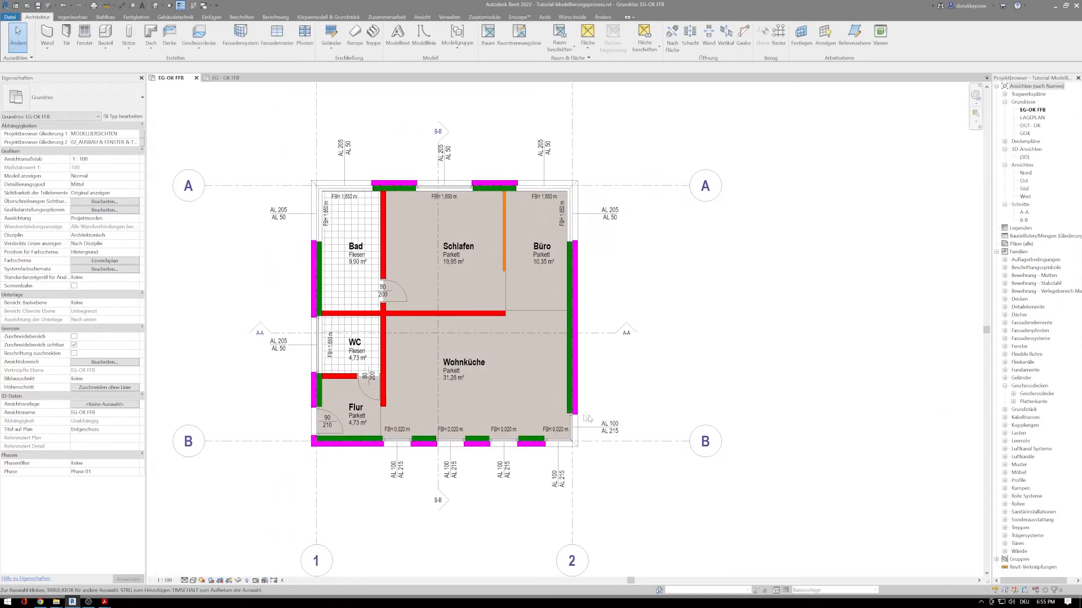
{"action": "middle_click_drag", "start_coordinate": [509, 395], "coordinate": [551, 397]}
{"action": "scroll", "coordinate": [527, 405], "scroll_direction": "up", "scroll_amount": 2}
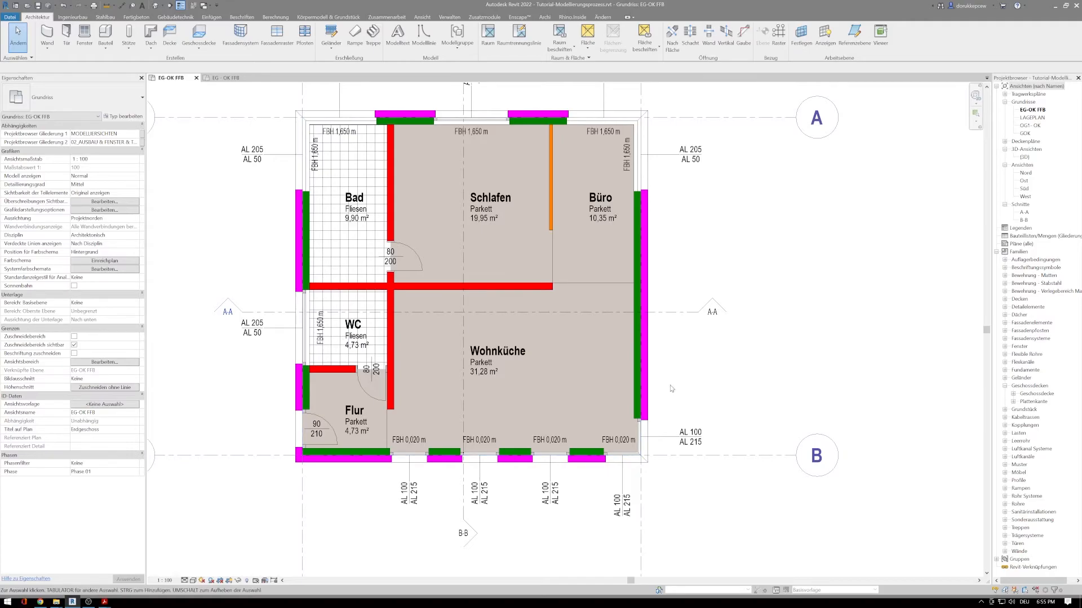
{"action": "scroll", "coordinate": [732, 370], "scroll_direction": "down", "scroll_amount": 1}
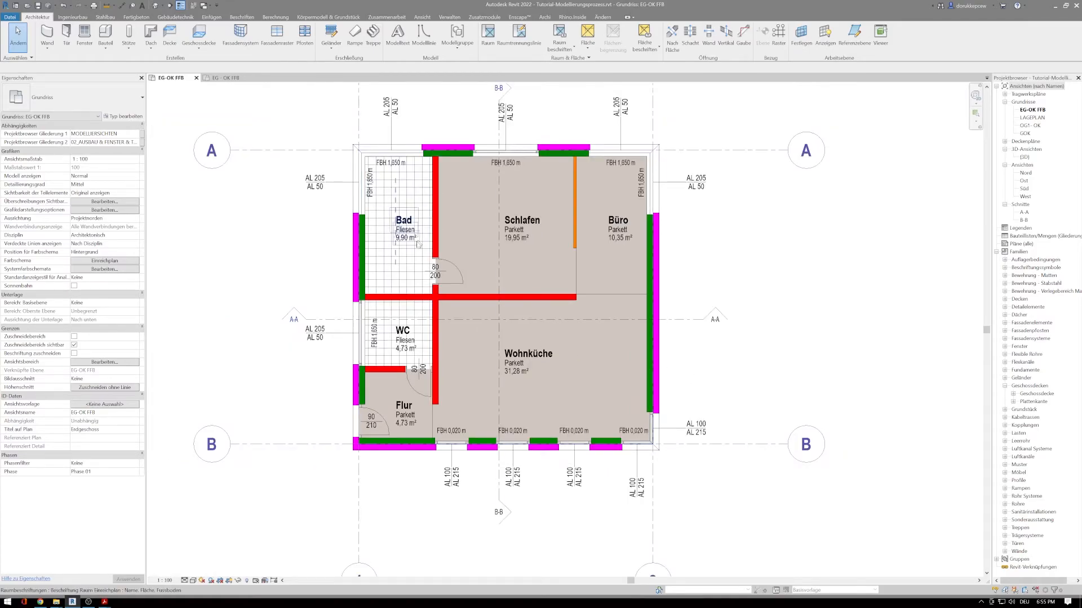
{"action": "middle_click_drag", "start_coordinate": [401, 267], "coordinate": [388, 262]}
{"action": "middle_click_drag", "start_coordinate": [678, 507], "coordinate": [654, 531]}
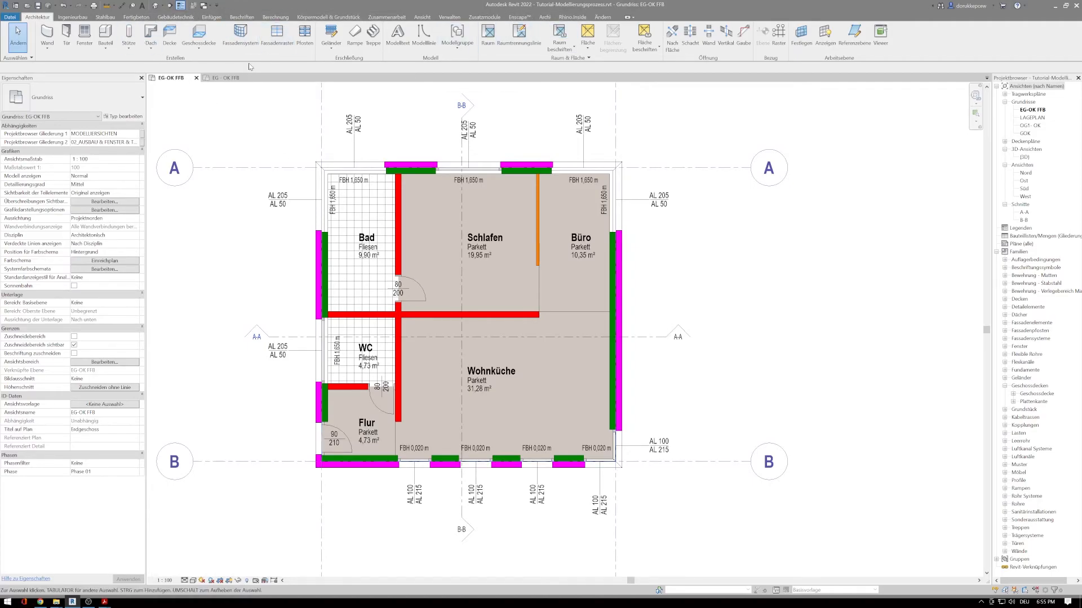
Place a Grundriss - gefüllt spot elevation without a leader (Führung) just below the Wohnküche room label
{"action": "left_click", "coordinate": [243, 17]}
{"action": "left_click", "coordinate": [192, 35]}
{"action": "left_click", "coordinate": [73, 97]}
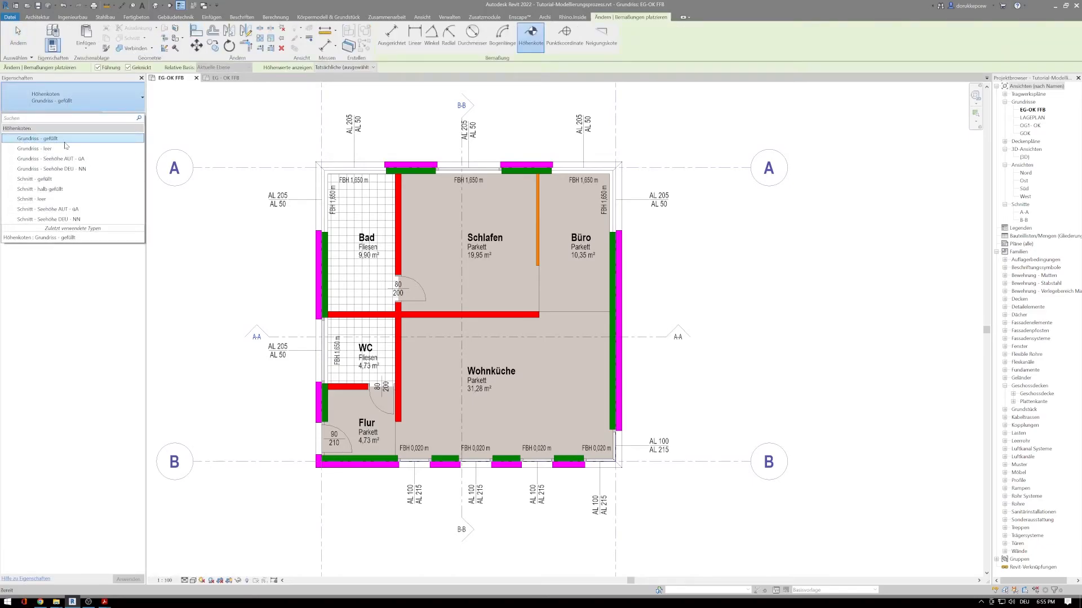
{"action": "left_click", "coordinate": [66, 140]}
{"action": "scroll", "coordinate": [520, 416], "scroll_direction": "up", "scroll_amount": 2}
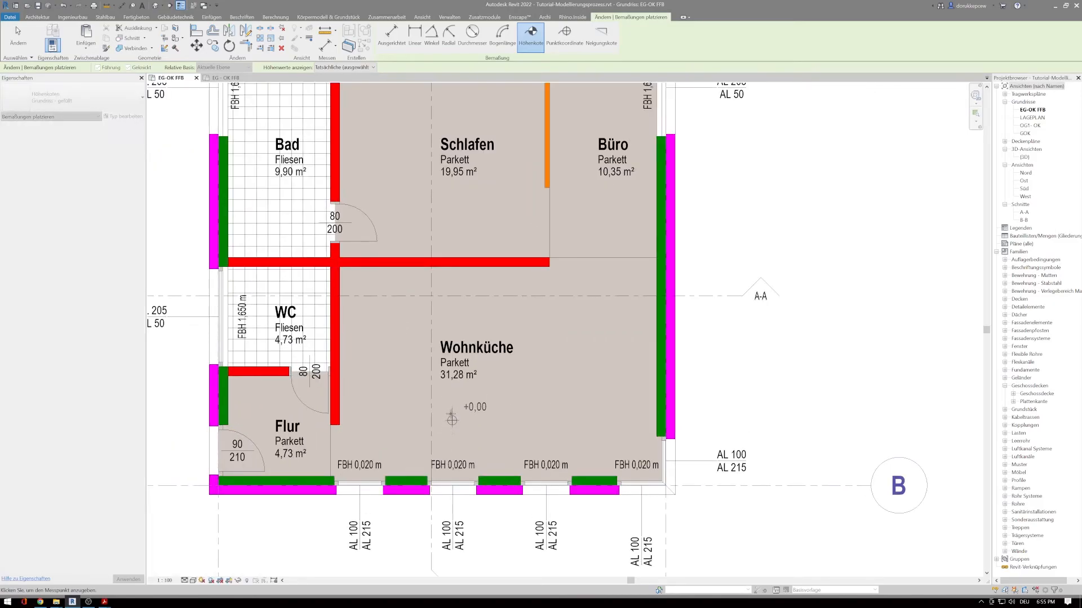
{"action": "left_click", "coordinate": [451, 407]}
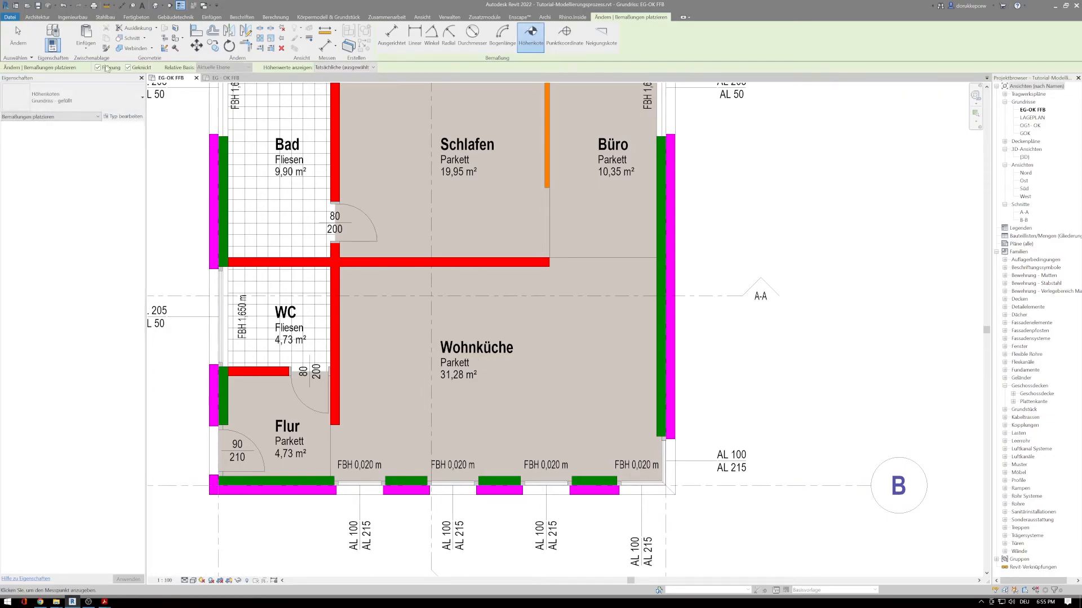
{"action": "left_click", "coordinate": [98, 67]}
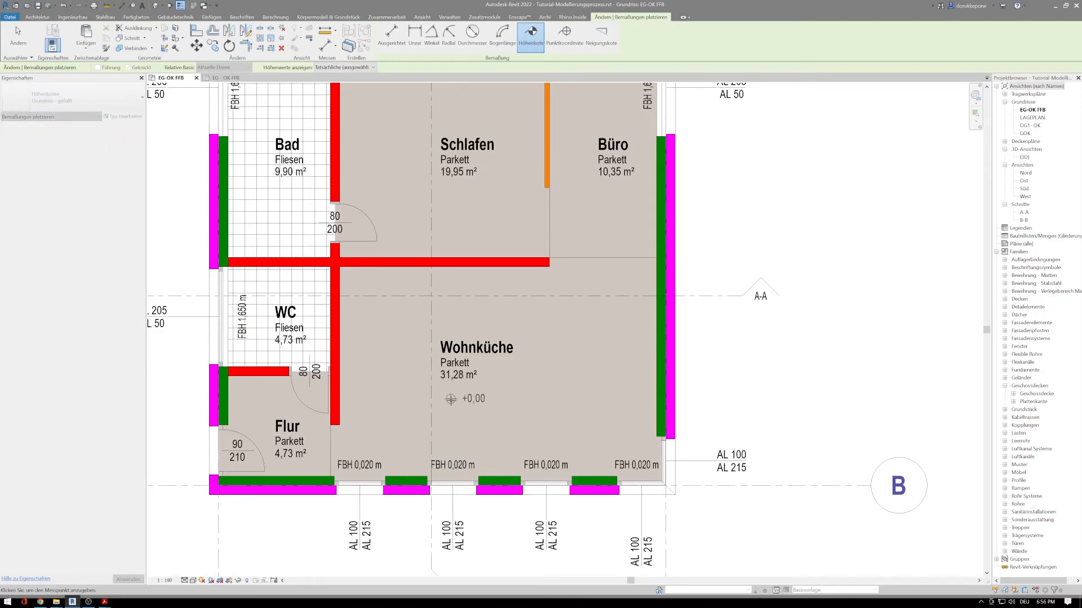
{"action": "left_click", "coordinate": [451, 399]}
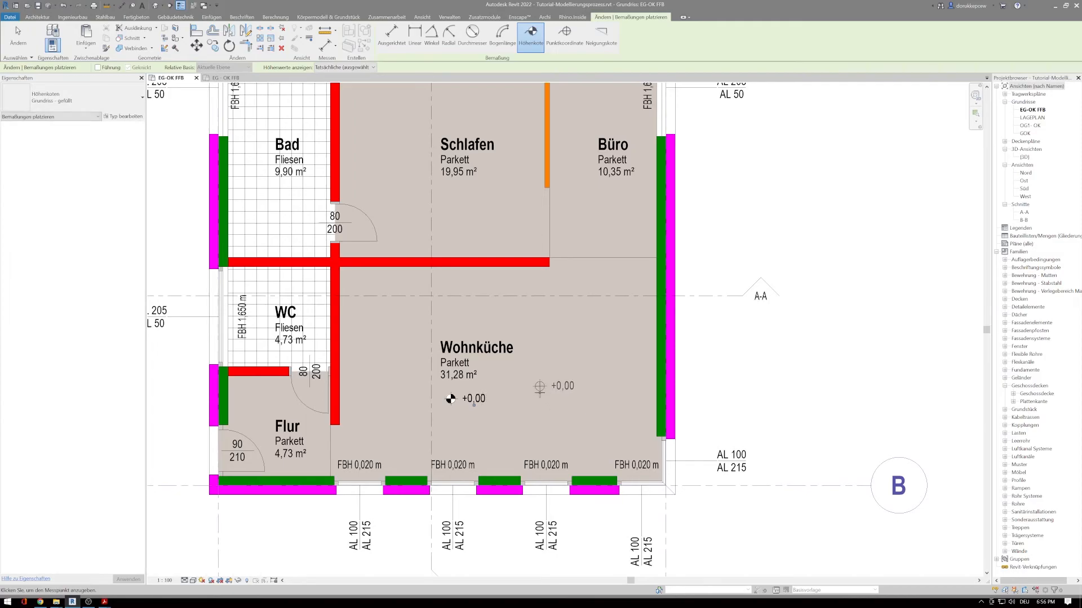
{"action": "key", "text": "Escape"}
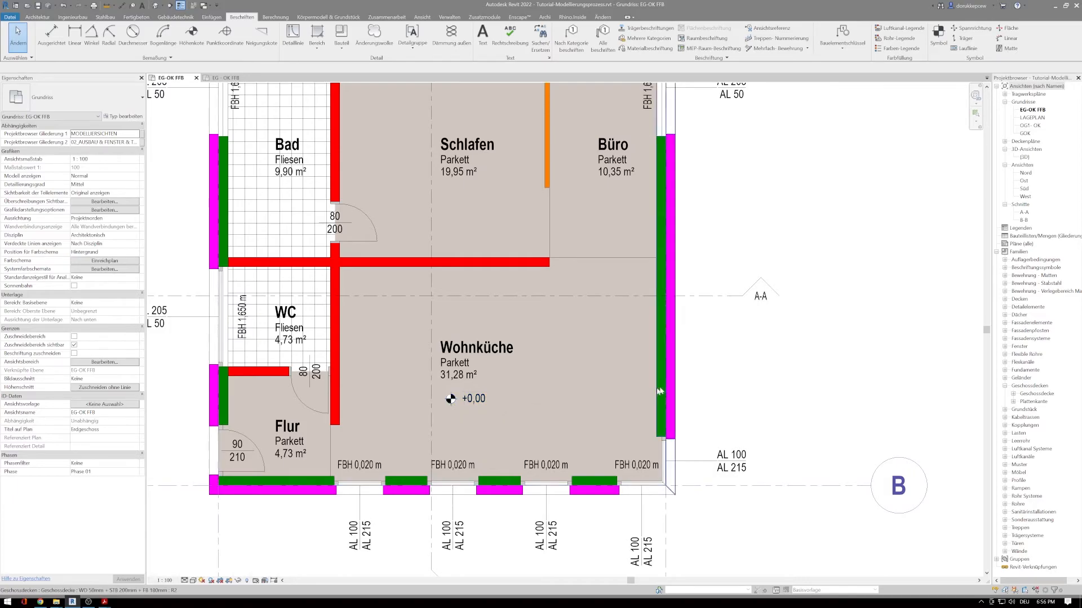
Add an aligned dimension across the Büro opening, from the exterior wall's inner face to the partition-side room boundary
{"action": "scroll", "coordinate": [467, 409], "scroll_direction": "down", "scroll_amount": 3}
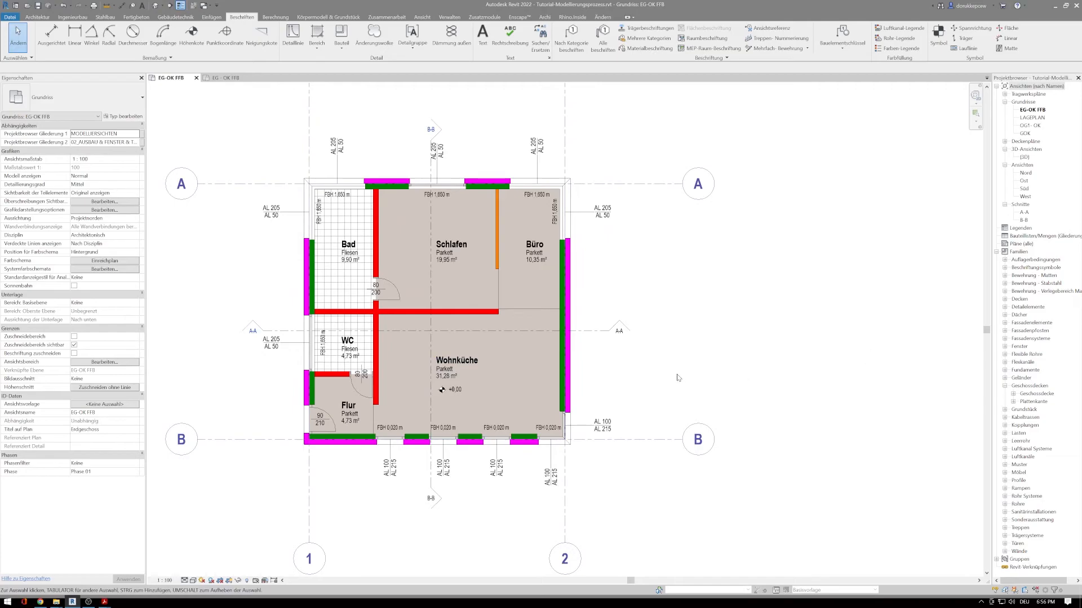
{"action": "key", "text": "d"}
{"action": "key", "text": "i"}
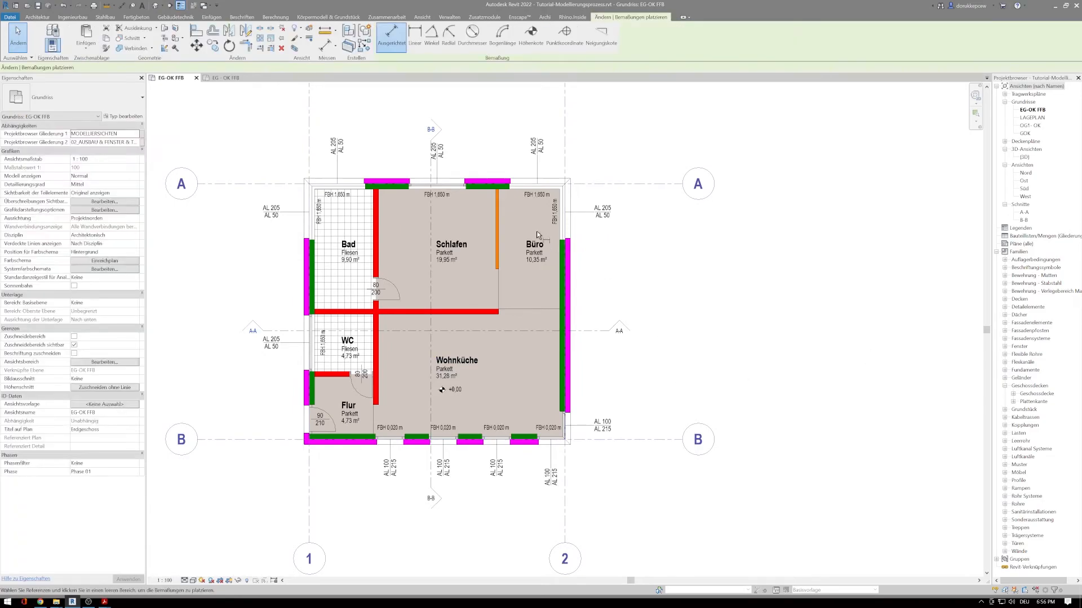
{"action": "scroll", "coordinate": [515, 353], "scroll_direction": "up", "scroll_amount": 2}
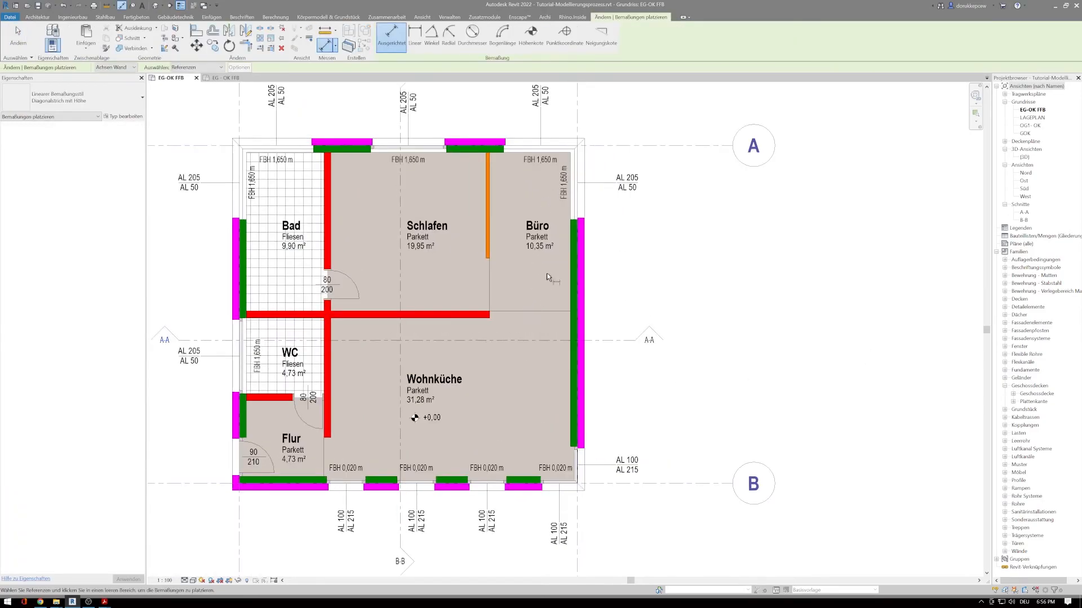
{"action": "scroll", "coordinate": [565, 282], "scroll_direction": "up", "scroll_amount": 2}
{"action": "left_click", "coordinate": [571, 286]}
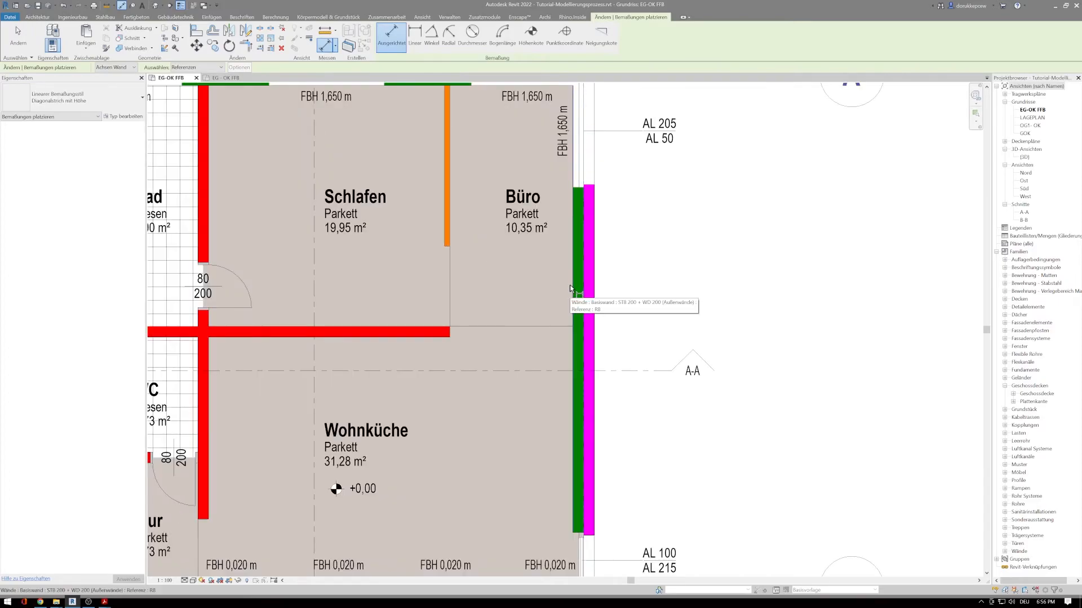
{"action": "left_click", "coordinate": [450, 288]}
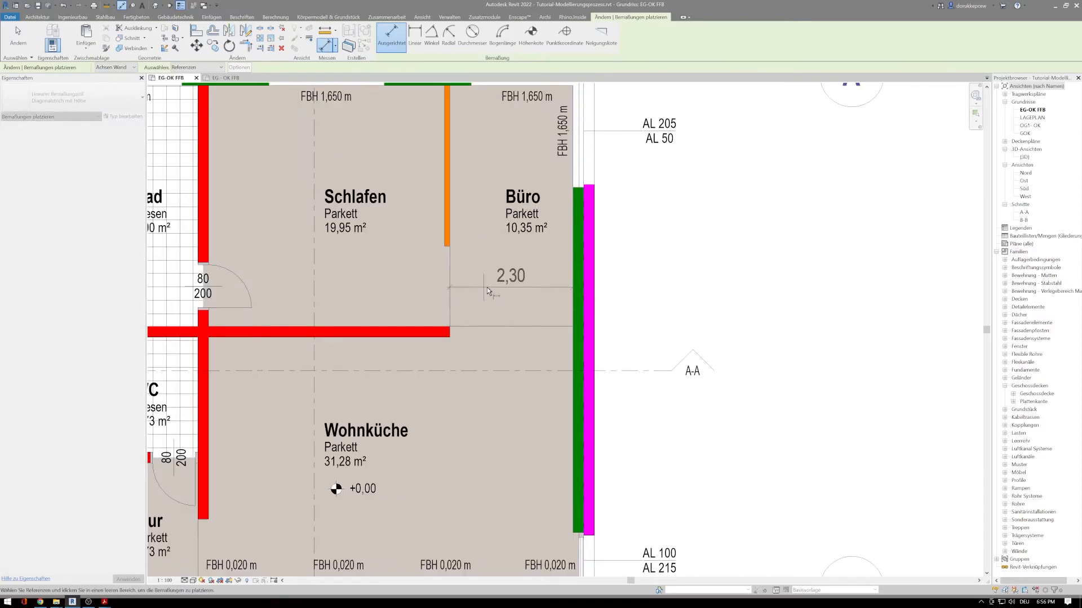
{"action": "left_click", "coordinate": [484, 298]}
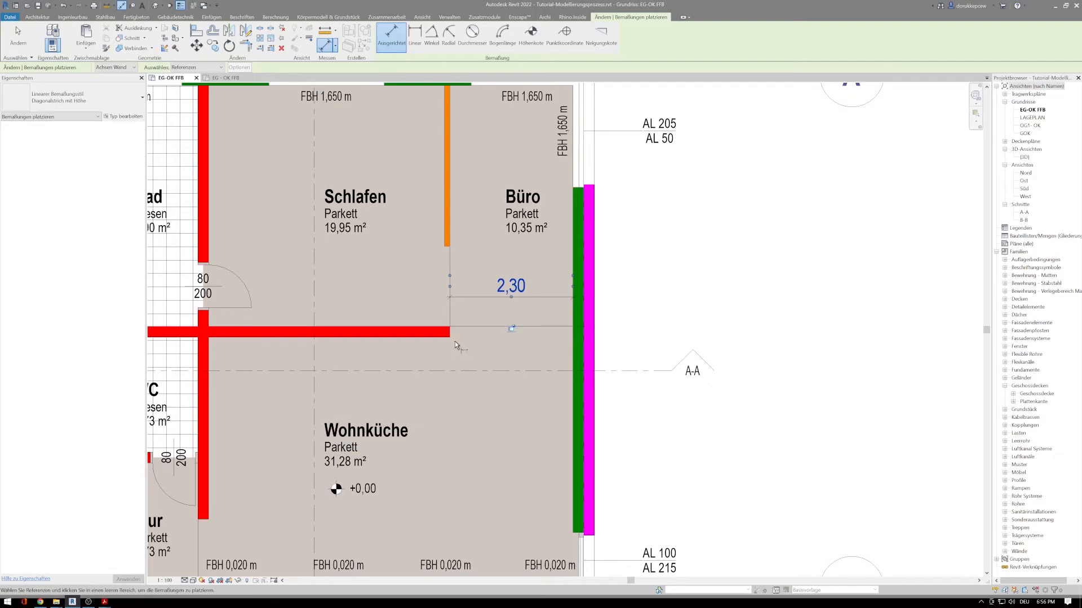
Add a dimension chain in Schlafen from the Wohnküche partition wall past the orange wall's end to the exterior wall on the grid A side
{"action": "middle_click_drag", "start_coordinate": [381, 277], "coordinate": [404, 370]}
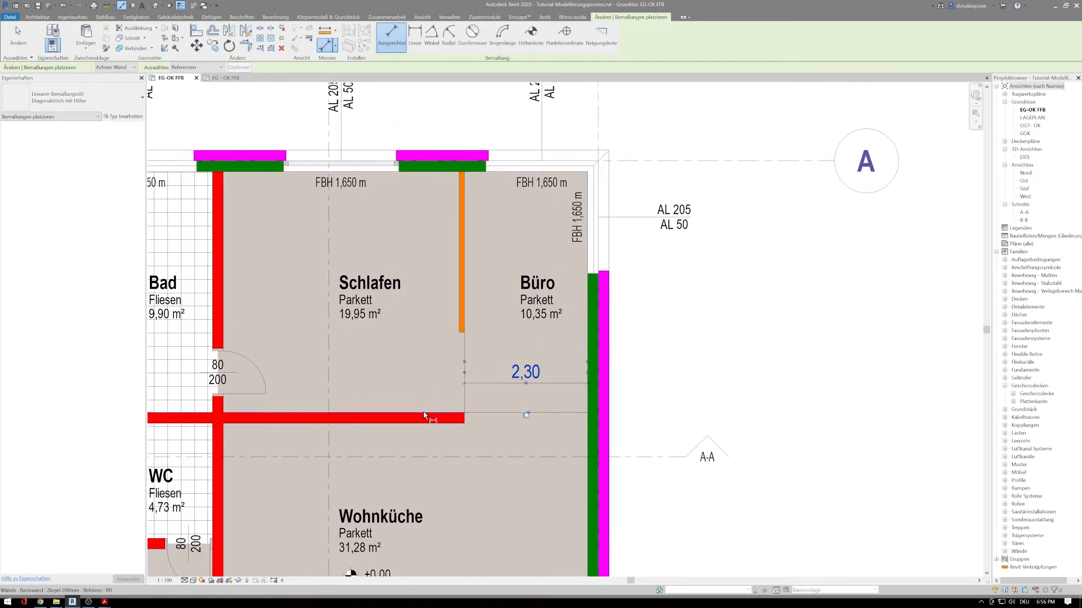
{"action": "left_click", "coordinate": [425, 415]}
{"action": "left_click", "coordinate": [457, 332]}
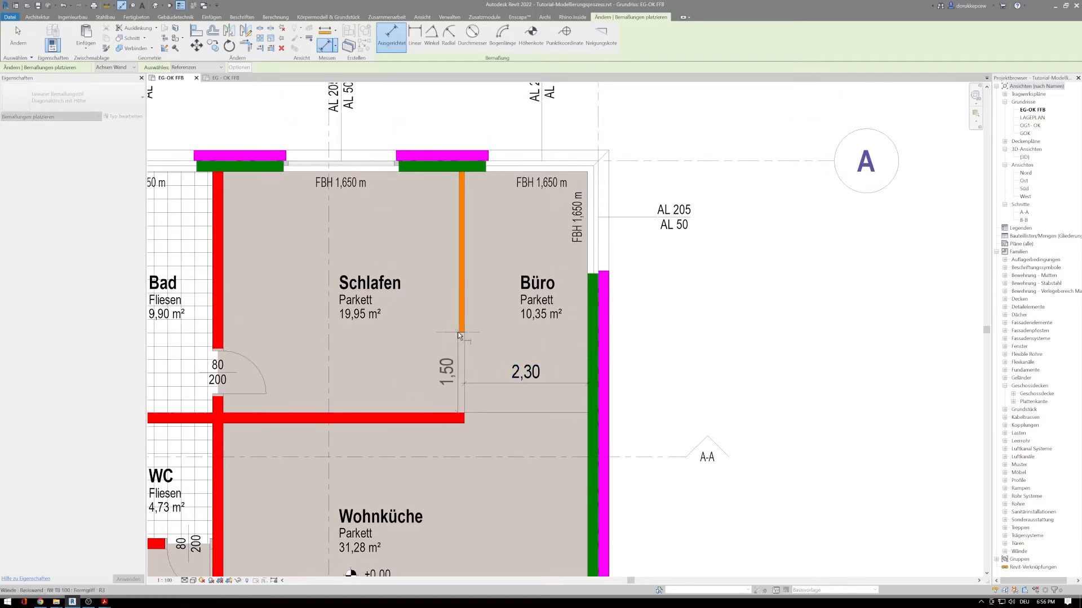
{"action": "left_click", "coordinate": [428, 173]}
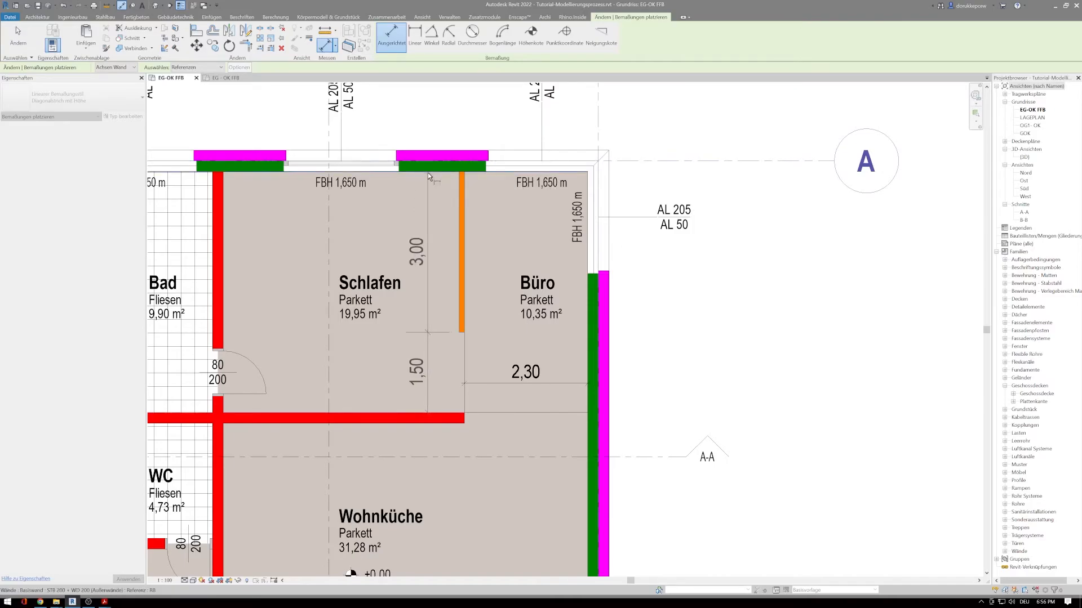
{"action": "left_click", "coordinate": [425, 205]}
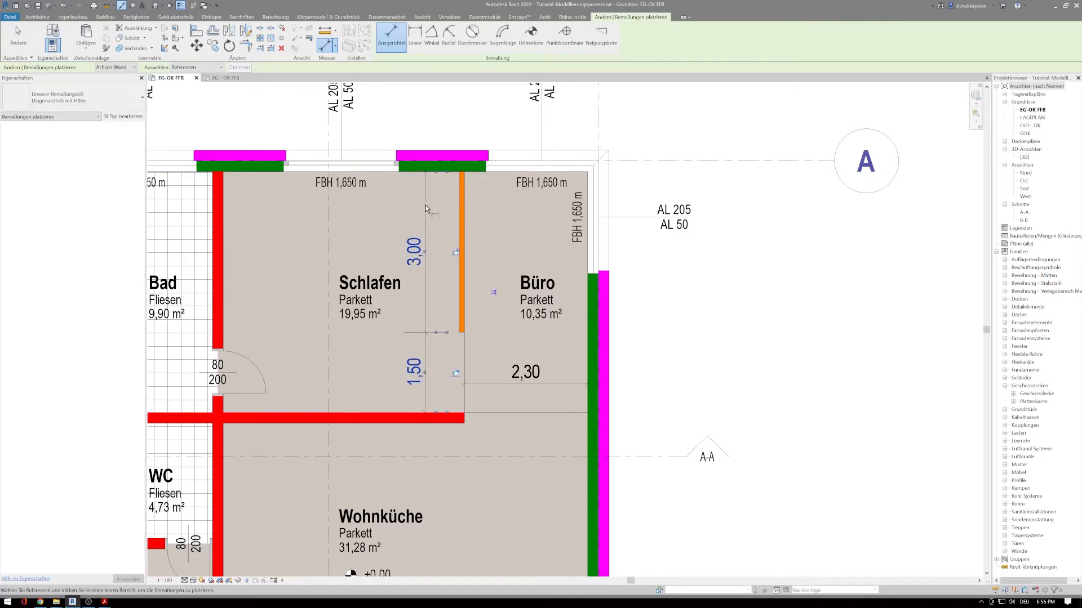
Add a dimension chain from the Bad door's centre across the partition wall and the Flur wall's end to the exterior wall near grid B
{"action": "middle_click_drag", "start_coordinate": [333, 394], "coordinate": [434, 312]}
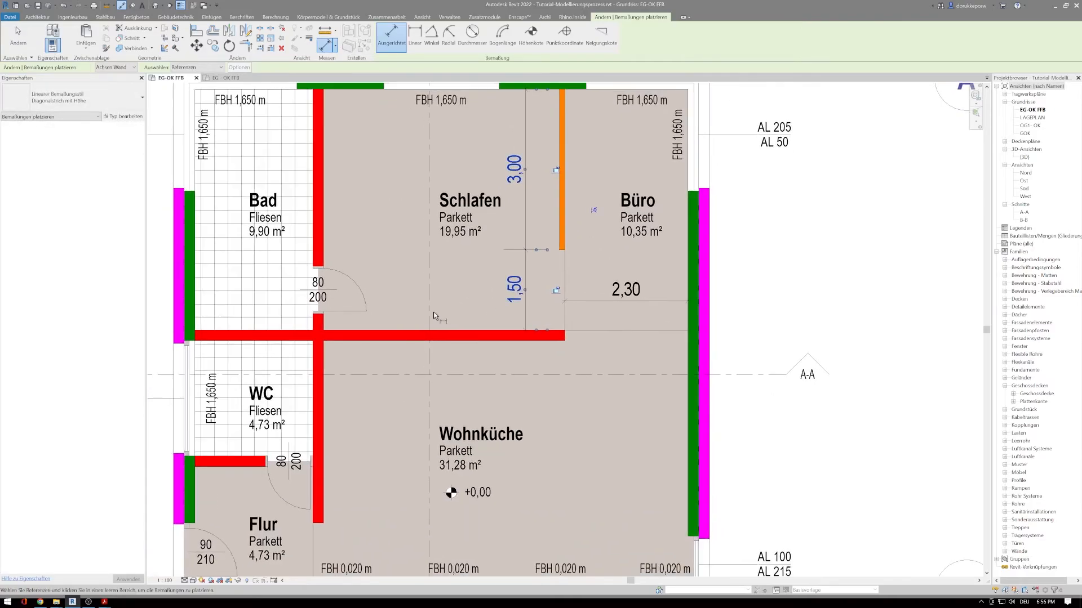
{"action": "left_click", "coordinate": [349, 293]}
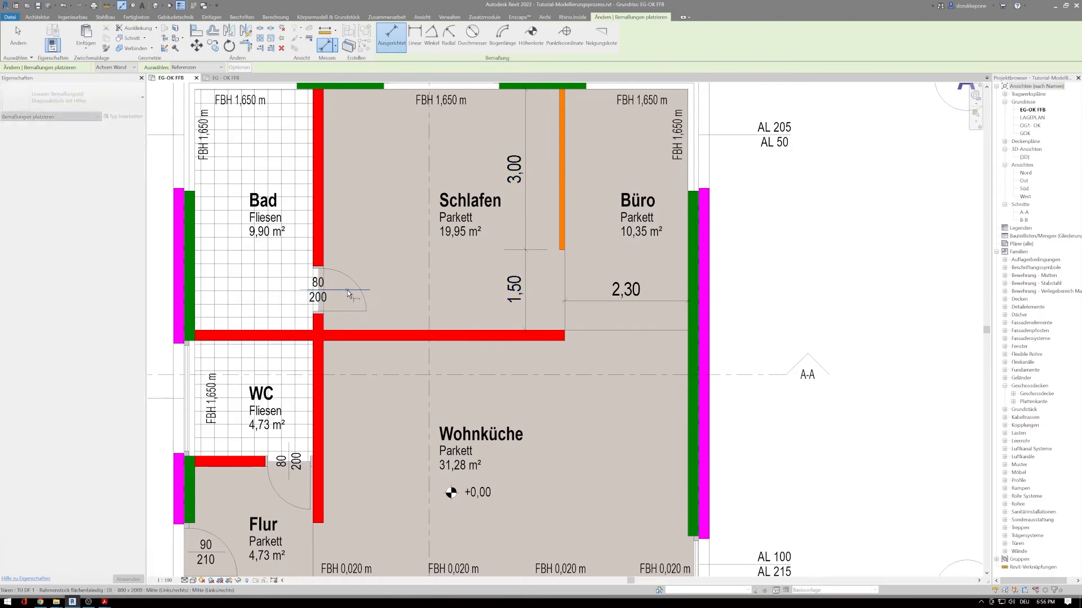
{"action": "left_click", "coordinate": [412, 339]}
{"action": "middle_click_drag", "start_coordinate": [417, 401], "coordinate": [417, 293]}
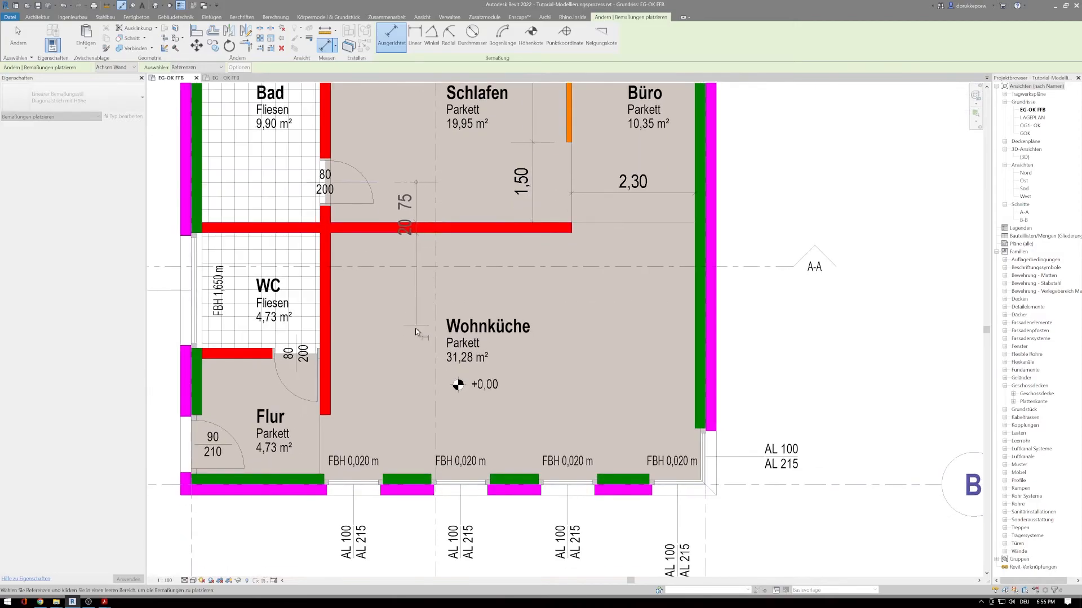
{"action": "left_click", "coordinate": [345, 421]}
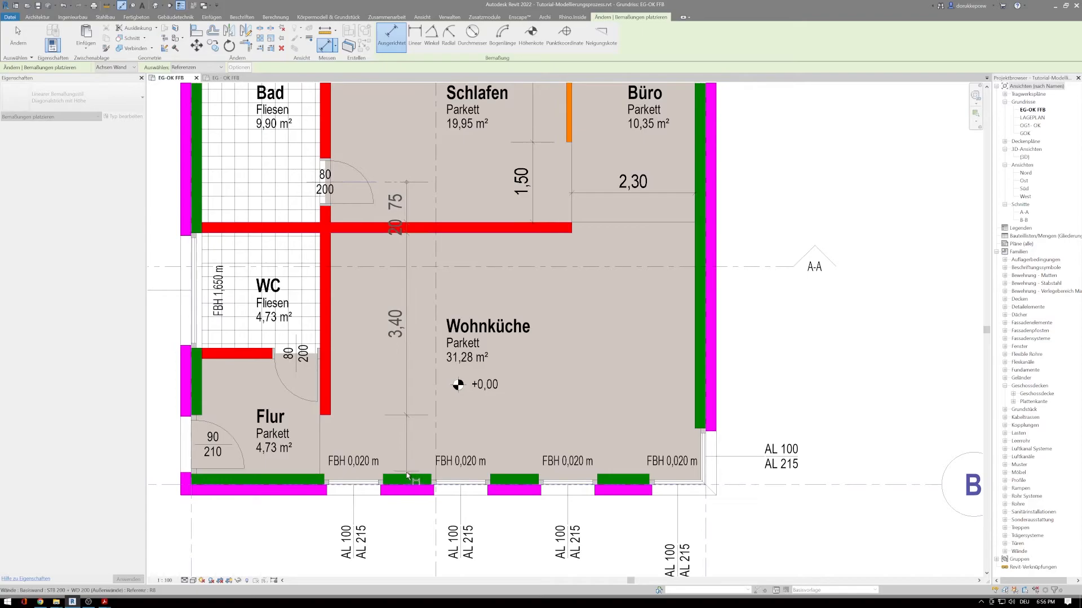
{"action": "left_click", "coordinate": [408, 476]}
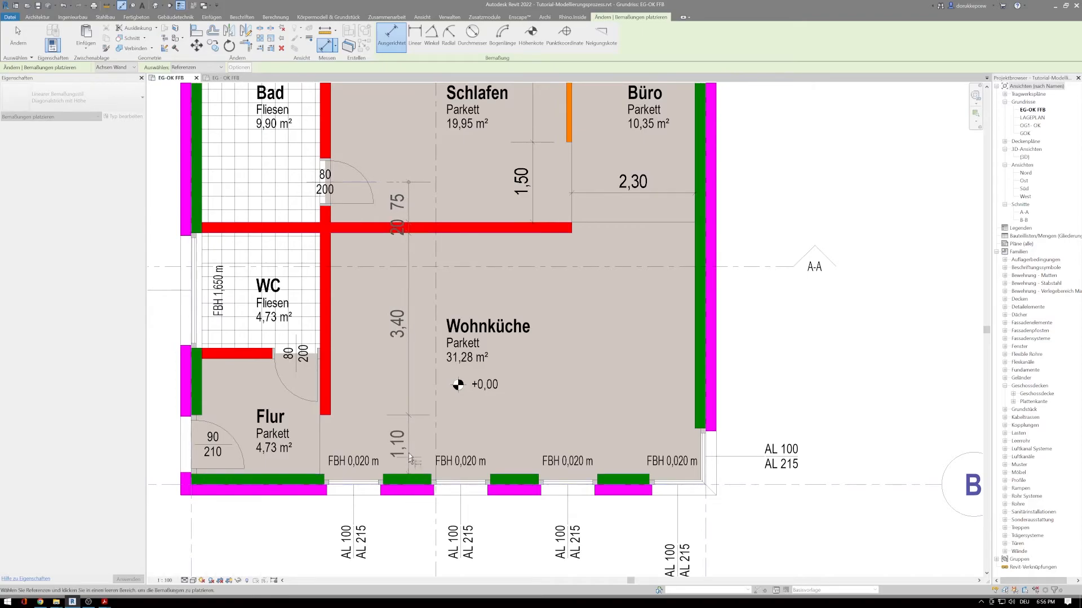
{"action": "left_click", "coordinate": [405, 368]}
{"action": "scroll", "coordinate": [538, 390], "scroll_direction": "down", "scroll_amount": 2}
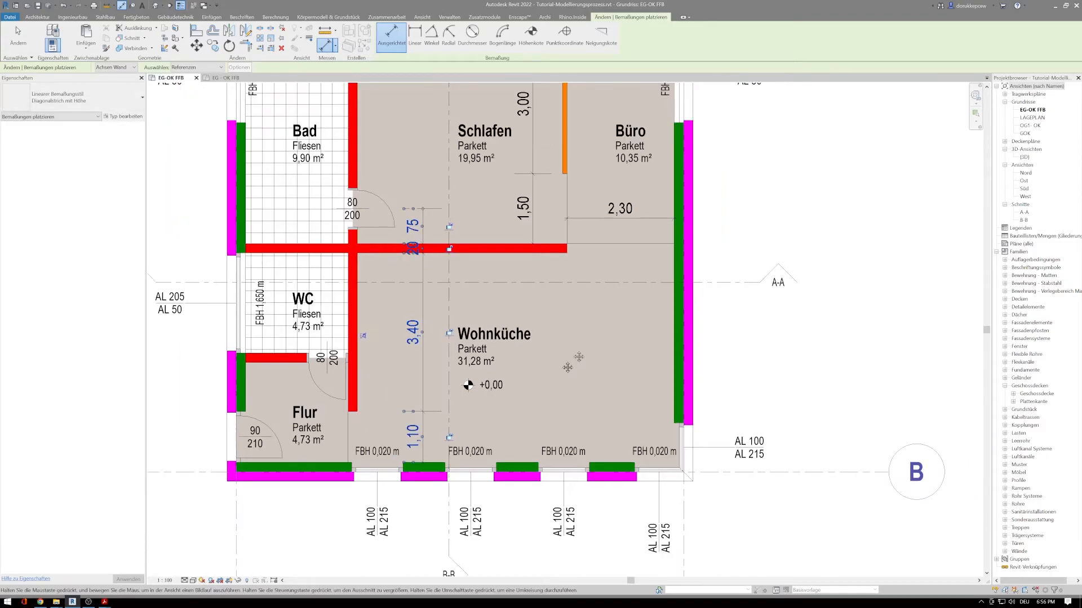
{"action": "scroll", "coordinate": [529, 340], "scroll_direction": "down", "scroll_amount": 1}
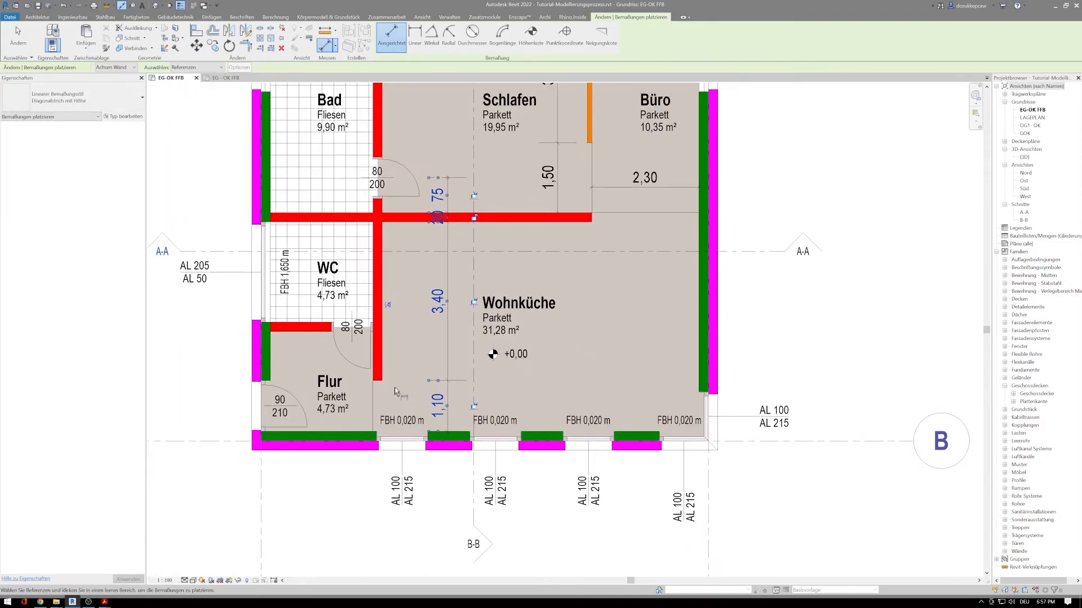
{"action": "scroll", "coordinate": [570, 306], "scroll_direction": "down", "scroll_amount": 3}
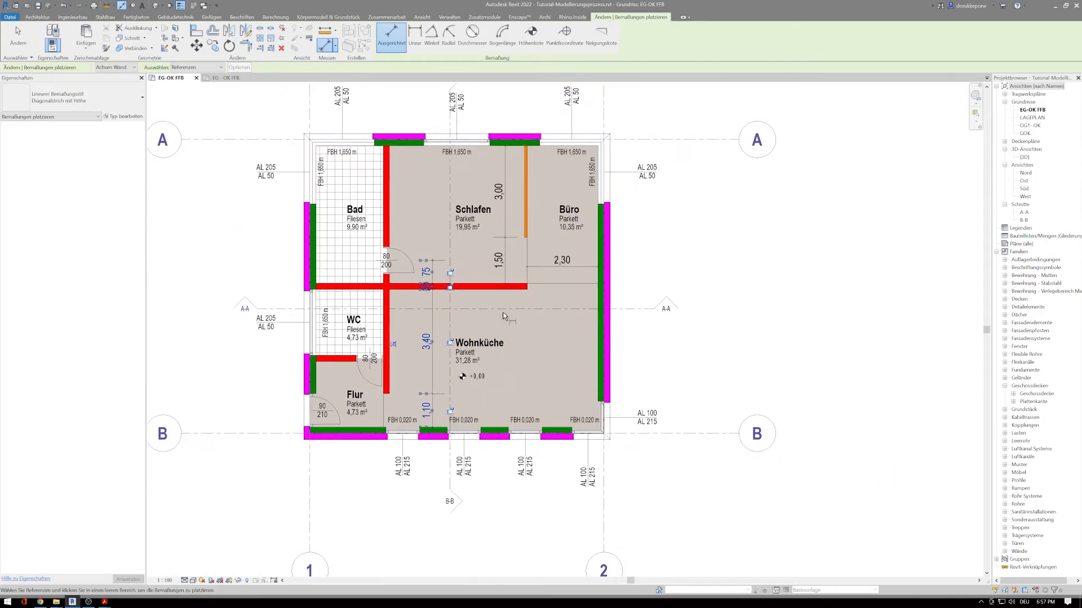
{"action": "middle_click_drag", "start_coordinate": [510, 368], "coordinate": [513, 270]}
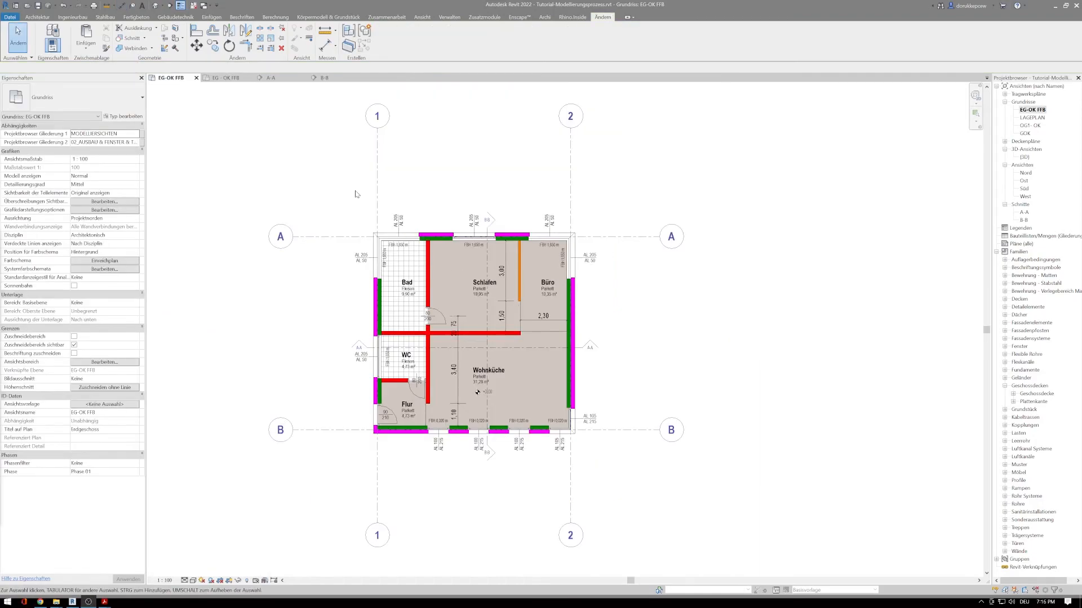
Add an overall aligned dimension between the outer faces of the two side exterior walls, placed outside the building beyond grid A
{"action": "scroll", "coordinate": [330, 186], "scroll_direction": "down", "scroll_amount": 1}
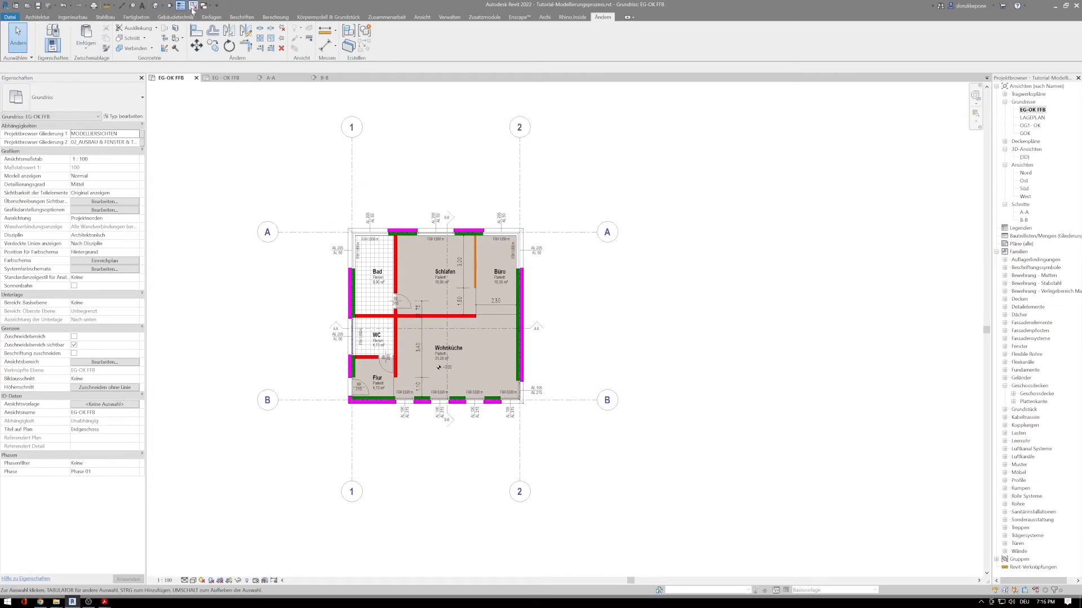
{"action": "key", "text": "d"}
{"action": "key", "text": "i"}
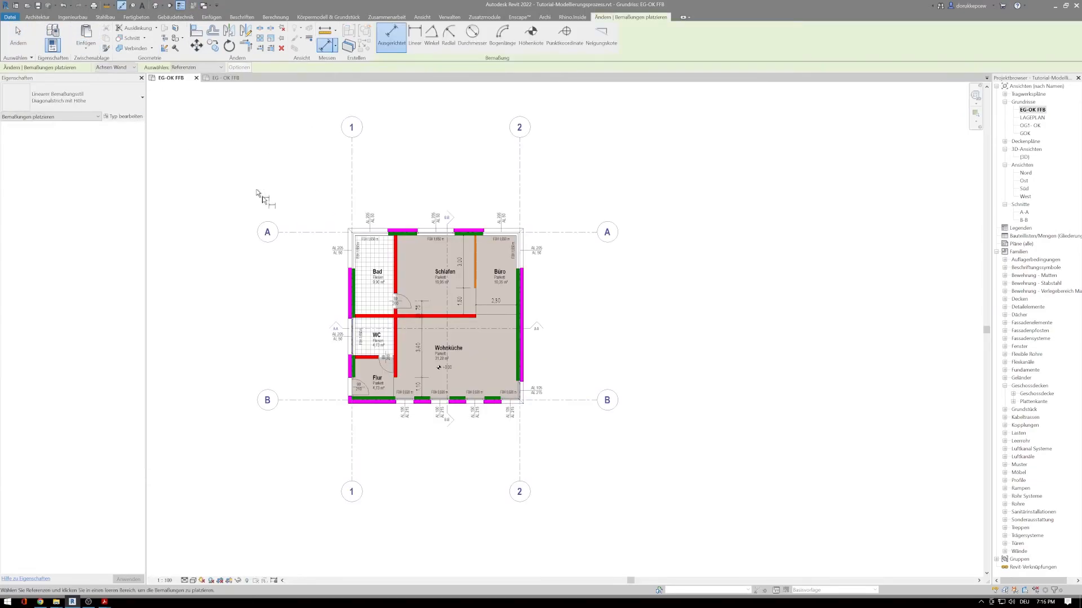
{"action": "scroll", "coordinate": [275, 200], "scroll_direction": "up", "scroll_amount": 2}
{"action": "scroll", "coordinate": [313, 207], "scroll_direction": "up", "scroll_amount": 1}
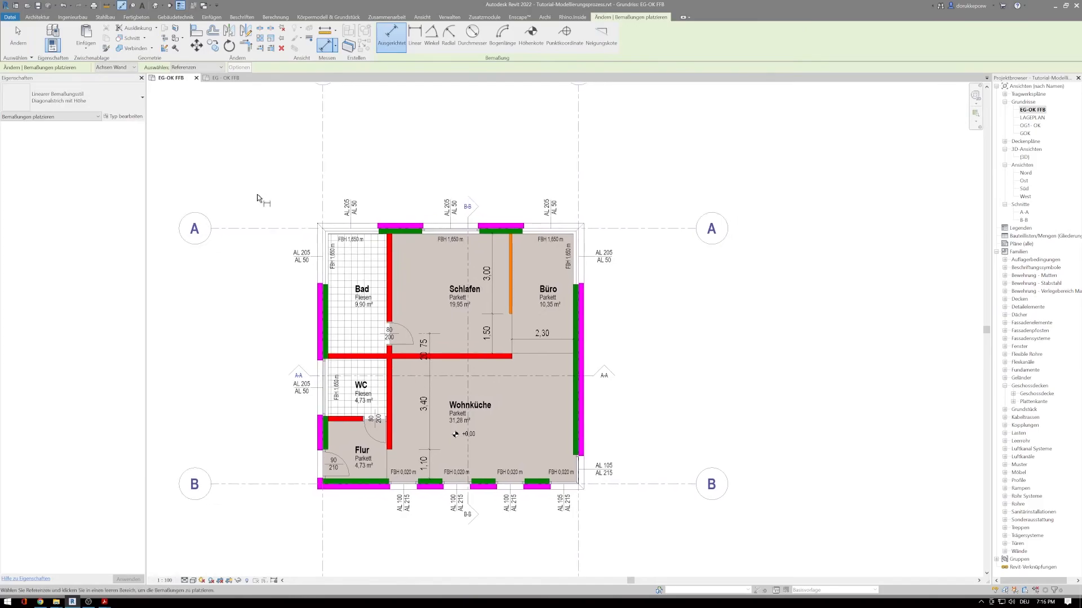
{"action": "left_click", "coordinate": [318, 329]}
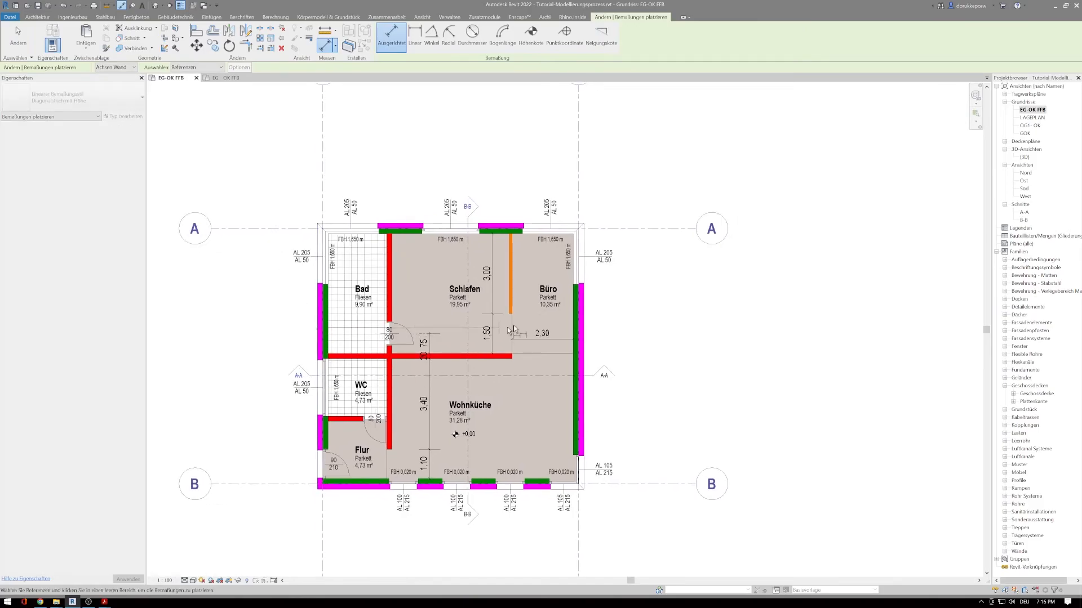
{"action": "left_click", "coordinate": [585, 335]}
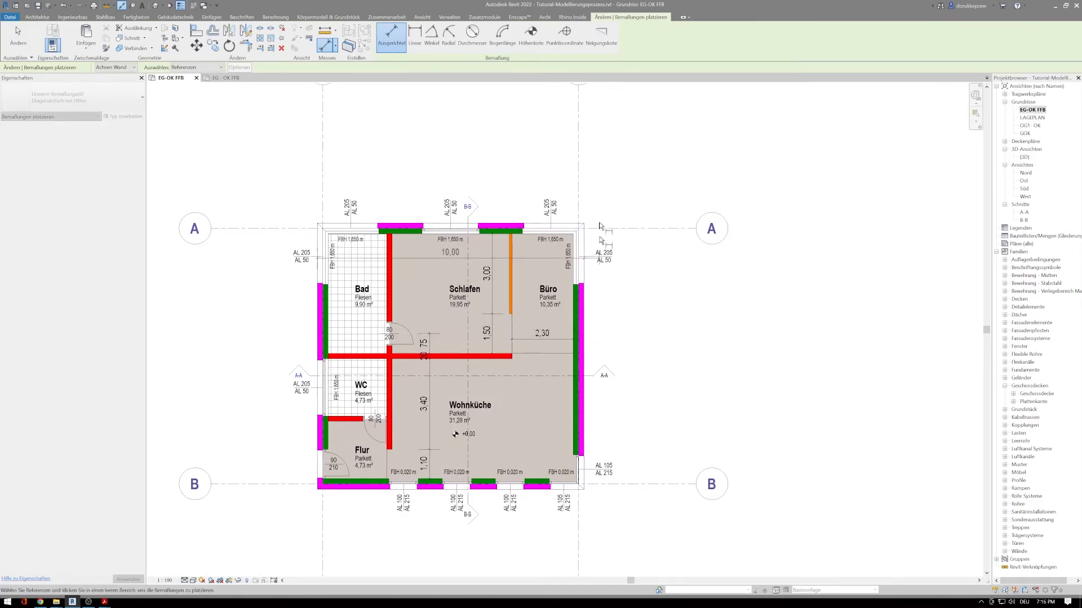
{"action": "scroll", "coordinate": [585, 335], "scroll_direction": "down", "scroll_amount": 1}
{"action": "left_click", "coordinate": [584, 195]}
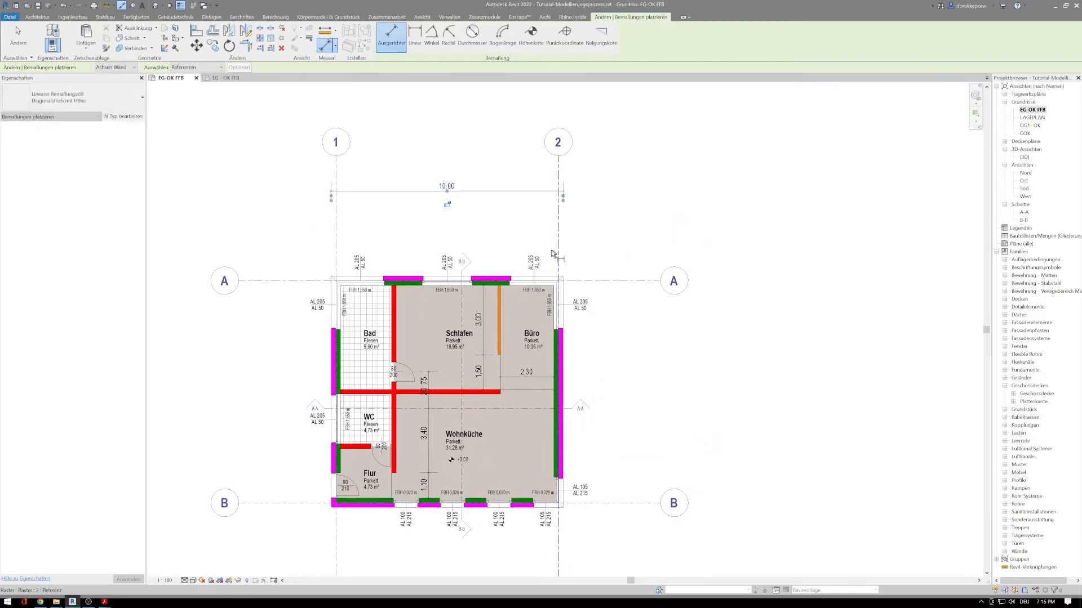
Add overall exterior dimensions of the building outside the wall on the grid 2 side and outside the wall on the grid B side
{"action": "left_click", "coordinate": [478, 507]}
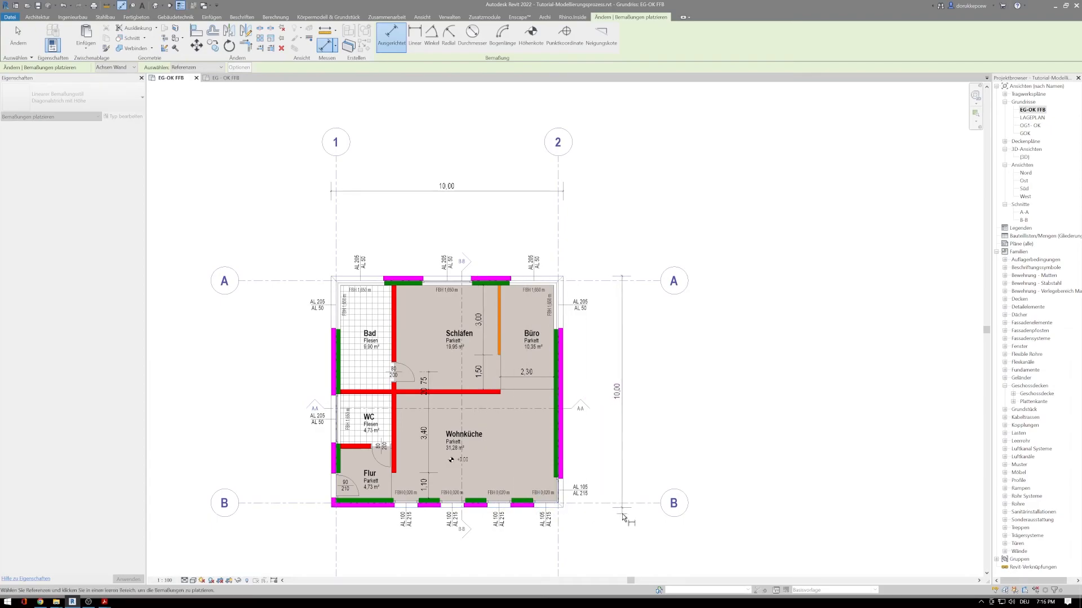
{"action": "left_click", "coordinate": [623, 517]}
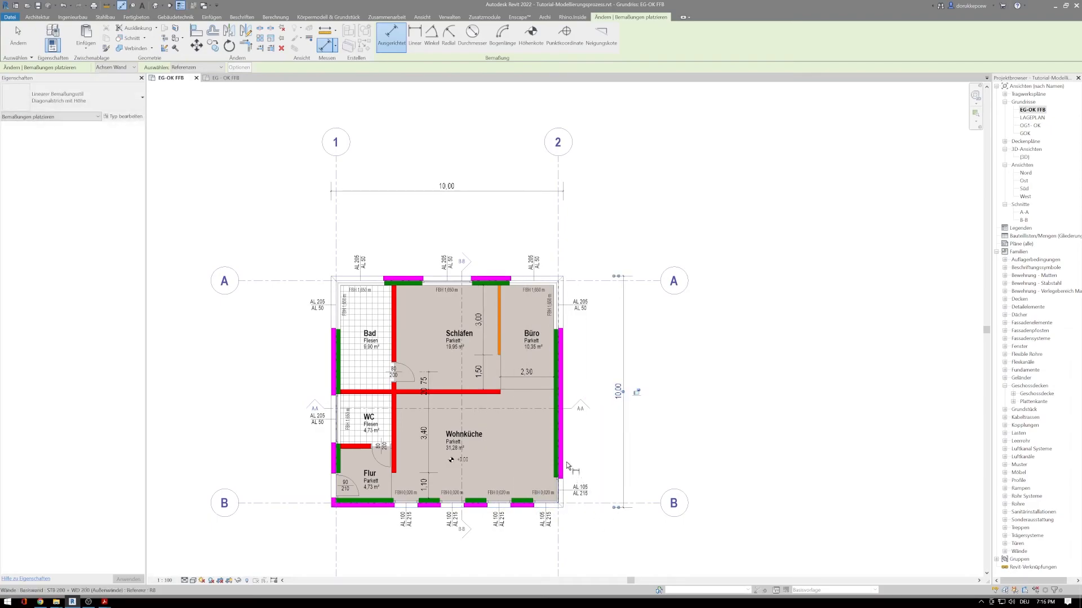
{"action": "left_click", "coordinate": [568, 465]}
{"action": "left_click", "coordinate": [329, 463]}
{"action": "middle_click_drag", "start_coordinate": [326, 510], "coordinate": [318, 413]}
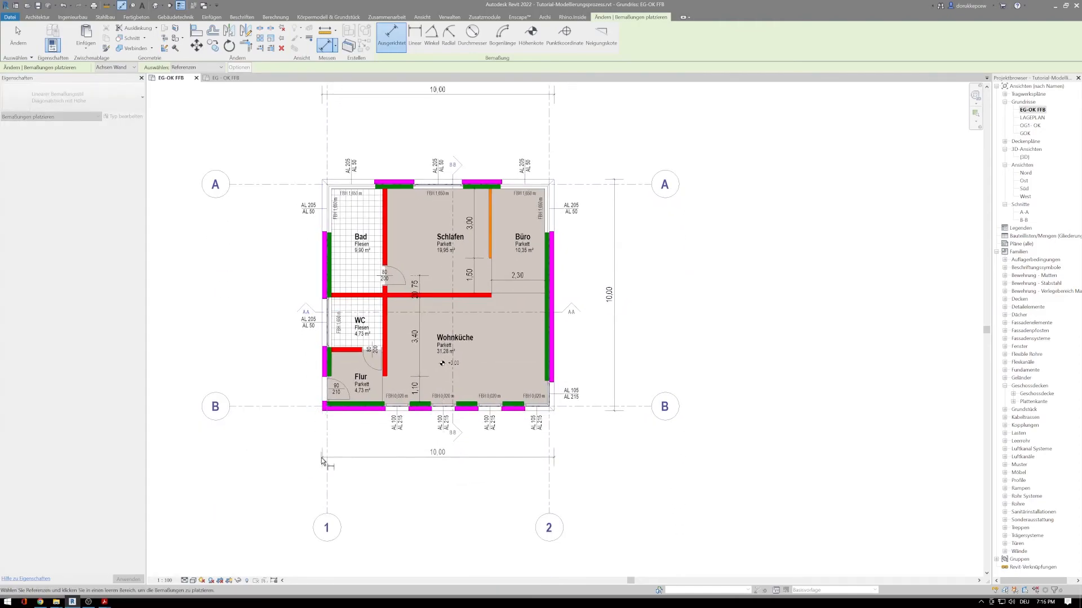
{"action": "left_click", "coordinate": [323, 476]}
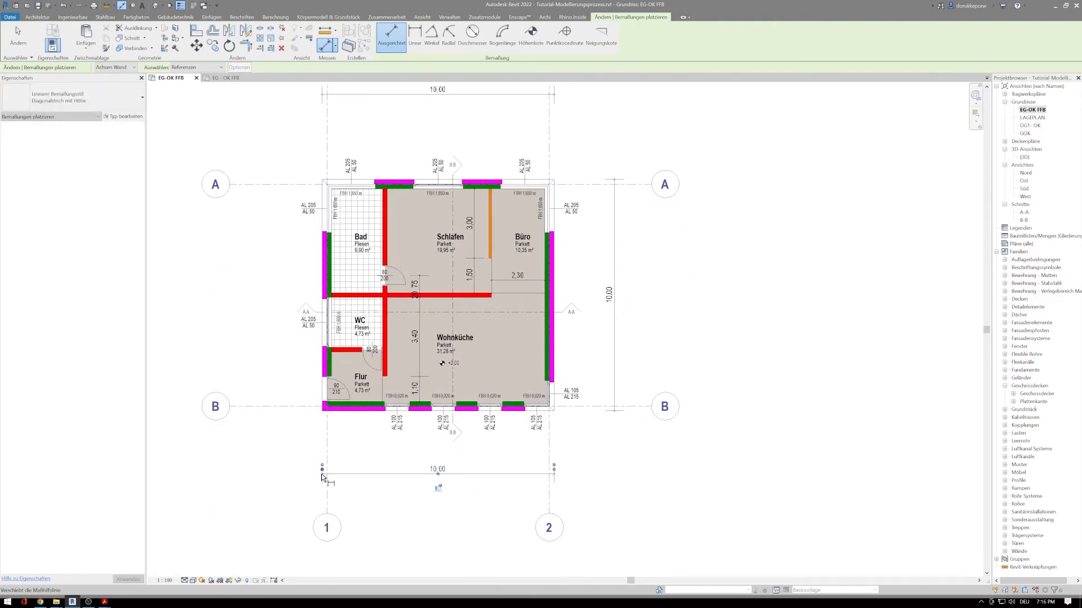
Add an overall exterior dimension between the outer faces of the grid A and grid B walls, placed outside the grid 1 side
{"action": "left_click", "coordinate": [349, 416]}
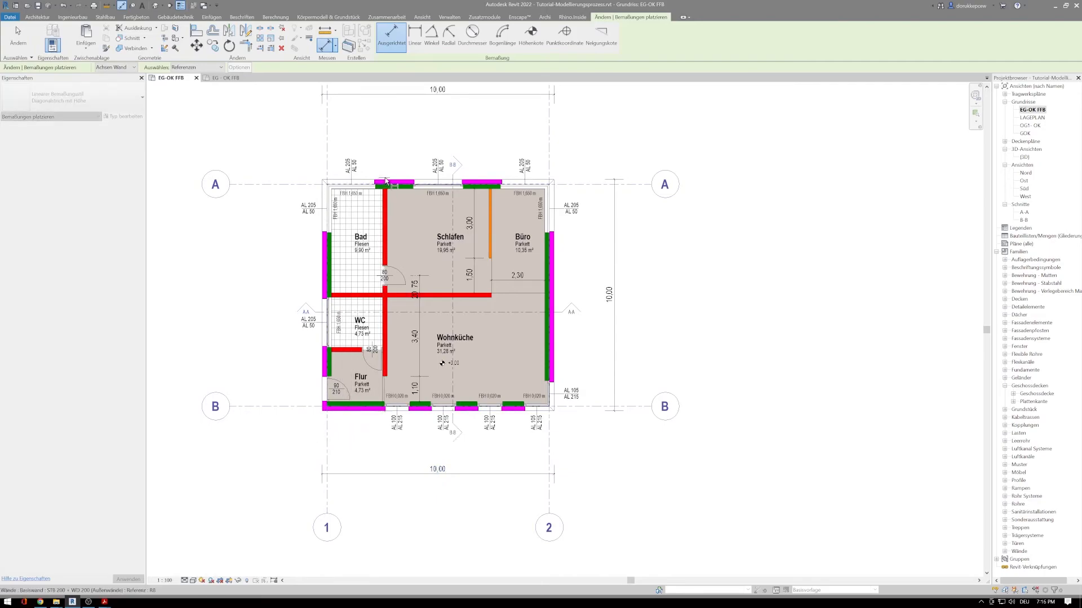
{"action": "left_click", "coordinate": [319, 182]}
{"action": "left_click", "coordinate": [262, 178]}
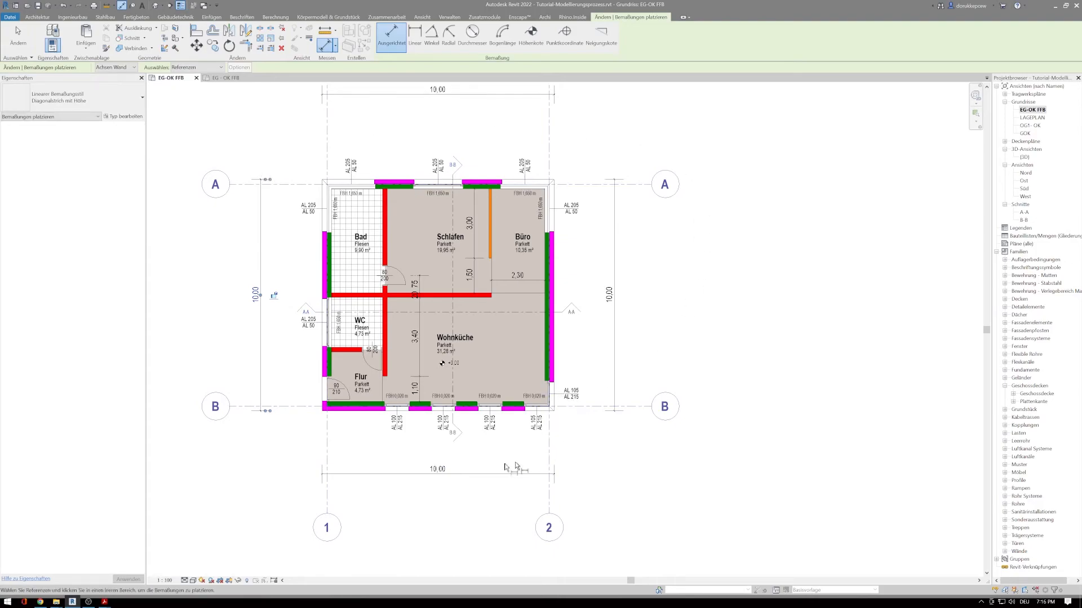
Dimension the side walls' thicknesses and the clear width between them, placing the chain below grid B inside the overall dimension
{"action": "scroll", "coordinate": [347, 453], "scroll_direction": "up", "scroll_amount": 2}
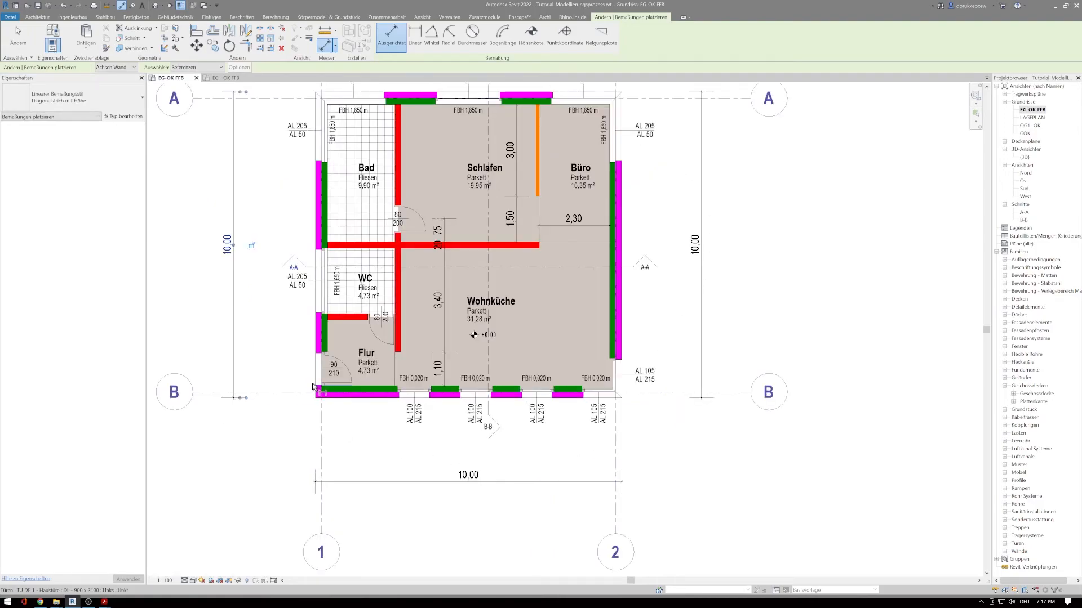
{"action": "left_click", "coordinate": [315, 338]}
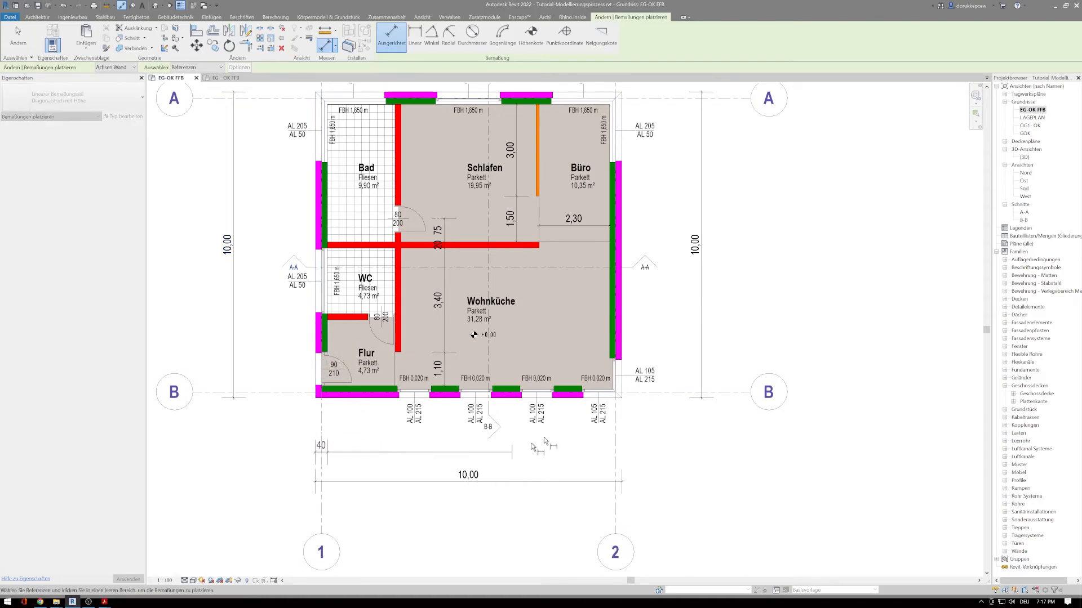
{"action": "left_click", "coordinate": [612, 346]}
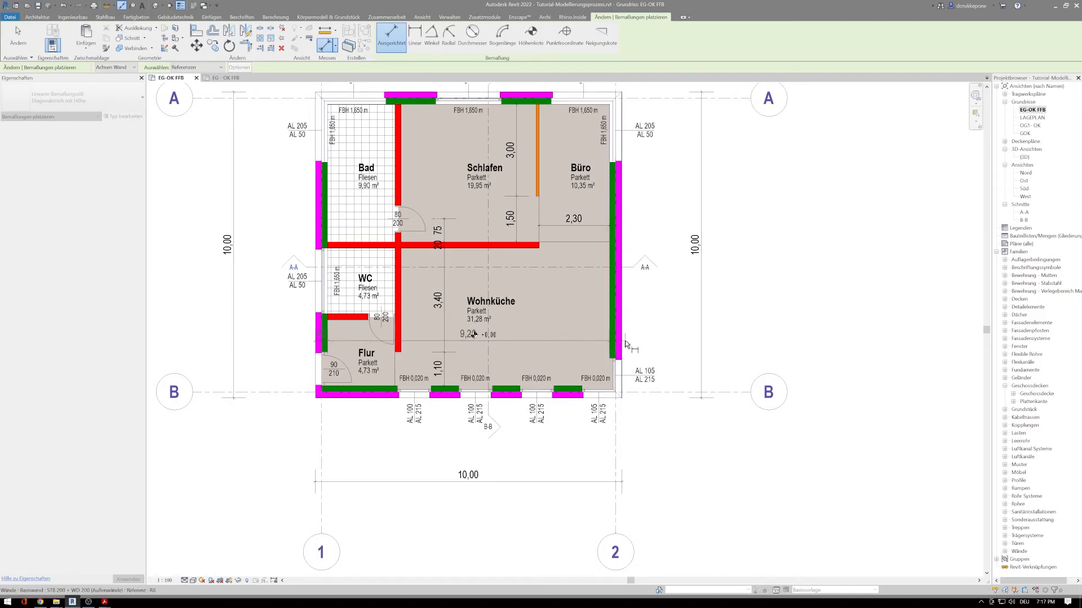
{"action": "left_click", "coordinate": [623, 345]}
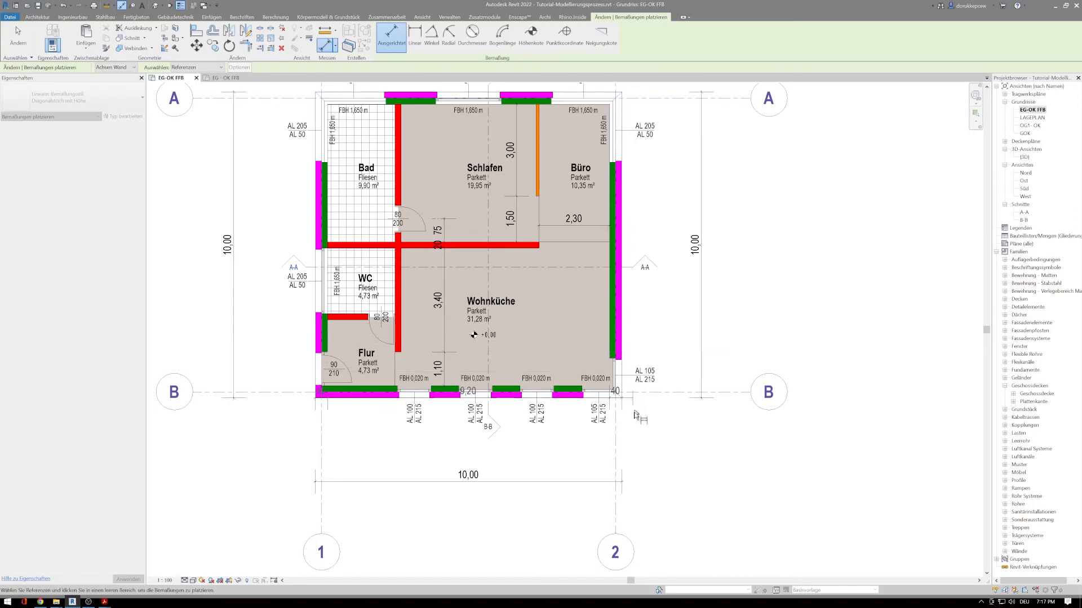
{"action": "left_click", "coordinate": [634, 462]}
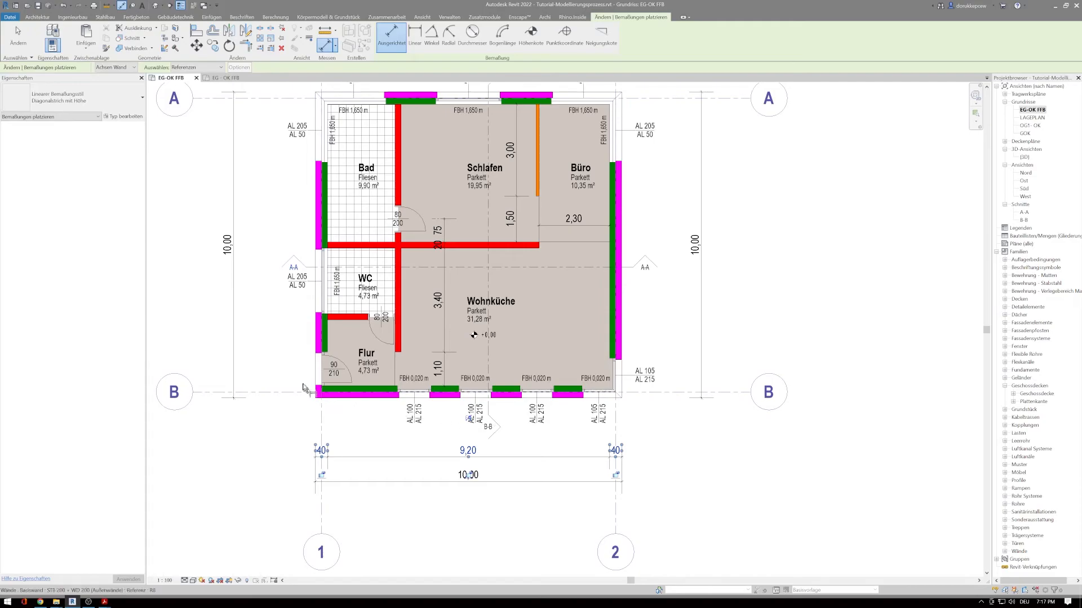
Add a chain along the grid B facade from the grid 1 outer wall face through the four window centres to the grid 2 outer face
{"action": "left_click", "coordinate": [317, 342]}
{"action": "left_click", "coordinate": [414, 395]}
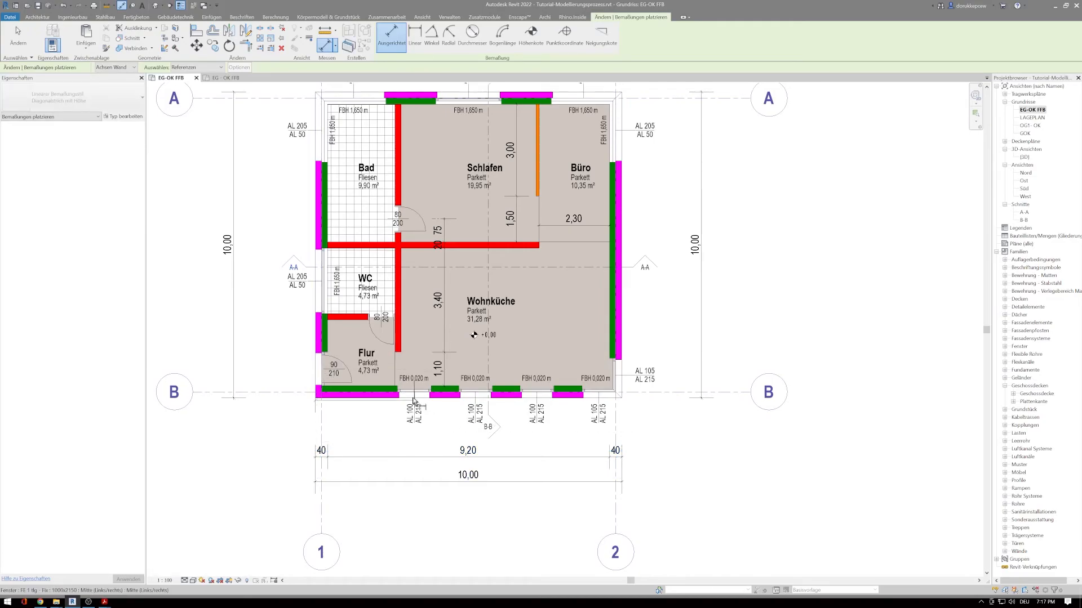
{"action": "left_click", "coordinate": [479, 410]}
{"action": "left_click", "coordinate": [538, 403]}
{"action": "left_click", "coordinate": [598, 398]}
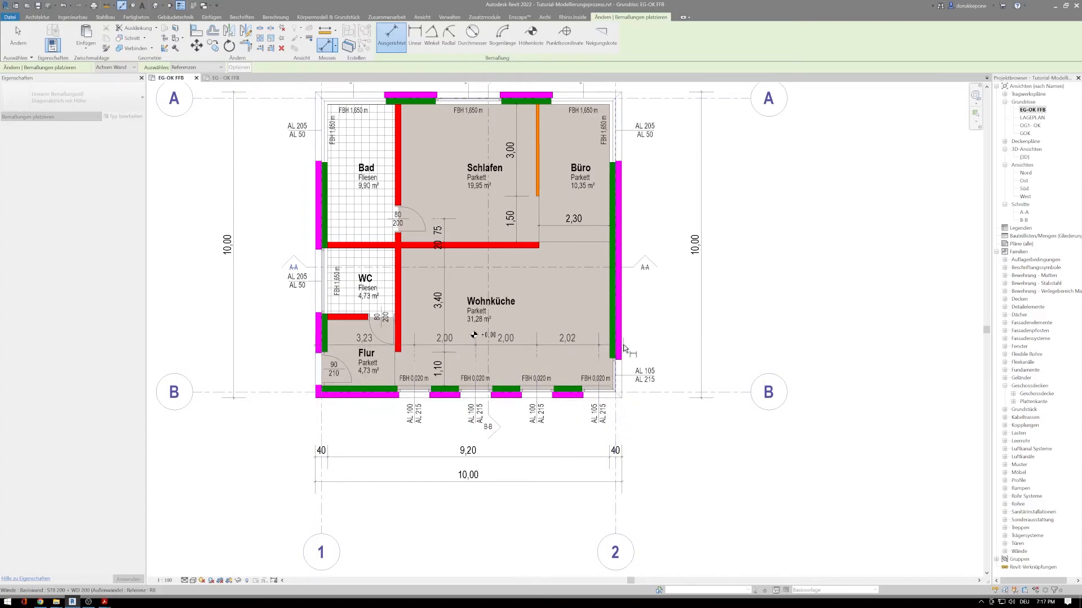
{"action": "left_click", "coordinate": [639, 438]}
{"action": "scroll", "coordinate": [635, 436], "scroll_direction": "up", "scroll_amount": 3}
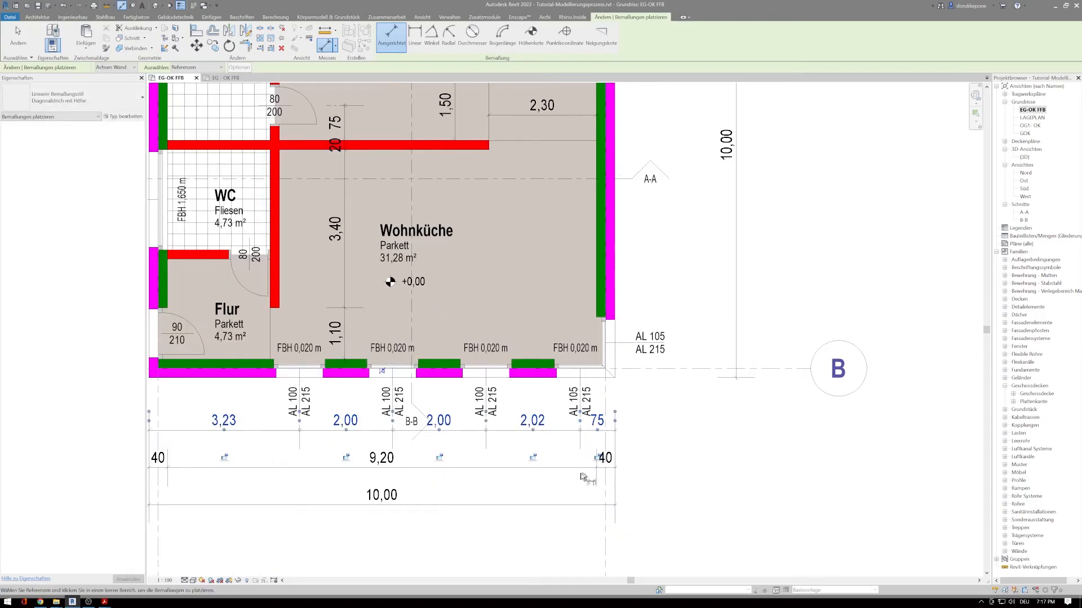
{"action": "middle_click_drag", "start_coordinate": [513, 469], "coordinate": [551, 403]}
{"action": "key", "text": "Escape"}
{"action": "key", "text": "Escape"}
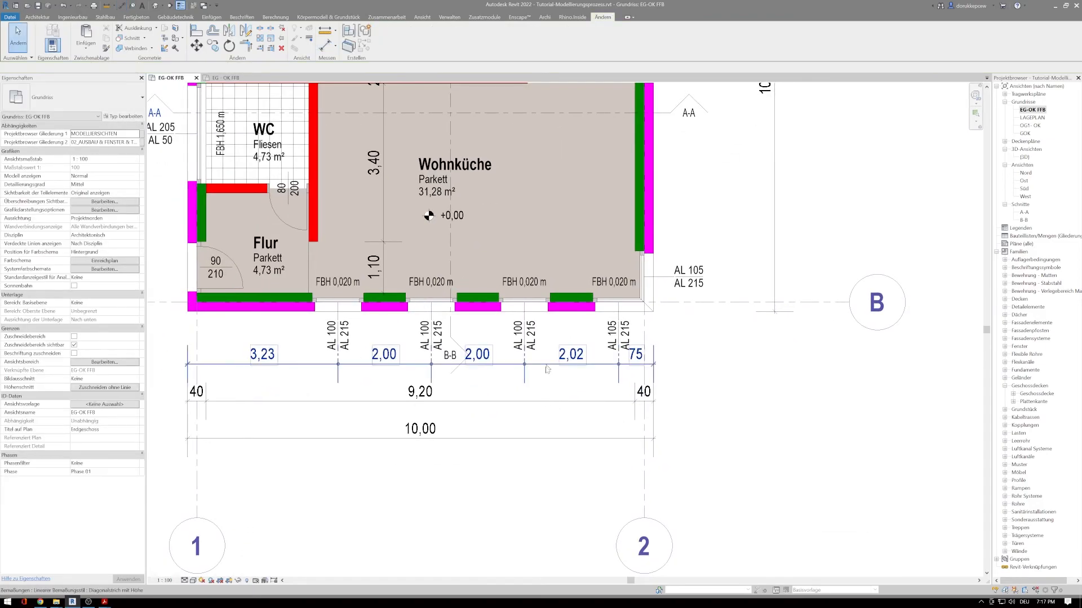
Shift the three dimension chains on the grid B side together farther away from the building
{"action": "left_click", "coordinate": [546, 365]}
{"action": "left_click", "coordinate": [542, 402], "text": "ctrl"}
{"action": "left_click", "coordinate": [538, 438], "text": "ctrl"}
{"action": "key", "text": "Down"}
{"action": "key", "text": "Down"}
{"action": "key", "text": "Down"}
{"action": "key", "text": "Down"}
{"action": "key", "text": "Down"}
{"action": "key", "text": "Down"}
{"action": "key", "text": "Down"}
{"action": "key", "text": "Down"}
{"action": "key", "text": "Down"}
{"action": "key", "text": "Down"}
{"action": "key", "text": "Down"}
{"action": "key", "text": "Down"}
{"action": "key", "text": "Down"}
{"action": "key", "text": "Down"}
{"action": "key", "text": "Down"}
{"action": "key", "text": "Down"}
{"action": "key", "text": "Escape"}
Check the Breite value in the type properties of the corner window near grids B and 2
{"action": "scroll", "coordinate": [535, 441], "scroll_direction": "down", "scroll_amount": 3}
{"action": "middle_click_drag", "start_coordinate": [540, 459], "coordinate": [496, 477]}
{"action": "scroll", "coordinate": [532, 451], "scroll_direction": "up", "scroll_amount": 3}
{"action": "middle_click_drag", "start_coordinate": [365, 453], "coordinate": [402, 465]}
{"action": "scroll", "coordinate": [402, 464], "scroll_direction": "down", "scroll_amount": 1}
{"action": "scroll", "coordinate": [515, 365], "scroll_direction": "up", "scroll_amount": 2}
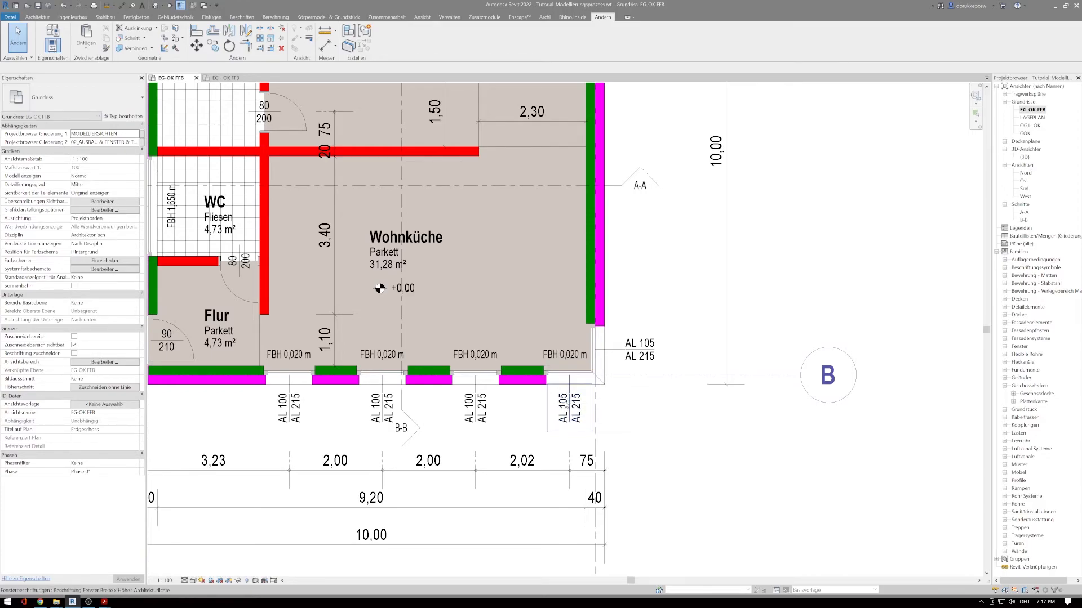
{"action": "left_click", "coordinate": [569, 381]}
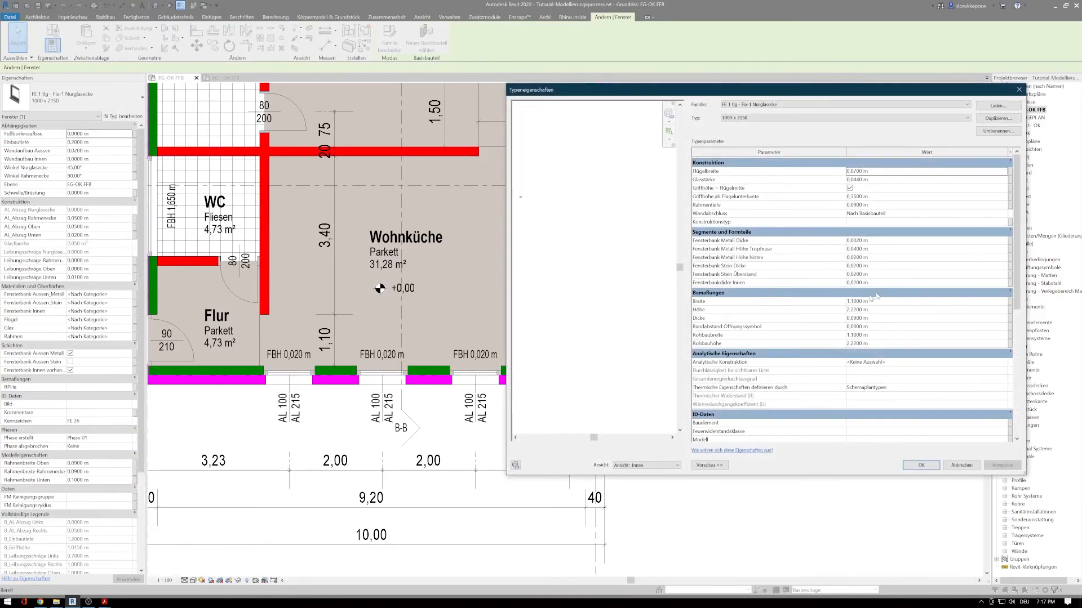
{"action": "left_click", "coordinate": [886, 302]}
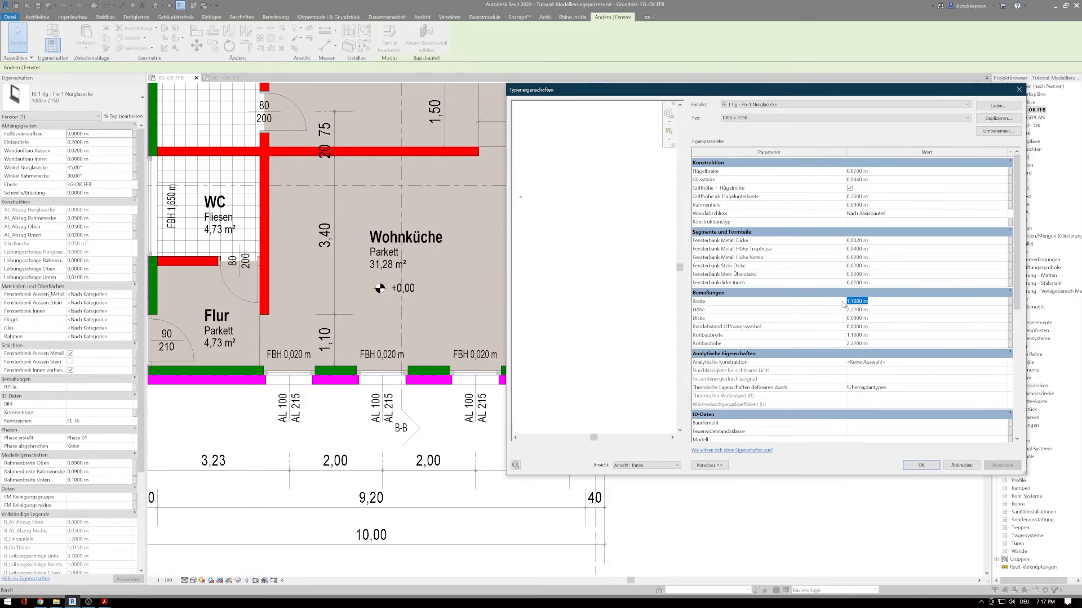
{"action": "left_click", "coordinate": [921, 465]}
Examine the corner window, its tag and the adjoining window-axis dimensions where grids B and 2 meet
{"action": "scroll", "coordinate": [645, 399], "scroll_direction": "down", "scroll_amount": 3}
{"action": "scroll", "coordinate": [624, 403], "scroll_direction": "up", "scroll_amount": 3}
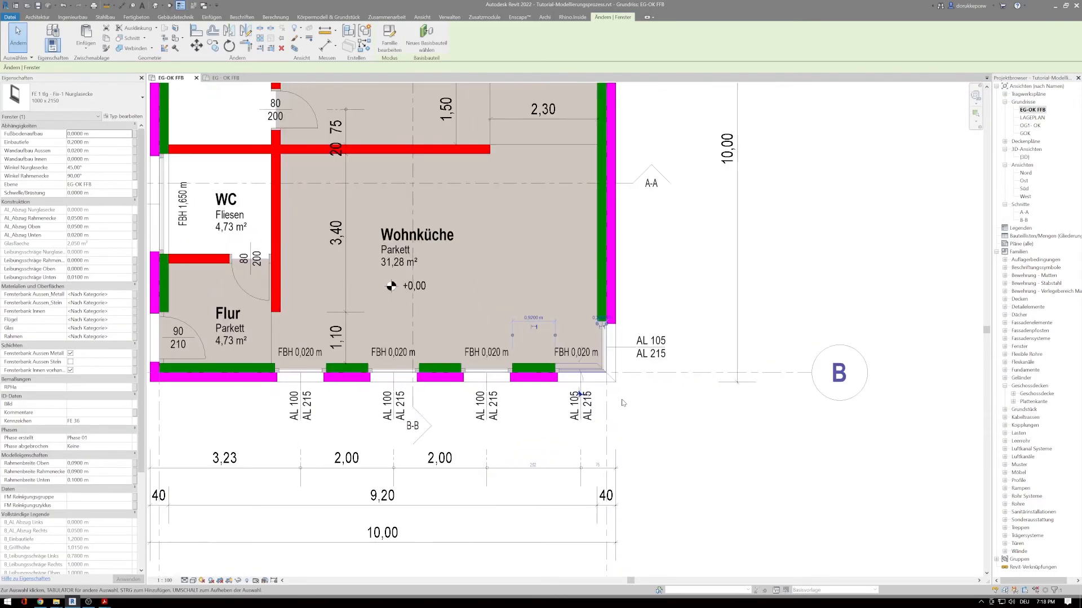
{"action": "scroll", "coordinate": [623, 403], "scroll_direction": "down", "scroll_amount": 3}
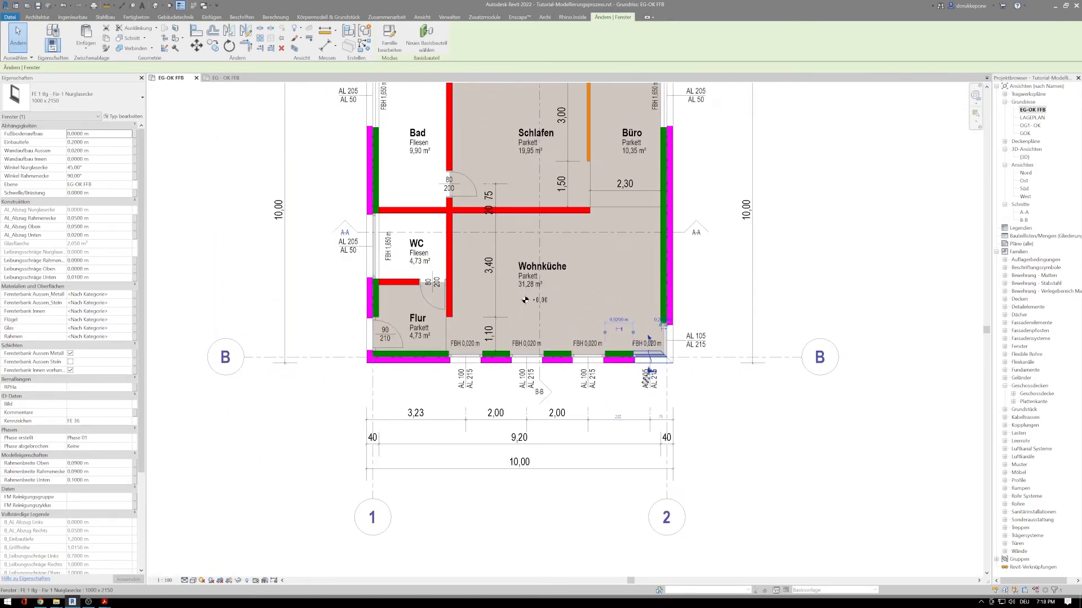
{"action": "left_click", "coordinate": [629, 398]}
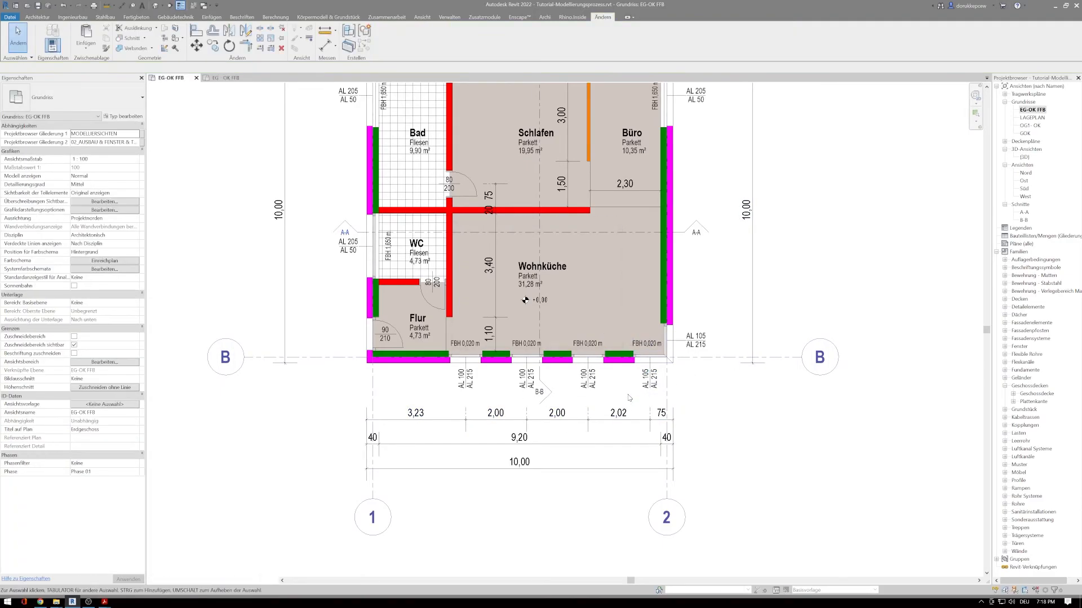
{"action": "scroll", "coordinate": [629, 397], "scroll_direction": "down", "scroll_amount": 2}
{"action": "scroll", "coordinate": [629, 398], "scroll_direction": "up", "scroll_amount": 4}
{"action": "scroll", "coordinate": [590, 390], "scroll_direction": "down", "scroll_amount": 1}
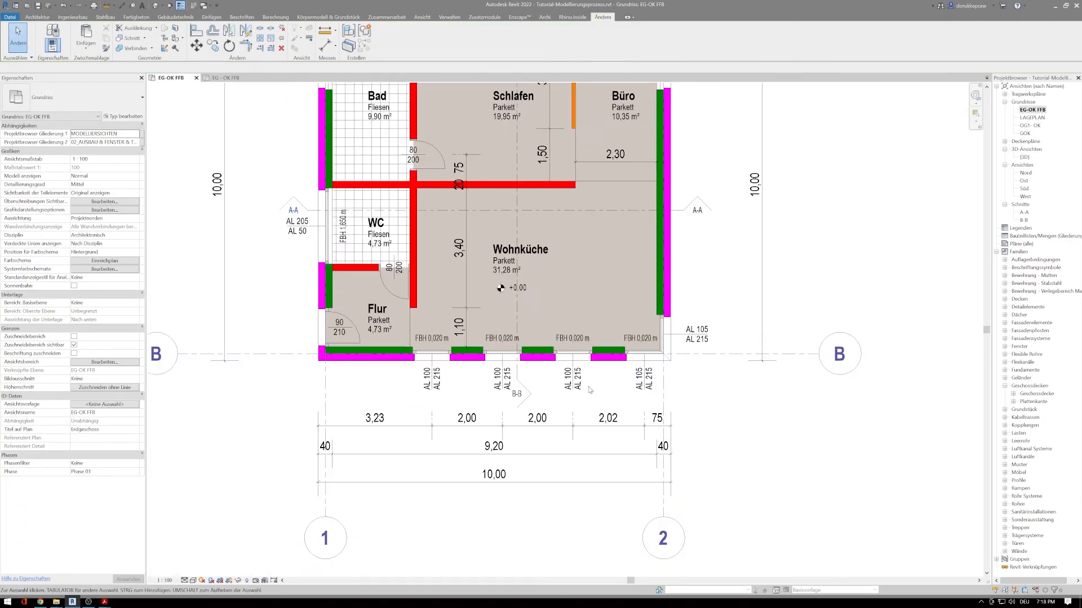
{"action": "scroll", "coordinate": [591, 389], "scroll_direction": "up", "scroll_amount": 3}
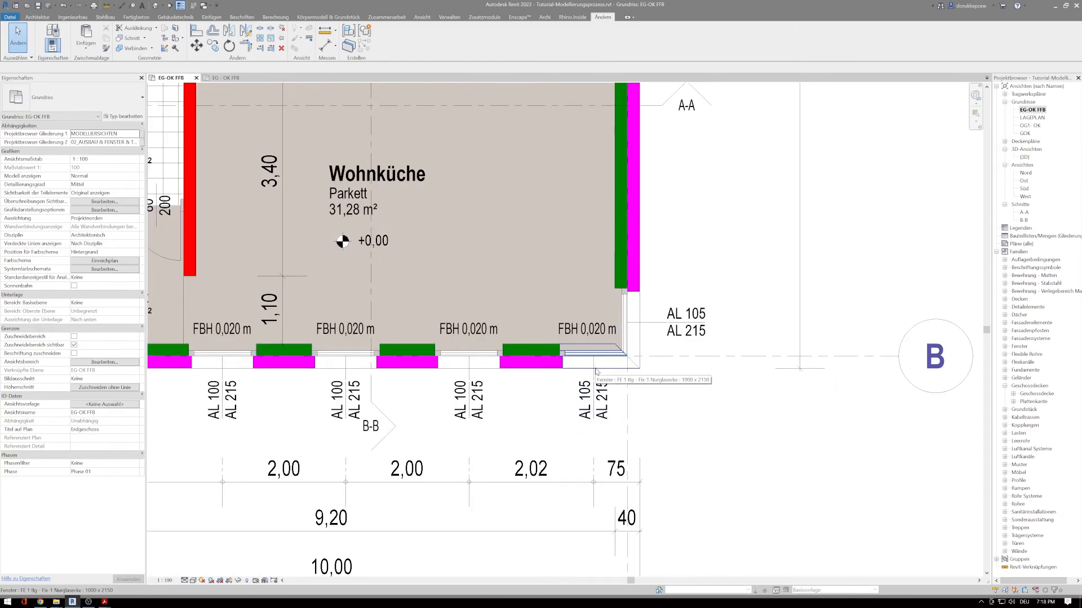
{"action": "scroll", "coordinate": [618, 372], "scroll_direction": "down", "scroll_amount": 4}
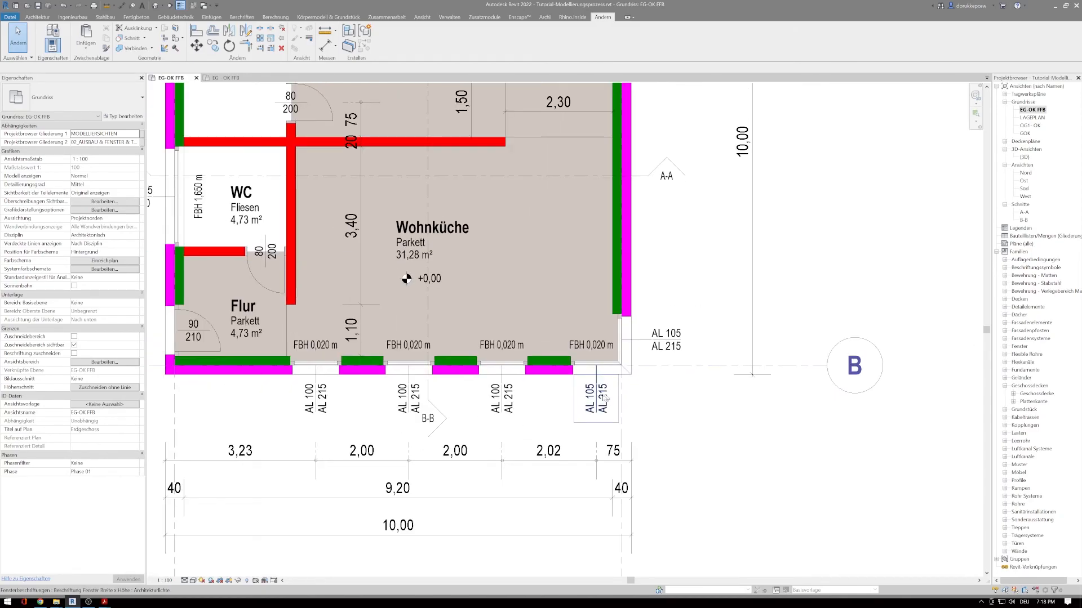
{"action": "scroll", "coordinate": [570, 419], "scroll_direction": "down", "scroll_amount": 2}
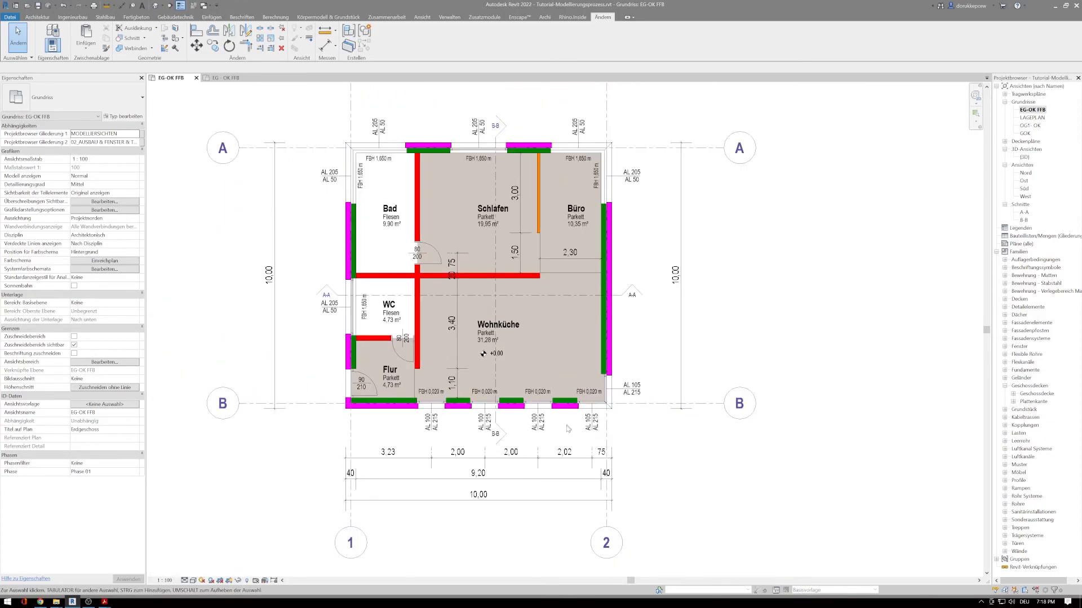
Dimension the entire grid 2 side wall with Wände selection and Kanten Wand references, placing the chain inside the overall dimension
{"action": "scroll", "coordinate": [465, 409], "scroll_direction": "up", "scroll_amount": 3}
{"action": "scroll", "coordinate": [470, 289], "scroll_direction": "down", "scroll_amount": 2}
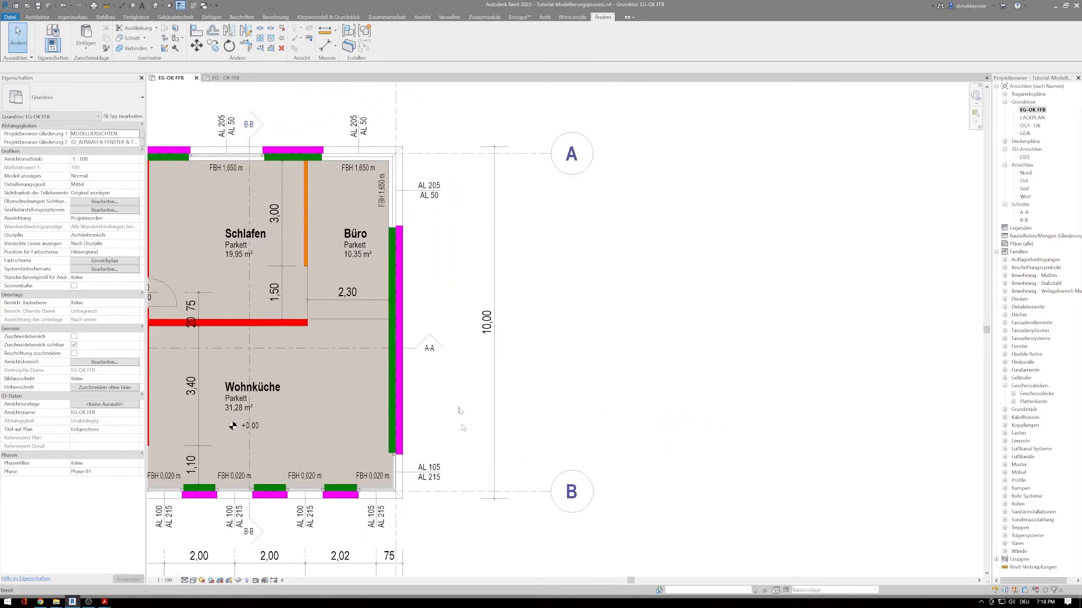
{"action": "key", "text": "d"}
{"action": "key", "text": "i"}
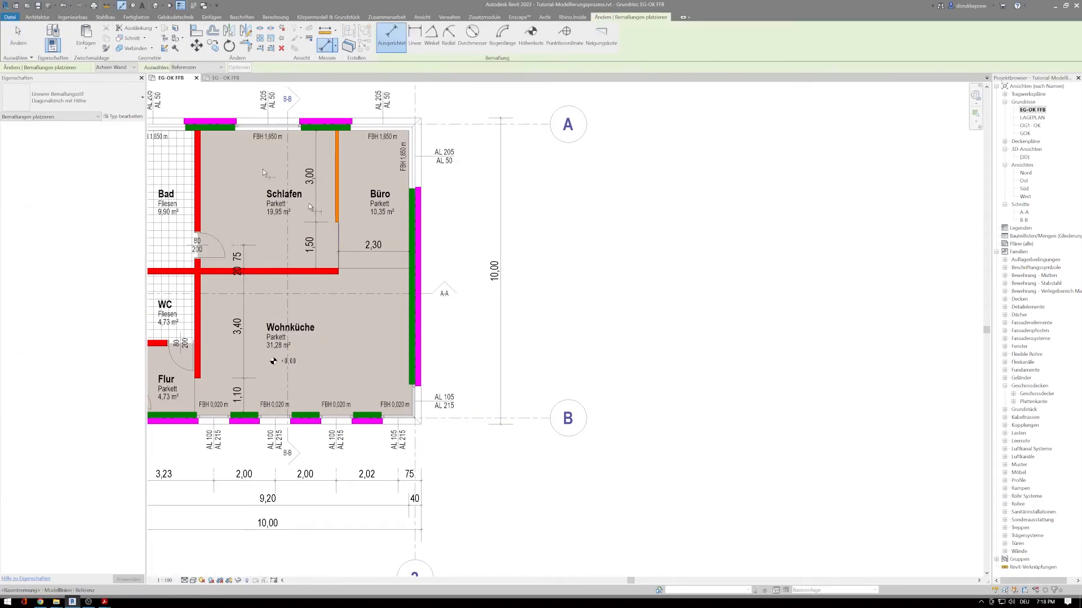
{"action": "left_click", "coordinate": [182, 69]}
{"action": "left_click", "coordinate": [184, 83]}
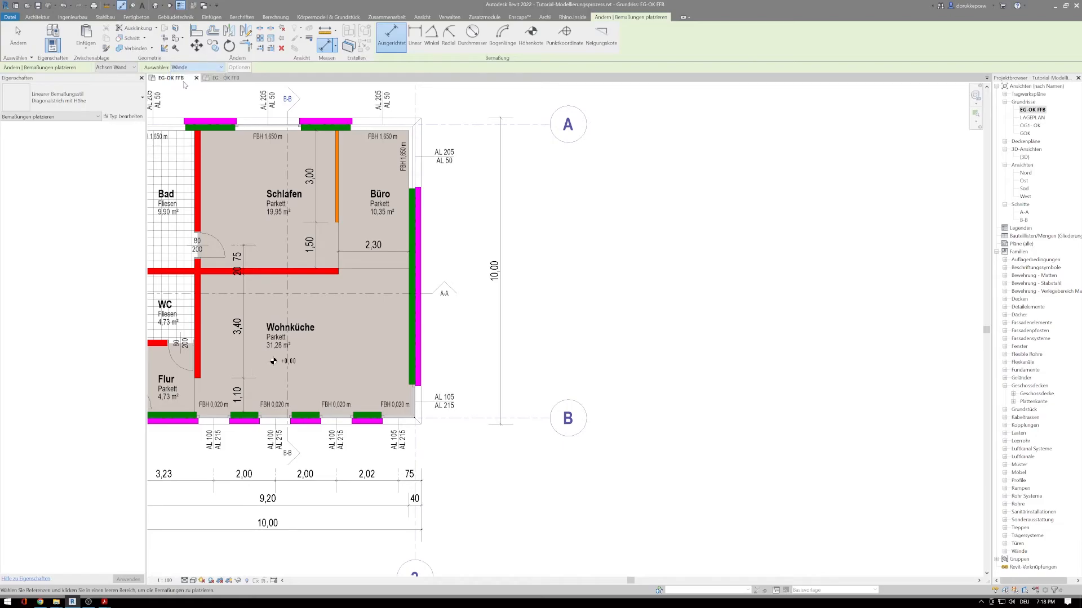
{"action": "left_click", "coordinate": [125, 67]}
{"action": "left_click", "coordinate": [123, 83]}
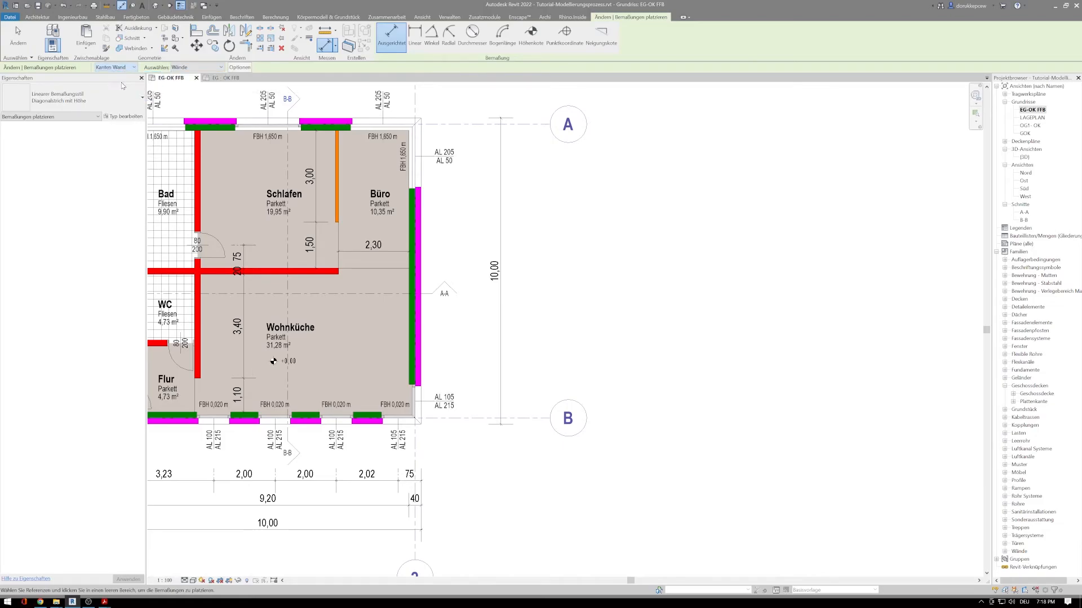
{"action": "left_click", "coordinate": [413, 239]}
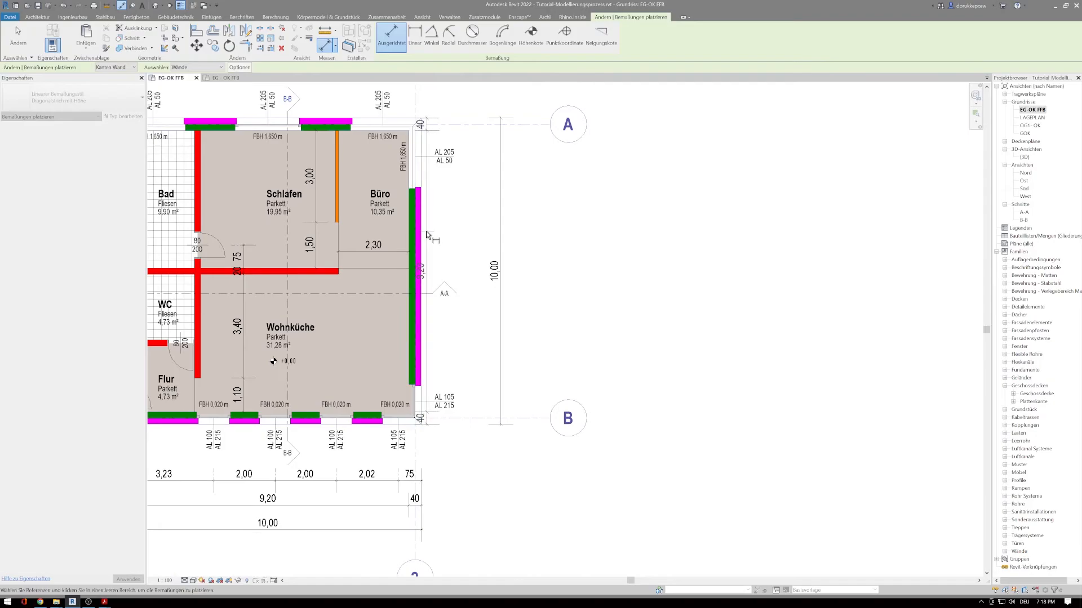
{"action": "left_click", "coordinate": [476, 241]}
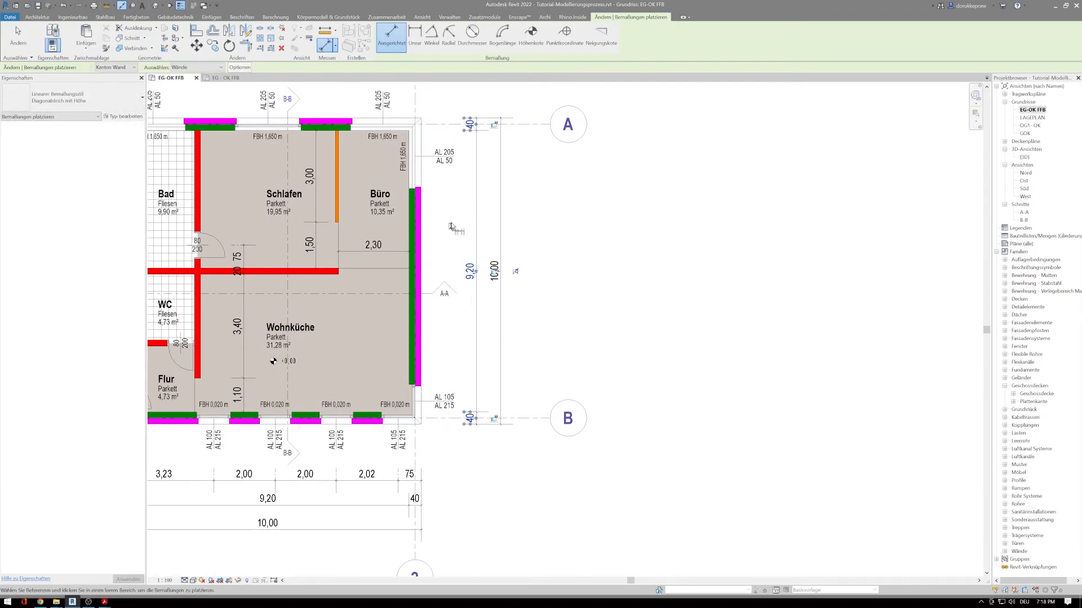
Switch back to Referenzen and Achsen Wand, and dimension the grid 2 facade between outer wall faces through both window centres
{"action": "left_click", "coordinate": [198, 68]}
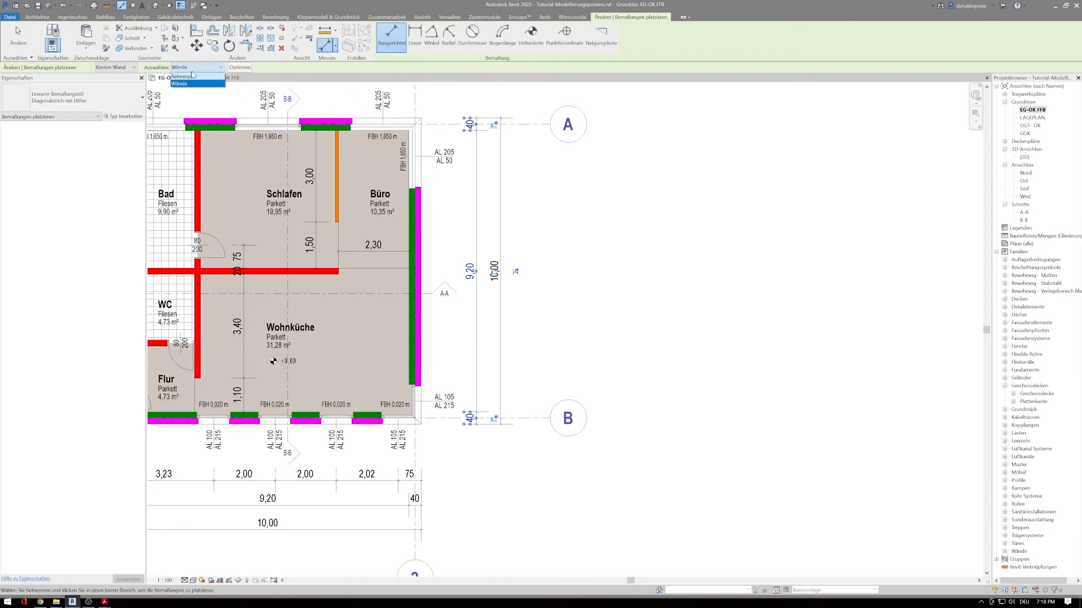
{"action": "left_click", "coordinate": [187, 76]}
{"action": "left_click", "coordinate": [133, 68]}
{"action": "left_click", "coordinate": [124, 83]}
{"action": "left_click", "coordinate": [331, 121]}
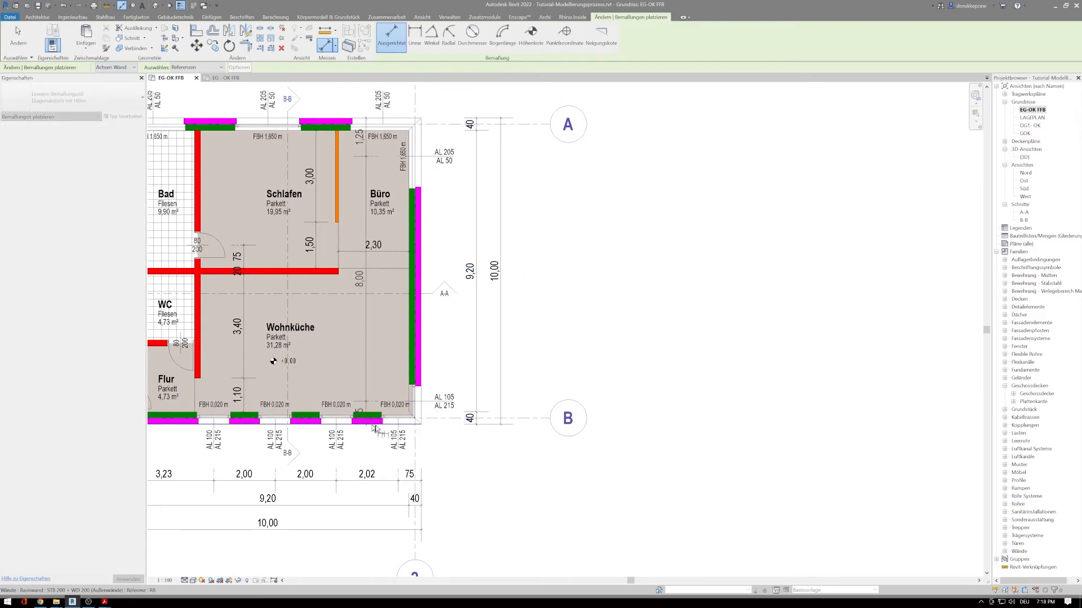
{"action": "left_click", "coordinate": [453, 438]}
{"action": "key", "text": "Escape"}
{"action": "key", "text": "Escape"}
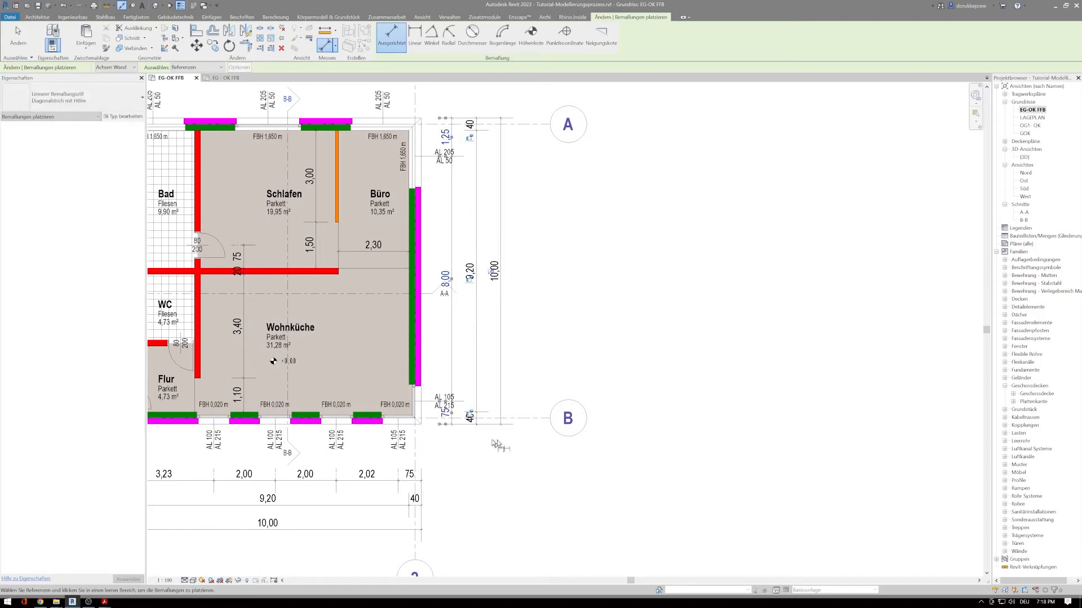
Move the three dimension chains beside grid 2 and the overall dimension beside grid 1 farther out from the building
{"action": "left_click_drag", "start_coordinate": [476, 350], "coordinate": [509, 354]}
{"action": "left_click", "coordinate": [664, 367]}
{"action": "scroll", "coordinate": [666, 368], "scroll_direction": "down", "scroll_amount": 2}
{"action": "middle_click_drag", "start_coordinate": [626, 386], "coordinate": [665, 437]}
{"action": "middle_click_drag", "start_coordinate": [427, 208], "coordinate": [428, 248]}
{"action": "scroll", "coordinate": [426, 247], "scroll_direction": "up", "scroll_amount": 3}
{"action": "middle_click_drag", "start_coordinate": [402, 200], "coordinate": [524, 116]}
{"action": "scroll", "coordinate": [522, 117], "scroll_direction": "down", "scroll_amount": 1}
{"action": "middle_click_drag", "start_coordinate": [415, 233], "coordinate": [418, 275]}
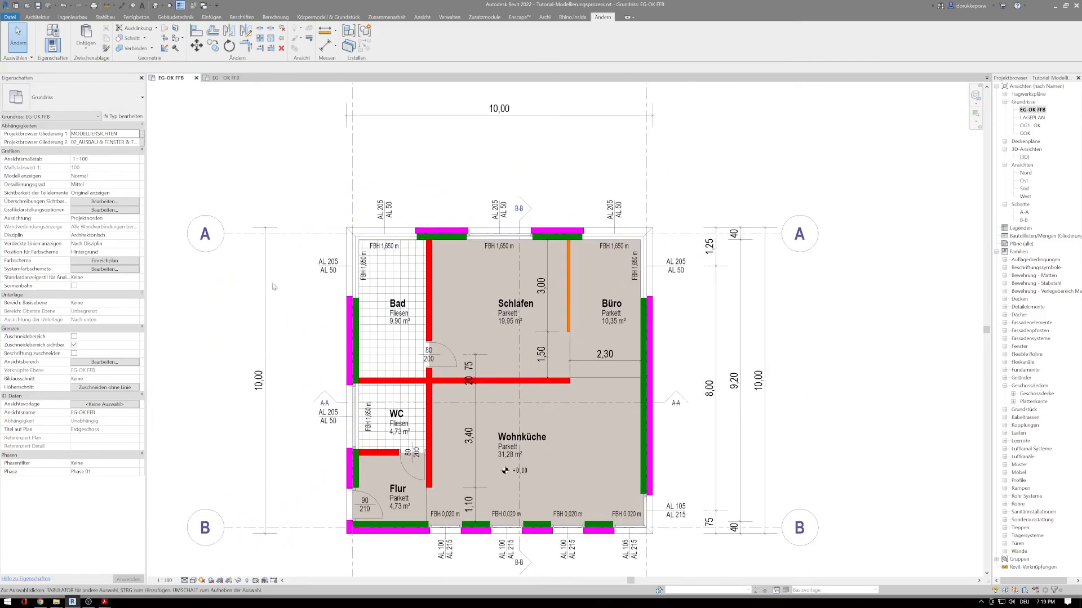
{"action": "left_click", "coordinate": [265, 287]}
{"action": "left_click_drag", "start_coordinate": [265, 287], "coordinate": [245, 287]}
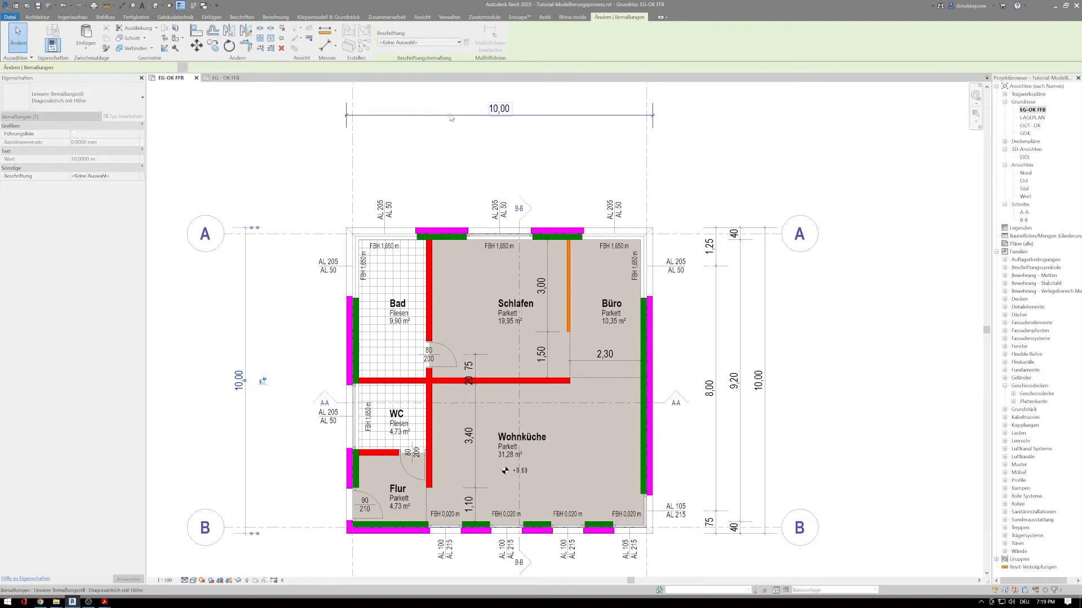
Move the overall dimension beyond grid A farther outward and shift the overall dimension beside grid 1 slightly outward
{"action": "middle_click_drag", "start_coordinate": [434, 181], "coordinate": [431, 201]}
{"action": "left_click", "coordinate": [442, 135]}
{"action": "left_click_drag", "start_coordinate": [441, 135], "coordinate": [441, 116]}
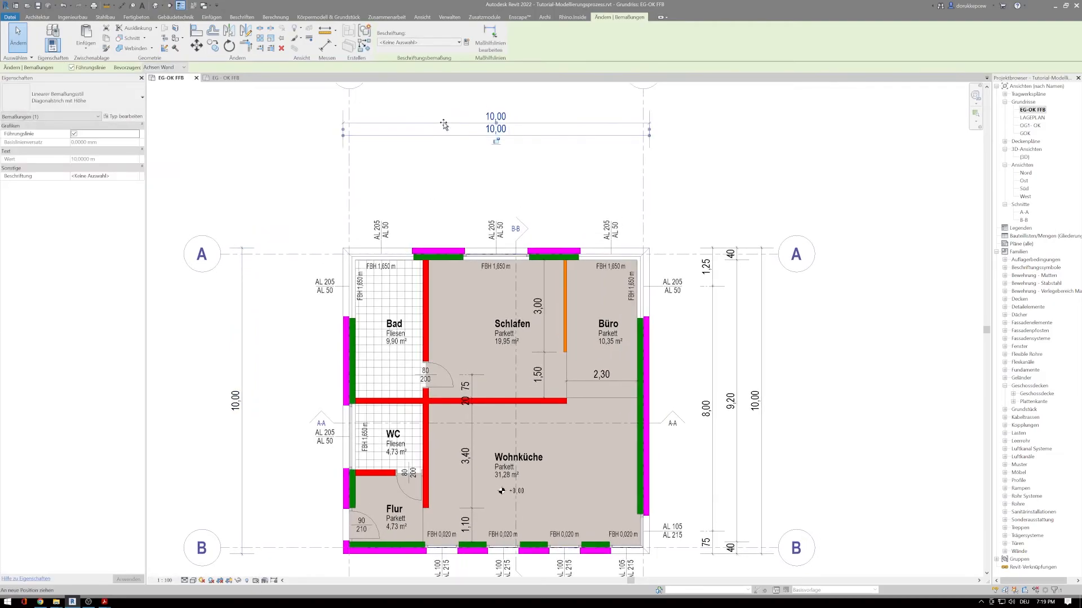
{"action": "left_click", "coordinate": [426, 185]}
{"action": "middle_click_drag", "start_coordinate": [444, 179], "coordinate": [471, 121]}
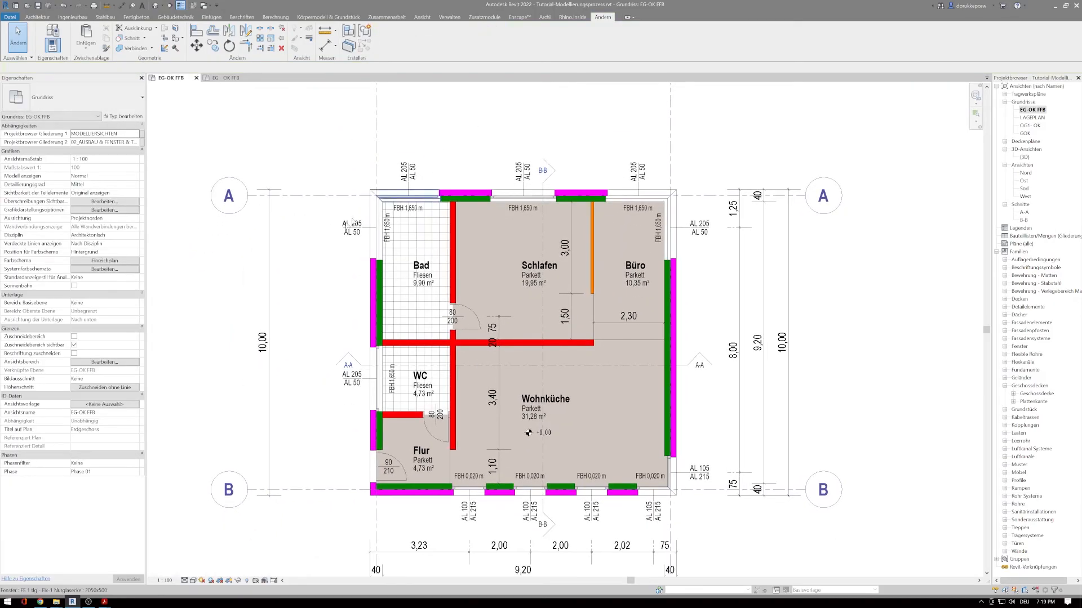
{"action": "left_click", "coordinate": [269, 246]}
{"action": "left_click_drag", "start_coordinate": [269, 247], "coordinate": [265, 246]}
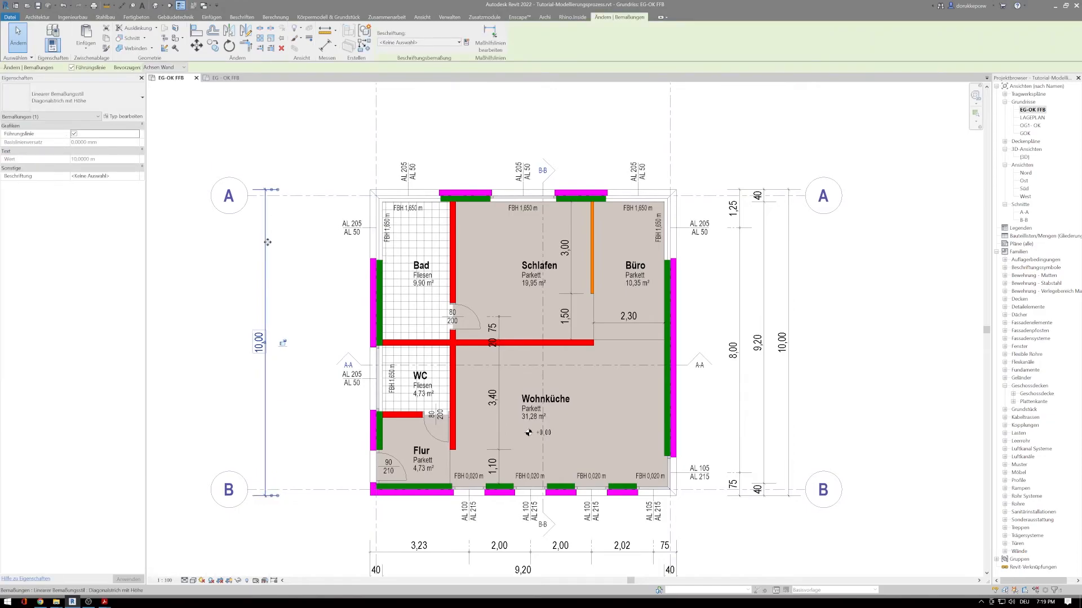
Dimension the entire grid 1 side wall with Wände selection and Kanten Wand references, placing the chain inside the overall dimension
{"action": "left_click", "coordinate": [287, 225]}
{"action": "key", "text": "i"}
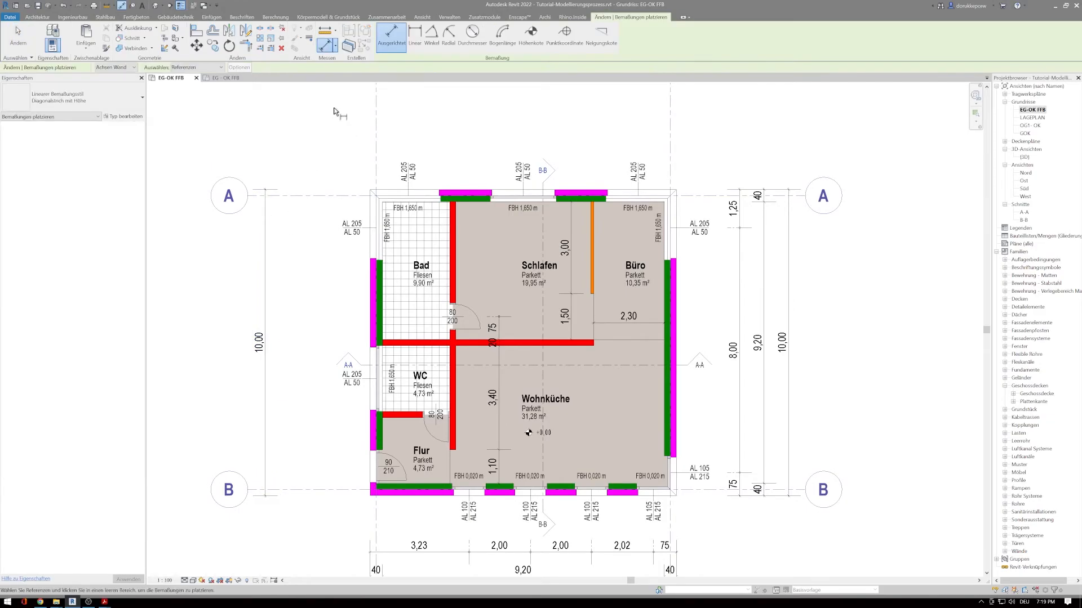
{"action": "left_click", "coordinate": [204, 68]}
{"action": "left_click", "coordinate": [186, 85]}
{"action": "left_click", "coordinate": [121, 68]}
{"action": "left_click", "coordinate": [121, 82]}
{"action": "left_click", "coordinate": [374, 309]}
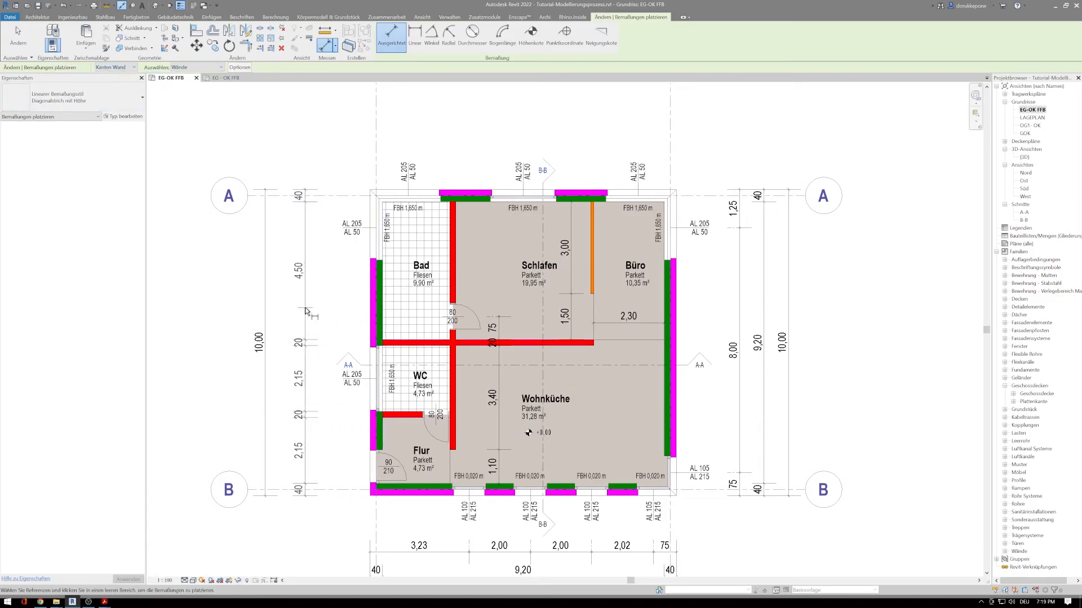
{"action": "left_click", "coordinate": [286, 314]}
Dimension the entire grid A wall with its wall thicknesses and room widths, placing the chain inside the overall dimension
{"action": "middle_click_drag", "start_coordinate": [457, 210], "coordinate": [397, 284]}
{"action": "left_click", "coordinate": [416, 267]}
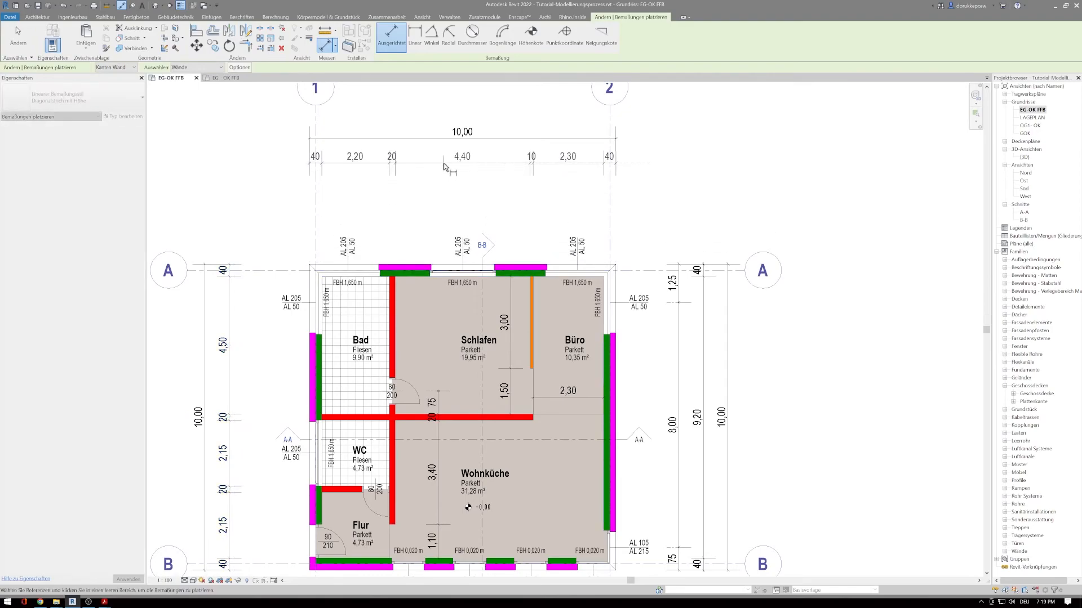
{"action": "left_click", "coordinate": [443, 169]}
Switch back to Referenzen and Achsen Wand, and dimension the grid A facade between outer wall faces through the three window centres
{"action": "left_click", "coordinate": [179, 68]}
{"action": "left_click", "coordinate": [184, 77]}
{"action": "left_click", "coordinate": [116, 67]}
{"action": "left_click", "coordinate": [113, 76]}
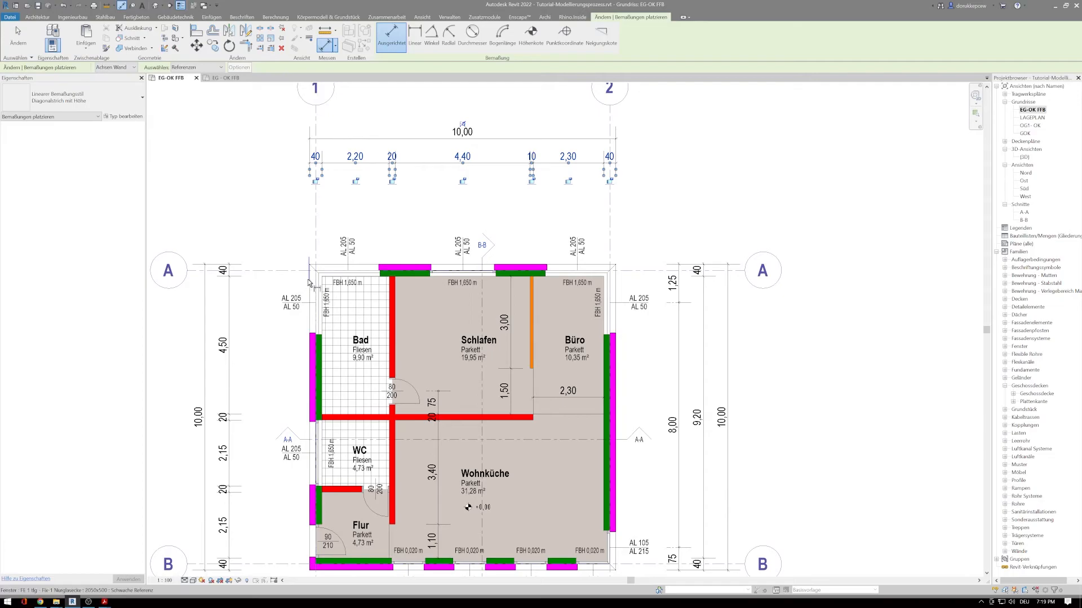
{"action": "key", "text": "Escape"}
{"action": "key", "text": "Escape"}
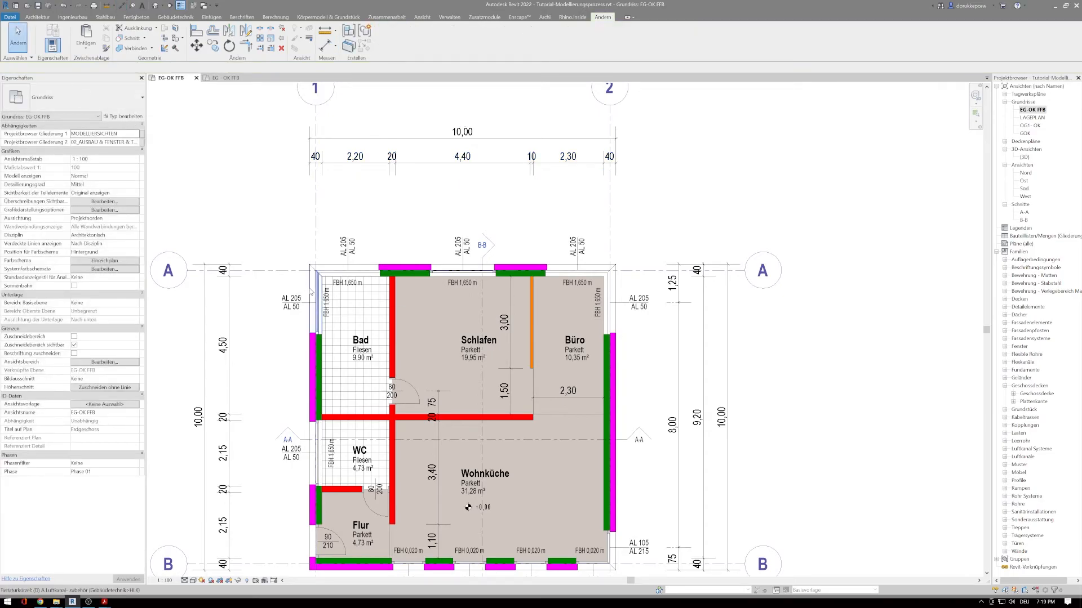
{"action": "scroll", "coordinate": [309, 270], "scroll_direction": "up", "scroll_amount": 4}
{"action": "key", "text": "d"}
{"action": "key", "text": "i"}
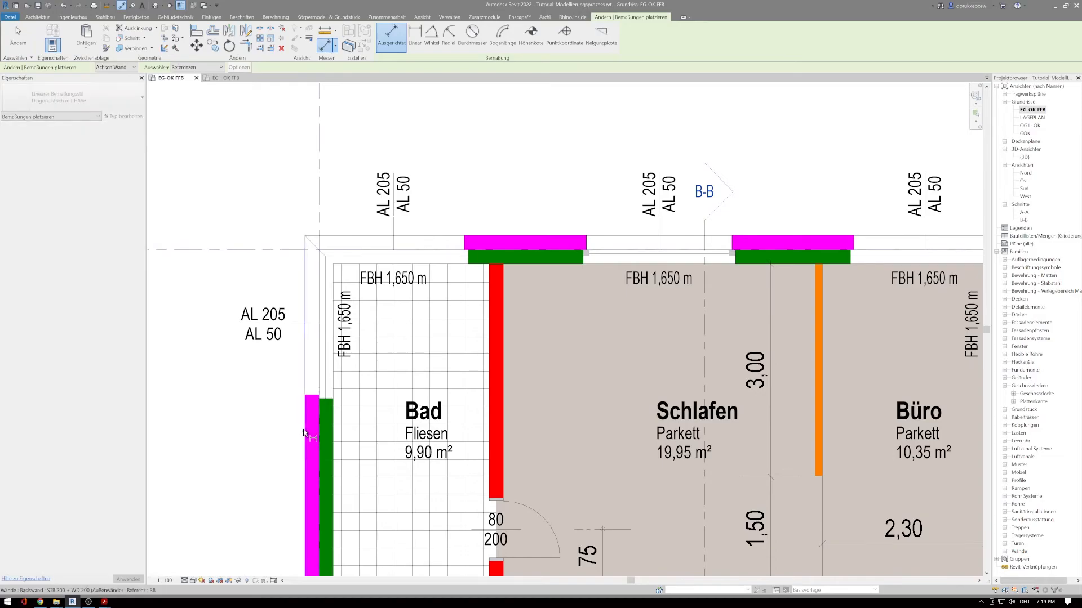
{"action": "scroll", "coordinate": [305, 433], "scroll_direction": "down", "scroll_amount": 5}
{"action": "scroll", "coordinate": [441, 414], "scroll_direction": "up", "scroll_amount": 2}
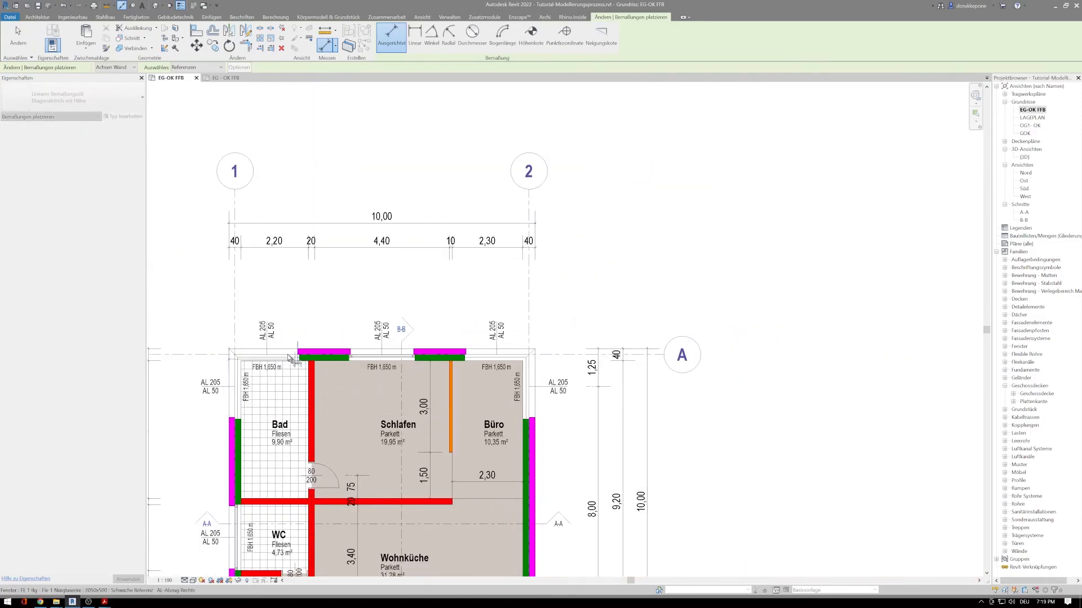
{"action": "left_click", "coordinate": [267, 349]}
{"action": "left_click", "coordinate": [381, 353]}
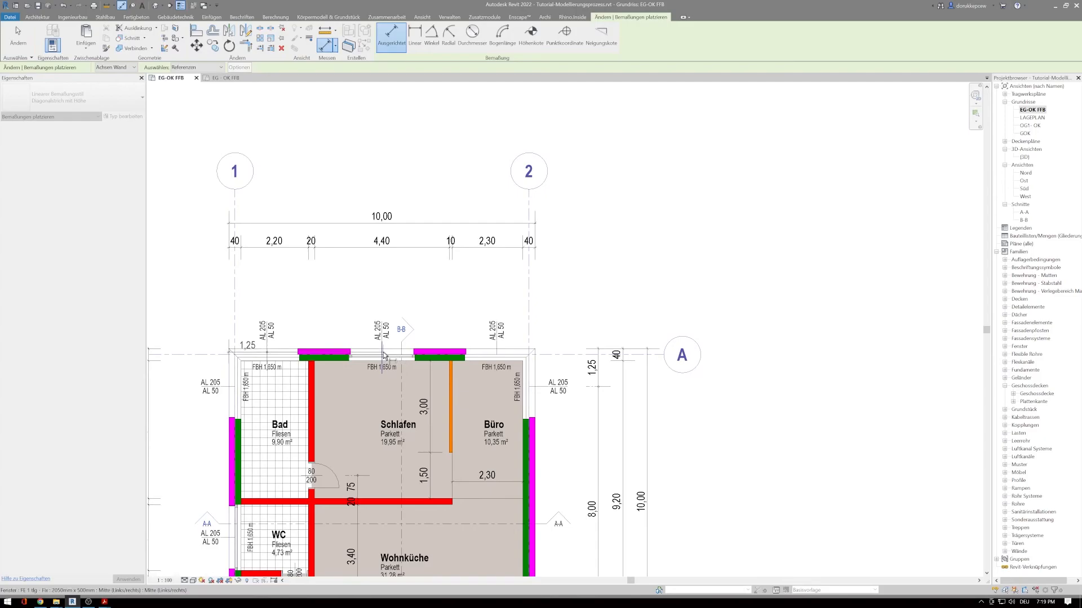
{"action": "left_click", "coordinate": [497, 353]}
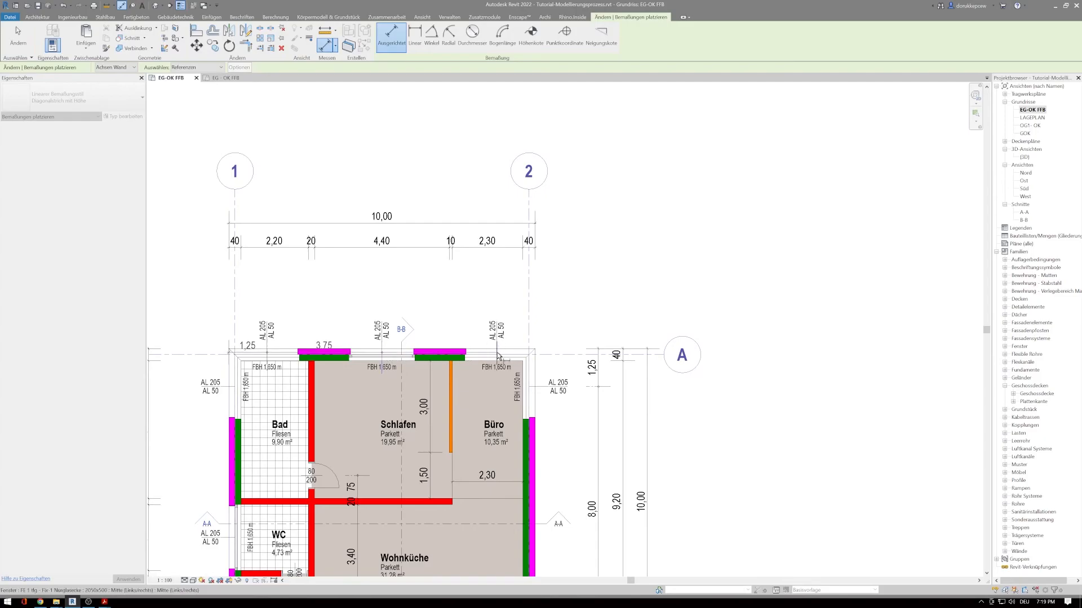
{"action": "left_click", "coordinate": [537, 445]}
{"action": "left_click", "coordinate": [549, 277]}
{"action": "left_click", "coordinate": [548, 275]}
Dimension the grid 1 facade between outer wall faces through both window centres and the entrance door centre, as the innermost chain
{"action": "middle_click_drag", "start_coordinate": [453, 260], "coordinate": [589, 178]}
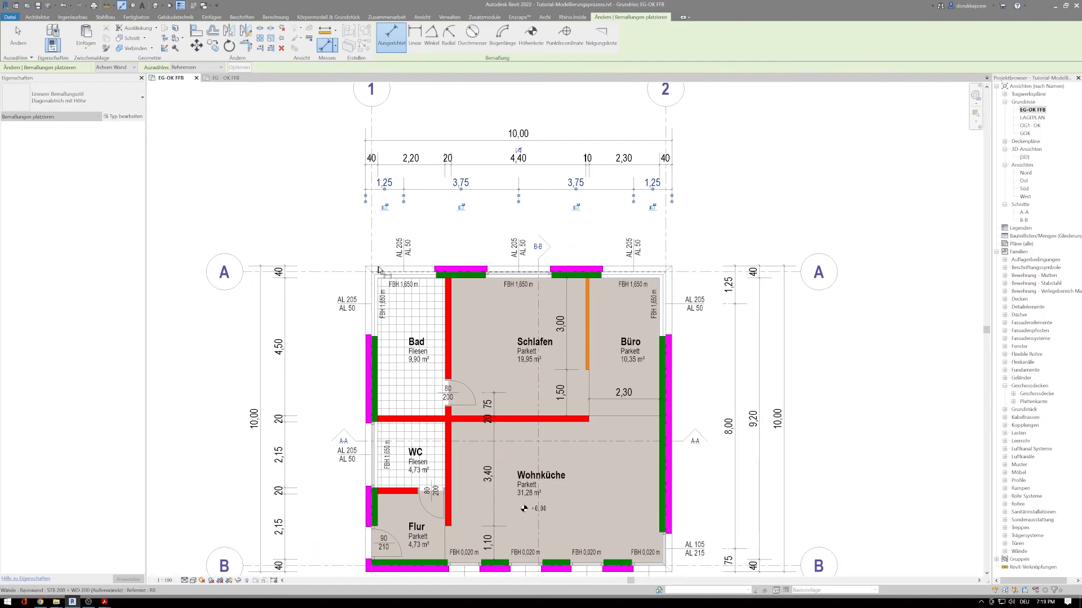
{"action": "left_click", "coordinate": [453, 269]}
{"action": "left_click", "coordinate": [366, 461]}
{"action": "middle_click_drag", "start_coordinate": [366, 460], "coordinate": [340, 332]}
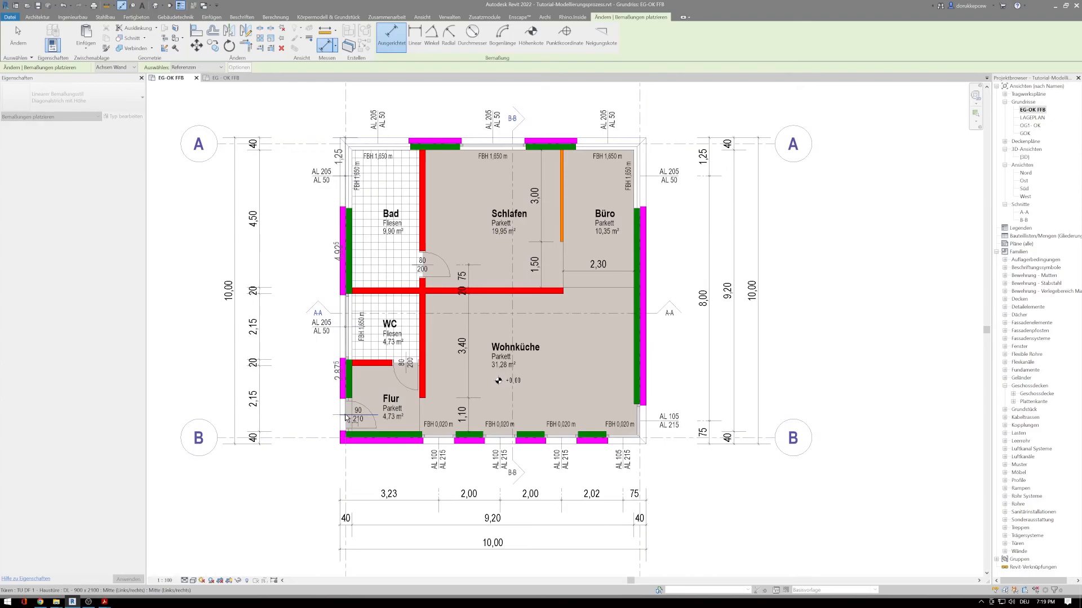
{"action": "left_click", "coordinate": [352, 444]}
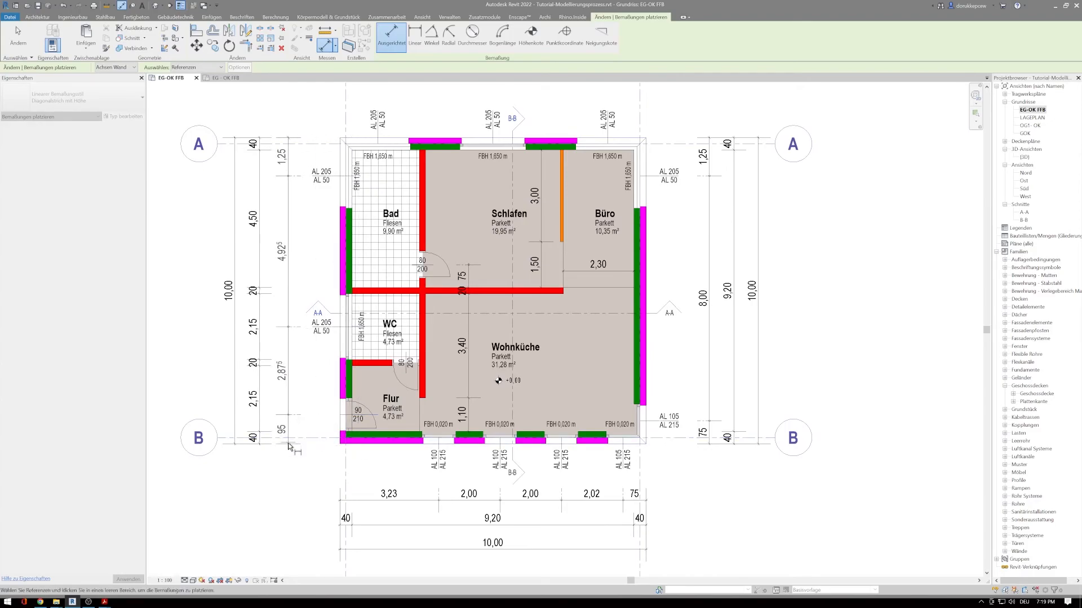
{"action": "left_click", "coordinate": [282, 446]}
Move the three dimension chains beyond grid A closer to the building
{"action": "scroll", "coordinate": [357, 437], "scroll_direction": "down", "scroll_amount": 2}
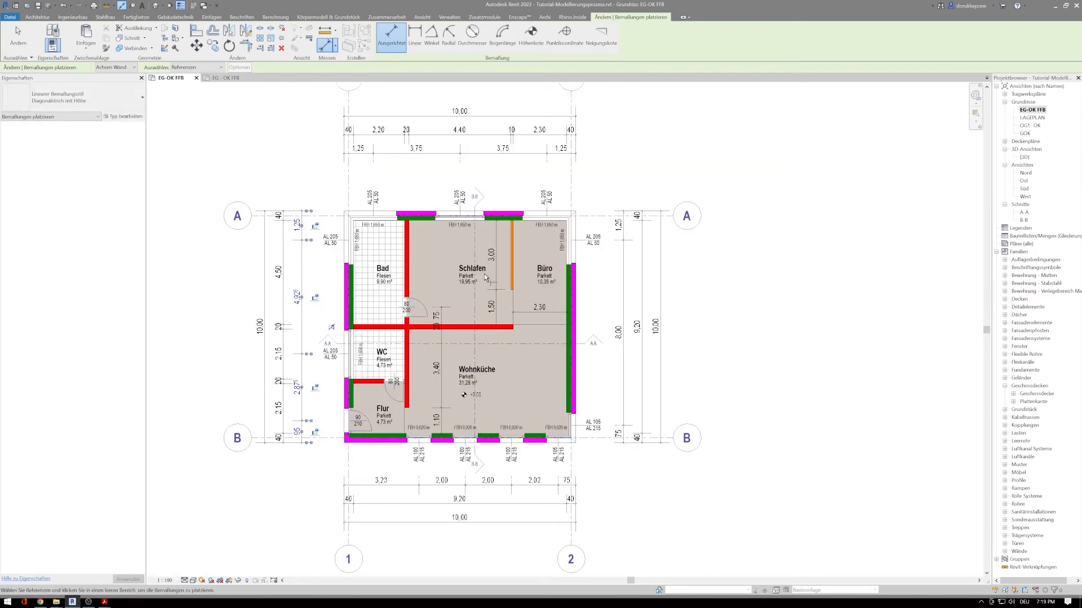
{"action": "middle_click_drag", "start_coordinate": [486, 277], "coordinate": [476, 324]}
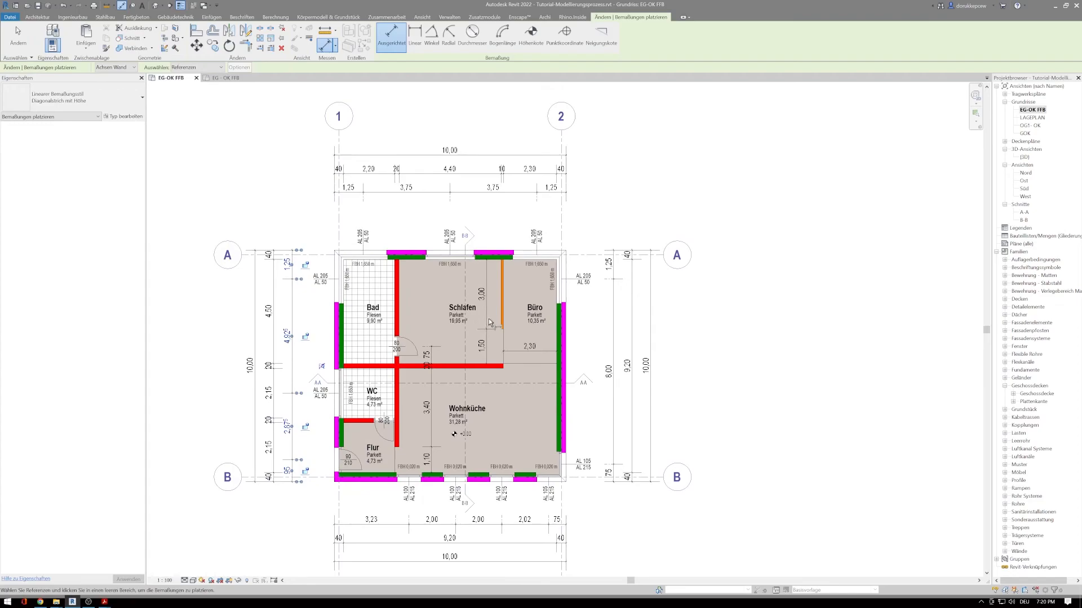
{"action": "key", "text": "Escape"}
{"action": "key", "text": "Escape"}
{"action": "left_click", "coordinate": [464, 192]}
{"action": "left_click_drag", "start_coordinate": [464, 192], "coordinate": [464, 212]}
{"action": "left_click", "coordinate": [309, 262]}
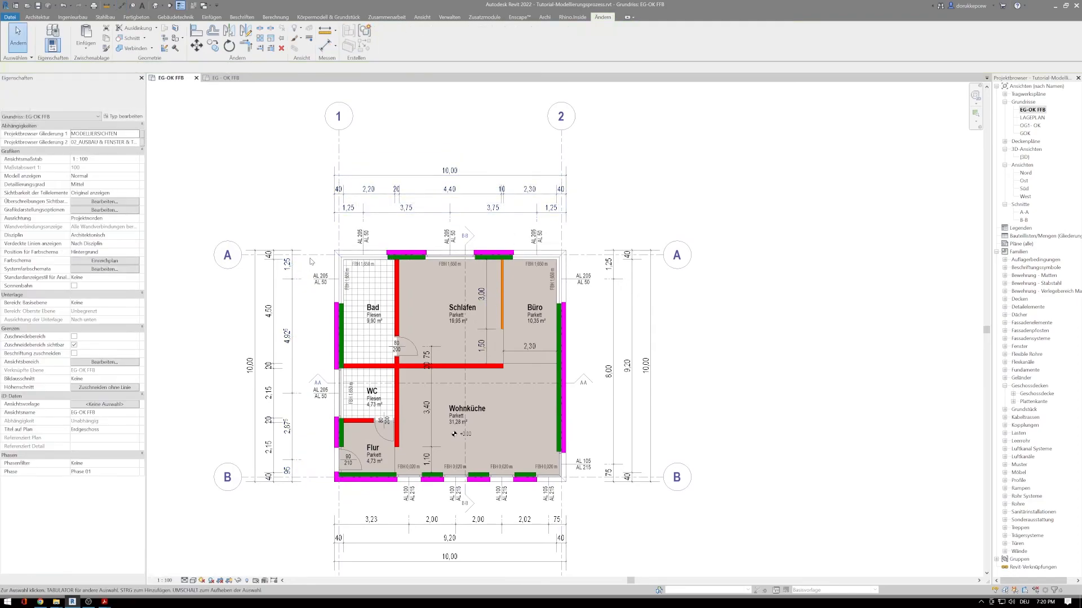
Open the section view A-A
{"action": "scroll", "coordinate": [586, 312], "scroll_direction": "down", "scroll_amount": 1}
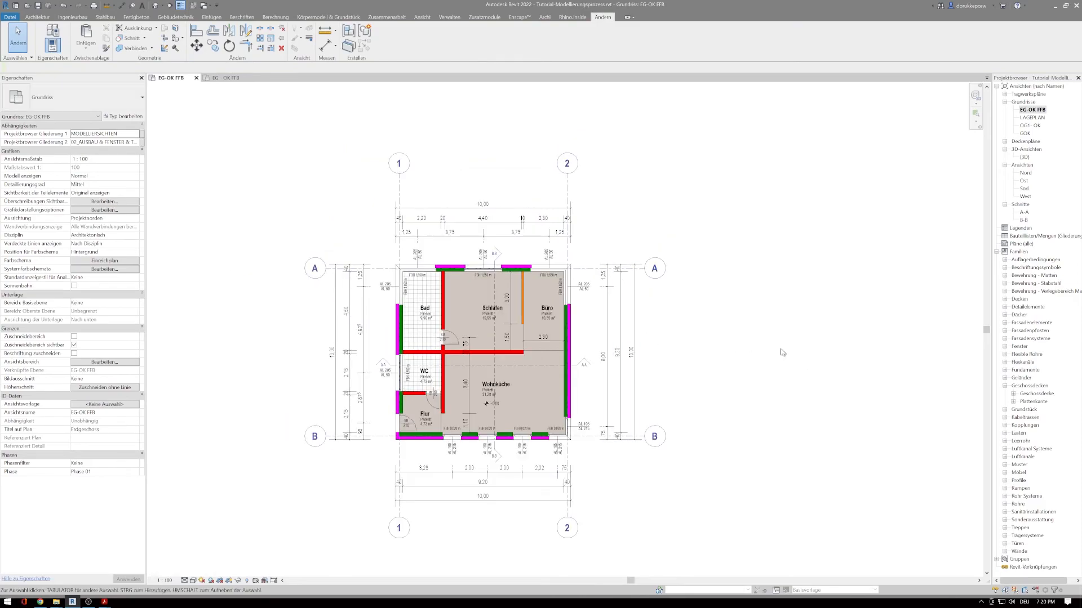
{"action": "middle_click_drag", "start_coordinate": [773, 344], "coordinate": [724, 358]}
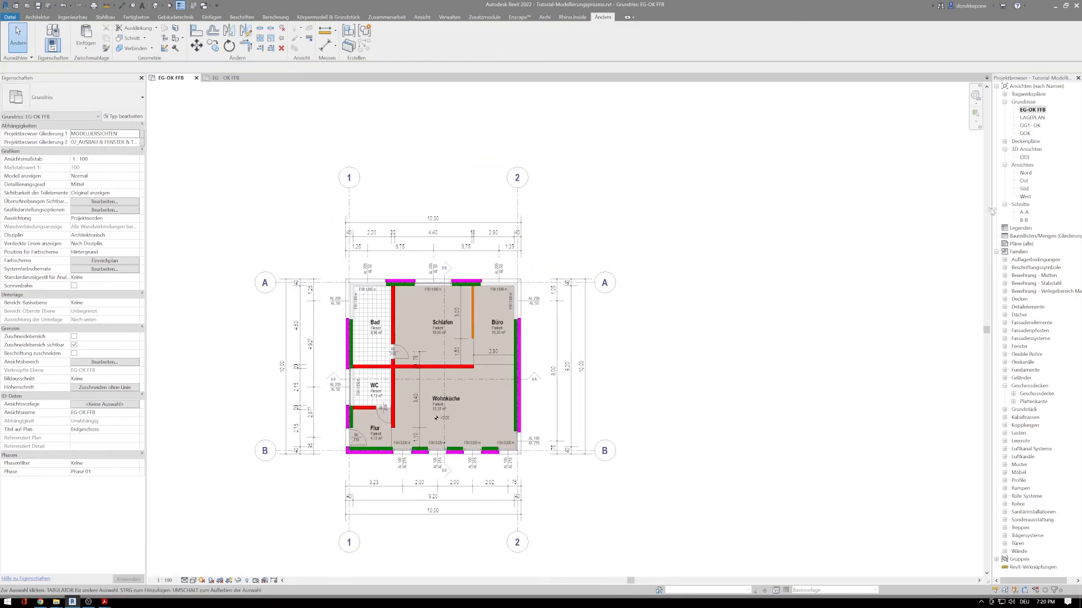
{"action": "double_click", "coordinate": [1025, 213]}
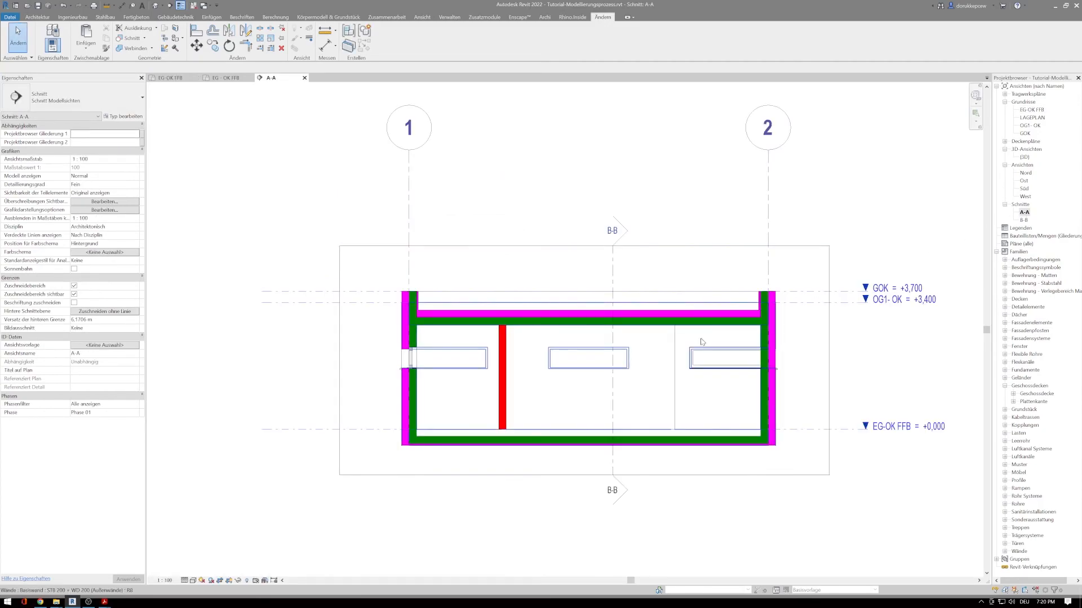
{"action": "middle_click_drag", "start_coordinate": [513, 345], "coordinate": [449, 338]}
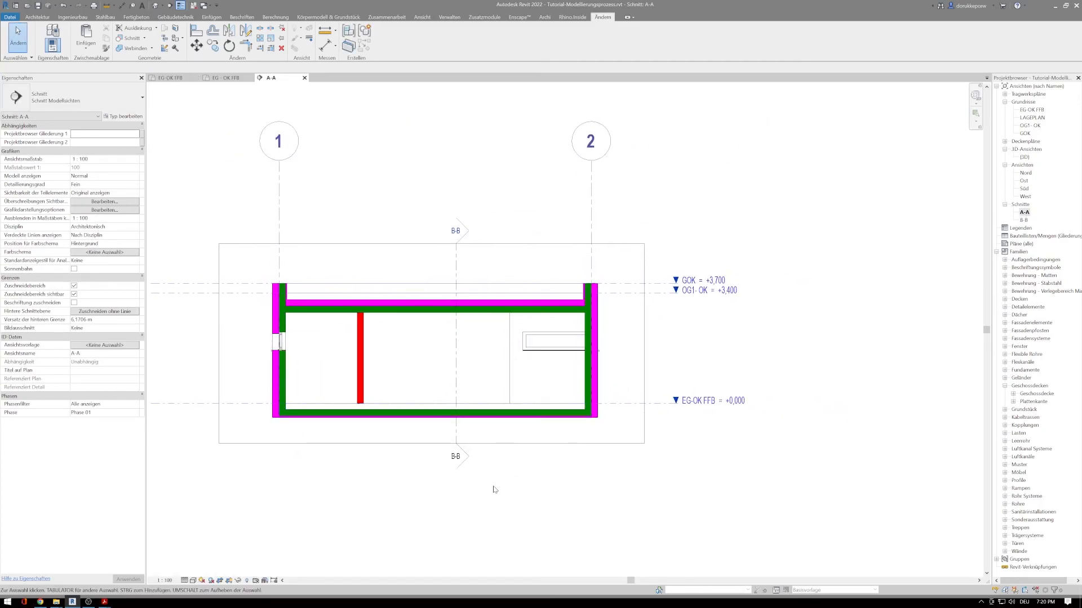
Examine the outer walls, parapets, roof slab and level lines in section A-A
{"action": "scroll", "coordinate": [494, 488], "scroll_direction": "up", "scroll_amount": 3}
{"action": "scroll", "coordinate": [494, 487], "scroll_direction": "down", "scroll_amount": 2}
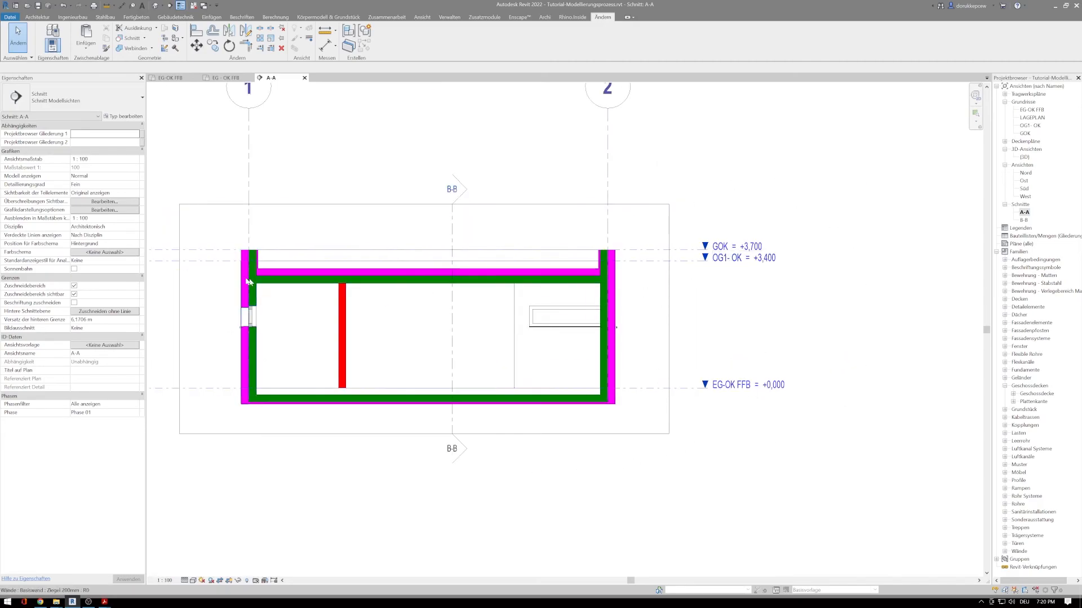
{"action": "middle_click_drag", "start_coordinate": [283, 281], "coordinate": [363, 277]}
{"action": "scroll", "coordinate": [355, 276], "scroll_direction": "down", "scroll_amount": 1}
{"action": "middle_click_drag", "start_coordinate": [580, 277], "coordinate": [478, 280]}
{"action": "scroll", "coordinate": [484, 282], "scroll_direction": "up", "scroll_amount": 1}
{"action": "scroll", "coordinate": [619, 285], "scroll_direction": "up", "scroll_amount": 1}
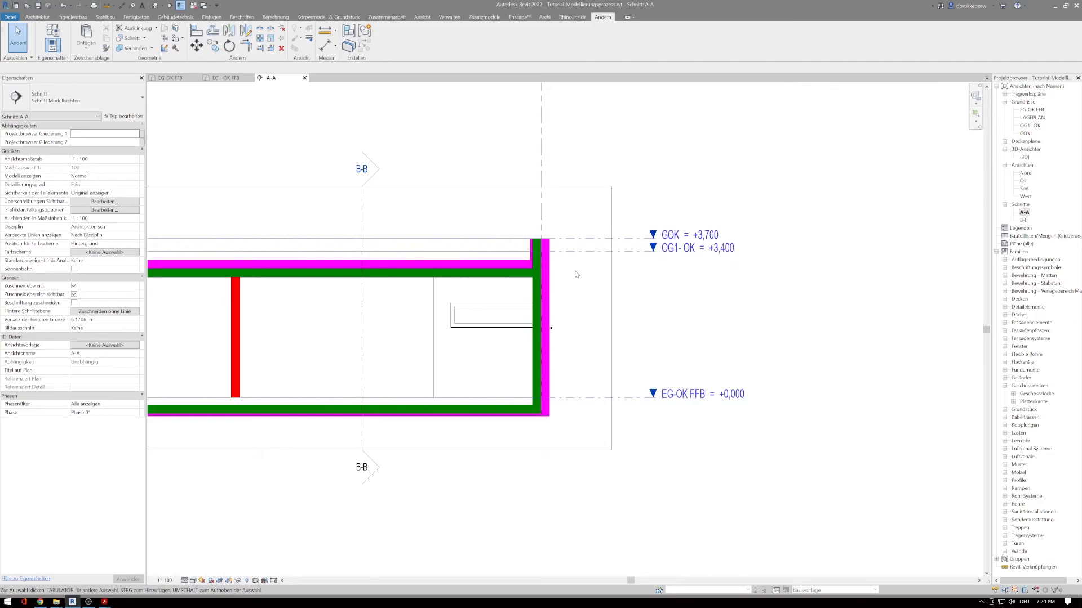
{"action": "scroll", "coordinate": [513, 209], "scroll_direction": "down", "scroll_amount": 1}
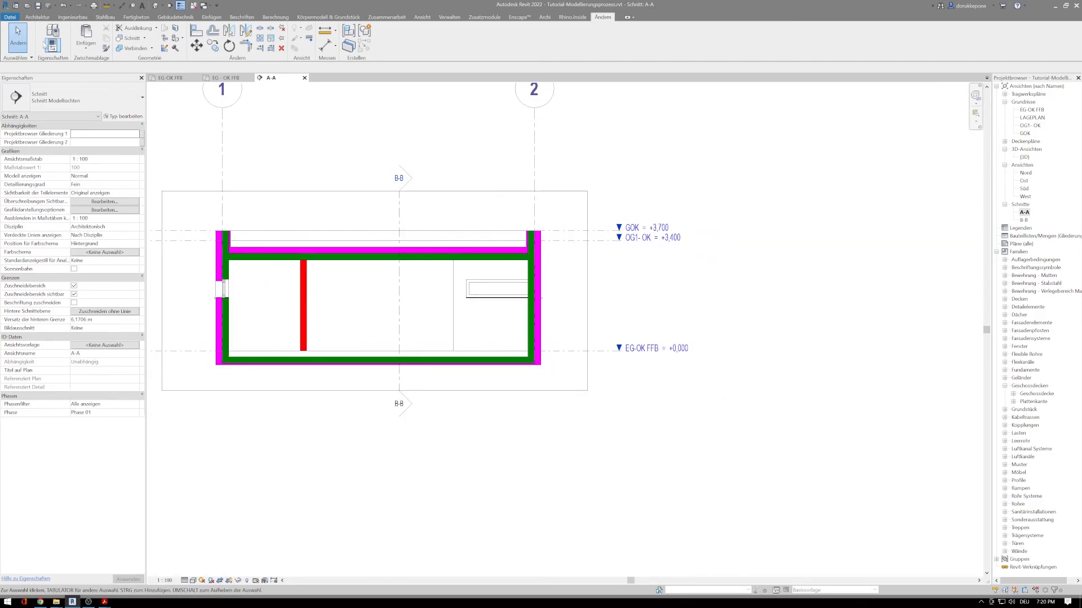
Disable Draufsicht erstellen for new levels and draw two levels between EG-OK FFB and OG1-OK, at about +2,700 and +1,900
{"action": "left_click", "coordinate": [38, 17]}
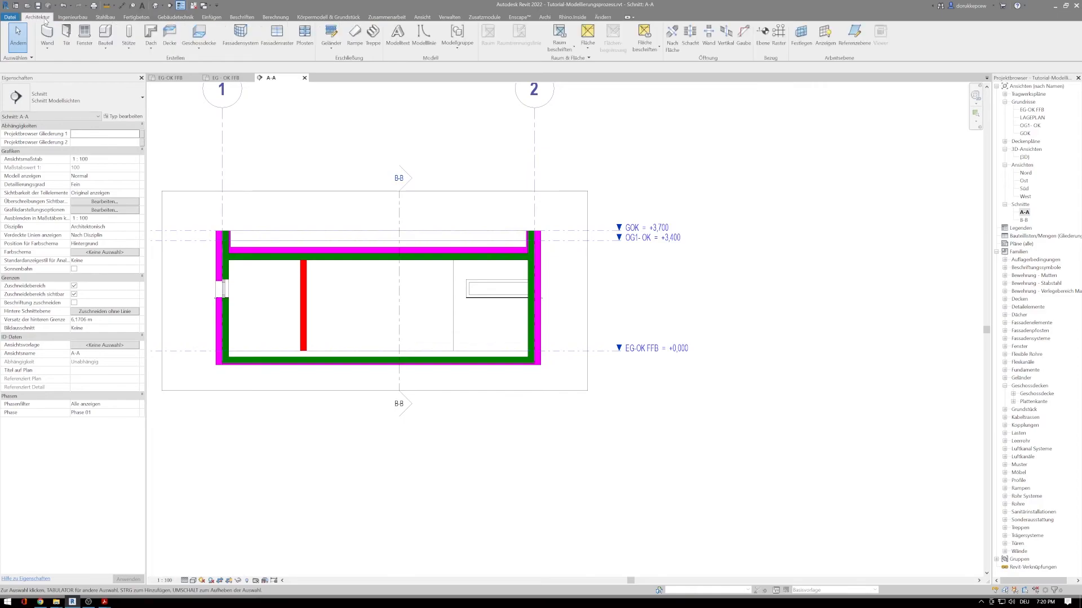
{"action": "left_click", "coordinate": [763, 38]}
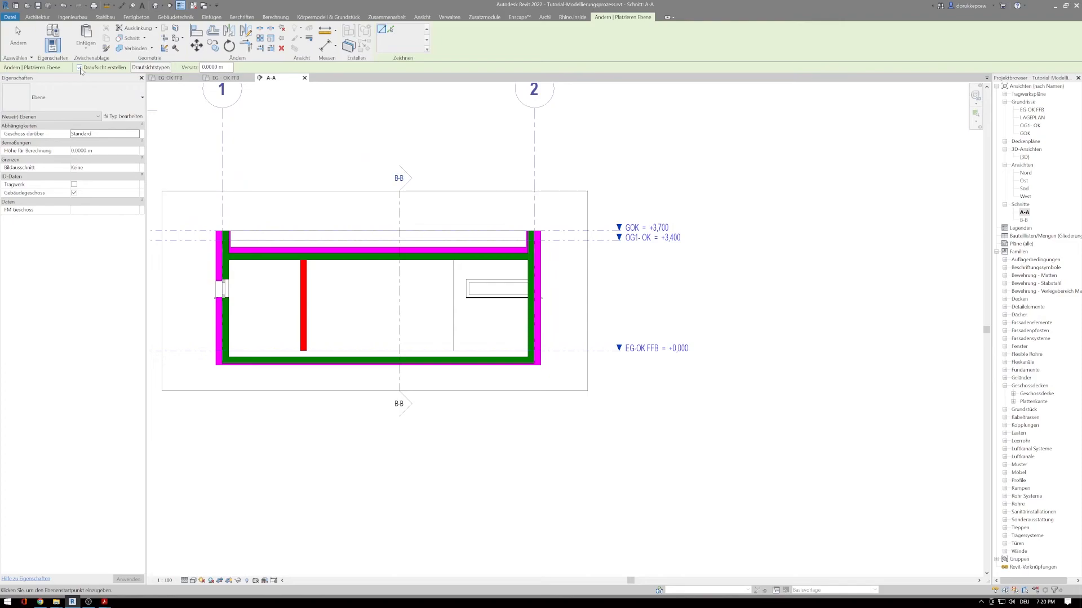
{"action": "middle_click_drag", "start_coordinate": [289, 160], "coordinate": [437, 154]}
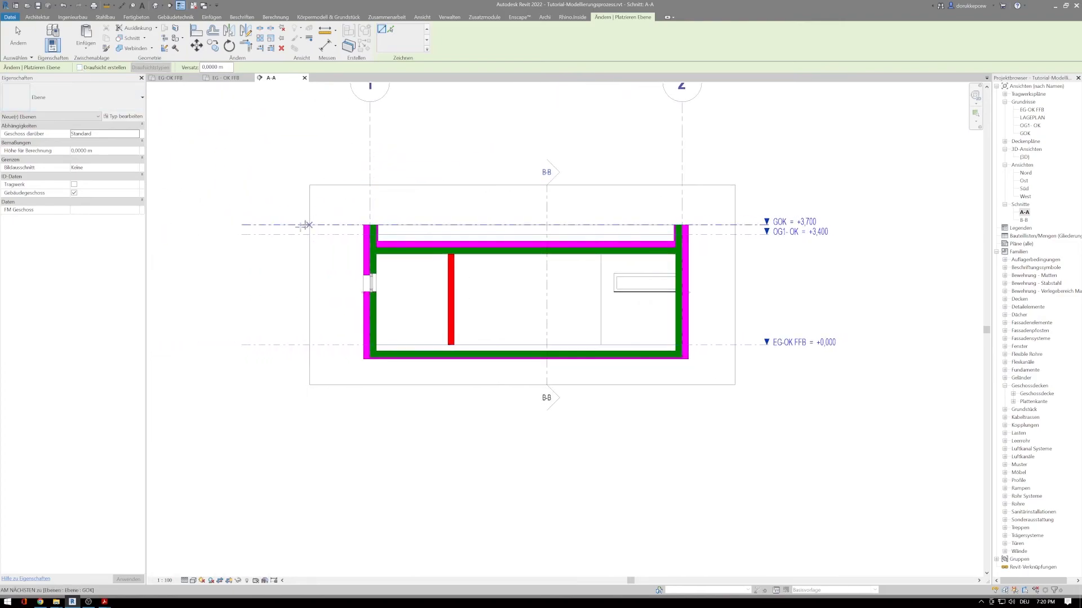
{"action": "left_click", "coordinate": [242, 258]}
{"action": "left_click", "coordinate": [768, 257]}
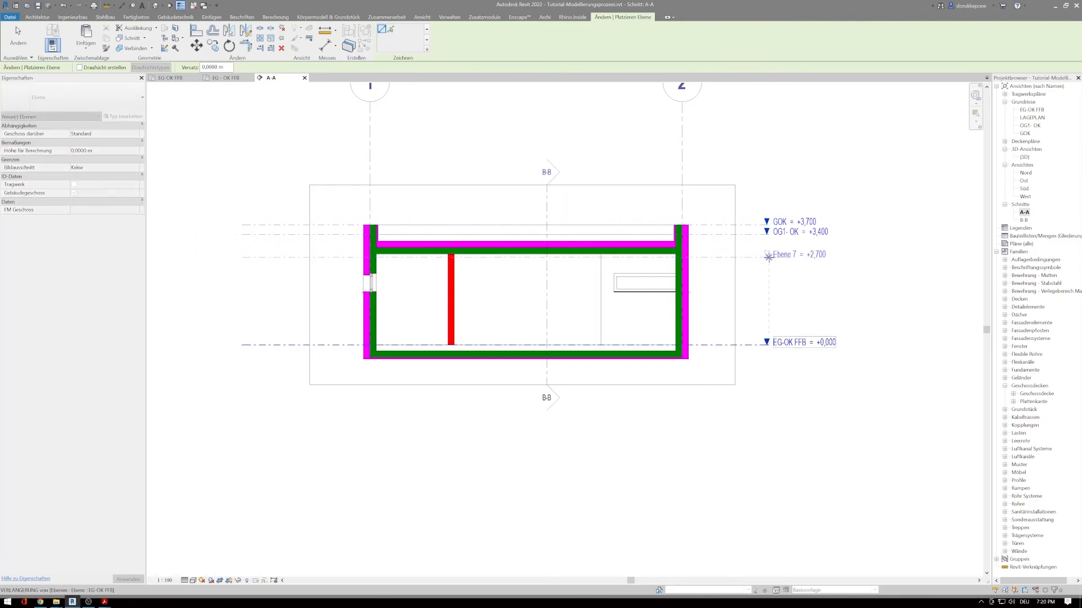
{"action": "left_click", "coordinate": [242, 284]}
{"action": "left_click", "coordinate": [762, 284]}
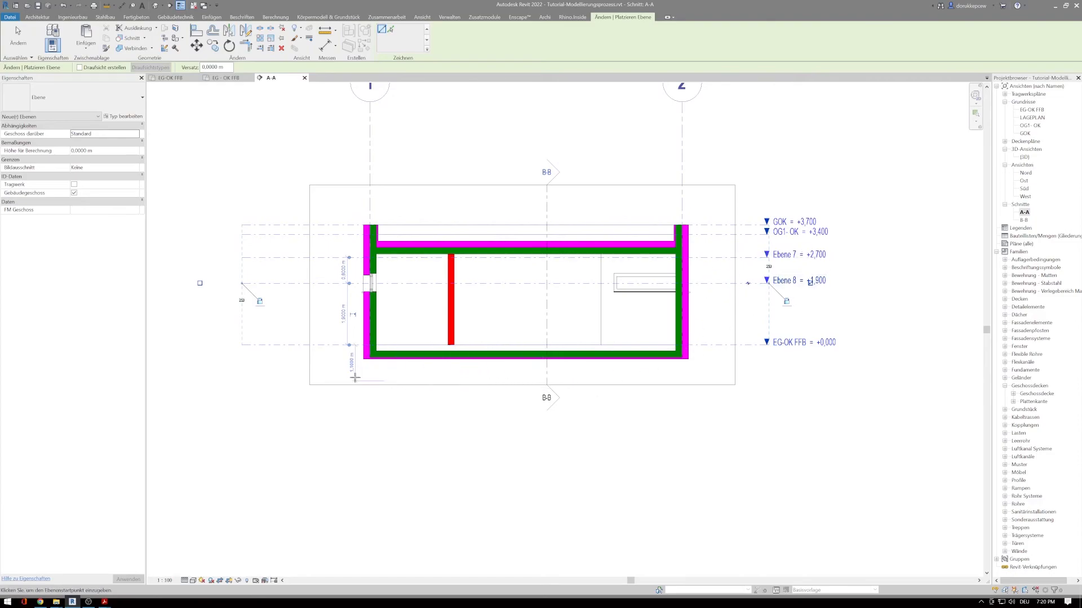
Draw two more levels below the floor slab, at about -0,800 and -1,000, matching the extents of the existing levels
{"action": "left_click", "coordinate": [243, 371]}
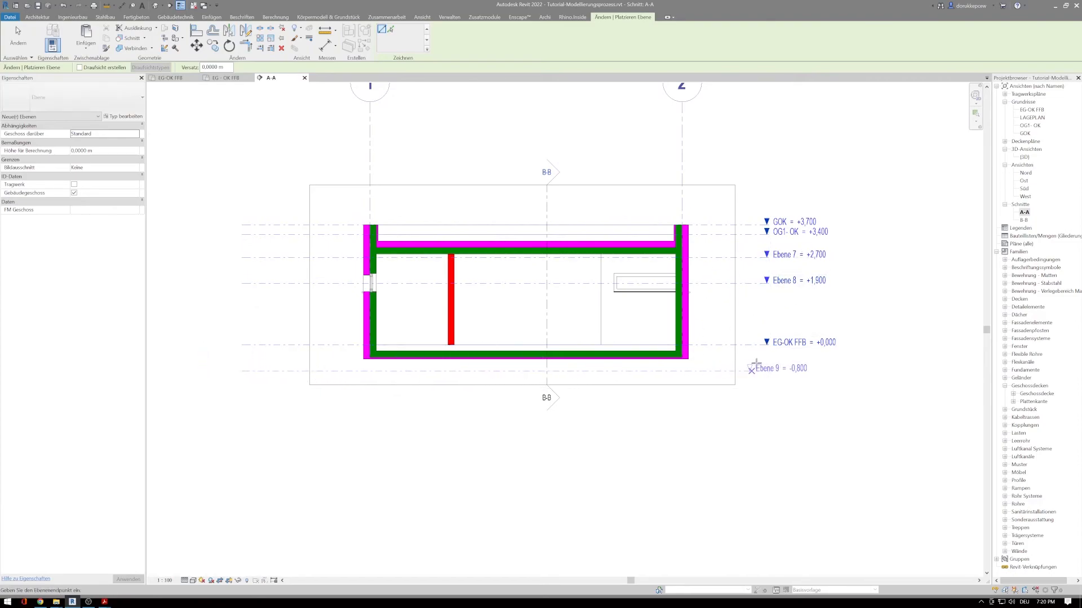
{"action": "left_click", "coordinate": [764, 370]}
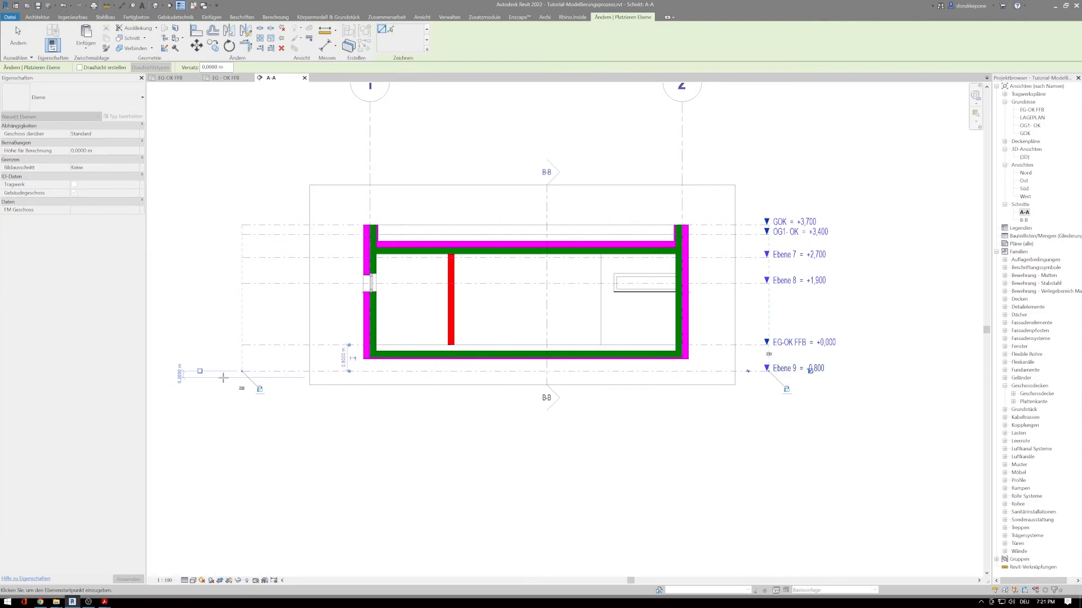
{"action": "left_click", "coordinate": [238, 377]}
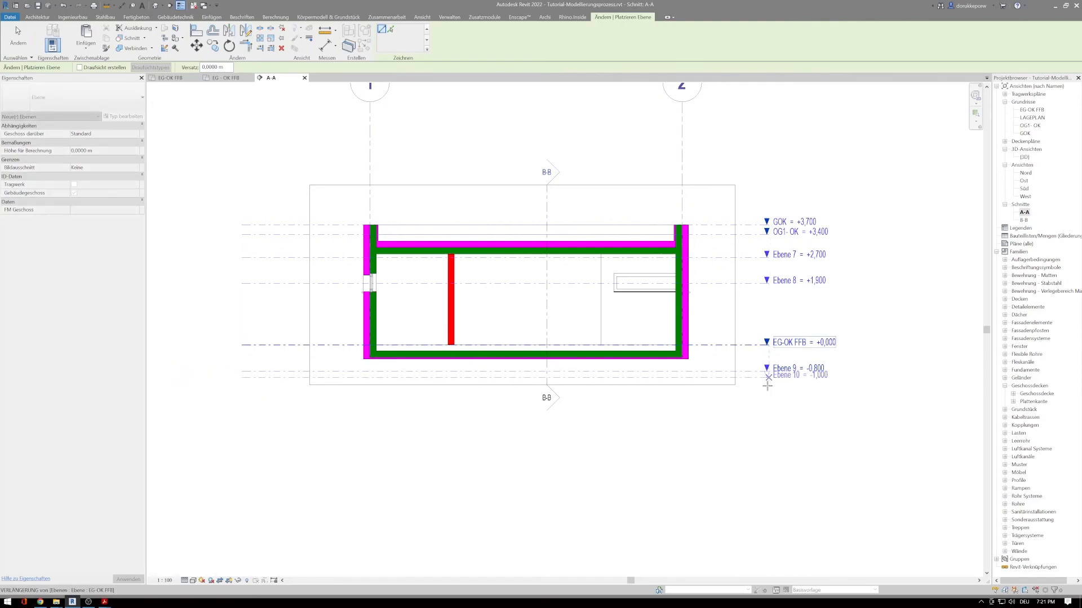
{"action": "left_click", "coordinate": [769, 379]}
{"action": "key", "text": "Escape"}
{"action": "key", "text": "Escape"}
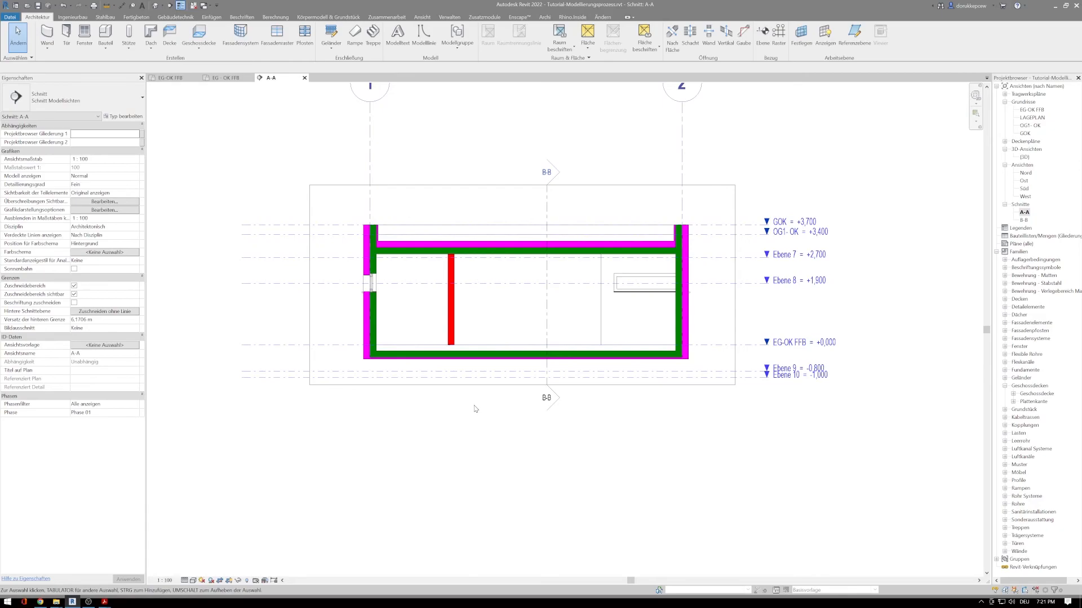
Align levels Ebene 7 and Ebene 8 with the top and underside of the roof slab's green structural layer in section A-A
{"action": "middle_click_drag", "start_coordinate": [476, 407], "coordinate": [454, 435]}
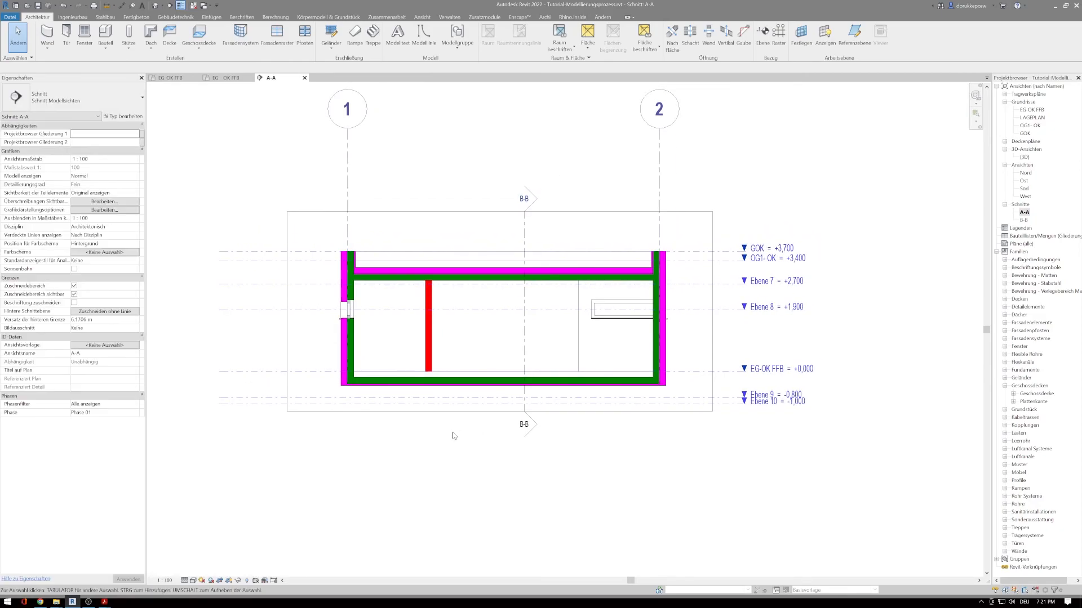
{"action": "scroll", "coordinate": [505, 374], "scroll_direction": "up", "scroll_amount": 3}
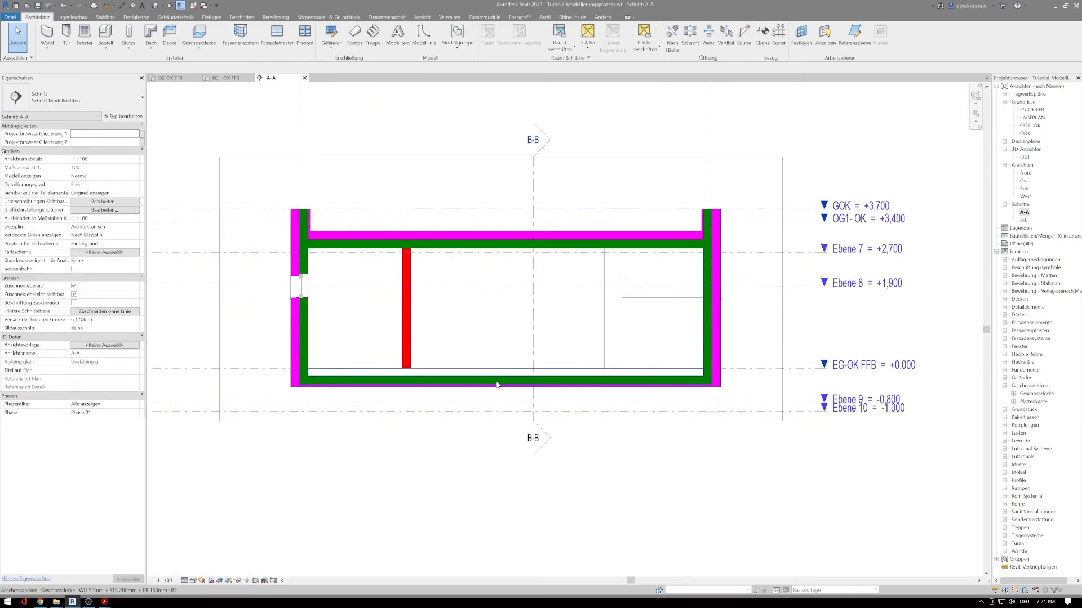
{"action": "key", "text": "a"}
{"action": "key", "text": "l"}
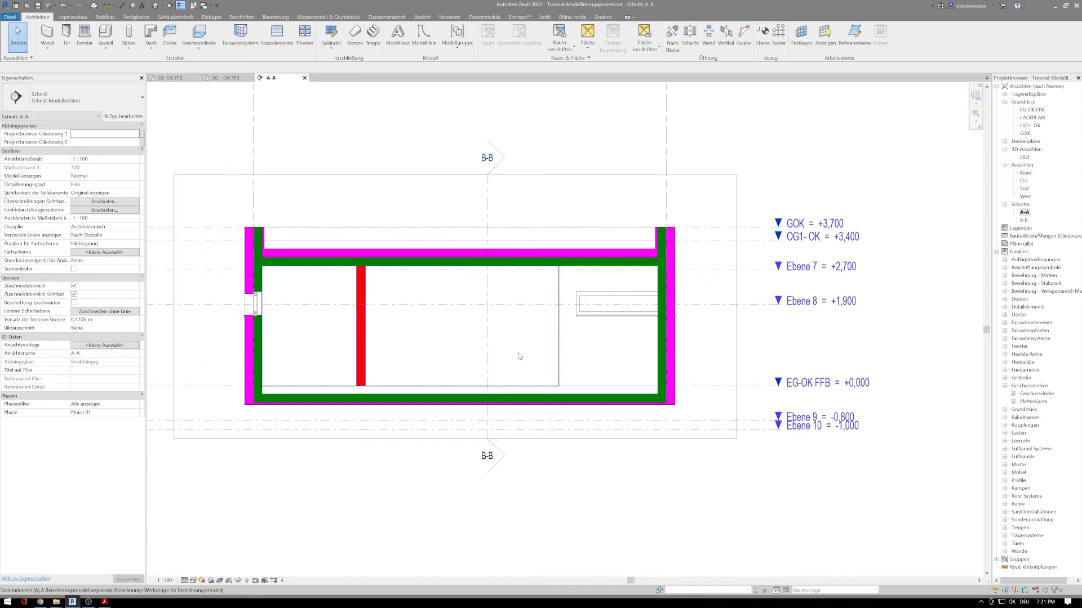
{"action": "scroll", "coordinate": [647, 260], "scroll_direction": "up", "scroll_amount": 2}
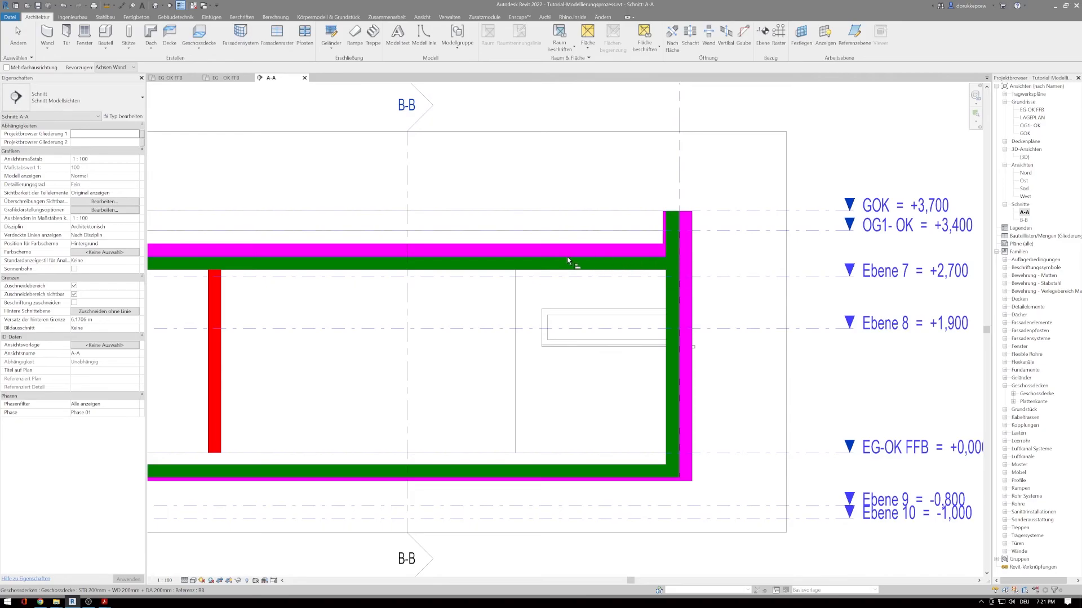
{"action": "left_click", "coordinate": [607, 258]}
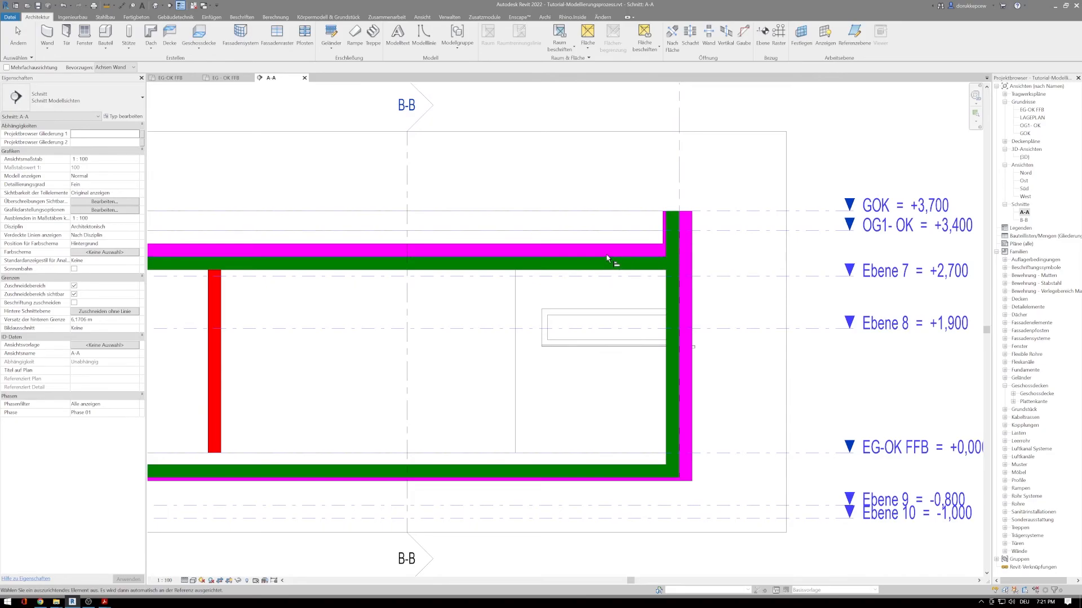
{"action": "left_click", "coordinate": [720, 281]}
{"action": "left_click", "coordinate": [642, 273]}
{"action": "left_click", "coordinate": [730, 329]}
{"action": "scroll", "coordinate": [693, 281], "scroll_direction": "down", "scroll_amount": 1}
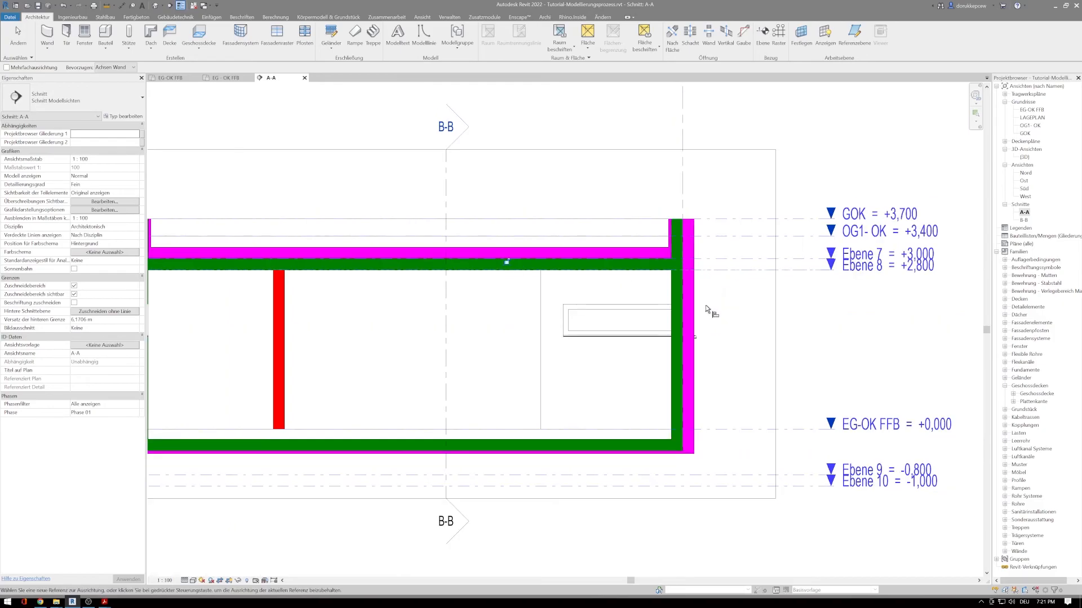
Align levels Ebene 9 and Ebene 10 with the top and underside of the floor slab's green structural layer
{"action": "middle_click_drag", "start_coordinate": [651, 449], "coordinate": [557, 340]}
{"action": "scroll", "coordinate": [556, 340], "scroll_direction": "up", "scroll_amount": 2}
{"action": "left_click", "coordinate": [560, 345]}
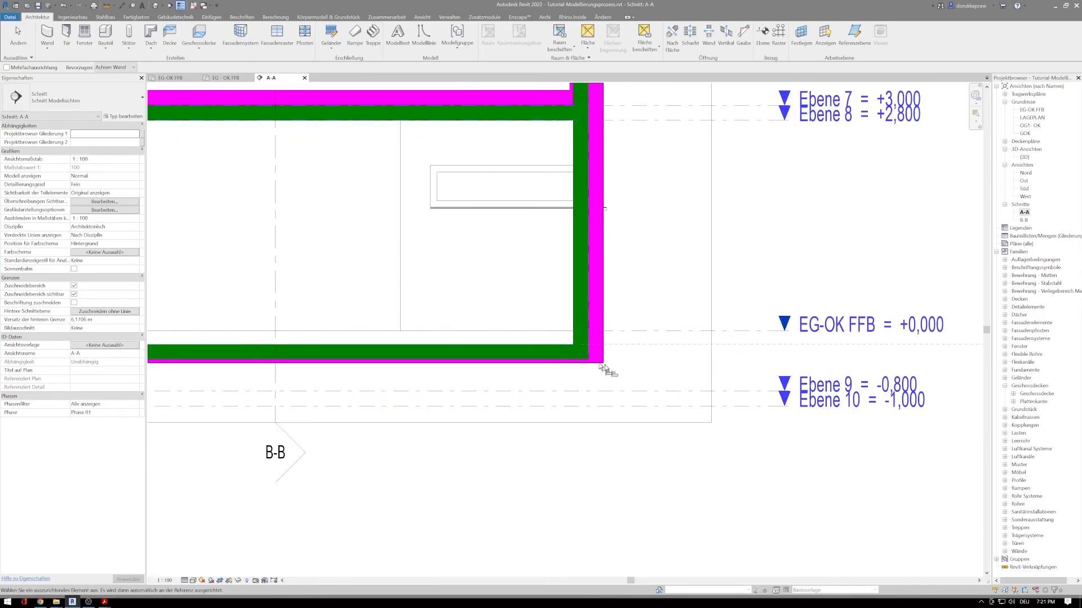
{"action": "left_click", "coordinate": [734, 392]}
{"action": "left_click", "coordinate": [540, 360]}
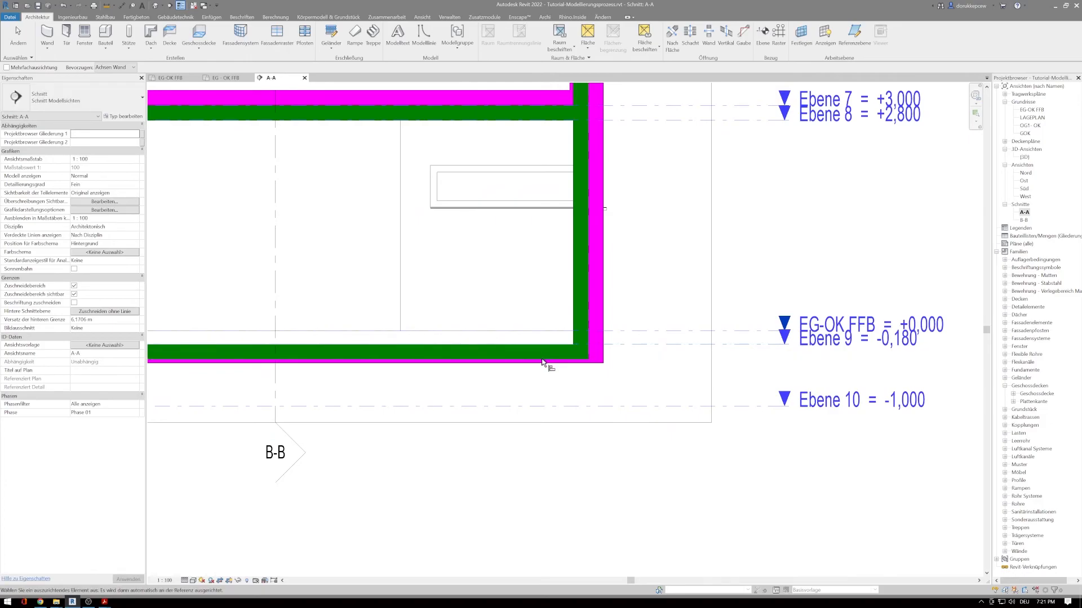
{"action": "left_click", "coordinate": [687, 406]}
{"action": "key", "text": "Escape"}
{"action": "key", "text": "Escape"}
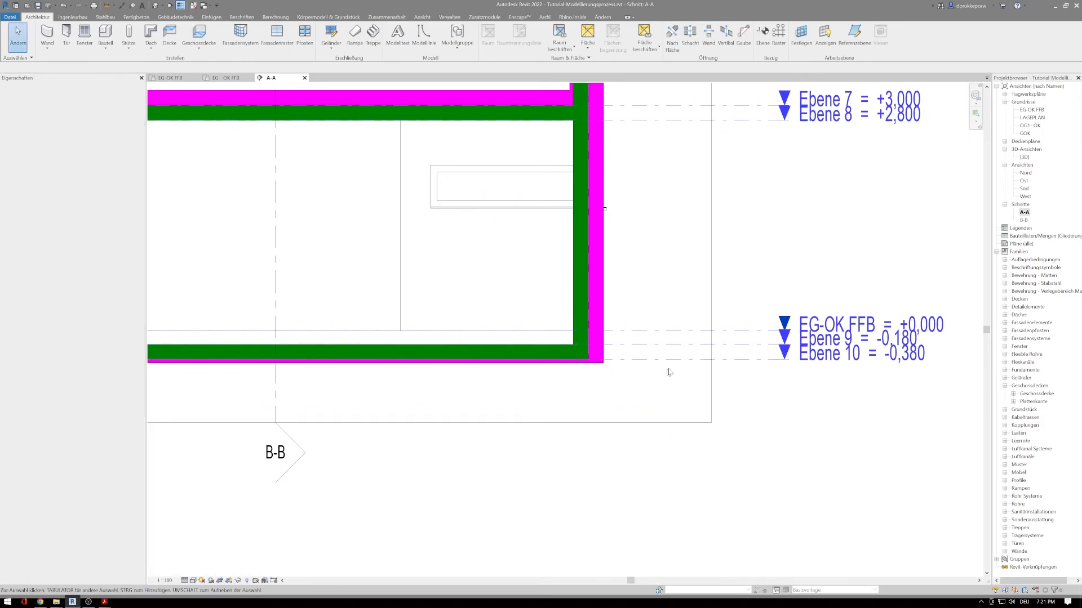
Add elbows to the Ebene 8 and Ebene 7 level lines and adjust Ebene 7's bend so their labels are clearly spaced
{"action": "scroll", "coordinate": [647, 370], "scroll_direction": "up", "scroll_amount": 4}
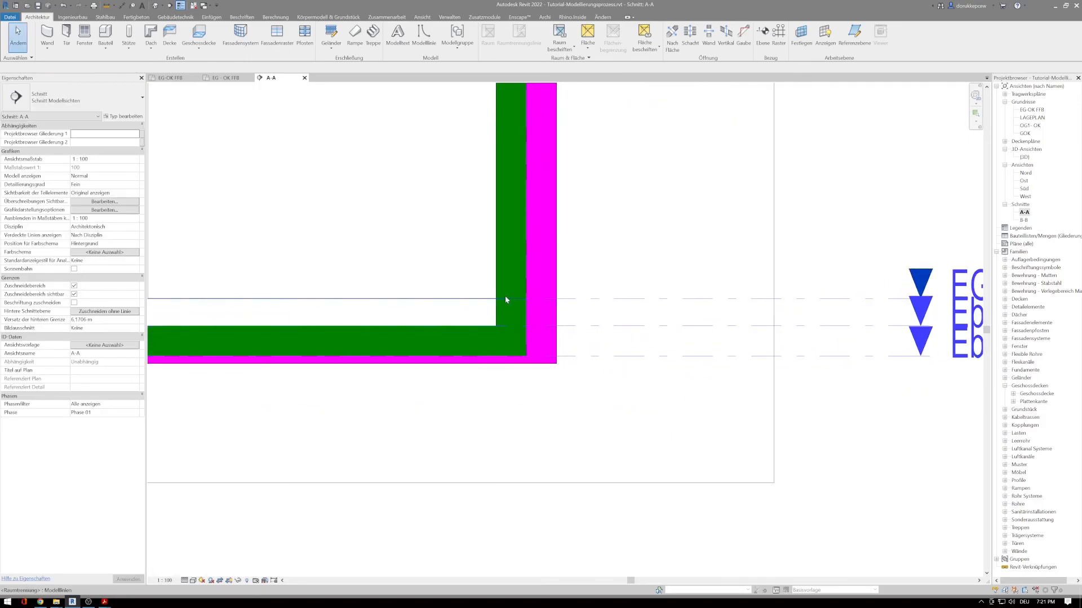
{"action": "scroll", "coordinate": [505, 299], "scroll_direction": "down", "scroll_amount": 4}
{"action": "scroll", "coordinate": [648, 294], "scroll_direction": "up", "scroll_amount": 2}
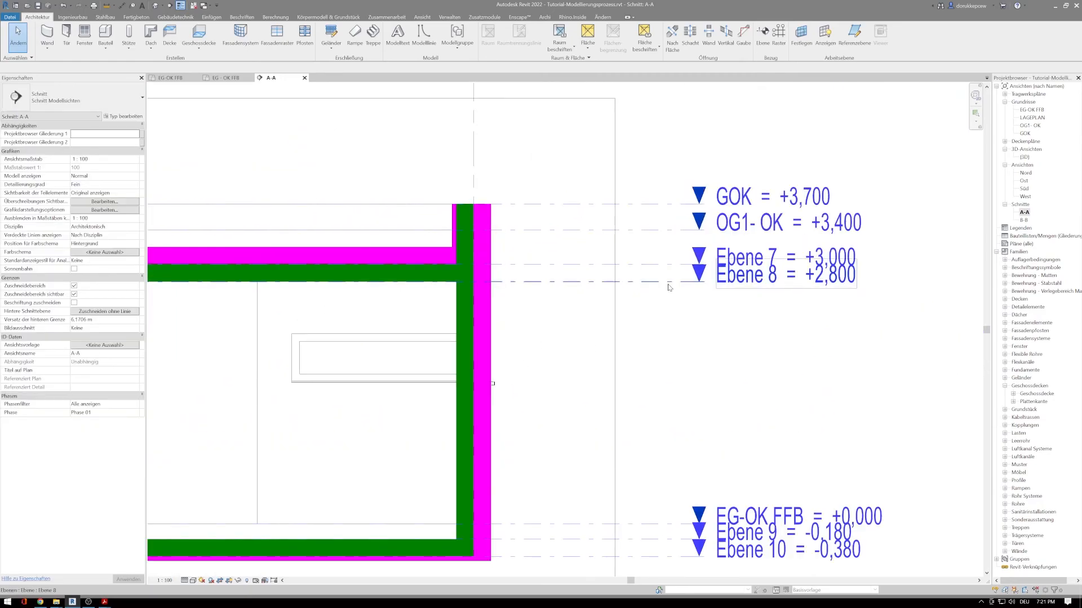
{"action": "left_click", "coordinate": [647, 283]}
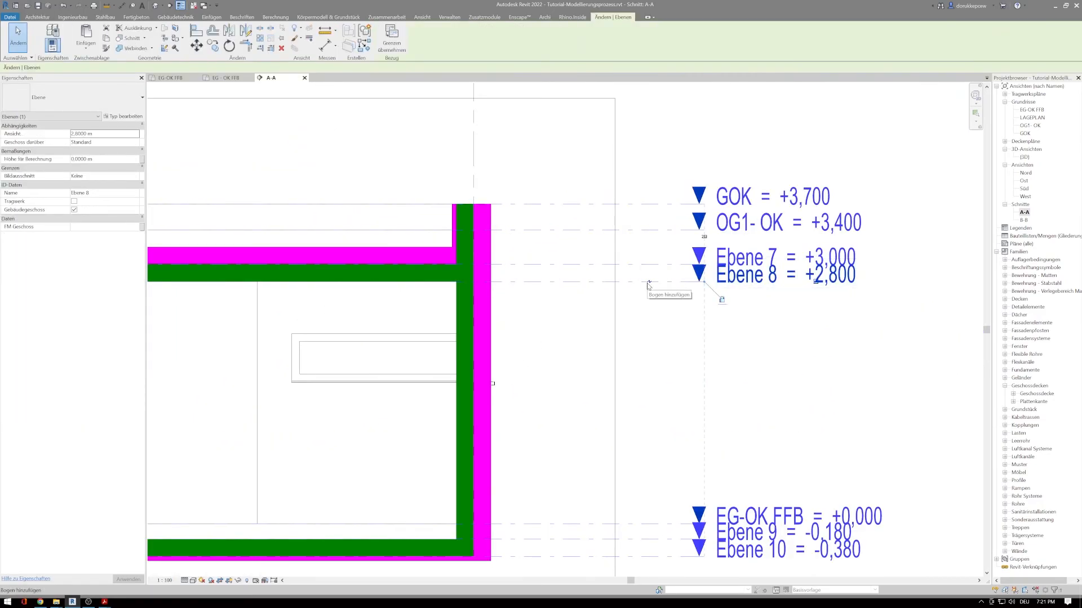
{"action": "left_click", "coordinate": [648, 284]}
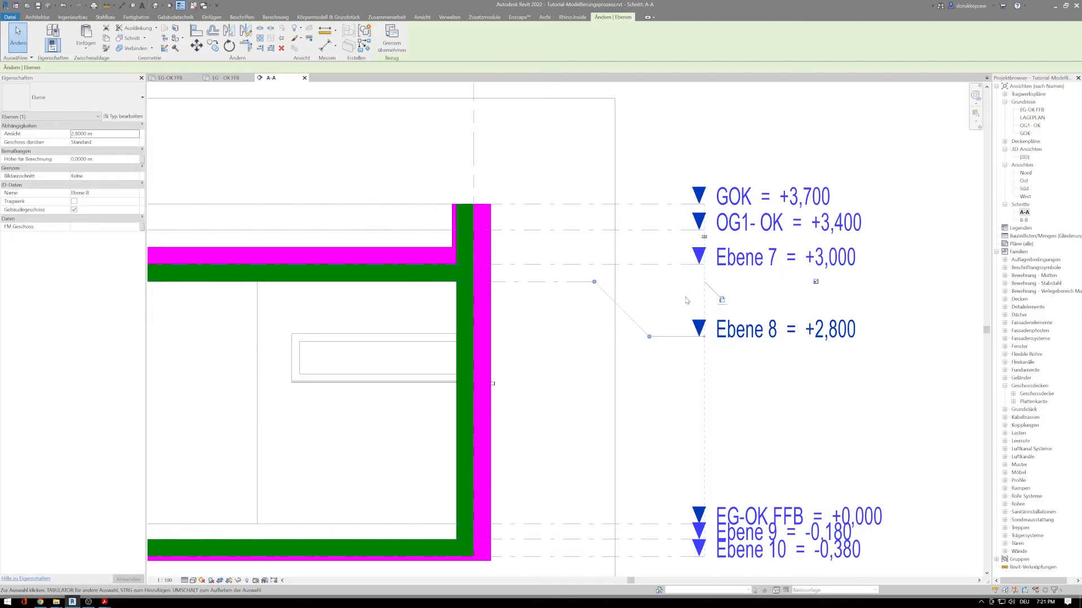
{"action": "left_click", "coordinate": [651, 265]}
{"action": "left_click", "coordinate": [650, 265]}
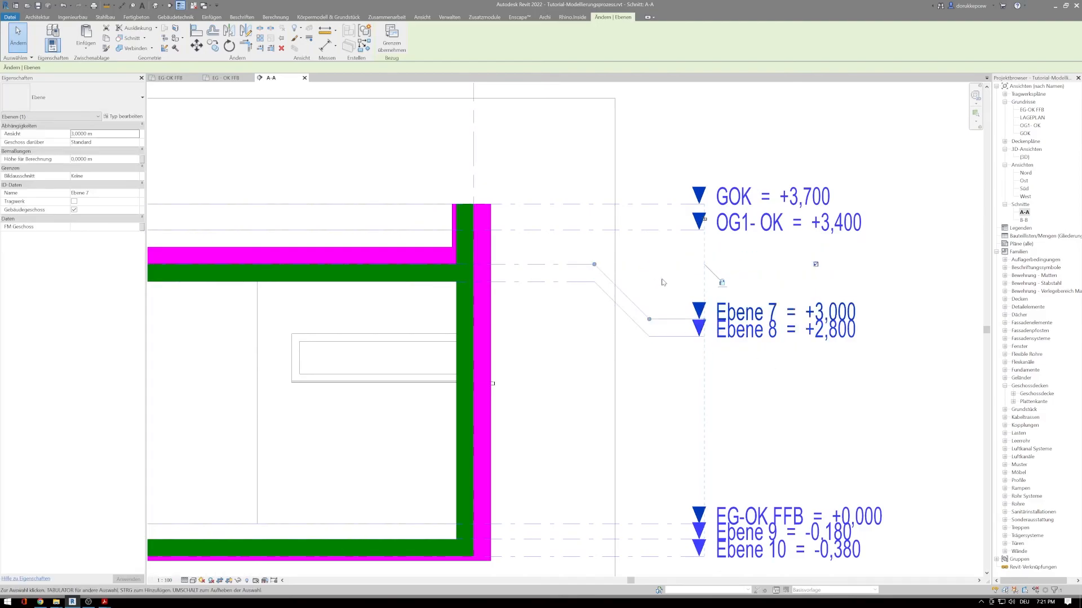
{"action": "left_click_drag", "start_coordinate": [649, 319], "coordinate": [646, 303]}
{"action": "scroll", "coordinate": [644, 303], "scroll_direction": "down", "scroll_amount": 2}
{"action": "middle_click_drag", "start_coordinate": [637, 301], "coordinate": [608, 243]}
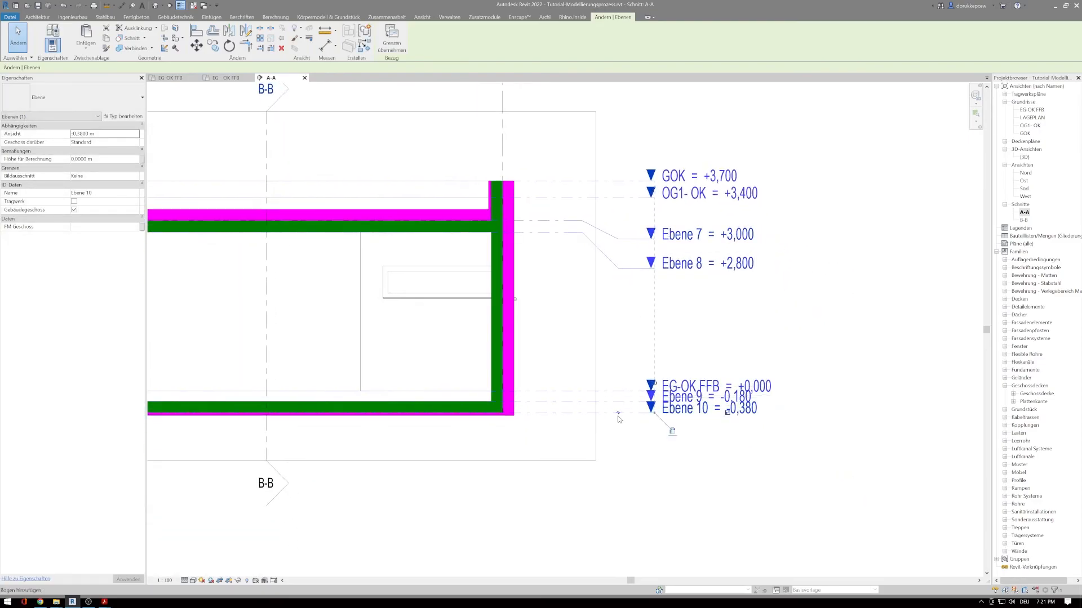
Add elbows to the Ebene 10 and Ebene 9 level lines and stagger their labels below EG-OK FFB
{"action": "left_click", "coordinate": [619, 414]}
{"action": "left_click", "coordinate": [624, 402]}
{"action": "left_click", "coordinate": [619, 403]}
{"action": "left_click_drag", "start_coordinate": [618, 437], "coordinate": [620, 420]}
{"action": "left_click", "coordinate": [624, 430]}
{"action": "scroll", "coordinate": [622, 425], "scroll_direction": "down", "scroll_amount": 2}
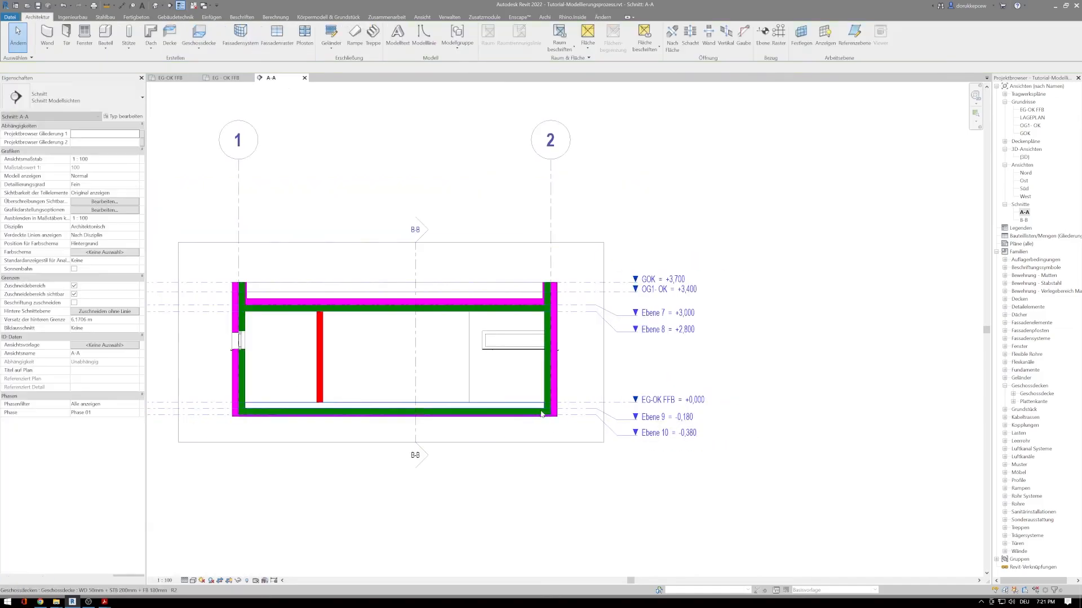
Rename level Ebene 7 as OG 1 - RDOK and level Ebene 8 as OG 1 - RDUK
{"action": "middle_click_drag", "start_coordinate": [545, 411], "coordinate": [609, 401]}
{"action": "scroll", "coordinate": [700, 351], "scroll_direction": "up", "scroll_amount": 1}
{"action": "middle_click_drag", "start_coordinate": [736, 346], "coordinate": [719, 334]}
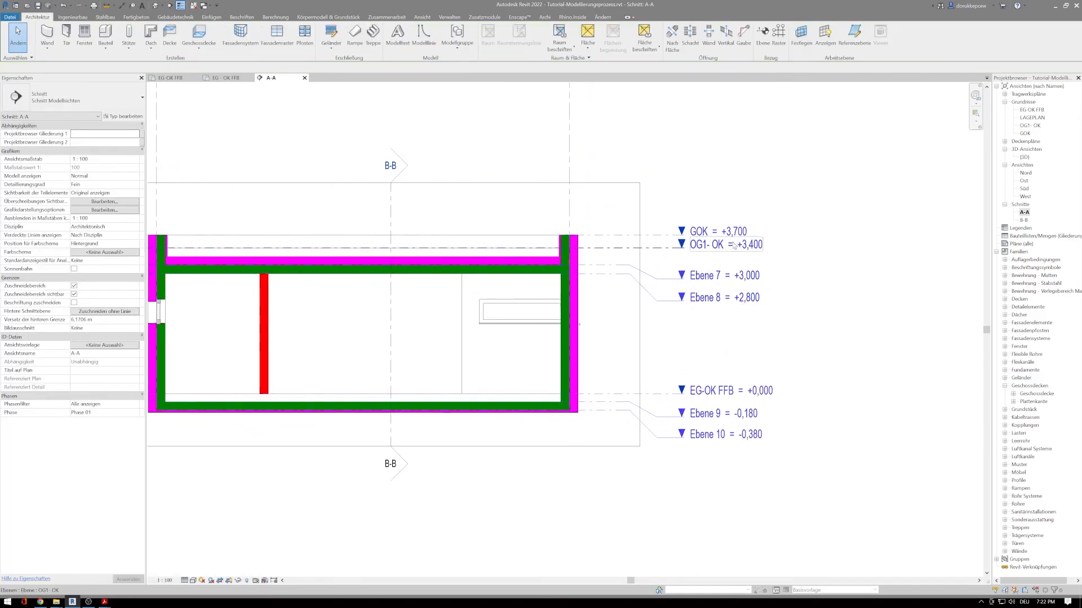
{"action": "left_click", "coordinate": [710, 277]}
{"action": "left_click", "coordinate": [710, 277]}
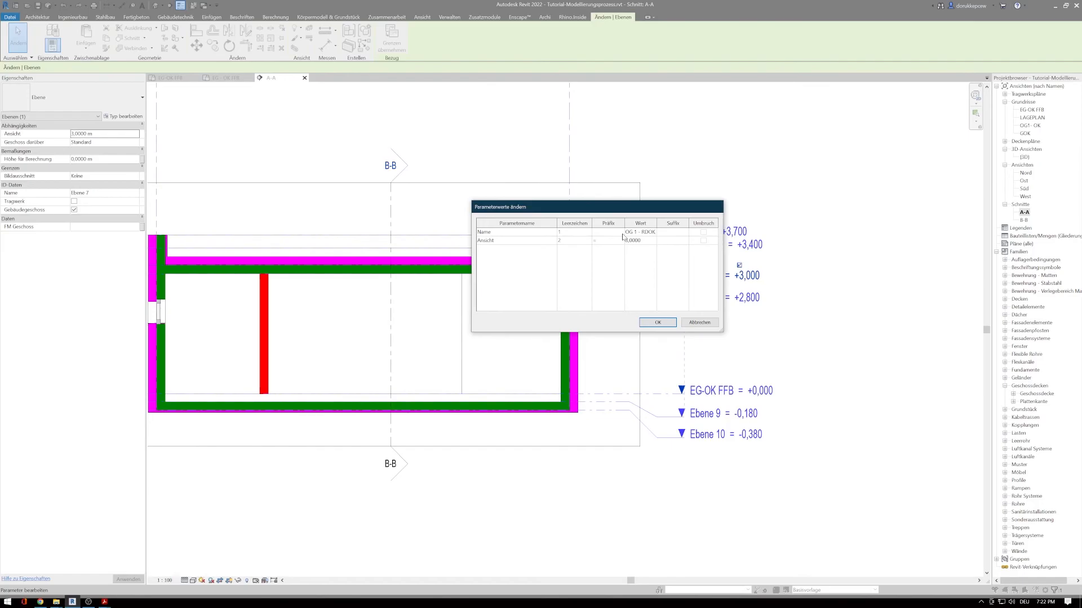
{"action": "left_click", "coordinate": [653, 322]}
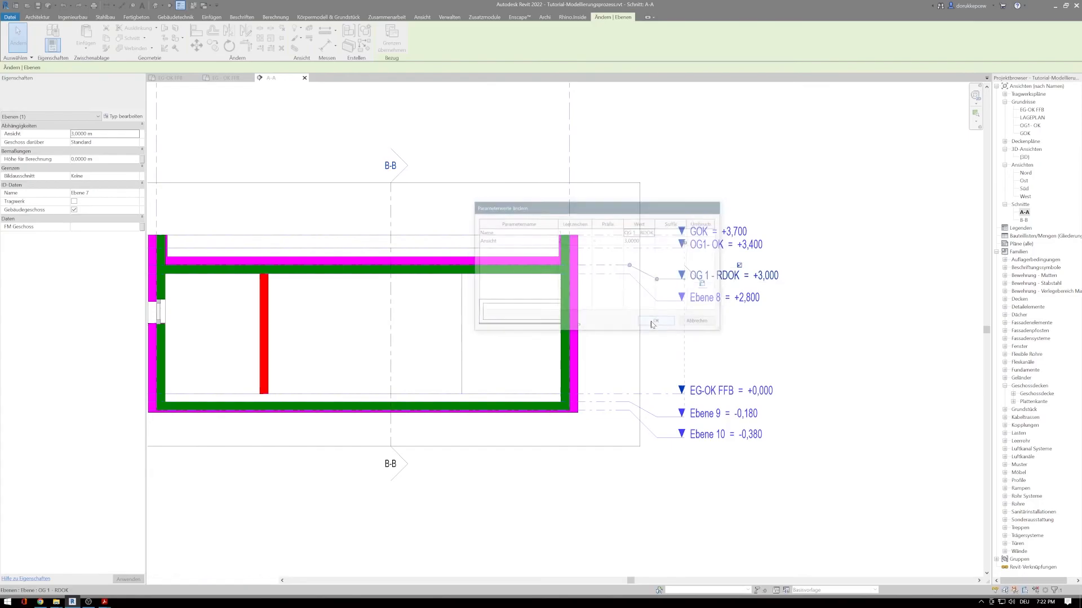
{"action": "left_click", "coordinate": [712, 303]}
{"action": "left_click", "coordinate": [712, 303]}
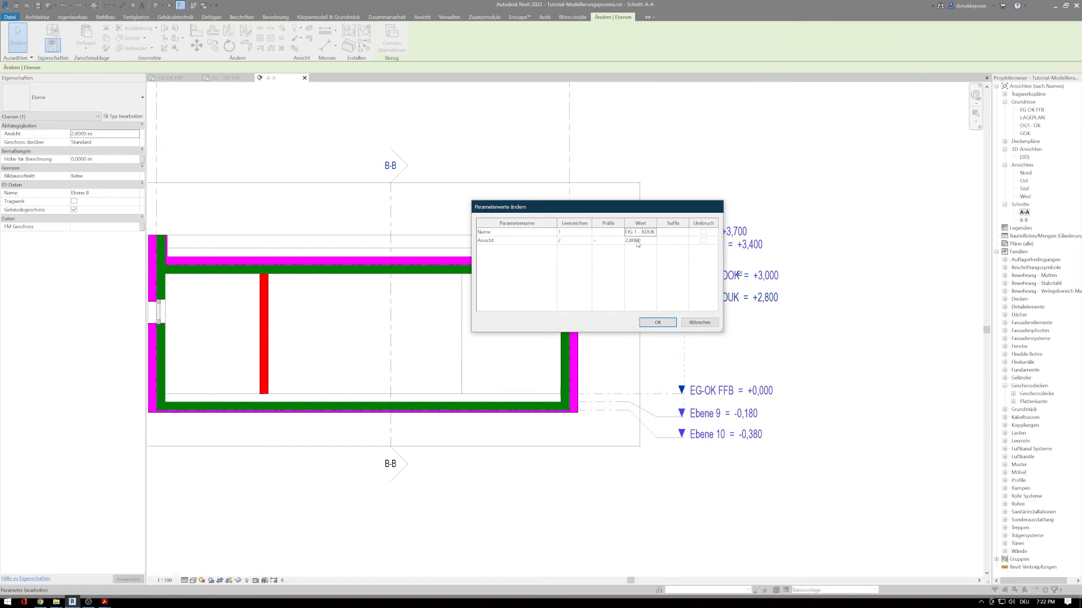
{"action": "left_click", "coordinate": [657, 323]}
Rename level Ebene 9 as EG - RDOK and level Ebene 10 as EG - RDUK
{"action": "left_click", "coordinate": [699, 415]}
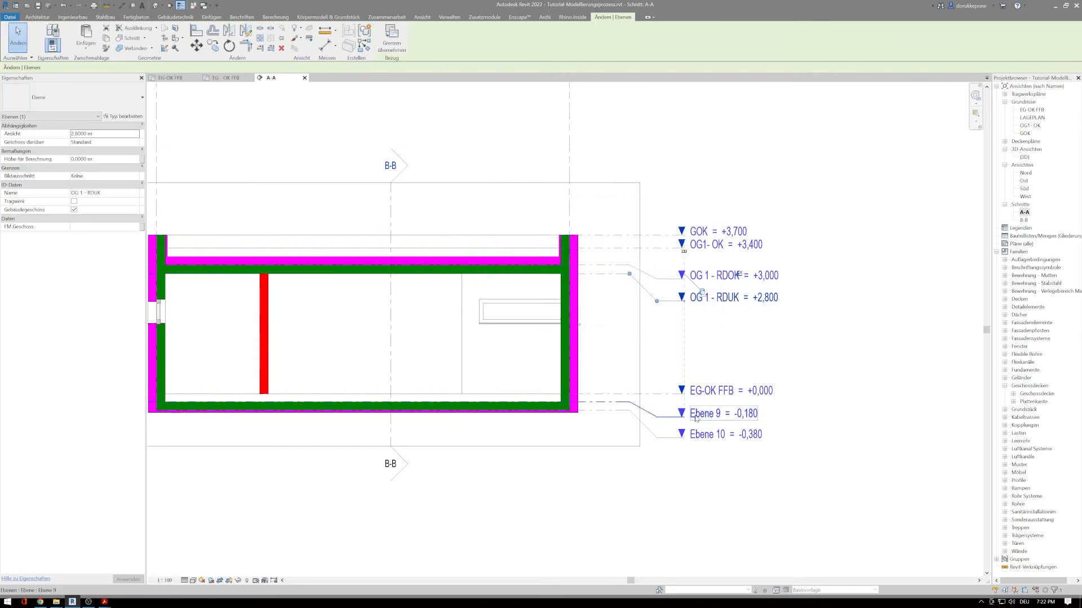
{"action": "left_click", "coordinate": [699, 415]}
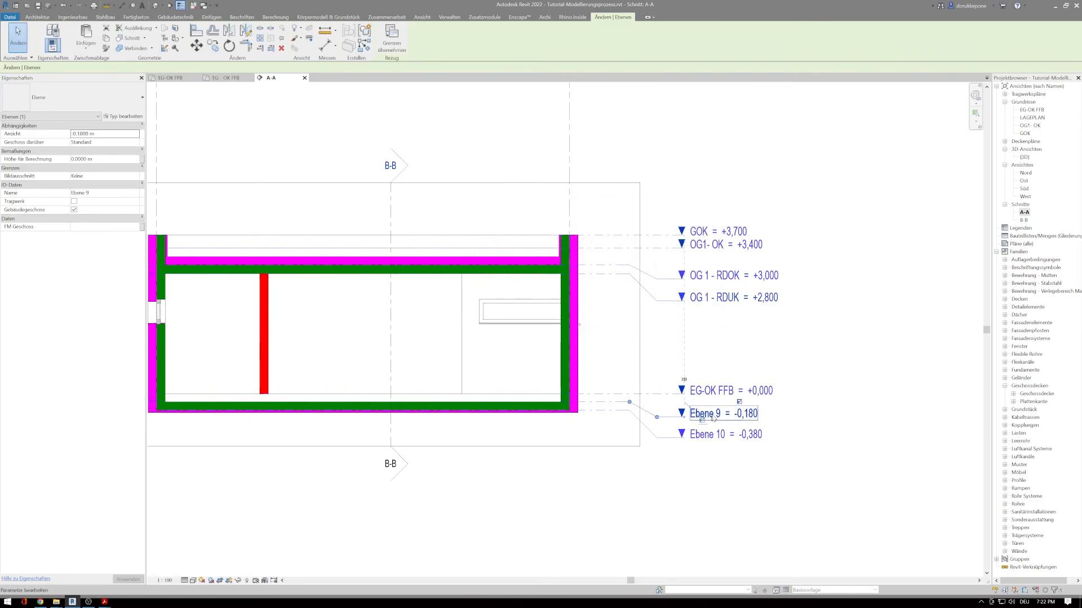
{"action": "left_click", "coordinate": [650, 235]}
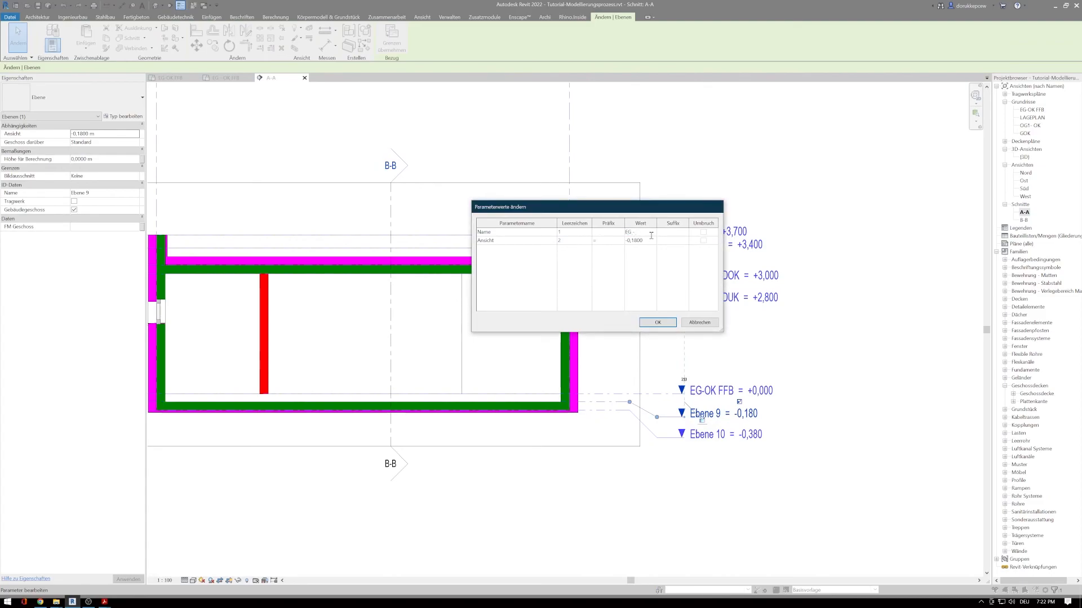
{"action": "key", "text": "Return"}
{"action": "left_click", "coordinate": [657, 324]}
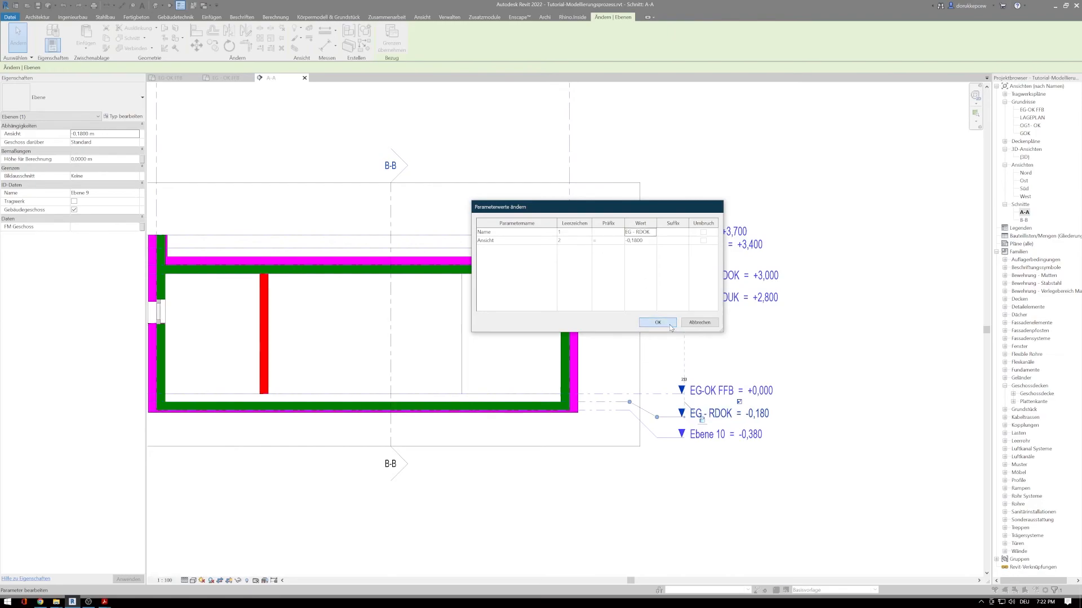
{"action": "left_click", "coordinate": [707, 439]}
{"action": "left_click", "coordinate": [709, 440]}
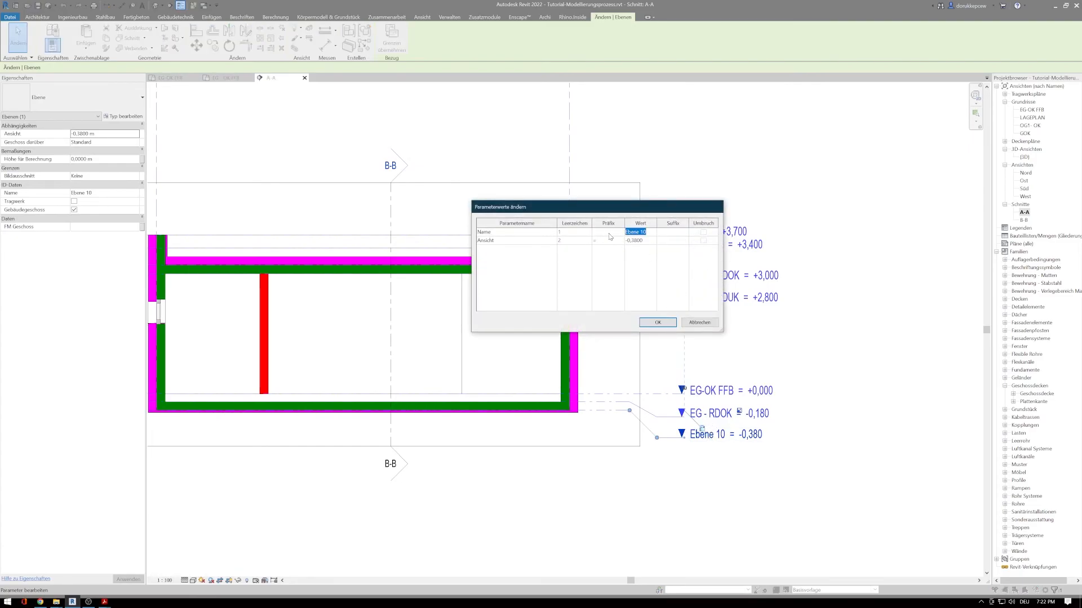
{"action": "type", "text": "EG - RD"}
{"action": "left_click", "coordinate": [645, 325]}
{"action": "scroll", "coordinate": [618, 339], "scroll_direction": "down", "scroll_amount": 1}
{"action": "left_click", "coordinate": [543, 460]}
{"action": "middle_click_drag", "start_coordinate": [536, 466], "coordinate": [603, 472]}
{"action": "scroll", "coordinate": [603, 472], "scroll_direction": "up", "scroll_amount": 1}
{"action": "scroll", "coordinate": [602, 472], "scroll_direction": "down", "scroll_amount": 1}
Open section B-B and shorten the aligned level lines slightly at their ends beside grid A
{"action": "double_click", "coordinate": [1024, 220]}
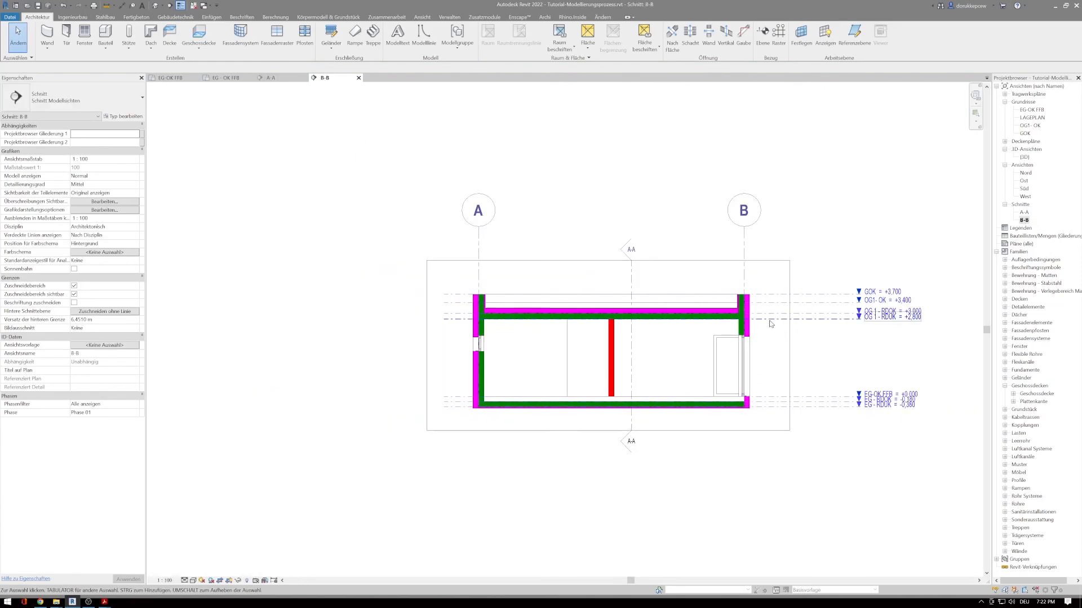
{"action": "left_click", "coordinate": [769, 318]}
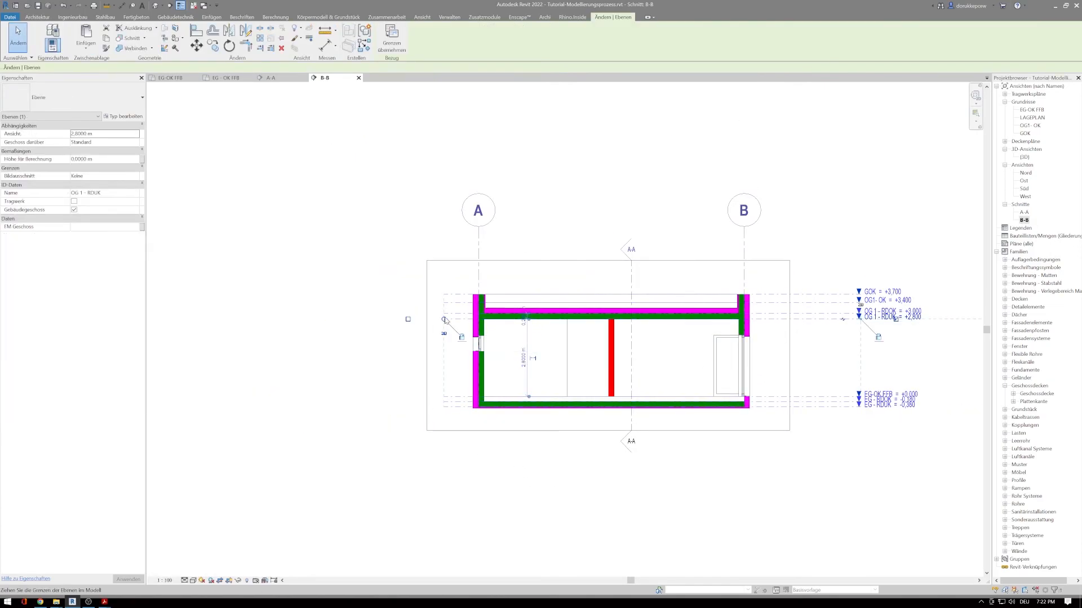
{"action": "left_click_drag", "start_coordinate": [445, 321], "coordinate": [453, 317]}
{"action": "left_click", "coordinate": [519, 490]}
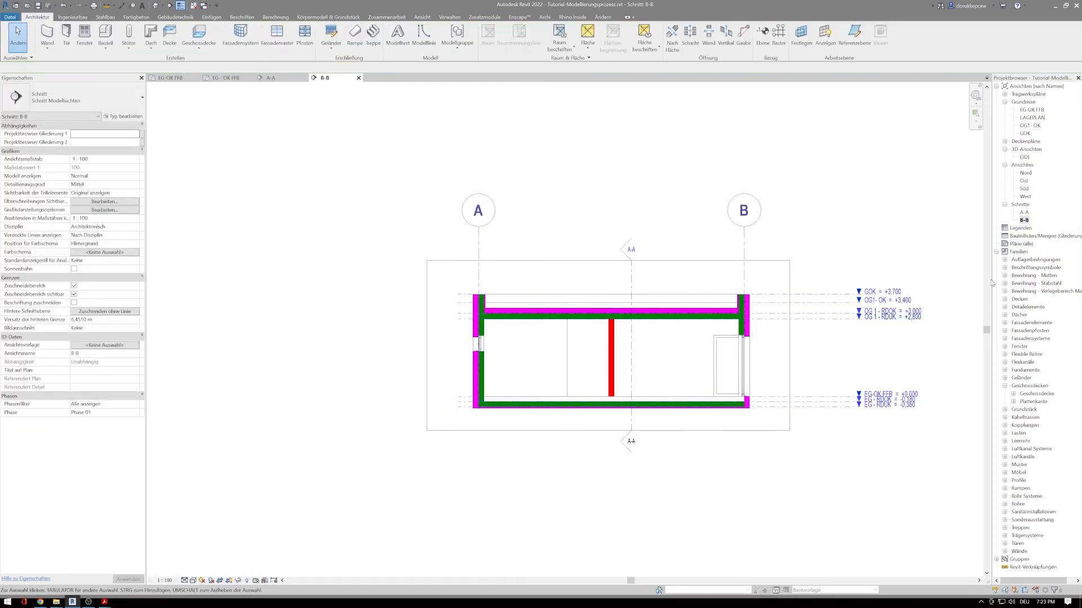
Add elbows to the EG - RDUK and EG - RDOK level lines in section B-B and space their labels below EG-OK FFB
{"action": "left_click", "coordinate": [890, 317]}
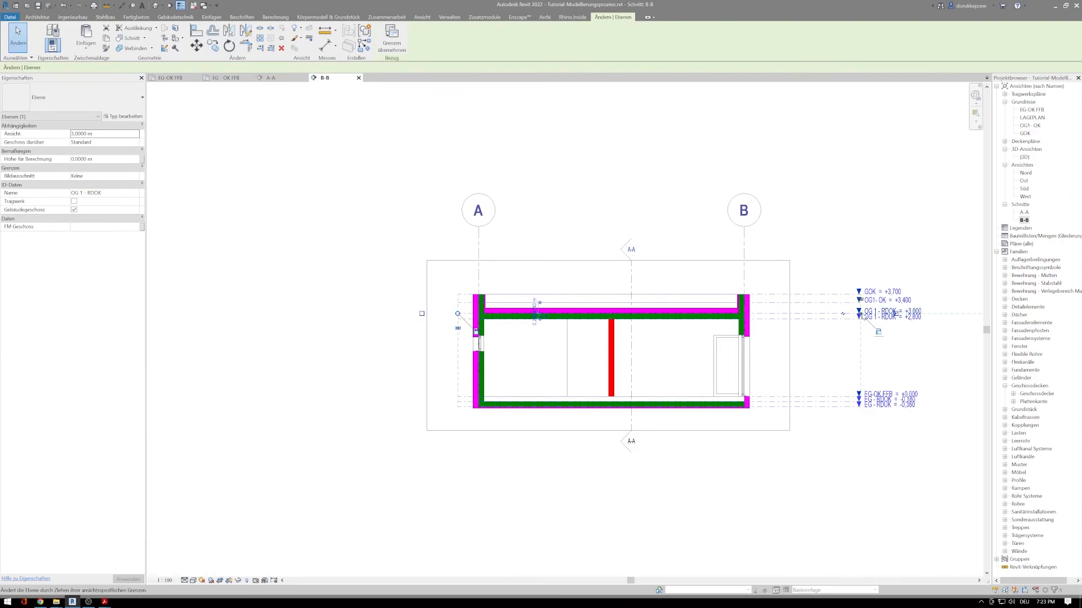
{"action": "scroll", "coordinate": [819, 314], "scroll_direction": "up", "scroll_amount": 2}
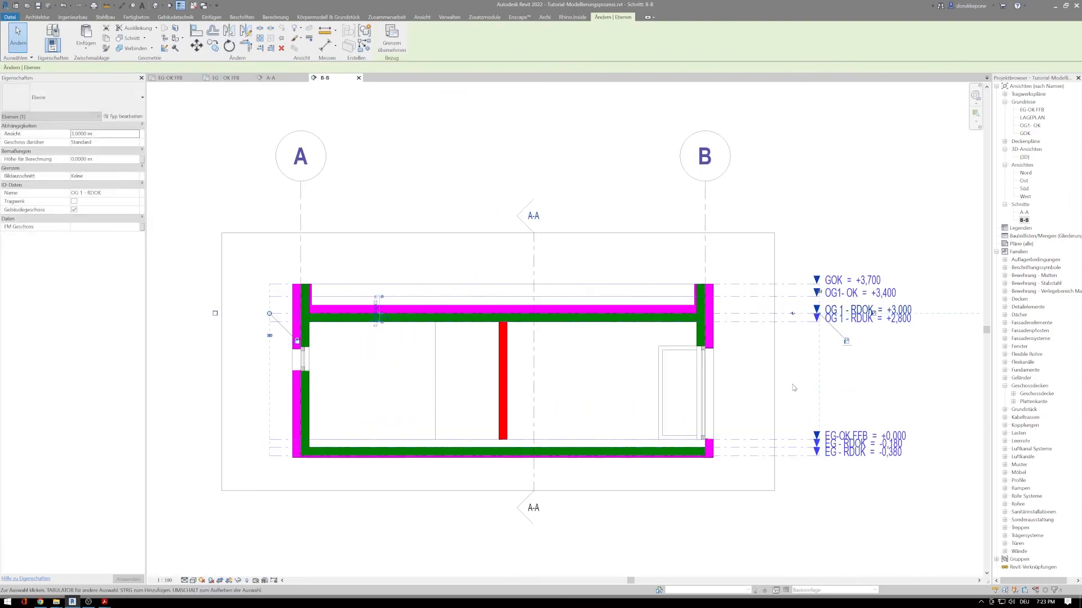
{"action": "middle_click_drag", "start_coordinate": [794, 382], "coordinate": [747, 366]}
{"action": "left_click", "coordinate": [762, 442]}
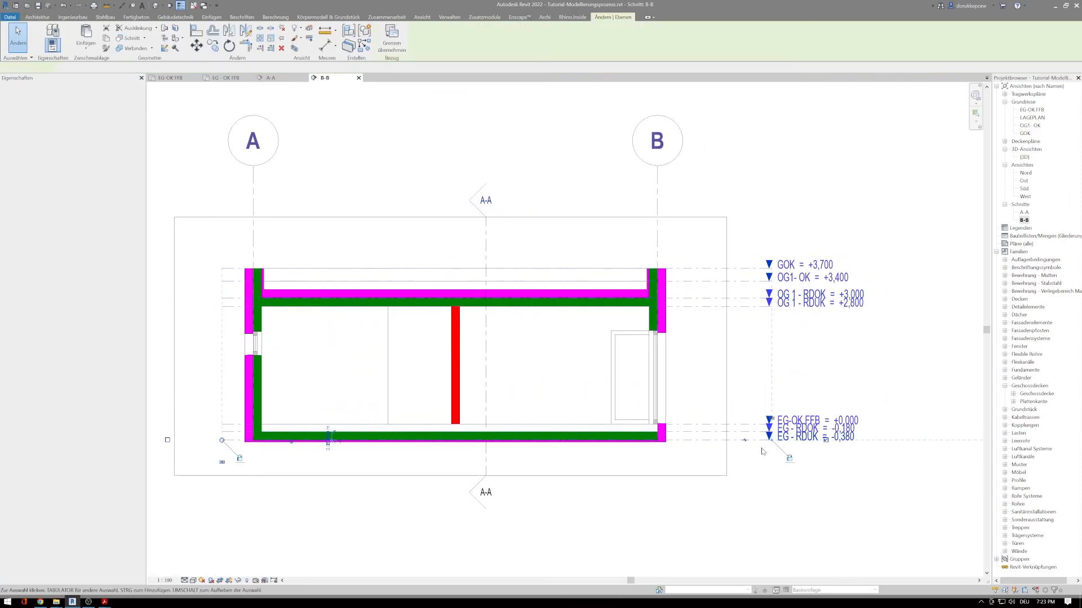
{"action": "left_click", "coordinate": [746, 441]}
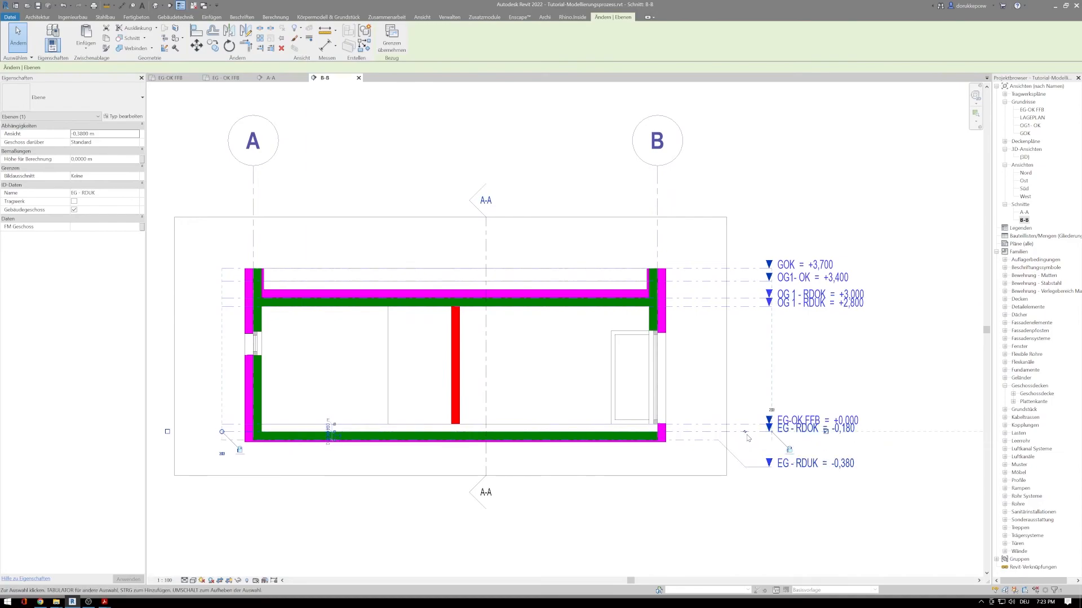
{"action": "left_click", "coordinate": [745, 432]}
{"action": "left_click_drag", "start_coordinate": [745, 458], "coordinate": [744, 447]}
Add elbows to the OG 1 - RDUK and OG 1 - RDOK level lines and space their labels below OG1- OK
{"action": "left_click", "coordinate": [753, 307]}
{"action": "left_click", "coordinate": [746, 307]}
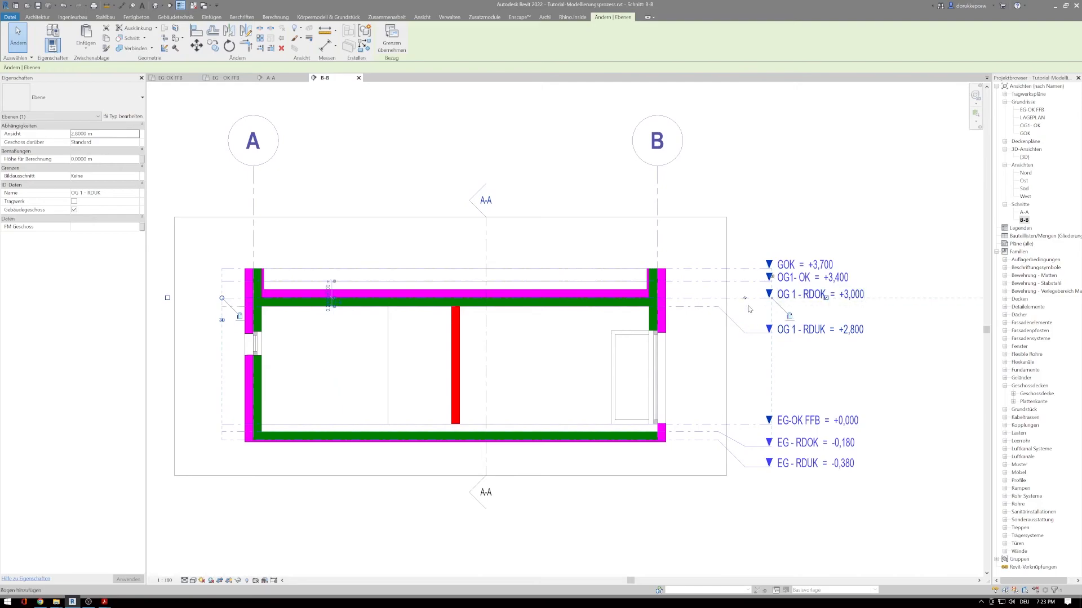
{"action": "left_click", "coordinate": [744, 298]}
{"action": "left_click_drag", "start_coordinate": [744, 325], "coordinate": [745, 309]}
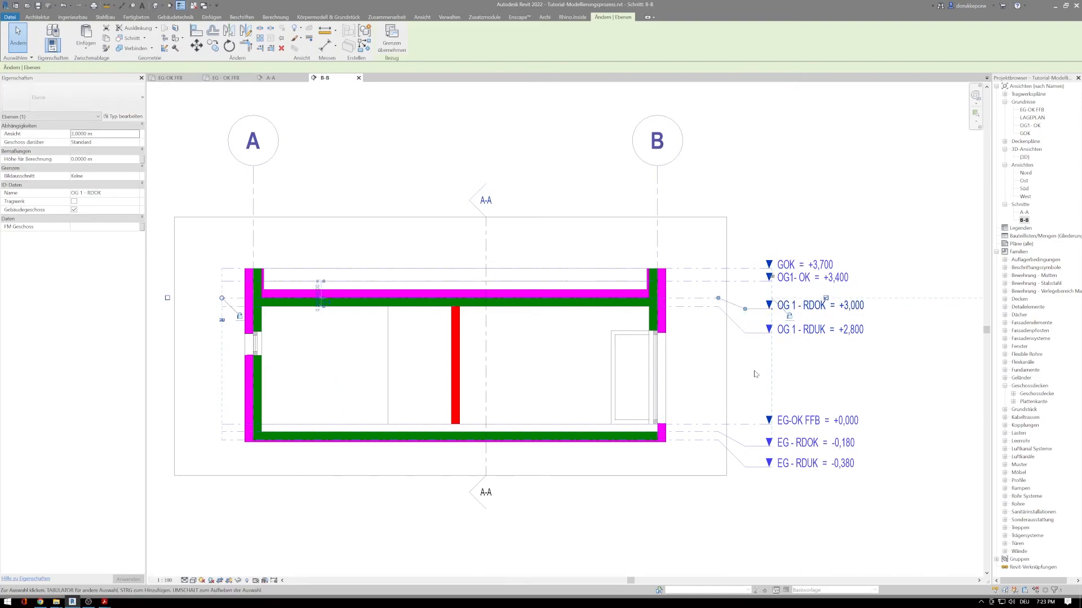
{"action": "left_click", "coordinate": [755, 374]}
{"action": "scroll", "coordinate": [755, 374], "scroll_direction": "down", "scroll_amount": 2}
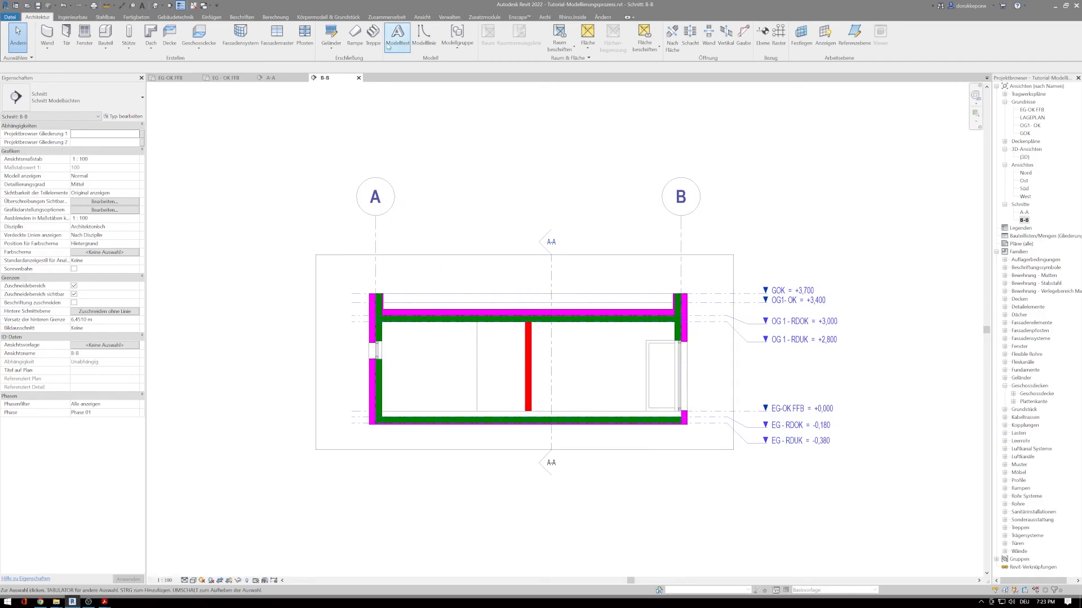
Place a spot elevation of type Schnitt - gefüllt on the OG1-OK line of the roof in section B-B
{"action": "left_click", "coordinate": [241, 18]}
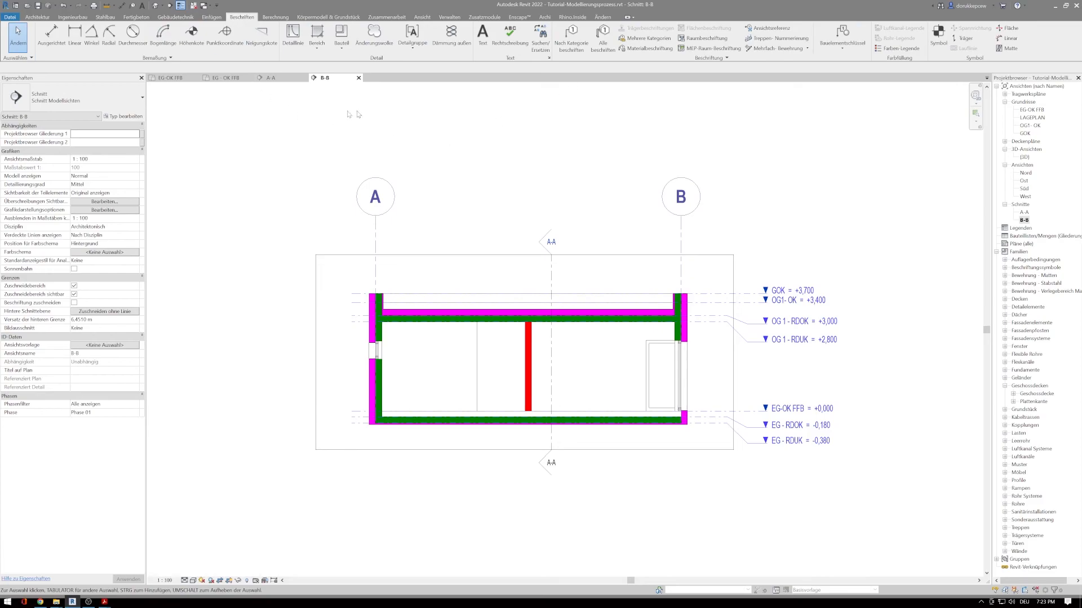
{"action": "left_click", "coordinate": [191, 35]}
{"action": "left_click", "coordinate": [75, 103]}
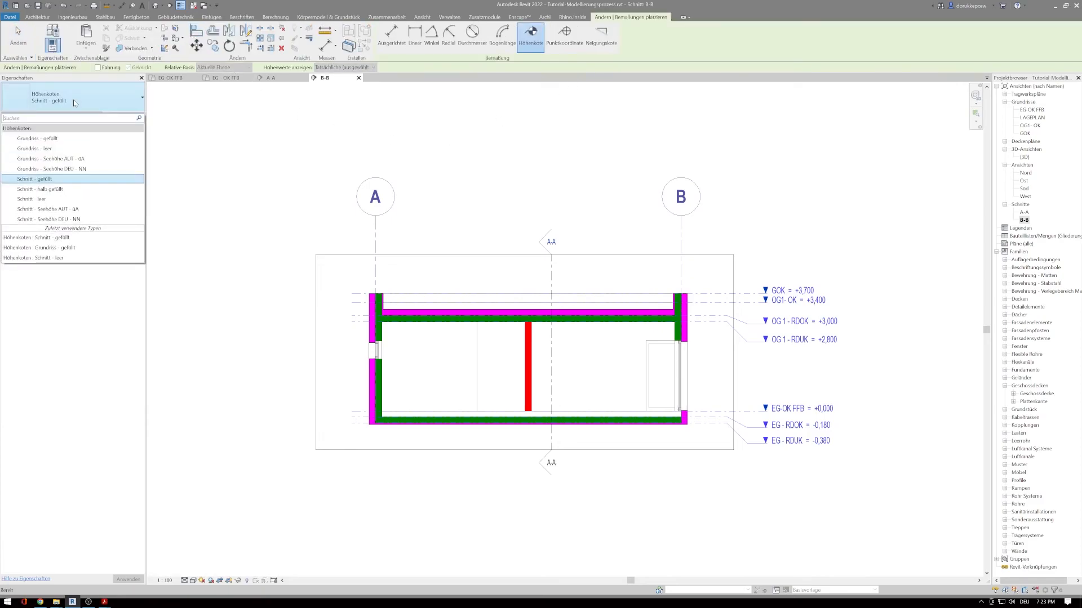
{"action": "left_click", "coordinate": [40, 180]}
{"action": "scroll", "coordinate": [449, 312], "scroll_direction": "up", "scroll_amount": 2}
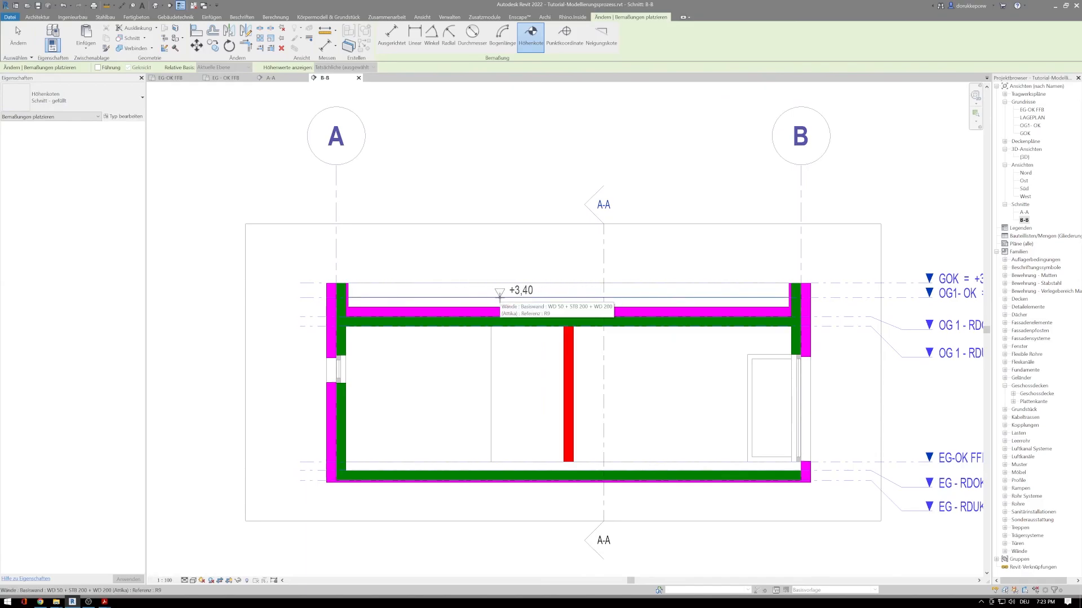
{"action": "scroll", "coordinate": [499, 297], "scroll_direction": "up", "scroll_amount": 1}
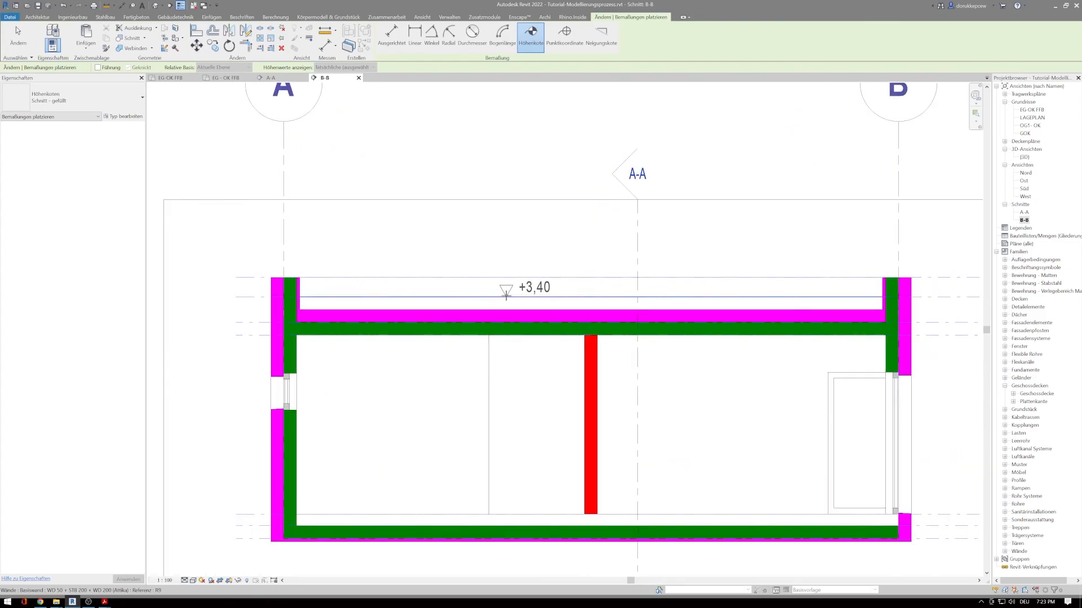
{"action": "left_click", "coordinate": [504, 297]}
{"action": "left_click", "coordinate": [504, 297]}
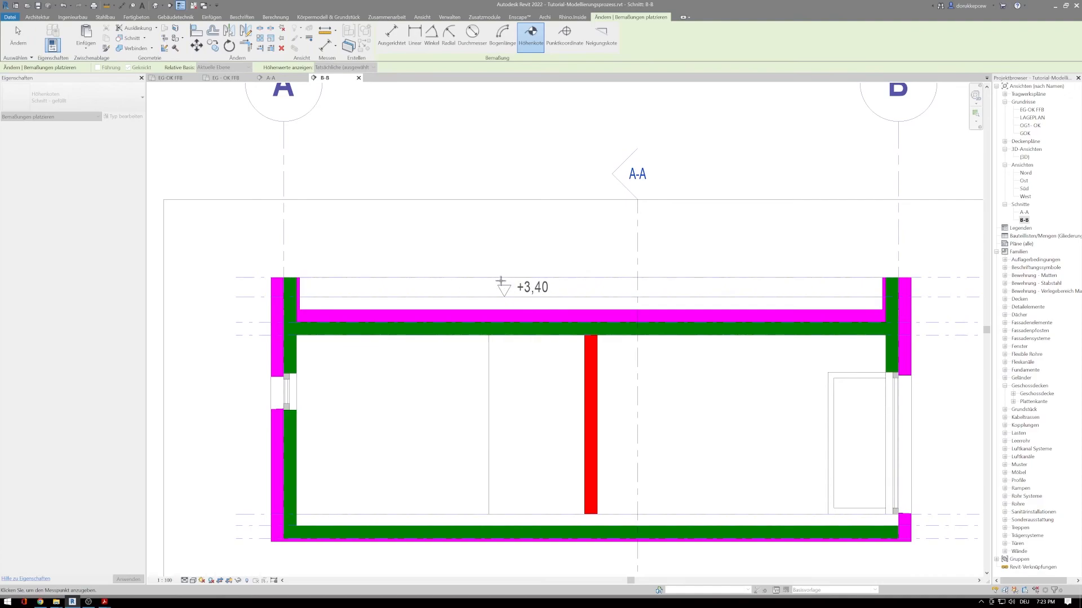
{"action": "left_click", "coordinate": [516, 278]}
{"action": "left_click", "coordinate": [467, 285]}
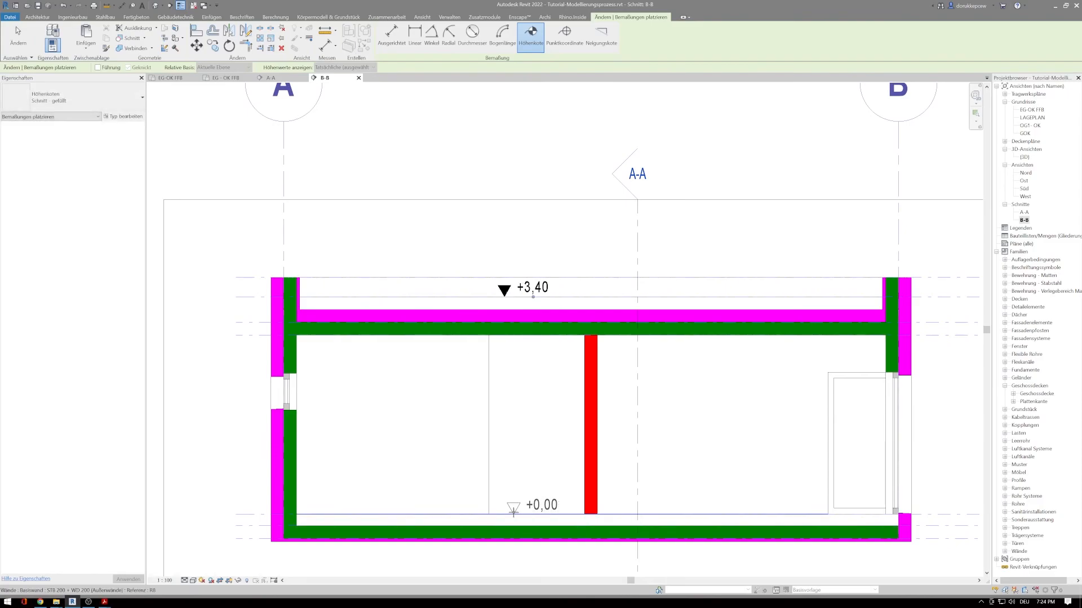
Place filled spot elevations on the finished ground floor line and on top of the parapet wall at grid A
{"action": "left_click", "coordinate": [513, 486]}
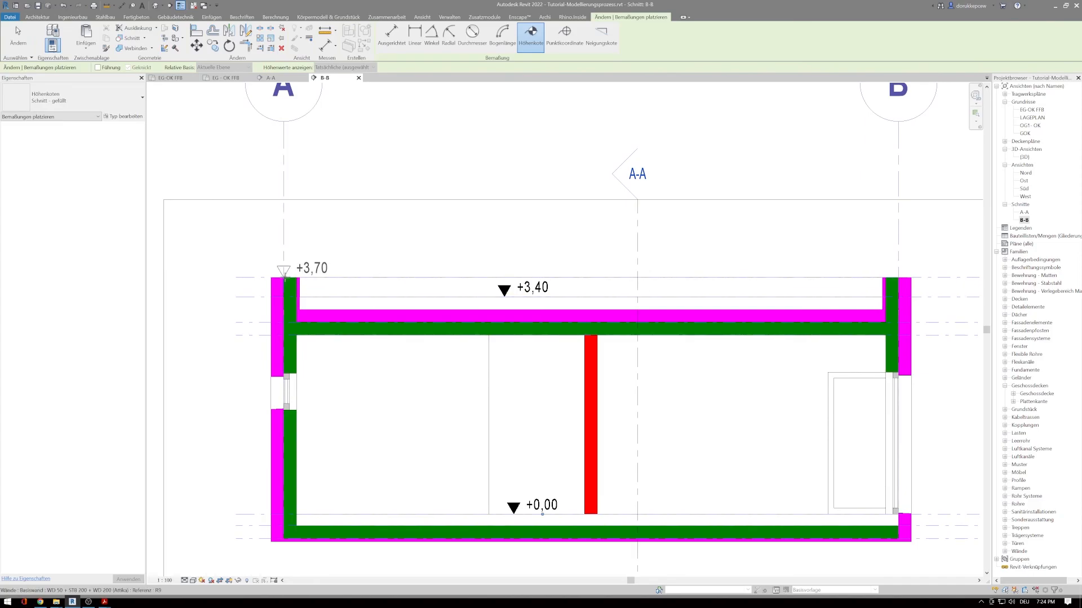
{"action": "left_click", "coordinate": [284, 272]}
{"action": "scroll", "coordinate": [386, 237], "scroll_direction": "down", "scroll_amount": 2}
{"action": "middle_click_drag", "start_coordinate": [357, 222], "coordinate": [291, 203]}
{"action": "key", "text": "Escape"}
{"action": "key", "text": "Escape"}
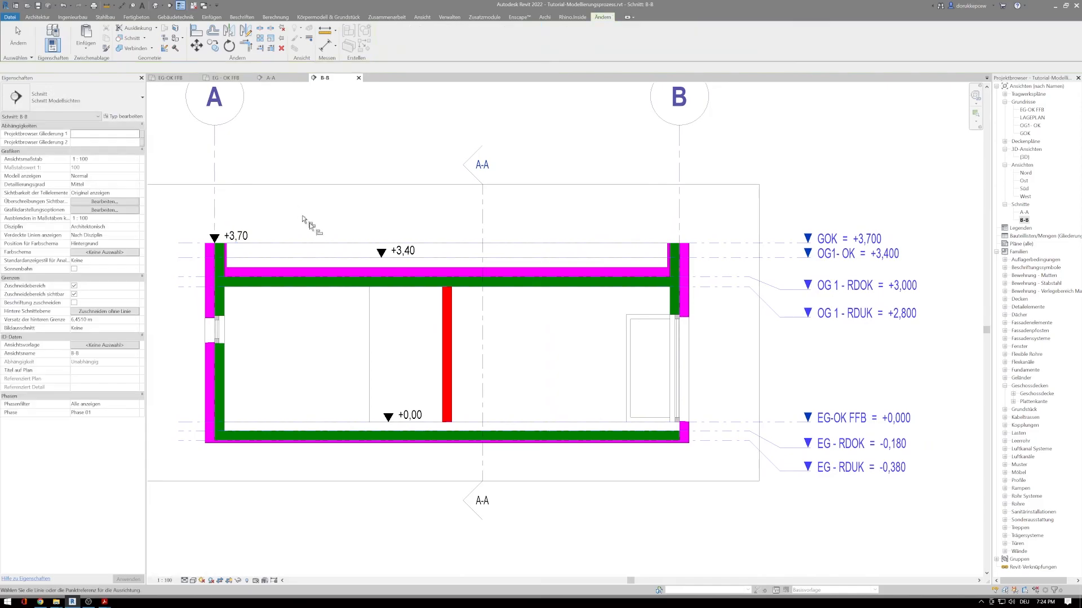
Align the OG1-OK spot elevation vertically with the one on the finished ground floor
{"action": "scroll", "coordinate": [347, 275], "scroll_direction": "up", "scroll_amount": 2}
{"action": "key", "text": "a"}
{"action": "key", "text": "l"}
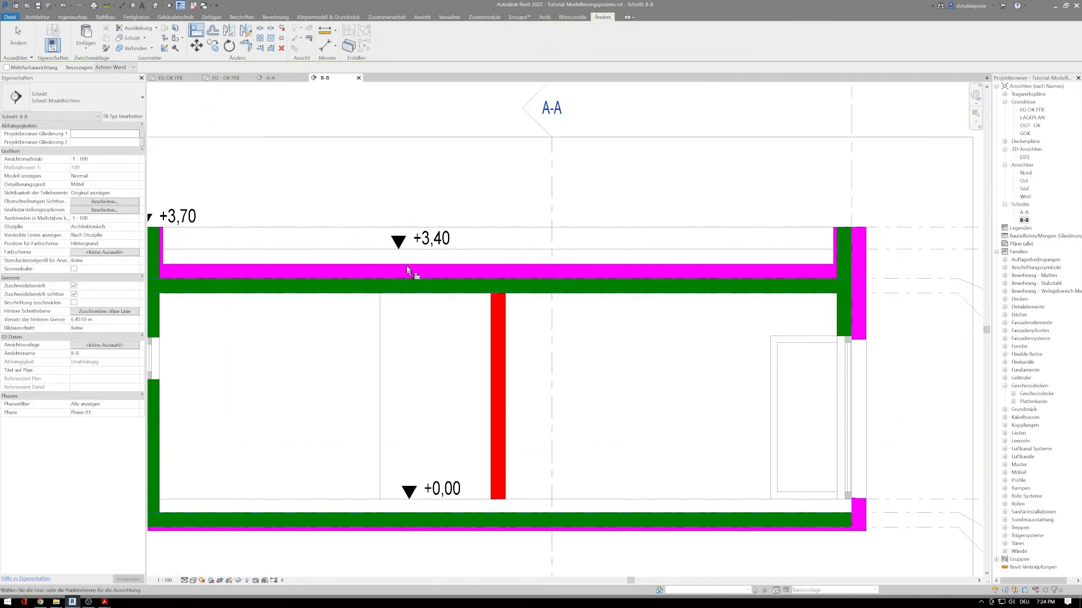
{"action": "left_click", "coordinate": [409, 493]}
{"action": "left_click", "coordinate": [398, 242]}
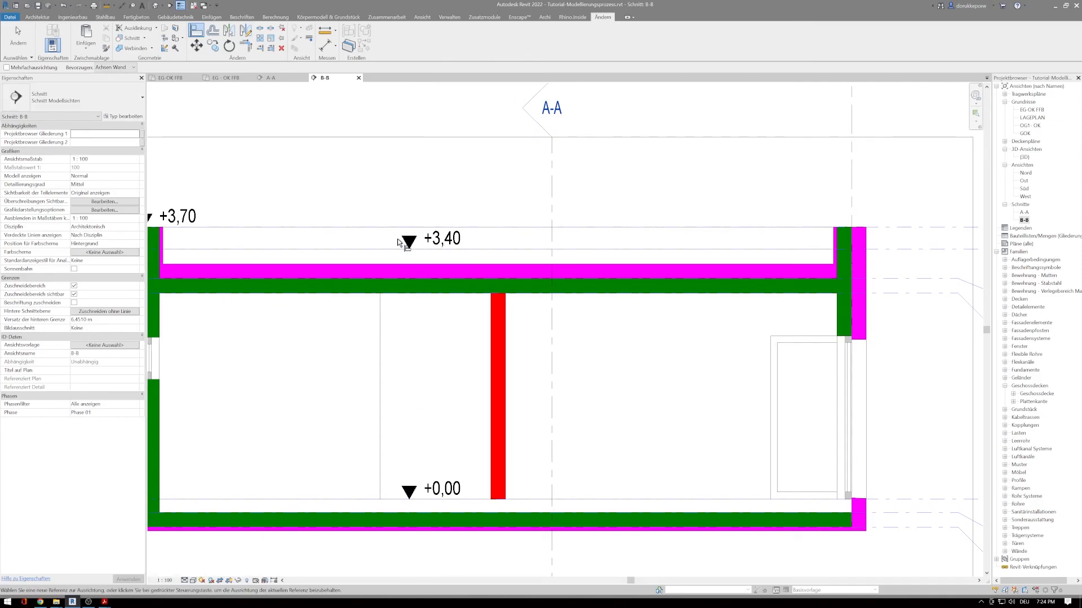
{"action": "scroll", "coordinate": [416, 325], "scroll_direction": "down", "scroll_amount": 2}
{"action": "key", "text": "Escape"}
Place Schnitt - leer spot elevations on the top and underside of the upper structural slab, beside section line A-A
{"action": "middle_click_drag", "start_coordinate": [468, 315], "coordinate": [354, 320]}
{"action": "left_click", "coordinate": [319, 274]}
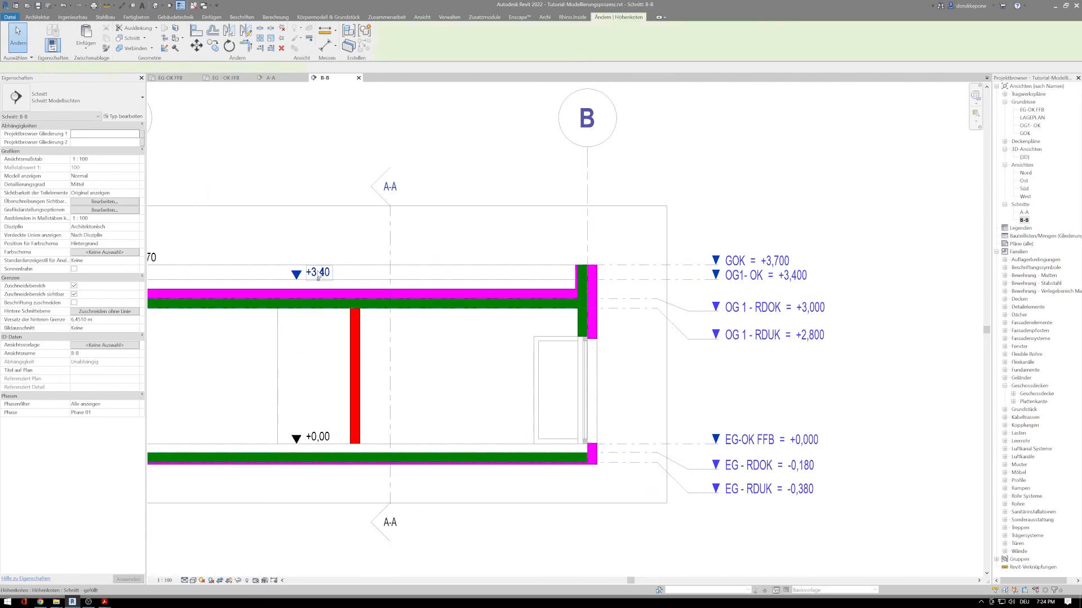
{"action": "key", "text": "c"}
{"action": "key", "text": "s"}
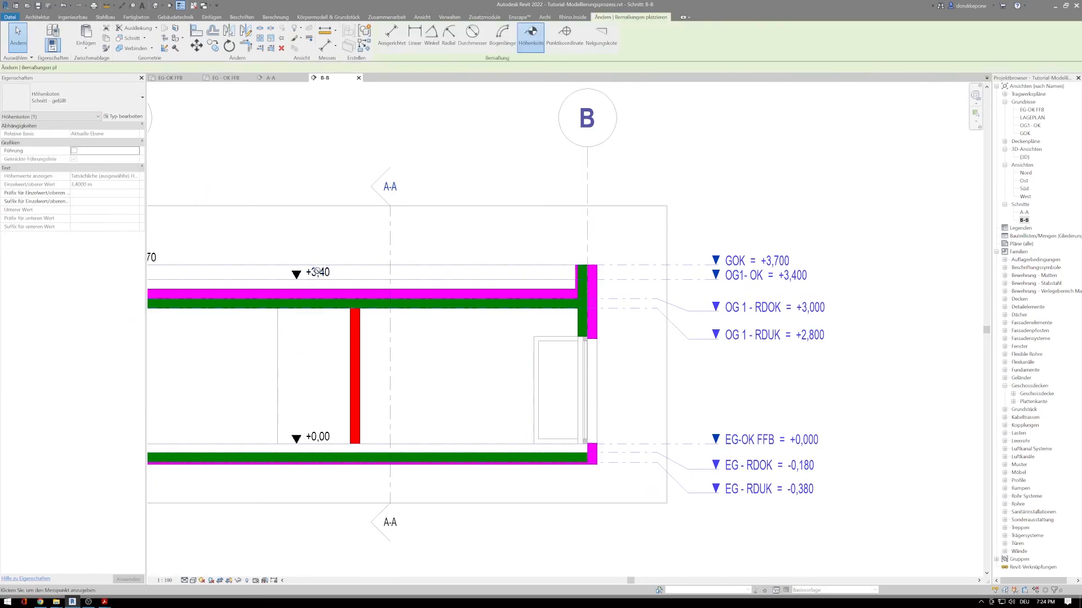
{"action": "left_click", "coordinate": [72, 97]}
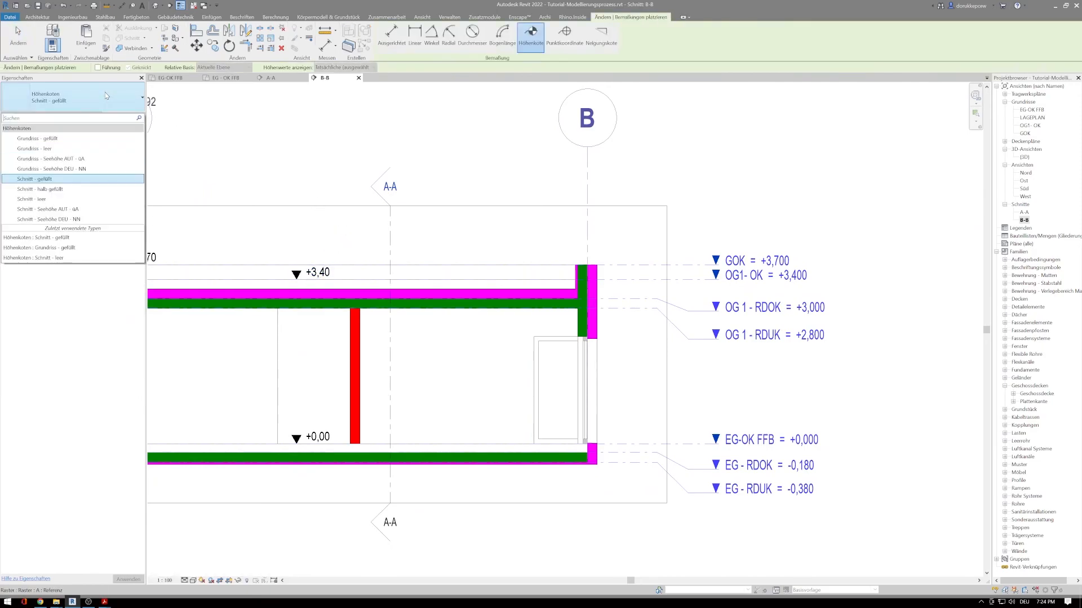
{"action": "left_click", "coordinate": [32, 199]}
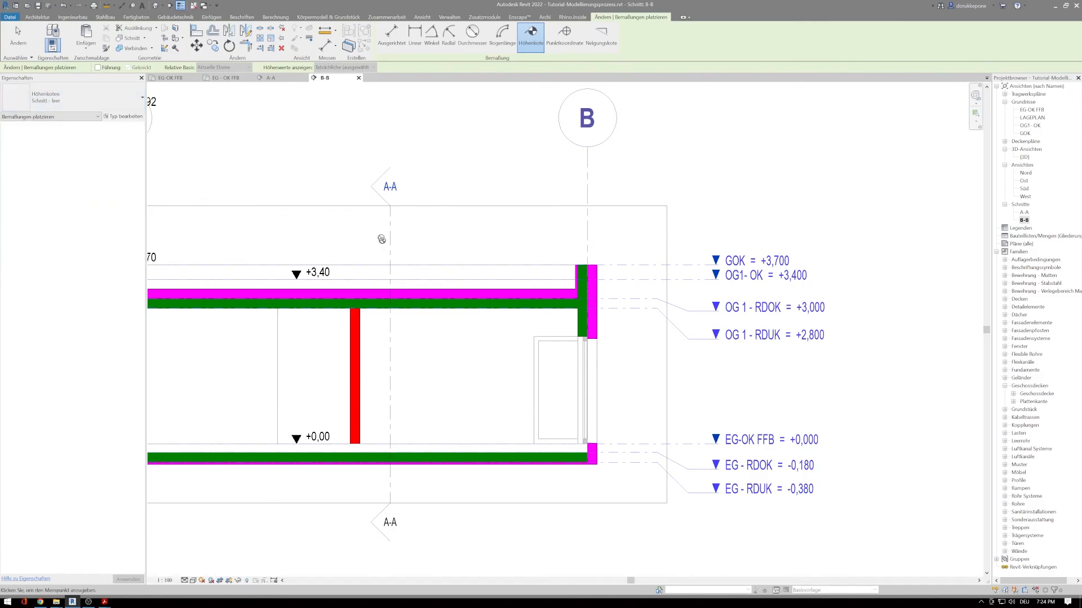
{"action": "scroll", "coordinate": [406, 294], "scroll_direction": "up", "scroll_amount": 2}
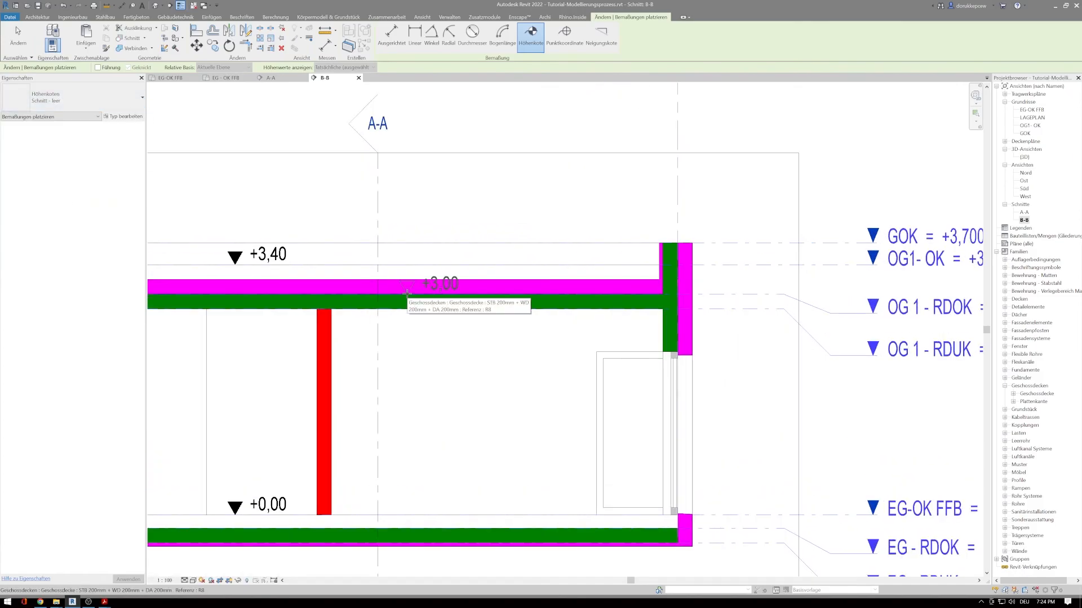
{"action": "left_click", "coordinate": [407, 294]}
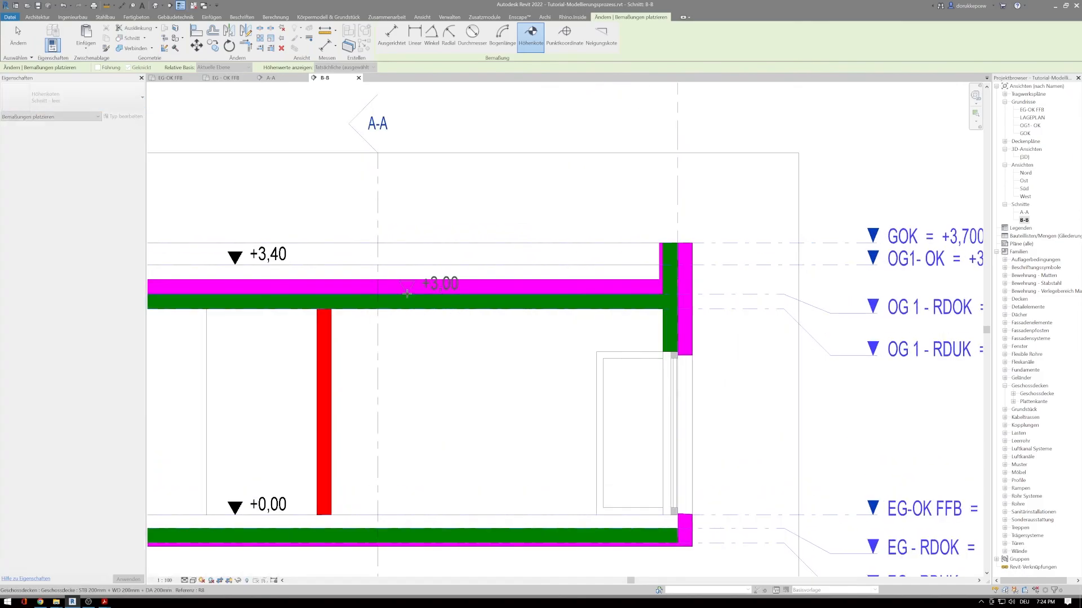
{"action": "left_click", "coordinate": [397, 254]}
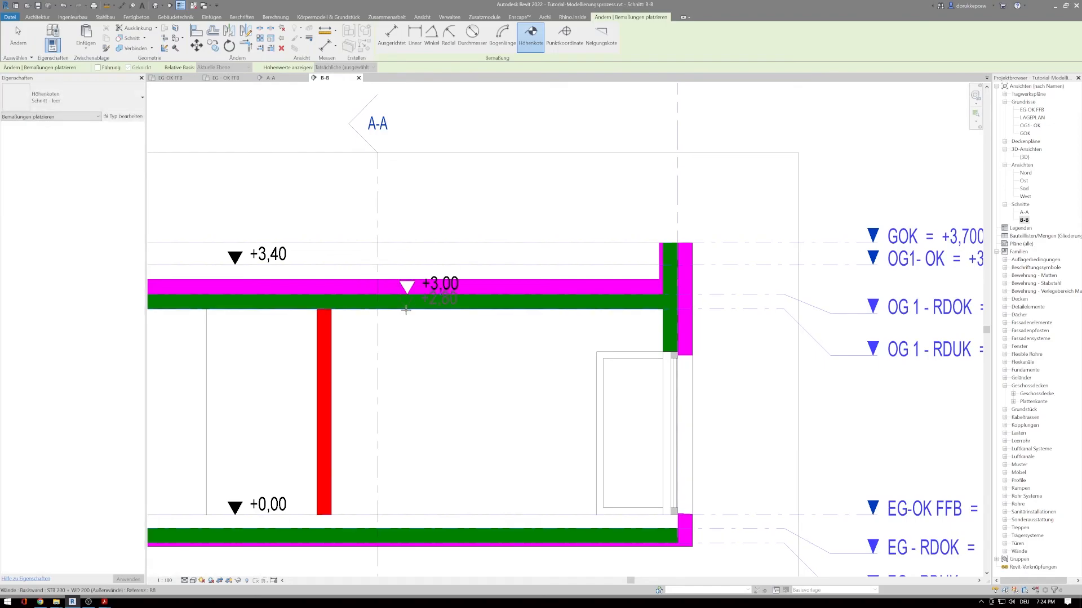
{"action": "left_click", "coordinate": [405, 314]}
{"action": "left_click", "coordinate": [408, 339]}
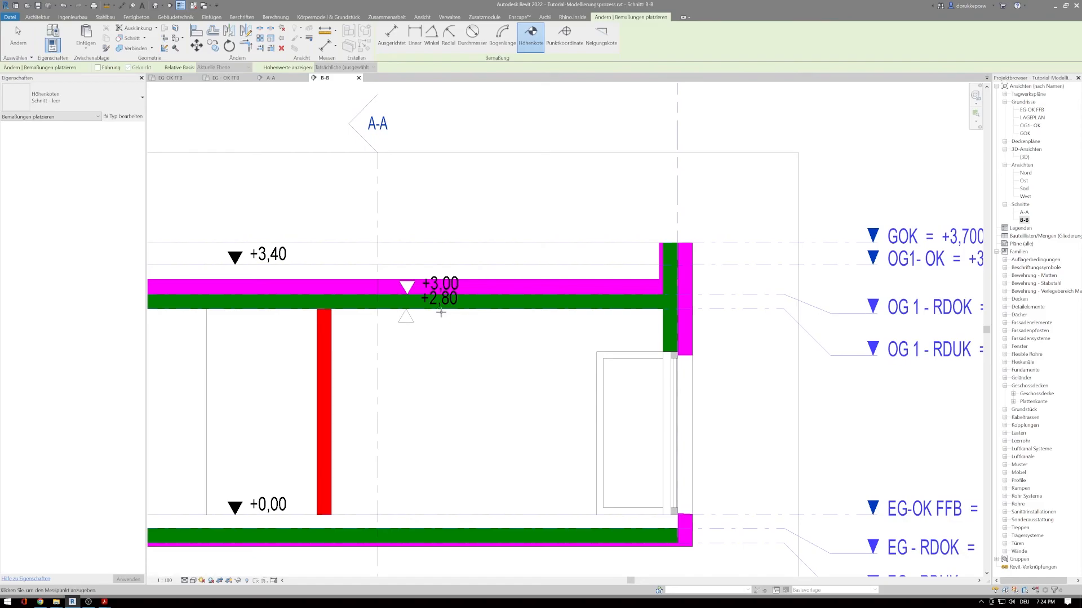
{"action": "key", "text": "Escape"}
Centre the upper slab's spot elevation texts above the top symbol and below the underside symbol
{"action": "left_click_drag", "start_coordinate": [439, 310], "coordinate": [406, 343]}
{"action": "left_click_drag", "start_coordinate": [441, 293], "coordinate": [407, 276]}
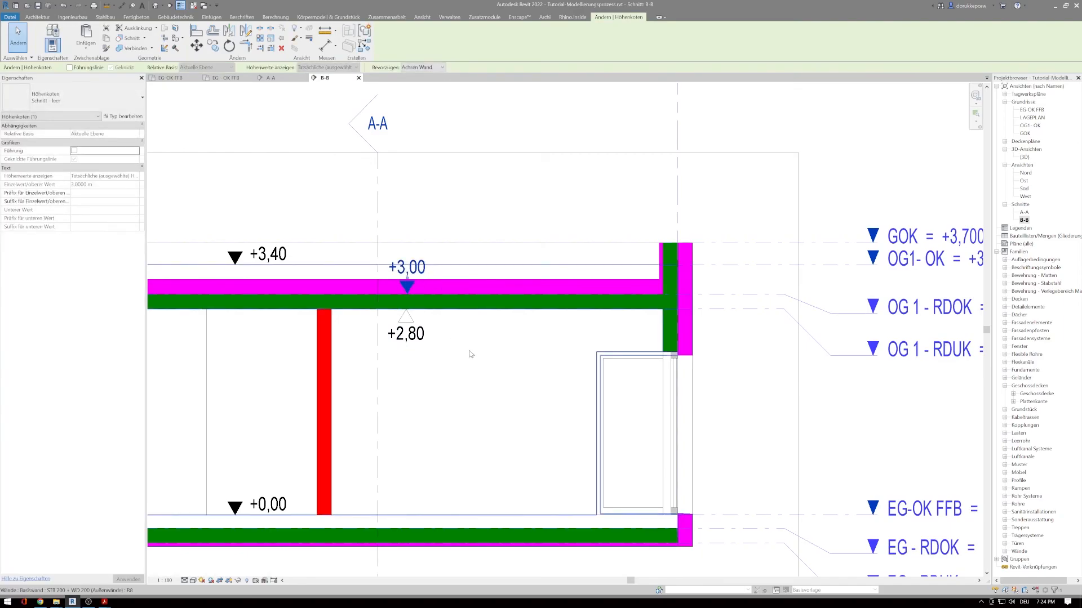
{"action": "left_click", "coordinate": [445, 344]}
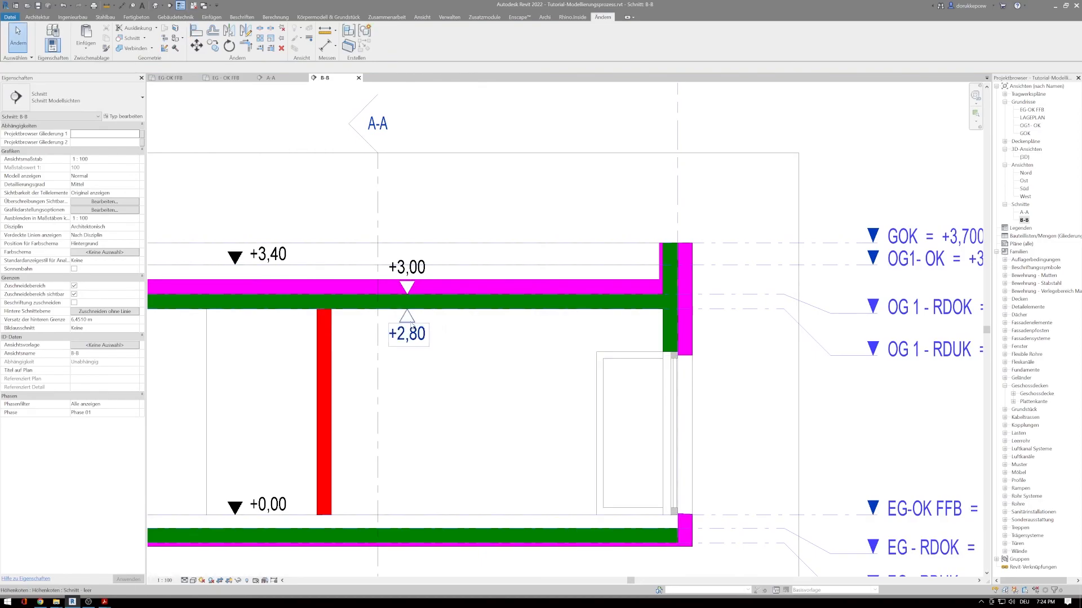
Place a Schnitt - leer spot elevation on the top of the ground floor structural slab
{"action": "left_click", "coordinate": [412, 328]}
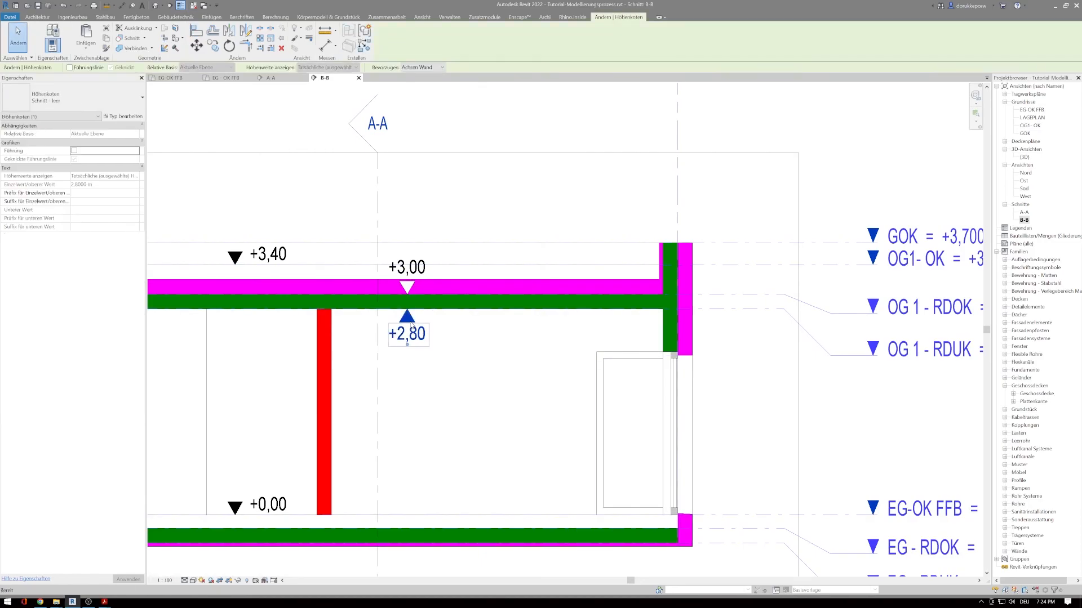
{"action": "key", "text": "e"}
{"action": "key", "text": "l"}
{"action": "middle_click_drag", "start_coordinate": [449, 338], "coordinate": [438, 257]}
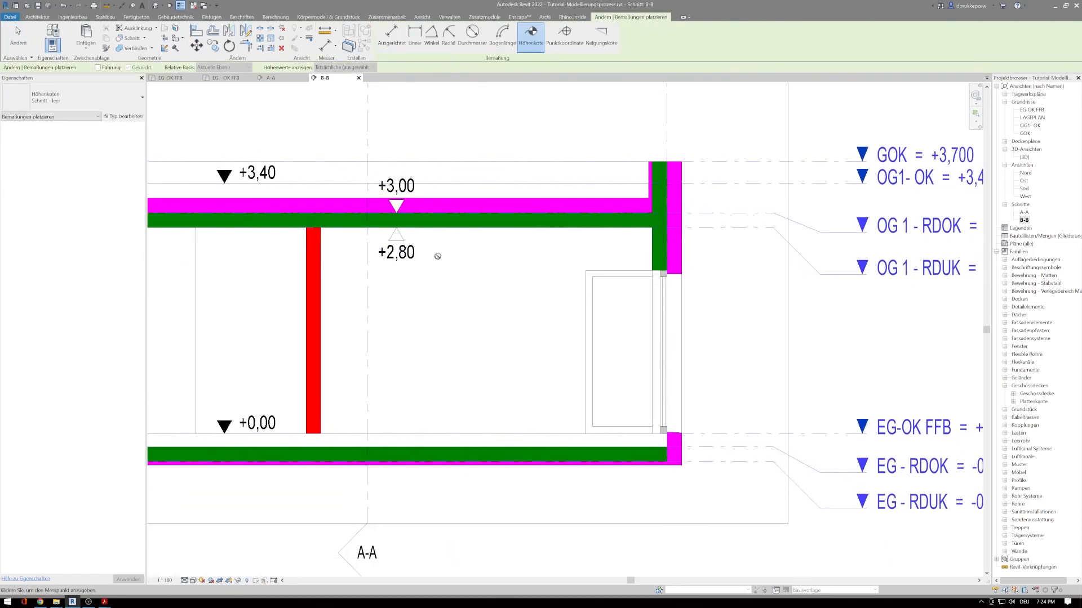
{"action": "left_click", "coordinate": [398, 447]}
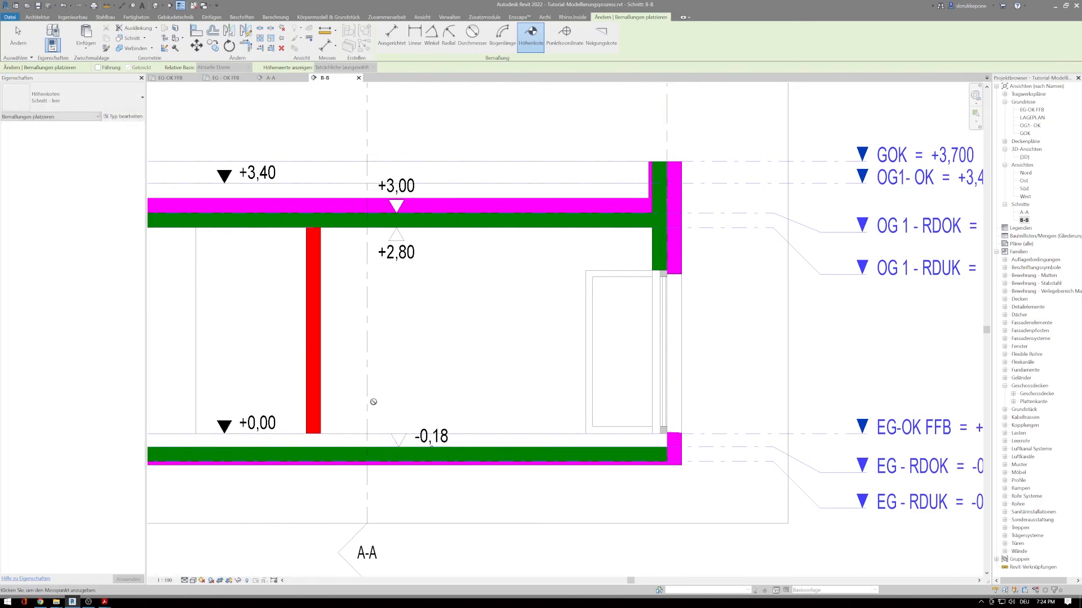
{"action": "key", "text": "Escape"}
{"action": "key", "text": "Escape"}
Centre the ground slab's spot elevation text above its symbol and line it up with the upper slab's spot elevations
{"action": "left_click", "coordinate": [424, 438]}
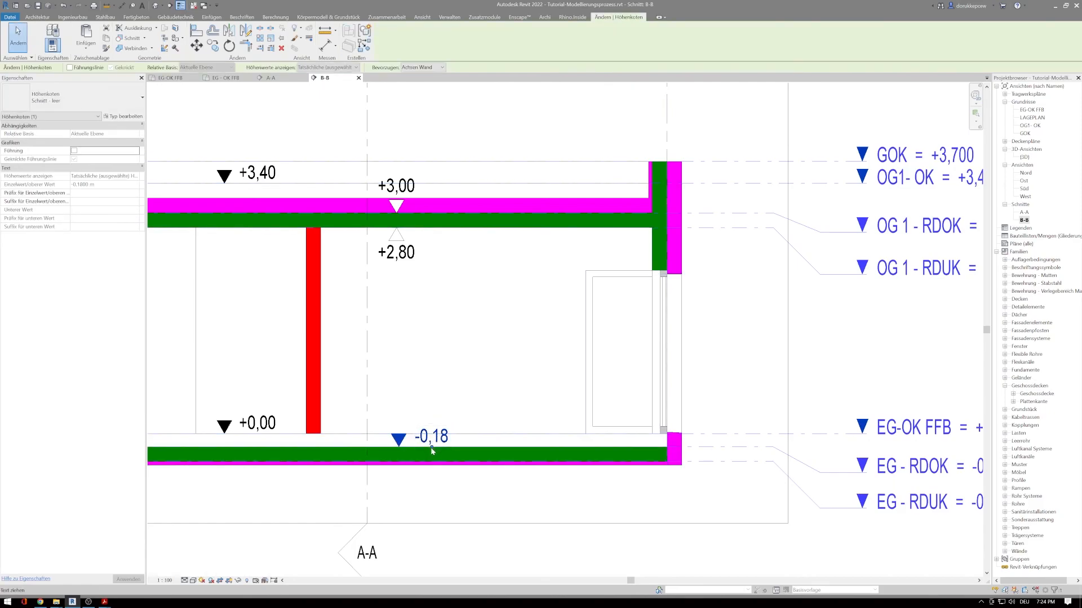
{"action": "left_click_drag", "start_coordinate": [424, 439], "coordinate": [402, 436]}
{"action": "left_click", "coordinate": [434, 302]}
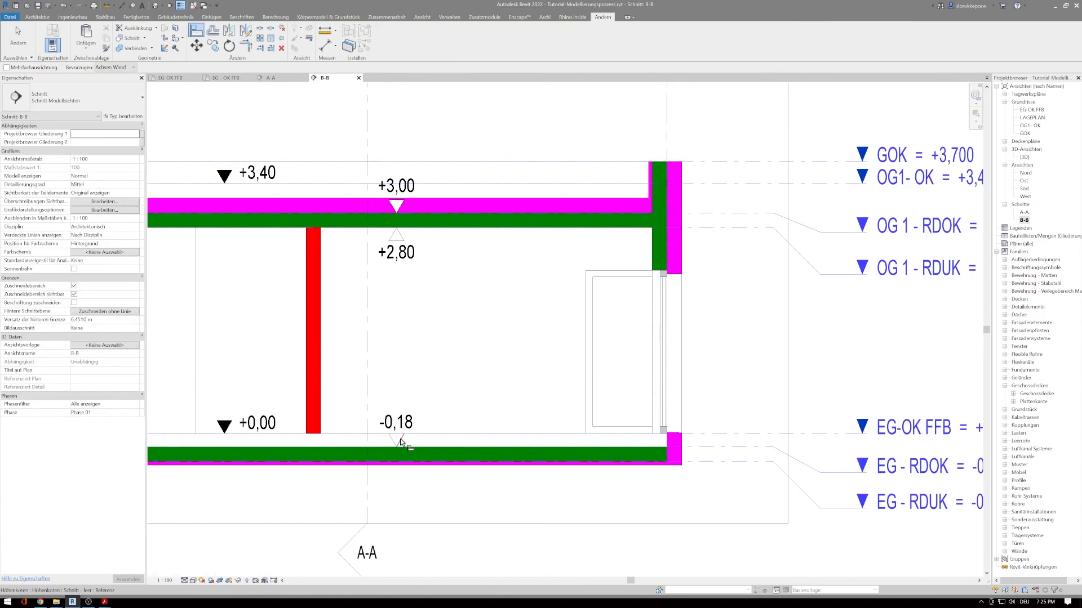
{"action": "scroll", "coordinate": [482, 333], "scroll_direction": "down", "scroll_amount": 5}
{"action": "key", "text": "Escape"}
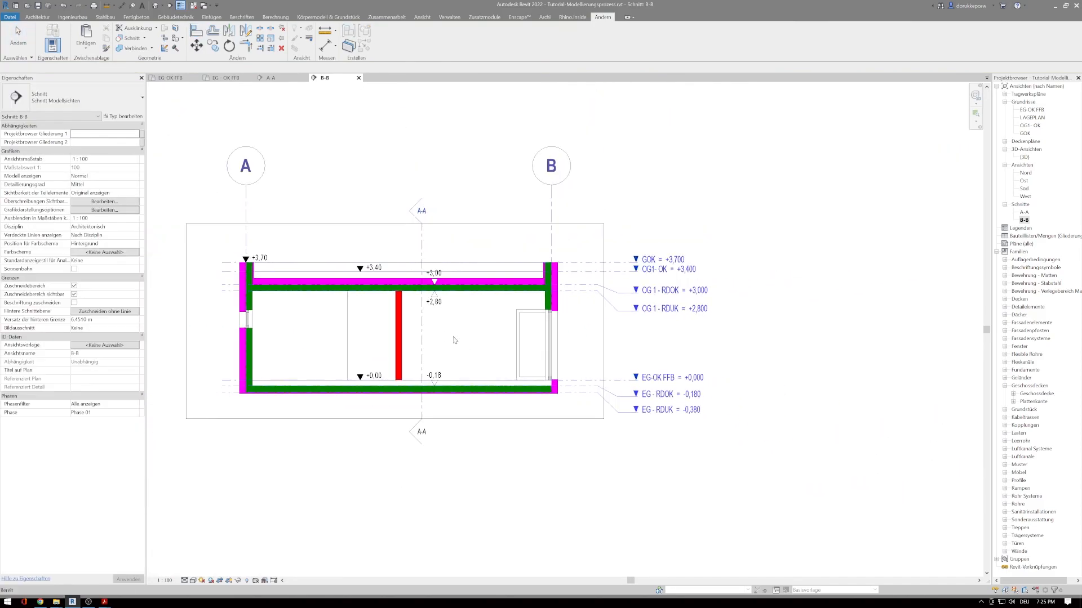
Add an aligned dimension chain outside grid A through levels GOK, OG1-OK, EG-OK FFB and EG - RDUK
{"action": "scroll", "coordinate": [277, 447], "scroll_direction": "up", "scroll_amount": 2}
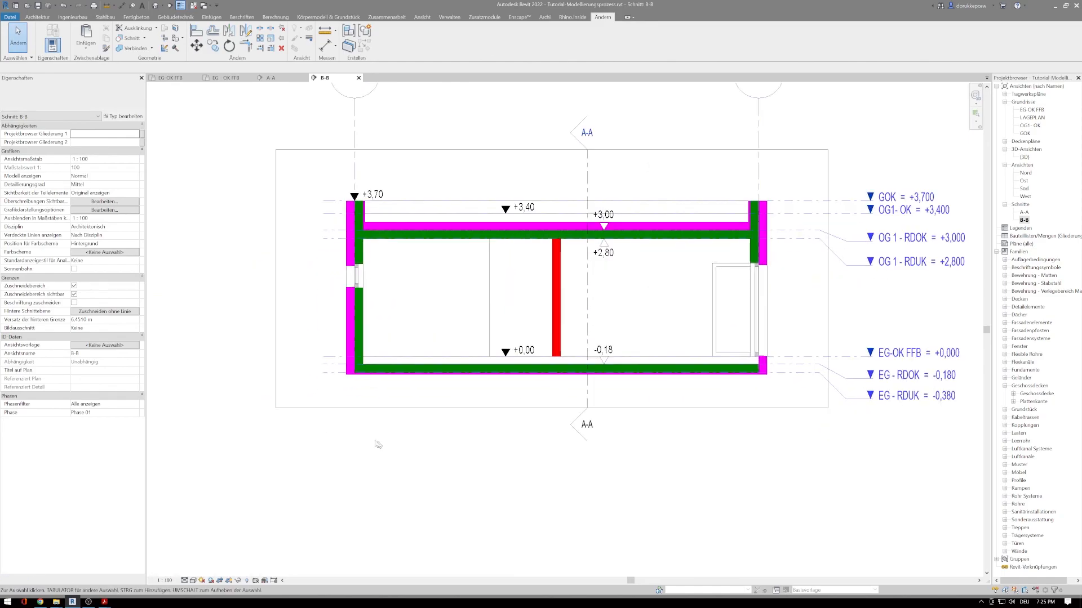
{"action": "middle_click_drag", "start_coordinate": [380, 446], "coordinate": [453, 461]}
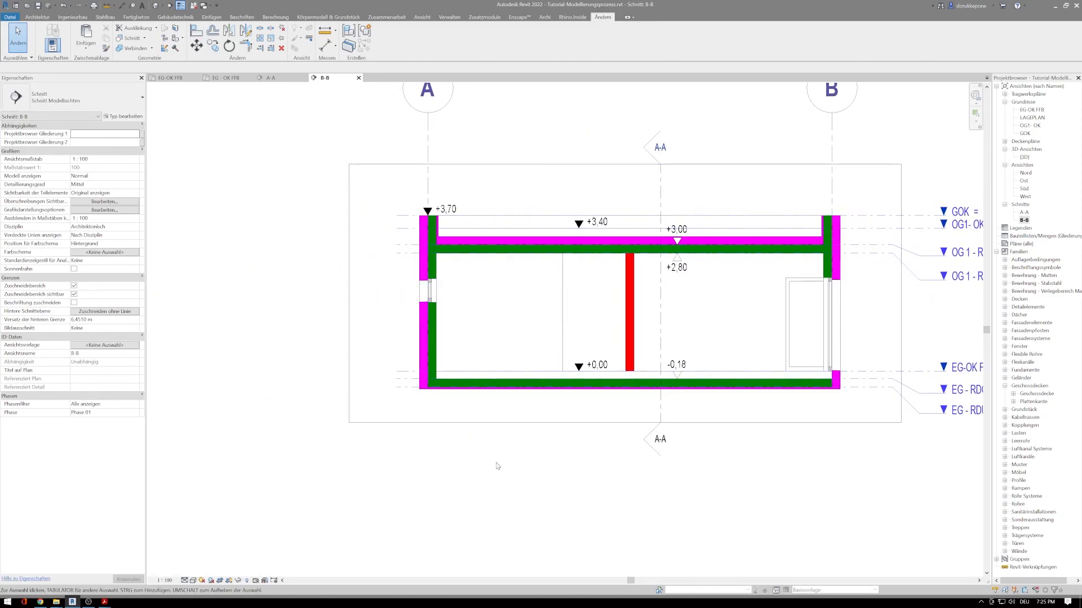
{"action": "key", "text": "d"}
{"action": "key", "text": "i"}
{"action": "scroll", "coordinate": [429, 428], "scroll_direction": "up", "scroll_amount": 2}
{"action": "middle_click_drag", "start_coordinate": [418, 410], "coordinate": [415, 447]}
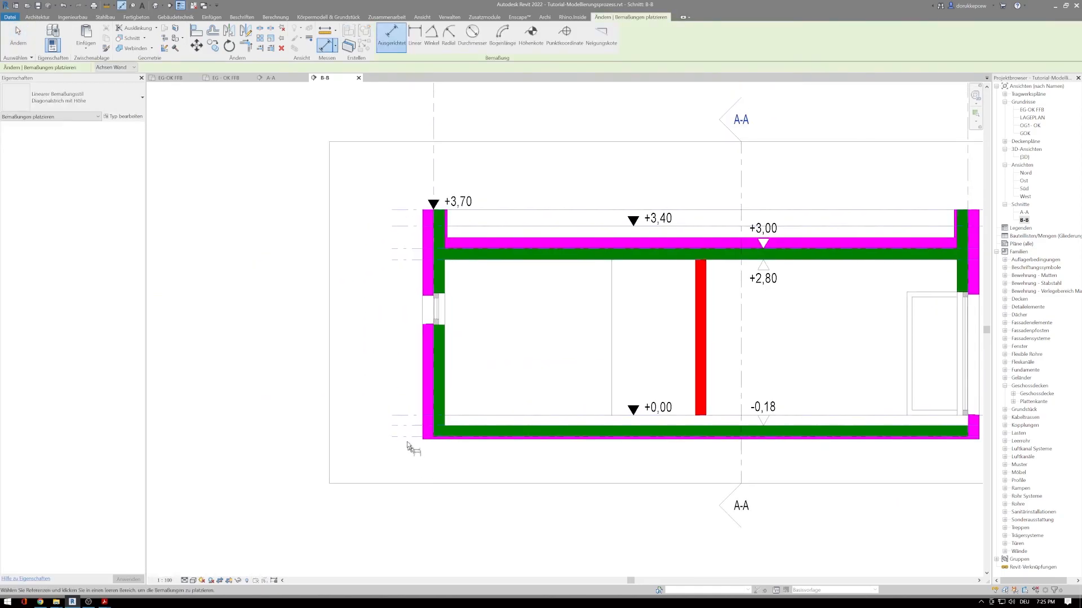
{"action": "left_click", "coordinate": [404, 226]}
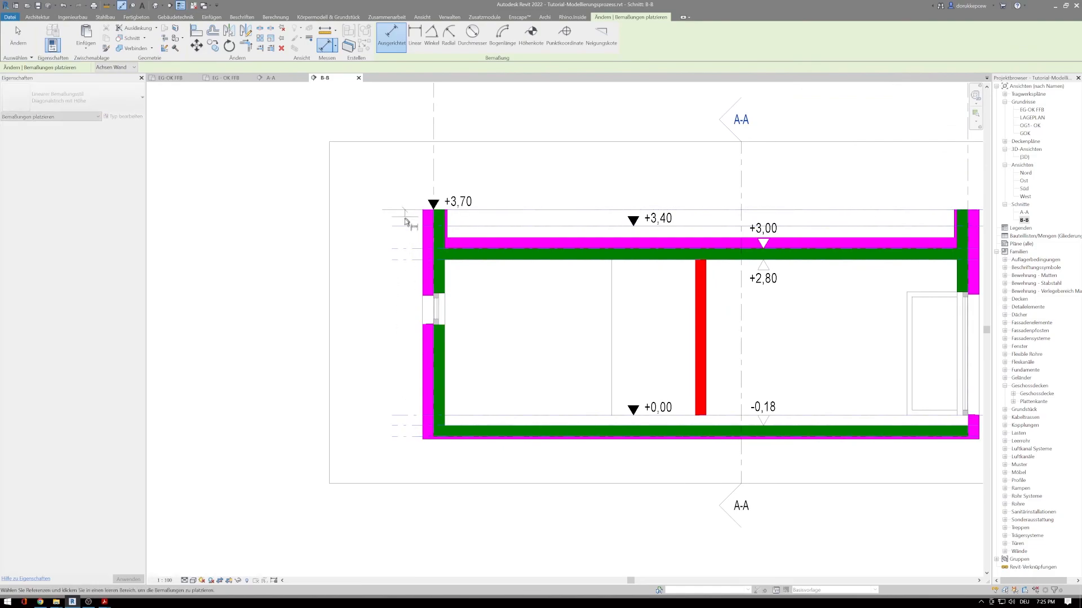
{"action": "left_click", "coordinate": [402, 226]}
{"action": "left_click", "coordinate": [396, 416]}
{"action": "left_click", "coordinate": [396, 443]}
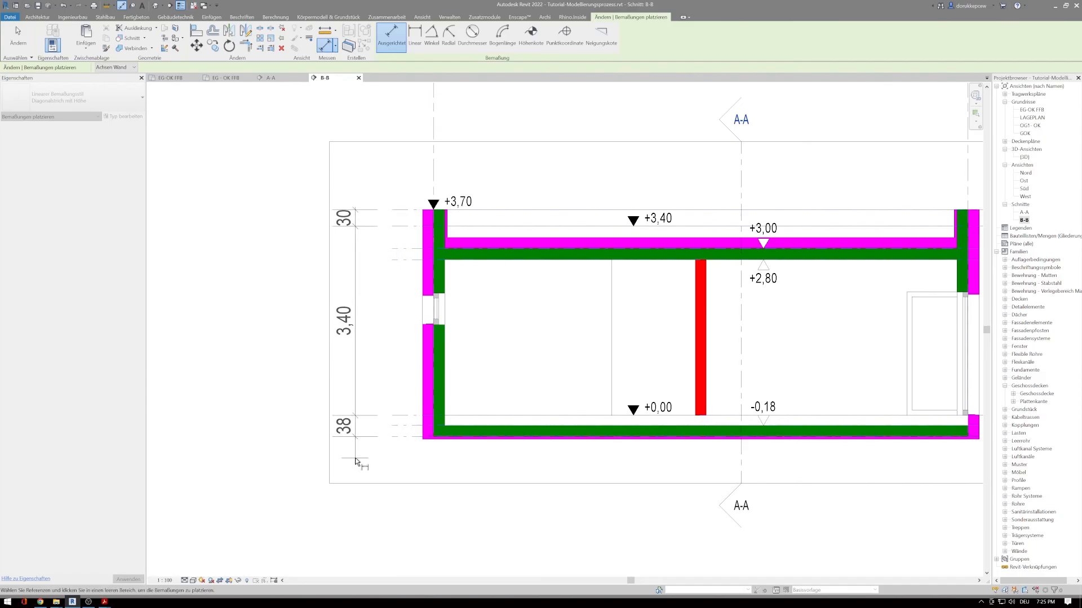
{"action": "left_click", "coordinate": [355, 469]}
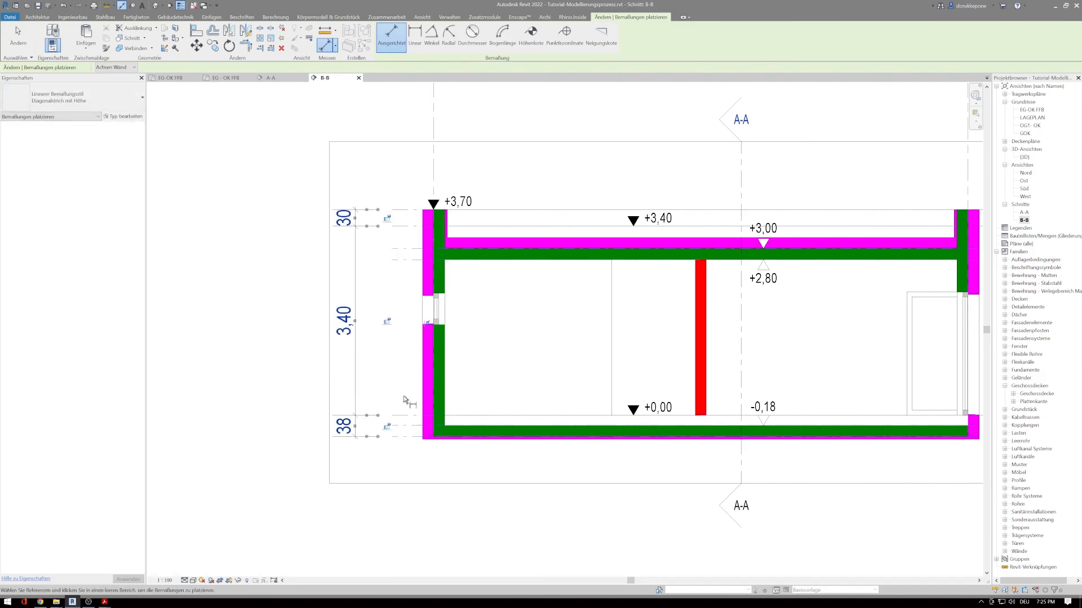
Add a second aligned dimension chain between grid A's wall and the outer chain, through every floor and roof layer up to GOK
{"action": "scroll", "coordinate": [423, 440], "scroll_direction": "up", "scroll_amount": 2}
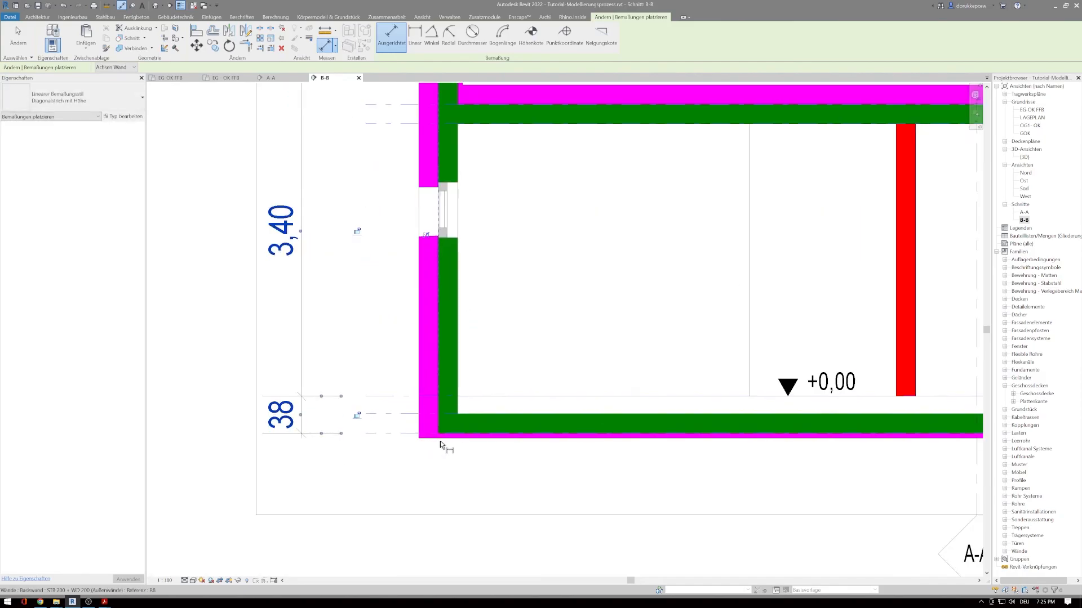
{"action": "left_click", "coordinate": [488, 443]}
{"action": "scroll", "coordinate": [420, 438], "scroll_direction": "up", "scroll_amount": 2}
{"action": "left_click", "coordinate": [388, 399]}
{"action": "left_click", "coordinate": [384, 373]}
{"action": "scroll", "coordinate": [382, 367], "scroll_direction": "down", "scroll_amount": 2}
{"action": "middle_click_drag", "start_coordinate": [360, 223], "coordinate": [361, 361]}
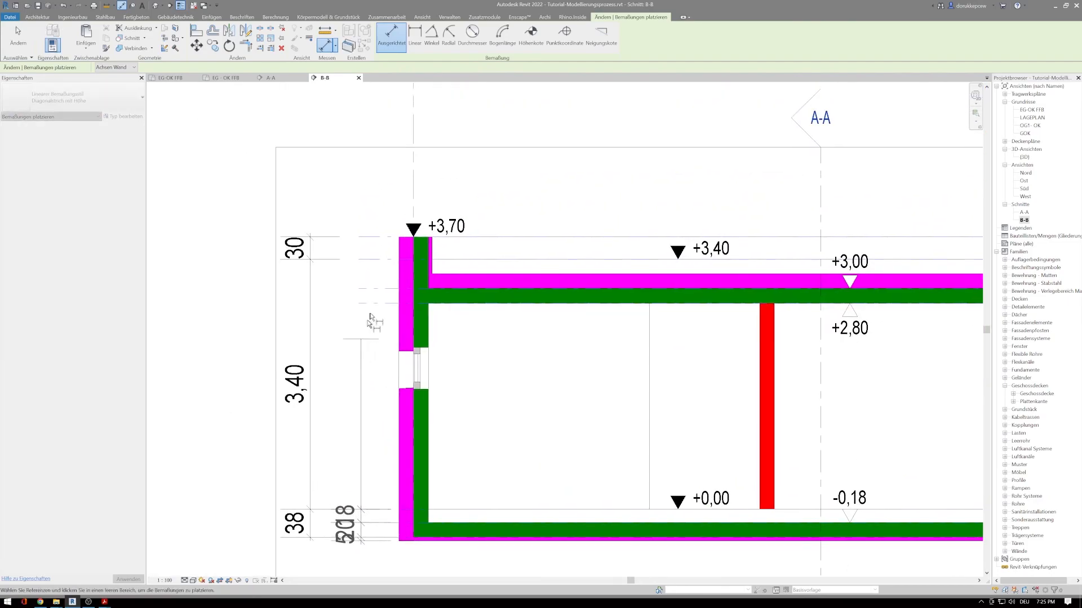
{"action": "left_click", "coordinate": [372, 303]}
{"action": "left_click", "coordinate": [383, 289]}
{"action": "left_click", "coordinate": [455, 274]}
{"action": "left_click", "coordinate": [379, 259]}
{"action": "left_click", "coordinate": [376, 236]}
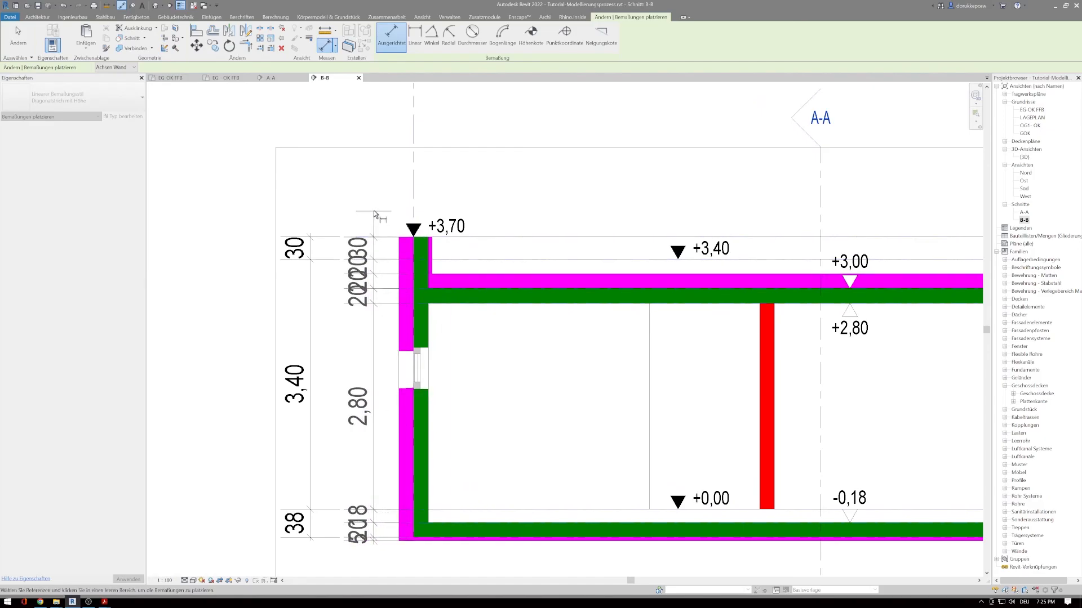
{"action": "left_click", "coordinate": [375, 215]}
Move the overlapping texts of section B-B's inner dimension chain apart at the roof and ground slab layers so each is legible
{"action": "left_click_drag", "start_coordinate": [372, 255], "coordinate": [371, 216]}
{"action": "left_click_drag", "start_coordinate": [371, 338], "coordinate": [370, 390]}
{"action": "left_click_drag", "start_coordinate": [371, 312], "coordinate": [330, 314]}
{"action": "middle_click_drag", "start_coordinate": [387, 404], "coordinate": [367, 205]}
{"action": "middle_click_drag", "start_coordinate": [360, 429], "coordinate": [342, 241]}
{"action": "left_click_drag", "start_coordinate": [335, 334], "coordinate": [334, 304]}
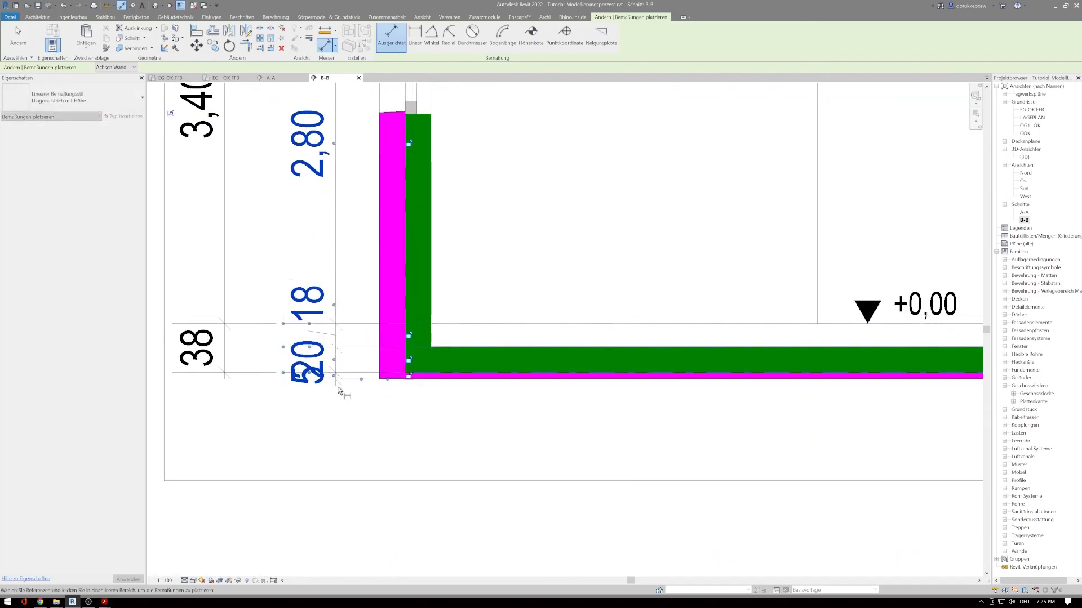
{"action": "left_click_drag", "start_coordinate": [334, 376], "coordinate": [337, 398]}
{"action": "scroll", "coordinate": [366, 401], "scroll_direction": "down", "scroll_amount": 2}
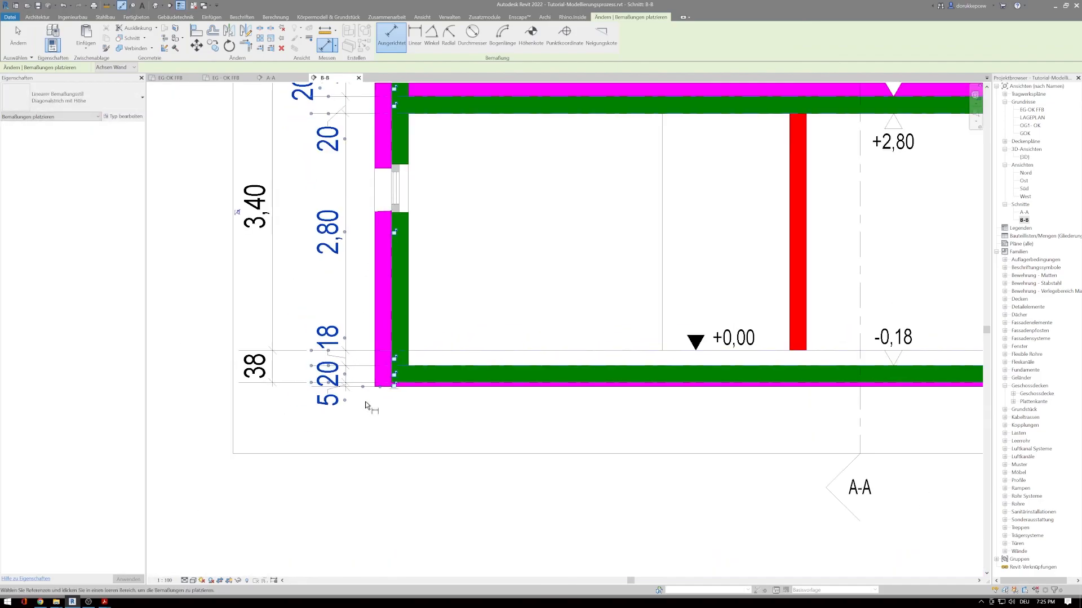
{"action": "key", "text": "Escape"}
{"action": "scroll", "coordinate": [454, 435], "scroll_direction": "down", "scroll_amount": 5}
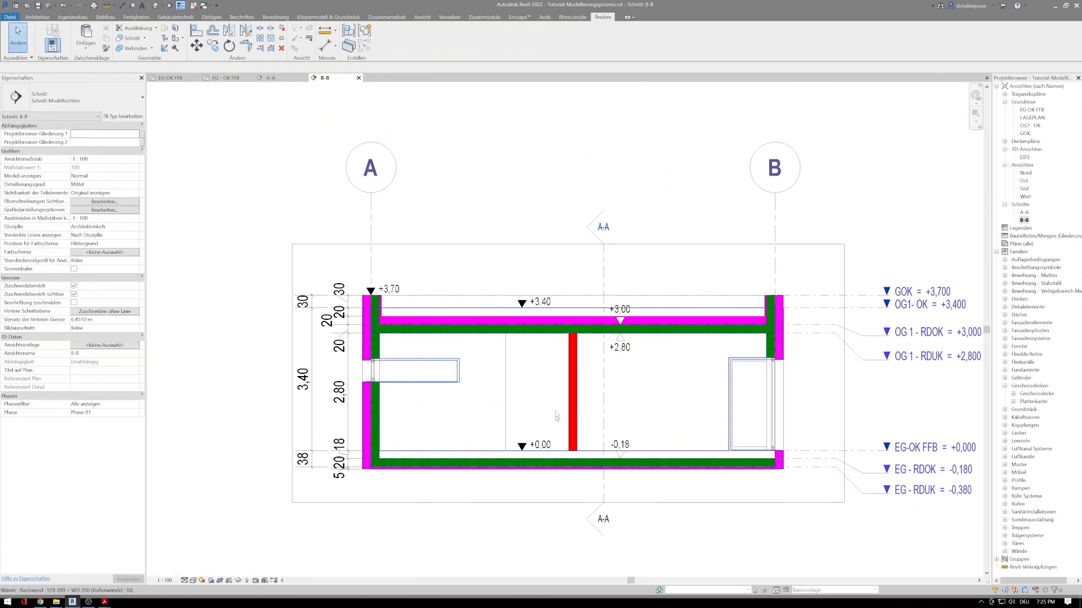
{"action": "middle_click_drag", "start_coordinate": [449, 445], "coordinate": [565, 426]}
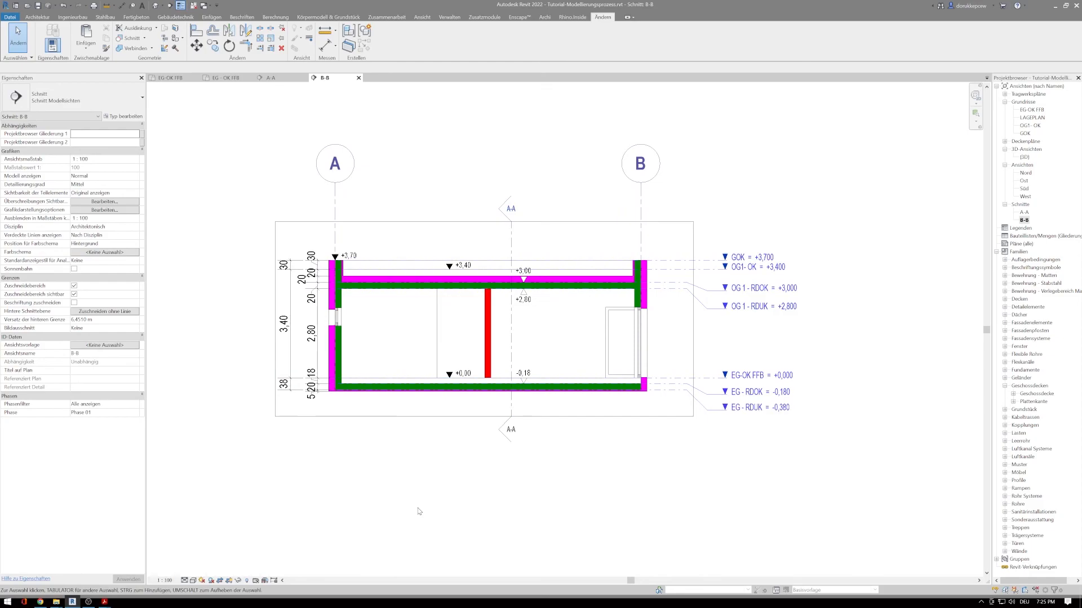
Open section A-A and shorten the level lines so they end just outside the wall on grid 1
{"action": "double_click", "coordinate": [1024, 213]}
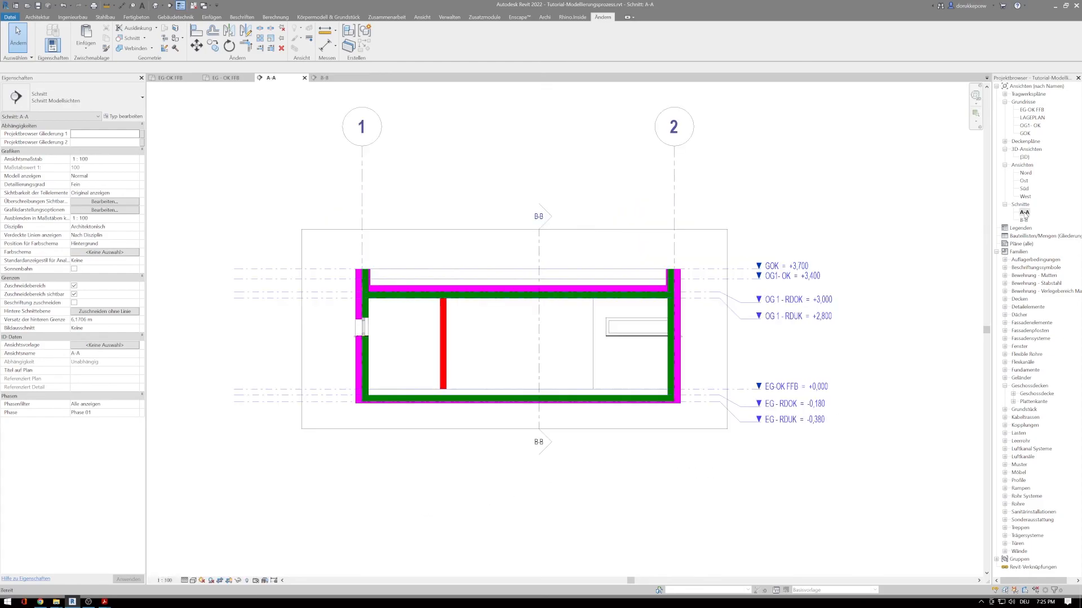
{"action": "scroll", "coordinate": [440, 500], "scroll_direction": "up", "scroll_amount": 1}
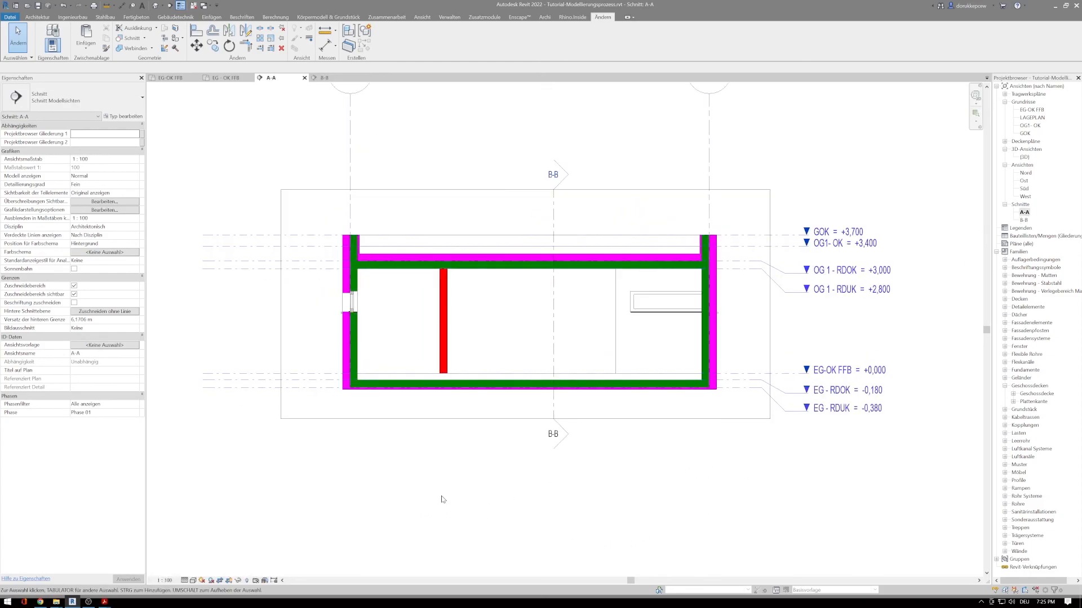
{"action": "left_click", "coordinate": [194, 373]}
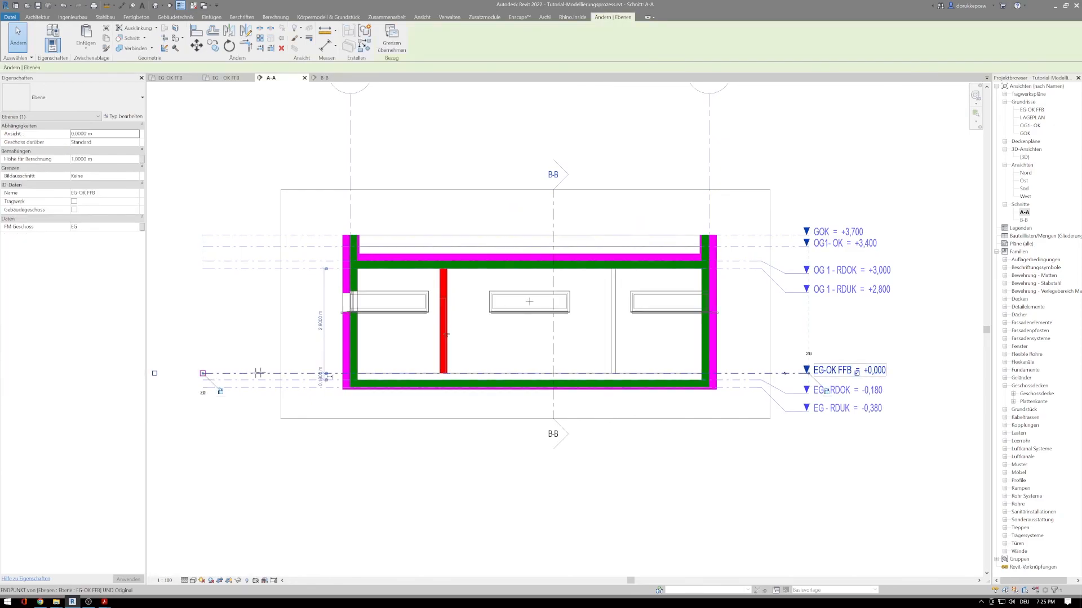
{"action": "mouse_move", "coordinate": [309, 374]}
{"action": "left_mouse_down"}
{"action": "mouse_move", "coordinate": [329, 374]}
{"action": "mouse_move", "coordinate": [312, 373]}
{"action": "left_mouse_up"}
{"action": "left_click", "coordinate": [357, 456]}
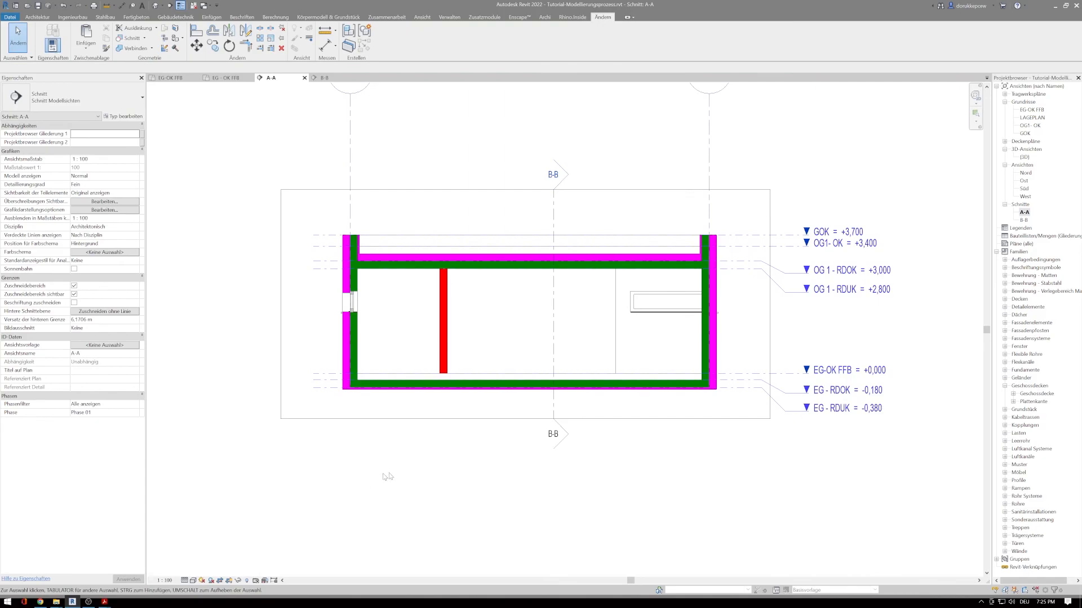
Add an aligned dimension chain outside grid 1 through levels GOK, OG1-OK, EG-OK FFB and EG - RDUK
{"action": "key", "text": "d"}
{"action": "key", "text": "i"}
{"action": "scroll", "coordinate": [384, 439], "scroll_direction": "up", "scroll_amount": 2}
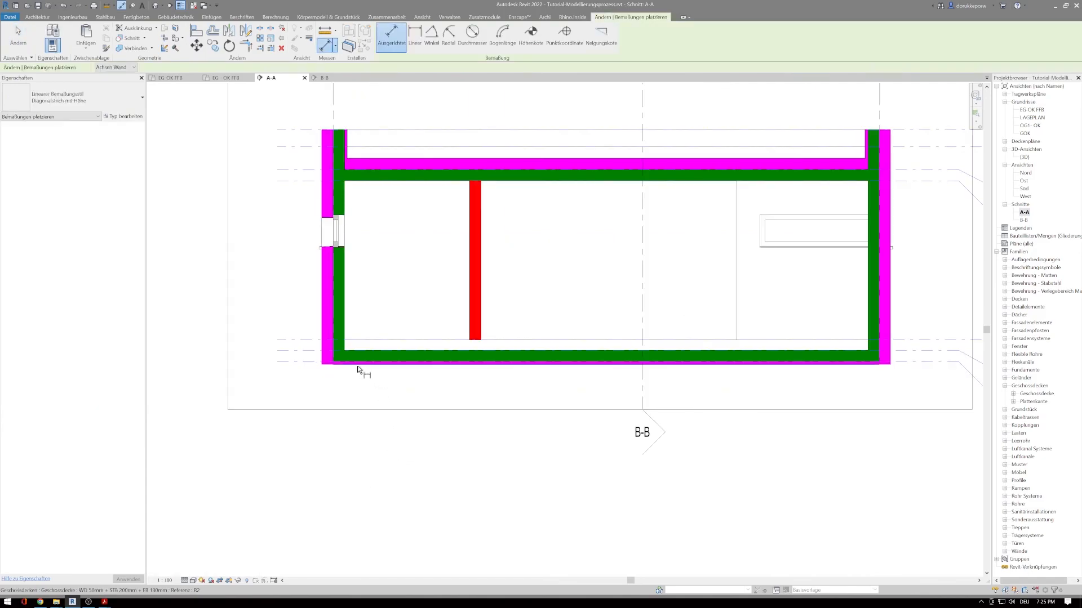
{"action": "left_click", "coordinate": [289, 130]}
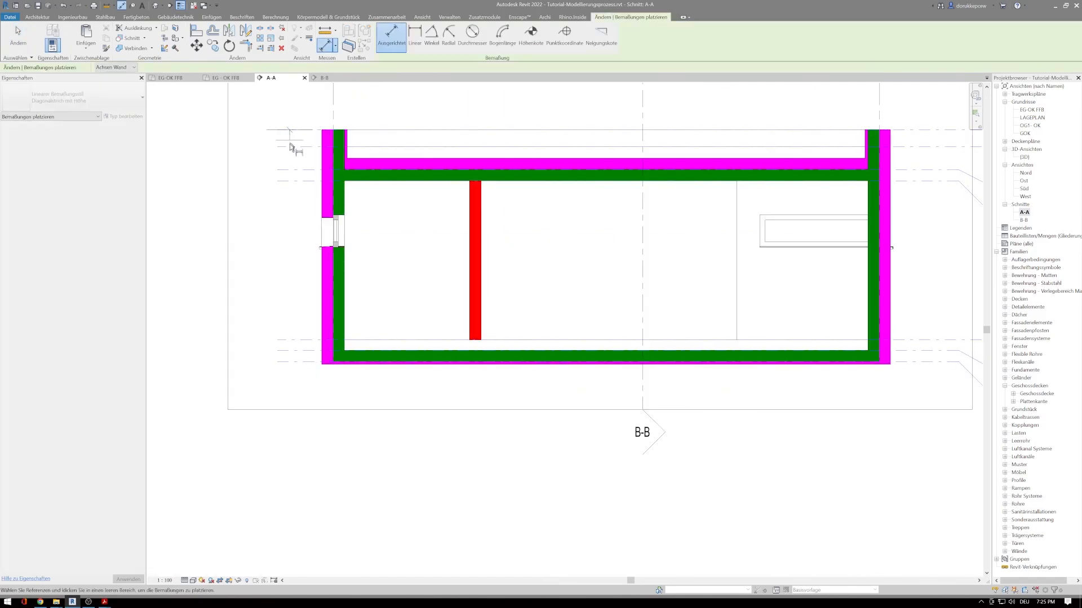
{"action": "left_click", "coordinate": [296, 341]}
{"action": "left_click", "coordinate": [292, 364]}
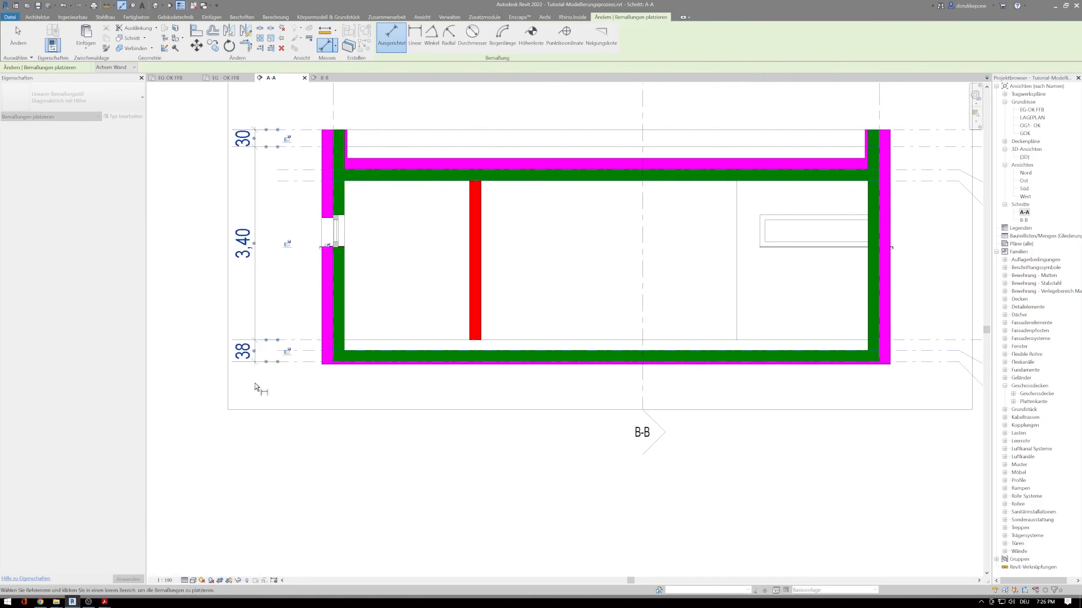
{"action": "left_click", "coordinate": [255, 390]}
Add a second aligned dimension chain between grid 1's wall and the outer chain, from the ground slab's underside through every layer to GOK
{"action": "scroll", "coordinate": [335, 372], "scroll_direction": "up", "scroll_amount": 2}
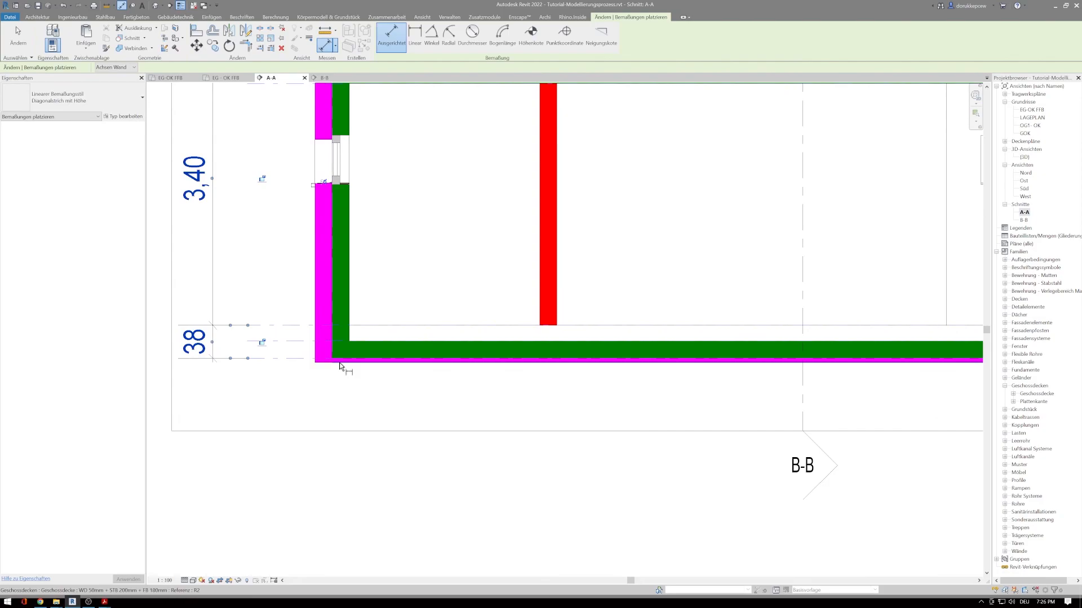
{"action": "left_click", "coordinate": [339, 363]}
{"action": "left_click", "coordinate": [295, 359]}
{"action": "left_click", "coordinate": [296, 342]}
{"action": "left_click", "coordinate": [293, 325]}
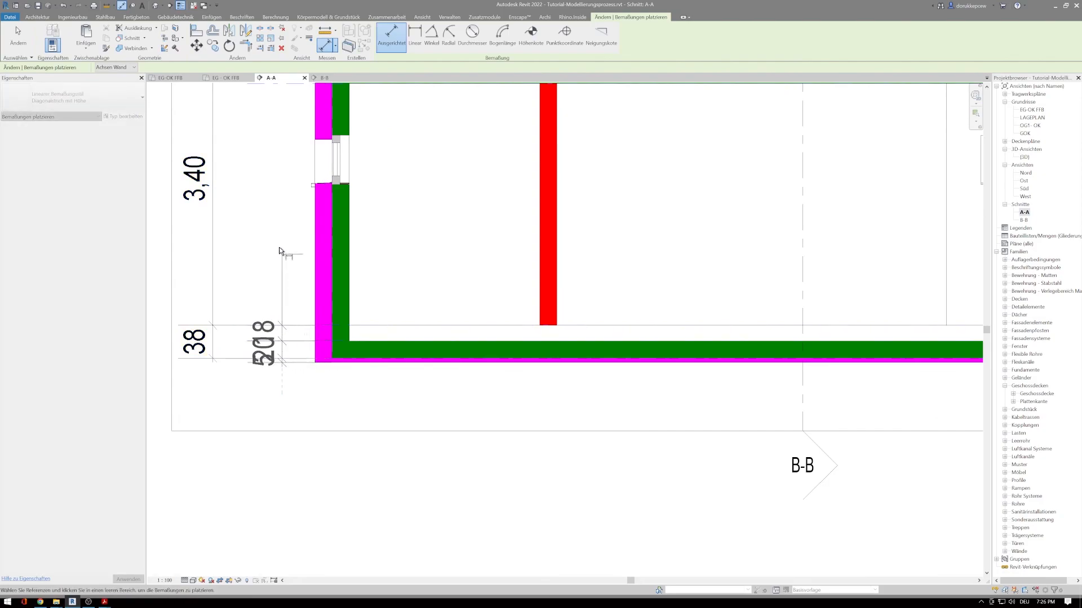
{"action": "middle_click_drag", "start_coordinate": [315, 132], "coordinate": [293, 391]}
{"action": "left_click", "coordinate": [265, 341]}
{"action": "left_click", "coordinate": [272, 324]}
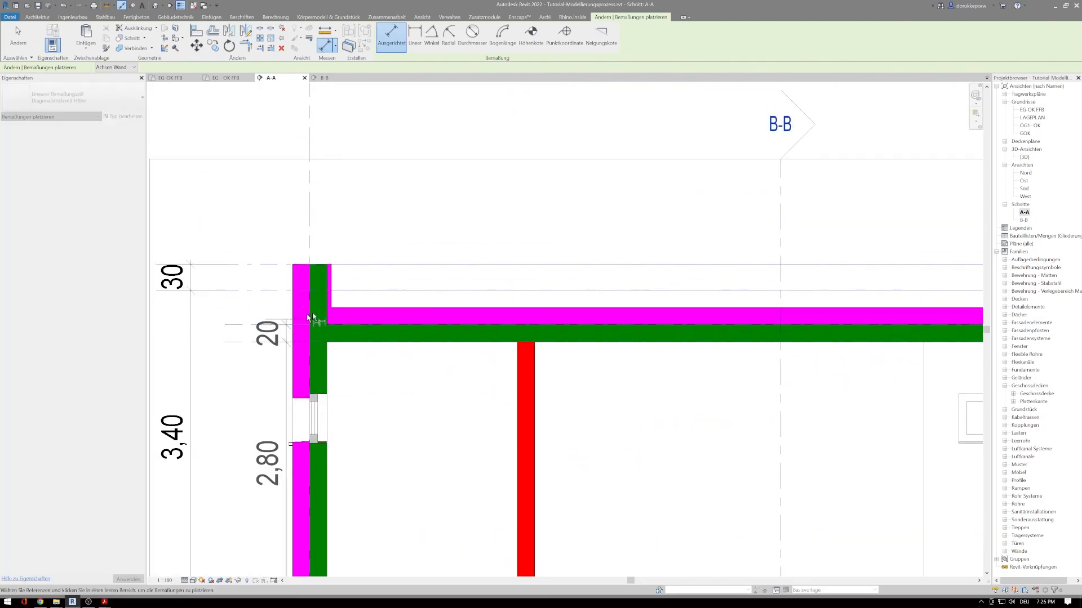
{"action": "left_click", "coordinate": [345, 308]}
{"action": "left_click", "coordinate": [349, 291]}
{"action": "left_click", "coordinate": [265, 264]}
{"action": "left_click", "coordinate": [284, 264]}
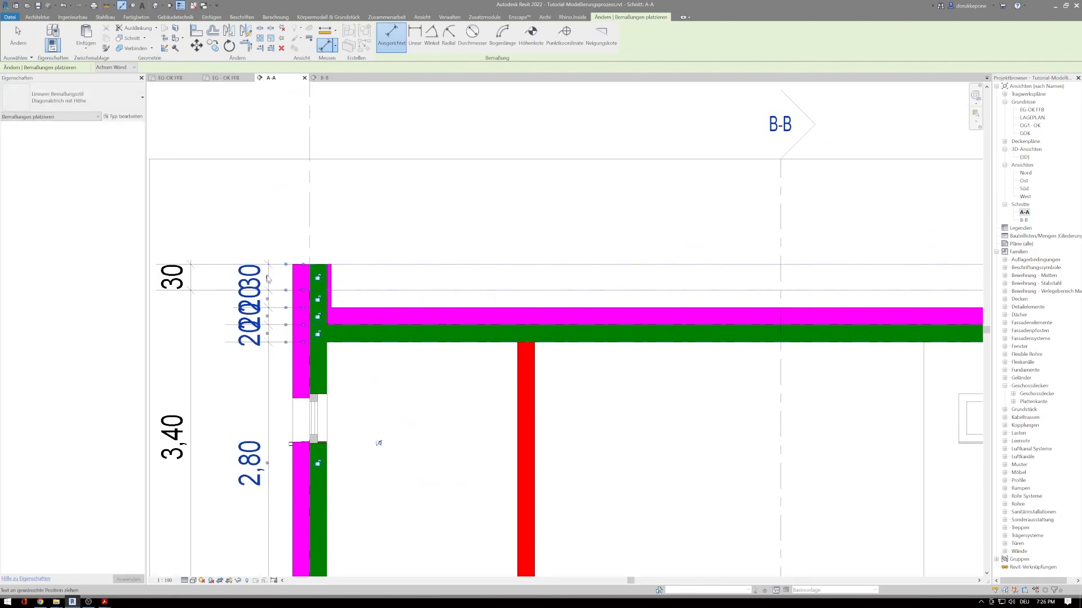
Move the overlapping texts of section A-A's inner dimension chain apart at the roof and ground slab layers so each is legible
{"action": "left_click_drag", "start_coordinate": [268, 280], "coordinate": [267, 257]}
{"action": "left_click_drag", "start_coordinate": [269, 333], "coordinate": [270, 360]}
{"action": "left_click_drag", "start_coordinate": [268, 317], "coordinate": [244, 318]}
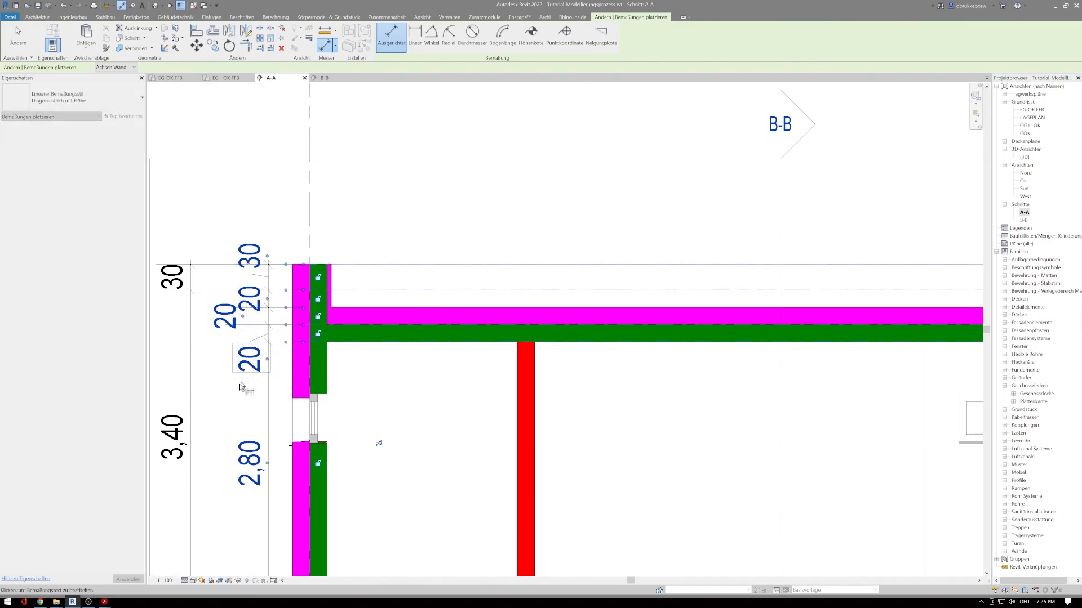
{"action": "middle_click_drag", "start_coordinate": [246, 407], "coordinate": [237, 228]}
{"action": "left_click_drag", "start_coordinate": [258, 412], "coordinate": [258, 391]}
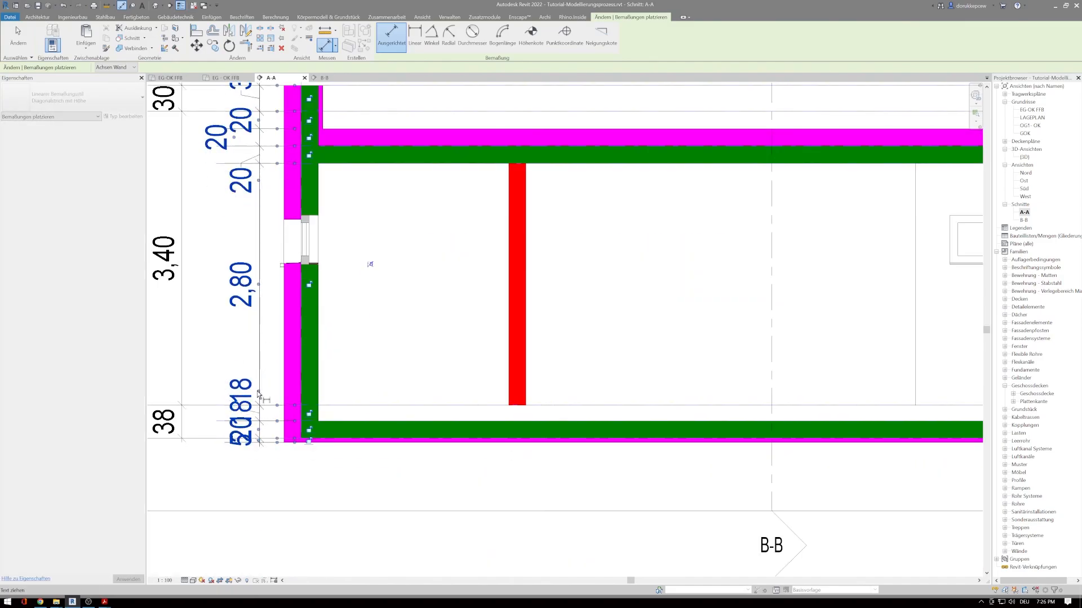
{"action": "left_click_drag", "start_coordinate": [259, 441], "coordinate": [259, 462]}
{"action": "key", "text": "Escape"}
{"action": "scroll", "coordinate": [322, 483], "scroll_direction": "down", "scroll_amount": 2}
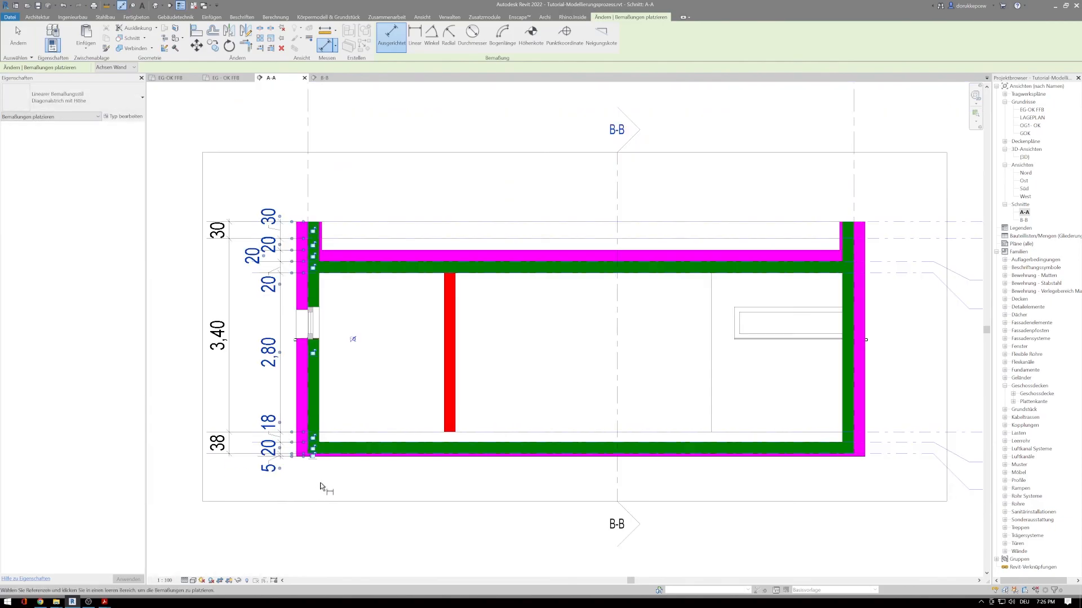
{"action": "key", "text": "Escape"}
{"action": "middle_click_drag", "start_coordinate": [347, 357], "coordinate": [288, 371]}
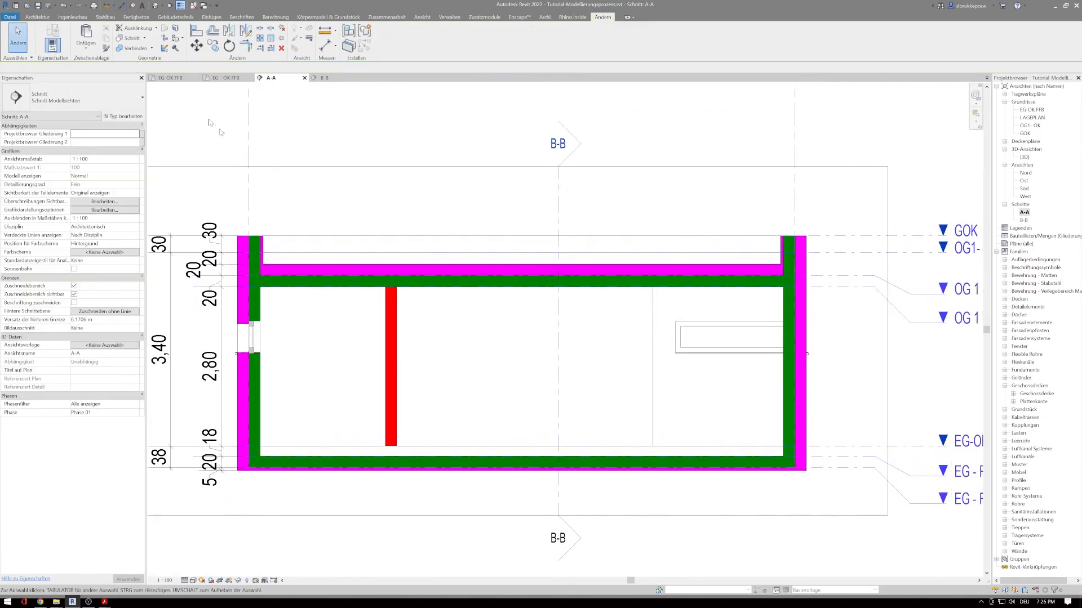
Place Schnitt - leer spot elevations on the upper structural slab's top and underside and on the ground structural slab's top
{"action": "left_click", "coordinate": [243, 17]}
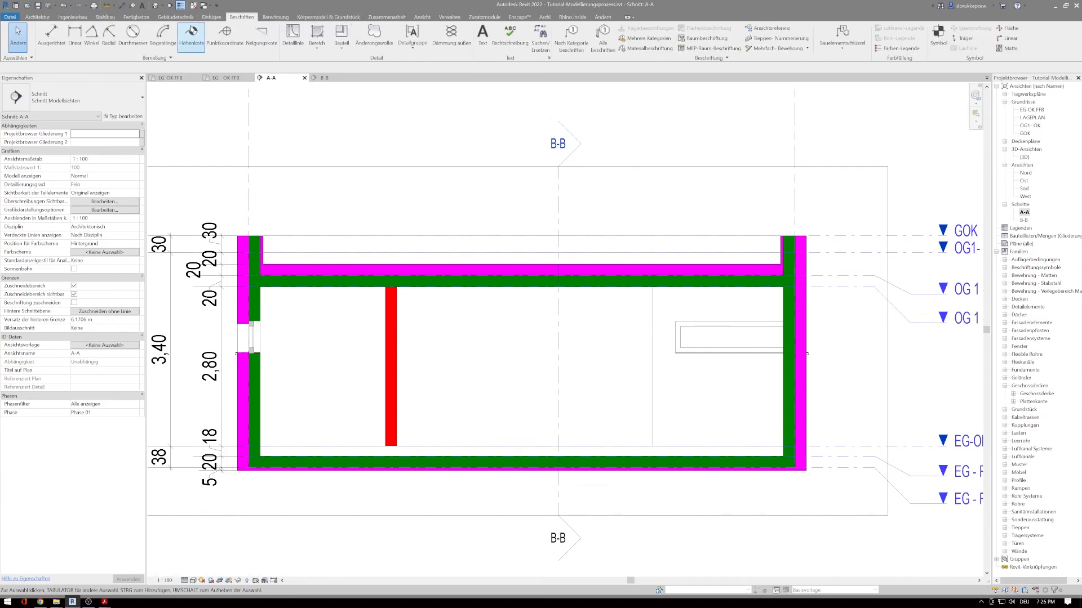
{"action": "left_click", "coordinate": [186, 34]}
{"action": "left_click", "coordinate": [56, 95]}
{"action": "left_click", "coordinate": [58, 96]}
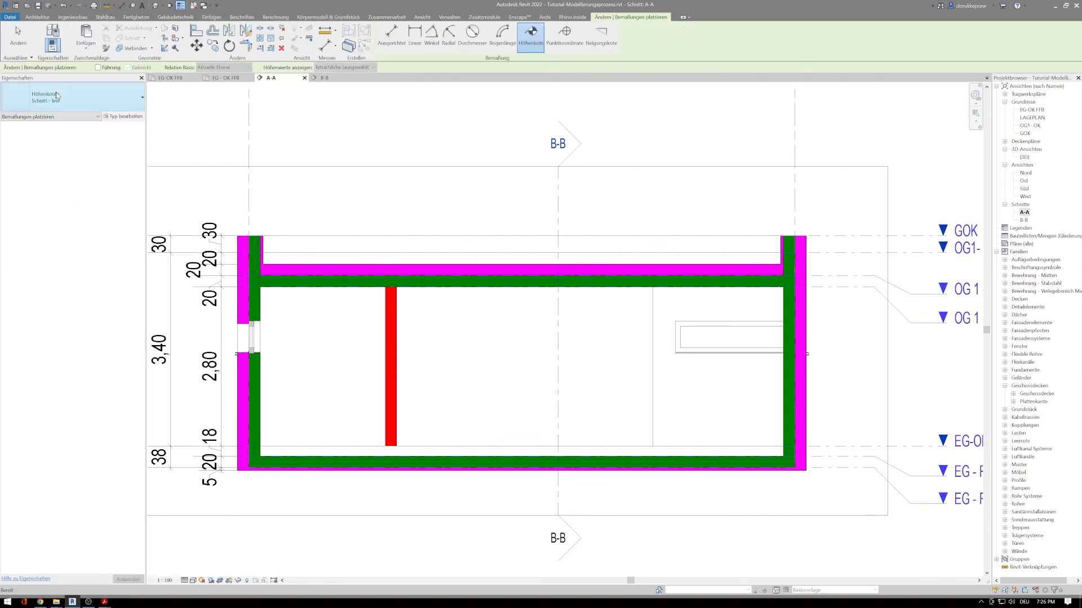
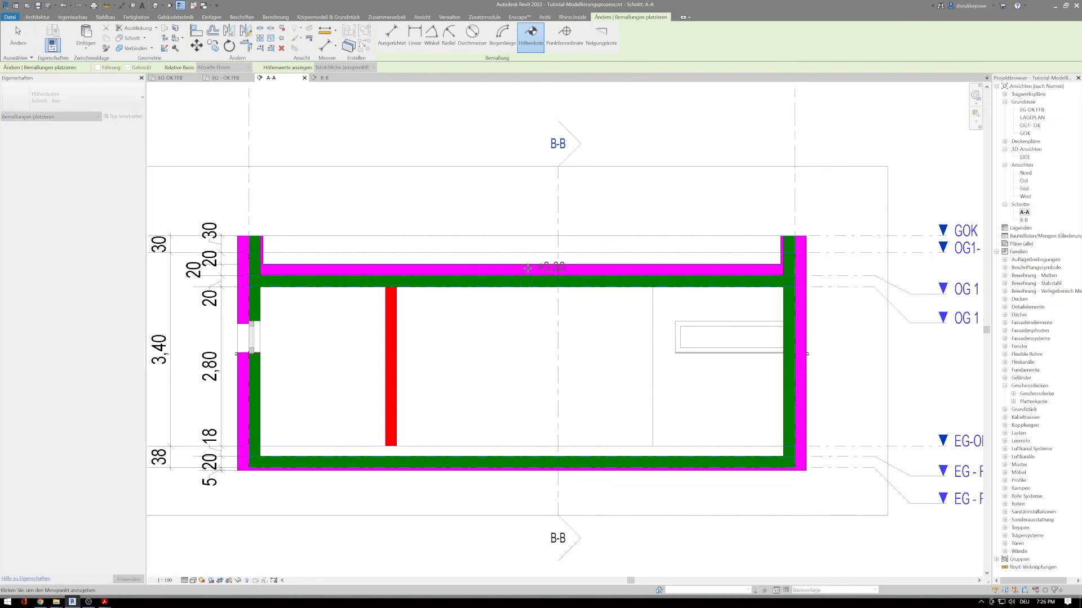
{"action": "left_click", "coordinate": [526, 268]}
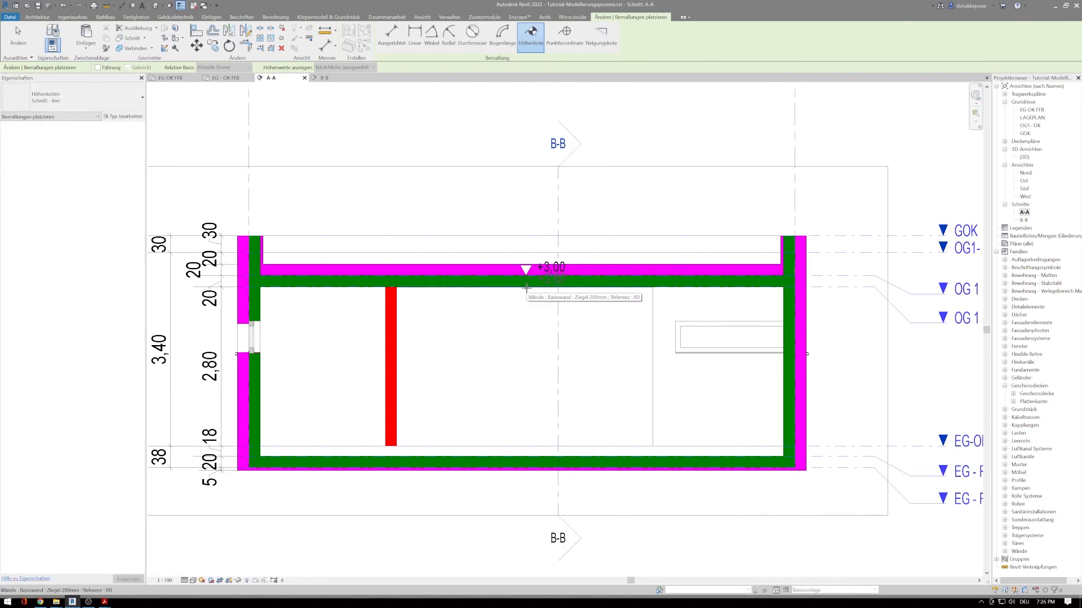
{"action": "left_click", "coordinate": [526, 309]}
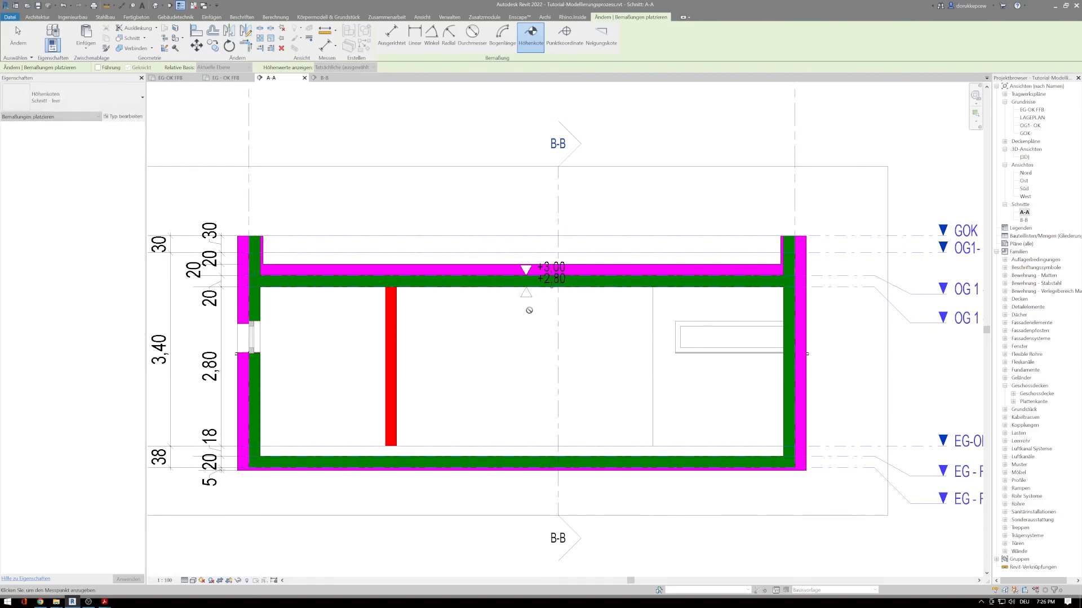
{"action": "left_click", "coordinate": [527, 453]}
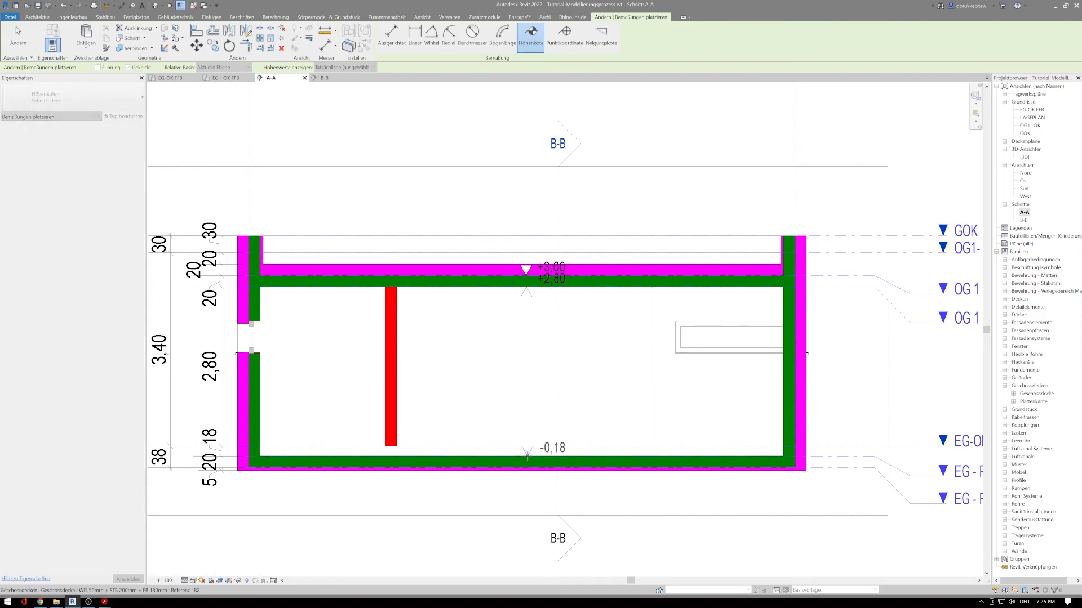
Place Schnitt - gefüllt spot elevations at GOK on grid 1 and, in line with each other, on the finished surfaces OG1-OK and EG-OK FFB
{"action": "left_click", "coordinate": [74, 97]}
{"action": "left_click", "coordinate": [34, 174]}
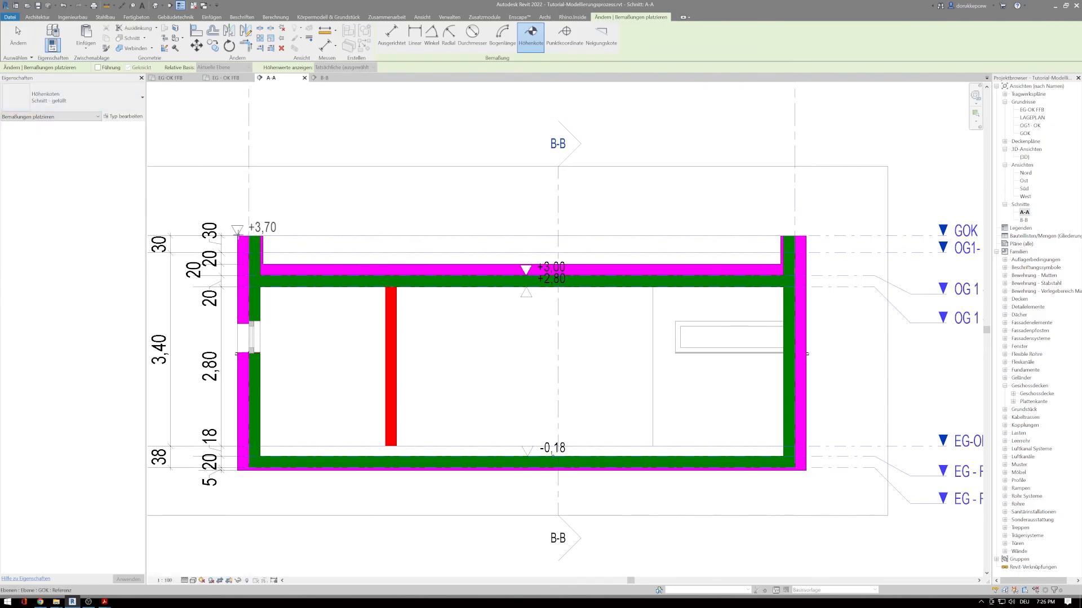
{"action": "left_click", "coordinate": [249, 236]}
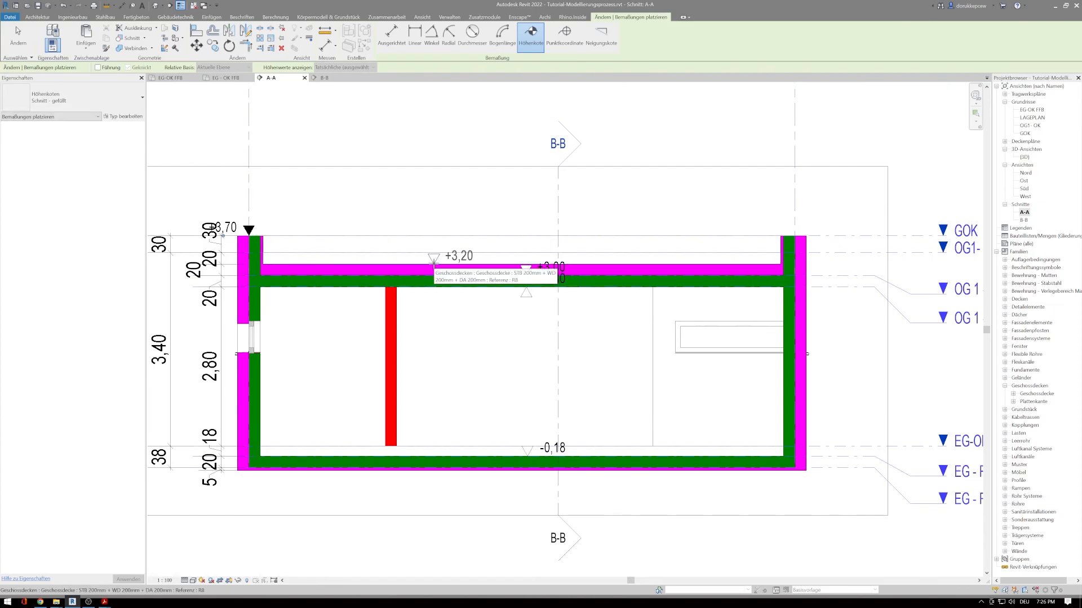
{"action": "left_click", "coordinate": [437, 252]}
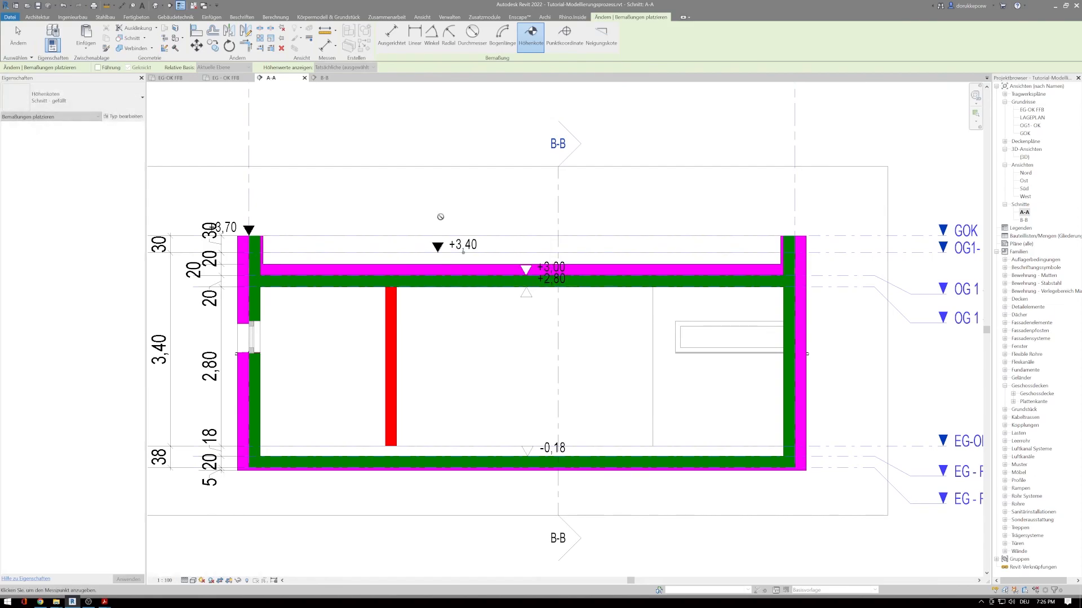
{"action": "left_click", "coordinate": [440, 445]}
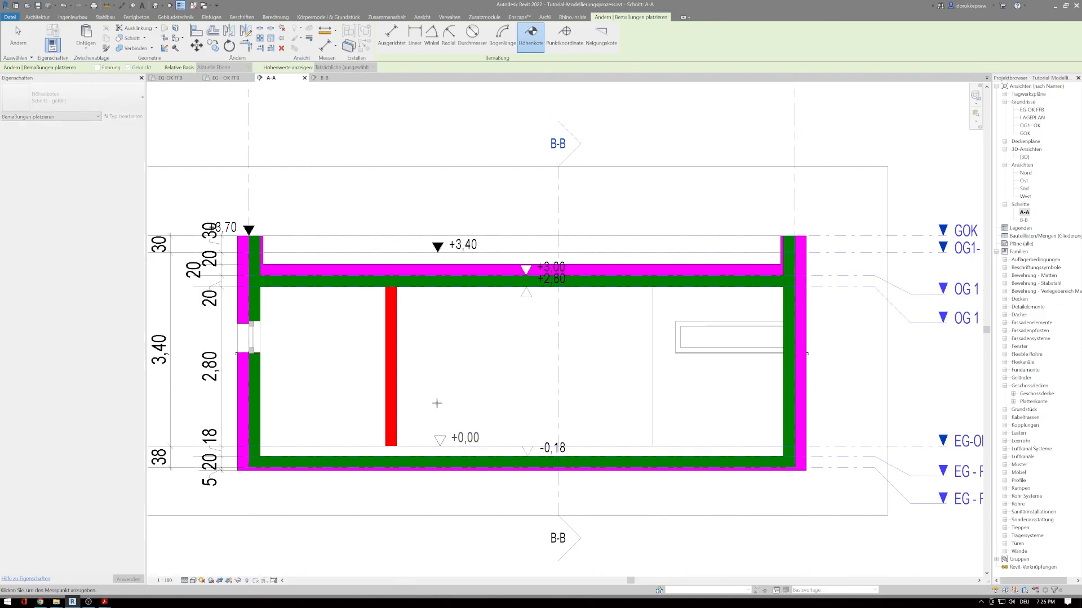
{"action": "key", "text": "l"}
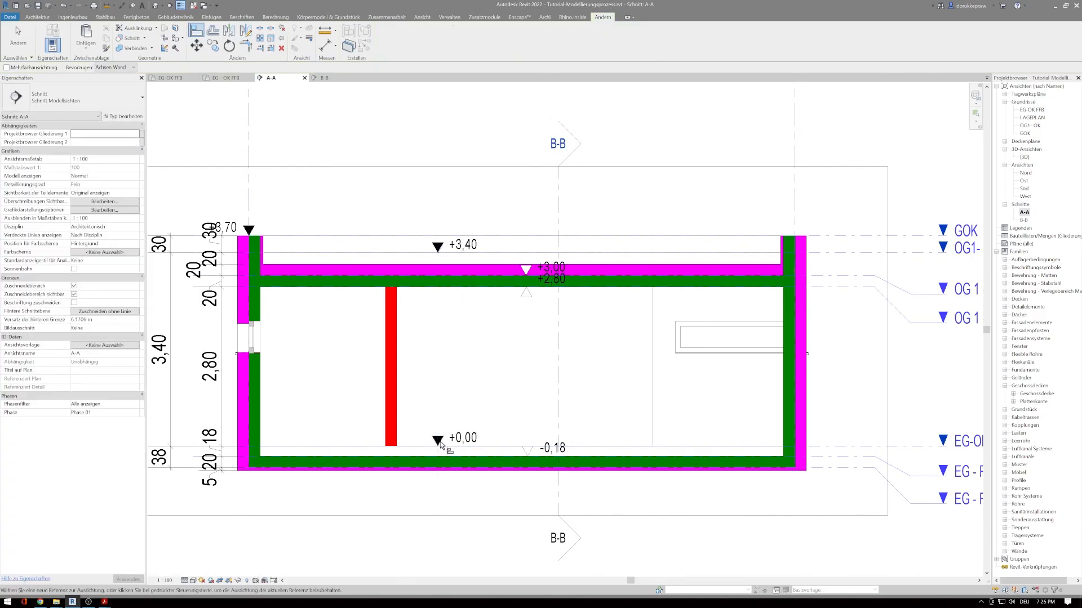
{"action": "key", "text": "Escape"}
{"action": "key", "text": "Escape"}
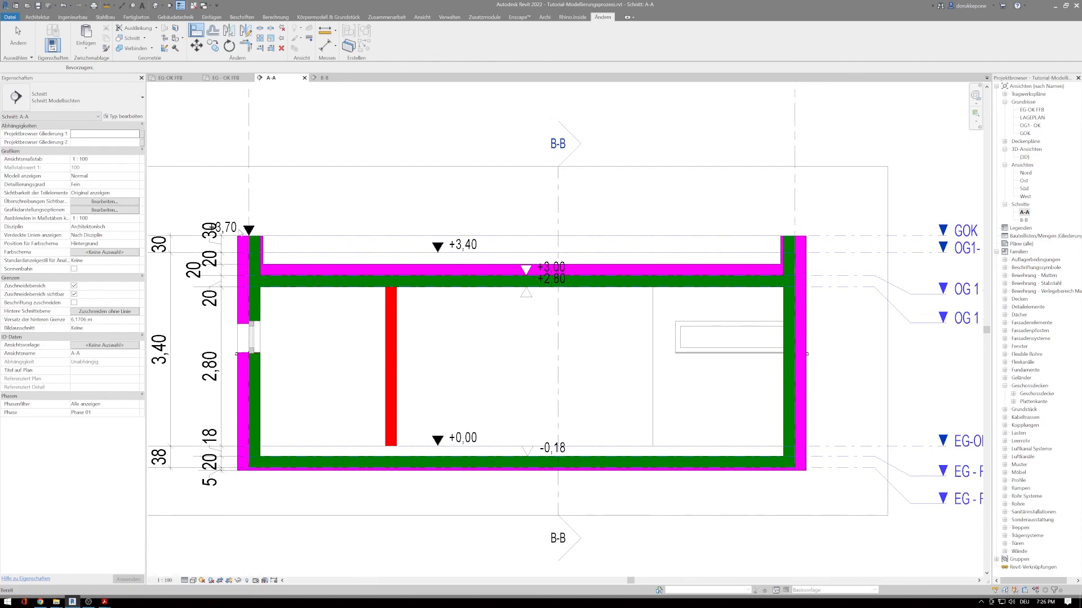
Move the GOK spot elevation's text to the inner side of its symbol, clear of the dimension chain
{"action": "left_click", "coordinate": [222, 237]}
{"action": "left_click_drag", "start_coordinate": [222, 237], "coordinate": [273, 239]}
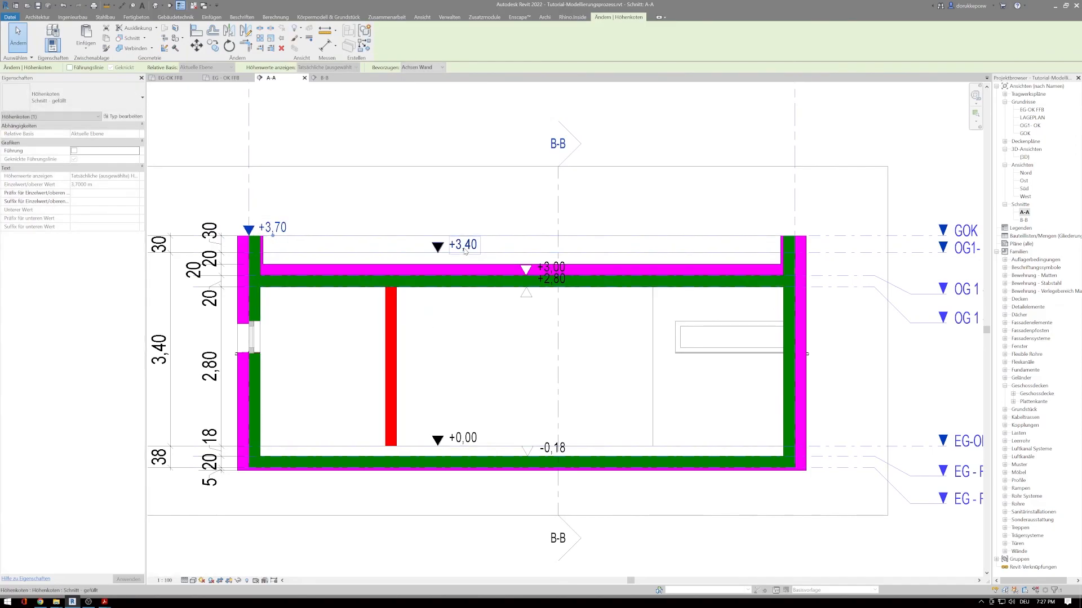
Move the upper structural slab's spot elevation texts in section A-A clear of the slab, the top one above its symbol and the underside one below
{"action": "left_click", "coordinate": [553, 271]}
{"action": "left_click_drag", "start_coordinate": [553, 279], "coordinate": [527, 263]}
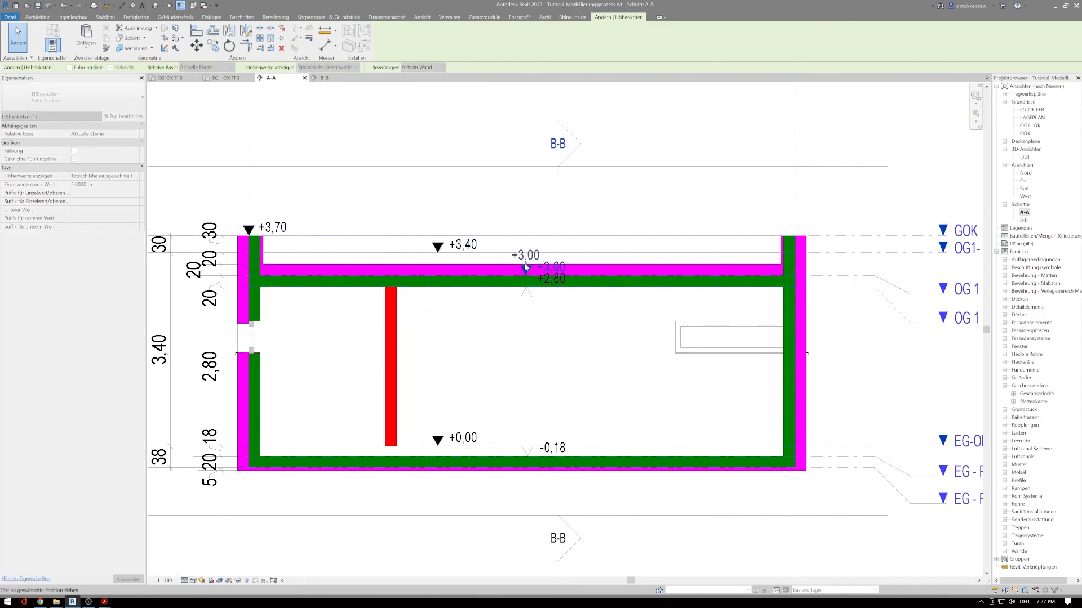
{"action": "key", "text": "Escape"}
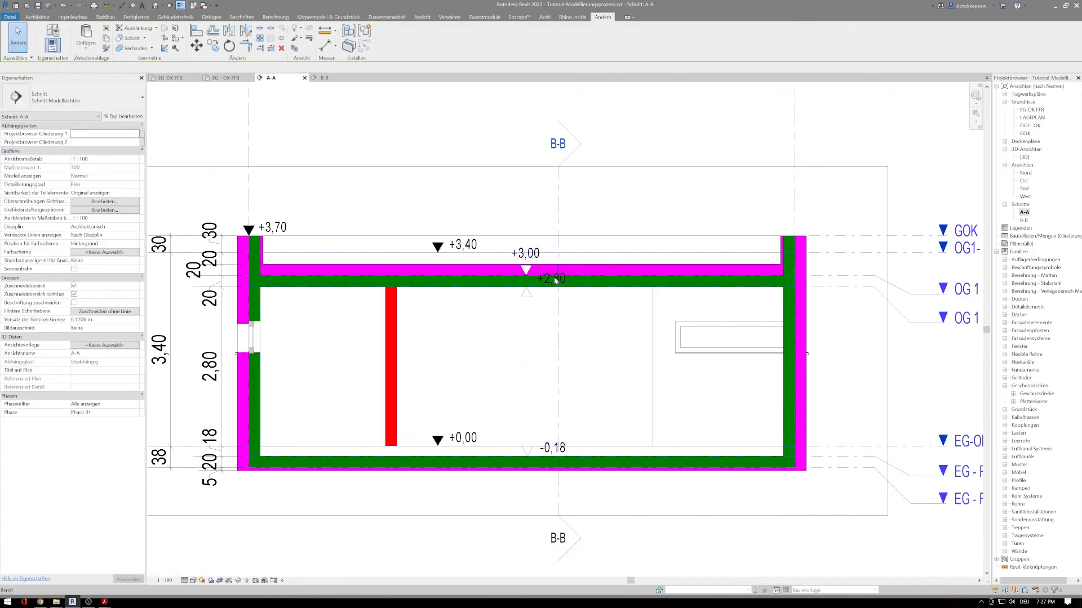
{"action": "left_click", "coordinate": [551, 280]}
{"action": "left_click_drag", "start_coordinate": [551, 280], "coordinate": [527, 306]}
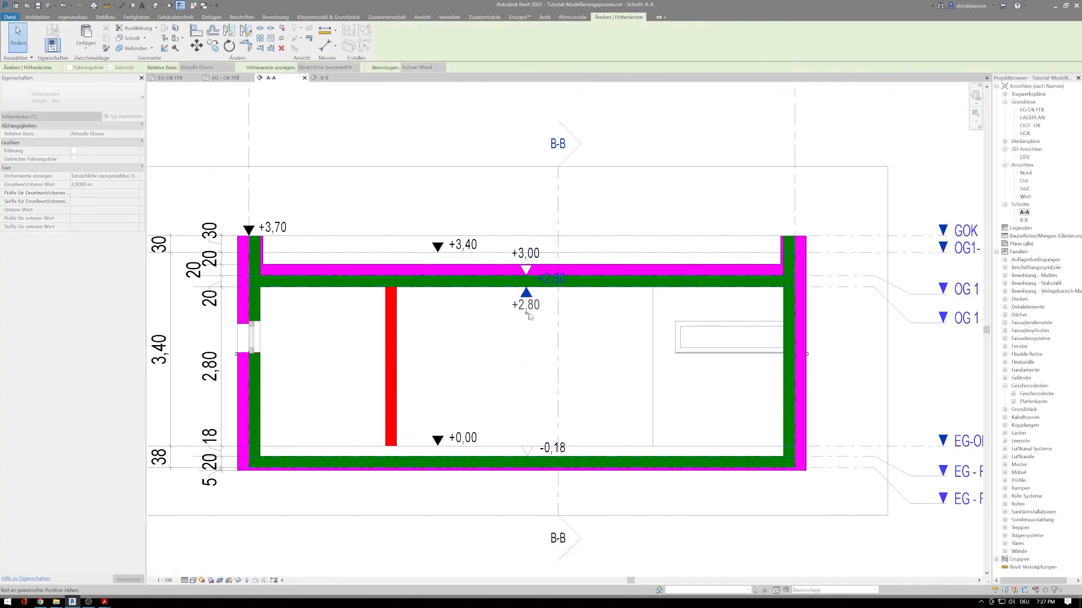
{"action": "key", "text": "Escape"}
Move the ground structural slab's spot elevation text above its symbol and align the symbol vertically with the upper slab's spot elevations
{"action": "left_click", "coordinate": [557, 459]}
{"action": "left_click_drag", "start_coordinate": [558, 459], "coordinate": [527, 445]}
{"action": "key", "text": "Escape"}
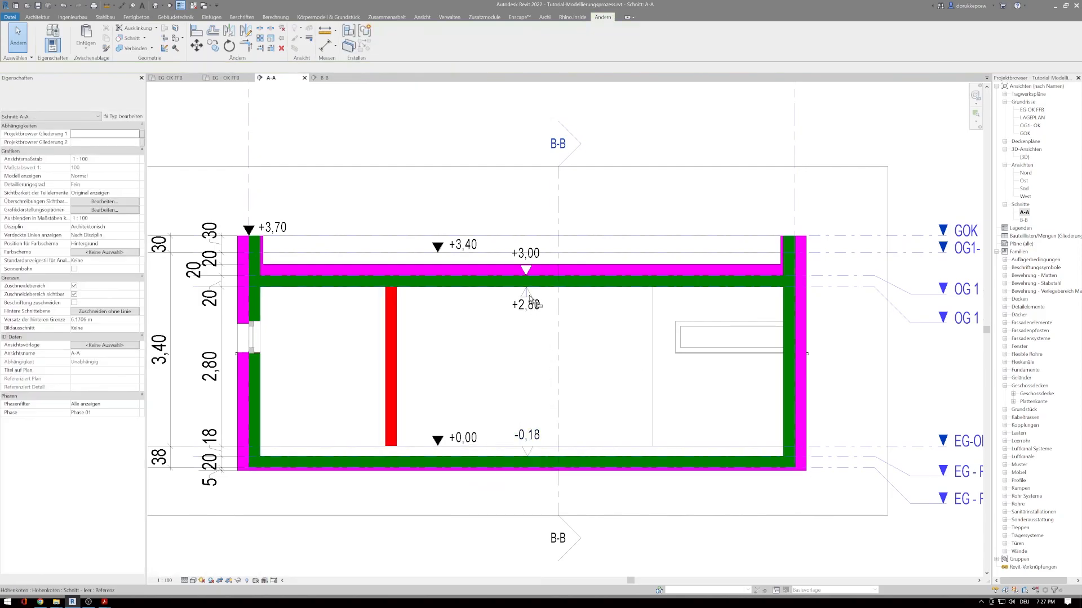
{"action": "key", "text": "l"}
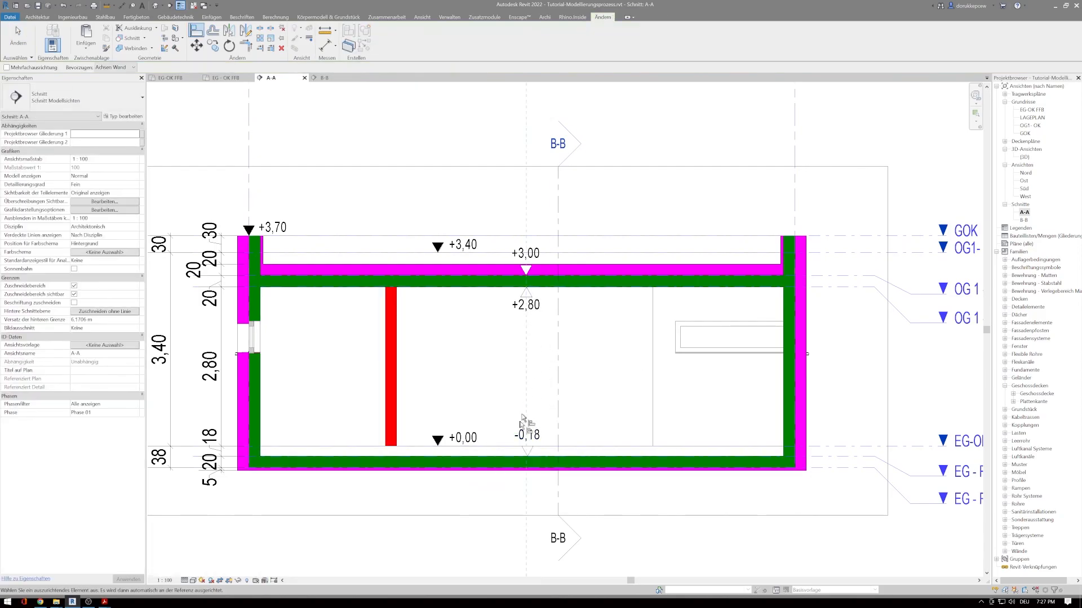
{"action": "left_click", "coordinate": [526, 297]}
{"action": "key", "text": "Escape"}
Close all other open views so that only section A-A stays open
{"action": "scroll", "coordinate": [530, 380], "scroll_direction": "down", "scroll_amount": 3}
{"action": "middle_click_drag", "start_coordinate": [531, 378], "coordinate": [493, 364]}
{"action": "scroll", "coordinate": [670, 377], "scroll_direction": "down", "scroll_amount": 2}
{"action": "middle_click_drag", "start_coordinate": [658, 371], "coordinate": [560, 365]}
{"action": "scroll", "coordinate": [682, 246], "scroll_direction": "down", "scroll_amount": 1}
{"action": "middle_click_drag", "start_coordinate": [682, 248], "coordinate": [662, 293]}
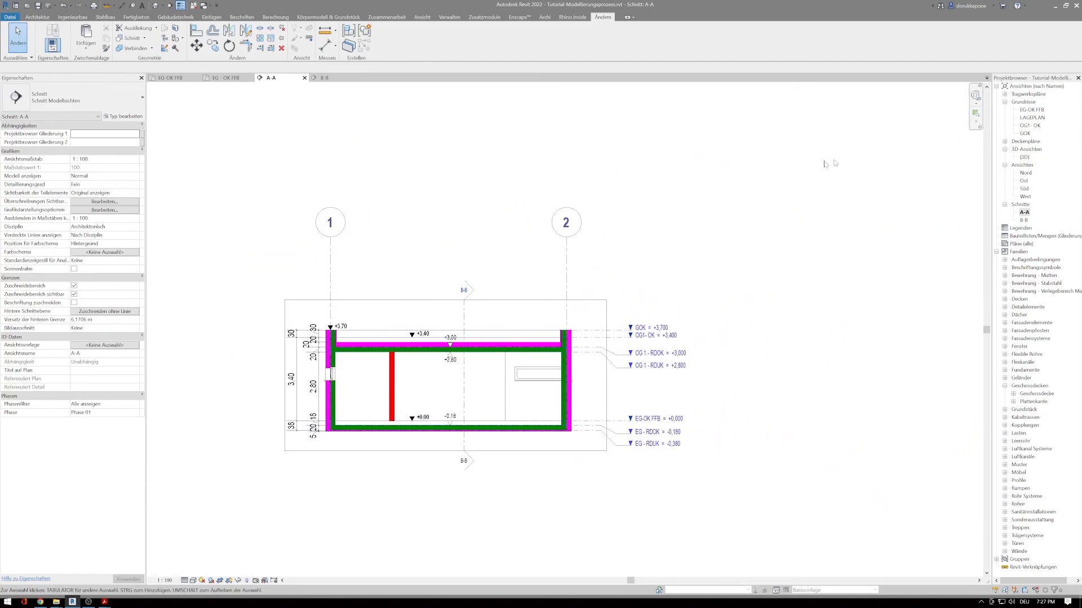
{"action": "scroll", "coordinate": [664, 183], "scroll_direction": "down", "scroll_amount": 1}
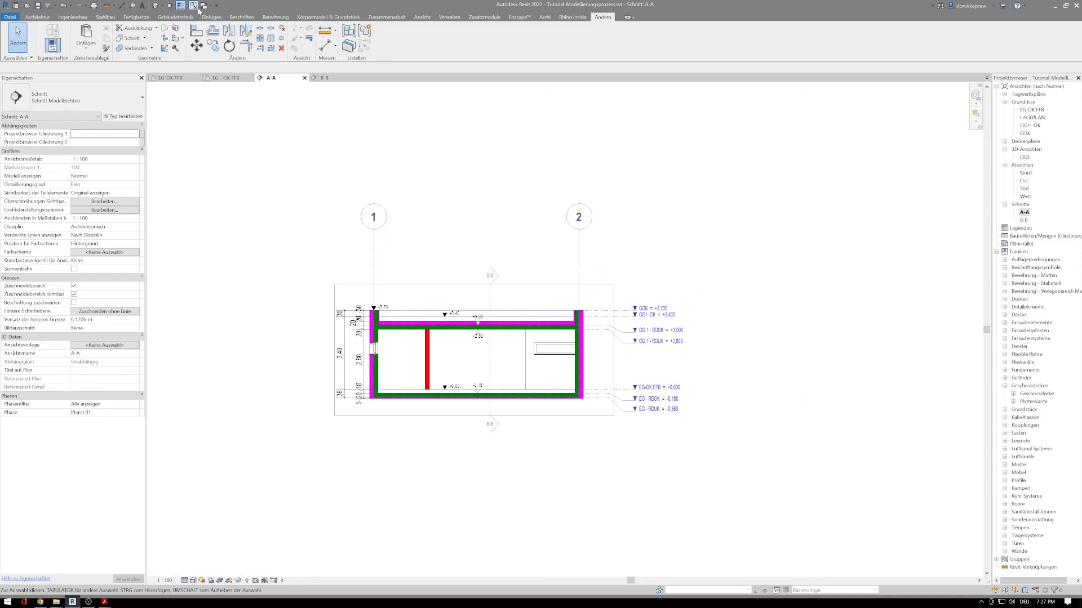
{"action": "left_click", "coordinate": [196, 7]}
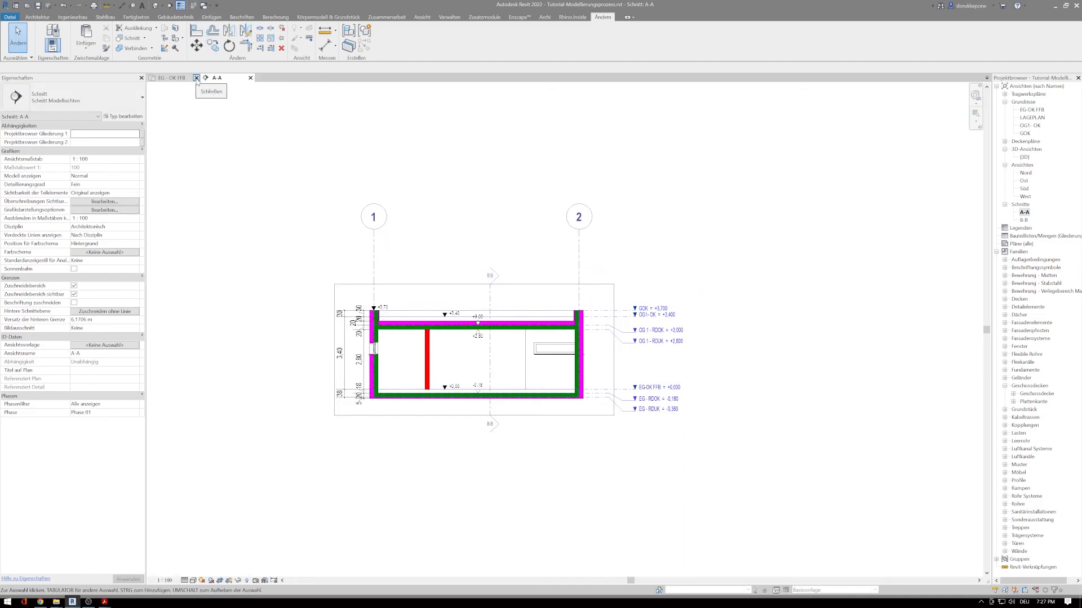
{"action": "left_click", "coordinate": [197, 78]}
{"action": "left_click", "coordinate": [561, 310]}
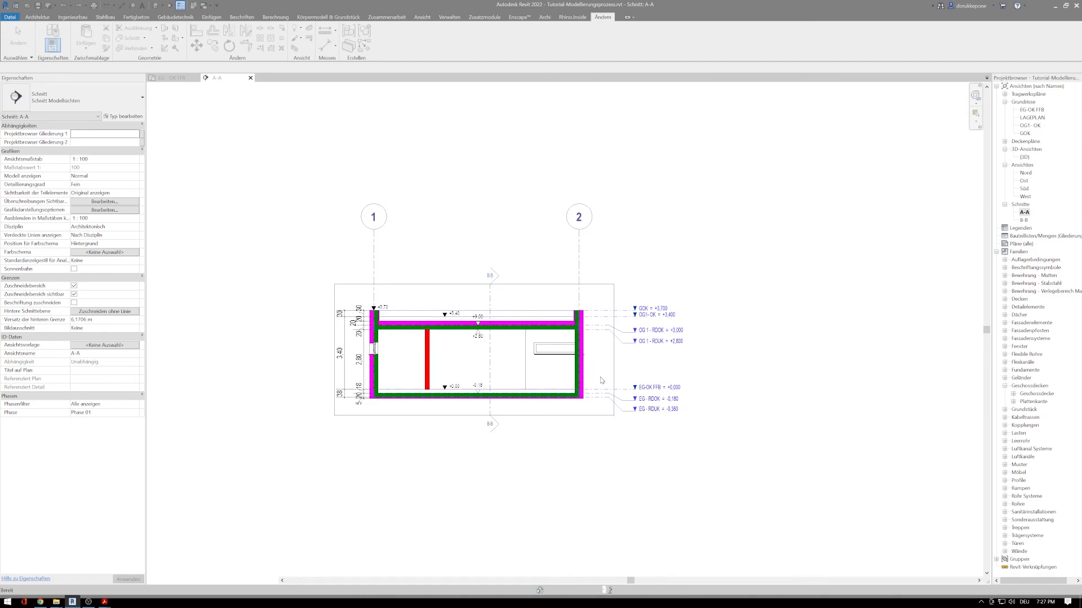
{"action": "middle_click_drag", "start_coordinate": [809, 311], "coordinate": [735, 297]}
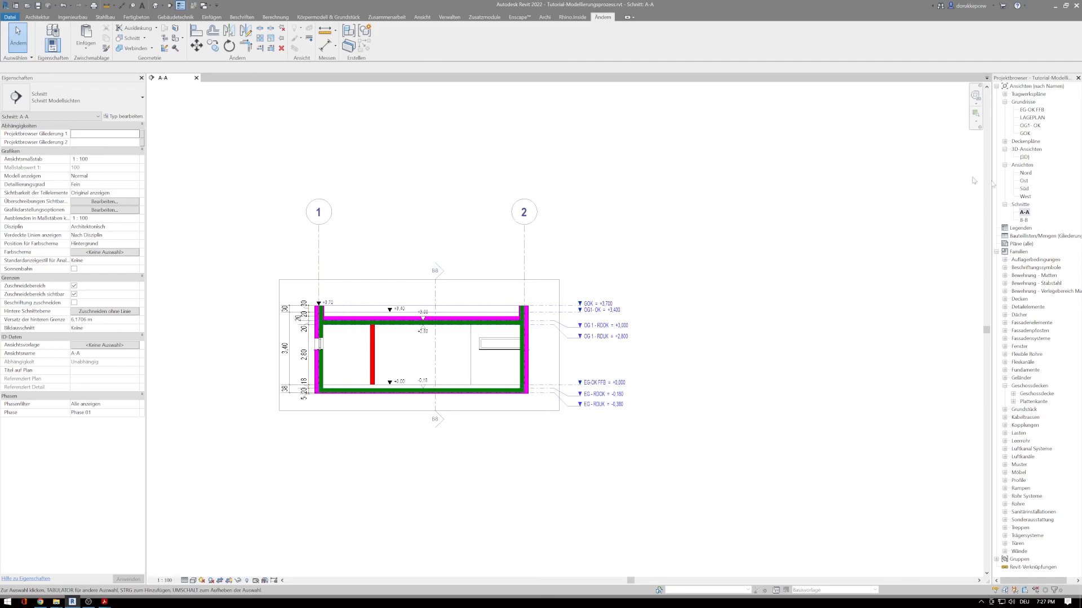
Open section B-B, floor plan EG-OK FFB and the 3D view, and tile them together with section A-A
{"action": "double_click", "coordinate": [1023, 220]}
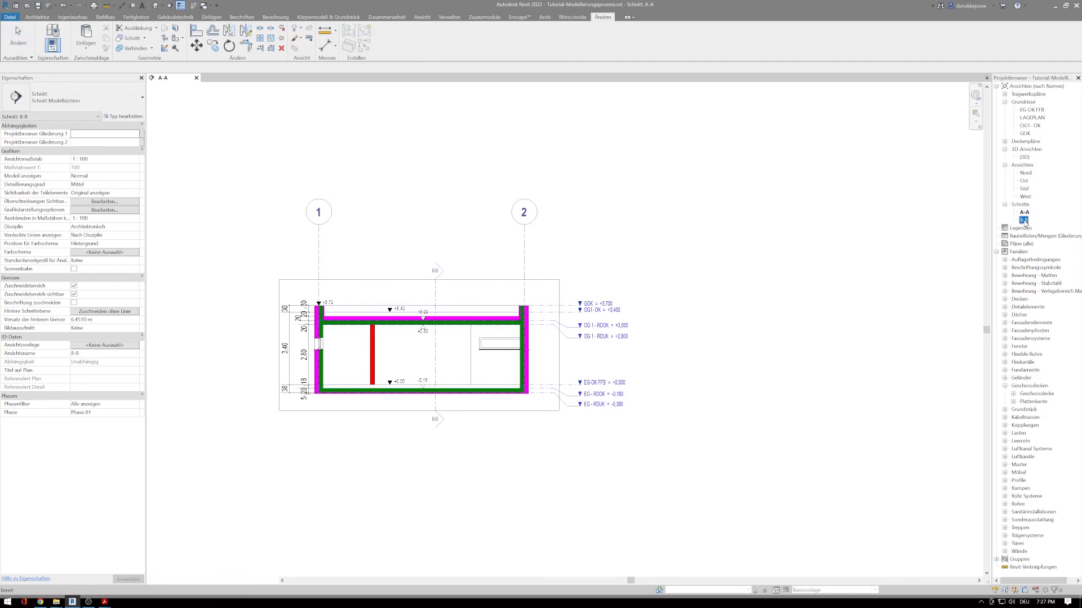
{"action": "double_click", "coordinate": [1032, 110]}
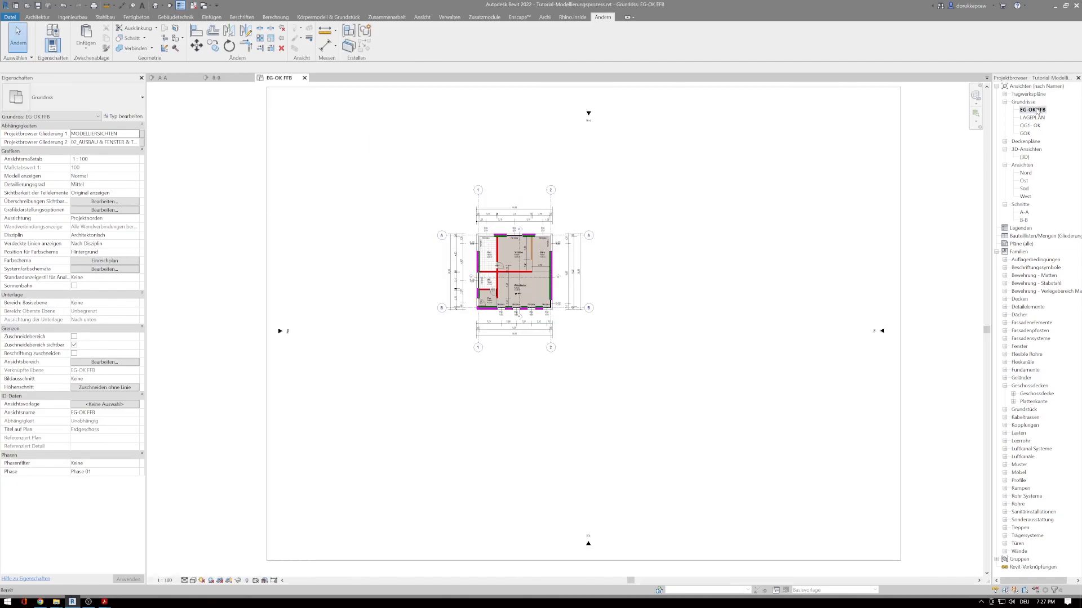
{"action": "double_click", "coordinate": [1024, 158]}
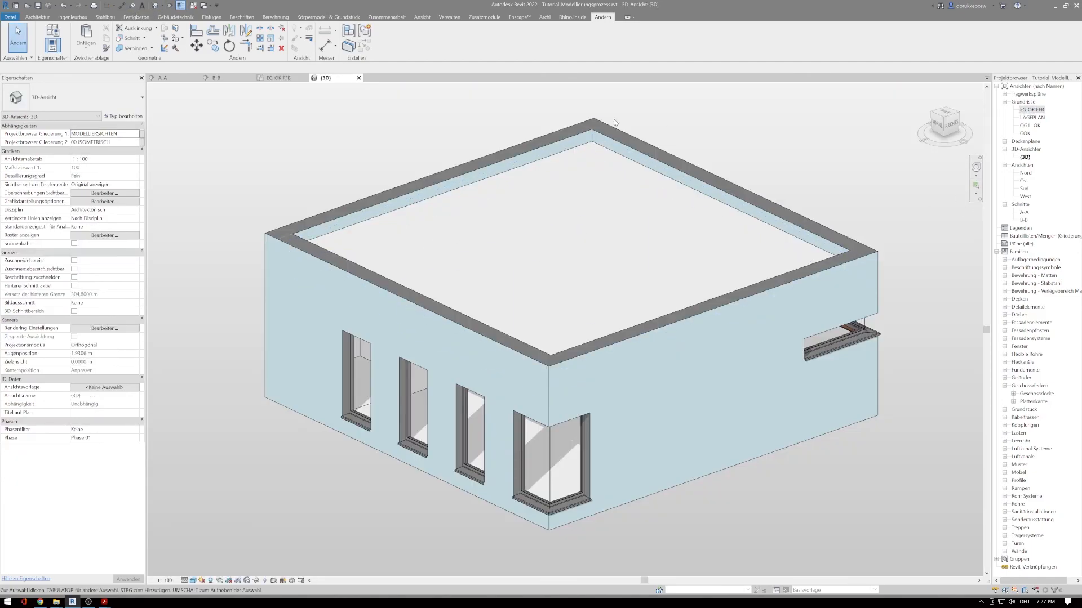
{"action": "key", "text": "w"}
{"action": "key", "text": "t"}
Orbit the 3D view to another corner of the building and fit the whole house into its tile
{"action": "scroll", "coordinate": [357, 175], "scroll_direction": "down", "scroll_amount": 5}
{"action": "middle_click_drag", "start_coordinate": [357, 176], "coordinate": [431, 136], "text": "shift"}
{"action": "scroll", "coordinate": [746, 195], "scroll_direction": "down", "scroll_amount": 3}
{"action": "scroll", "coordinate": [745, 195], "scroll_direction": "down", "scroll_amount": 2}
Frame sections B-B and A-A in their tiles so that each shows its grids, dimensions and level labels in full
{"action": "middle_click_drag", "start_coordinate": [746, 195], "coordinate": [581, 160]}
{"action": "scroll", "coordinate": [713, 174], "scroll_direction": "down", "scroll_amount": 1}
{"action": "middle_click_drag", "start_coordinate": [713, 173], "coordinate": [605, 148]}
{"action": "middle_click_drag", "start_coordinate": [728, 130], "coordinate": [762, 137]}
{"action": "scroll", "coordinate": [769, 141], "scroll_direction": "up", "scroll_amount": 2}
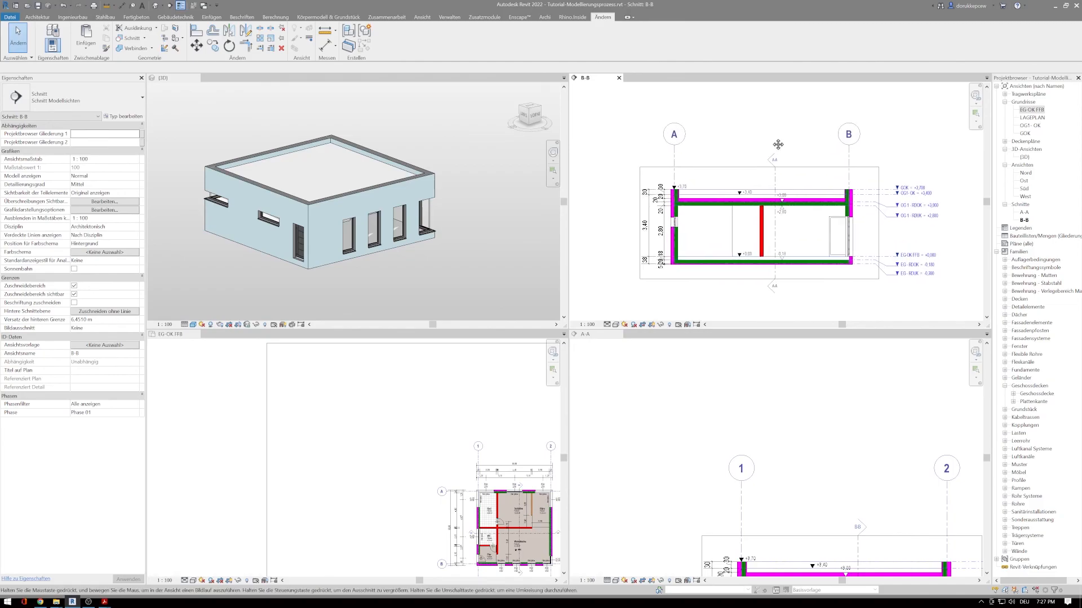
{"action": "scroll", "coordinate": [772, 419], "scroll_direction": "down", "scroll_amount": 2}
{"action": "scroll", "coordinate": [804, 442], "scroll_direction": "up", "scroll_amount": 1}
{"action": "middle_click_drag", "start_coordinate": [844, 403], "coordinate": [772, 339]}
{"action": "mouse_move", "coordinate": [762, 433]}
{"action": "middle_mouse_down"}
{"action": "mouse_move", "coordinate": [753, 381]}
{"action": "mouse_move", "coordinate": [778, 408]}
{"action": "mouse_move", "coordinate": [769, 391]}
{"action": "middle_mouse_up"}
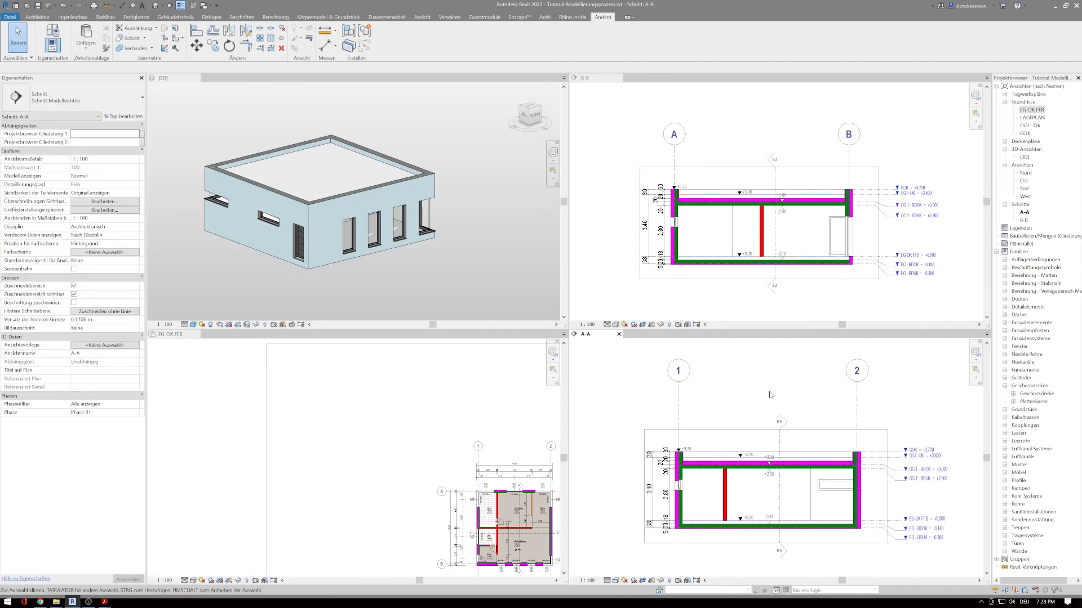
Frame floor plan EG-OK FFB in its tile so that the whole plan with its grids and dimension chains is in view
{"action": "scroll", "coordinate": [406, 447], "scroll_direction": "down", "scroll_amount": 2}
{"action": "middle_click_drag", "start_coordinate": [382, 441], "coordinate": [297, 393]}
{"action": "scroll", "coordinate": [338, 480], "scroll_direction": "up", "scroll_amount": 1}
{"action": "scroll", "coordinate": [332, 486], "scroll_direction": "up", "scroll_amount": 3}
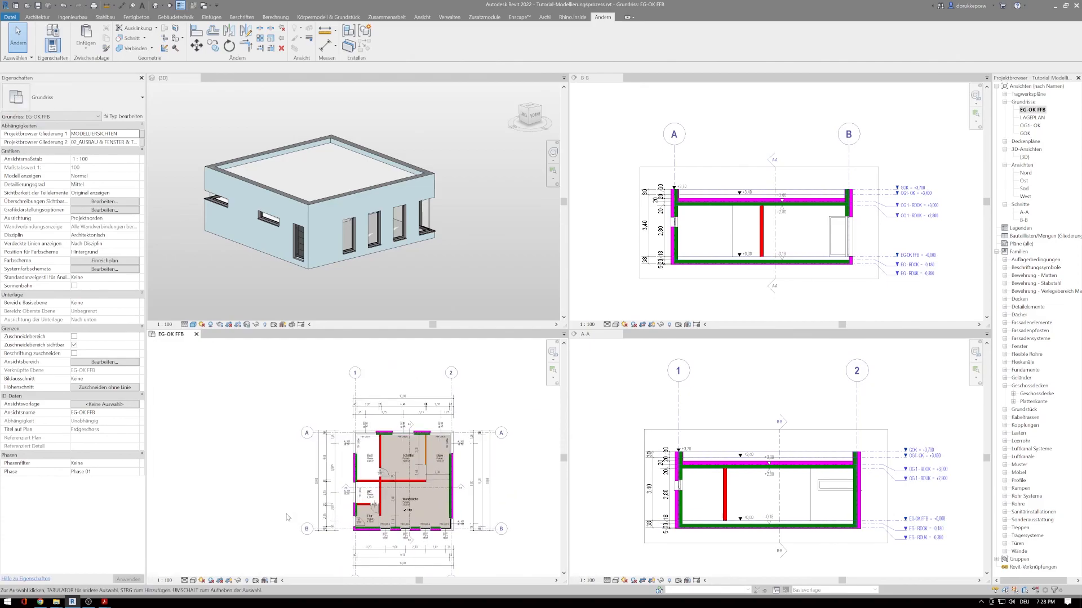
{"action": "middle_click_drag", "start_coordinate": [285, 502], "coordinate": [226, 495]}
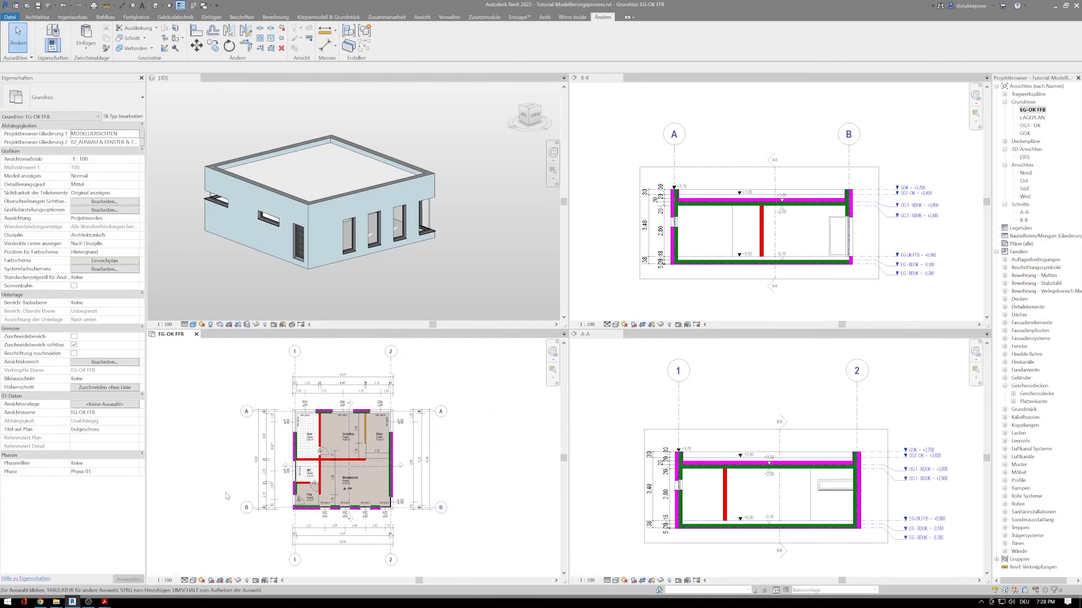